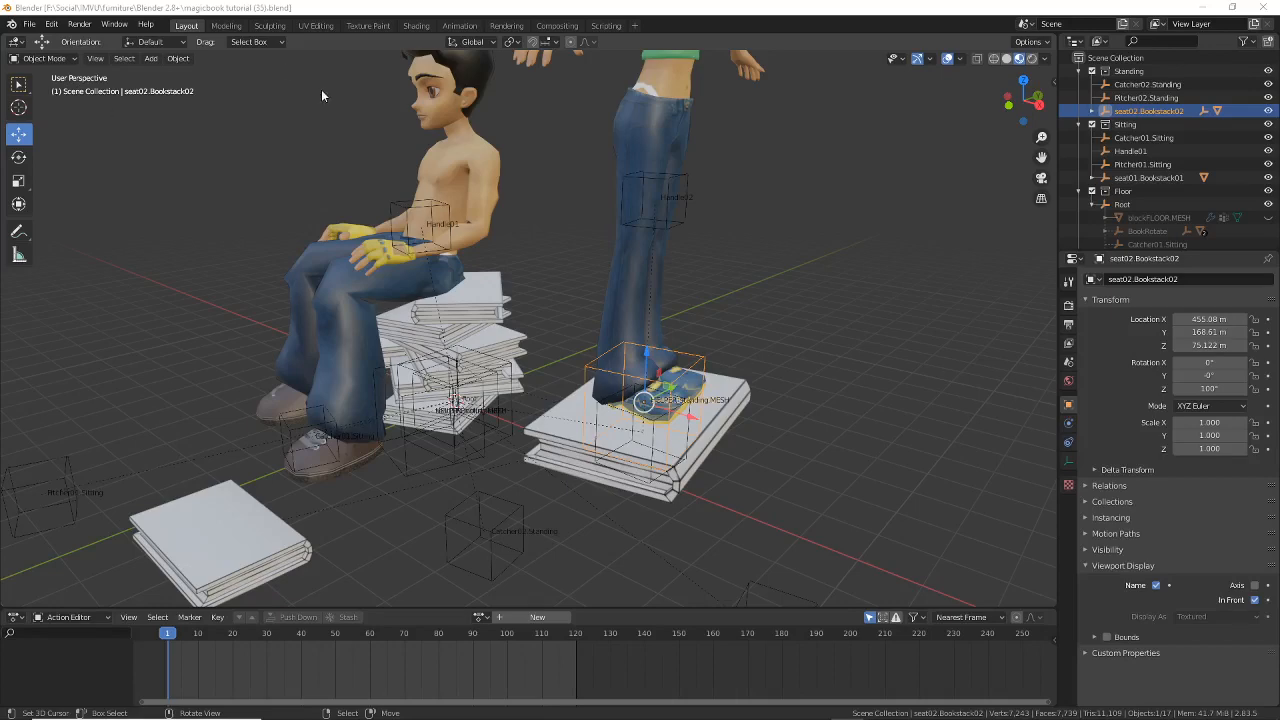
# - Select the large book mesh, book2.MESH, beneath the standing figure's feet
pyautogui.click(501, 12)
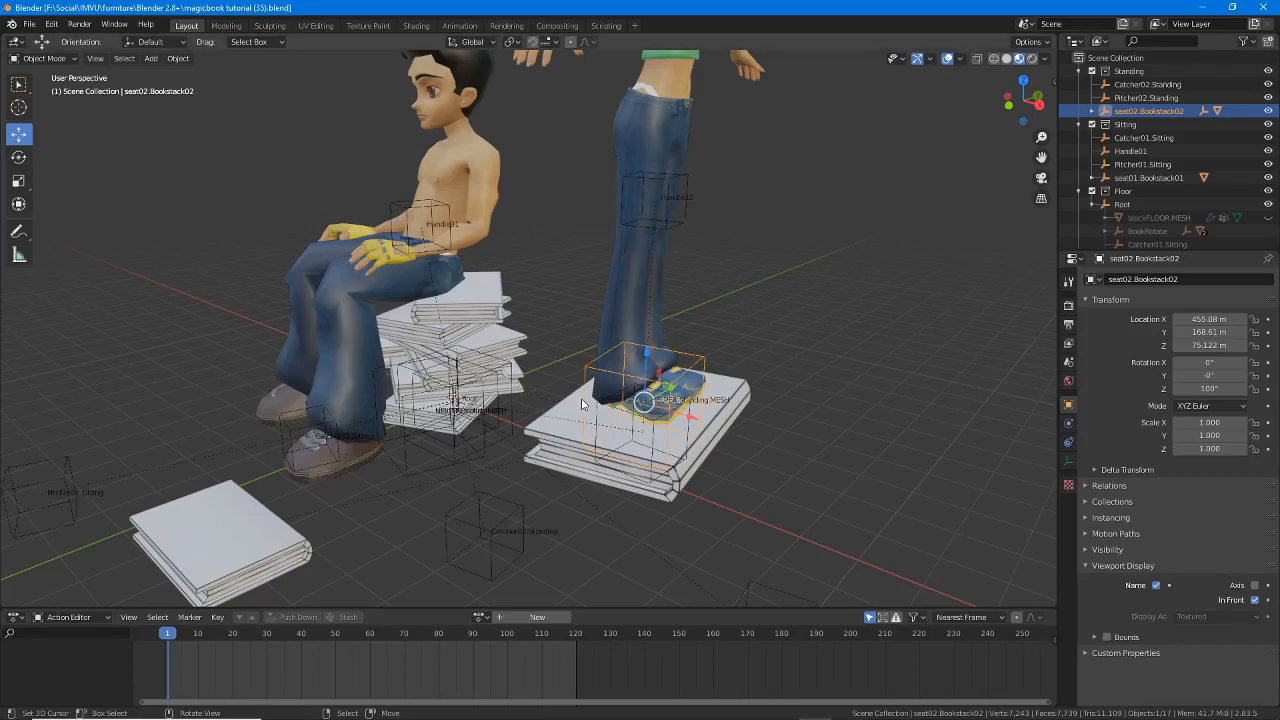
pyautogui.moveTo(643, 375); pyautogui.dragTo(610, 395, button='middle')
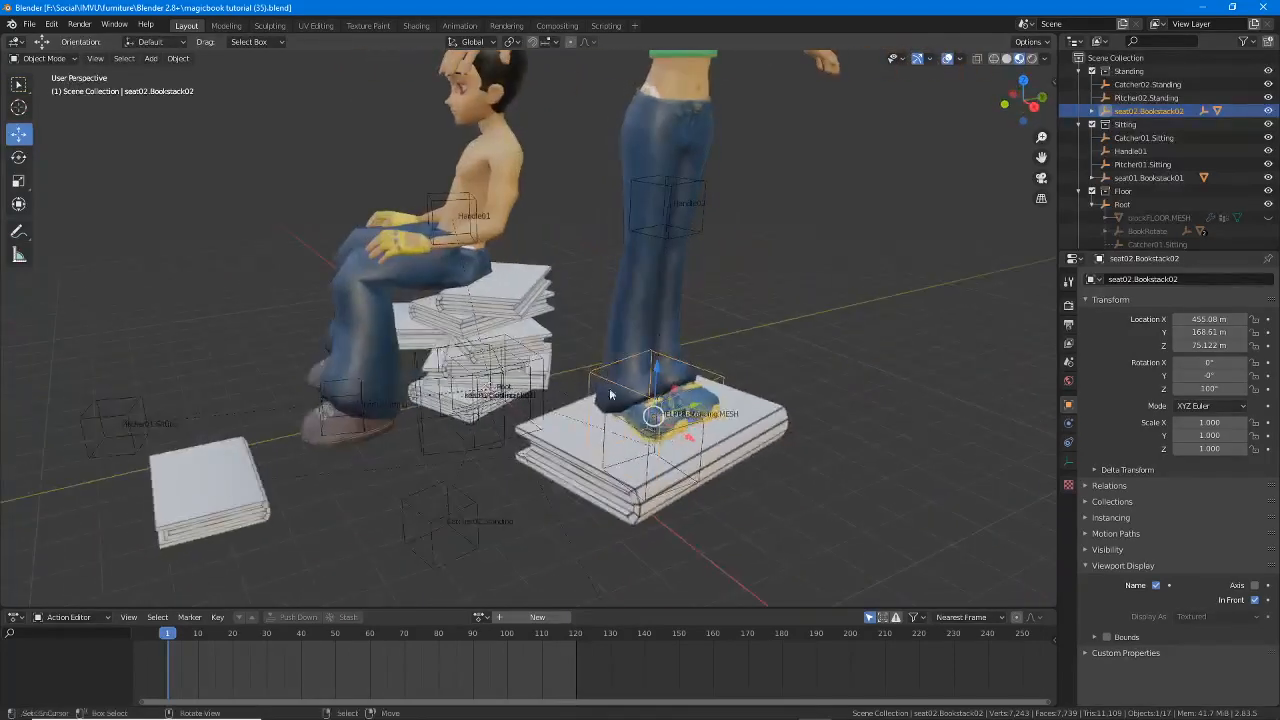
pyautogui.click(640, 519)
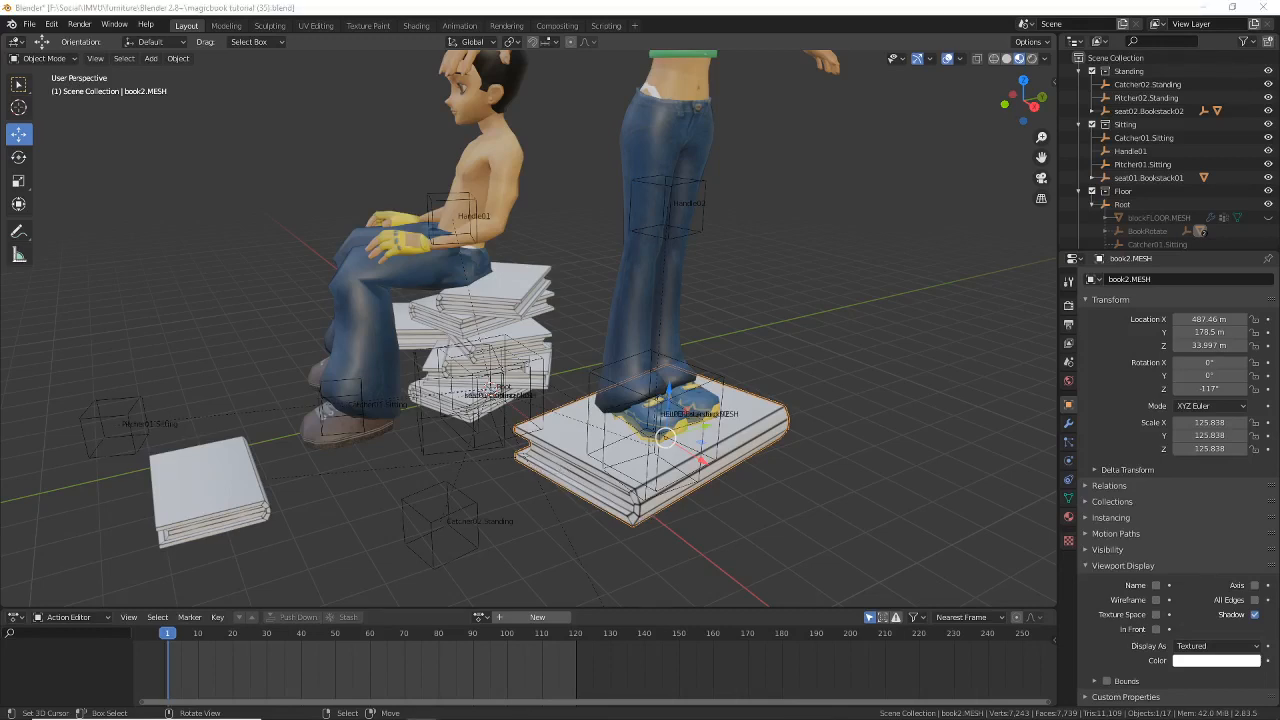
# - Switch to the web browser and review the videos, description and time stamps on the KatsBits Magic Book Exercise page
pyautogui.moveTo(0, 80); pyautogui.dragTo(489, 37)
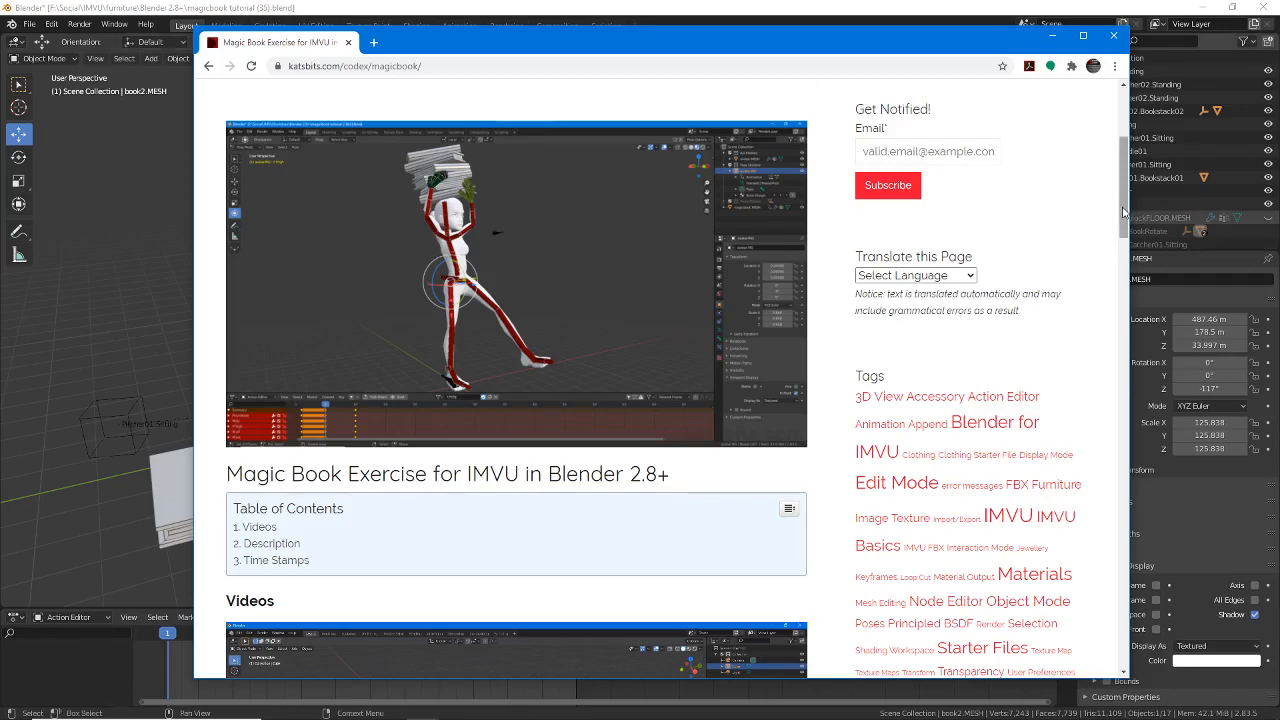
pyautogui.moveTo(1122, 212); pyautogui.dragTo(1125, 321)
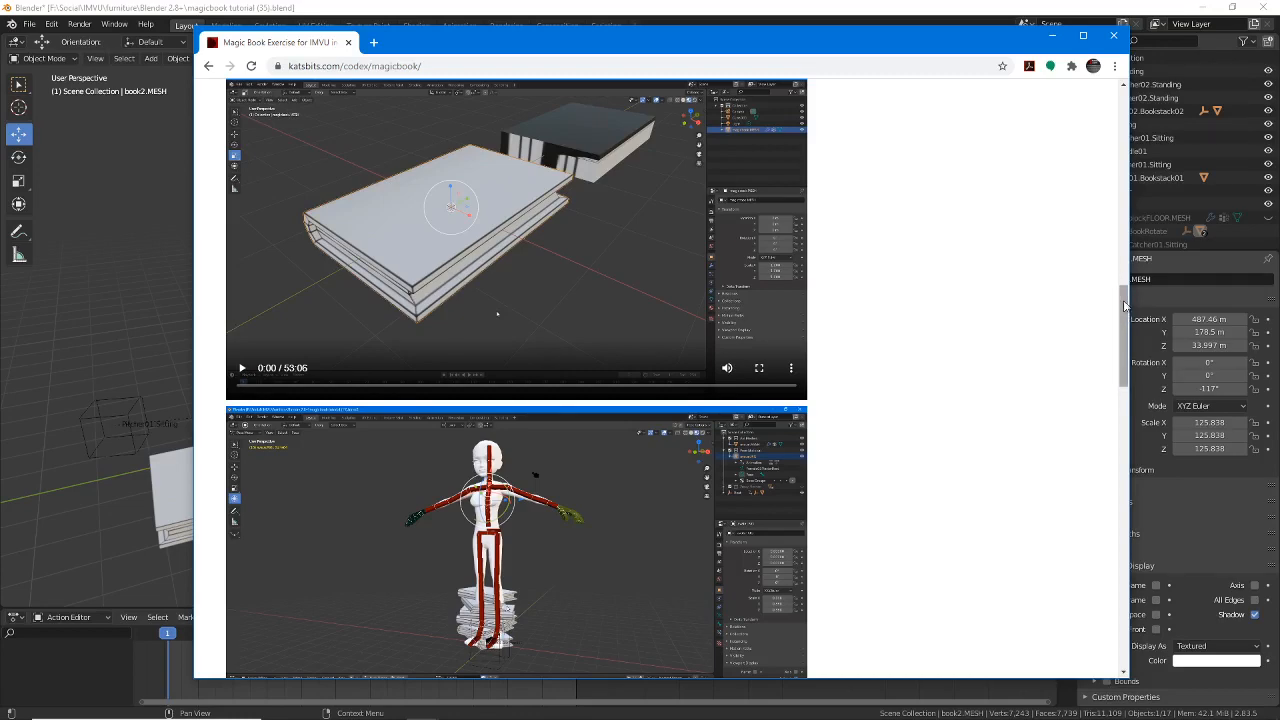
pyautogui.moveTo(1124, 305); pyautogui.dragTo(1118, 145)
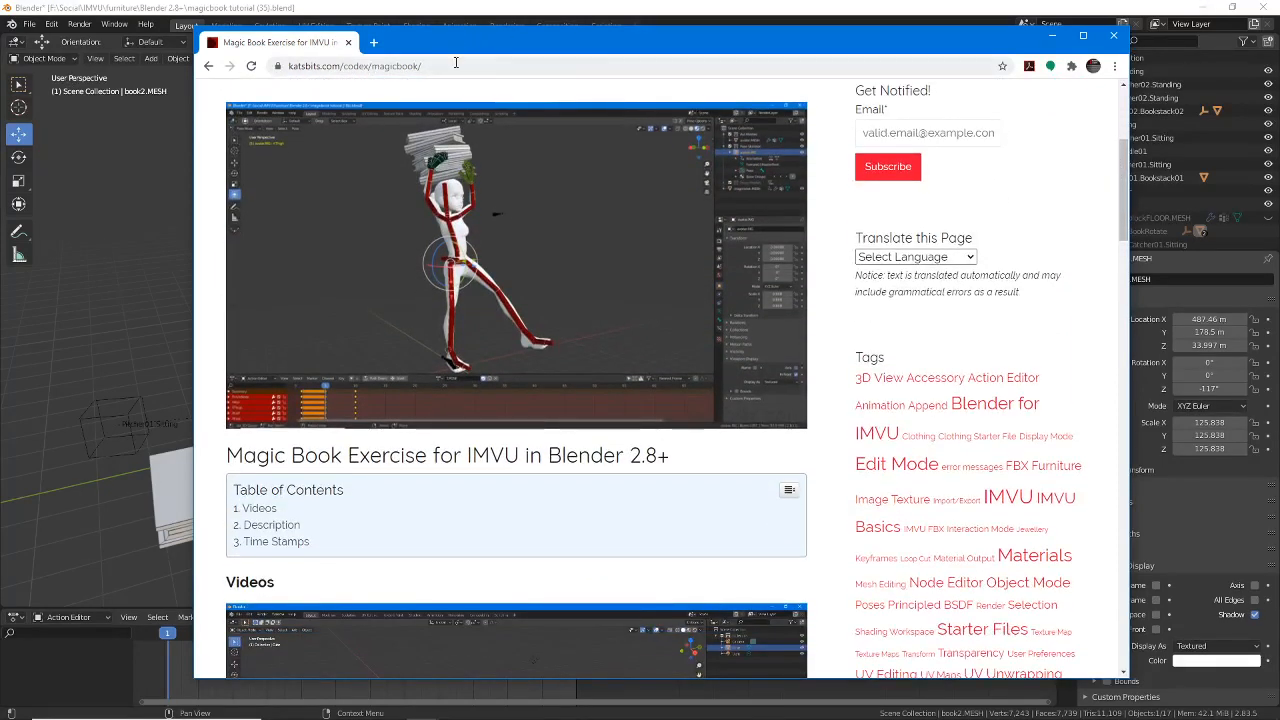
pyautogui.click(455, 65)
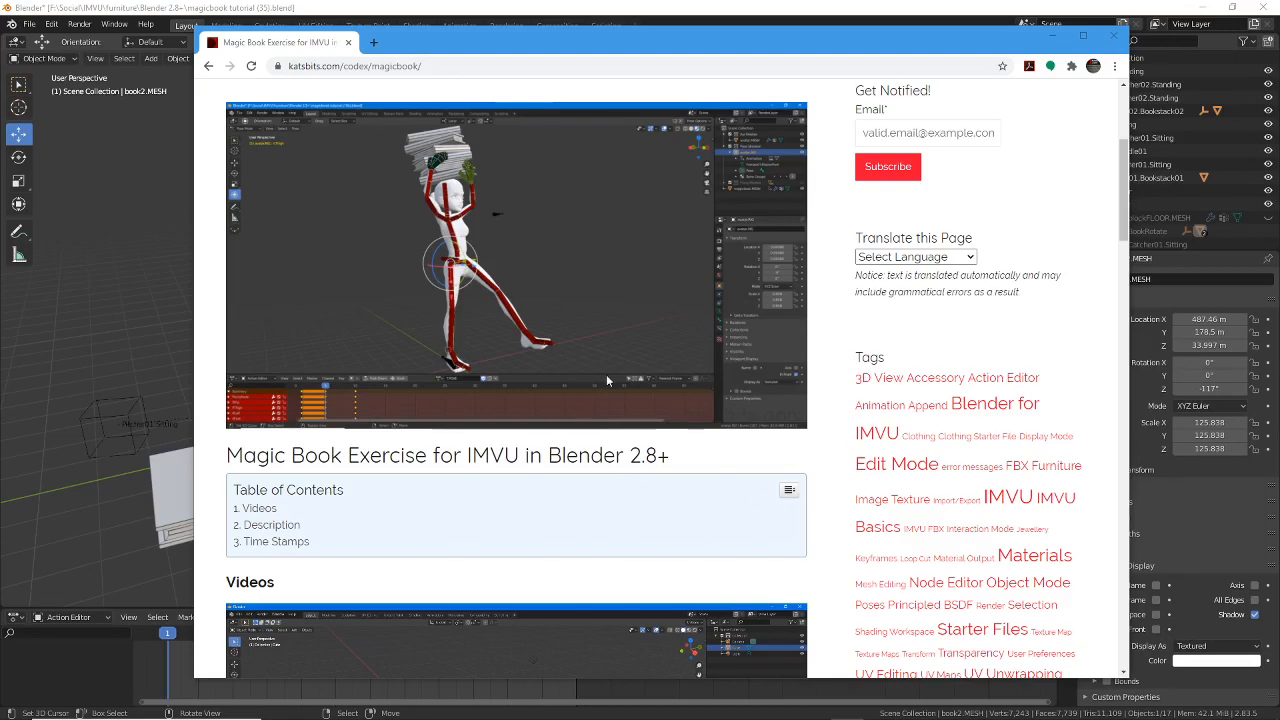
pyautogui.scroll(-15, 374, 516)
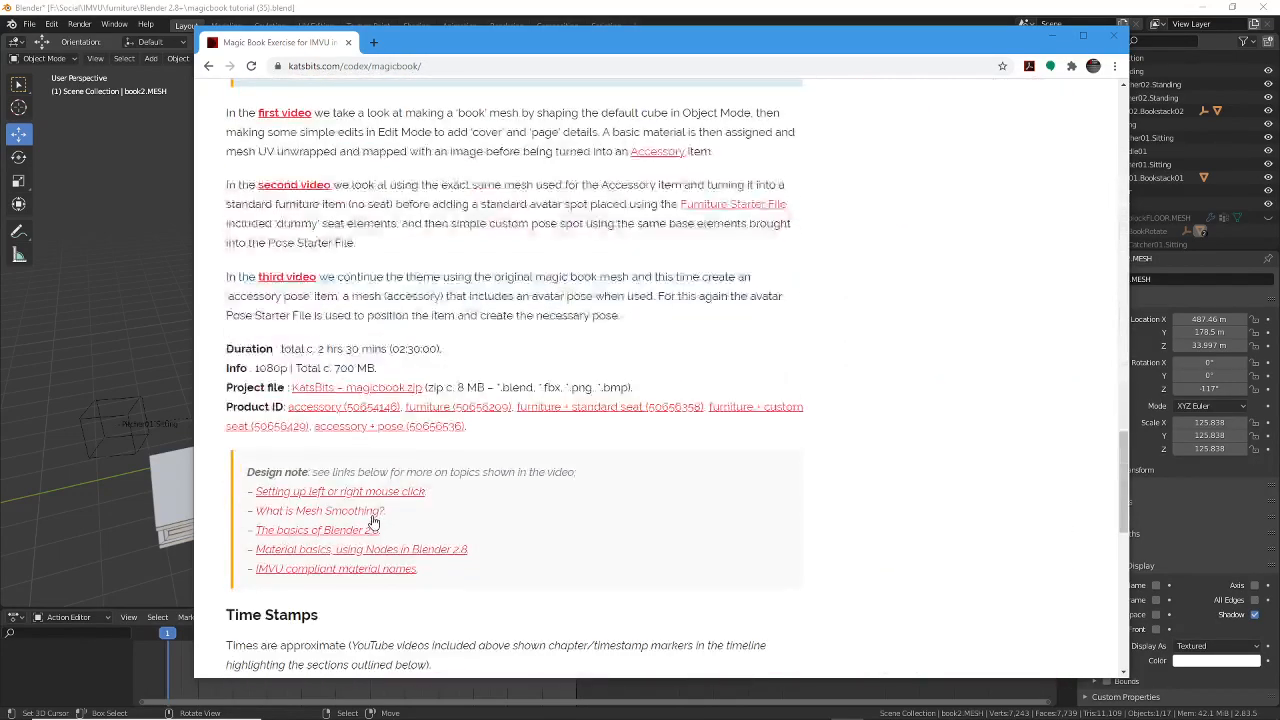
pyautogui.scroll(-3, 376, 518)
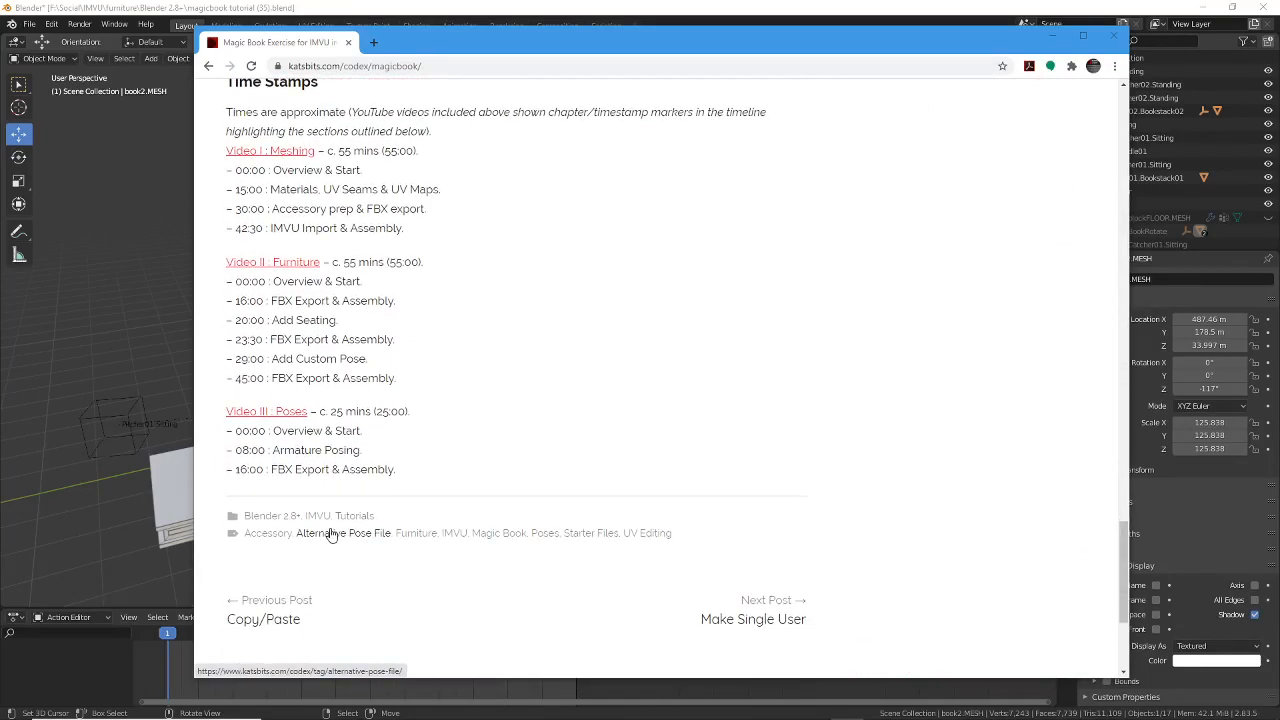
# - Open the Magic Book tag page and examine its series description, starter file download link and both exercise entries
pyautogui.click(490, 537)
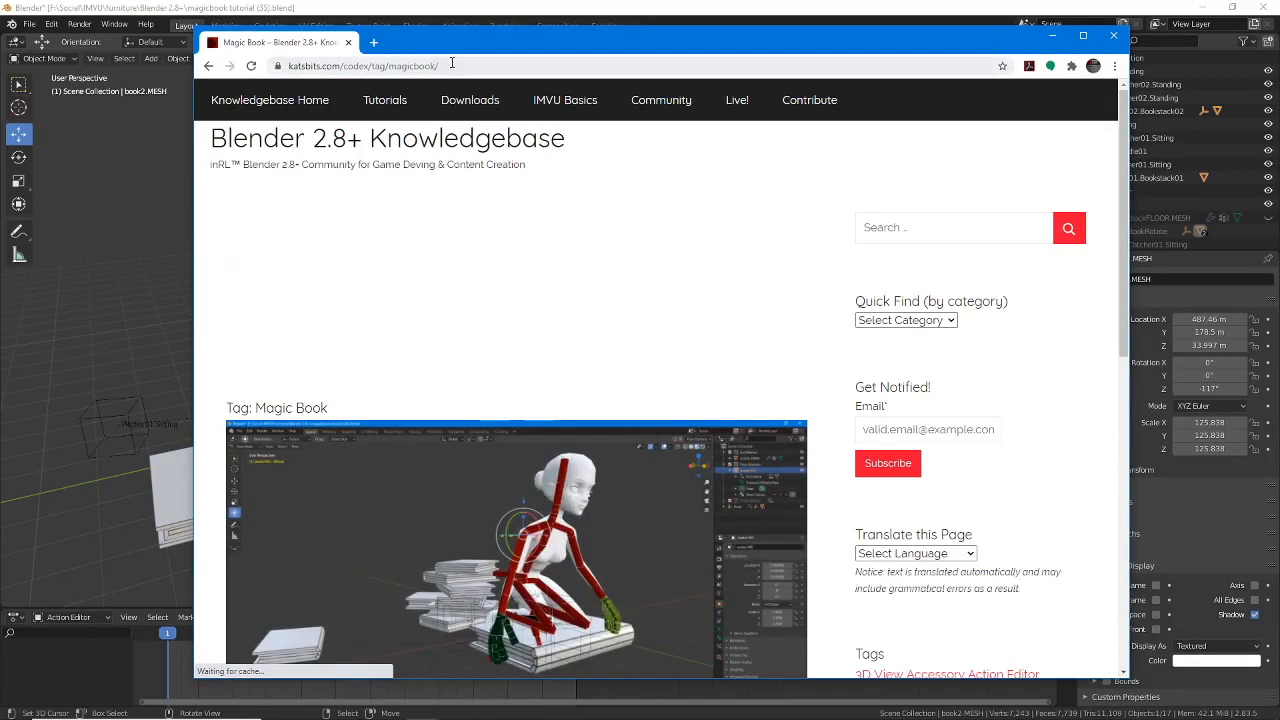
pyautogui.scroll(-5, 369, 369)
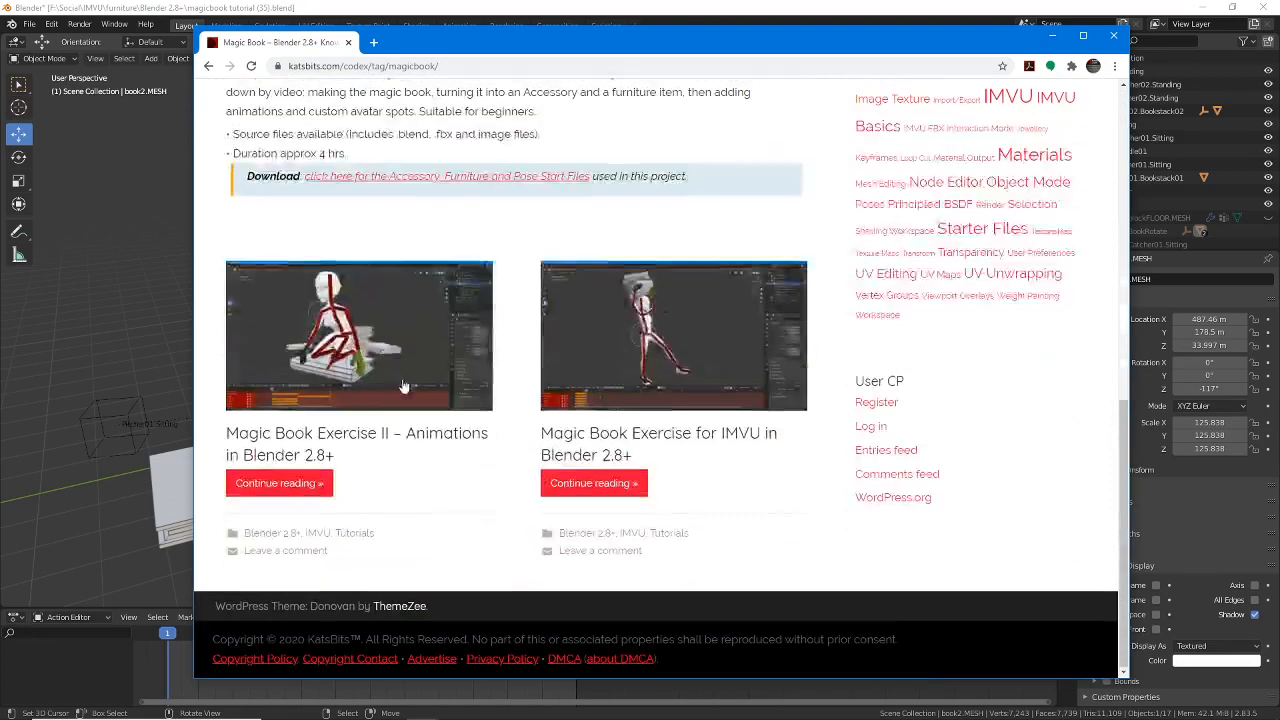
pyautogui.scroll(1, 408, 88)
pyautogui.click(461, 67)
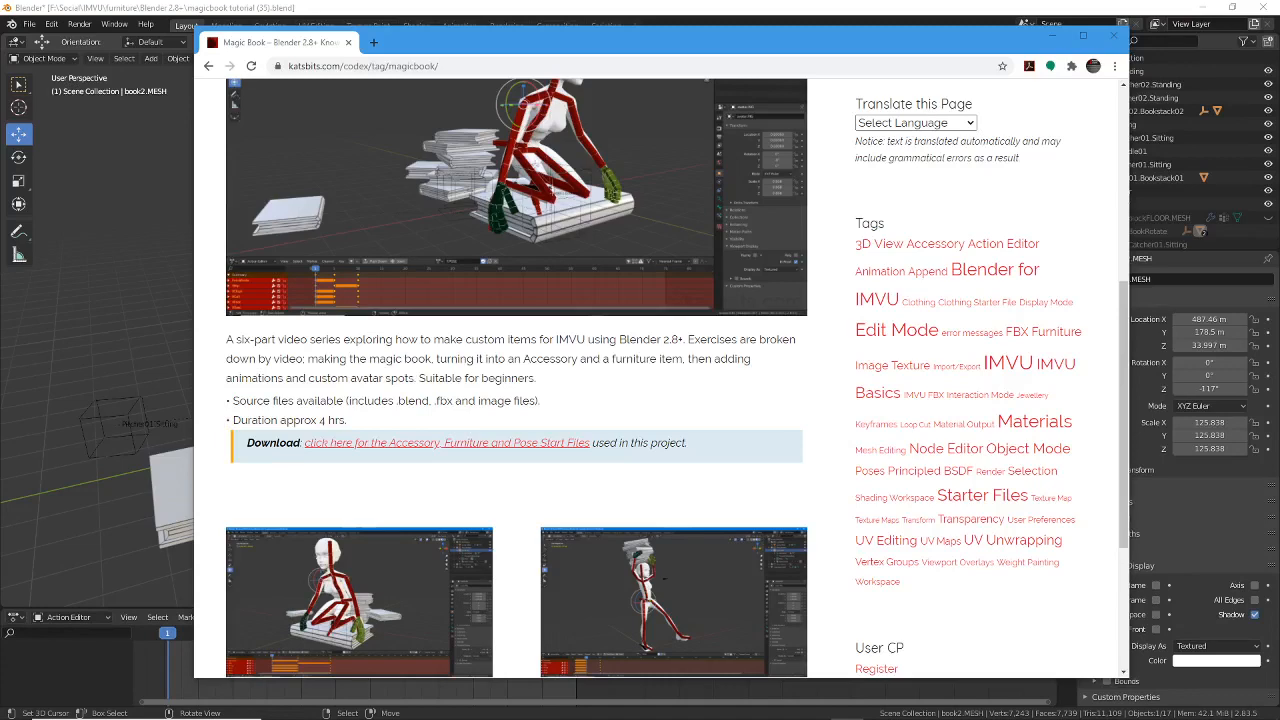
pyautogui.scroll(-3, 506, 471)
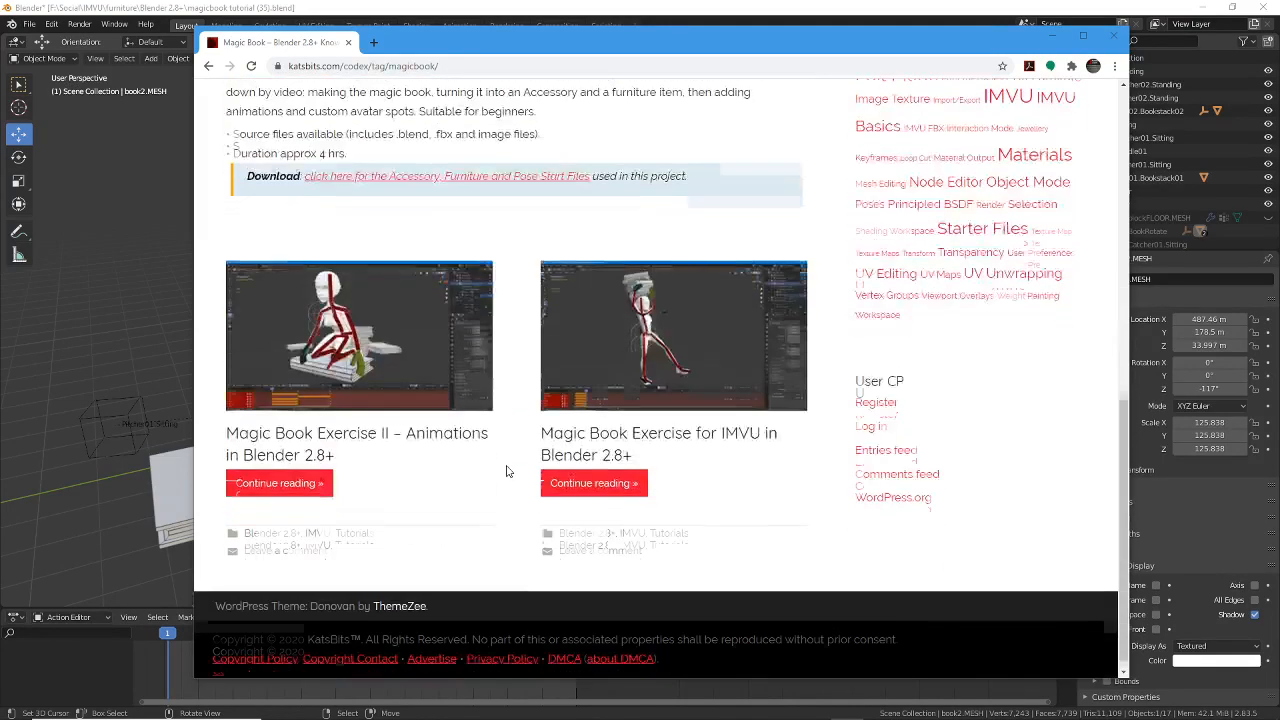
pyautogui.scroll(5, 511, 505)
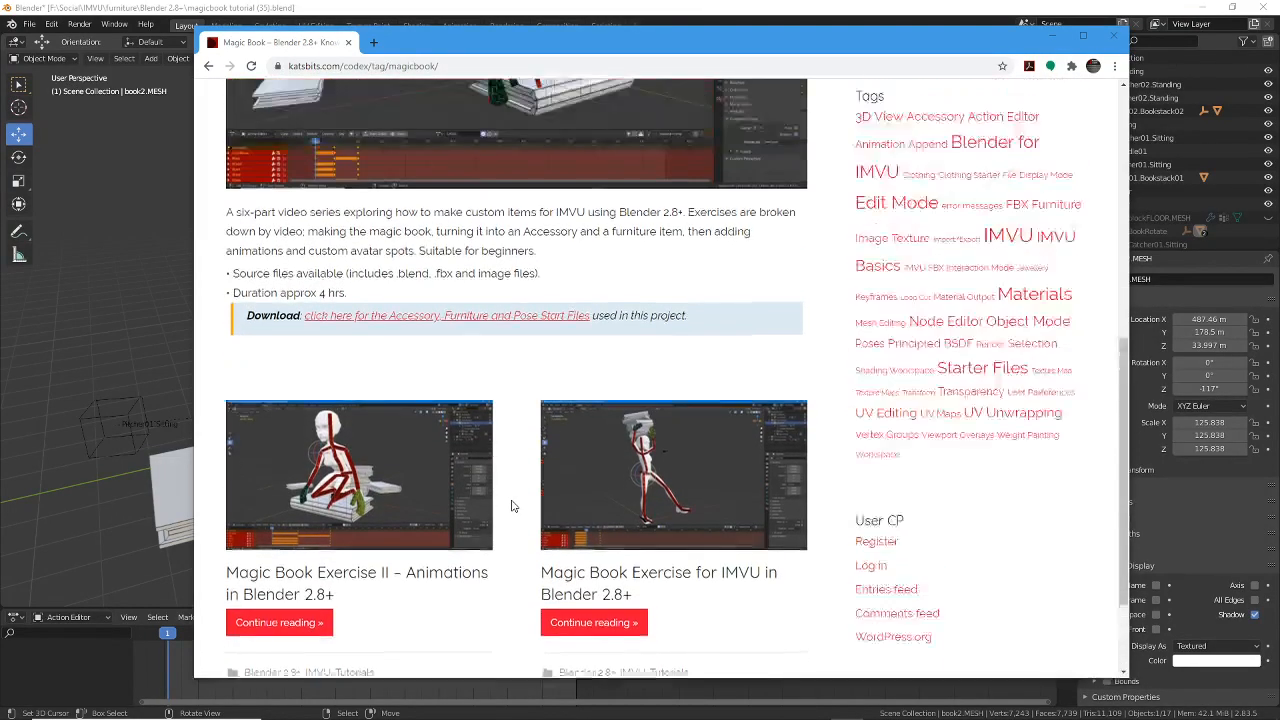
pyautogui.scroll(-3, 511, 505)
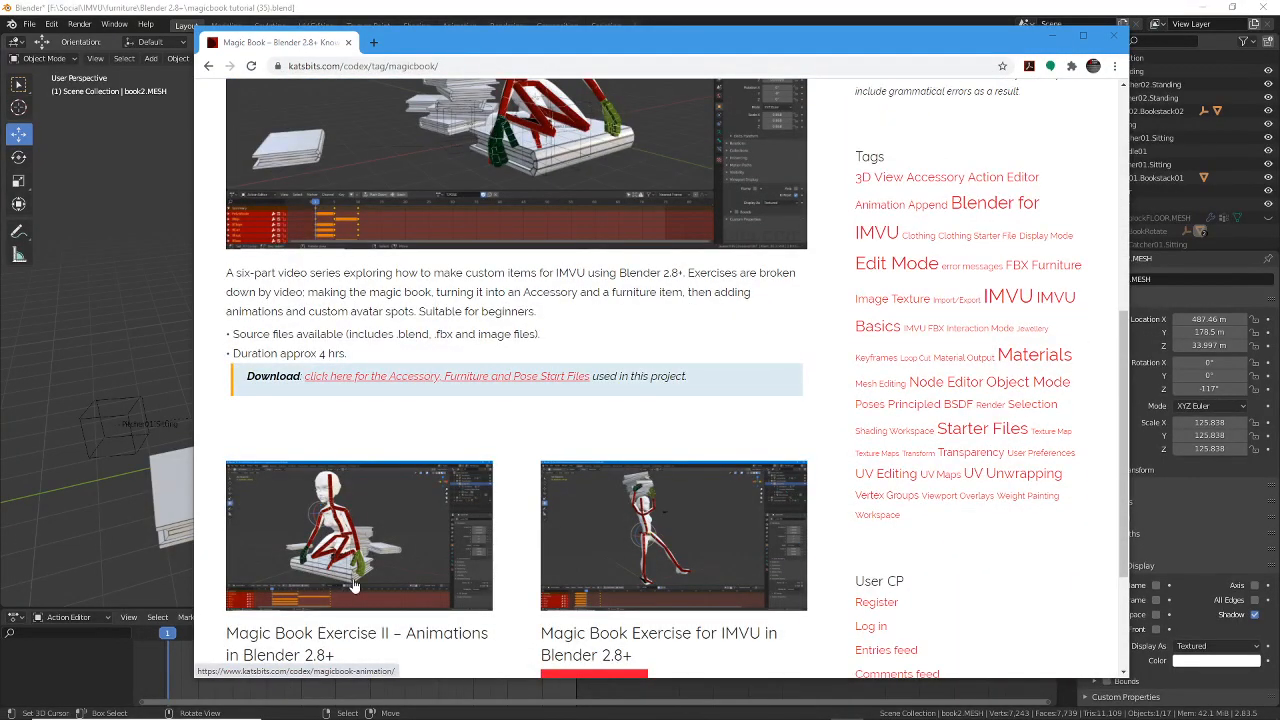
pyautogui.scroll(-3, 500, 540)
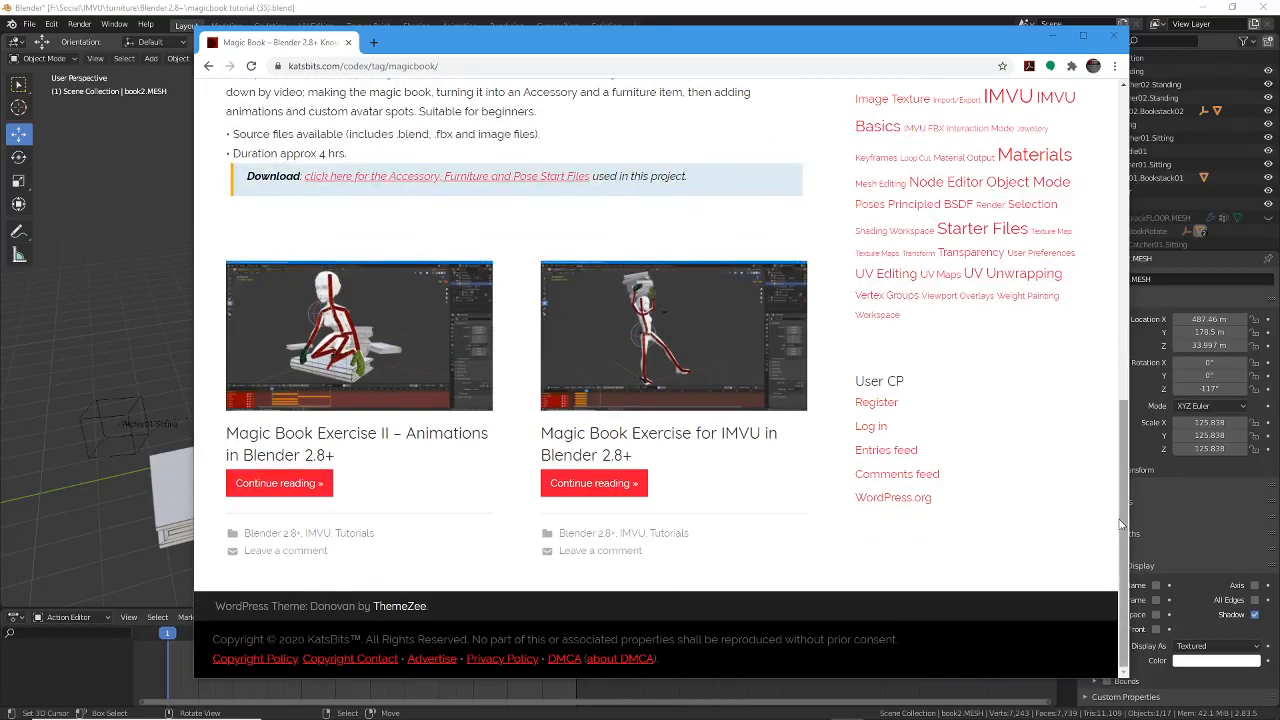
pyautogui.moveTo(1123, 528); pyautogui.dragTo(1118, 373)
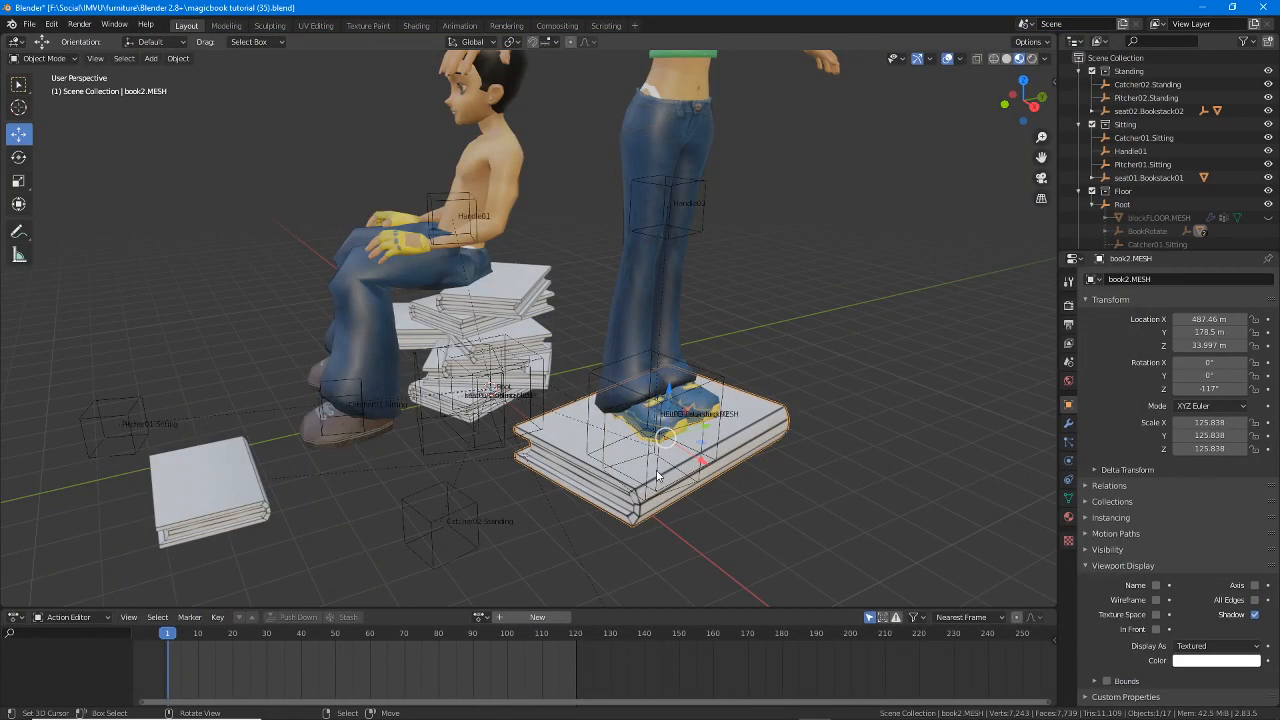
# - Switch back to Blender and open the UV Editing workspace for the selected book2.MESH
pyautogui.moveTo(657, 477); pyautogui.dragTo(440, 560, button='middle')
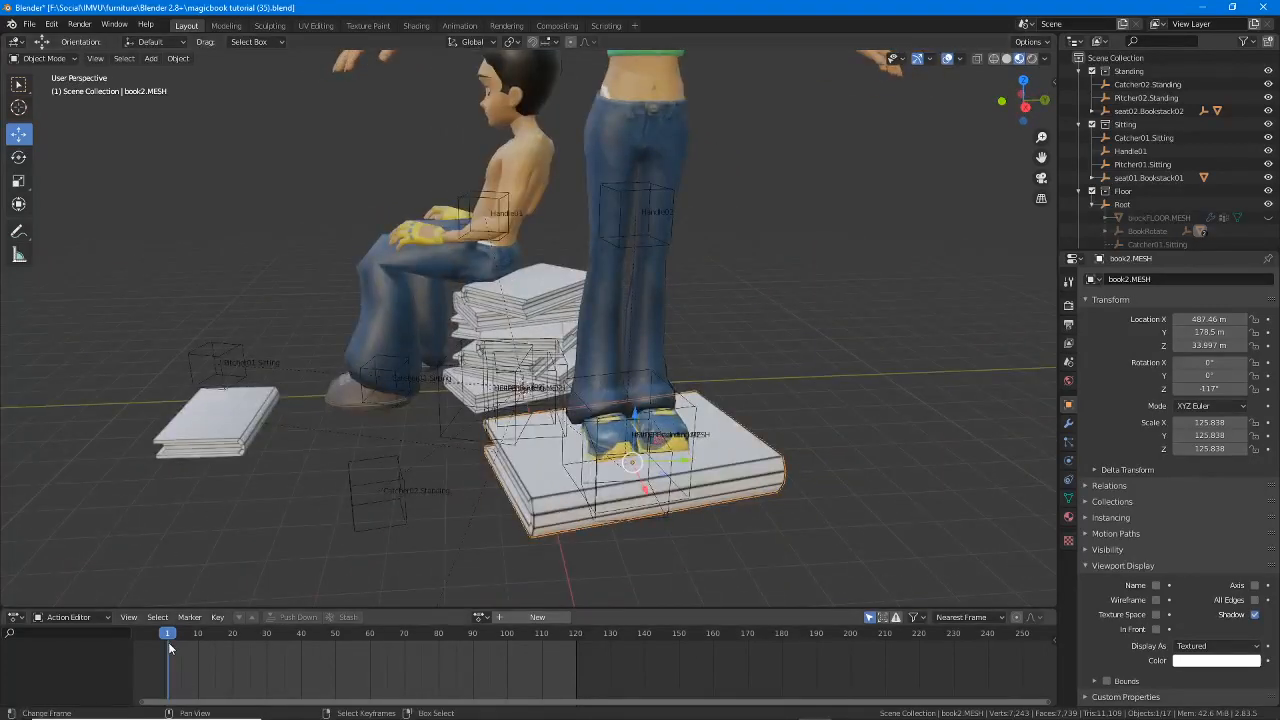
pyautogui.moveTo(169, 648)
pyautogui.mouseDown()
pyautogui.moveTo(577, 650)
pyautogui.moveTo(168, 647)
pyautogui.mouseUp()
pyautogui.moveTo(437, 454); pyautogui.dragTo(468, 456, button='middle')
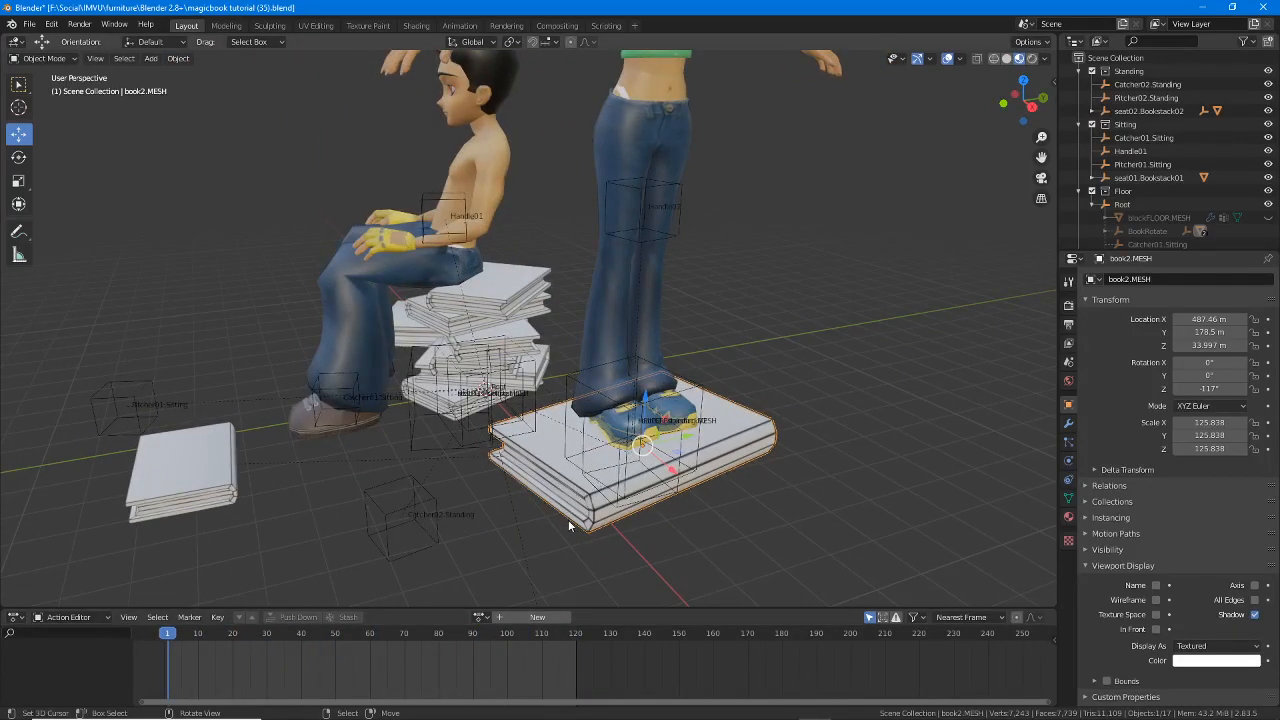
pyautogui.click(315, 25)
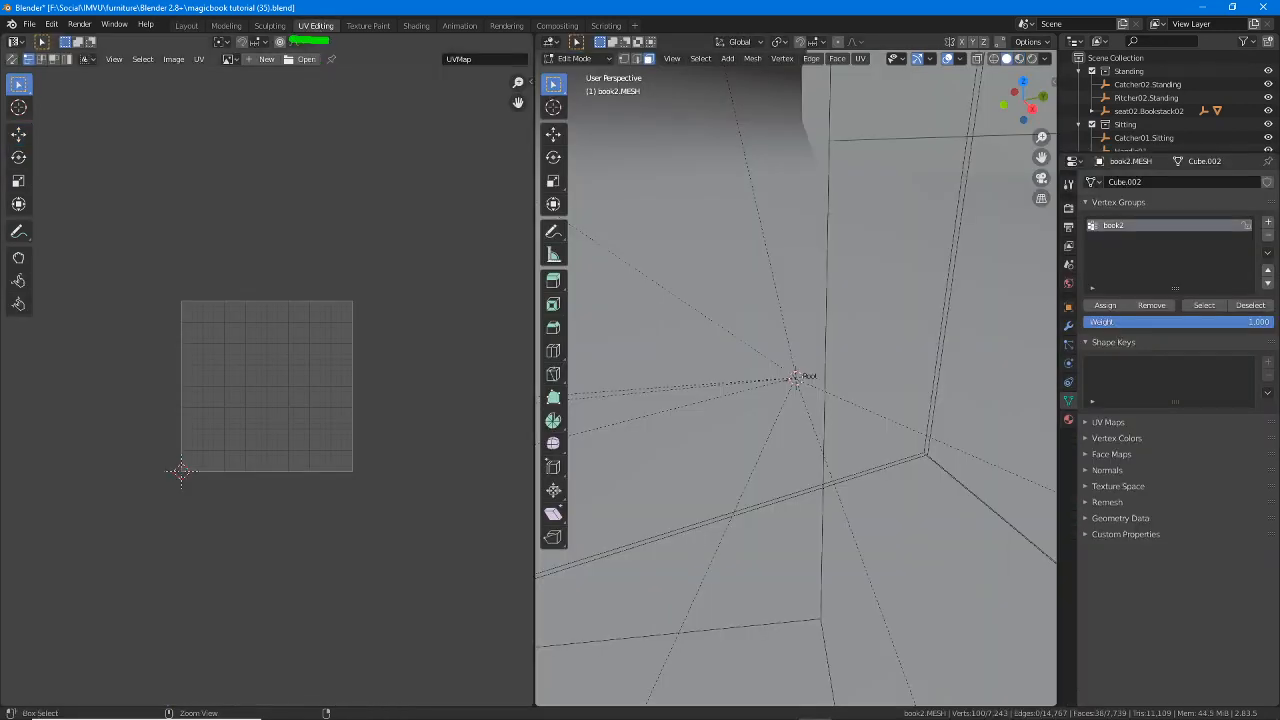
pyautogui.moveTo(320, 56)
pyautogui.mouseDown()
pyautogui.moveTo(320, 114)
pyautogui.moveTo(302, 72)
pyautogui.moveTo(340, 77)
pyautogui.mouseUp()
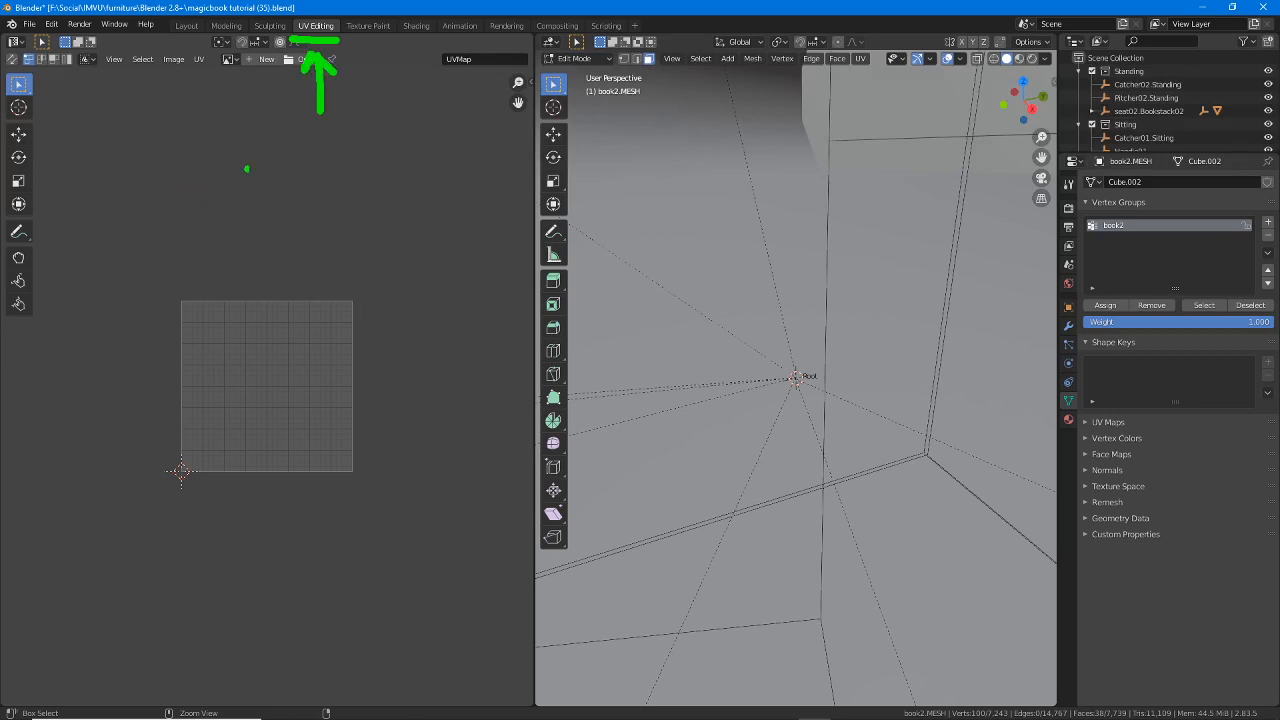
pyautogui.moveTo(246, 168)
pyautogui.mouseDown()
pyautogui.moveTo(274, 294)
pyautogui.moveTo(265, 312)
pyautogui.mouseUp()
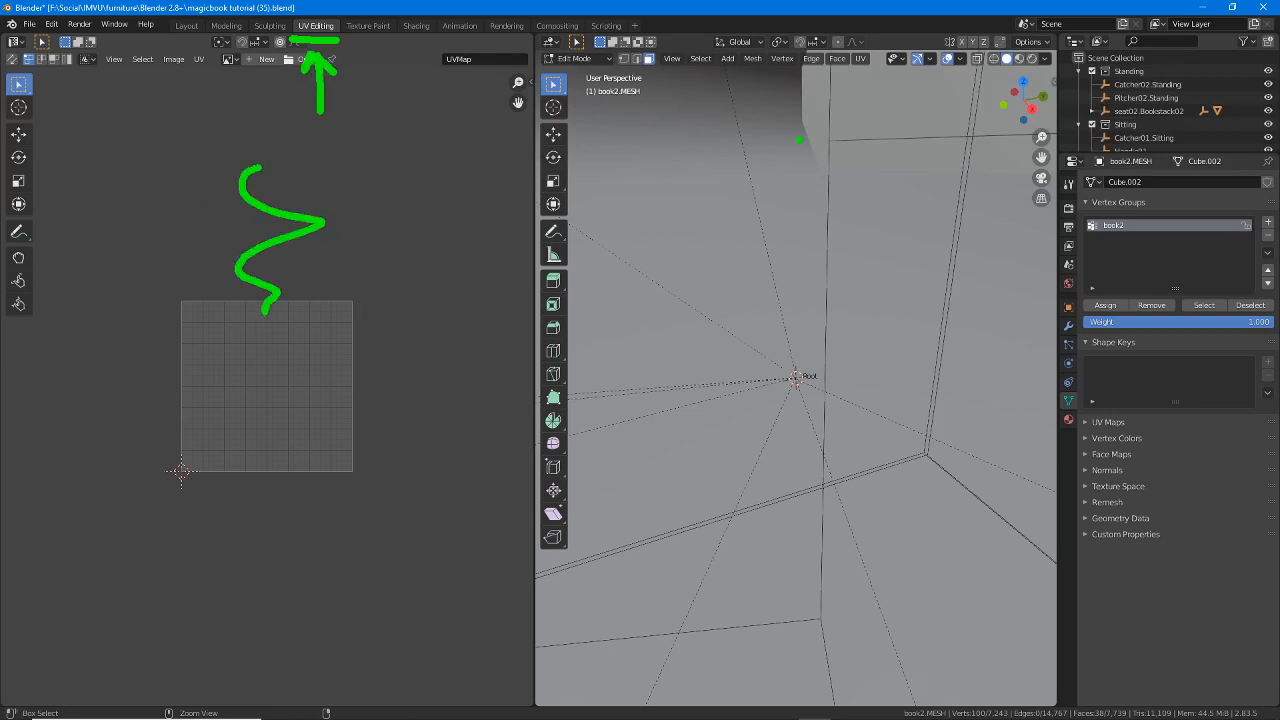
pyautogui.moveTo(799, 139); pyautogui.dragTo(820, 365)
pyautogui.press('Escape')
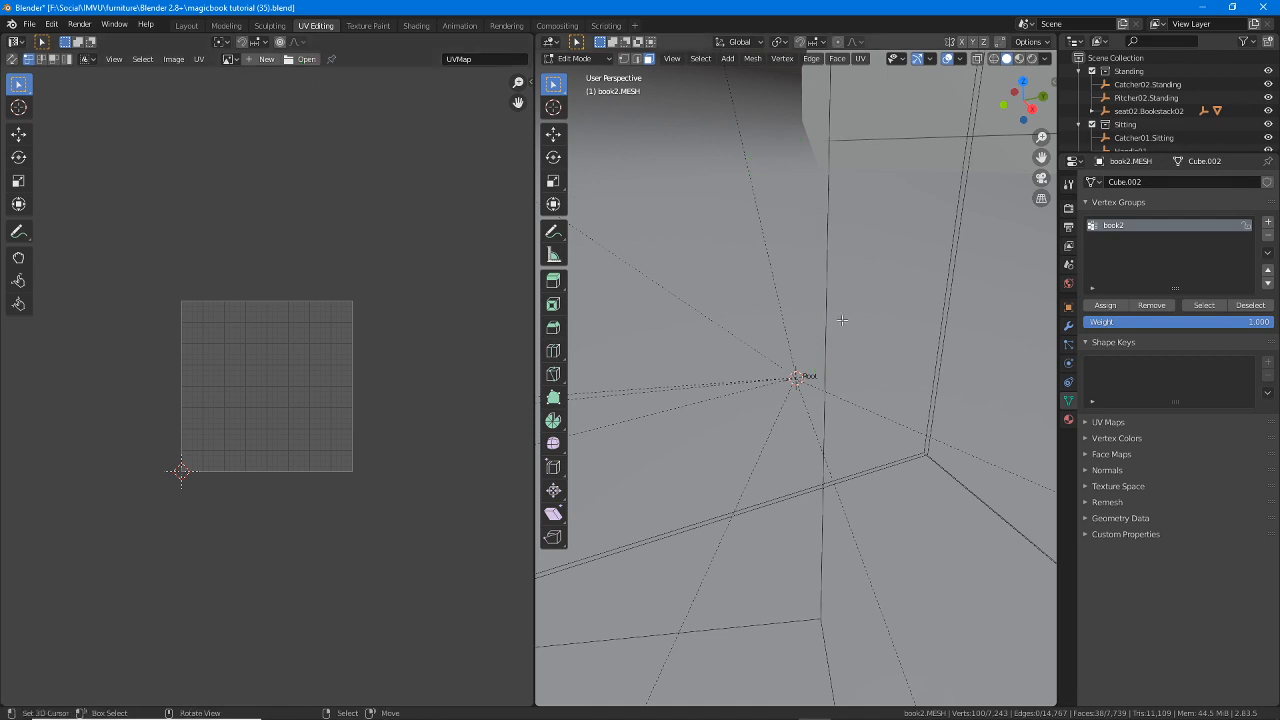
pyautogui.click(960, 59)
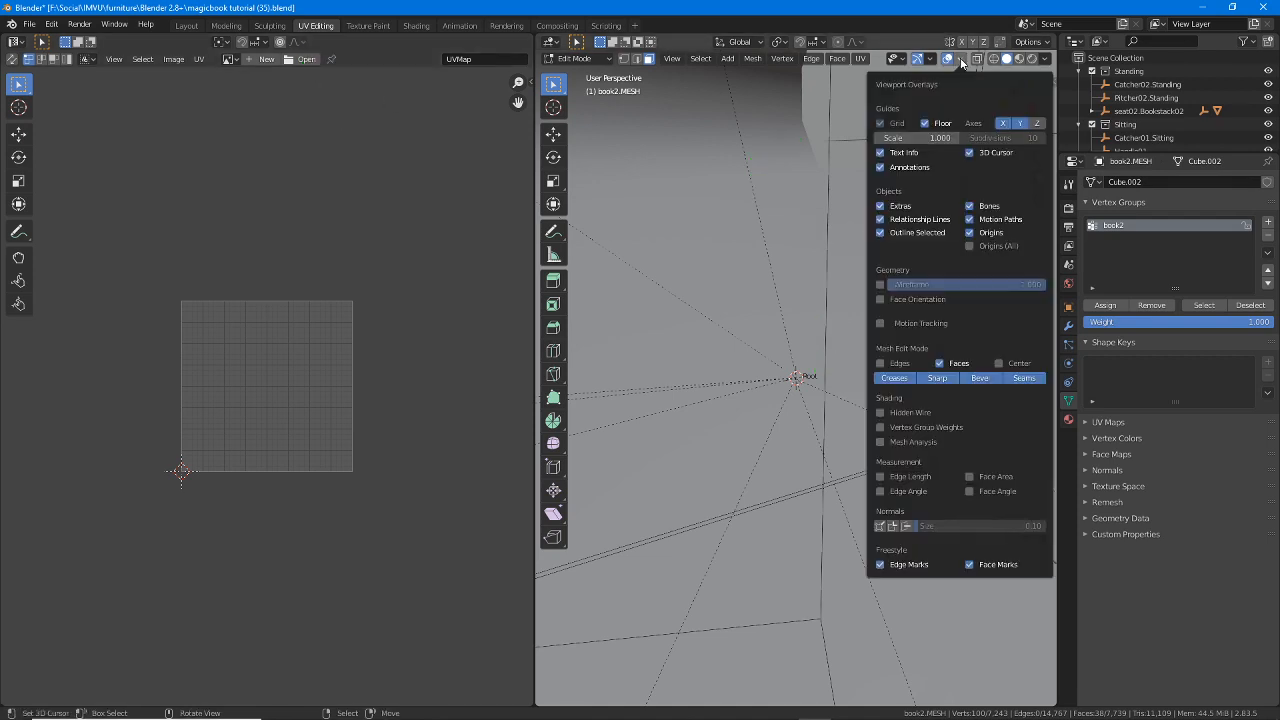
pyautogui.click(940, 138)
pyautogui.write('1.00')
pyautogui.press('Return')
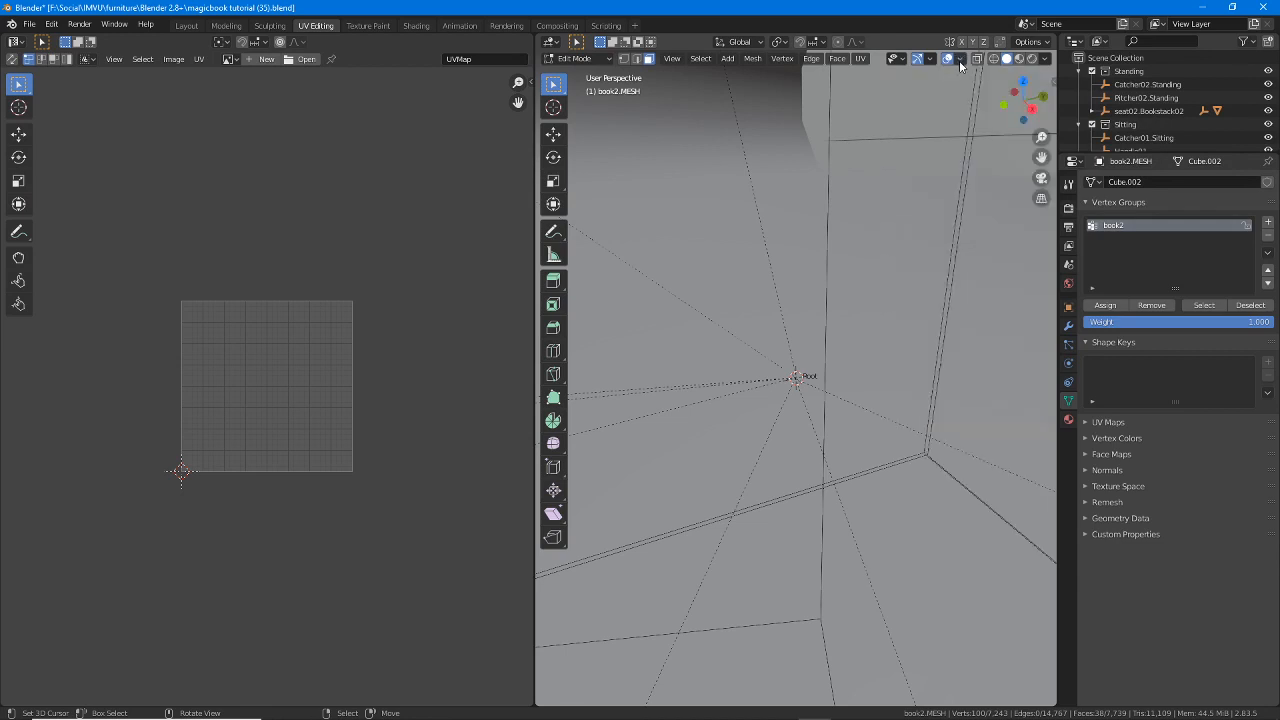
# - Set the 3D viewport's far clipping distance to 1500 m
pyautogui.click(671, 57)
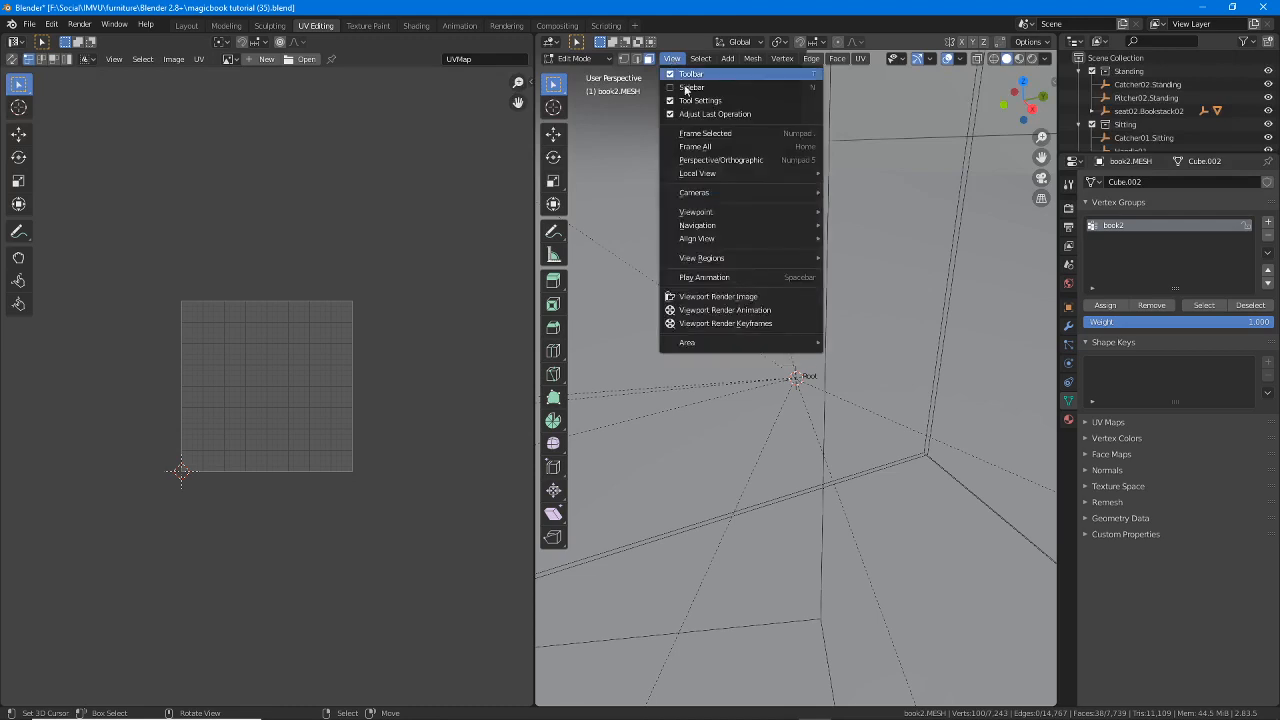
pyautogui.click(688, 88)
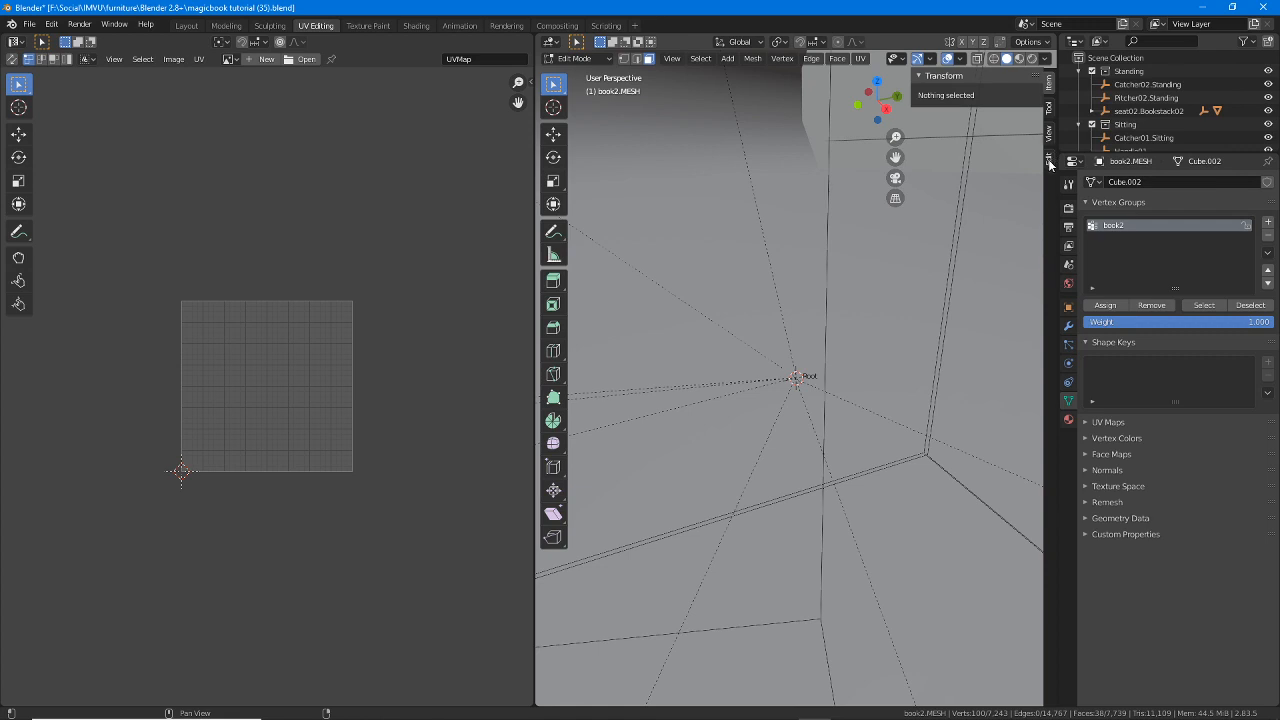
pyautogui.click(1048, 122)
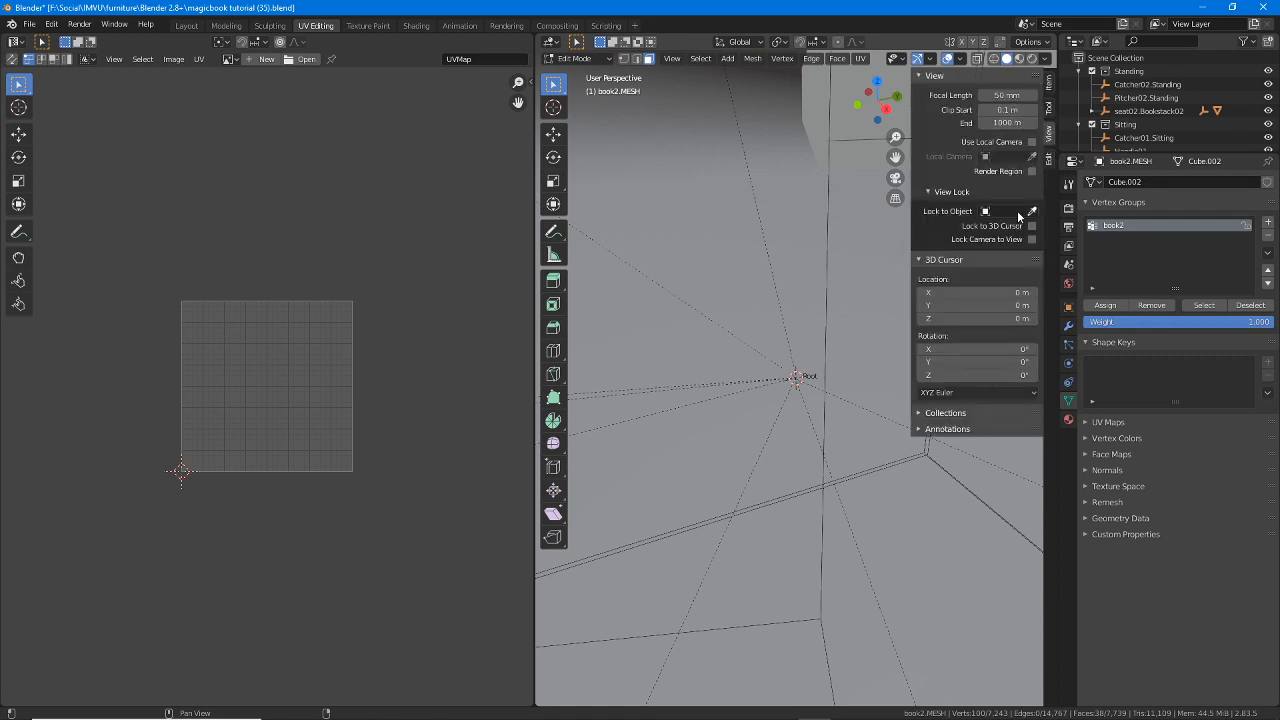
pyautogui.click(1009, 123)
pyautogui.click(988, 123)
pyautogui.write('5')
pyautogui.press('Return')
pyautogui.click(672, 58)
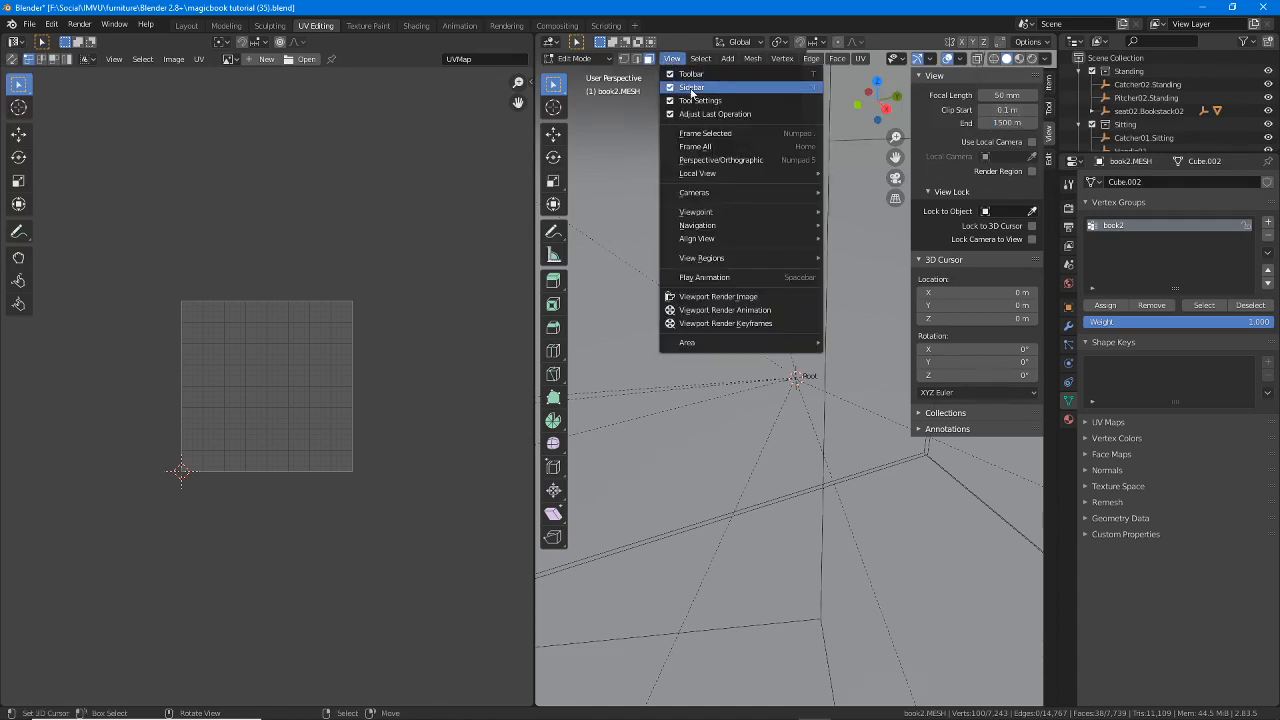
pyautogui.click(688, 90)
pyautogui.scroll(-10, 815, 300)
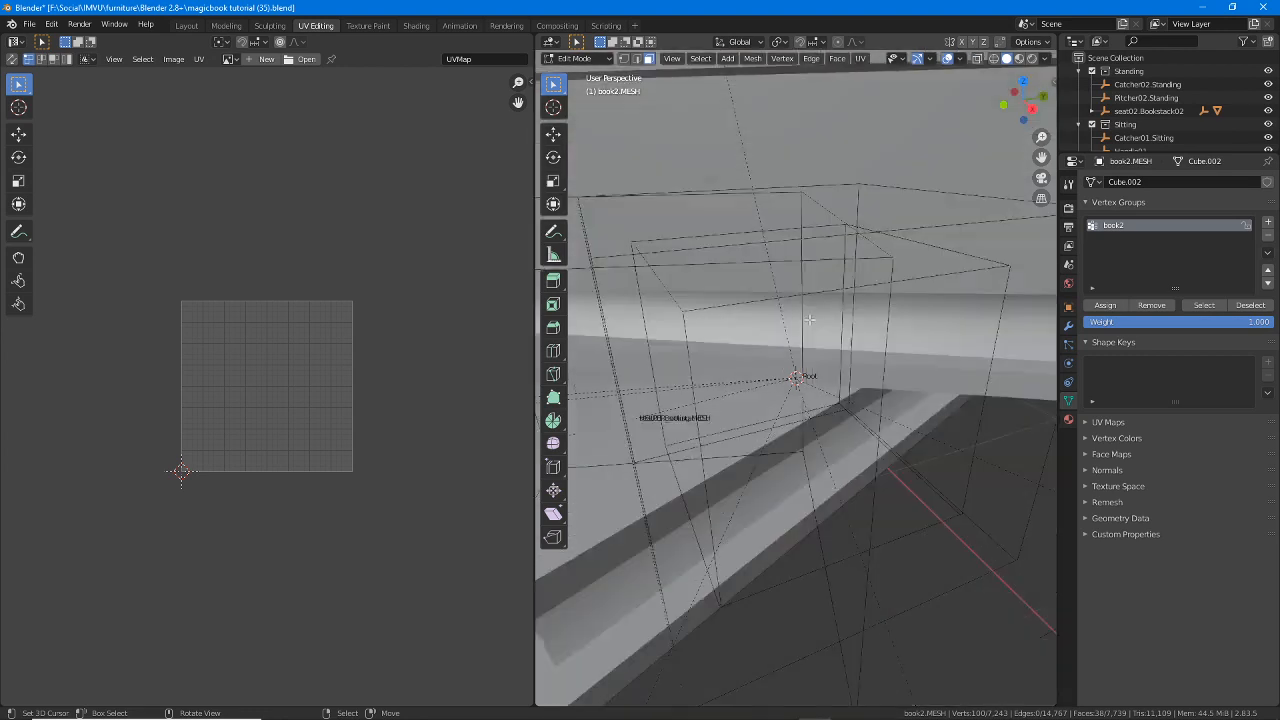
pyautogui.moveTo(807, 318); pyautogui.dragTo(826, 364, button='middle')
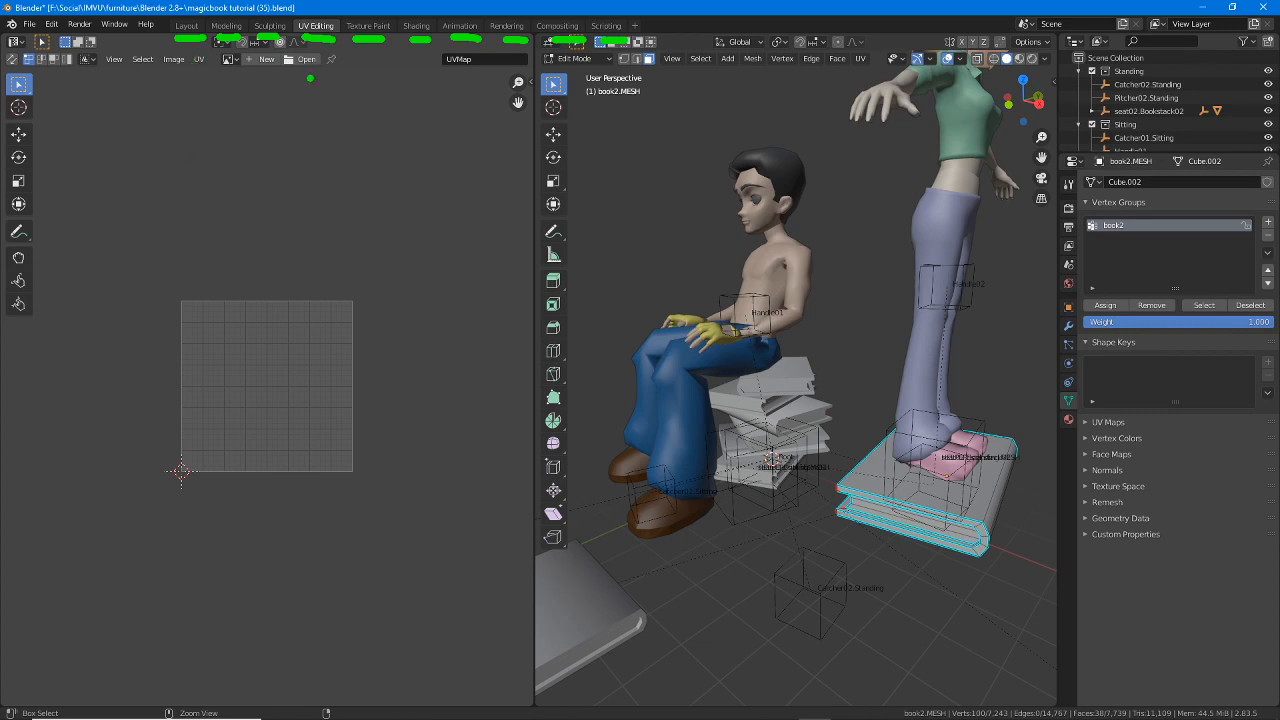
pyautogui.moveTo(318, 56); pyautogui.dragTo(333, 120)
pyautogui.moveTo(316, 56); pyautogui.dragTo(305, 74)
pyautogui.moveTo(318, 58); pyautogui.dragTo(333, 73)
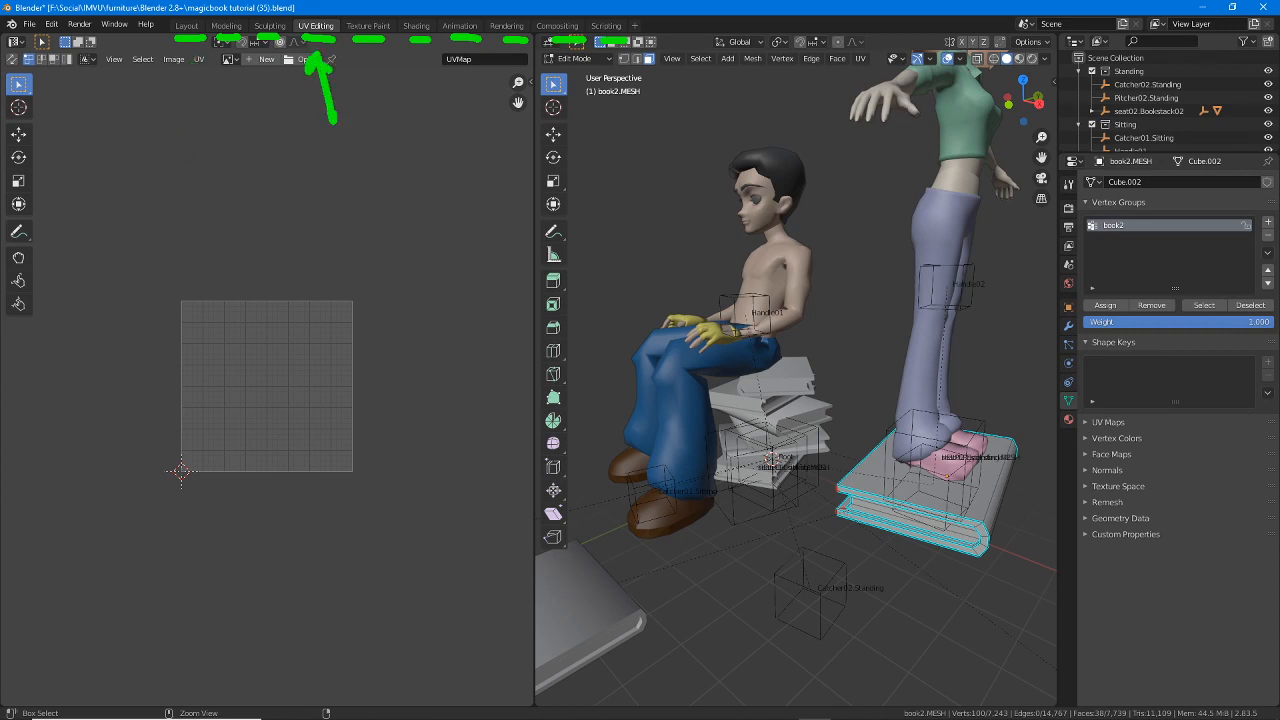
pyautogui.moveTo(408, 236)
pyautogui.mouseDown()
pyautogui.moveTo(419, 279)
pyautogui.moveTo(389, 376)
pyautogui.mouseUp()
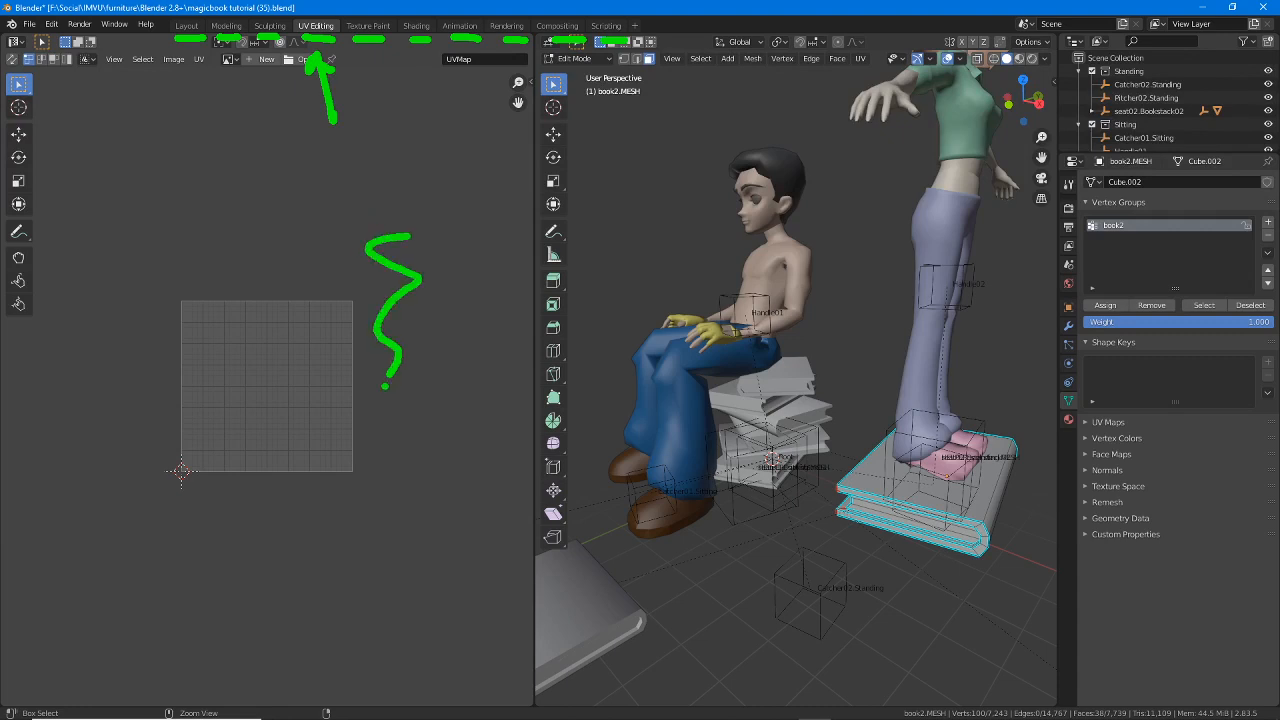
pyautogui.moveTo(656, 228); pyautogui.dragTo(647, 322)
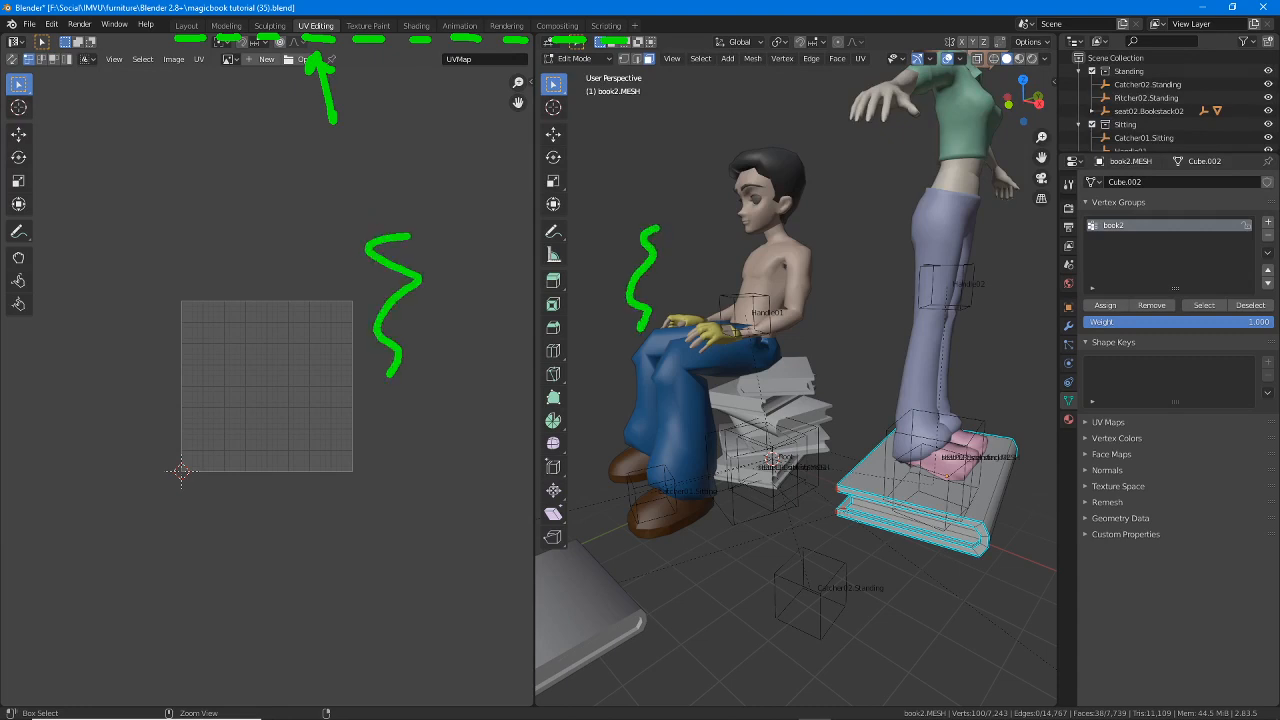
pyautogui.press('Escape')
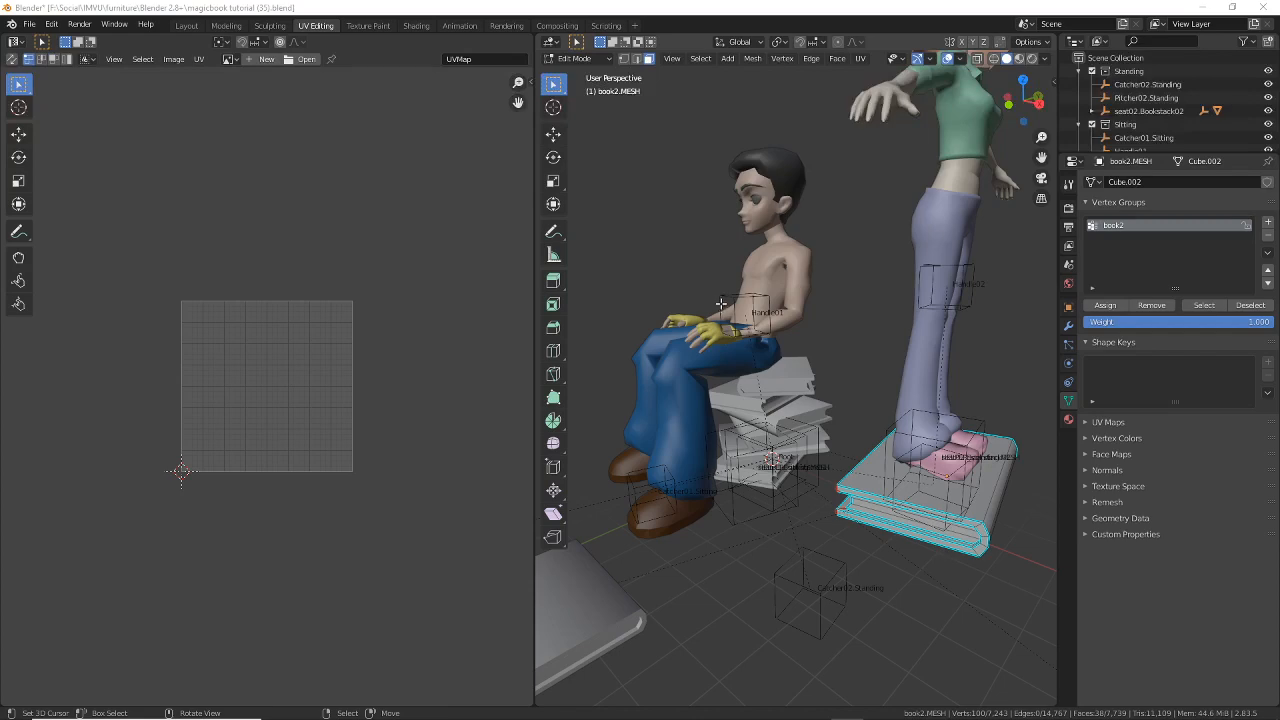
# - Examine the stack of books beneath the seated figure up close and from a distance for clipping
pyautogui.scroll(2, 828, 434)
pyautogui.moveTo(828, 440); pyautogui.dragTo(797, 506, button='middle')
pyautogui.scroll(4, 797, 510)
pyautogui.moveTo(797, 628); pyautogui.dragTo(816, 388, button='middle')
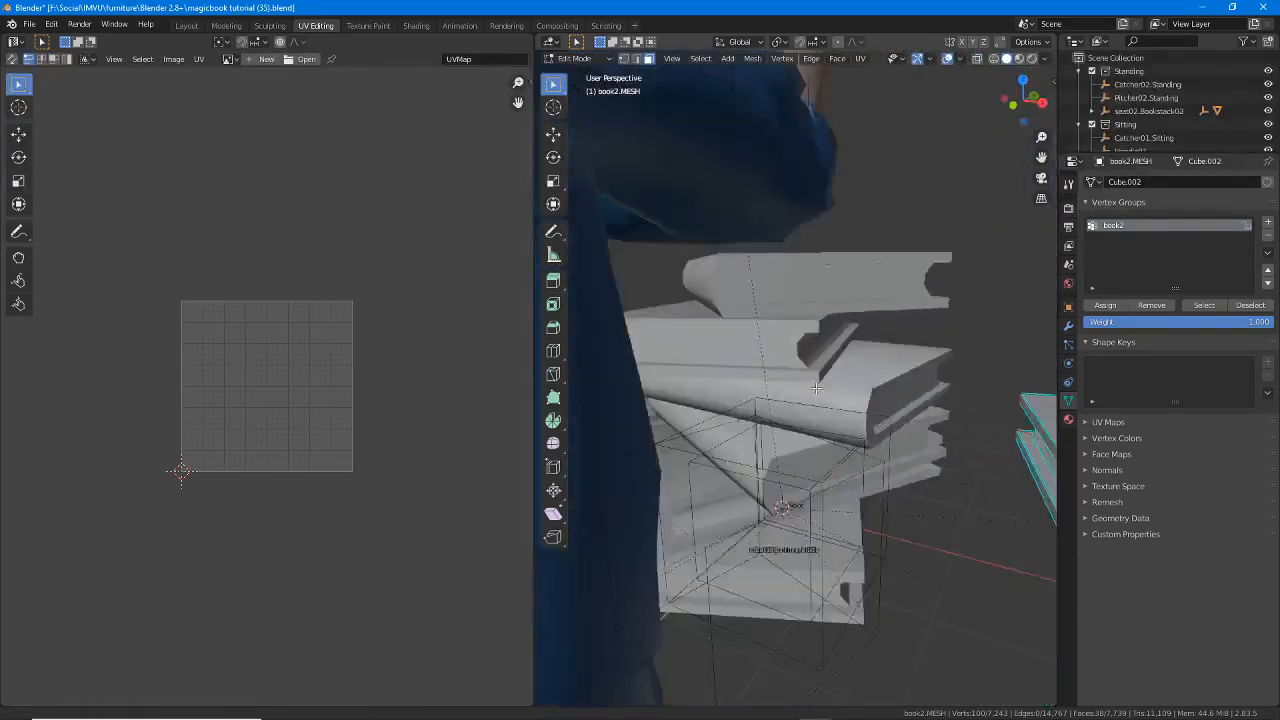
pyautogui.scroll(5, 816, 388)
pyautogui.scroll(-6, 830, 357)
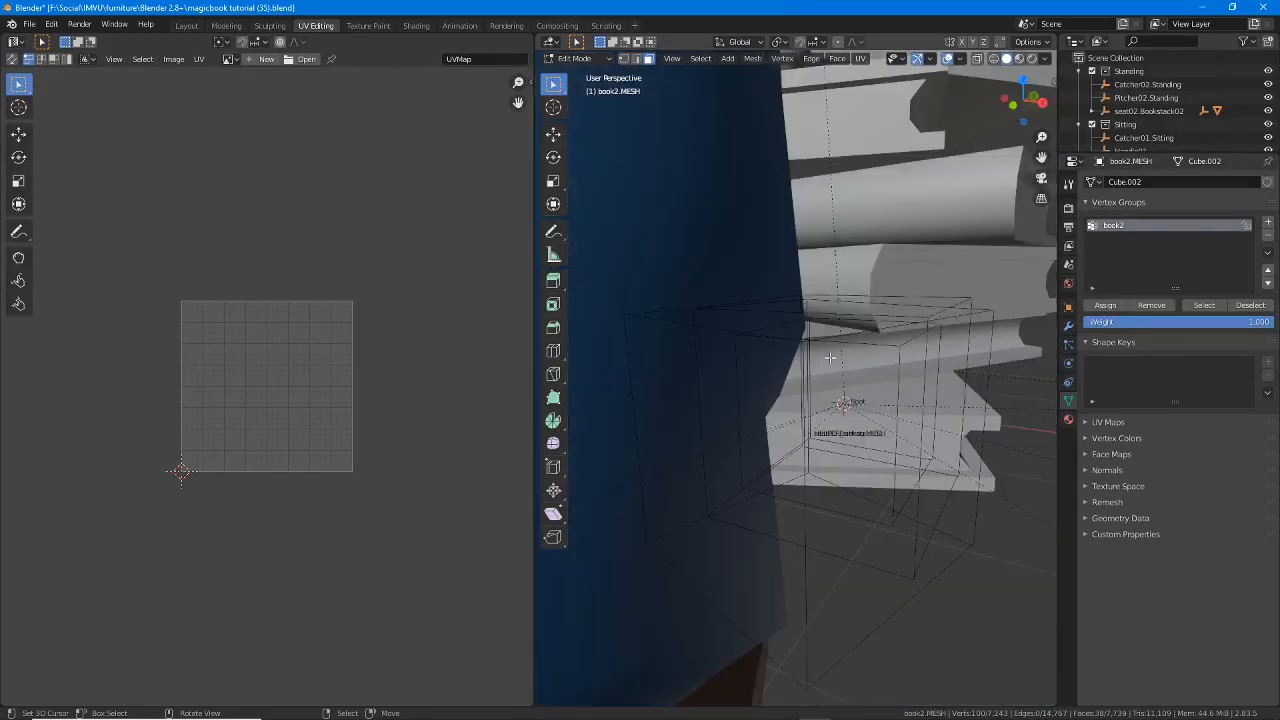
pyautogui.scroll(-1, 834, 326)
pyautogui.moveTo(834, 327); pyautogui.dragTo(810, 304, button='middle')
pyautogui.scroll(-1, 831, 310)
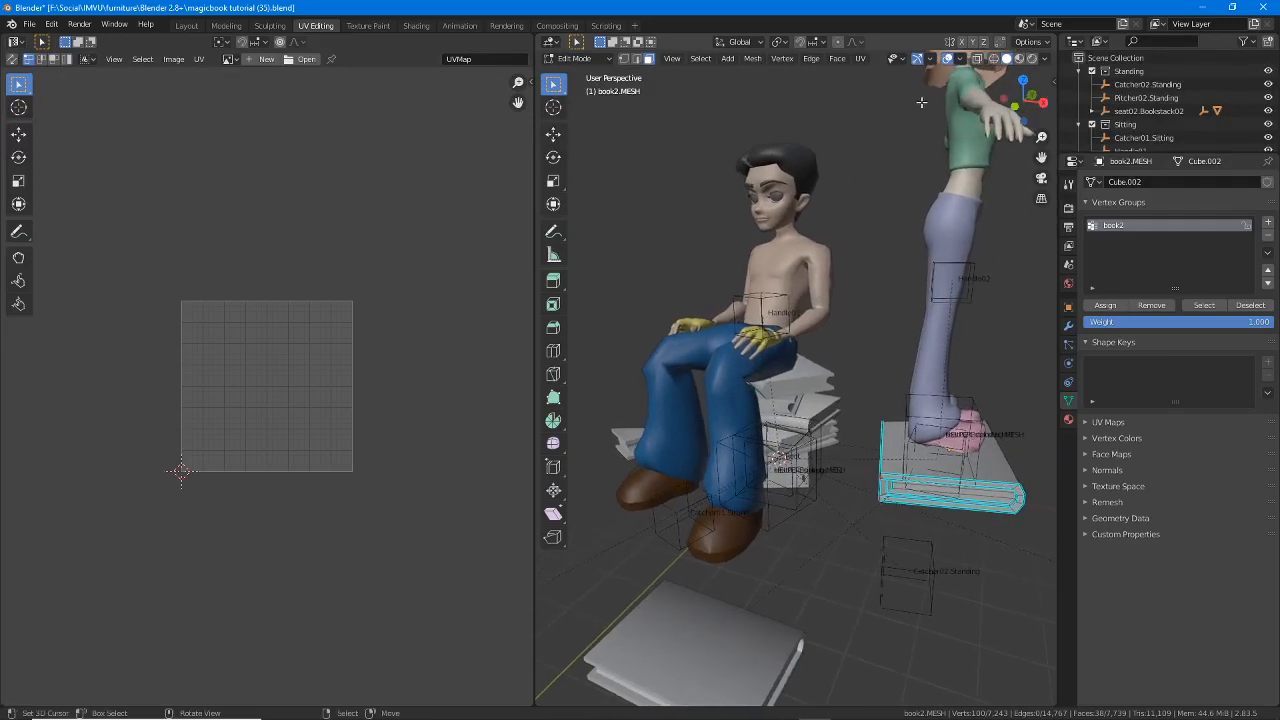
# - Open the 3D viewport's overlay settings and review the guide options, including Text Info
pyautogui.moveTo(960, 73); pyautogui.dragTo(961, 135)
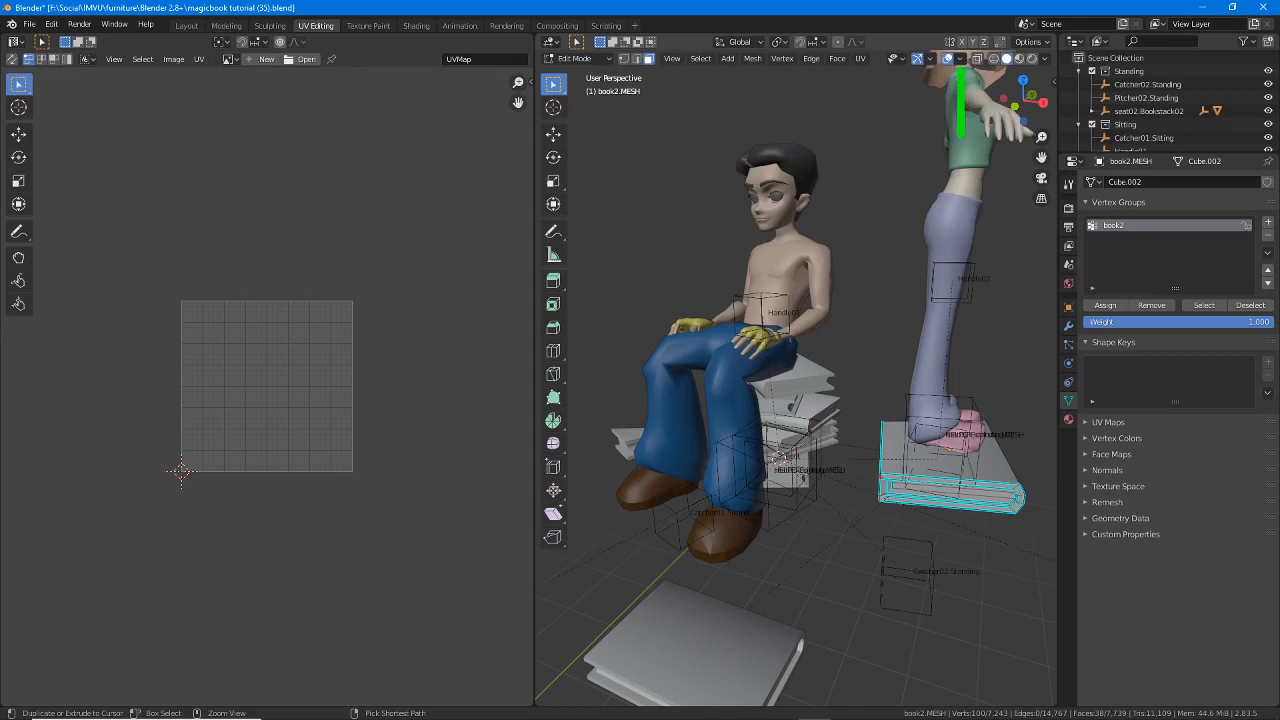
pyautogui.click(959, 59)
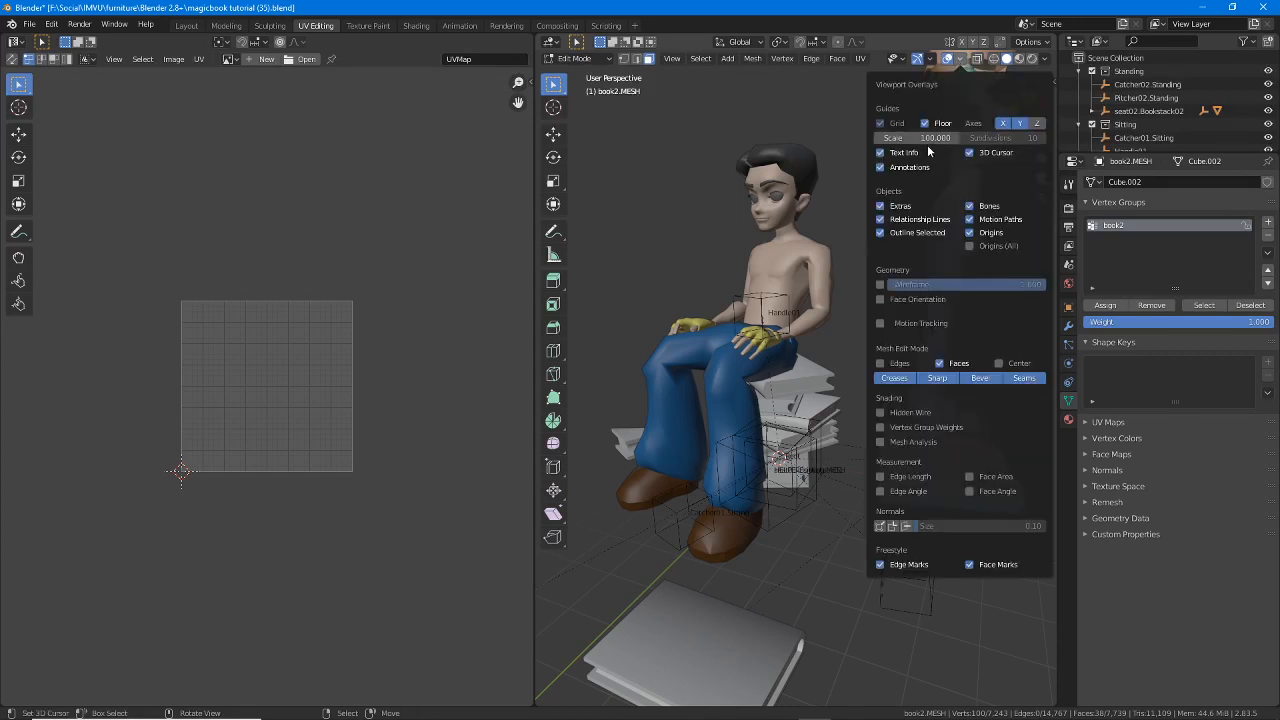
pyautogui.moveTo(880, 151); pyautogui.dragTo(950, 151)
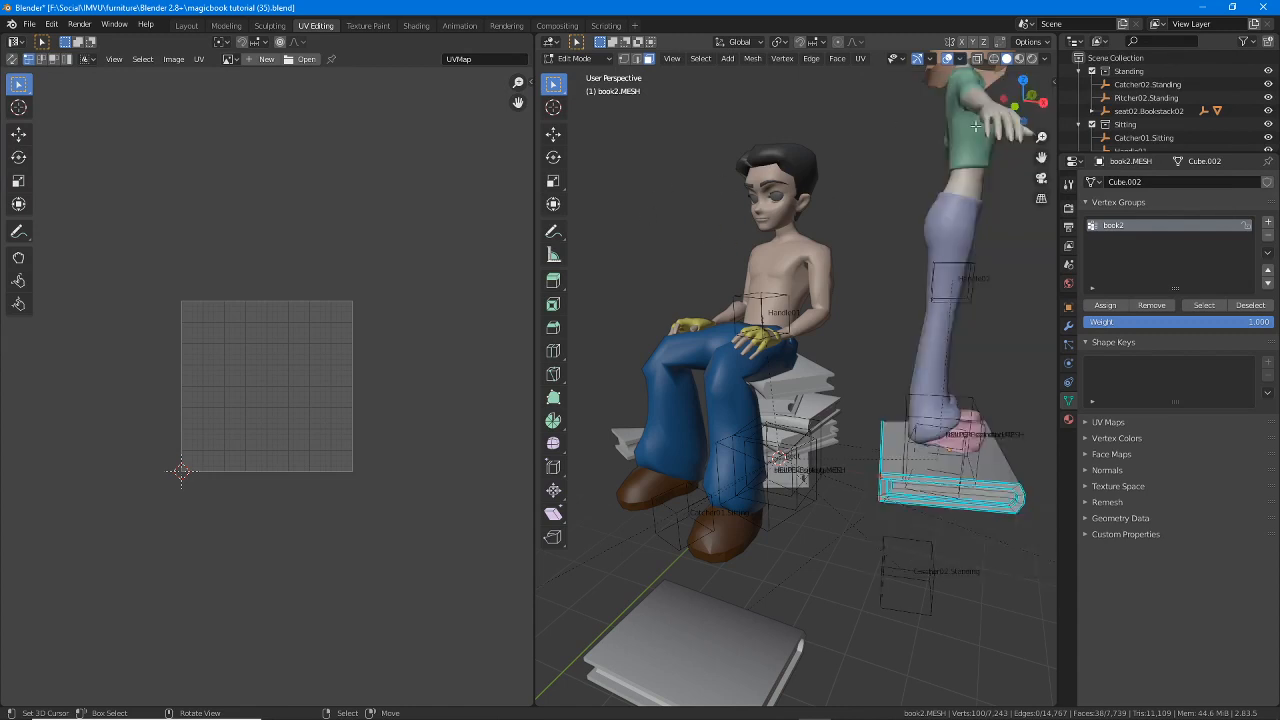
# - Switch the 3D viewport to Material Preview shading
pyautogui.hotkey('ctrl', '2')
pyautogui.moveTo(1019, 73)
pyautogui.mouseDown()
pyautogui.moveTo(1023, 123)
pyautogui.moveTo(1013, 86)
pyautogui.mouseUp()
pyautogui.click(1019, 58)
pyautogui.moveTo(849, 426); pyautogui.dragTo(790, 455, button='middle')
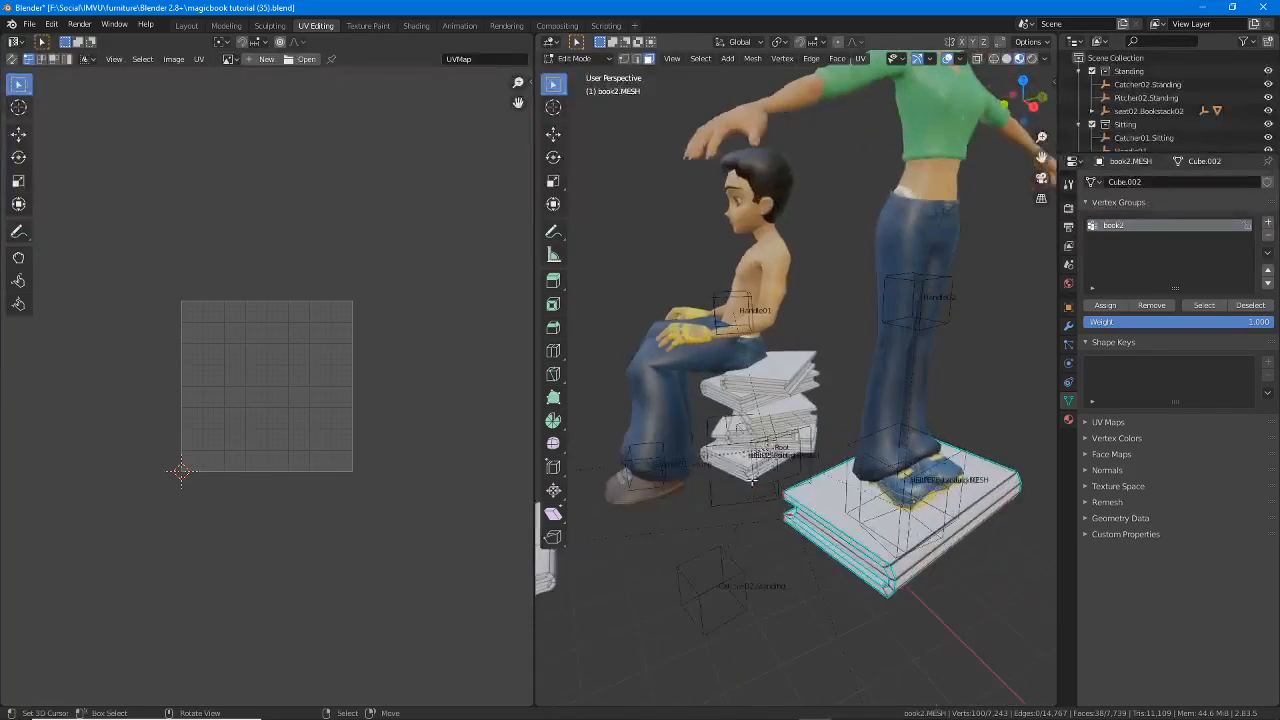
# - Select only the top cover face of the large book beneath the standing figure
pyautogui.scroll(2, 840, 475)
pyautogui.moveTo(882, 490); pyautogui.dragTo(753, 458, button='middle')
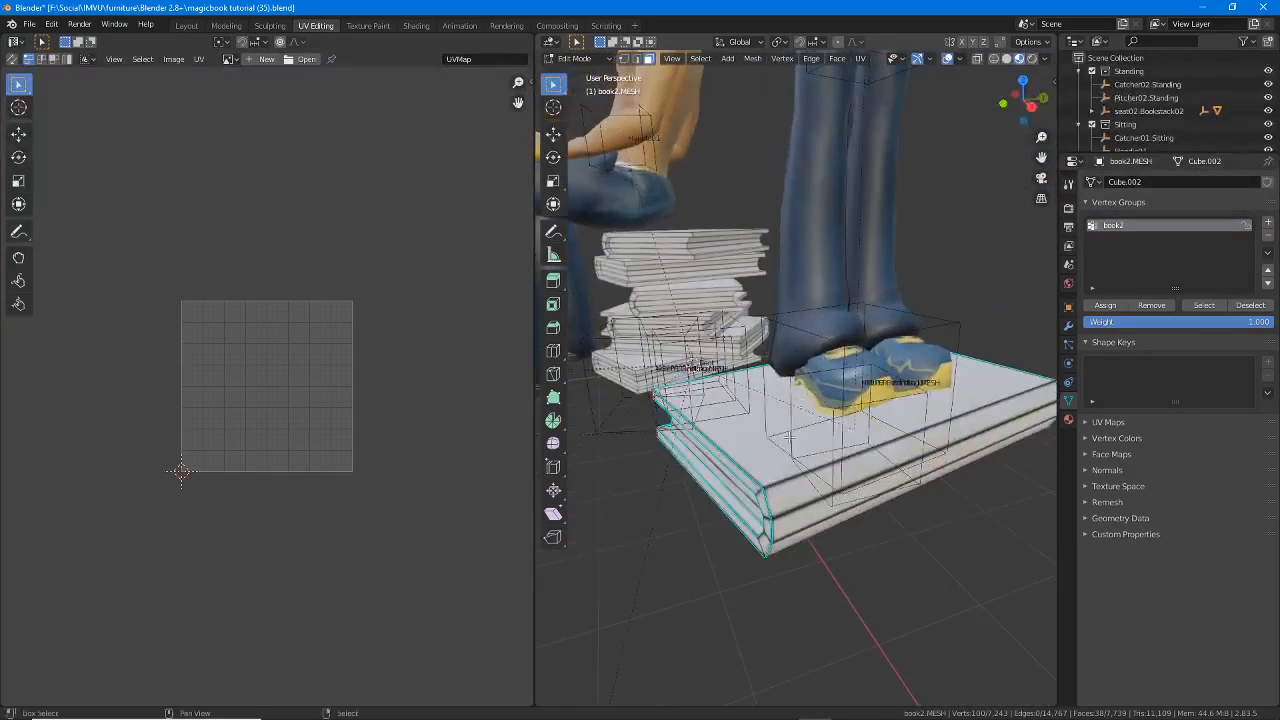
pyautogui.rightClick(753, 458)
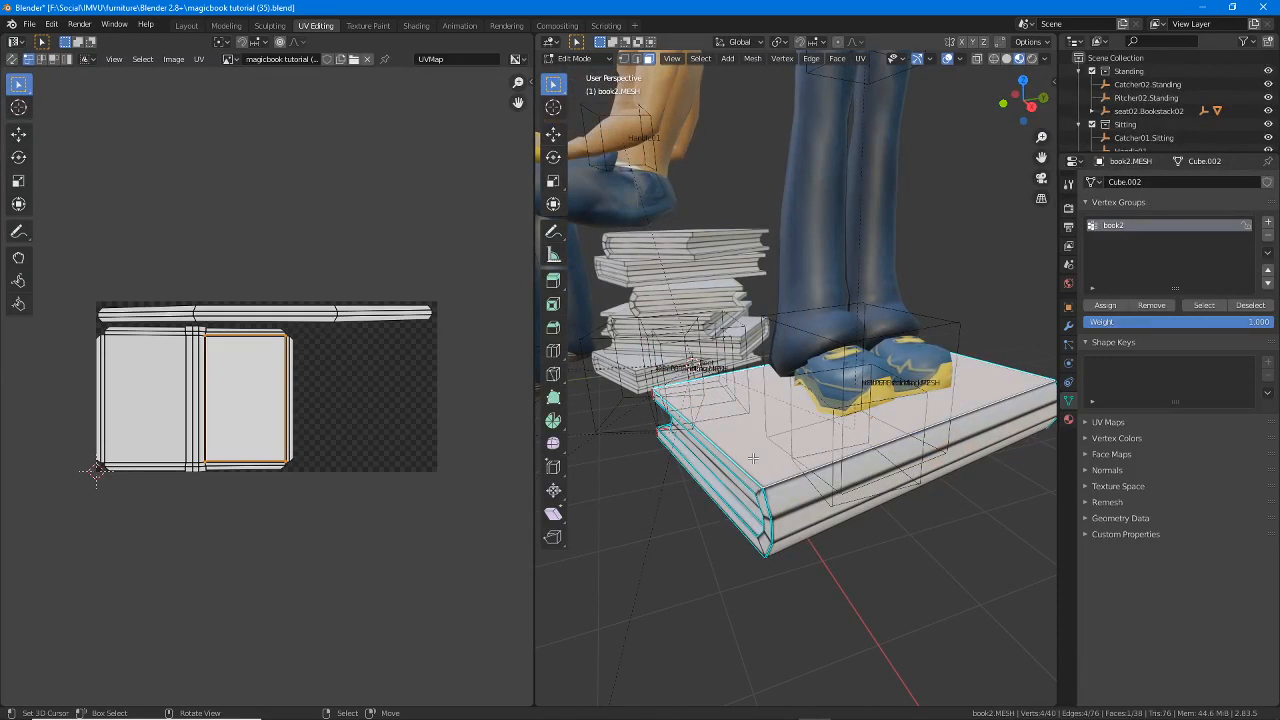
pyautogui.hotkey('ctrl', '2')
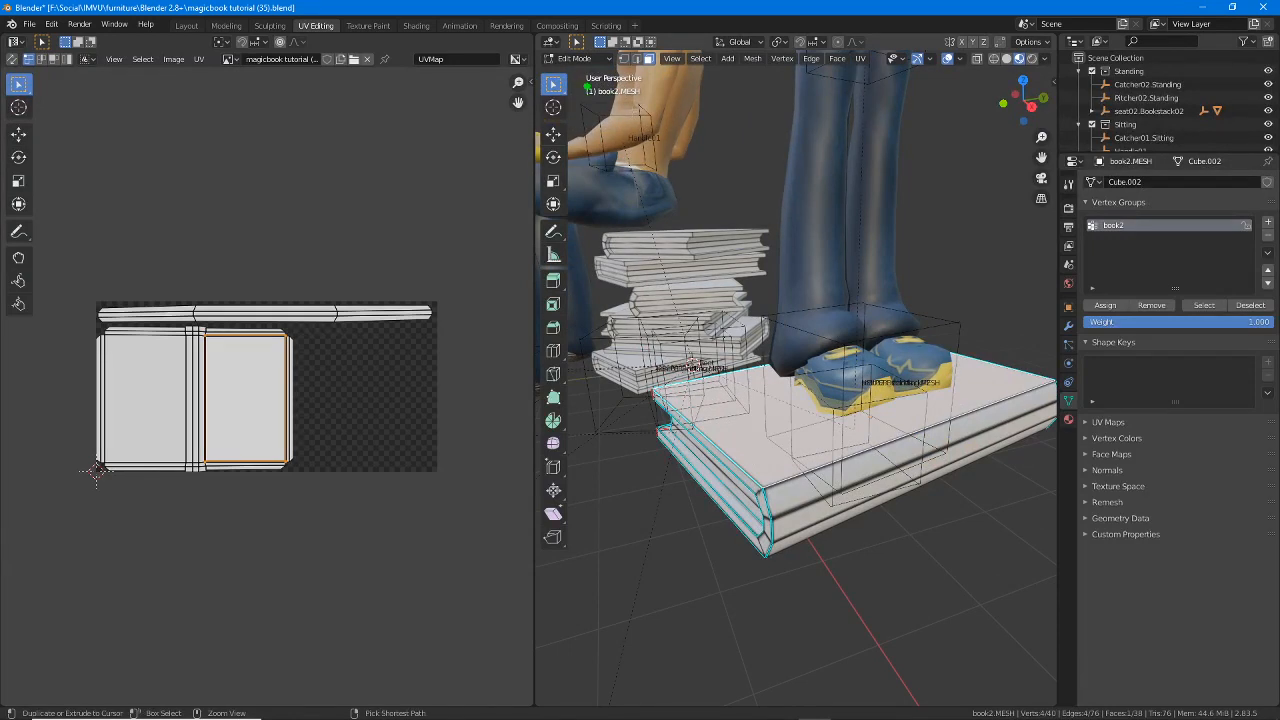
pyautogui.moveTo(544, 70)
pyautogui.mouseDown()
pyautogui.moveTo(612, 71)
pyautogui.moveTo(579, 150)
pyautogui.mouseUp()
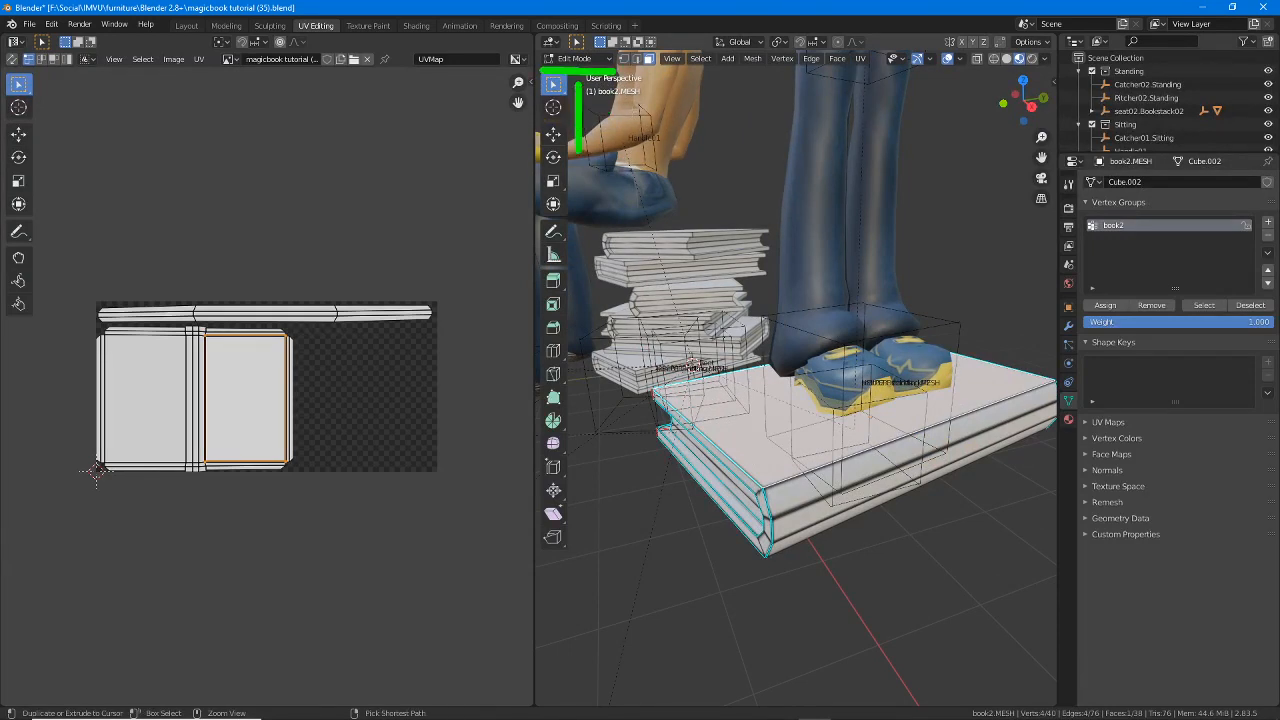
pyautogui.moveTo(581, 87); pyautogui.dragTo(604, 122)
pyautogui.moveTo(812, 379); pyautogui.dragTo(800, 381)
pyautogui.moveTo(706, 426); pyautogui.dragTo(740, 432)
pyautogui.moveTo(306, 393); pyautogui.dragTo(316, 426)
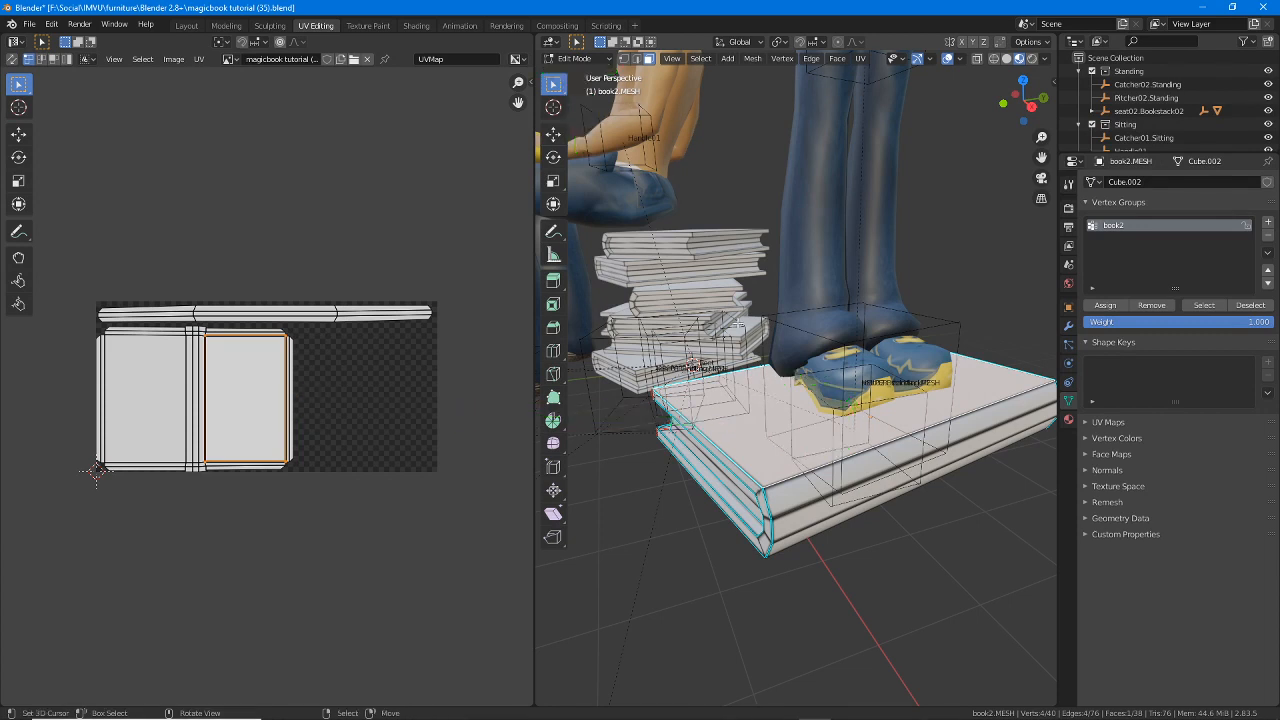
pyautogui.moveTo(240, 362); pyautogui.dragTo(230, 445)
pyautogui.moveTo(750, 410)
pyautogui.mouseDown()
pyautogui.moveTo(797, 393)
pyautogui.moveTo(826, 404)
pyautogui.mouseUp()
# - Select all faces of the book2.MESH book to display its complete UV layout
pyautogui.hotkey('ctrl', '2')
pyautogui.moveTo(690, 74); pyautogui.dragTo(708, 74)
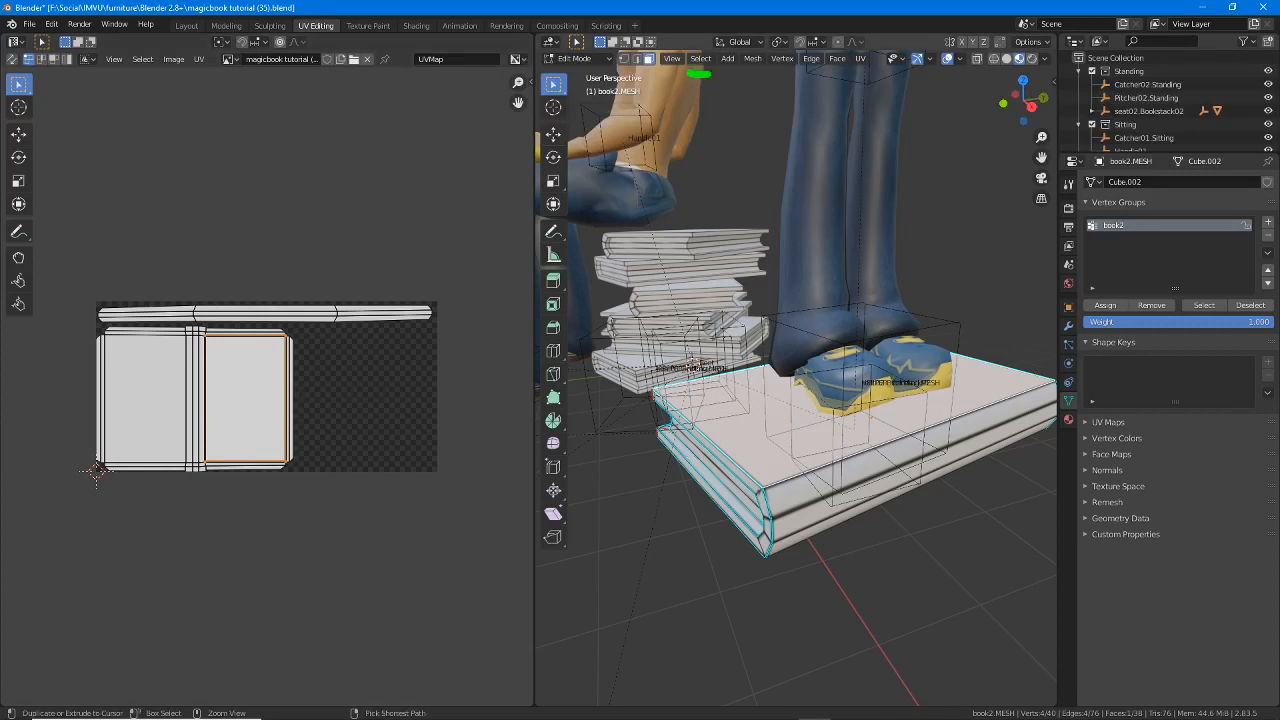
pyautogui.click(701, 58)
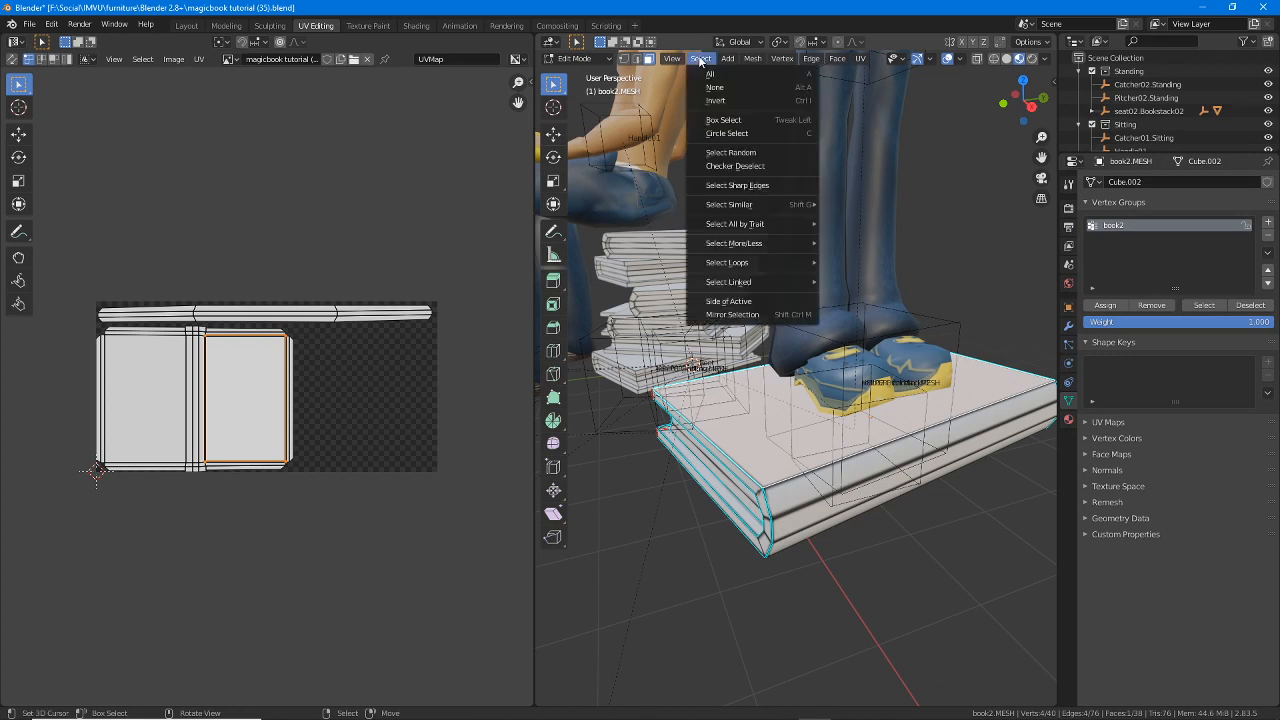
pyautogui.click(710, 74)
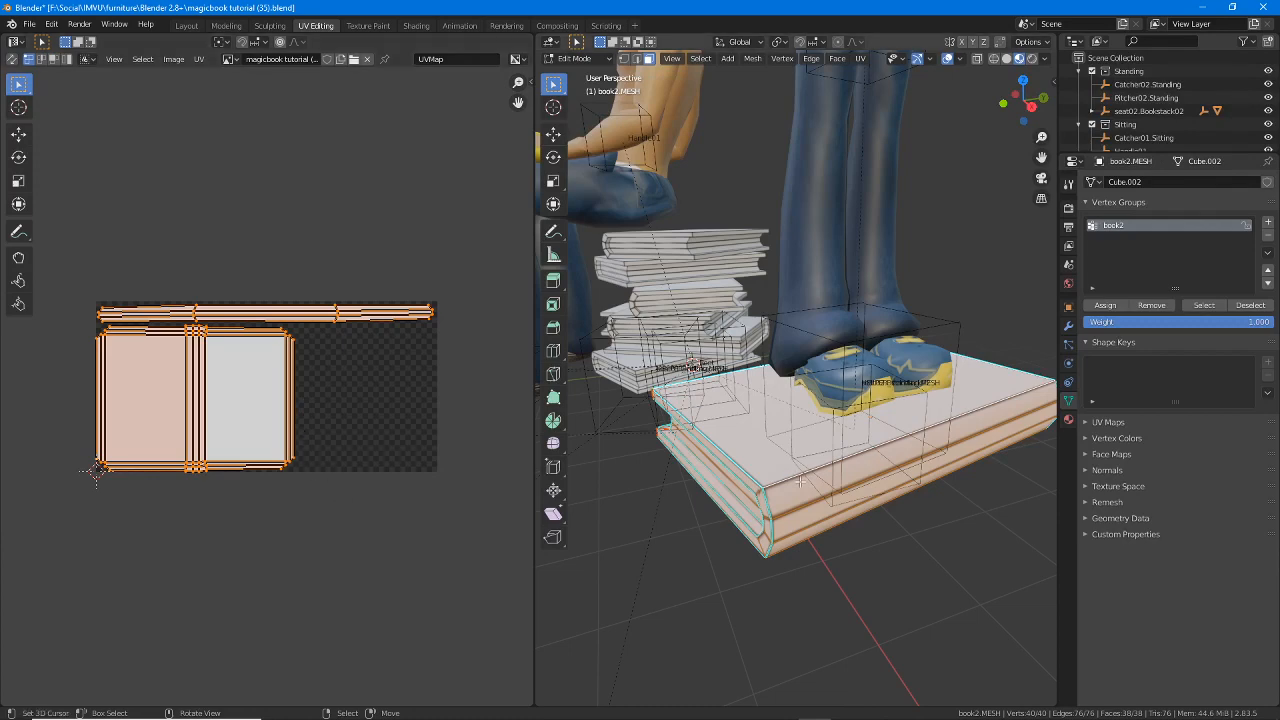
# - Replace the selection with five page-block faces on two adjoining open sides of the large book
pyautogui.moveTo(697, 465); pyautogui.dragTo(800, 415, button='middle')
pyautogui.scroll(4, 852, 465)
pyautogui.rightClick(783, 368)
pyautogui.keyDown('shift'); pyautogui.rightClick(782, 385); pyautogui.keyUp('shift')
pyautogui.keyDown('shift'); pyautogui.rightClick(778, 406); pyautogui.keyUp('shift')
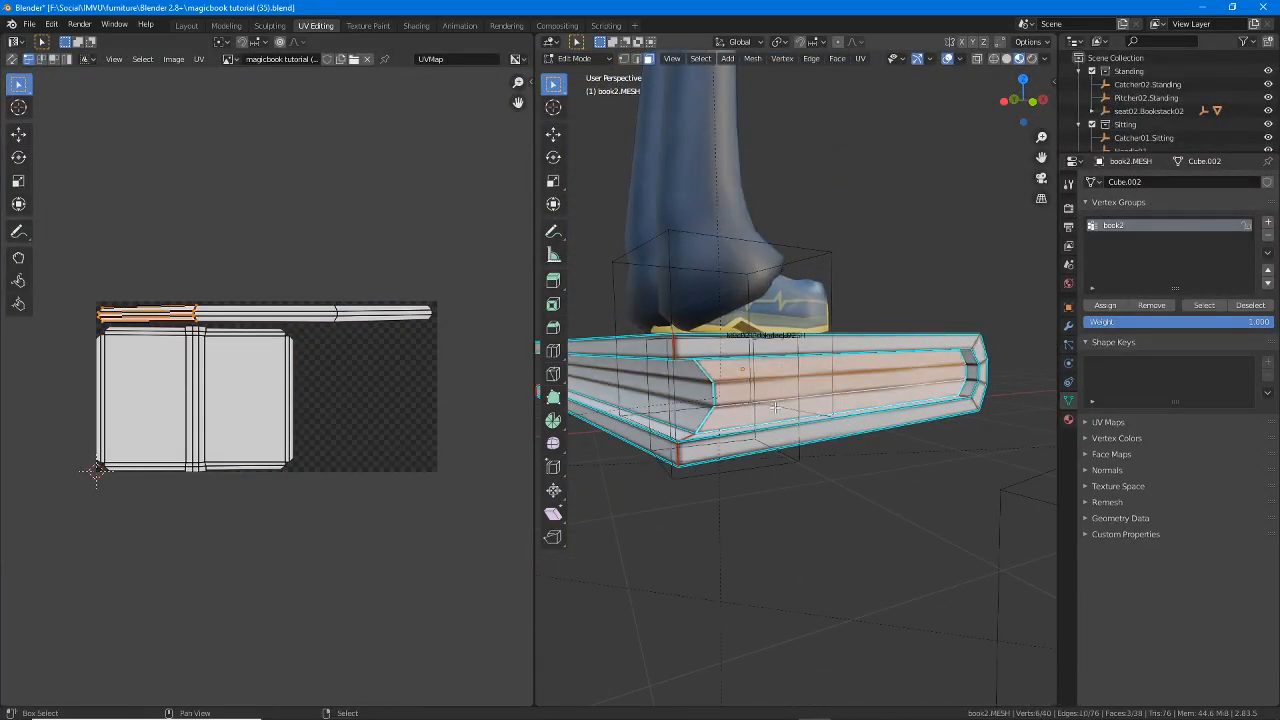
pyautogui.keyDown('shift'); pyautogui.rightClick(702, 414); pyautogui.keyUp('shift')
pyautogui.keyDown('shift'); pyautogui.rightClick(701, 396); pyautogui.keyUp('shift')
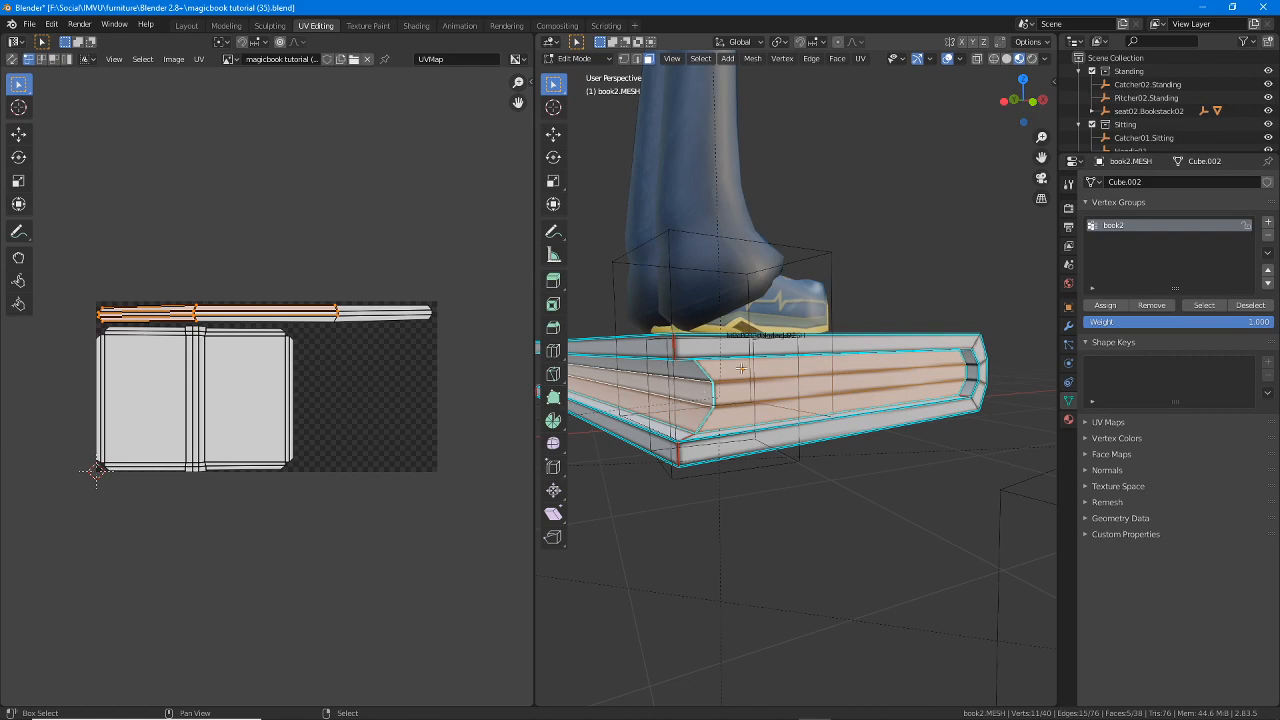
# - Switch the 3D viewport to wireframe shading without X-ray and drop the stray spine face from the selection
pyautogui.click(994, 59)
pyautogui.moveTo(725, 298); pyautogui.dragTo(783, 320, button='middle')
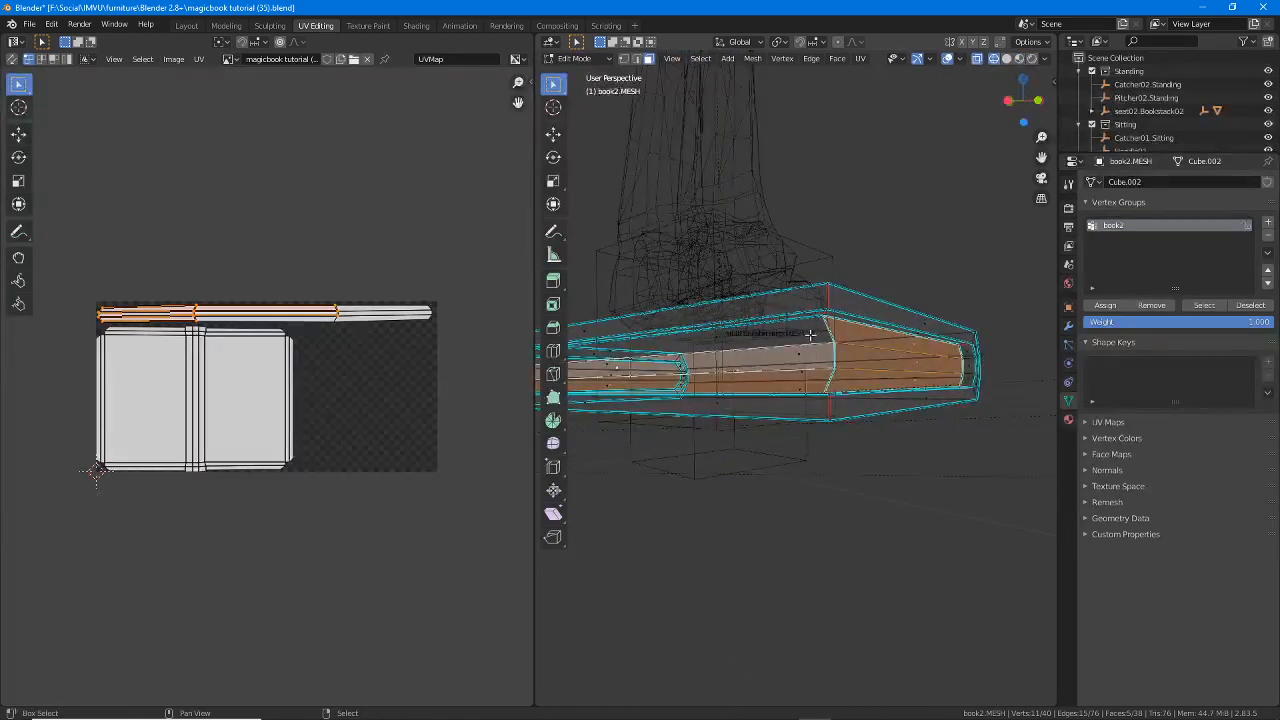
pyautogui.keyDown('shift'); pyautogui.rightClick(814, 320); pyautogui.keyUp('shift')
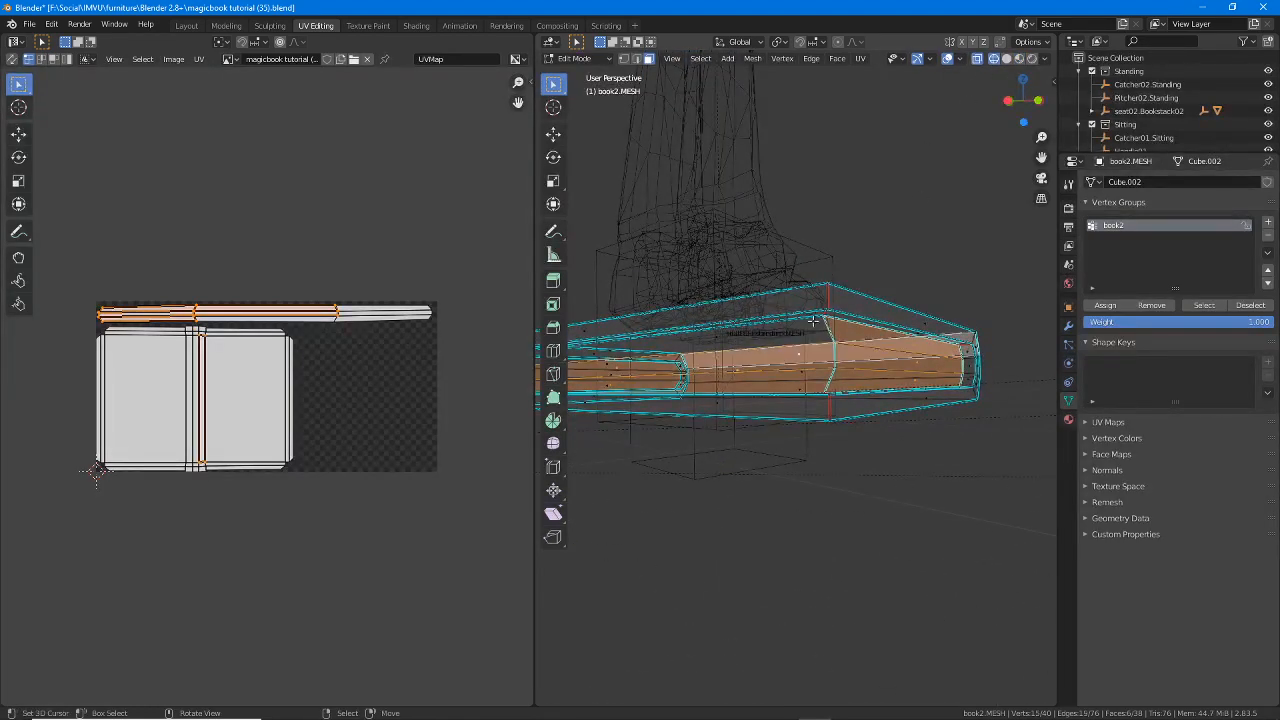
pyautogui.click(977, 61)
pyautogui.moveTo(940, 200); pyautogui.dragTo(830, 345, button='middle')
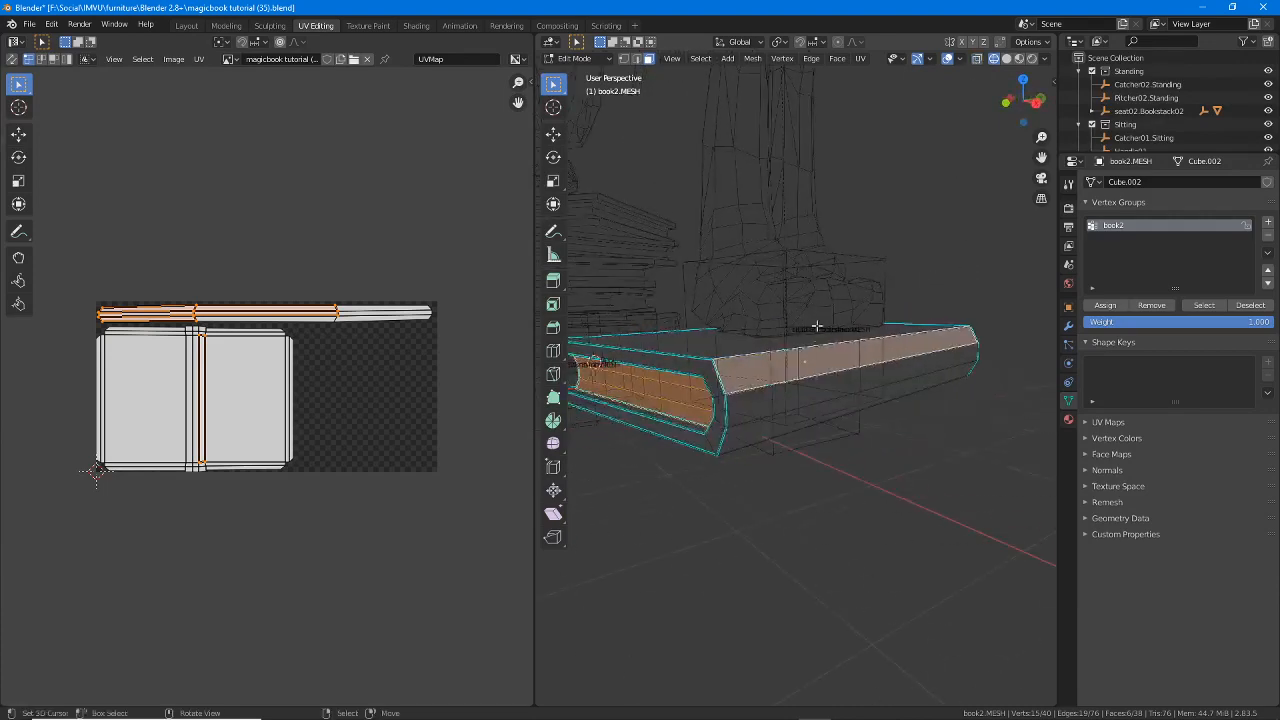
pyautogui.keyDown('shift'); pyautogui.rightClick(806, 365); pyautogui.keyUp('shift')
# - Add the remaining page-block faces to the selection so all three open sides of the book are included
pyautogui.moveTo(722, 365); pyautogui.dragTo(846, 366, button='middle')
pyautogui.keyDown('shift'); pyautogui.rightClick(846, 366); pyautogui.keyUp('shift')
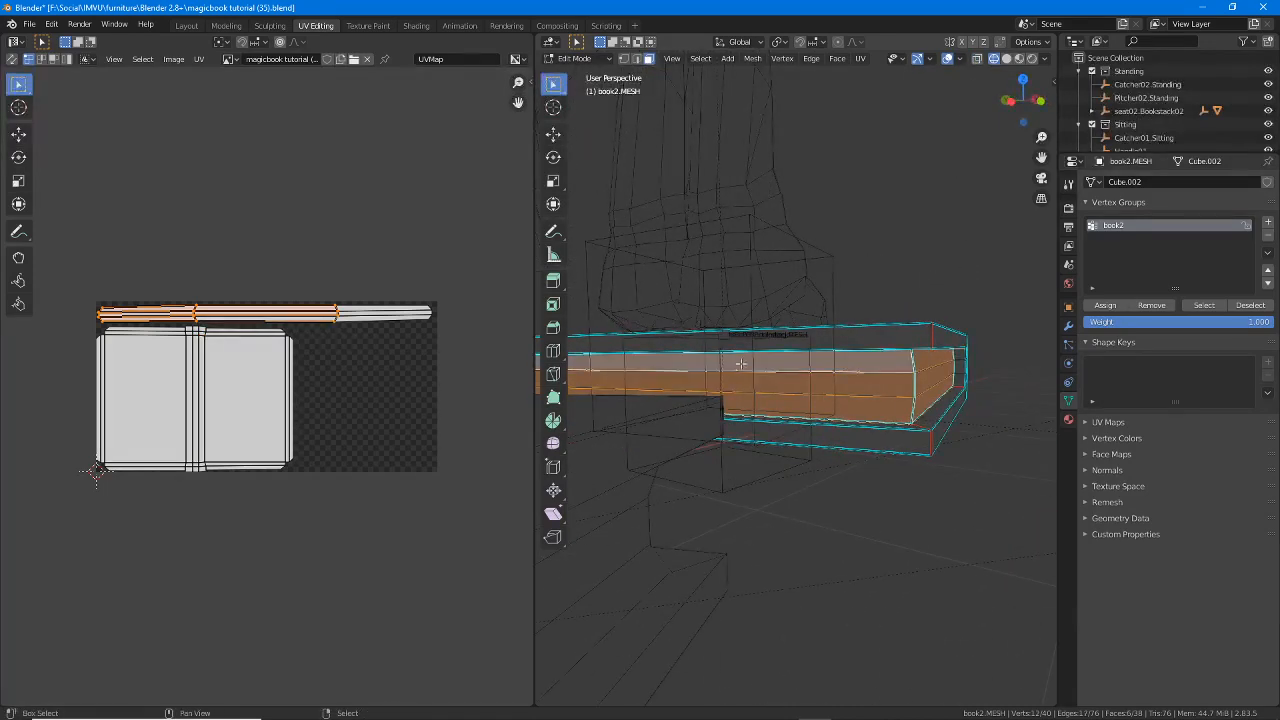
pyautogui.moveTo(744, 364); pyautogui.dragTo(858, 360, button='middle')
pyautogui.keyDown('shift'); pyautogui.rightClick(860, 365); pyautogui.keyUp('shift')
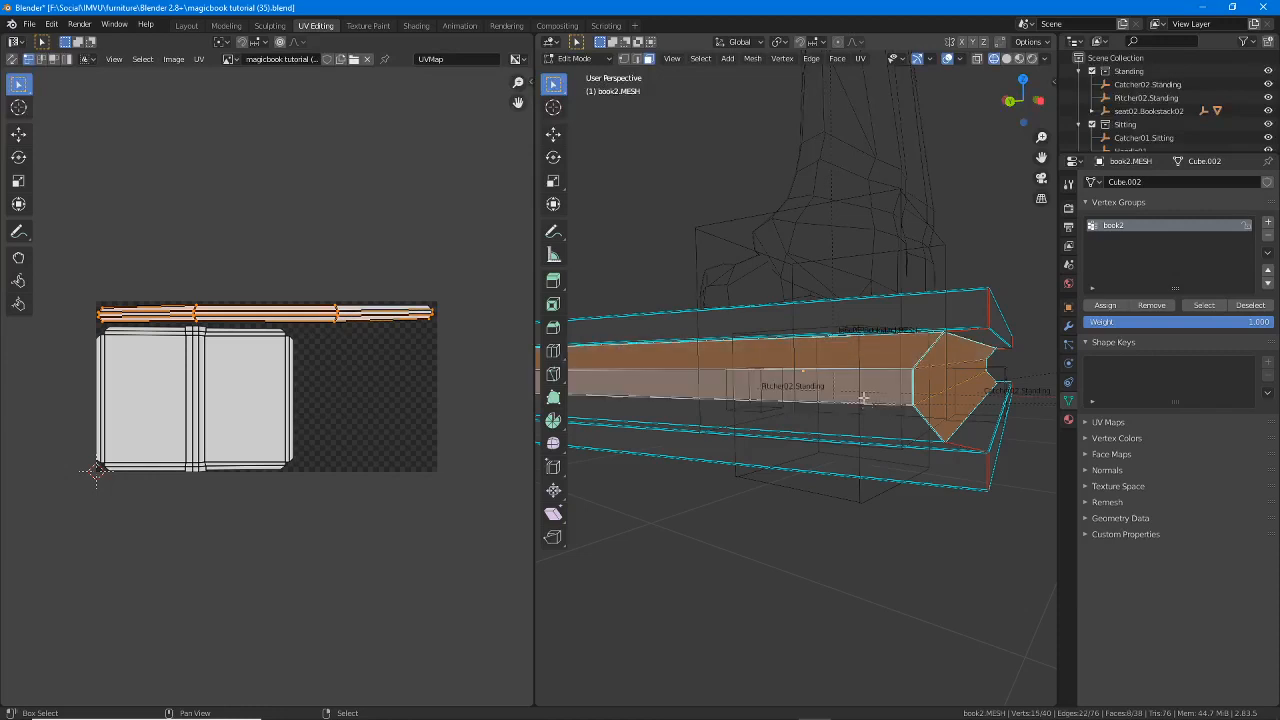
pyautogui.keyDown('shift'); pyautogui.rightClick(869, 412); pyautogui.keyUp('shift')
pyautogui.moveTo(840, 356); pyautogui.dragTo(903, 354, button='middle')
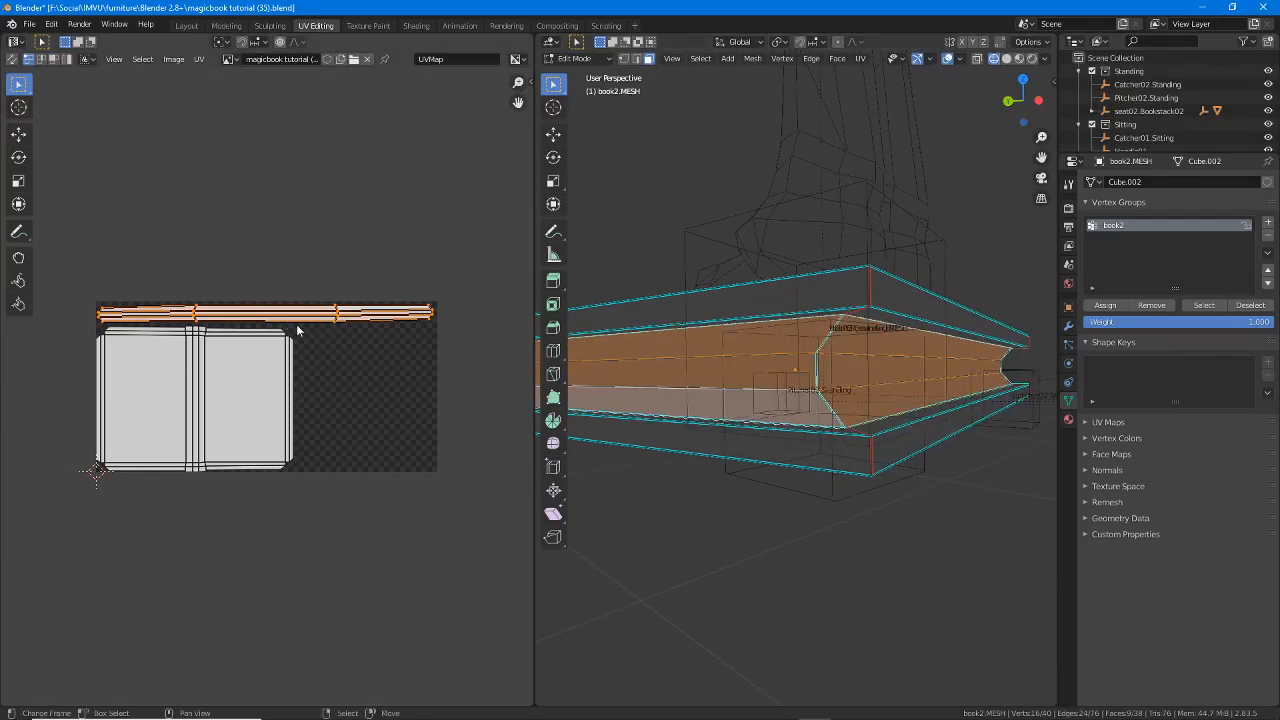
# - Try moving the page block's UV island above the texture area, and review the UV unwrapping commands
pyautogui.press('g')
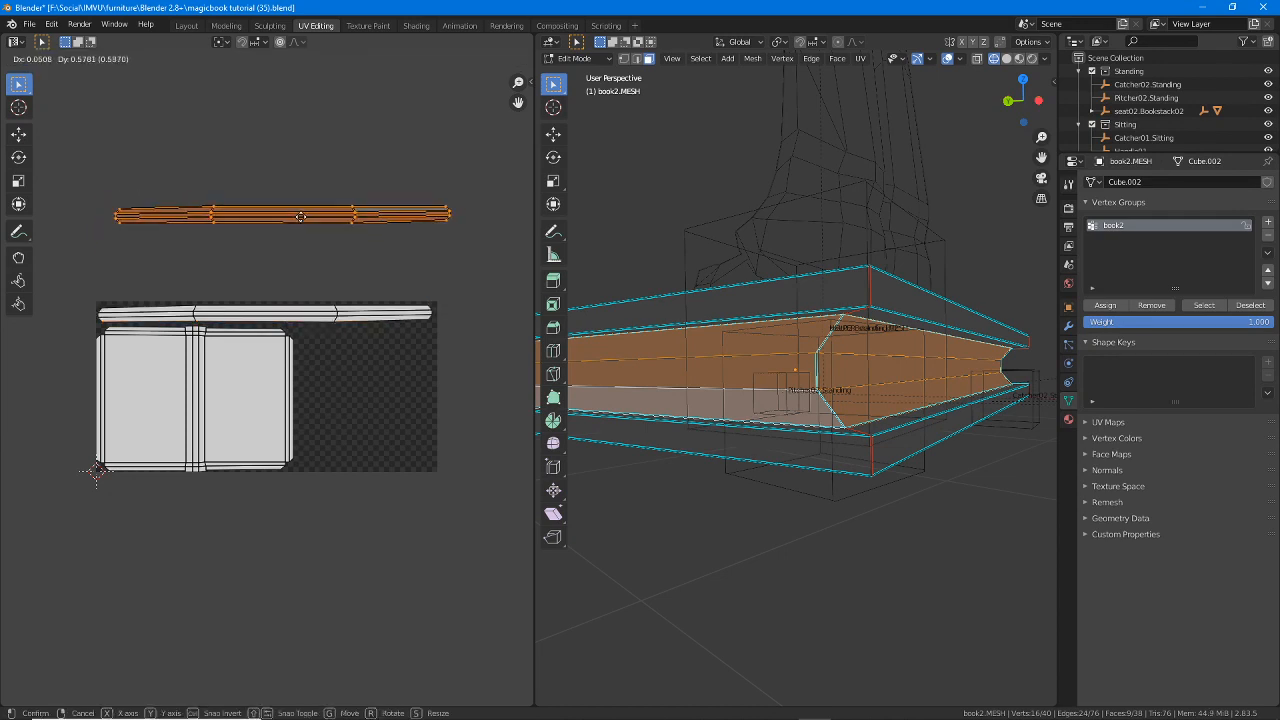
pyautogui.rightClick(296, 220)
pyautogui.moveTo(836, 350); pyautogui.dragTo(822, 374, button='middle')
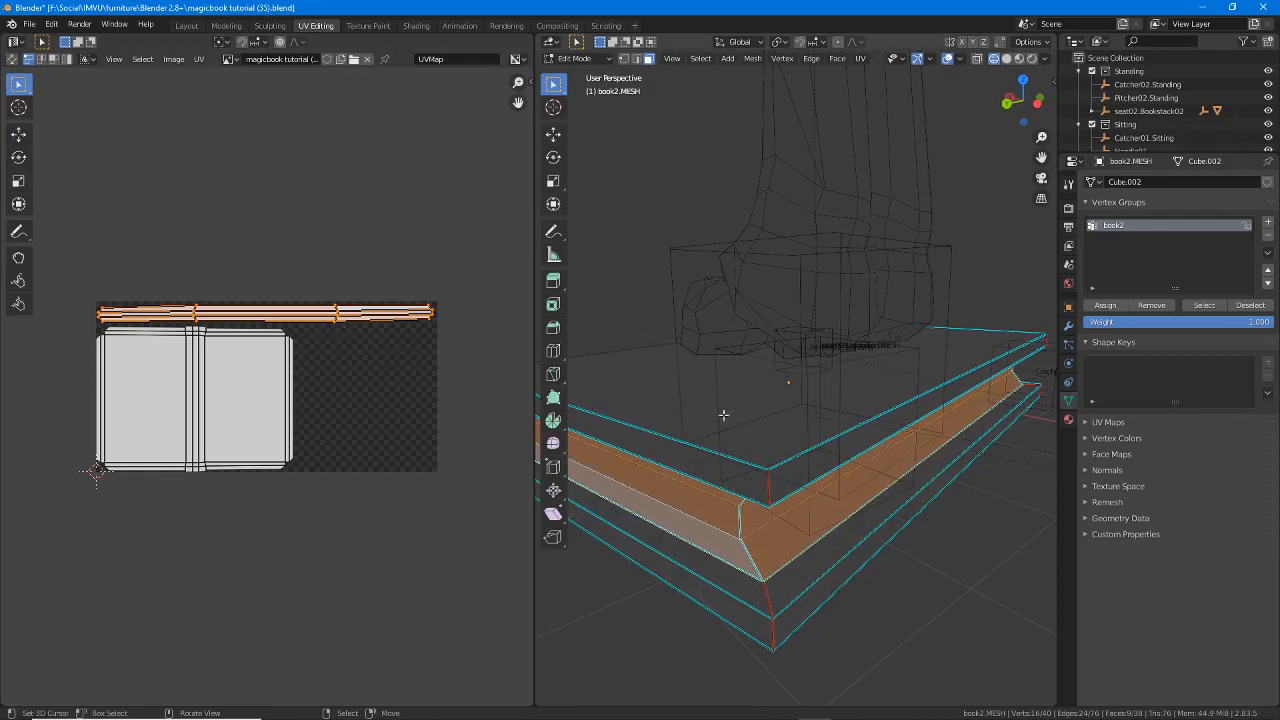
pyautogui.moveTo(787, 456); pyautogui.dragTo(750, 314, button='middle')
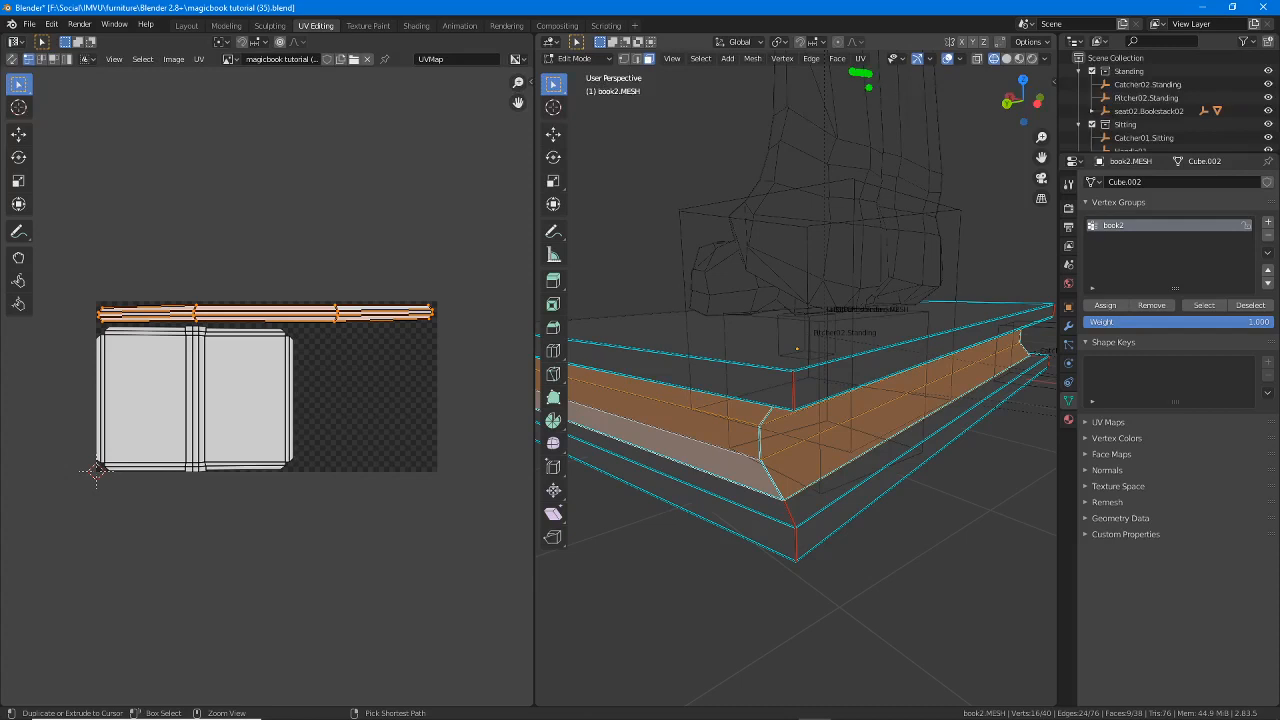
pyautogui.click(860, 59)
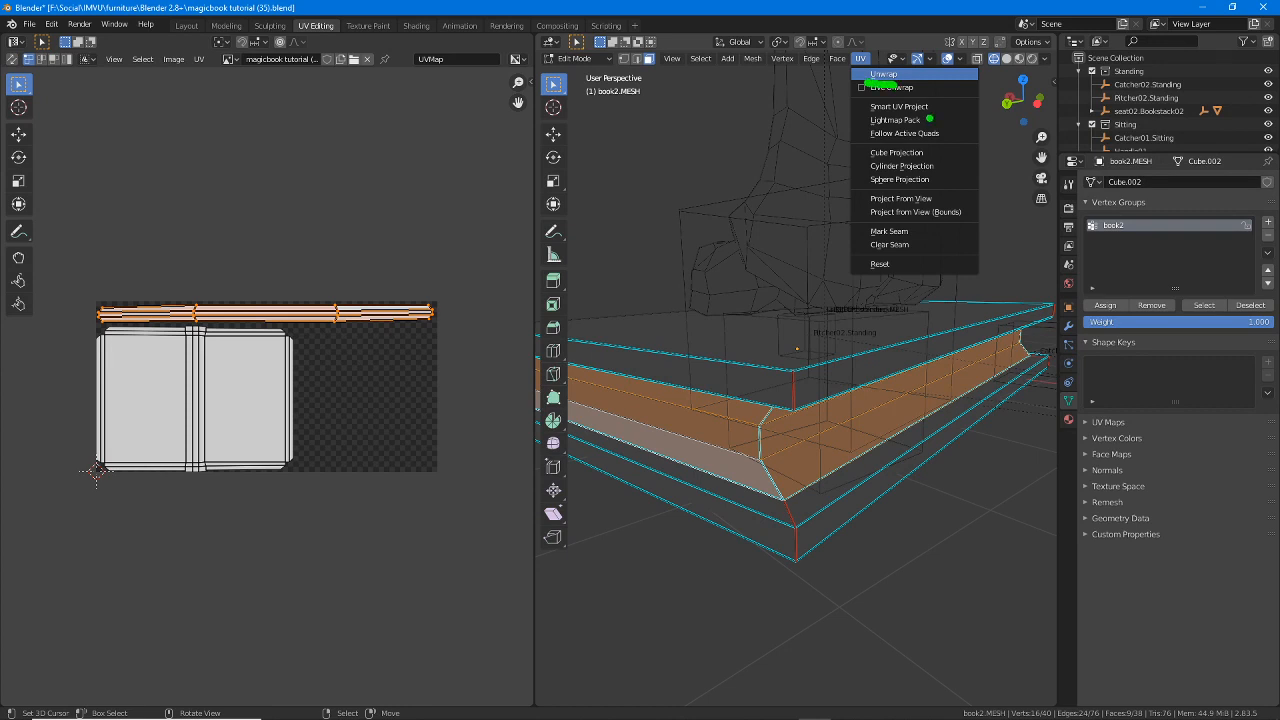
pyautogui.press('g')
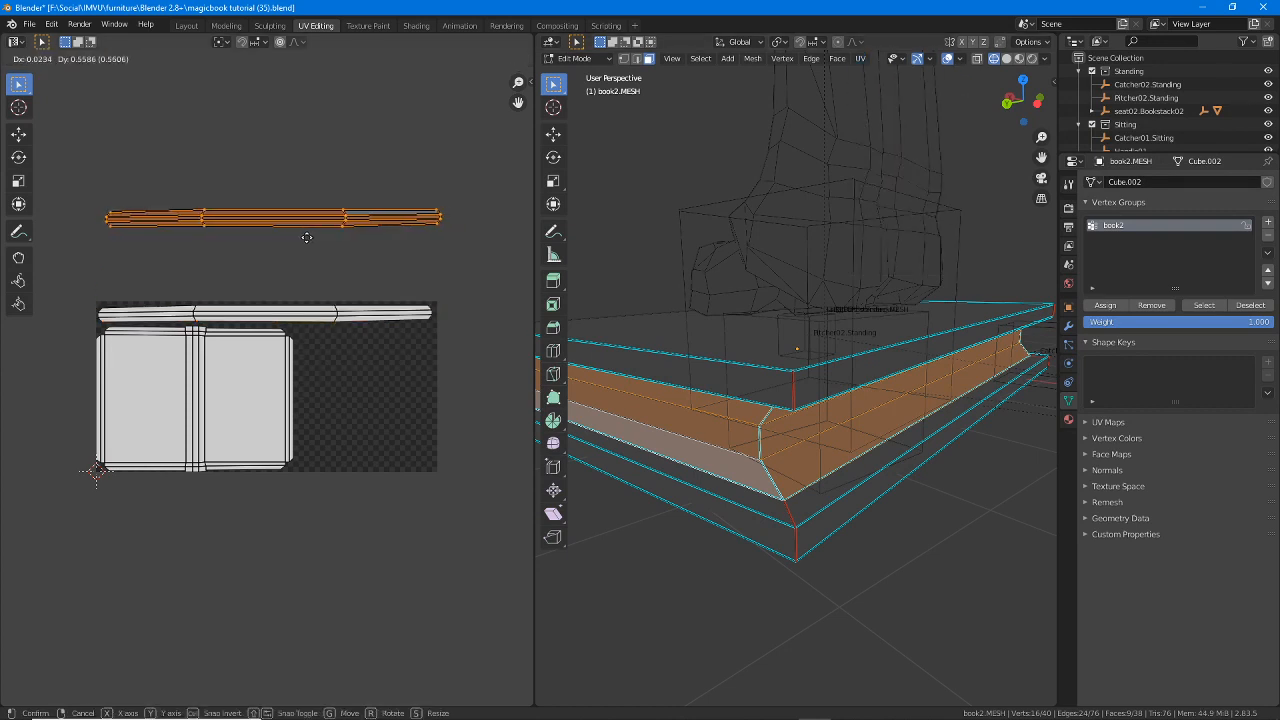
pyautogui.rightClick(306, 237)
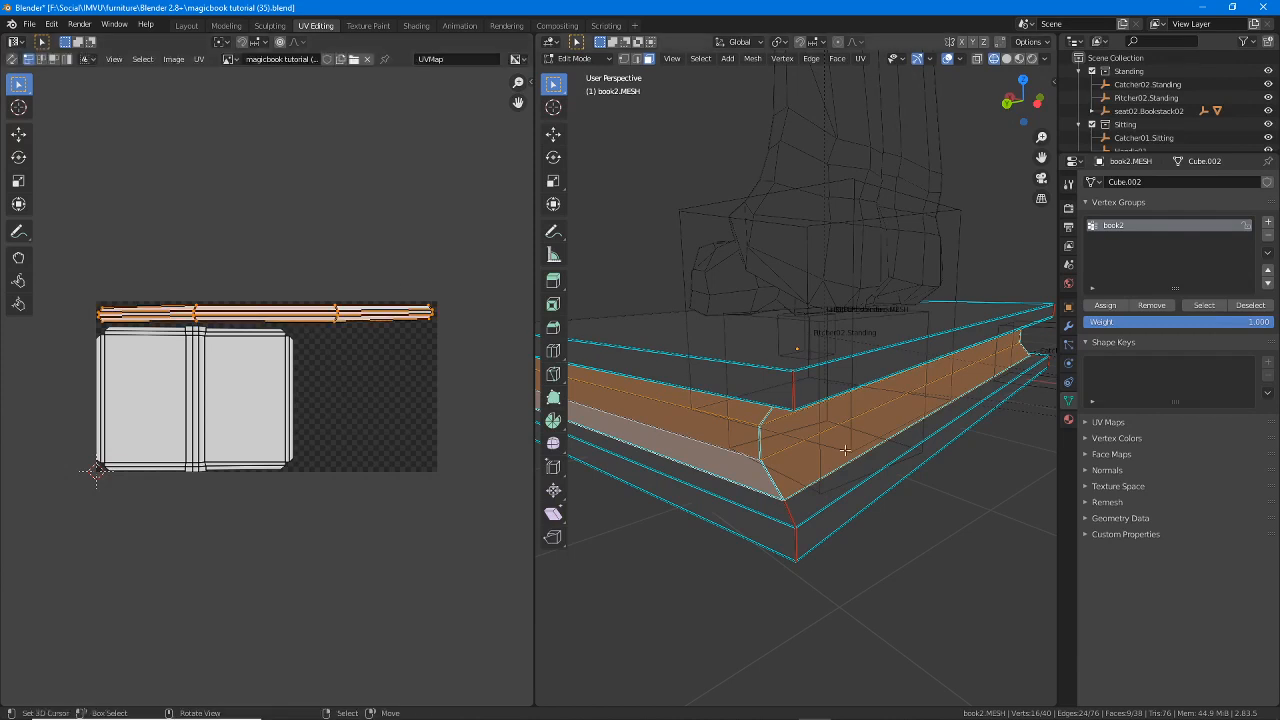
pyautogui.moveTo(846, 450); pyautogui.dragTo(837, 437, button='middle')
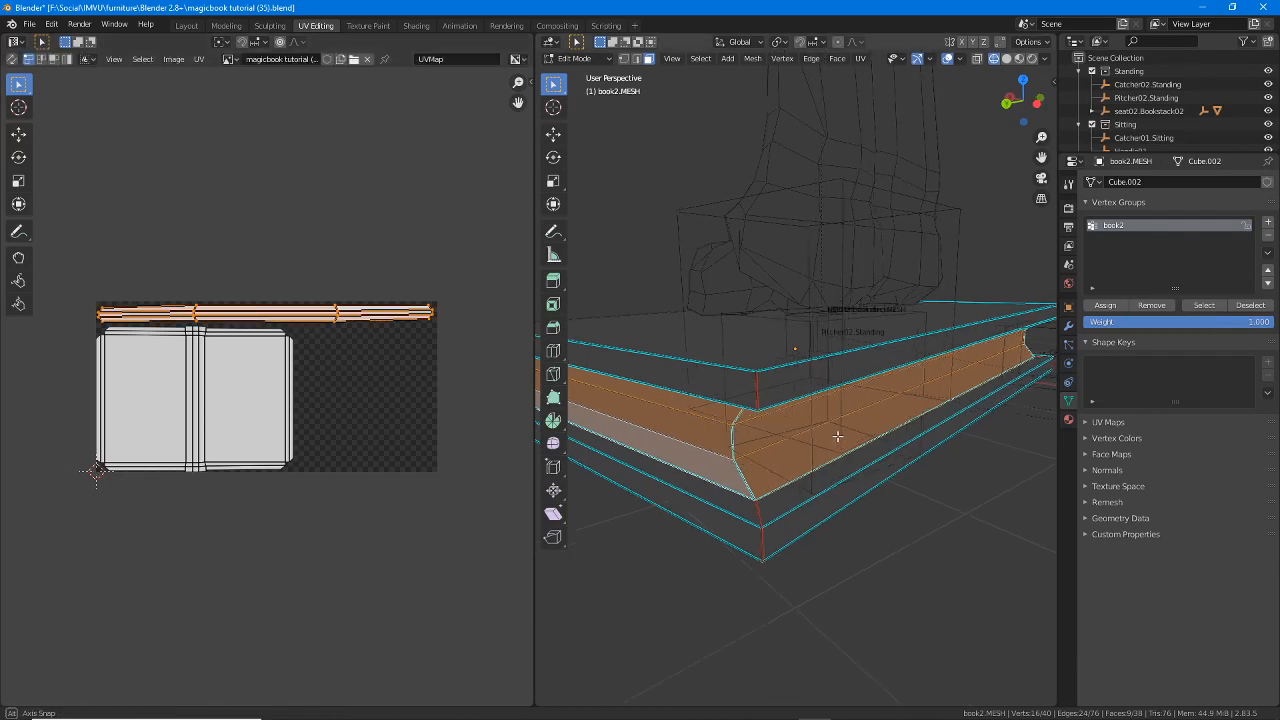
# - Invert the face selection so the book's cover faces are selected instead of the pages
pyautogui.click(700, 60)
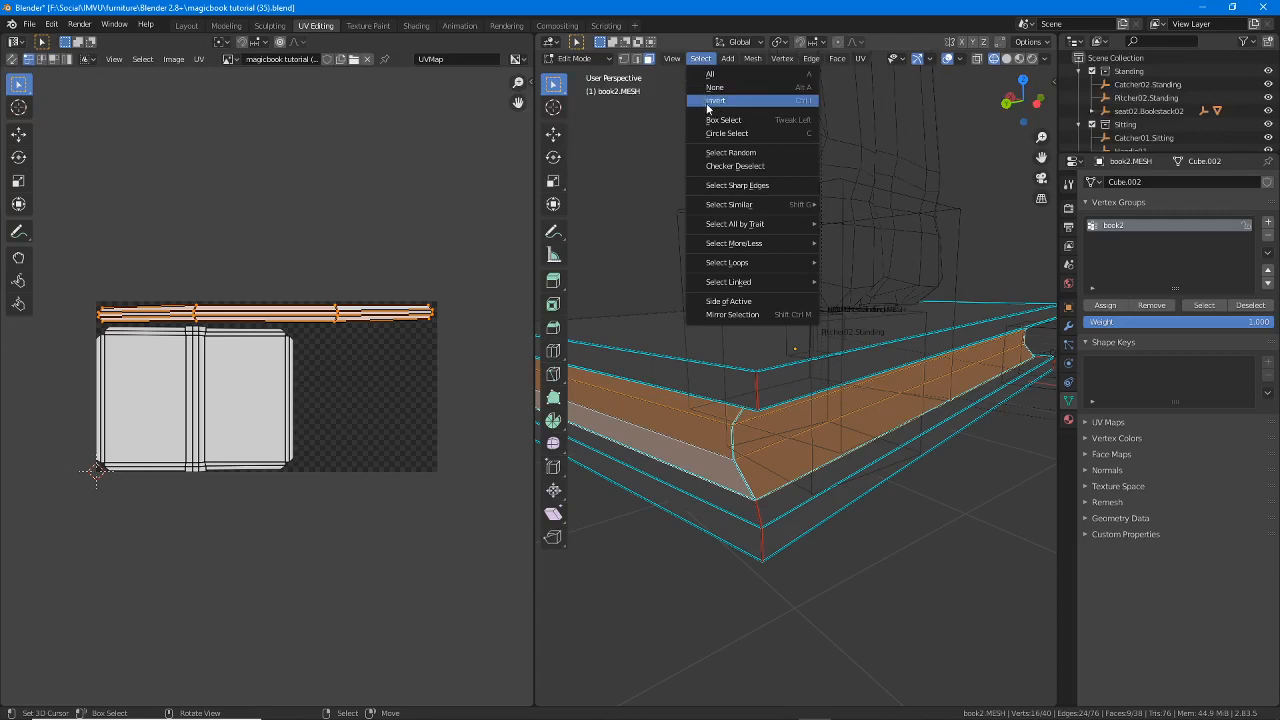
pyautogui.moveTo(692, 114); pyautogui.dragTo(739, 115)
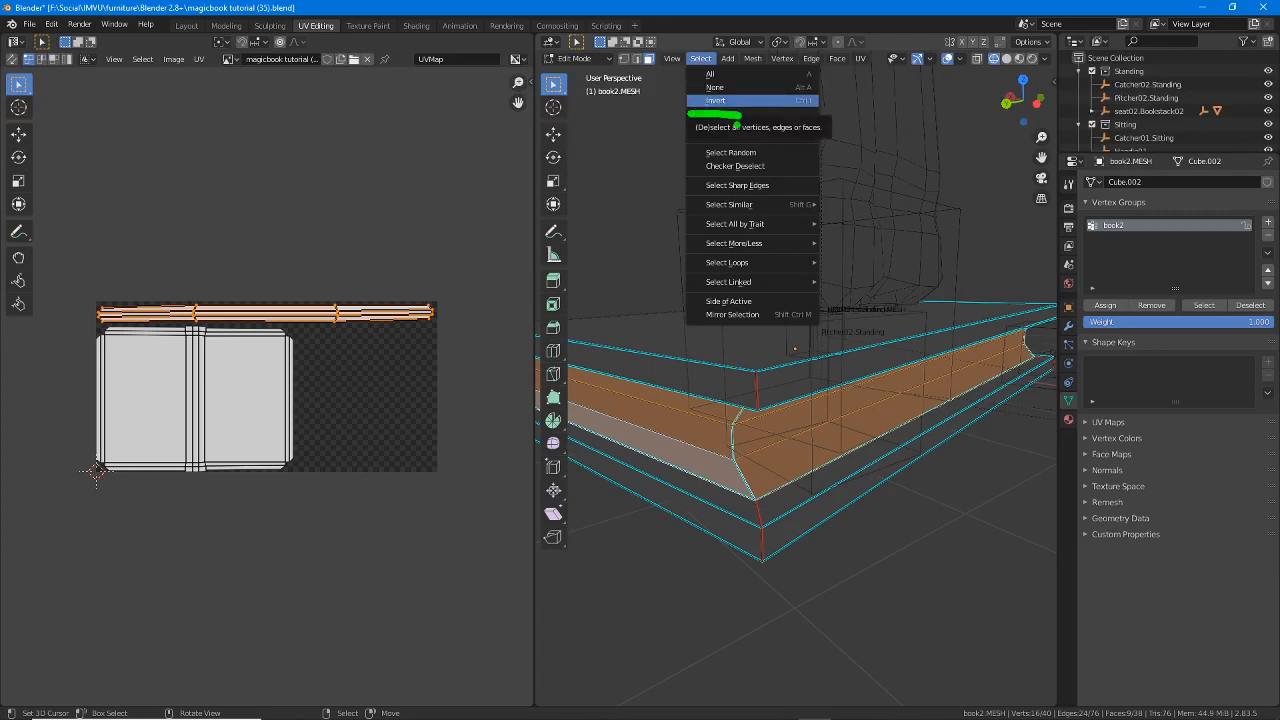
pyautogui.click(716, 101)
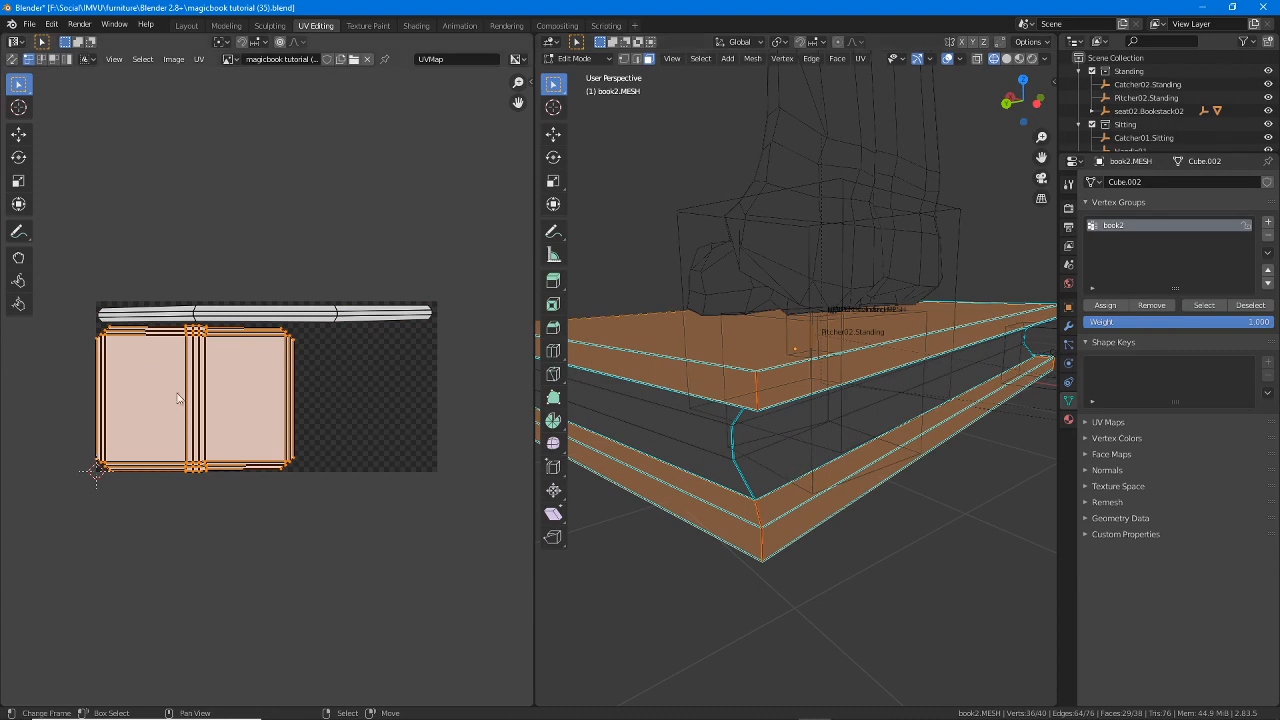
# - Try moving the book cover's UV island above the texture area
pyautogui.moveTo(595, 452); pyautogui.dragTo(730, 468, button='middle')
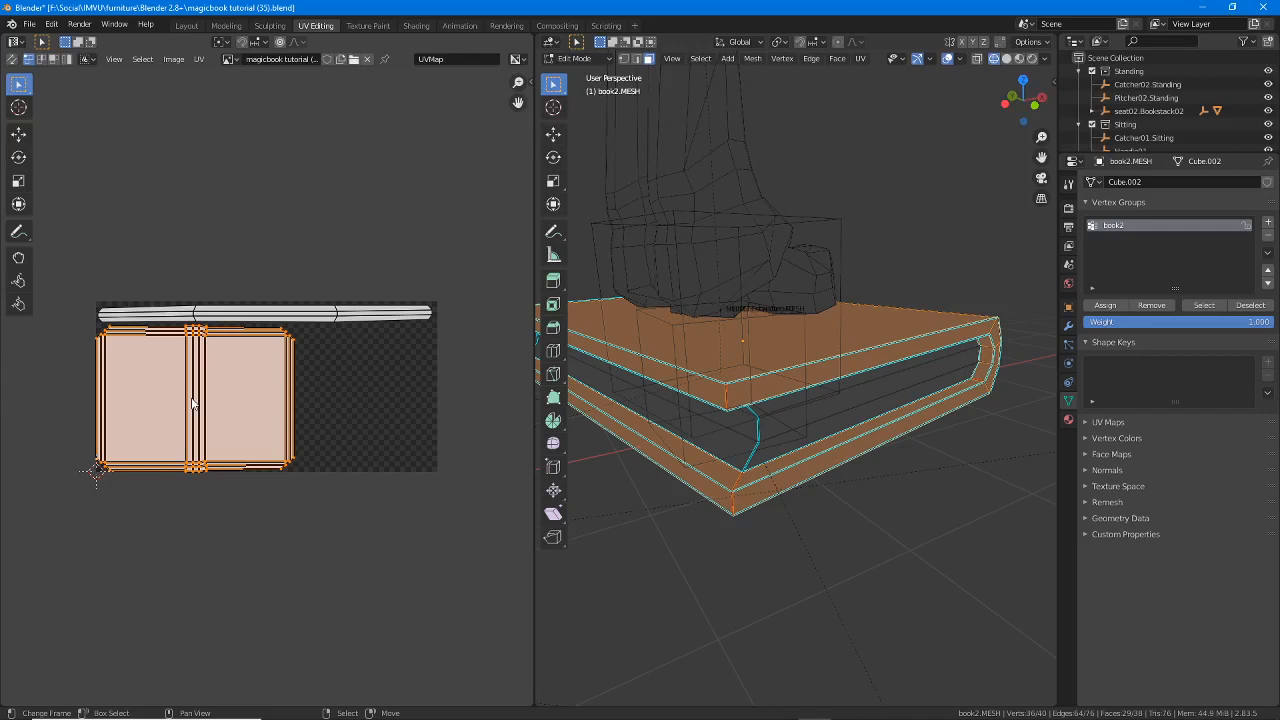
pyautogui.press('g')
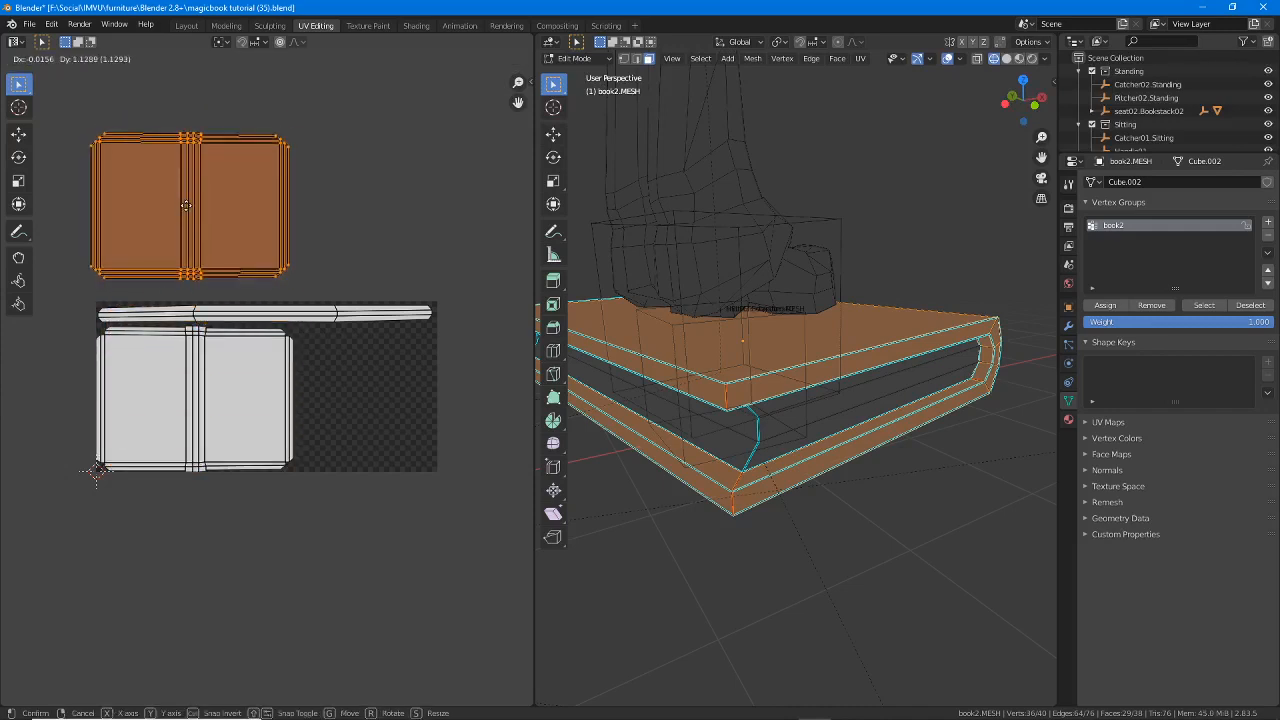
pyautogui.rightClick(186, 205)
pyautogui.scroll(2, 237, 380)
pyautogui.scroll(-1, 237, 381)
pyautogui.moveTo(209, 394); pyautogui.dragTo(254, 475, button='middle')
pyautogui.press('g')
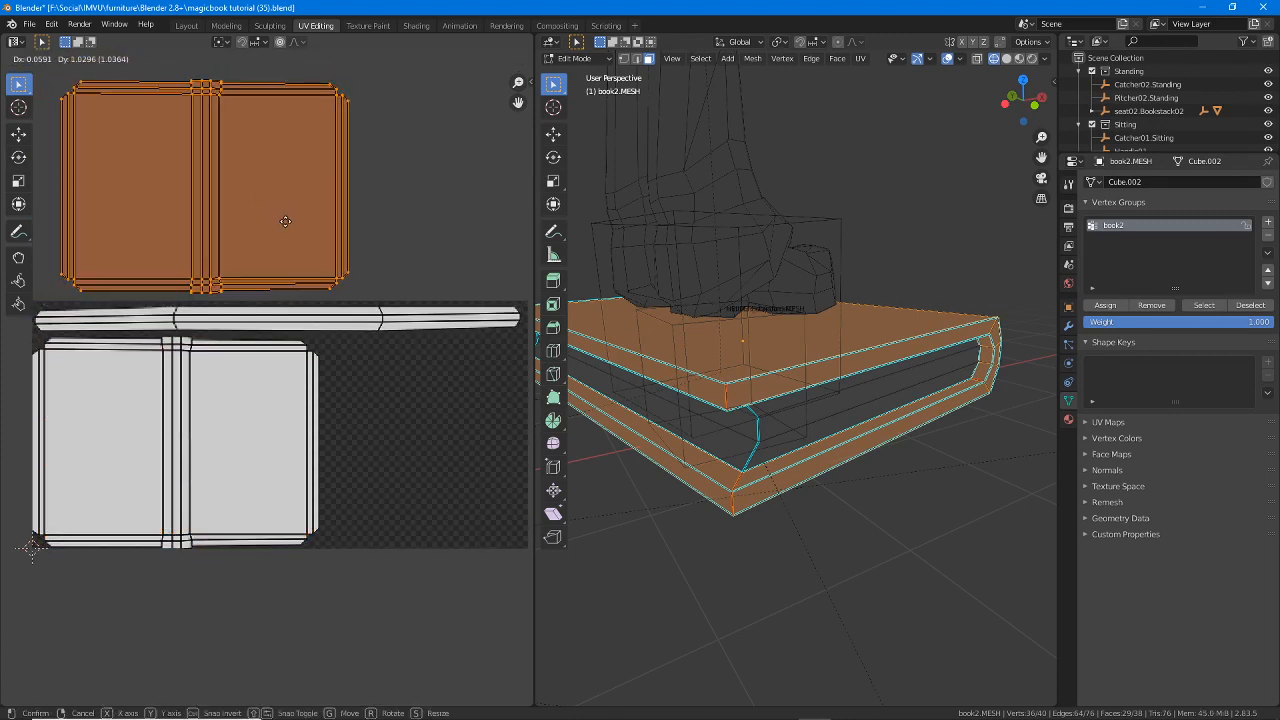
pyautogui.rightClick(285, 227)
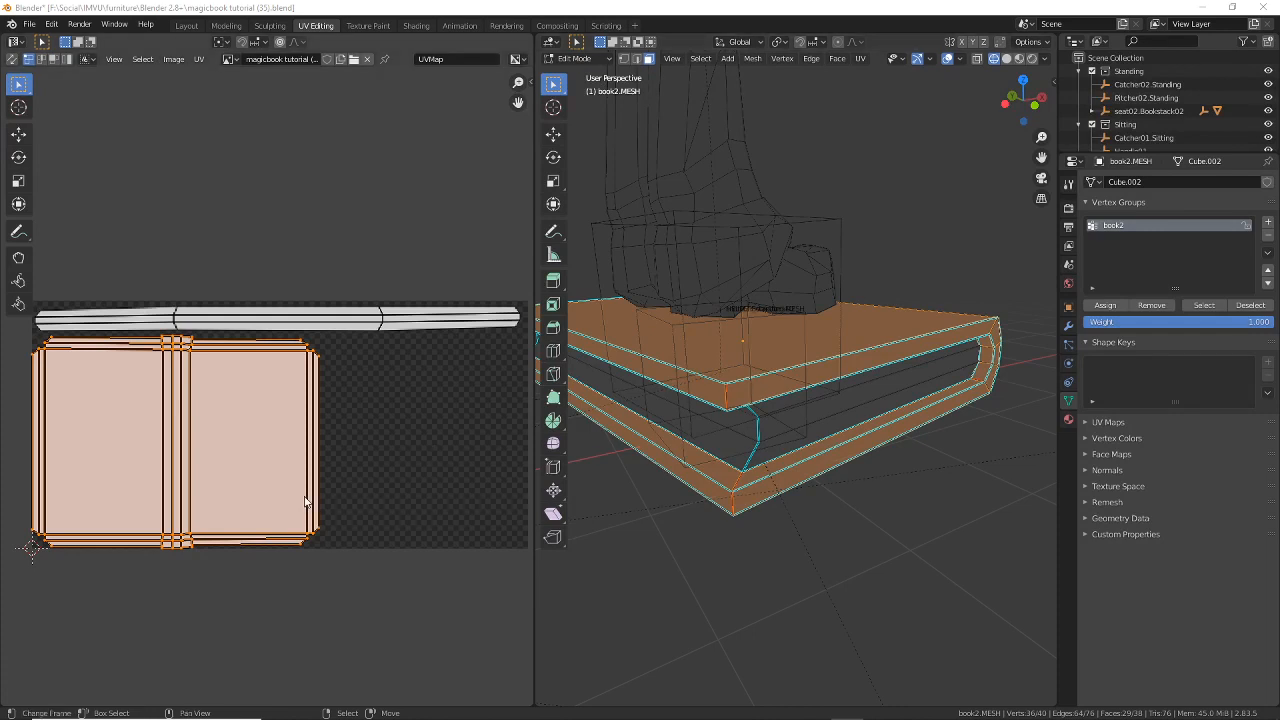
# - Examine the UV corner points where the spine's end meets the cover and compare them with the book's corner in the 3D view
pyautogui.scroll(3, 329, 463)
pyautogui.moveTo(255, 419); pyautogui.dragTo(301, 414, button='middle')
pyautogui.scroll(1, 301, 414)
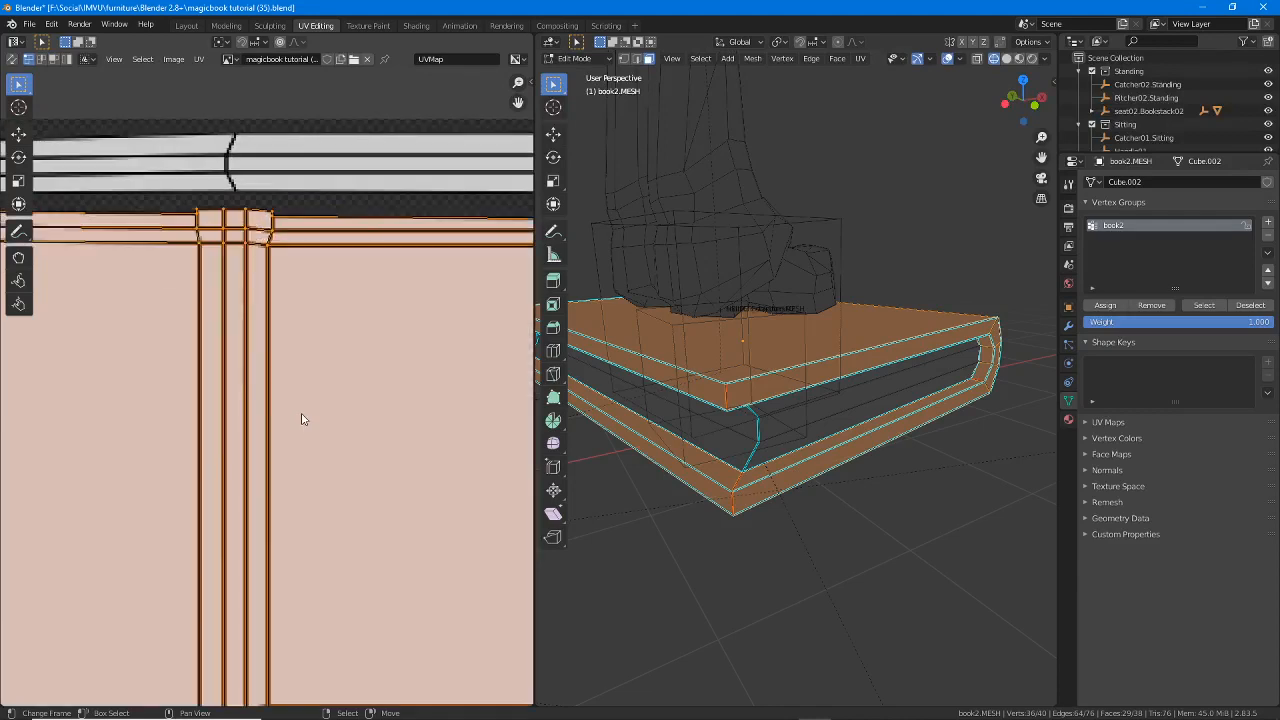
pyautogui.moveTo(261, 243); pyautogui.dragTo(267, 275, button='middle')
pyautogui.scroll(2, 268, 280)
pyautogui.moveTo(274, 204); pyautogui.dragTo(276, 308, button='middle')
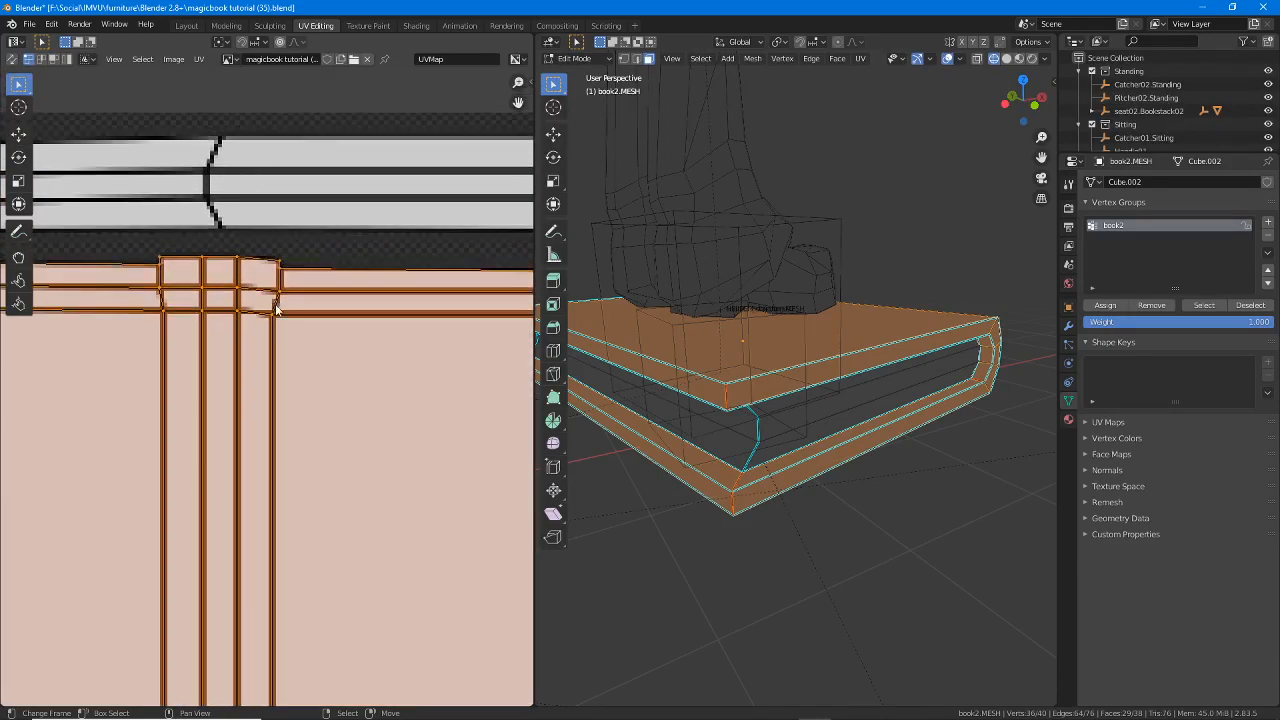
pyautogui.scroll(1, 276, 308)
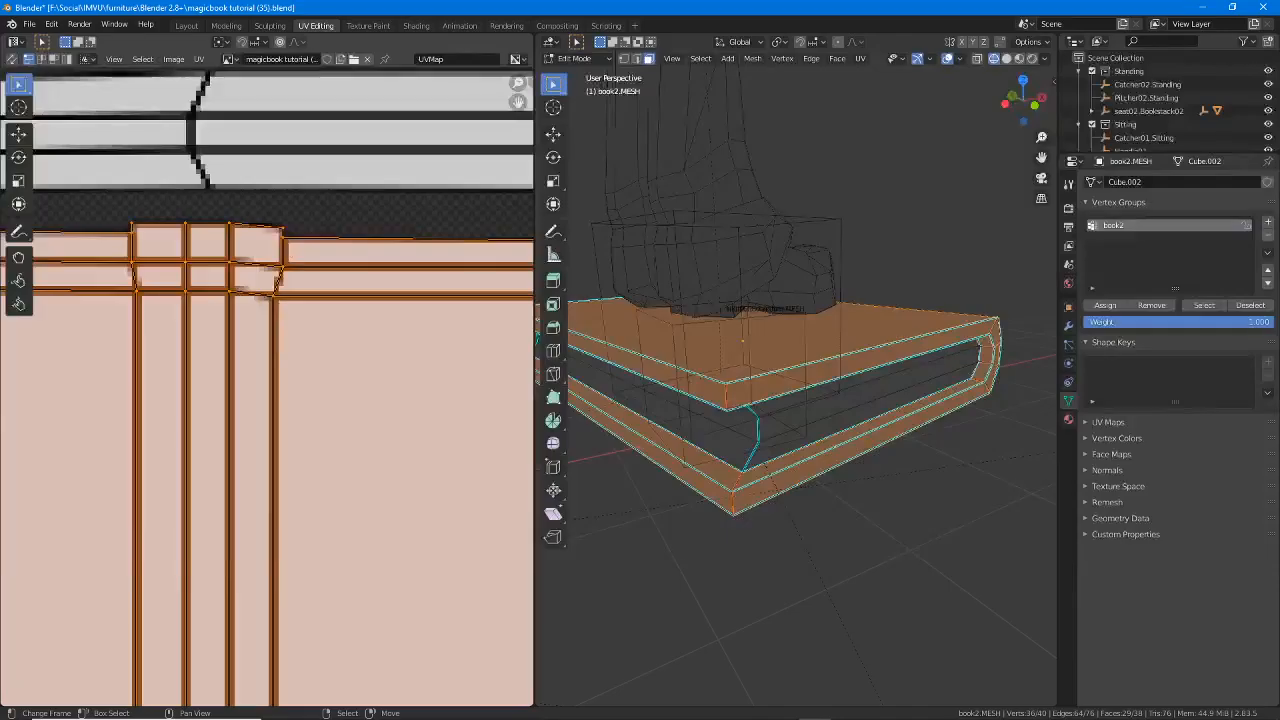
pyautogui.moveTo(270, 218)
pyautogui.mouseDown()
pyautogui.moveTo(292, 213)
pyautogui.moveTo(265, 210)
pyautogui.mouseUp()
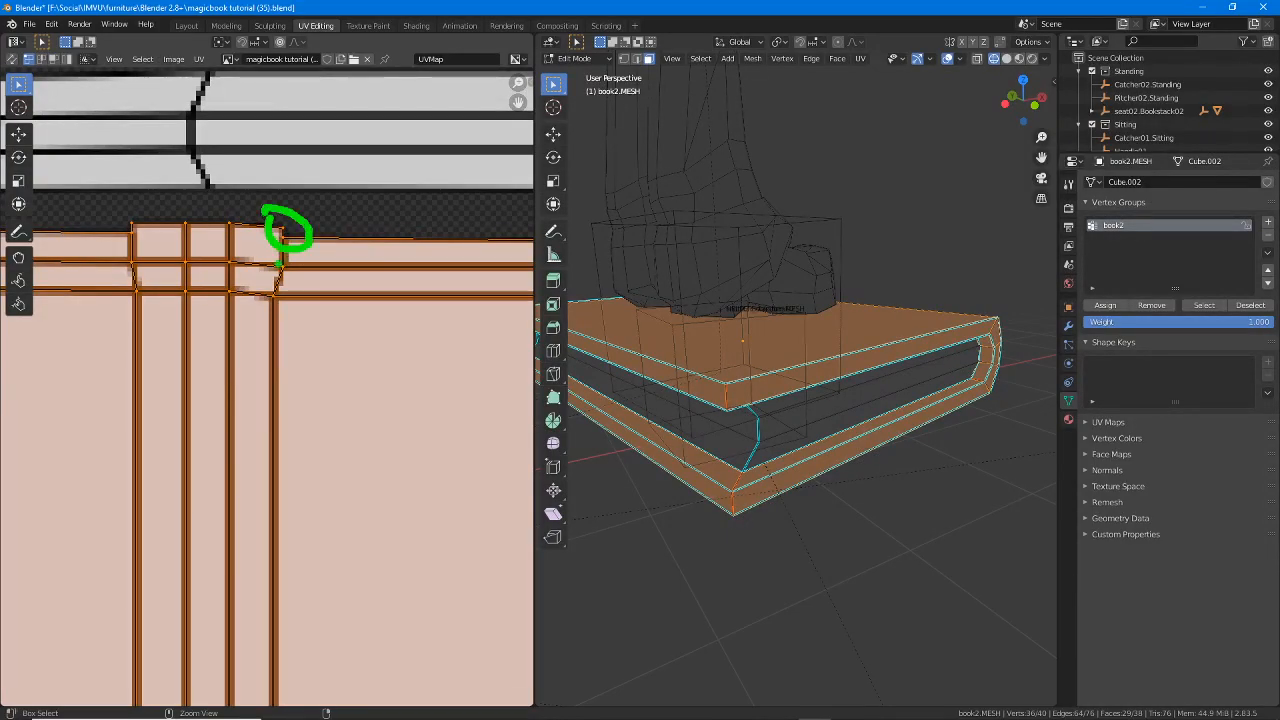
pyautogui.moveTo(270, 257)
pyautogui.mouseDown()
pyautogui.moveTo(298, 260)
pyautogui.moveTo(265, 248)
pyautogui.moveTo(262, 305)
pyautogui.moveTo(274, 288)
pyautogui.mouseUp()
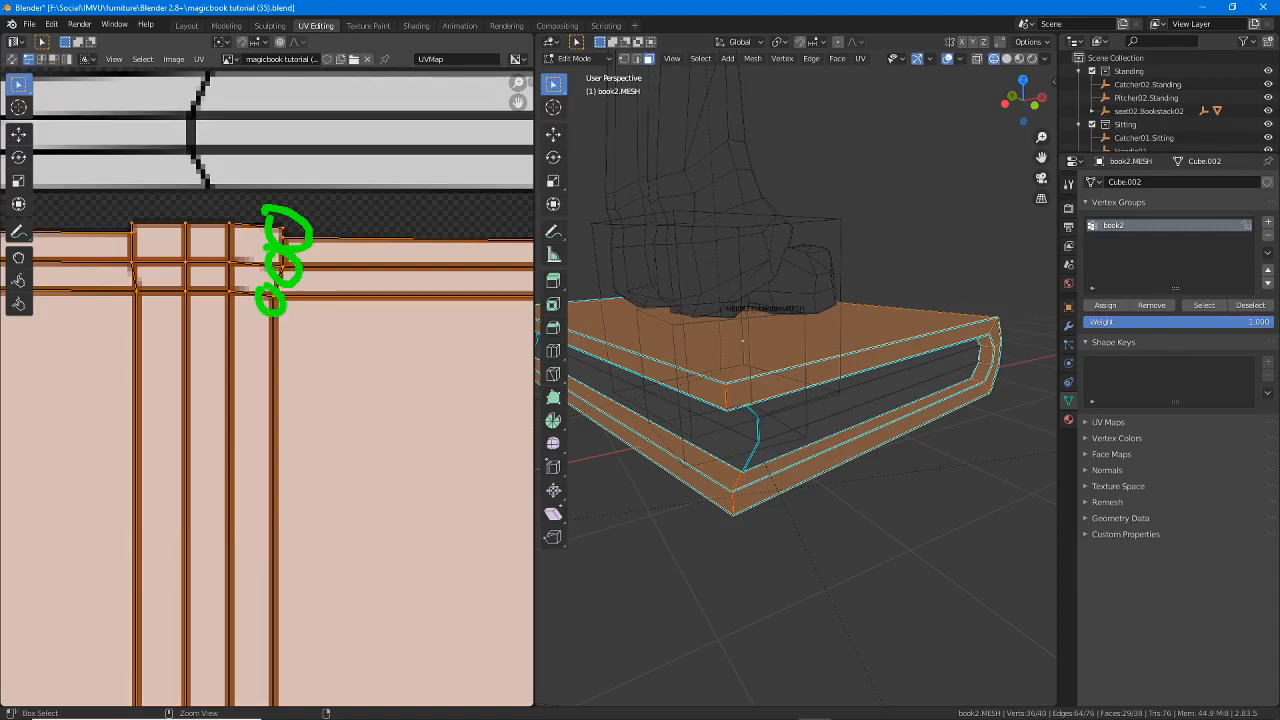
pyautogui.moveTo(726, 374); pyautogui.dragTo(724, 412)
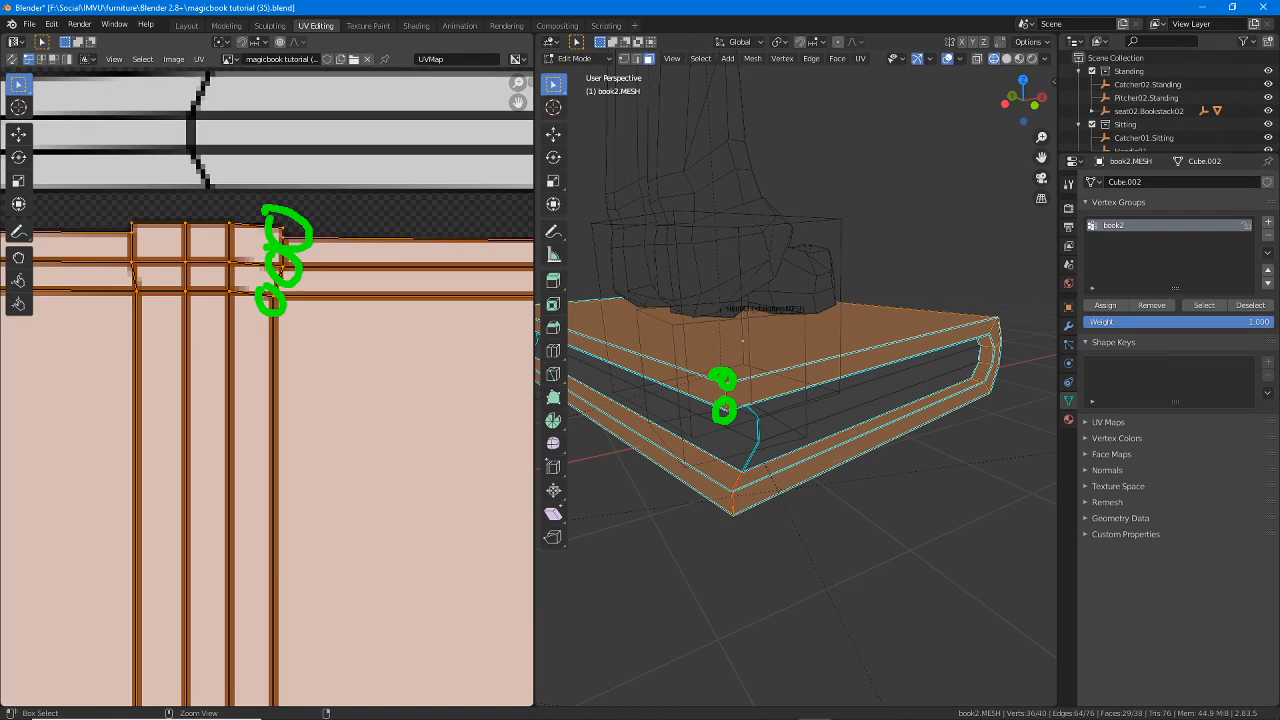
pyautogui.press('Escape')
# - Switch the mesh to vertex selection with X-ray on and pick the vertices at the cover's upper front corner
pyautogui.click(624, 60)
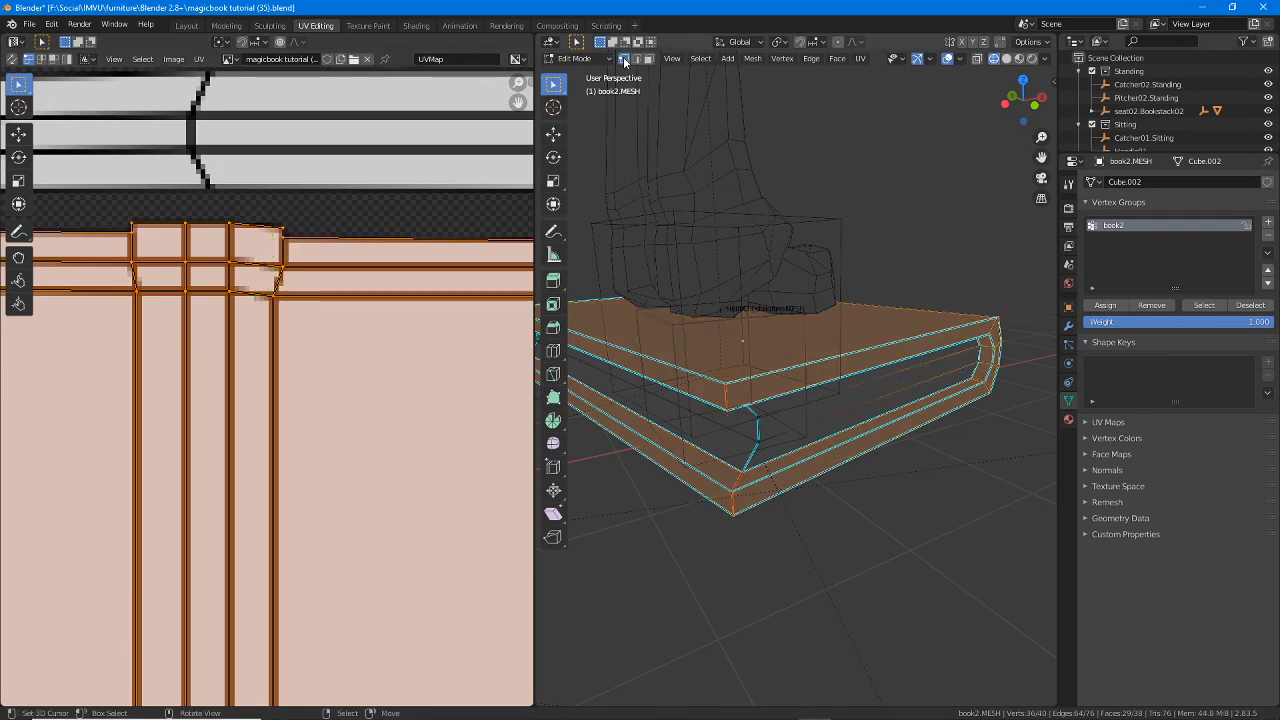
pyautogui.click(727, 378)
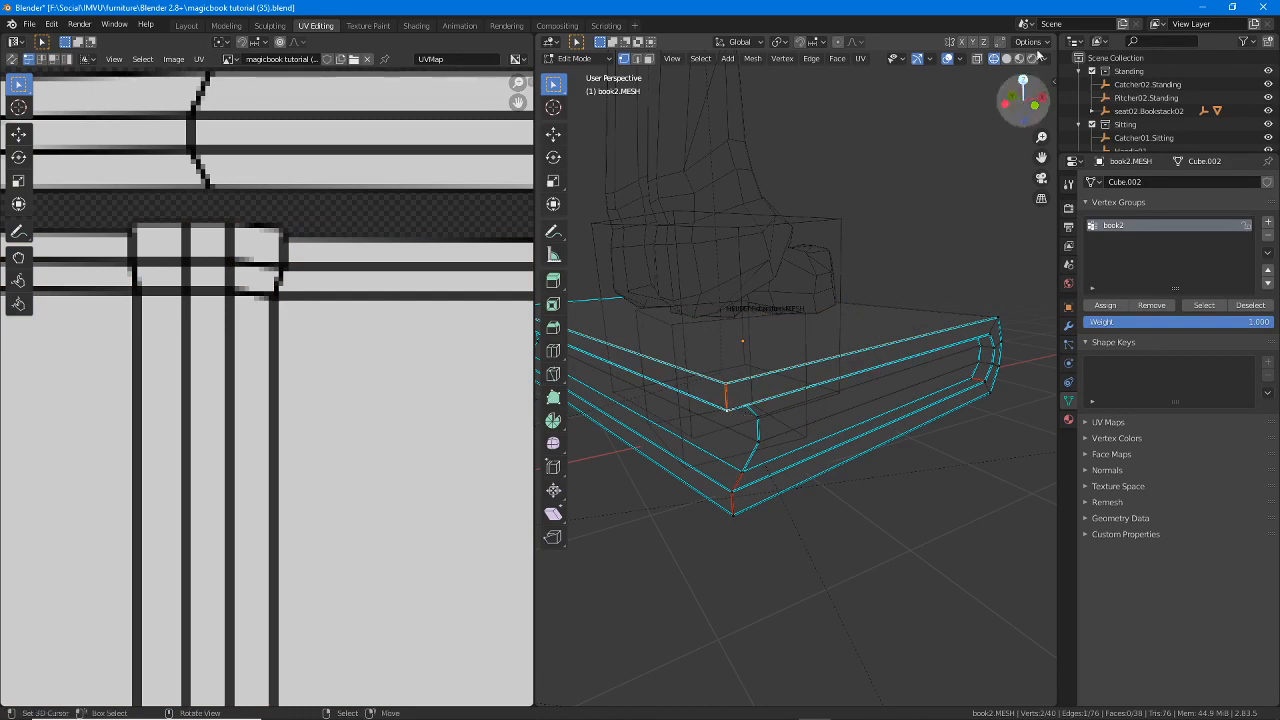
pyautogui.moveTo(978, 63); pyautogui.dragTo(712, 422, button='middle')
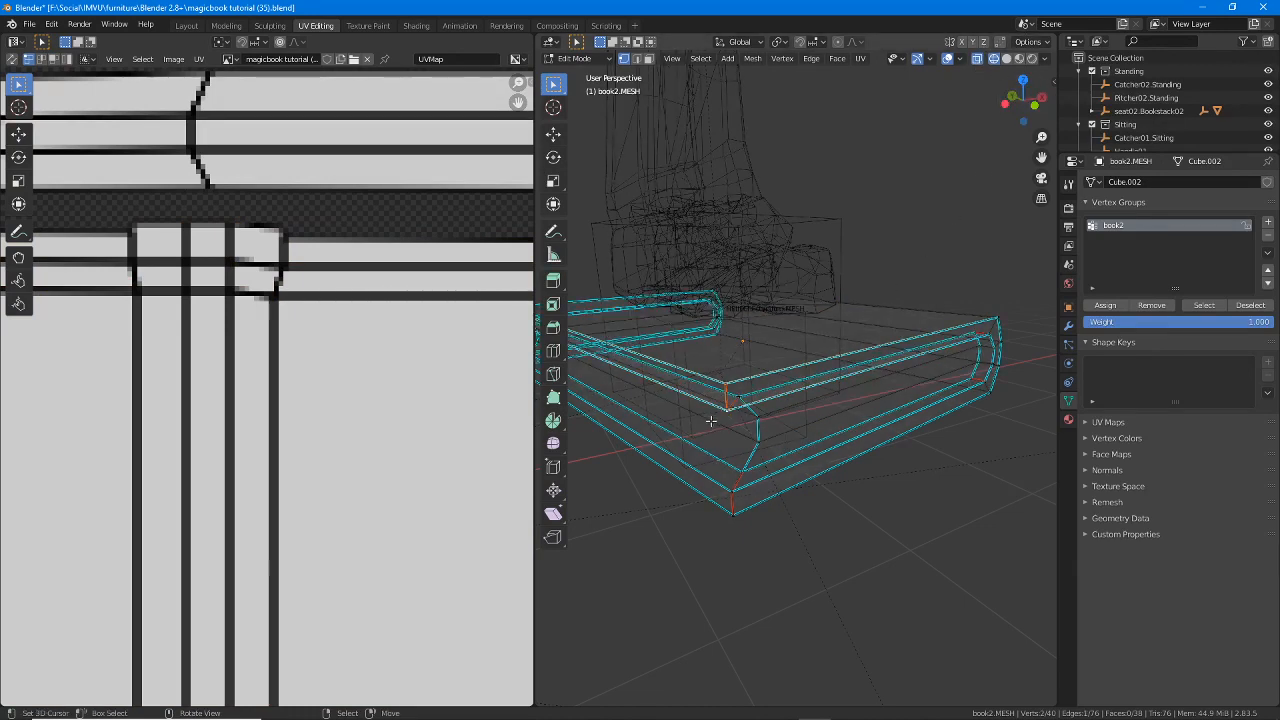
pyautogui.moveTo(769, 386); pyautogui.dragTo(740, 391, button='middle')
pyautogui.moveTo(927, 385); pyautogui.dragTo(766, 418, button='middle')
# - Select all the vertices around the spine's end cap so its six faces are selected
pyautogui.rightClick(750, 429)
pyautogui.keyDown('shift'); pyautogui.rightClick(776, 411); pyautogui.keyUp('shift')
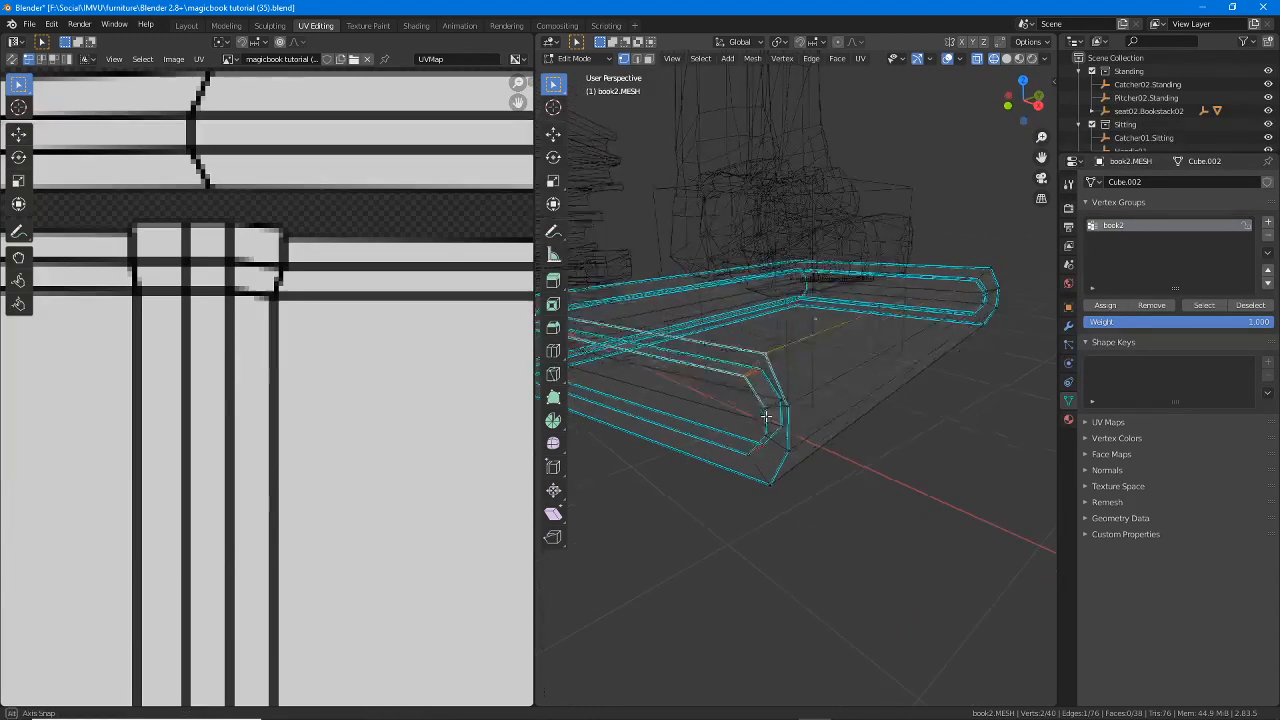
pyautogui.keyDown('shift'); pyautogui.rightClick(763, 367); pyautogui.keyUp('shift')
pyautogui.keyDown('shift'); pyautogui.rightClick(769, 409); pyautogui.keyUp('shift')
pyautogui.keyDown('shift'); pyautogui.rightClick(788, 402); pyautogui.keyUp('shift')
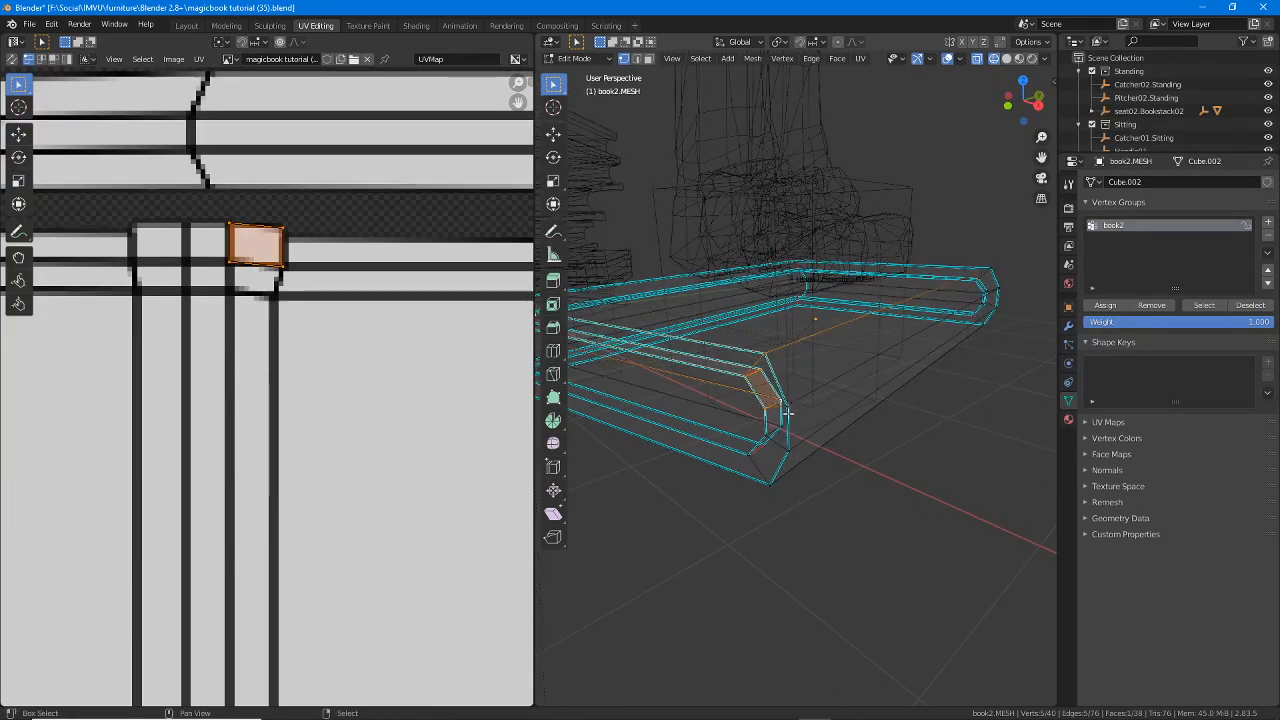
pyautogui.keyDown('shift'); pyautogui.rightClick(789, 413); pyautogui.keyUp('shift')
pyautogui.keyDown('shift'); pyautogui.rightClick(790, 450); pyautogui.keyUp('shift')
pyautogui.keyDown('shift'); pyautogui.rightClick(776, 430); pyautogui.keyUp('shift')
pyautogui.keyDown('shift'); pyautogui.rightClick(769, 437); pyautogui.keyUp('shift')
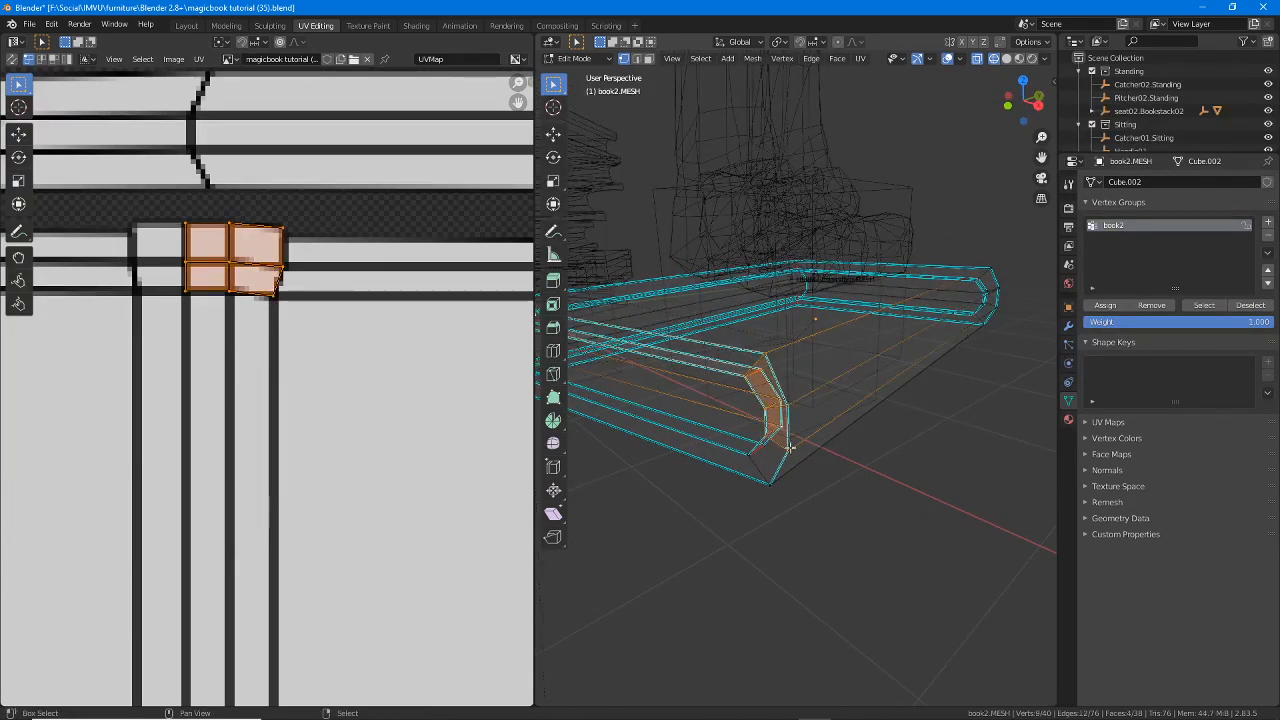
pyautogui.keyDown('shift'); pyautogui.rightClick(756, 453); pyautogui.keyUp('shift')
pyautogui.keyDown('shift'); pyautogui.rightClick(758, 467); pyautogui.keyUp('shift')
pyautogui.keyDown('shift'); pyautogui.rightClick(769, 478); pyautogui.keyUp('shift')
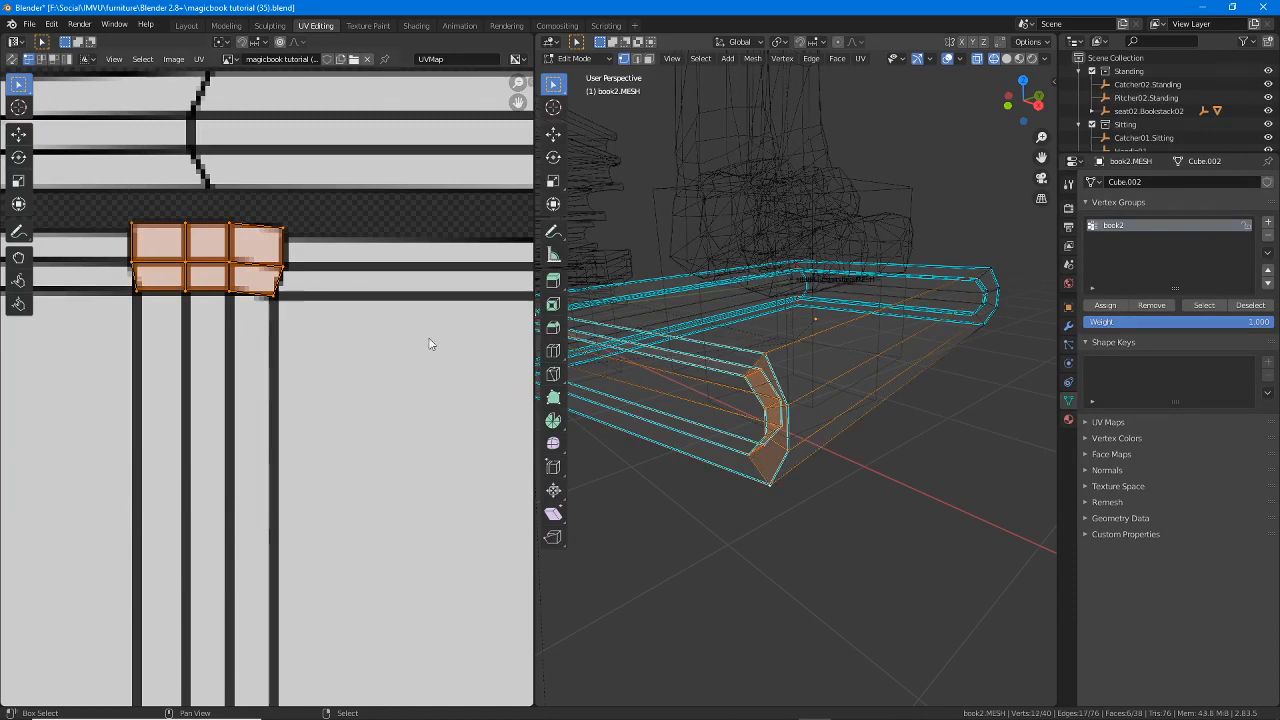
pyautogui.moveTo(118, 206)
pyautogui.mouseDown()
pyautogui.moveTo(337, 268)
pyautogui.moveTo(137, 211)
pyautogui.mouseUp()
pyautogui.moveTo(227, 308)
pyautogui.mouseDown()
pyautogui.moveTo(229, 358)
pyautogui.moveTo(221, 327)
pyautogui.mouseUp()
pyautogui.moveTo(227, 309); pyautogui.dragTo(240, 327)
pyautogui.moveTo(227, 283)
pyautogui.mouseDown()
pyautogui.moveTo(219, 292)
pyautogui.moveTo(247, 250)
pyautogui.moveTo(219, 249)
pyautogui.moveTo(277, 282)
pyautogui.moveTo(257, 284)
pyautogui.moveTo(372, 336)
pyautogui.moveTo(764, 461)
pyautogui.moveTo(741, 444)
pyautogui.moveTo(766, 480)
pyautogui.moveTo(774, 456)
pyautogui.moveTo(788, 464)
pyautogui.moveTo(780, 410)
pyautogui.moveTo(792, 396)
pyautogui.mouseUp()
pyautogui.press('Escape')
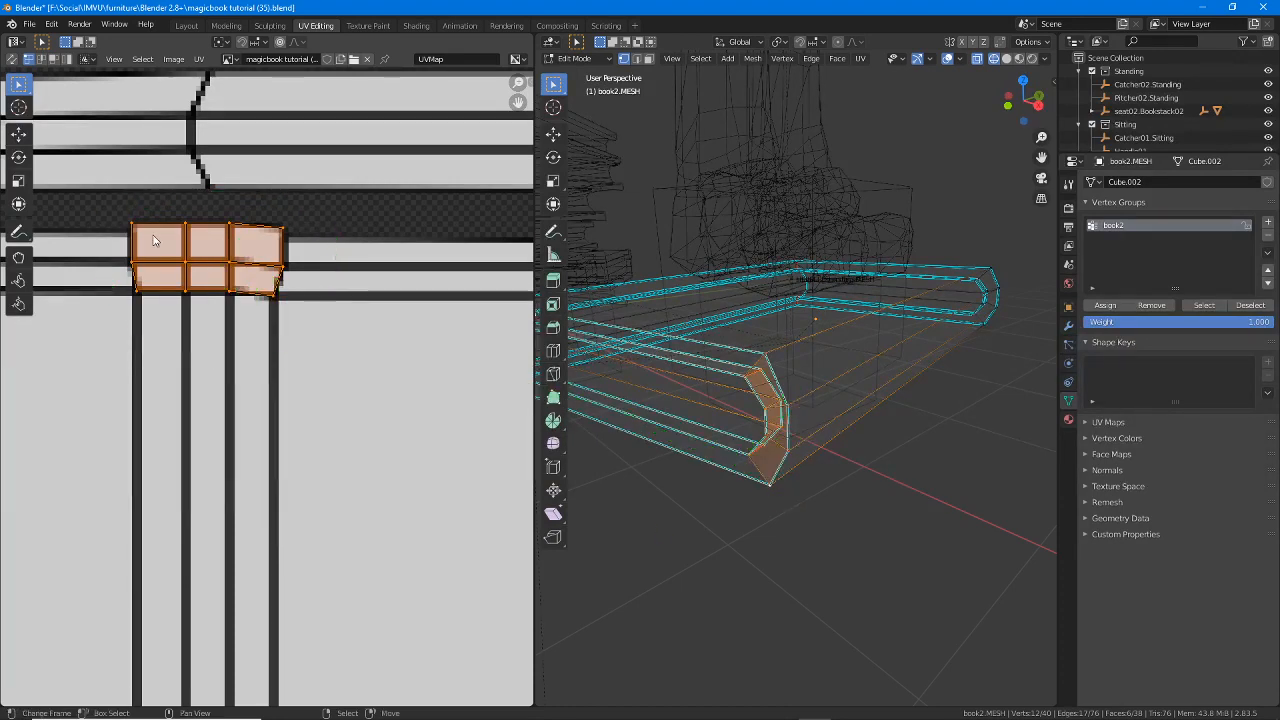
# - Select the entire book mesh so both the cover and page UV islands are selected
pyautogui.moveTo(717, 437); pyautogui.dragTo(836, 420, button='middle')
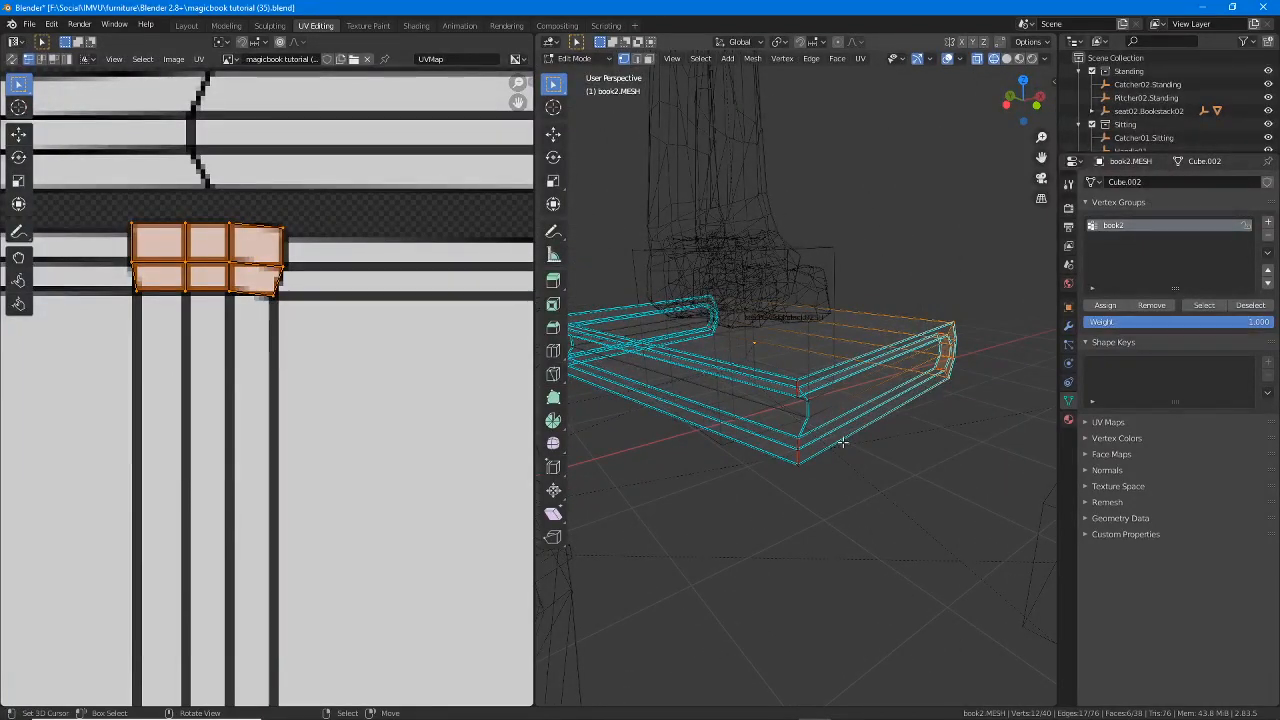
pyautogui.click(699, 59)
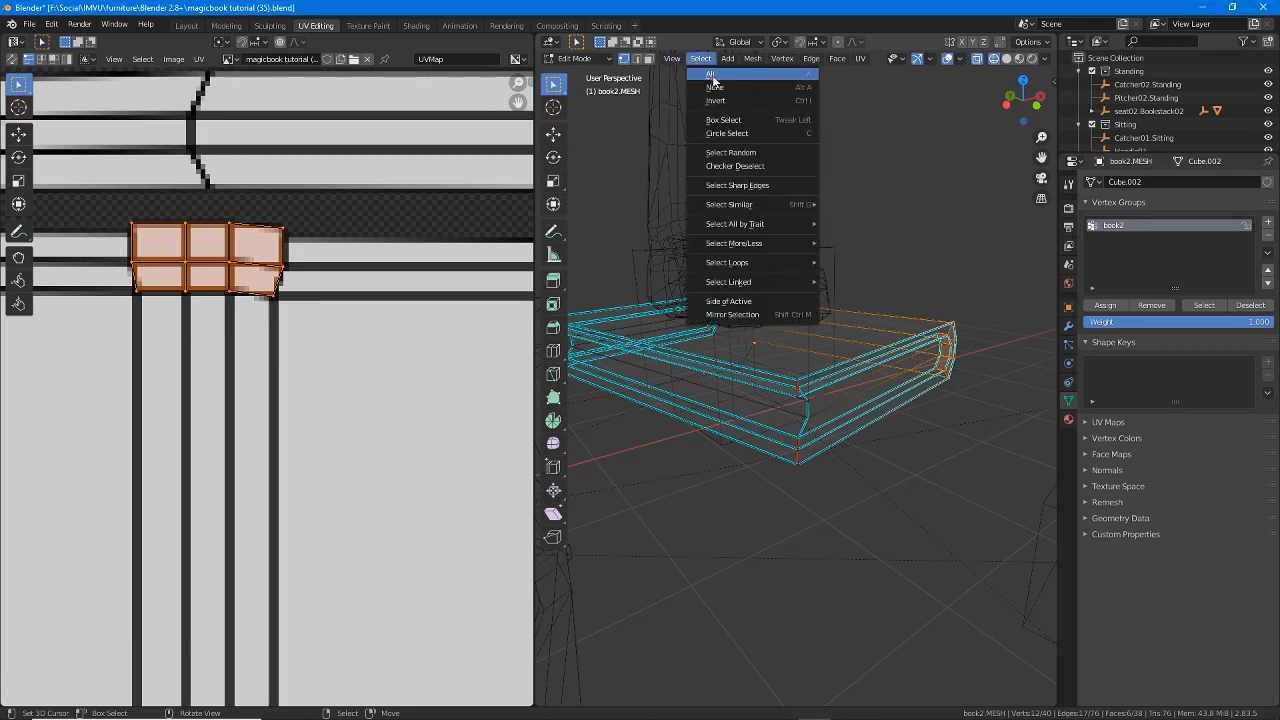
pyautogui.click(711, 74)
# - Examine the edges and corners of the cover and page UV islands for uneven or misaligned points
pyautogui.scroll(-2, 342, 446)
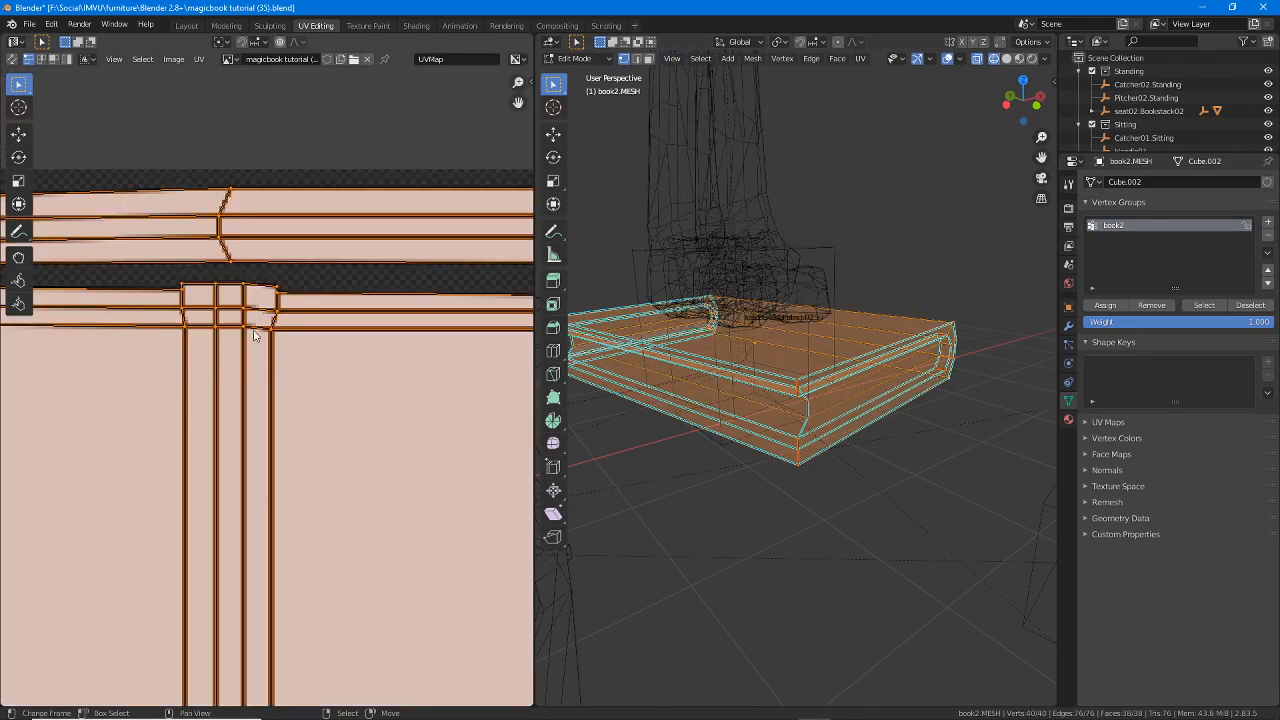
pyautogui.scroll(-3, 340, 402)
pyautogui.moveTo(364, 416); pyautogui.dragTo(338, 318, button='middle')
pyautogui.moveTo(301, 476); pyautogui.dragTo(354, 306, button='middle')
pyautogui.moveTo(365, 475); pyautogui.dragTo(418, 372, button='middle')
pyautogui.moveTo(204, 556); pyautogui.dragTo(342, 520, button='middle')
pyautogui.scroll(2, 232, 536)
pyautogui.moveTo(232, 536); pyautogui.dragTo(303, 473, button='middle')
pyautogui.moveTo(203, 493); pyautogui.dragTo(357, 493, button='middle')
pyautogui.moveTo(127, 513); pyautogui.dragTo(323, 511, button='middle')
pyautogui.moveTo(172, 479); pyautogui.dragTo(246, 570, button='middle')
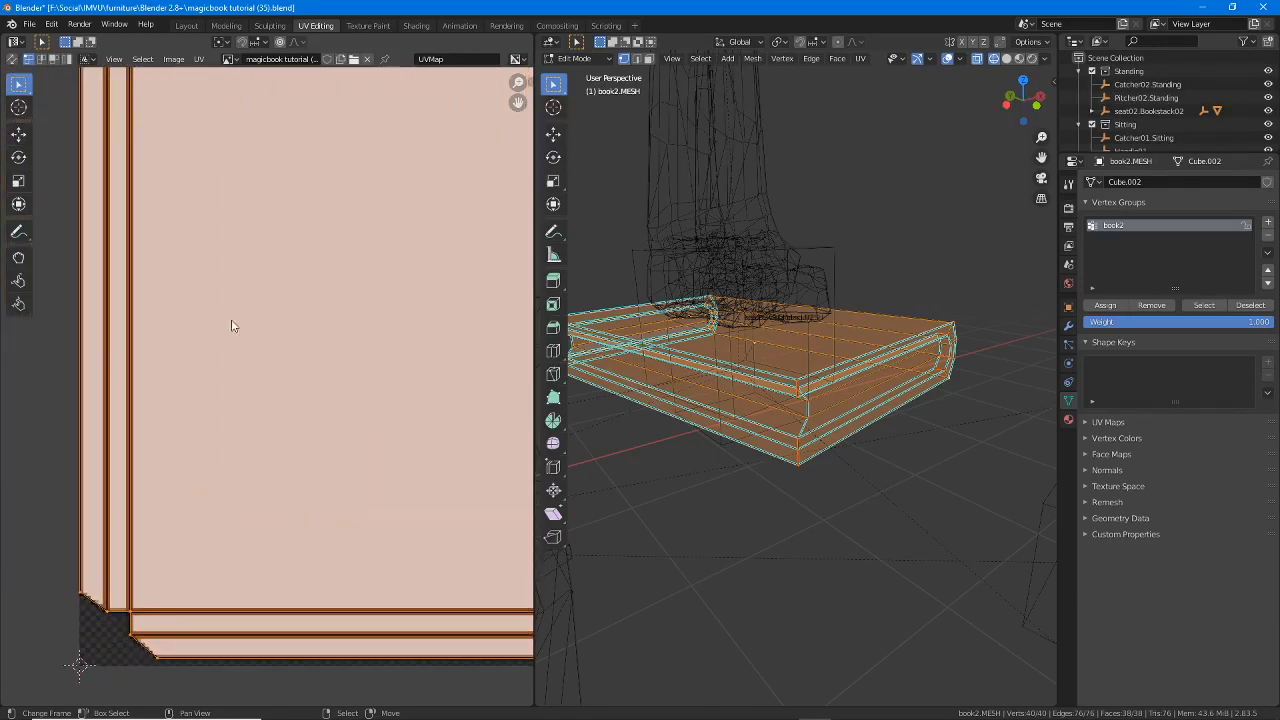
pyautogui.moveTo(205, 260); pyautogui.dragTo(224, 557, button='middle')
pyautogui.moveTo(190, 309); pyautogui.dragTo(195, 406, button='middle')
pyautogui.moveTo(237, 283); pyautogui.dragTo(201, 355, button='middle')
pyautogui.scroll(-1, 303, 365)
pyautogui.moveTo(415, 397); pyautogui.dragTo(369, 411, button='middle')
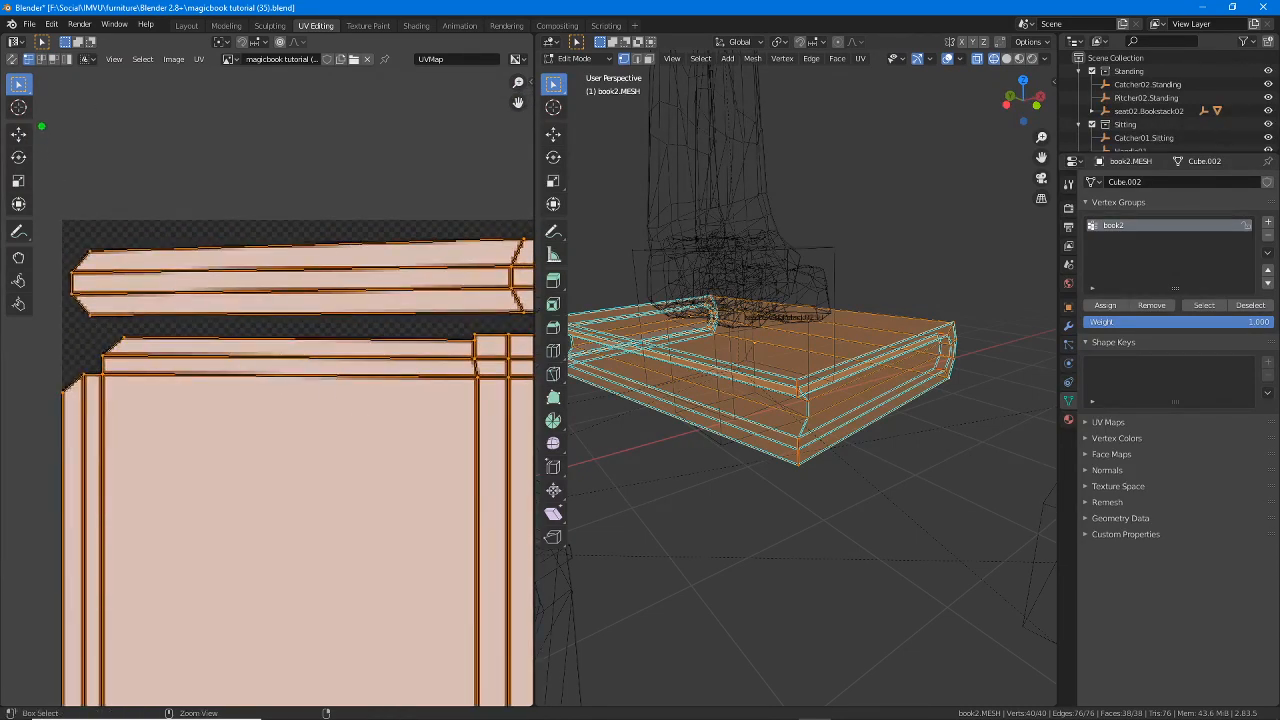
pyautogui.moveTo(41, 126); pyautogui.dragTo(44, 219)
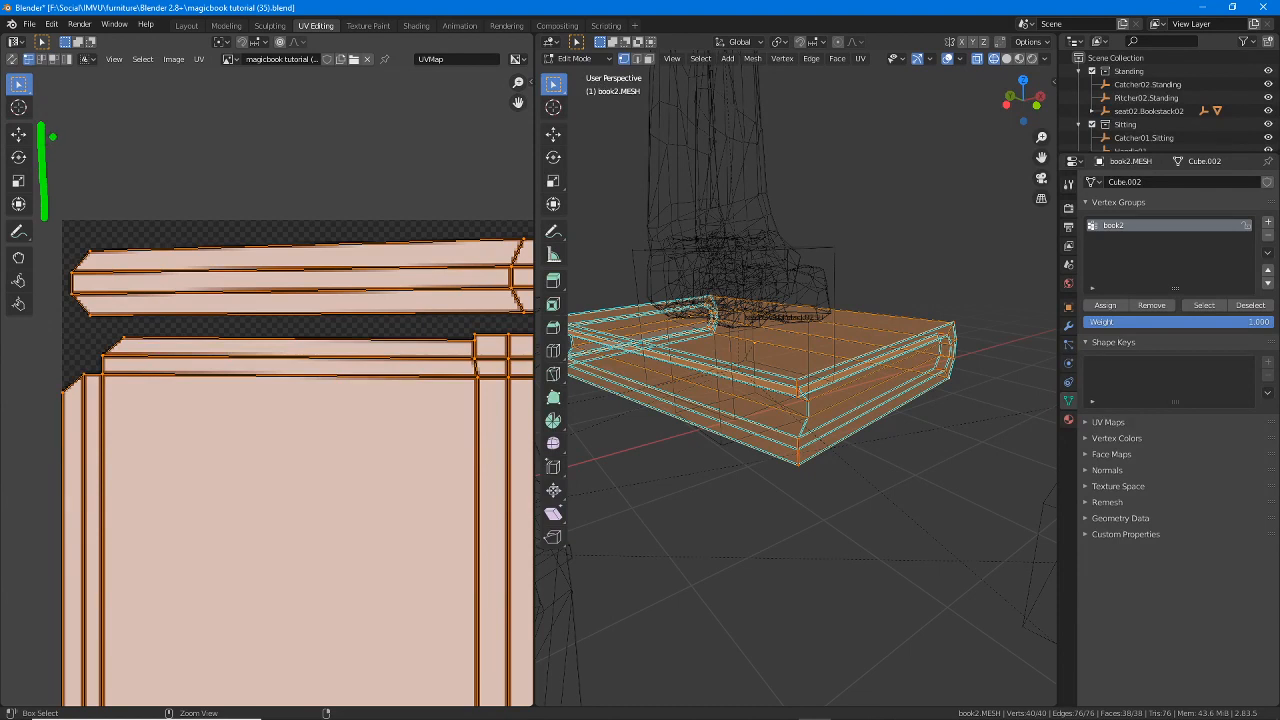
pyautogui.press('Escape')
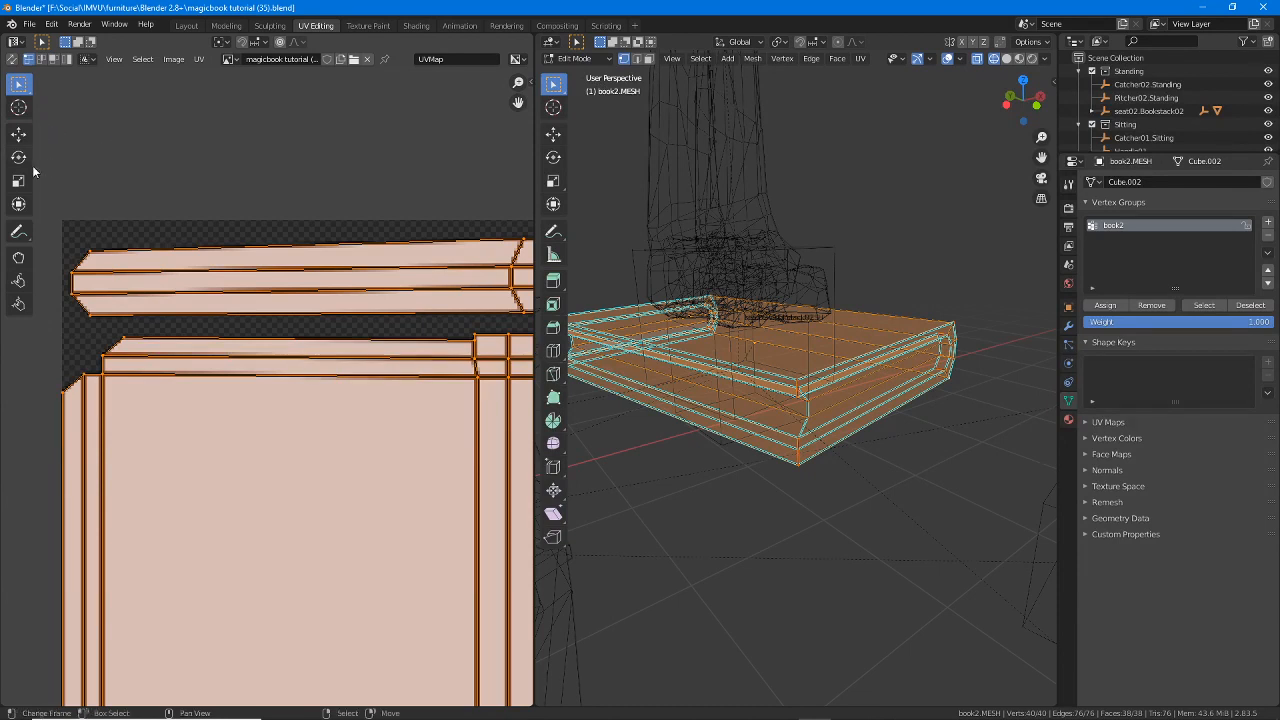
pyautogui.hotkey('ctrl', '2')
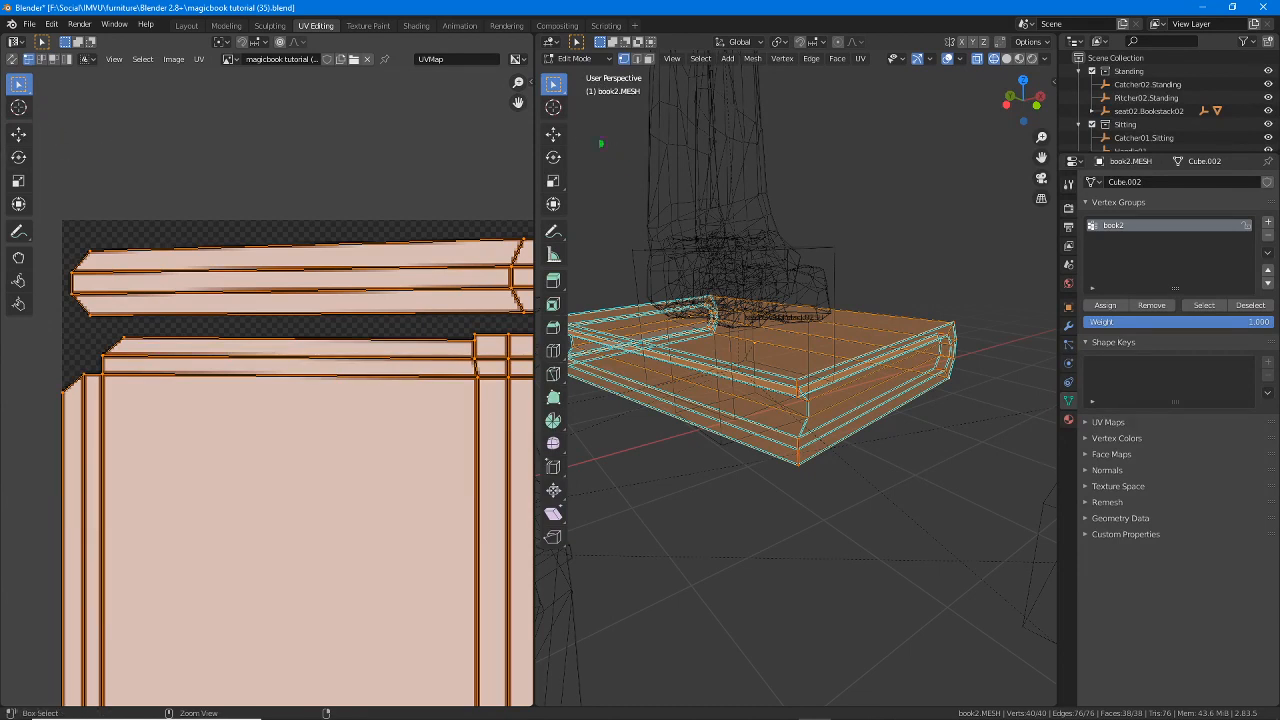
pyautogui.moveTo(578, 129)
pyautogui.mouseDown()
pyautogui.moveTo(578, 200)
pyautogui.moveTo(620, 178)
pyautogui.mouseUp()
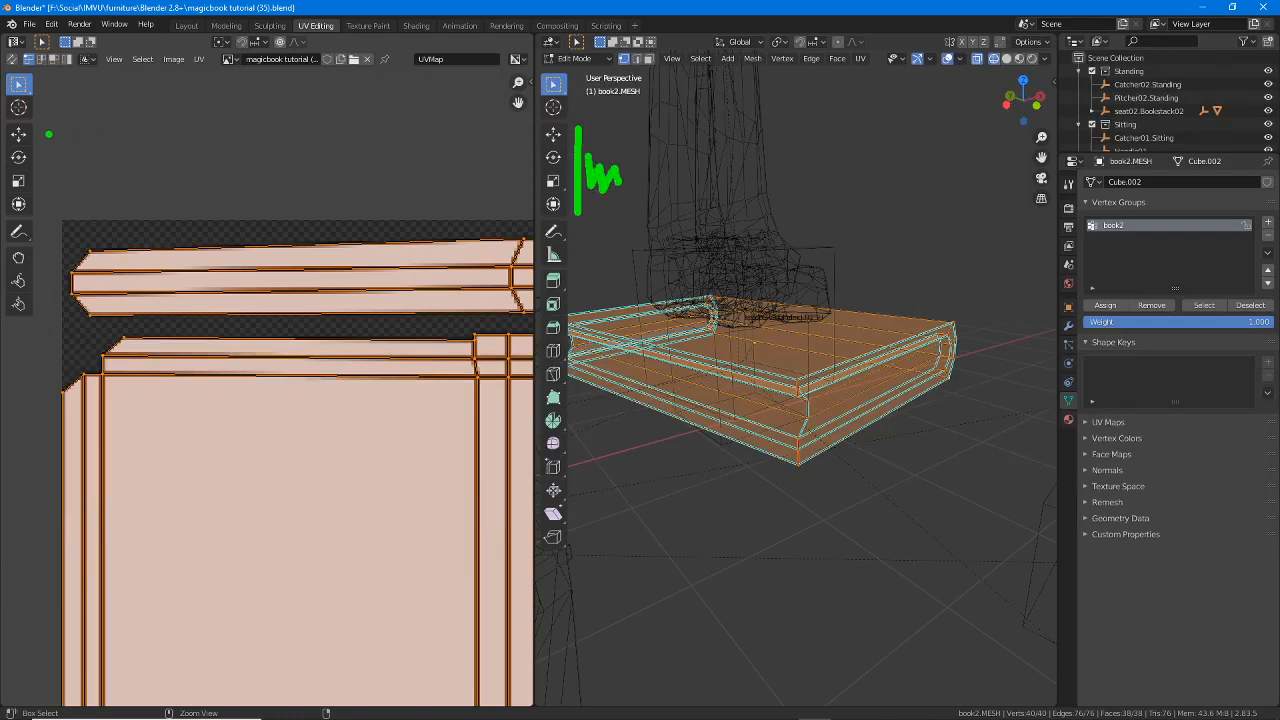
pyautogui.moveTo(42, 128); pyautogui.dragTo(41, 211)
pyautogui.moveTo(55, 152)
pyautogui.mouseDown()
pyautogui.moveTo(70, 172)
pyautogui.moveTo(97, 163)
pyautogui.mouseUp()
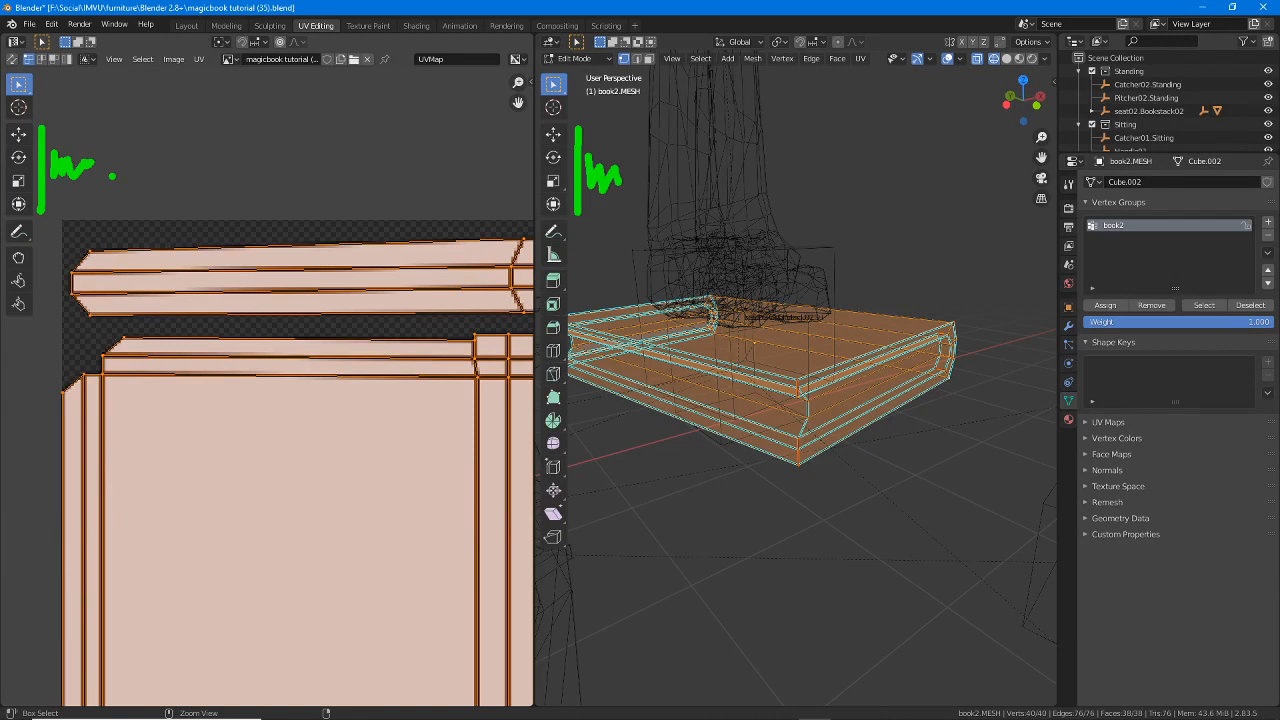
pyautogui.moveTo(223, 160); pyautogui.dragTo(222, 252)
pyautogui.moveTo(240, 210)
pyautogui.mouseDown()
pyautogui.moveTo(314, 210)
pyautogui.moveTo(318, 226)
pyautogui.mouseUp()
pyautogui.moveTo(197, 237)
pyautogui.mouseDown()
pyautogui.moveTo(231, 240)
pyautogui.moveTo(136, 215)
pyautogui.moveTo(162, 229)
pyautogui.mouseUp()
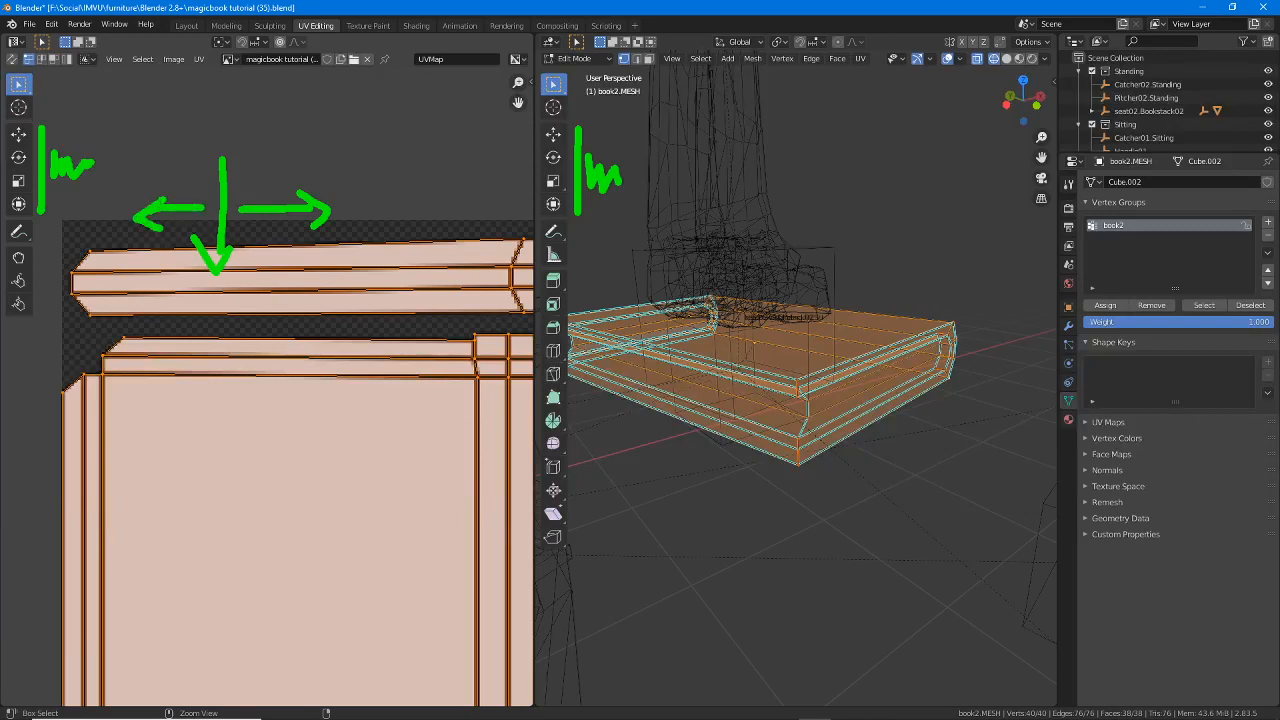
pyautogui.moveTo(729, 212)
pyautogui.mouseDown()
pyautogui.moveTo(682, 262)
pyautogui.moveTo(776, 250)
pyautogui.moveTo(773, 228)
pyautogui.mouseUp()
pyautogui.moveTo(758, 170); pyautogui.dragTo(726, 206)
pyautogui.moveTo(722, 180)
pyautogui.mouseDown()
pyautogui.moveTo(719, 213)
pyautogui.moveTo(756, 206)
pyautogui.moveTo(786, 173)
pyautogui.mouseUp()
pyautogui.moveTo(590, 291)
pyautogui.mouseDown()
pyautogui.moveTo(660, 297)
pyautogui.moveTo(650, 310)
pyautogui.mouseUp()
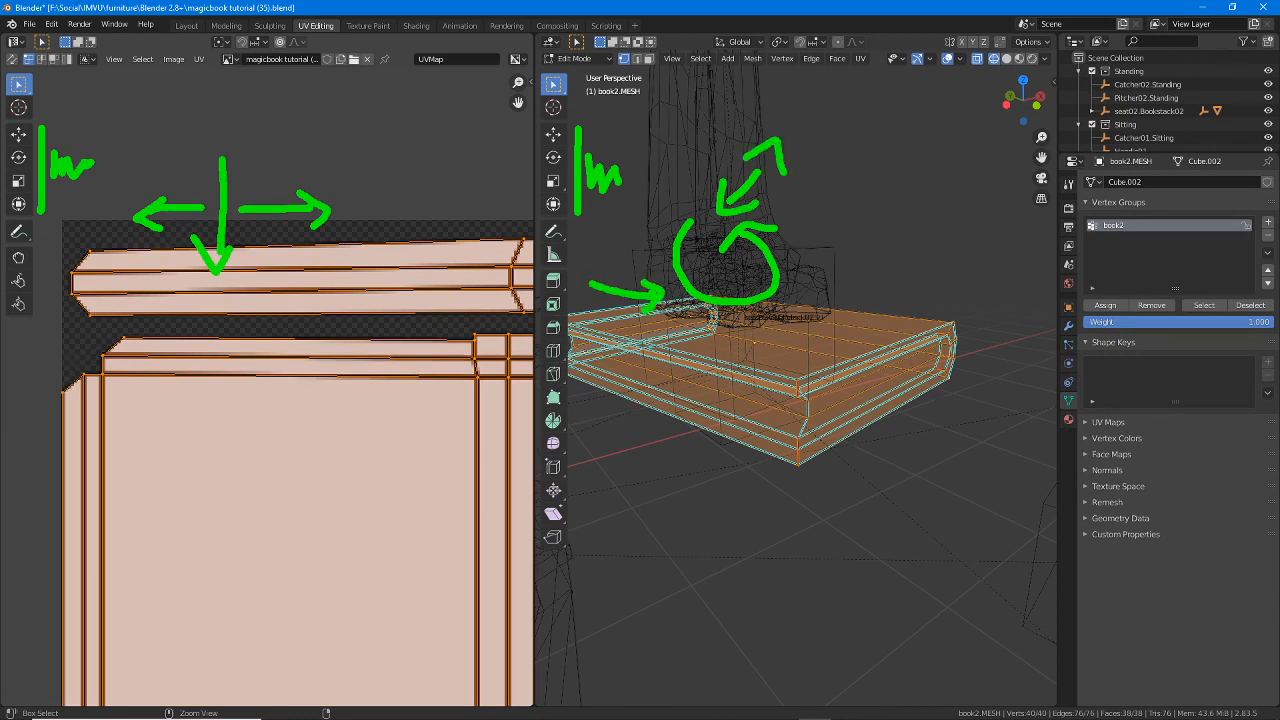
pyautogui.moveTo(594, 268); pyautogui.dragTo(592, 308)
pyautogui.press('Escape')
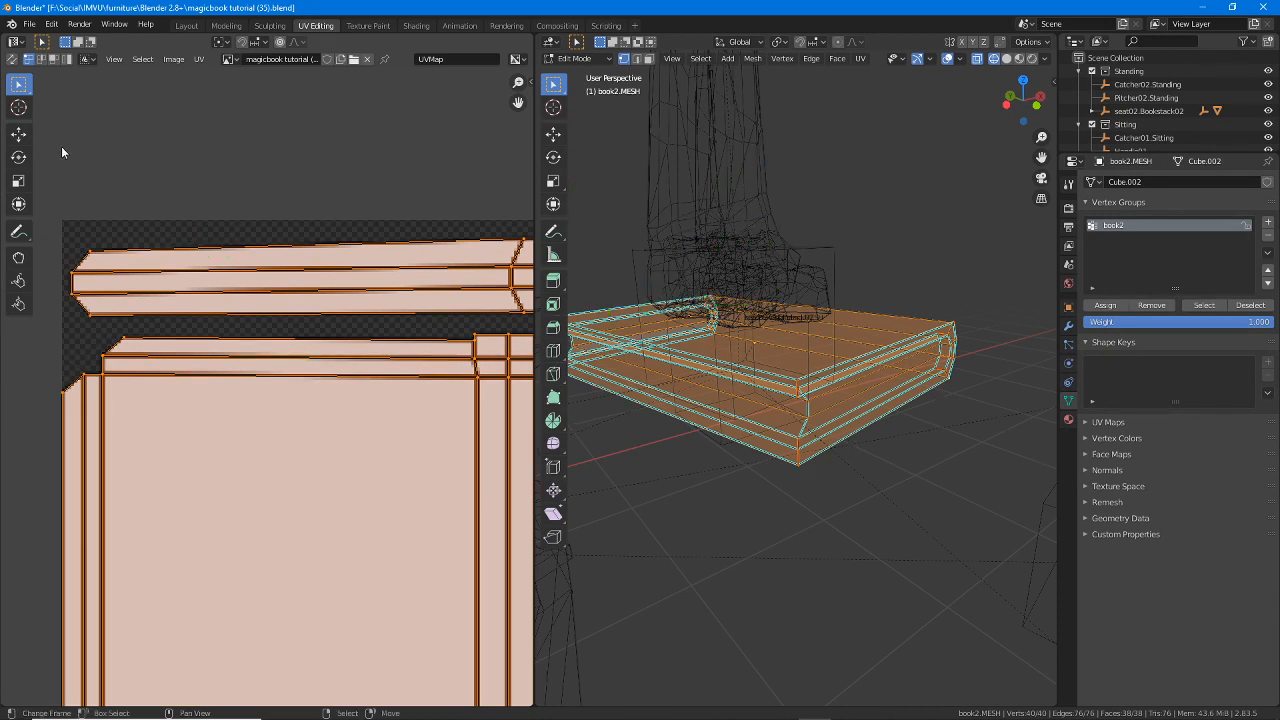
pyautogui.moveTo(38, 135)
pyautogui.mouseDown()
pyautogui.moveTo(121, 135)
pyautogui.moveTo(36, 131)
pyautogui.moveTo(106, 158)
pyautogui.moveTo(36, 157)
pyautogui.moveTo(106, 183)
pyautogui.moveTo(36, 180)
pyautogui.moveTo(99, 207)
pyautogui.moveTo(37, 206)
pyautogui.moveTo(57, 217)
pyautogui.mouseUp()
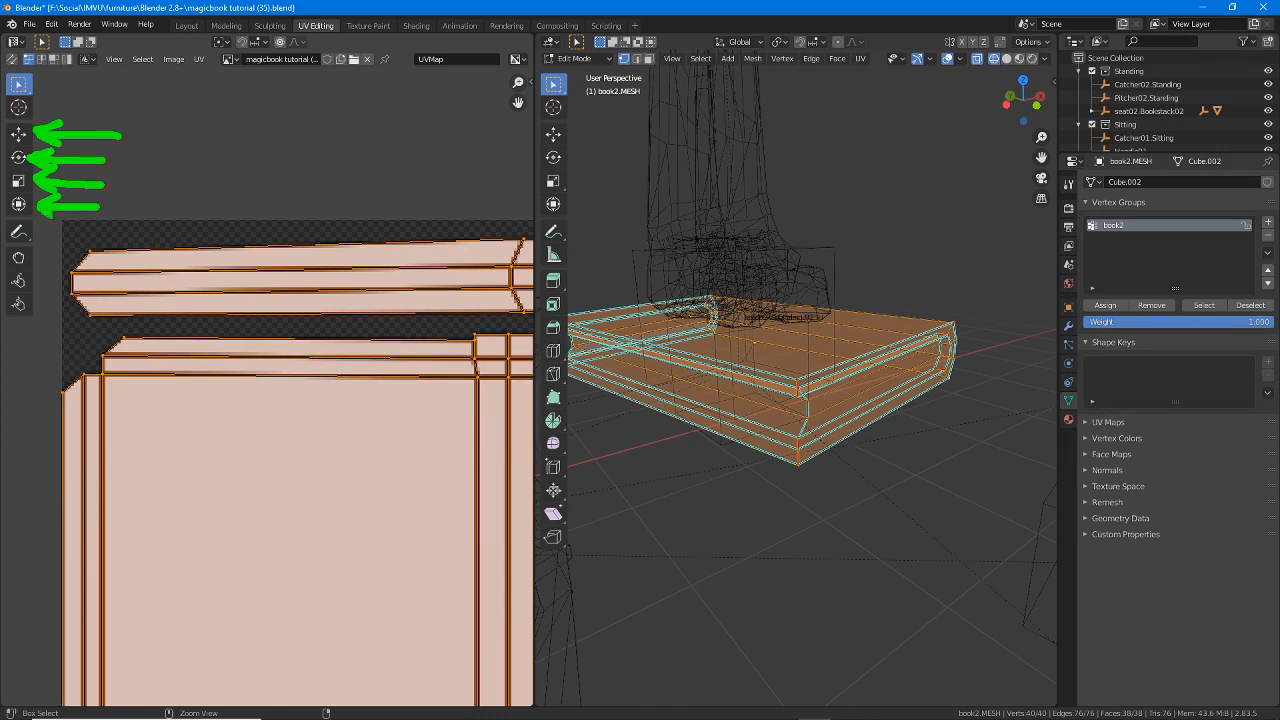
pyautogui.moveTo(131, 131)
pyautogui.mouseDown()
pyautogui.moveTo(134, 180)
pyautogui.moveTo(158, 166)
pyautogui.moveTo(149, 203)
pyautogui.mouseUp()
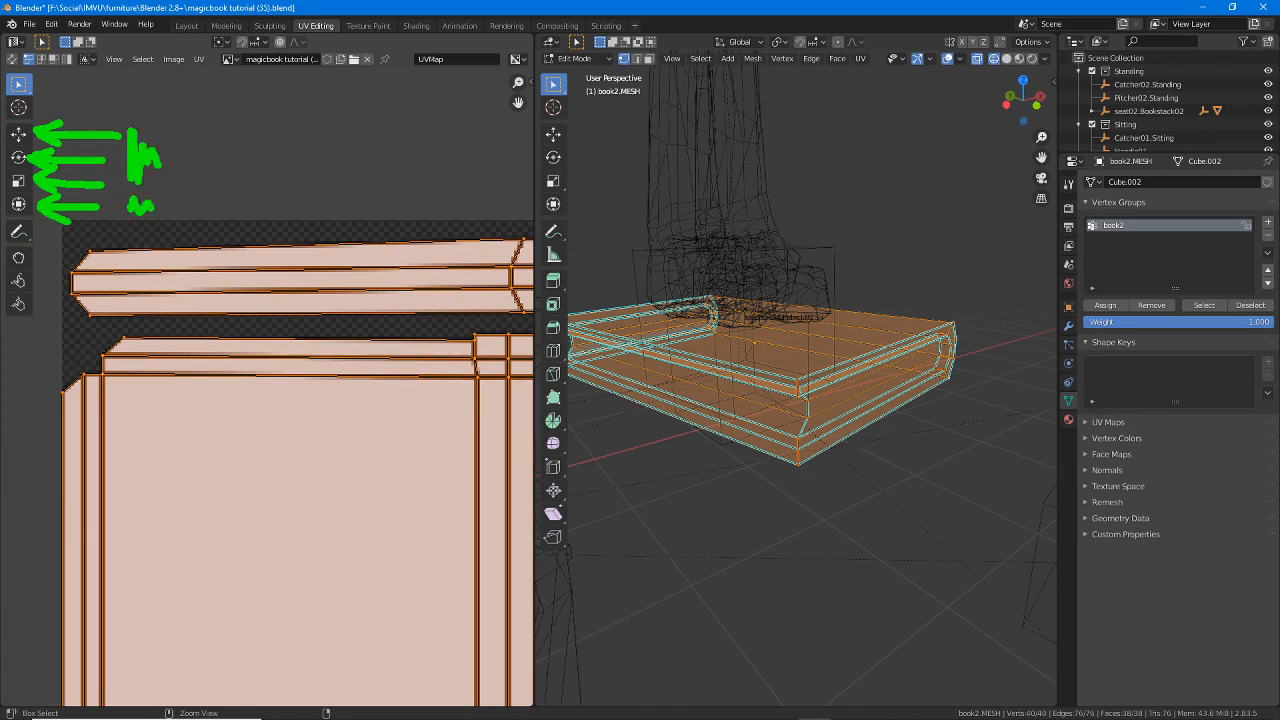
pyautogui.press('Escape')
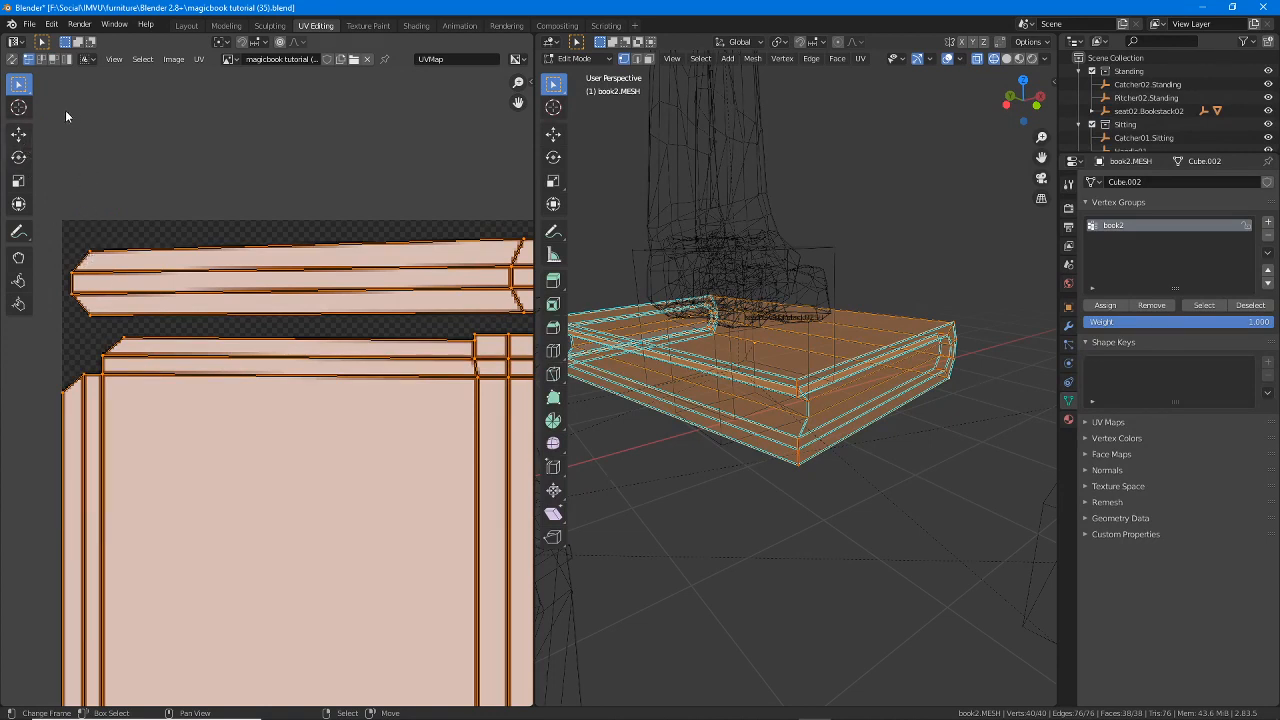
pyautogui.hotkey('ctrl', '2')
pyautogui.moveTo(12, 72); pyautogui.dragTo(88, 74)
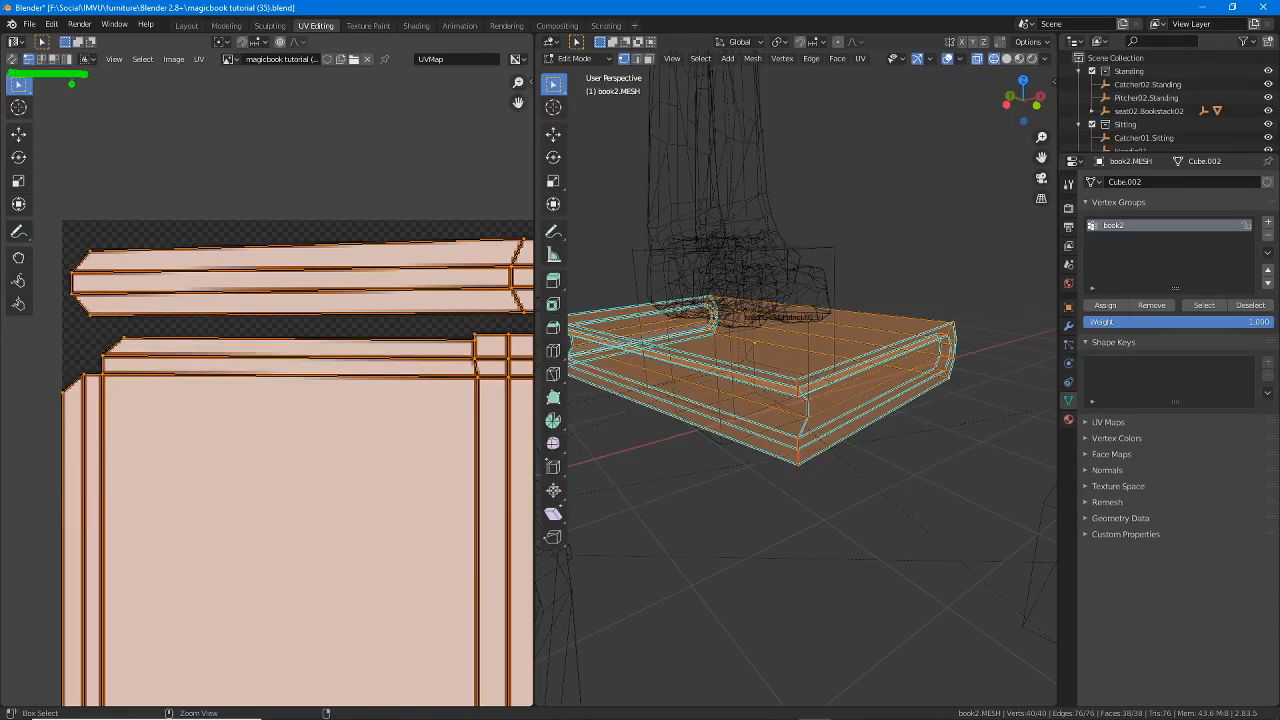
pyautogui.moveTo(27, 76)
pyautogui.mouseDown()
pyautogui.moveTo(27, 112)
pyautogui.moveTo(70, 111)
pyautogui.mouseUp()
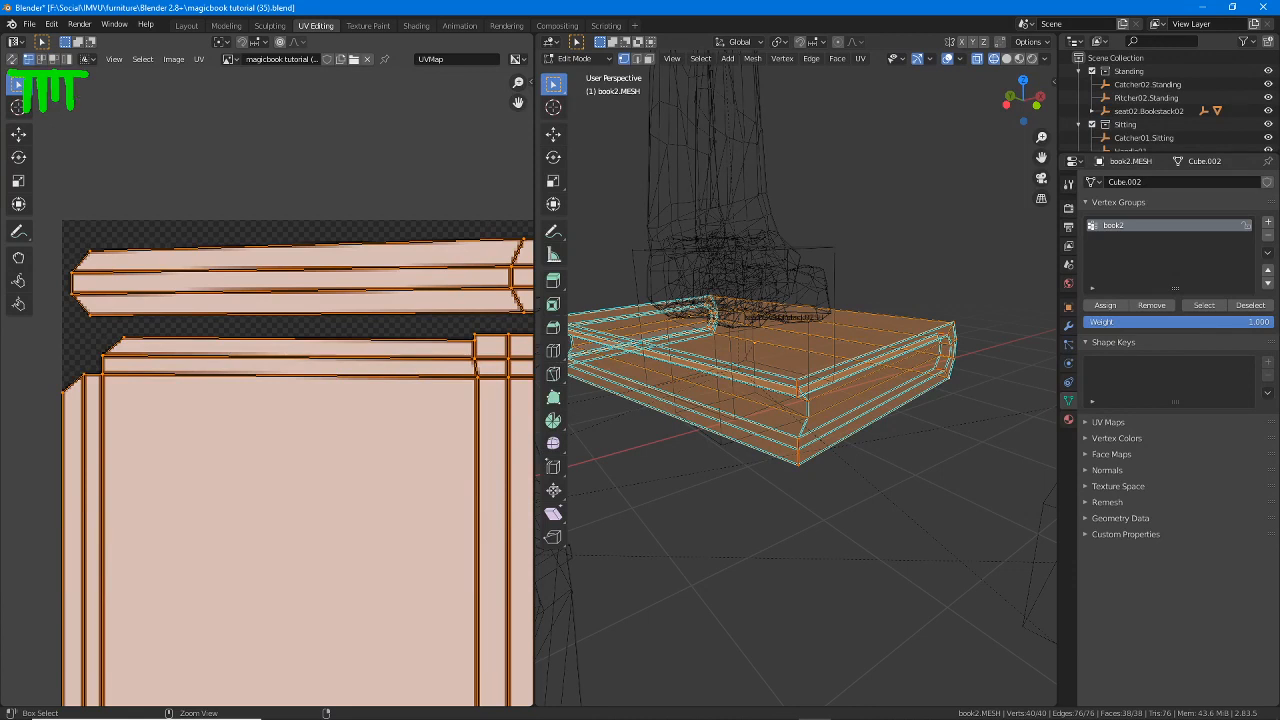
pyautogui.moveTo(615, 72)
pyautogui.mouseDown()
pyautogui.moveTo(667, 74)
pyautogui.moveTo(623, 117)
pyautogui.moveTo(639, 120)
pyautogui.mouseUp()
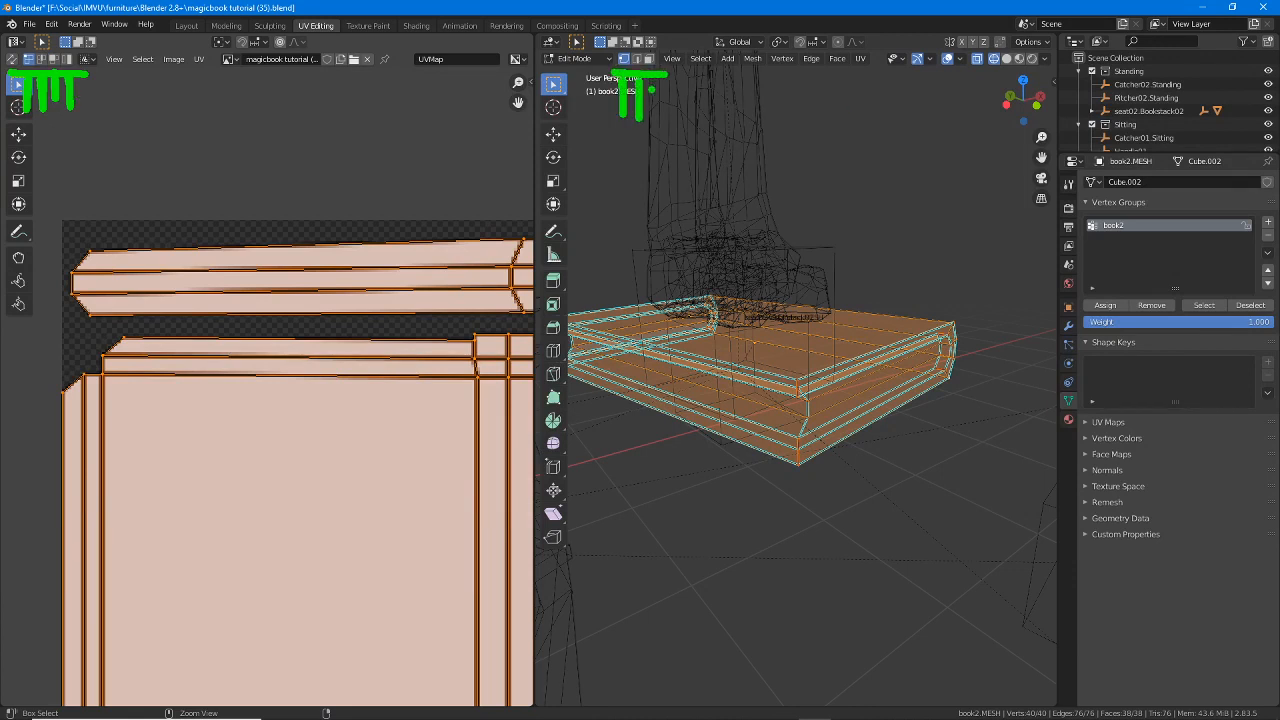
pyautogui.moveTo(653, 77); pyautogui.dragTo(654, 120)
pyautogui.press('Escape')
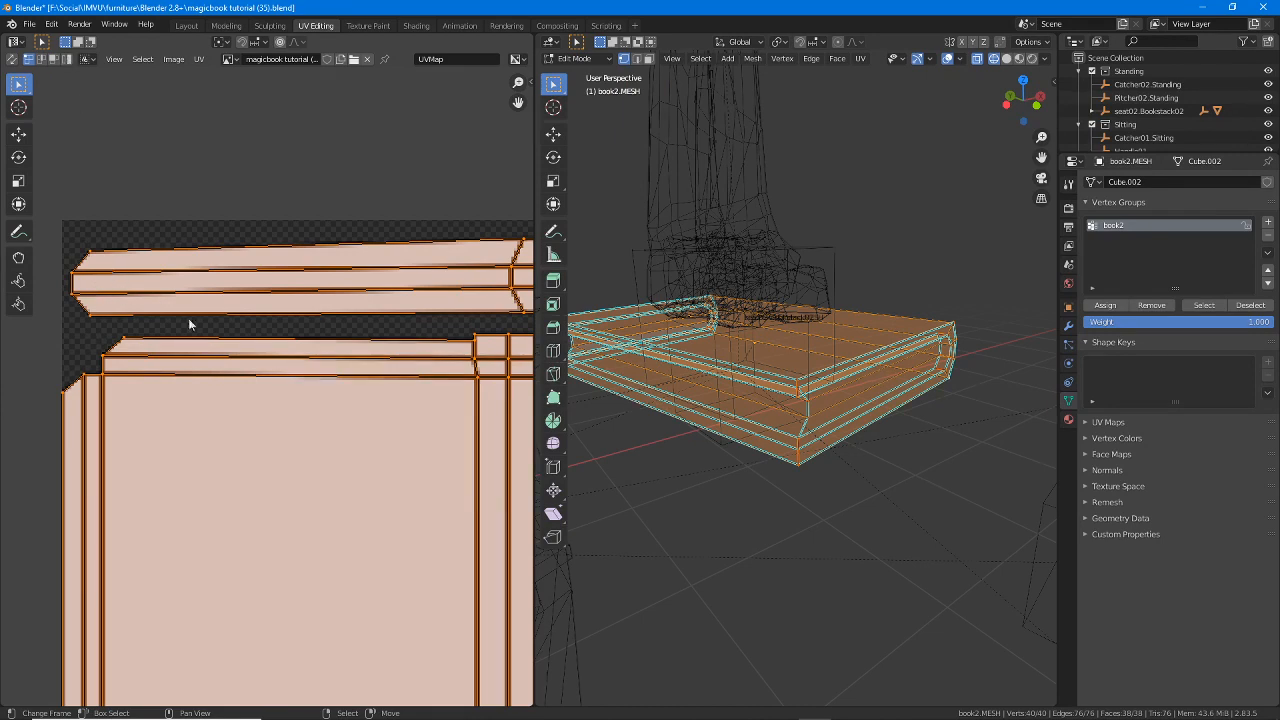
pyautogui.scroll(-4, 240, 358)
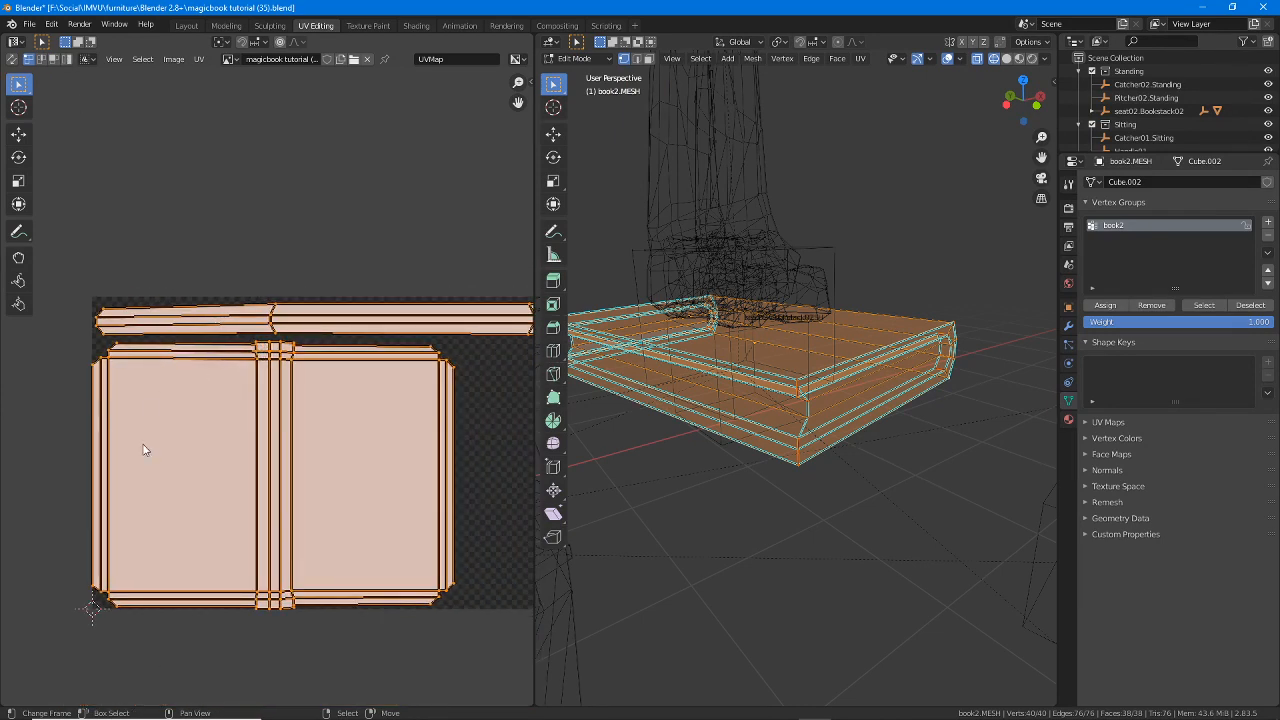
pyautogui.hotkey('ctrl', '2')
pyautogui.moveTo(72, 338)
pyautogui.mouseDown()
pyautogui.moveTo(67, 640)
pyautogui.moveTo(357, 642)
pyautogui.moveTo(467, 596)
pyautogui.moveTo(467, 366)
pyautogui.moveTo(420, 330)
pyautogui.moveTo(80, 328)
pyautogui.mouseUp()
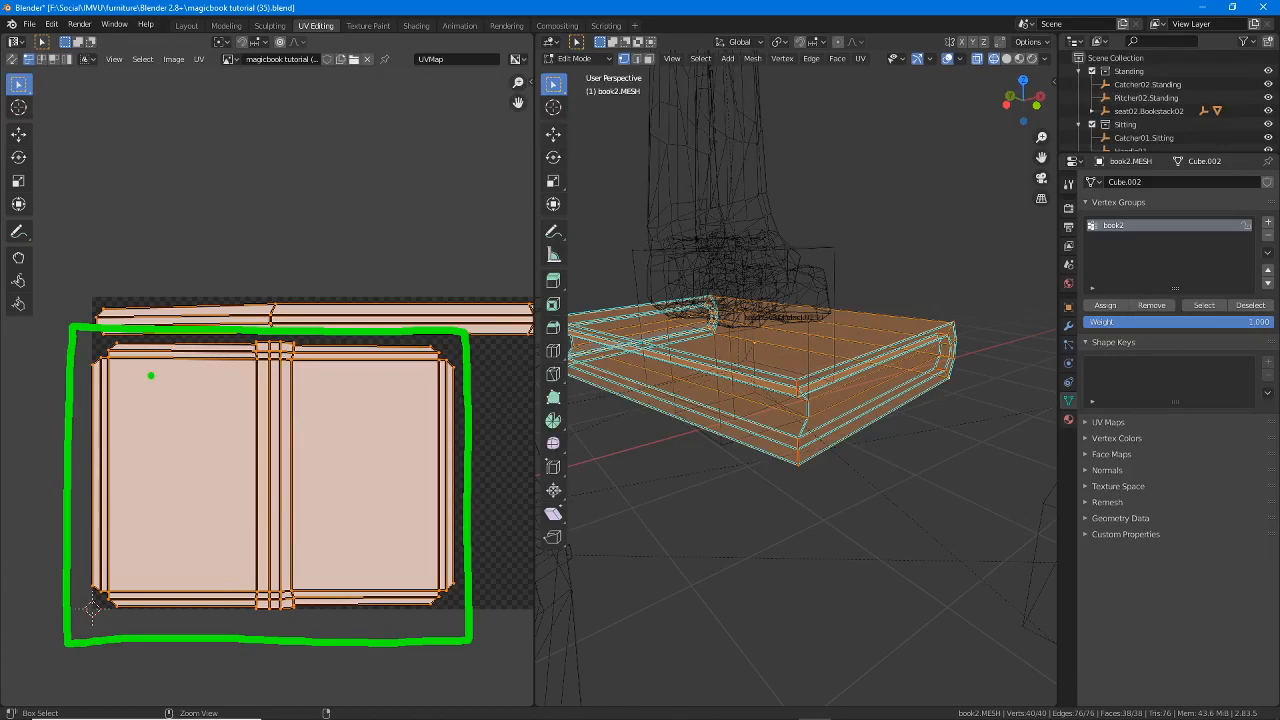
pyautogui.press('Escape')
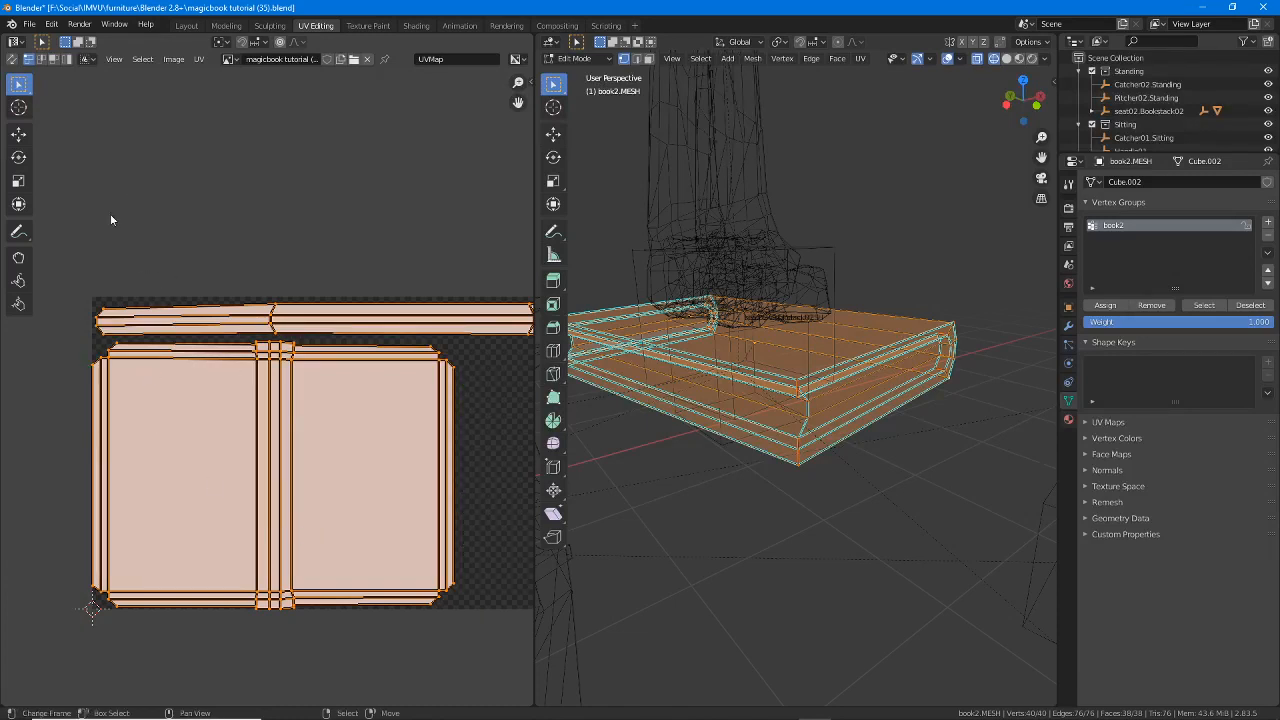
# - Activate the UV Move tool and nudge the upper outer corner point of the cover island vertically
pyautogui.click(20, 135)
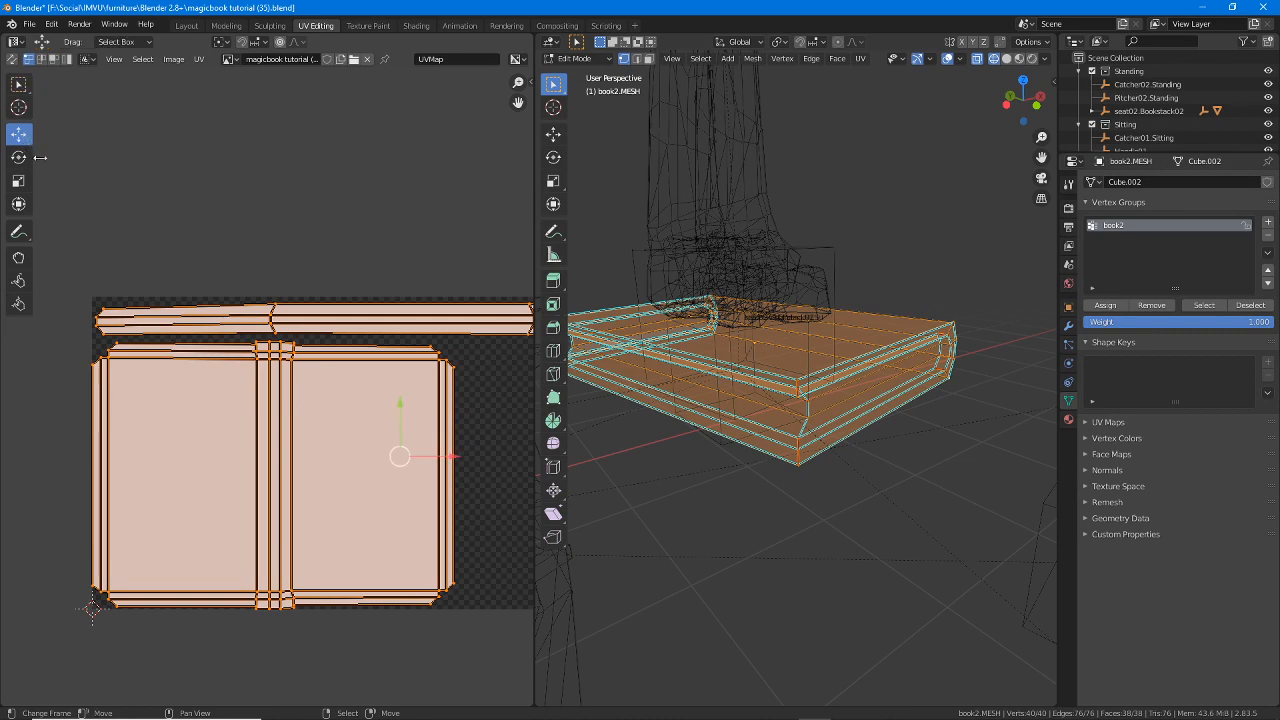
pyautogui.scroll(3, 132, 400)
pyautogui.moveTo(127, 400); pyautogui.dragTo(271, 366, button='middle')
pyautogui.scroll(1, 256, 356)
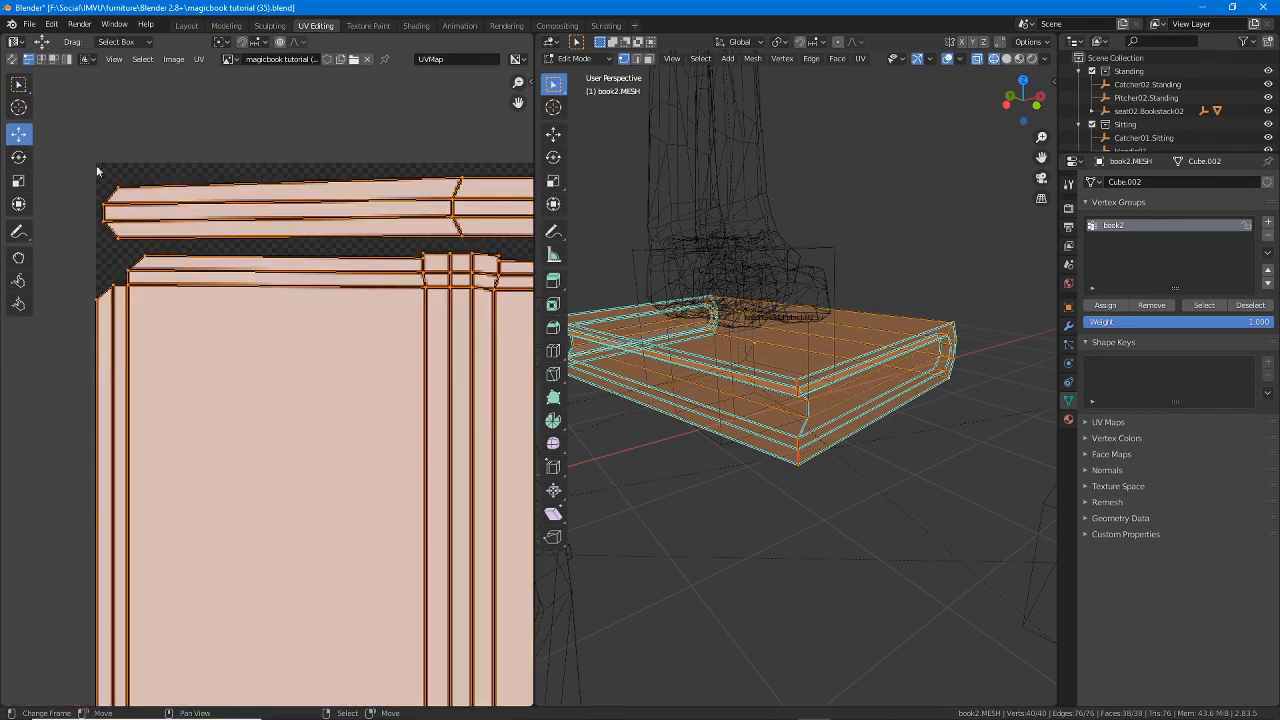
pyautogui.click(146, 264)
pyautogui.moveTo(213, 305); pyautogui.dragTo(186, 343, button='middle')
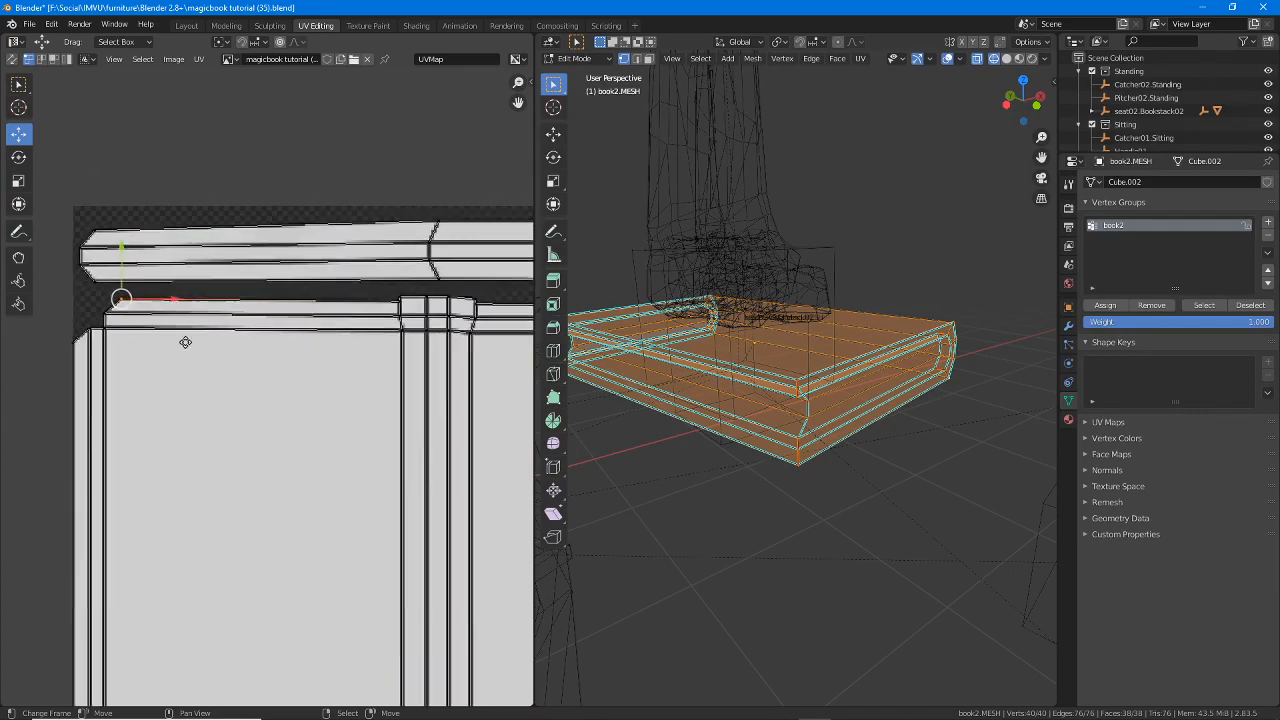
pyautogui.moveTo(775, 415); pyautogui.dragTo(871, 565, button='middle')
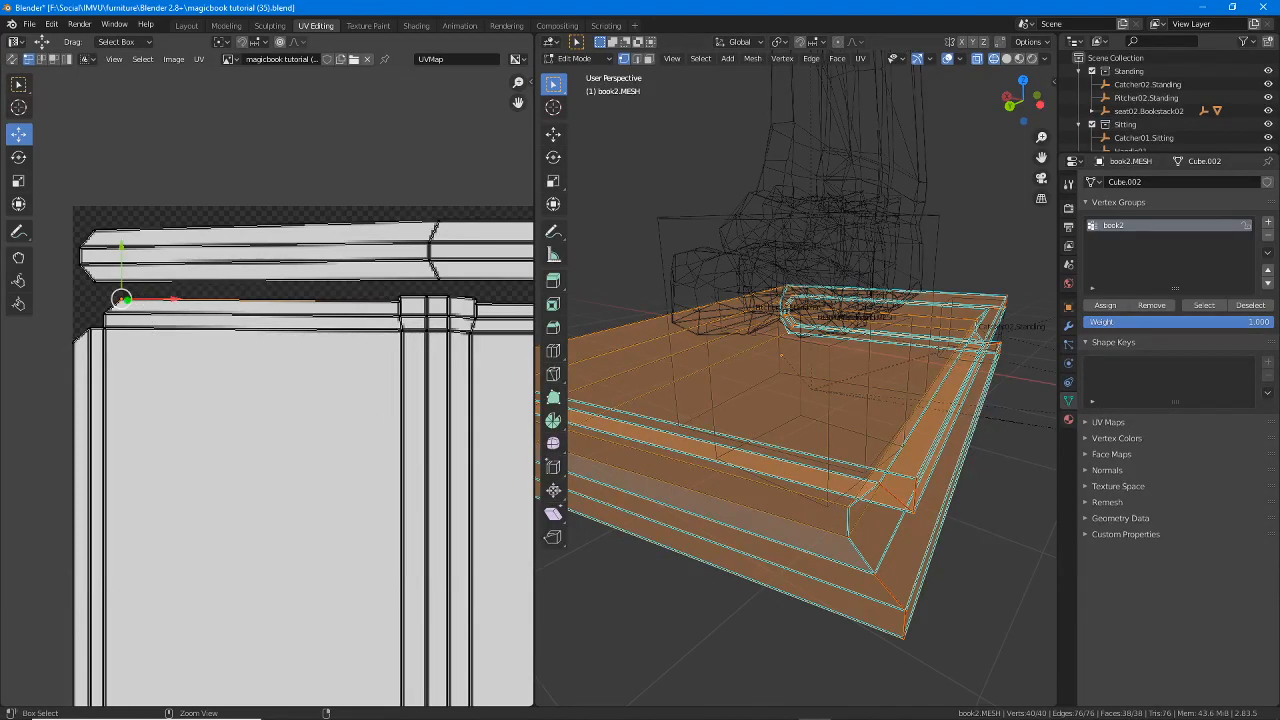
pyautogui.moveTo(128, 296)
pyautogui.mouseDown()
pyautogui.moveTo(110, 291)
pyautogui.moveTo(153, 331)
pyautogui.moveTo(117, 294)
pyautogui.mouseUp()
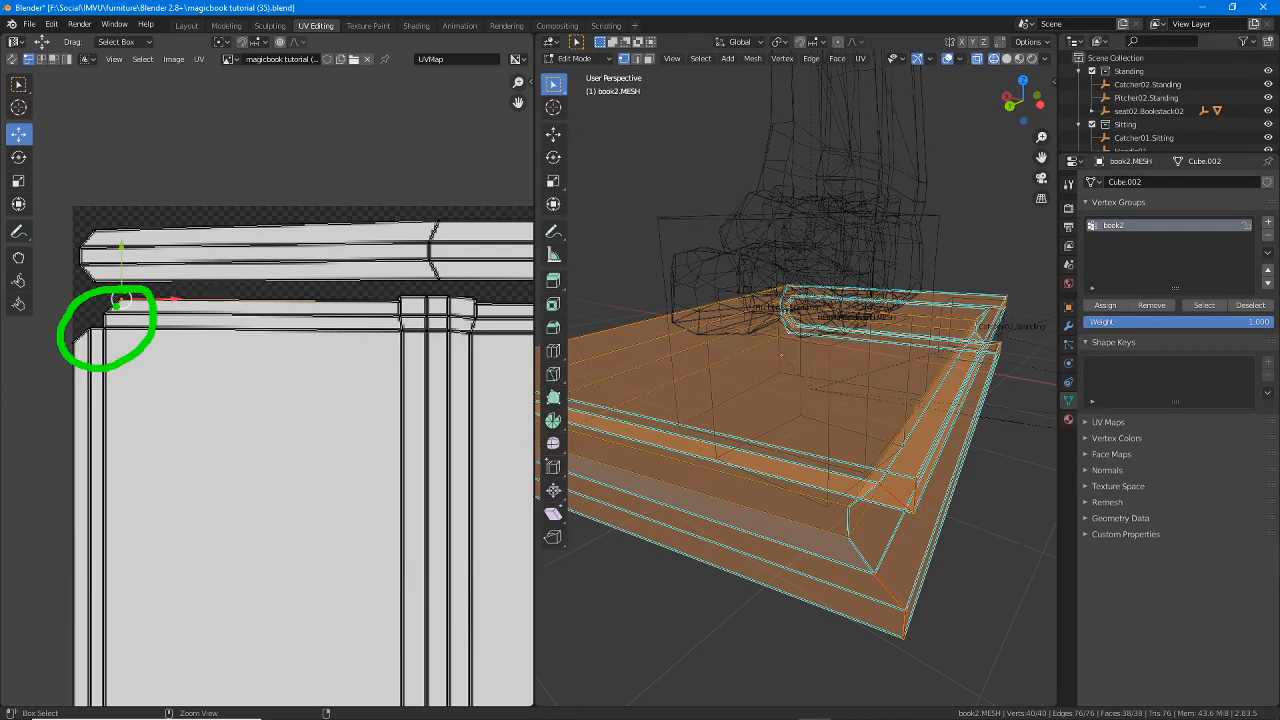
pyautogui.scroll(2, 250, 316)
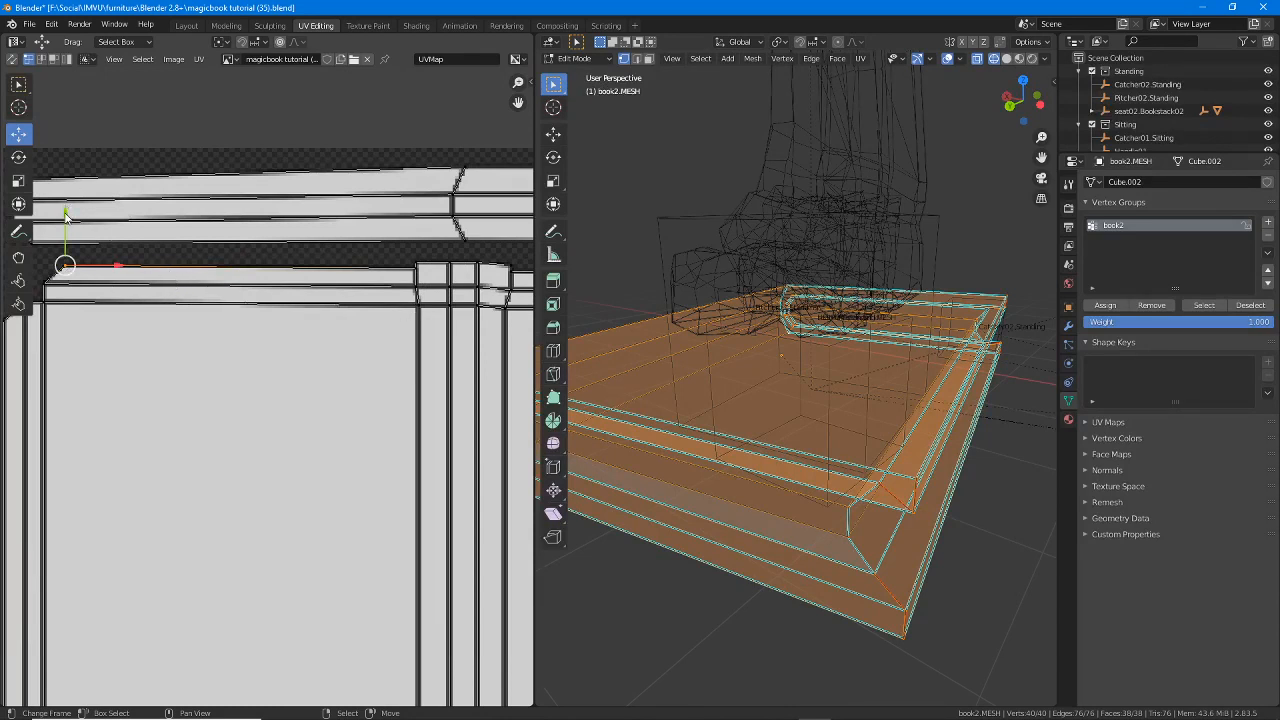
pyautogui.press('g')
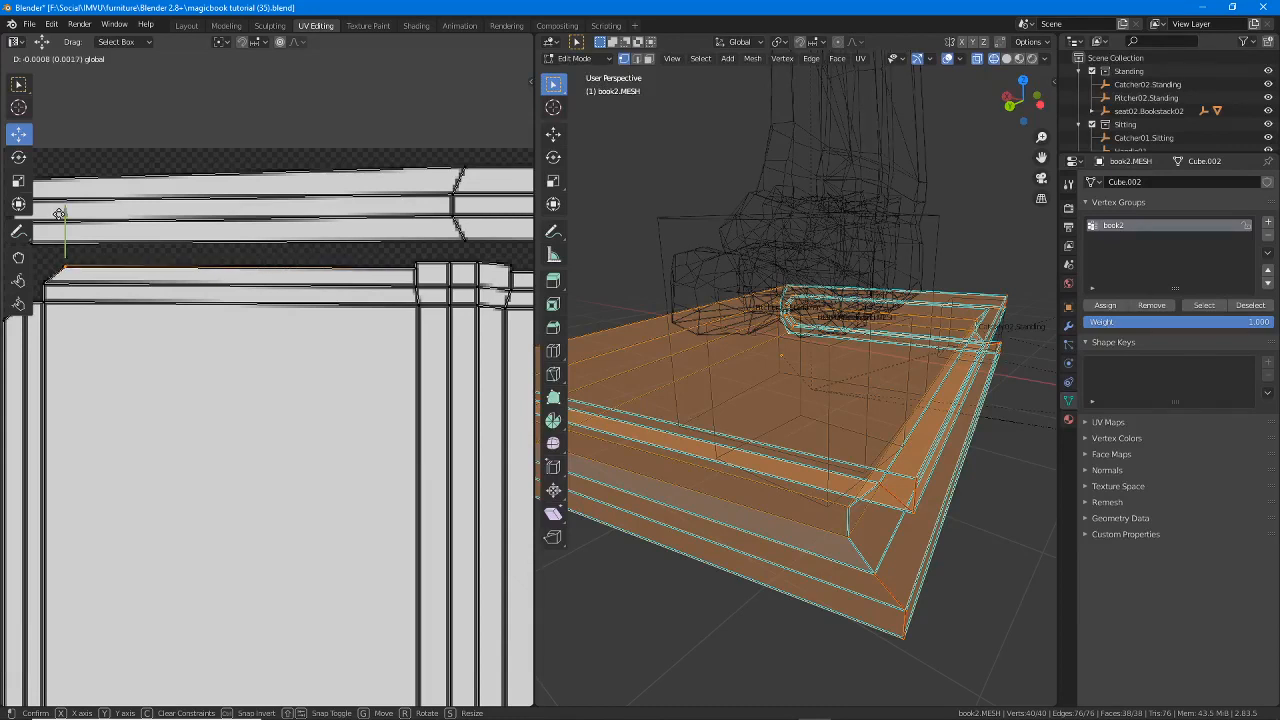
pyautogui.click(60, 212)
# - Move the cover island's top-edge point beside the spine vertically upward by about 0.002
pyautogui.click(414, 268)
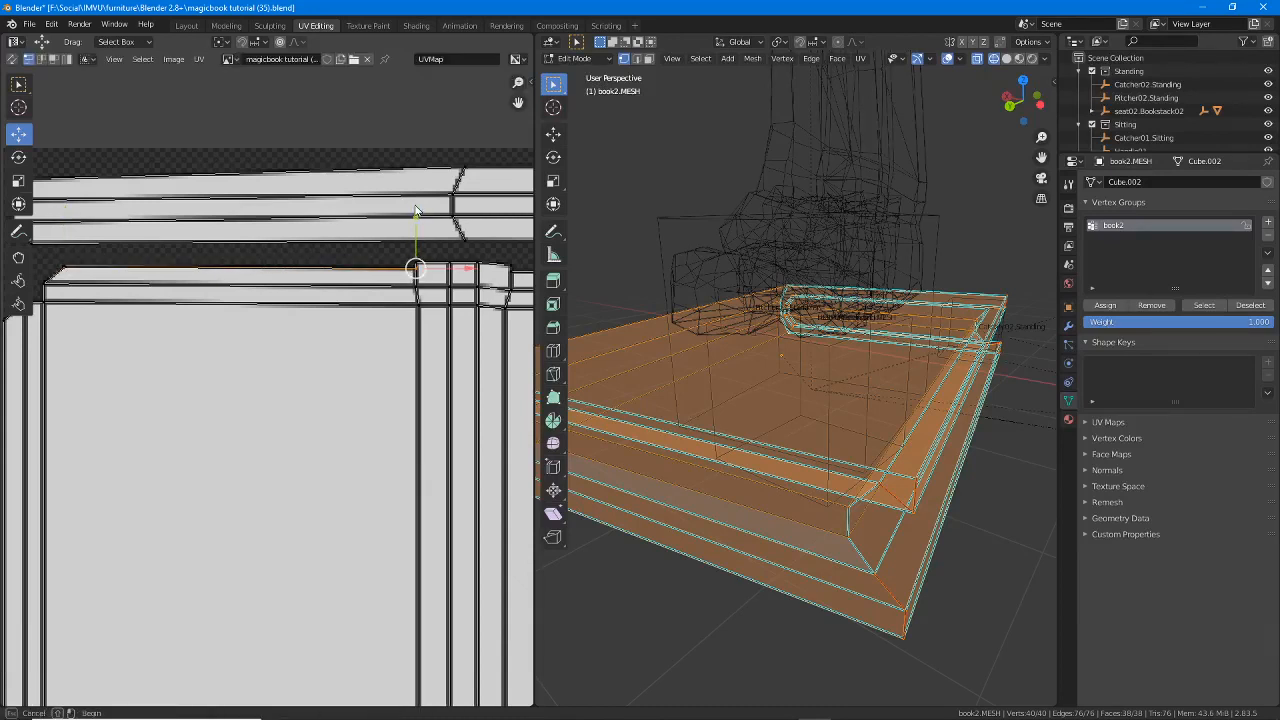
pyautogui.press('g')
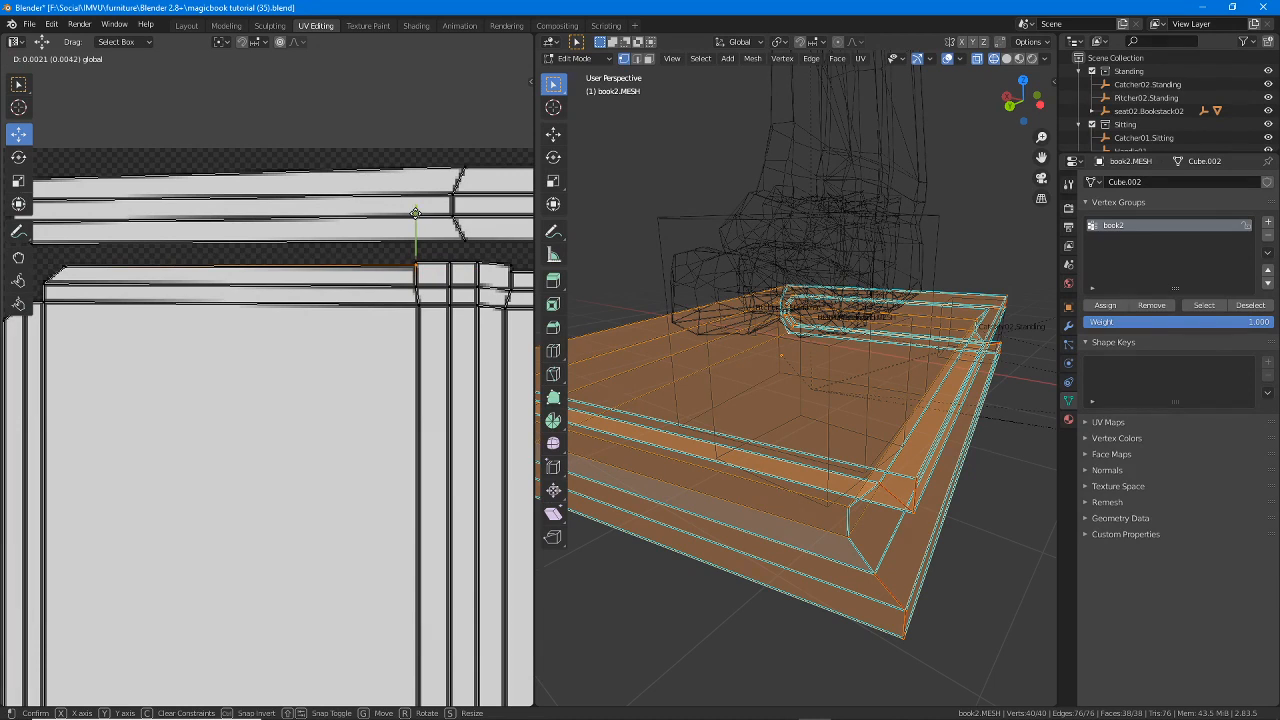
pyautogui.click(414, 266)
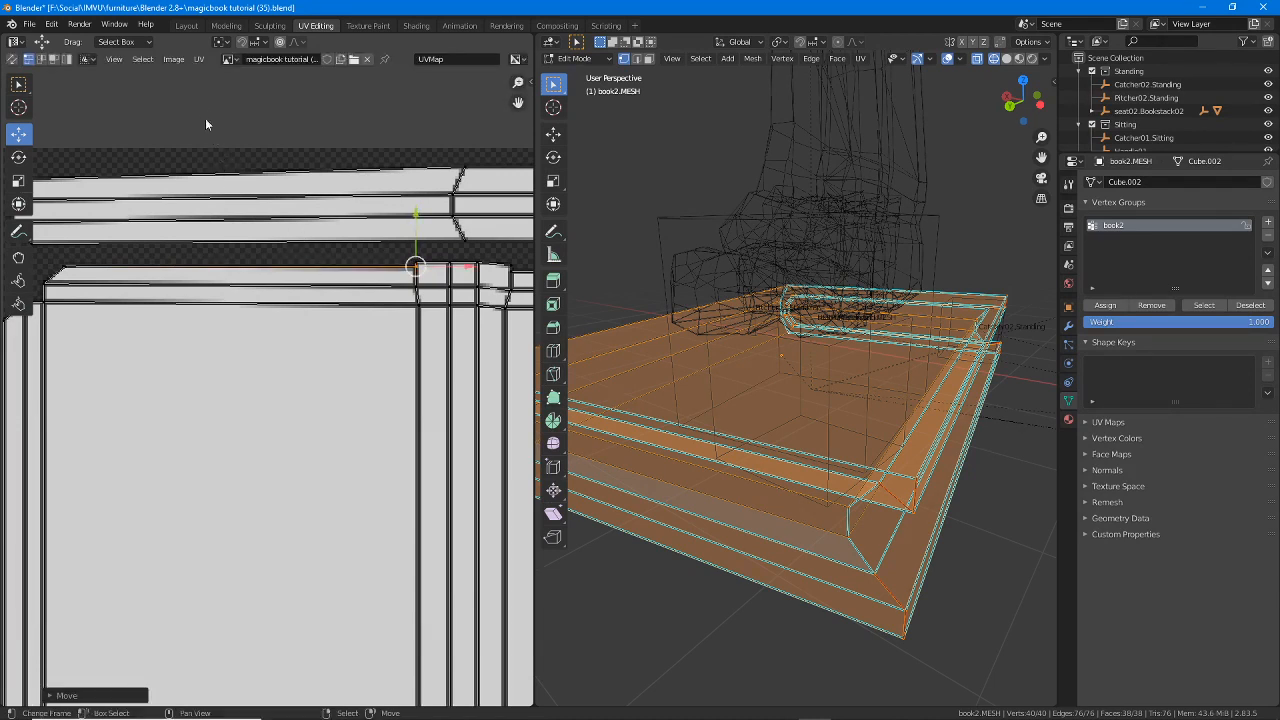
# - Set Snap to Pixels to Corner for moving UV points
pyautogui.hotkey('ctrl', '2')
pyautogui.moveTo(191, 74); pyautogui.dragTo(212, 74)
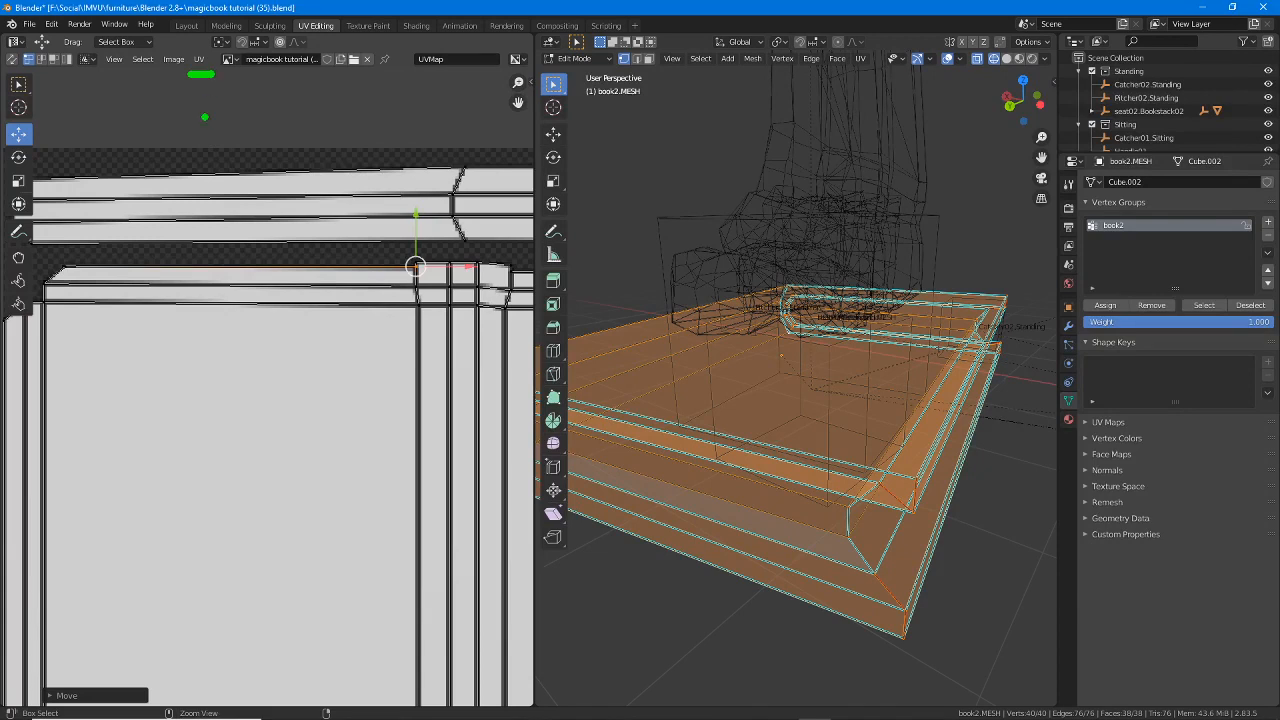
pyautogui.click(198, 59)
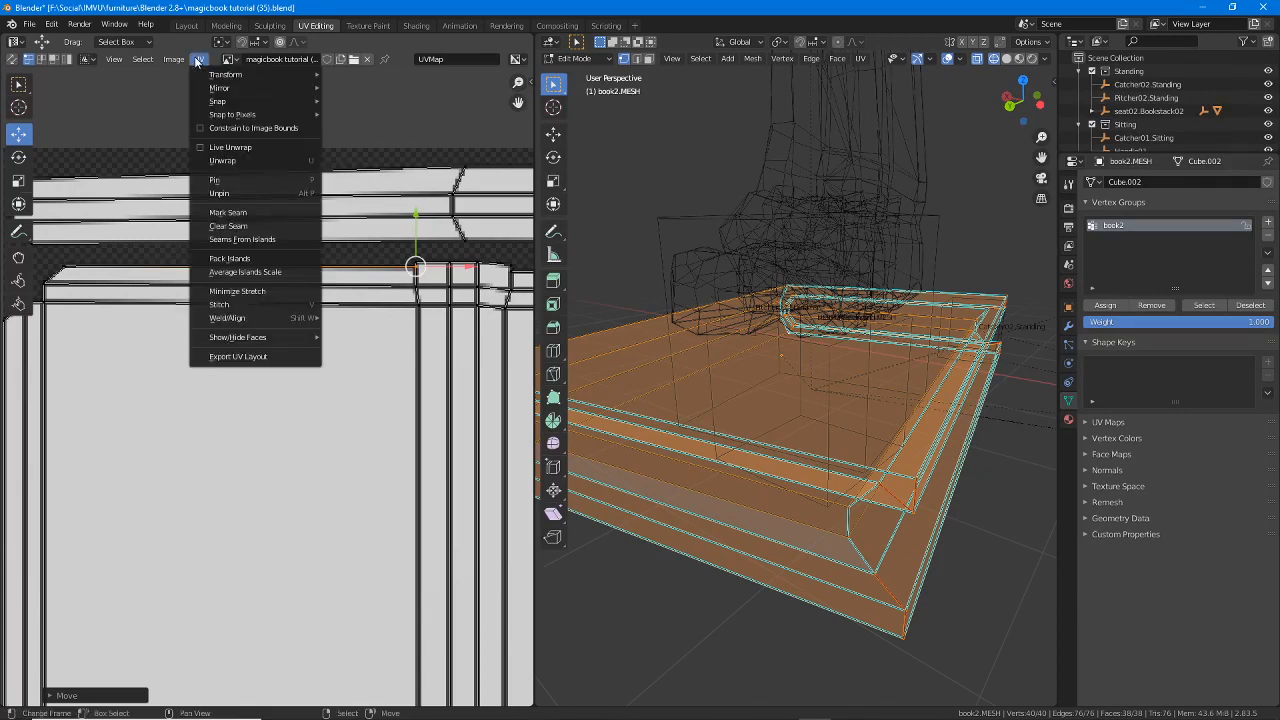
pyautogui.moveTo(228, 115)
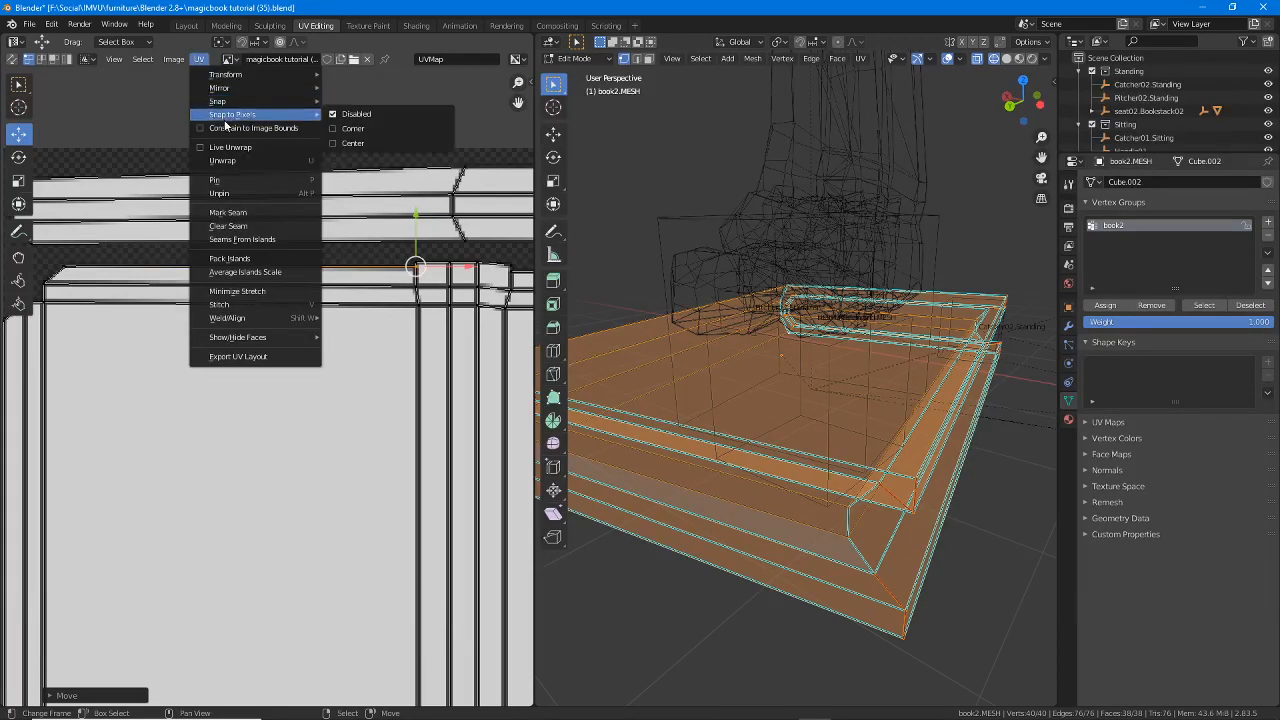
pyautogui.click(349, 130)
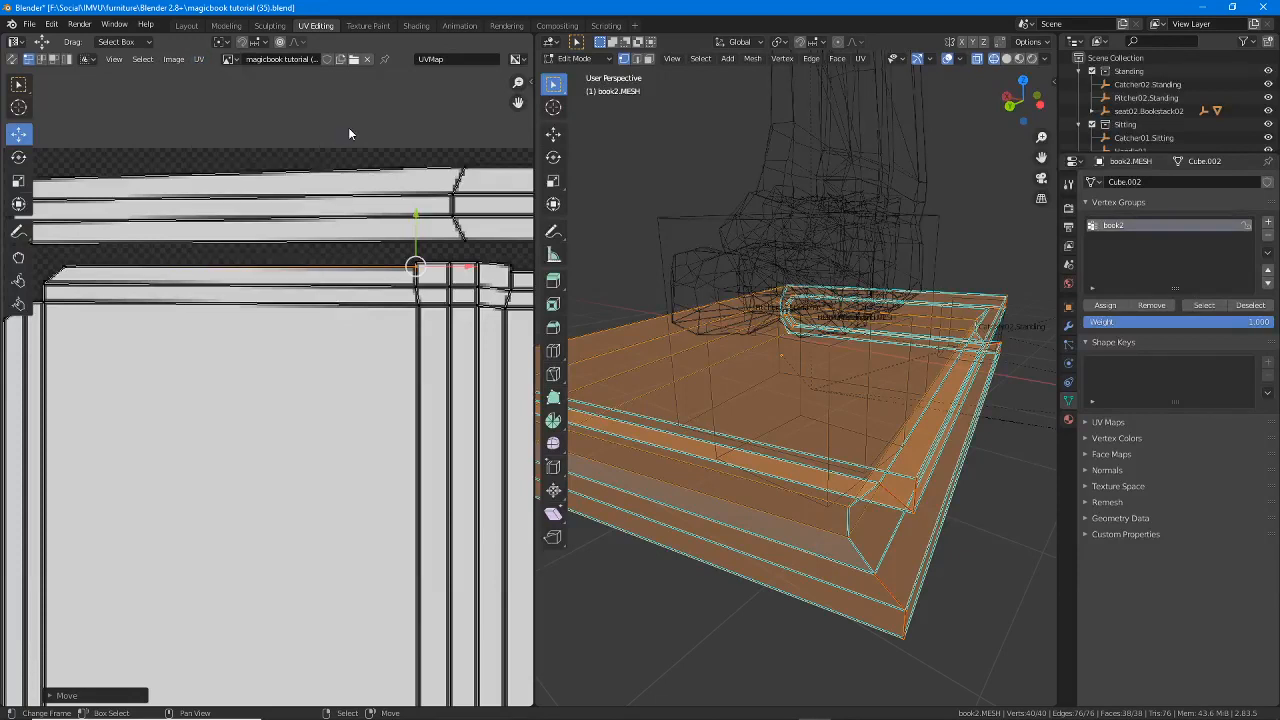
pyautogui.click(199, 60)
pyautogui.moveTo(240, 114)
# - Try moving the cover's top-edge point beside the spine freely with pixel corner snapping on
pyautogui.scroll(-5, 416, 297)
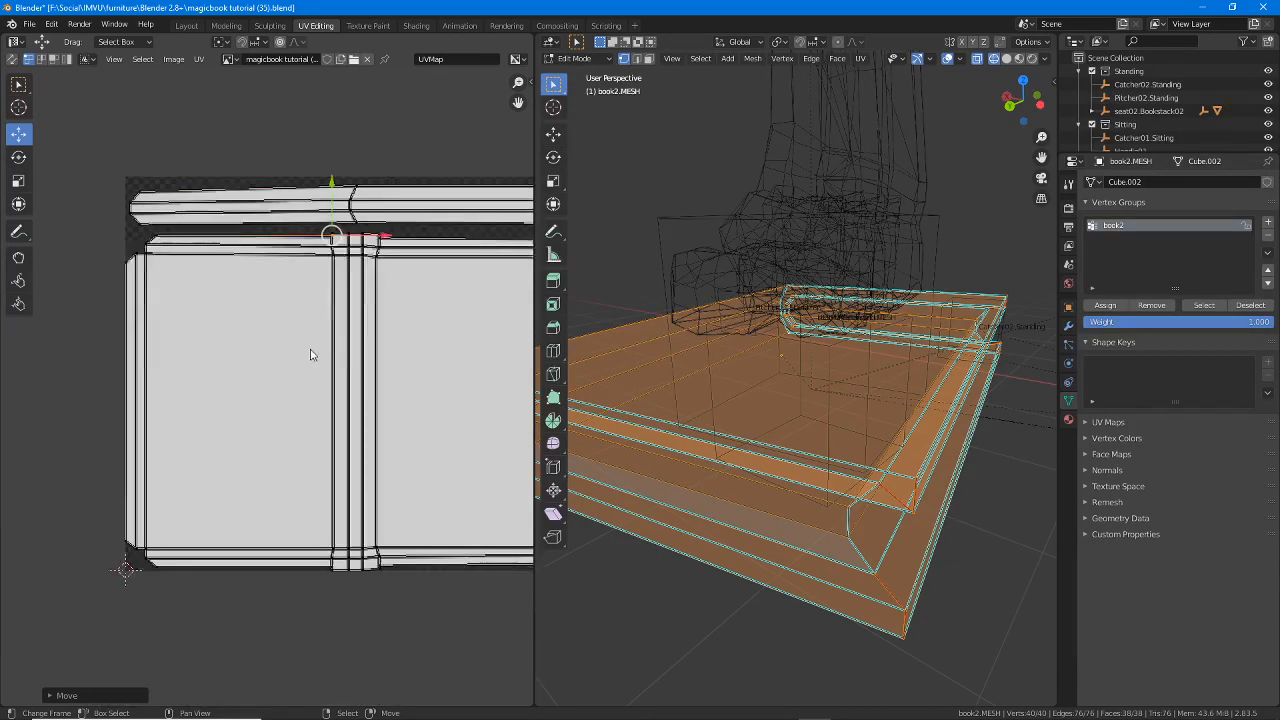
pyautogui.moveTo(383, 347); pyautogui.dragTo(379, 426, button='middle')
pyautogui.scroll(-1, 391, 453)
pyautogui.scroll(4, 379, 430)
pyautogui.moveTo(276, 274); pyautogui.dragTo(334, 391, button='middle')
pyautogui.scroll(3, 334, 369)
pyautogui.scroll(1, 350, 378)
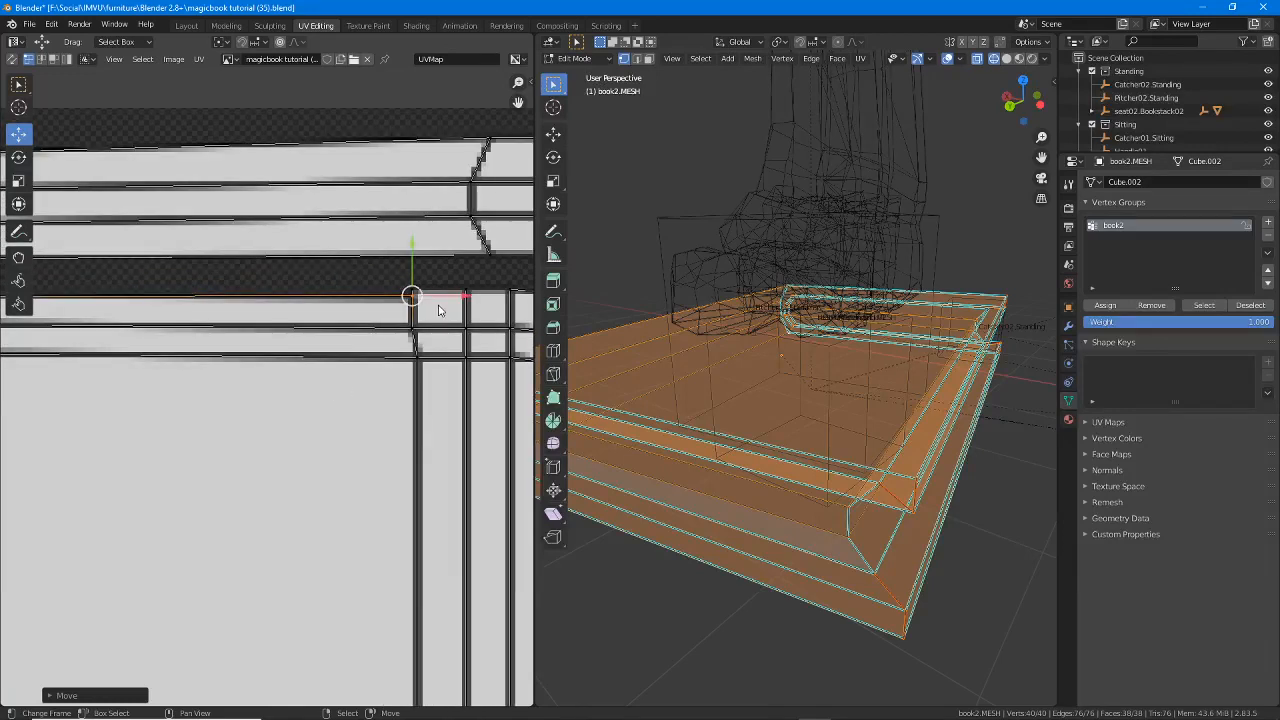
pyautogui.press('g')
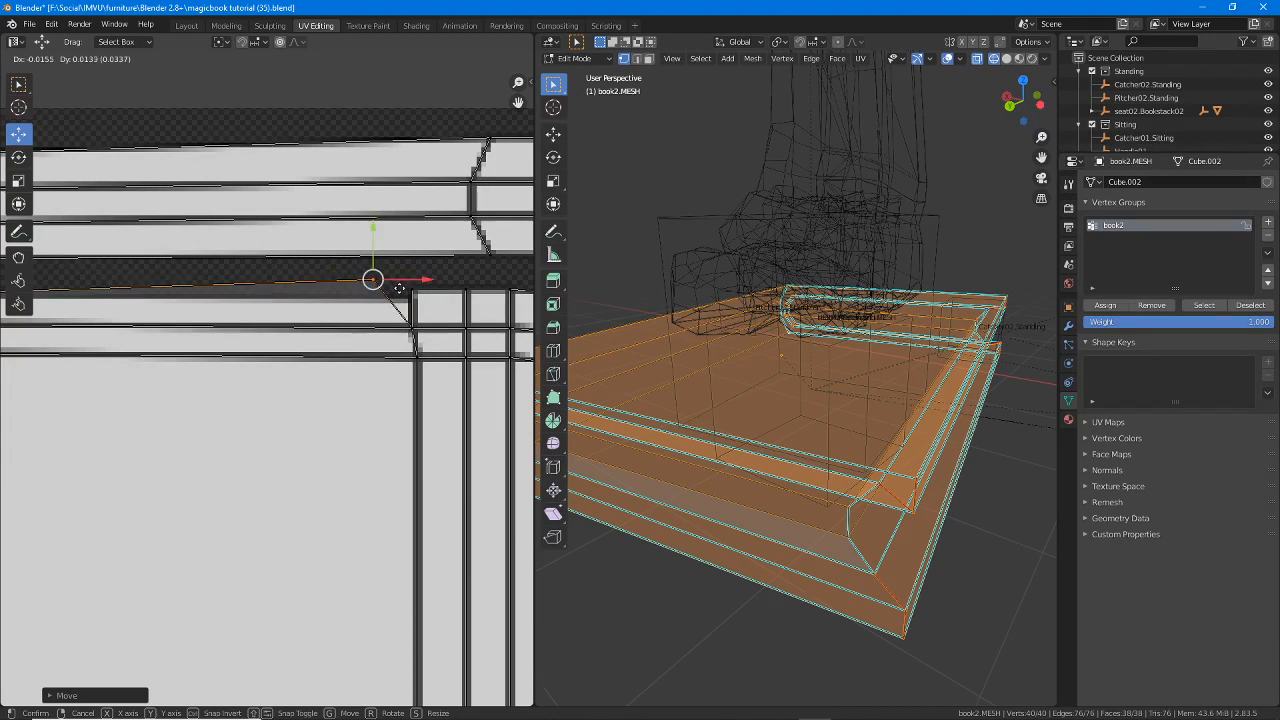
pyautogui.click(438, 300)
pyautogui.scroll(3, 438, 285)
pyautogui.moveTo(440, 272); pyautogui.dragTo(216, 356, button='middle')
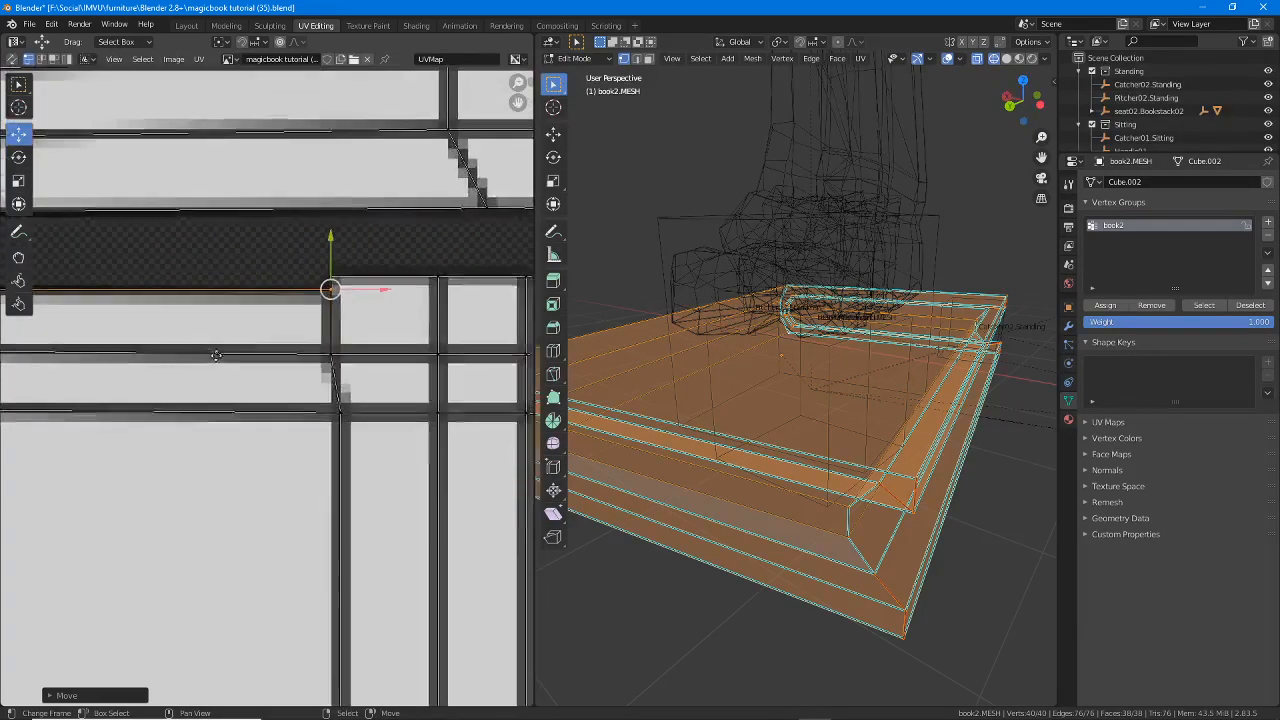
pyautogui.press('g')
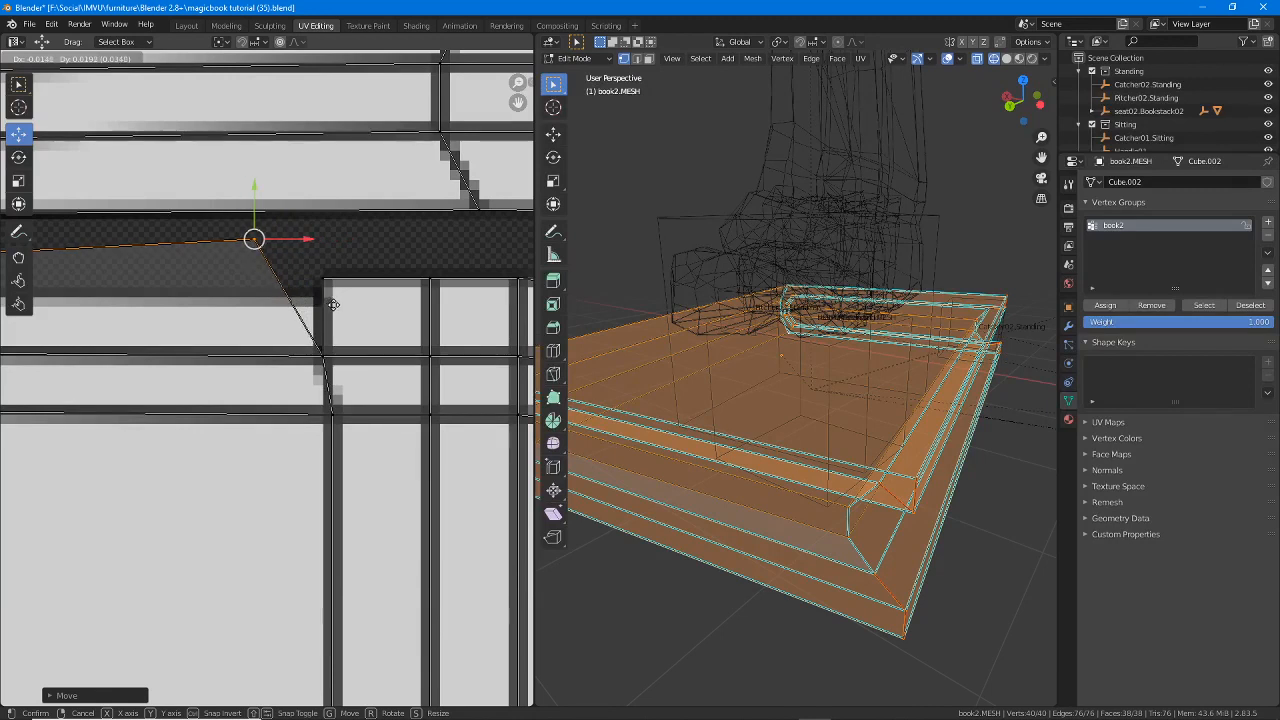
pyautogui.click(405, 350)
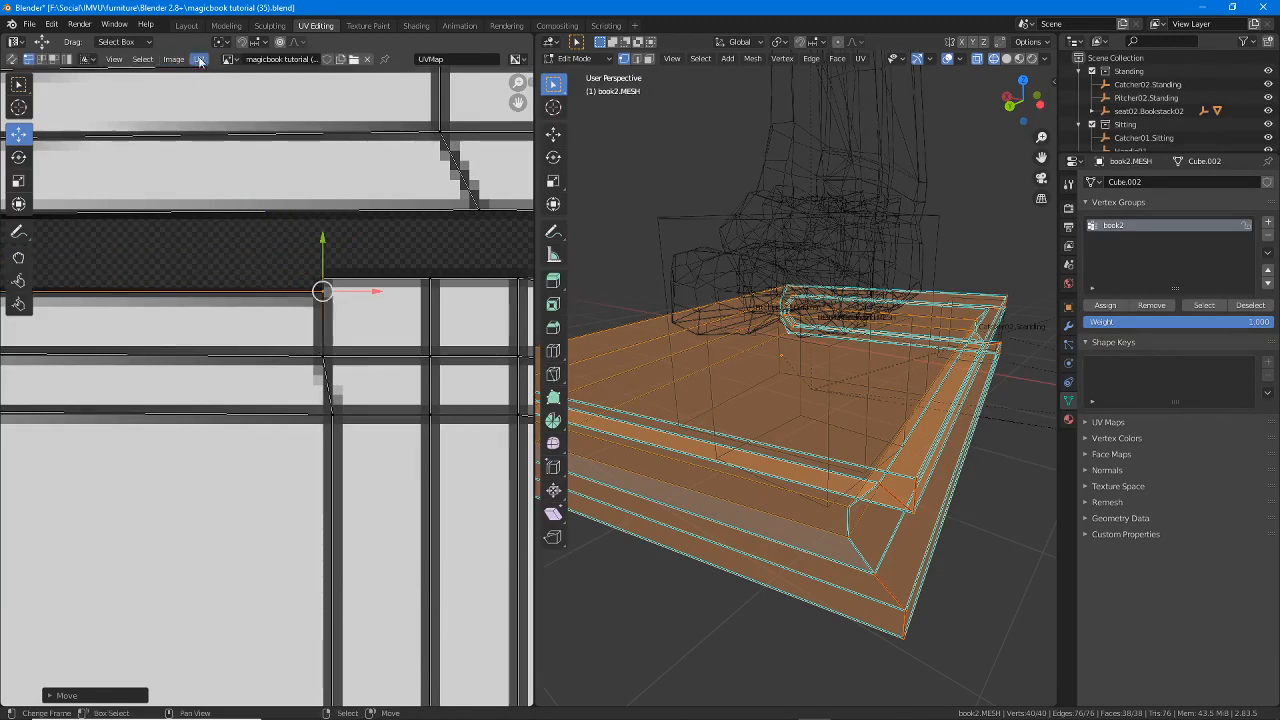
# - Set Snap to Pixels to Disabled and try moving the same top-edge point without snapping
pyautogui.click(199, 59)
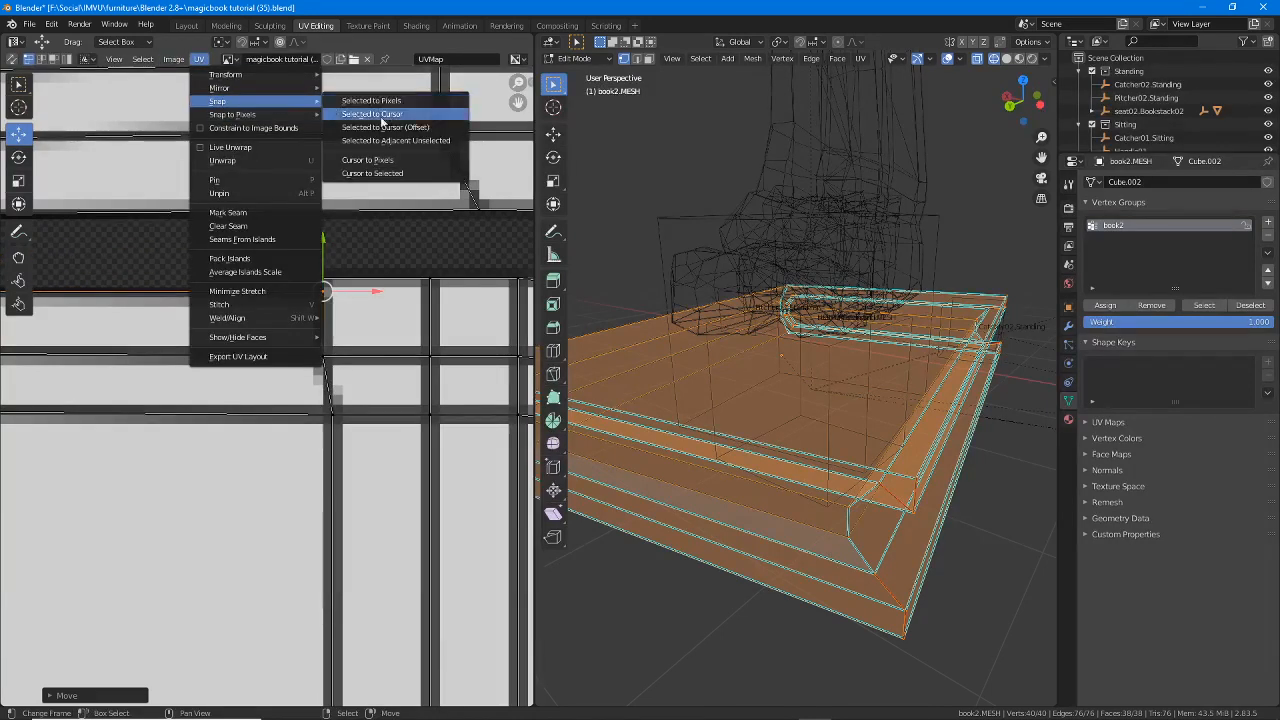
pyautogui.moveTo(250, 119)
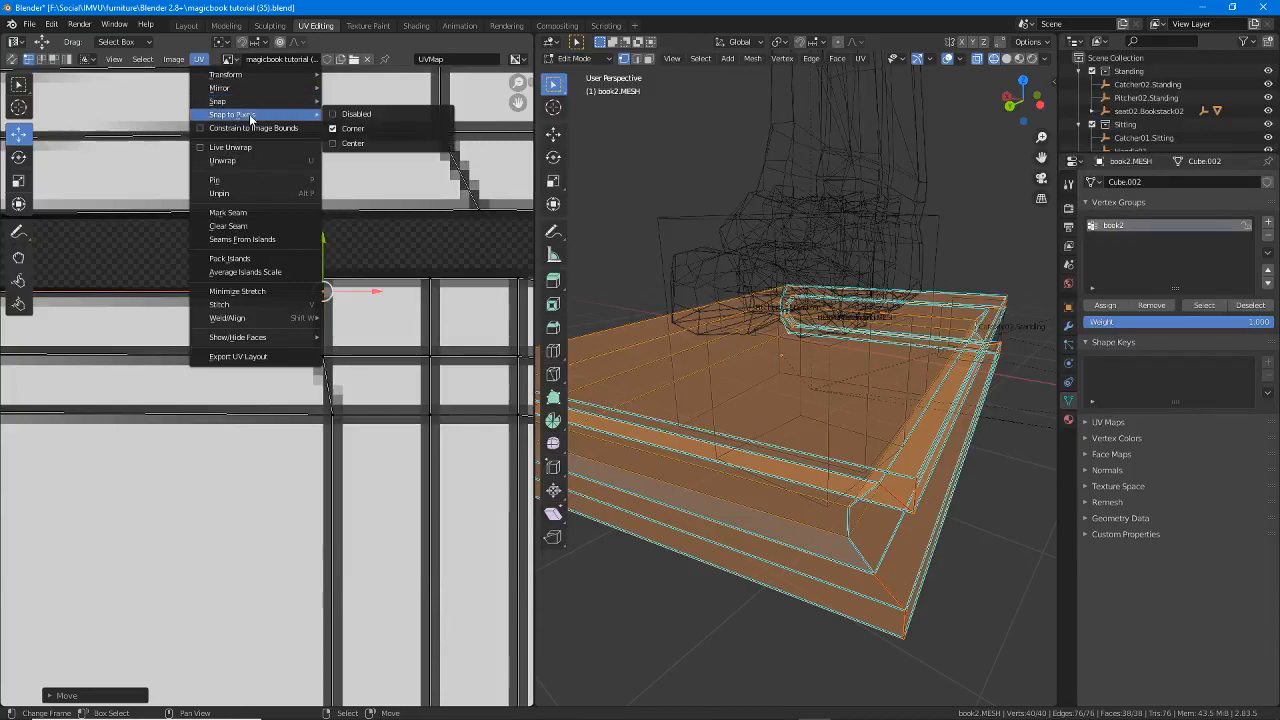
pyautogui.click(353, 122)
pyautogui.press('g')
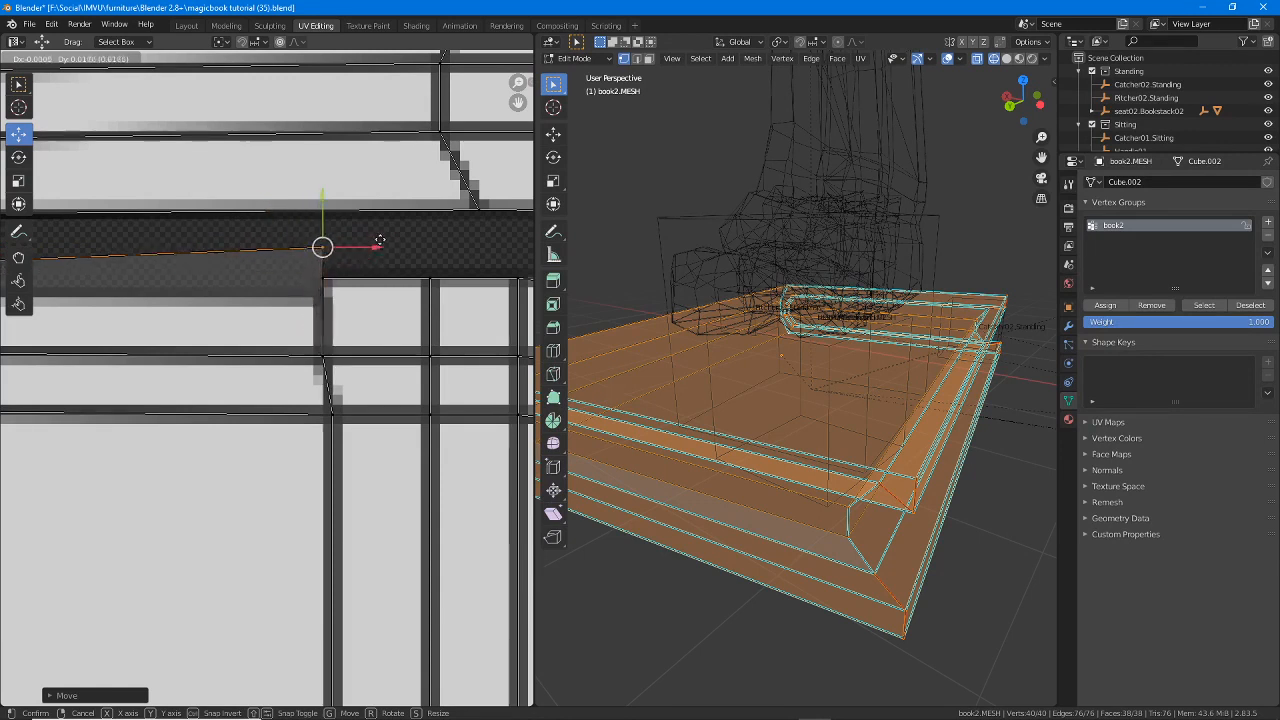
pyautogui.click(380, 290)
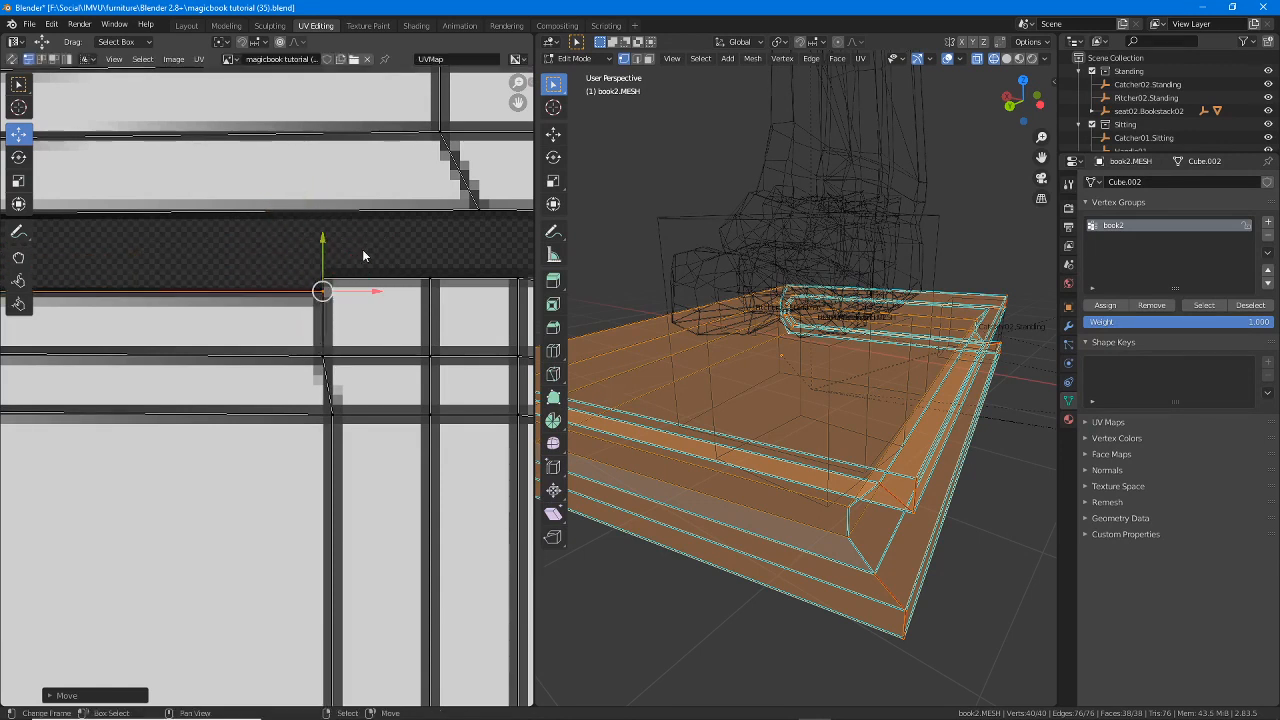
# - Set Snap to Pixels back to Corner and move the top-edge point up level with the spine's top corner
pyautogui.click(199, 59)
pyautogui.moveTo(235, 114)
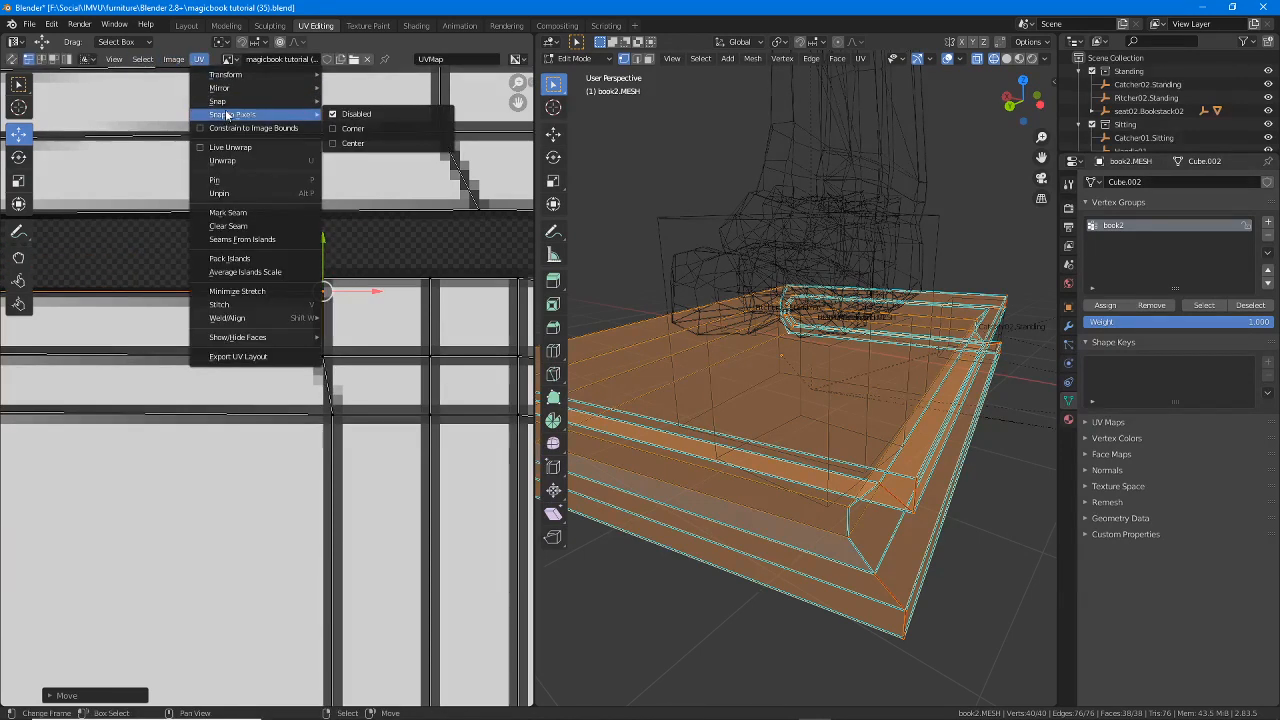
pyautogui.click(350, 125)
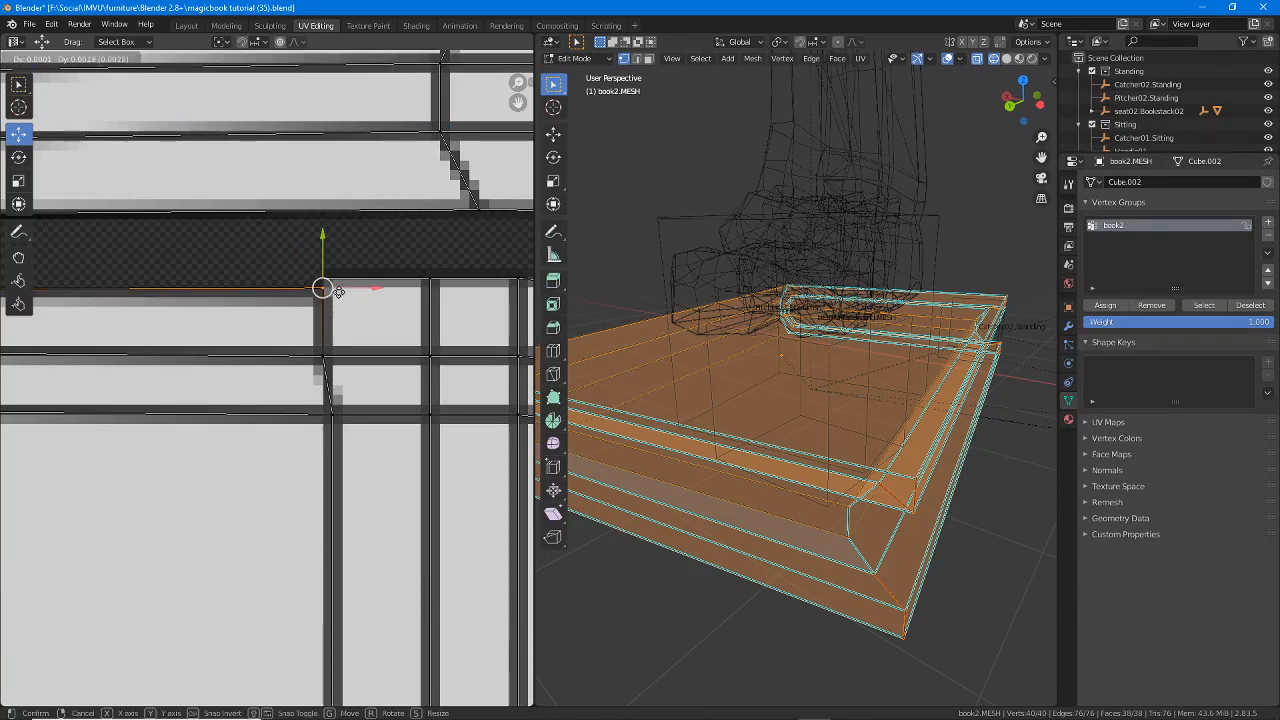
pyautogui.moveTo(171, 337); pyautogui.dragTo(259, 325, button='middle')
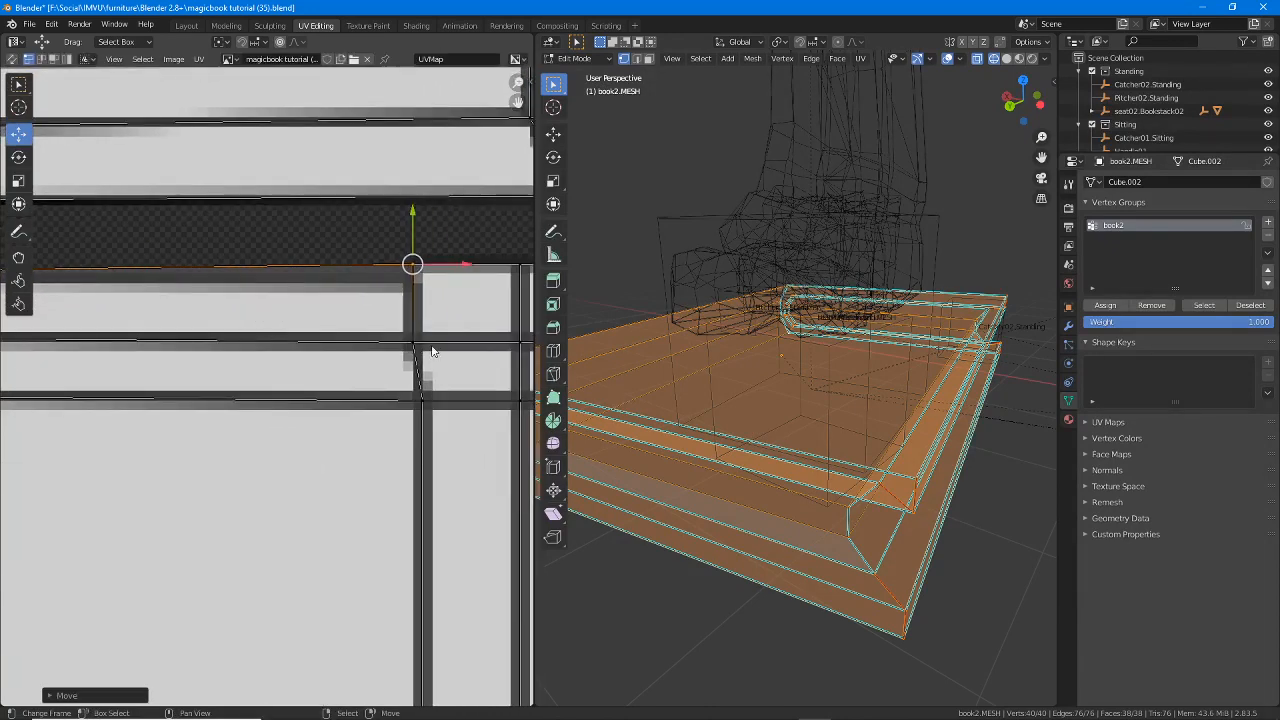
pyautogui.moveTo(432, 350); pyautogui.dragTo(443, 352, button='right')
pyautogui.moveTo(431, 268); pyautogui.dragTo(446, 272, button='right')
pyautogui.moveTo(222, 359); pyautogui.dragTo(314, 360, button='middle')
pyautogui.scroll(-2, 313, 368)
pyautogui.moveTo(157, 391); pyautogui.dragTo(304, 380, button='middle')
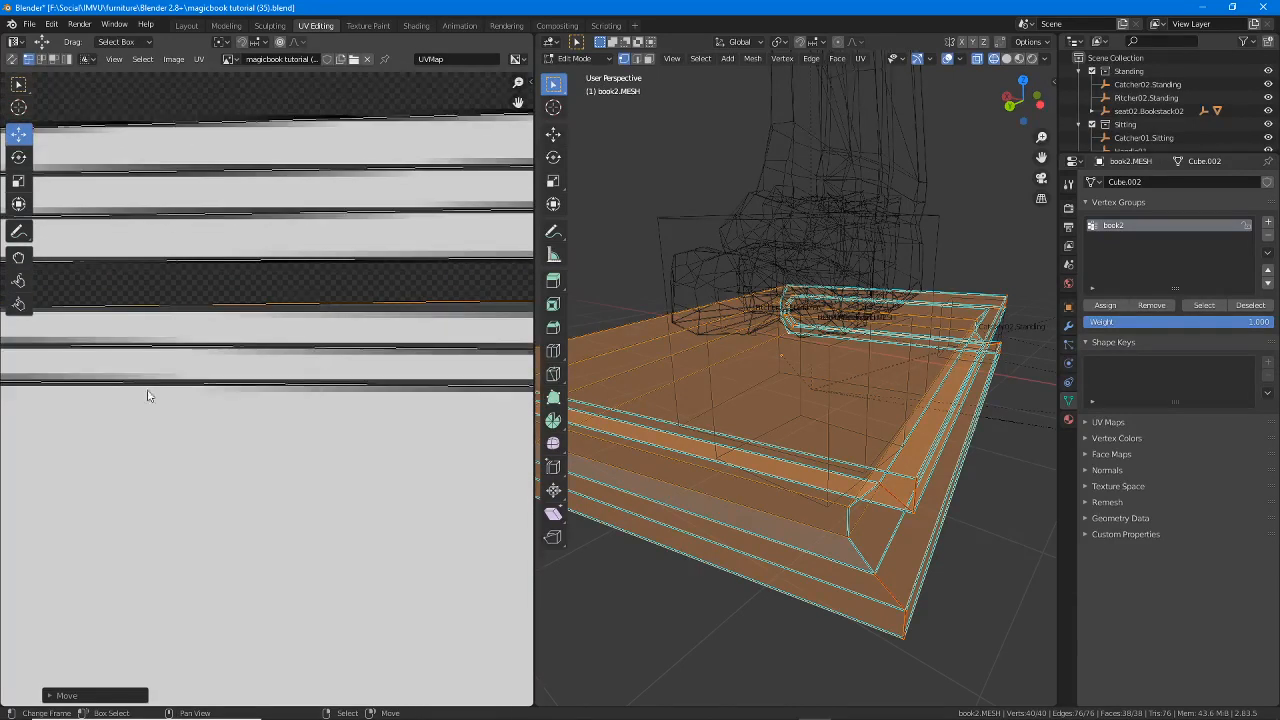
pyautogui.scroll(-2, 150, 395)
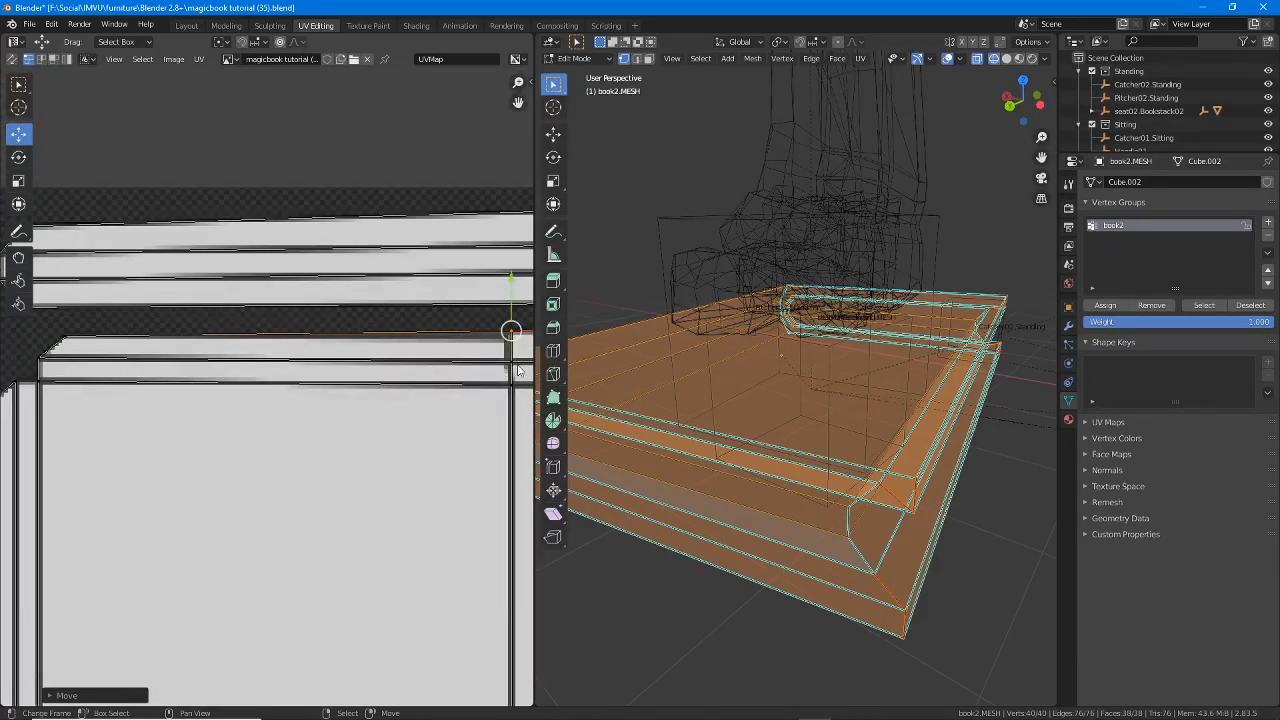
# - Align the left cover's inner top point beside the spine and raise its outer top-edge point level with the spine's top
pyautogui.moveTo(514, 364); pyautogui.dragTo(511, 381, button='right')
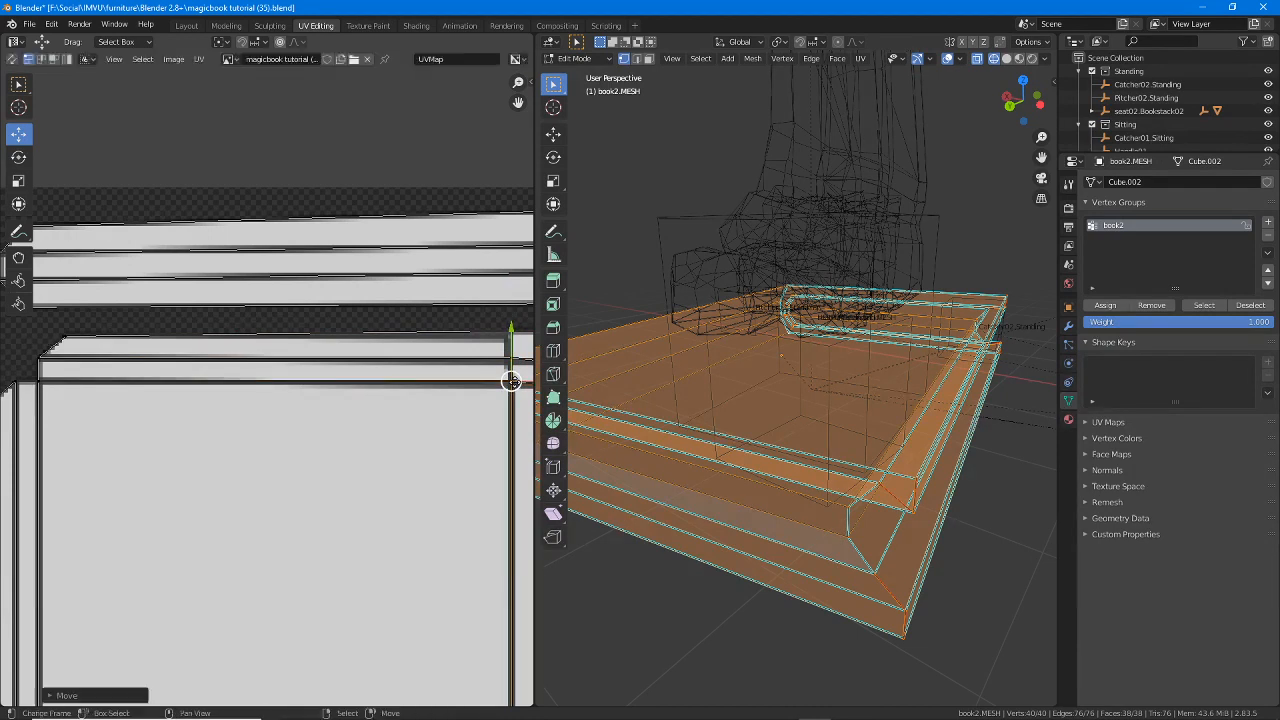
pyautogui.rightClick(64, 334)
pyautogui.press('g')
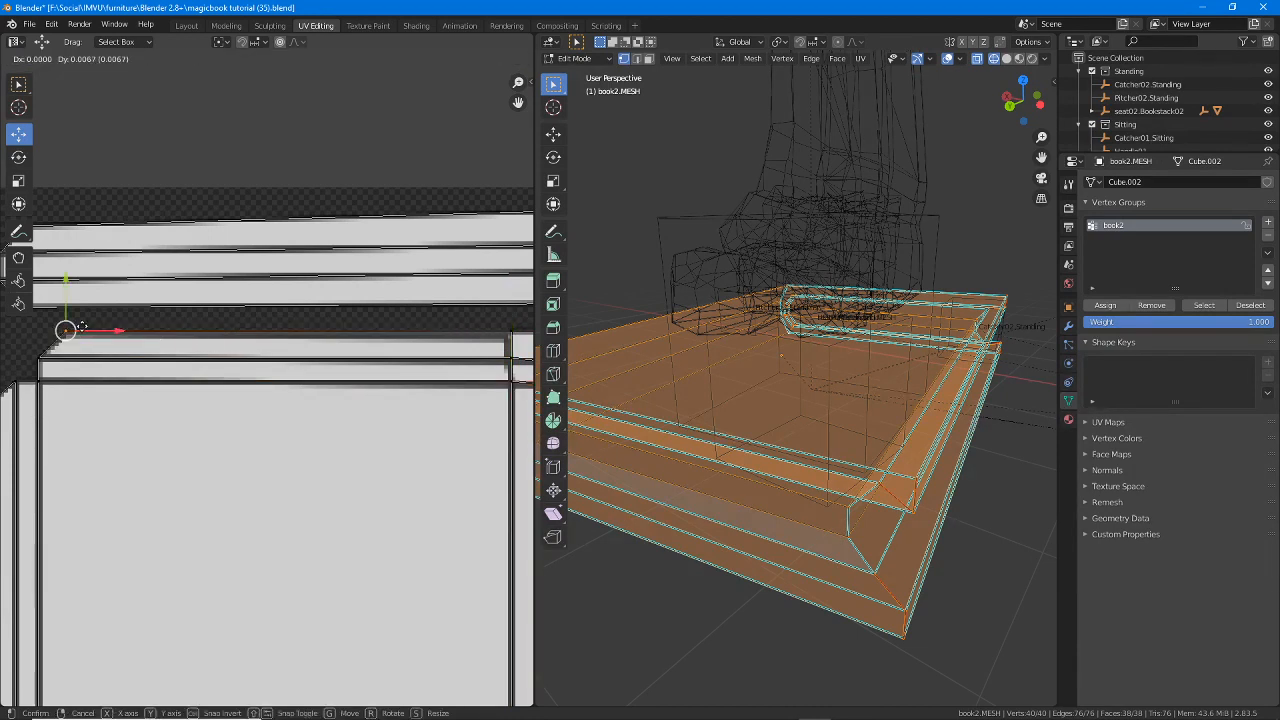
pyautogui.click(82, 326)
# - Raise the spine's top right corner and the adjoining right cover point level with the spine's top edge
pyautogui.moveTo(389, 376); pyautogui.dragTo(140, 374, button='middle')
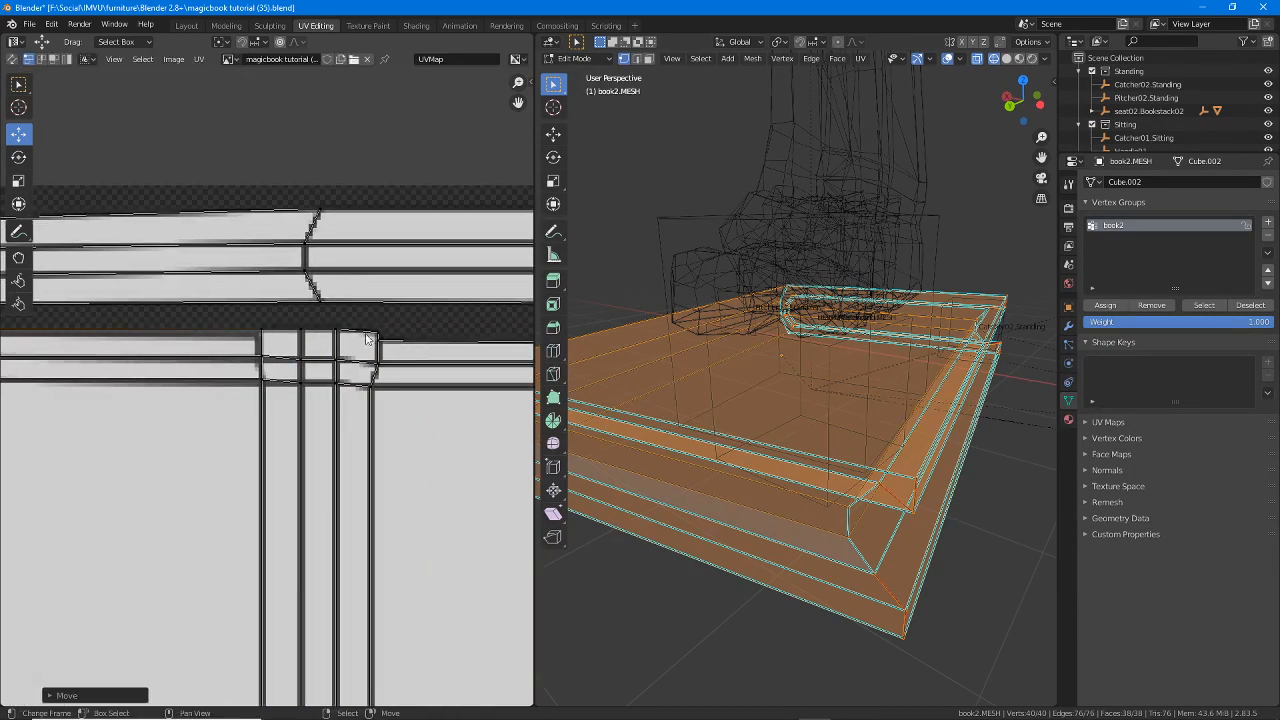
pyautogui.rightClick(340, 333)
pyautogui.rightClick(386, 342)
pyautogui.rightClick(390, 333)
pyautogui.press('g')
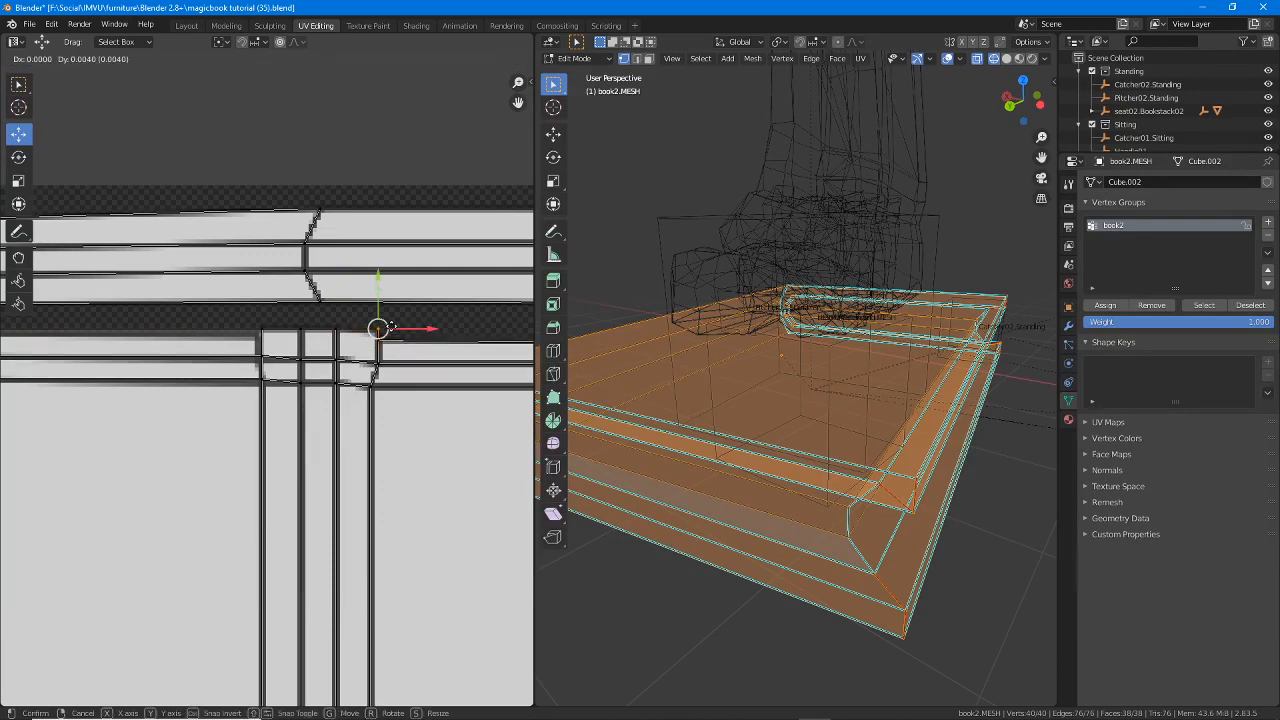
pyautogui.click(388, 330)
pyautogui.rightClick(386, 343)
pyautogui.press('g')
pyautogui.click(387, 331)
pyautogui.scroll(1, 372, 358)
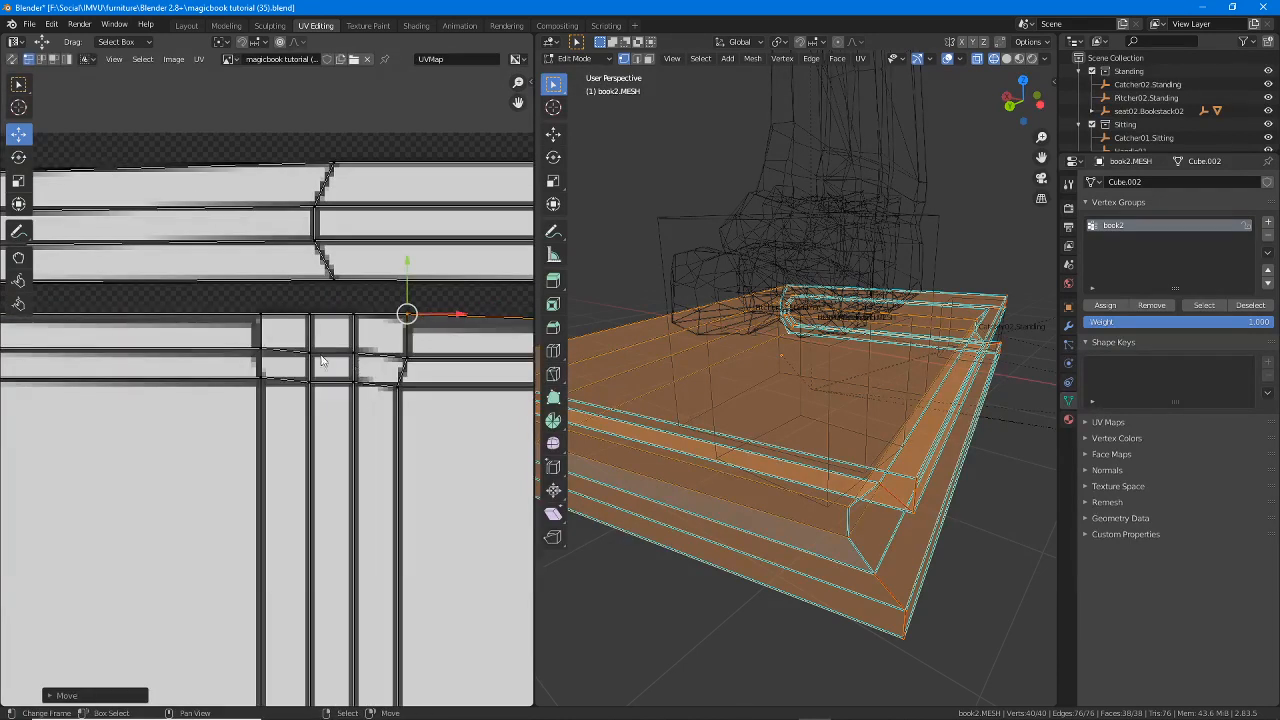
# - Straighten the two inner border lines across the top of the spine by moving their points at its right edge
pyautogui.rightClick(320, 353)
pyautogui.press('g')
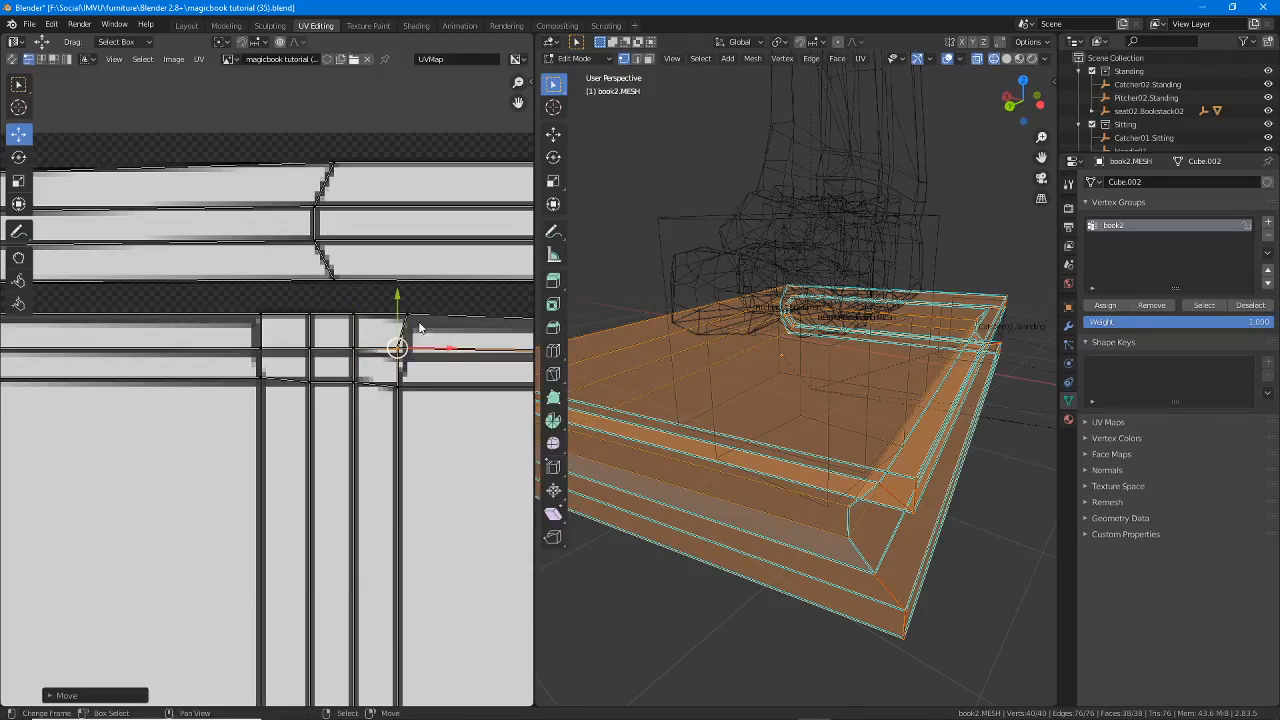
pyautogui.moveTo(329, 387); pyautogui.dragTo(319, 383, button='right')
pyautogui.moveTo(433, 387); pyautogui.dragTo(380, 375, button='middle')
pyautogui.rightClick(330, 382)
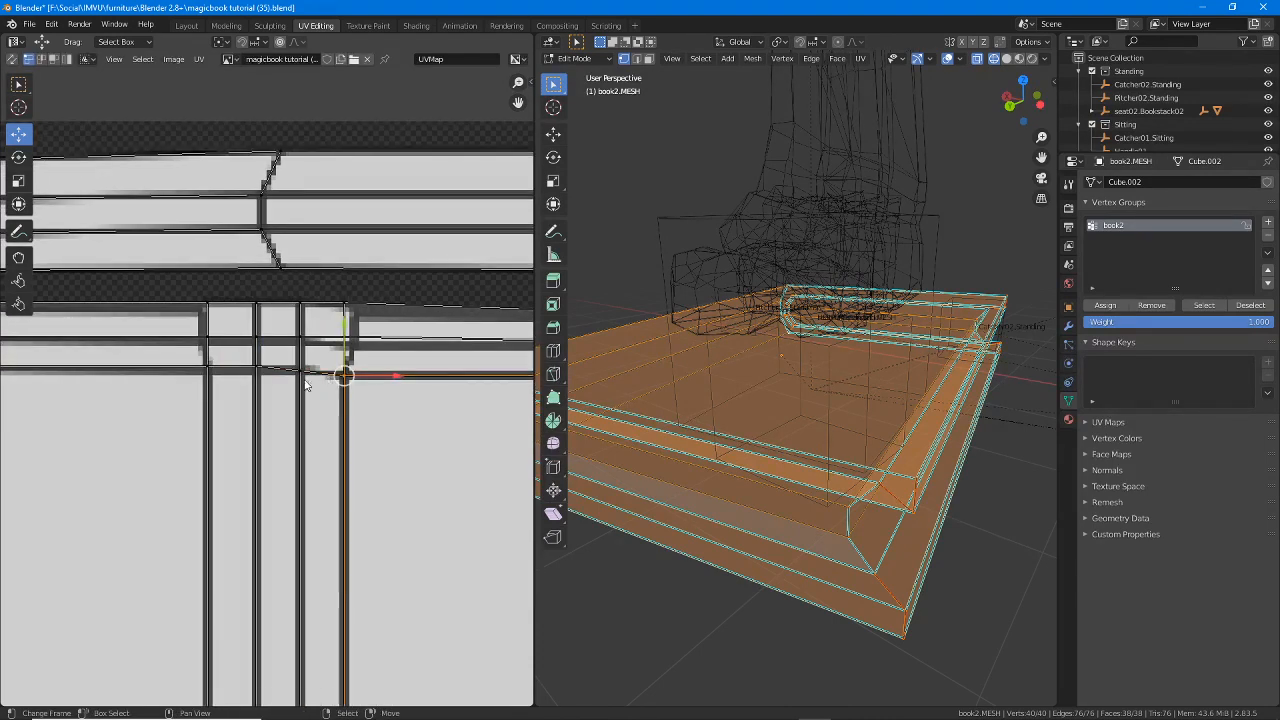
pyautogui.moveTo(304, 379); pyautogui.dragTo(304, 368, button='right')
pyautogui.moveTo(351, 382); pyautogui.dragTo(351, 374, button='right')
# - Level the right cover's top border points and adjust the upper point of its outer side edge
pyautogui.moveTo(428, 381); pyautogui.dragTo(217, 369, button='middle')
pyautogui.scroll(-2, 264, 369)
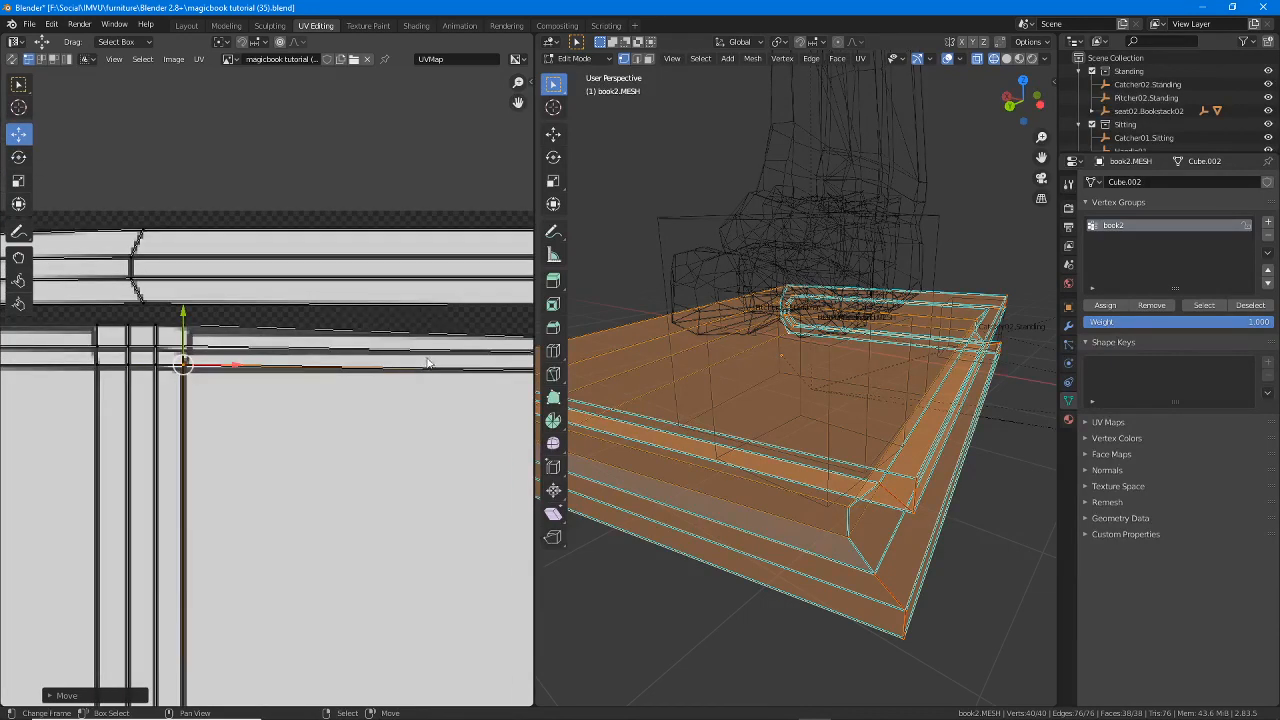
pyautogui.moveTo(507, 361); pyautogui.dragTo(364, 354, button='middle')
pyautogui.moveTo(412, 336); pyautogui.dragTo(431, 360, button='right')
pyautogui.moveTo(446, 381); pyautogui.dragTo(449, 377, button='right')
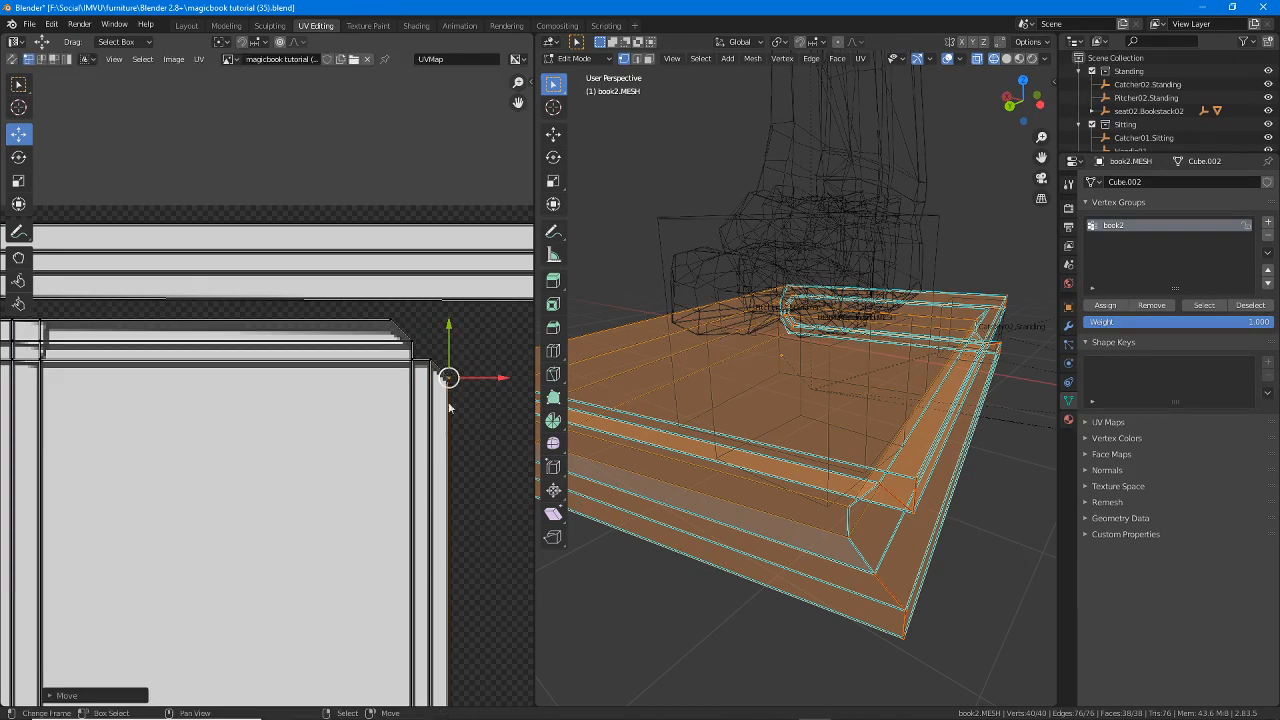
# - Align the points at the spine's lower right corner with its right side line and level its bottom edge
pyautogui.moveTo(371, 489); pyautogui.dragTo(374, 236, button='middle')
pyautogui.moveTo(426, 503); pyautogui.dragTo(429, 300, button='middle')
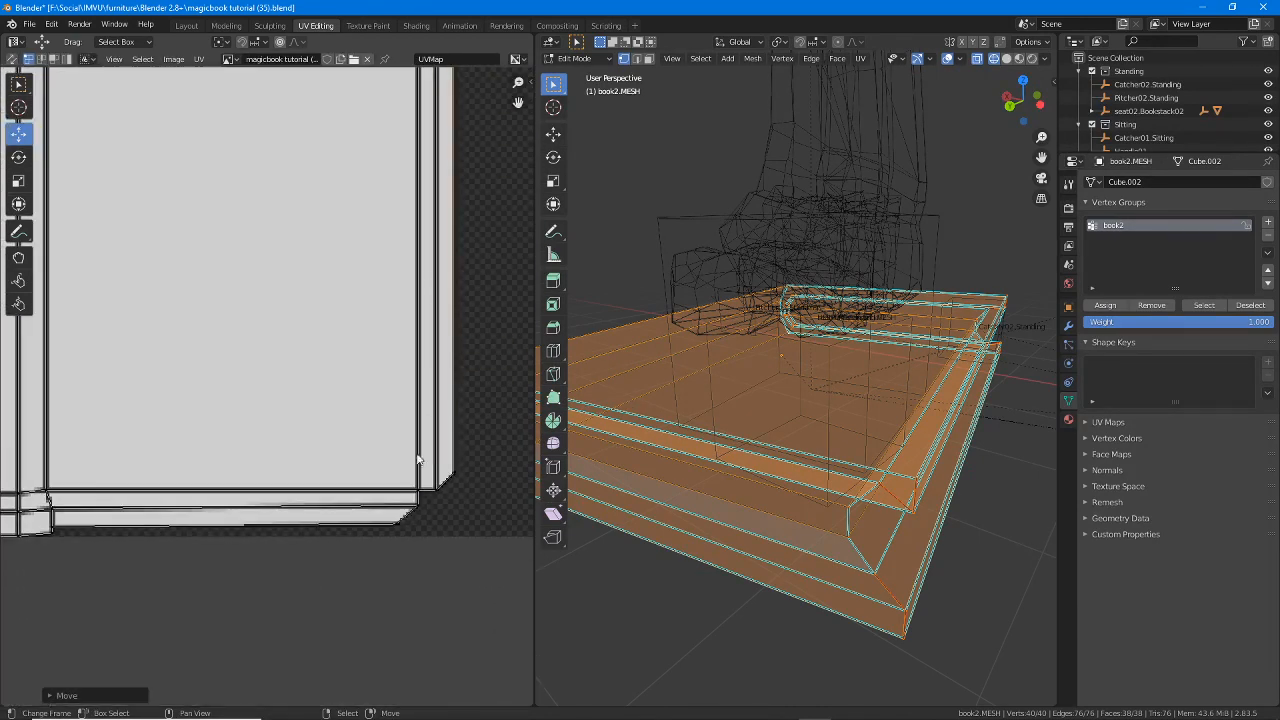
pyautogui.moveTo(94, 473); pyautogui.dragTo(241, 453, button='middle')
pyautogui.scroll(1, 237, 468)
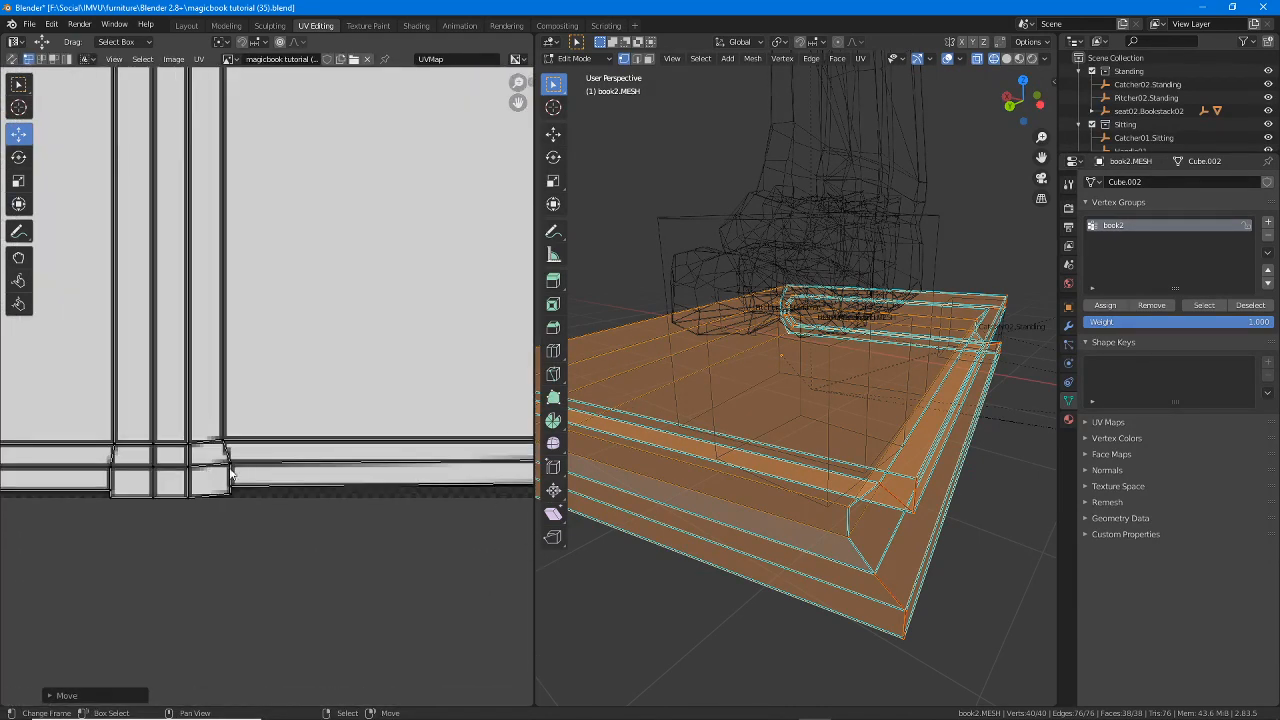
pyautogui.moveTo(231, 465); pyautogui.dragTo(225, 467, button='right')
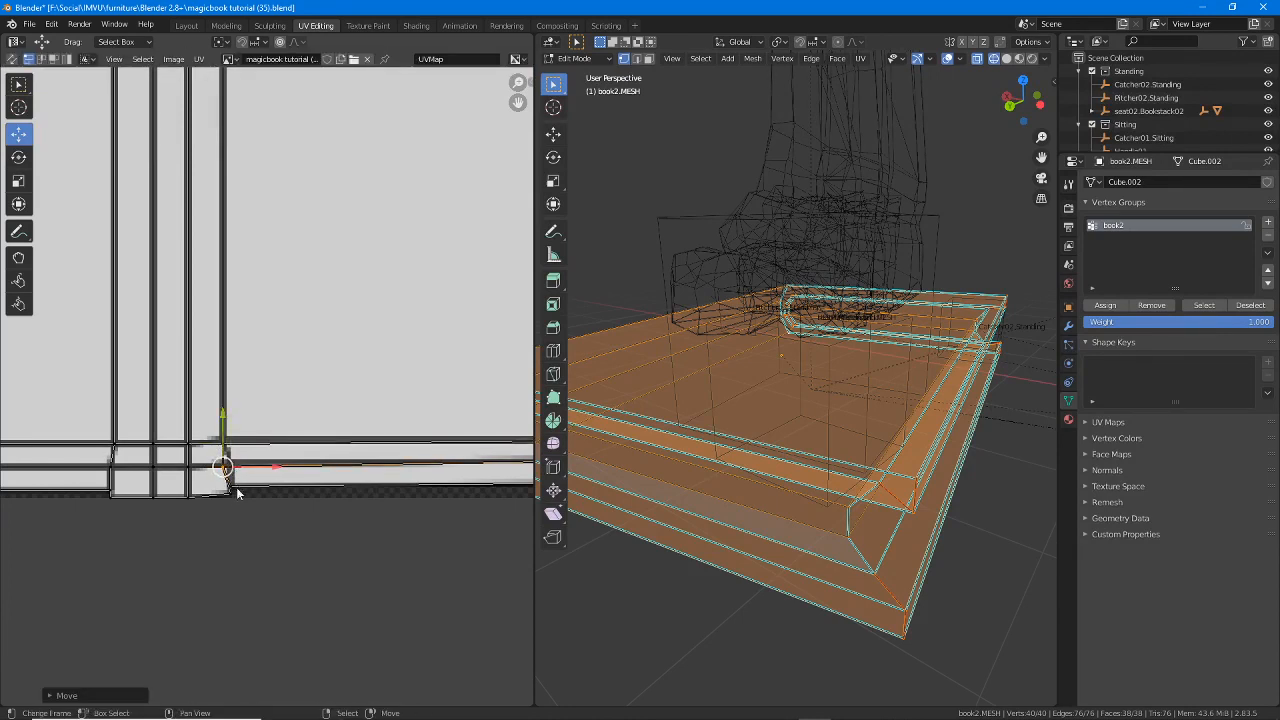
pyautogui.rightClick(236, 496)
pyautogui.moveTo(236, 509); pyautogui.dragTo(321, 416, button='middle')
pyautogui.scroll(2, 322, 416)
pyautogui.scroll(2, 325, 414)
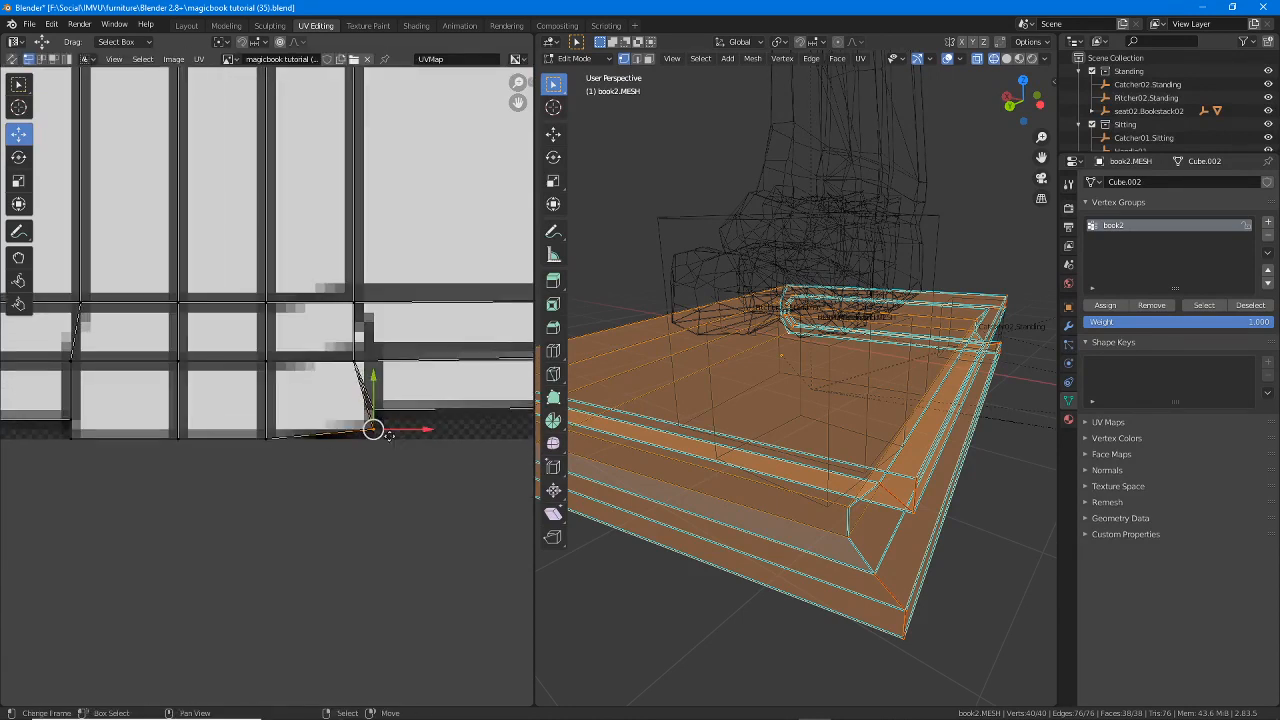
pyautogui.moveTo(389, 436); pyautogui.dragTo(354, 429, button='right')
pyautogui.moveTo(275, 445); pyautogui.dragTo(275, 435, button='right')
# - Straighten the spine's lower left corner by aligning its border points and the adjoining left cover point with its left side line
pyautogui.moveTo(168, 458); pyautogui.dragTo(113, 438, button='right')
pyautogui.moveTo(113, 443); pyautogui.dragTo(323, 411, button='middle')
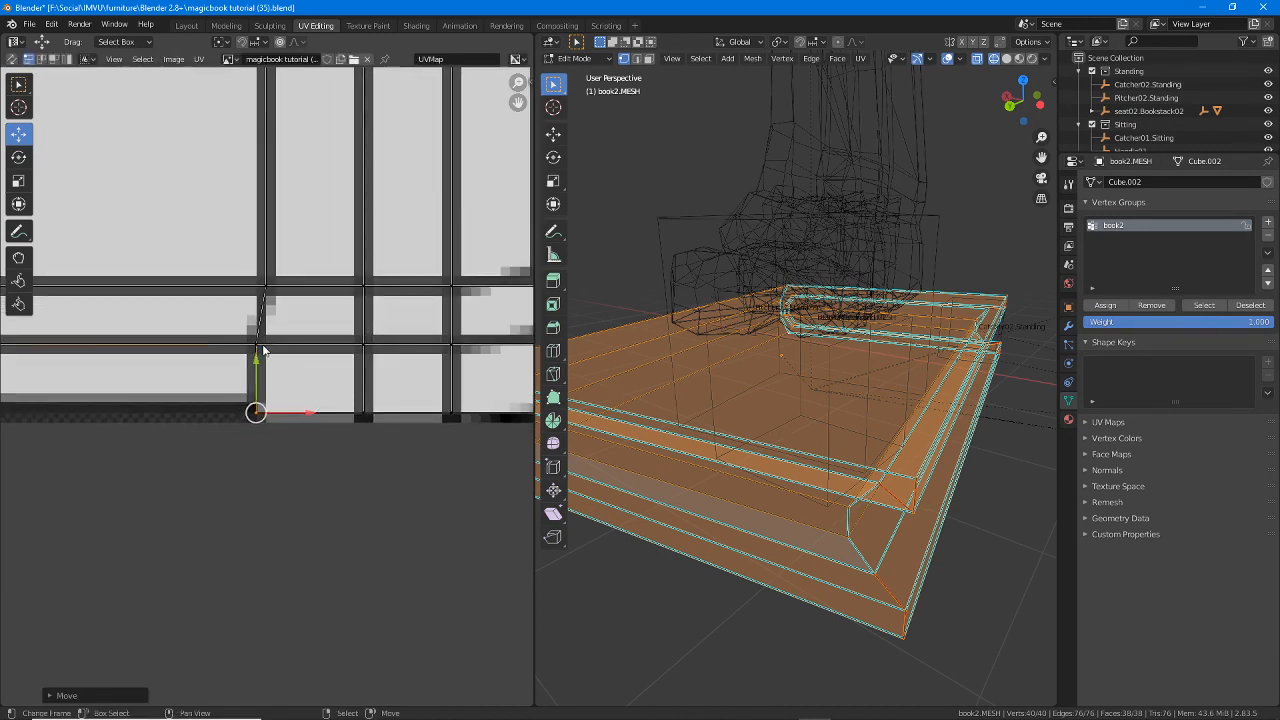
pyautogui.moveTo(262, 350); pyautogui.dragTo(286, 352, button='right')
pyautogui.rightClick(261, 404)
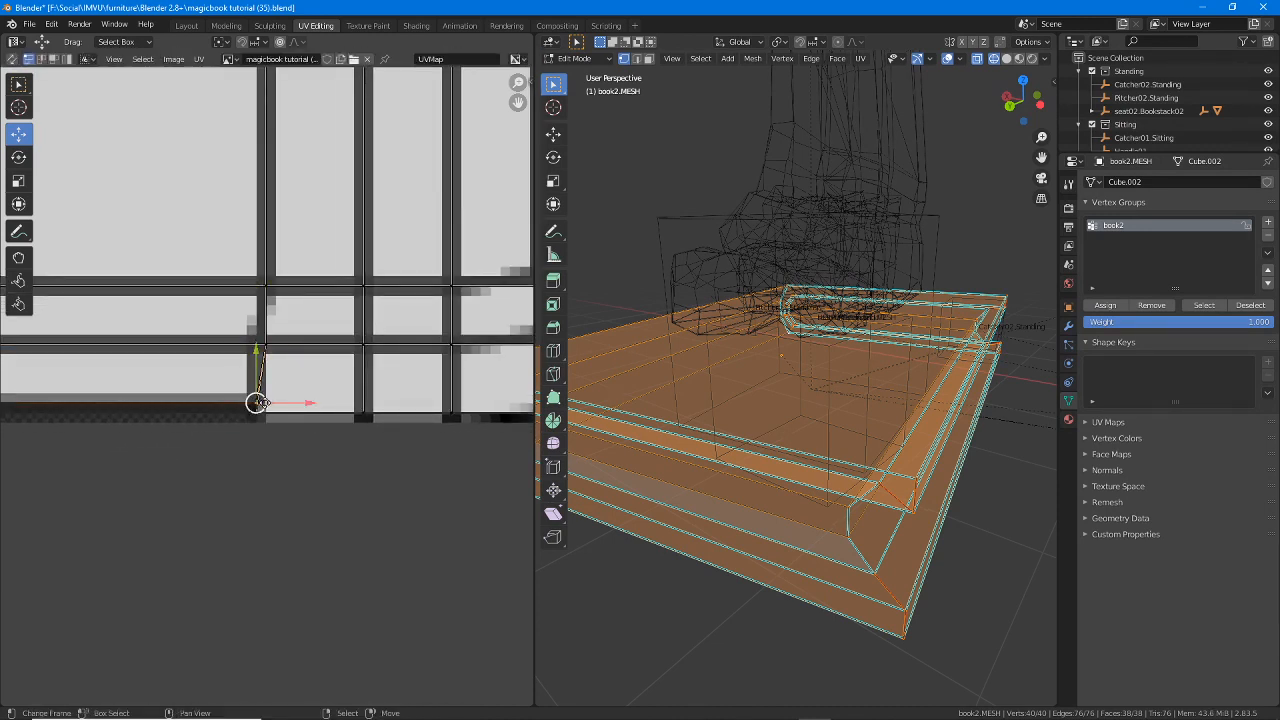
pyautogui.moveTo(270, 403); pyautogui.dragTo(250, 422)
pyautogui.rightClick(258, 417)
pyautogui.rightClick(262, 405)
# - Move the outer end point of the left cover's bottom edge level with the spine's bottom edge
pyautogui.moveTo(230, 422); pyautogui.dragTo(490, 426, button='middle')
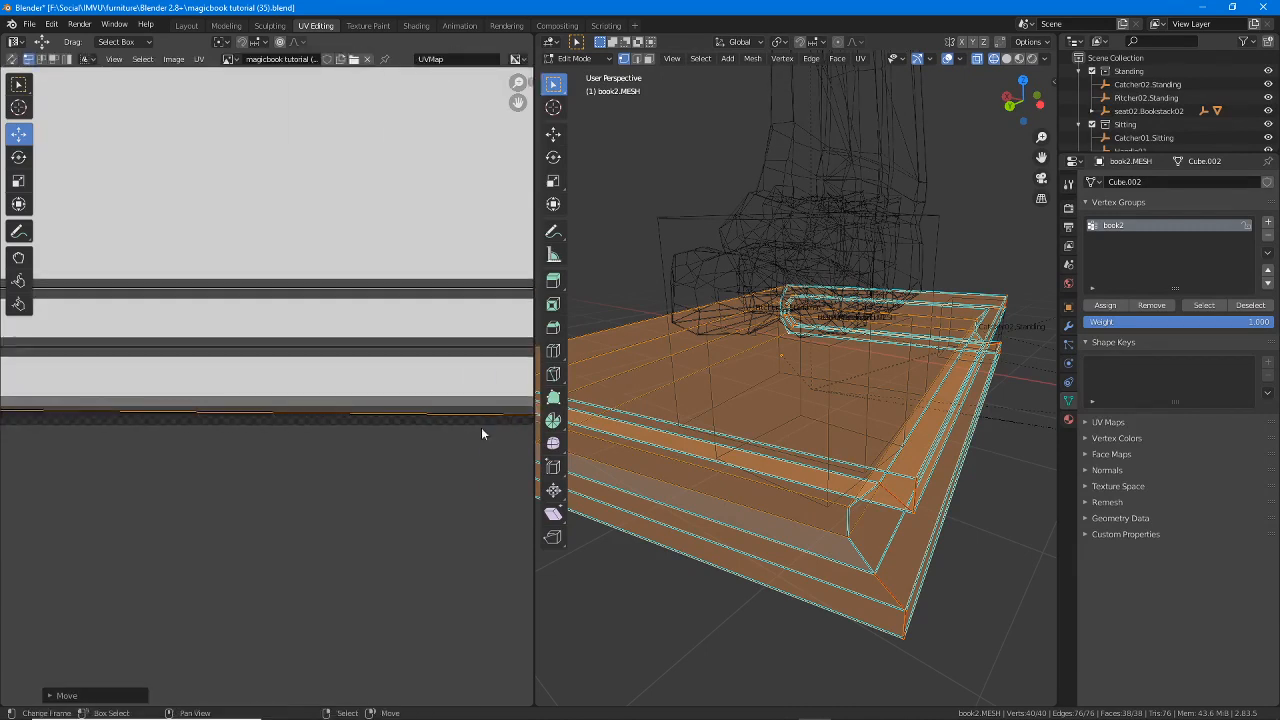
pyautogui.scroll(-1, 470, 431)
pyautogui.moveTo(240, 422); pyautogui.dragTo(383, 426, button='middle')
pyautogui.rightClick(199, 407)
pyautogui.moveTo(200, 406); pyautogui.dragTo(202, 413)
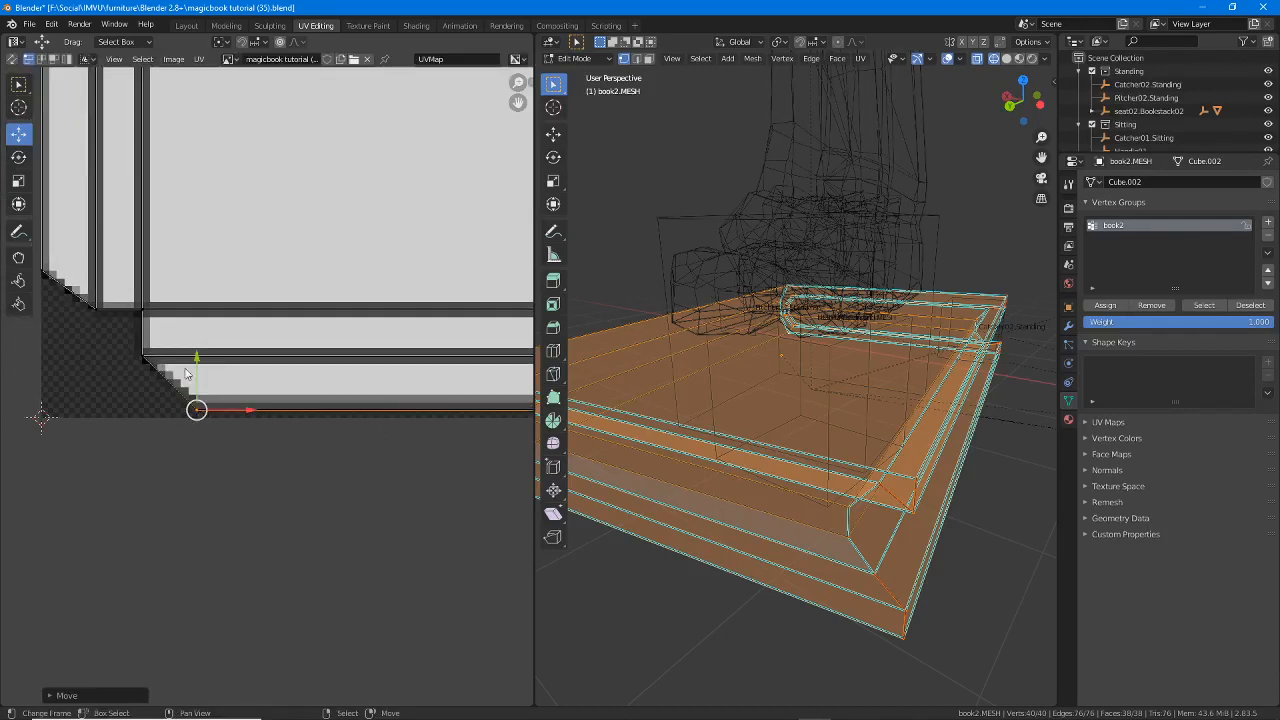
# - Examine the straightened cover edges from the lower left corner up to the borders beside the spine's top
pyautogui.moveTo(183, 354); pyautogui.dragTo(272, 506, button='middle')
pyautogui.scroll(-2, 270, 350)
pyautogui.moveTo(252, 168); pyautogui.dragTo(266, 418, button='middle')
pyautogui.scroll(-2, 265, 400)
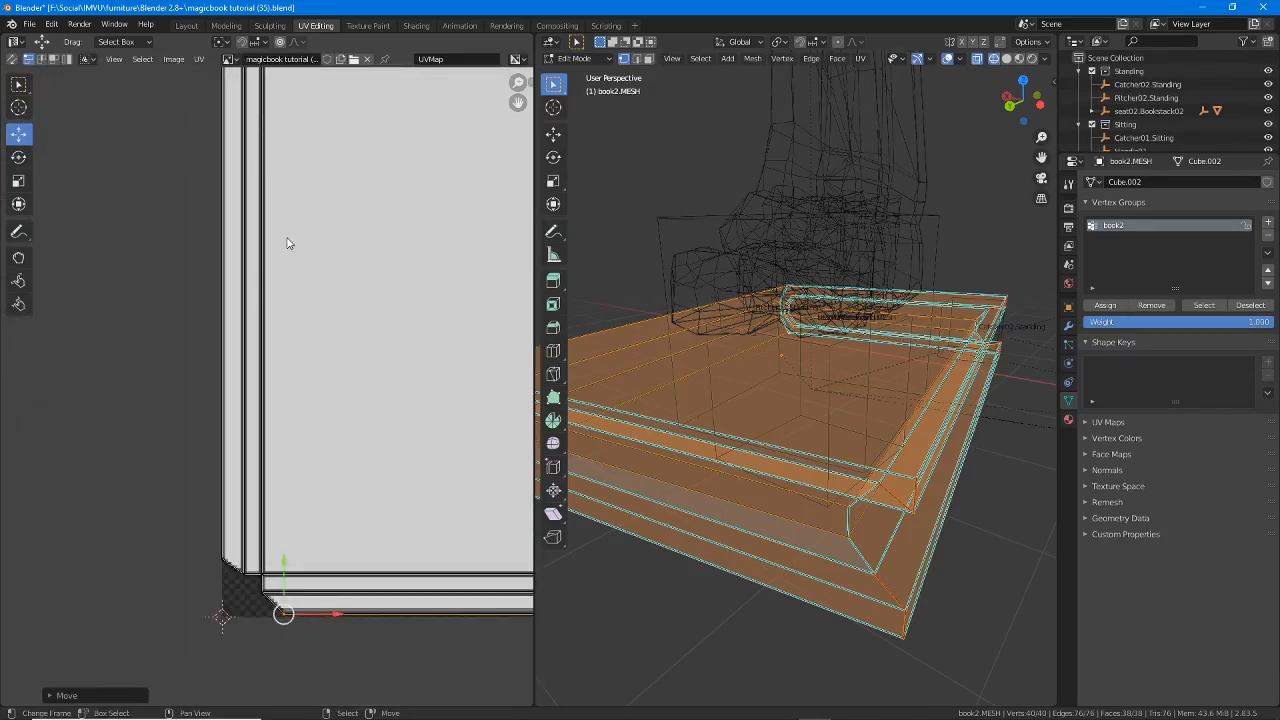
pyautogui.moveTo(286, 240); pyautogui.dragTo(281, 426, button='middle')
pyautogui.moveTo(289, 231); pyautogui.dragTo(175, 277, button='middle')
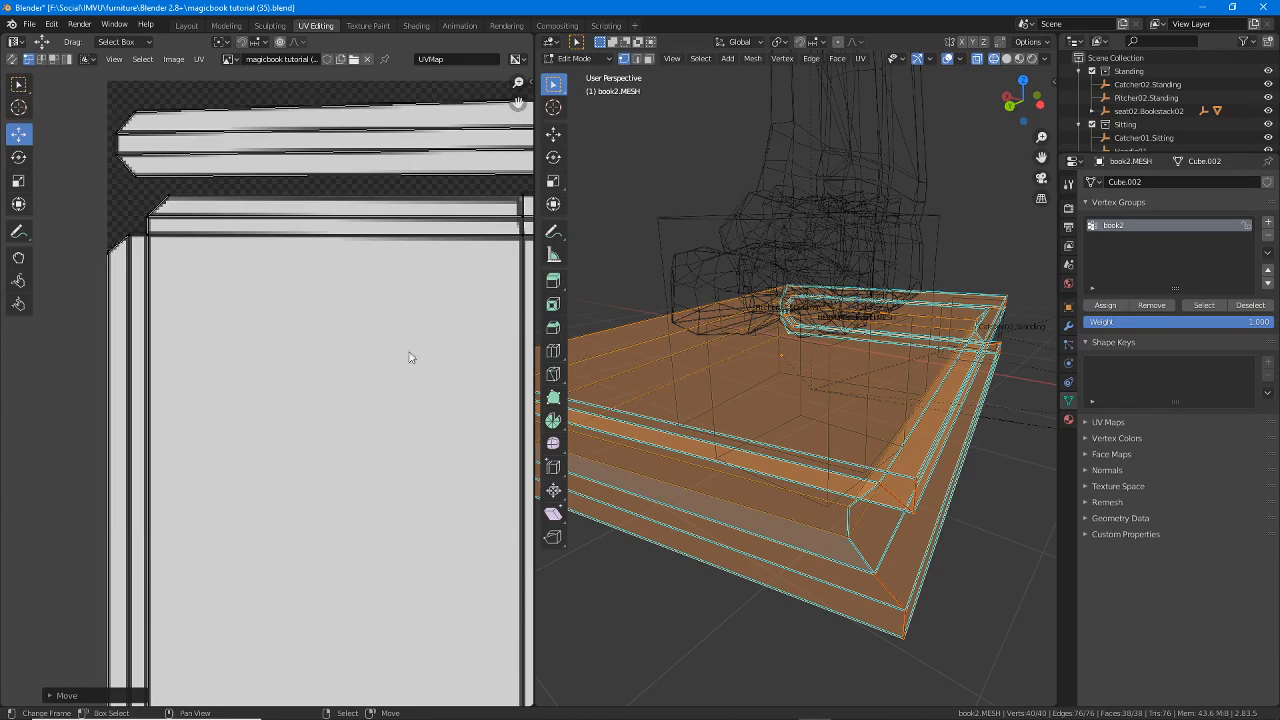
pyautogui.moveTo(408, 353); pyautogui.dragTo(306, 332, button='middle')
pyautogui.scroll(2, 162, 189)
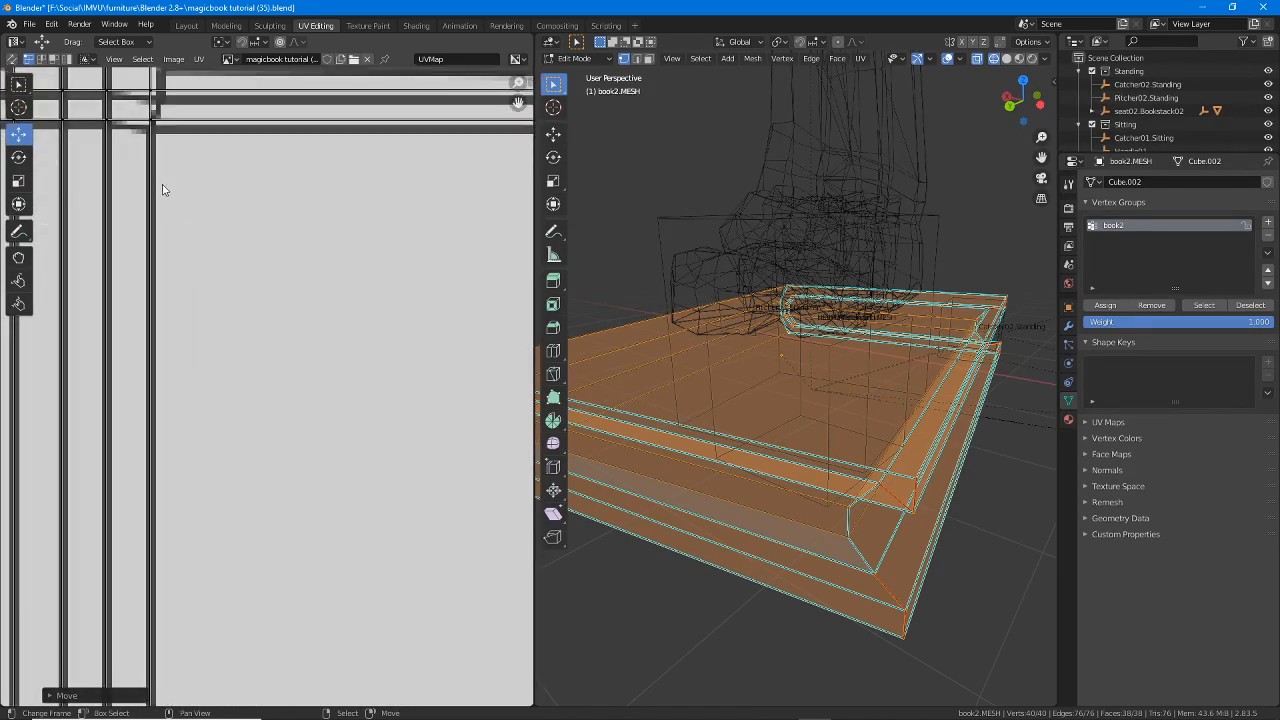
pyautogui.scroll(-3, 340, 420)
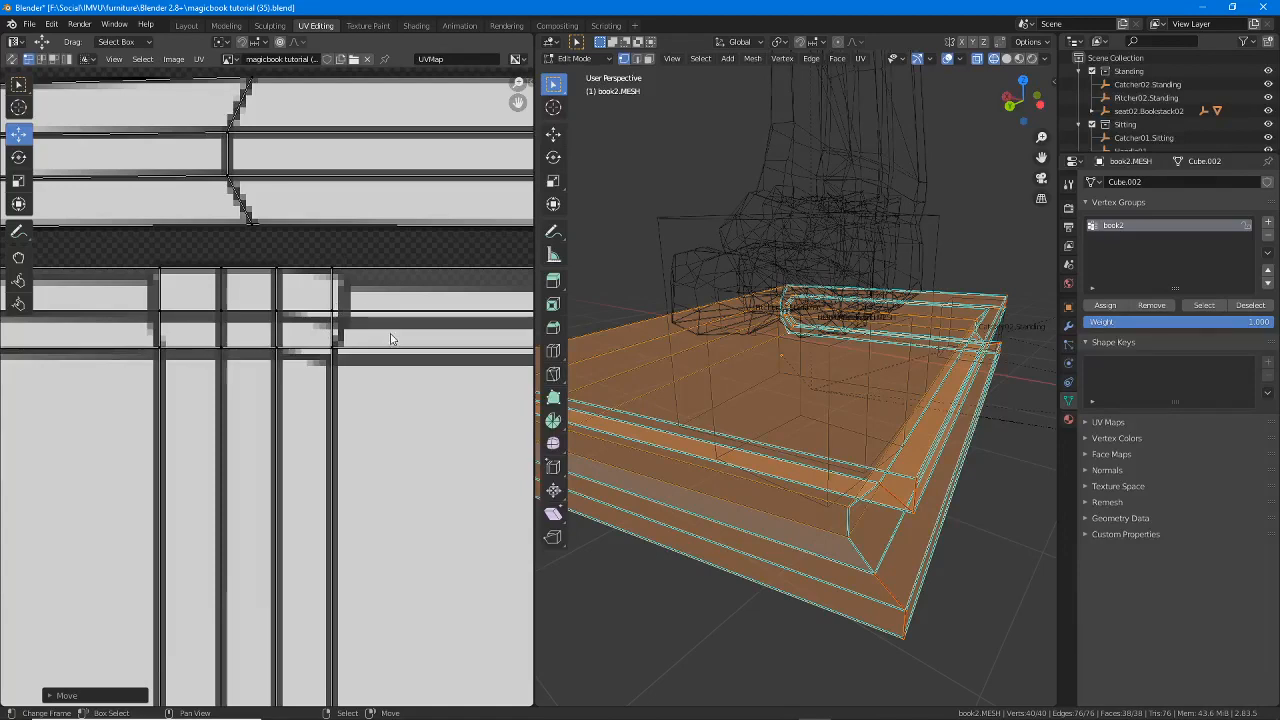
pyautogui.moveTo(391, 337); pyautogui.dragTo(167, 342, button='middle')
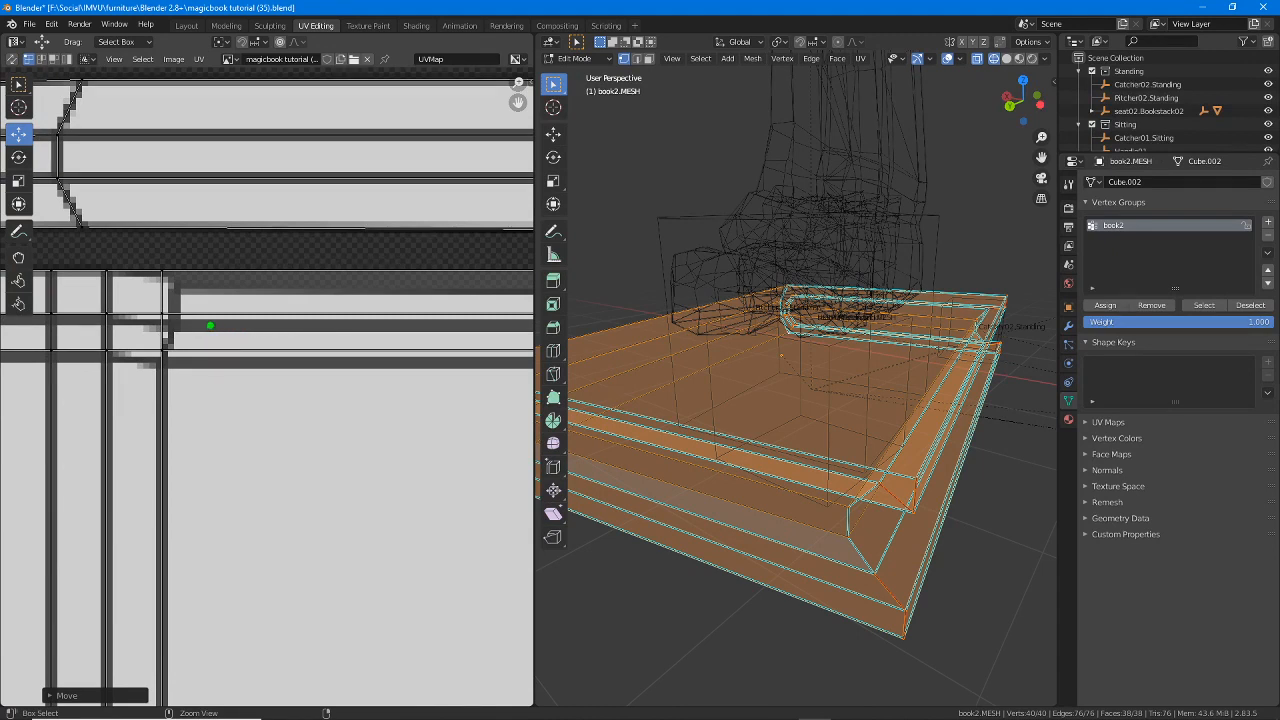
pyautogui.moveTo(210, 325); pyautogui.dragTo(457, 325)
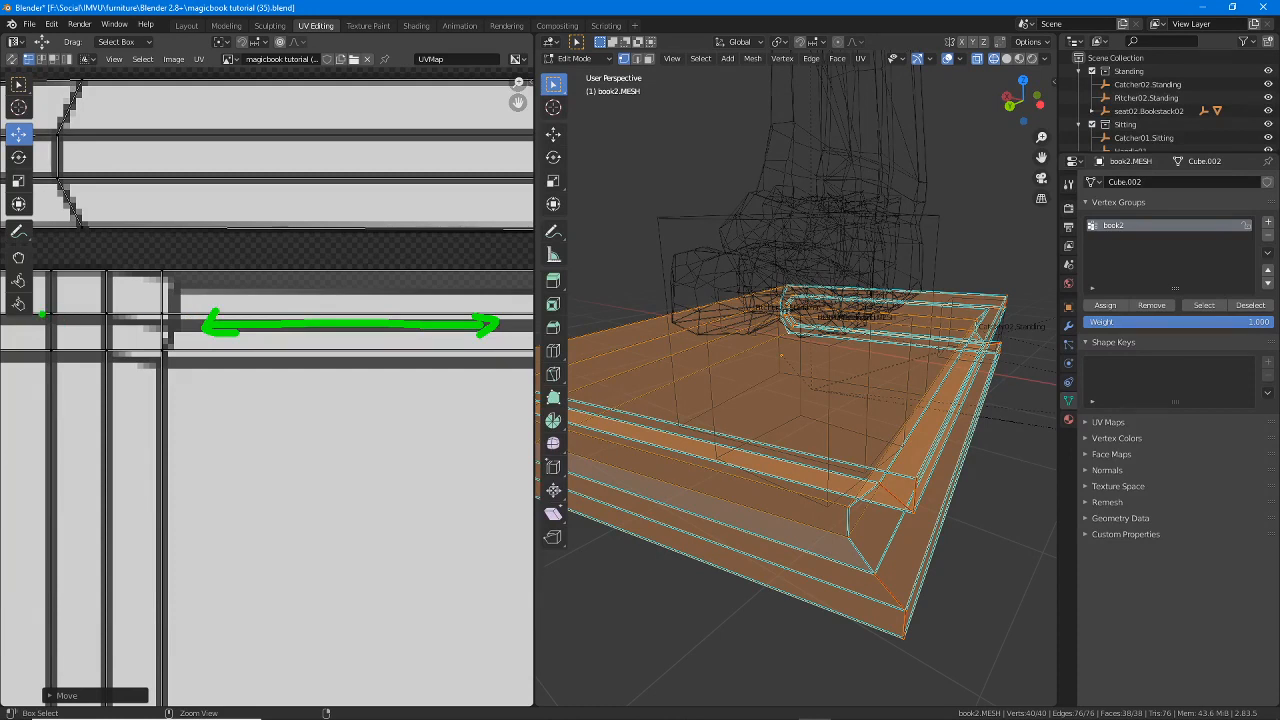
pyautogui.moveTo(41, 314); pyautogui.dragTo(406, 313)
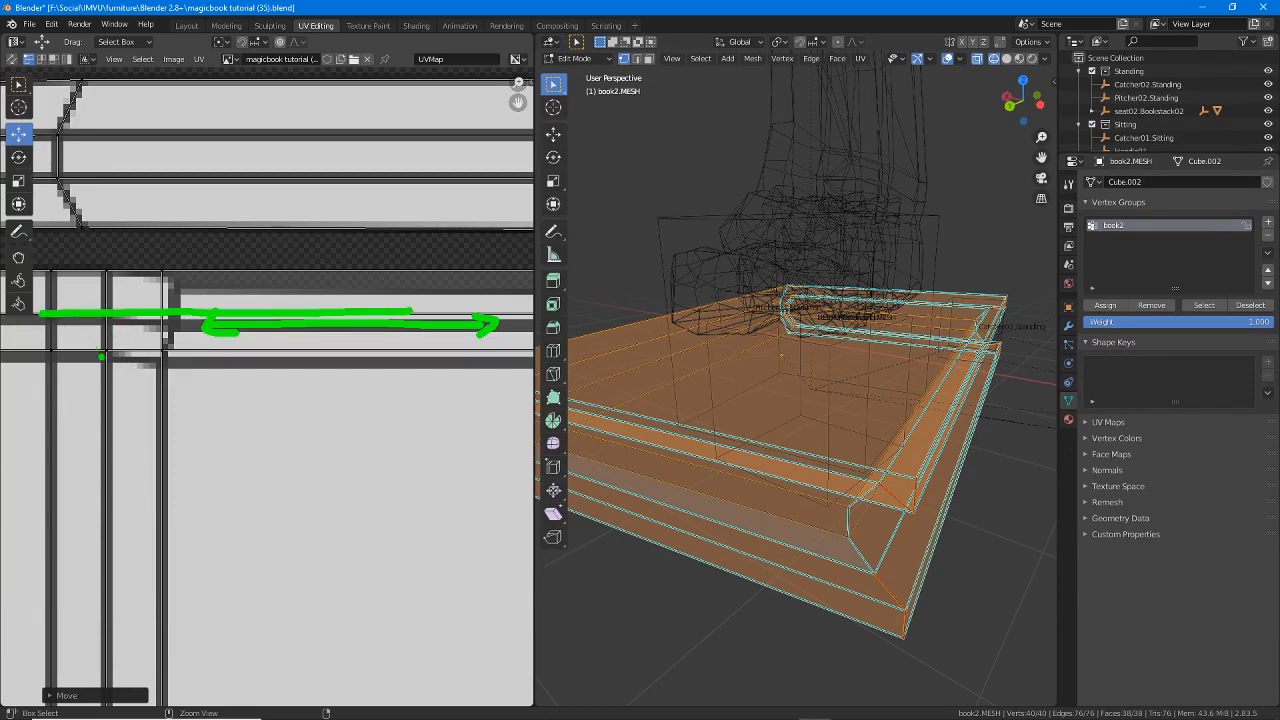
pyautogui.moveTo(88, 375)
pyautogui.mouseDown()
pyautogui.moveTo(182, 345)
pyautogui.moveTo(80, 342)
pyautogui.mouseUp()
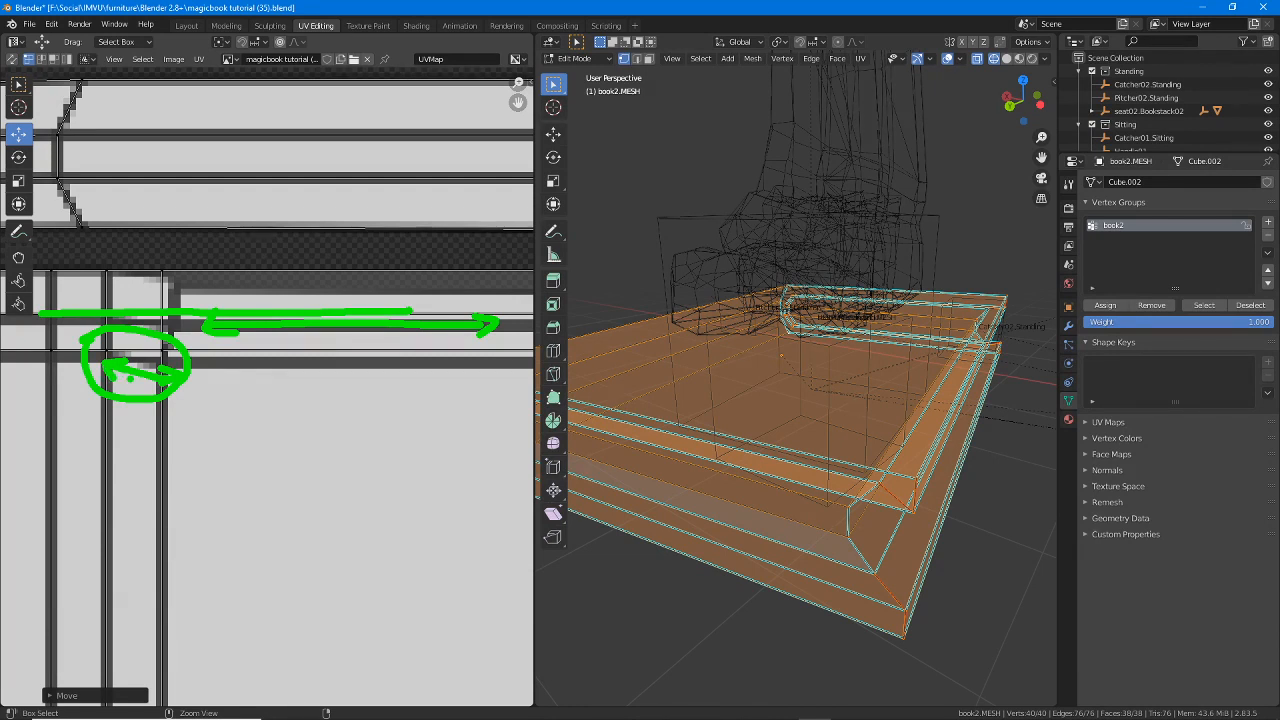
pyautogui.press('Escape')
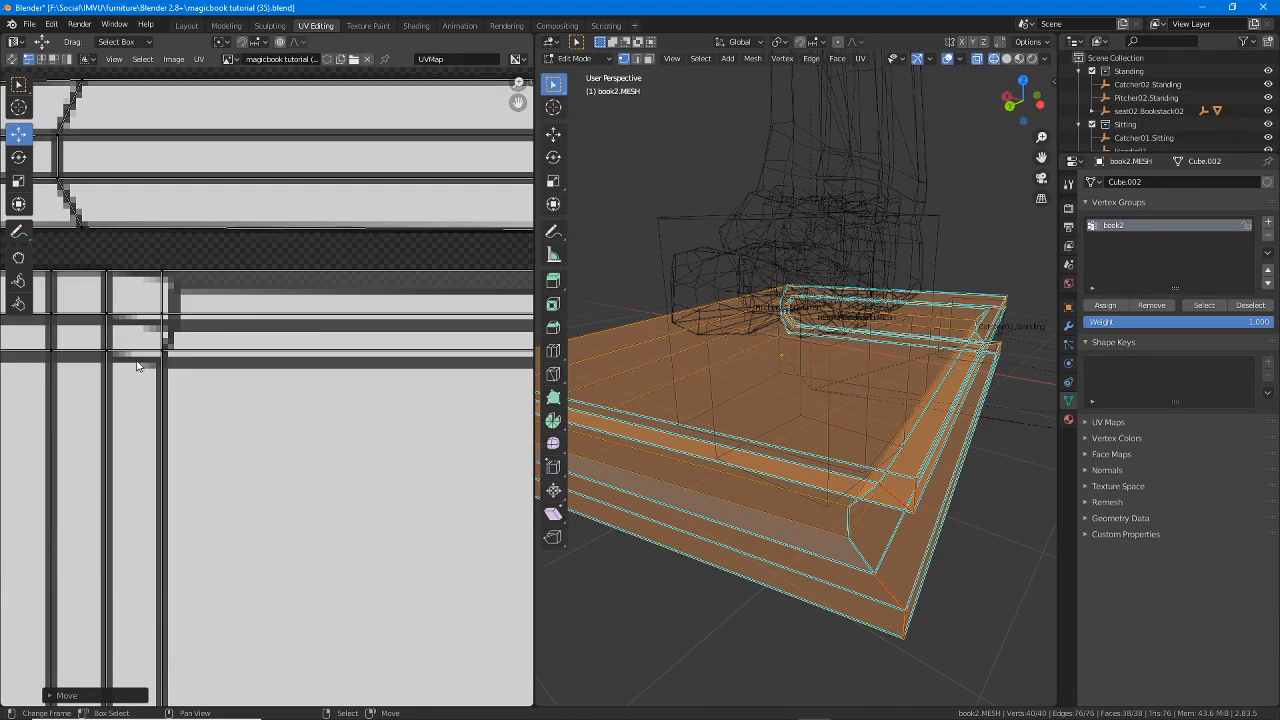
pyautogui.hotkey('ctrl', '1')
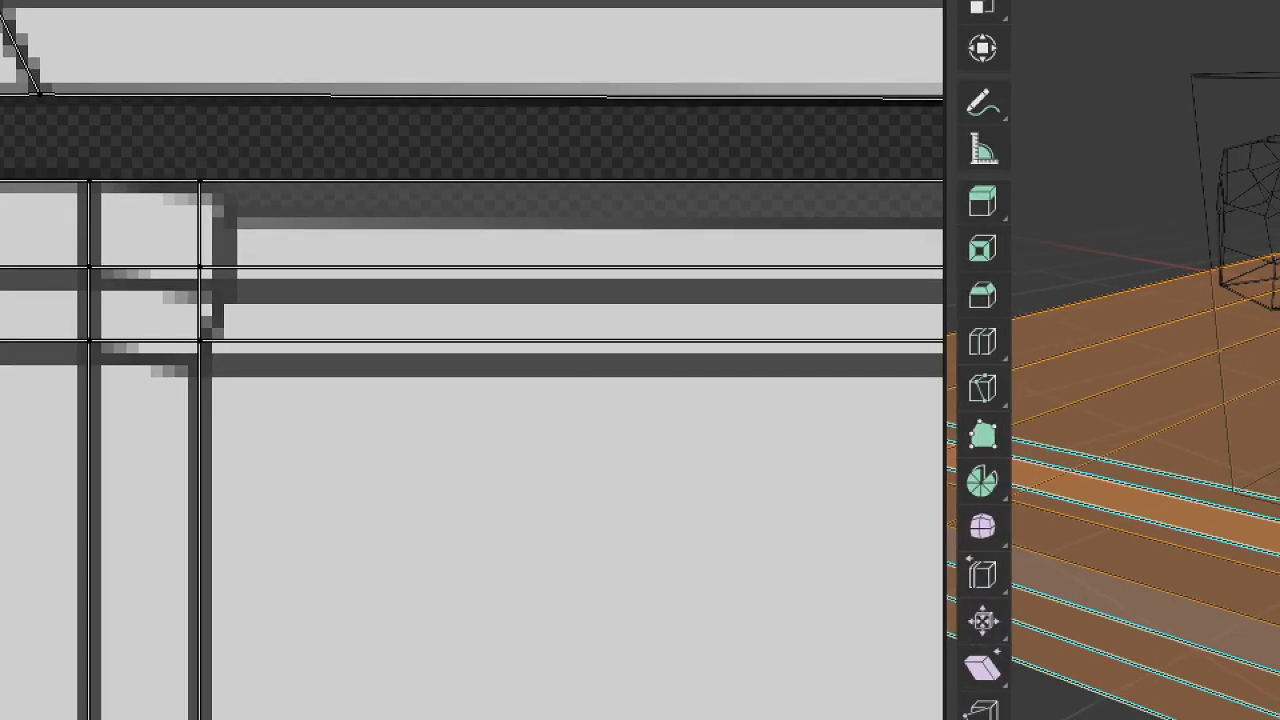
pyautogui.press('Escape')
pyautogui.hotkey('ctrl', '2')
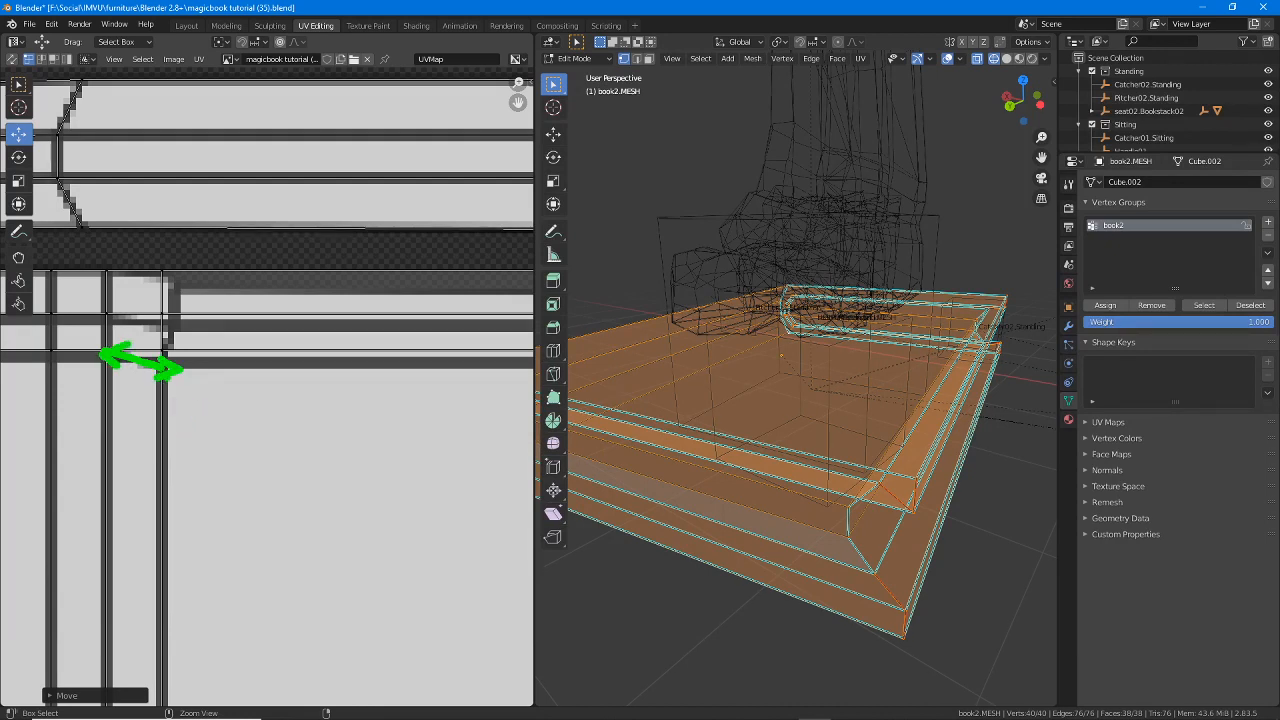
pyautogui.press('Escape')
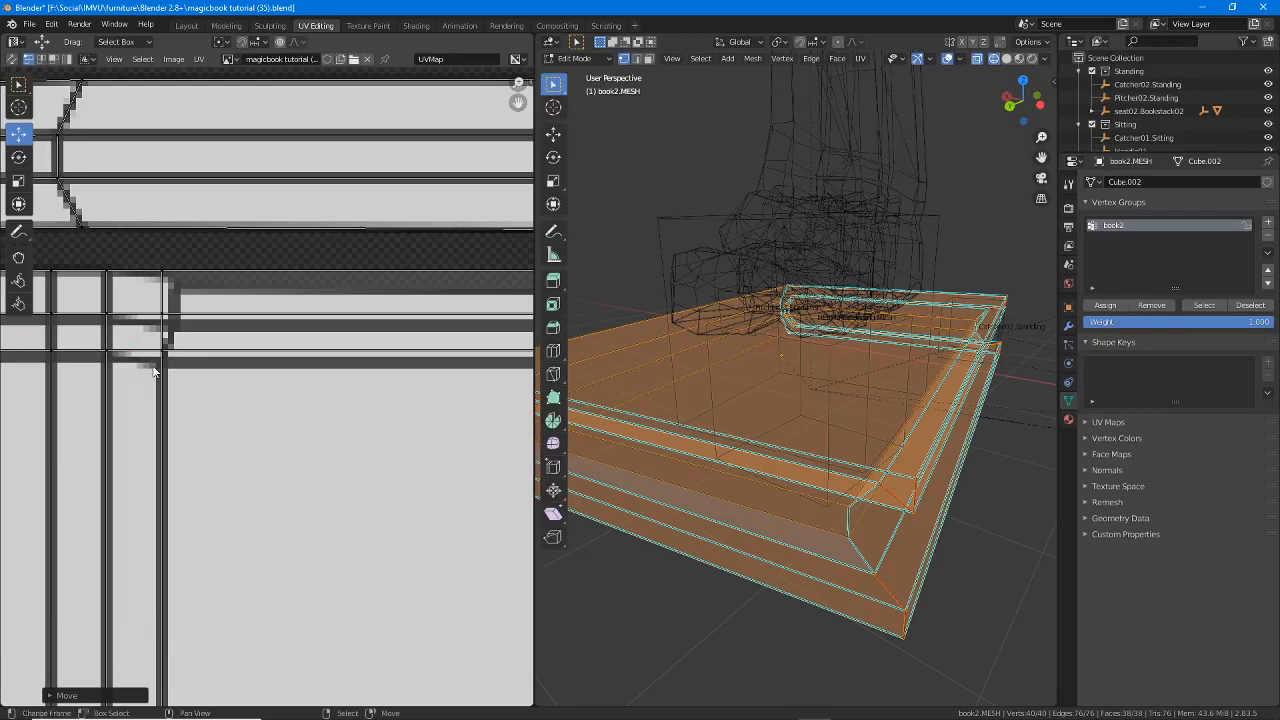
# - Move the right cover's inner bottom corner point vertically to level the inner bottom border line with the spine
pyautogui.scroll(-6, 305, 380)
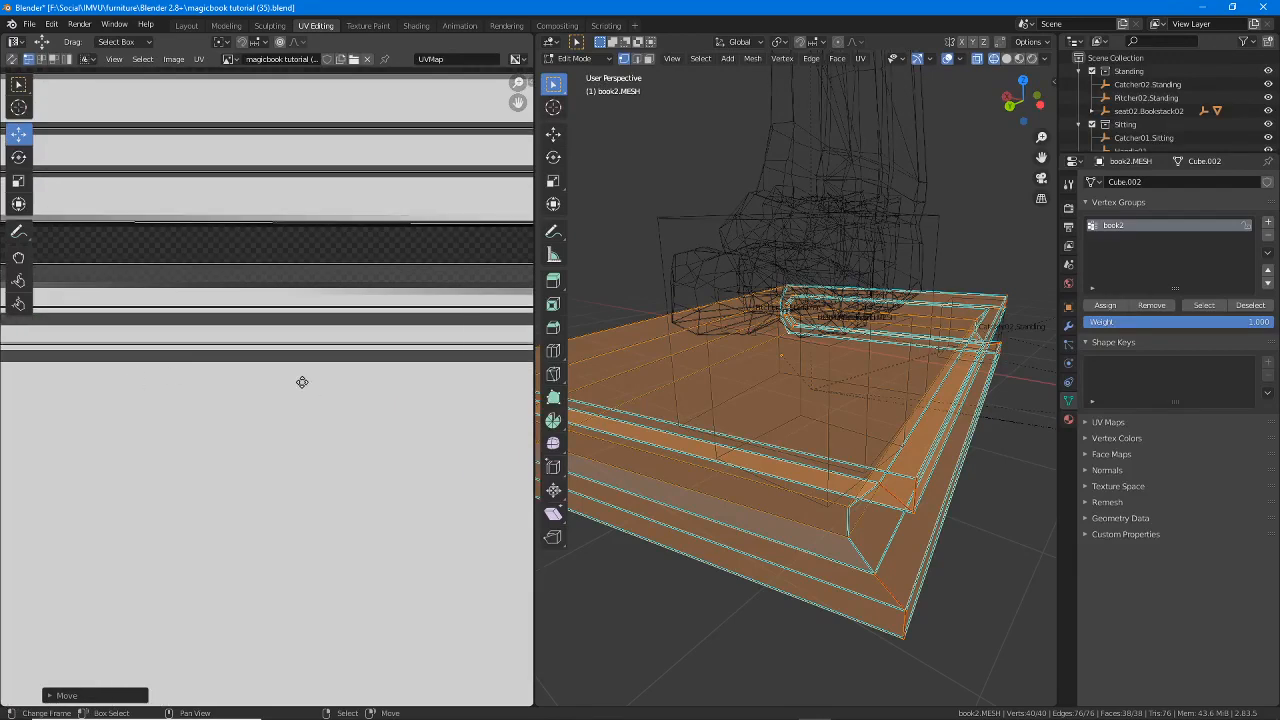
pyautogui.scroll(-2, 311, 370)
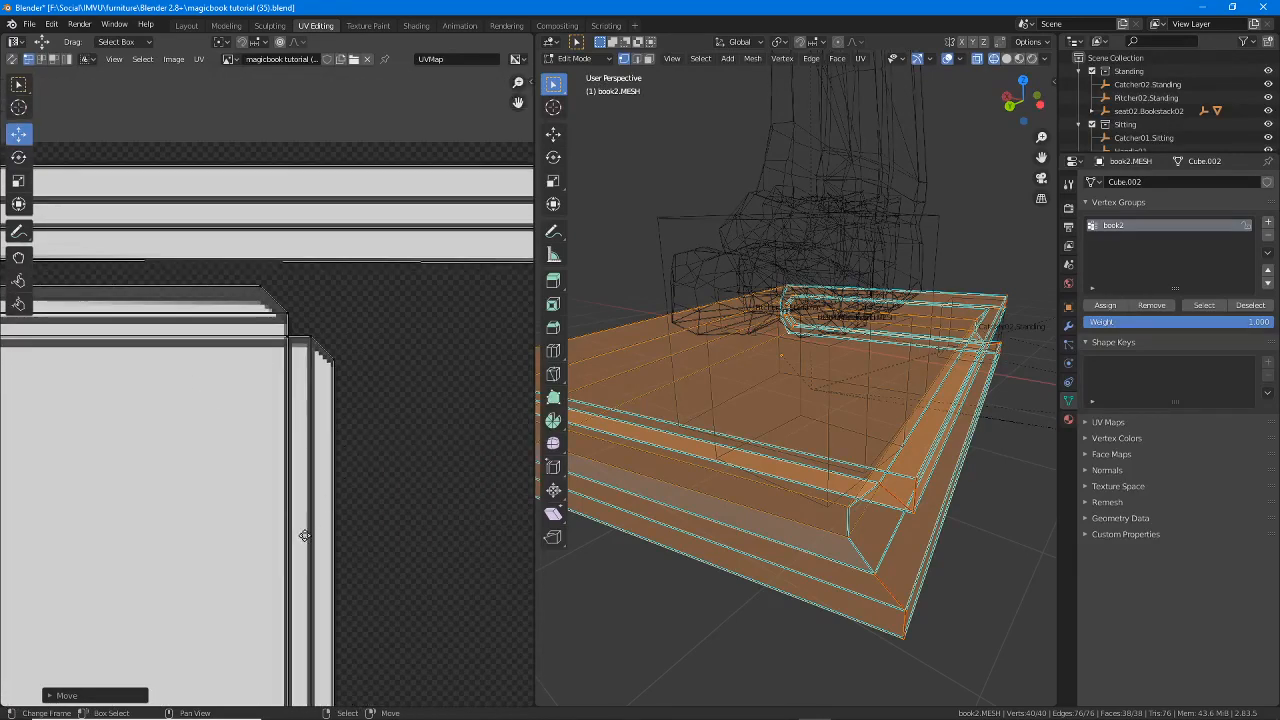
pyautogui.moveTo(306, 534); pyautogui.dragTo(304, 275, button='middle')
pyautogui.moveTo(320, 486); pyautogui.dragTo(318, 211, button='middle')
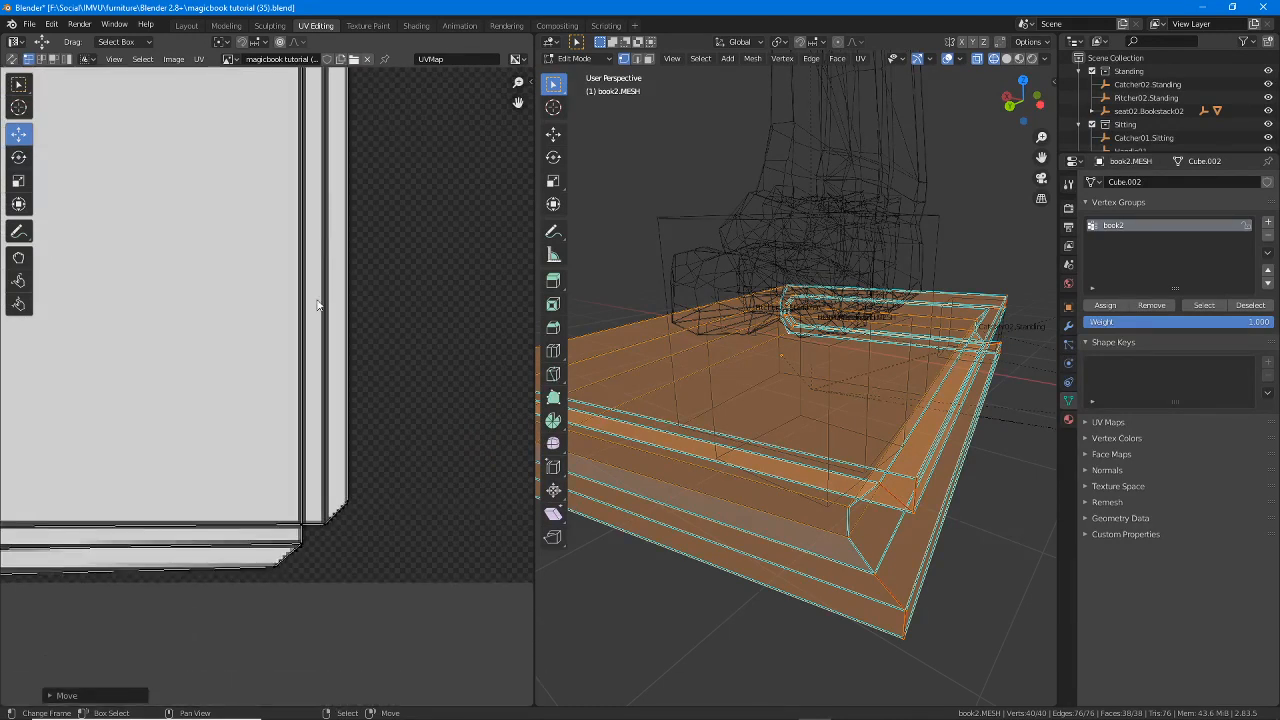
pyautogui.moveTo(271, 386); pyautogui.dragTo(471, 301, button='middle')
pyautogui.moveTo(225, 382); pyautogui.dragTo(121, 410, button='middle')
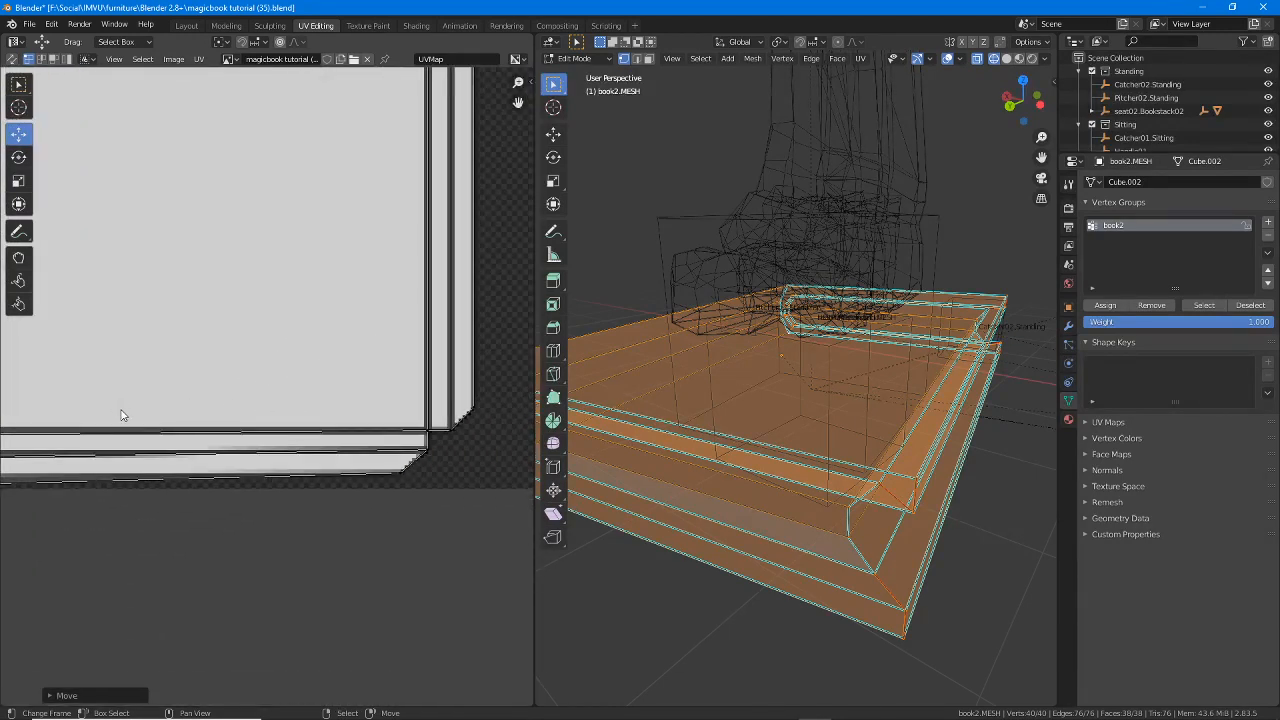
pyautogui.click(427, 430)
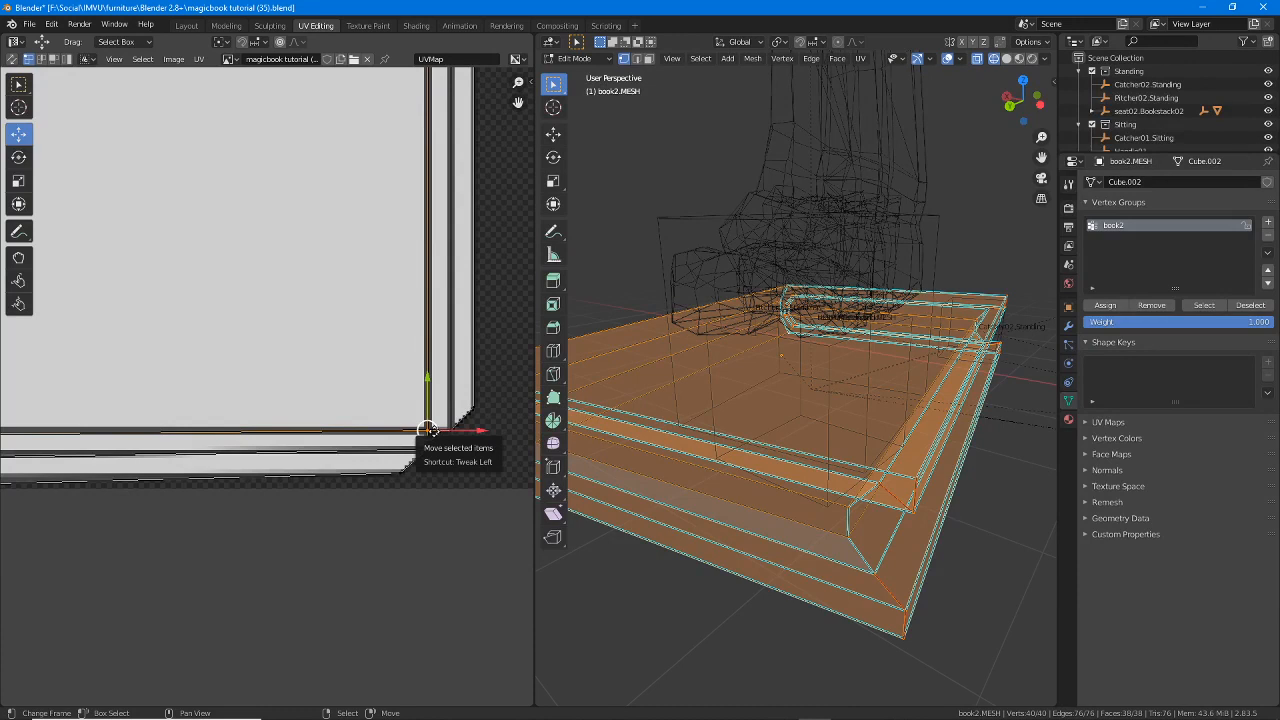
pyautogui.moveTo(427, 383); pyautogui.dragTo(428, 381)
pyautogui.moveTo(208, 409); pyautogui.dragTo(239, 404, button='middle')
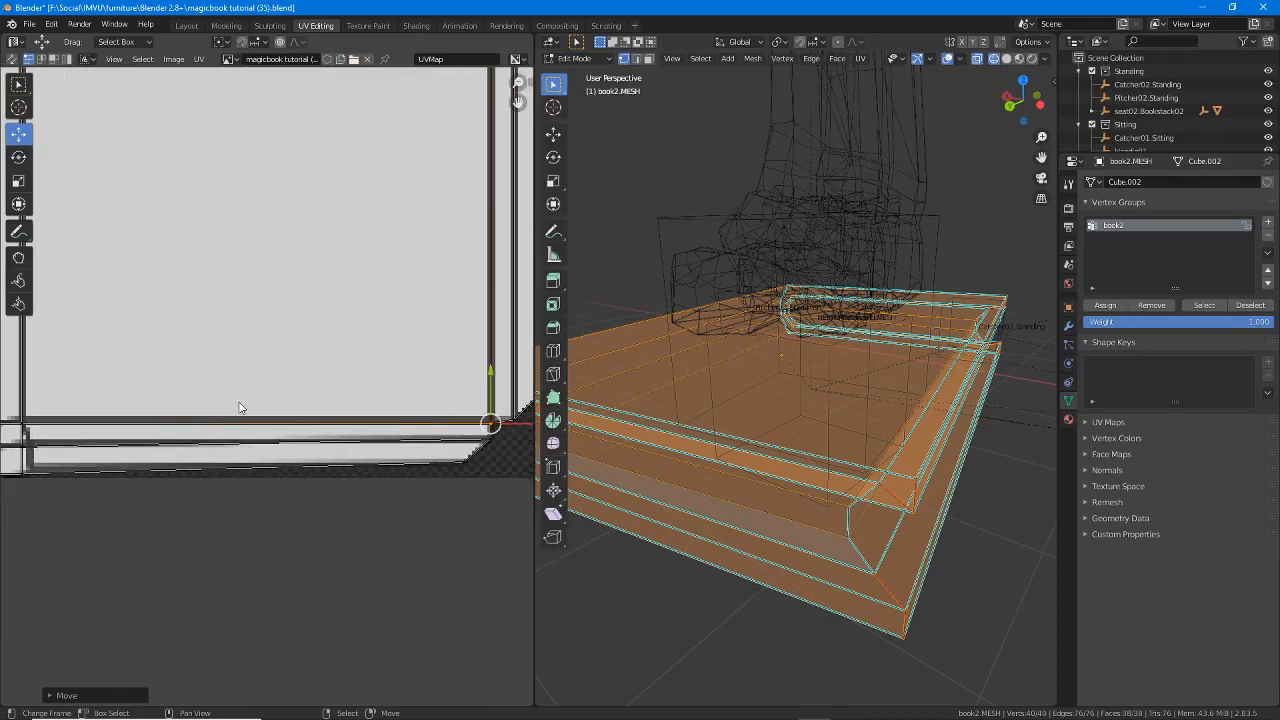
# - Adjust the vertical positions of the inner bottom corner point and the adjoining side border point at the right cover's lower outer corner
pyautogui.moveTo(489, 388); pyautogui.dragTo(461, 423)
pyautogui.moveTo(454, 405); pyautogui.dragTo(284, 386, button='middle')
pyautogui.rightClick(350, 400)
pyautogui.moveTo(346, 354); pyautogui.dragTo(367, 337)
pyautogui.rightClick(370, 374)
# - Examine the straightened cover and spine islands from corner to corner, then up to the page strip above them
pyautogui.moveTo(223, 266); pyautogui.dragTo(260, 537, button='middle')
pyautogui.scroll(-3, 280, 376)
pyautogui.moveTo(209, 378); pyautogui.dragTo(339, 395, button='middle')
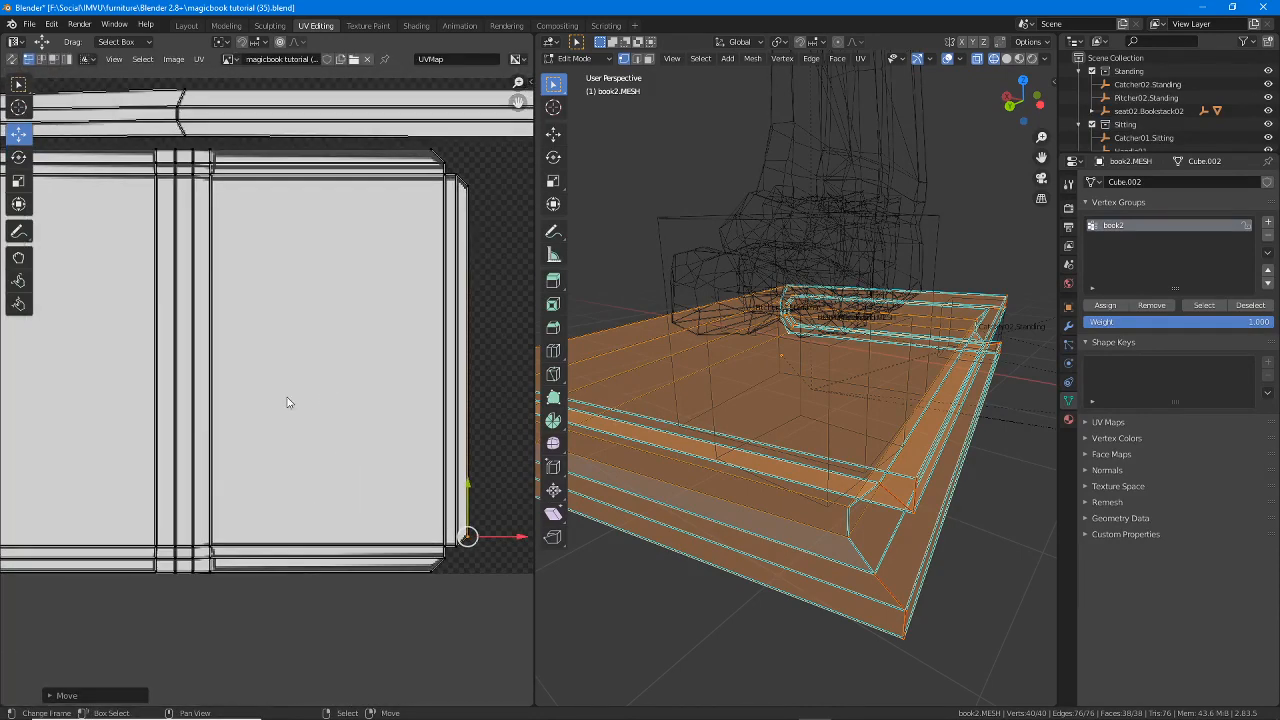
pyautogui.moveTo(153, 402); pyautogui.dragTo(287, 407, button='middle')
pyautogui.moveTo(133, 407); pyautogui.dragTo(257, 409, button='middle')
pyautogui.scroll(2, 199, 353)
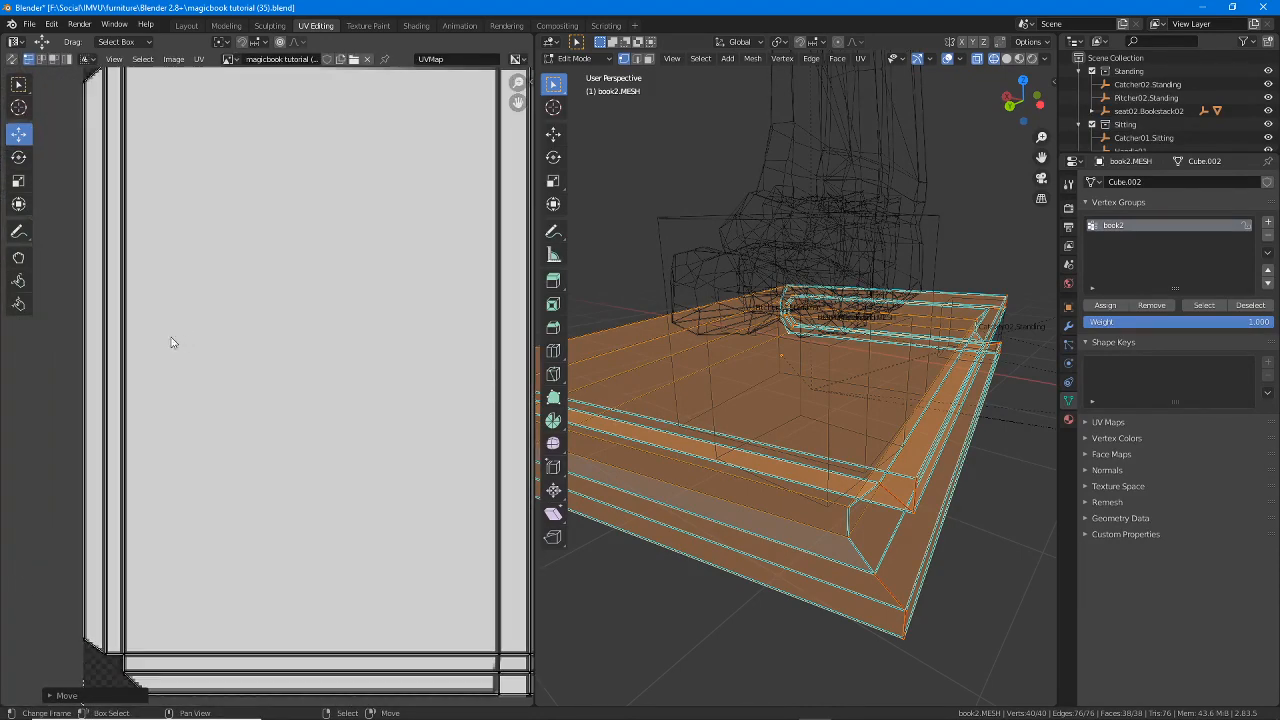
pyautogui.moveTo(150, 343); pyautogui.dragTo(163, 266, button='middle')
pyautogui.moveTo(314, 318); pyautogui.dragTo(192, 304, button='middle')
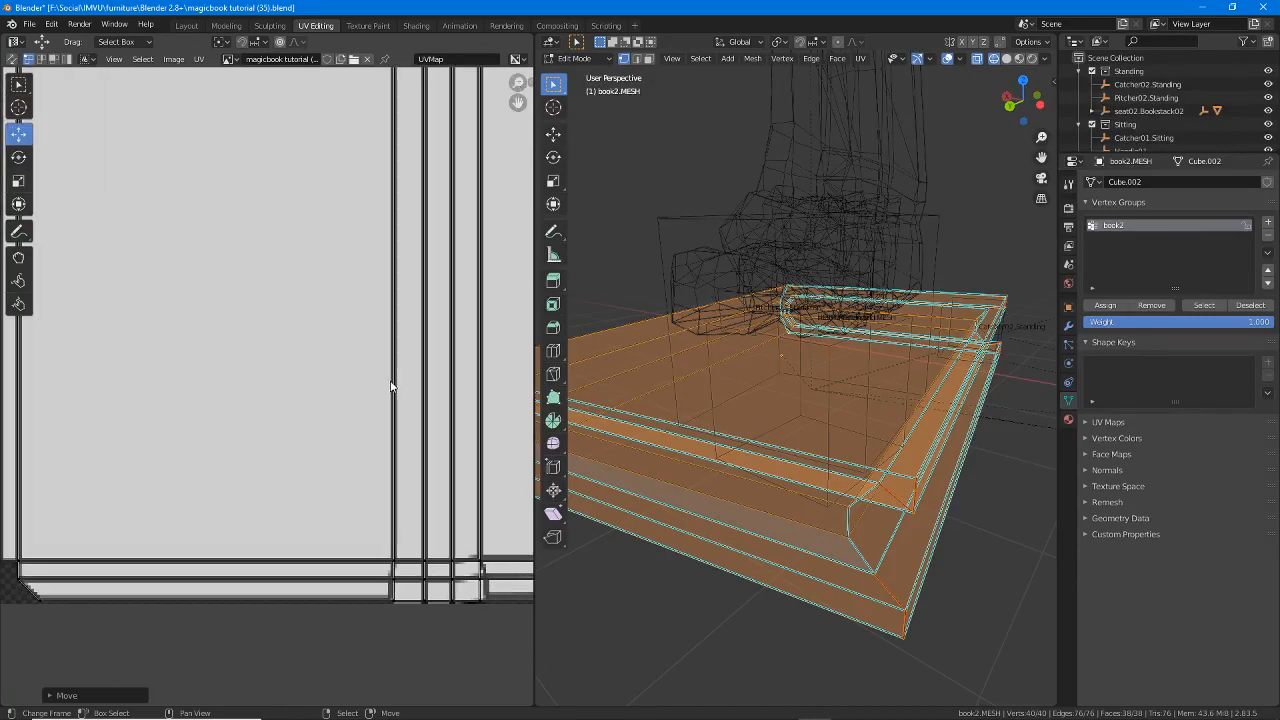
pyautogui.moveTo(389, 384); pyautogui.dragTo(293, 291, button='middle')
pyautogui.scroll(1, 399, 534)
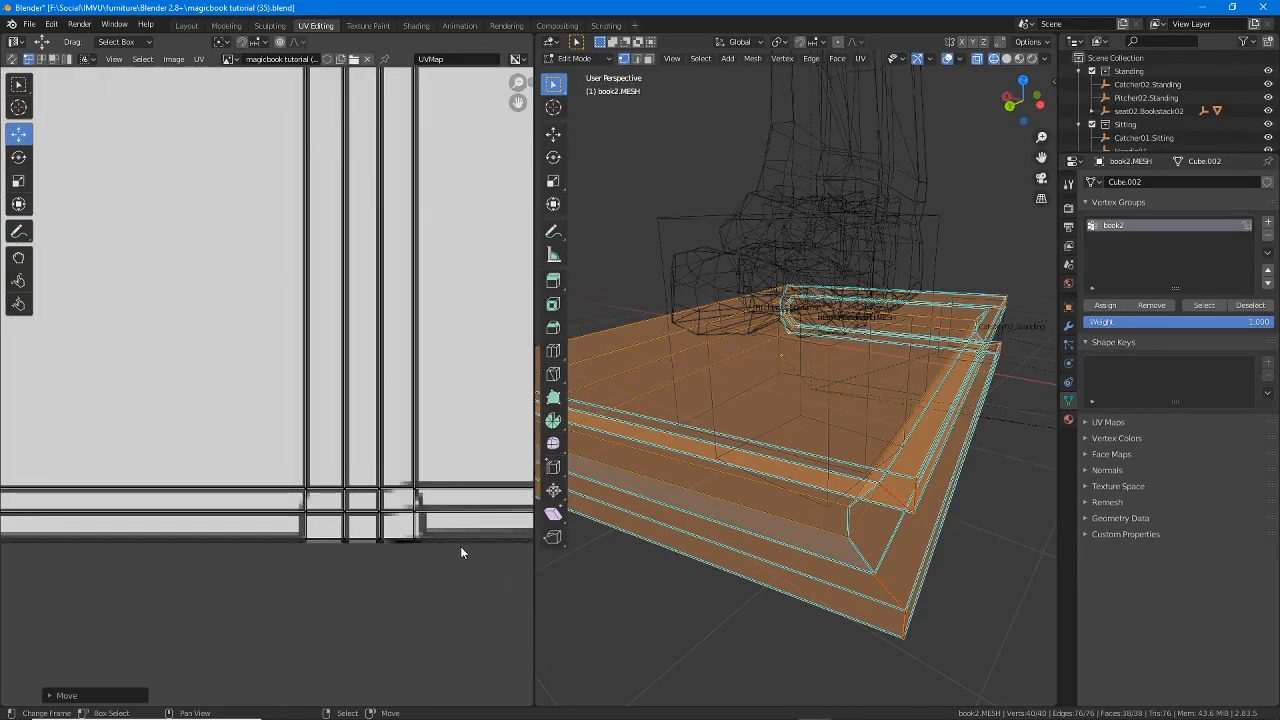
pyautogui.moveTo(355, 265); pyautogui.dragTo(355, 507, button='middle')
pyautogui.moveTo(338, 301); pyautogui.dragTo(297, 423, button='middle')
pyautogui.moveTo(497, 365); pyautogui.dragTo(131, 392, button='middle')
pyautogui.moveTo(266, 398); pyautogui.dragTo(423, 388, button='middle')
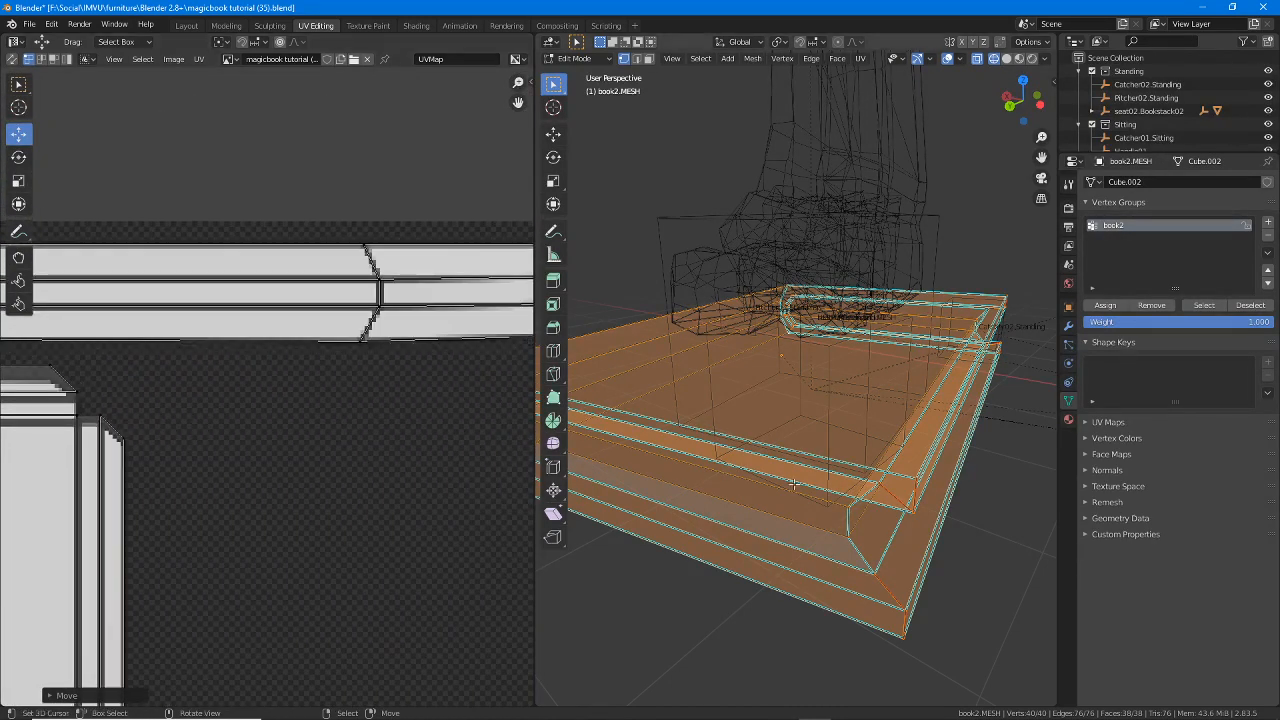
# - Turn off X-ray in the 3D viewport, clear the selection and switch the mesh to face selection
pyautogui.moveTo(893, 474); pyautogui.dragTo(831, 423, button='middle')
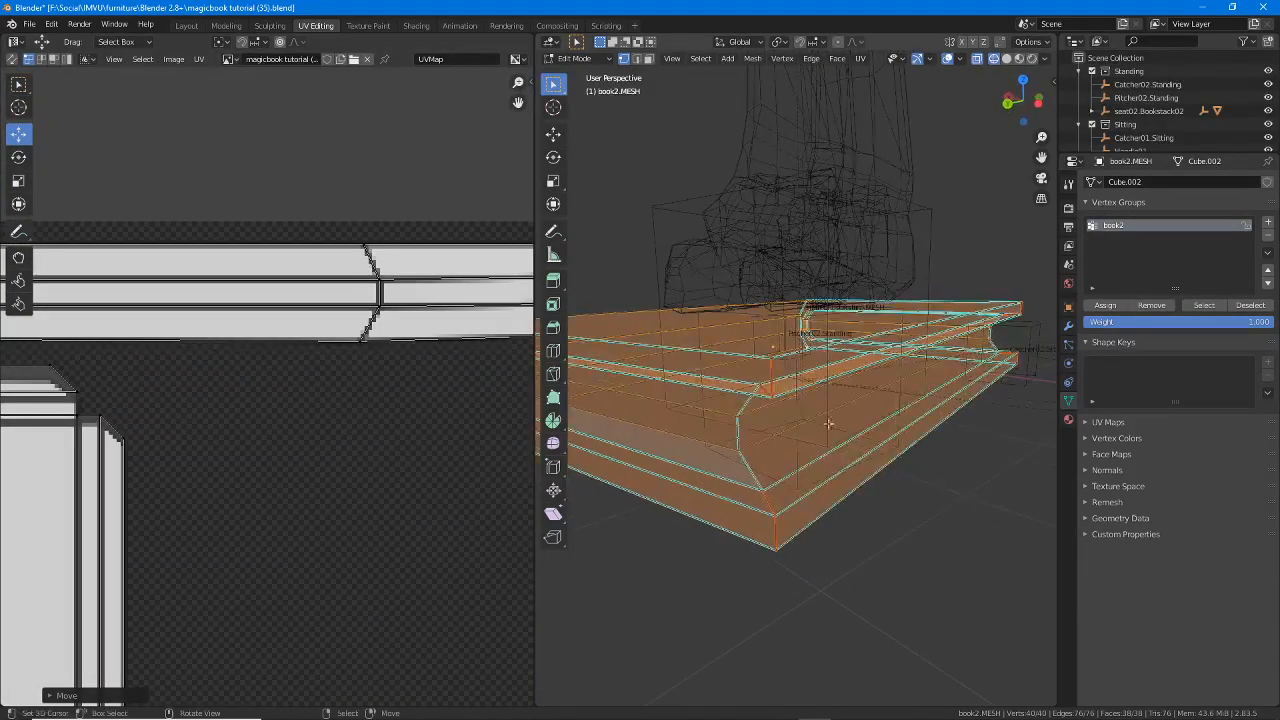
pyautogui.click(980, 61)
pyautogui.rightClick(728, 422)
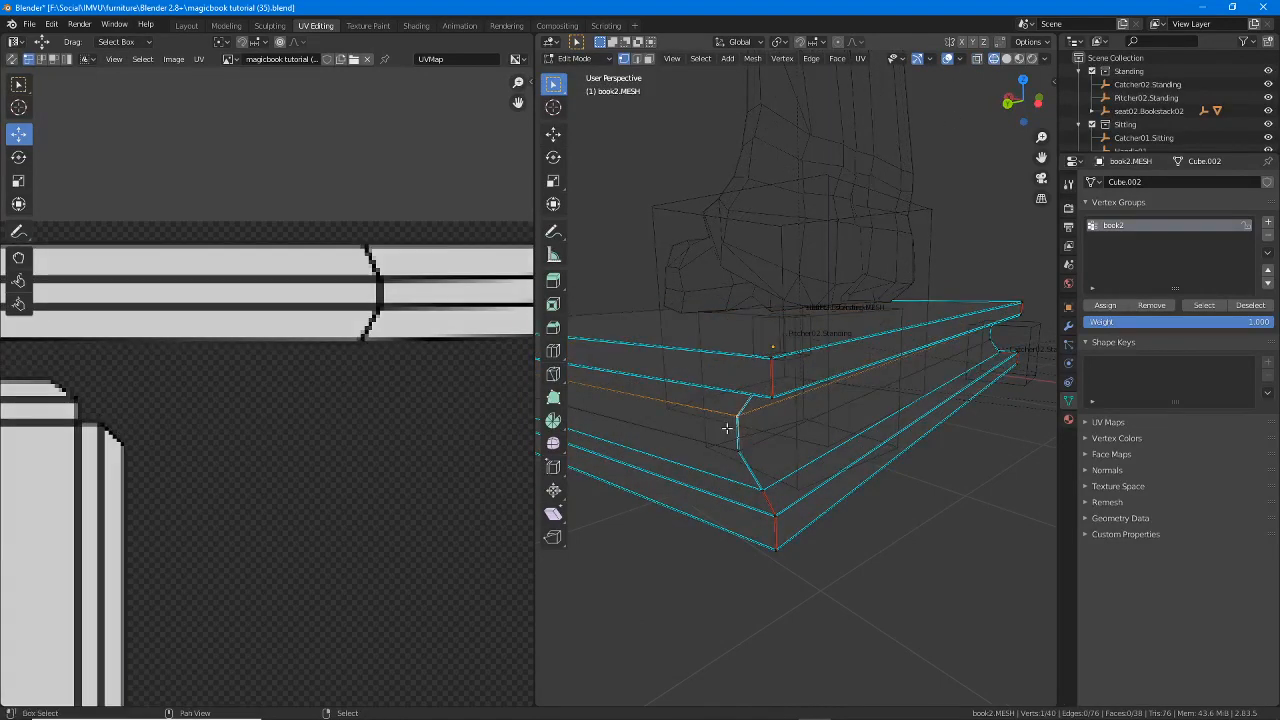
pyautogui.hotkey('alt', 'a')
pyautogui.click(648, 58)
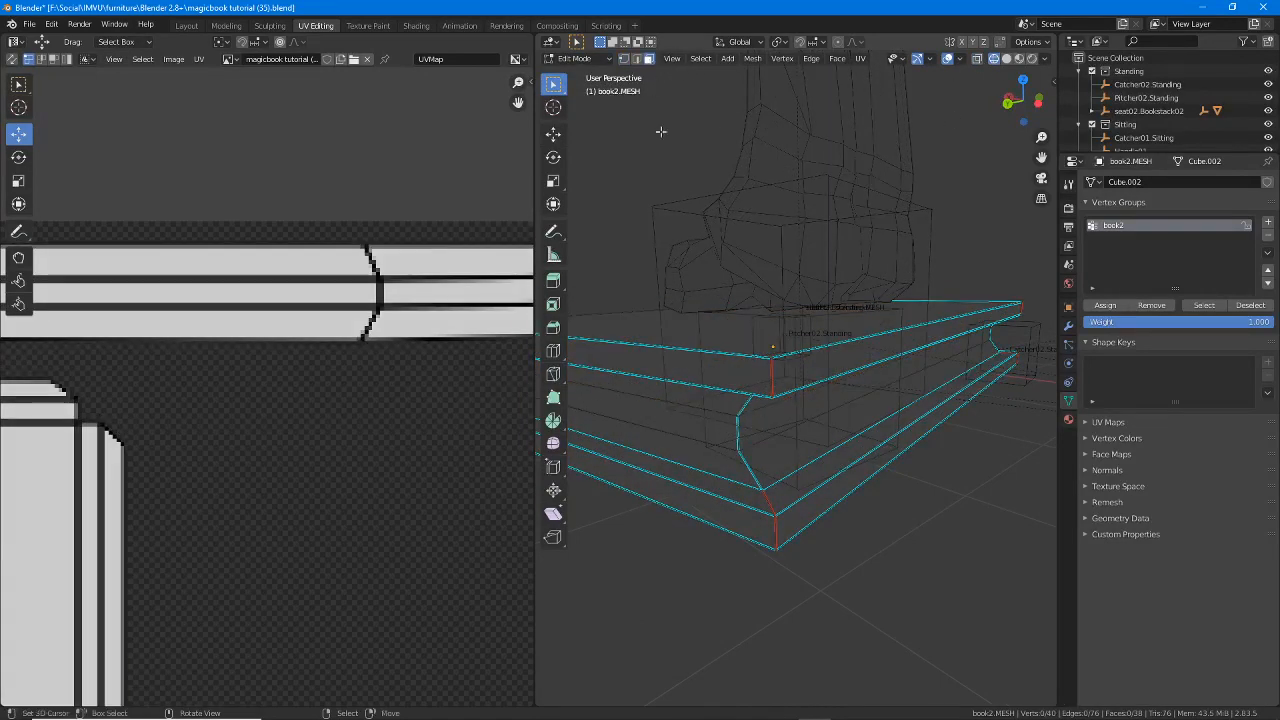
# - Select the nine page faces running around the book's three open sides between the covers
pyautogui.rightClick(713, 399)
pyautogui.keyDown('shift'); pyautogui.rightClick(717, 429); pyautogui.keyUp('shift')
pyautogui.keyDown('shift'); pyautogui.rightClick(722, 458); pyautogui.keyUp('shift')
pyautogui.keyDown('shift'); pyautogui.rightClick(760, 463); pyautogui.keyUp('shift')
pyautogui.keyDown('shift'); pyautogui.rightClick(756, 433); pyautogui.keyUp('shift')
pyautogui.keyDown('shift'); pyautogui.rightClick(751, 407); pyautogui.keyUp('shift')
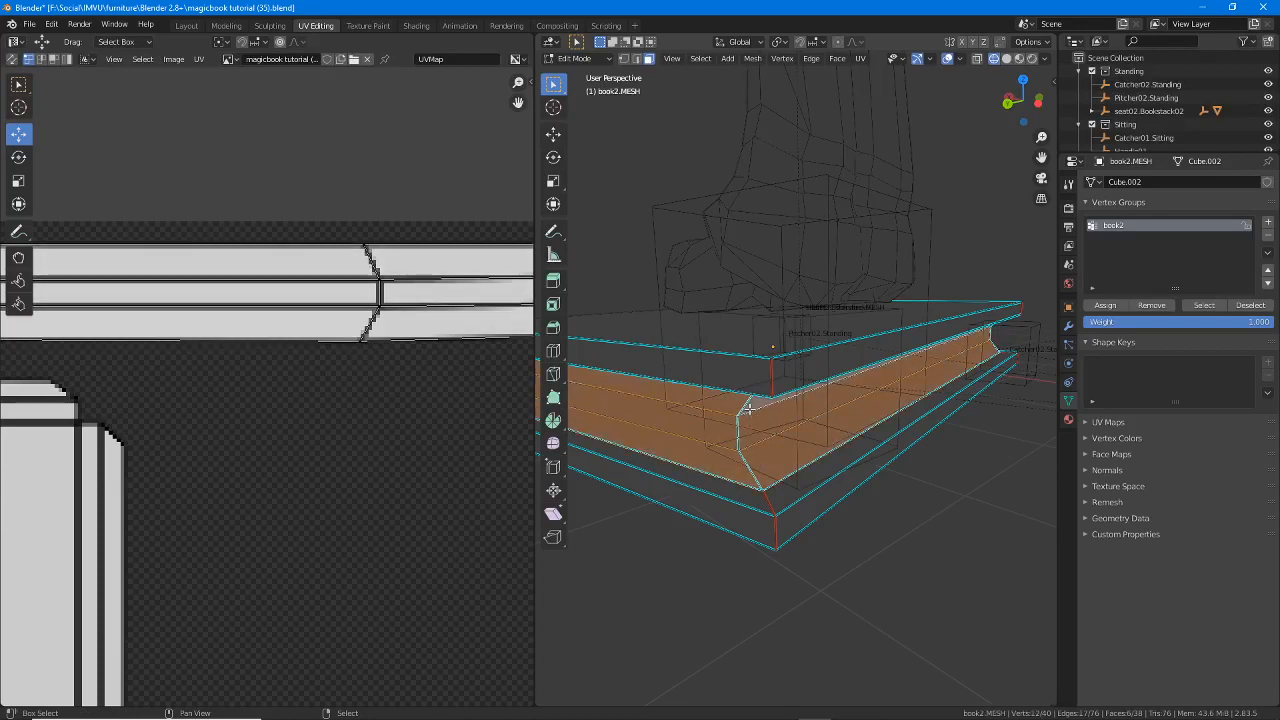
pyautogui.moveTo(885, 432); pyautogui.dragTo(694, 440, button='middle')
pyautogui.keyDown('shift'); pyautogui.rightClick(720, 378); pyautogui.keyUp('shift')
pyautogui.keyDown('shift'); pyautogui.rightClick(724, 395); pyautogui.keyUp('shift')
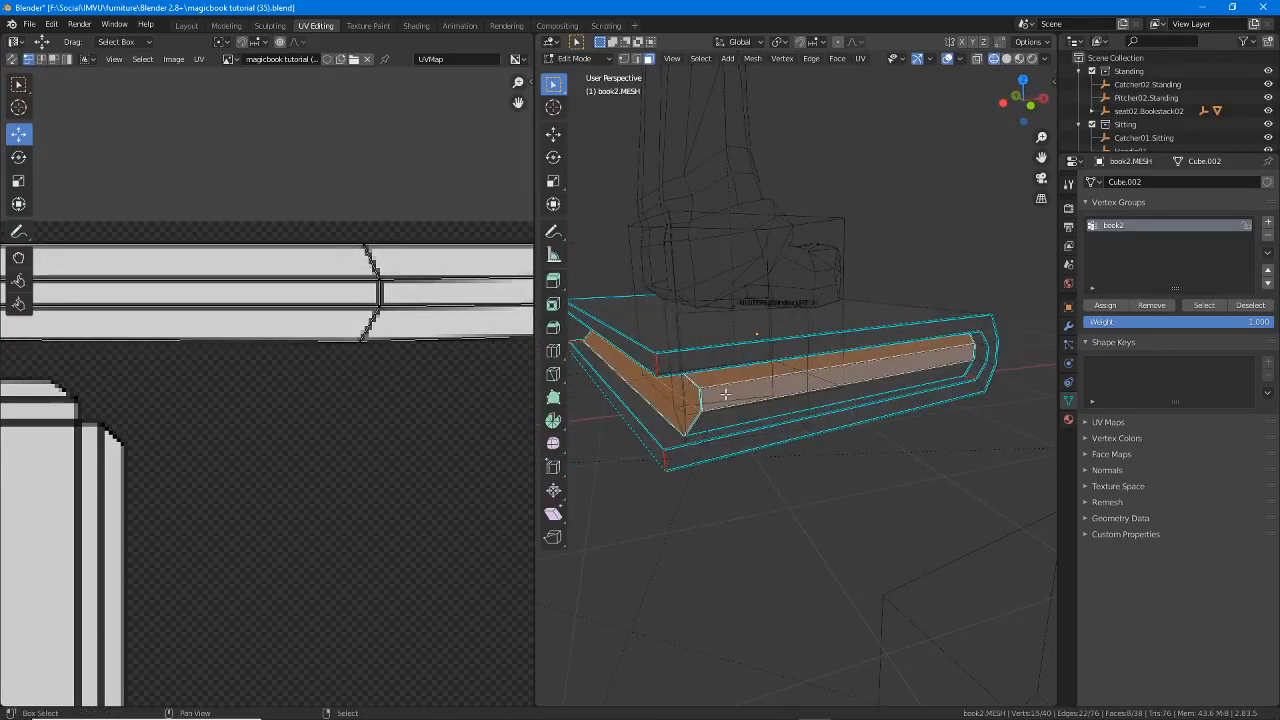
pyautogui.keyDown('shift'); pyautogui.rightClick(725, 417); pyautogui.keyUp('shift')
# - Switch the UV editor to island selection and select the long page strip island above the covers
pyautogui.scroll(-2, 178, 114)
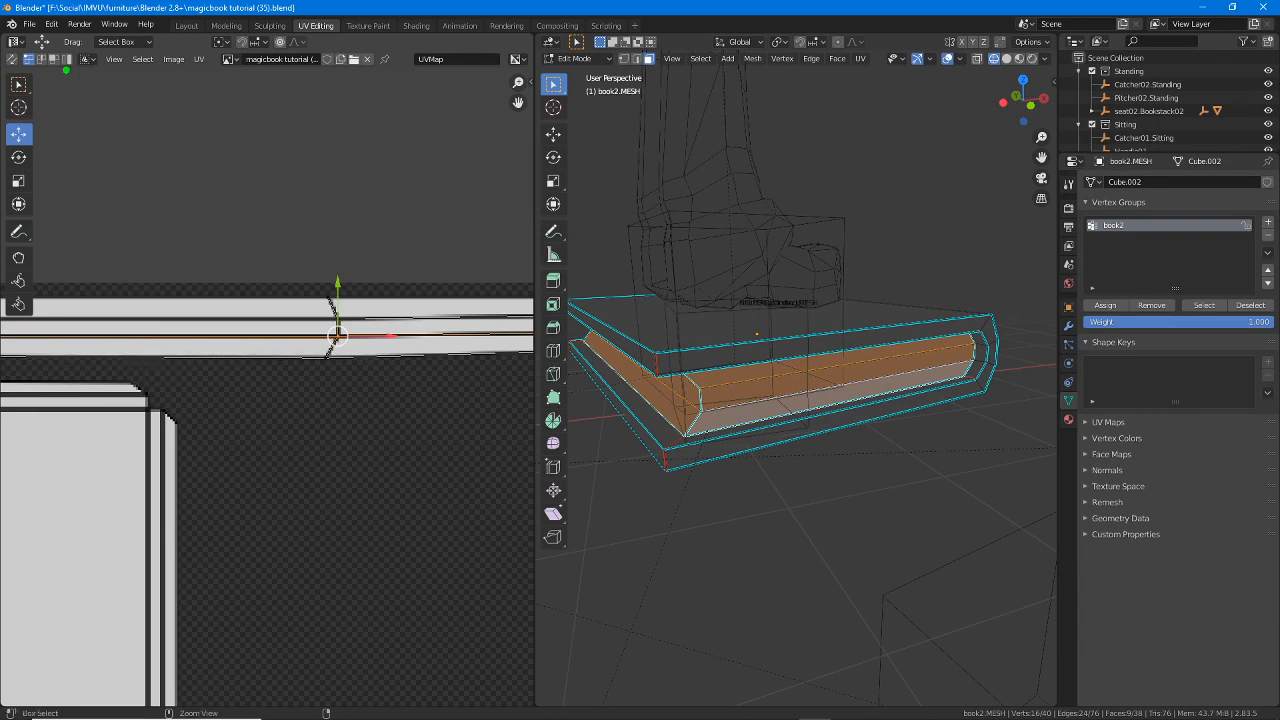
pyautogui.moveTo(66, 70); pyautogui.dragTo(66, 112)
pyautogui.click(66, 60)
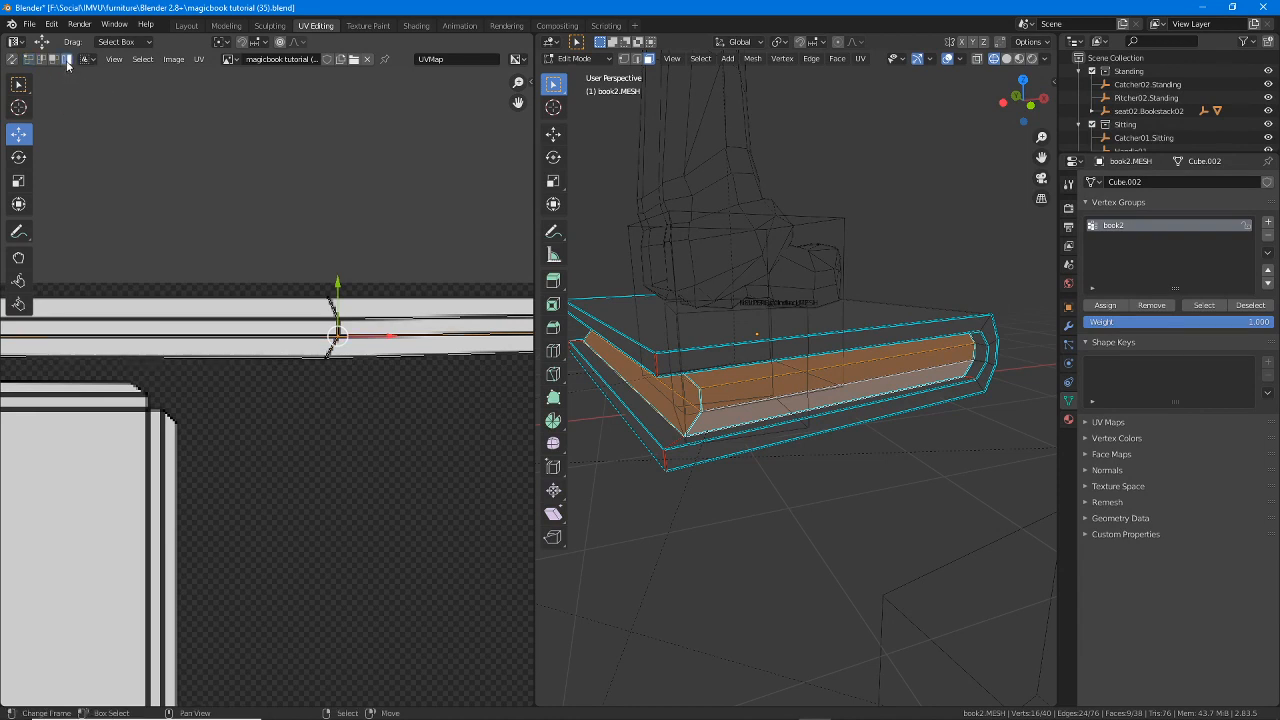
pyautogui.click(290, 332)
pyautogui.scroll(-3, 230, 430)
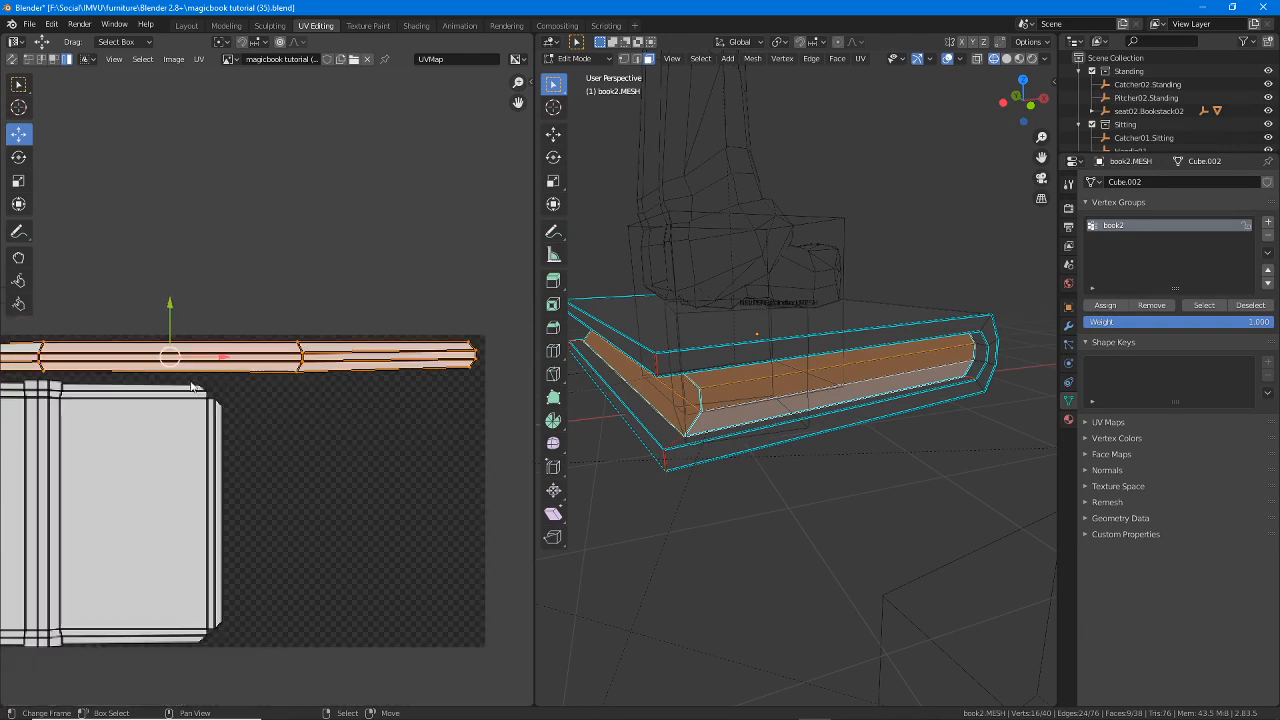
pyautogui.moveTo(192, 387); pyautogui.dragTo(296, 345, button='middle')
pyautogui.scroll(-1, 300, 343)
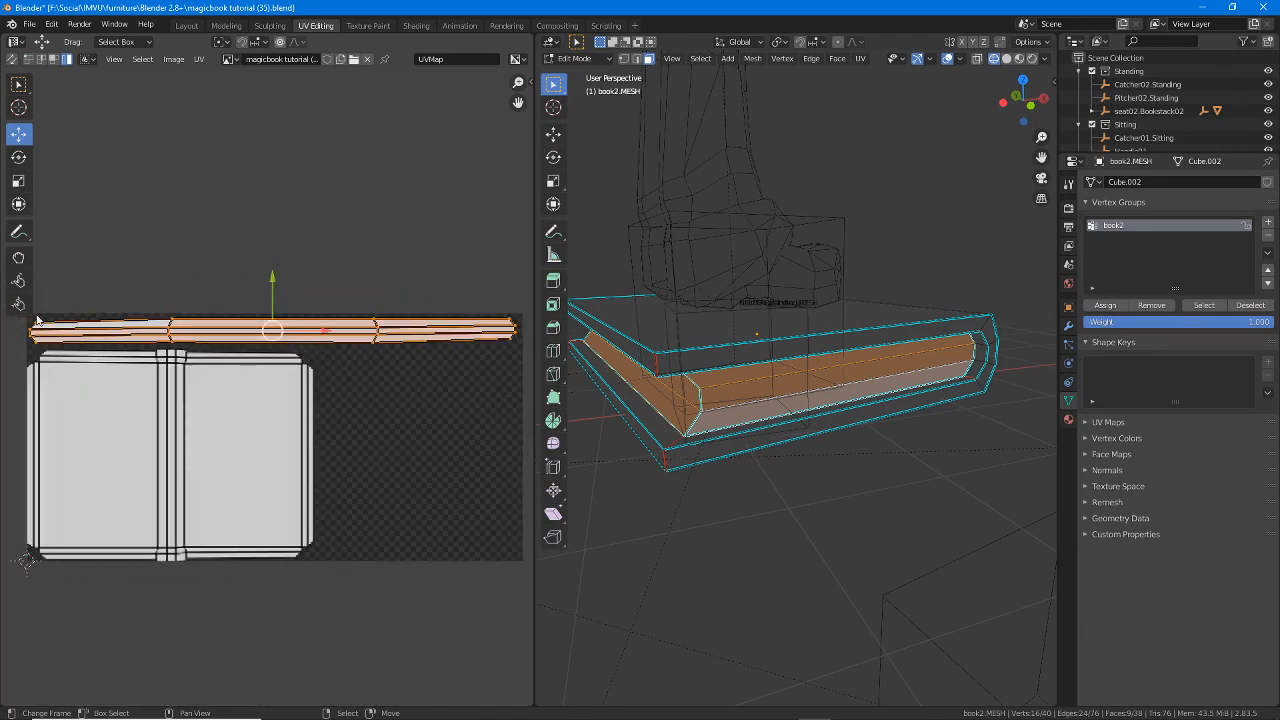
pyautogui.moveTo(200, 357); pyautogui.dragTo(204, 371, button='middle')
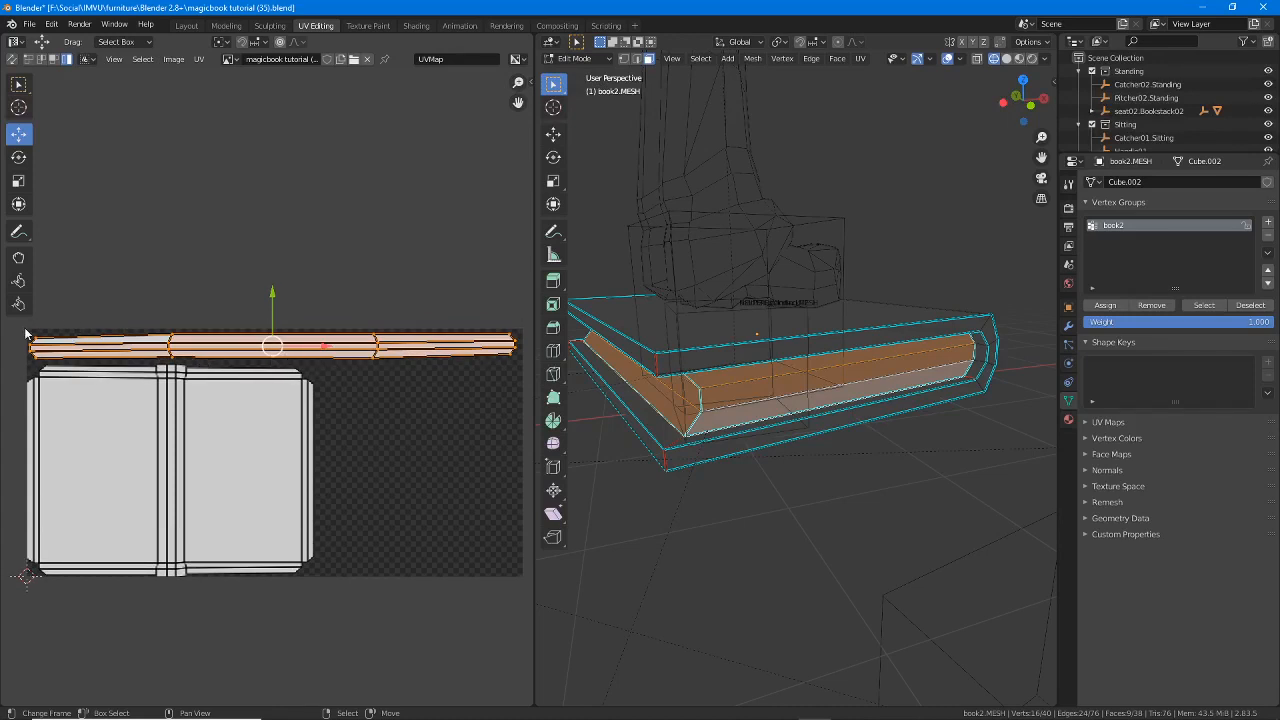
# - Return to UV vertex selection and raise the page strip's upper left corner point to level its top edge
pyautogui.scroll(2, 286, 400)
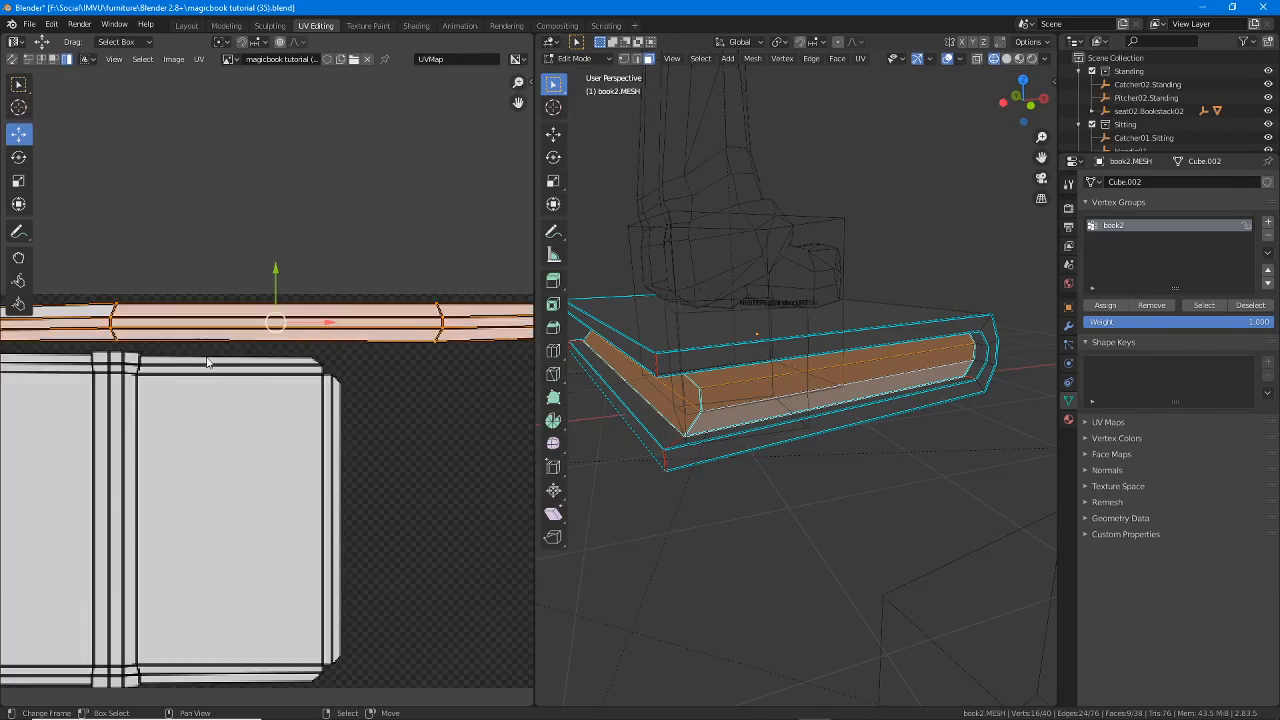
pyautogui.moveTo(87, 382); pyautogui.dragTo(274, 390, button='middle')
pyautogui.scroll(2, 274, 390)
pyautogui.moveTo(197, 362); pyautogui.dragTo(336, 388, button='middle')
pyautogui.moveTo(195, 395); pyautogui.dragTo(234, 402, button='middle')
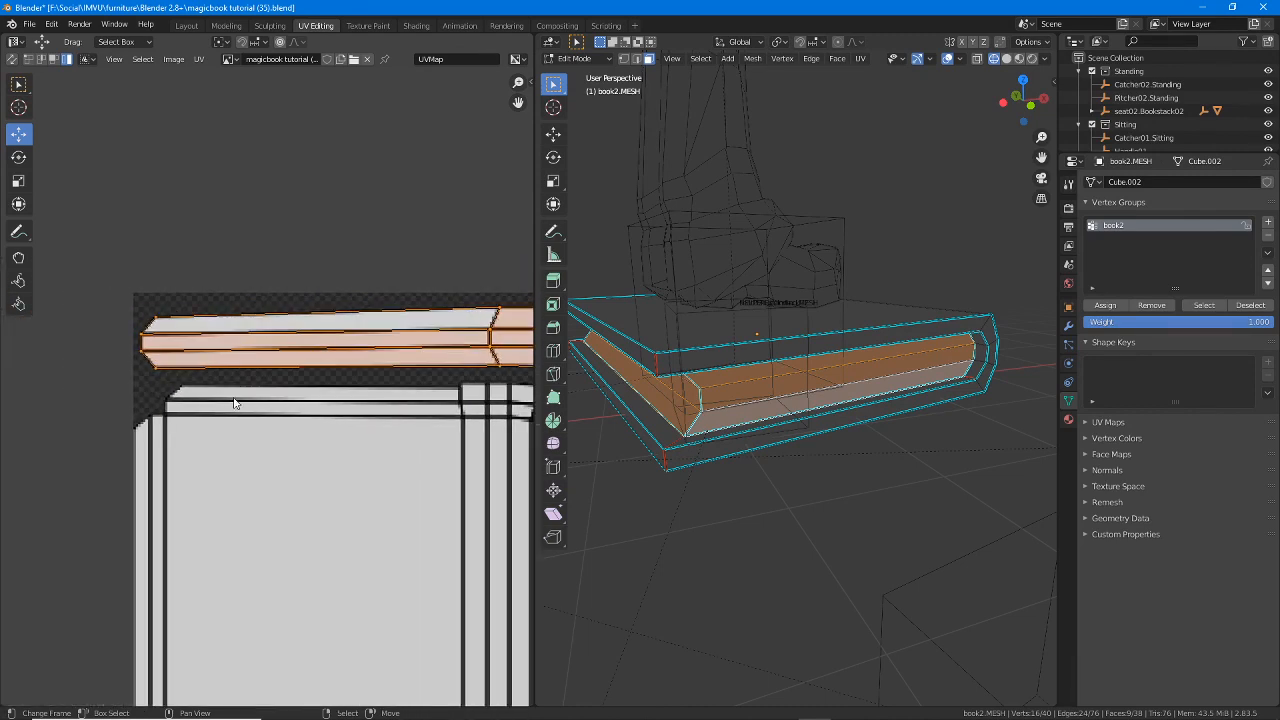
pyautogui.scroll(2, 234, 402)
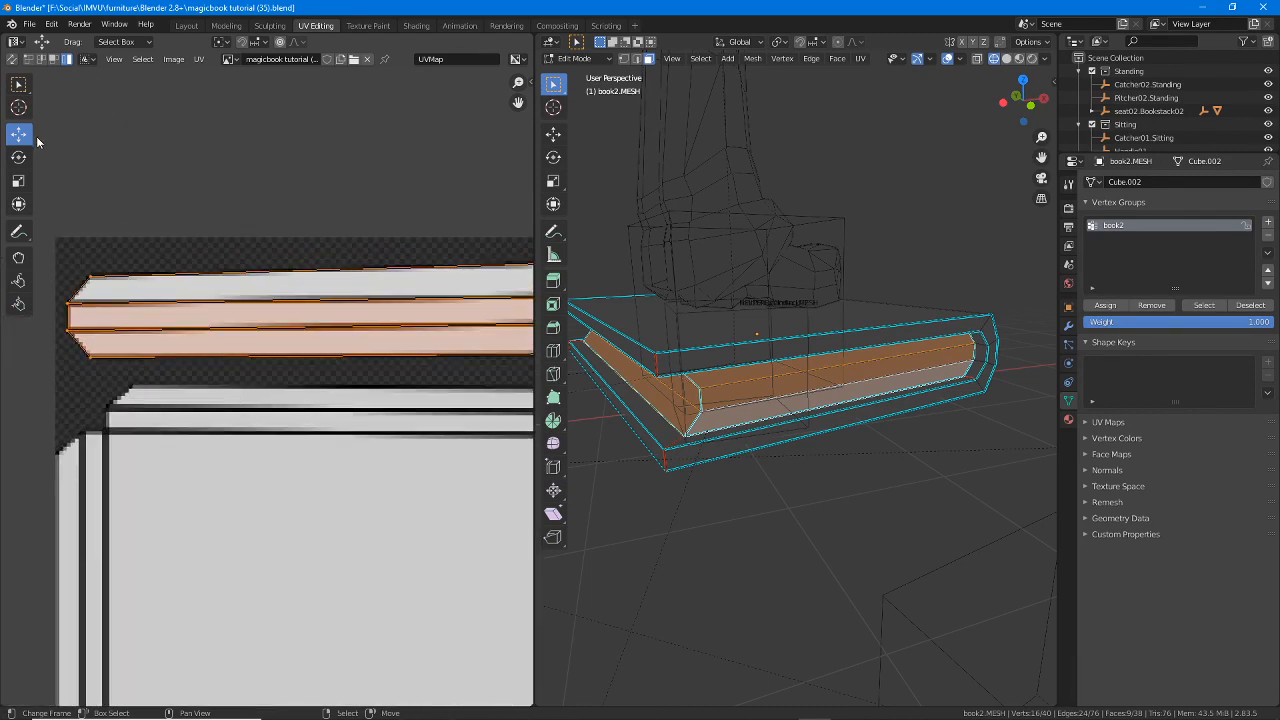
pyautogui.click(29, 60)
pyautogui.rightClick(91, 286)
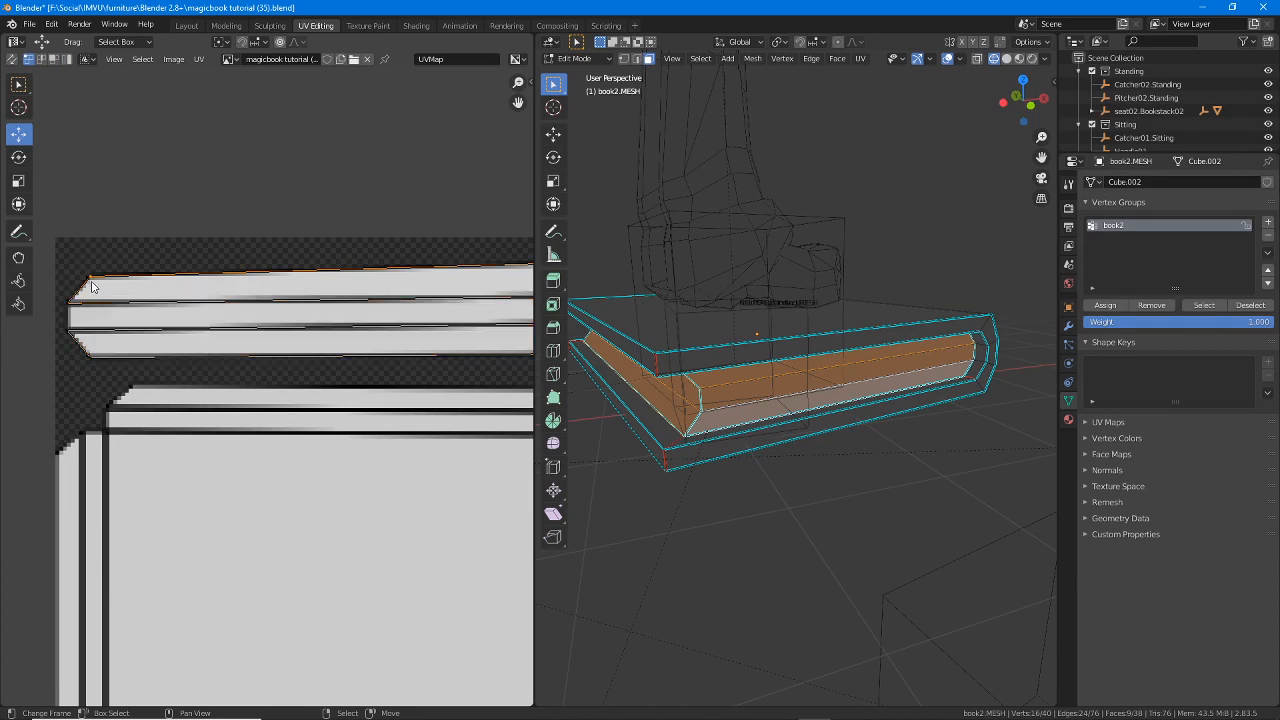
pyautogui.moveTo(176, 325); pyautogui.dragTo(179, 340, button='middle')
pyautogui.moveTo(97, 237); pyautogui.dragTo(95, 225)
# - Move the page strip's right end points vertically to straighten its inner lines and bottom edge
pyautogui.moveTo(163, 355); pyautogui.dragTo(64, 362, button='middle')
pyautogui.moveTo(380, 371); pyautogui.dragTo(203, 373, button='middle')
pyautogui.moveTo(422, 332); pyautogui.dragTo(187, 331, button='middle')
pyautogui.moveTo(373, 333); pyautogui.dragTo(126, 329, button='middle')
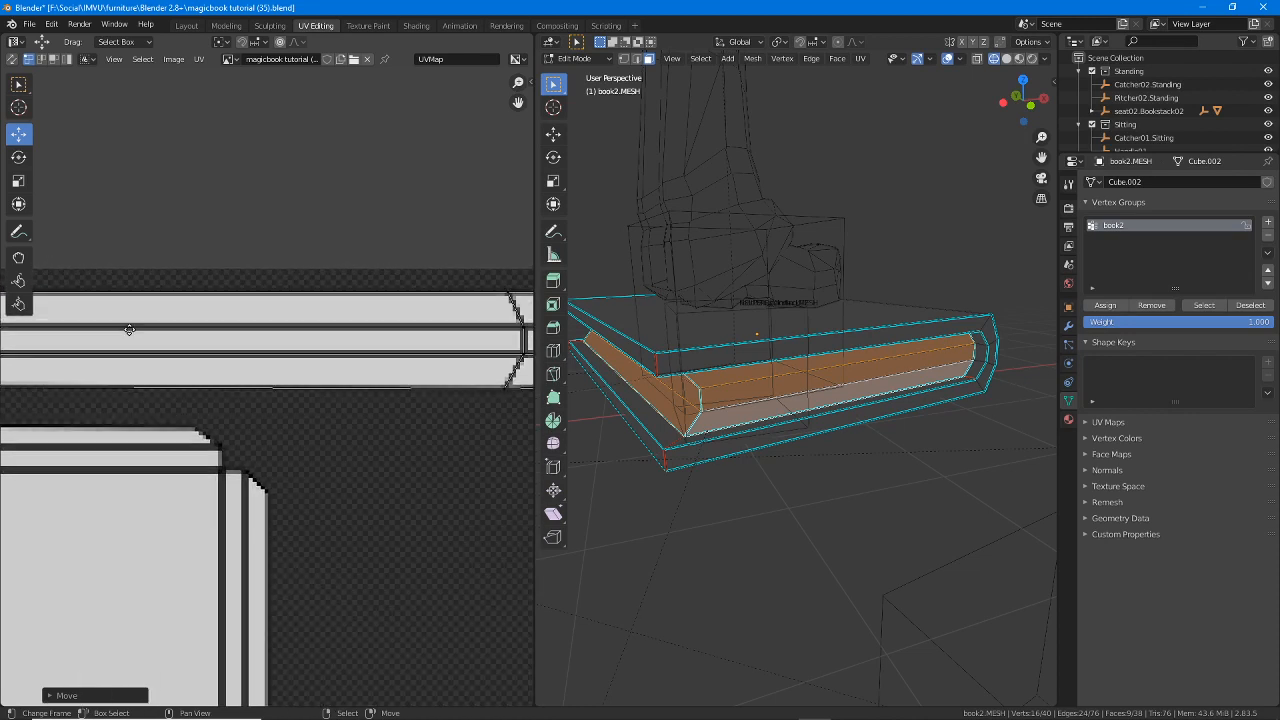
pyautogui.moveTo(301, 331); pyautogui.dragTo(194, 323, button='middle')
pyautogui.moveTo(500, 330); pyautogui.dragTo(190, 330, button='middle')
pyautogui.moveTo(494, 337); pyautogui.dragTo(401, 336, button='middle')
pyautogui.moveTo(245, 350); pyautogui.dragTo(149, 357, button='middle')
pyautogui.click(480, 321)
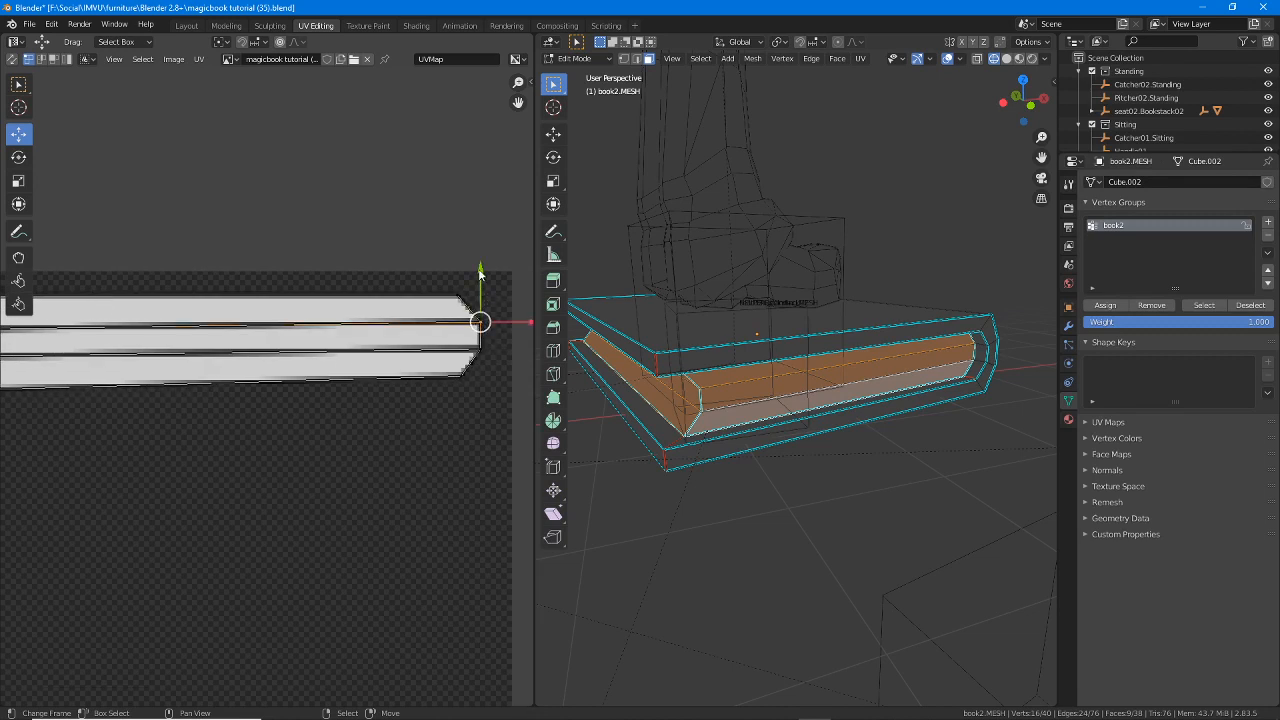
pyautogui.moveTo(480, 278); pyautogui.dragTo(464, 345)
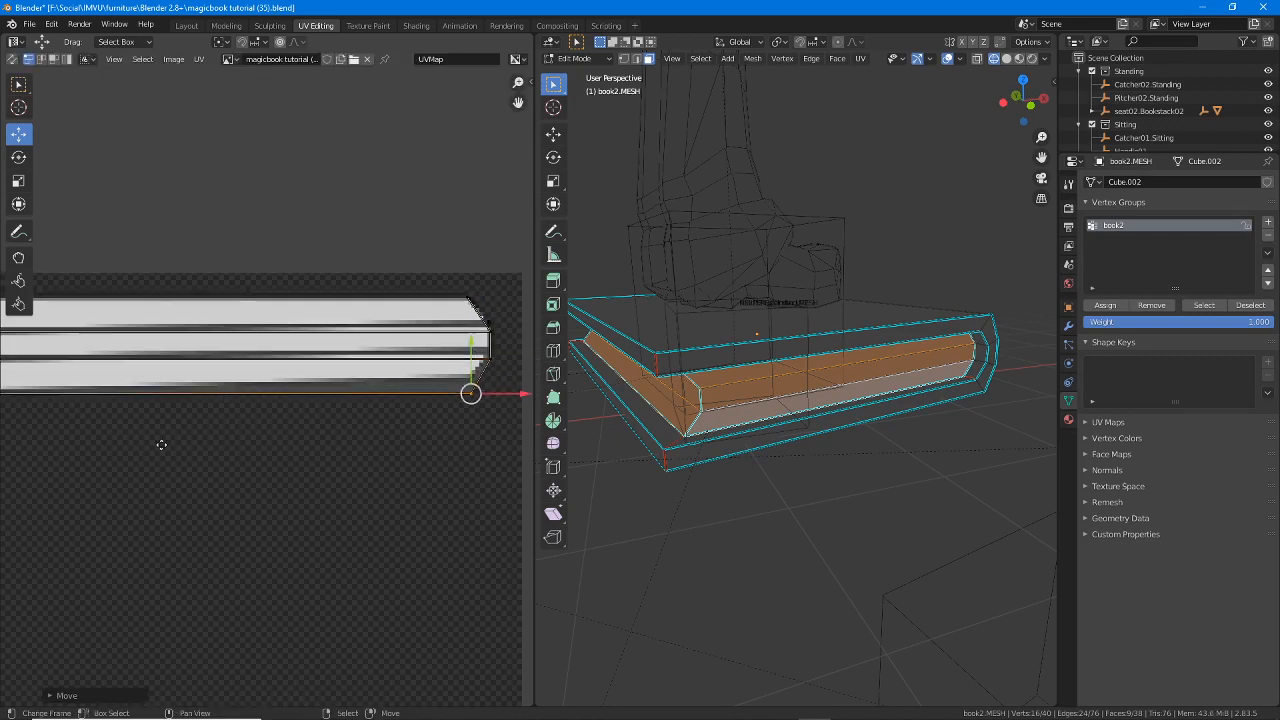
# - Shift the bottom edge point at the page strip's joint above the spine vertically to level the bottom edge
pyautogui.scroll(6, 330, 467)
pyautogui.moveTo(330, 467); pyautogui.dragTo(25, 466, button='middle')
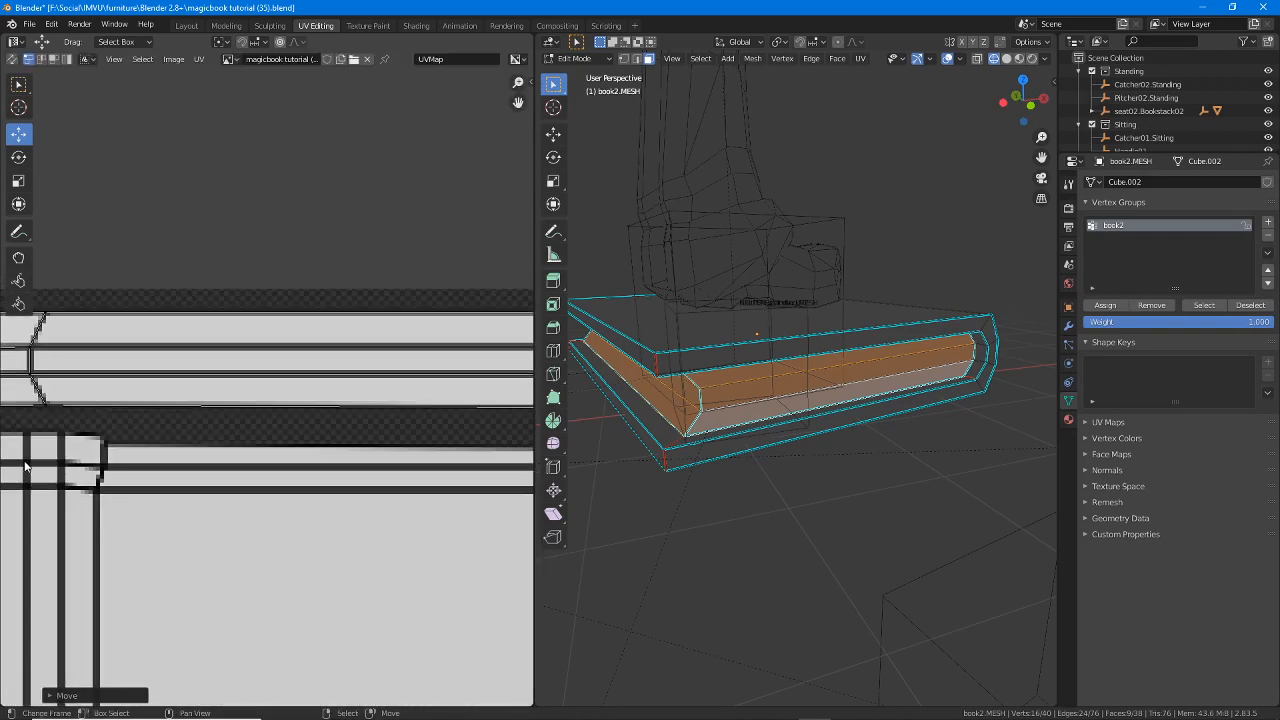
pyautogui.moveTo(183, 455); pyautogui.dragTo(348, 460, button='middle')
pyautogui.click(208, 414)
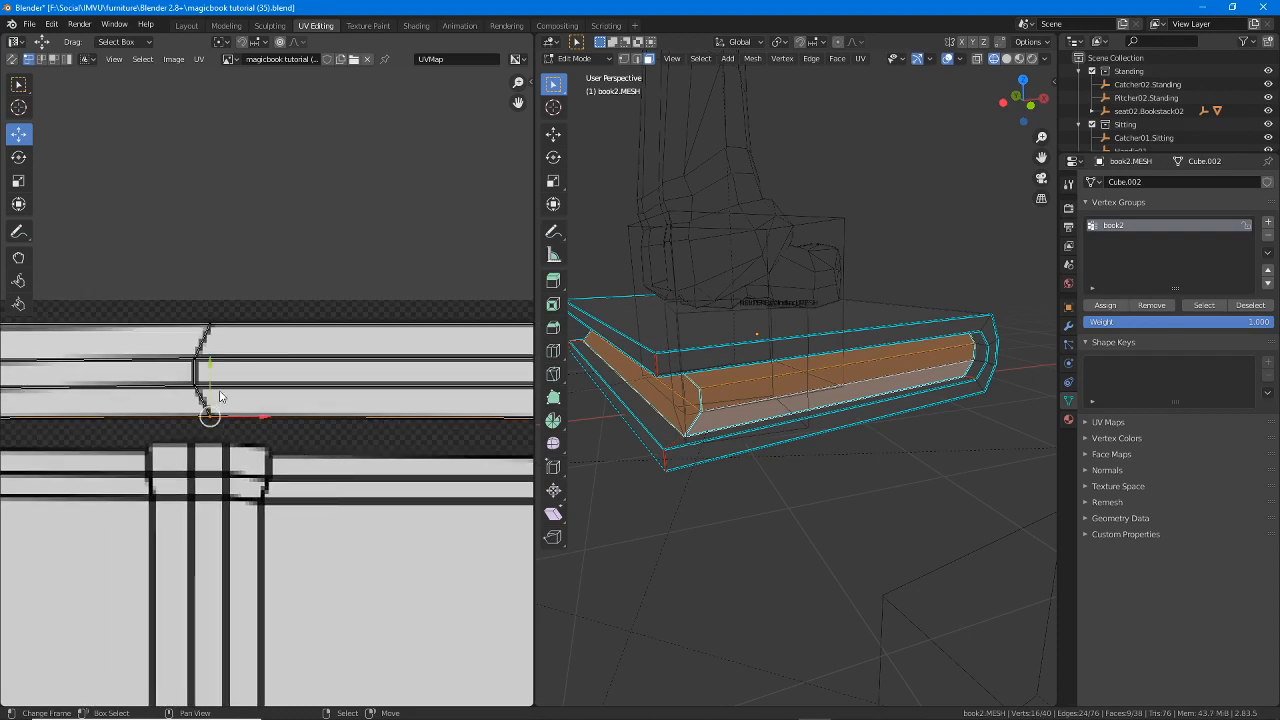
pyautogui.moveTo(212, 370); pyautogui.dragTo(212, 373)
pyautogui.moveTo(130, 423); pyautogui.dragTo(306, 426, button='middle')
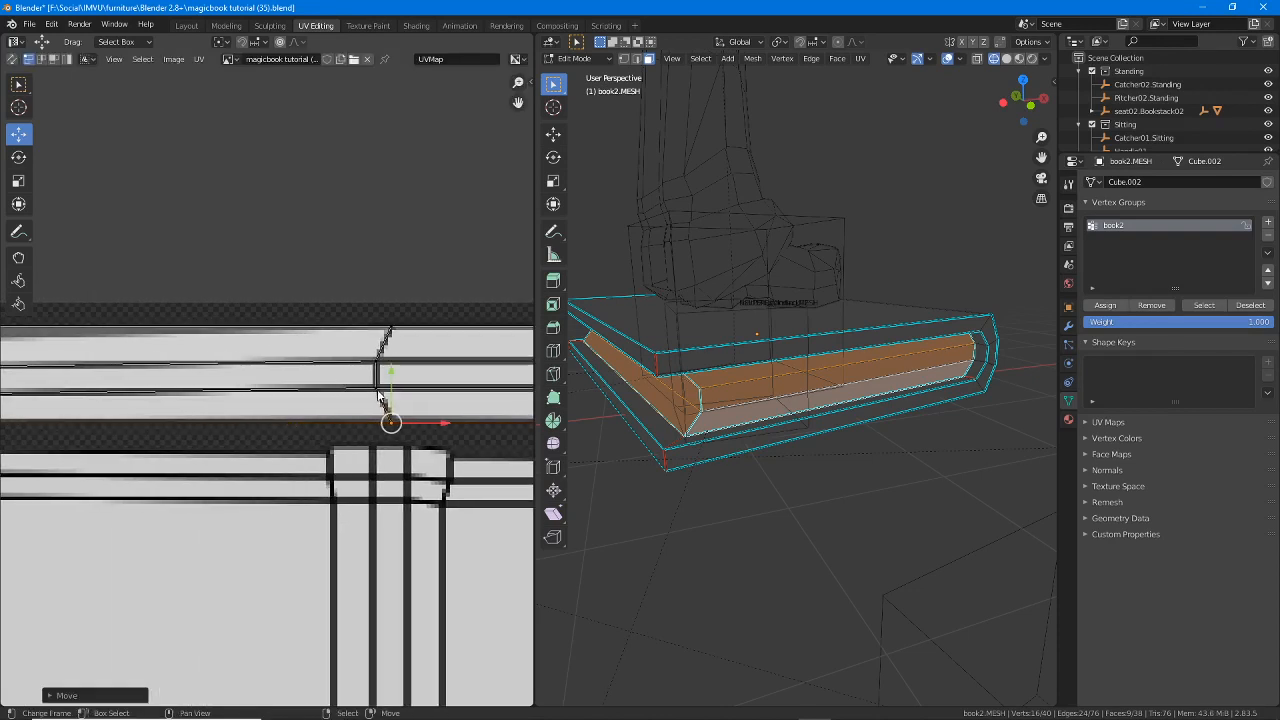
# - Move the left end points of the page strip's two inner lines vertically to level them with the joint above the spine
pyautogui.rightClick(376, 389)
pyautogui.moveTo(371, 401); pyautogui.dragTo(331, 361, button='middle')
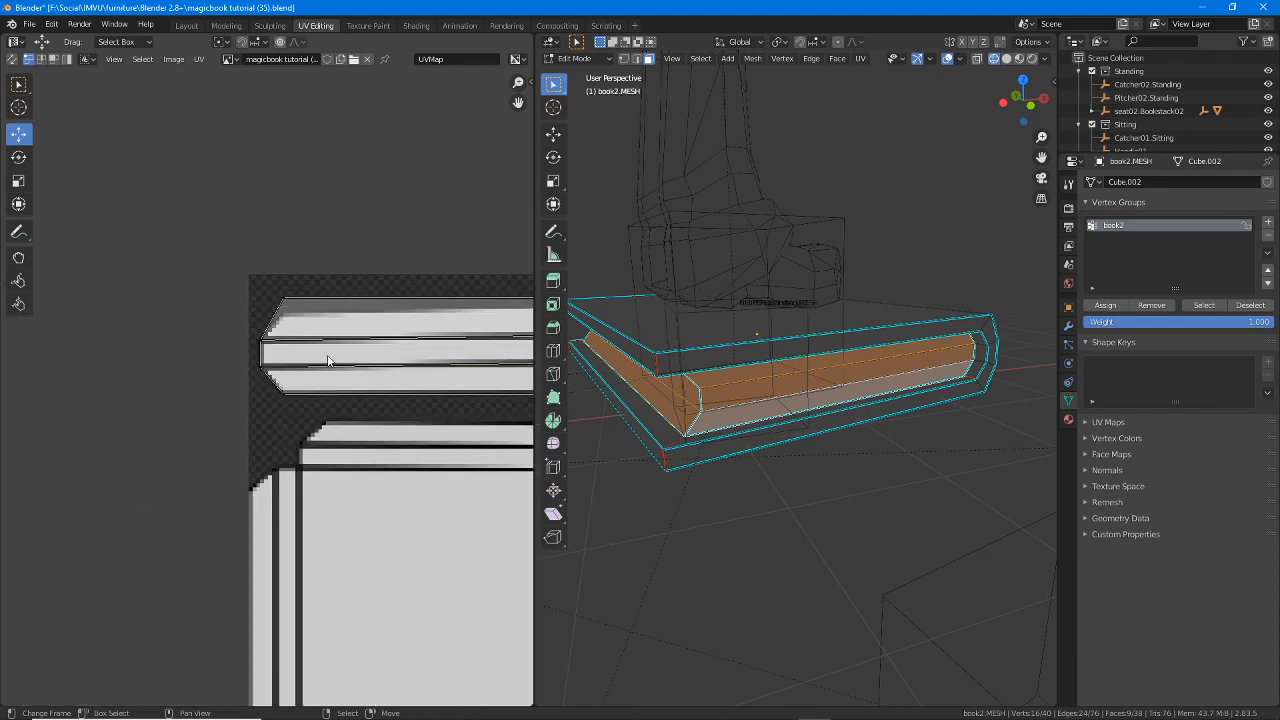
pyautogui.rightClick(262, 342)
pyautogui.moveTo(260, 300); pyautogui.dragTo(260, 308)
pyautogui.rightClick(266, 367)
pyautogui.moveTo(335, 383); pyautogui.dragTo(26, 368, button='middle')
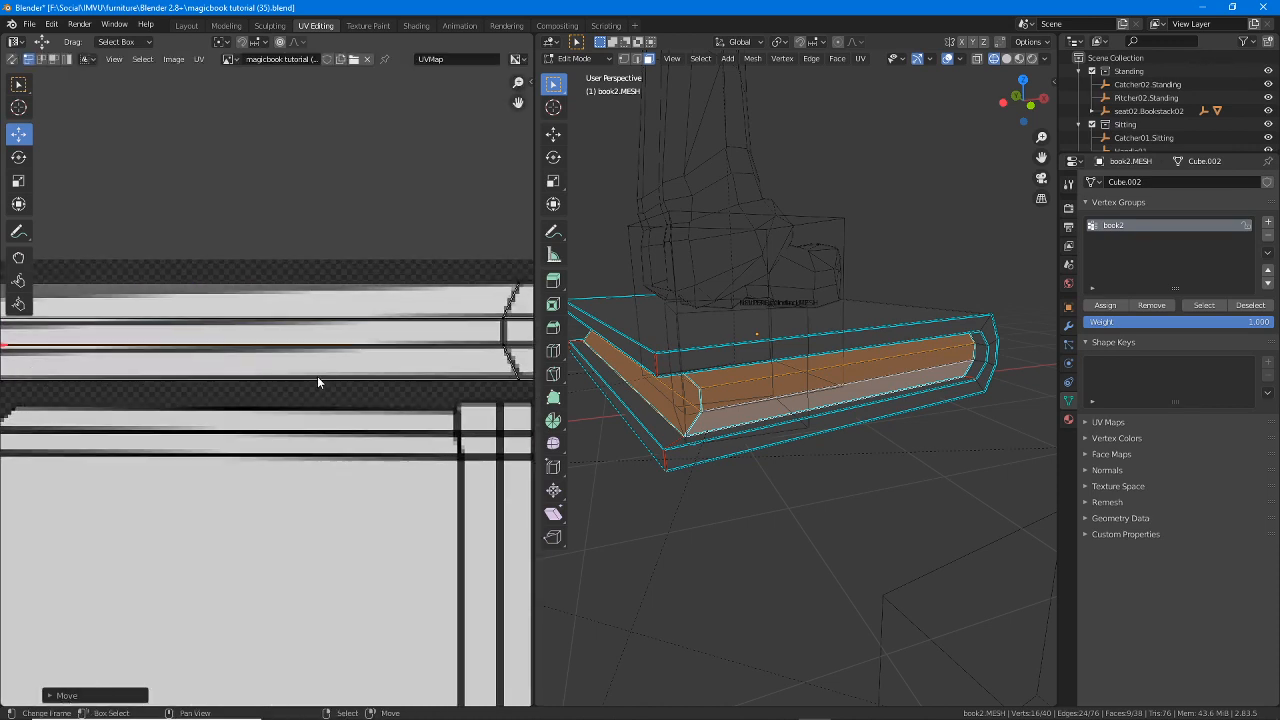
# - Maximize the UV editor and frame the left part of the page strip
pyautogui.moveTo(187, 388); pyautogui.dragTo(237, 366, button='middle')
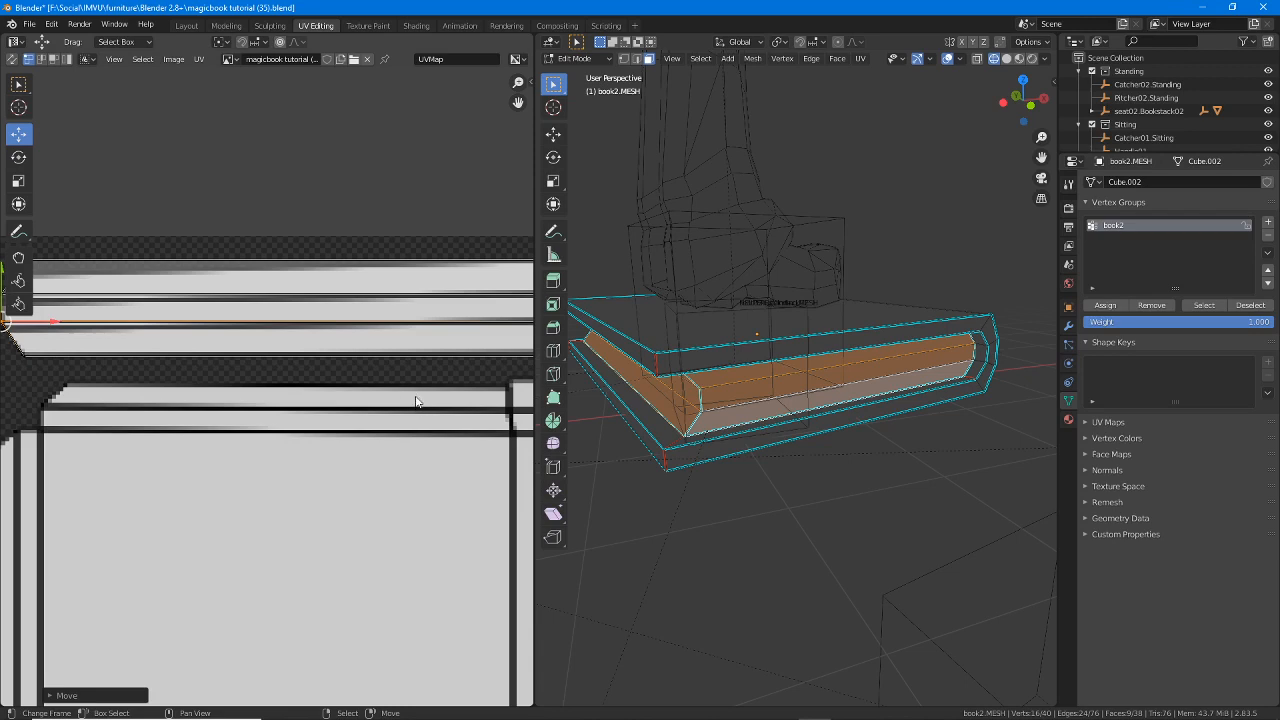
pyautogui.hotkey('ctrl', 'space')
pyautogui.scroll(3, 520, 348)
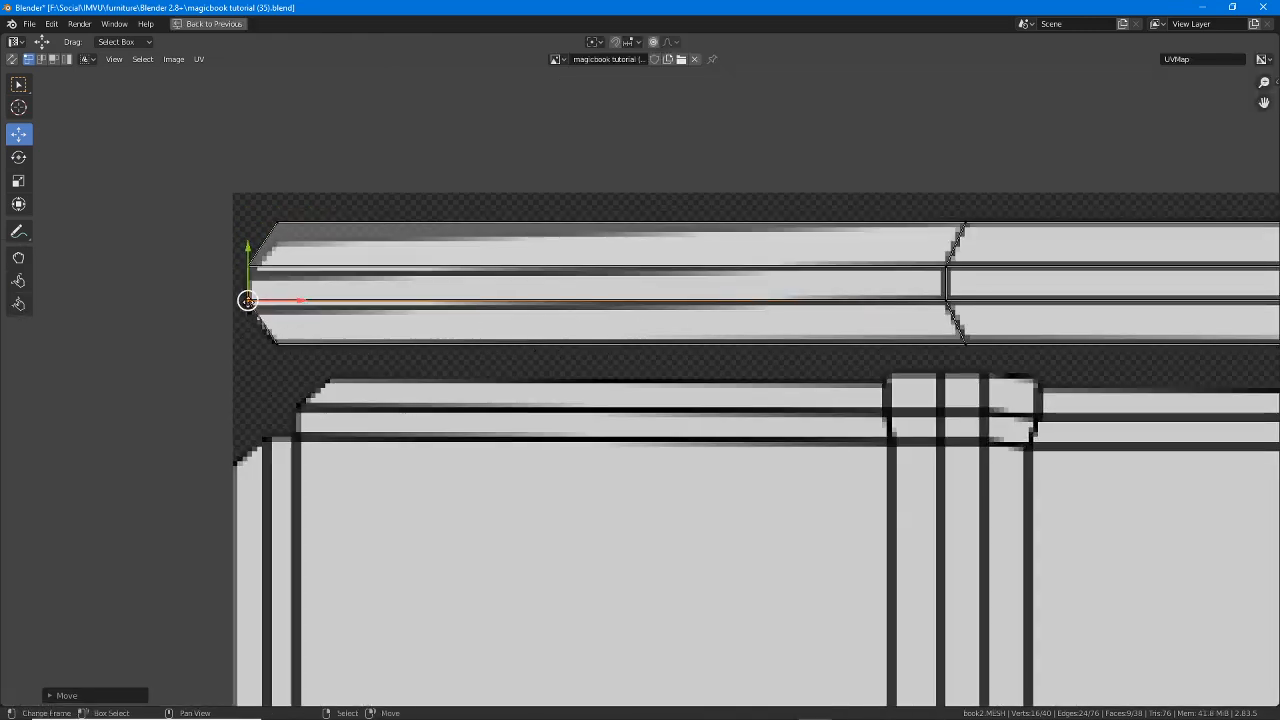
# - Move the left end point of the page strip's lower inner line downward, out of level with its other end
pyautogui.moveTo(247, 250); pyautogui.dragTo(247, 264)
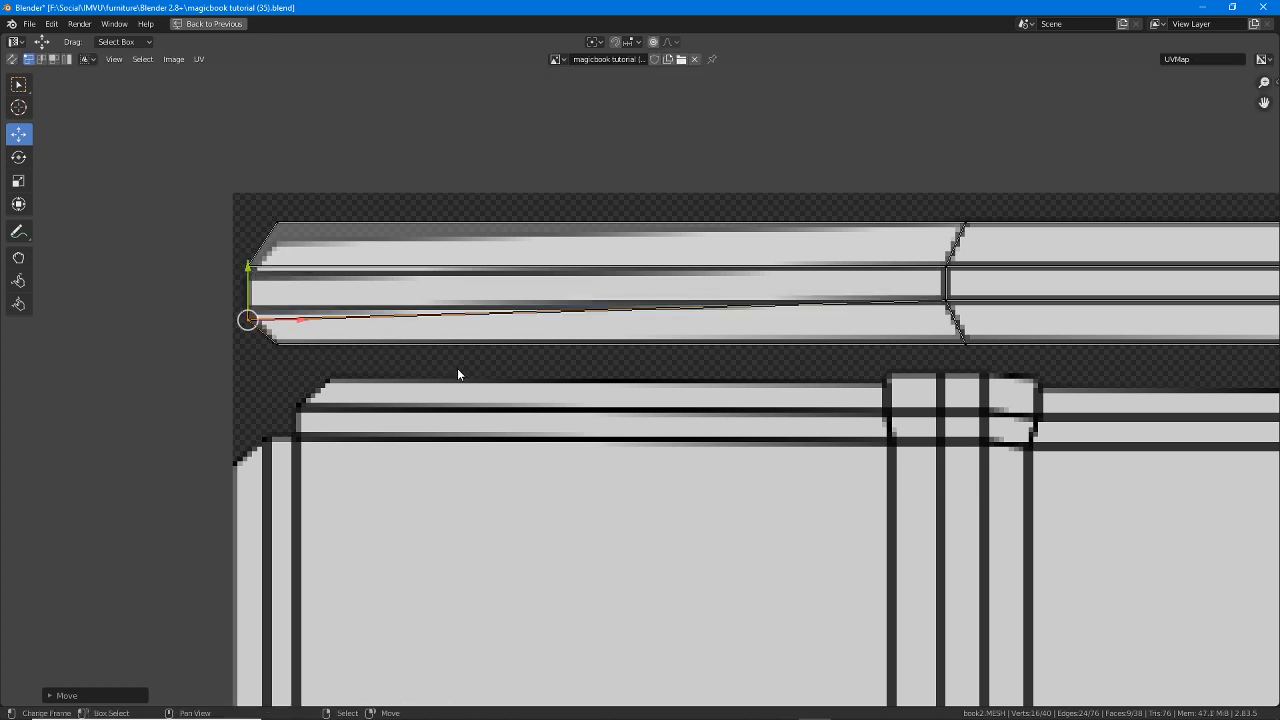
pyautogui.moveTo(247, 323)
pyautogui.mouseDown()
pyautogui.moveTo(962, 308)
pyautogui.moveTo(942, 314)
pyautogui.moveTo(920, 289)
pyautogui.mouseUp()
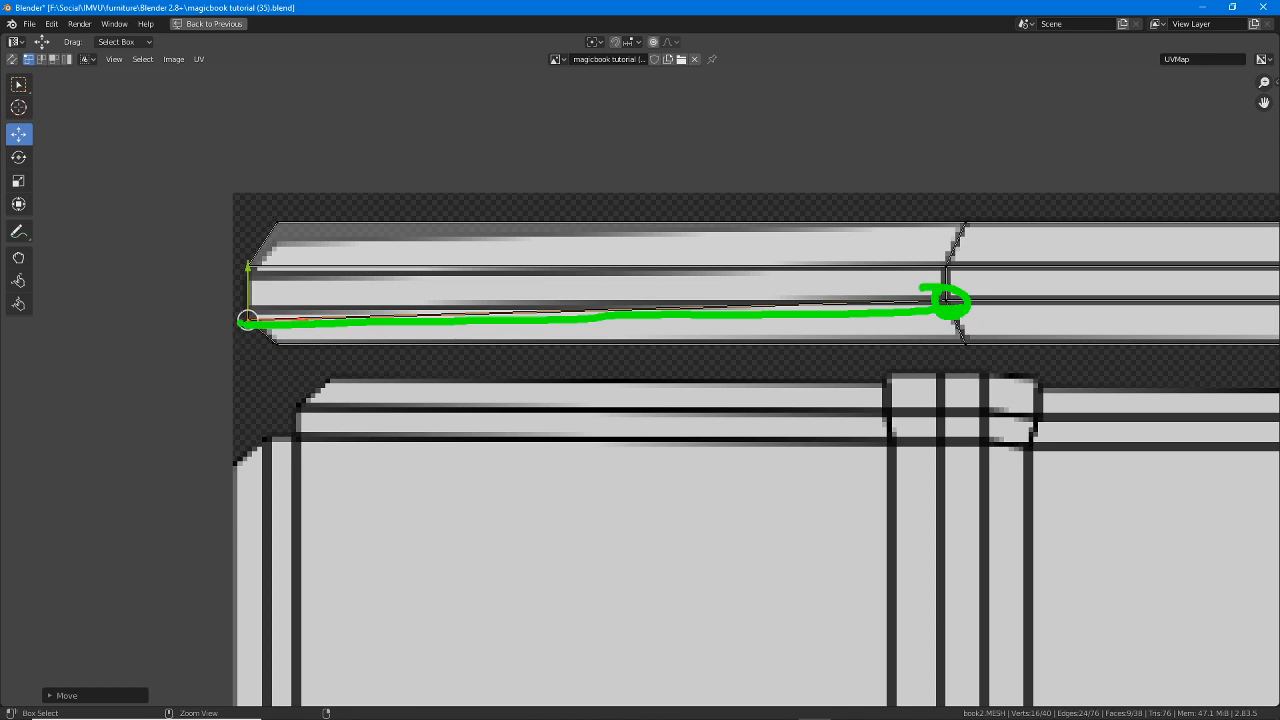
pyautogui.moveTo(244, 312)
pyautogui.mouseDown()
pyautogui.moveTo(262, 334)
pyautogui.moveTo(232, 296)
pyautogui.mouseUp()
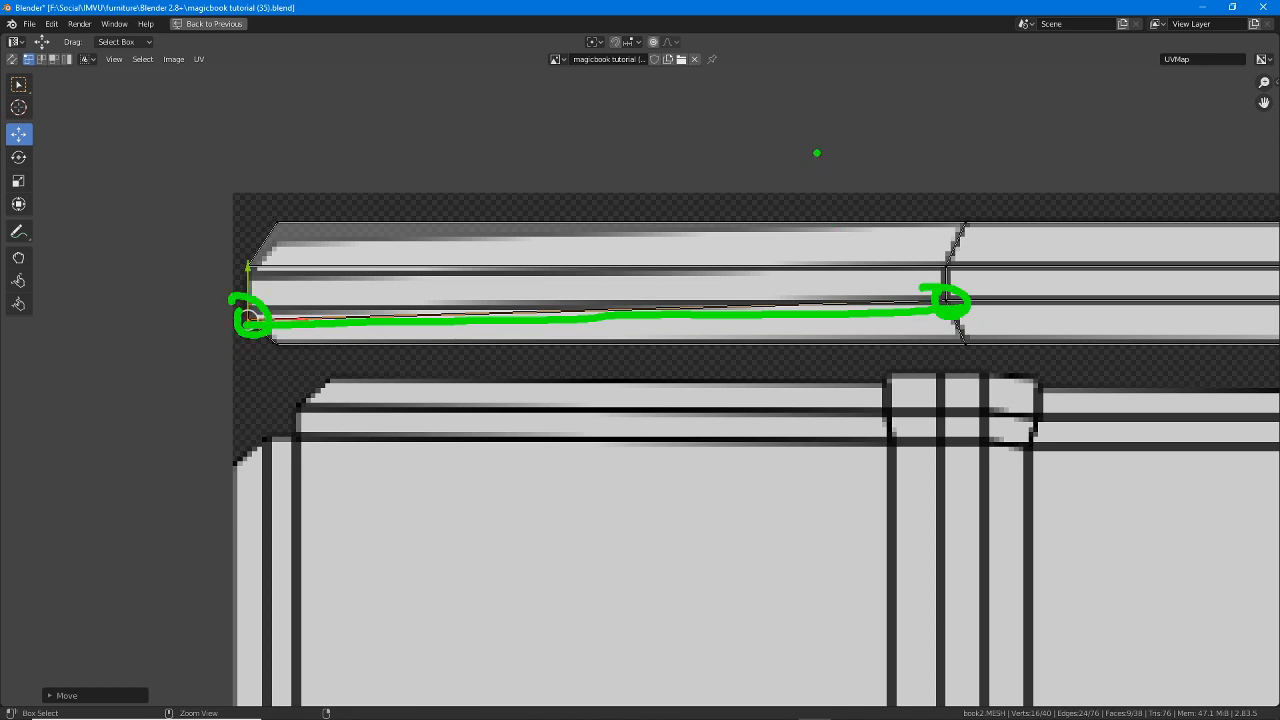
pyautogui.moveTo(817, 153)
pyautogui.mouseDown()
pyautogui.moveTo(758, 153)
pyautogui.moveTo(760, 172)
pyautogui.moveTo(669, 175)
pyautogui.moveTo(668, 193)
pyautogui.moveTo(571, 195)
pyautogui.moveTo(572, 209)
pyautogui.moveTo(500, 210)
pyautogui.moveTo(363, 245)
pyautogui.mouseUp()
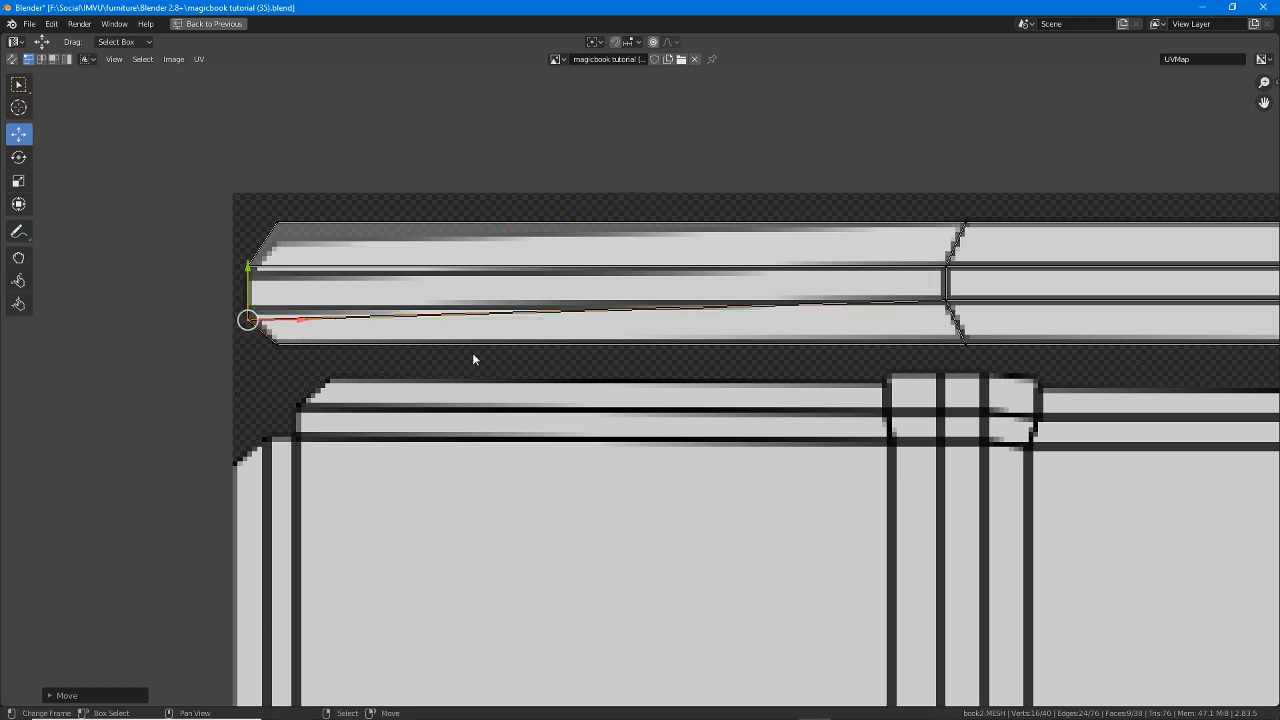
# - Move the lower inner line's left end point vertically back up, in line with its point at the joint
pyautogui.press('g')
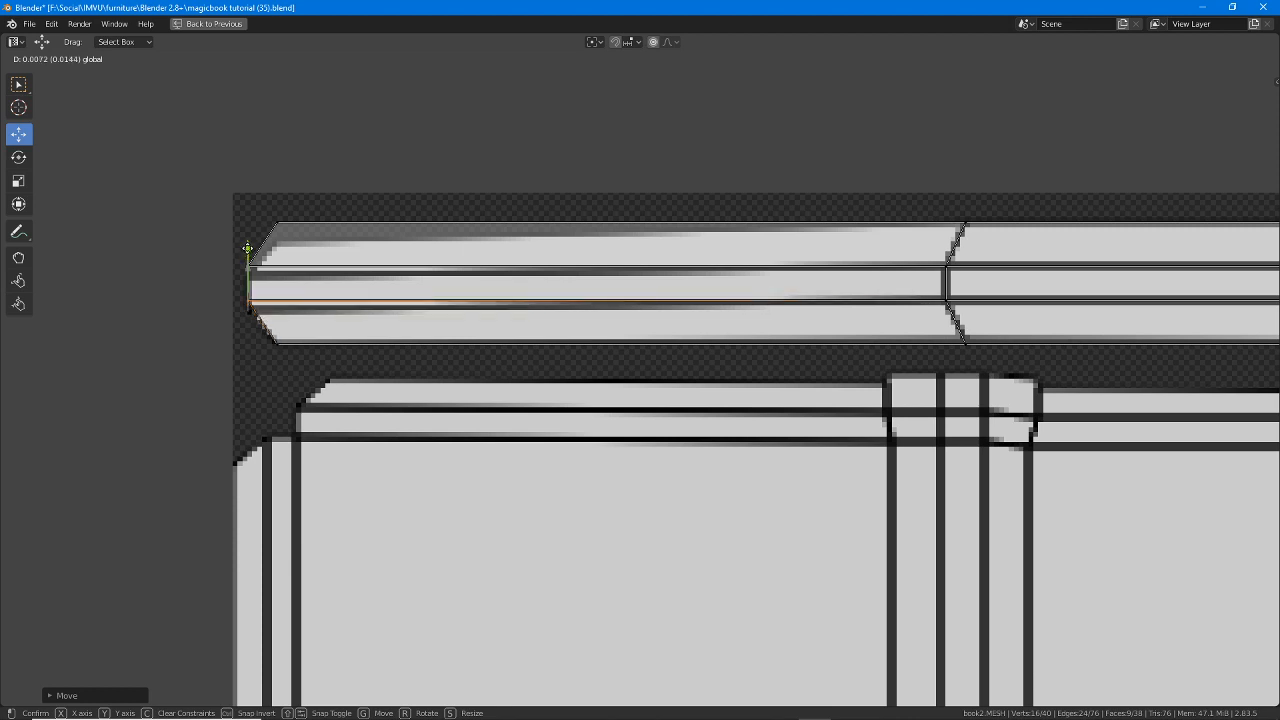
pyautogui.click(247, 252)
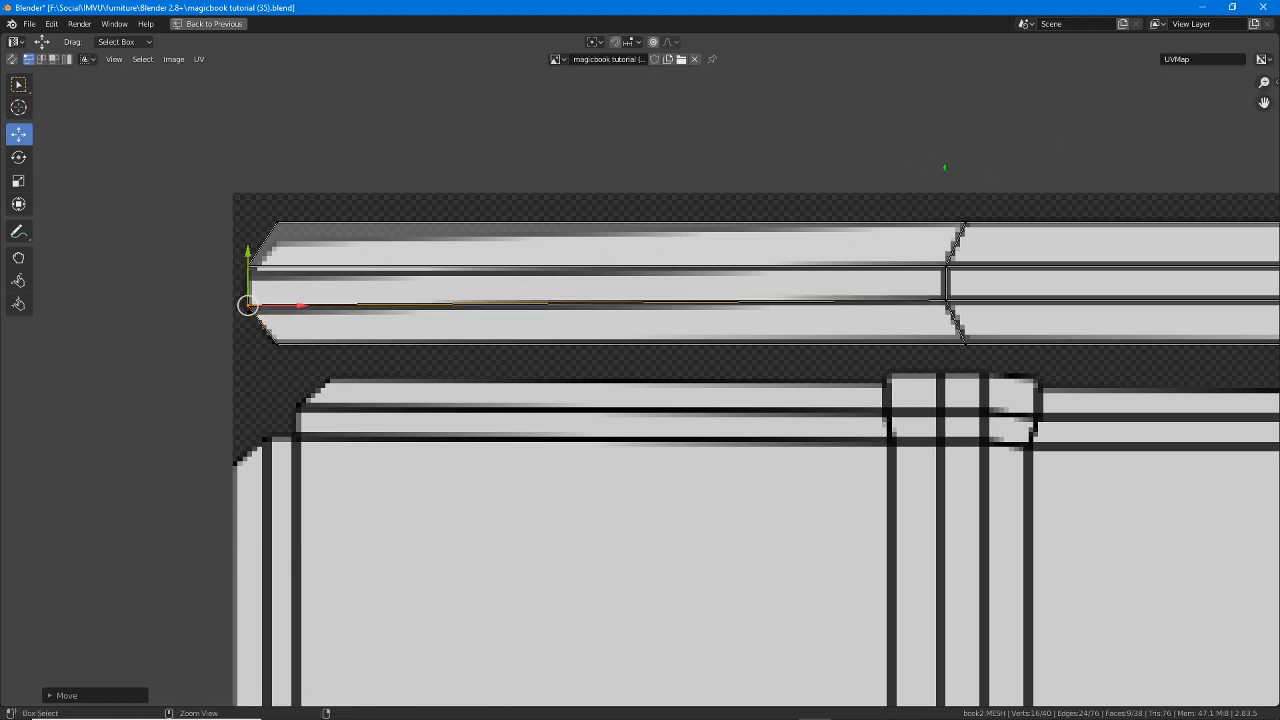
pyautogui.moveTo(972, 153); pyautogui.dragTo(703, 215)
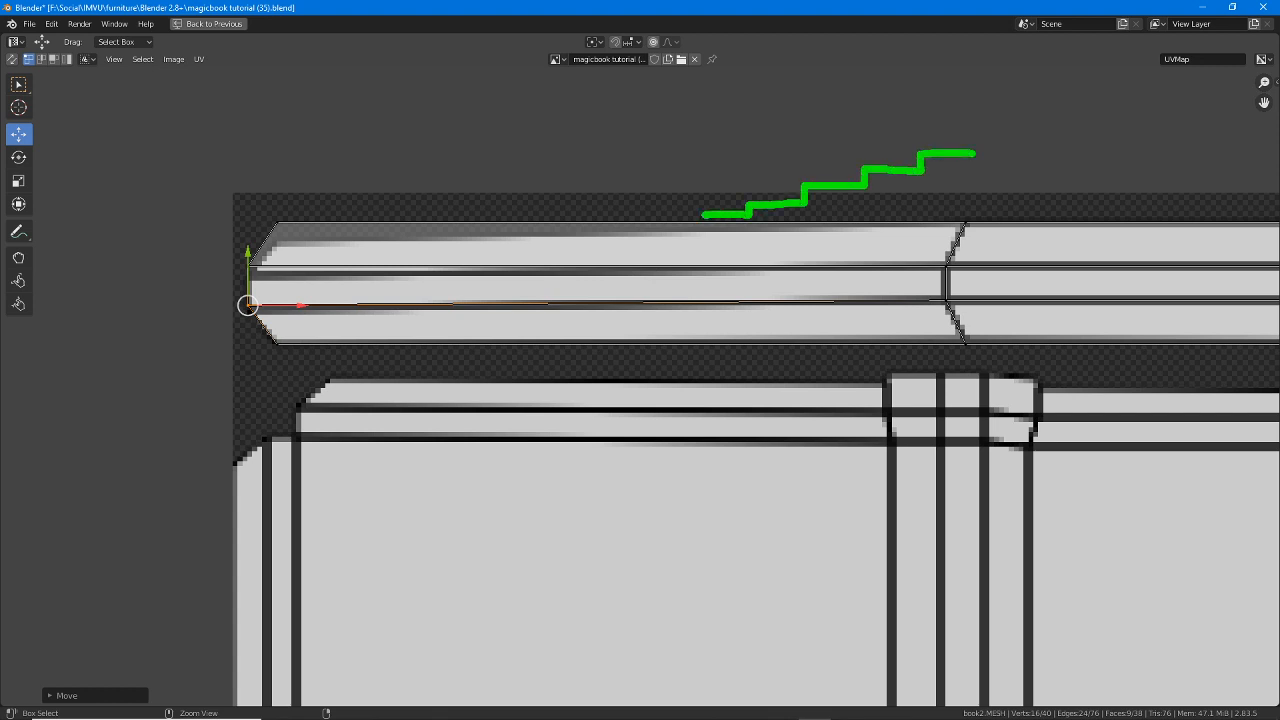
pyautogui.moveTo(978, 130)
pyautogui.mouseDown()
pyautogui.moveTo(838, 125)
pyautogui.moveTo(435, 158)
pyautogui.mouseUp()
pyautogui.moveTo(984, 99); pyautogui.dragTo(435, 97)
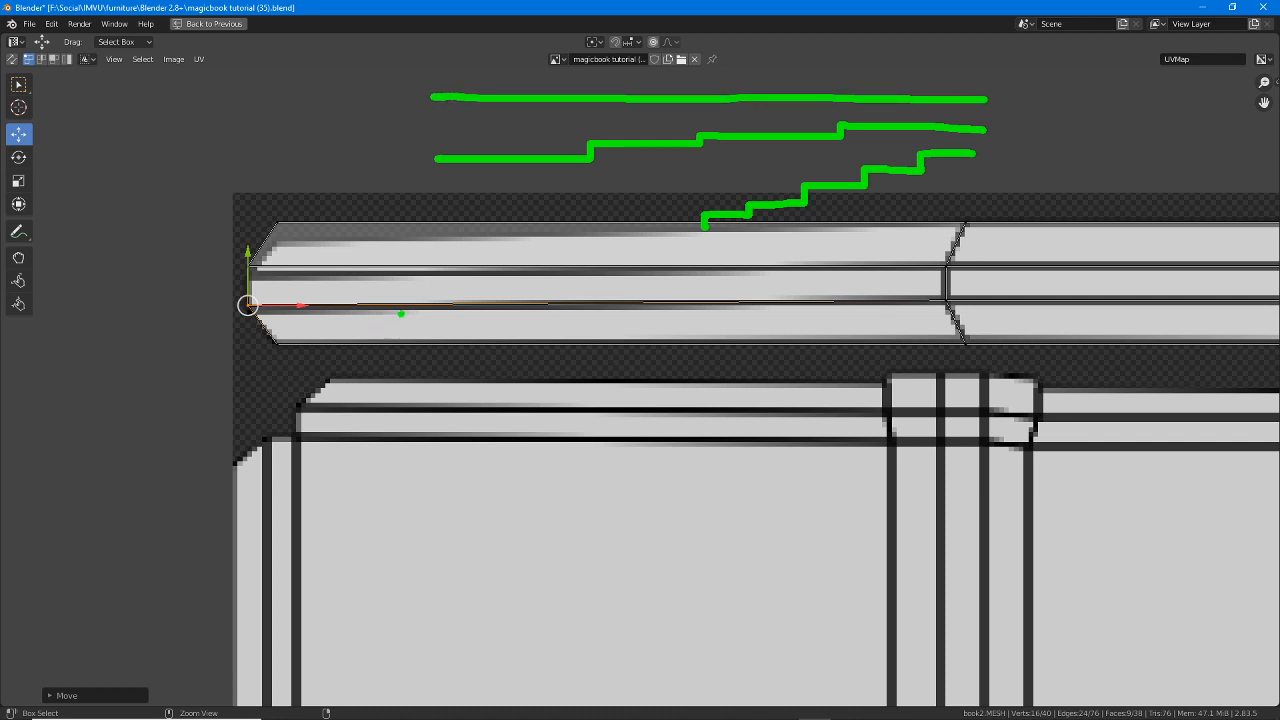
pyautogui.press('Escape')
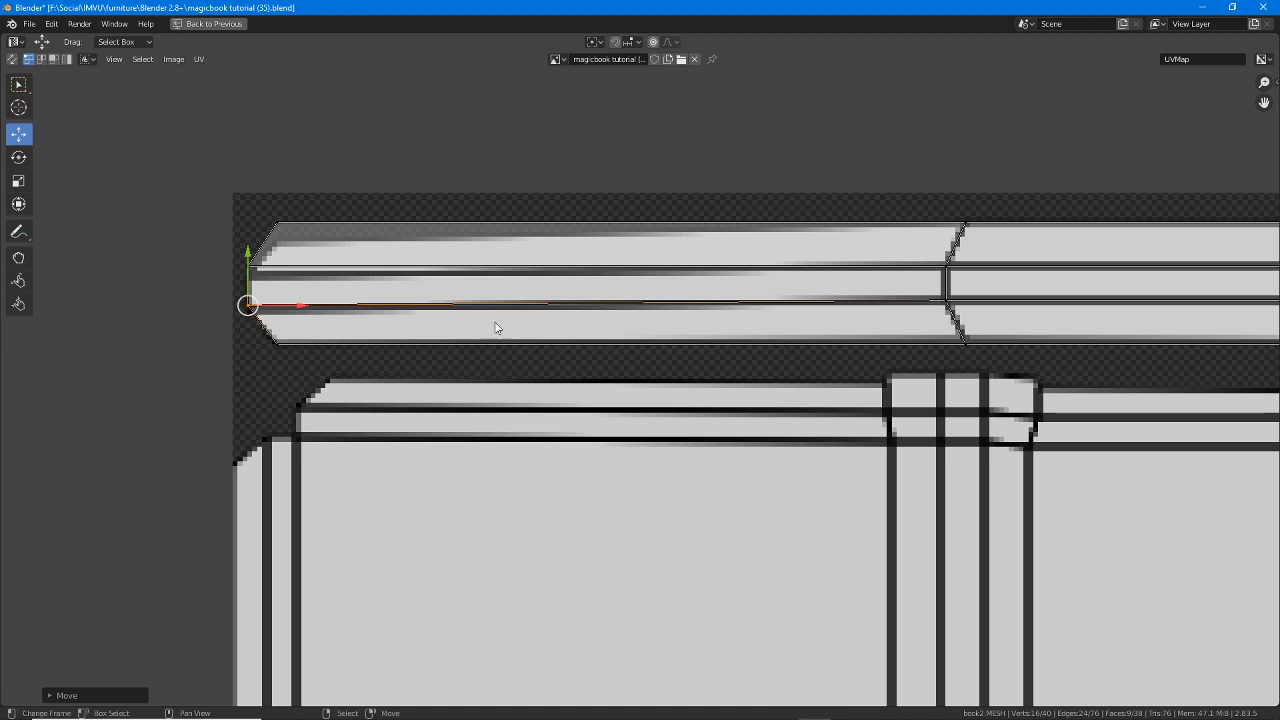
# - Raise the left end point of the page strip's lower inner line slightly so the line runs straight to the joint
pyautogui.moveTo(250, 252); pyautogui.dragTo(247, 250)
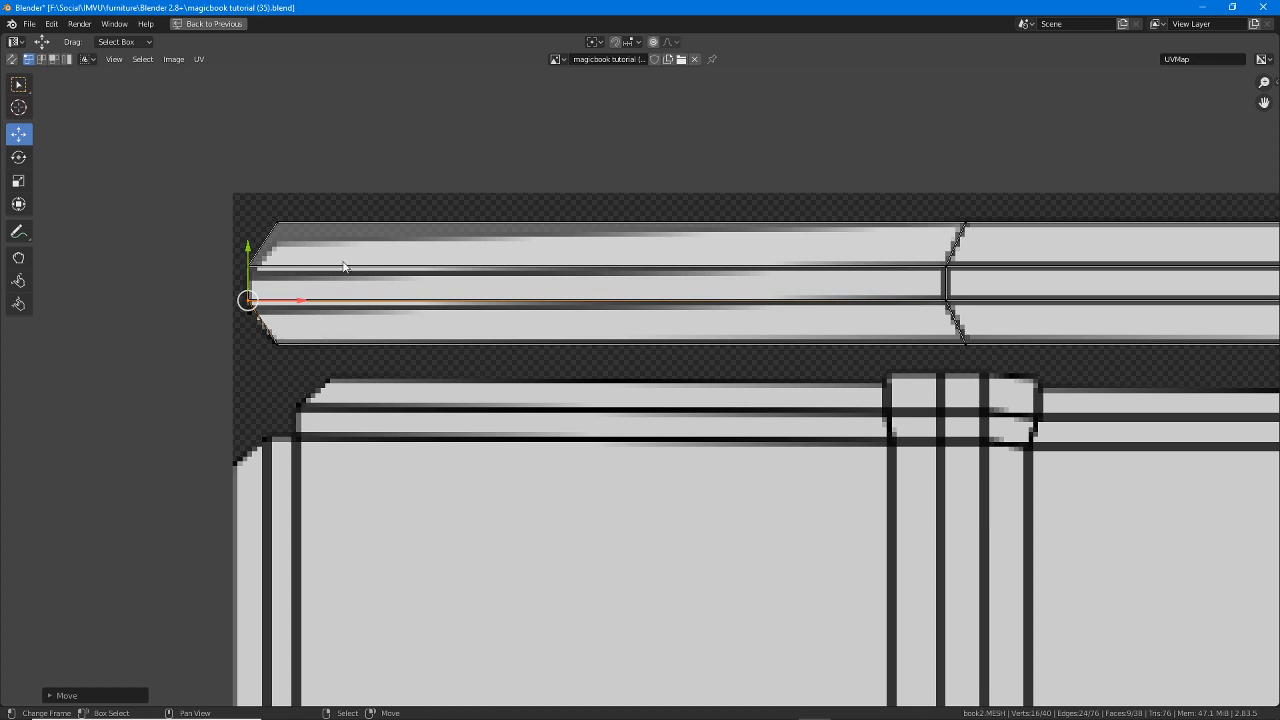
pyautogui.moveTo(677, 254); pyautogui.dragTo(382, 287, button='middle')
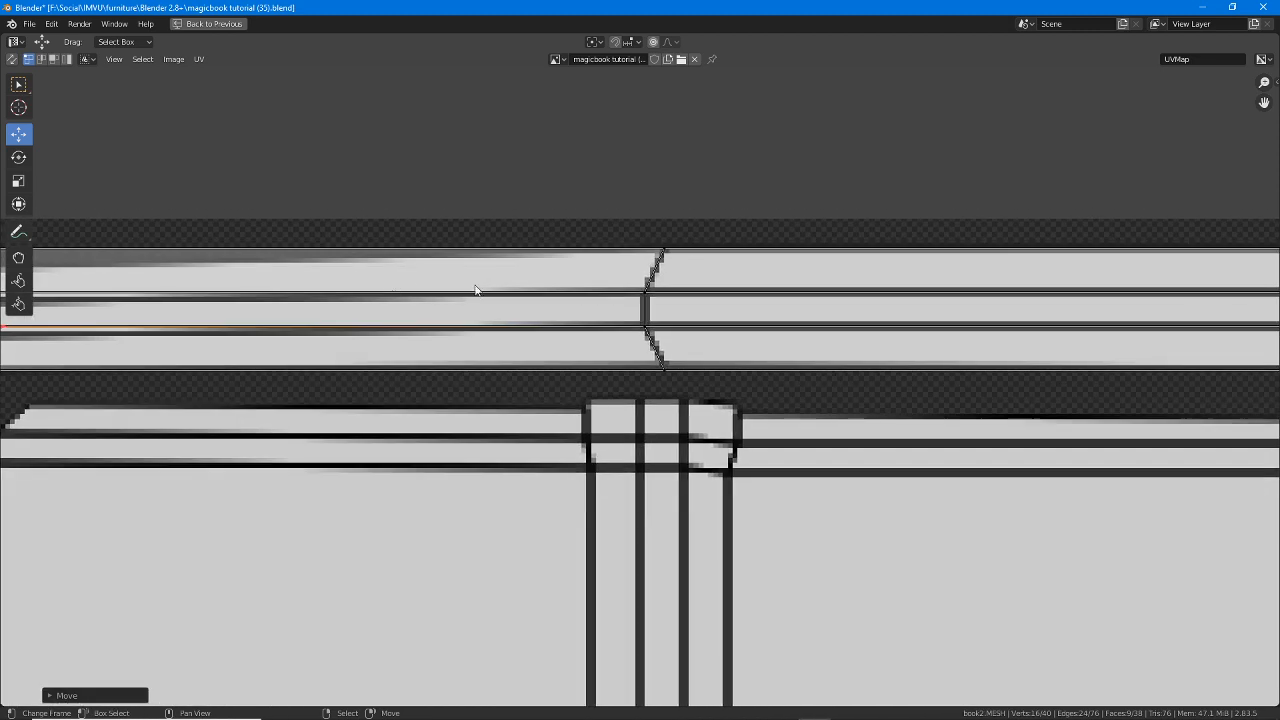
pyautogui.scroll(-1, 577, 302)
pyautogui.moveTo(764, 299); pyautogui.dragTo(591, 246, button='middle')
pyautogui.scroll(-1, 690, 290)
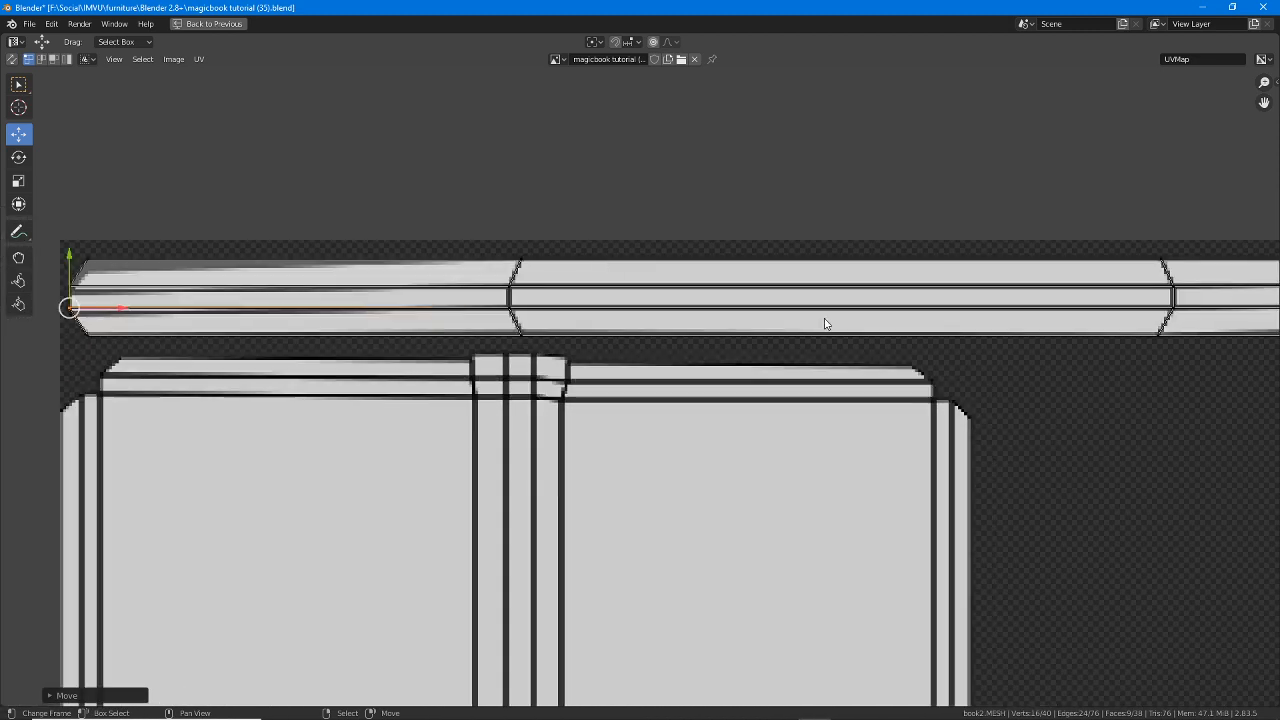
pyautogui.moveTo(826, 323); pyautogui.dragTo(534, 309, button='middle')
pyautogui.moveTo(857, 257); pyautogui.dragTo(770, 279, button='middle')
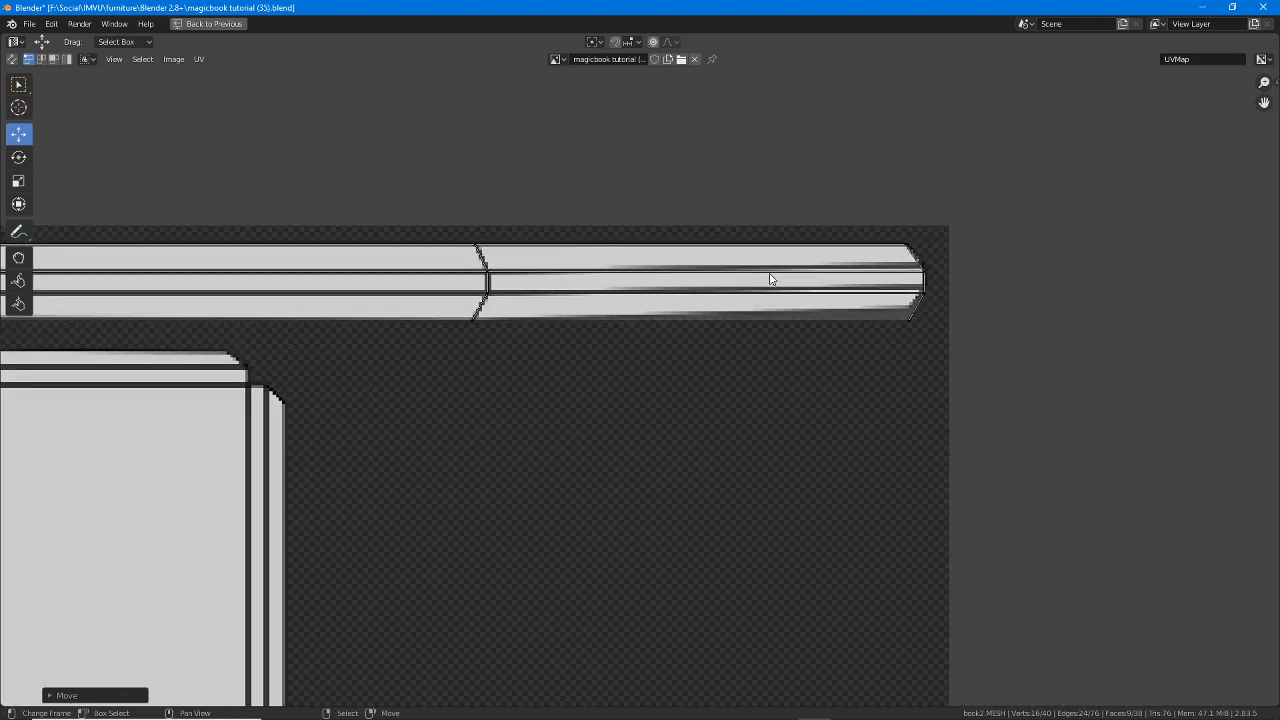
pyautogui.scroll(1, 780, 325)
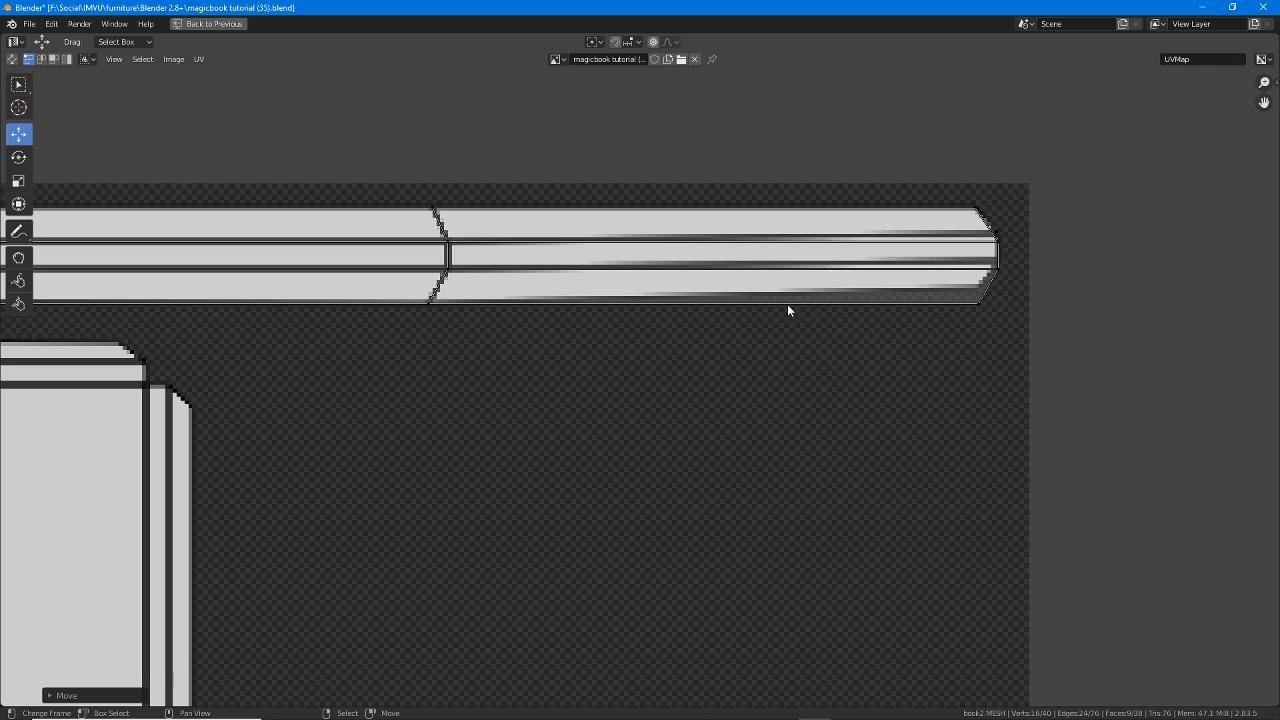
pyautogui.moveTo(432, 300)
pyautogui.mouseDown()
pyautogui.moveTo(826, 317)
pyautogui.moveTo(970, 305)
pyautogui.moveTo(940, 338)
pyautogui.mouseUp()
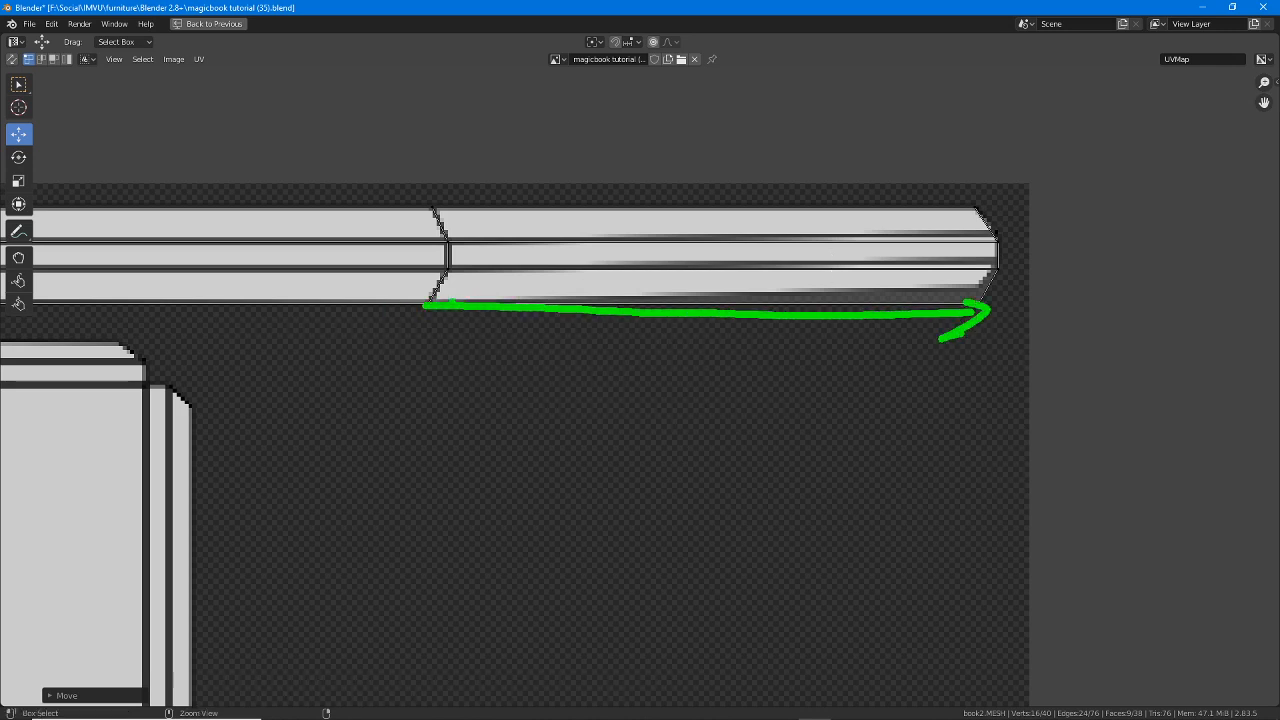
pyautogui.moveTo(428, 302)
pyautogui.mouseDown()
pyautogui.moveTo(956, 268)
pyautogui.moveTo(922, 290)
pyautogui.moveTo(986, 289)
pyautogui.mouseUp()
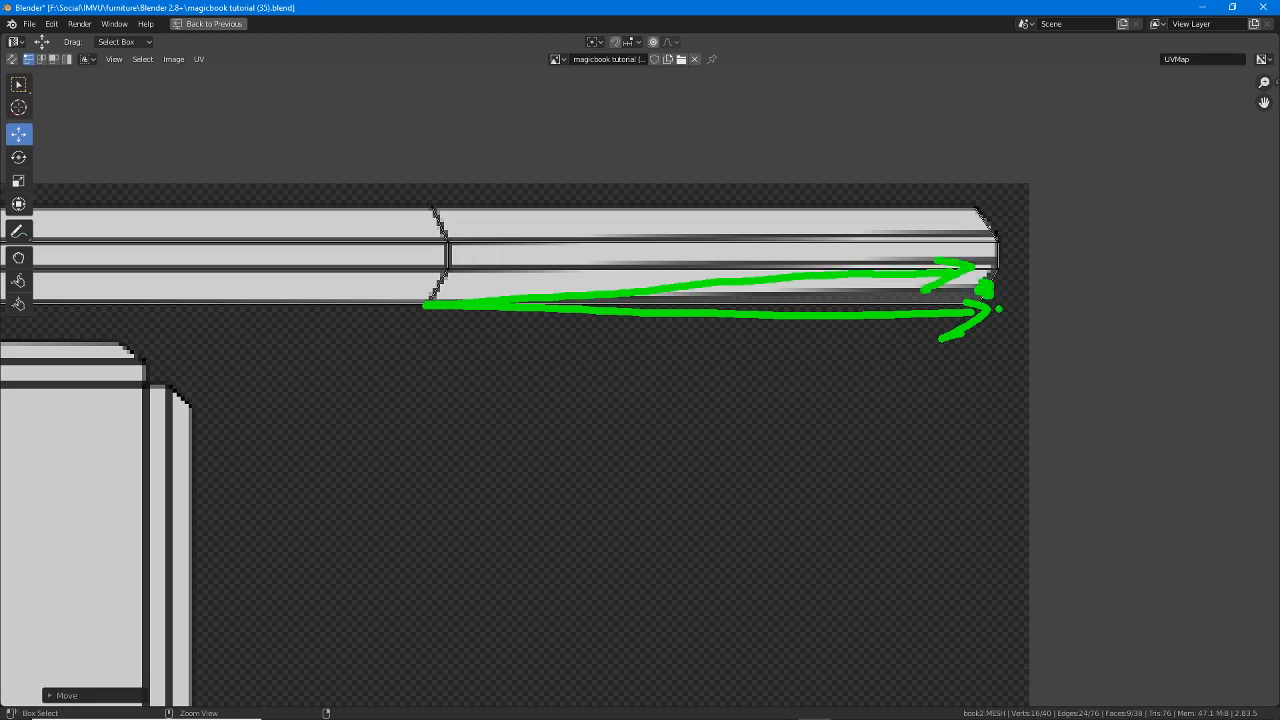
pyautogui.press('Escape')
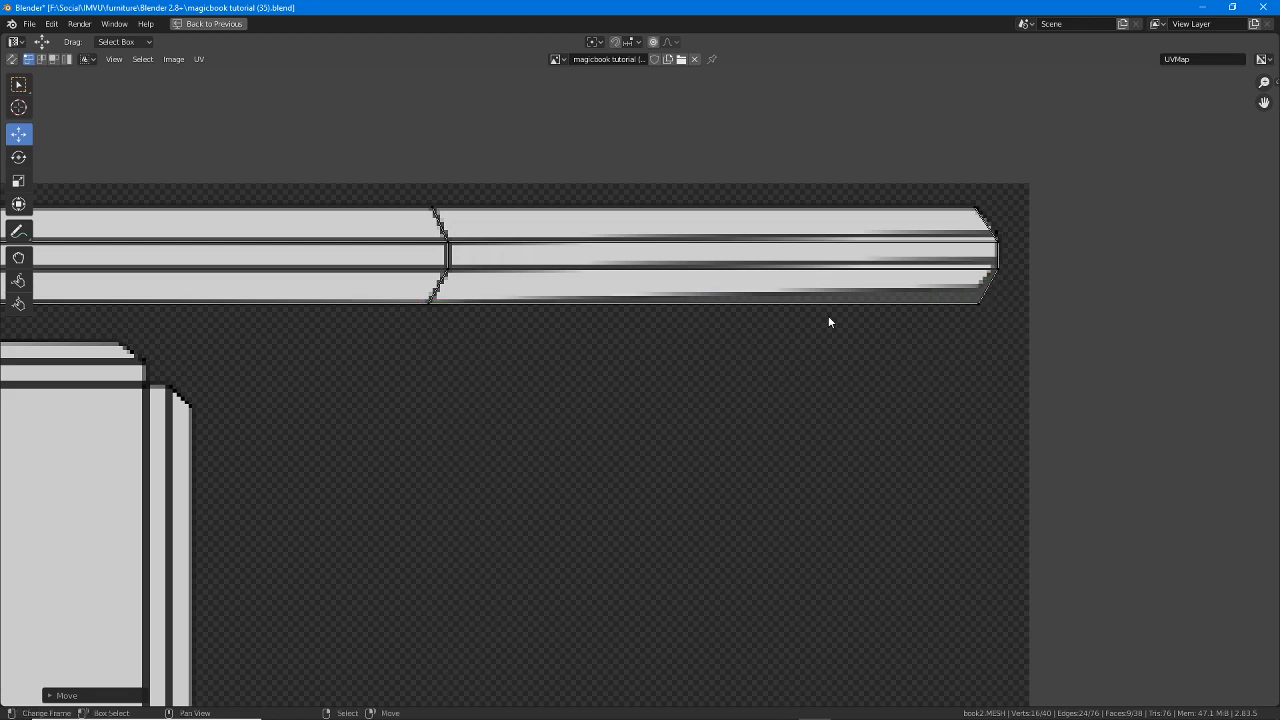
# - Restore the UV editor to the split layout beside the 3D view and frame the cover island with the page strip
pyautogui.moveTo(423, 346); pyautogui.dragTo(378, 357, button='middle')
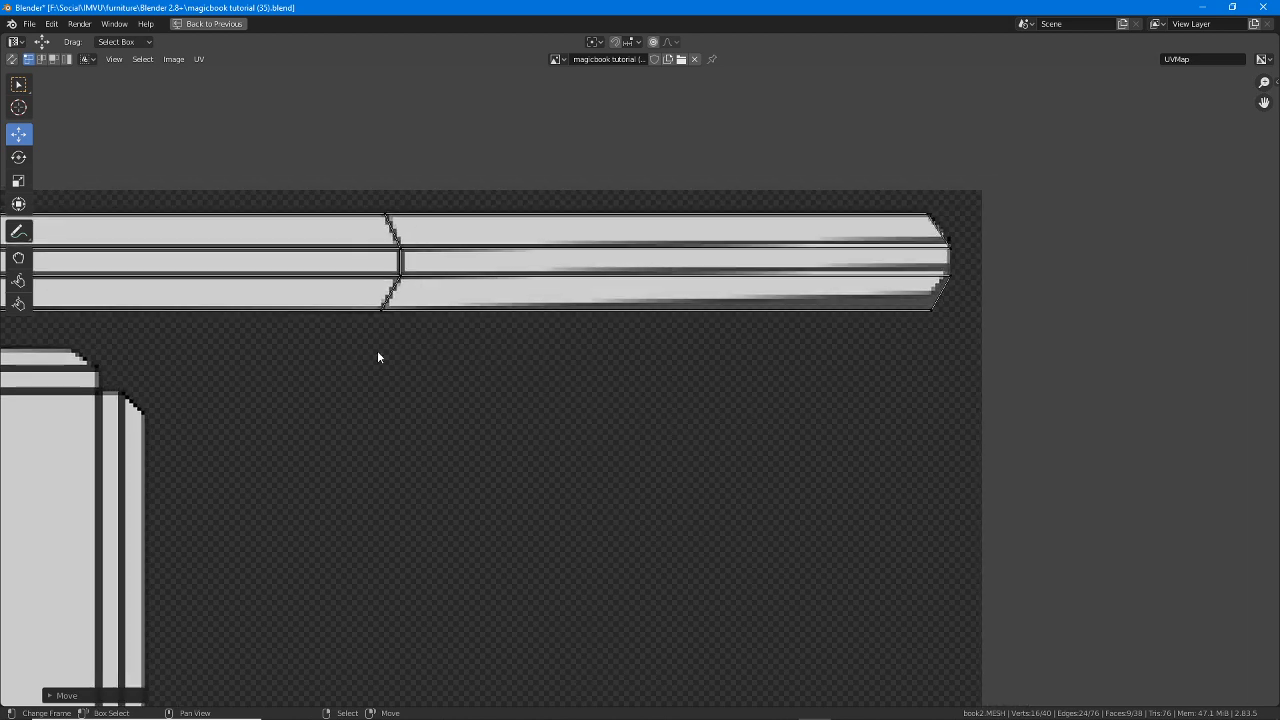
pyautogui.scroll(-1, 883, 236)
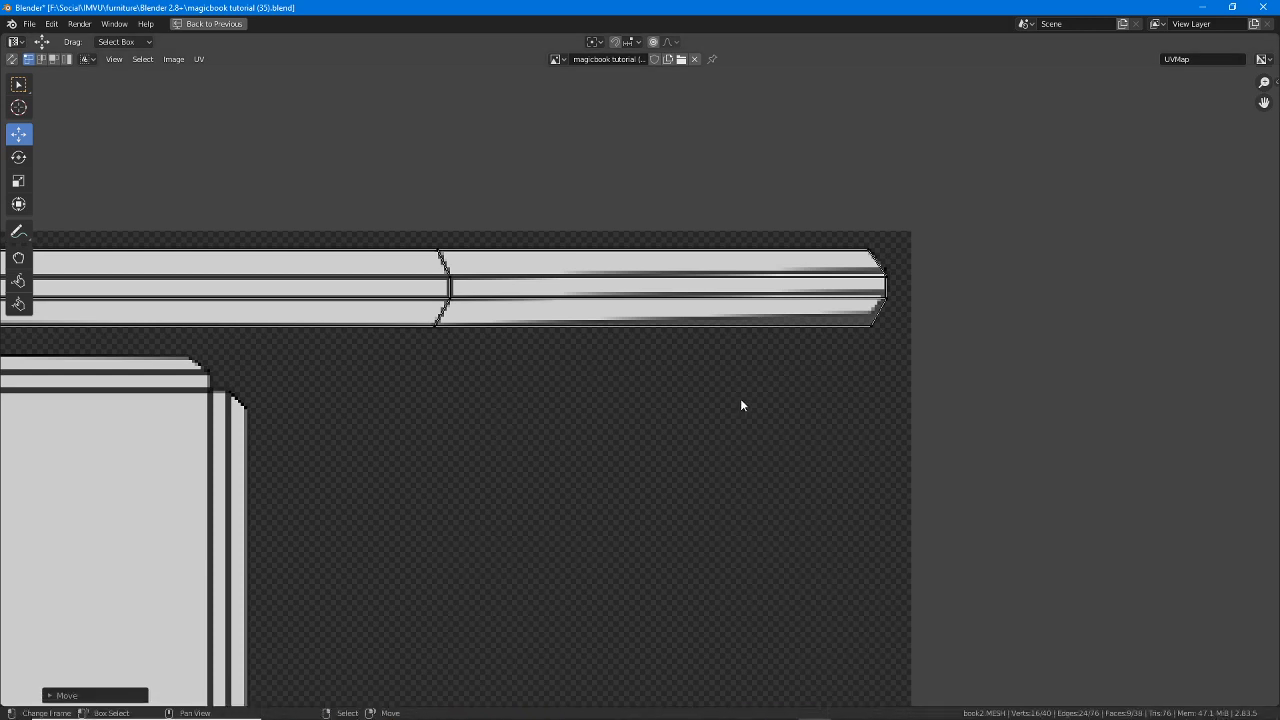
pyautogui.hotkey('ctrl', 'space')
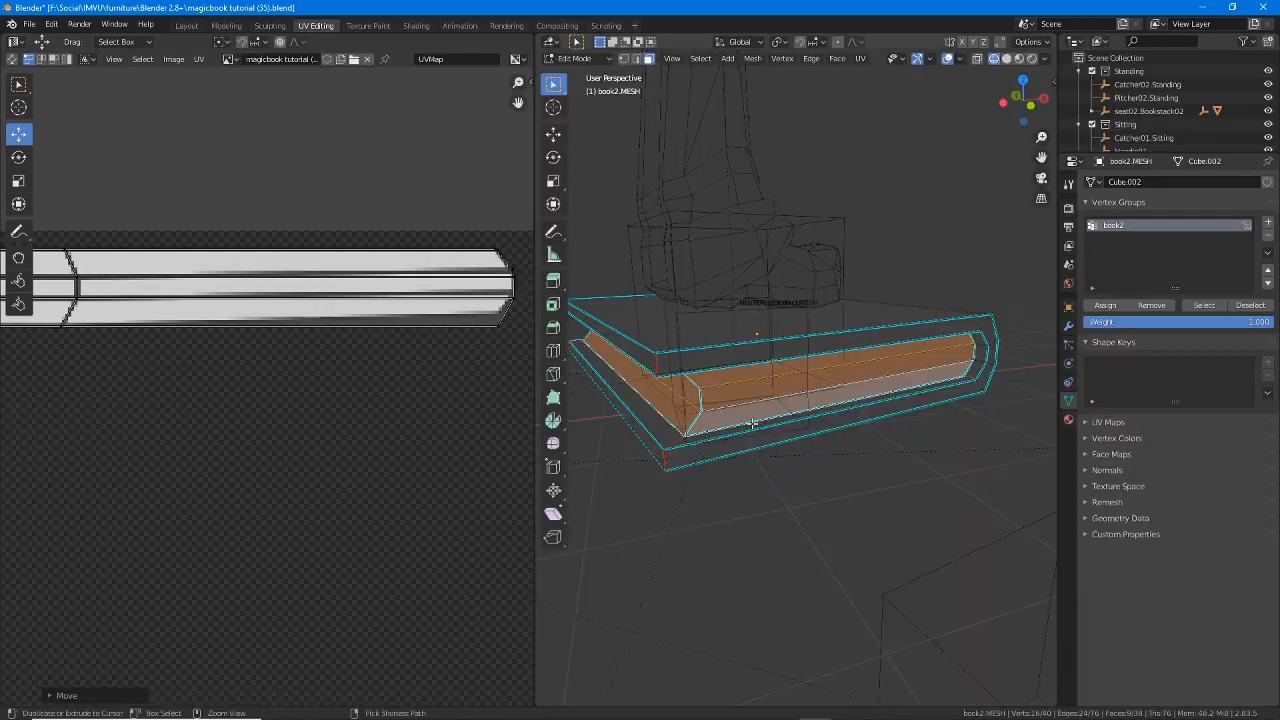
pyautogui.scroll(-1, 301, 402)
pyautogui.scroll(-3, 301, 397)
pyautogui.moveTo(262, 384); pyautogui.dragTo(430, 280, button='middle')
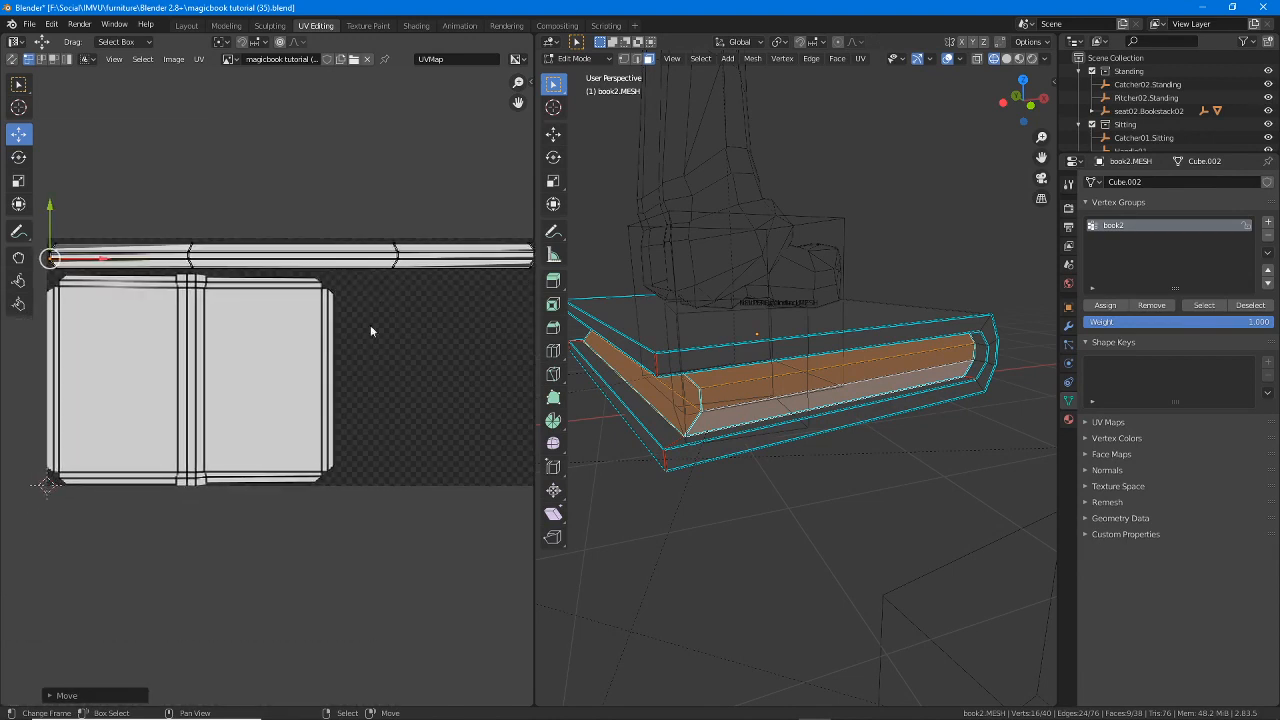
pyautogui.moveTo(300, 349); pyautogui.dragTo(327, 361, button='middle')
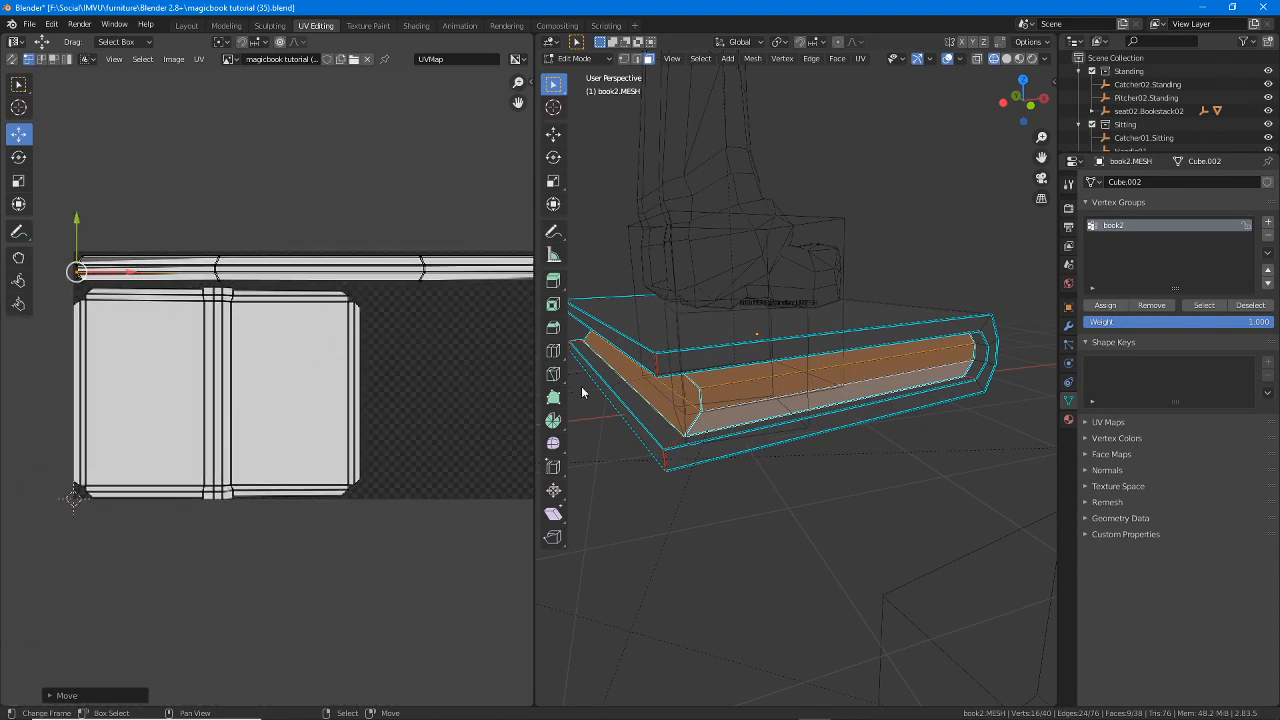
# - Select the entire book mesh and all of its UV points
pyautogui.click(700, 60)
pyautogui.click(710, 75)
pyautogui.scroll(2, 309, 350)
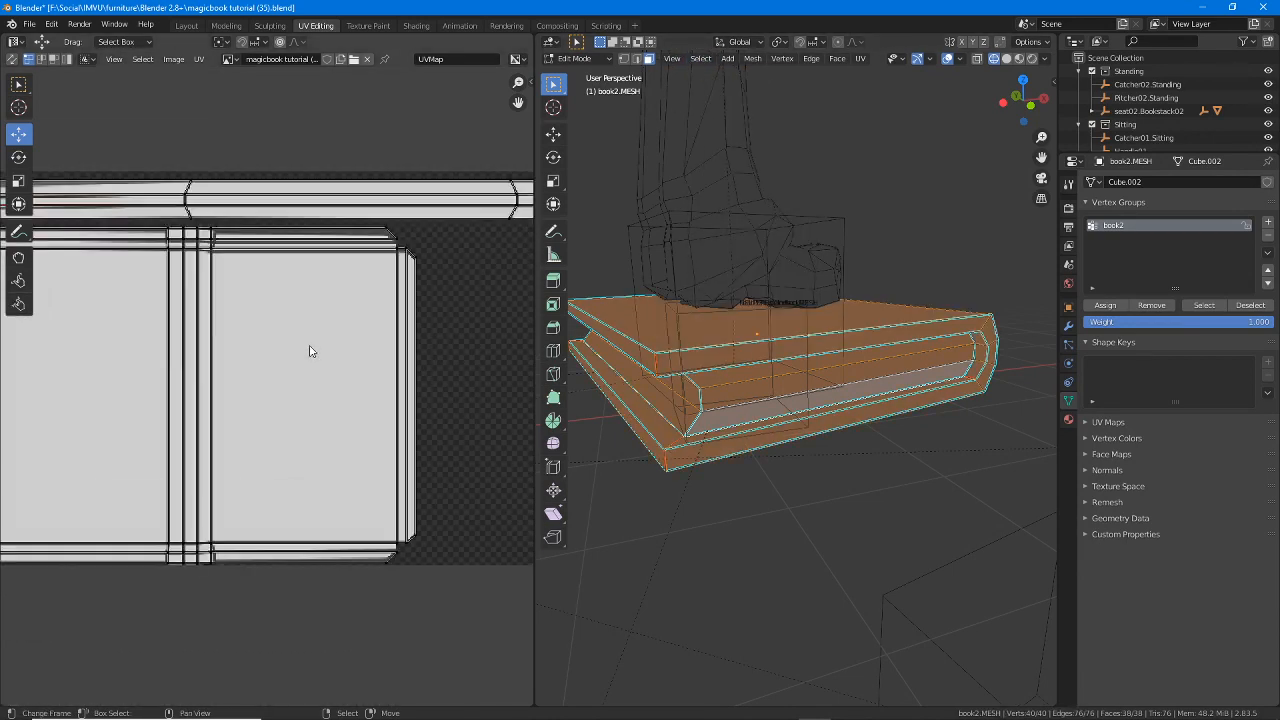
pyautogui.press('a')
# - Examine the cover and spine UV islands, checking how straight their border lines and corners are
pyautogui.scroll(-1, 314, 357)
pyautogui.moveTo(287, 366); pyautogui.dragTo(225, 338, button='middle')
pyautogui.scroll(3, 380, 270)
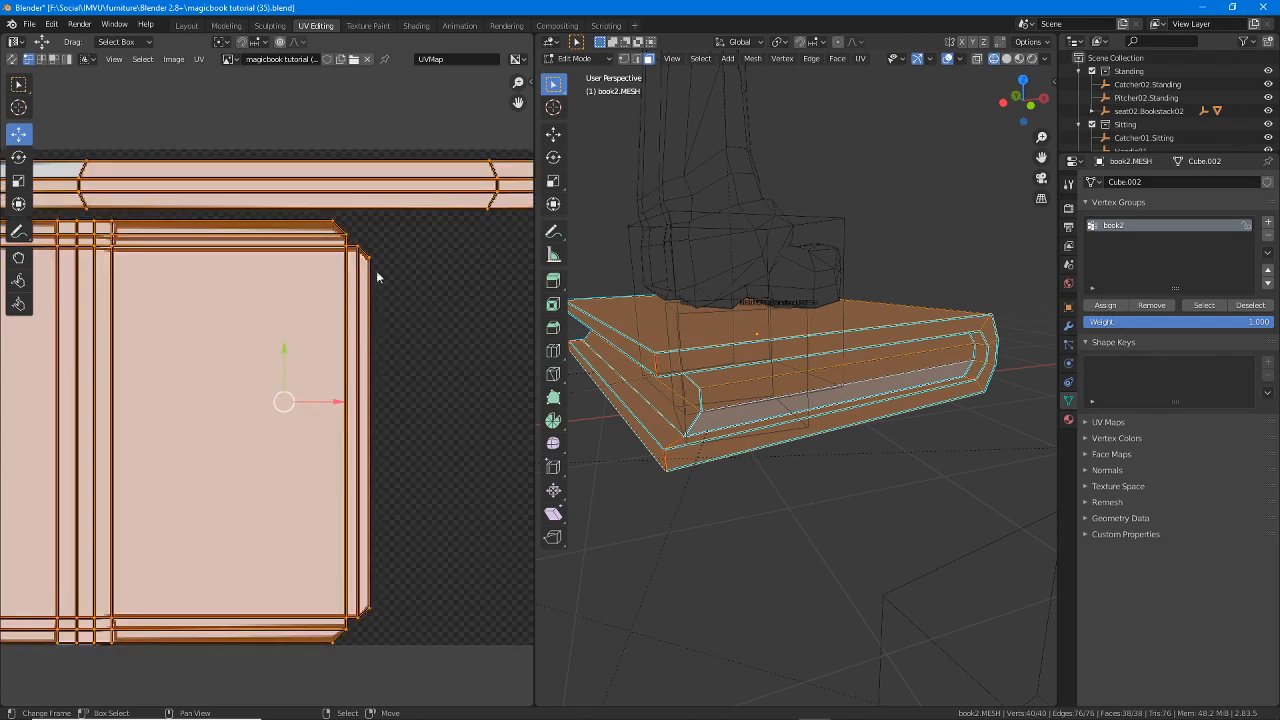
pyautogui.scroll(1, 240, 217)
pyautogui.scroll(1, 214, 297)
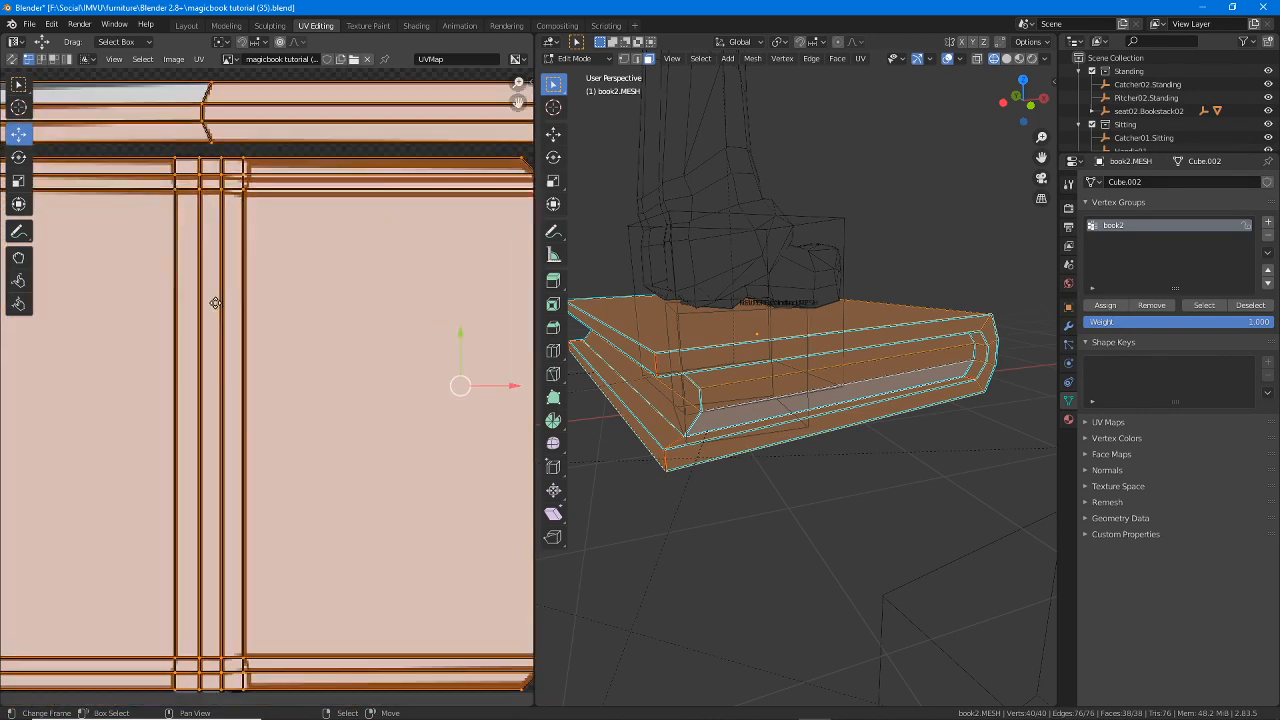
pyautogui.moveTo(241, 355); pyautogui.dragTo(305, 341, button='middle')
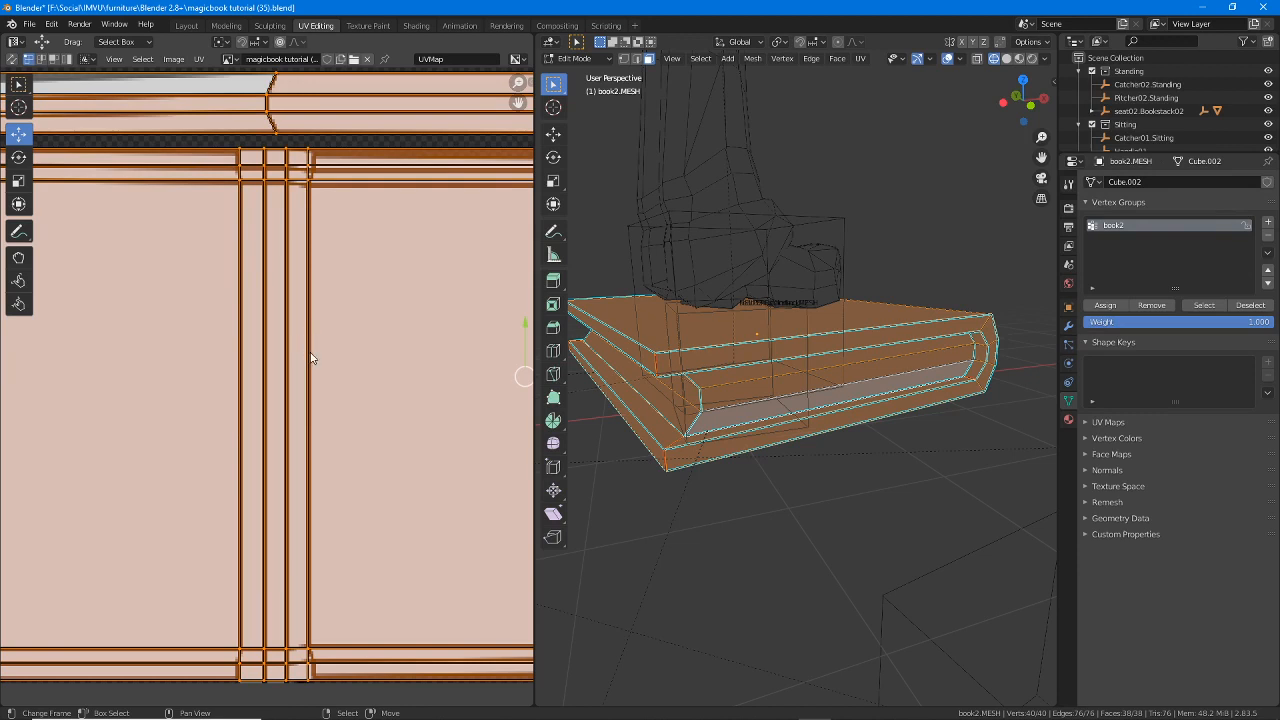
pyautogui.moveTo(186, 334)
pyautogui.mouseDown(button='middle')
pyautogui.moveTo(381, 335)
pyautogui.moveTo(197, 351)
pyautogui.mouseUp(button='middle')
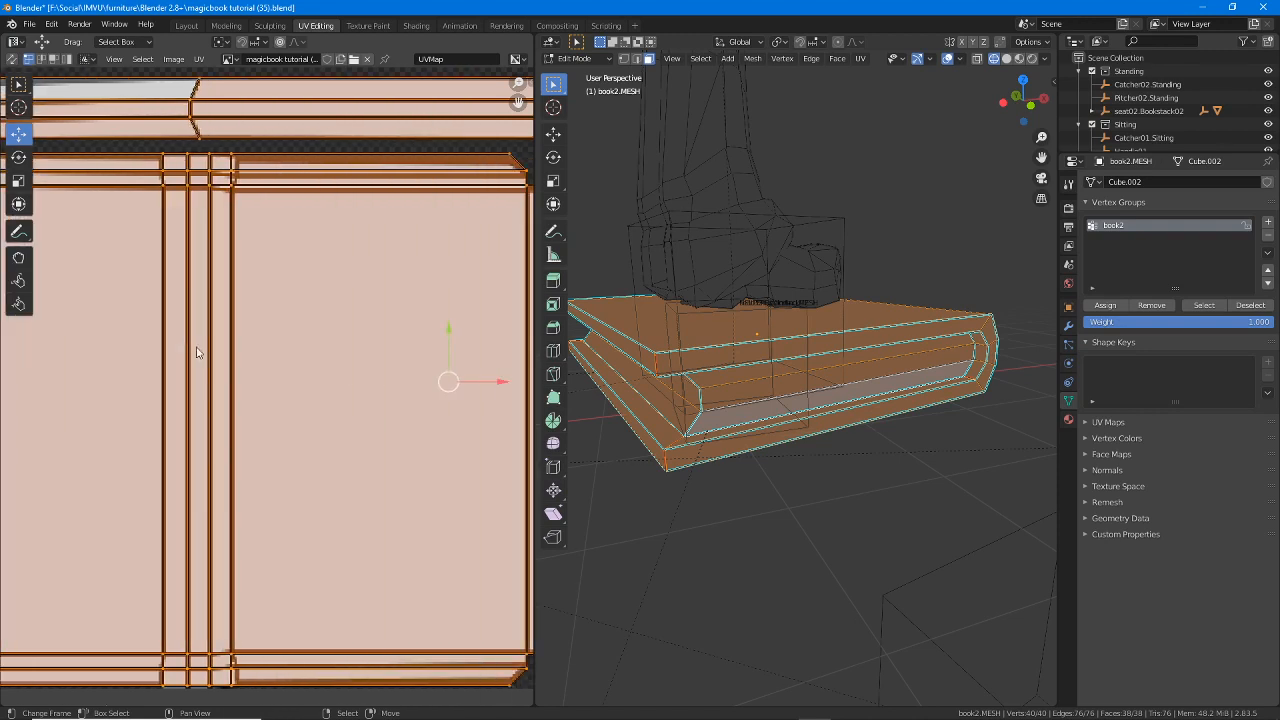
pyautogui.moveTo(394, 340); pyautogui.dragTo(278, 342, button='middle')
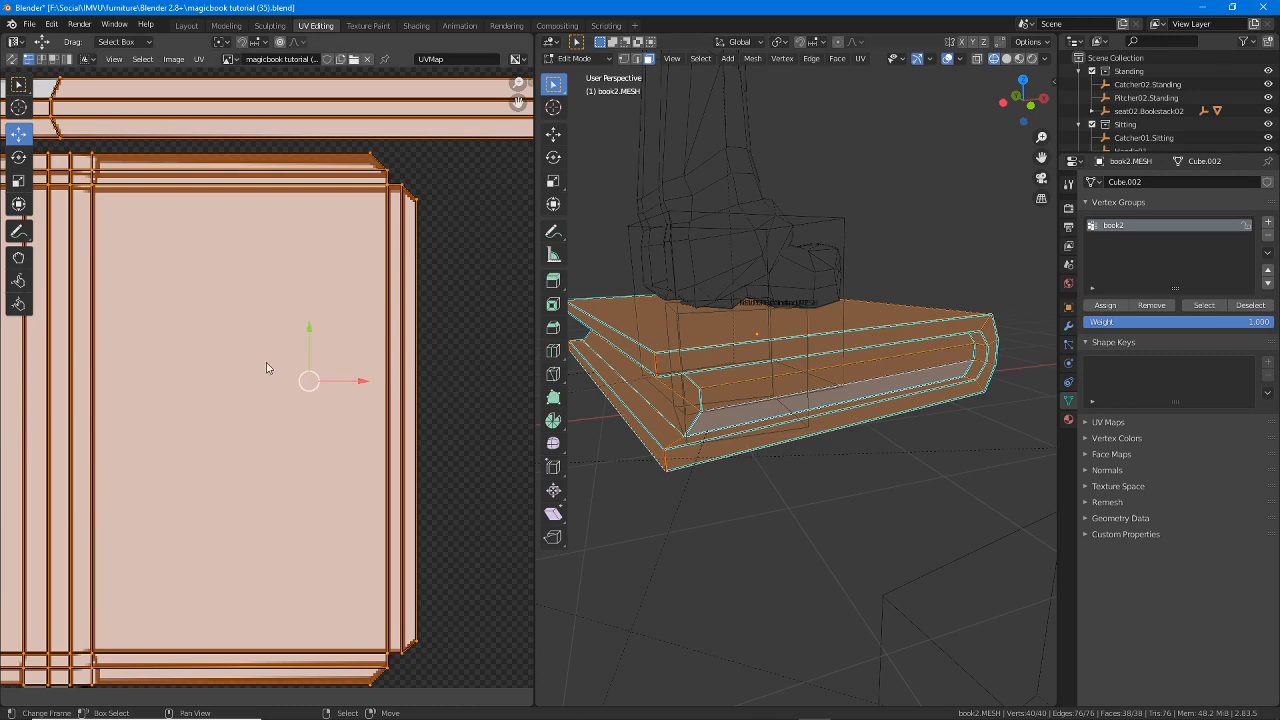
pyautogui.scroll(6, 266, 366)
pyautogui.scroll(-1, 266, 371)
pyautogui.moveTo(266, 371); pyautogui.dragTo(349, 372, button='middle')
pyautogui.scroll(-2, 349, 372)
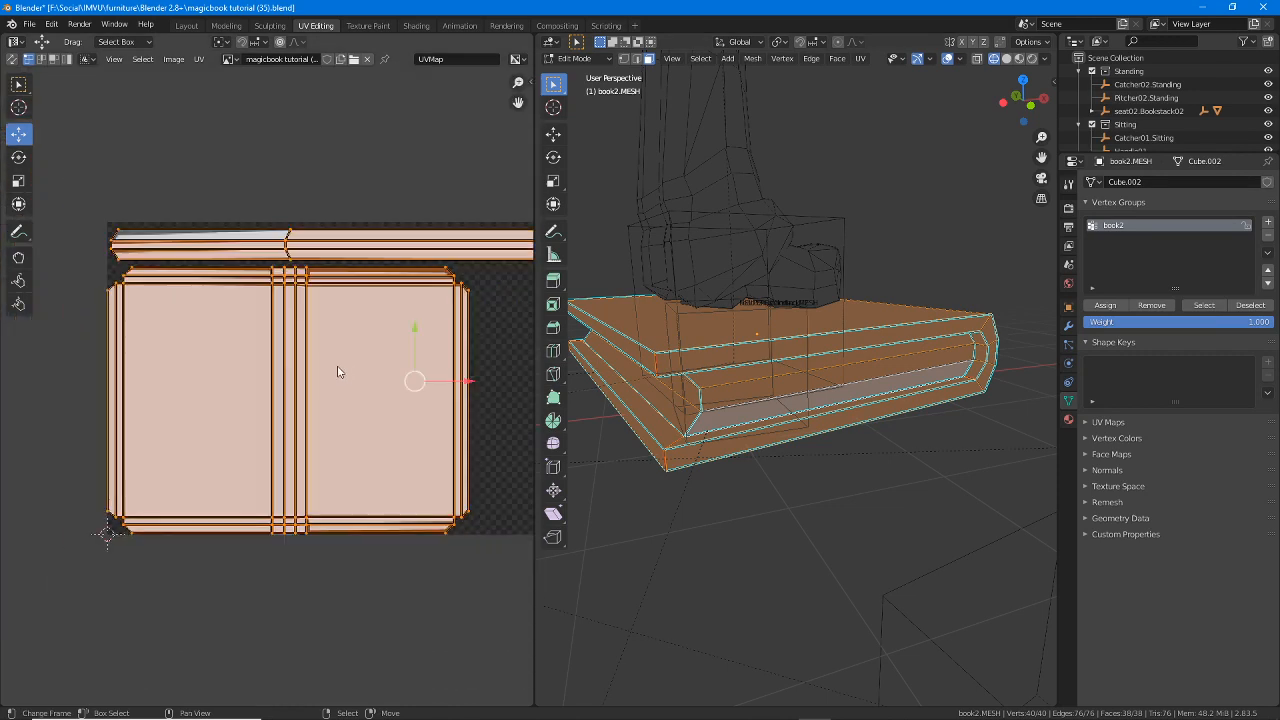
pyautogui.scroll(1, 311, 371)
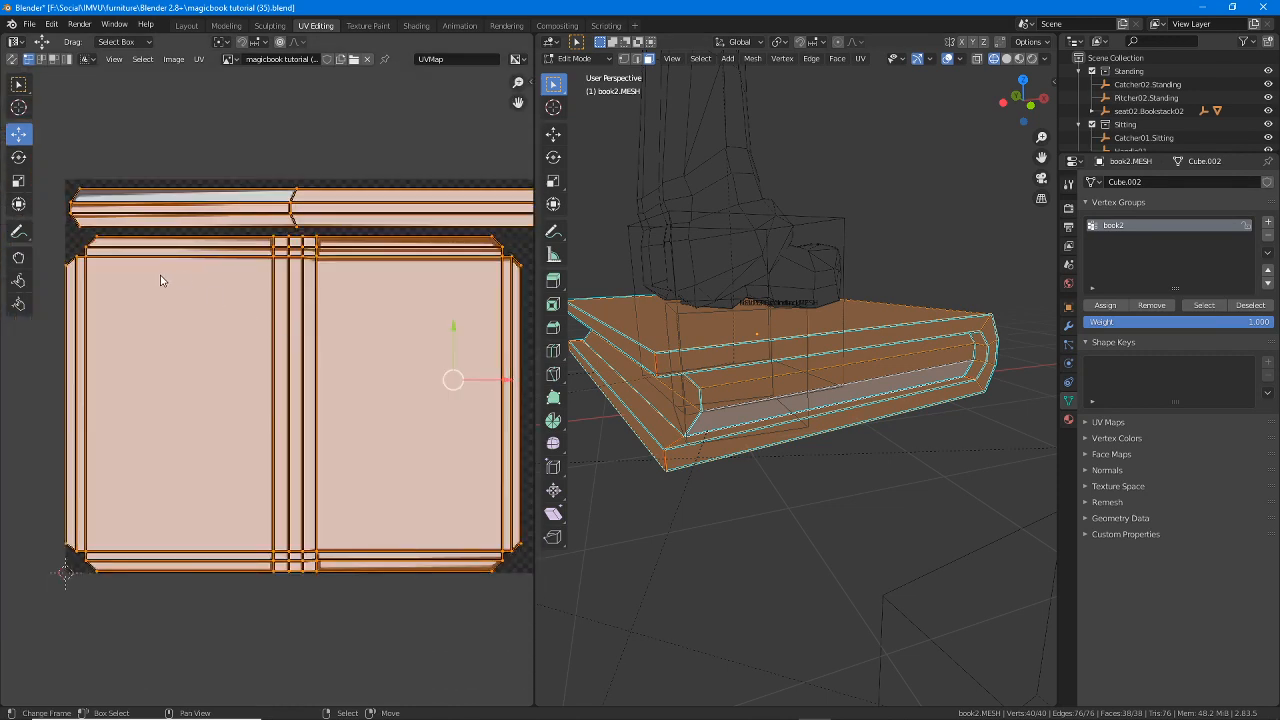
pyautogui.moveTo(343, 301); pyautogui.dragTo(323, 300, button='middle')
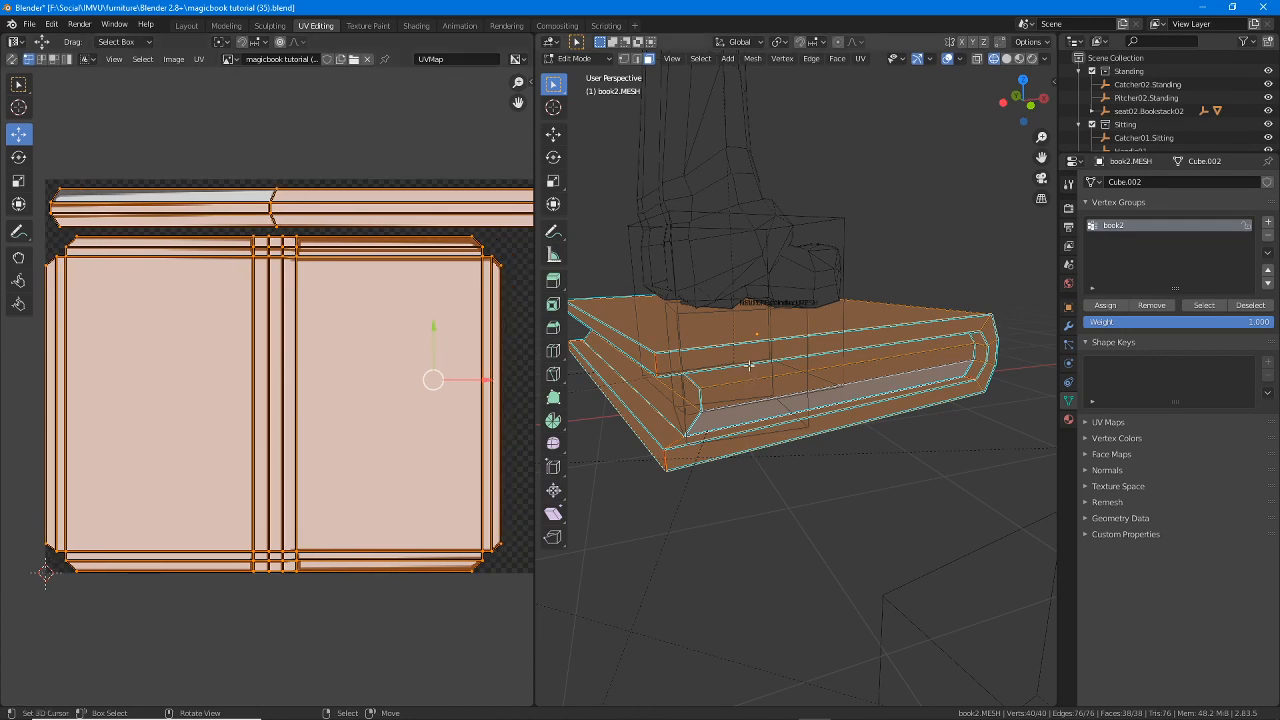
# - In edge selection mode, clear the seams from the four short edges at one open corner of the book's upper and lower covers
pyautogui.moveTo(750, 366); pyautogui.dragTo(762, 369, button='middle')
pyautogui.scroll(5, 700, 395)
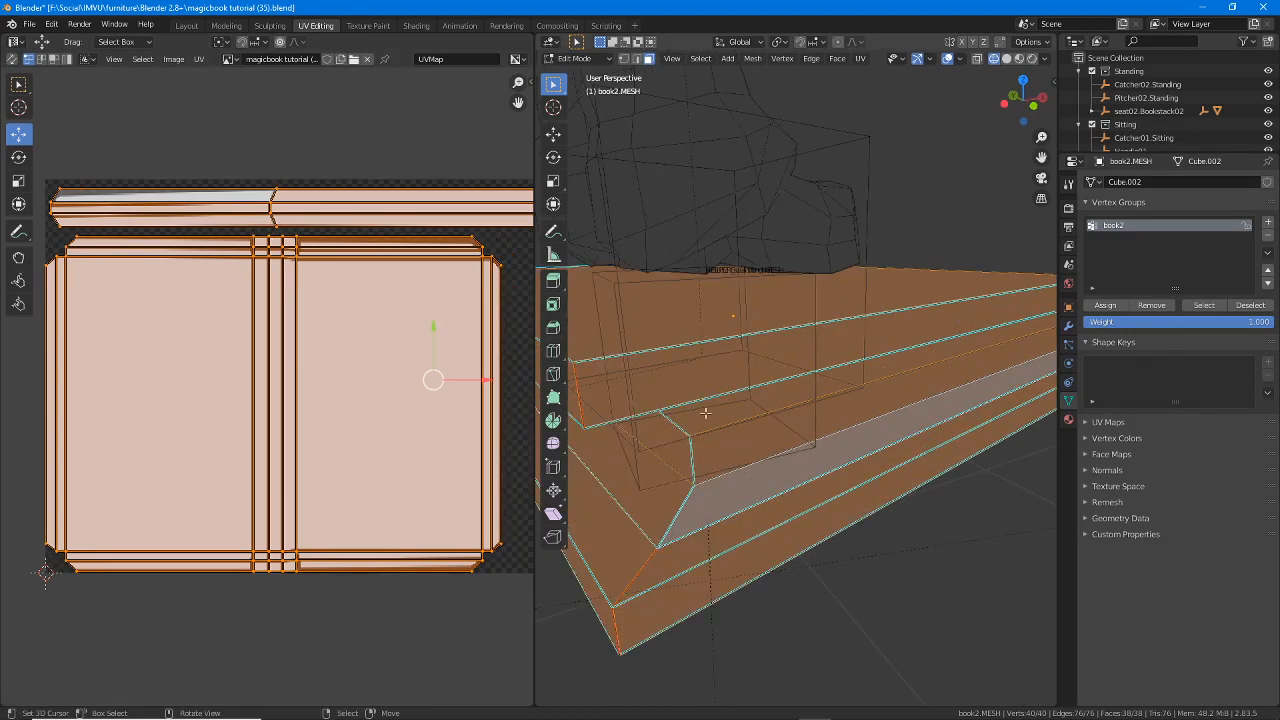
pyautogui.scroll(2, 826, 320)
pyautogui.click(830, 180)
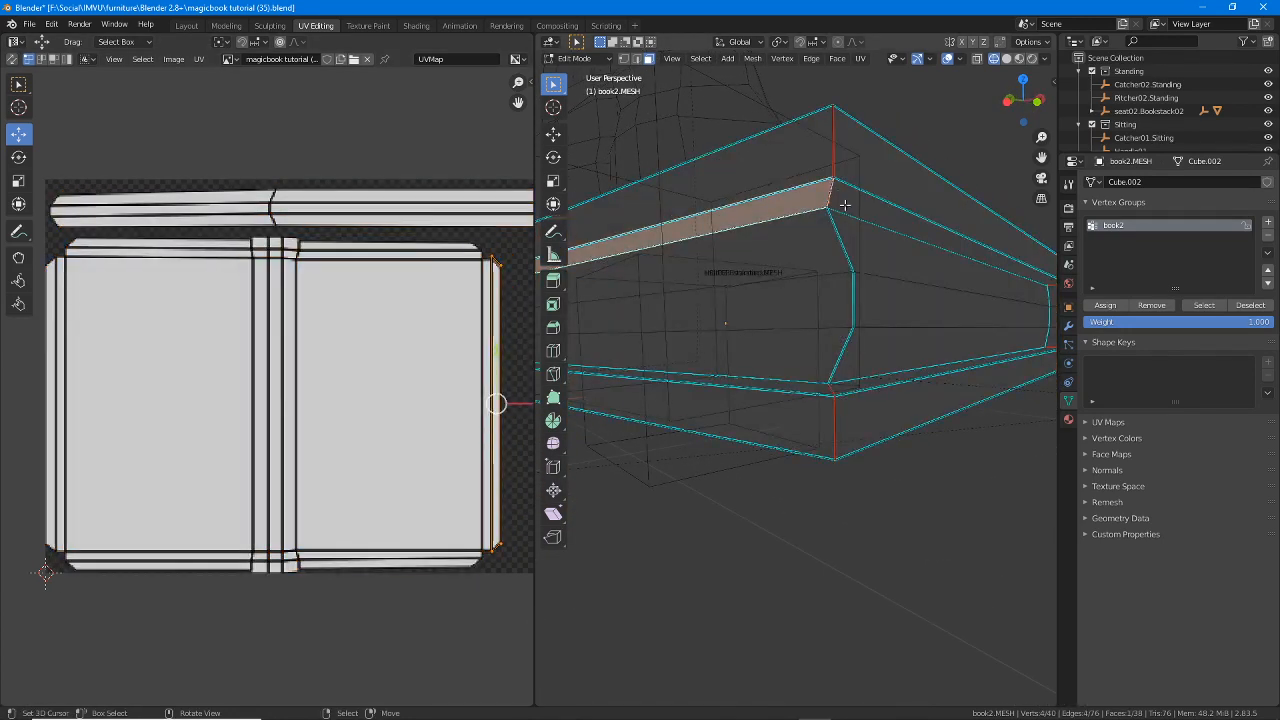
pyautogui.click(637, 60)
pyautogui.click(836, 156)
pyautogui.keyDown('shift'); pyautogui.click(832, 190); pyautogui.keyUp('shift')
pyautogui.keyDown('shift'); pyautogui.click(830, 390); pyautogui.keyUp('shift')
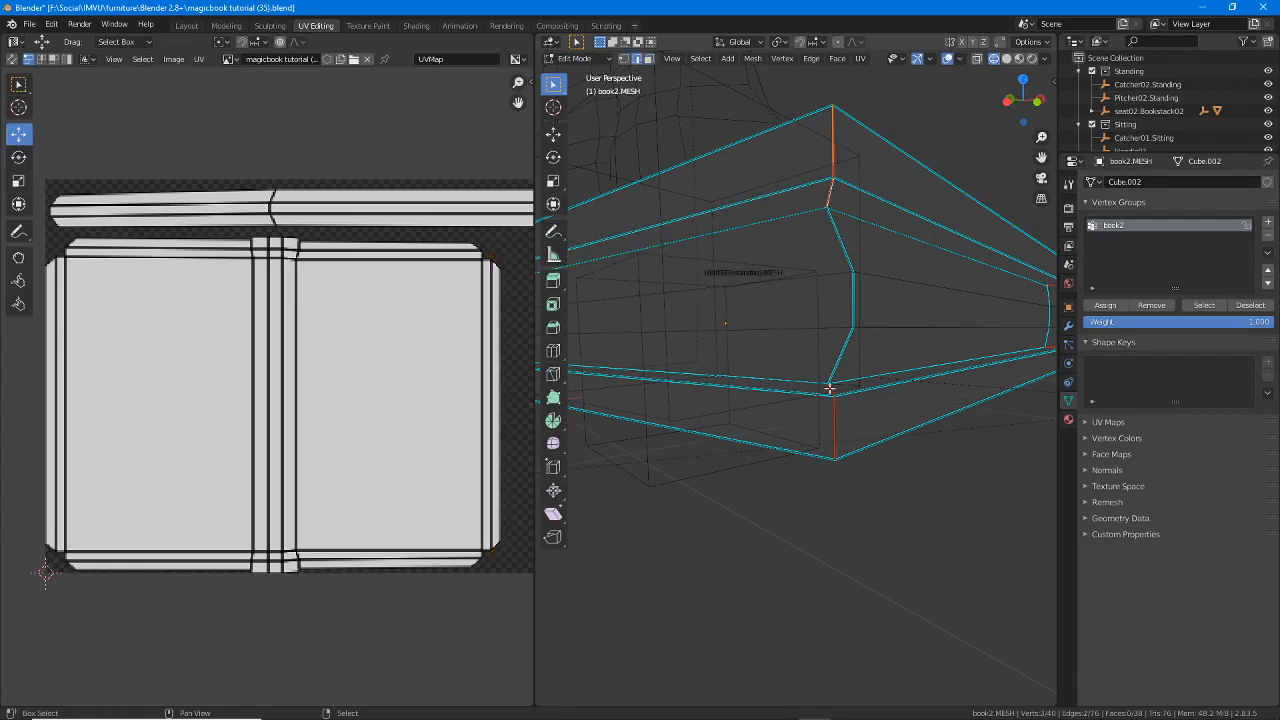
pyautogui.keyDown('shift'); pyautogui.click(836, 428); pyautogui.keyUp('shift')
pyautogui.moveTo(836, 428); pyautogui.dragTo(827, 371, button='middle')
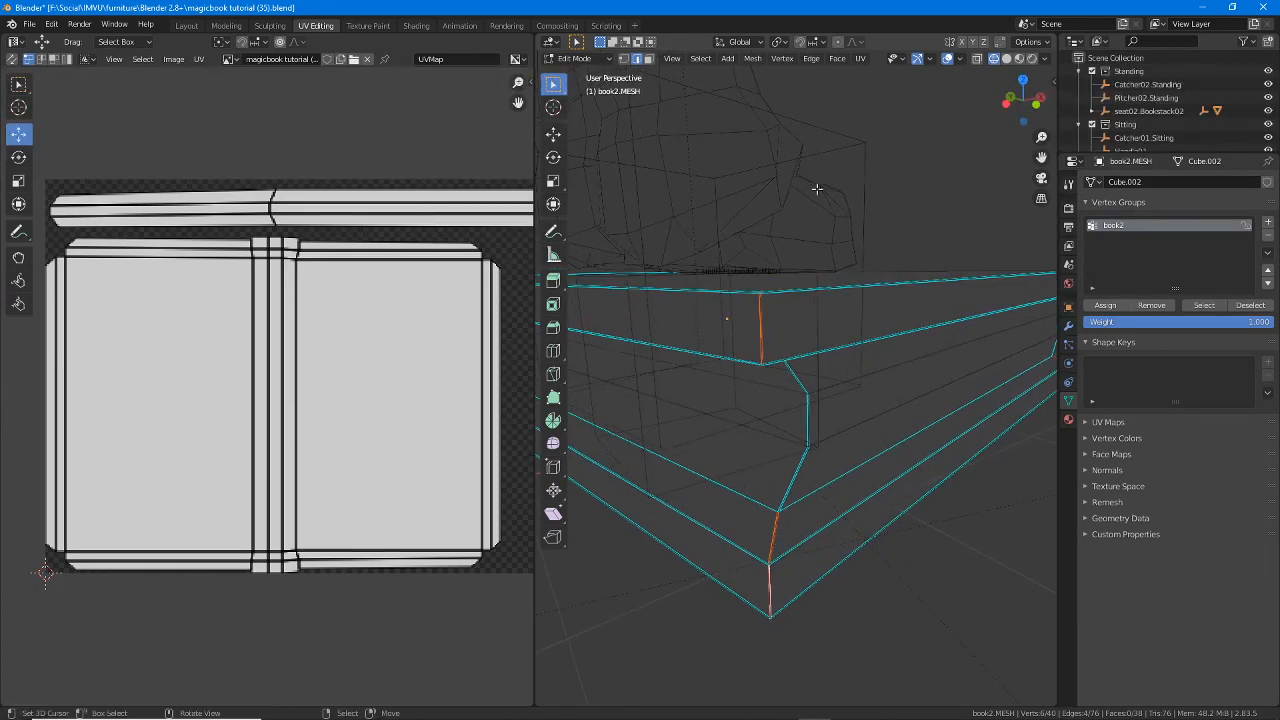
pyautogui.click(811, 59)
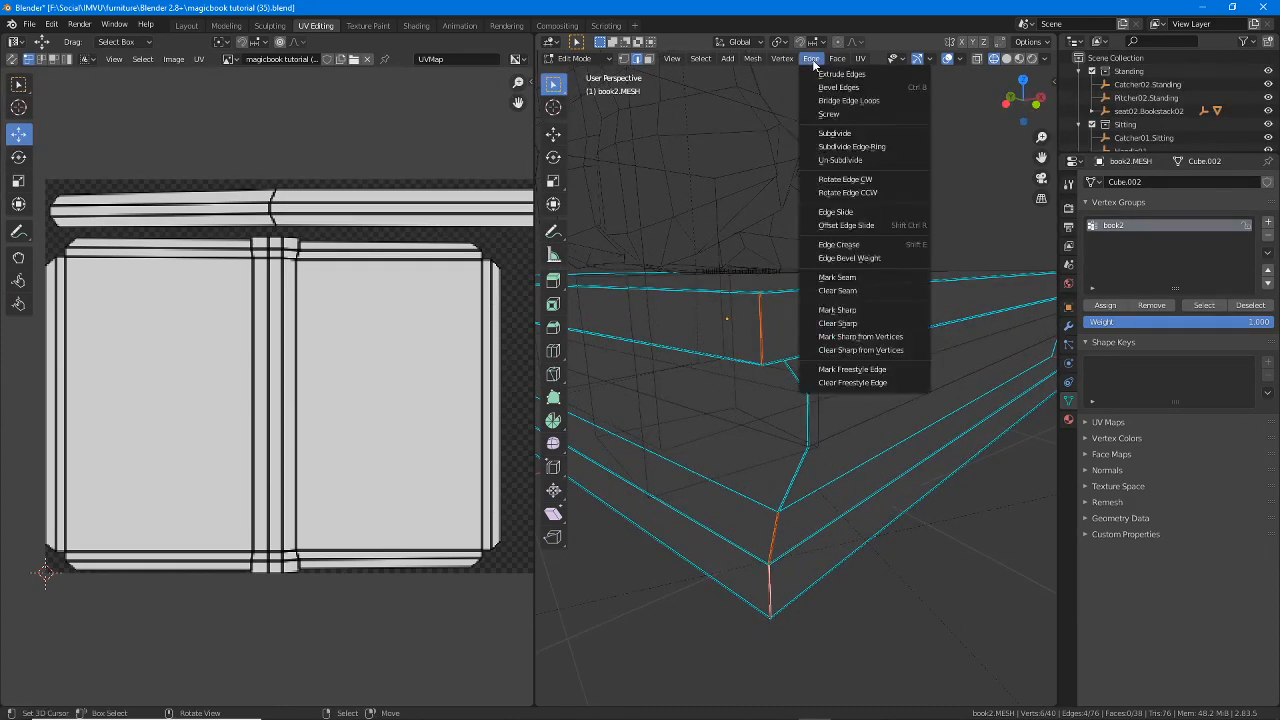
pyautogui.click(847, 291)
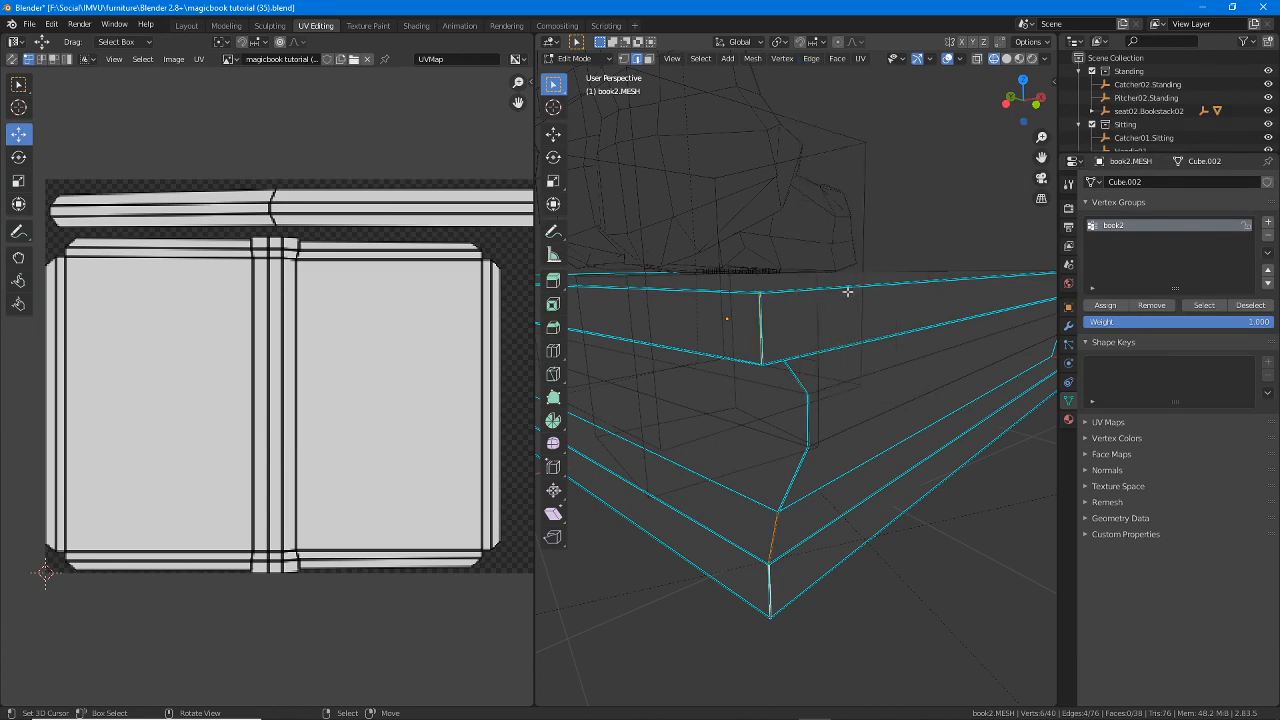
# - Select the whole book mesh and unwrap it with the changed seams
pyautogui.click(701, 58)
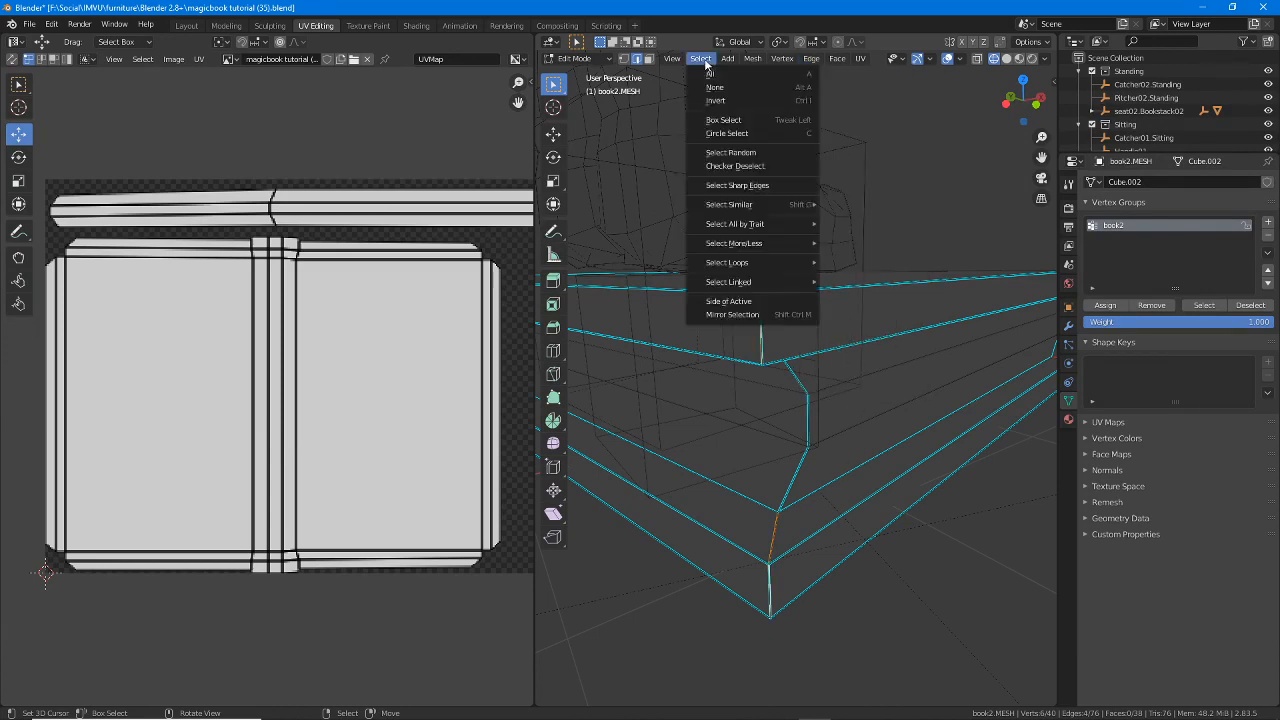
pyautogui.click(713, 73)
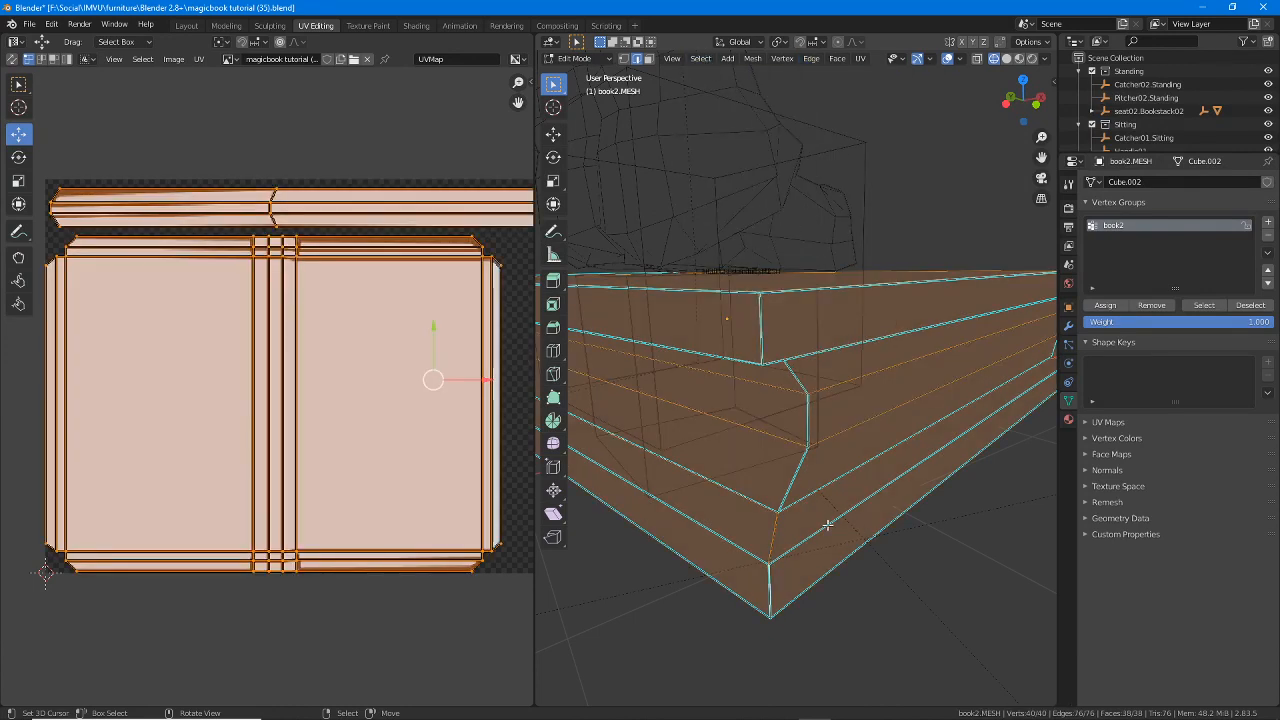
pyautogui.scroll(-2, 827, 524)
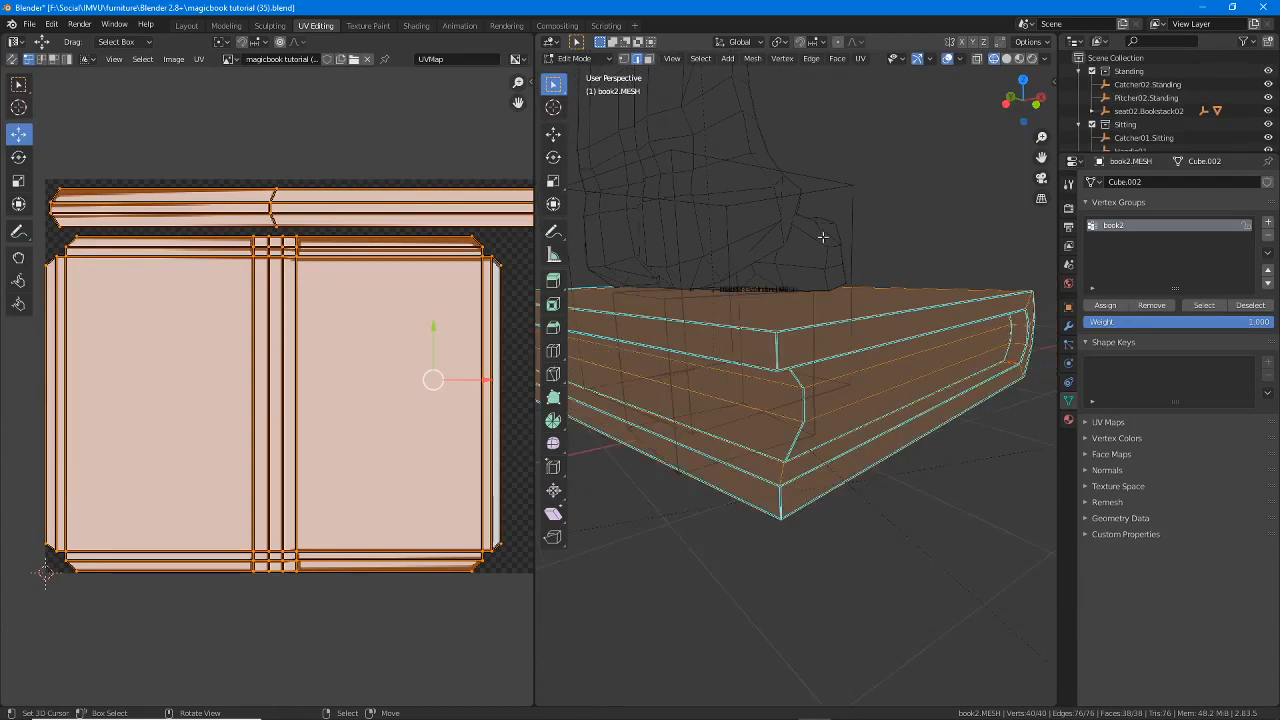
pyautogui.click(860, 58)
pyautogui.click(881, 74)
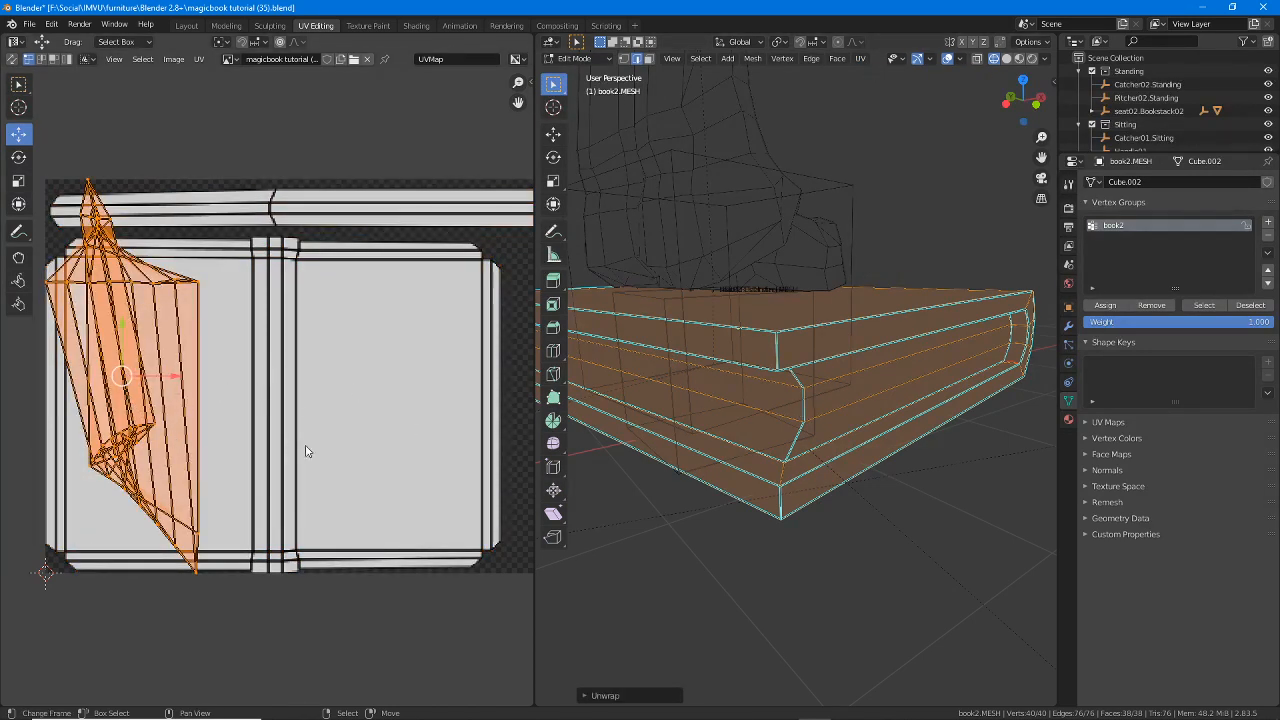
# - Deselect the recessed page surfaces on the book's three open sides, leaving the covers and spine selected
pyautogui.moveTo(810, 430); pyautogui.dragTo(836, 312, button='middle')
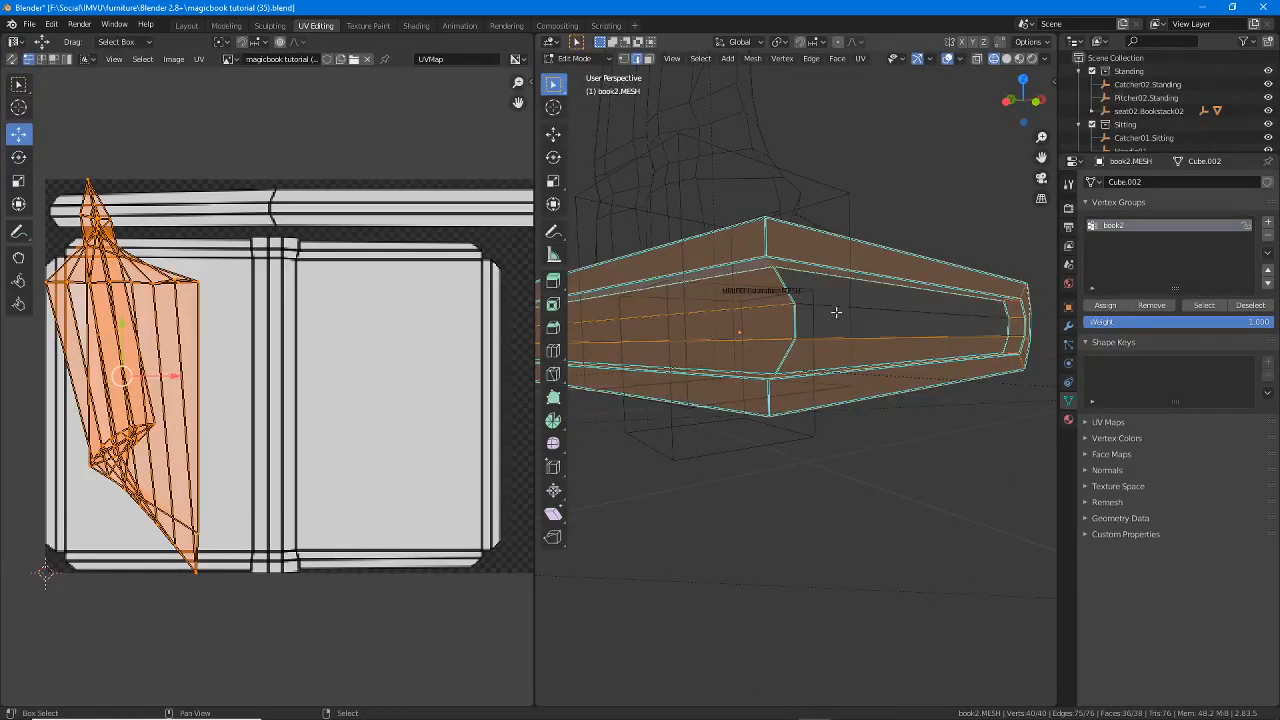
pyautogui.keyDown('shift'); pyautogui.rightClick(777, 307); pyautogui.keyUp('shift')
pyautogui.keyDown('shift'); pyautogui.rightClick(740, 341); pyautogui.keyUp('shift')
pyautogui.moveTo(729, 351); pyautogui.dragTo(860, 351, button='middle')
pyautogui.keyDown('shift'); pyautogui.rightClick(672, 363); pyautogui.keyUp('shift')
pyautogui.keyDown('shift'); pyautogui.rightClick(671, 428); pyautogui.keyUp('shift')
pyautogui.keyDown('shift'); pyautogui.rightClick(672, 480); pyautogui.keyUp('shift')
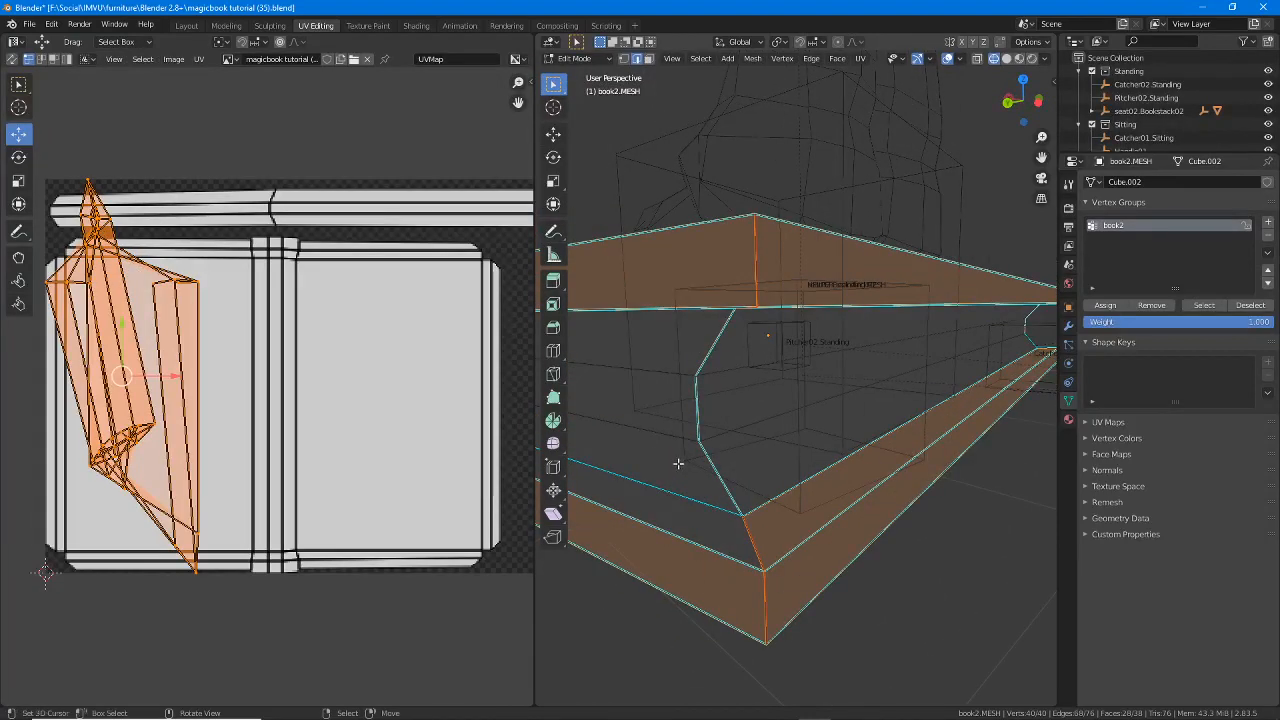
pyautogui.keyDown('shift'); pyautogui.rightClick(678, 463); pyautogui.keyUp('shift')
# - Unwrap only the selected cover and spine geometry of the book
pyautogui.scroll(-3, 678, 463)
pyautogui.moveTo(678, 463); pyautogui.dragTo(797, 411, button='middle')
pyautogui.scroll(2, 797, 411)
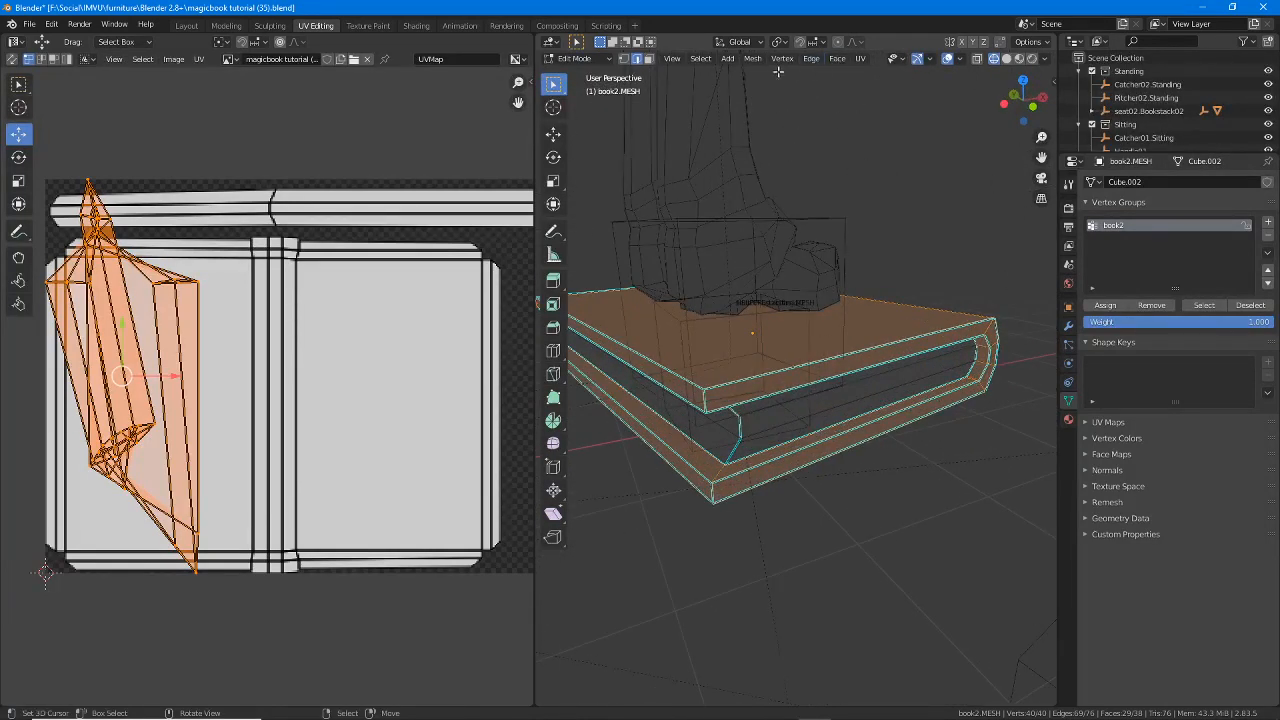
pyautogui.click(860, 58)
pyautogui.click(875, 72)
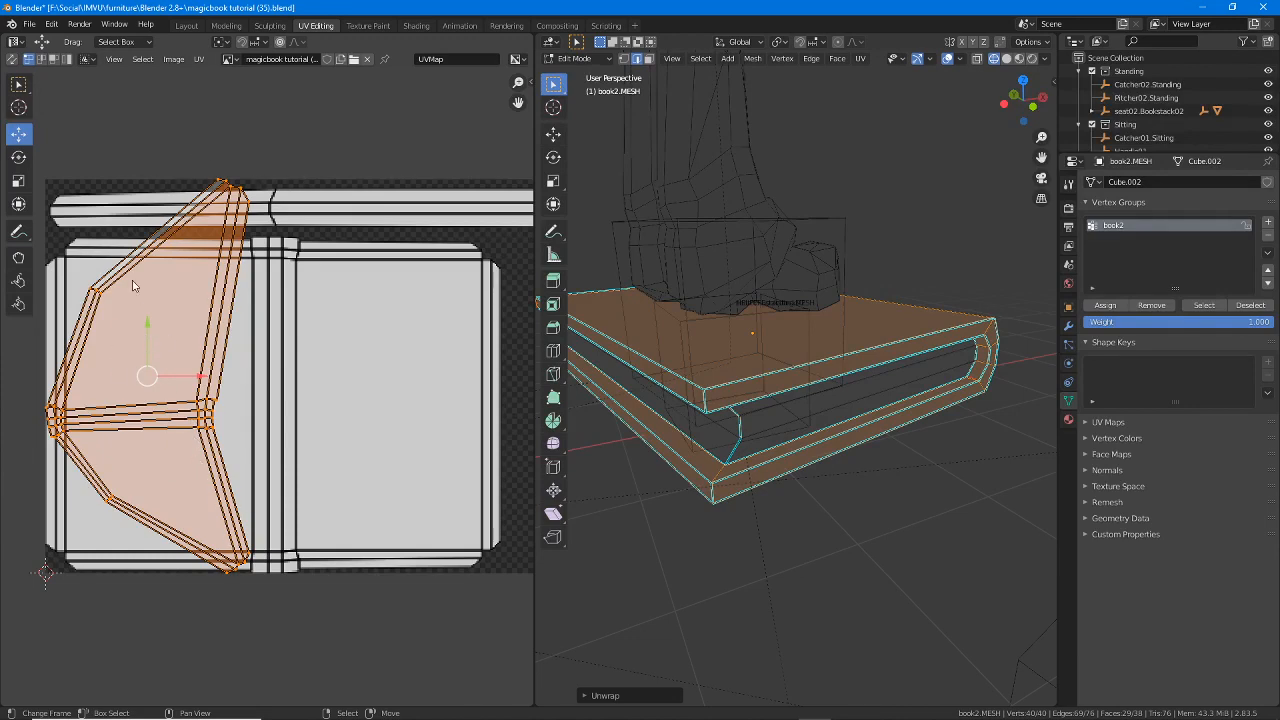
pyautogui.scroll(2, 210, 272)
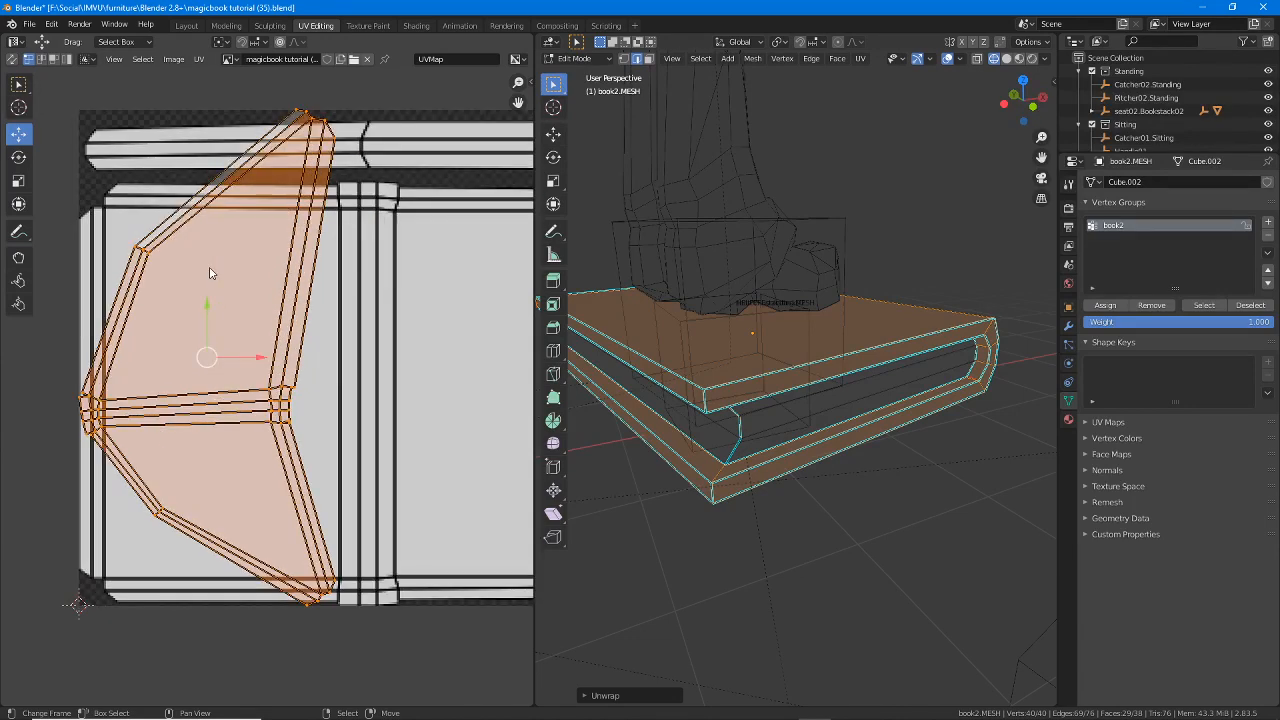
# - Select the vertical corner edge of the upper cover and the page block's upper border edge
pyautogui.moveTo(755, 392); pyautogui.dragTo(760, 237, button='middle')
pyautogui.click(776, 404)
pyautogui.keyDown('shift'); pyautogui.click(785, 238); pyautogui.keyUp('shift')
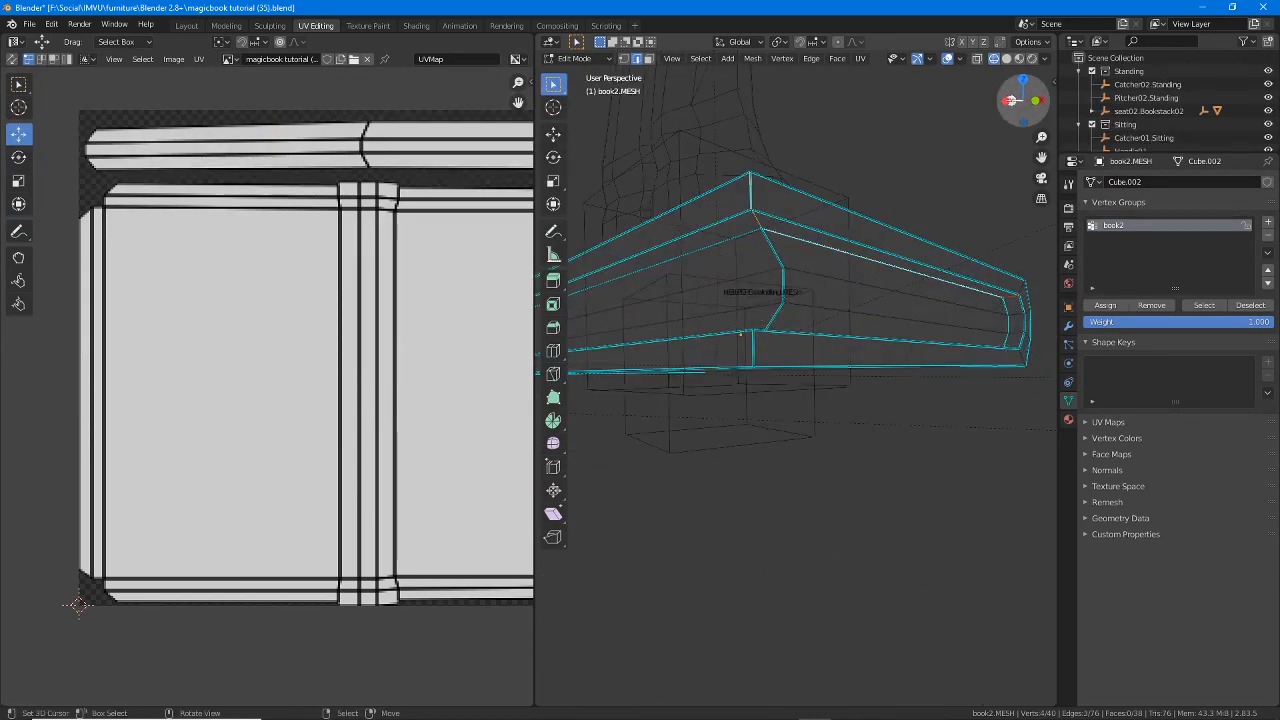
# - Look through the viewport sidebar's transform, tool, view and edit settings for edge display options, and hide the sidebar again
pyautogui.click(672, 58)
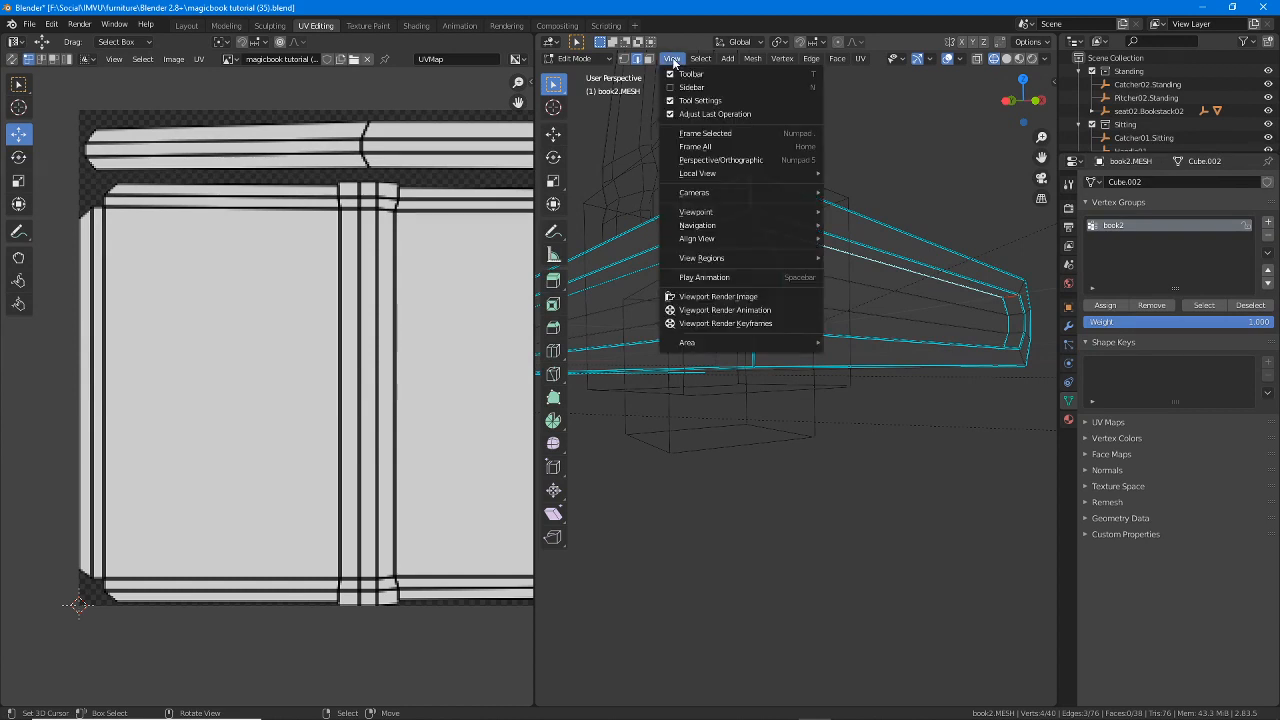
pyautogui.click(691, 89)
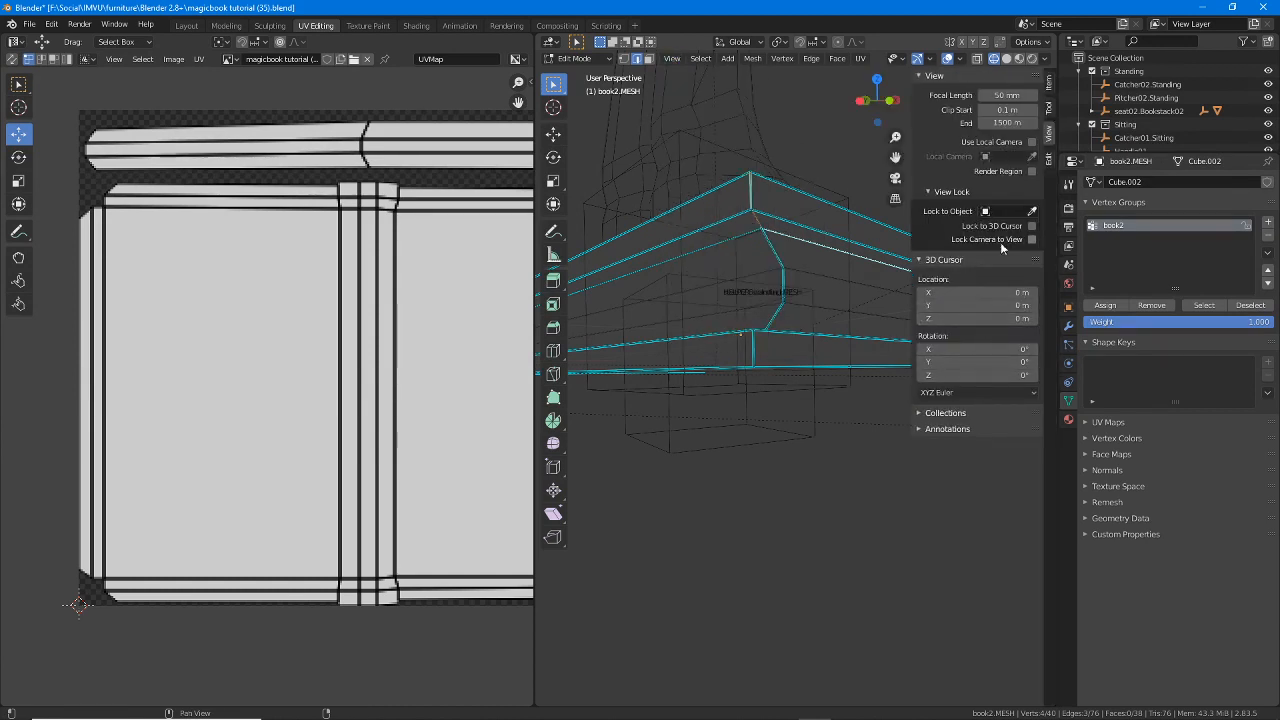
pyautogui.click(1049, 108)
pyautogui.click(1049, 84)
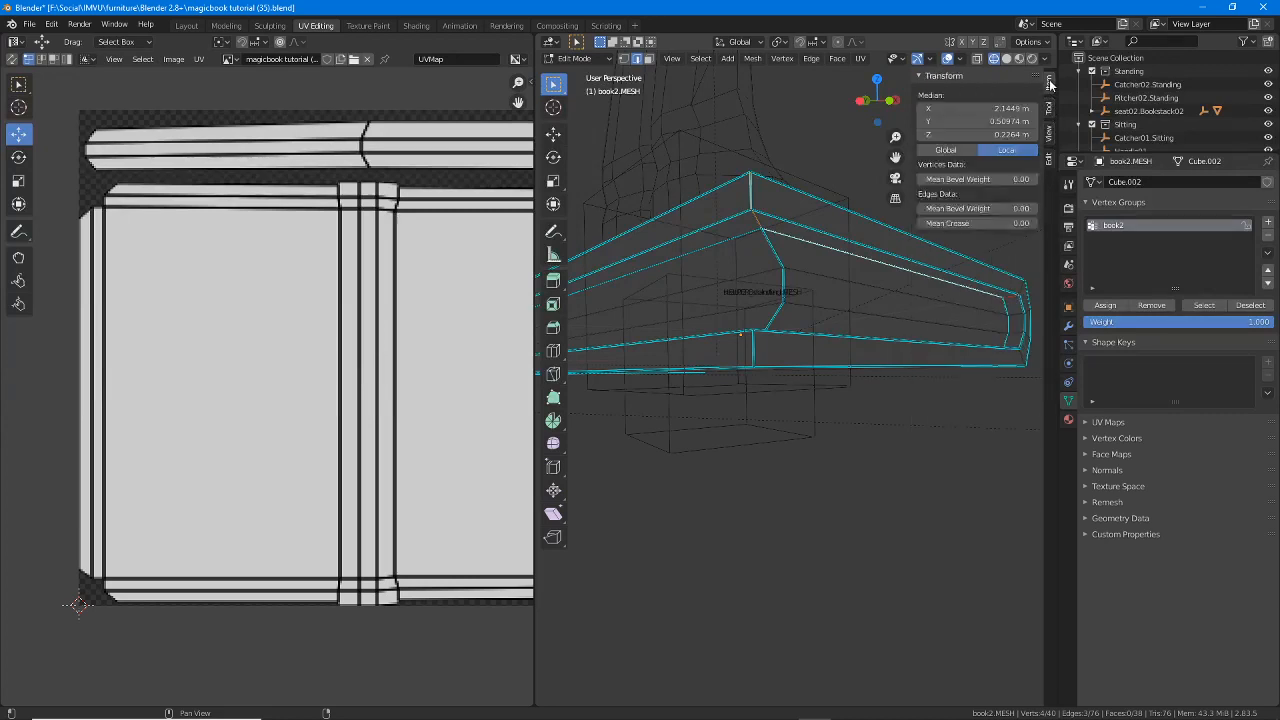
pyautogui.click(1049, 108)
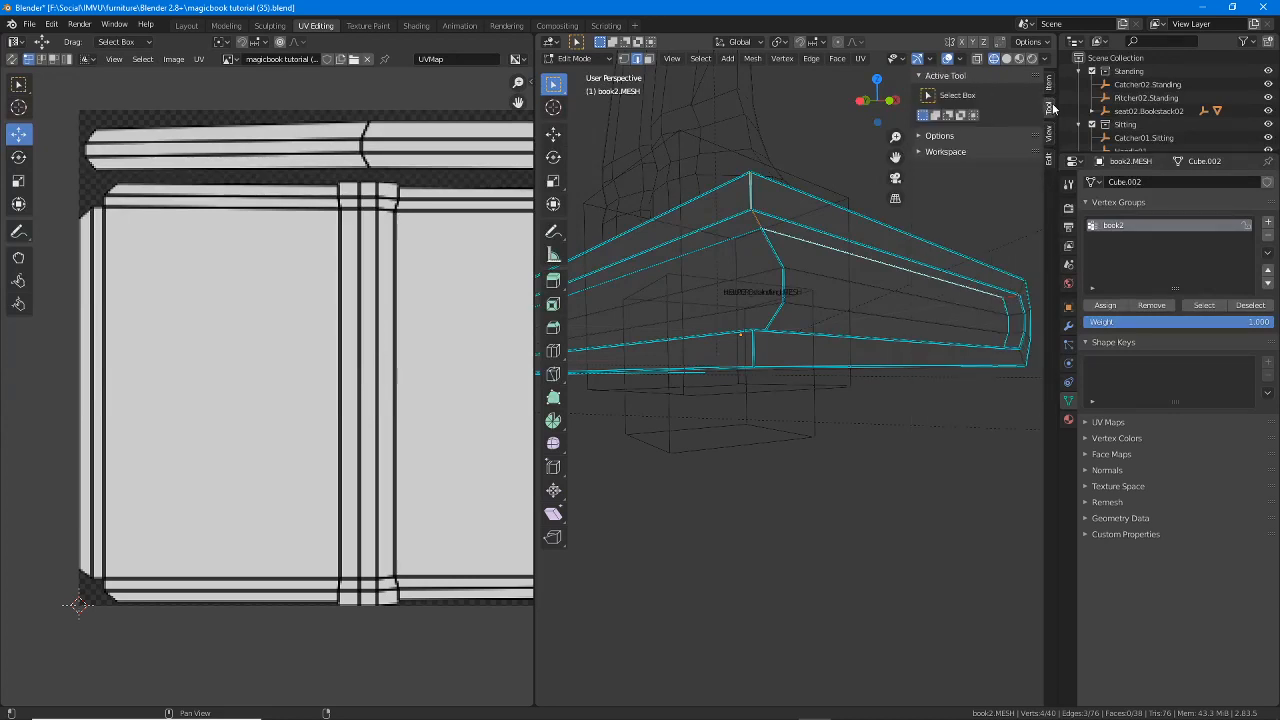
pyautogui.click(938, 137)
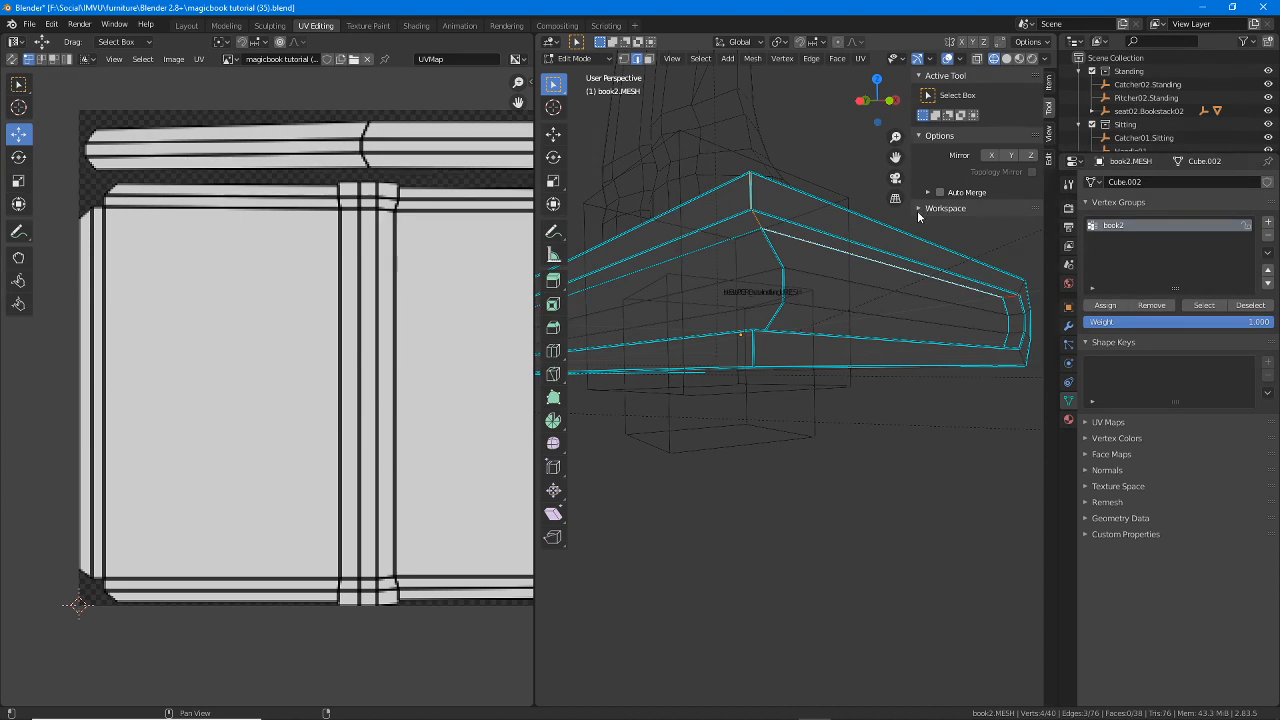
pyautogui.click(1049, 160)
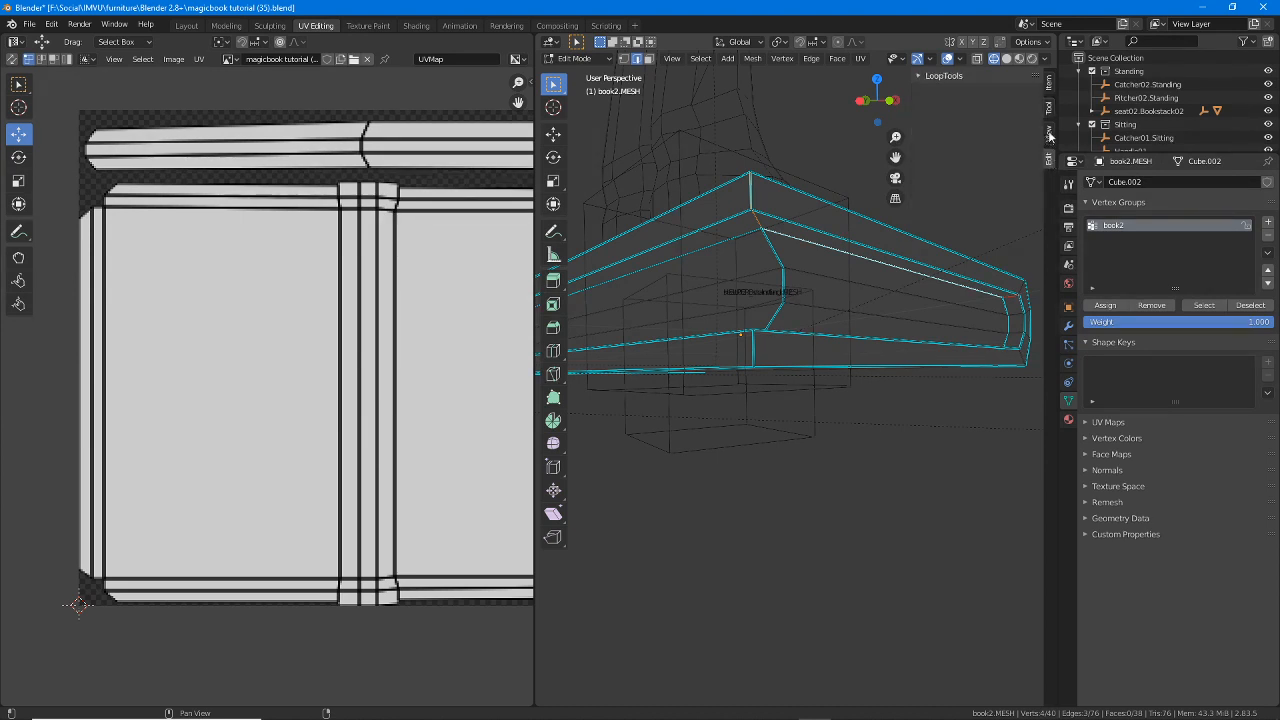
pyautogui.click(1048, 133)
pyautogui.click(1049, 108)
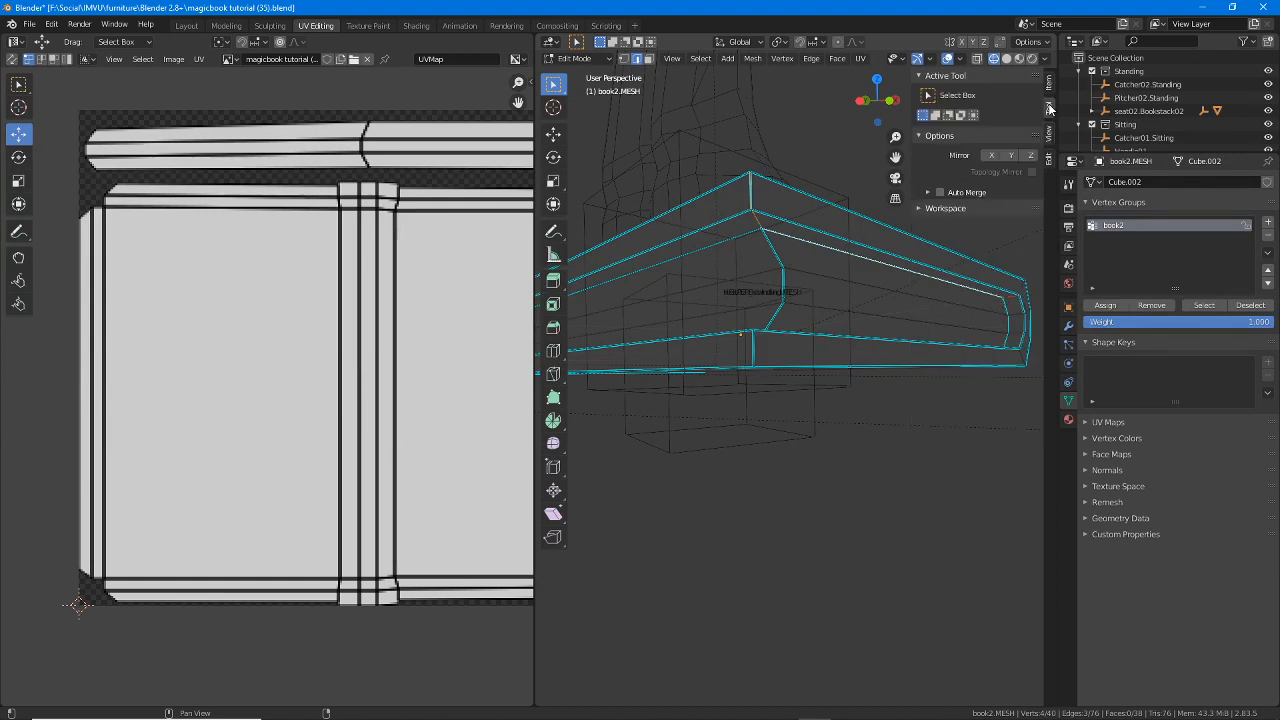
pyautogui.click(1050, 84)
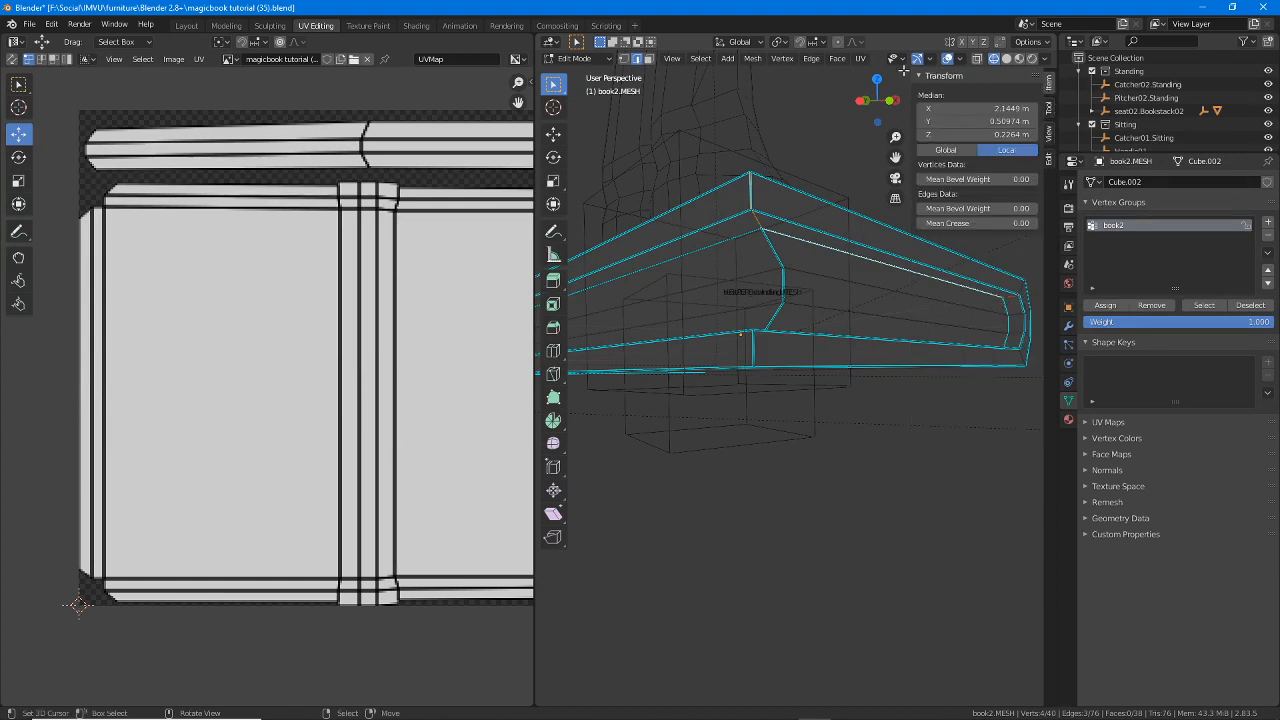
pyautogui.click(673, 59)
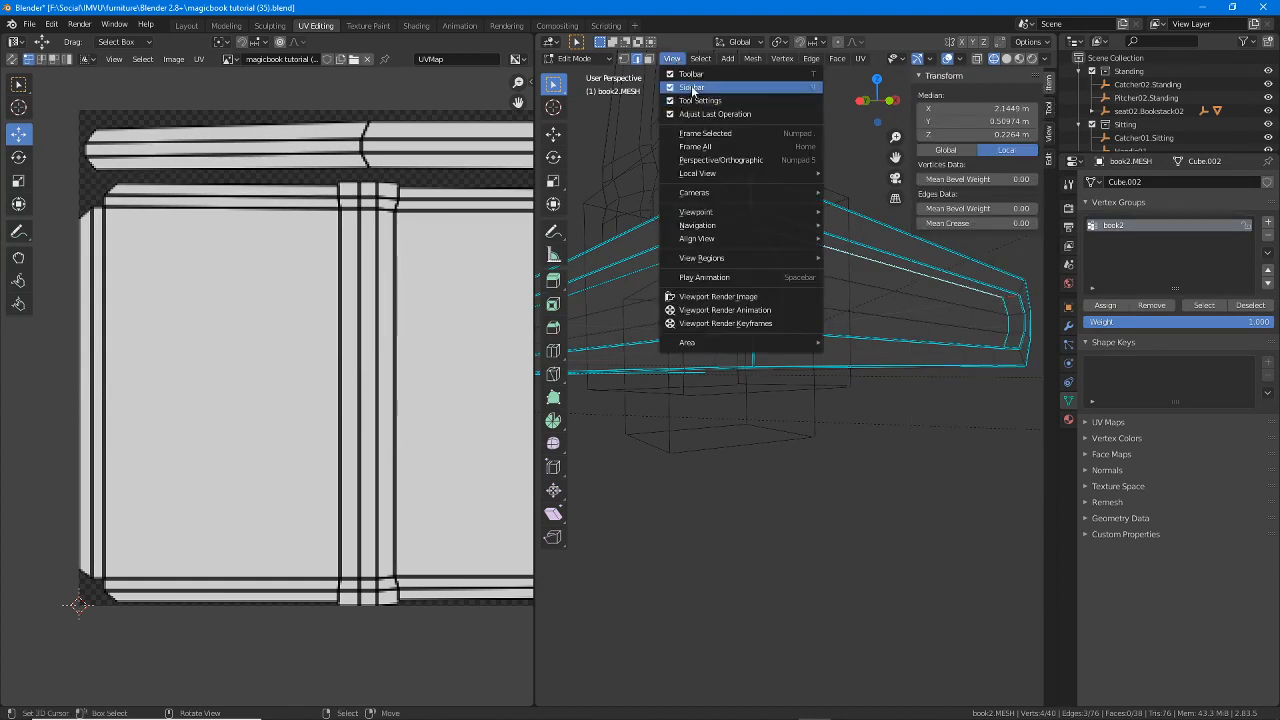
pyautogui.click(700, 88)
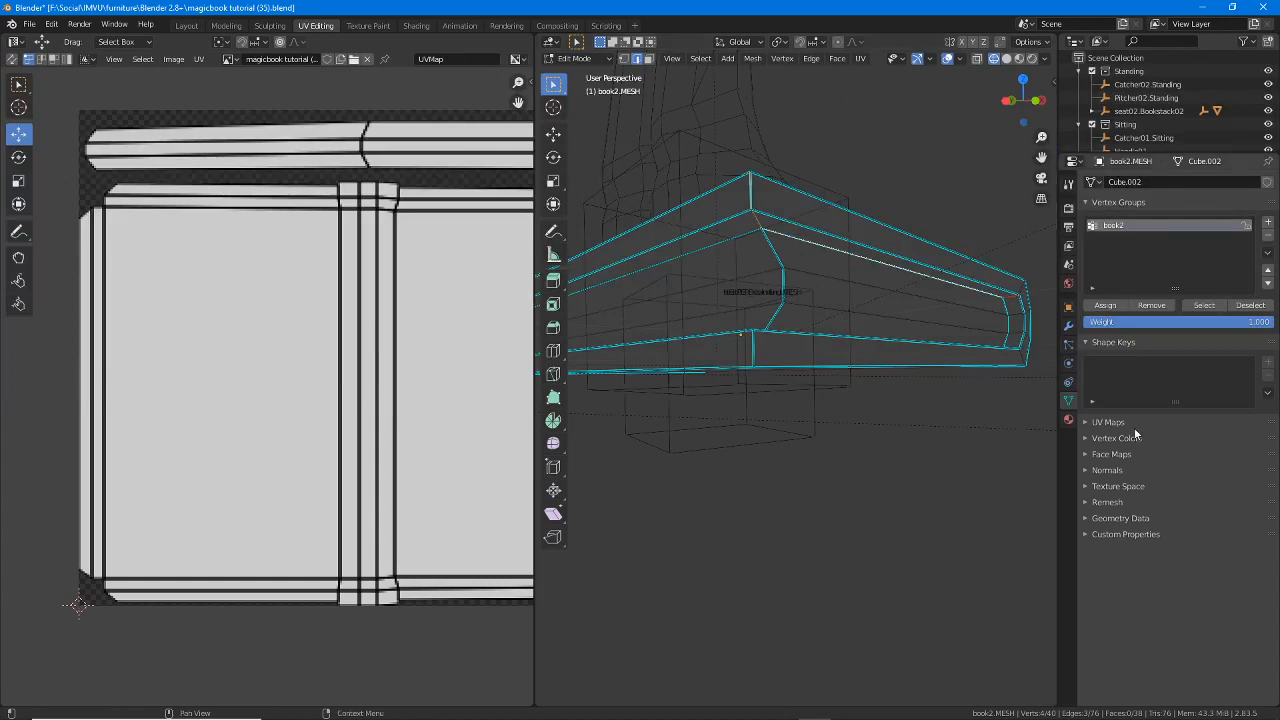
# - Examine the book object's Viewport Display properties for edge display options
pyautogui.click(1068, 310)
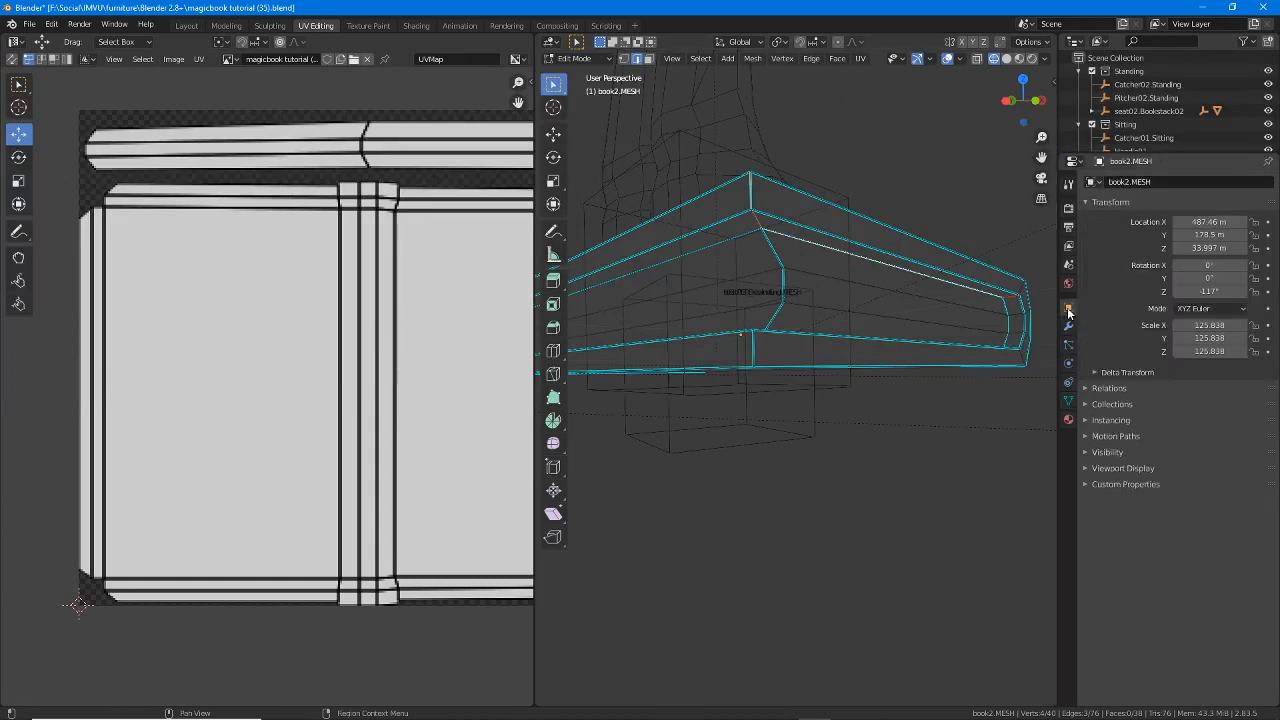
pyautogui.click(1087, 468)
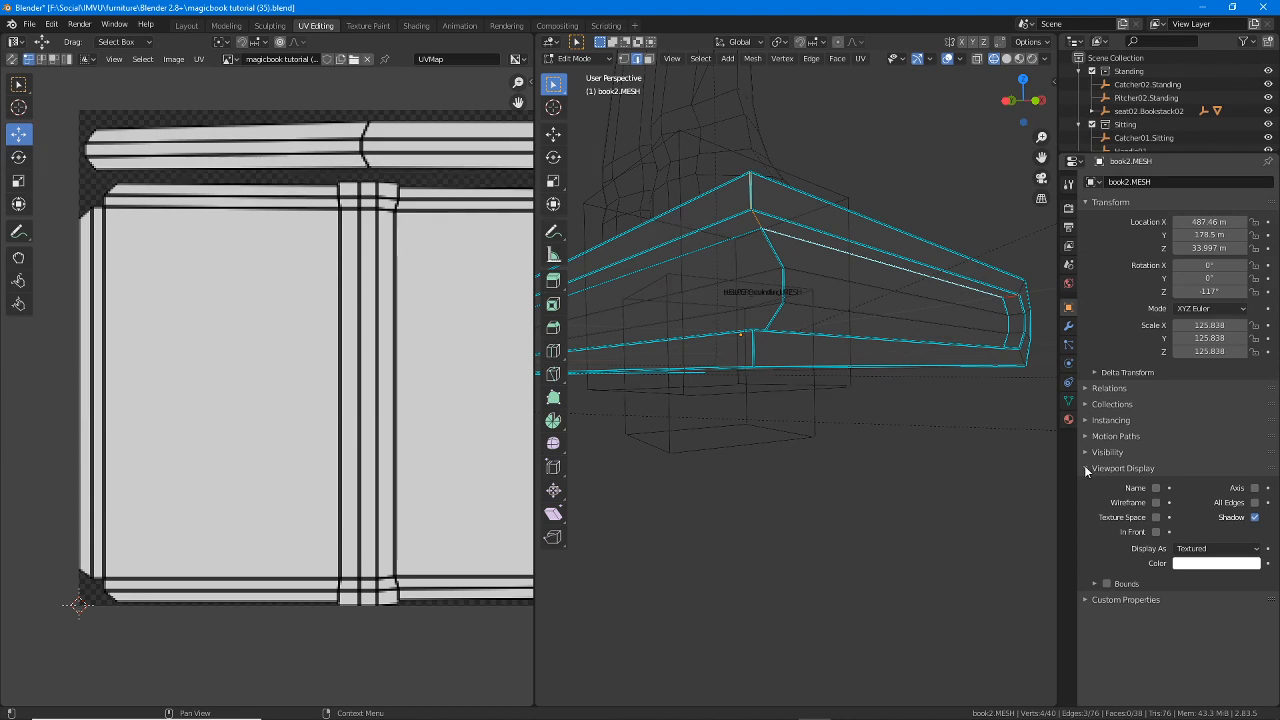
pyautogui.click(1068, 401)
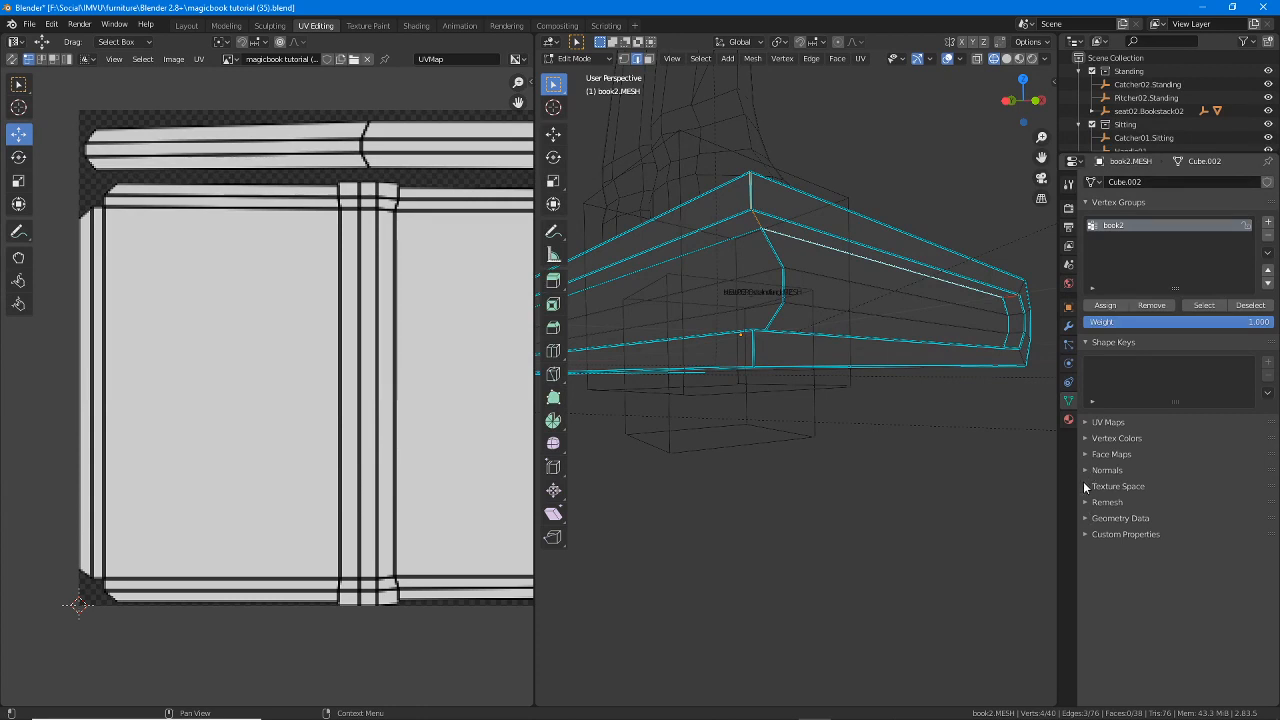
# - Turn off the Sharp edge overlay in the viewport so the seam marks can be told apart
pyautogui.moveTo(797, 289); pyautogui.dragTo(789, 317, button='middle')
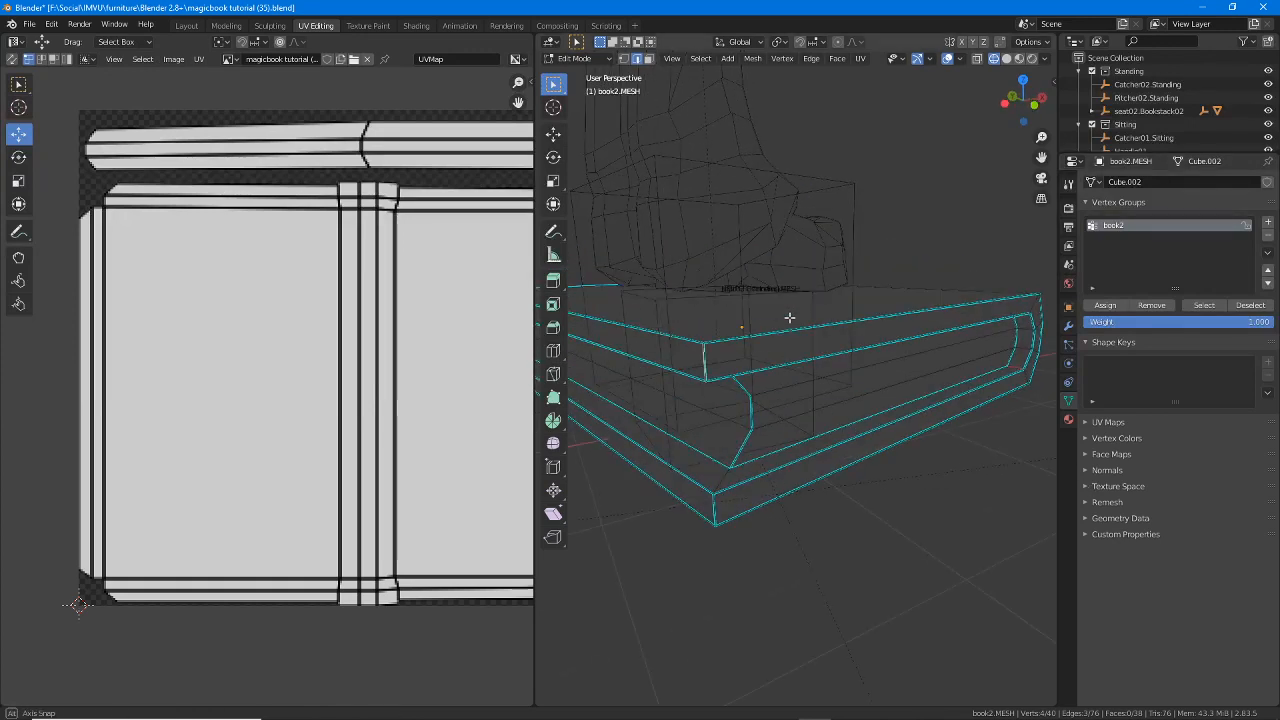
pyautogui.click(958, 60)
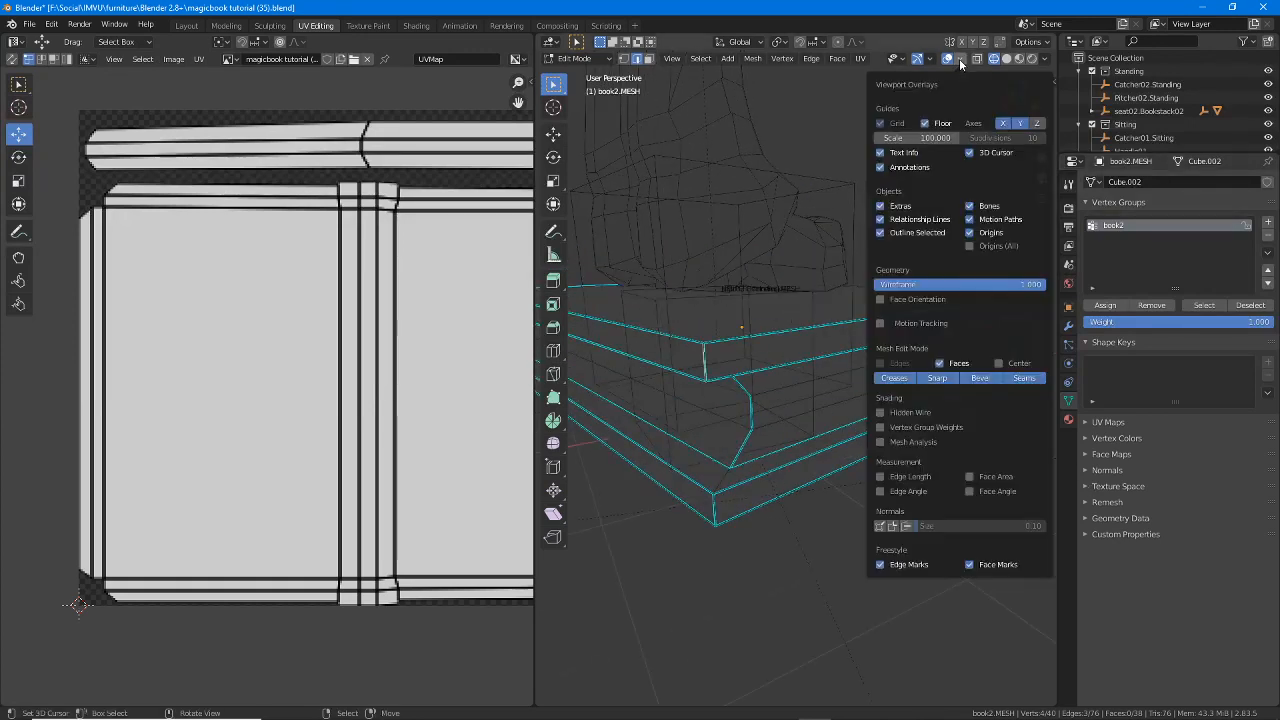
pyautogui.click(939, 381)
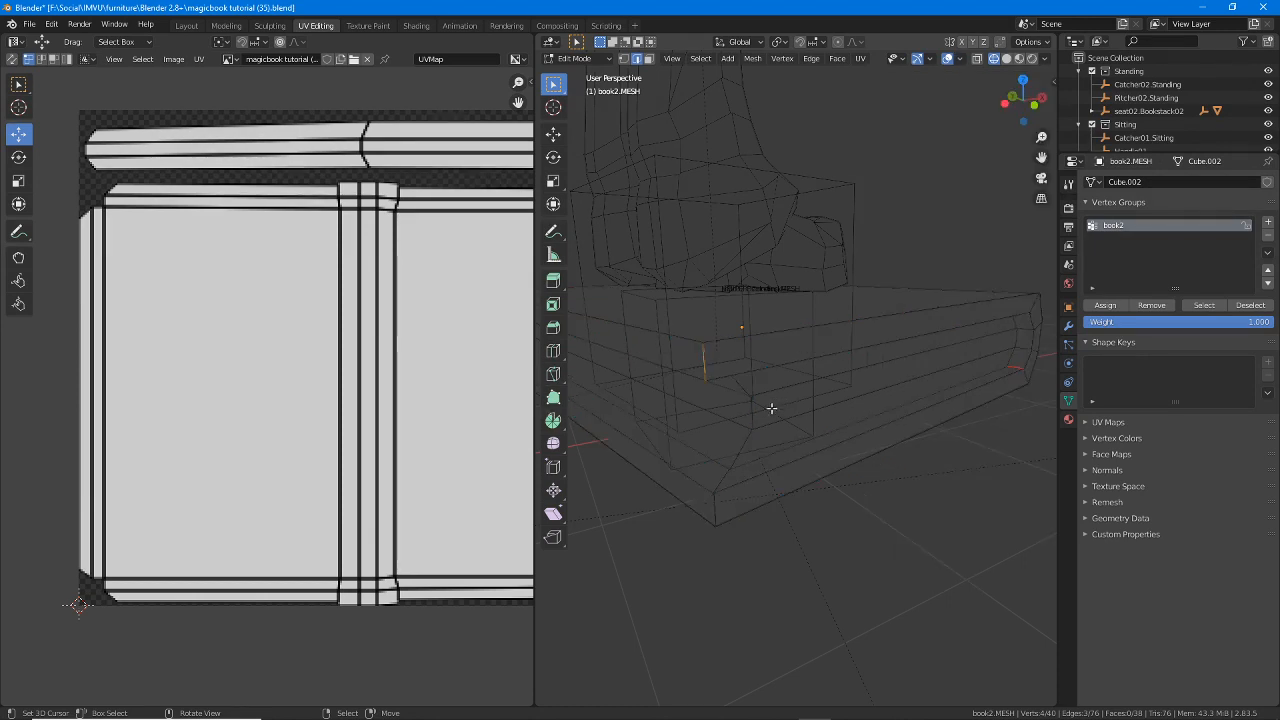
# - In face selection mode, select the three page strips on each of the book's three open sides
pyautogui.moveTo(767, 449); pyautogui.dragTo(801, 390, button='middle')
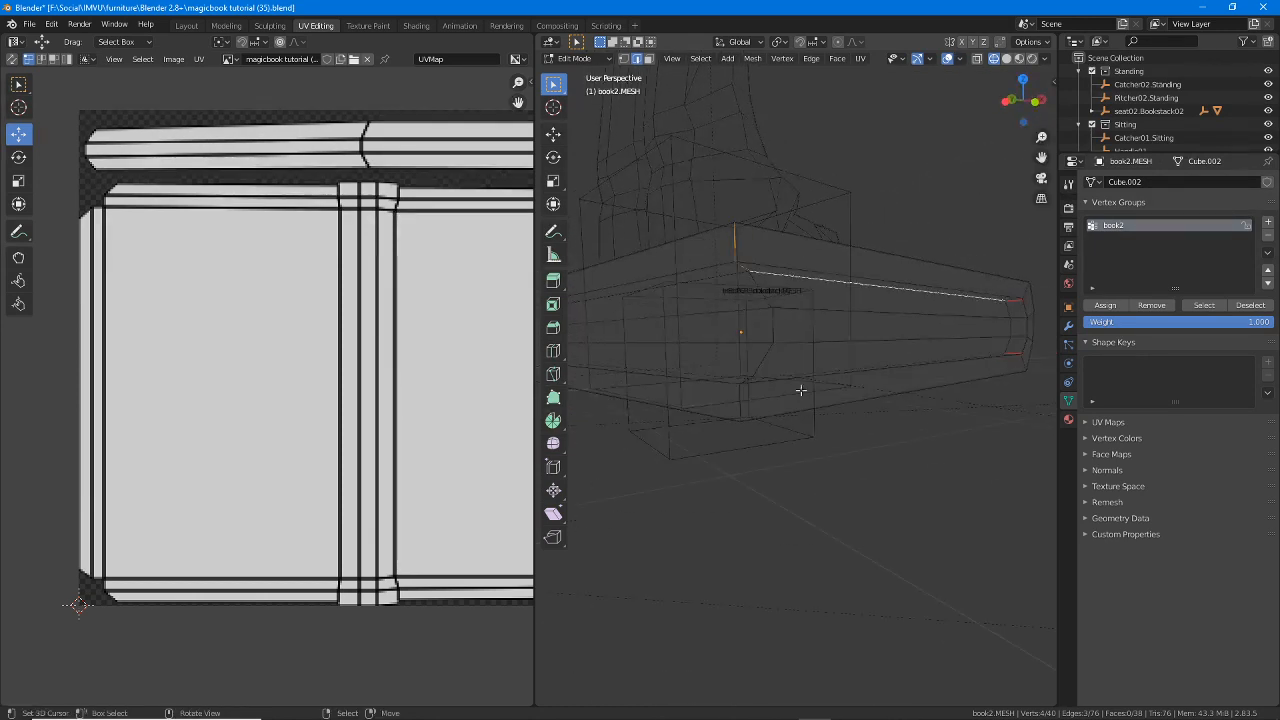
pyautogui.click(649, 59)
pyautogui.click(791, 303)
pyautogui.keyDown('shift'); pyautogui.click(808, 325); pyautogui.keyUp('shift')
pyautogui.keyDown('shift'); pyautogui.click(798, 353); pyautogui.keyUp('shift')
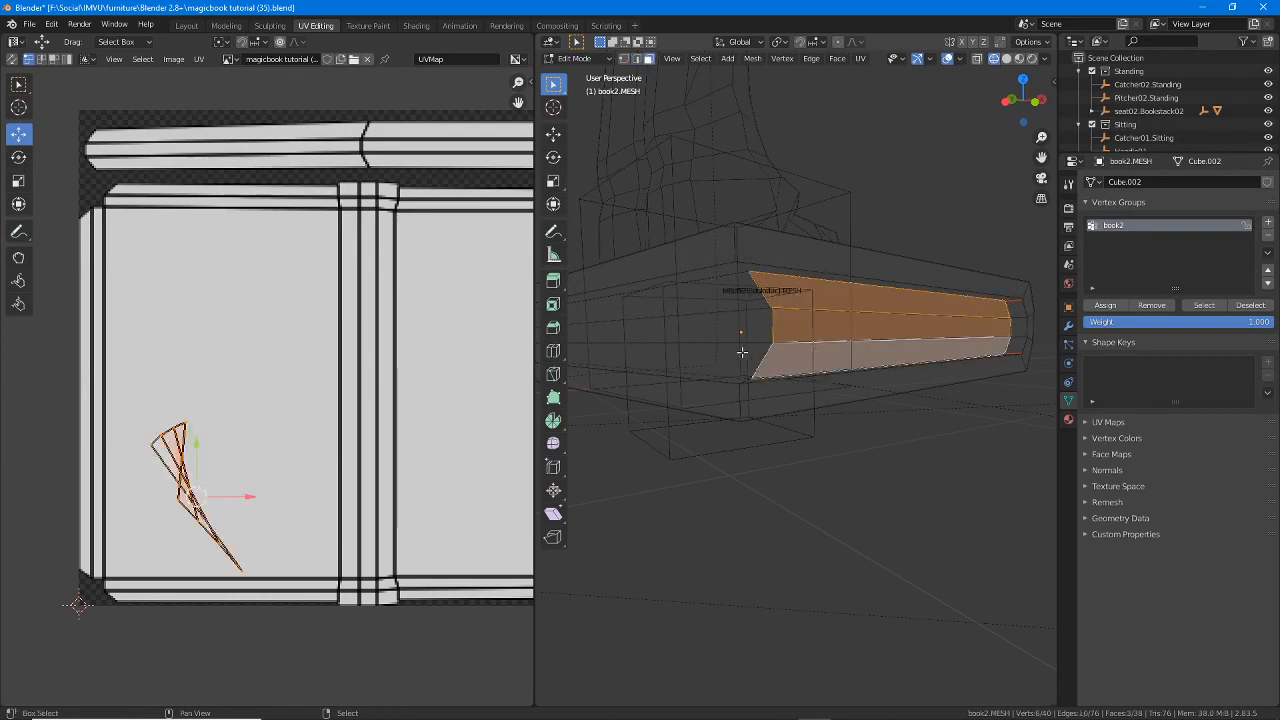
pyautogui.keyDown('shift'); pyautogui.click(739, 356); pyautogui.keyUp('shift')
pyautogui.keyDown('shift'); pyautogui.click(735, 330); pyautogui.keyUp('shift')
pyautogui.keyDown('shift'); pyautogui.click(736, 297); pyautogui.keyUp('shift')
pyautogui.moveTo(693, 355); pyautogui.dragTo(872, 358, button='middle')
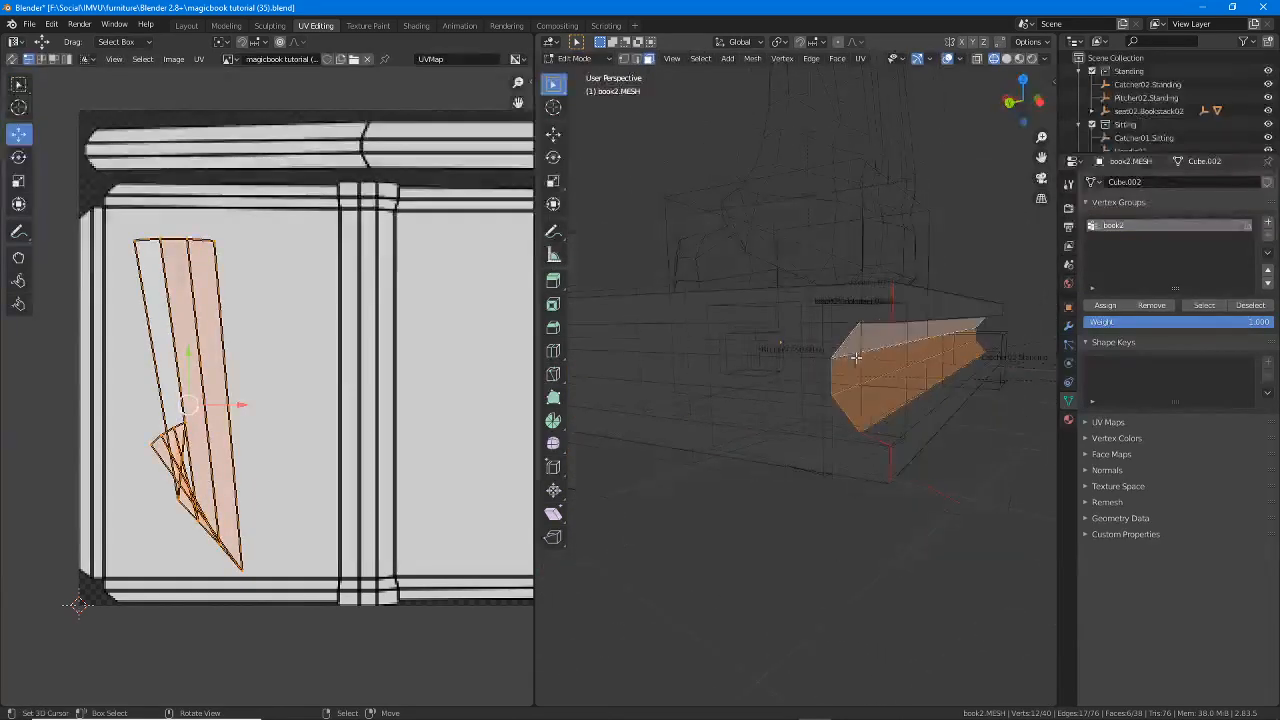
pyautogui.keyDown('shift'); pyautogui.click(809, 343); pyautogui.keyUp('shift')
pyautogui.keyDown('shift'); pyautogui.click(807, 373); pyautogui.keyUp('shift')
pyautogui.keyDown('shift'); pyautogui.click(806, 405); pyautogui.keyUp('shift')
pyautogui.moveTo(806, 405); pyautogui.dragTo(755, 295, button='middle')
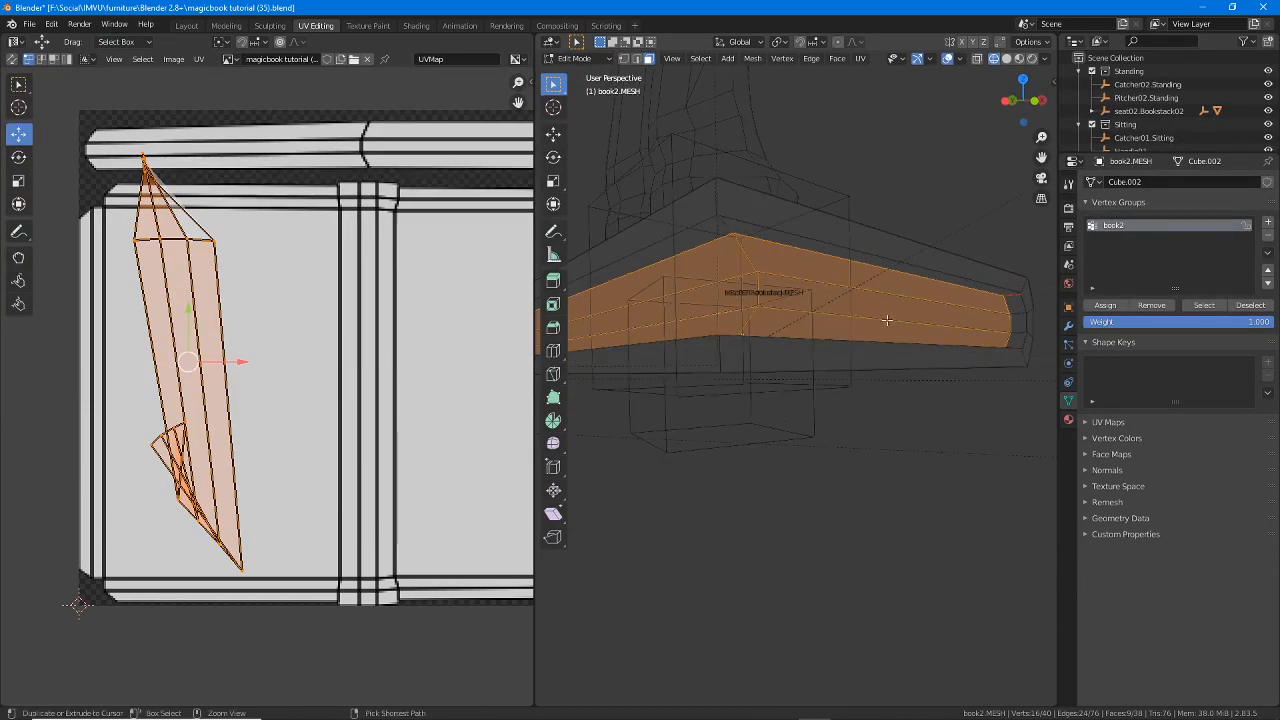
pyautogui.moveTo(1003, 297)
pyautogui.mouseDown()
pyautogui.moveTo(738, 243)
pyautogui.moveTo(629, 272)
pyautogui.mouseUp()
pyautogui.moveTo(686, 334)
pyautogui.mouseDown()
pyautogui.moveTo(994, 346)
pyautogui.moveTo(1010, 310)
pyautogui.mouseUp()
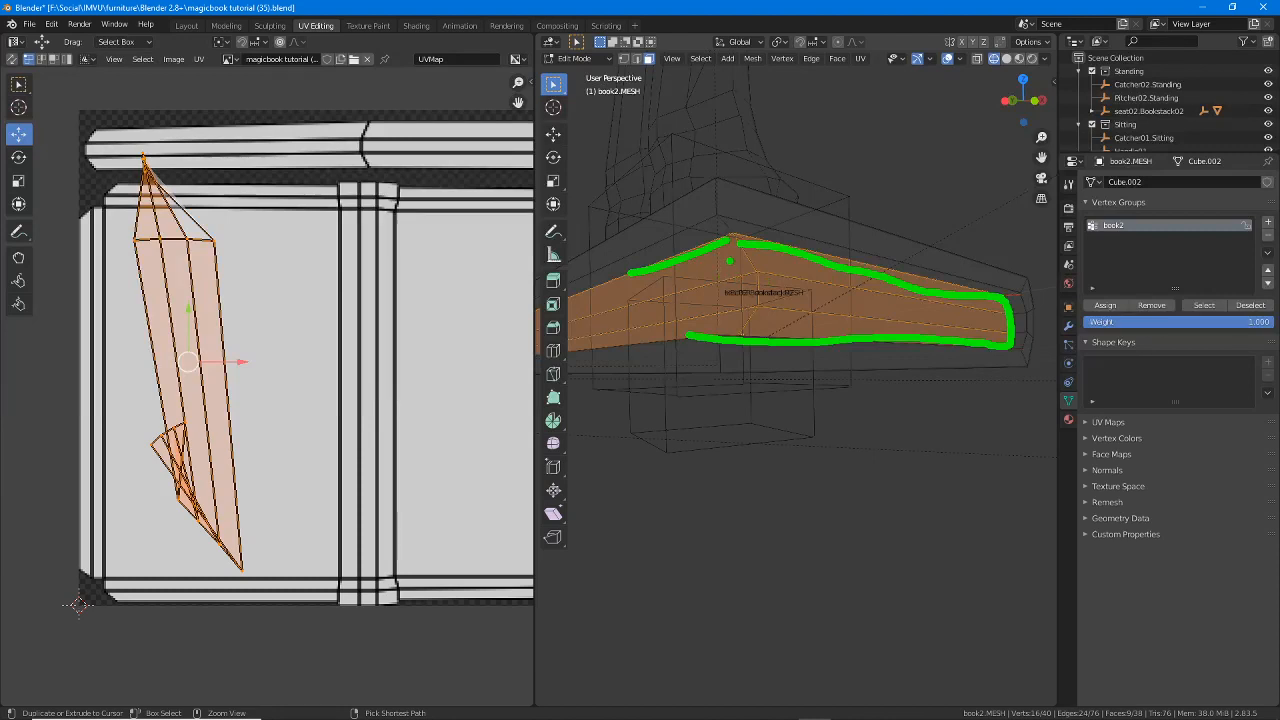
pyautogui.press('Escape')
pyautogui.click(817, 297)
pyautogui.click(814, 321)
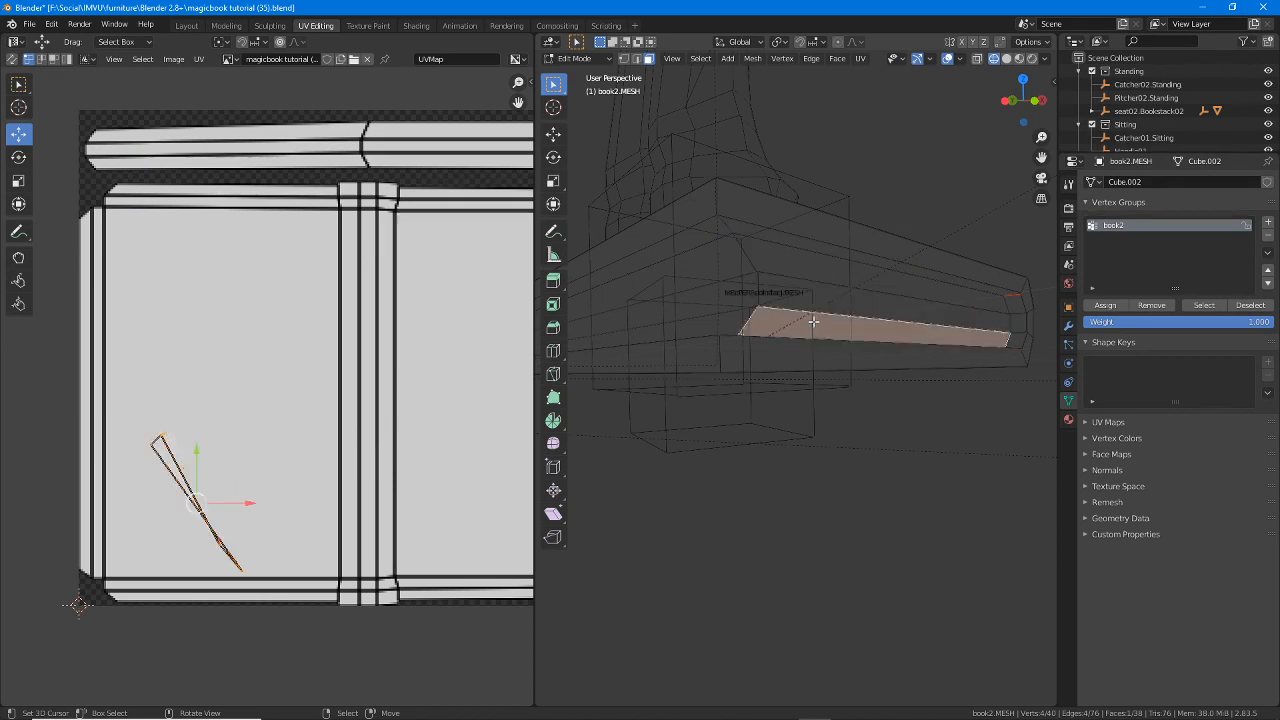
pyautogui.click(727, 318)
pyautogui.click(820, 257)
pyautogui.moveTo(861, 275); pyautogui.dragTo(867, 270, button='middle')
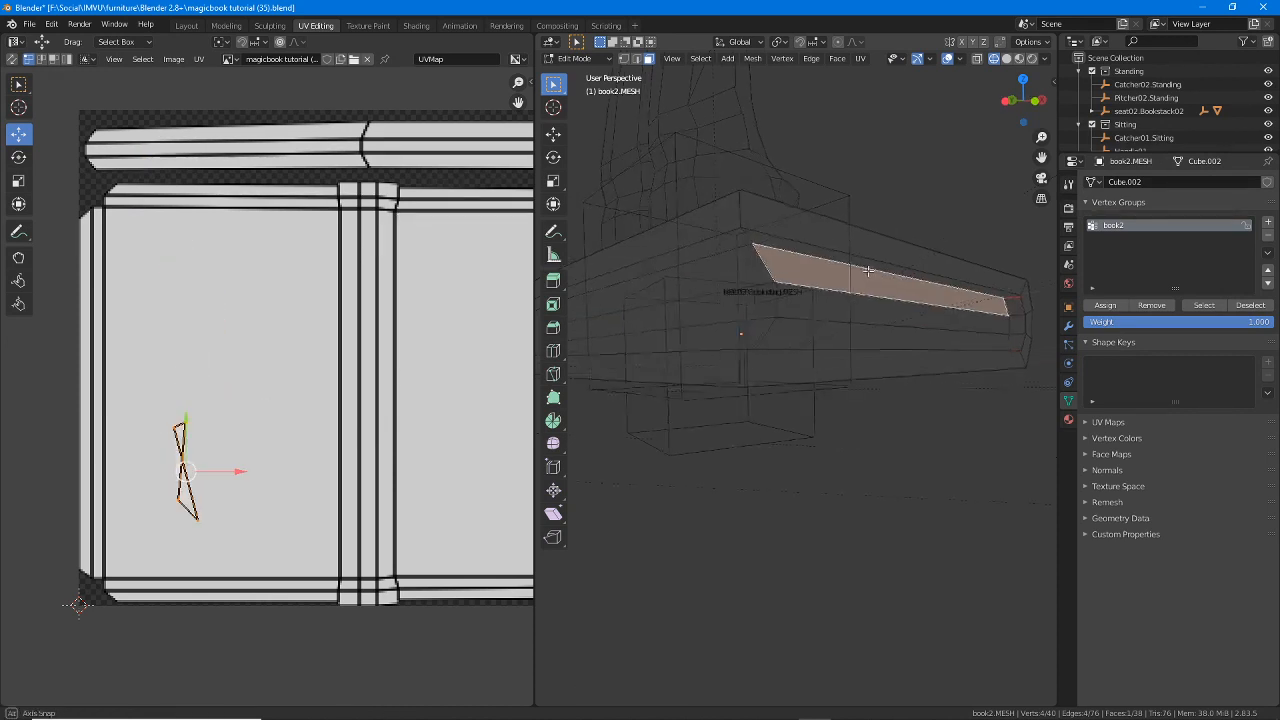
# - In edge selection mode, select the long upper and lower edges where the page block meets the covers on the open sides
pyautogui.click(638, 59)
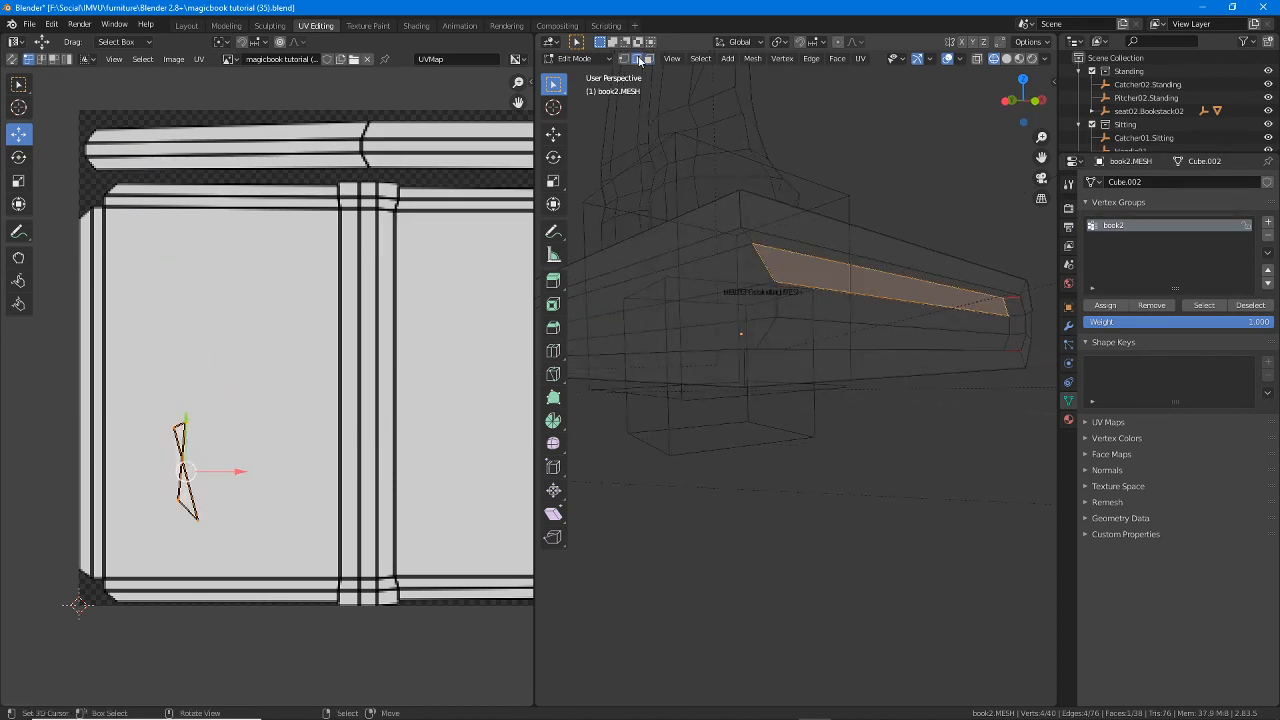
pyautogui.rightClick(798, 251)
pyautogui.keyDown('shift'); pyautogui.rightClick(740, 250); pyautogui.keyUp('shift')
pyautogui.keyDown('shift'); pyautogui.rightClick(1005, 308); pyautogui.keyUp('shift')
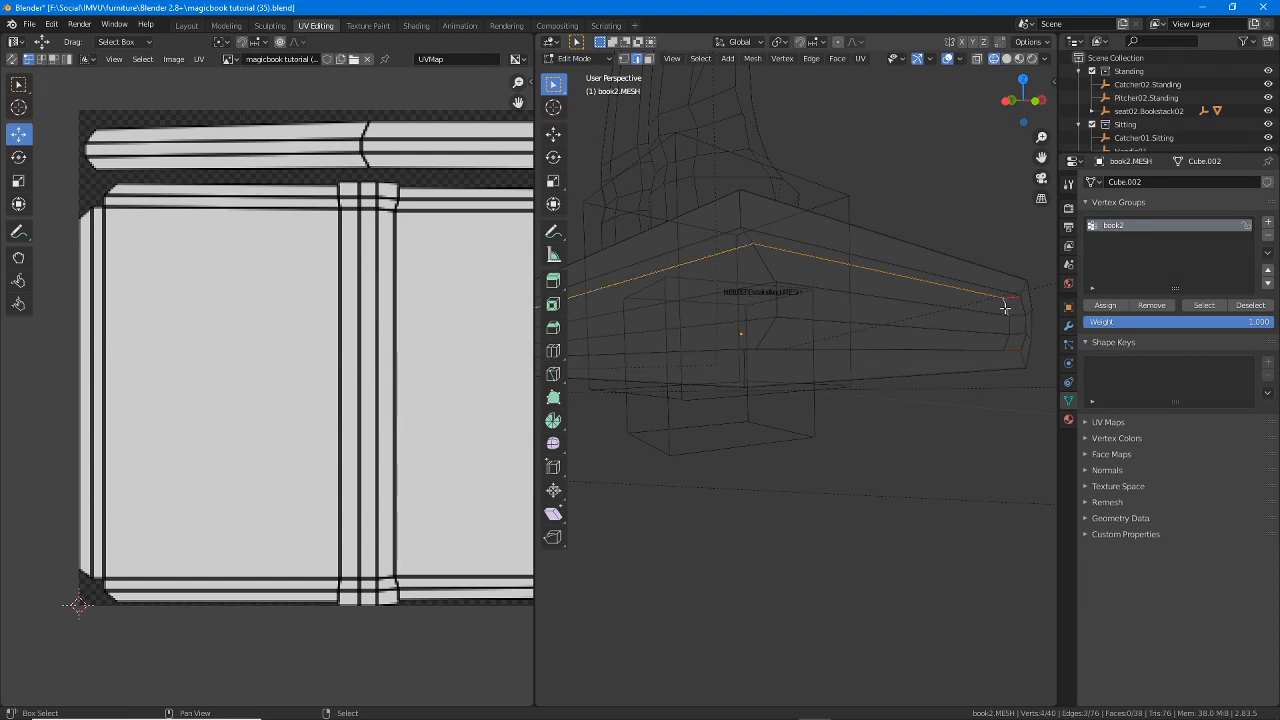
pyautogui.moveTo(1014, 323); pyautogui.dragTo(1008, 360, button='middle')
pyautogui.keyDown('shift'); pyautogui.rightClick(883, 425); pyautogui.keyUp('shift')
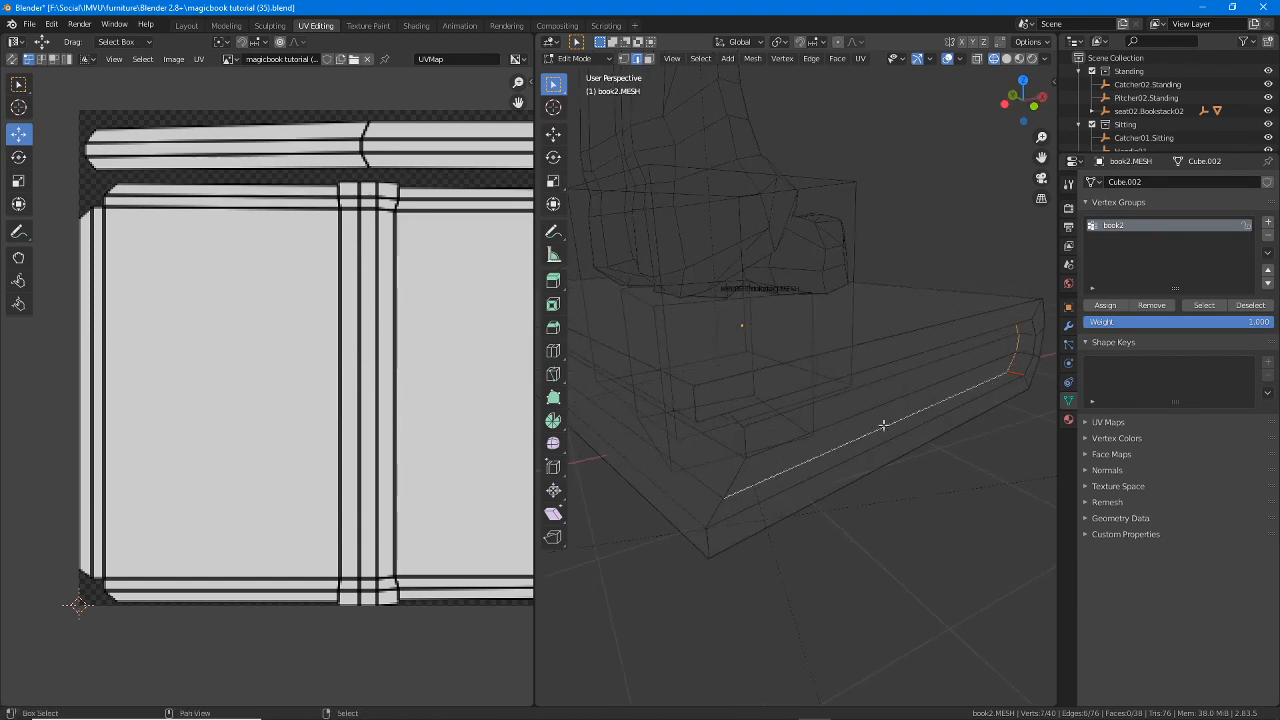
pyautogui.moveTo(883, 425); pyautogui.dragTo(868, 456, button='middle')
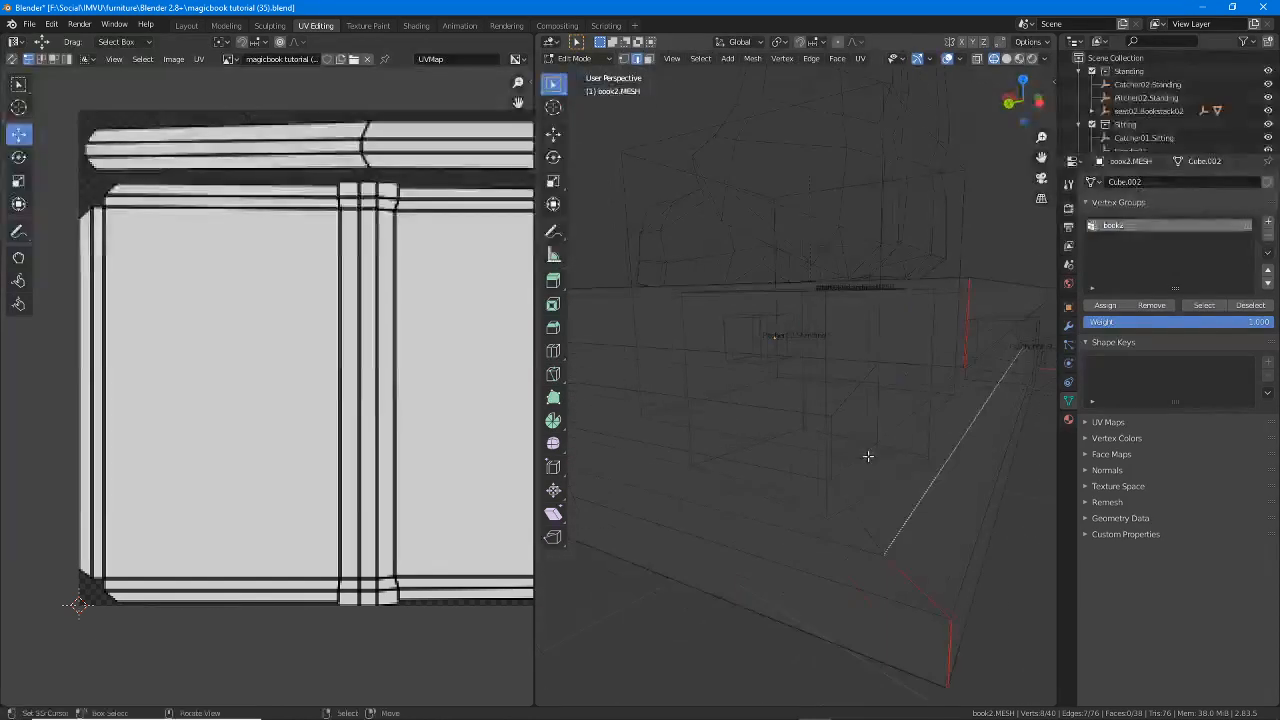
pyautogui.keyDown('shift'); pyautogui.rightClick(847, 401); pyautogui.keyUp('shift')
pyautogui.keyDown('shift'); pyautogui.rightClick(847, 403); pyautogui.keyUp('shift')
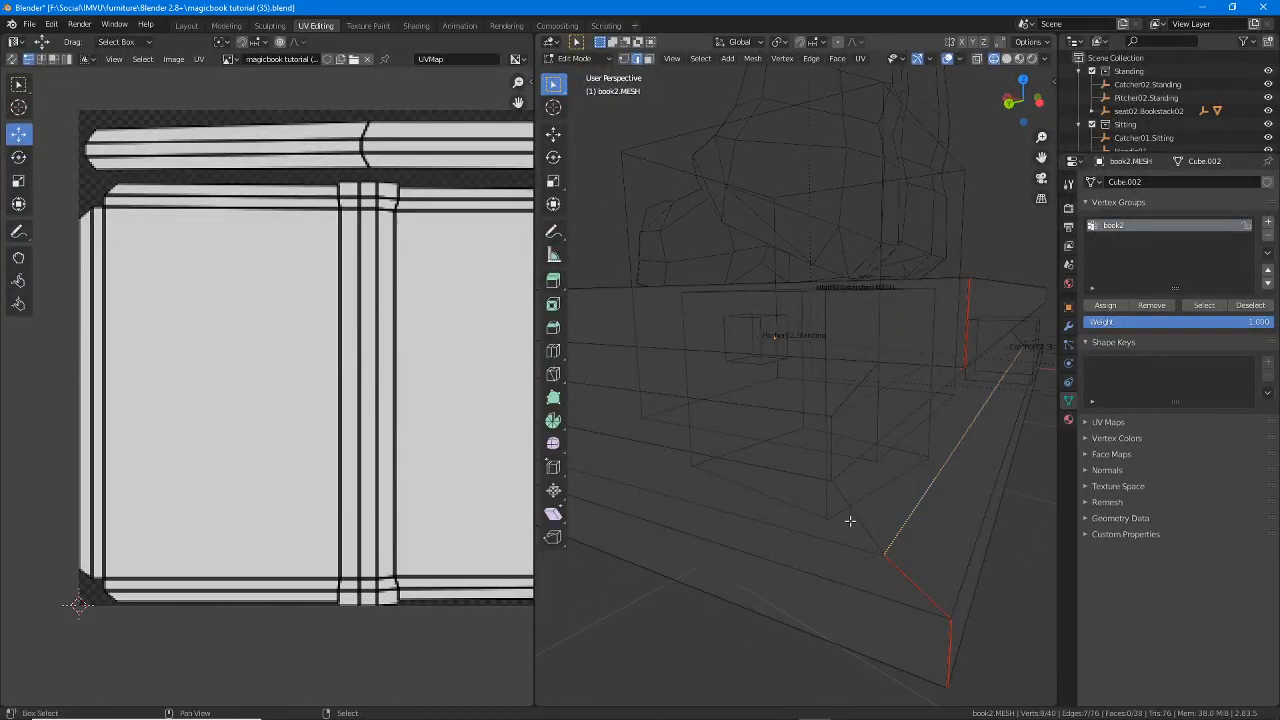
# - Add the short edges at the spine ends of the page block to the selection so the outline forms a closed loop
pyautogui.moveTo(843, 511); pyautogui.dragTo(669, 337, button='middle')
pyautogui.keyDown('shift'); pyautogui.rightClick(644, 332); pyautogui.keyUp('shift')
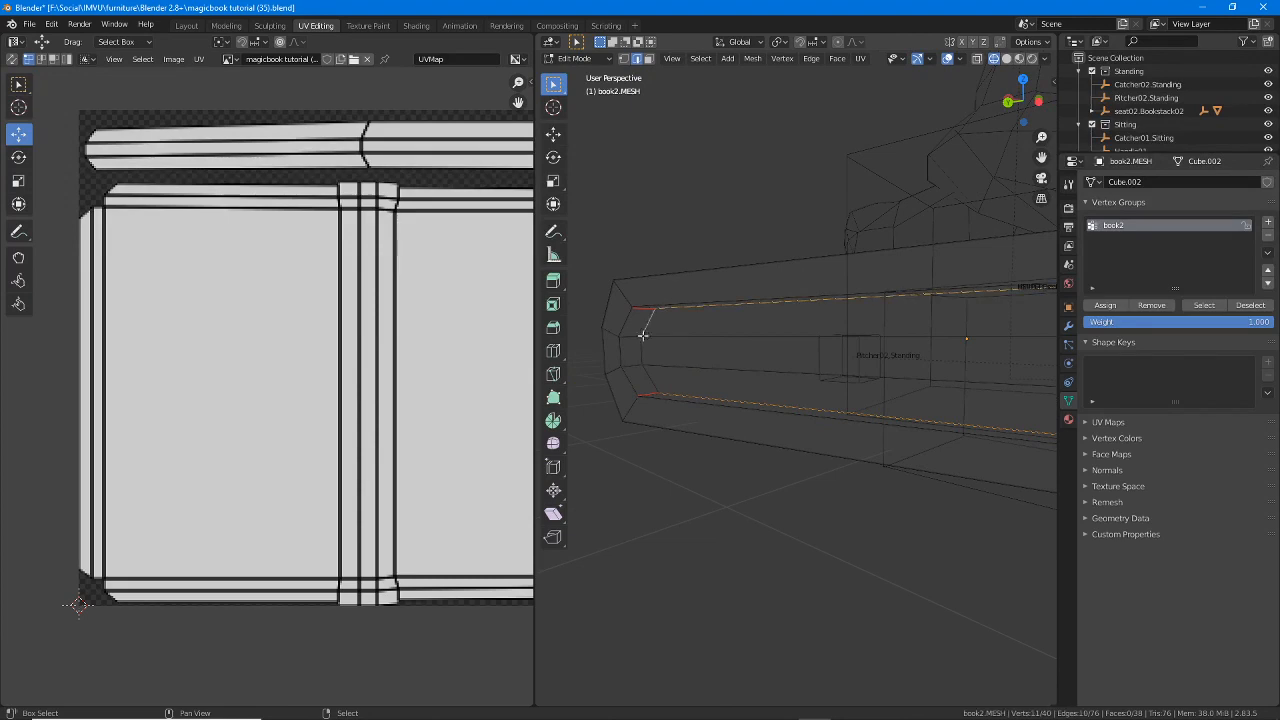
pyautogui.keyDown('shift'); pyautogui.rightClick(642, 335); pyautogui.keyUp('shift')
pyautogui.moveTo(746, 368); pyautogui.dragTo(828, 353, button='middle')
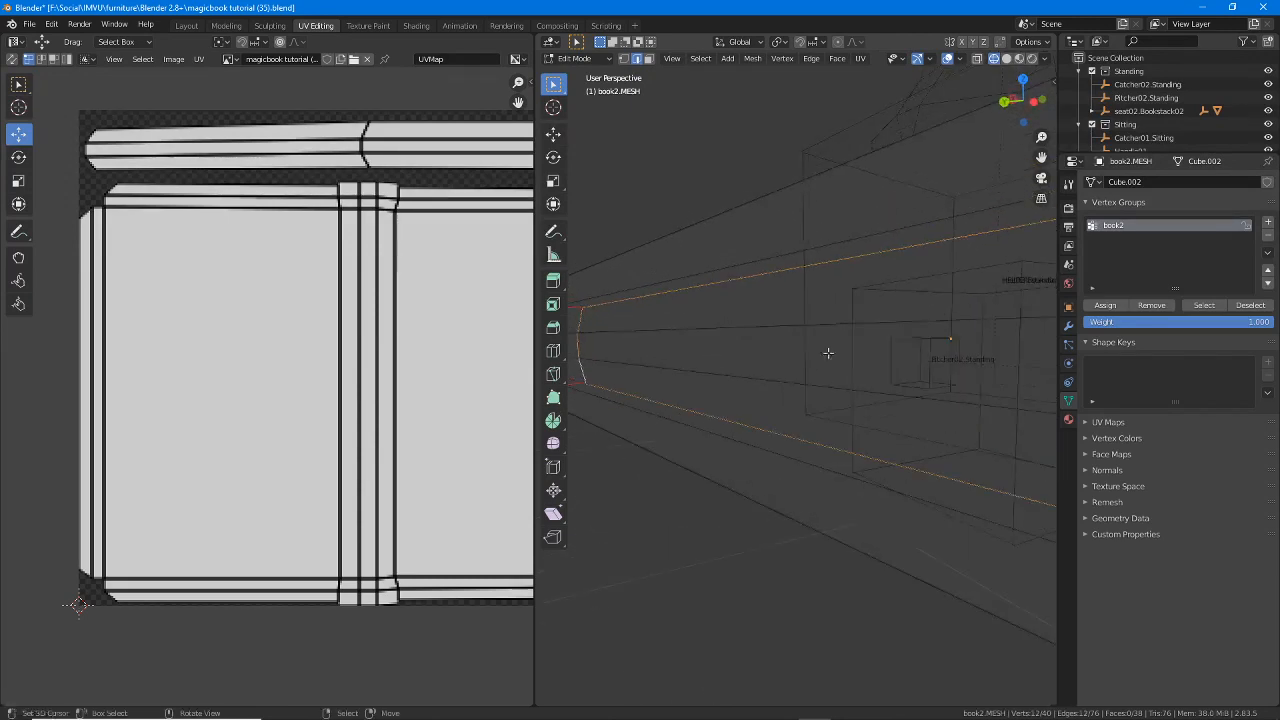
pyautogui.moveTo(978, 66); pyautogui.dragTo(910, 455, button='middle')
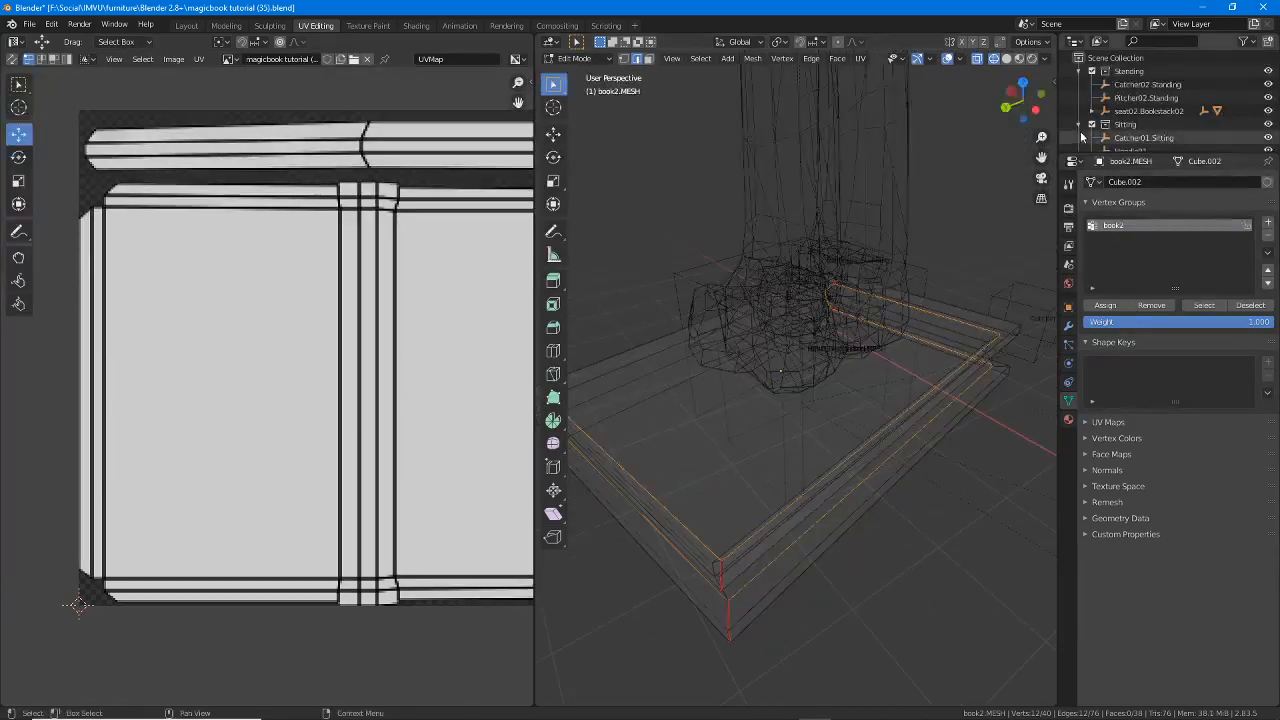
# - Exclude the Standing and Sitting collections from the view layer to clear the space around the book
pyautogui.click(1093, 72)
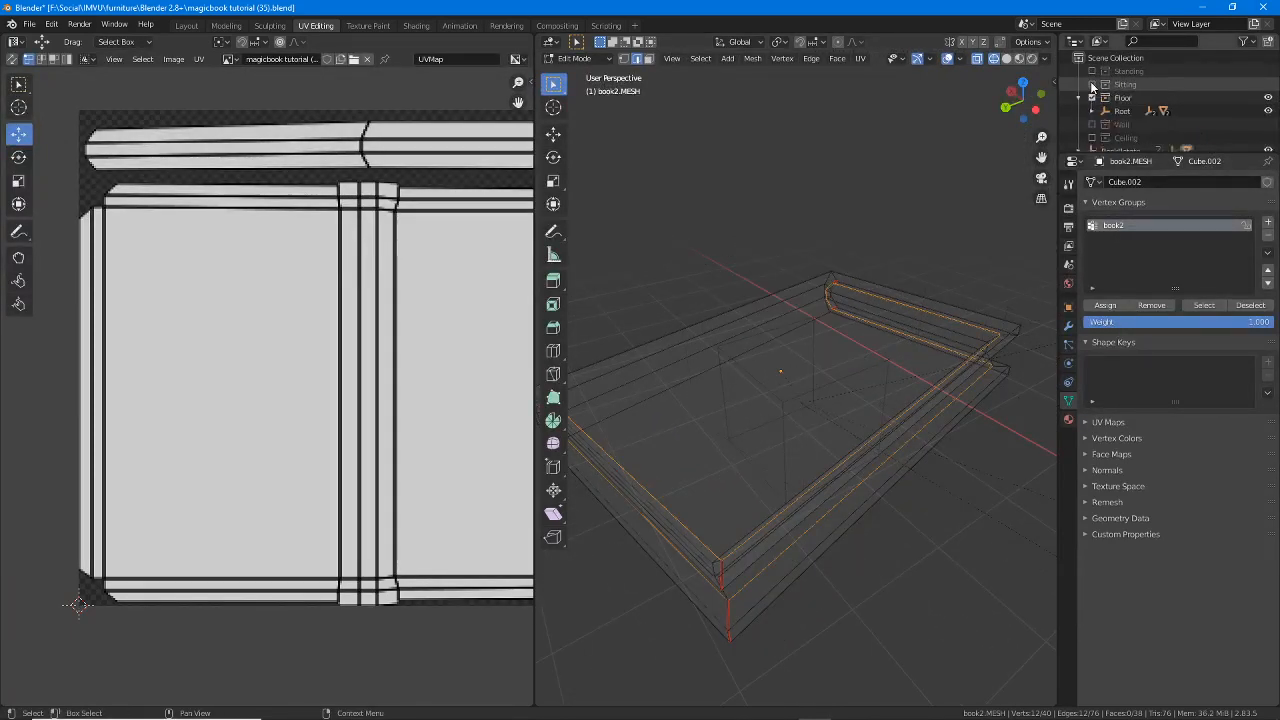
pyautogui.click(1093, 85)
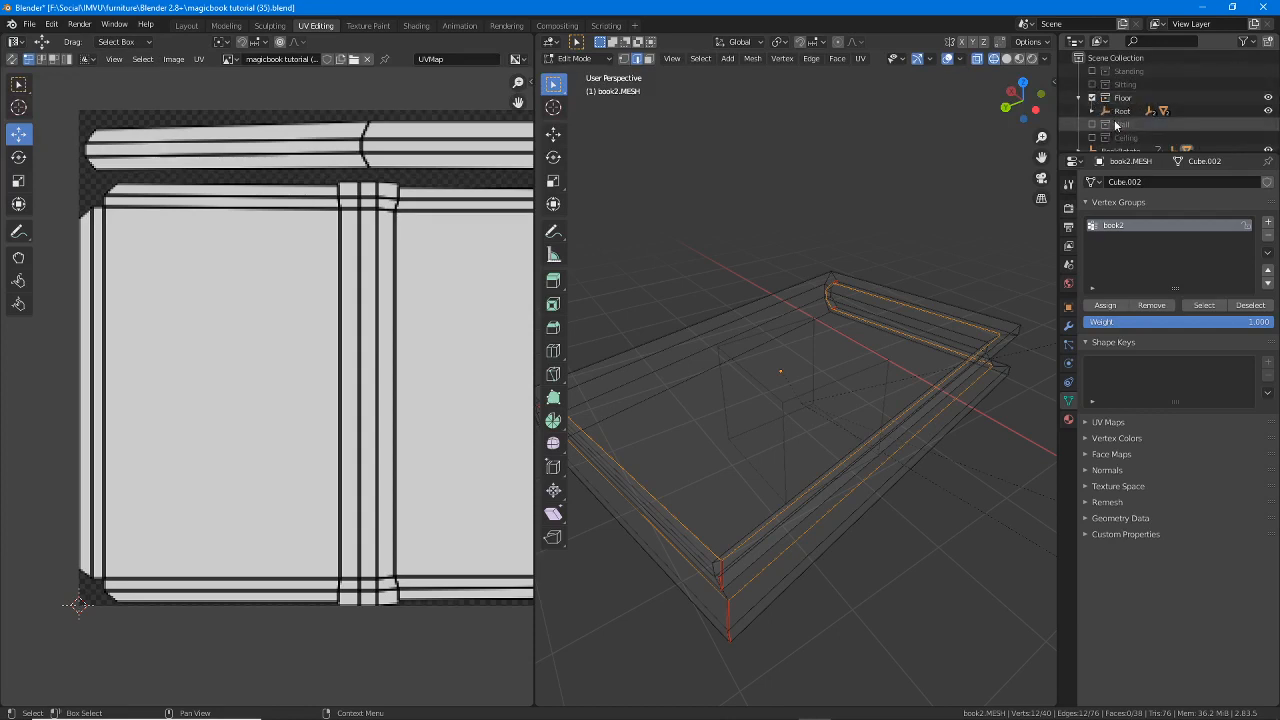
pyautogui.scroll(-2, 1170, 115)
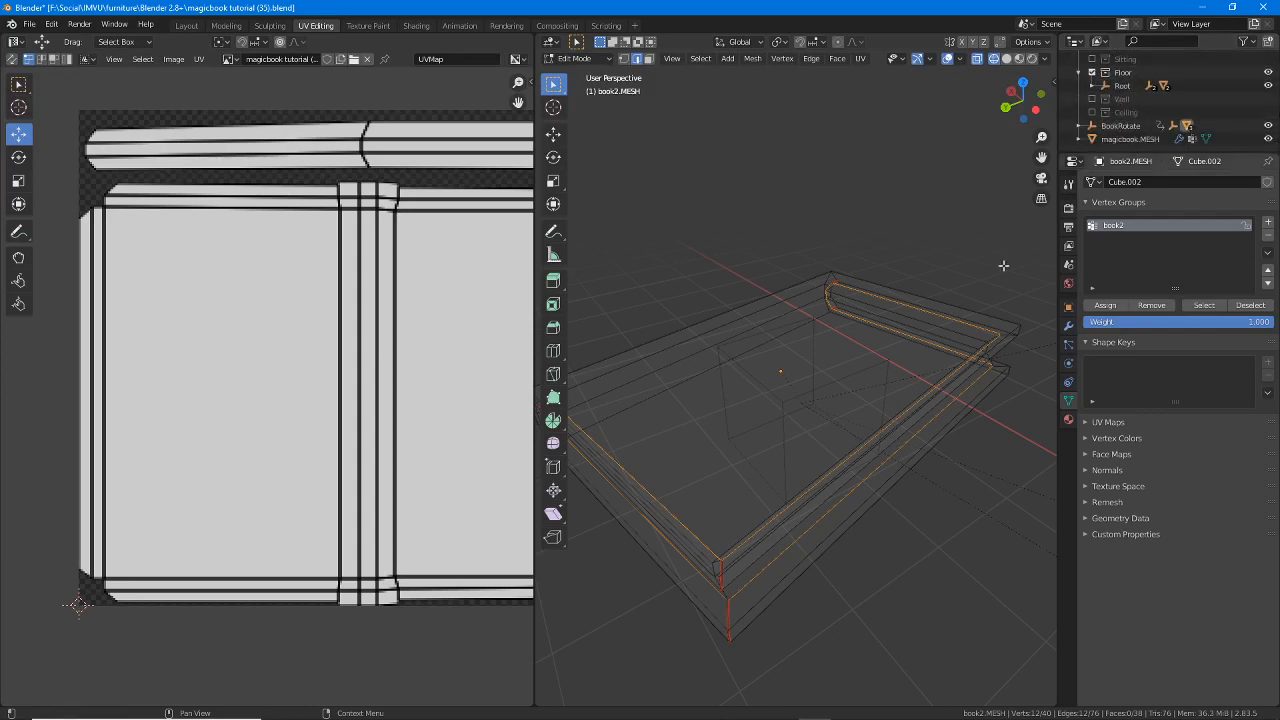
# - Mark the selected edge loop around the page block as a seam
pyautogui.moveTo(896, 348); pyautogui.dragTo(784, 500, button='middle')
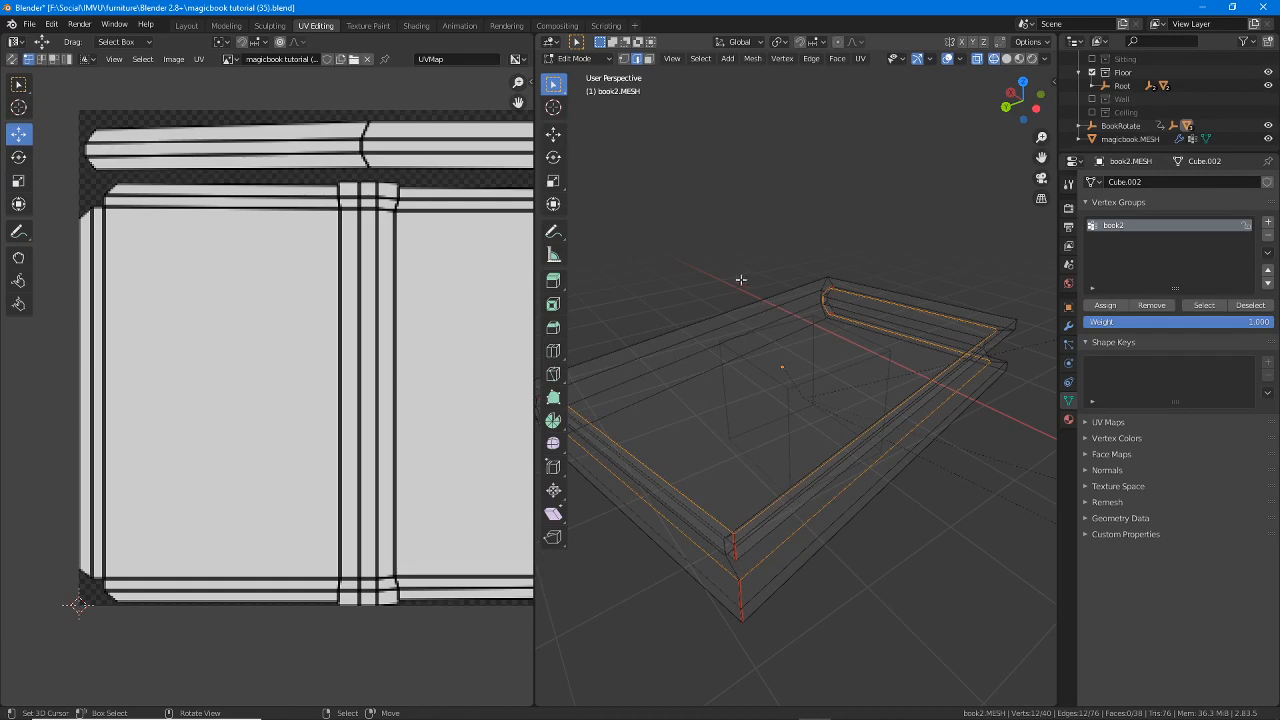
pyautogui.click(812, 60)
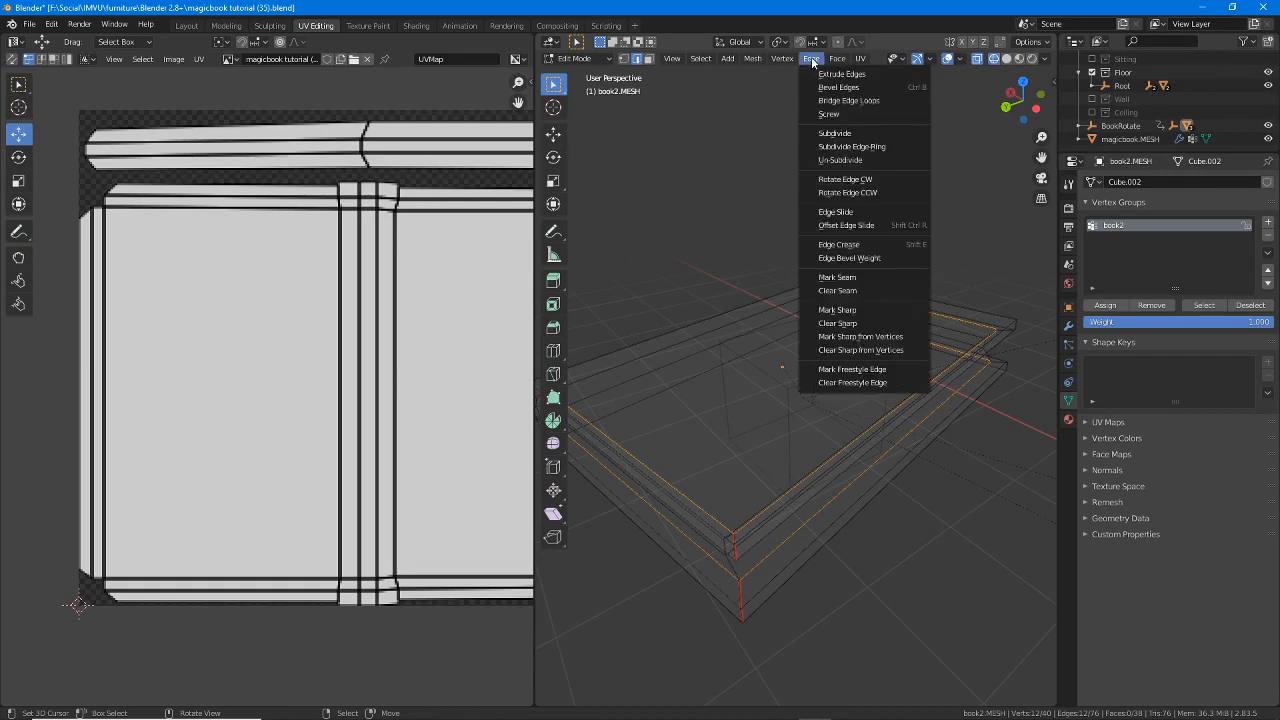
pyautogui.click(845, 280)
# - Select the short edges of the lower and upper covers at the outer corner that has no seams
pyautogui.moveTo(850, 300); pyautogui.dragTo(788, 390, button='middle')
pyautogui.click(823, 545)
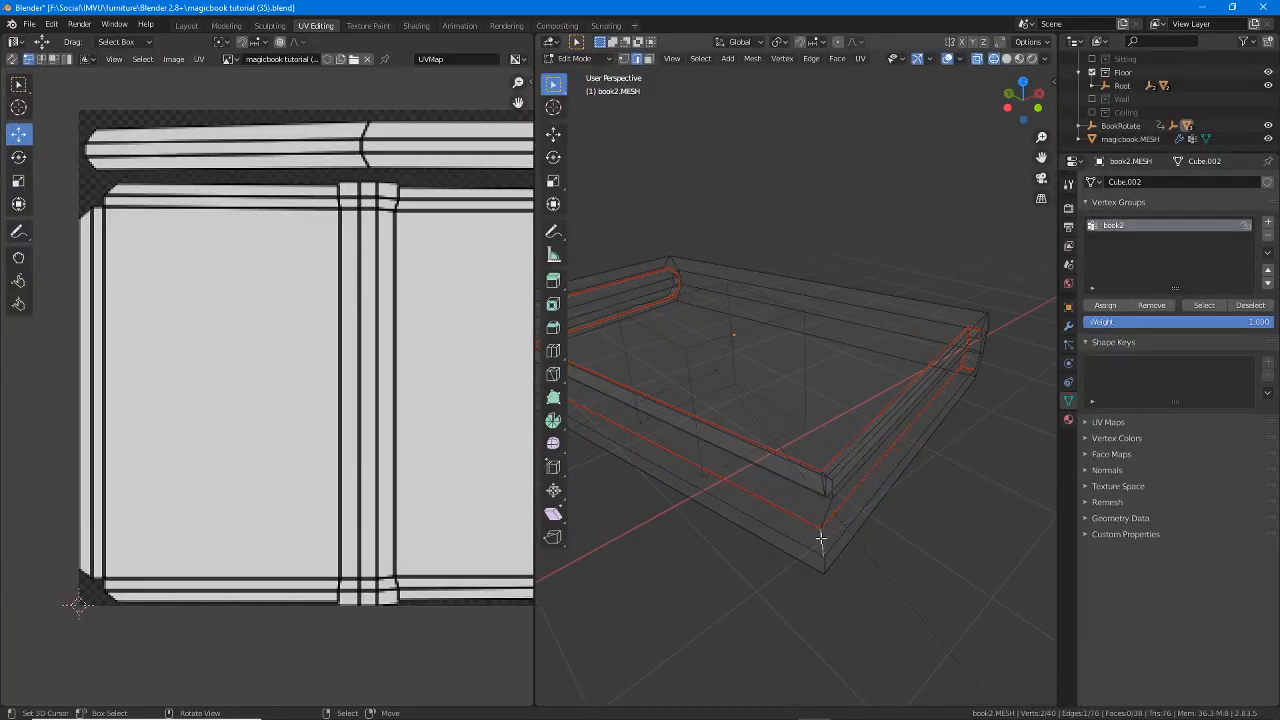
pyautogui.keyDown('shift'); pyautogui.click(826, 568); pyautogui.keyUp('shift')
pyautogui.moveTo(831, 506); pyautogui.dragTo(836, 418, button='middle')
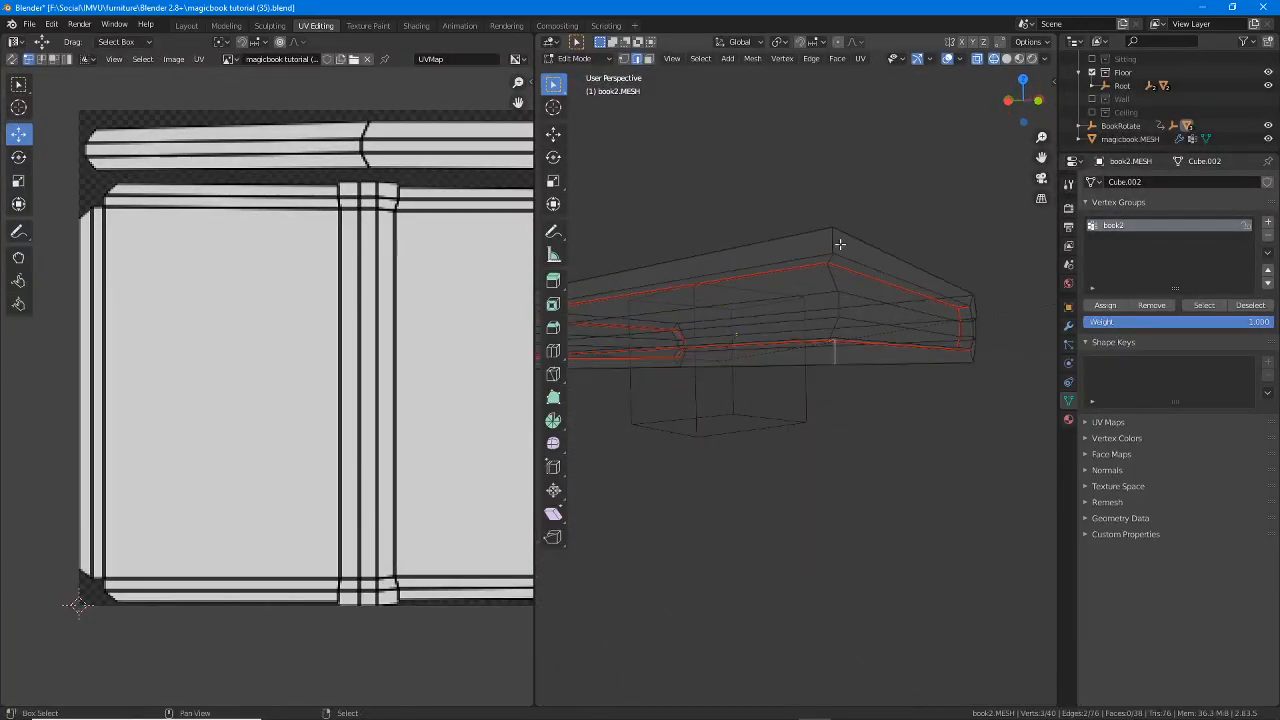
pyautogui.keyDown('shift'); pyautogui.click(834, 252); pyautogui.keyUp('shift')
pyautogui.keyDown('shift'); pyautogui.click(832, 257); pyautogui.keyUp('shift')
pyautogui.moveTo(712, 372); pyautogui.dragTo(847, 401, button='middle')
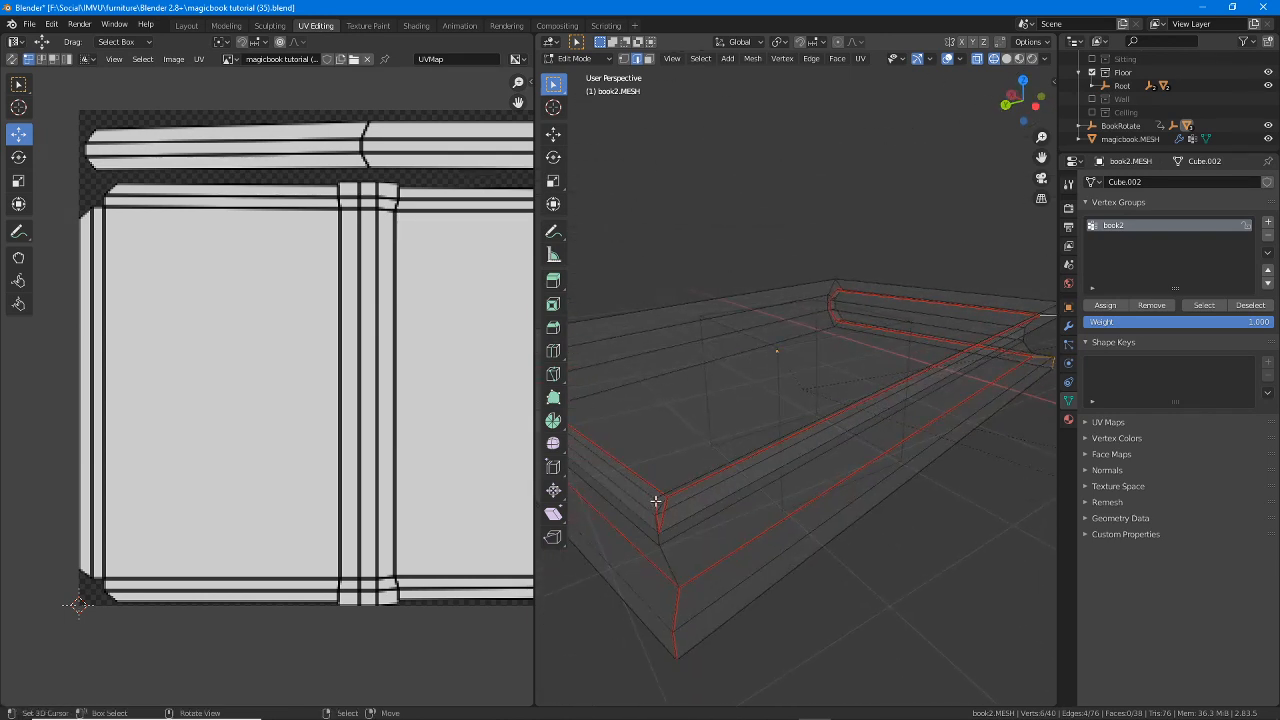
pyautogui.moveTo(650, 500)
pyautogui.mouseDown()
pyautogui.moveTo(658, 532)
pyautogui.moveTo(670, 490)
pyautogui.mouseUp()
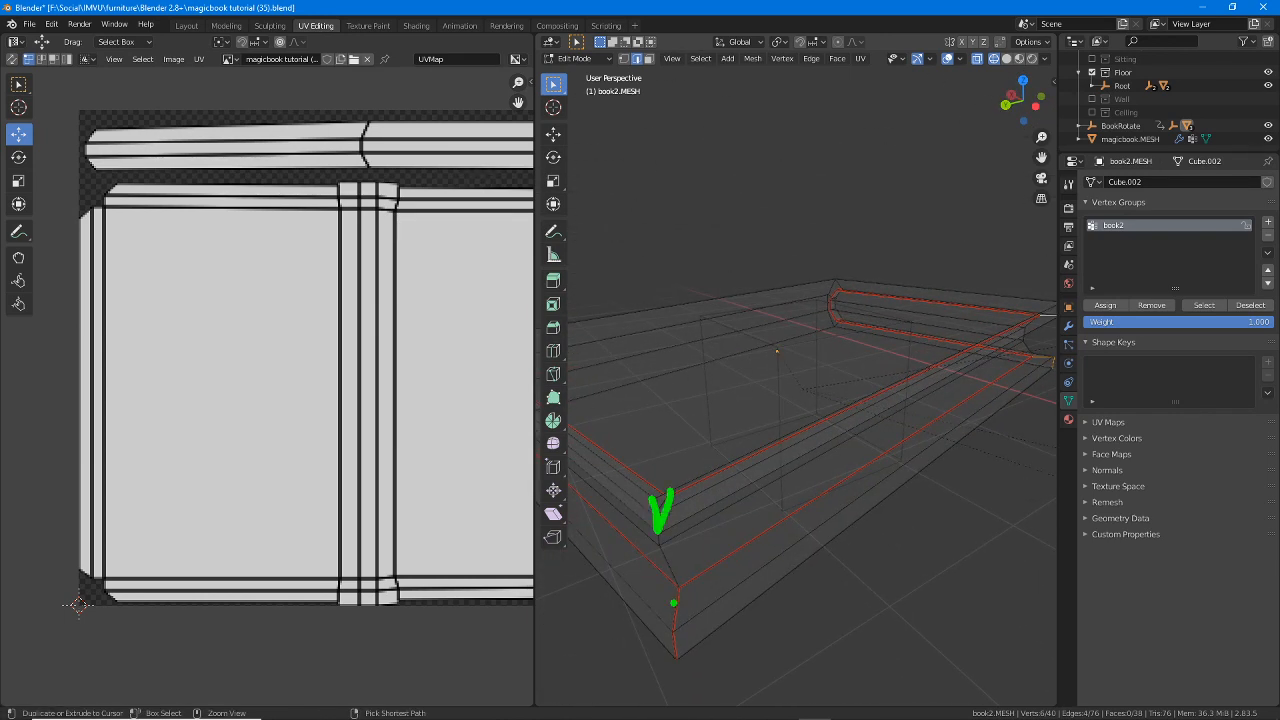
pyautogui.moveTo(683, 588); pyautogui.dragTo(676, 618)
pyautogui.press('Escape')
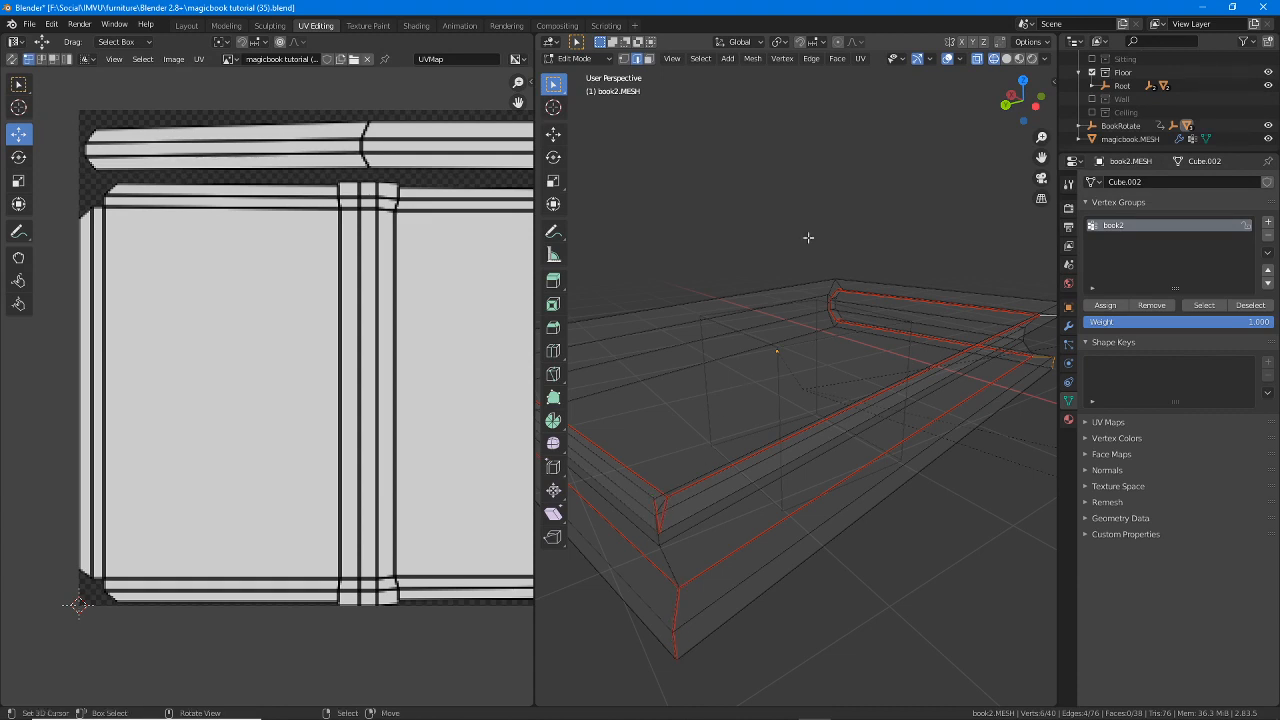
# - Mark the selected cover corner edges as seams
pyautogui.click(812, 59)
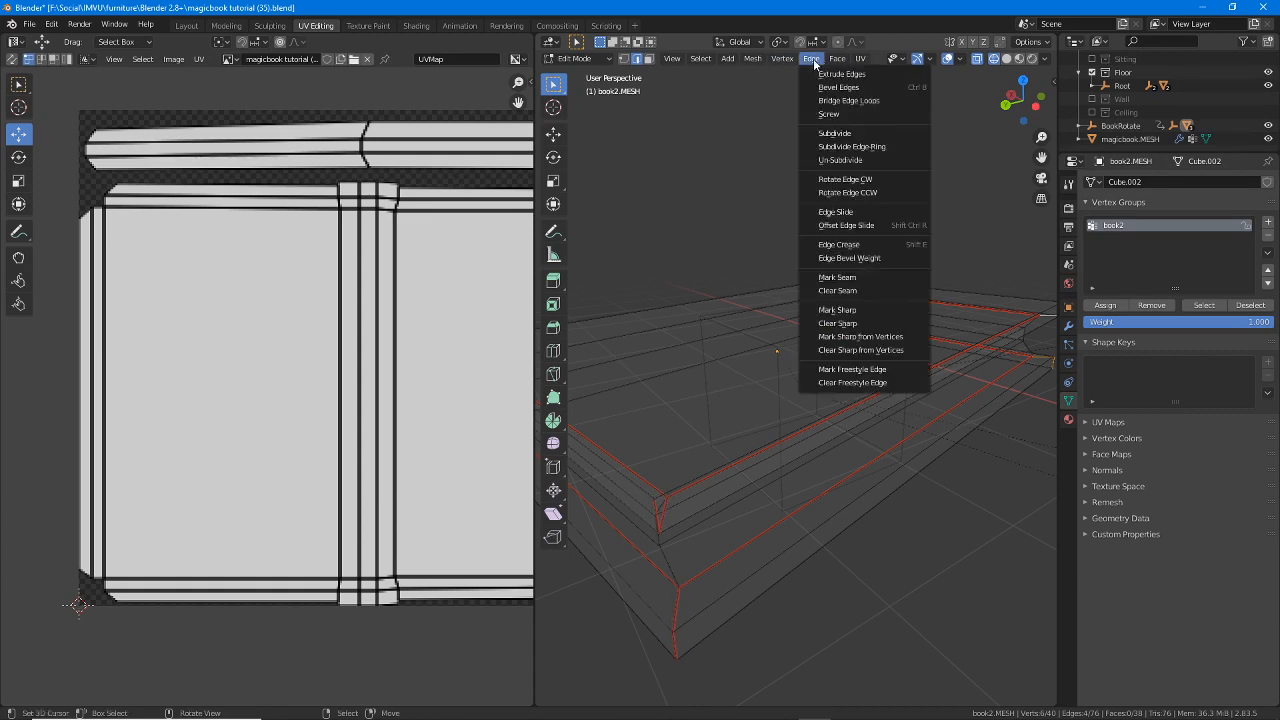
pyautogui.click(848, 279)
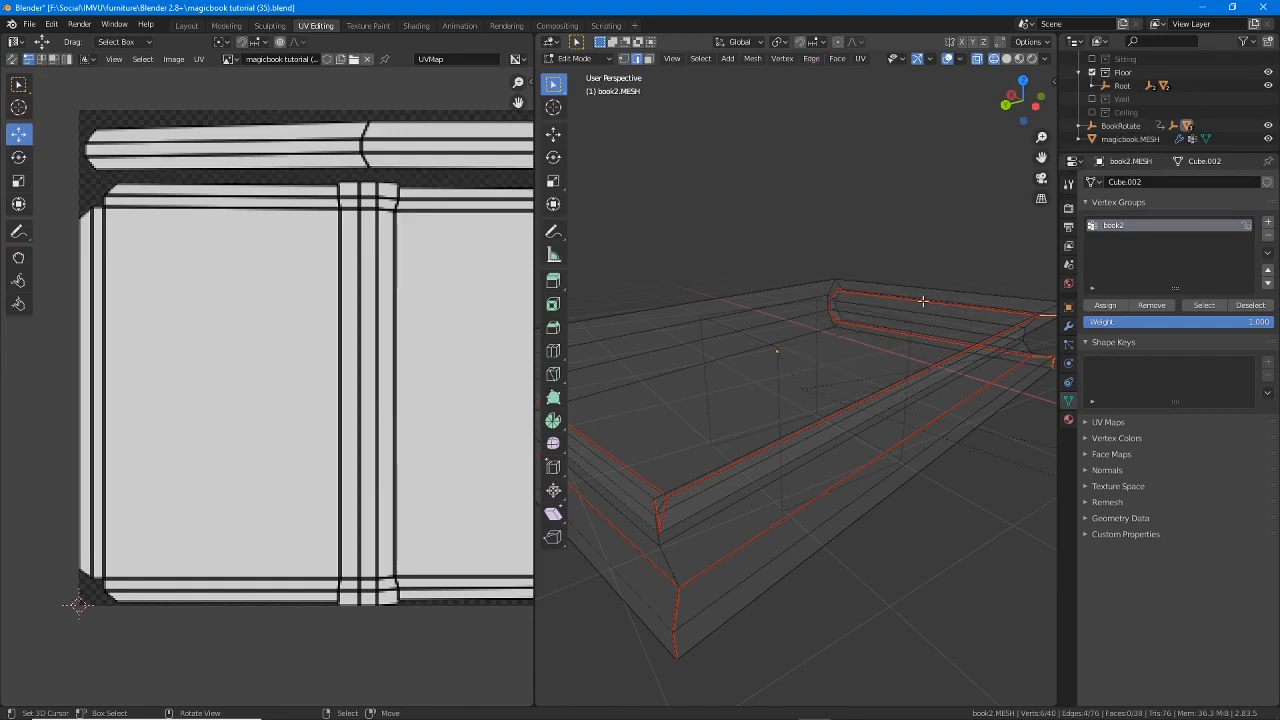
# - Select the entire book mesh so all of its faces appear in the UV editor
pyautogui.moveTo(922, 300); pyautogui.dragTo(849, 323, button='middle')
pyautogui.click(701, 59)
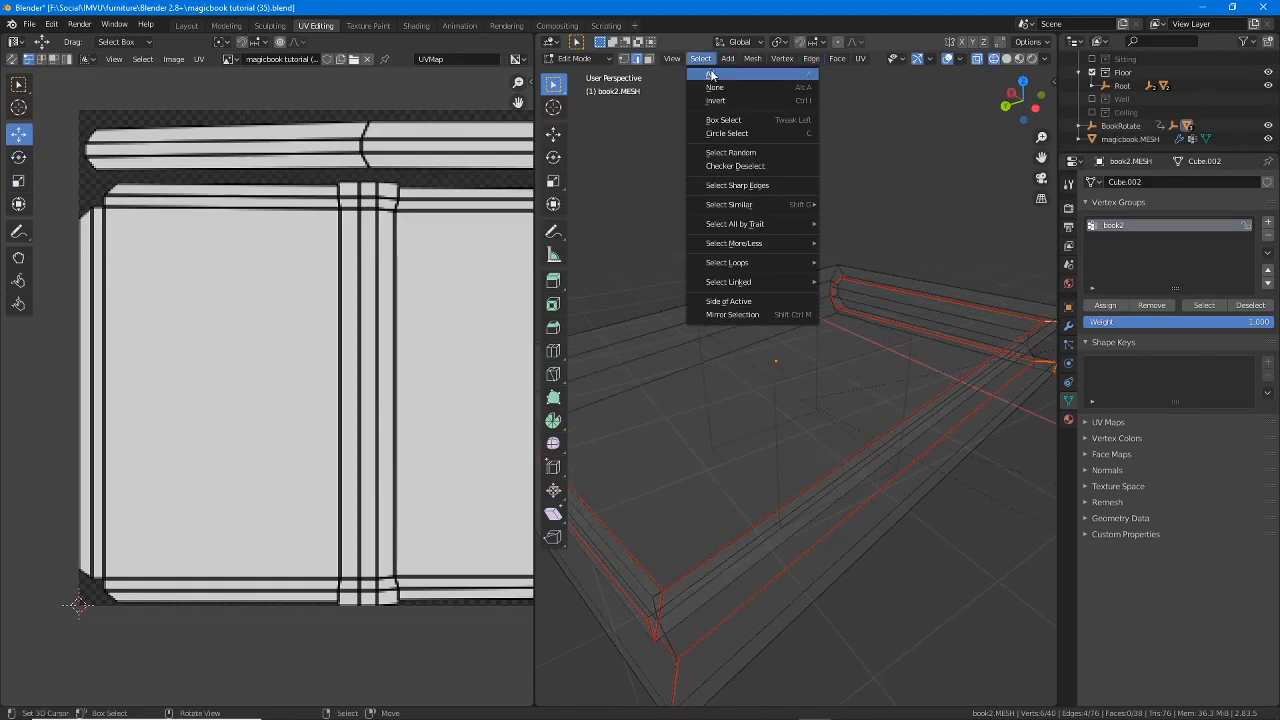
pyautogui.click(711, 75)
pyautogui.moveTo(742, 224); pyautogui.dragTo(752, 344, button='middle')
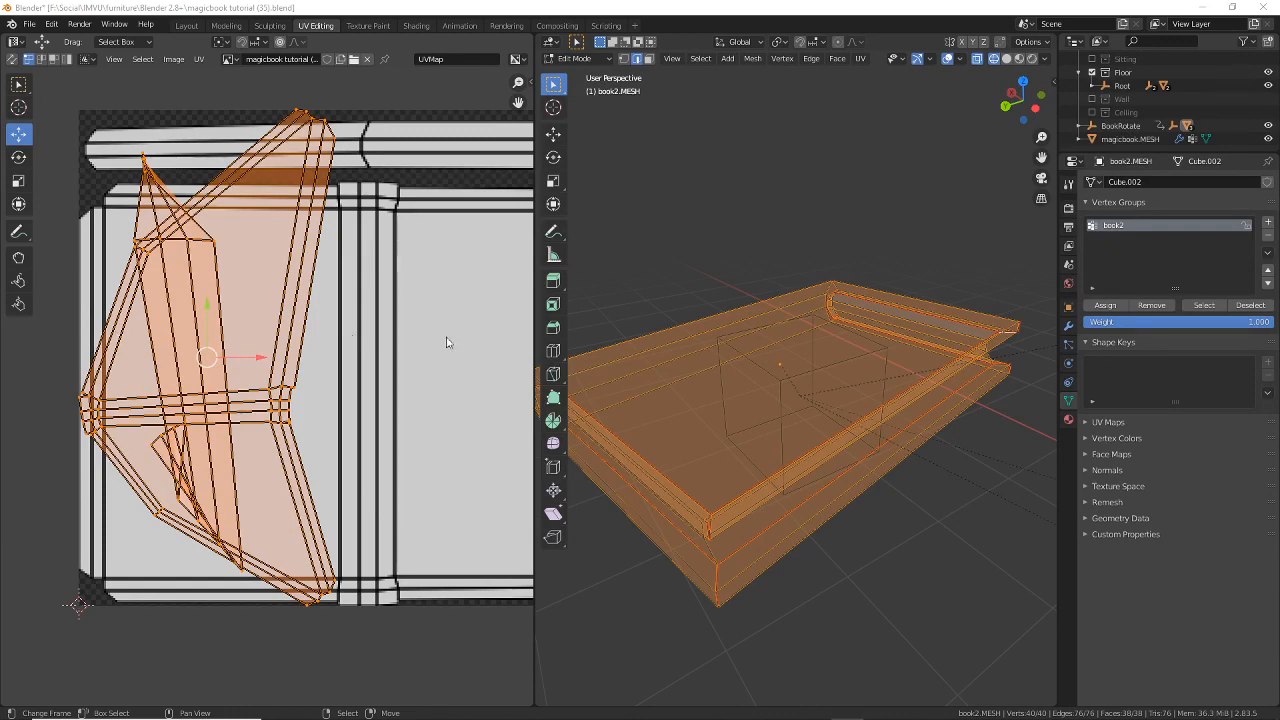
# - Unwrap the entire selected book2 mesh
pyautogui.moveTo(886, 67)
pyautogui.mouseDown(button='middle')
pyautogui.moveTo(930, 90)
pyautogui.moveTo(880, 80)
pyautogui.moveTo(886, 67)
pyautogui.mouseUp(button='middle')
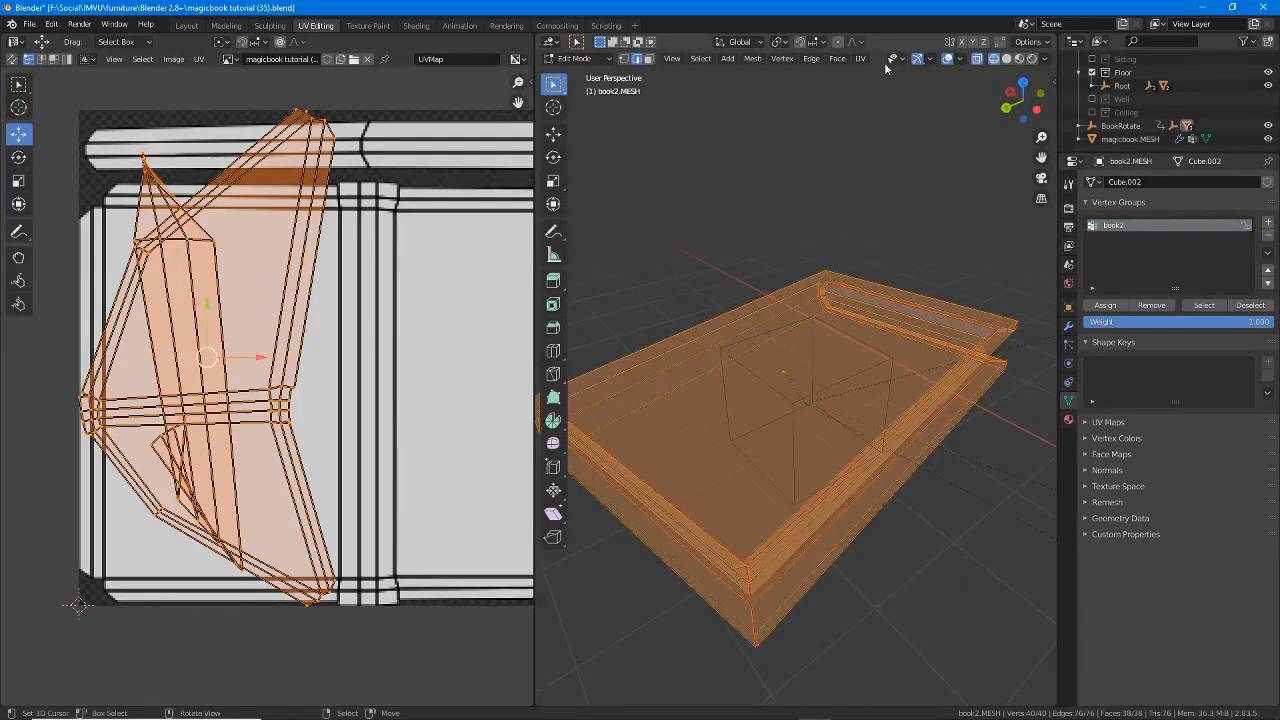
pyautogui.click(860, 58)
pyautogui.click(879, 73)
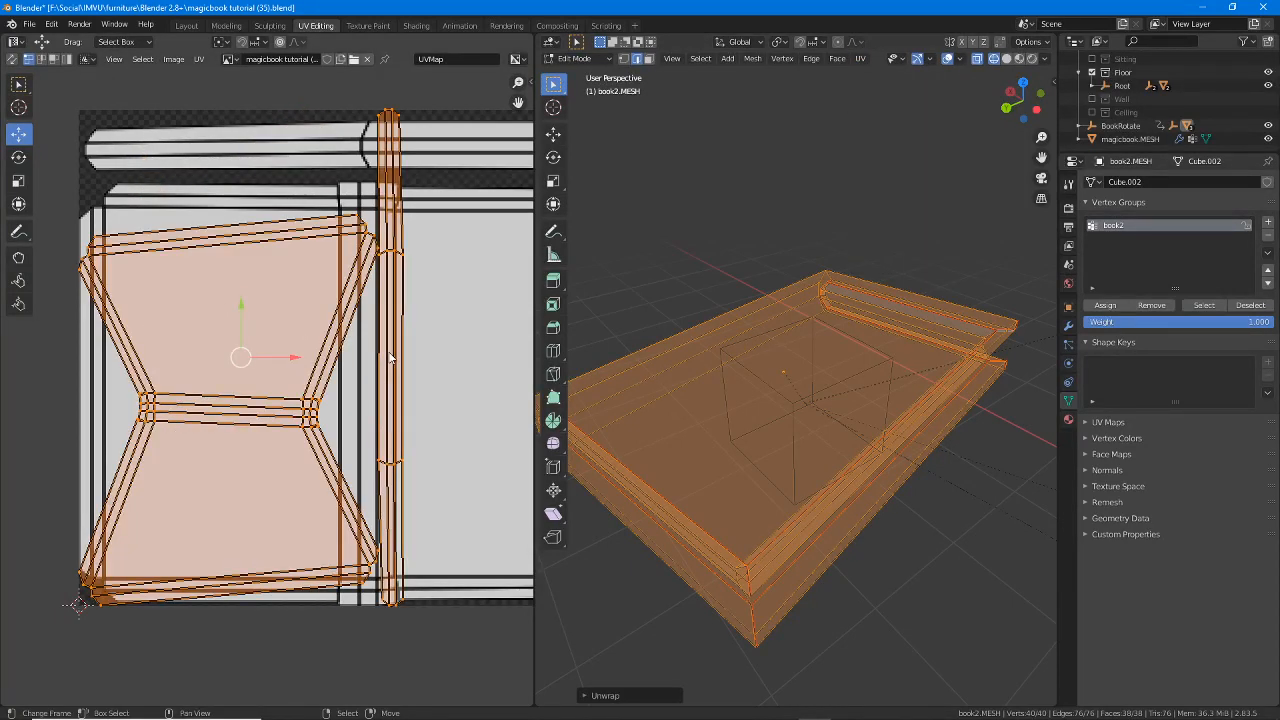
# - Select all UV islands of the book and rotate them by 90 degrees
pyautogui.press('a')
pyautogui.moveTo(401, 353); pyautogui.dragTo(395, 359, button='middle')
pyautogui.click(380, 401)
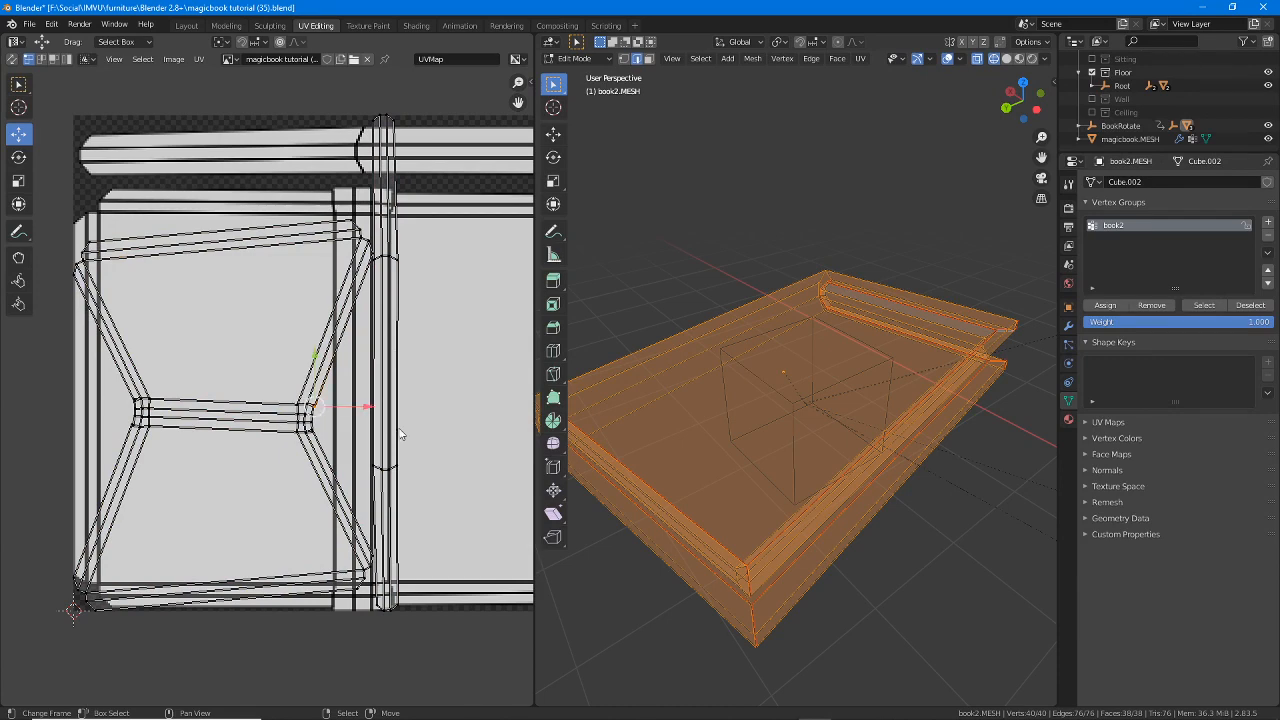
pyautogui.press('l')
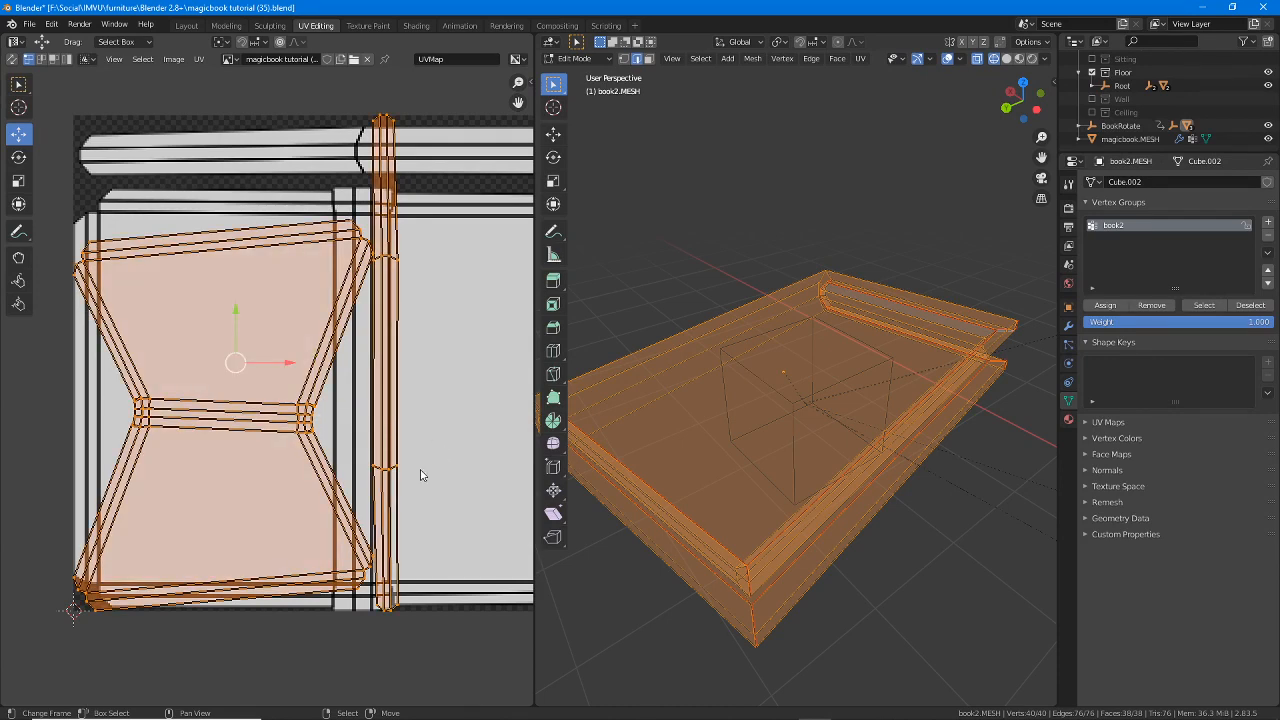
pyautogui.write('r90')
pyautogui.press('Return')
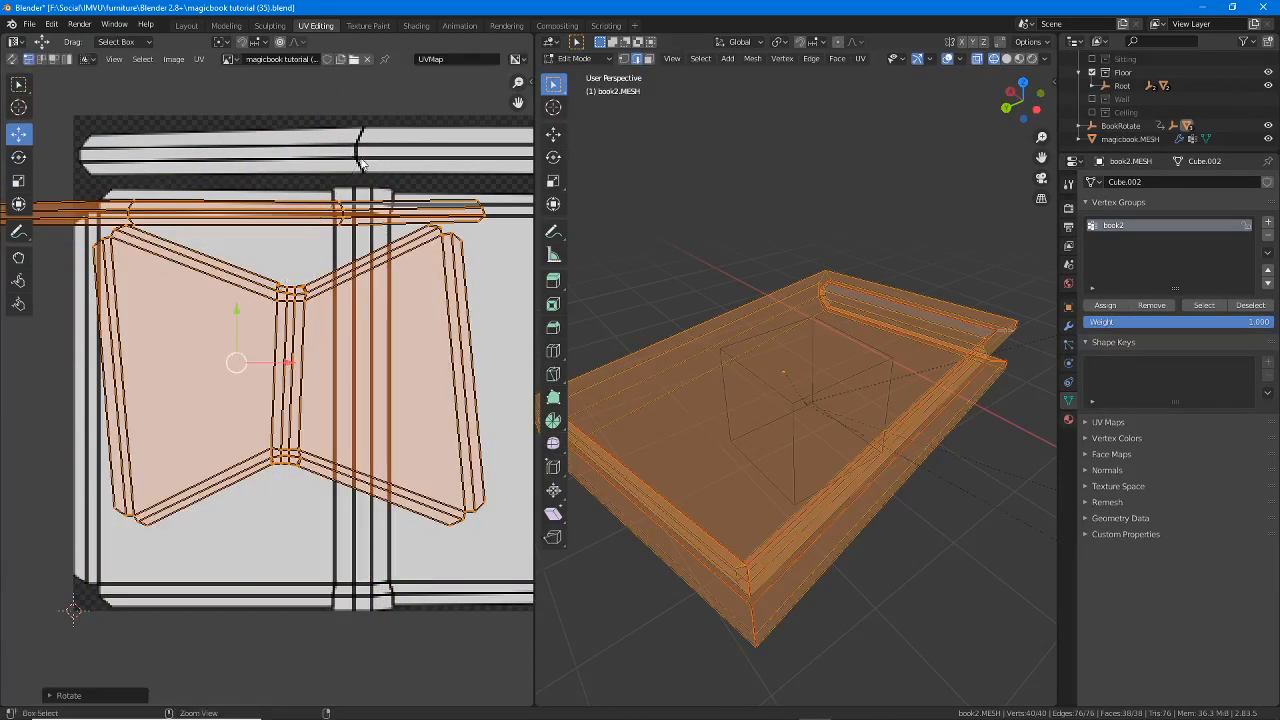
pyautogui.click(274, 350)
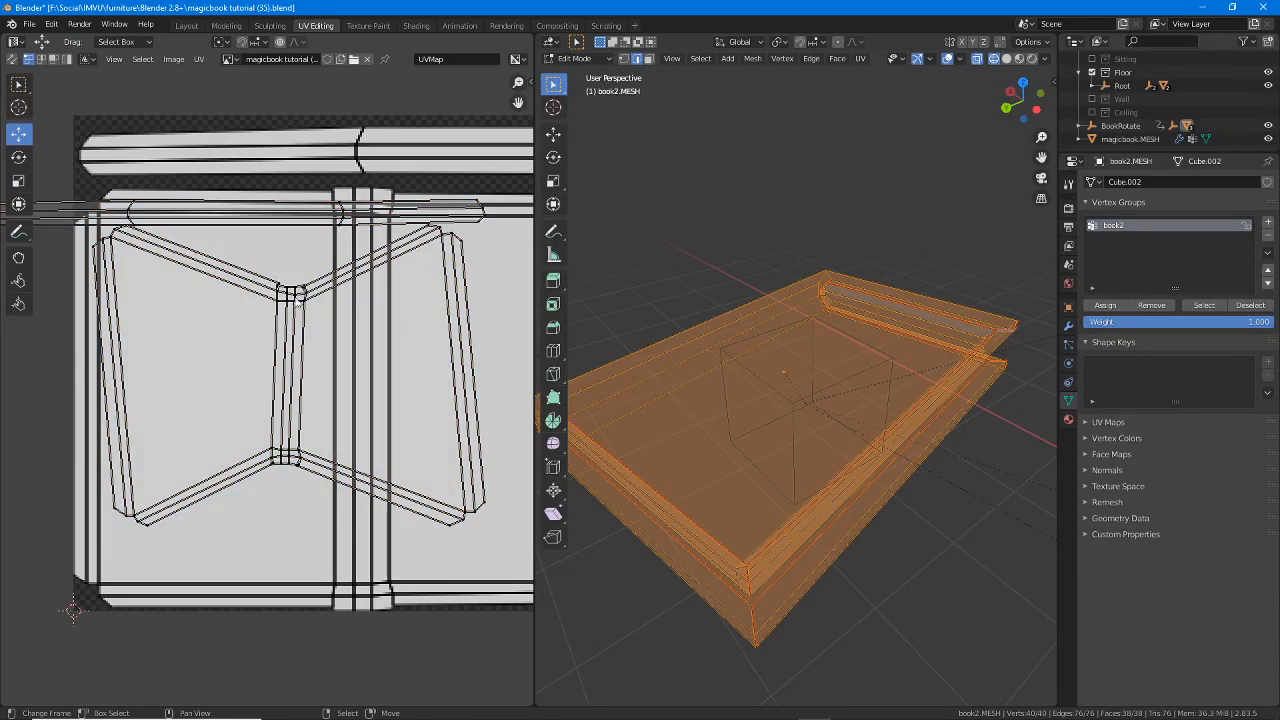
pyautogui.rightClick(267, 211)
pyautogui.moveTo(289, 256); pyautogui.dragTo(285, 276, button='middle')
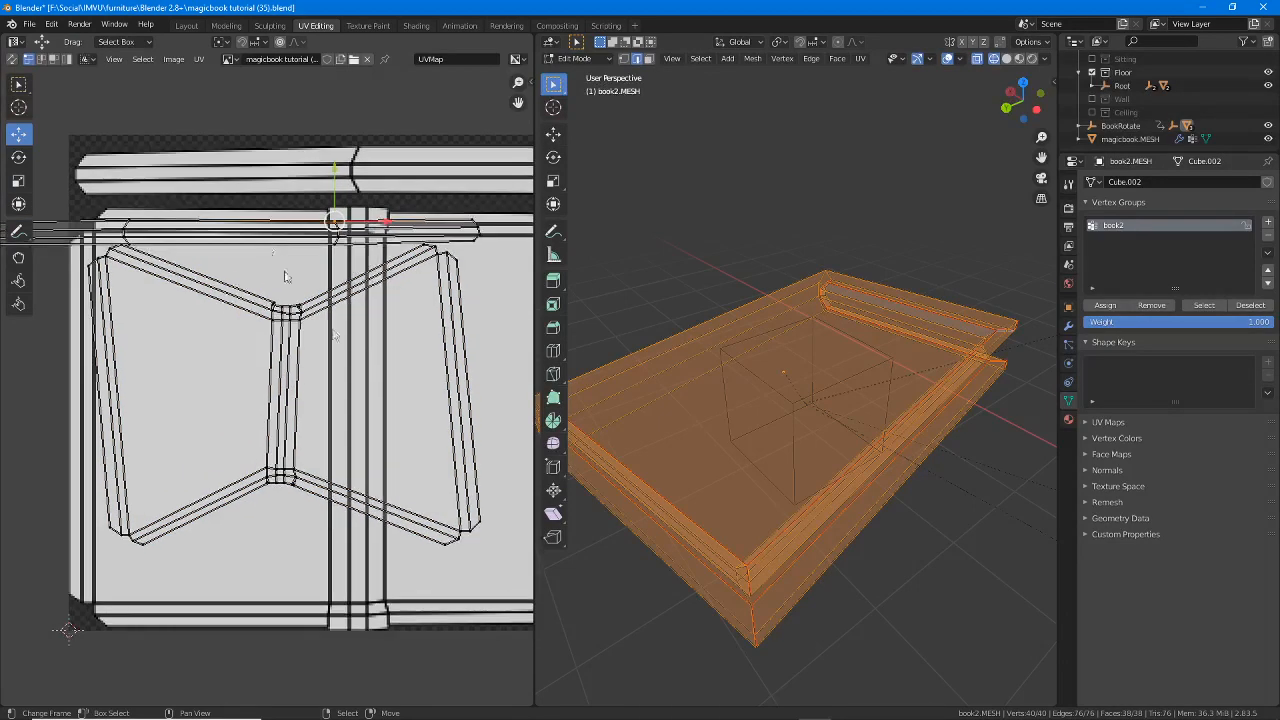
pyautogui.moveTo(209, 250); pyautogui.dragTo(296, 237, button='middle')
# - Turn off X-ray display for the mesh, deselect everything and use face selection
pyautogui.moveTo(749, 485); pyautogui.dragTo(735, 391, button='middle')
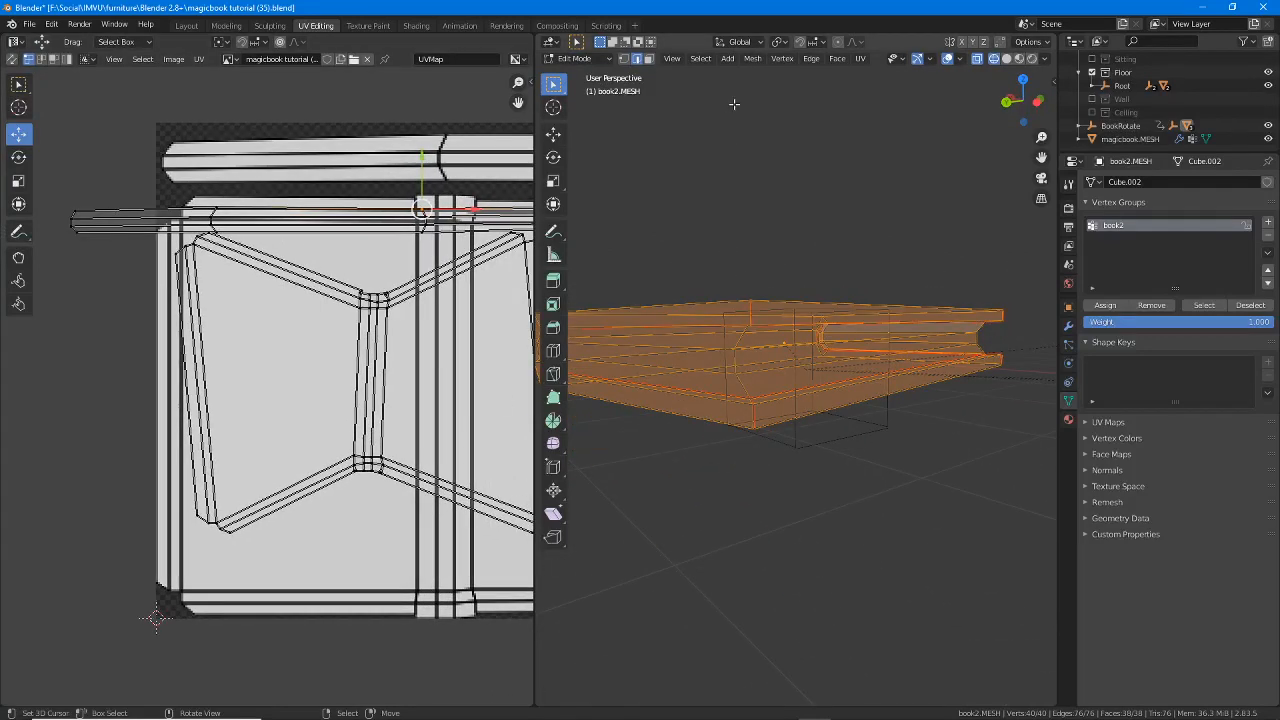
pyautogui.click(978, 63)
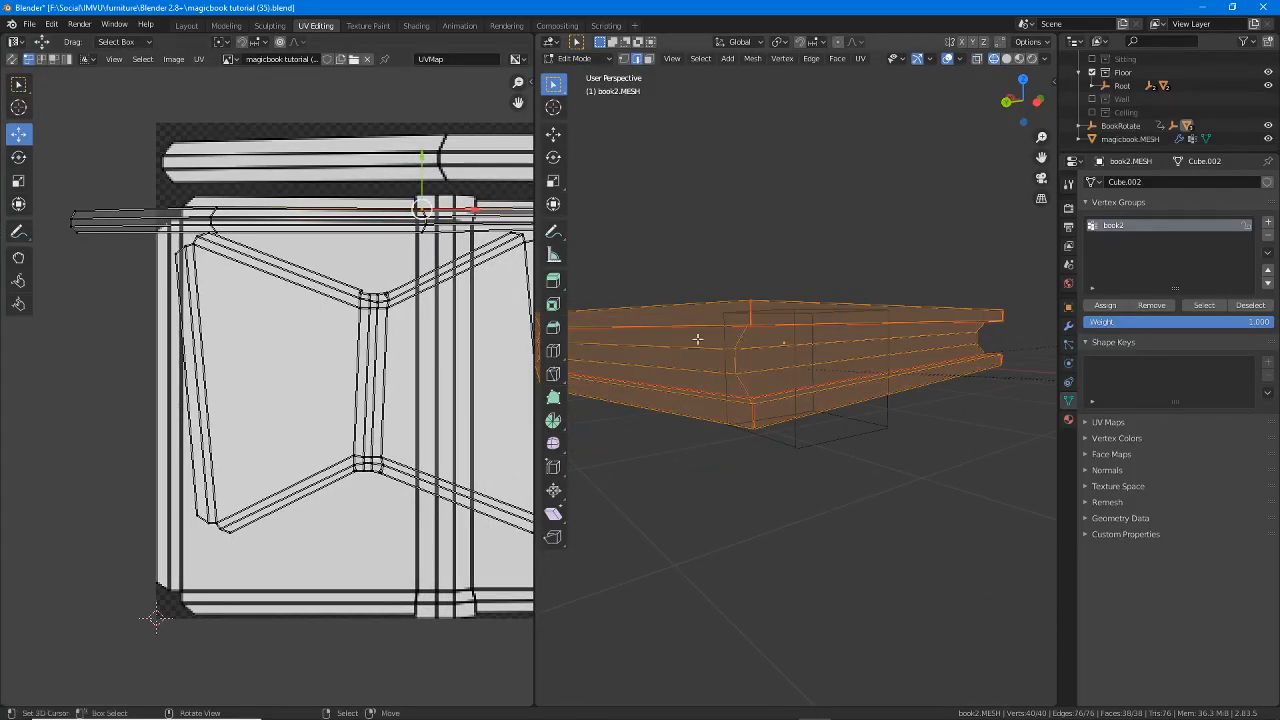
pyautogui.hotkey('alt', 'a')
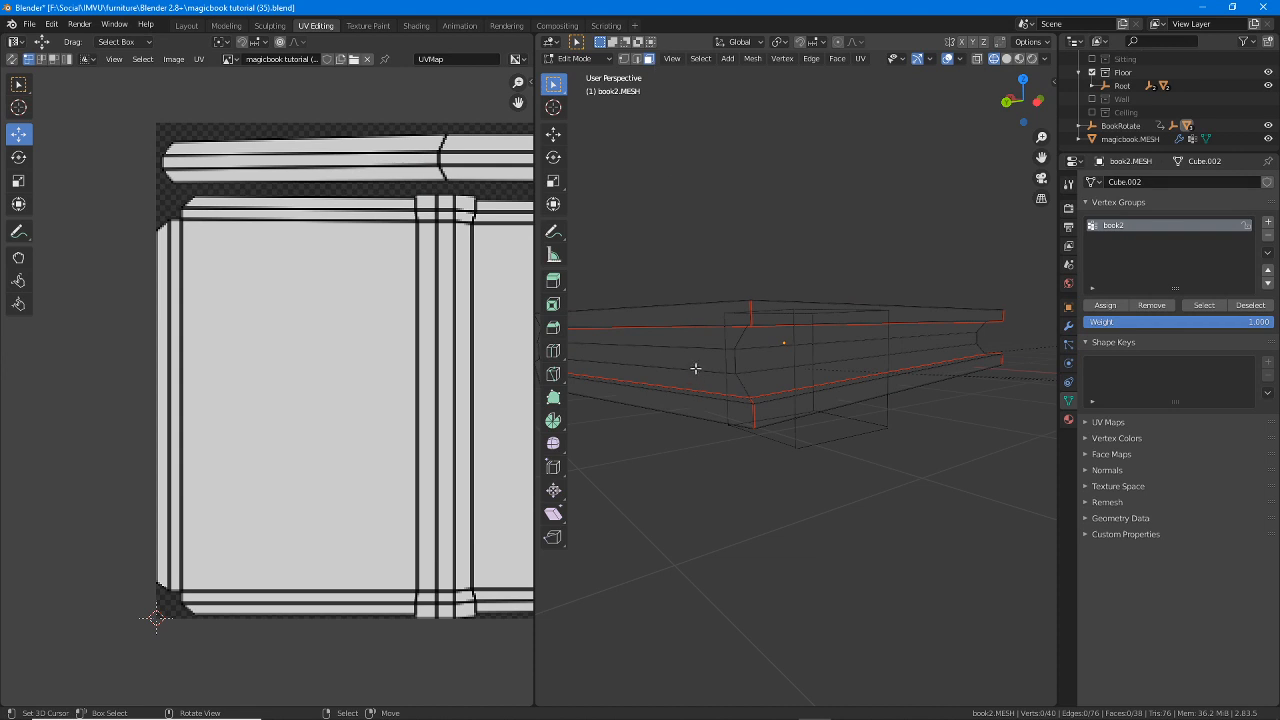
# - Select the nine page-edge faces running around the book's three open sides
pyautogui.rightClick(692, 338)
pyautogui.keyDown('shift'); pyautogui.rightClick(695, 359); pyautogui.keyUp('shift')
pyautogui.keyDown('shift'); pyautogui.rightClick(712, 381); pyautogui.keyUp('shift')
pyautogui.keyDown('shift'); pyautogui.rightClick(762, 378); pyautogui.keyUp('shift')
pyautogui.keyDown('shift'); pyautogui.rightClick(762, 357); pyautogui.keyUp('shift')
pyautogui.keyDown('shift'); pyautogui.rightClick(758, 335); pyautogui.keyUp('shift')
pyautogui.moveTo(760, 342); pyautogui.dragTo(769, 383, button='middle')
pyautogui.keyDown('shift'); pyautogui.rightClick(791, 364); pyautogui.keyUp('shift')
pyautogui.keyDown('shift'); pyautogui.rightClick(797, 381); pyautogui.keyUp('shift')
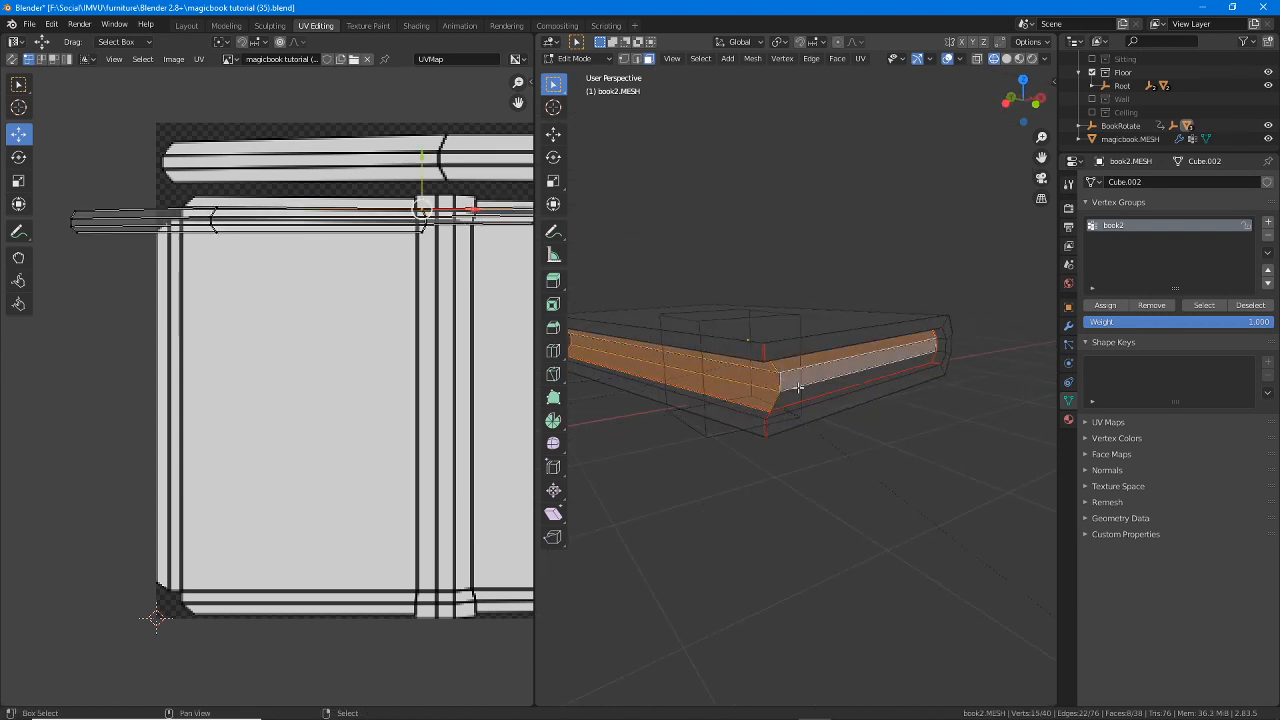
pyautogui.keyDown('shift'); pyautogui.rightClick(798, 394); pyautogui.keyUp('shift')
pyautogui.rightClick(296, 218)
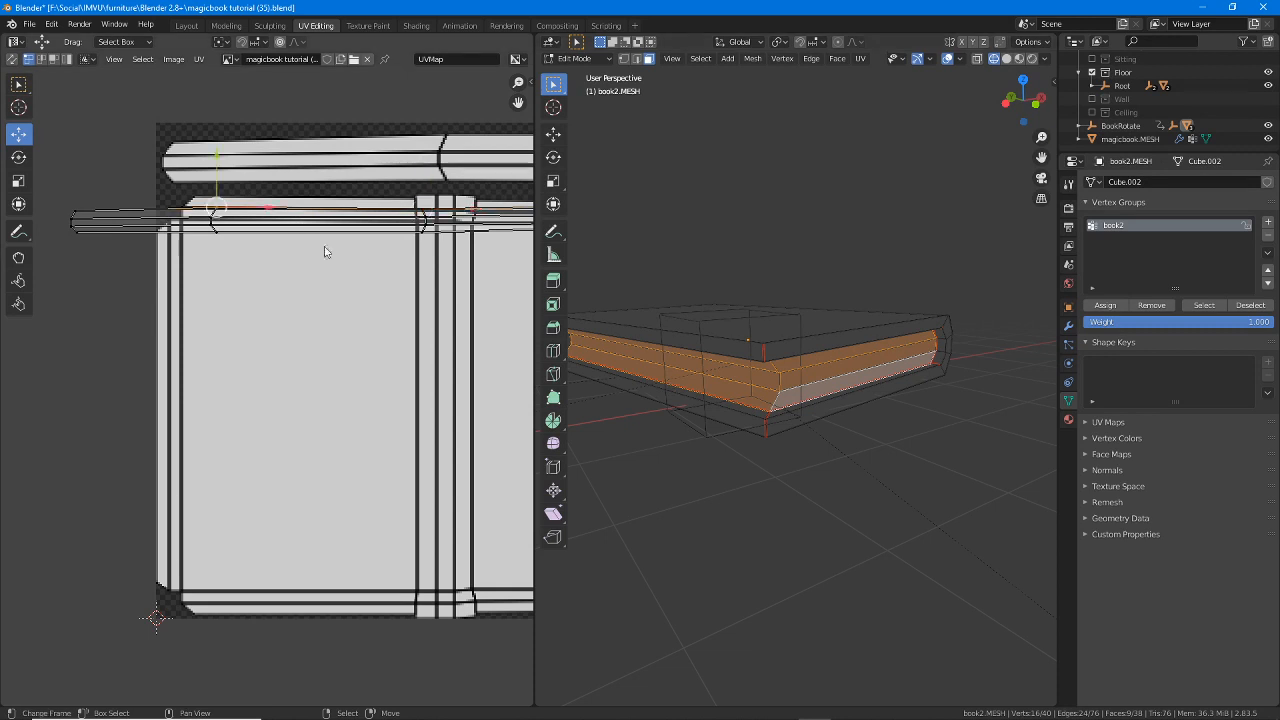
pyautogui.moveTo(373, 299); pyautogui.dragTo(301, 339, button='middle')
# - Return to Object Mode and hide the magicbook.MESH object
pyautogui.moveTo(816, 420); pyautogui.dragTo(770, 464, button='middle')
pyautogui.press('Tab')
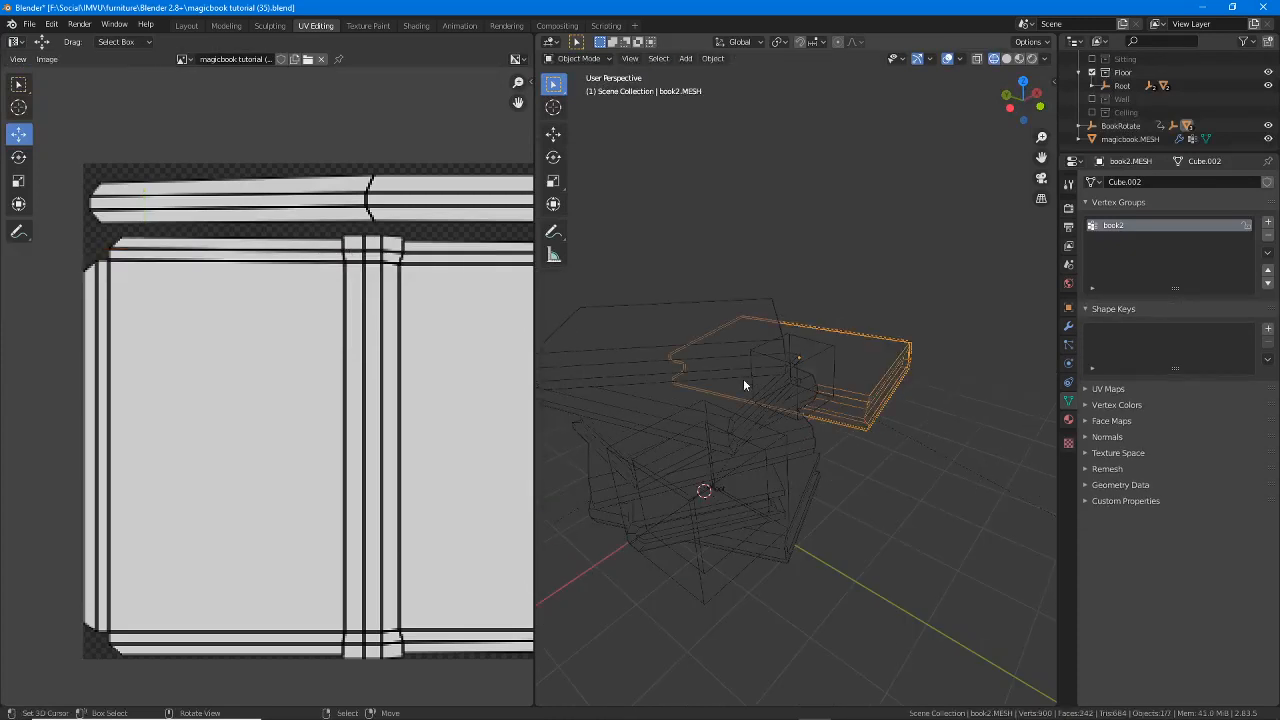
pyautogui.click(652, 312)
pyautogui.moveTo(740, 399); pyautogui.dragTo(734, 405, button='middle')
pyautogui.press('h')
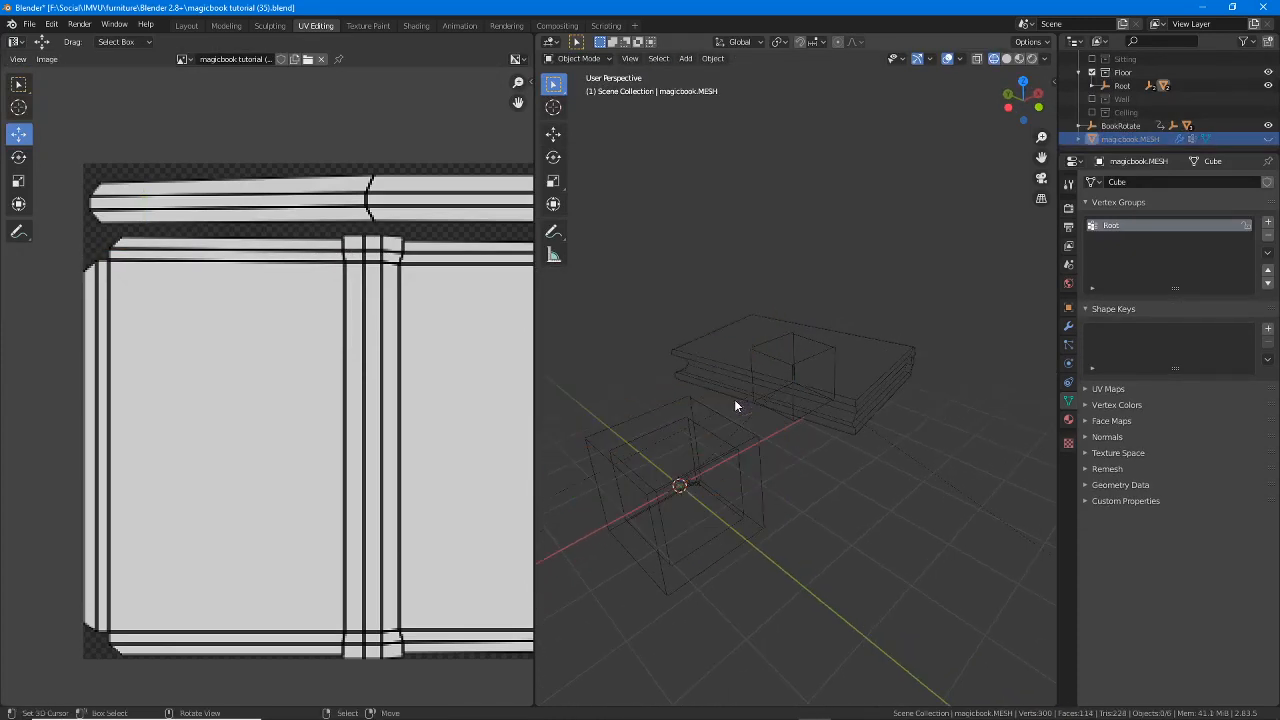
# - Select the book2.MESH object and enter Edit Mode on it
pyautogui.moveTo(758, 449)
pyautogui.mouseDown(button='middle')
pyautogui.moveTo(898, 449)
pyautogui.moveTo(730, 459)
pyautogui.moveTo(757, 437)
pyautogui.mouseUp(button='middle')
pyautogui.click(730, 459)
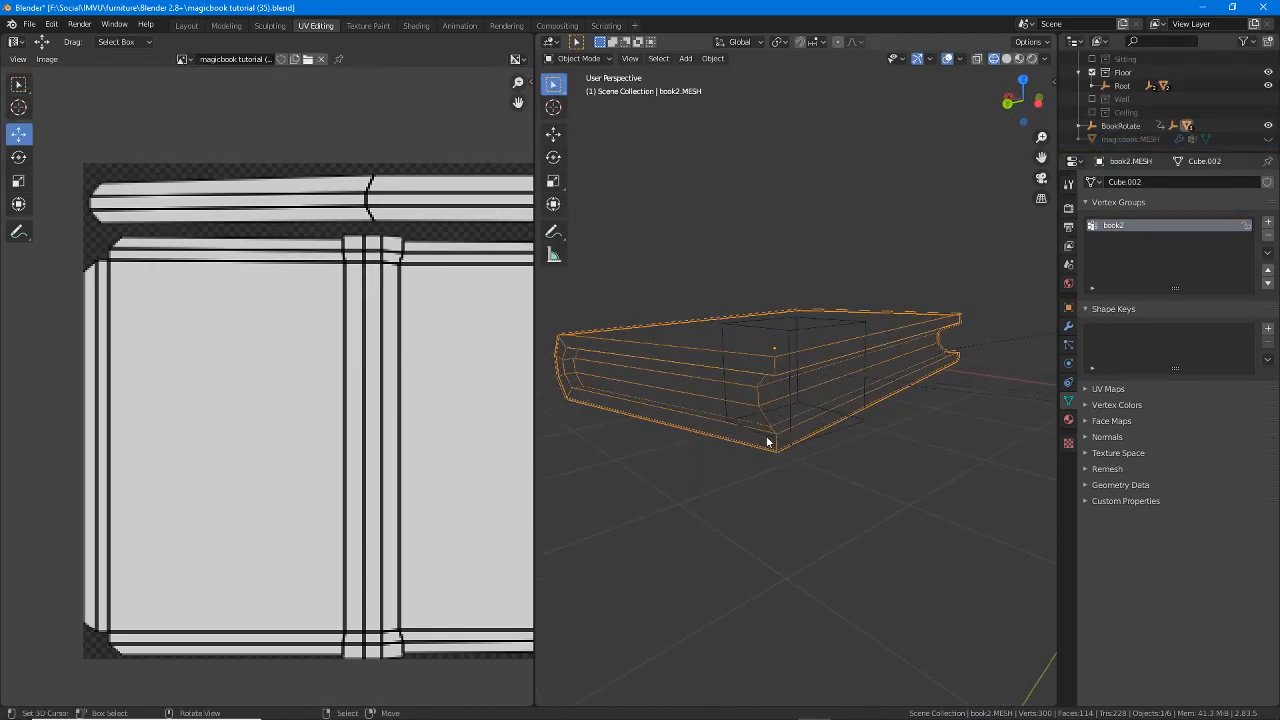
pyautogui.moveTo(769, 416); pyautogui.dragTo(737, 423, button='middle')
pyautogui.press('Tab')
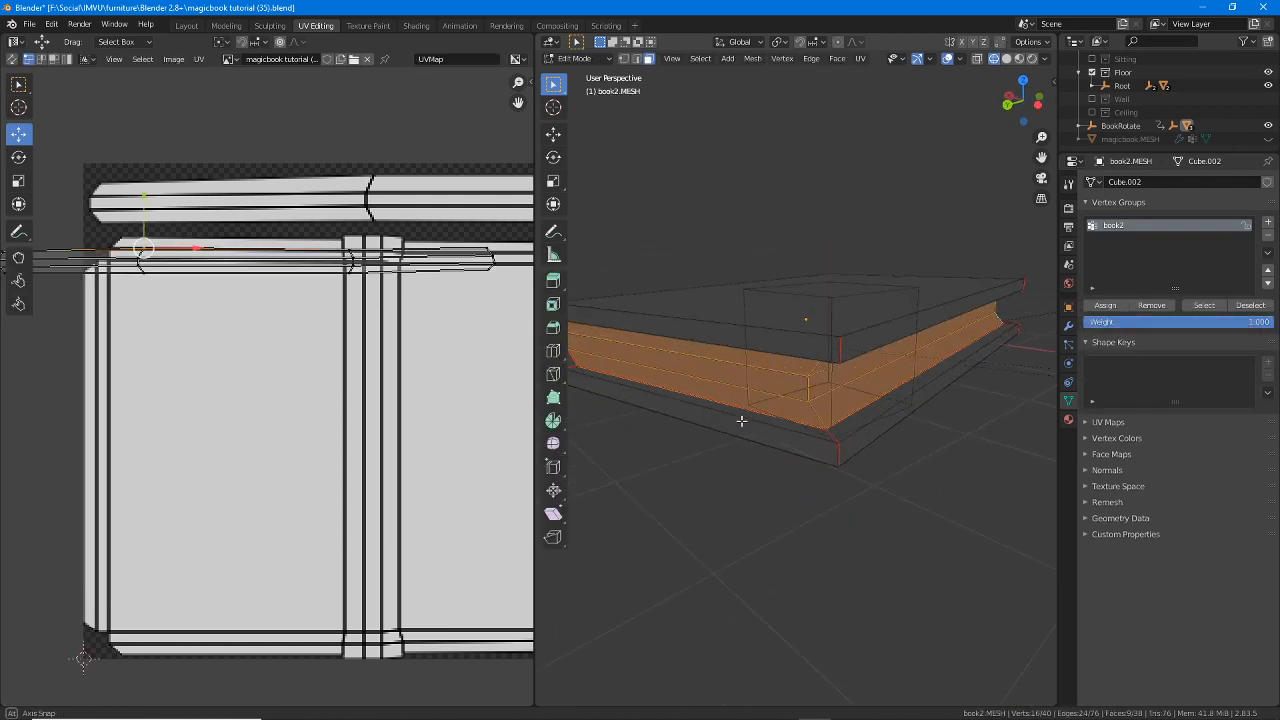
# - Select the six page-edge faces on two of the book's open sides and unwrap them
pyautogui.click(780, 363)
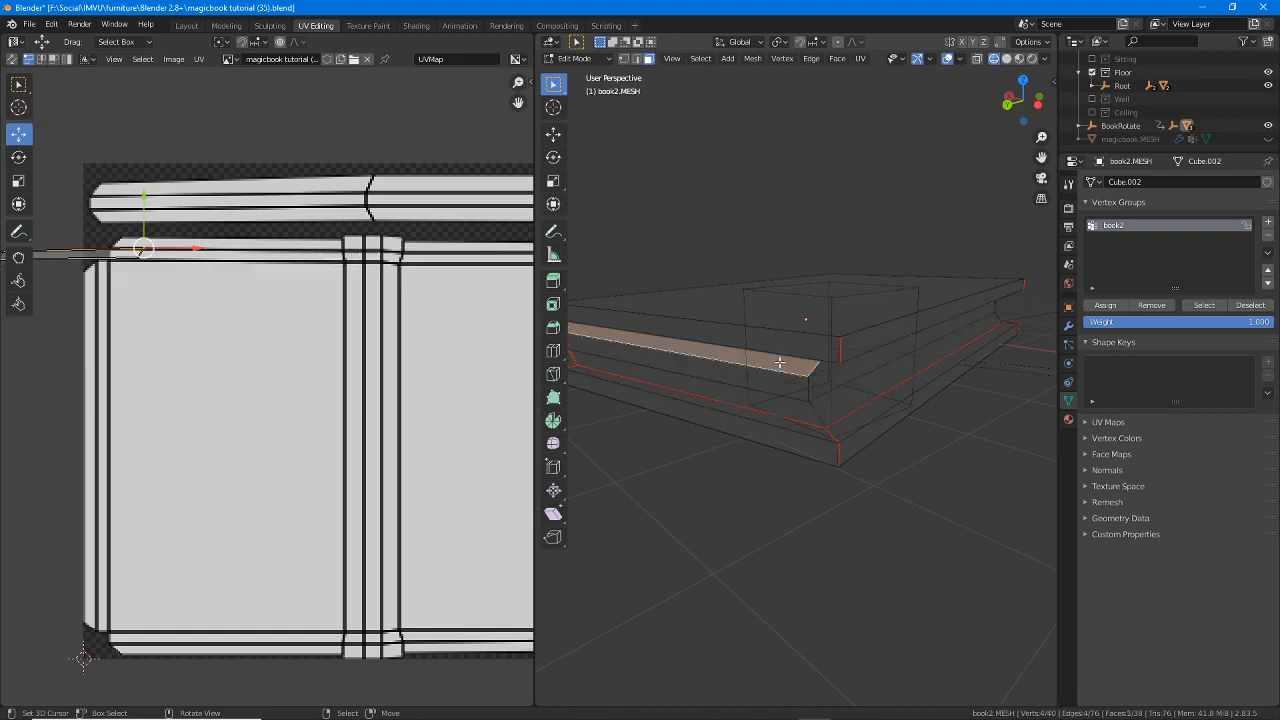
pyautogui.keyDown('shift'); pyautogui.click(784, 383); pyautogui.keyUp('shift')
pyautogui.keyDown('shift'); pyautogui.click(785, 401); pyautogui.keyUp('shift')
pyautogui.moveTo(785, 401); pyautogui.dragTo(894, 406, button='middle')
pyautogui.keyDown('shift'); pyautogui.click(915, 371); pyautogui.keyUp('shift')
pyautogui.keyDown('shift'); pyautogui.click(922, 384); pyautogui.keyUp('shift')
pyautogui.keyDown('shift'); pyautogui.click(924, 408); pyautogui.keyUp('shift')
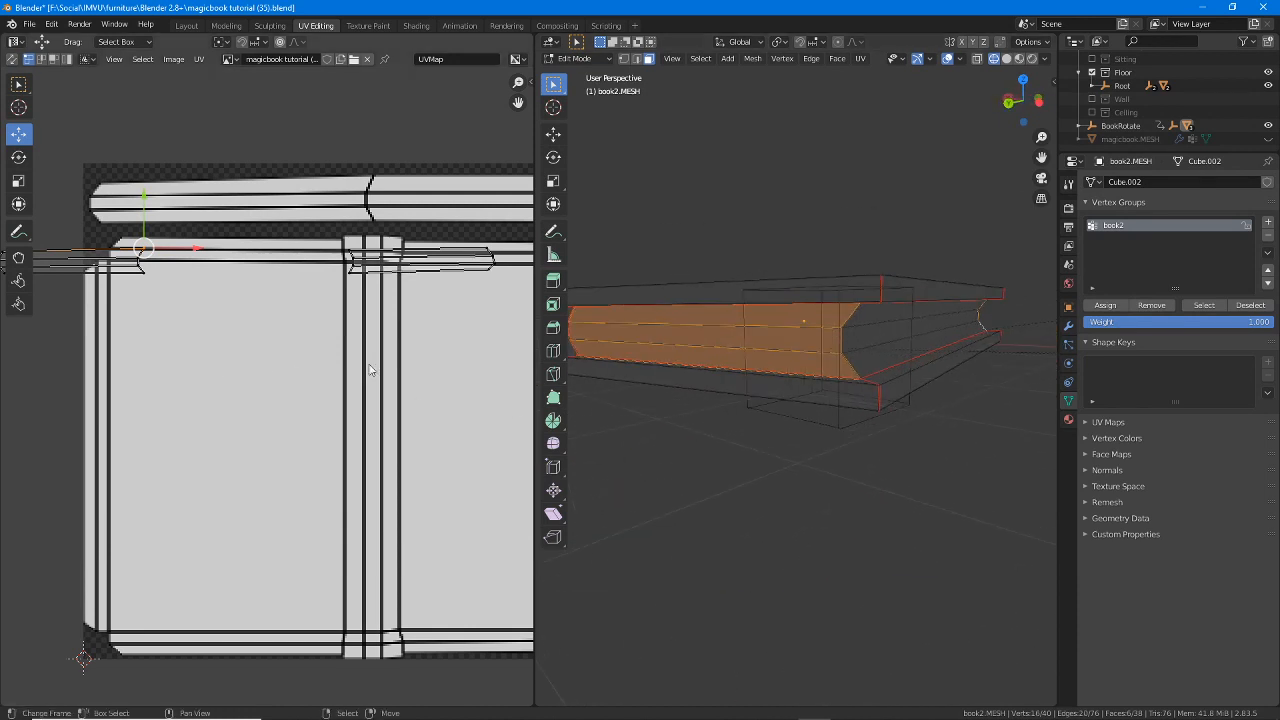
pyautogui.click(859, 59)
pyautogui.click(883, 74)
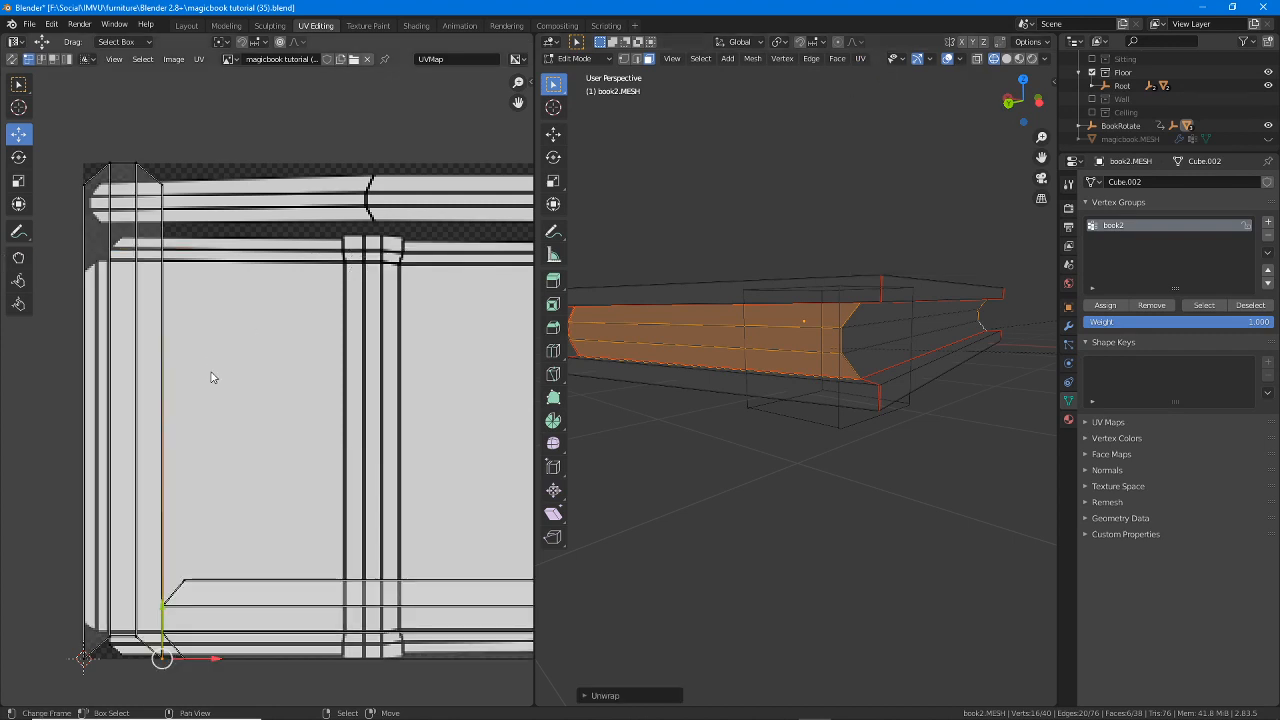
# - Move the two newly unwrapped page-edge UV islands into the empty space above the texture image
pyautogui.moveTo(252, 504); pyautogui.dragTo(238, 583, button='middle')
pyautogui.scroll(-1, 238, 583)
pyautogui.press('a')
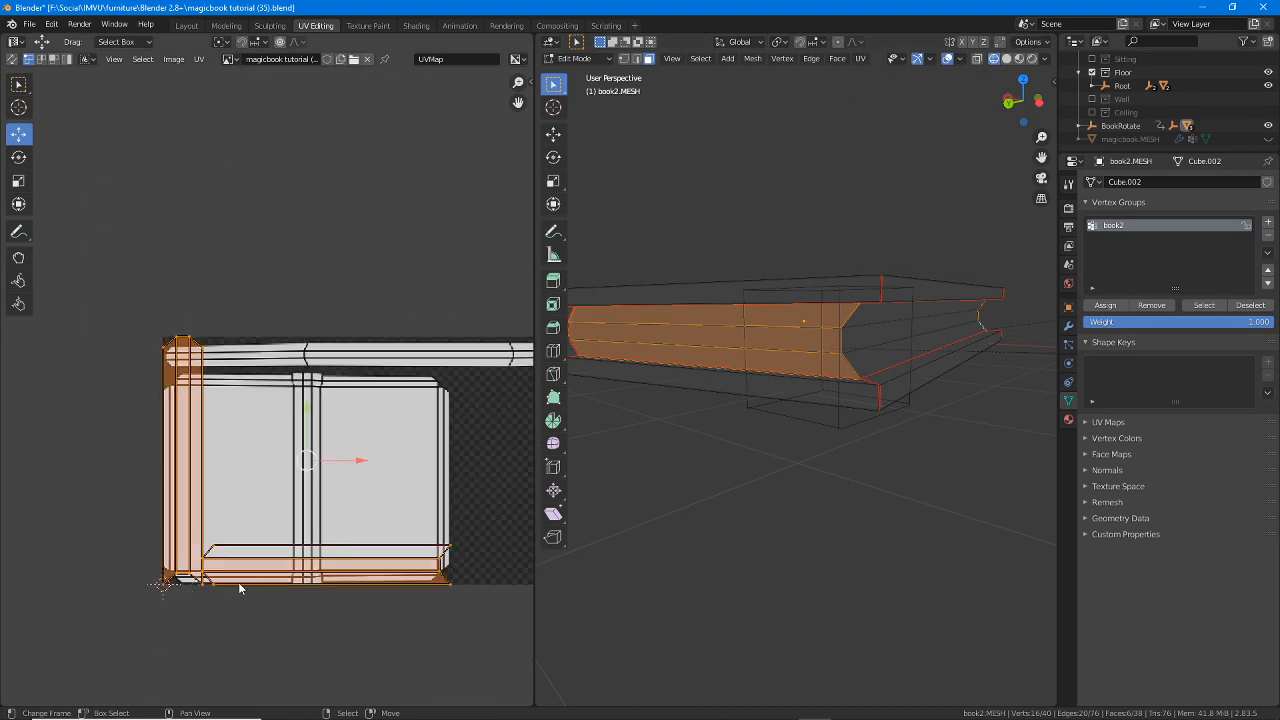
pyautogui.press('g')
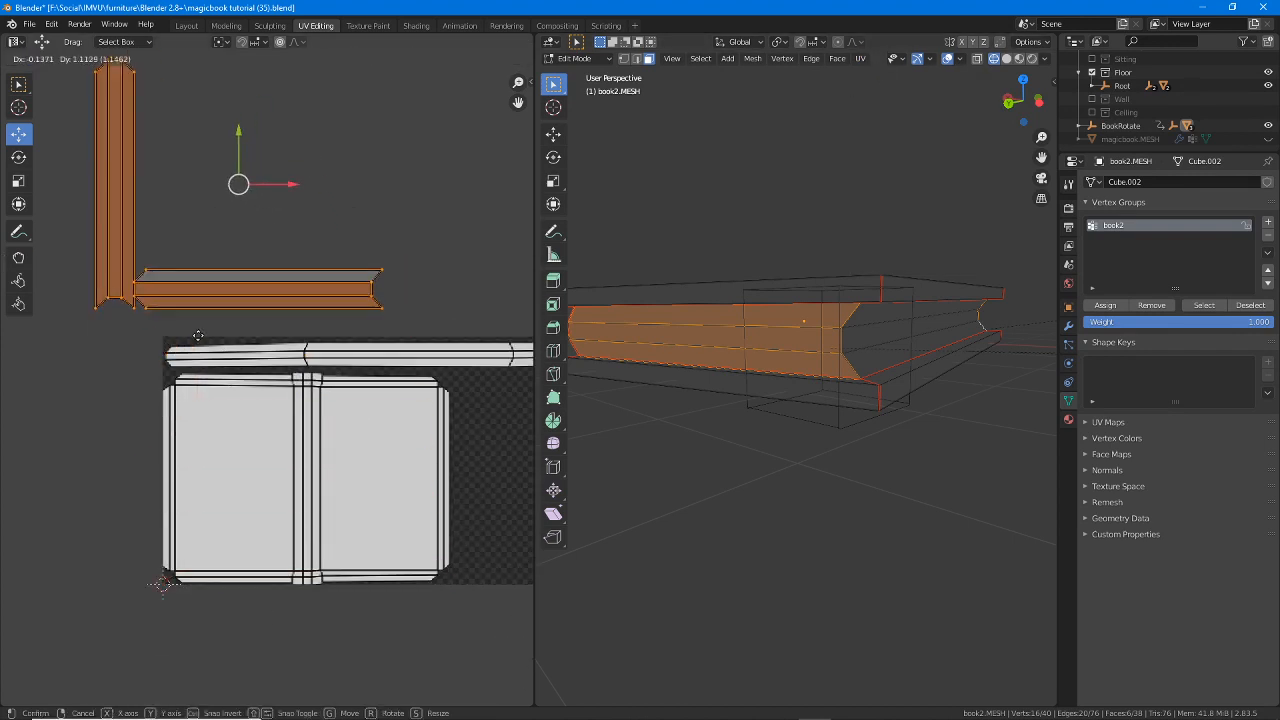
pyautogui.click(198, 347)
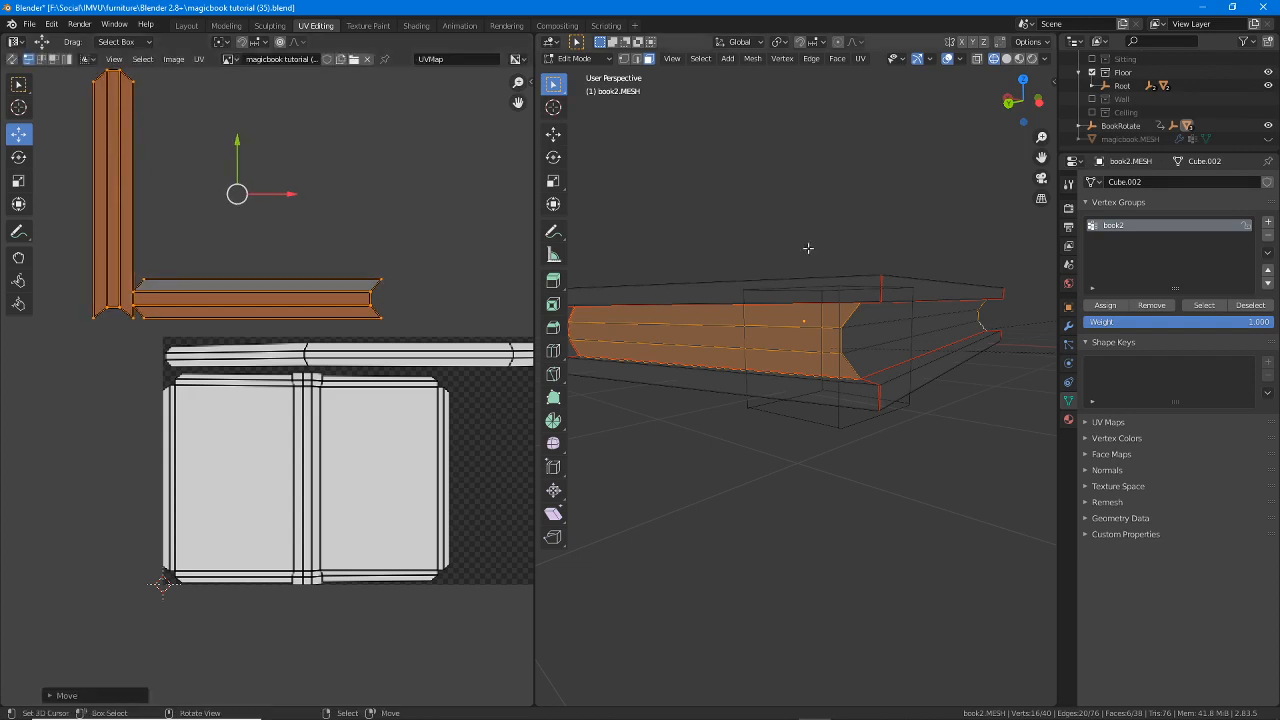
# - Unwrap the three page-edge faces on the remaining open side and move their UV island above the texture image
pyautogui.moveTo(770, 290); pyautogui.dragTo(800, 297, button='middle')
pyautogui.keyDown('alt'); pyautogui.click(810, 300); pyautogui.keyUp('alt')
pyautogui.click(860, 58)
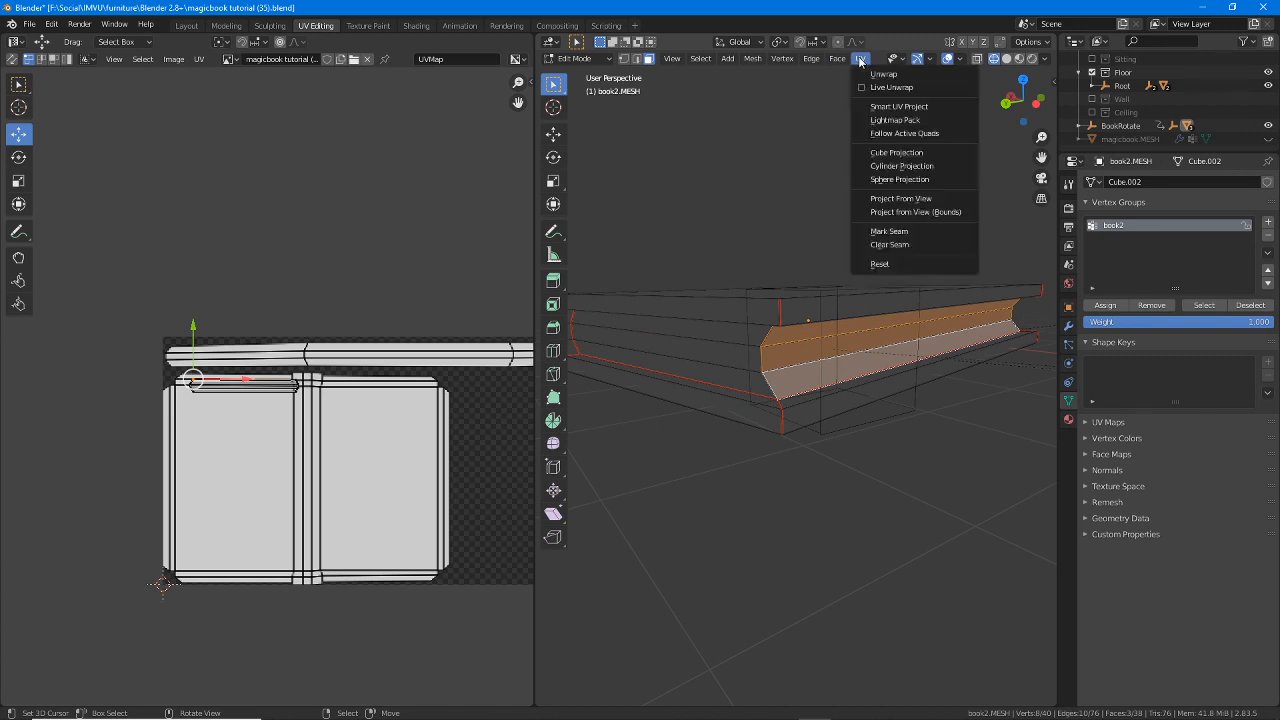
pyautogui.click(891, 77)
pyautogui.press('a')
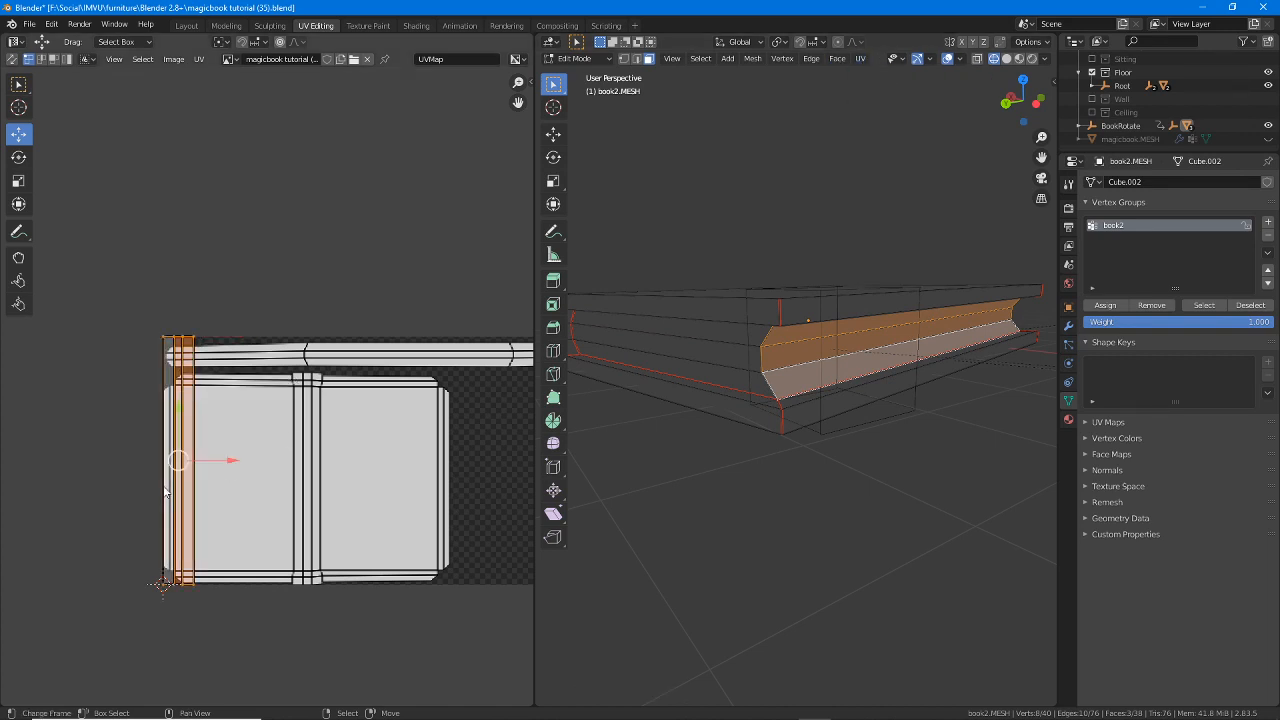
pyautogui.press('g')
pyautogui.click(375, 234)
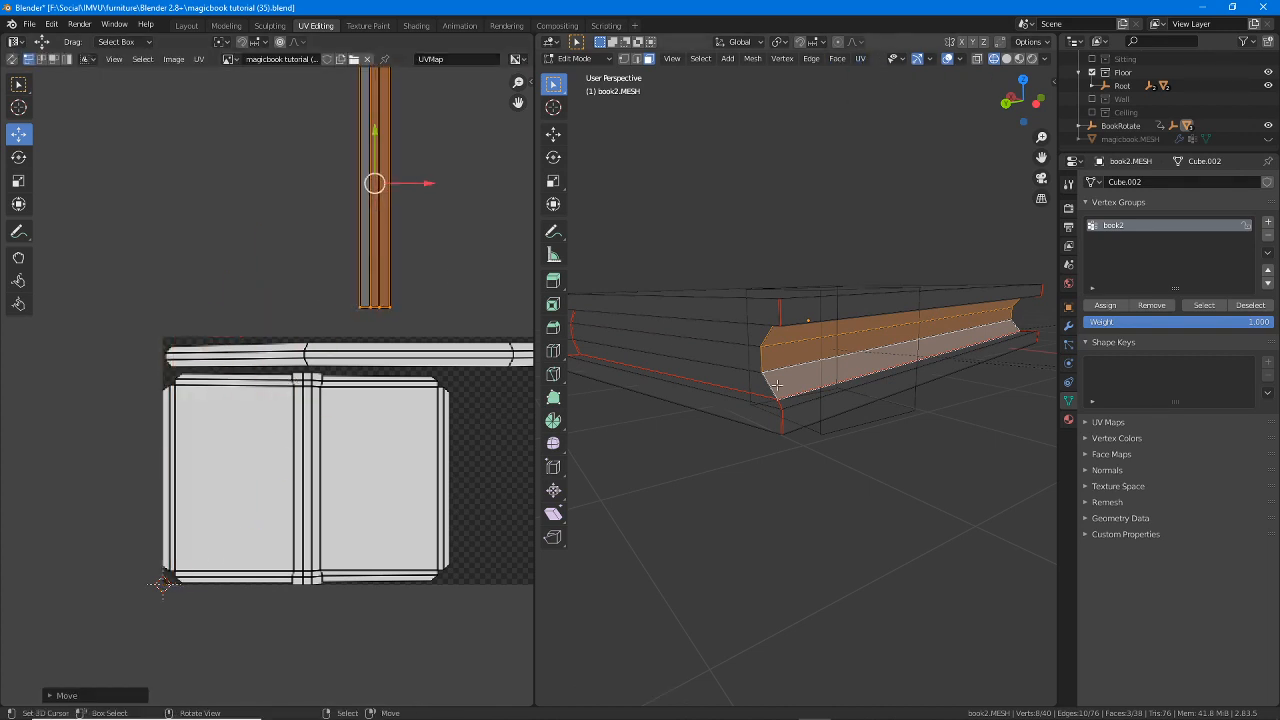
# - Add the page-edge faces of the other two sides to the selection to show all three UV islands together
pyautogui.keyDown('shift'); pyautogui.rightClick(742, 339); pyautogui.keyUp('shift')
pyautogui.keyDown('shift'); pyautogui.rightClick(742, 358); pyautogui.keyUp('shift')
pyautogui.keyDown('shift'); pyautogui.rightClick(742, 380); pyautogui.keyUp('shift')
pyautogui.moveTo(843, 340); pyautogui.dragTo(590, 344, button='middle')
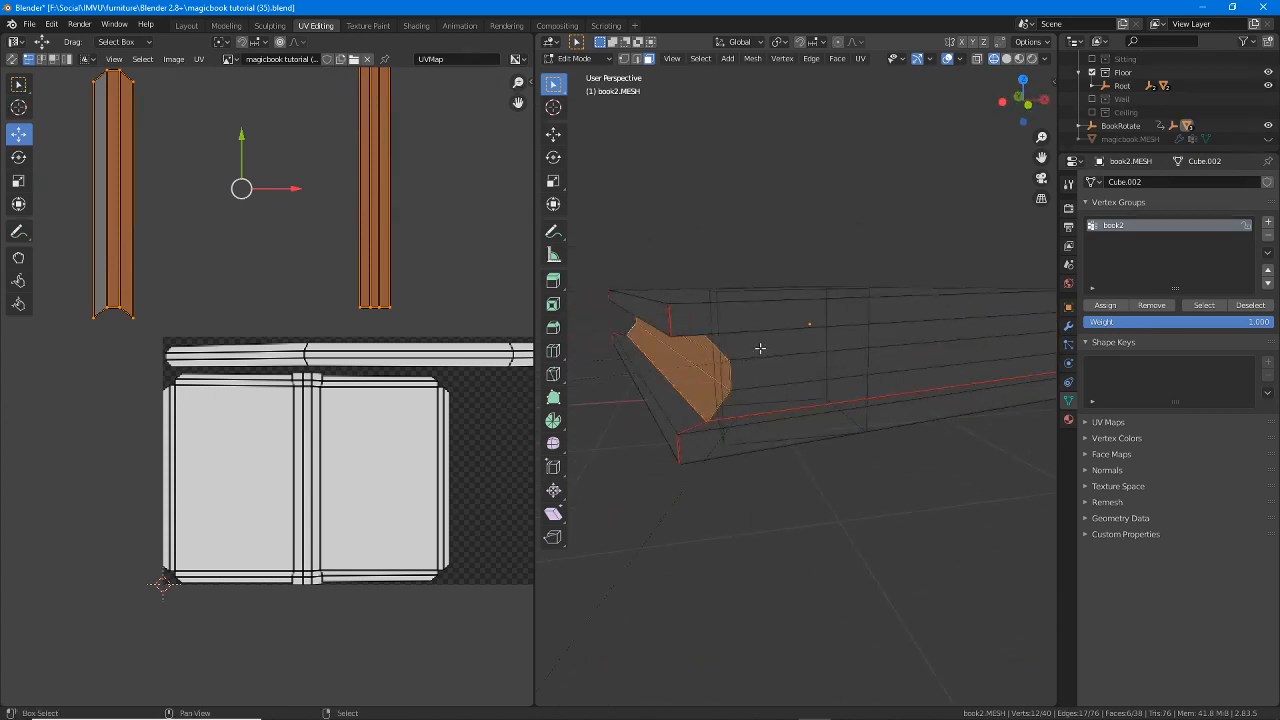
pyautogui.keyDown('shift'); pyautogui.rightClick(761, 346); pyautogui.keyUp('shift')
pyautogui.keyDown('shift'); pyautogui.rightClick(766, 370); pyautogui.keyUp('shift')
pyautogui.keyDown('shift'); pyautogui.rightClick(769, 392); pyautogui.keyUp('shift')
# - Using island selection, rotate the horizontal page-edge UV island upright to match the two vertical ones
pyautogui.moveTo(258, 302); pyautogui.dragTo(218, 364, button='middle')
pyautogui.hotkey('alt', 'a')
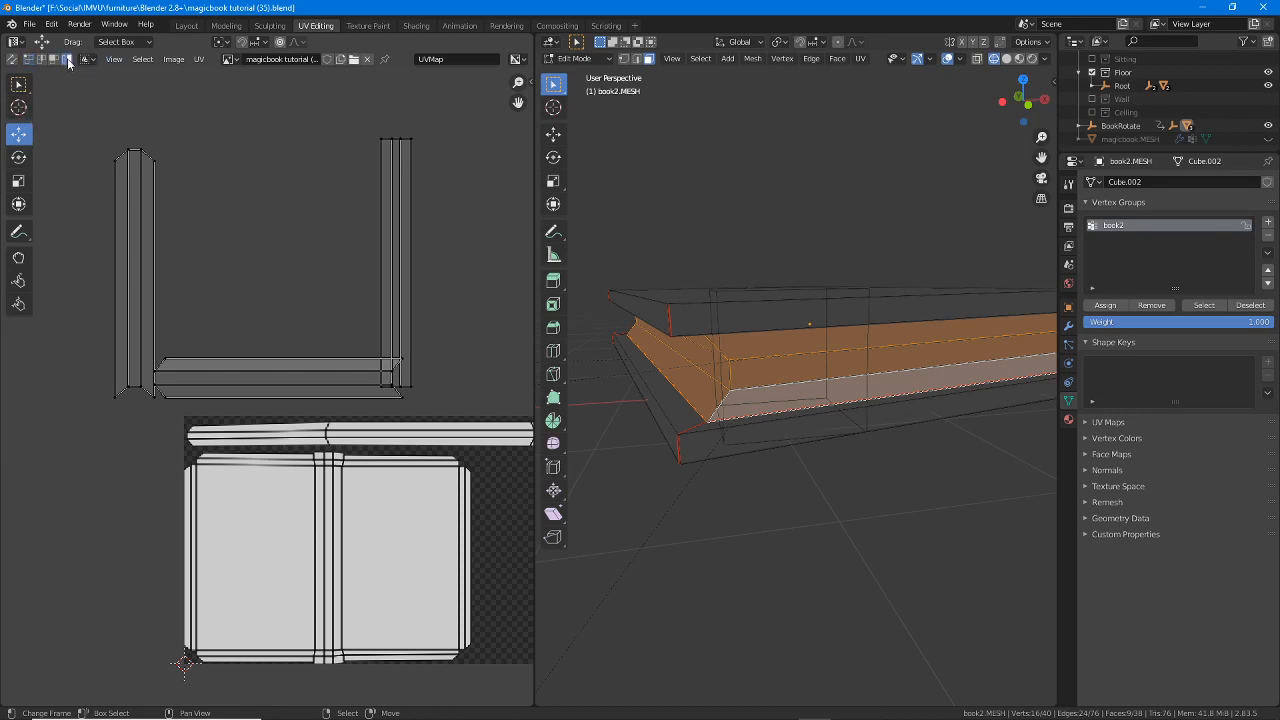
pyautogui.click(231, 379)
pyautogui.click(19, 158)
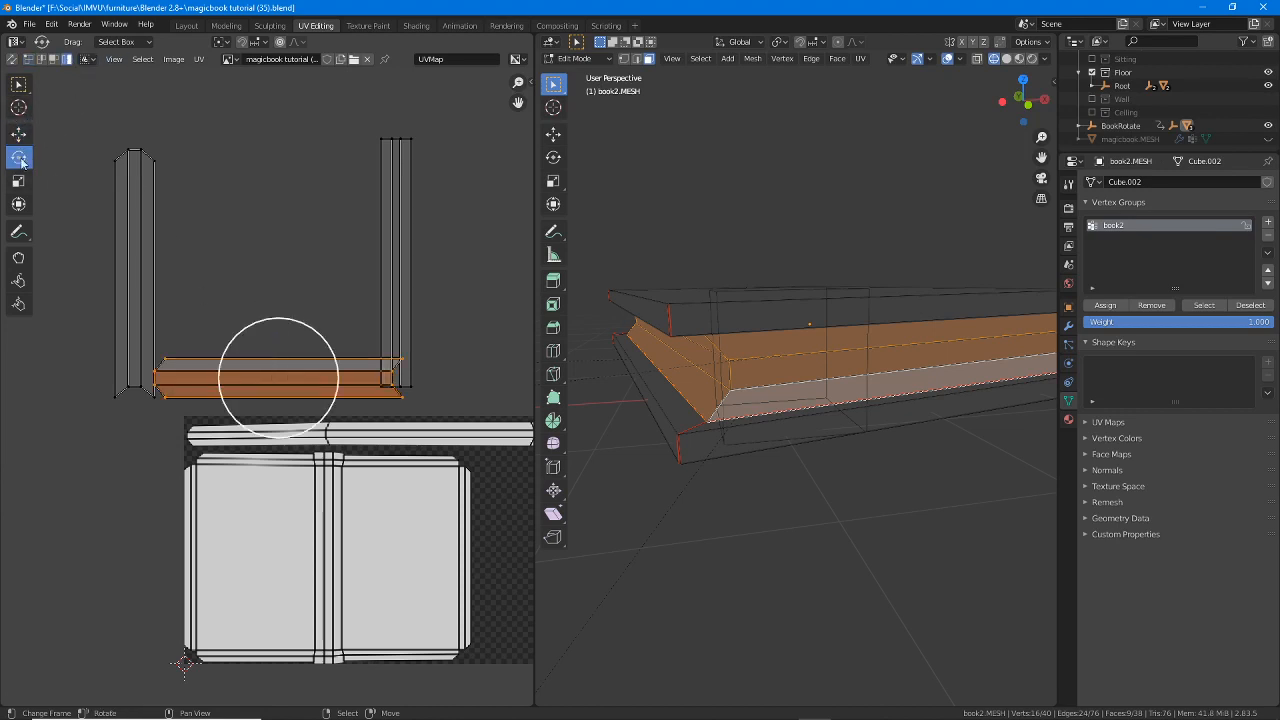
pyautogui.click(185, 321)
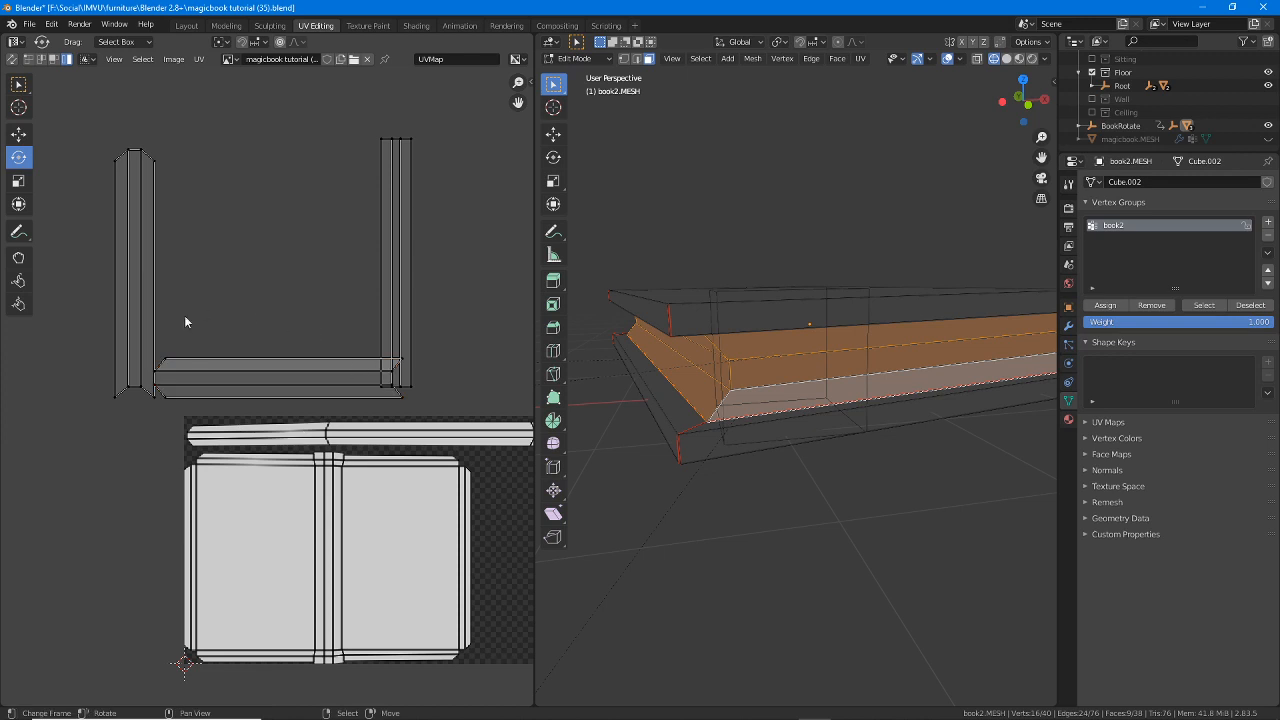
pyautogui.click(198, 362)
pyautogui.moveTo(268, 321); pyautogui.dragTo(343, 369)
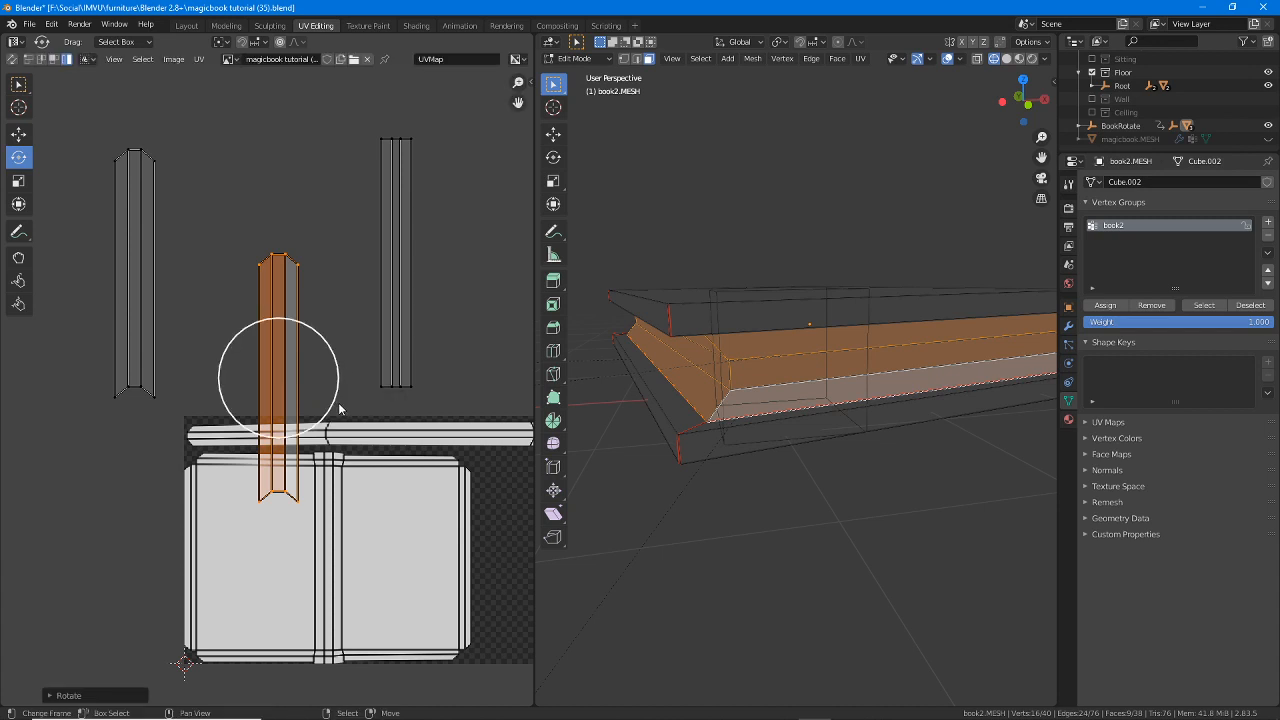
# - Place the rotated island beside the leftmost page-edge island and the straight-ended island next to it, forming a compact row
pyautogui.press('g')
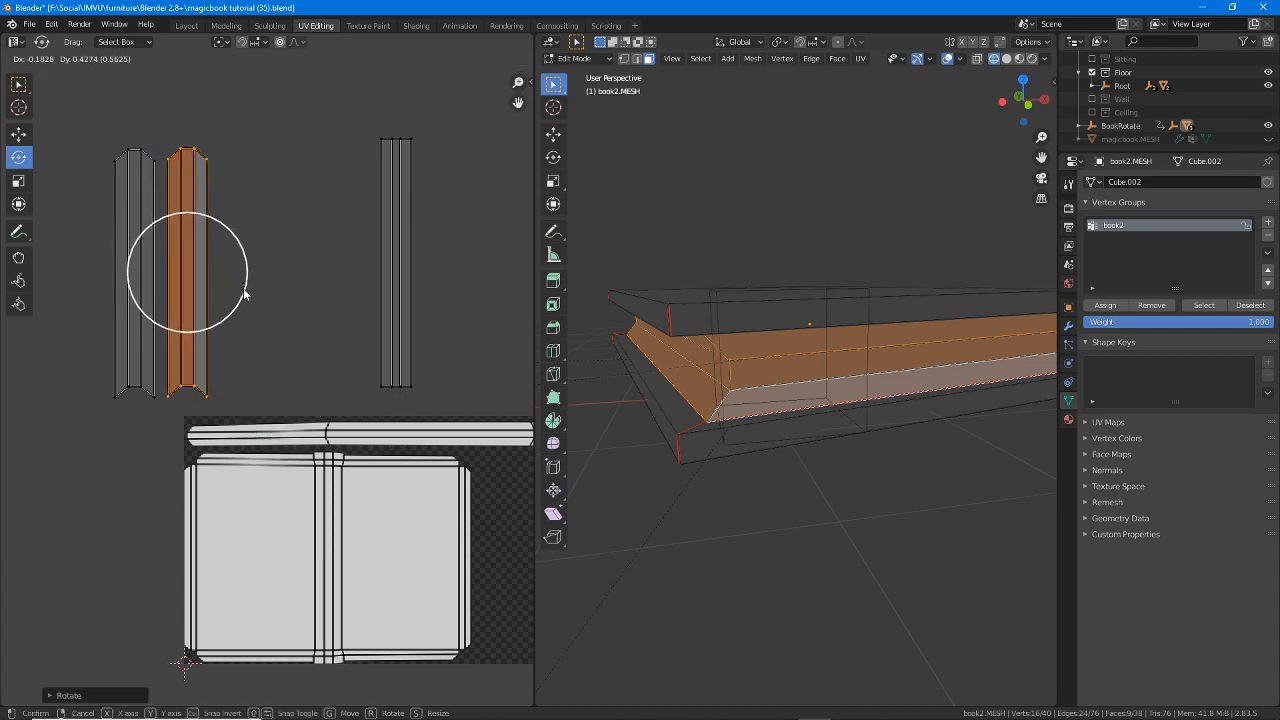
pyautogui.press('Escape')
pyautogui.press('g')
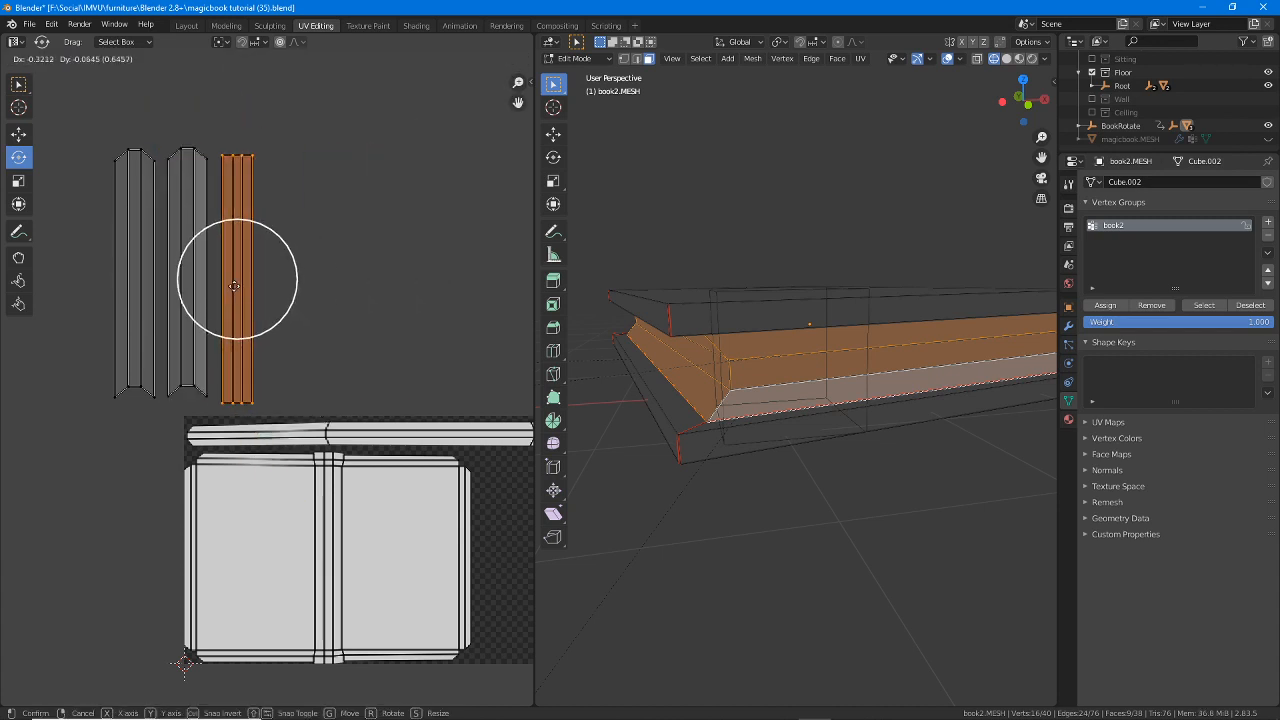
pyautogui.click(232, 284)
# - Select all three page-edge UV islands together and move them onto the right end of the texture image
pyautogui.scroll(-1, 394, 323)
pyautogui.moveTo(394, 323); pyautogui.dragTo(347, 304, button='middle')
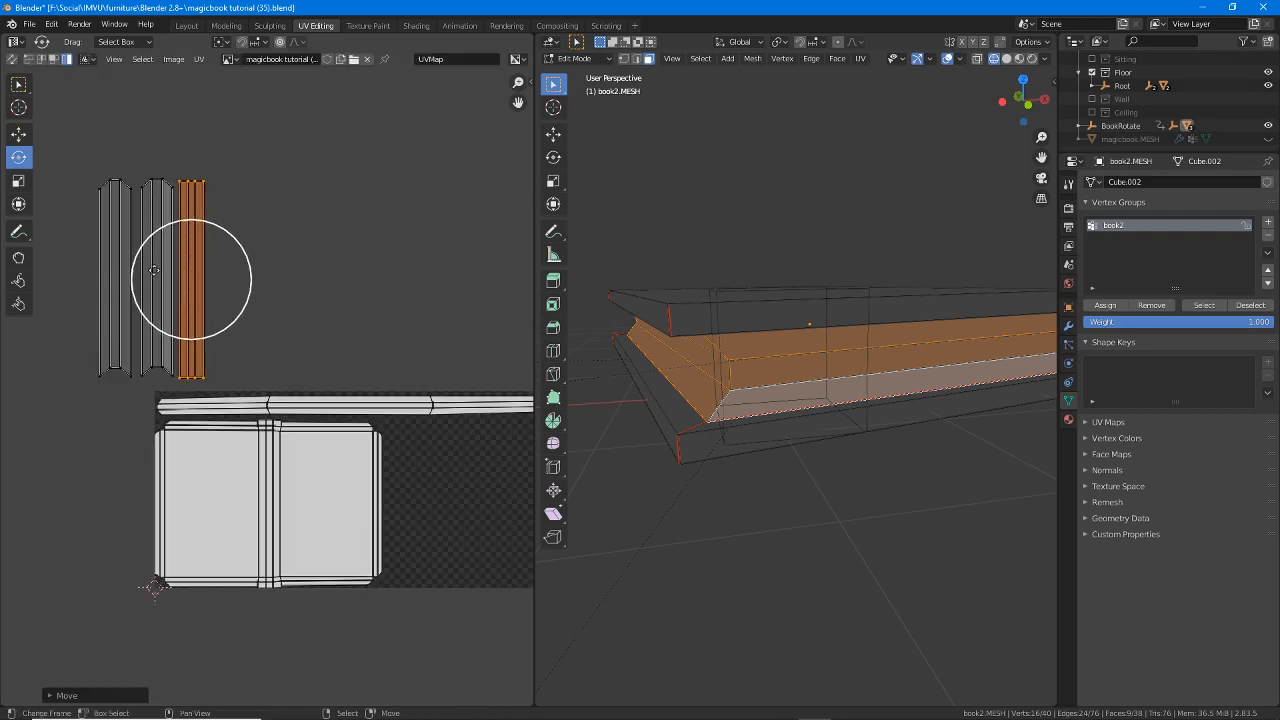
pyautogui.keyDown('shift'); pyautogui.click(153, 270); pyautogui.keyUp('shift')
pyautogui.keyDown('shift'); pyautogui.click(115, 268); pyautogui.keyUp('shift')
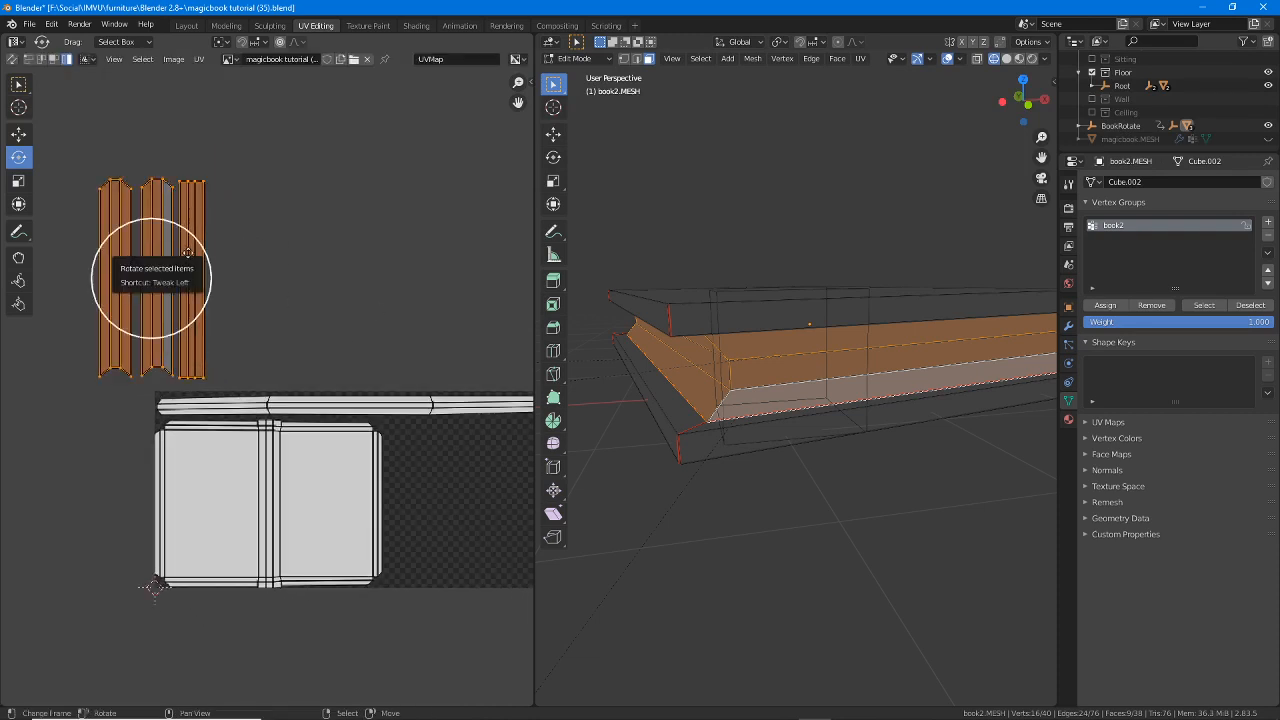
pyautogui.moveTo(187, 253); pyautogui.dragTo(154, 243, button='middle')
pyautogui.press('g')
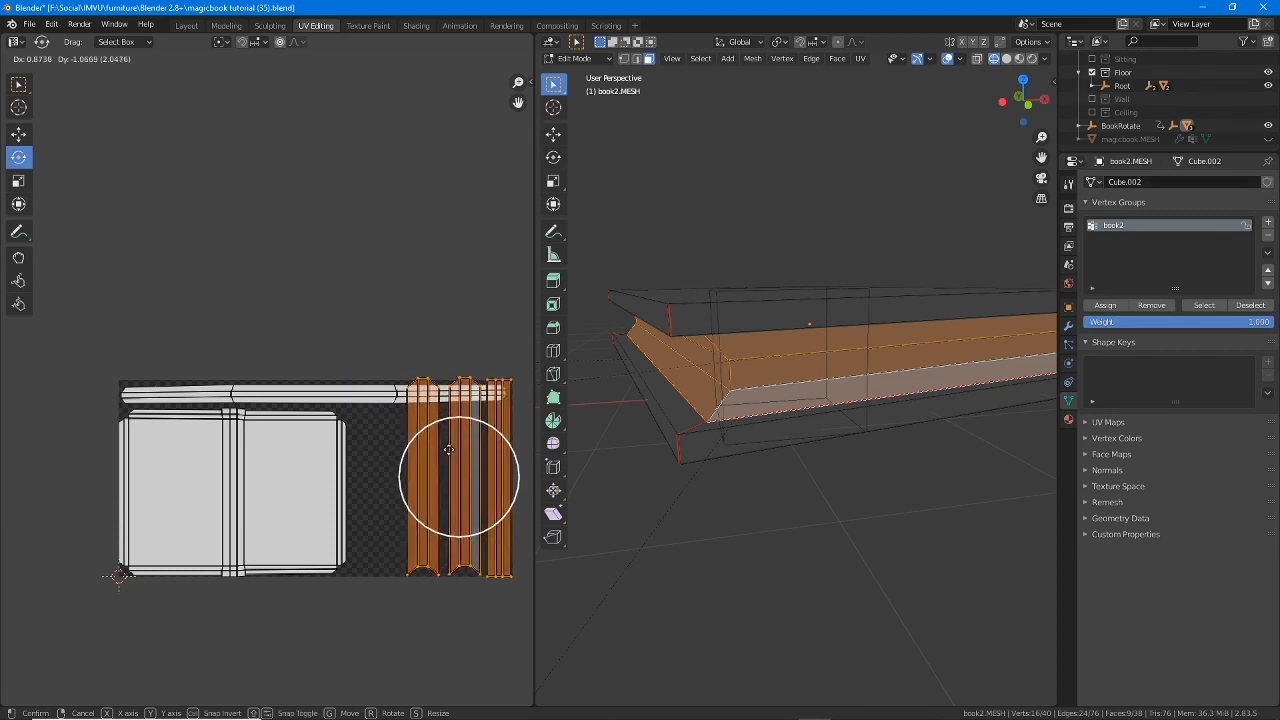
pyautogui.click(447, 449)
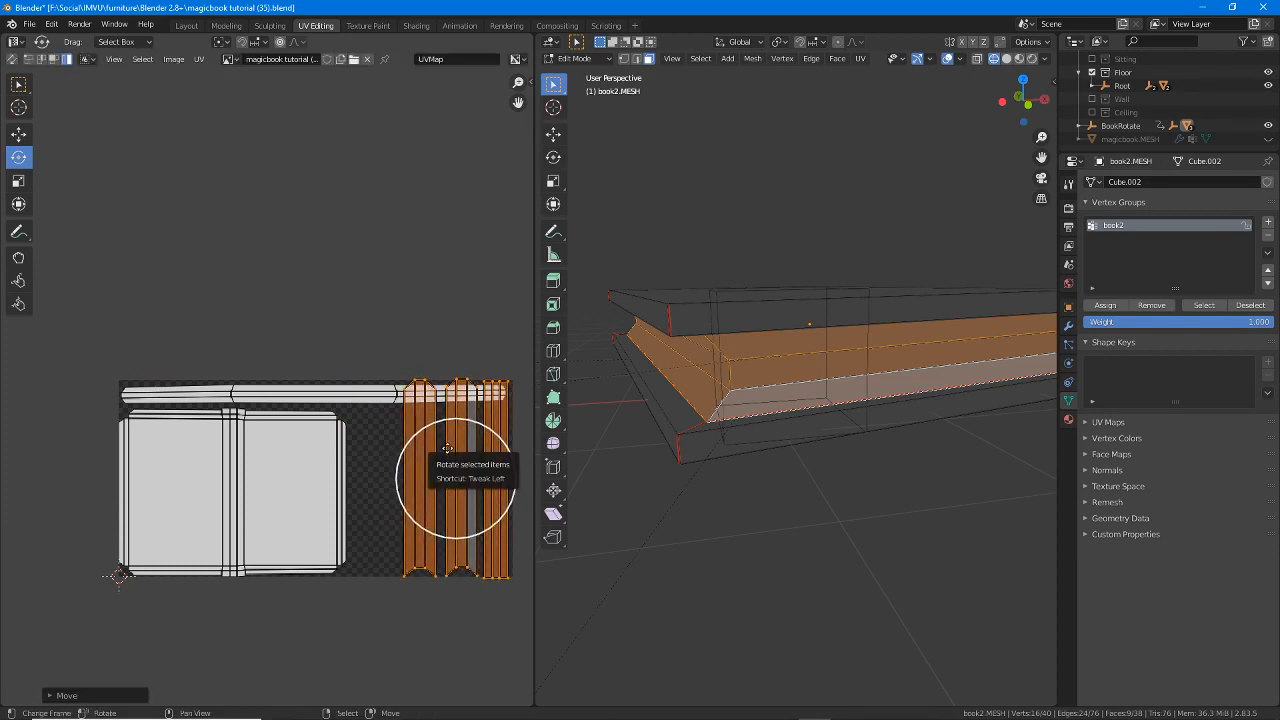
pyautogui.moveTo(447, 449); pyautogui.dragTo(416, 433, button='middle')
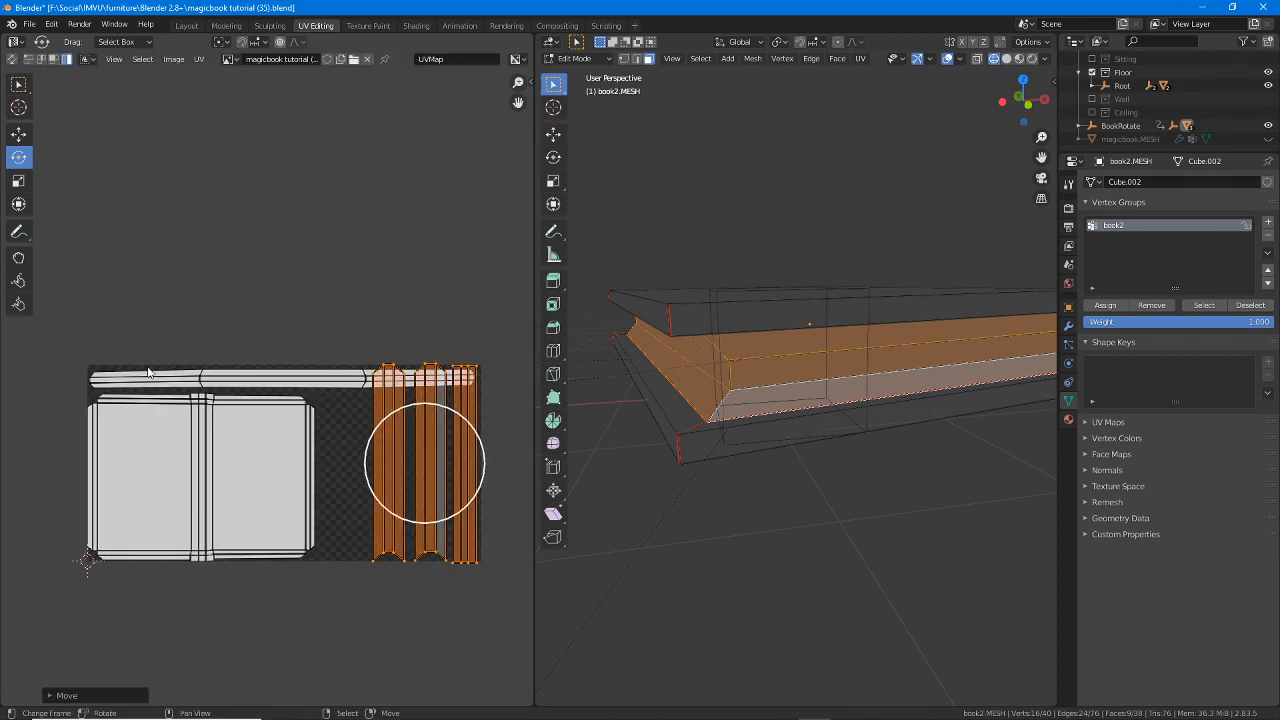
pyautogui.moveTo(104, 392); pyautogui.dragTo(208, 404)
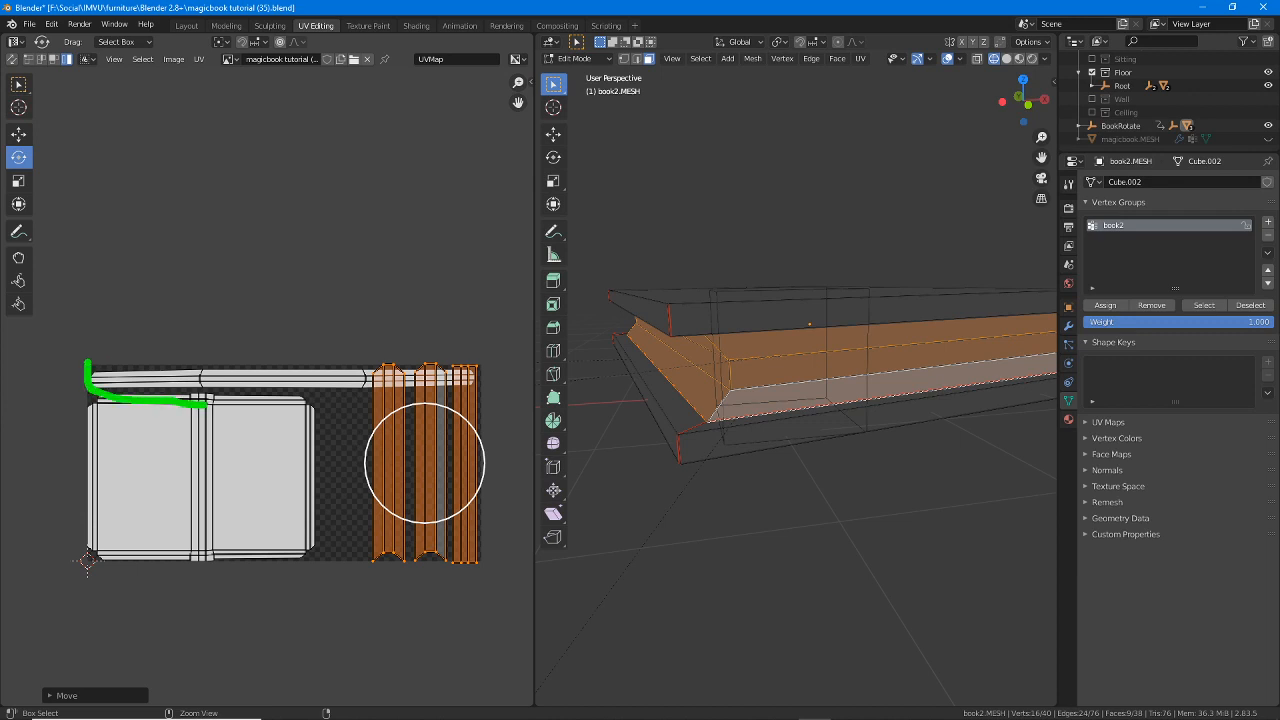
pyautogui.moveTo(205, 360); pyautogui.dragTo(83, 364)
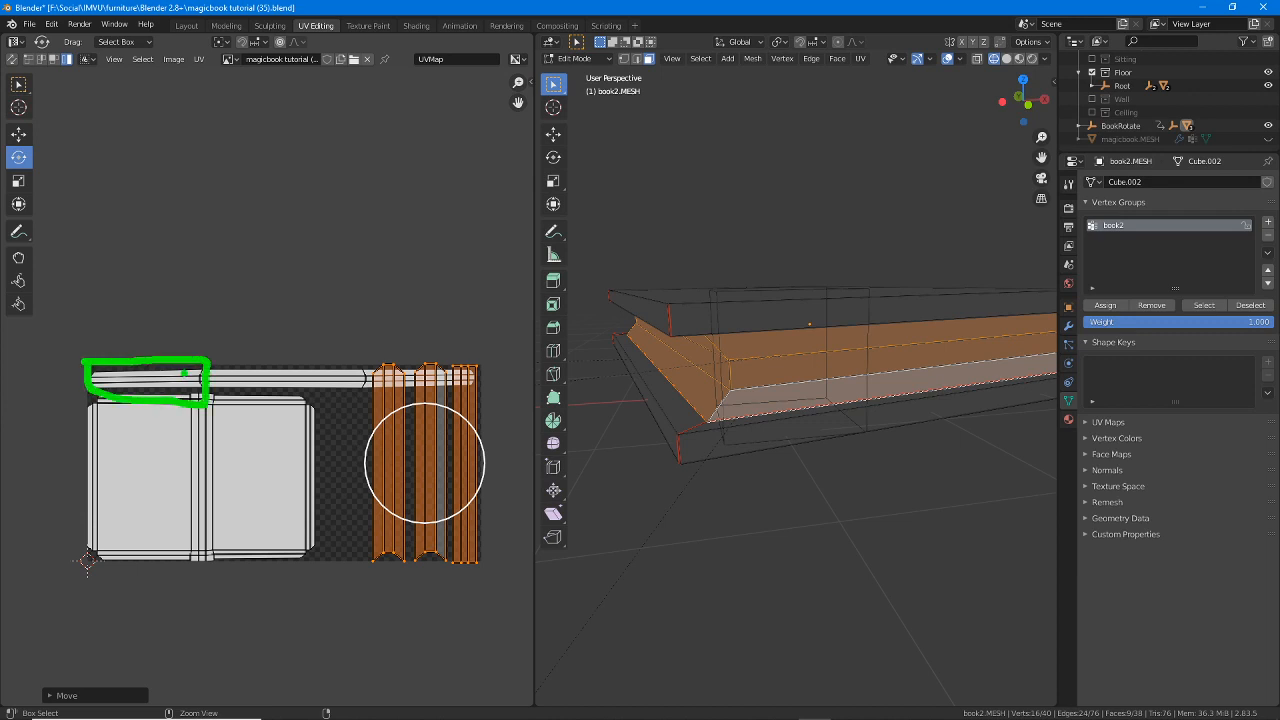
pyautogui.moveTo(190, 381); pyautogui.dragTo(331, 376)
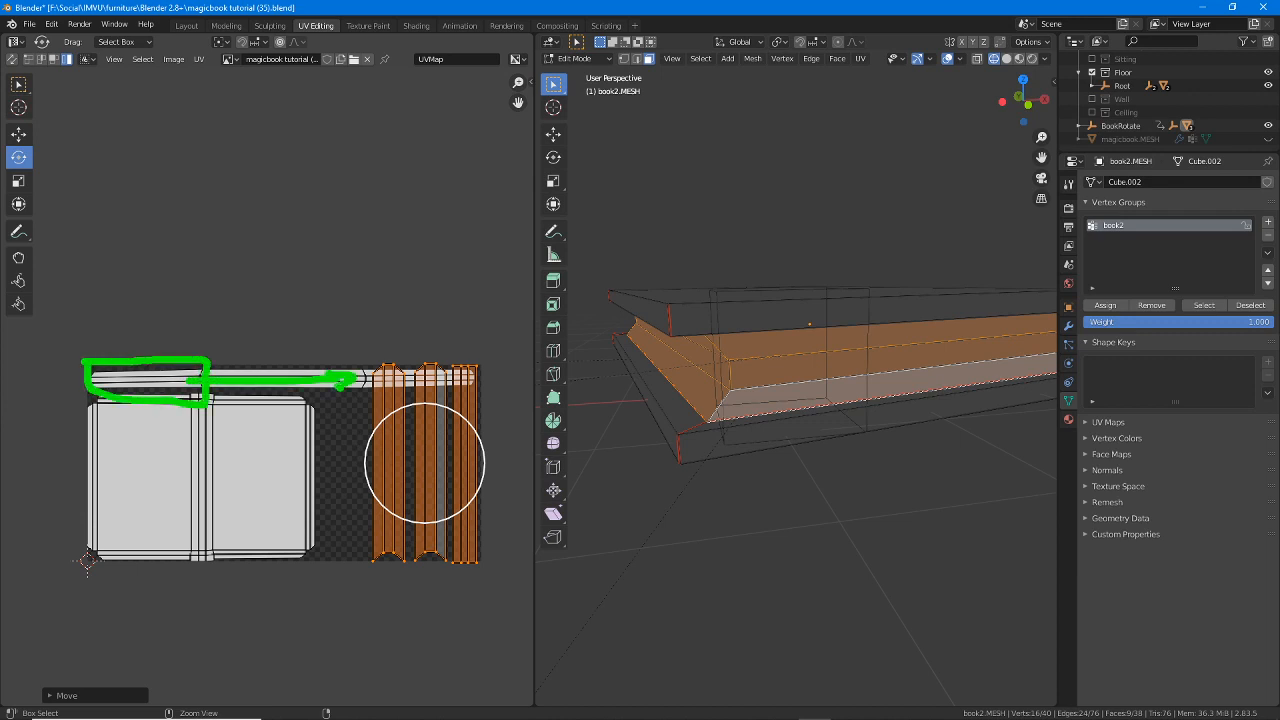
pyautogui.press('Escape')
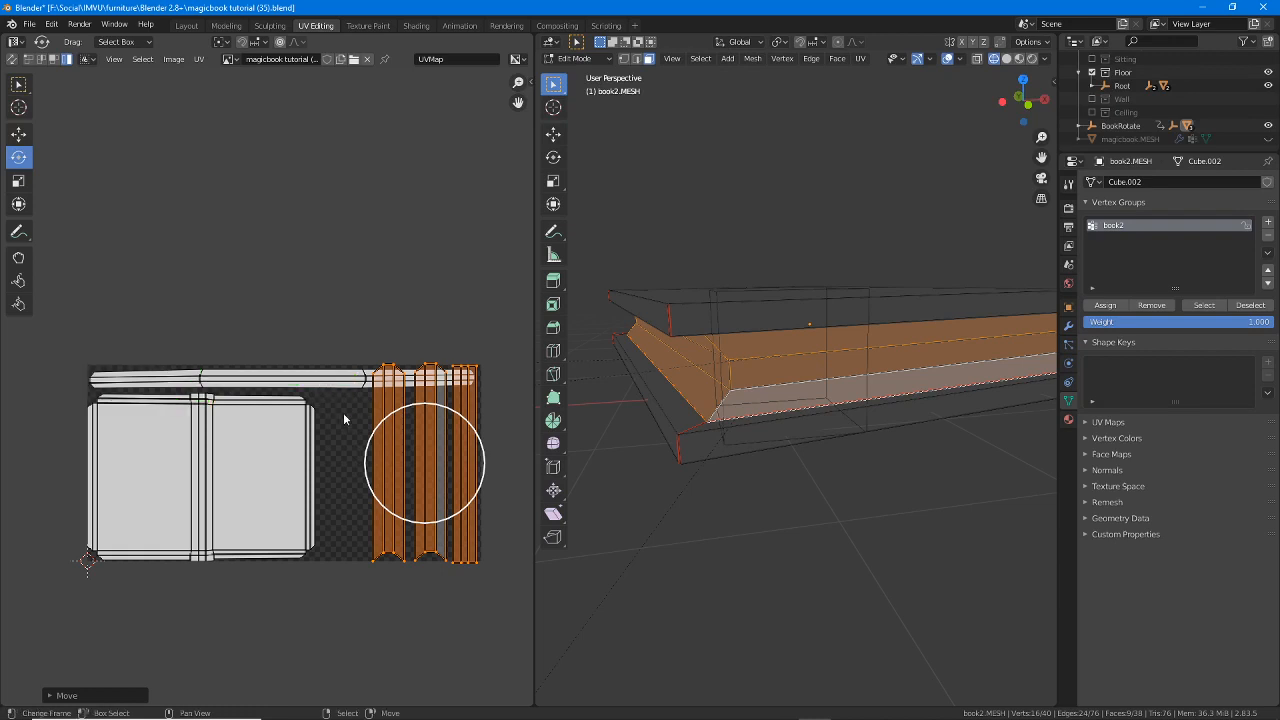
# - Try rotating the leftmost page-edge UV island to horizontal and laying it over the start of the texture's long horizontal strip
pyautogui.click(380, 448)
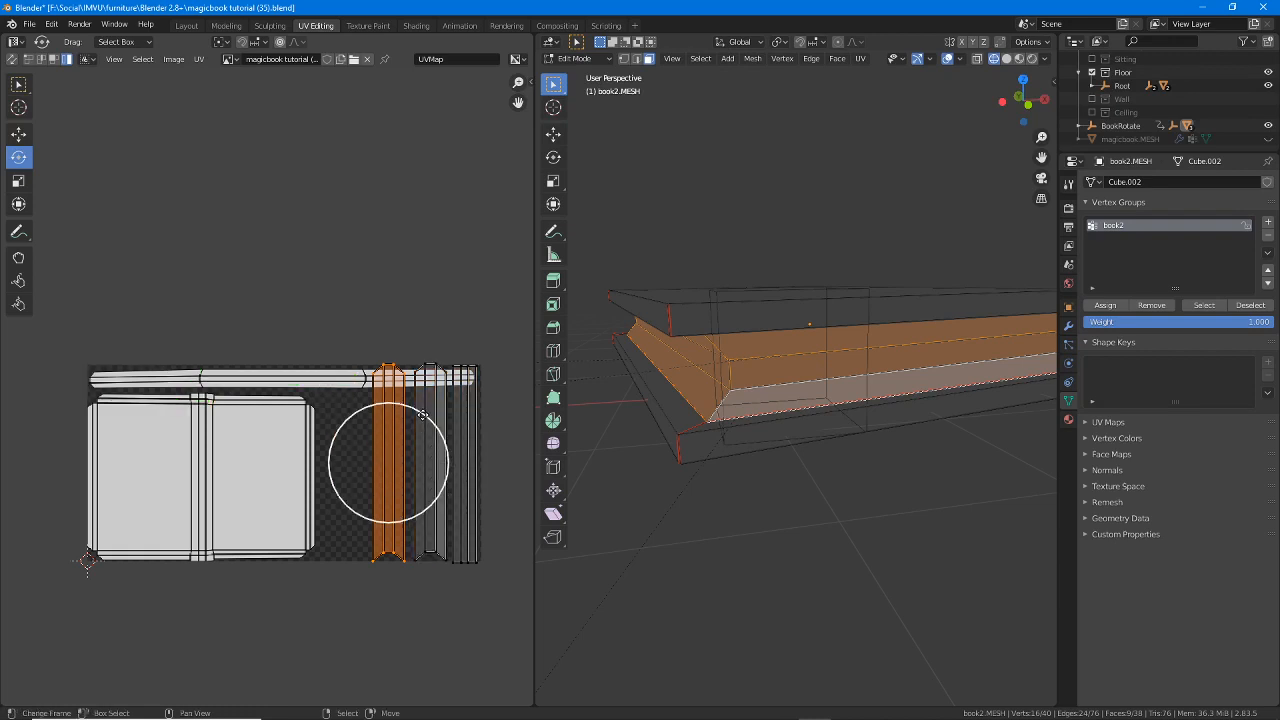
pyautogui.moveTo(424, 413); pyautogui.dragTo(325, 422)
pyautogui.moveTo(413, 462); pyautogui.dragTo(208, 368)
pyautogui.scroll(2, 210, 400)
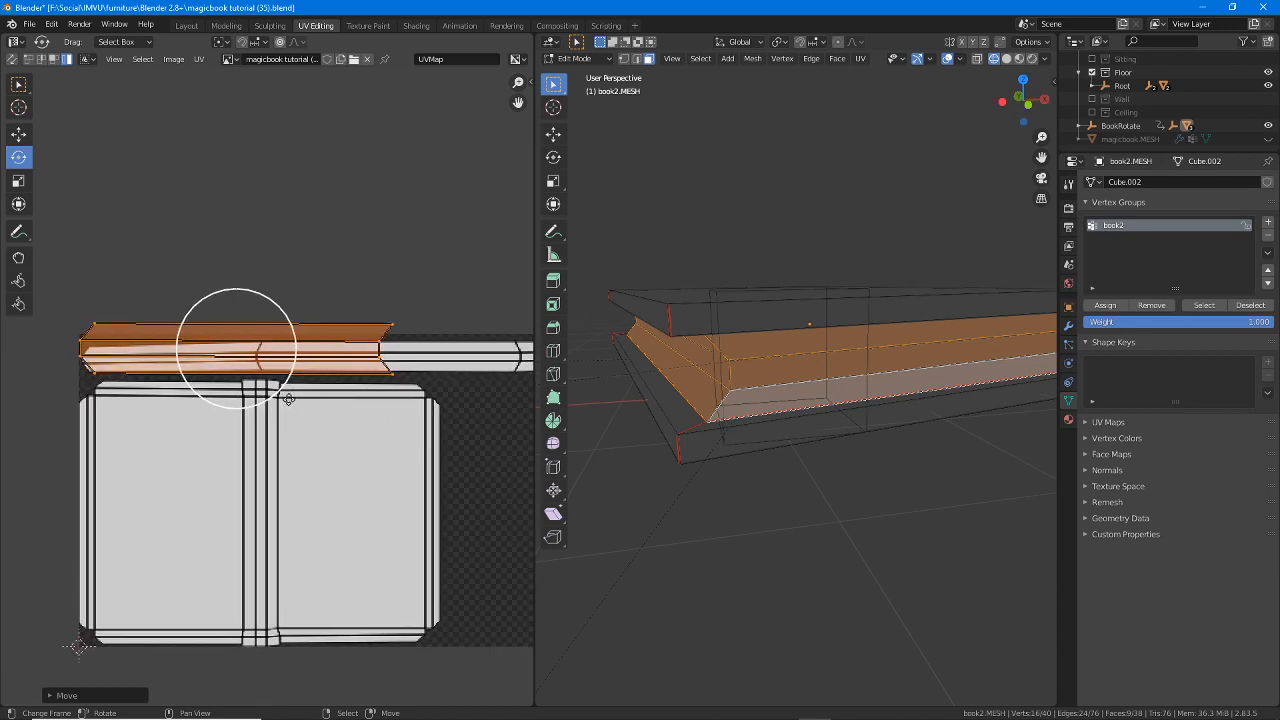
pyautogui.moveTo(288, 399); pyautogui.dragTo(217, 394, button='middle')
pyautogui.scroll(-1, 220, 394)
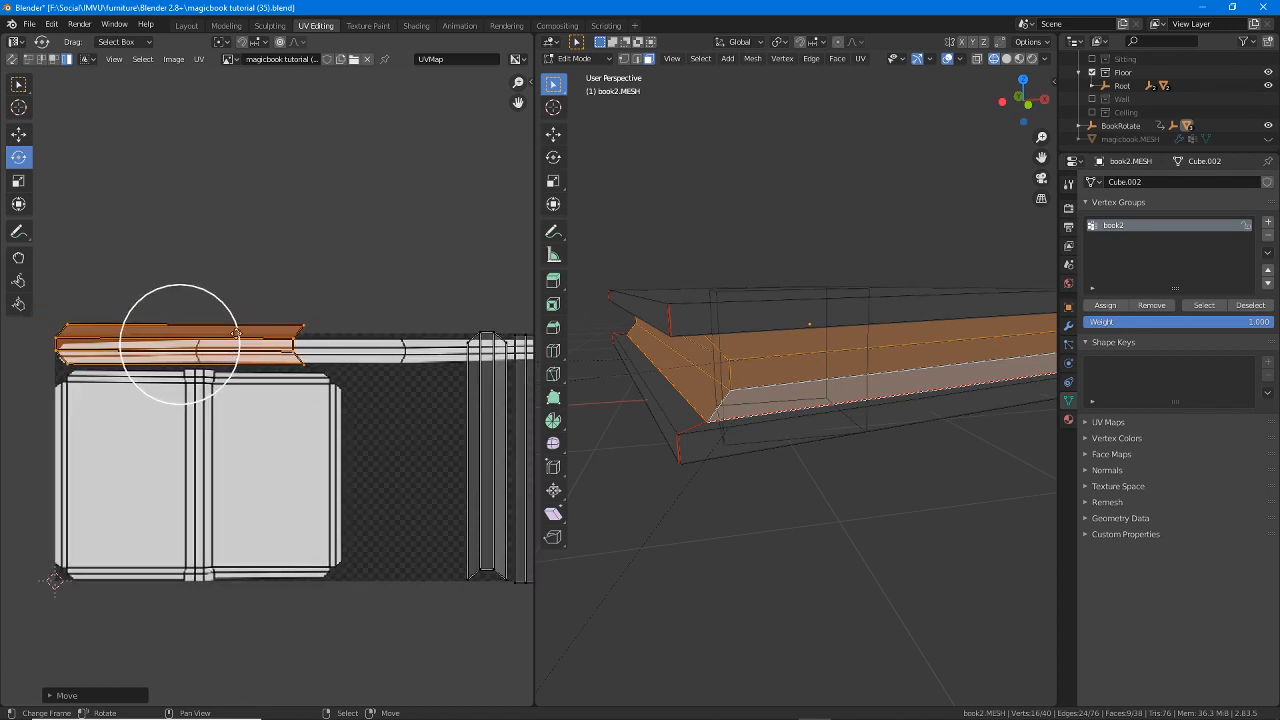
# - Rotate that page-edge island upright again and place it back beside the other two page-edge islands
pyautogui.moveTo(233, 317); pyautogui.dragTo(220, 423)
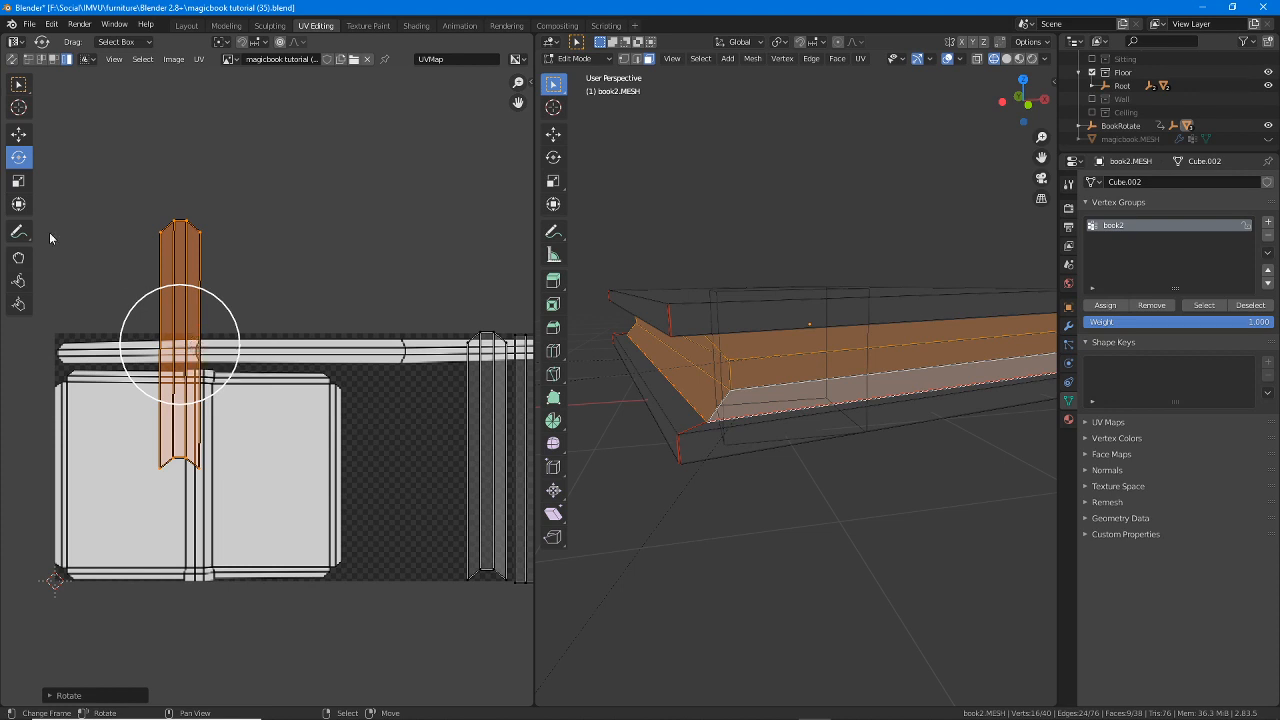
pyautogui.click(18, 203)
pyautogui.moveTo(183, 345); pyautogui.dragTo(437, 456)
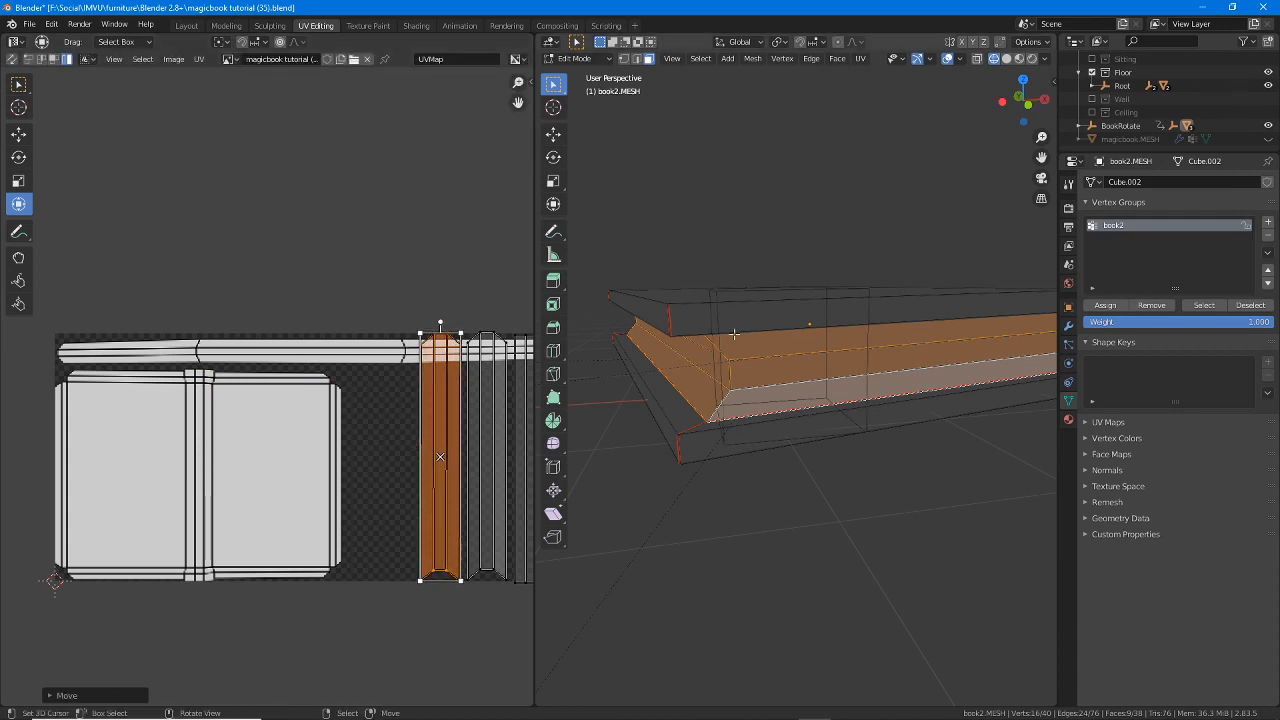
# - Invert the face selection to get the book's cover faces and unwrap them
pyautogui.moveTo(860, 370); pyautogui.dragTo(907, 353, button='middle')
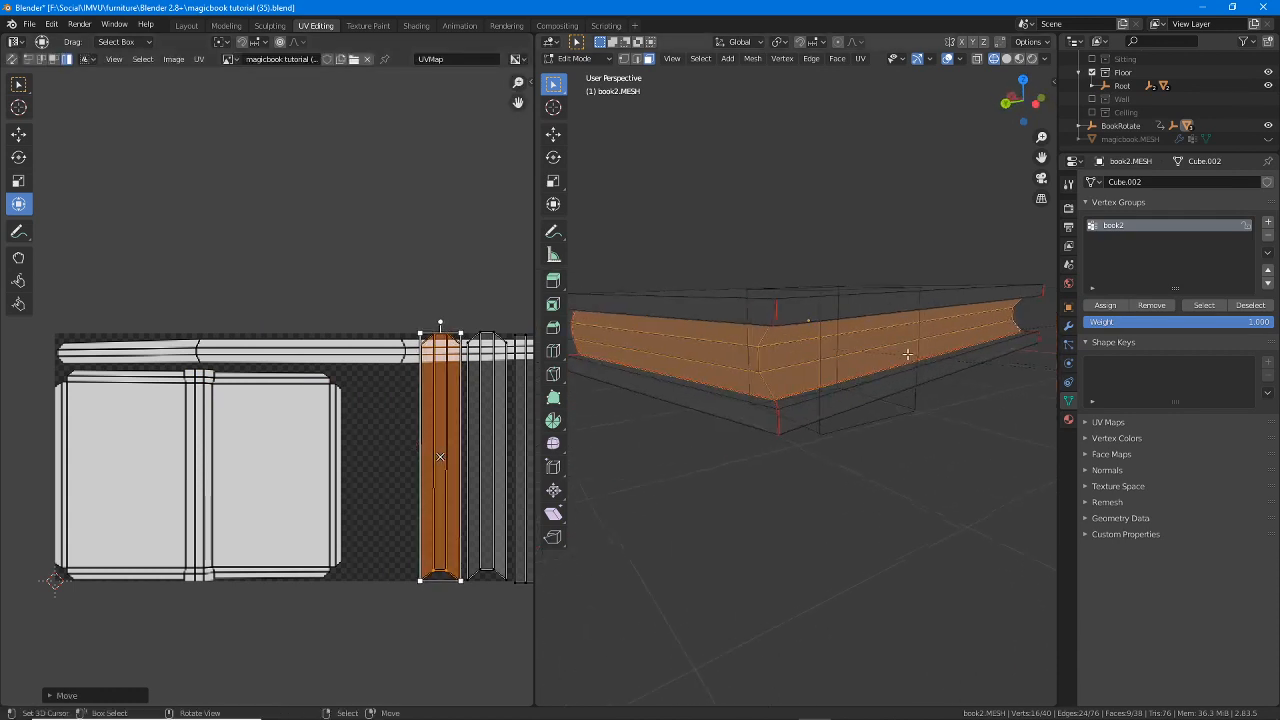
pyautogui.click(701, 58)
pyautogui.click(716, 101)
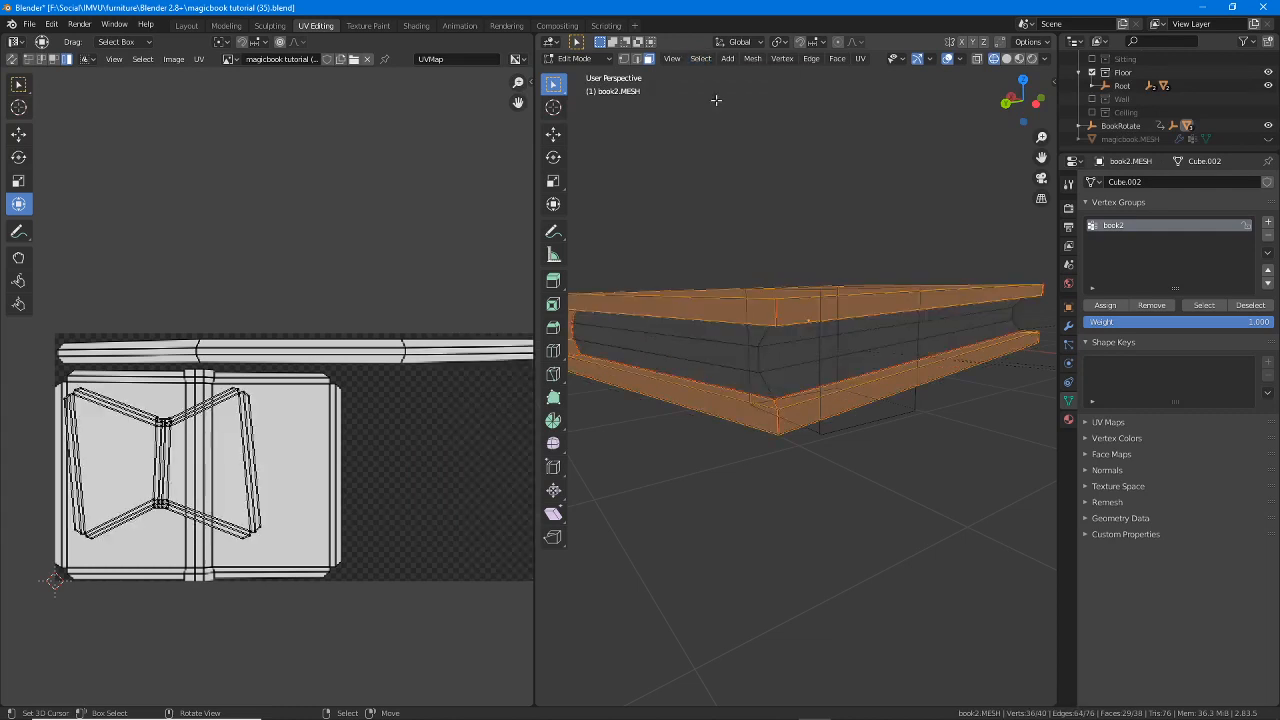
pyautogui.moveTo(776, 428); pyautogui.dragTo(785, 340, button='middle')
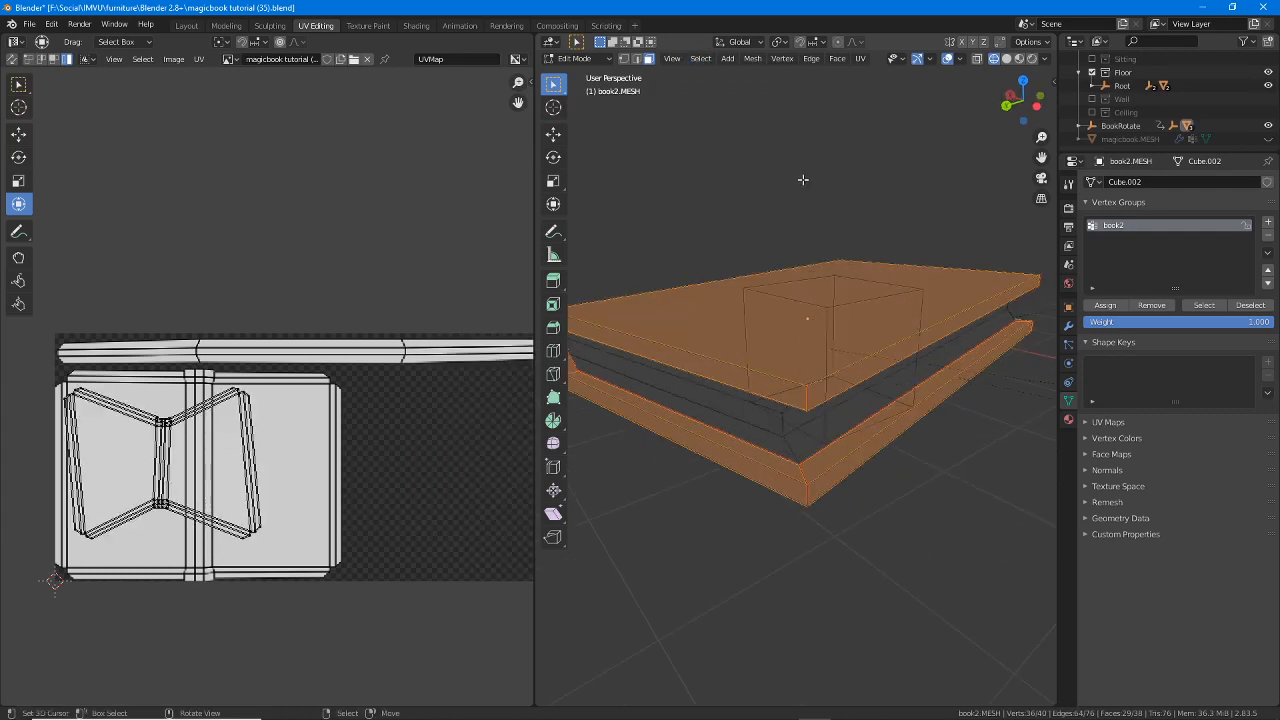
pyautogui.click(860, 58)
pyautogui.click(883, 75)
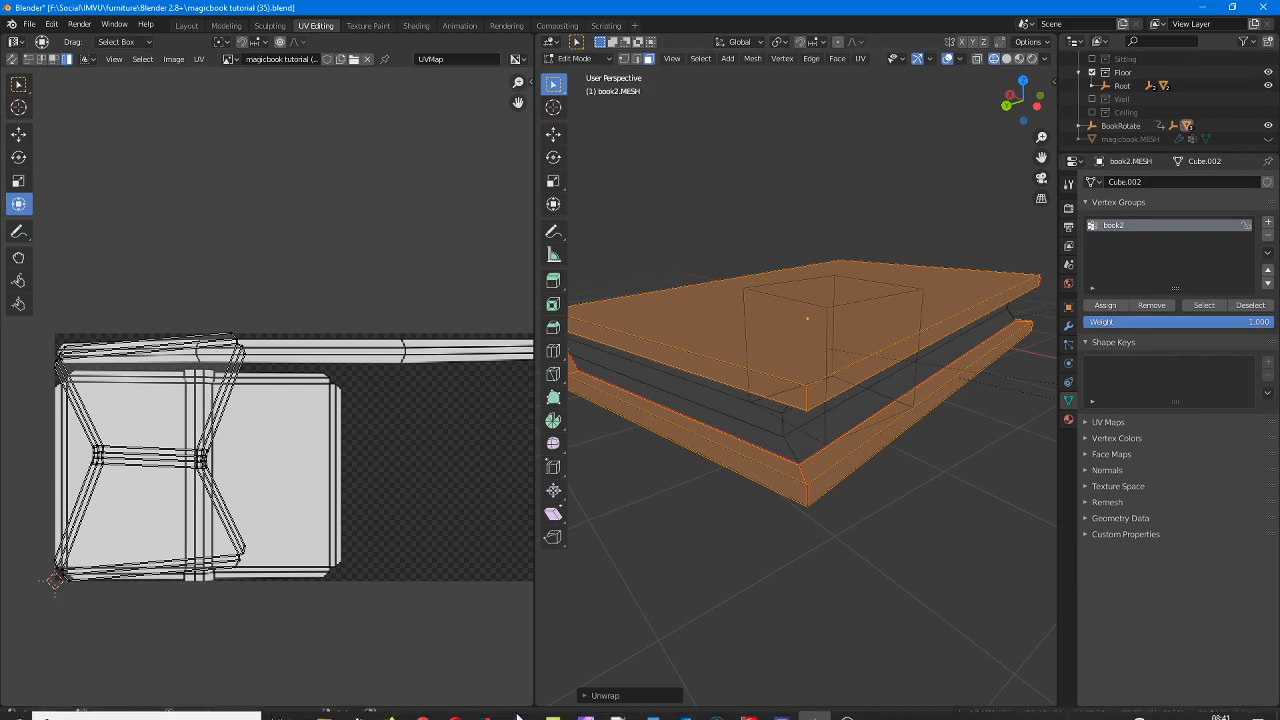
# - Change the cover's unwrap method to Conformal
pyautogui.click(592, 695)
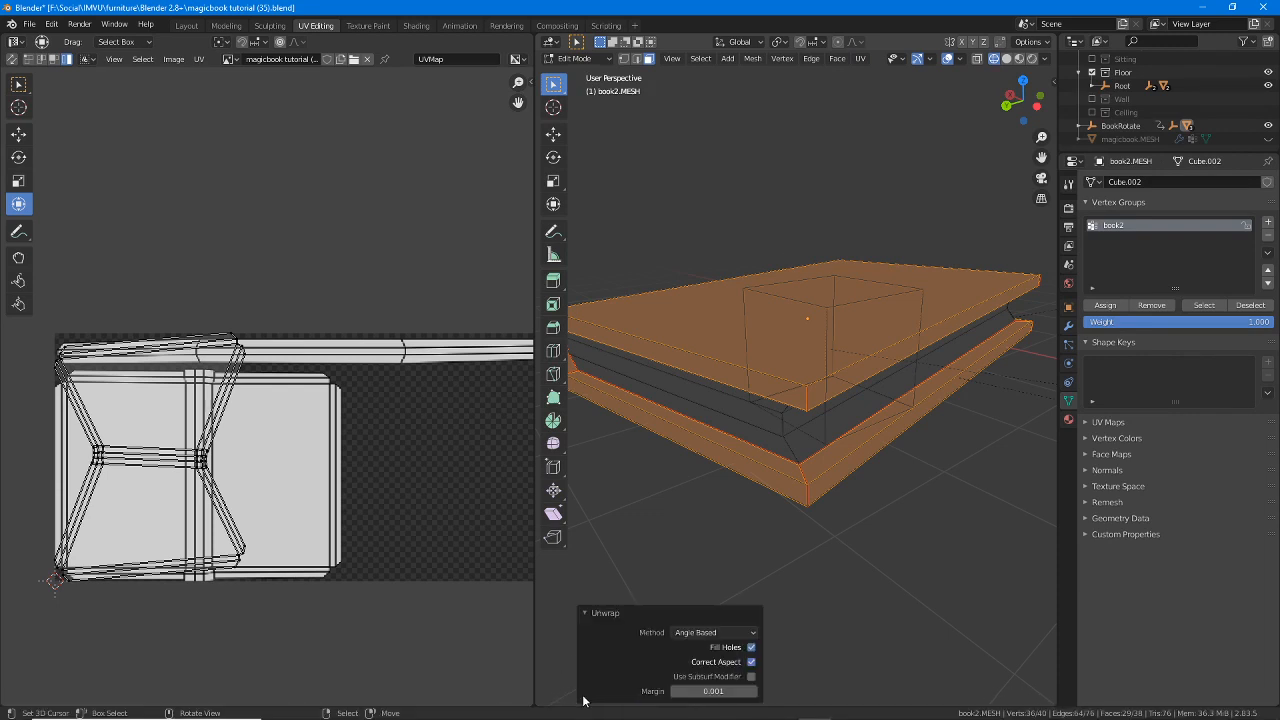
pyautogui.click(705, 632)
pyautogui.click(697, 663)
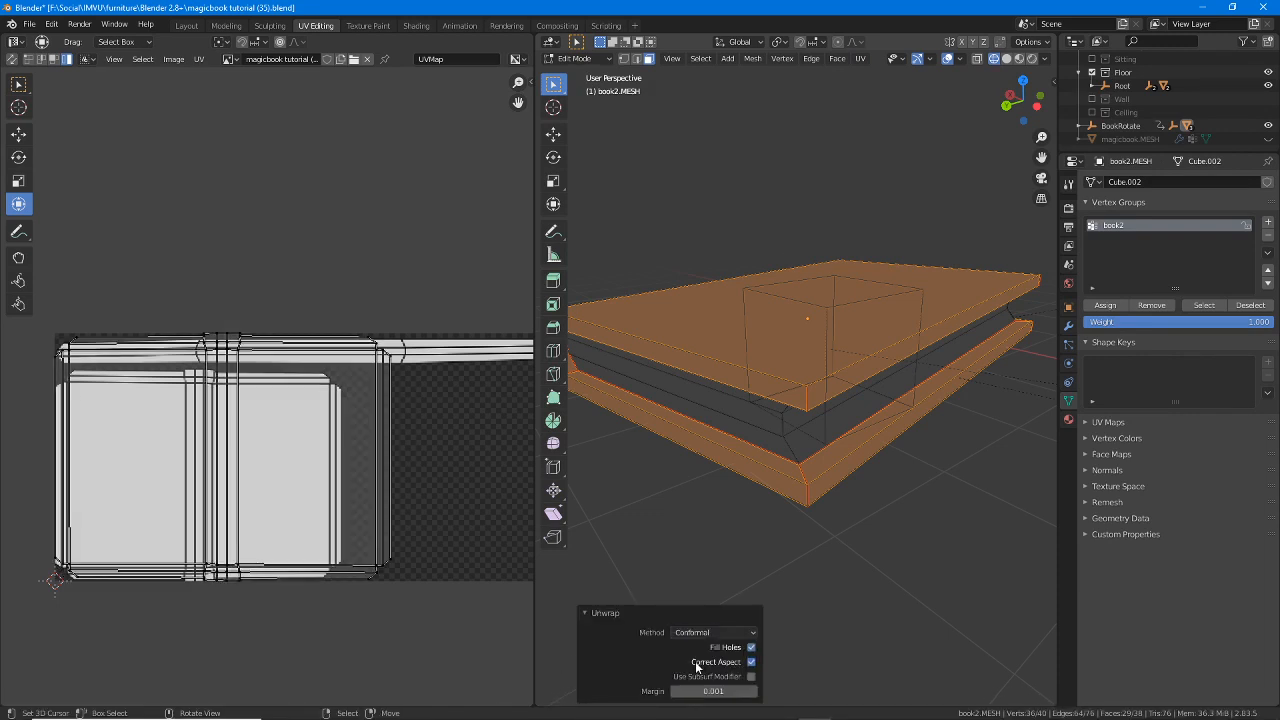
# - Select all the cover UVs and position the island over the cover area in the texture image's lower-left corner
pyautogui.moveTo(336, 464); pyautogui.dragTo(318, 455, button='middle')
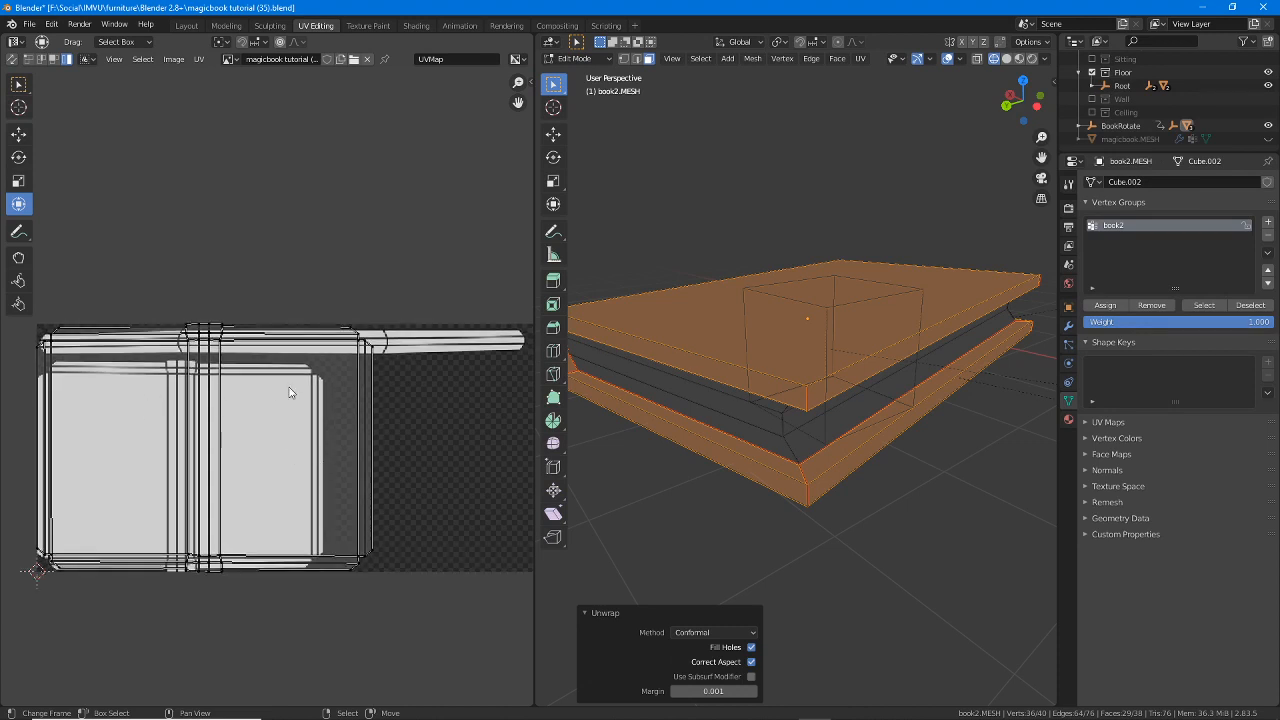
pyautogui.press('a')
pyautogui.moveTo(218, 432); pyautogui.dragTo(227, 464, button='middle')
pyautogui.press('g')
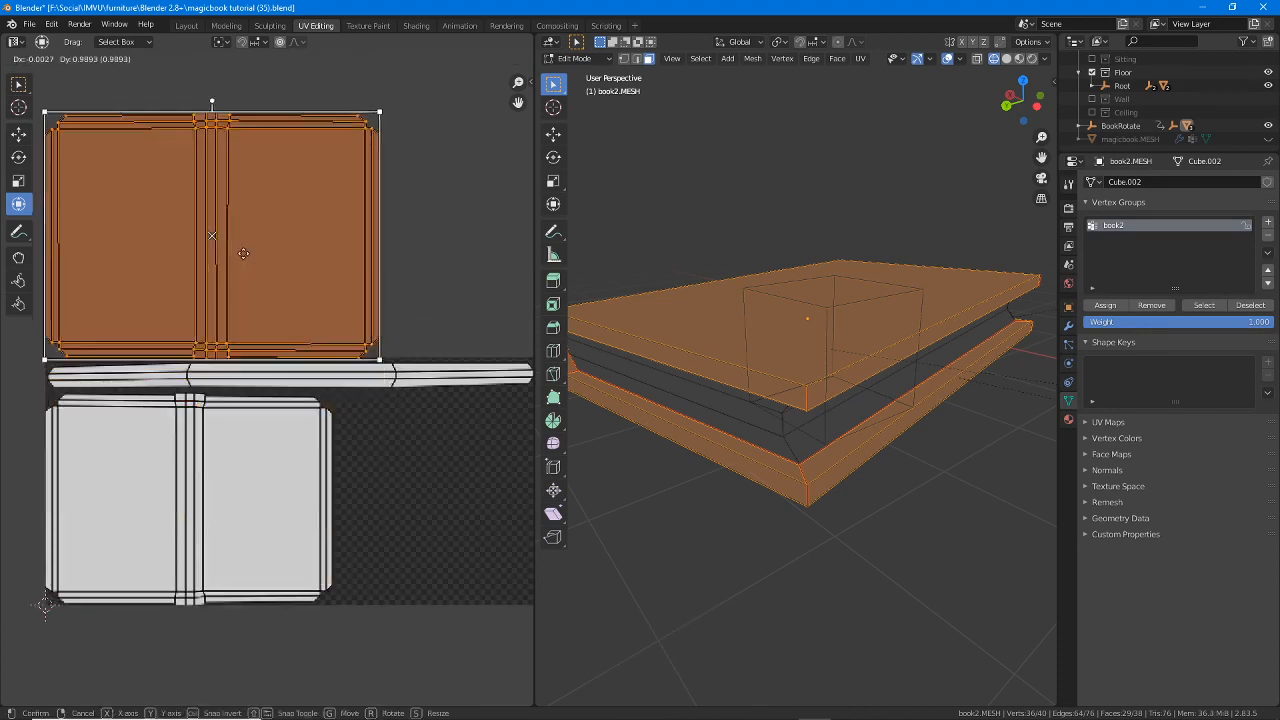
pyautogui.click(251, 503)
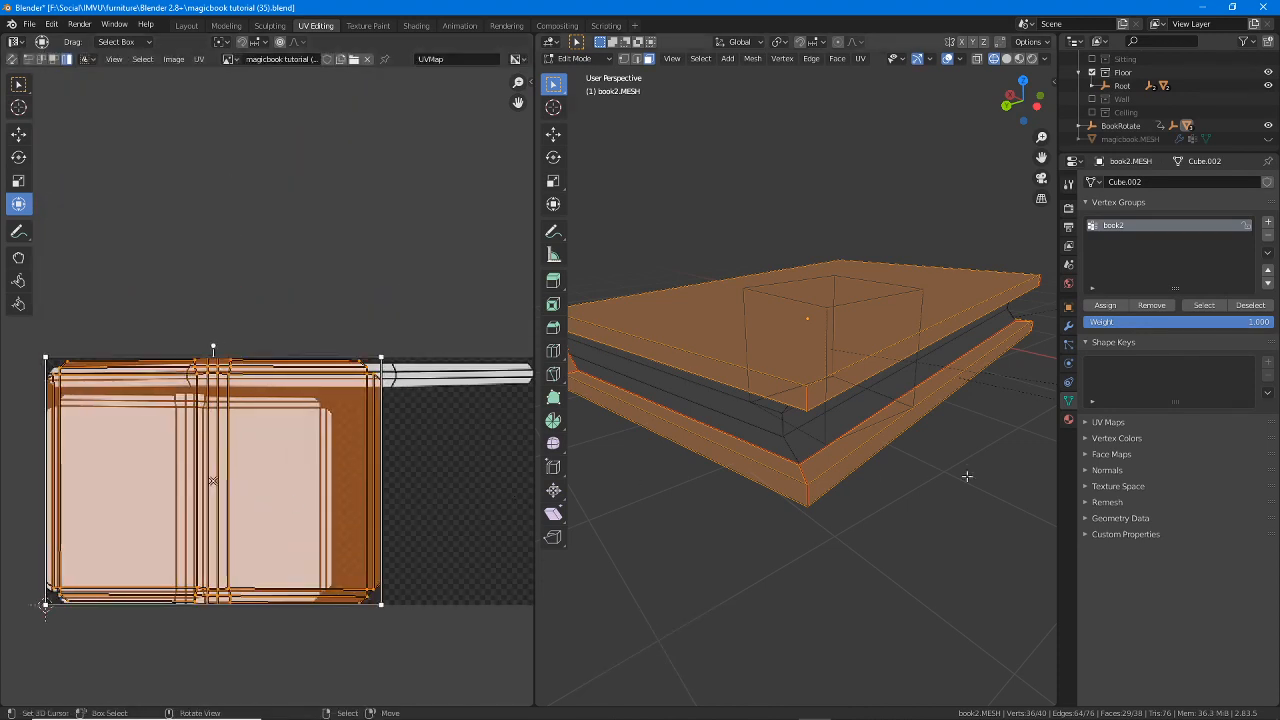
# - Select every face of the book mesh and display the 3D view in Material Preview shading
pyautogui.click(700, 58)
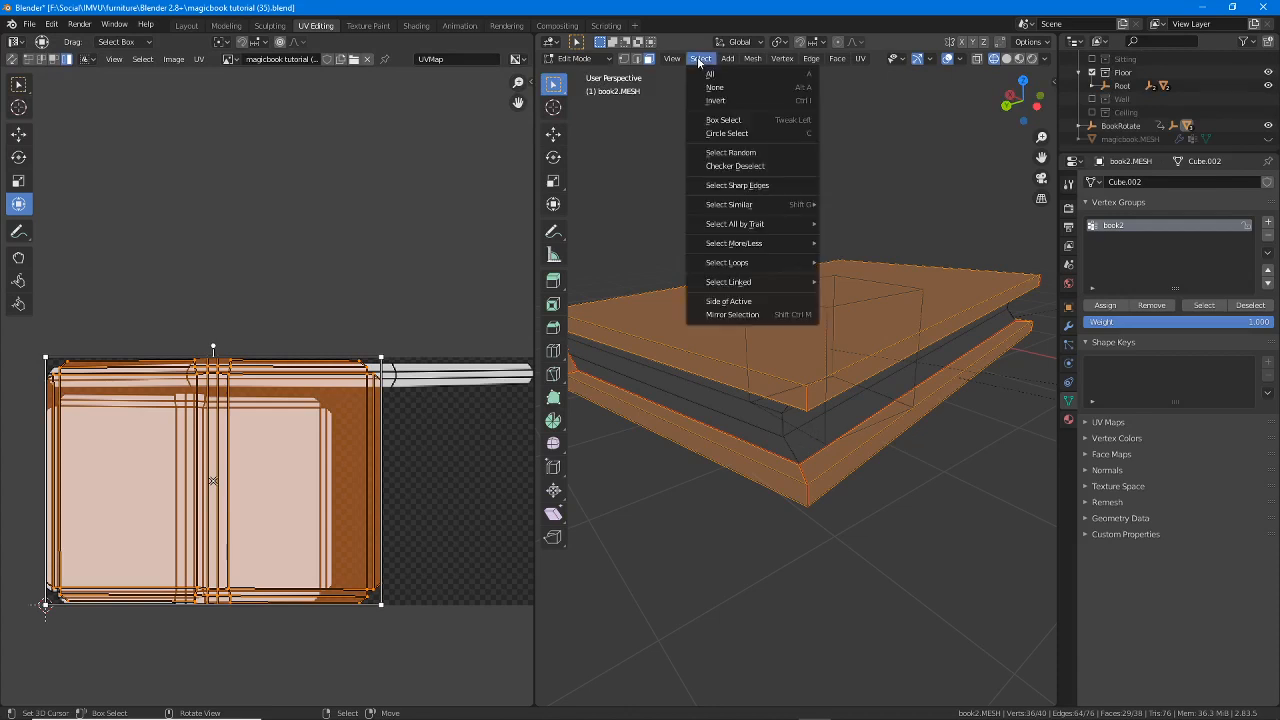
pyautogui.click(718, 79)
pyautogui.moveTo(374, 385); pyautogui.dragTo(322, 345, button='middle')
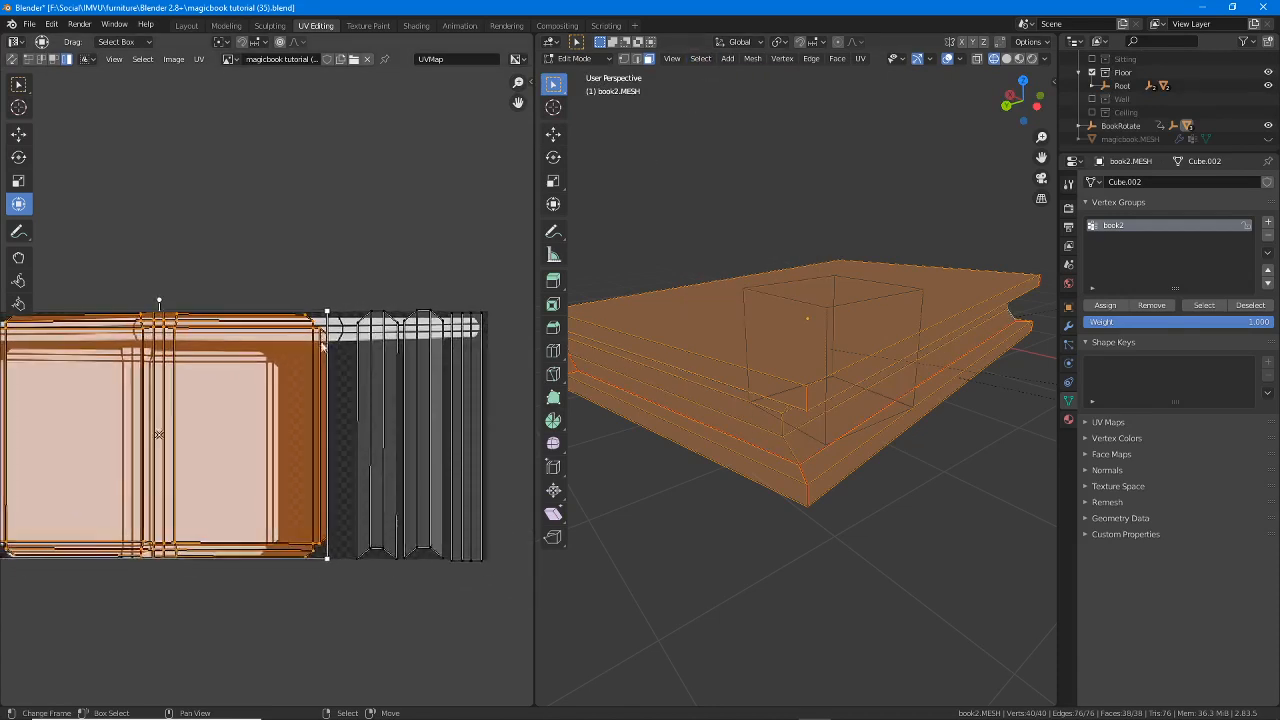
pyautogui.moveTo(835, 470); pyautogui.dragTo(827, 437, button='middle')
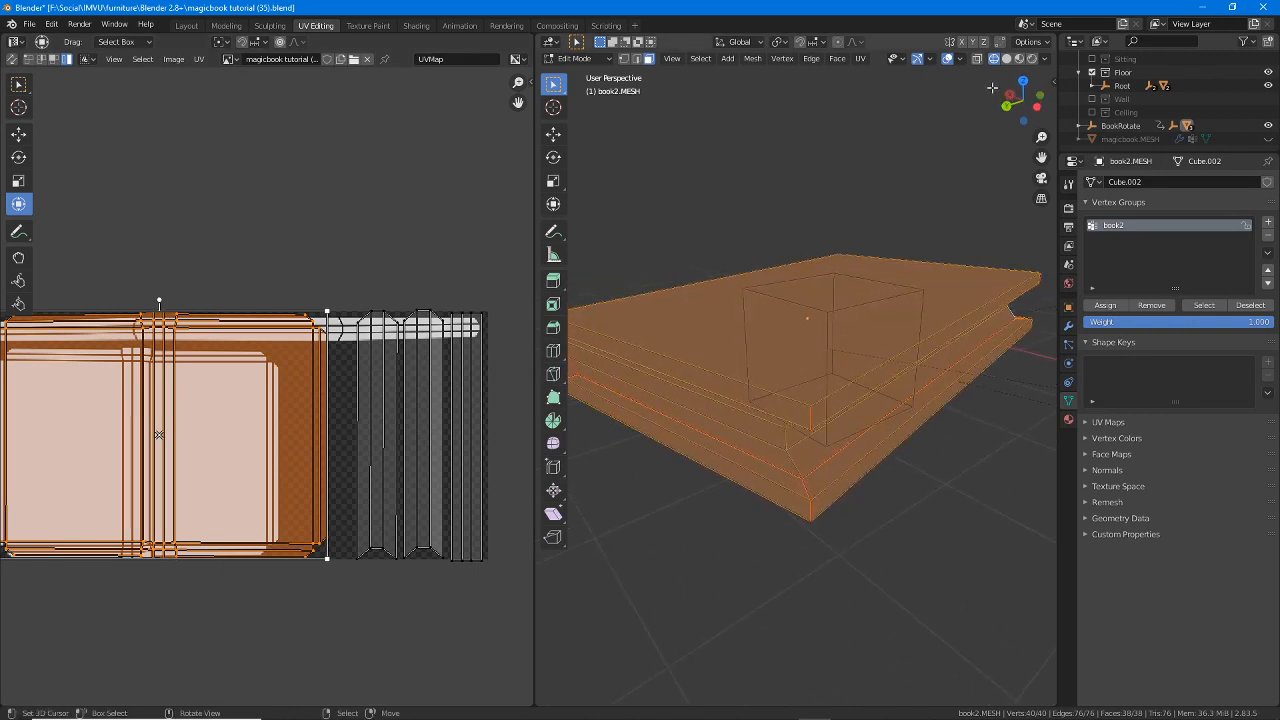
pyautogui.click(1019, 58)
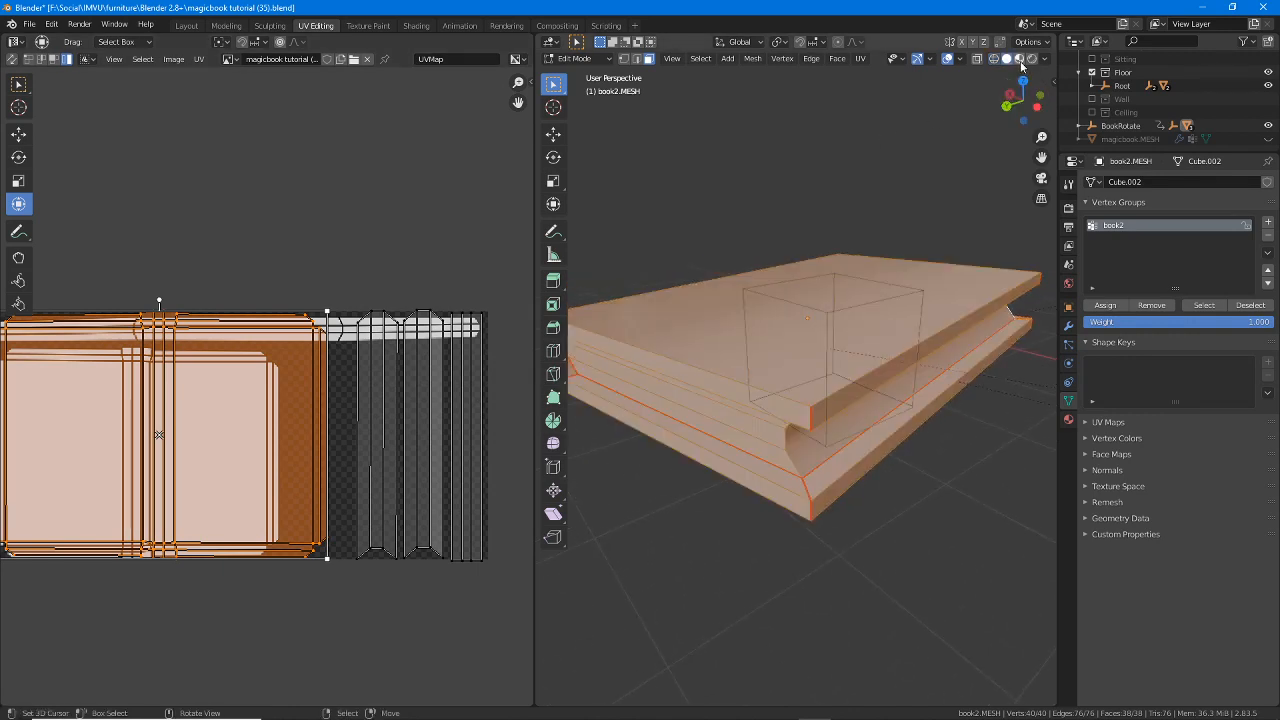
pyautogui.moveTo(831, 345)
pyautogui.mouseDown(button='middle')
pyautogui.moveTo(888, 352)
pyautogui.moveTo(831, 345)
pyautogui.mouseUp(button='middle')
pyautogui.moveTo(308, 422)
pyautogui.mouseDown(button='middle')
pyautogui.moveTo(337, 420)
pyautogui.moveTo(319, 472)
pyautogui.moveTo(311, 441)
pyautogui.mouseUp(button='middle')
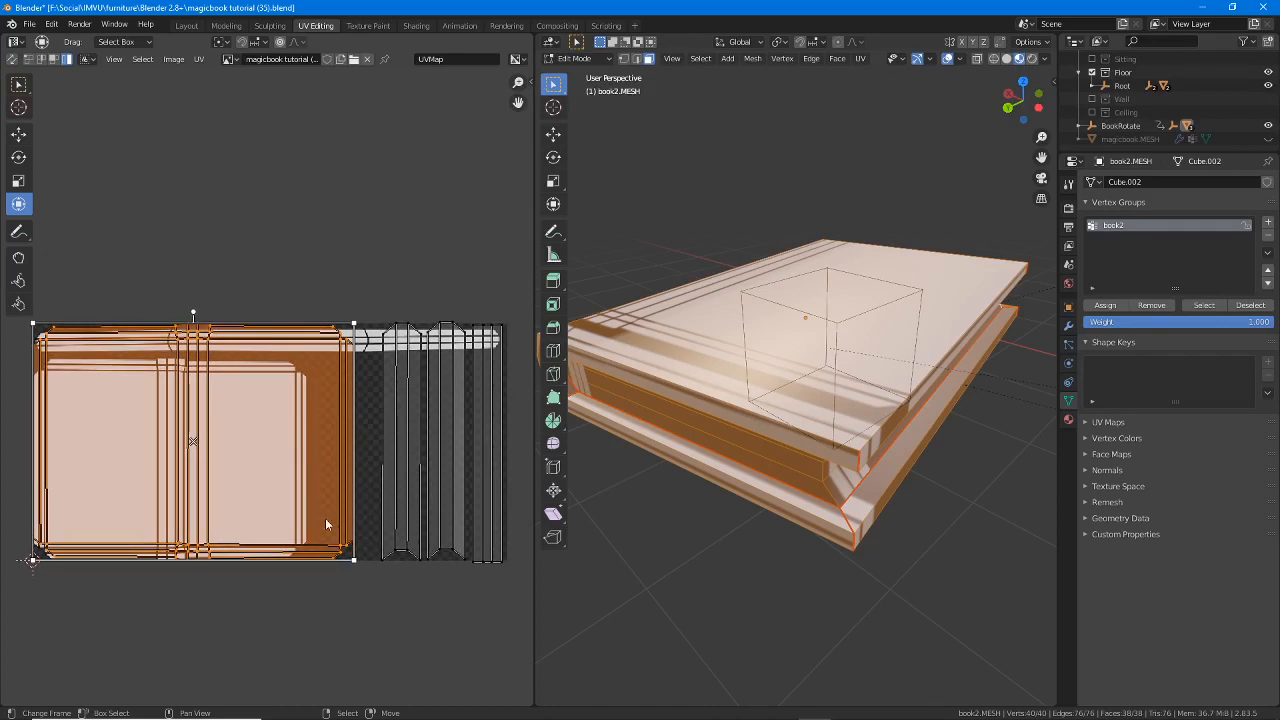
pyautogui.click(173, 59)
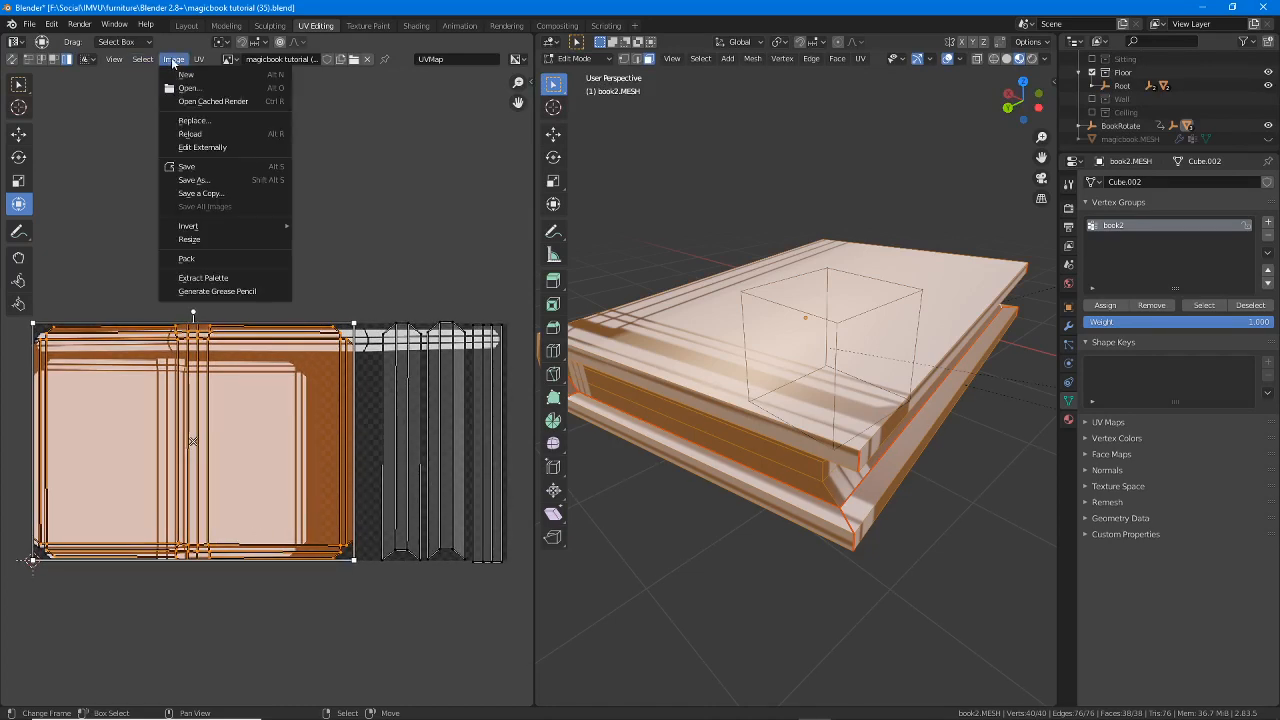
pyautogui.moveTo(199, 59)
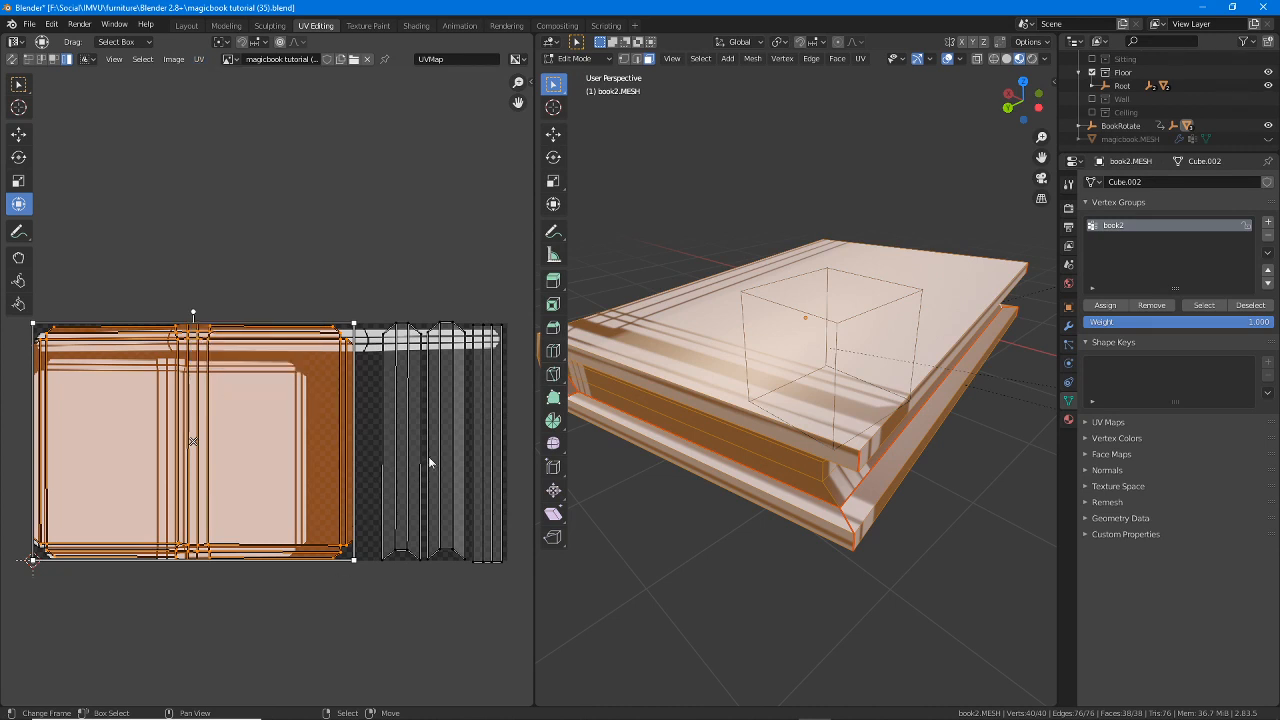
pyautogui.moveTo(428, 456); pyautogui.dragTo(416, 418, button='middle')
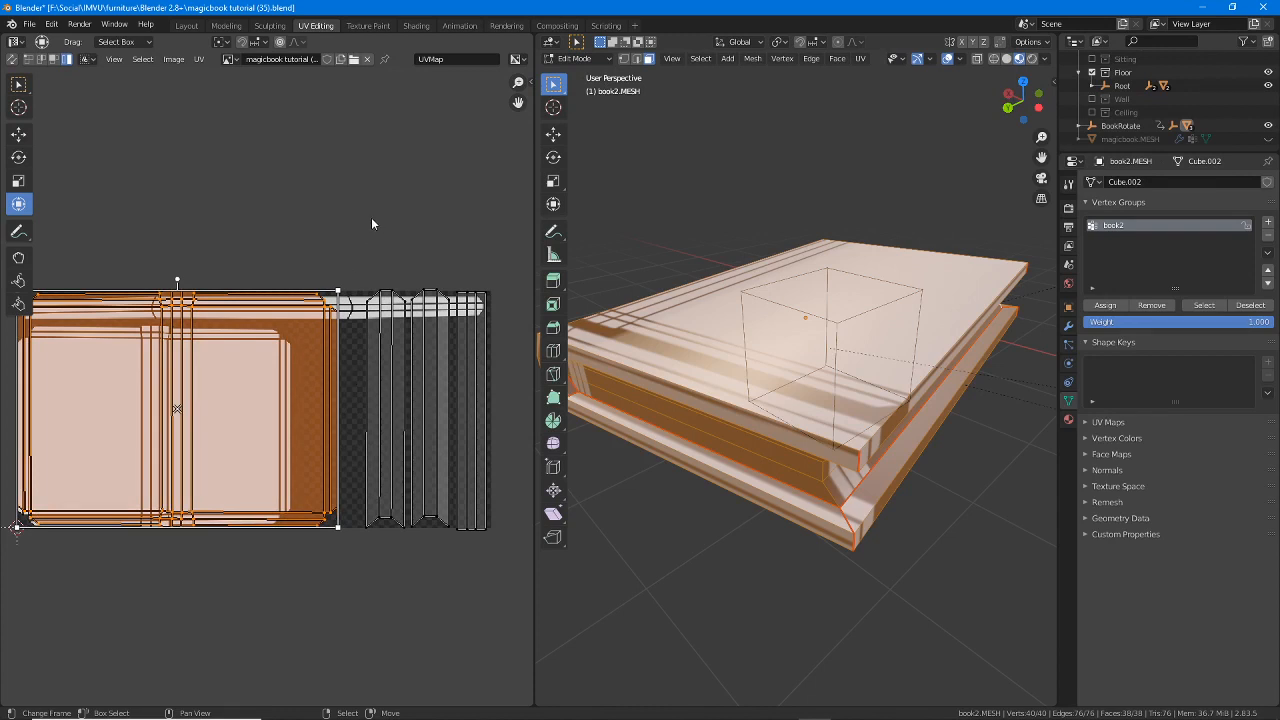
# - Scale the cover UV island to about 0.87 from its lower-left corner so it fits beneath the texture's horizontal strip
pyautogui.moveTo(371, 224); pyautogui.dragTo(389, 222, button='middle')
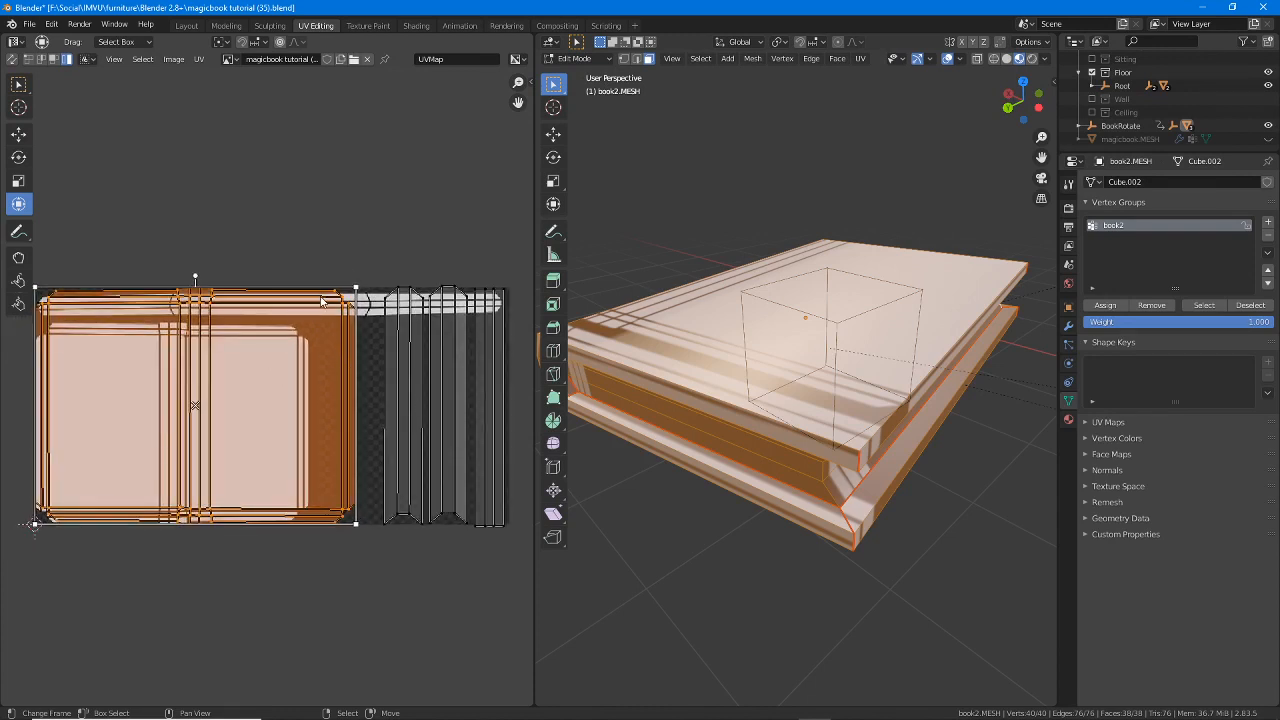
pyautogui.press('s')
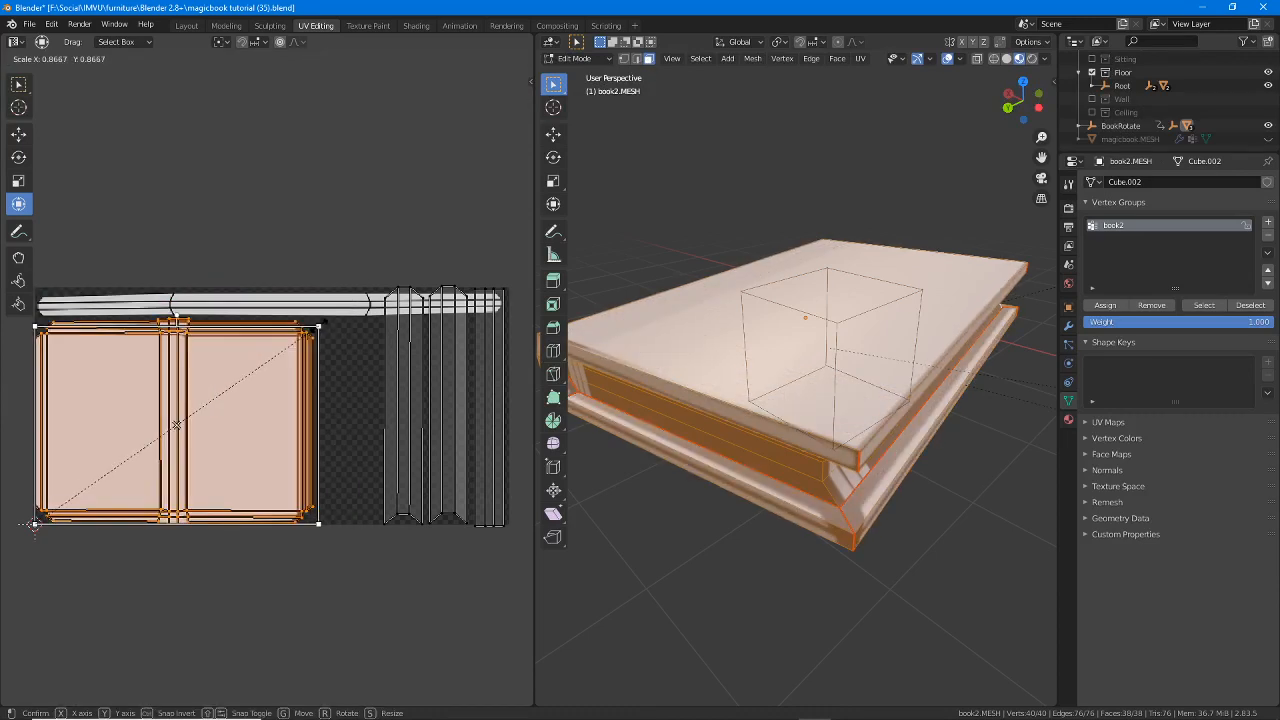
pyautogui.click(312, 334)
# - Select the three page-edge UV islands one after another and inspect the textured page edges on the book
pyautogui.click(408, 342)
pyautogui.click(449, 359)
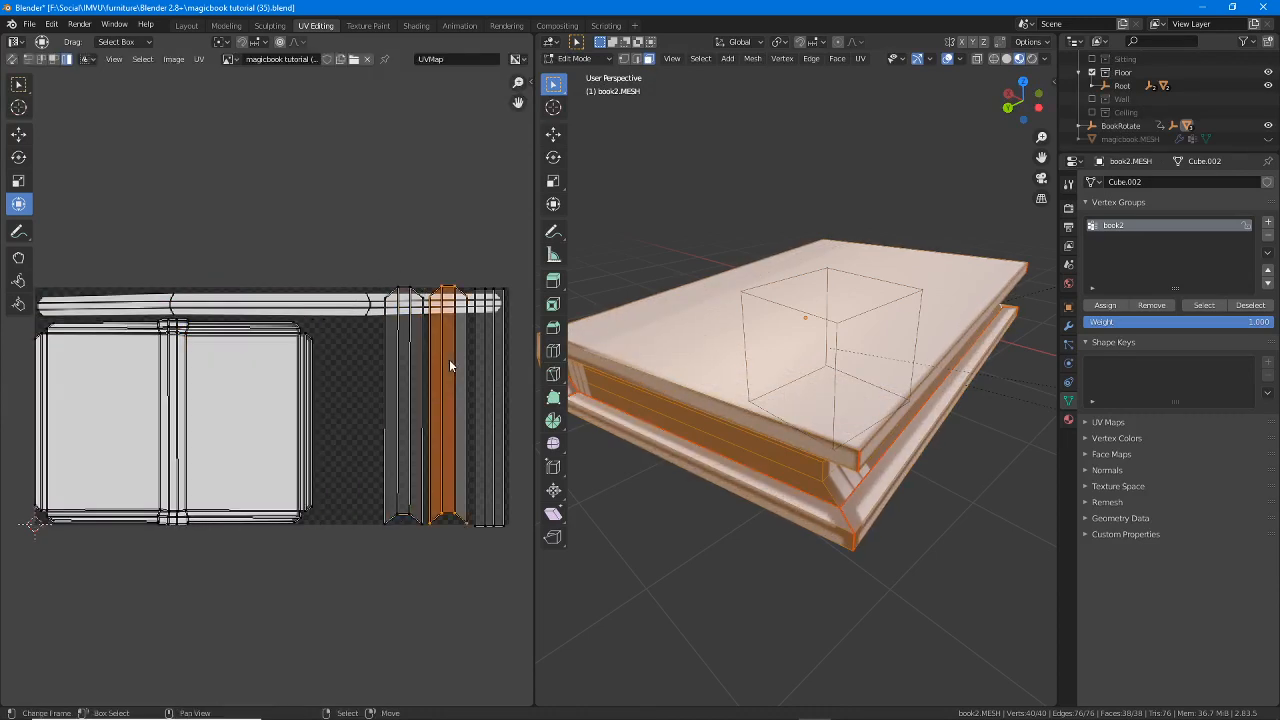
pyautogui.click(487, 365)
pyautogui.moveTo(760, 440); pyautogui.dragTo(859, 429, button='middle')
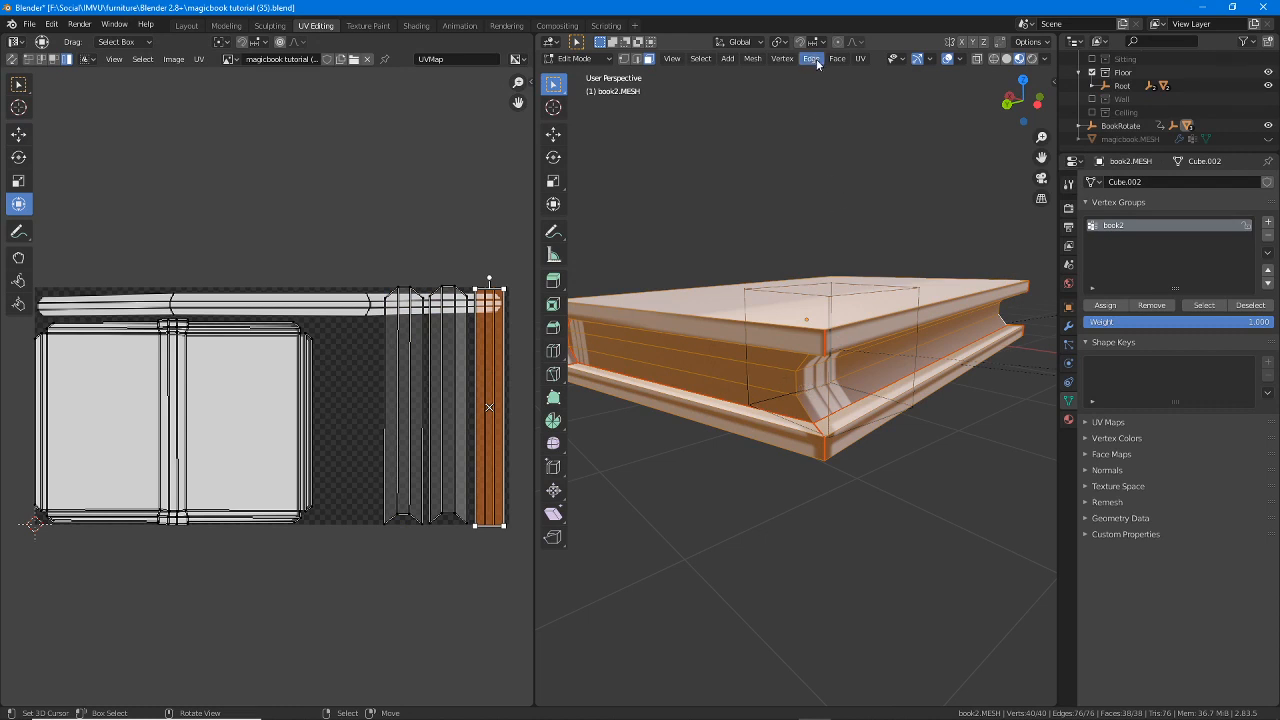
# - Unwrap the entire book mesh with the default unwrap and select the tall, narrow page-edge UV island
pyautogui.click(860, 58)
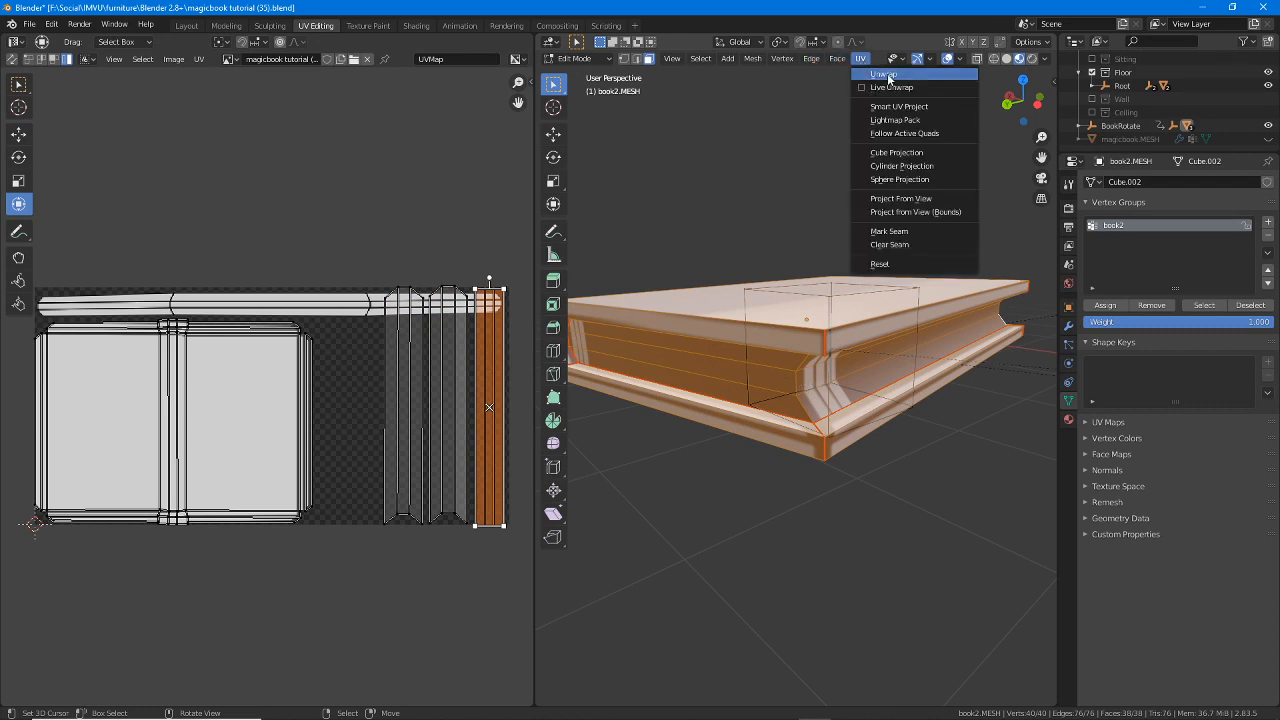
pyautogui.click(886, 74)
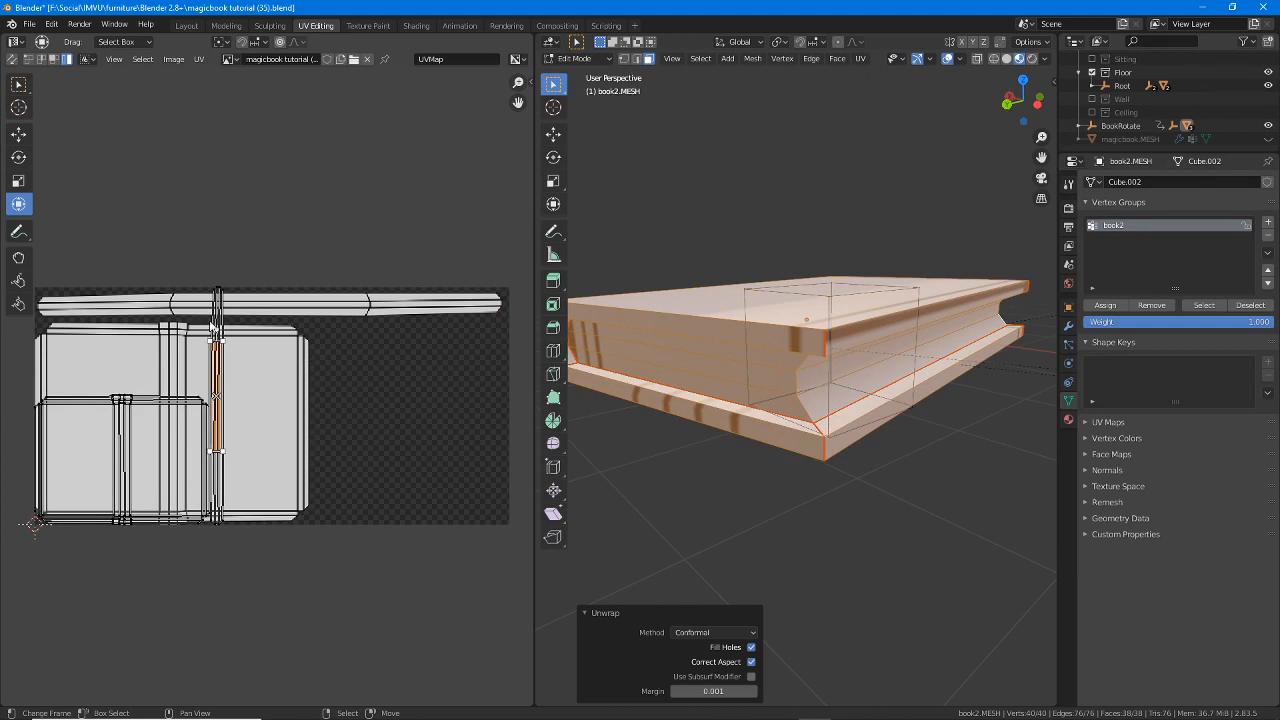
pyautogui.click(218, 326)
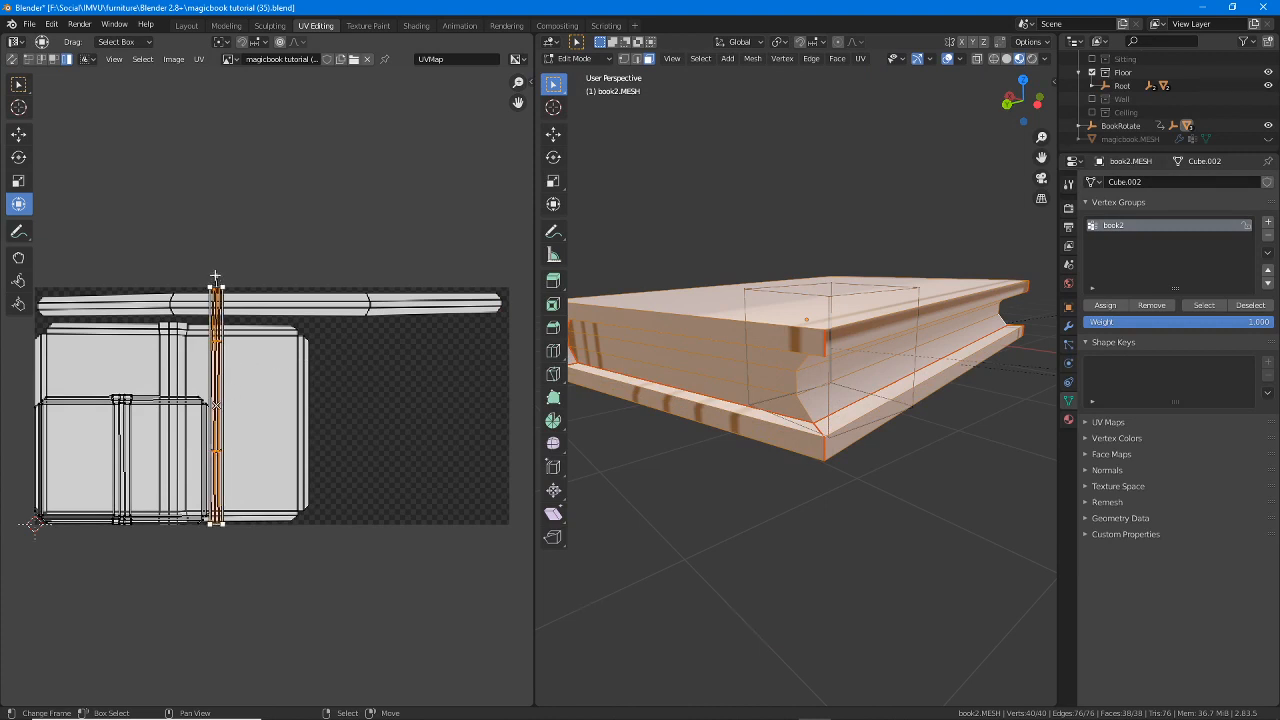
pyautogui.moveTo(215, 276); pyautogui.dragTo(320, 270, button='middle')
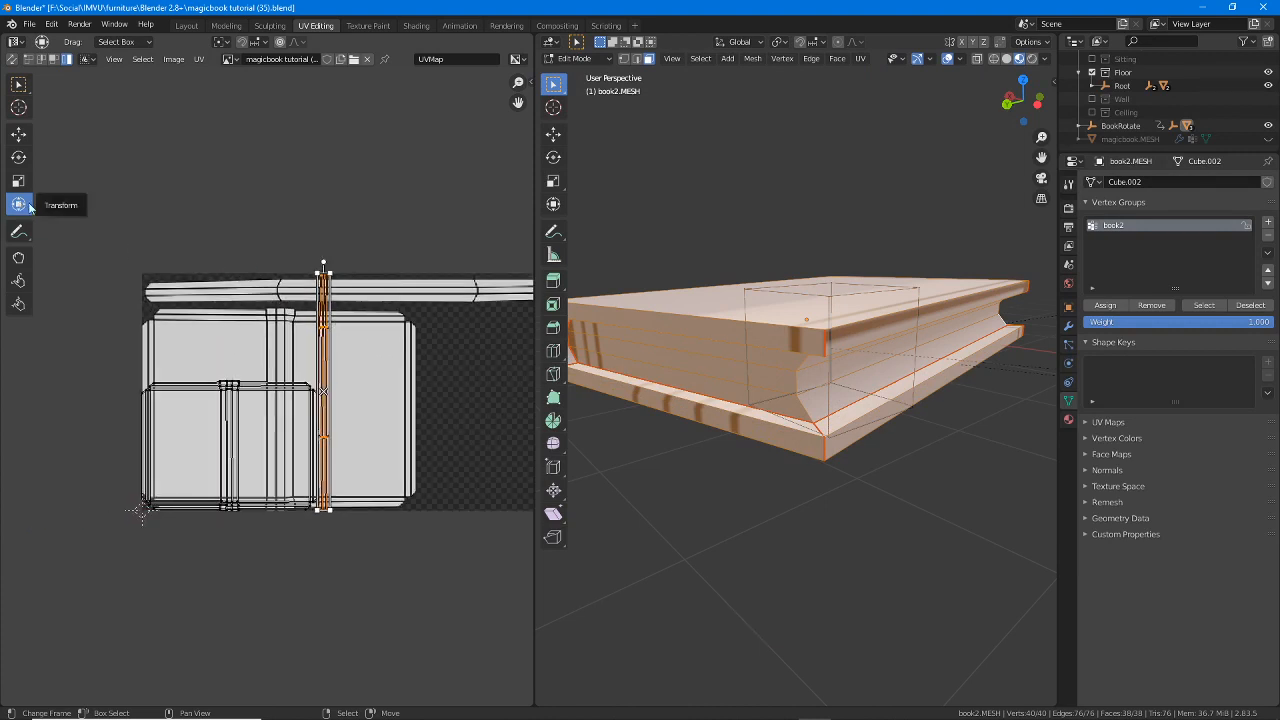
pyautogui.hotkey('ctrl', '2')
pyautogui.moveTo(43, 206)
pyautogui.mouseDown()
pyautogui.moveTo(90, 204)
pyautogui.moveTo(35, 205)
pyautogui.mouseUp()
pyautogui.moveTo(35, 206); pyautogui.dragTo(48, 215)
pyautogui.press('Escape')
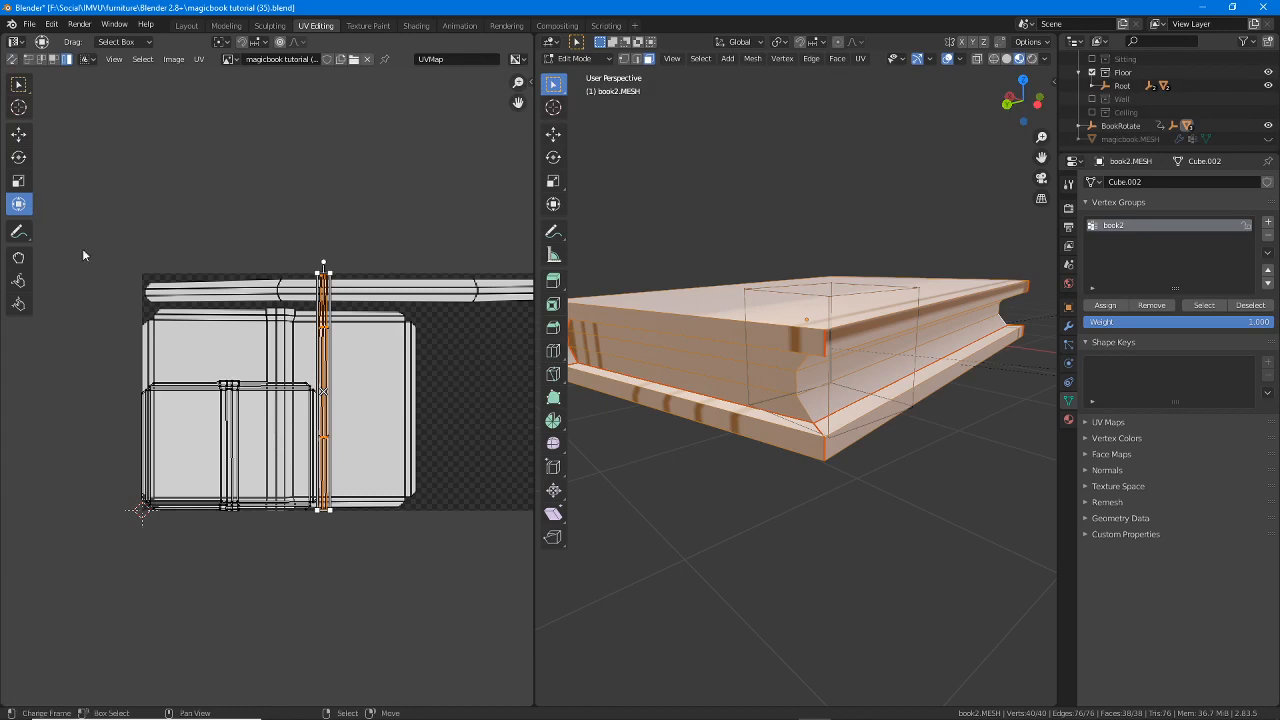
# - Select the newly unwrapped cover UV island and move it into the empty space below the texture image
pyautogui.click(195, 417)
pyautogui.scroll(3, 278, 396)
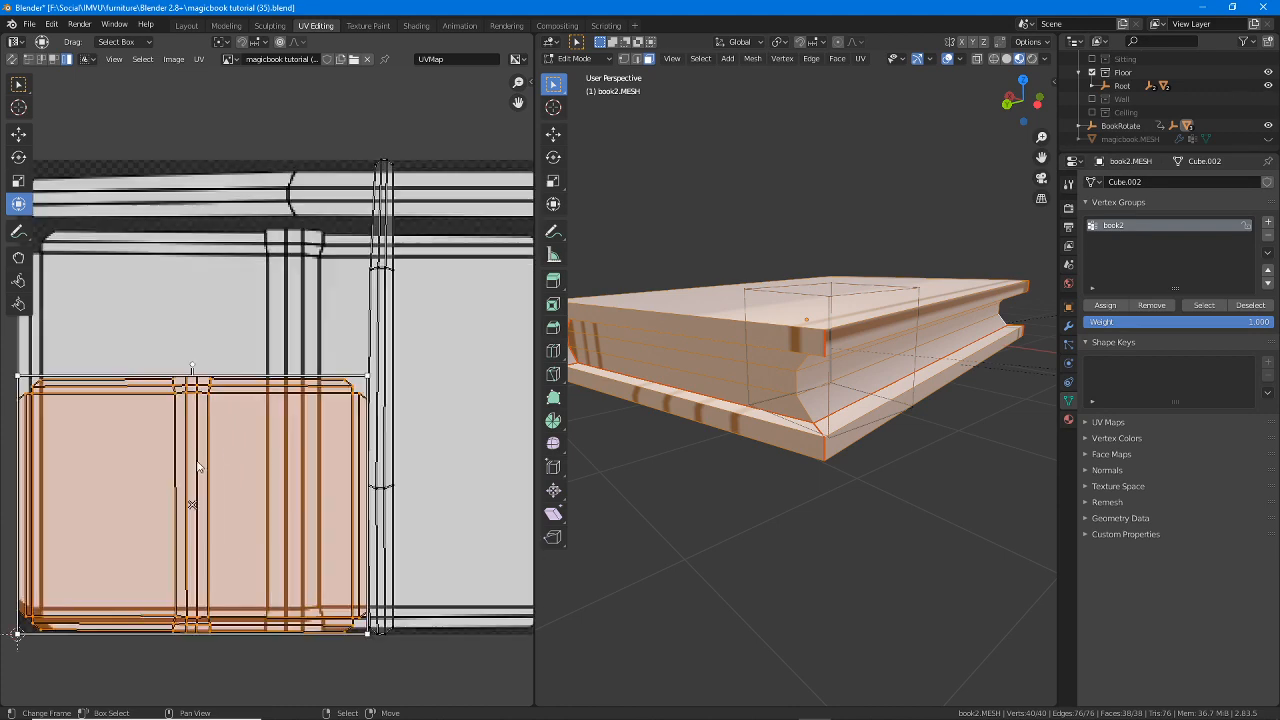
pyautogui.moveTo(200, 490); pyautogui.dragTo(262, 436, button='middle')
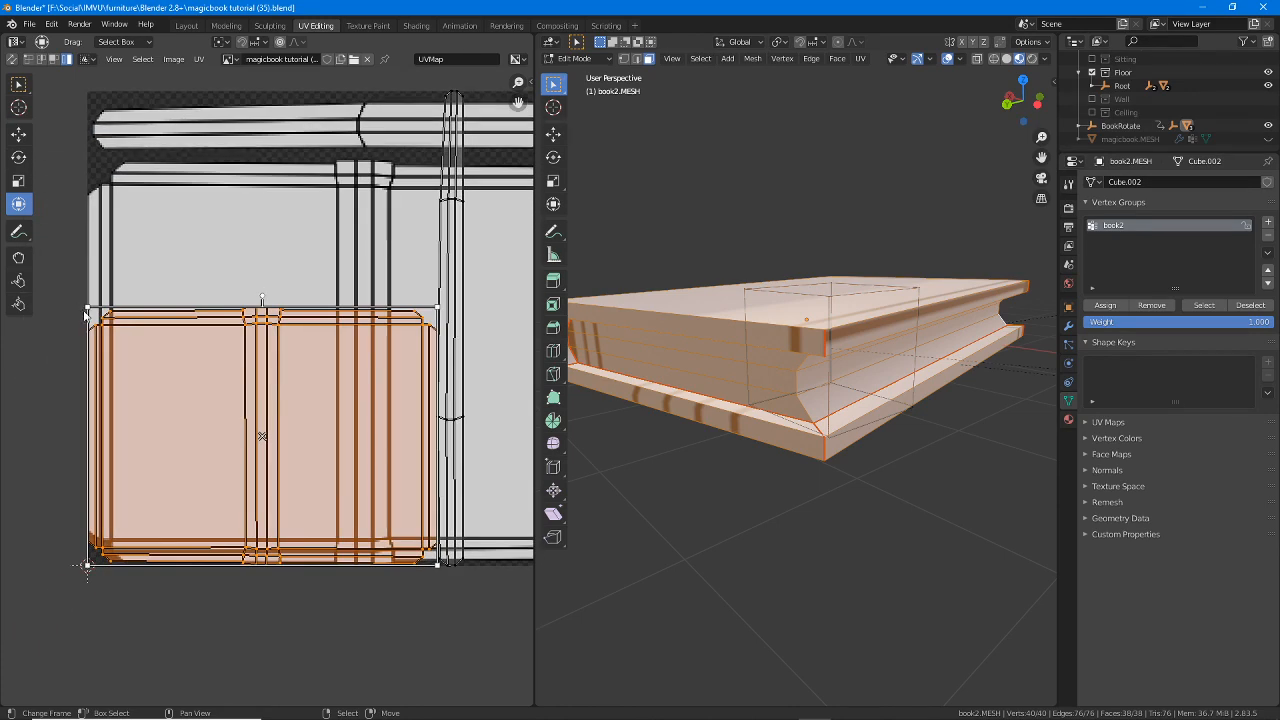
pyautogui.scroll(-3, 277, 416)
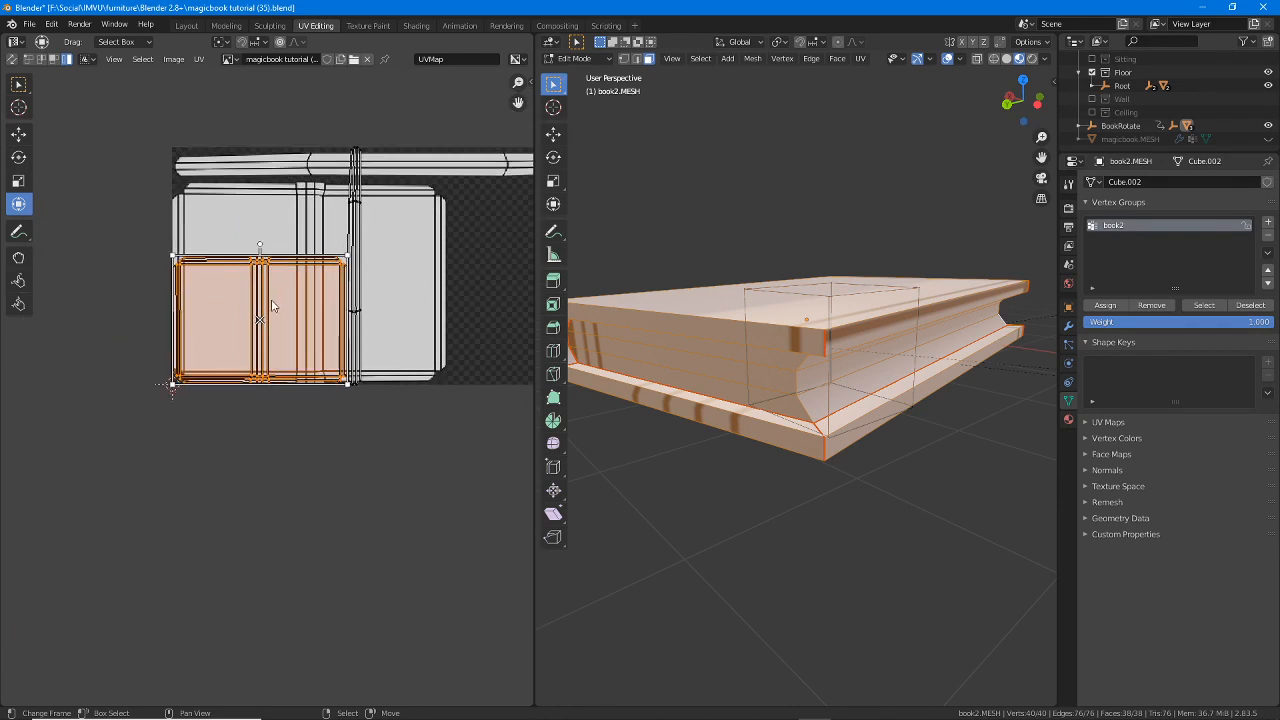
pyautogui.press('g')
pyautogui.click(247, 509)
pyautogui.scroll(2, 258, 478)
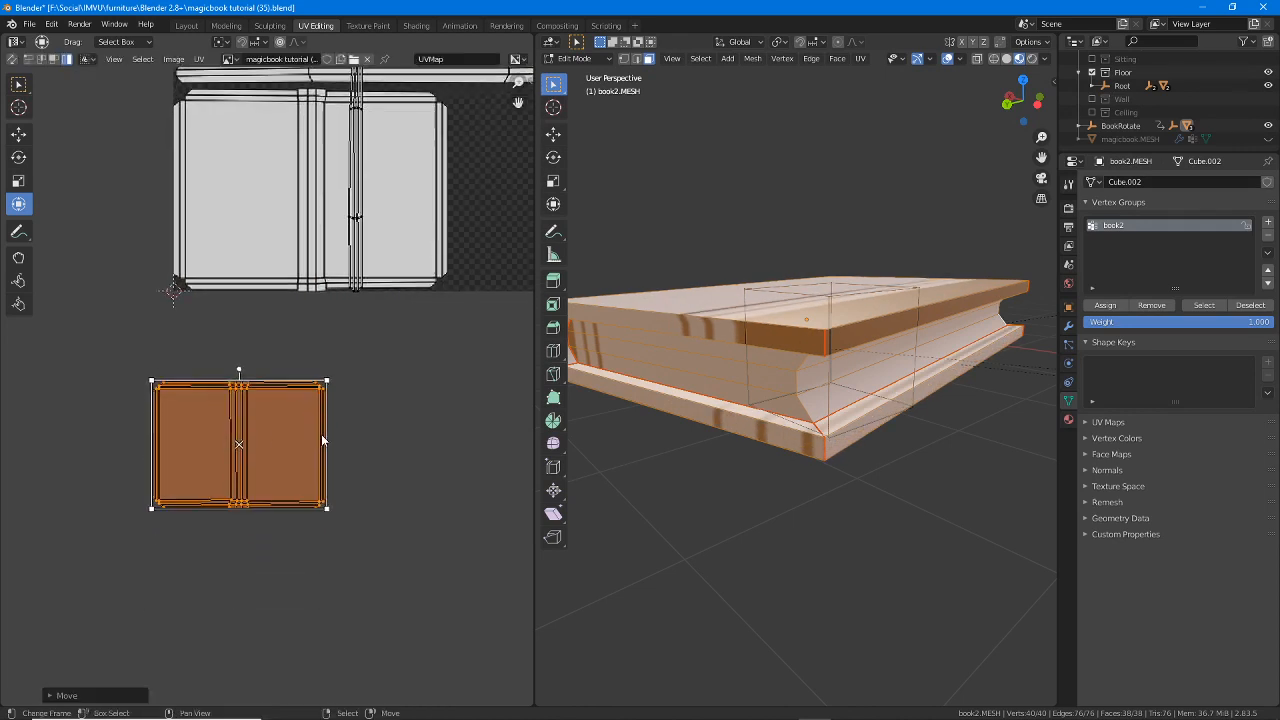
pyautogui.moveTo(263, 476); pyautogui.dragTo(284, 457, button='middle')
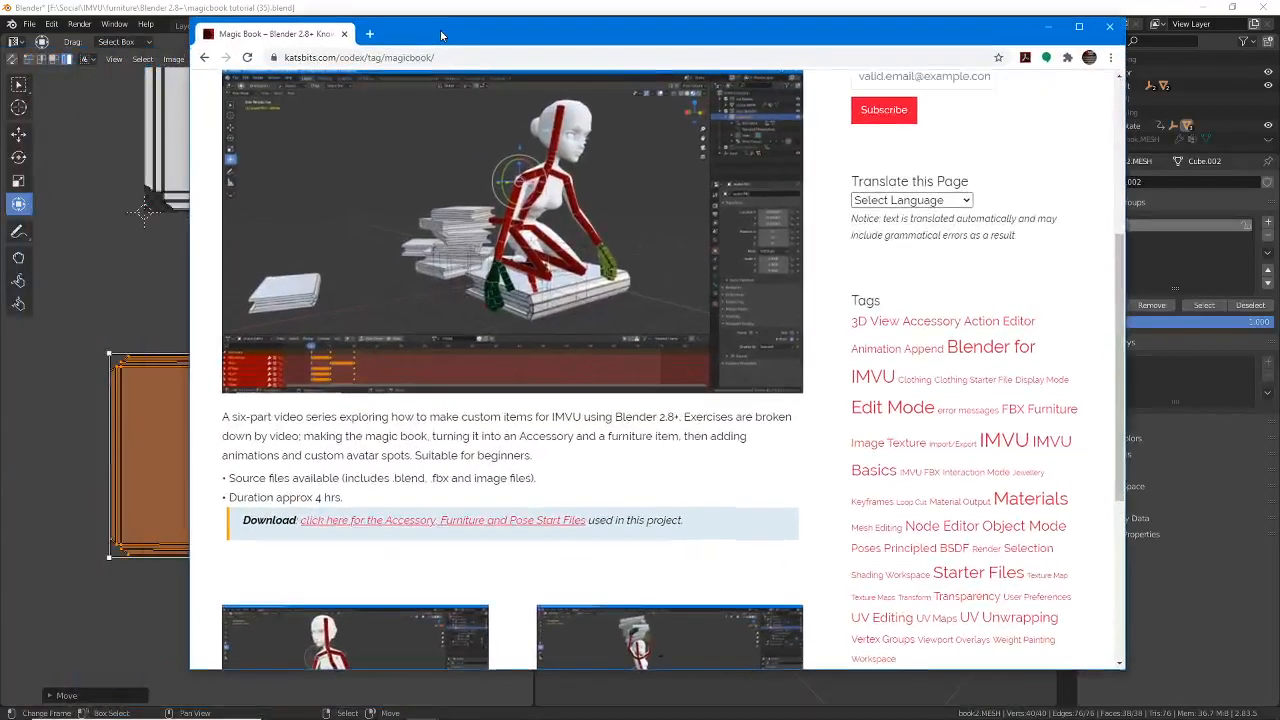
# - Look through the Magic Book tag page on katsbits.com, including the series description, start files link and exercise entries
pyautogui.scroll(4, 540, 426)
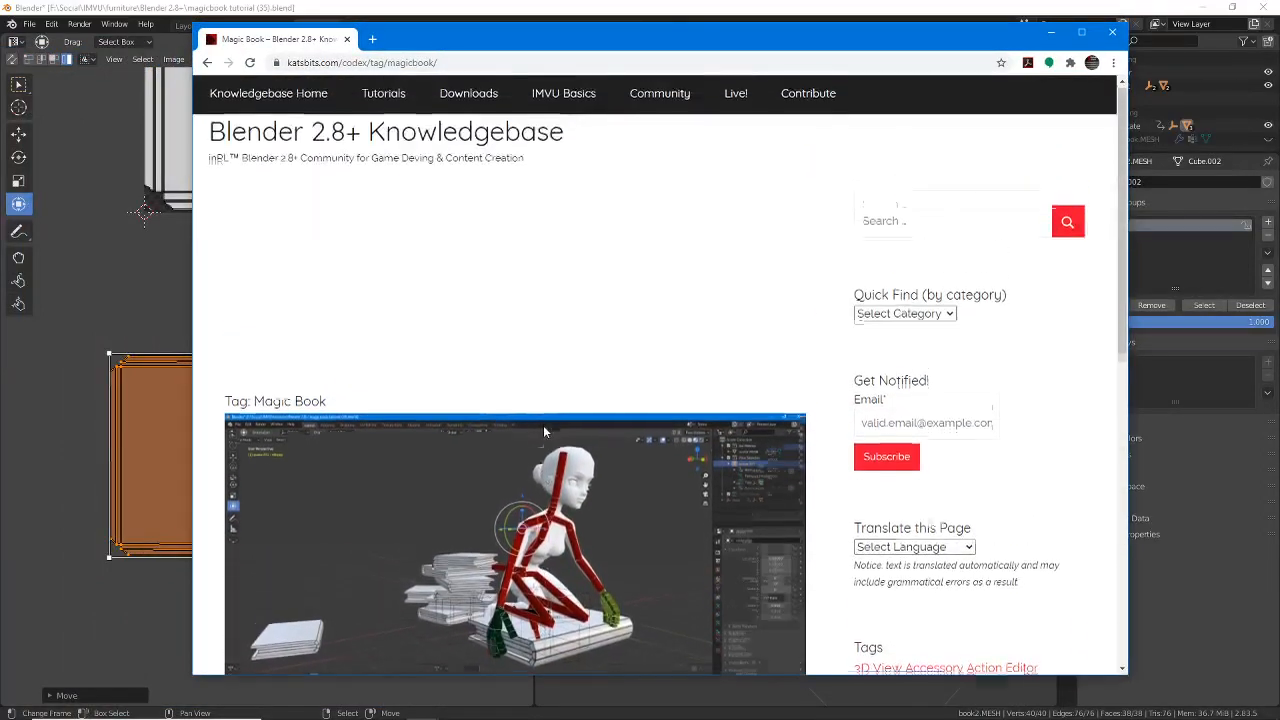
pyautogui.scroll(-4, 546, 427)
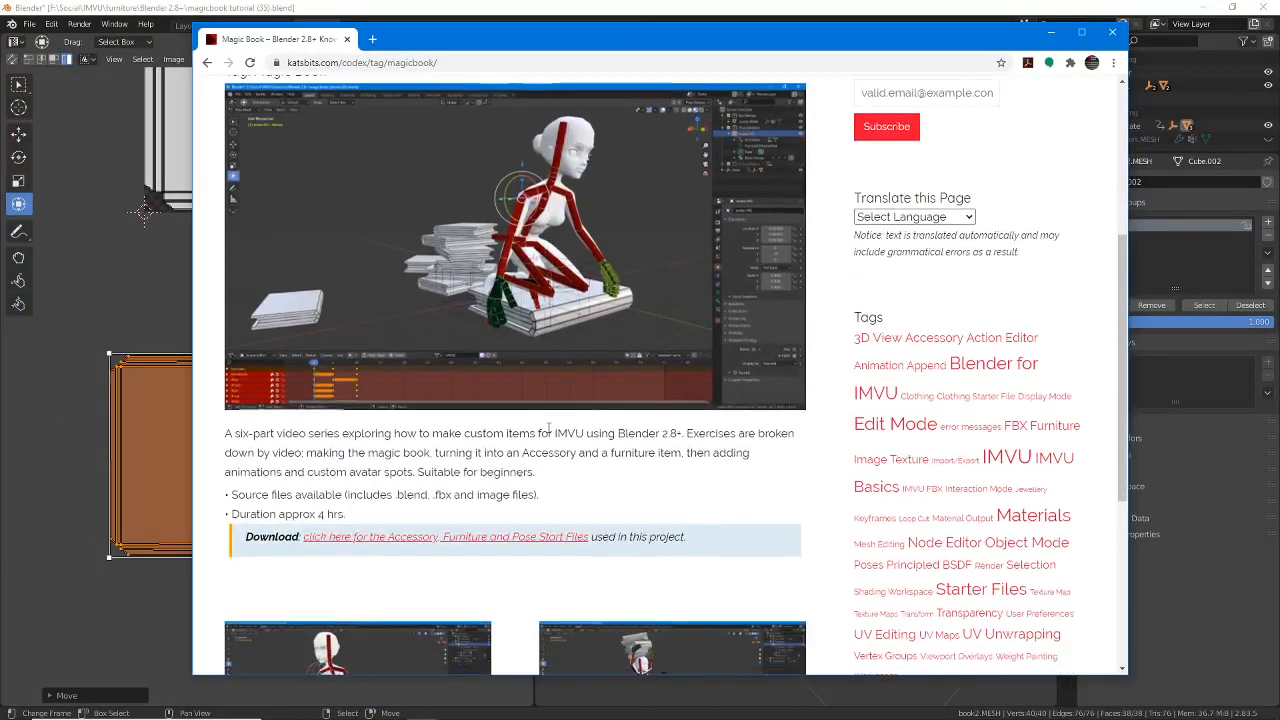
pyautogui.click(452, 63)
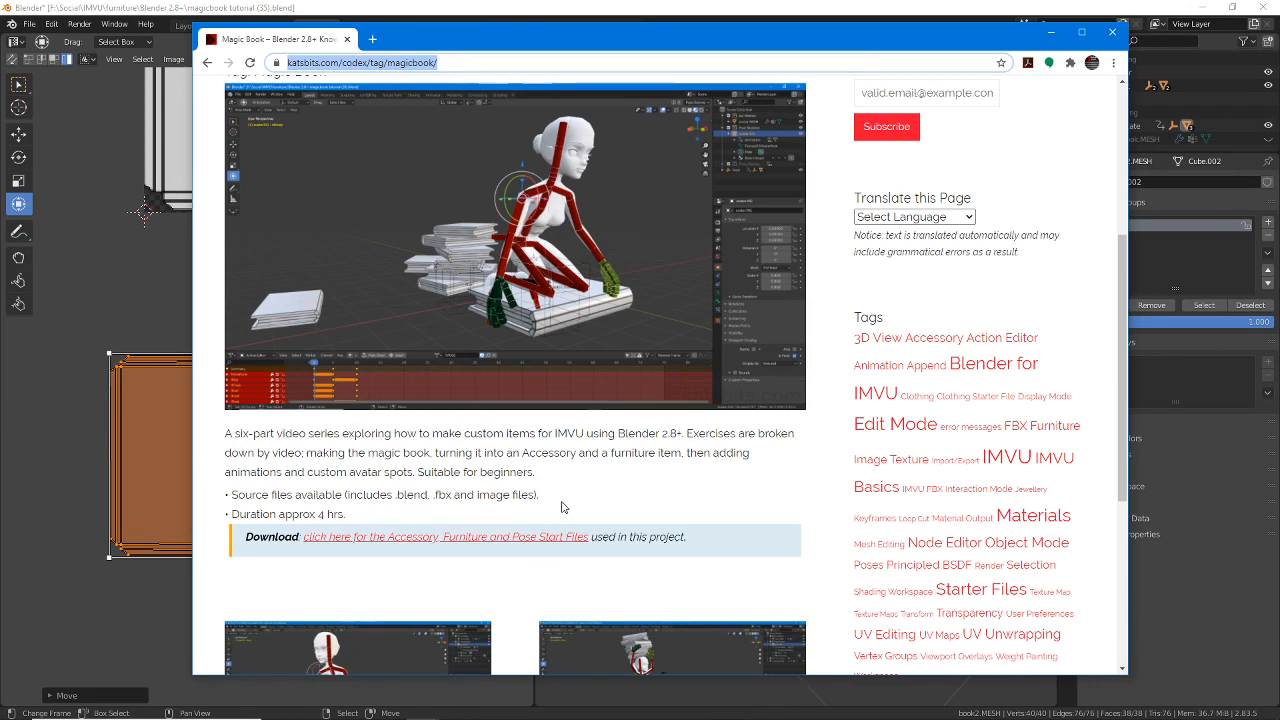
pyautogui.scroll(-3, 561, 507)
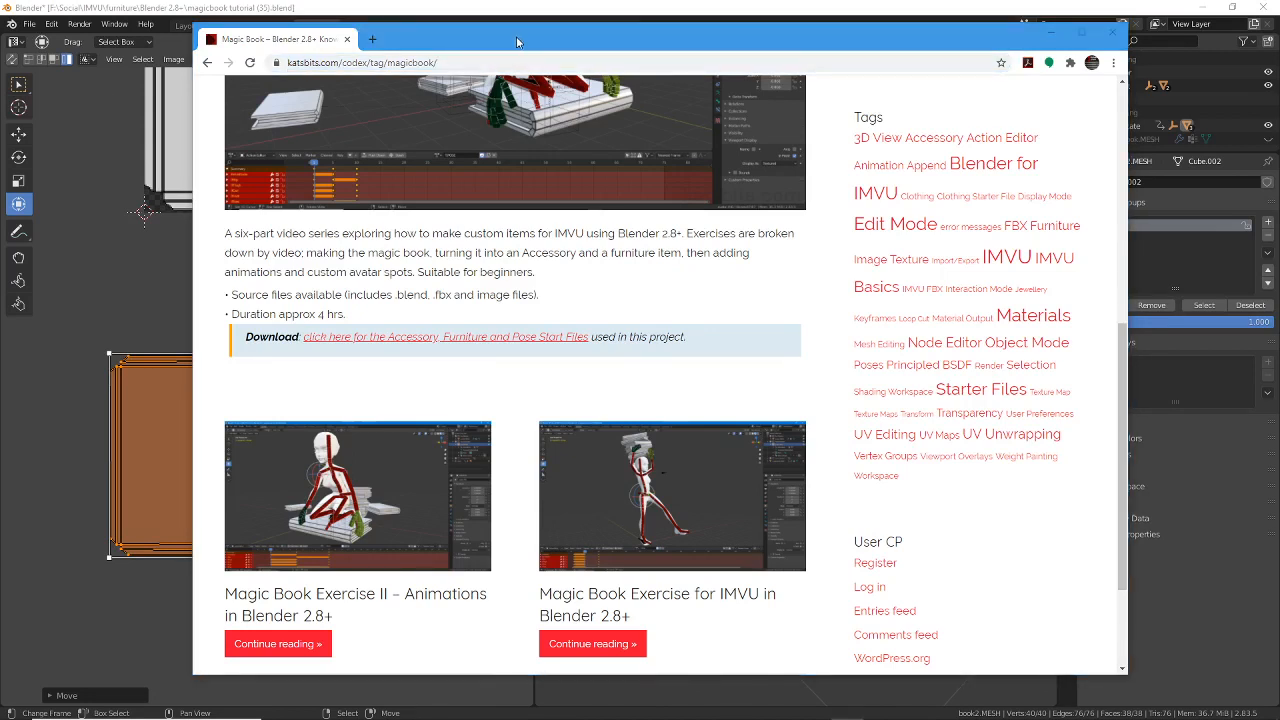
pyautogui.scroll(5, 517, 307)
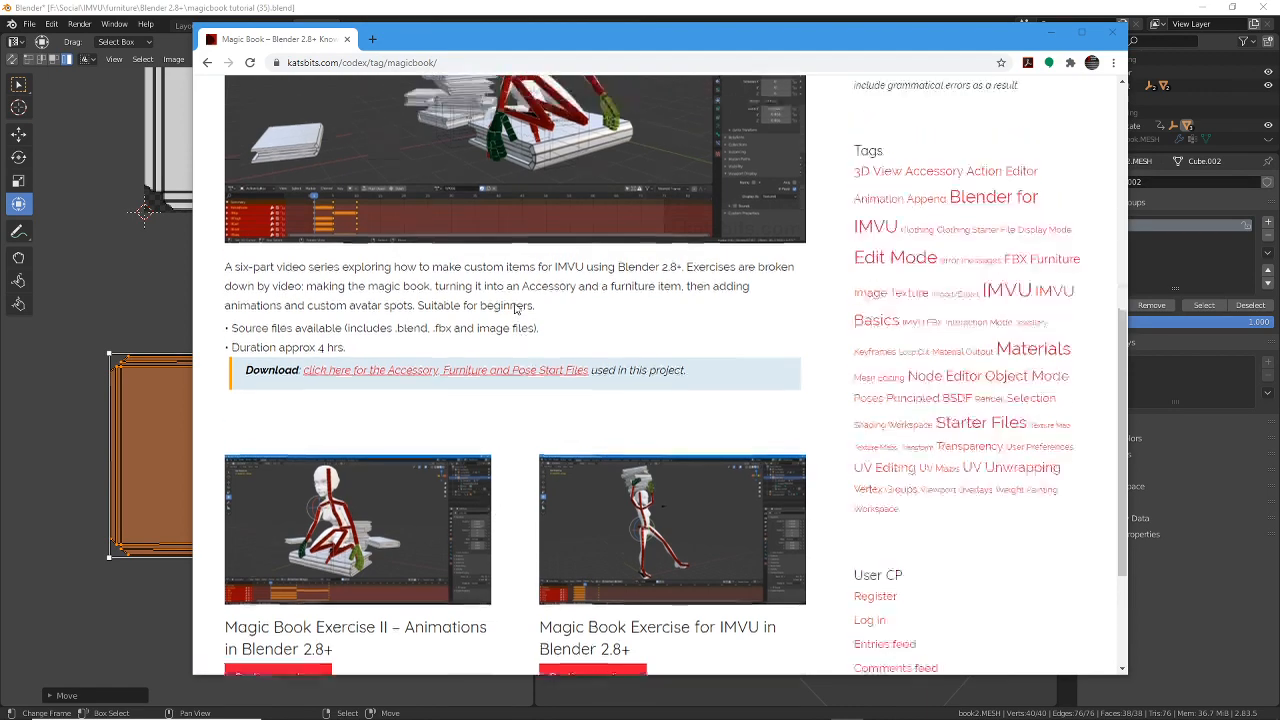
pyautogui.scroll(-5, 492, 352)
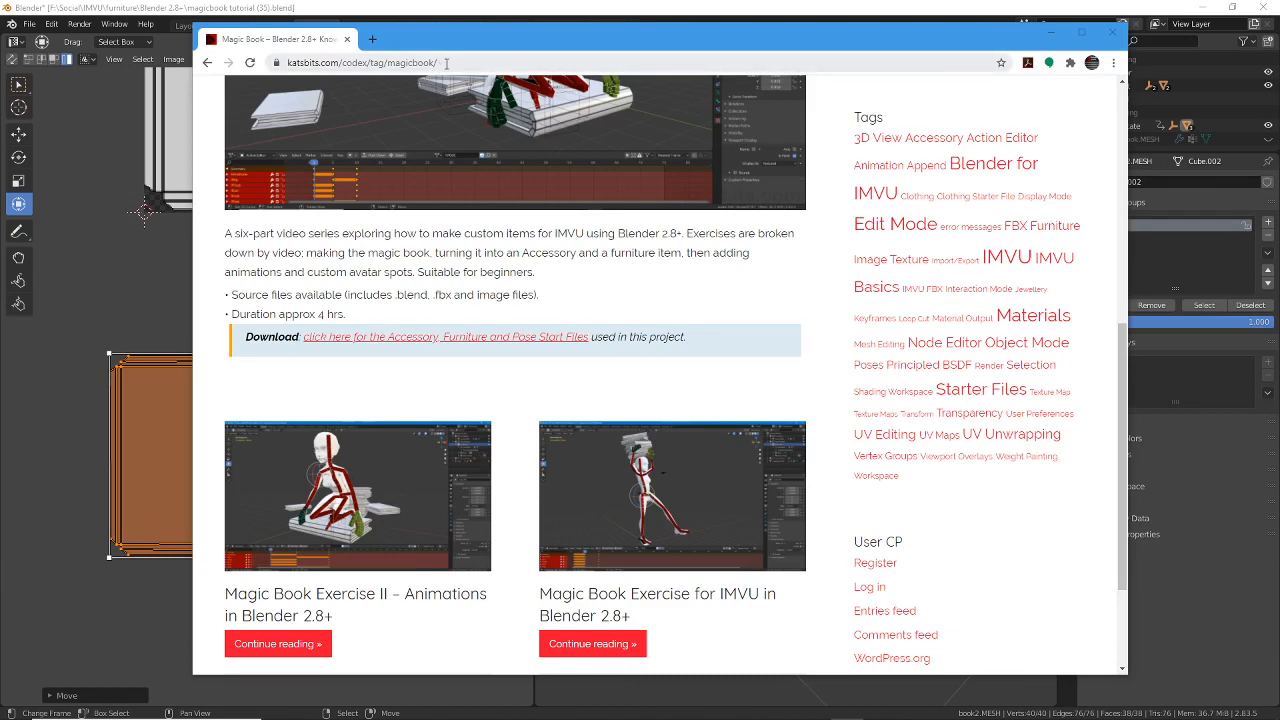
# - Switch back to Blender and examine the textured book from another side alongside its selected cover UV island
pyautogui.moveTo(641, 55); pyautogui.dragTo(459, 95)
pyautogui.press('super+d')
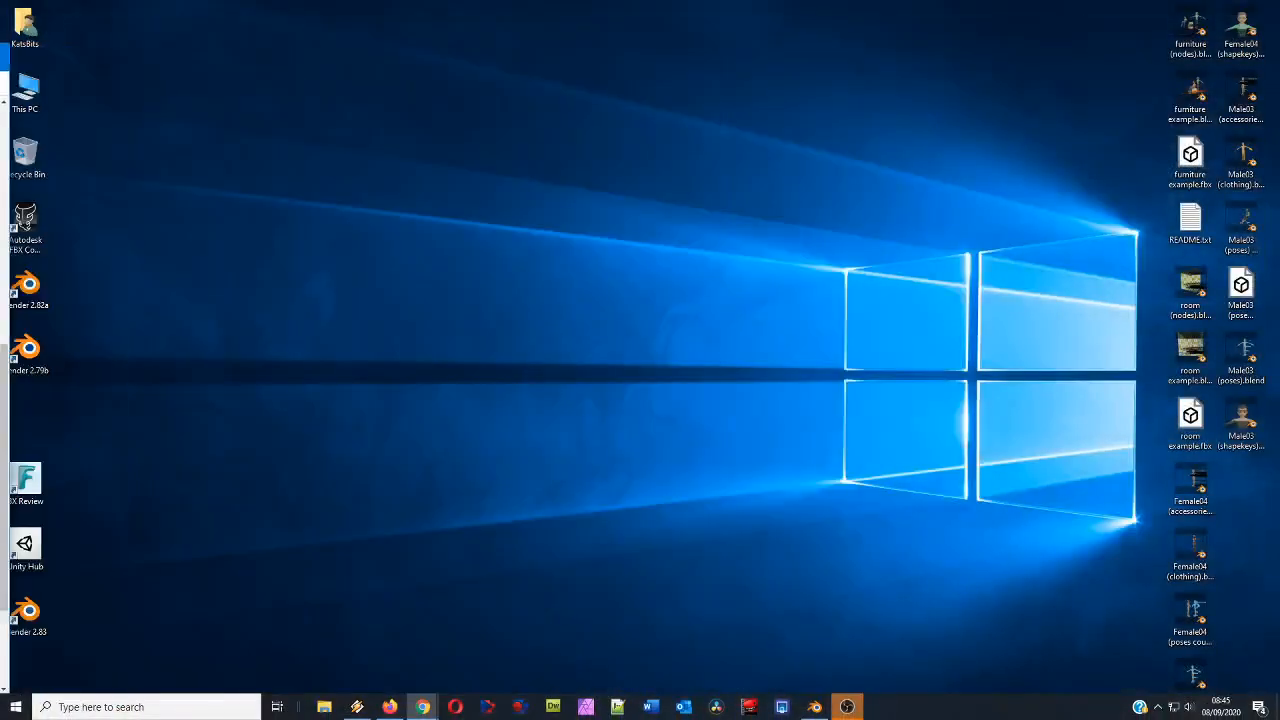
pyautogui.click(815, 707)
pyautogui.click(847, 707)
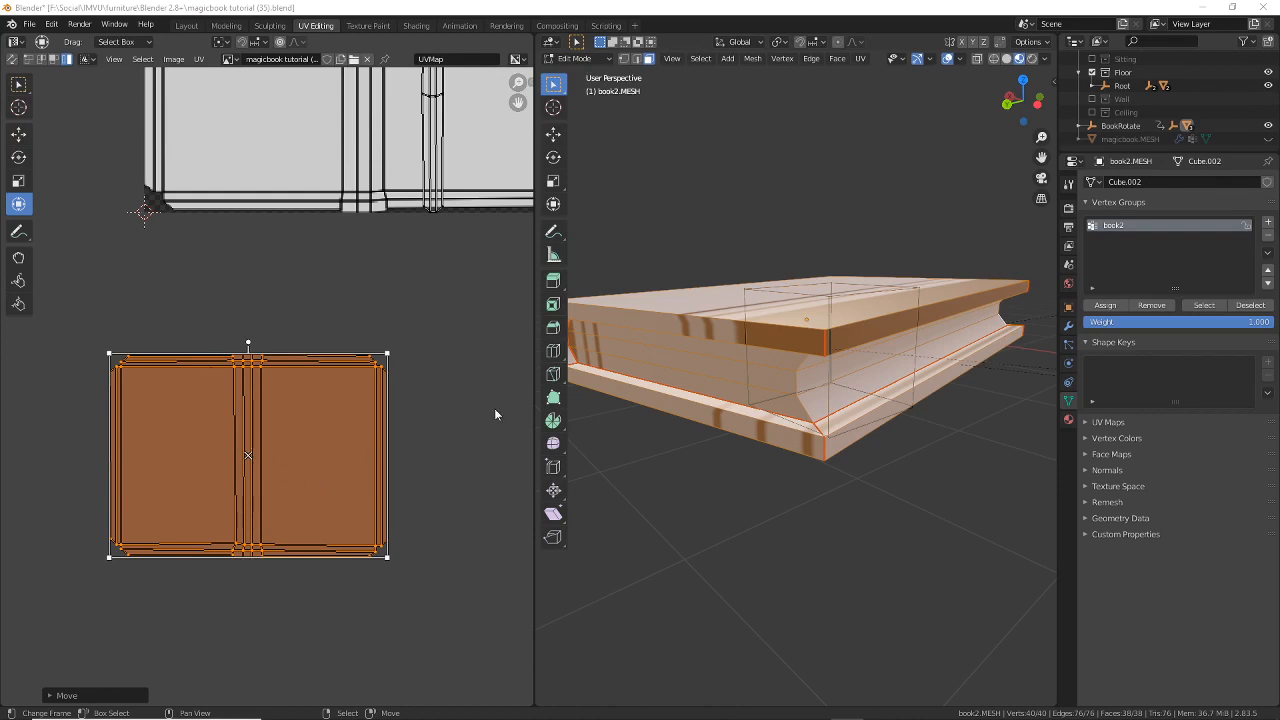
pyautogui.moveTo(823, 273)
pyautogui.mouseDown(button='middle')
pyautogui.moveTo(740, 258)
pyautogui.moveTo(823, 273)
pyautogui.mouseUp(button='middle')
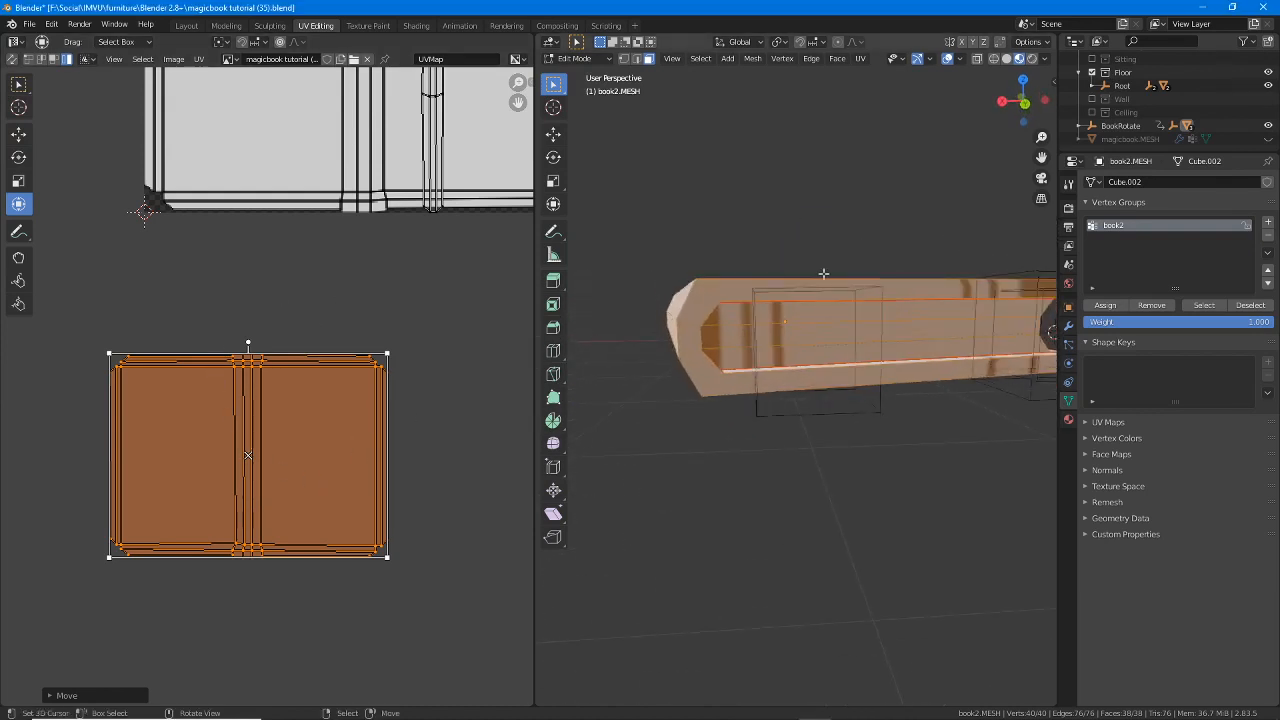
pyautogui.moveTo(786, 346); pyautogui.dragTo(758, 418, button='middle')
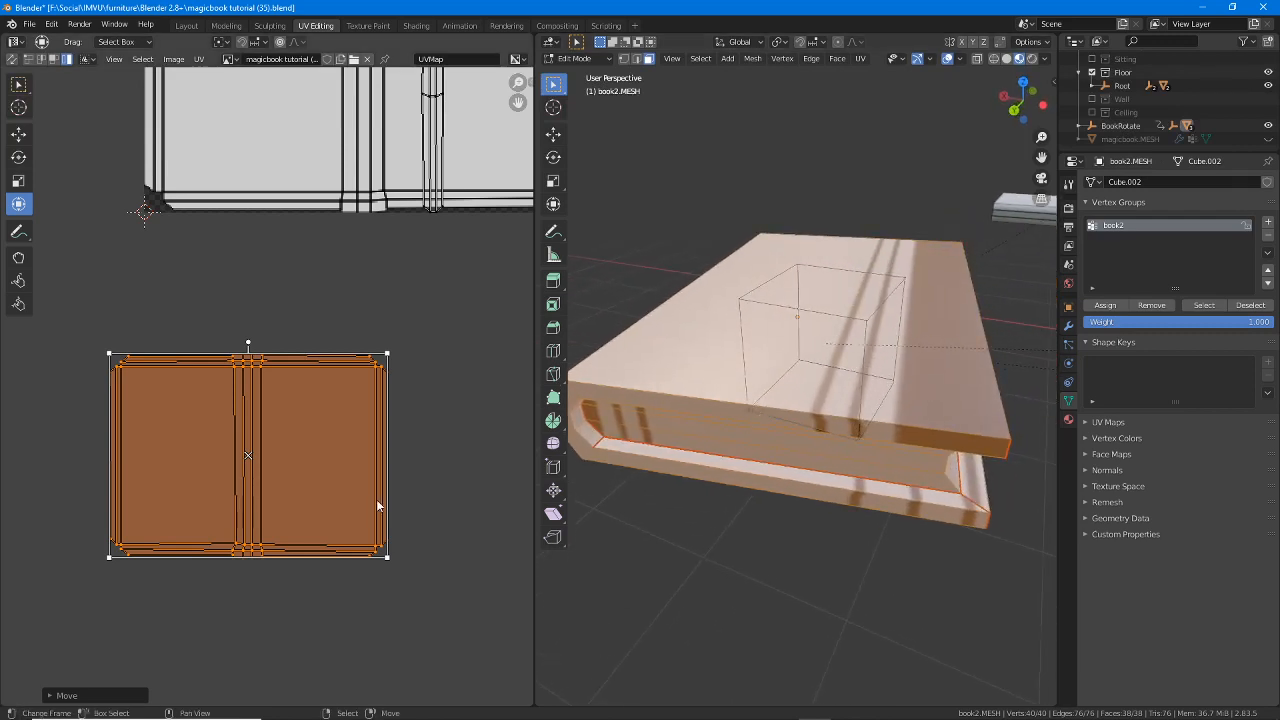
pyautogui.scroll(1, 377, 505)
pyautogui.moveTo(287, 502); pyautogui.dragTo(305, 477, button='middle')
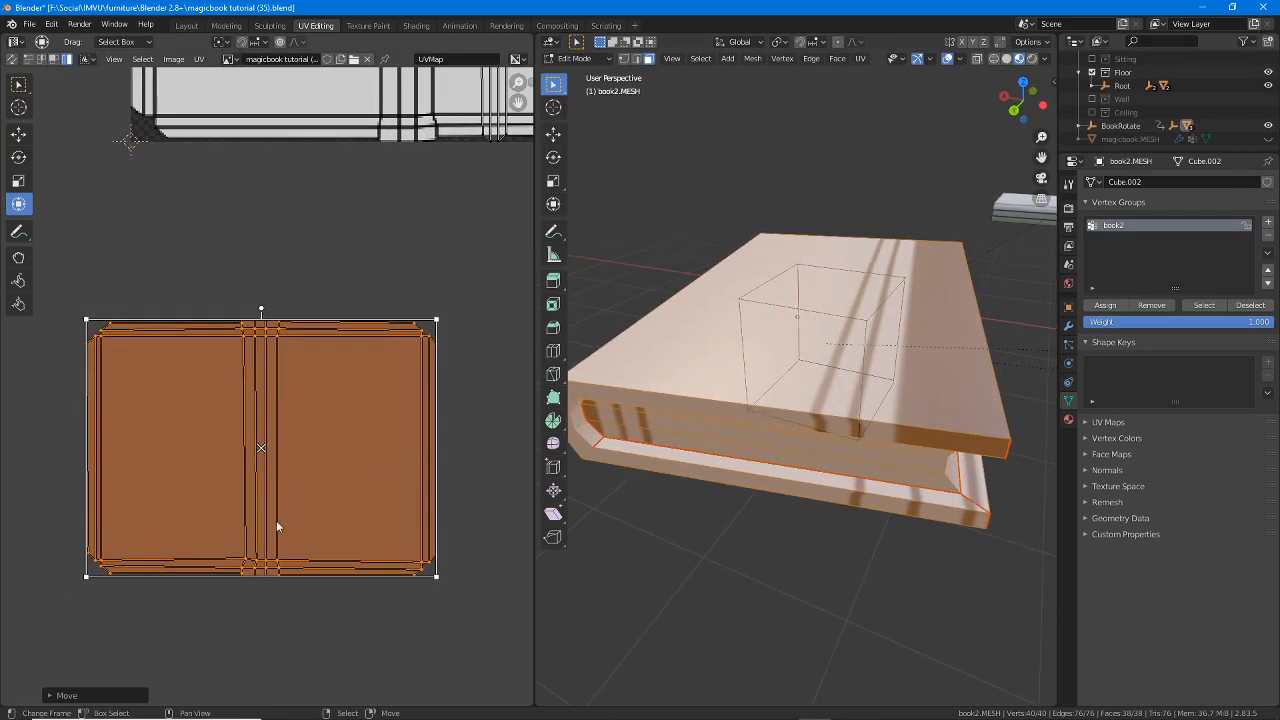
pyautogui.moveTo(316, 411); pyautogui.dragTo(337, 371, button='middle')
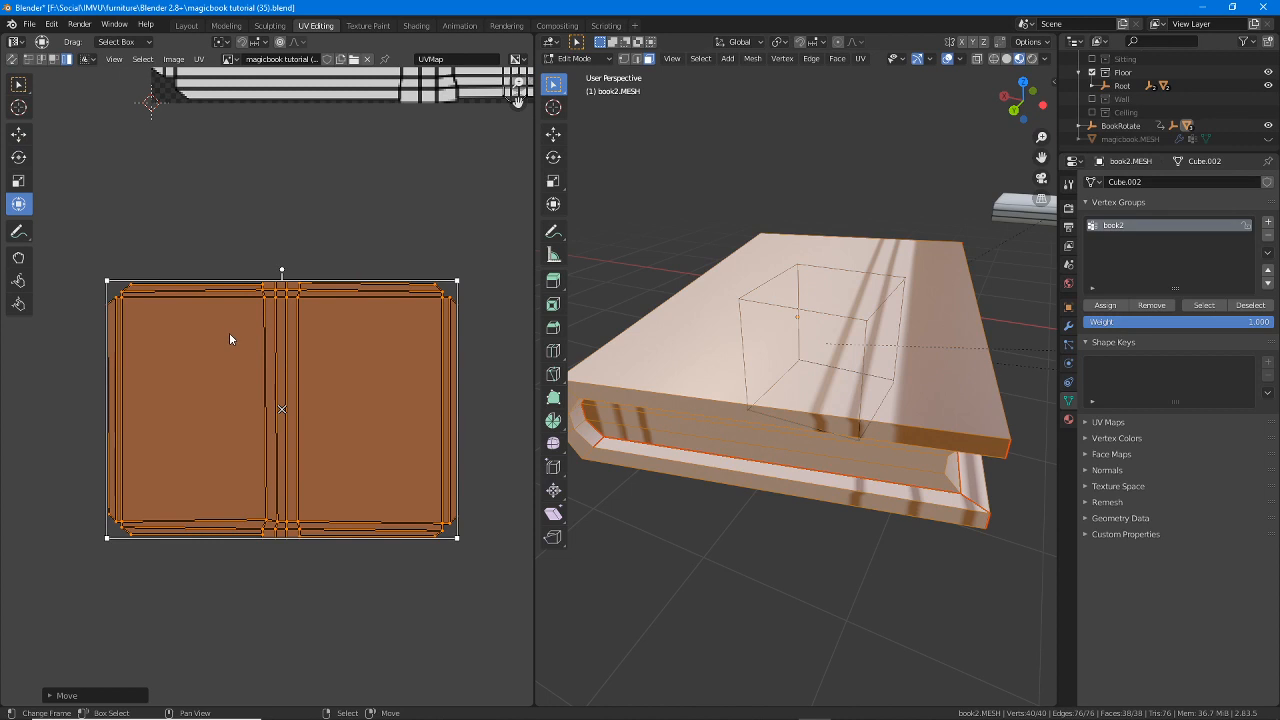
pyautogui.hotkey('ctrl', '2')
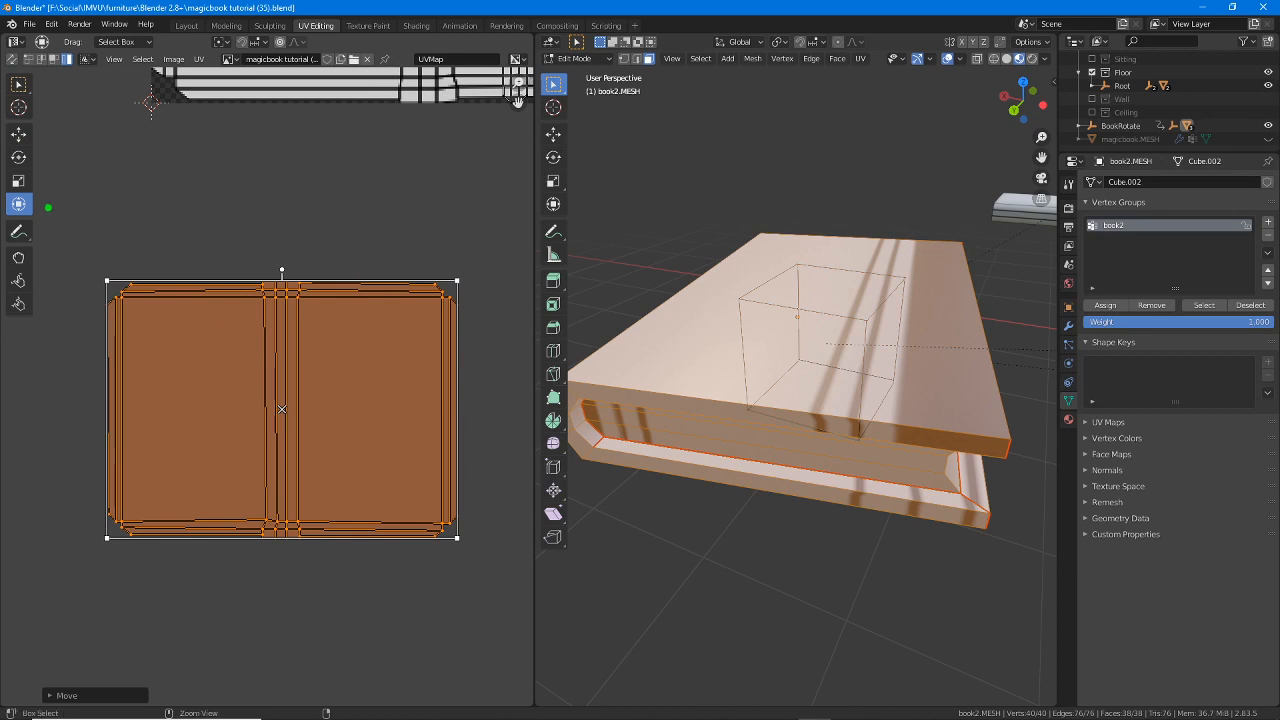
pyautogui.moveTo(48, 208)
pyautogui.mouseDown()
pyautogui.moveTo(99, 207)
pyautogui.moveTo(57, 216)
pyautogui.mouseUp()
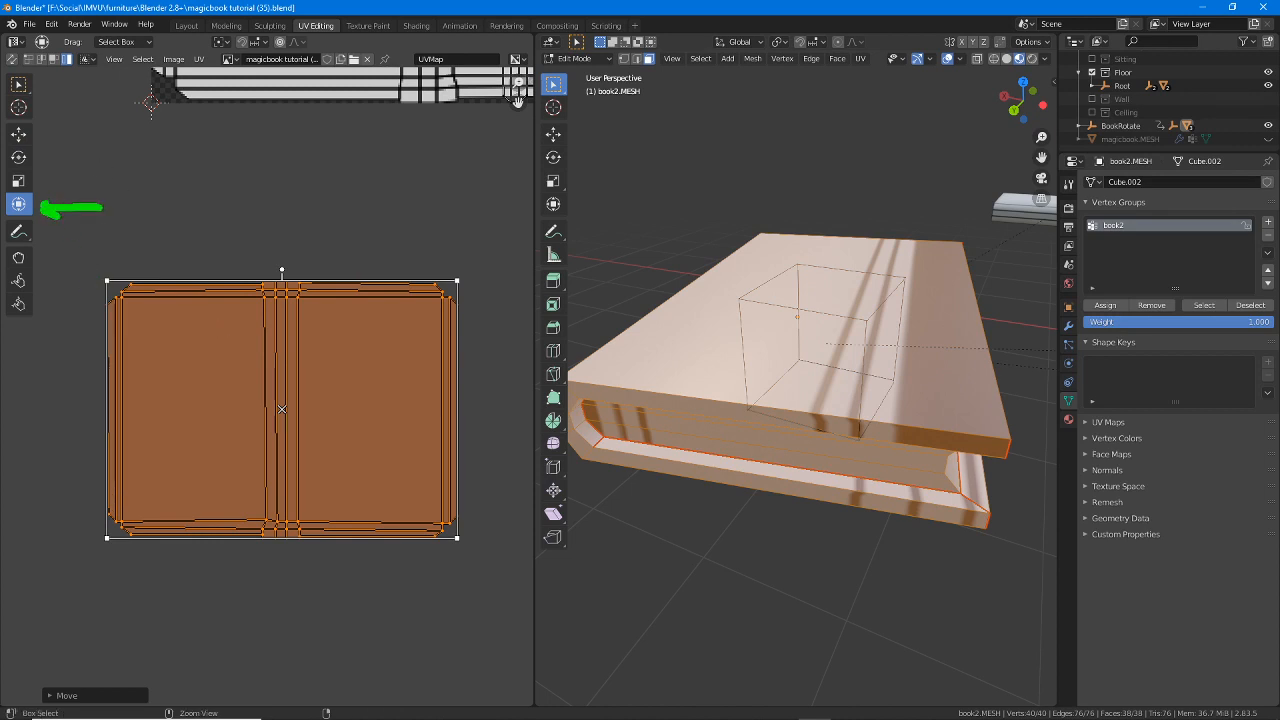
pyautogui.moveTo(472, 316); pyautogui.dragTo(475, 494)
pyautogui.moveTo(197, 564); pyautogui.dragTo(351, 573)
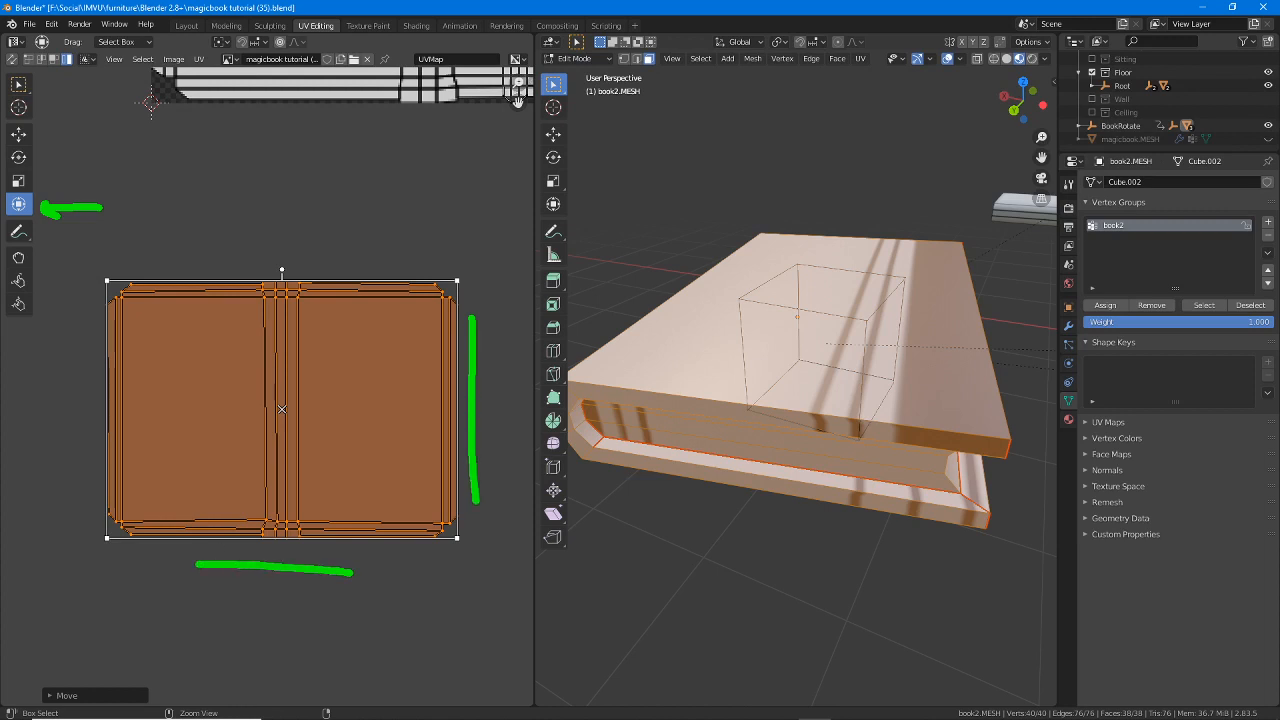
pyautogui.moveTo(81, 351); pyautogui.dragTo(78, 466)
pyautogui.moveTo(221, 242); pyautogui.dragTo(332, 245)
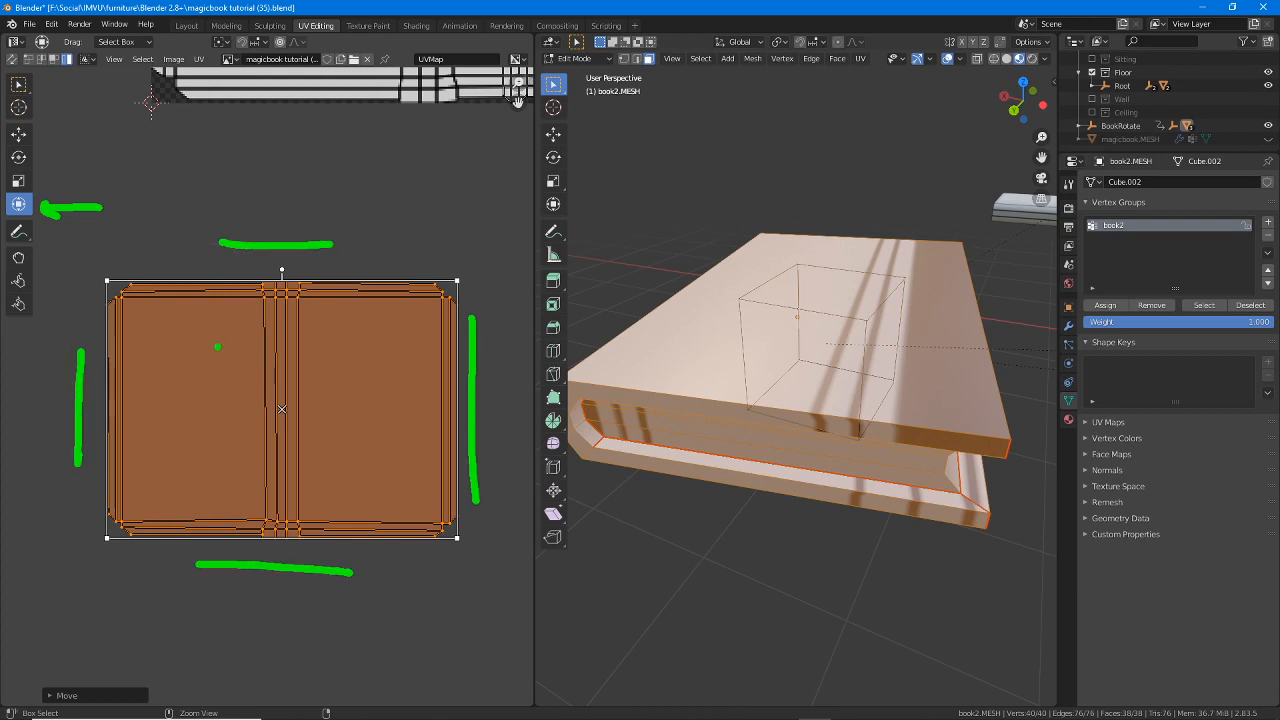
pyautogui.press('Escape')
pyautogui.hotkey('ctrl', '2')
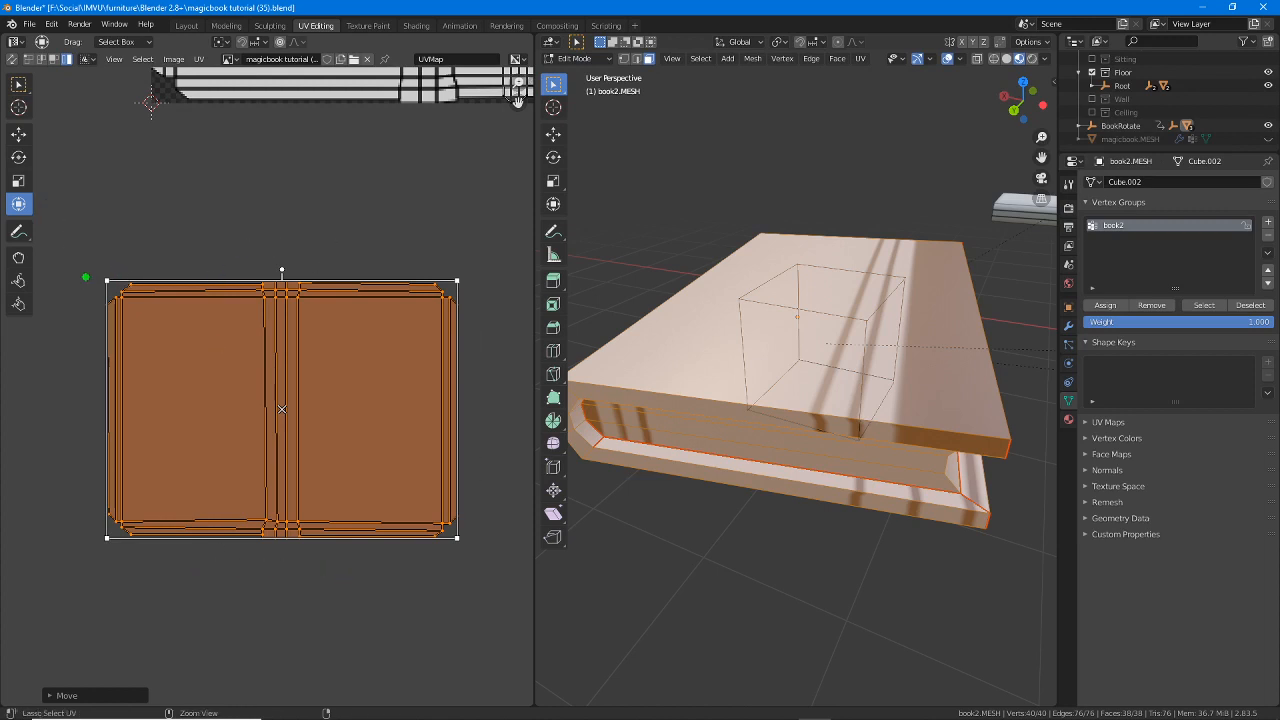
pyautogui.moveTo(86, 277)
pyautogui.mouseDown()
pyautogui.moveTo(138, 292)
pyautogui.moveTo(88, 262)
pyautogui.mouseUp()
pyautogui.moveTo(438, 285); pyautogui.dragTo(462, 268)
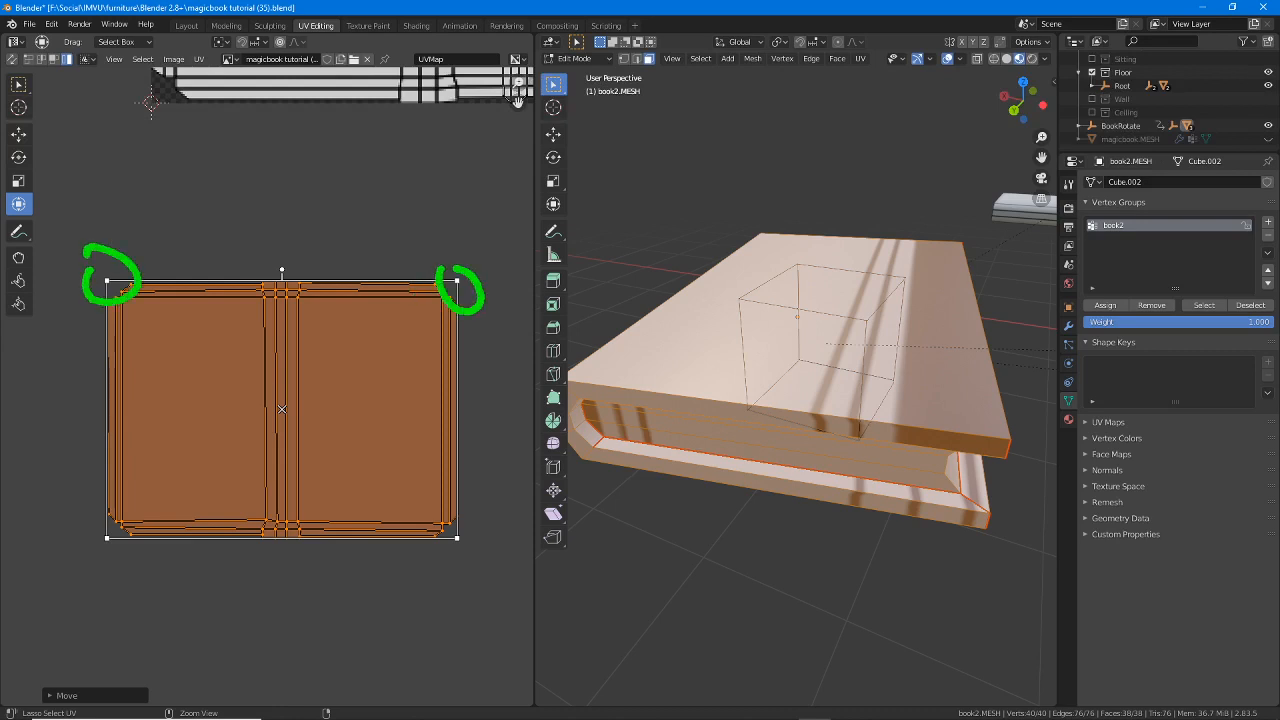
pyautogui.moveTo(272, 256)
pyautogui.mouseDown()
pyautogui.moveTo(265, 292)
pyautogui.moveTo(272, 236)
pyautogui.mouseUp()
pyautogui.moveTo(282, 372)
pyautogui.mouseDown()
pyautogui.moveTo(302, 382)
pyautogui.moveTo(268, 378)
pyautogui.mouseUp()
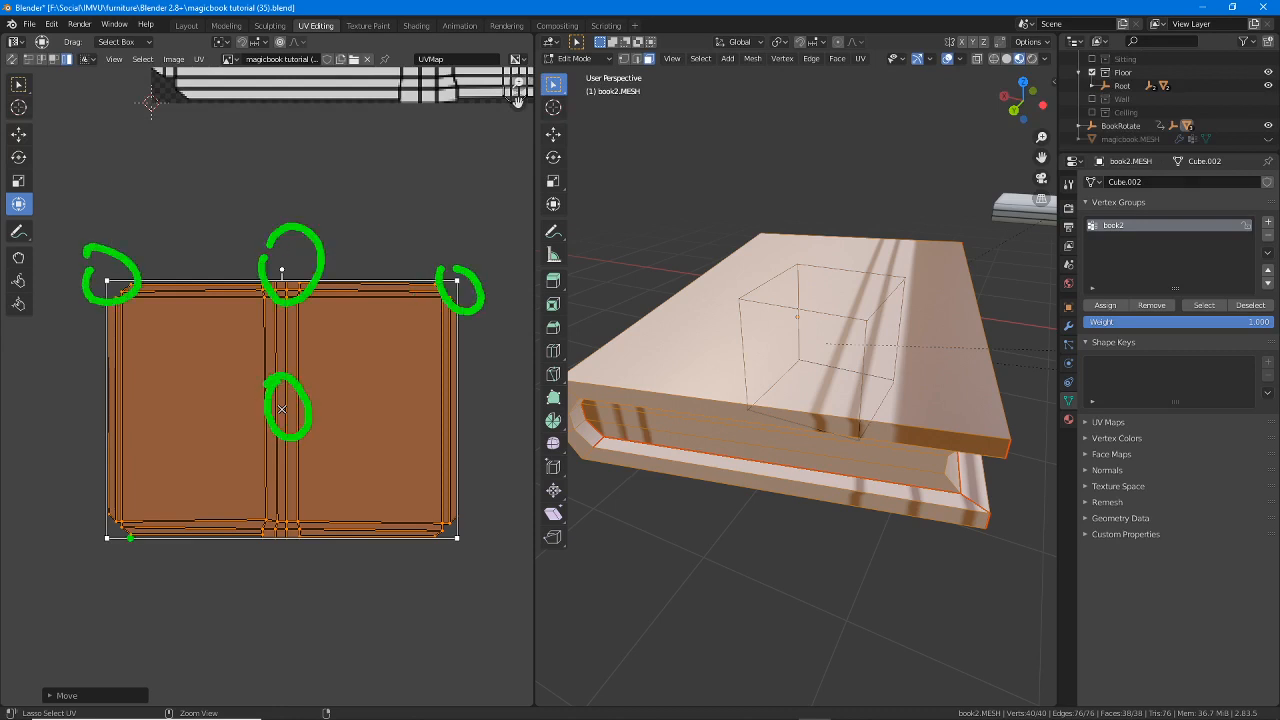
pyautogui.moveTo(130, 538)
pyautogui.mouseDown()
pyautogui.moveTo(100, 548)
pyautogui.moveTo(118, 518)
pyautogui.mouseUp()
pyautogui.moveTo(449, 523); pyautogui.dragTo(462, 518)
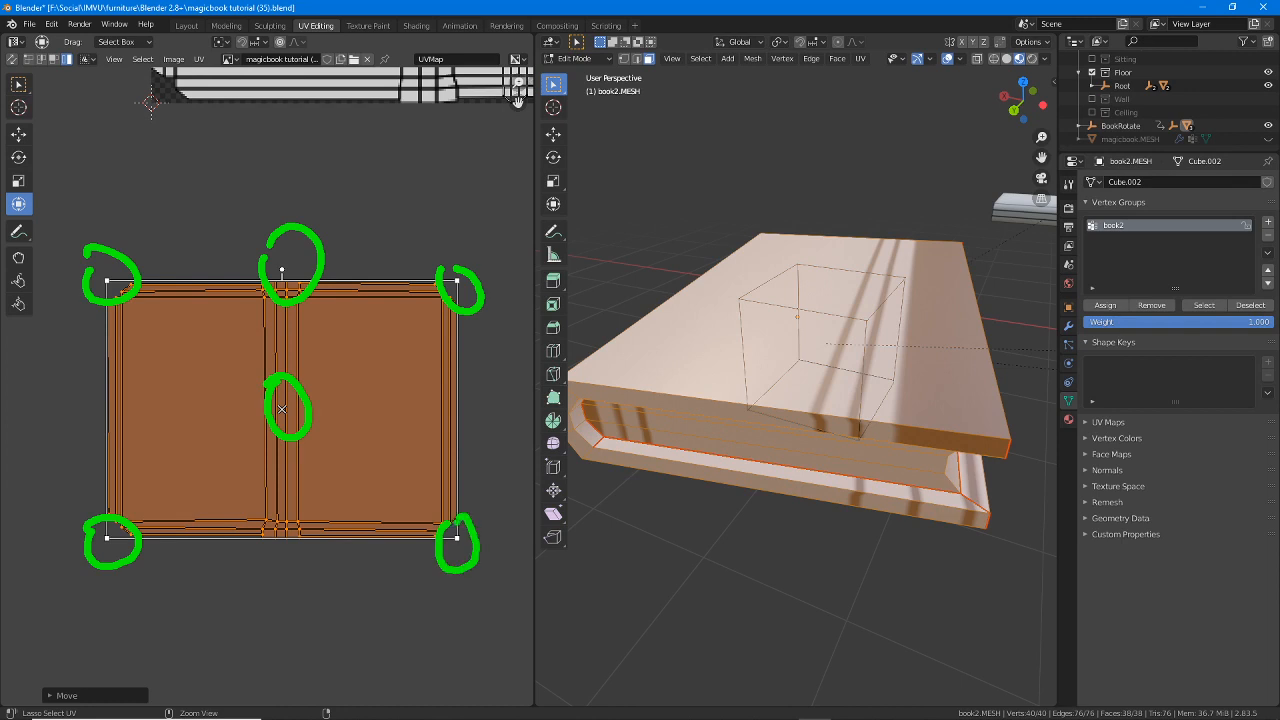
pyautogui.press('Escape')
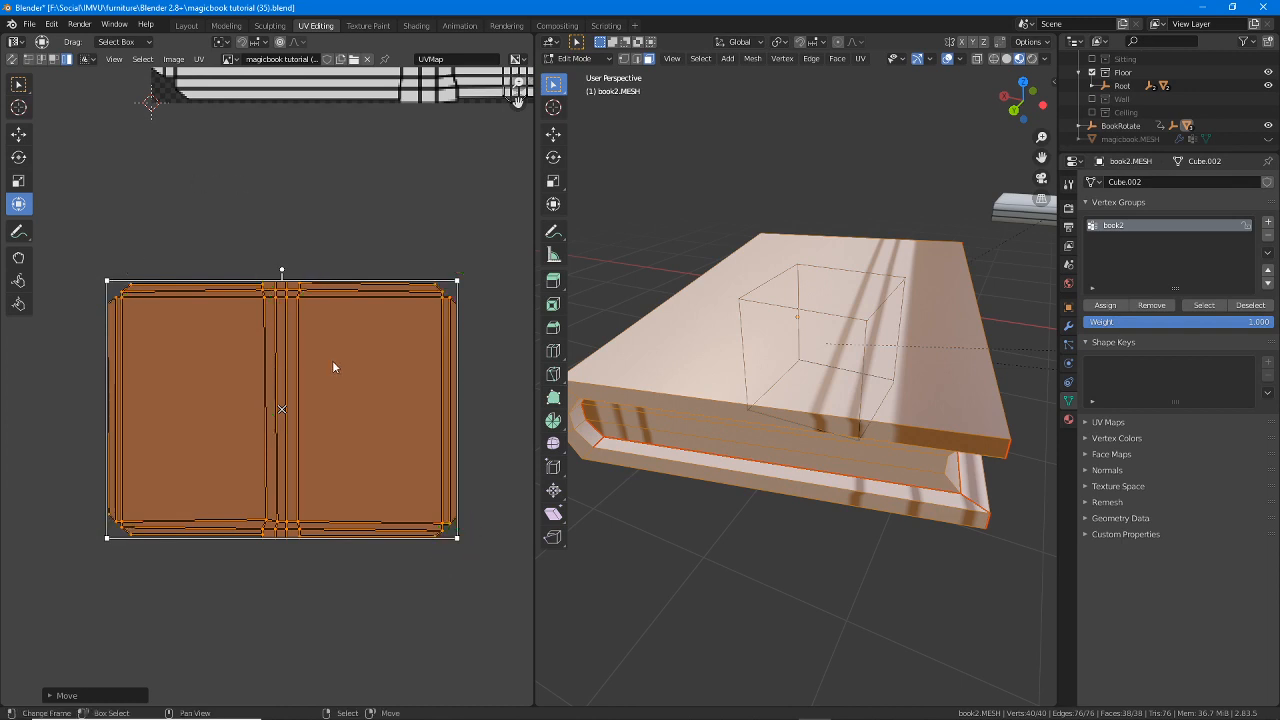
pyautogui.moveTo(458, 278); pyautogui.dragTo(505, 240)
pyautogui.moveTo(463, 542); pyautogui.dragTo(490, 570)
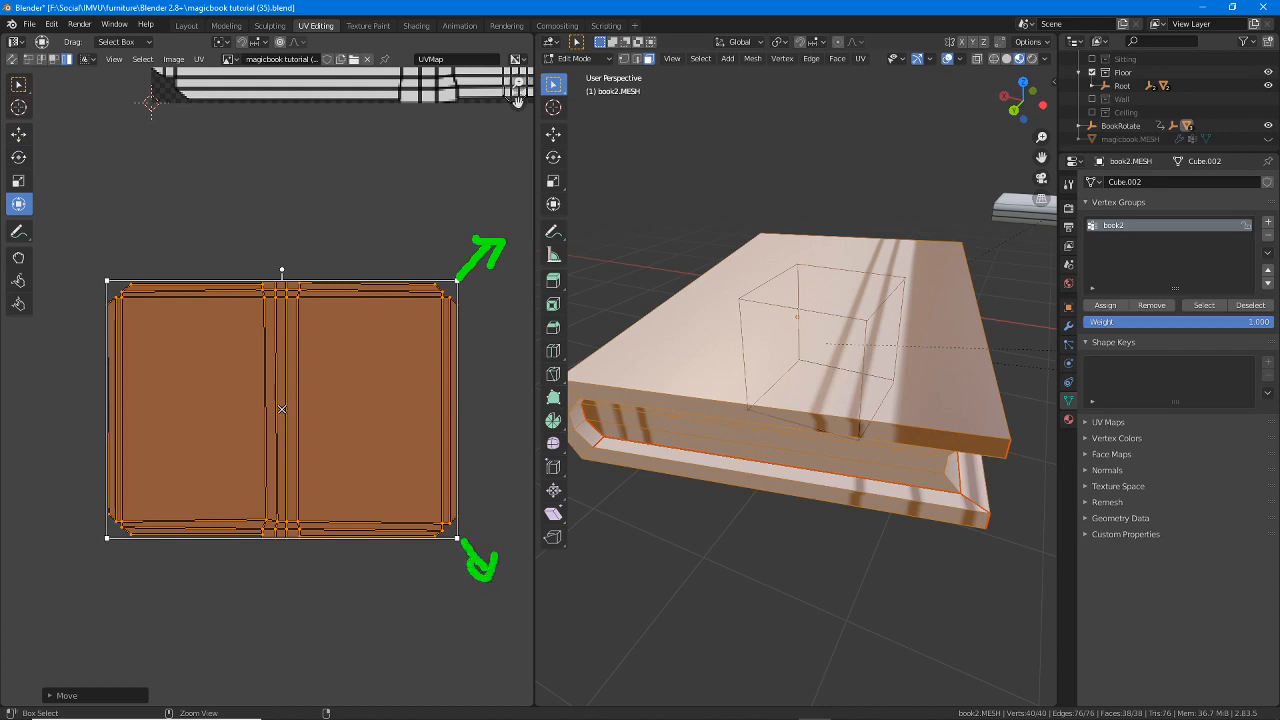
pyautogui.moveTo(106, 540); pyautogui.dragTo(66, 566)
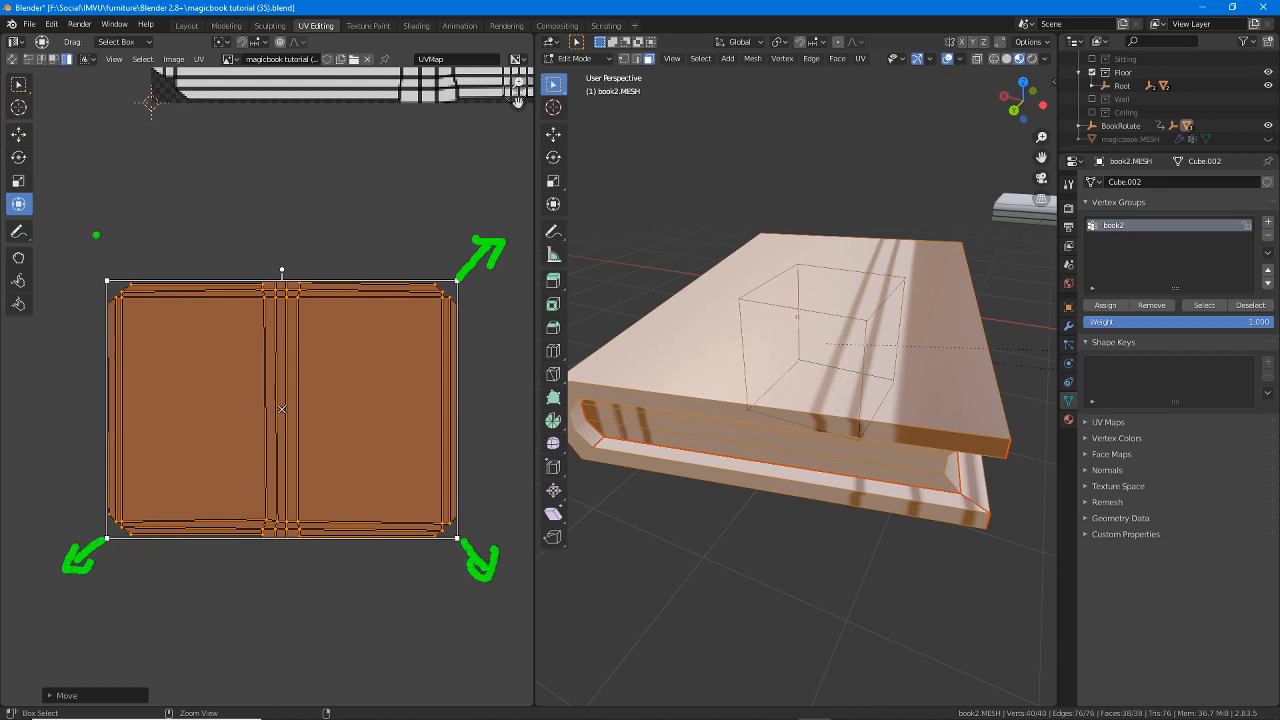
pyautogui.moveTo(103, 274)
pyautogui.mouseDown()
pyautogui.moveTo(80, 262)
pyautogui.moveTo(99, 253)
pyautogui.mouseUp()
pyautogui.moveTo(172, 282); pyautogui.dragTo(229, 282)
pyautogui.moveTo(337, 282); pyautogui.dragTo(392, 282)
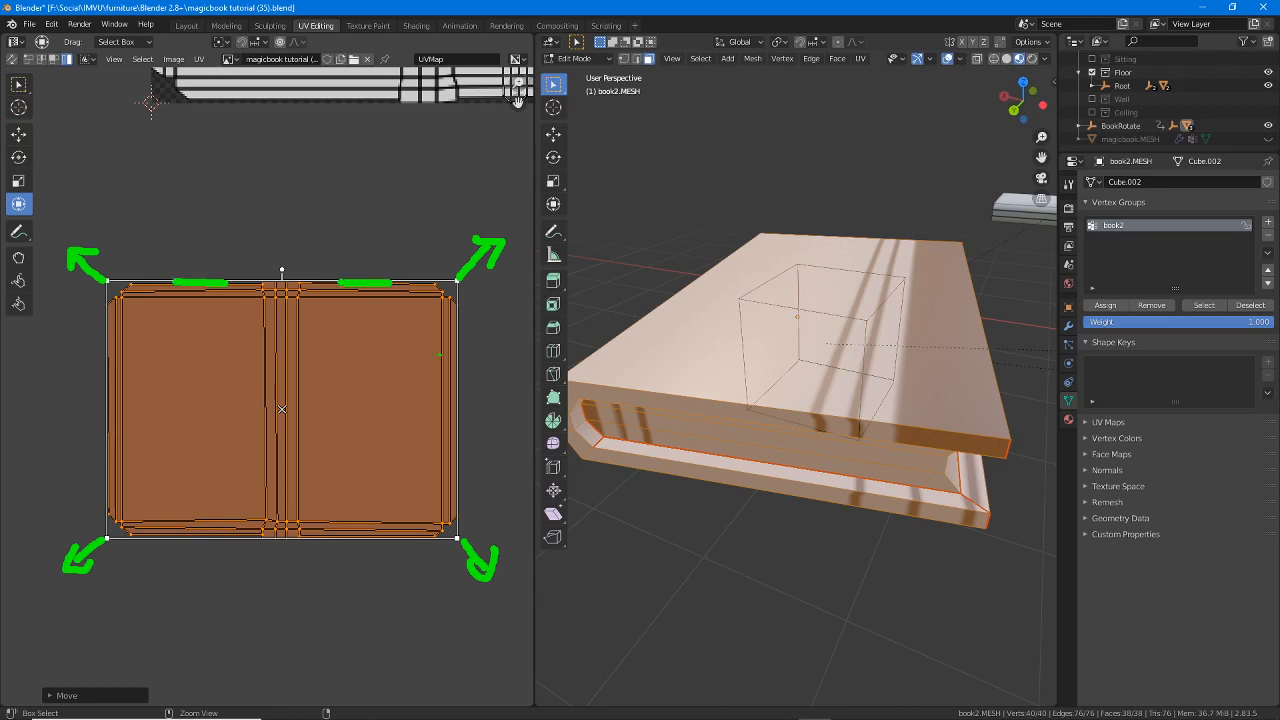
pyautogui.moveTo(455, 360)
pyautogui.mouseDown()
pyautogui.moveTo(455, 442)
pyautogui.moveTo(500, 410)
pyautogui.moveTo(492, 428)
pyautogui.mouseUp()
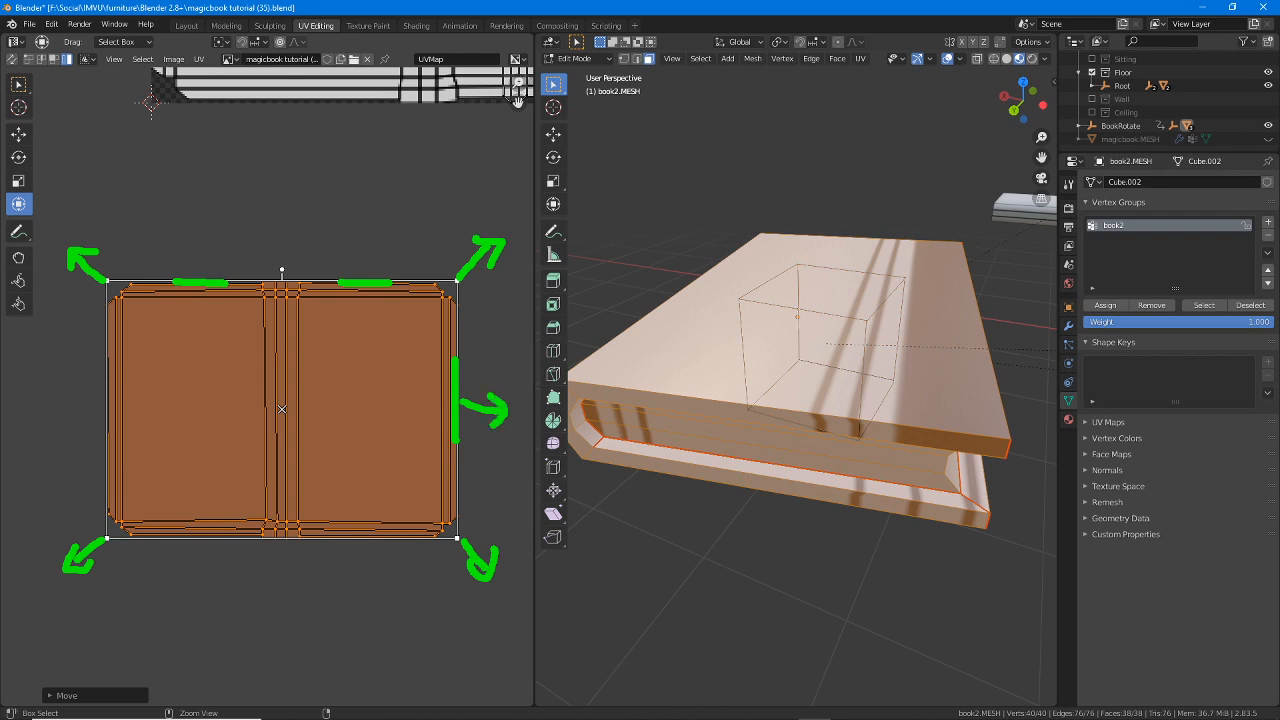
pyautogui.moveTo(368, 274)
pyautogui.mouseDown()
pyautogui.moveTo(367, 218)
pyautogui.moveTo(380, 230)
pyautogui.mouseUp()
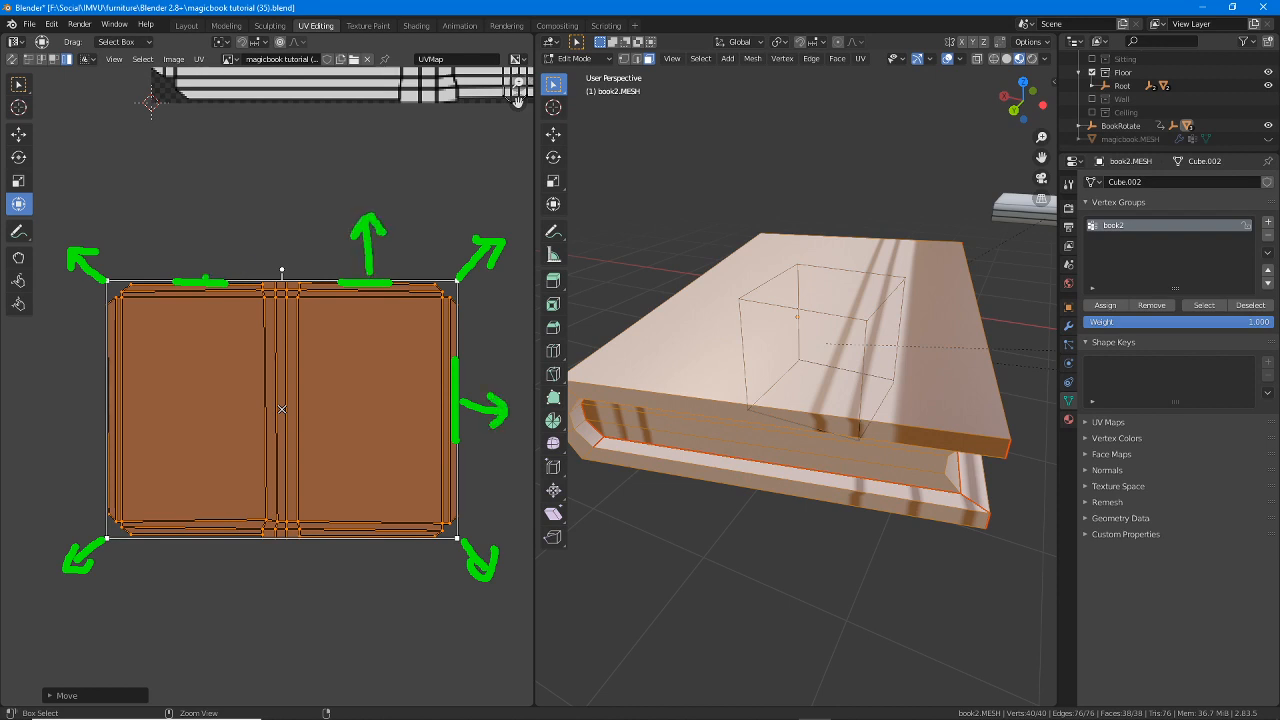
pyautogui.moveTo(206, 276)
pyautogui.mouseDown()
pyautogui.moveTo(209, 214)
pyautogui.moveTo(226, 228)
pyautogui.mouseUp()
pyautogui.moveTo(108, 364); pyautogui.dragTo(108, 416)
pyautogui.moveTo(88, 390); pyautogui.dragTo(42, 396)
pyautogui.moveTo(74, 382)
pyautogui.mouseDown()
pyautogui.moveTo(40, 398)
pyautogui.moveTo(78, 412)
pyautogui.mouseUp()
pyautogui.moveTo(238, 540); pyautogui.dragTo(325, 552)
pyautogui.moveTo(290, 562); pyautogui.dragTo(290, 606)
pyautogui.moveTo(276, 578); pyautogui.dragTo(312, 590)
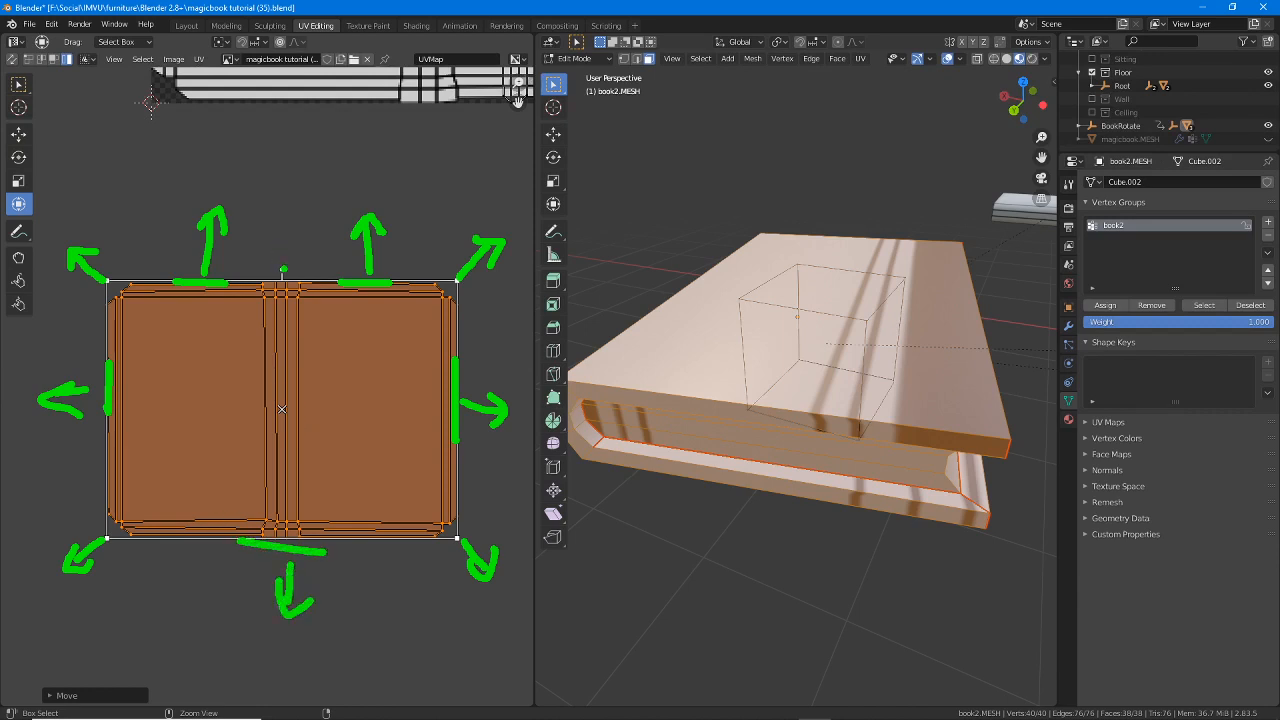
pyautogui.moveTo(290, 254)
pyautogui.mouseDown()
pyautogui.moveTo(264, 290)
pyautogui.moveTo(298, 250)
pyautogui.mouseUp()
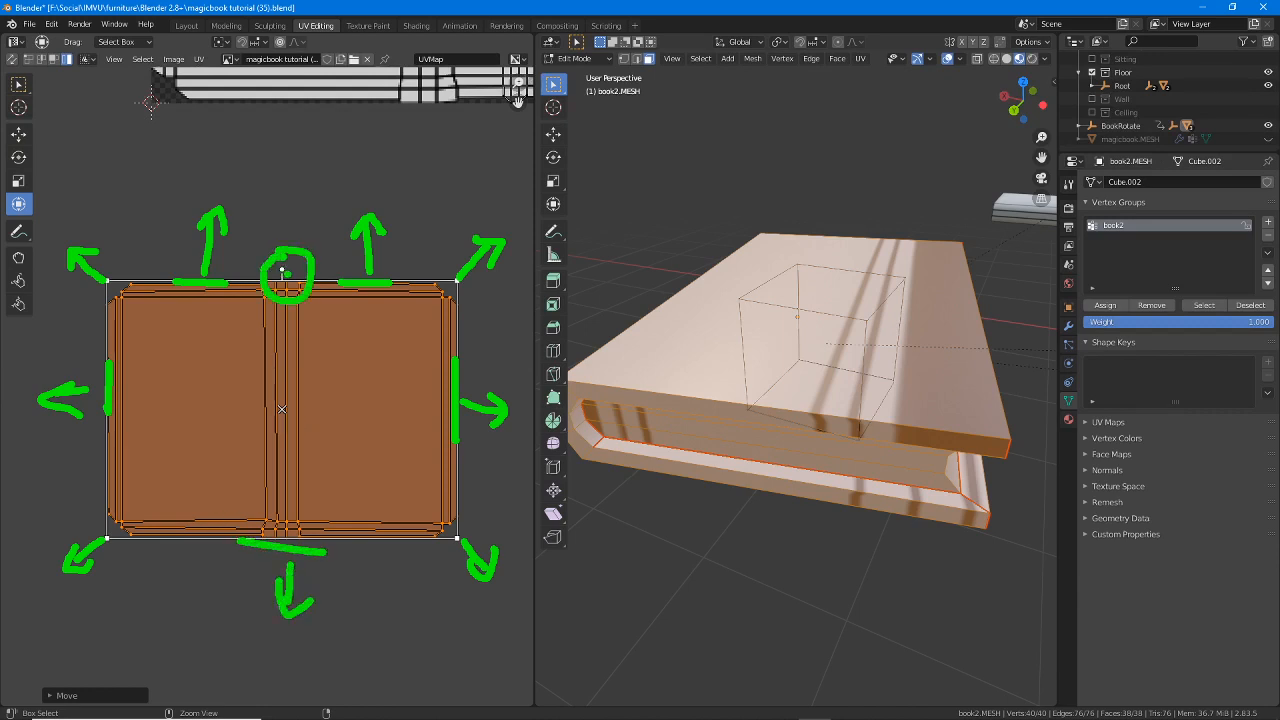
pyautogui.moveTo(248, 172)
pyautogui.mouseDown()
pyautogui.moveTo(414, 220)
pyautogui.moveTo(216, 190)
pyautogui.moveTo(272, 192)
pyautogui.mouseUp()
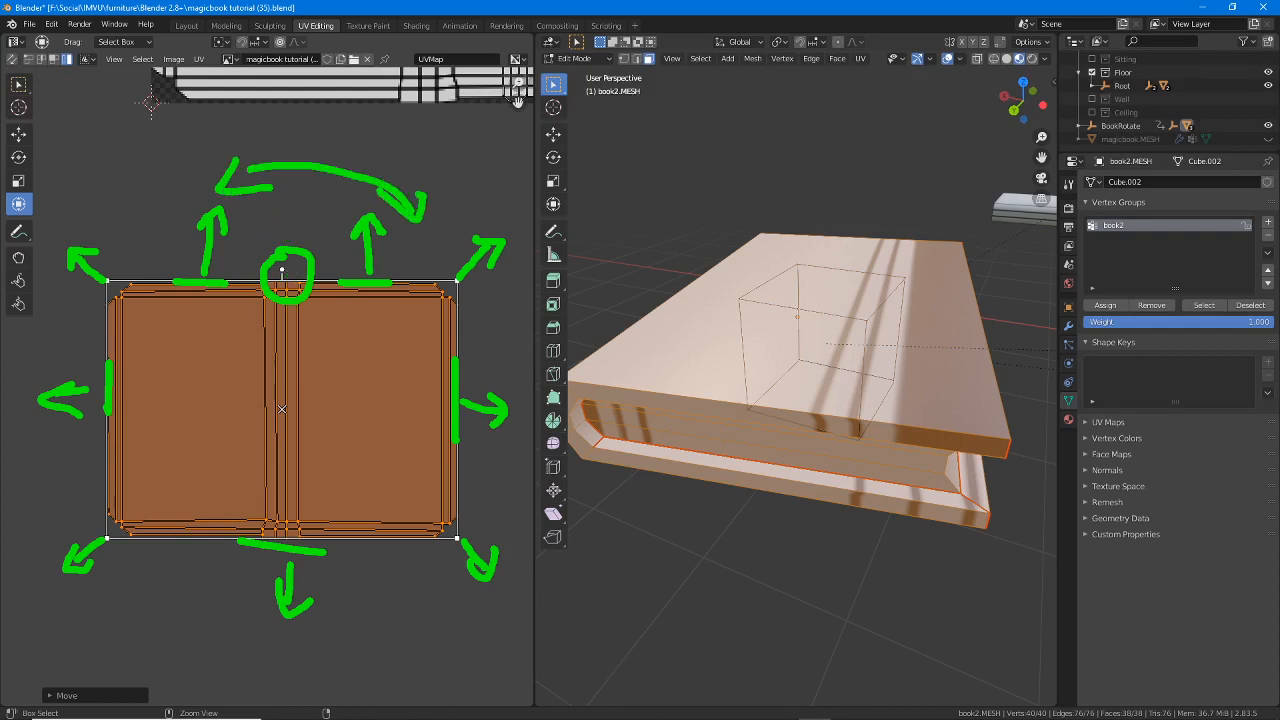
pyautogui.moveTo(278, 388)
pyautogui.mouseDown()
pyautogui.moveTo(304, 422)
pyautogui.moveTo(288, 384)
pyautogui.moveTo(392, 408)
pyautogui.moveTo(374, 424)
pyautogui.mouseUp()
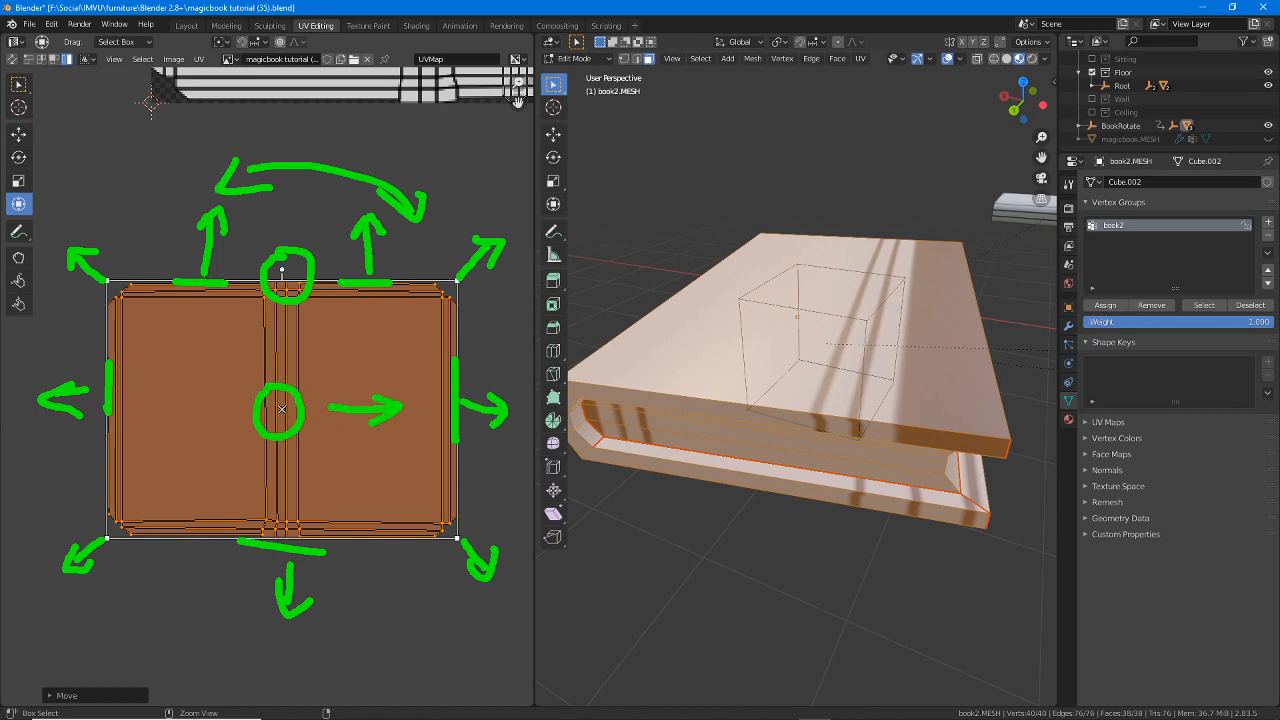
pyautogui.moveTo(206, 411); pyautogui.dragTo(150, 411)
pyautogui.moveTo(162, 400); pyautogui.dragTo(172, 432)
pyautogui.moveTo(272, 468); pyautogui.dragTo(270, 518)
pyautogui.moveTo(258, 494); pyautogui.dragTo(276, 524)
pyautogui.moveTo(288, 486); pyautogui.dragTo(278, 524)
pyautogui.moveTo(280, 332)
pyautogui.mouseDown()
pyautogui.moveTo(280, 376)
pyautogui.moveTo(292, 348)
pyautogui.mouseUp()
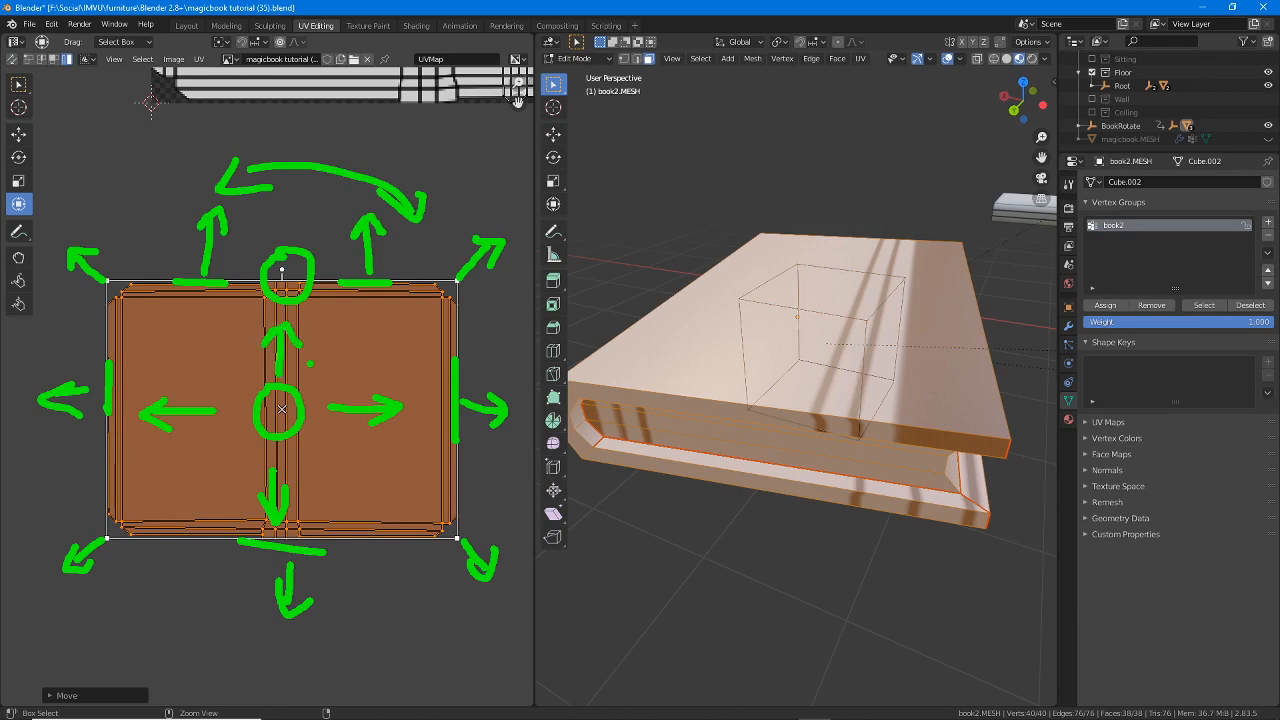
pyautogui.press('Escape')
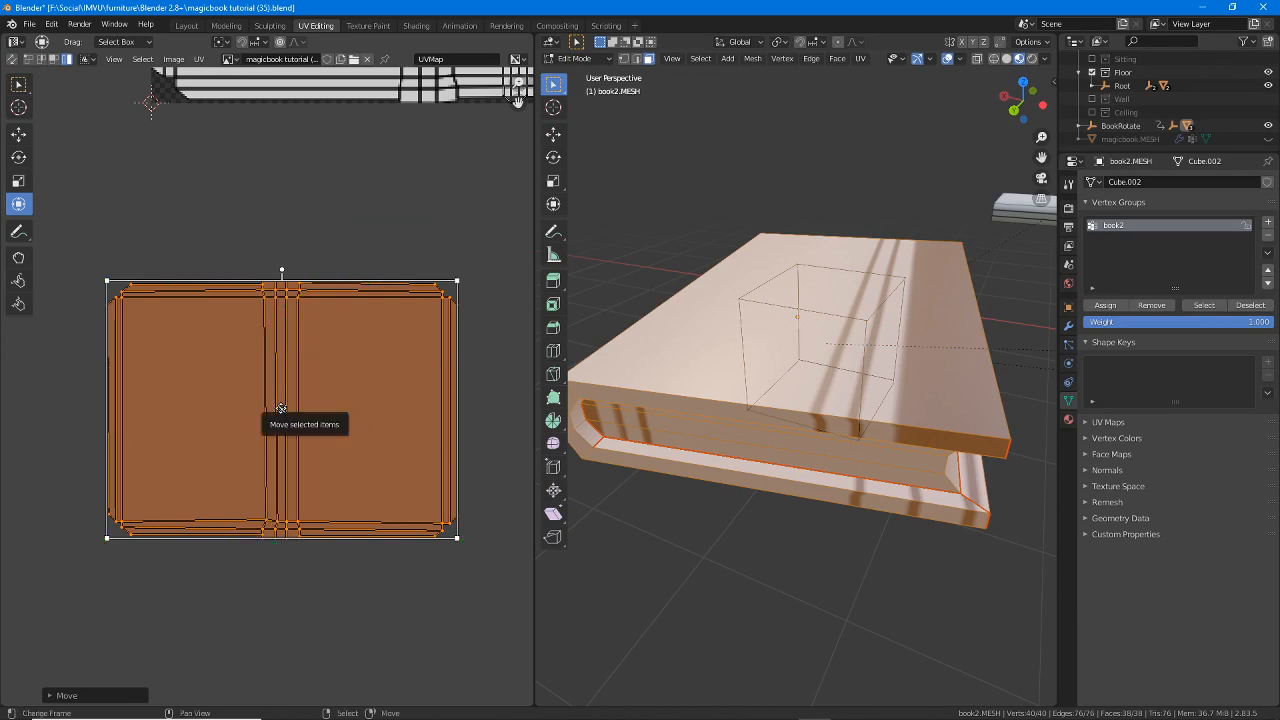
# - Move the cover UV island slightly within the empty space below the texture and enlarge it slightly from its bounding-box corners
pyautogui.press('g')
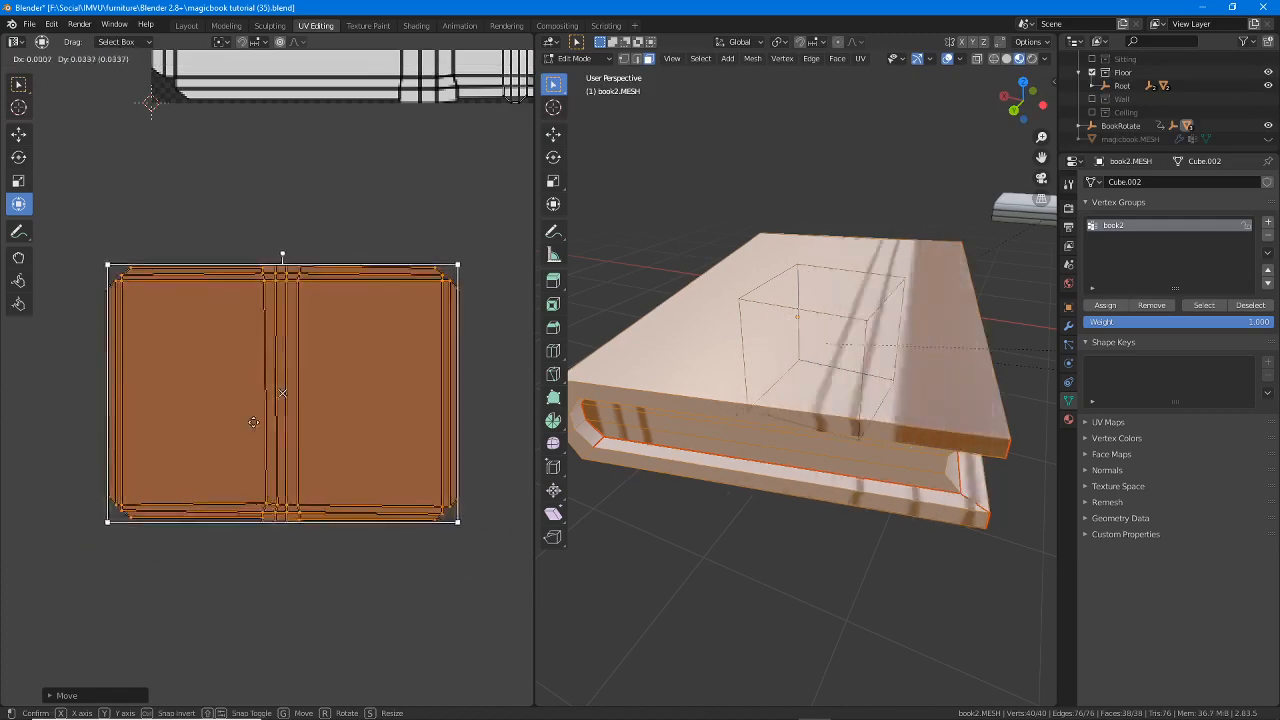
pyautogui.click(261, 377)
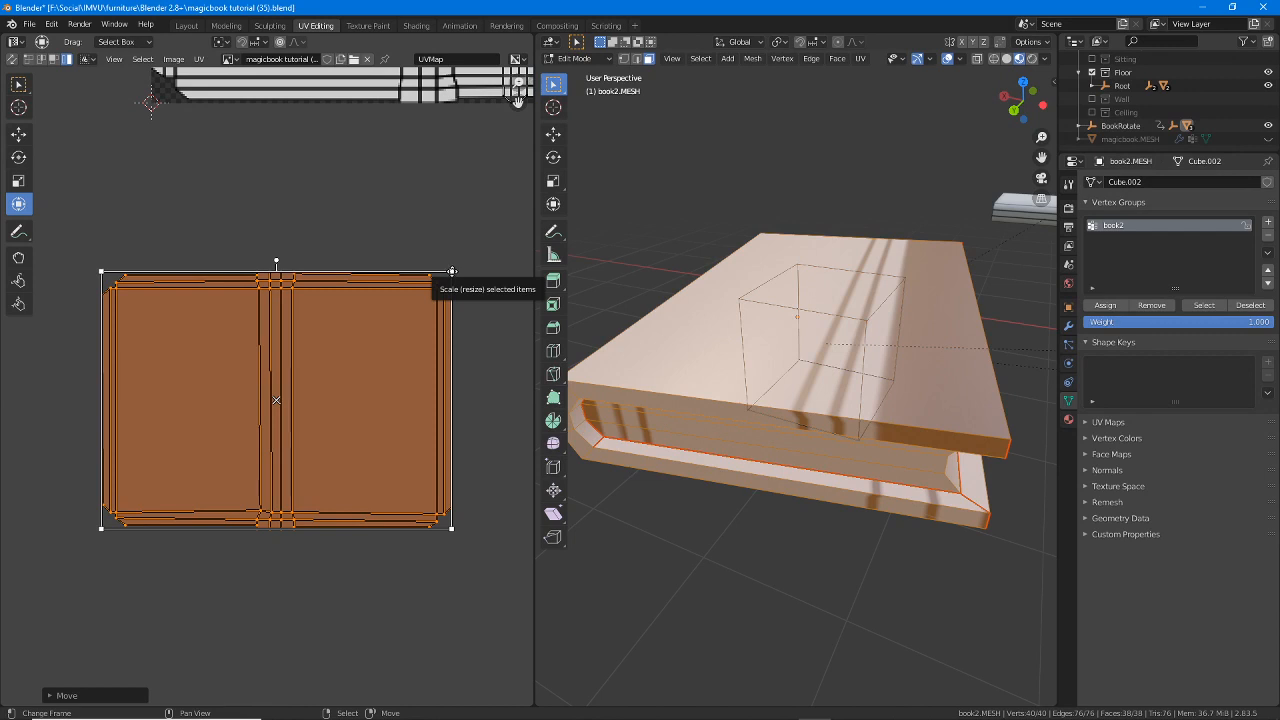
pyautogui.moveTo(451, 270); pyautogui.dragTo(485, 247)
pyautogui.moveTo(101, 248)
pyautogui.mouseDown()
pyautogui.moveTo(63, 214)
pyautogui.moveTo(97, 227)
pyautogui.moveTo(88, 238)
pyautogui.mouseUp()
pyautogui.moveTo(88, 529); pyautogui.dragTo(112, 512)
pyautogui.moveTo(481, 513)
pyautogui.mouseDown()
pyautogui.moveTo(522, 536)
pyautogui.moveTo(470, 519)
pyautogui.mouseUp()
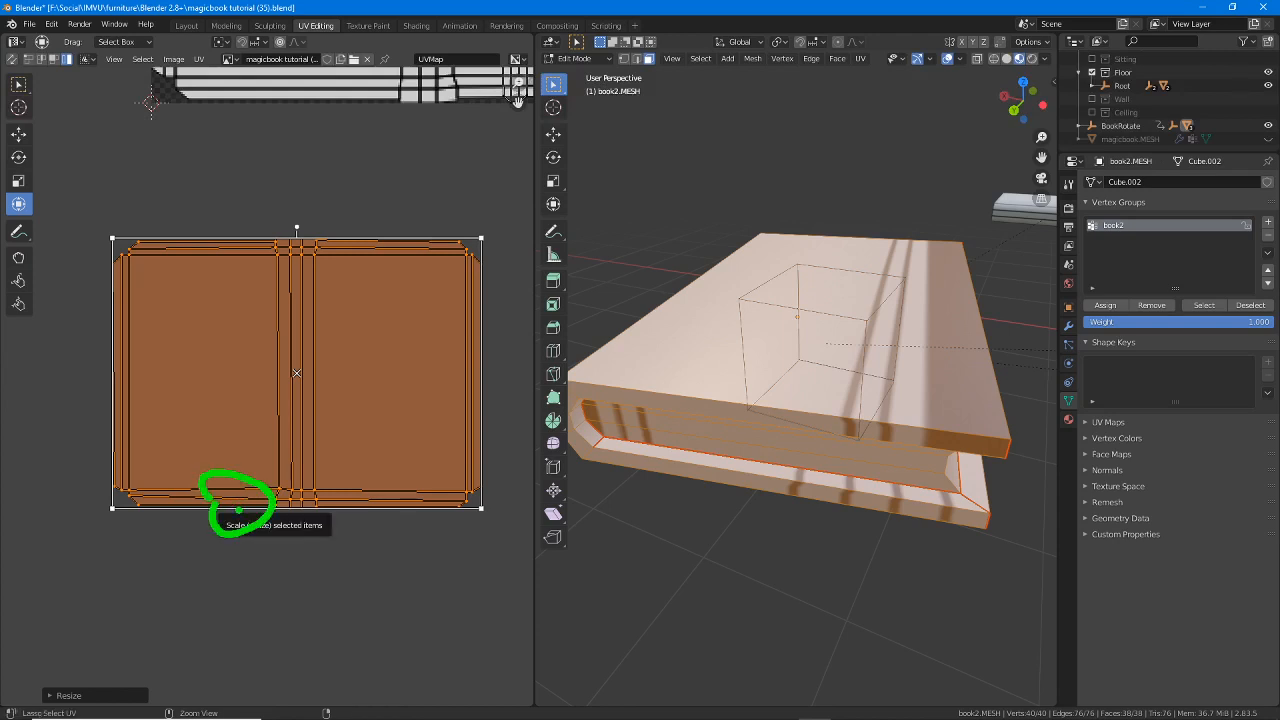
# - Try stretching the cover UV island from each side of its bounding box and rotating it, undoing each change
pyautogui.moveTo(245, 514)
pyautogui.mouseDown()
pyautogui.moveTo(243, 578)
pyautogui.moveTo(251, 443)
pyautogui.moveTo(243, 500)
pyautogui.mouseUp()
pyautogui.hotkey('ctrl', 'z')
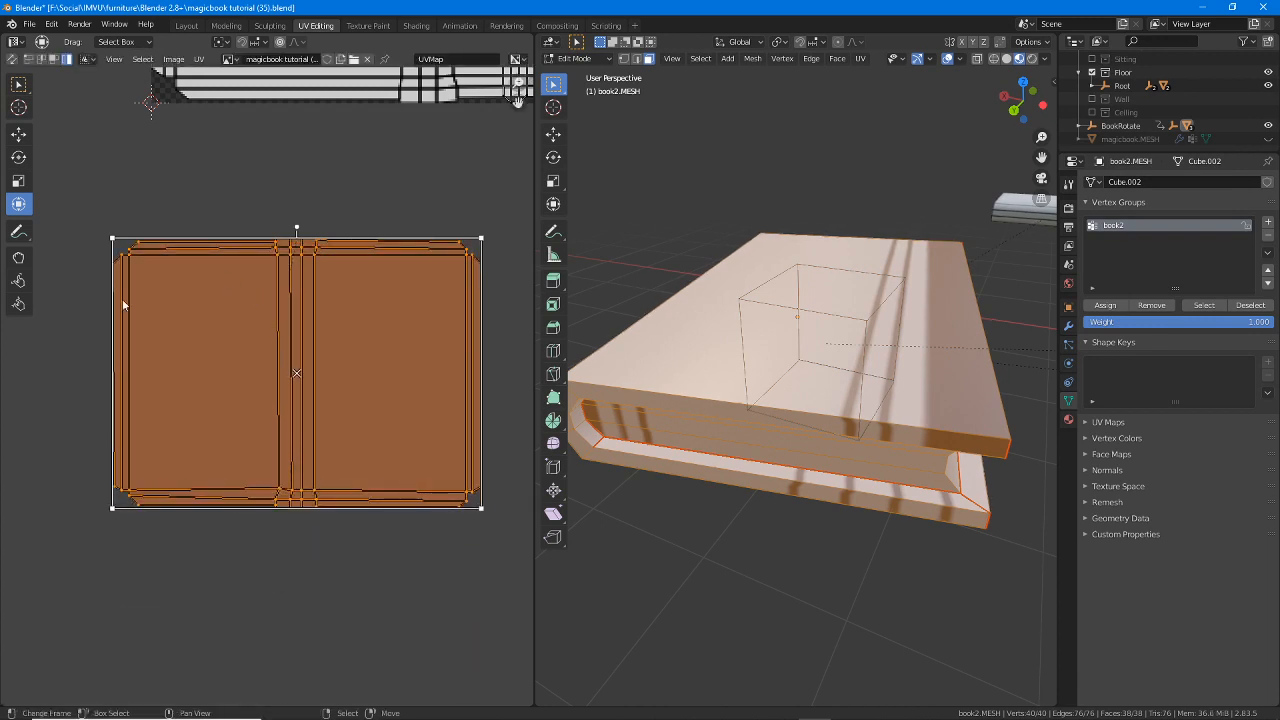
pyautogui.moveTo(110, 333)
pyautogui.mouseDown()
pyautogui.moveTo(69, 337)
pyautogui.moveTo(93, 335)
pyautogui.mouseUp()
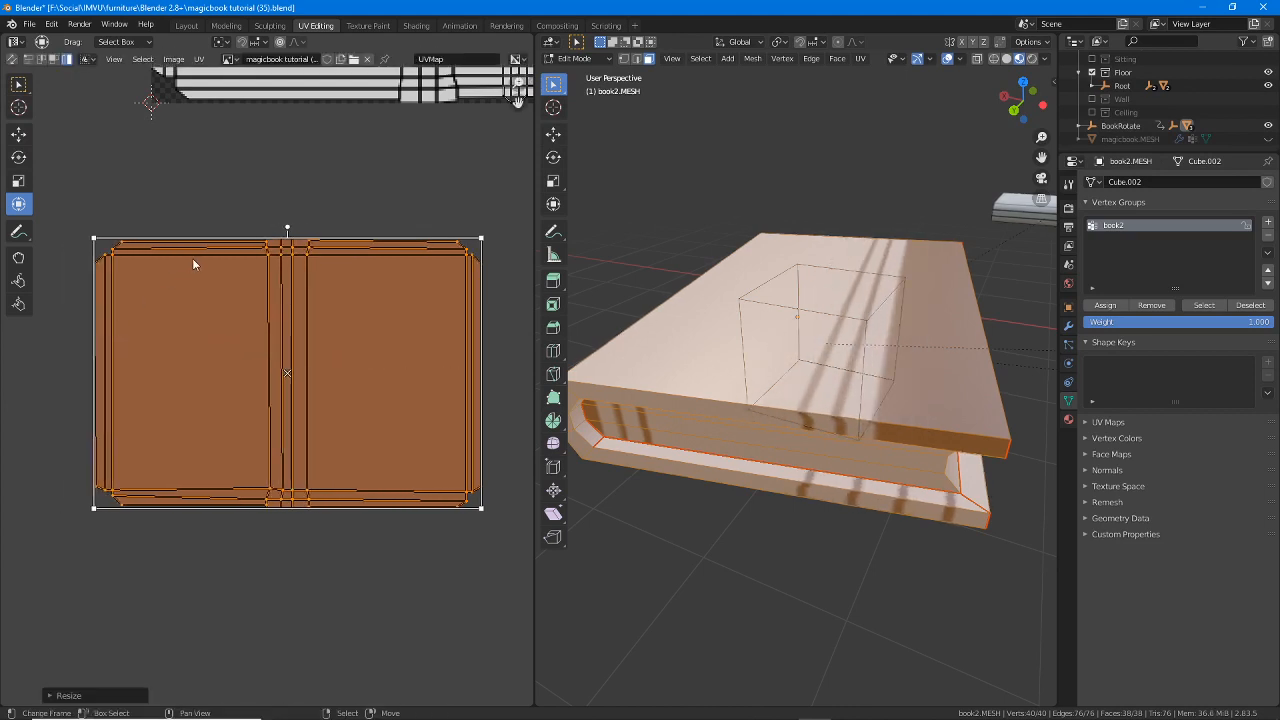
pyautogui.hotkey('ctrl', 'z')
pyautogui.moveTo(205, 240)
pyautogui.mouseDown()
pyautogui.moveTo(206, 200)
pyautogui.moveTo(209, 216)
pyautogui.mouseUp()
pyautogui.hotkey('ctrl', 'z')
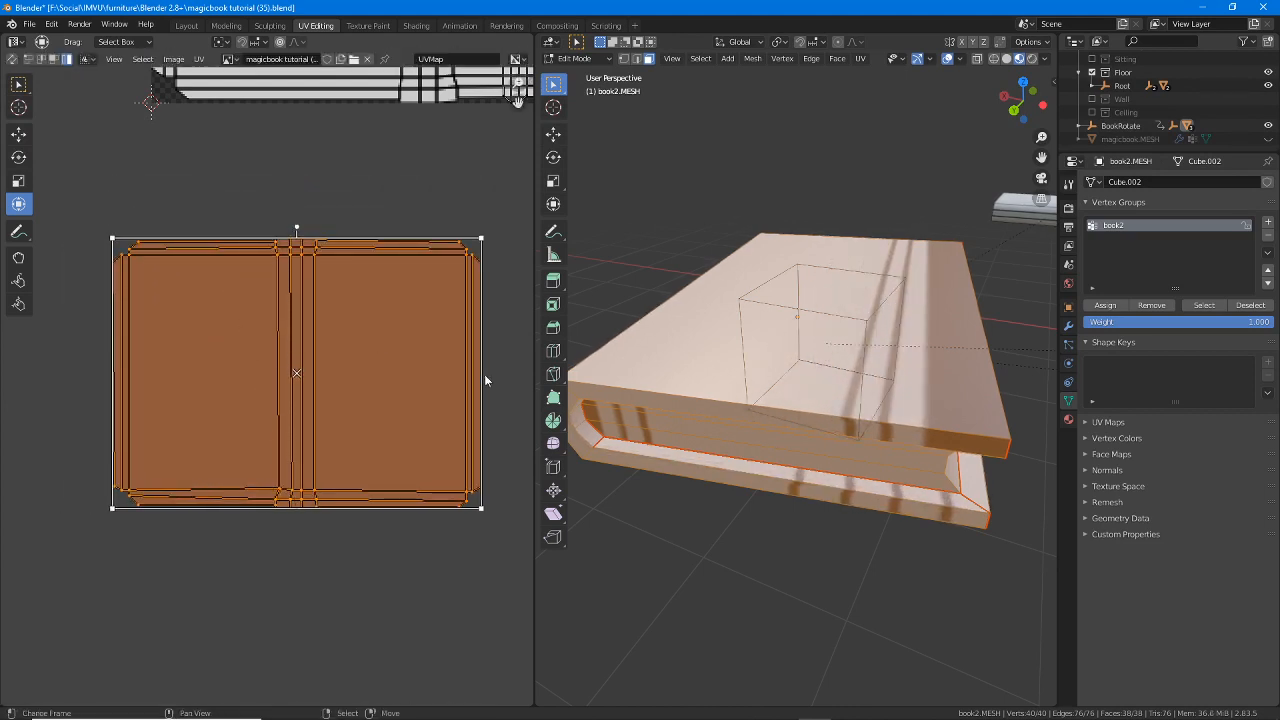
pyautogui.moveTo(481, 373)
pyautogui.mouseDown()
pyautogui.moveTo(511, 376)
pyautogui.moveTo(479, 385)
pyautogui.mouseUp()
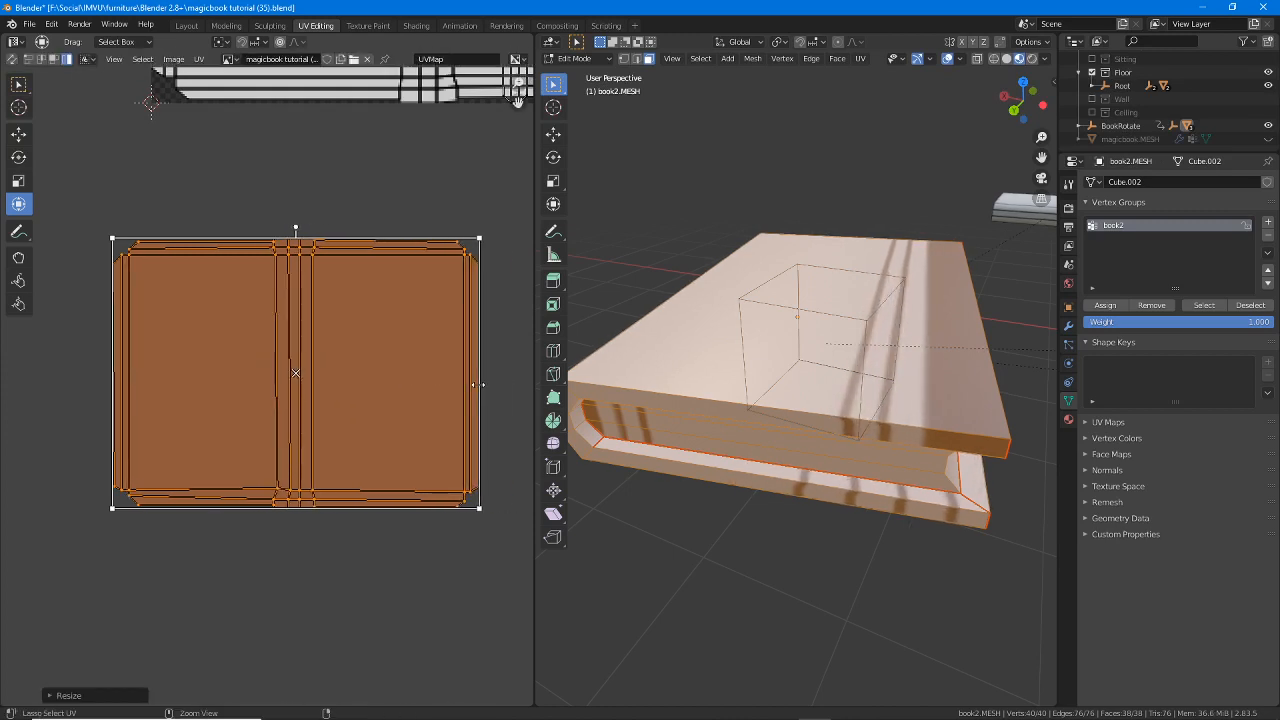
pyautogui.hotkey('ctrl', 'z')
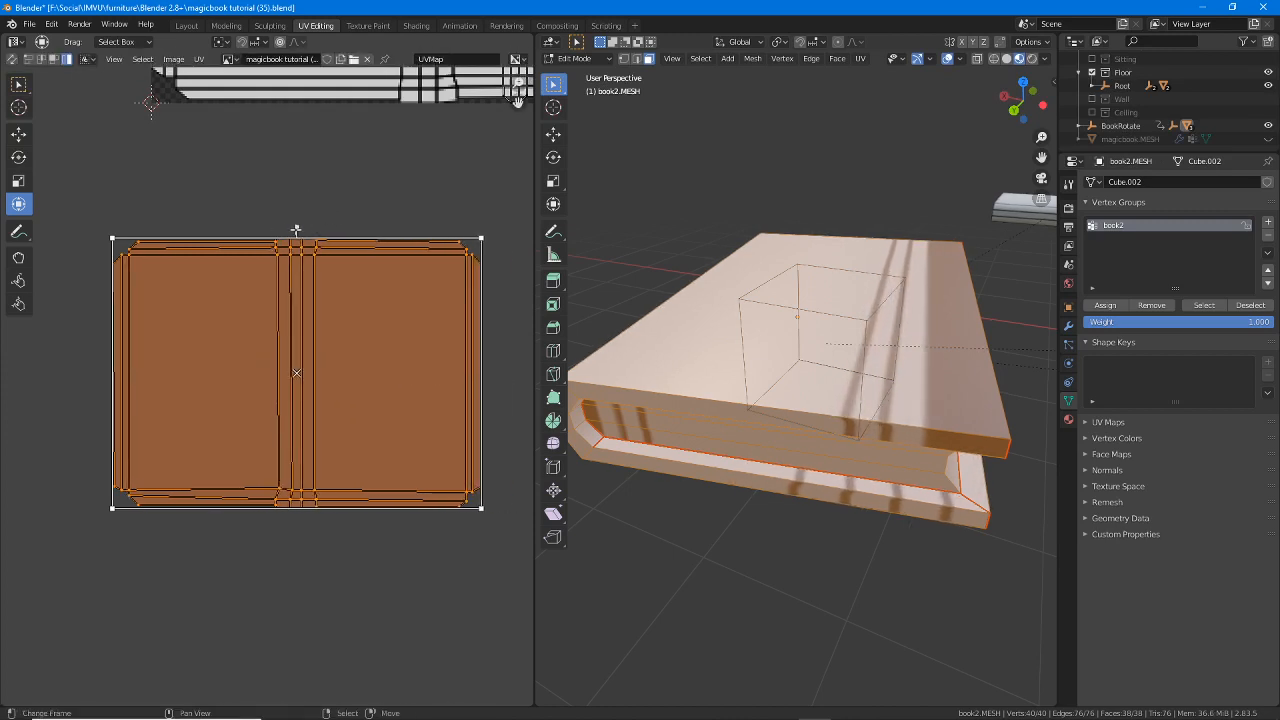
pyautogui.moveTo(296, 228); pyautogui.dragTo(348, 234)
pyautogui.press('r')
# - Rotate the narrow page-edge UV island a quarter turn to horizontal and move it onto the long strip above the texture's cover
pyautogui.moveTo(293, 198); pyautogui.dragTo(244, 443, button='middle')
pyautogui.scroll(-2, 263, 382)
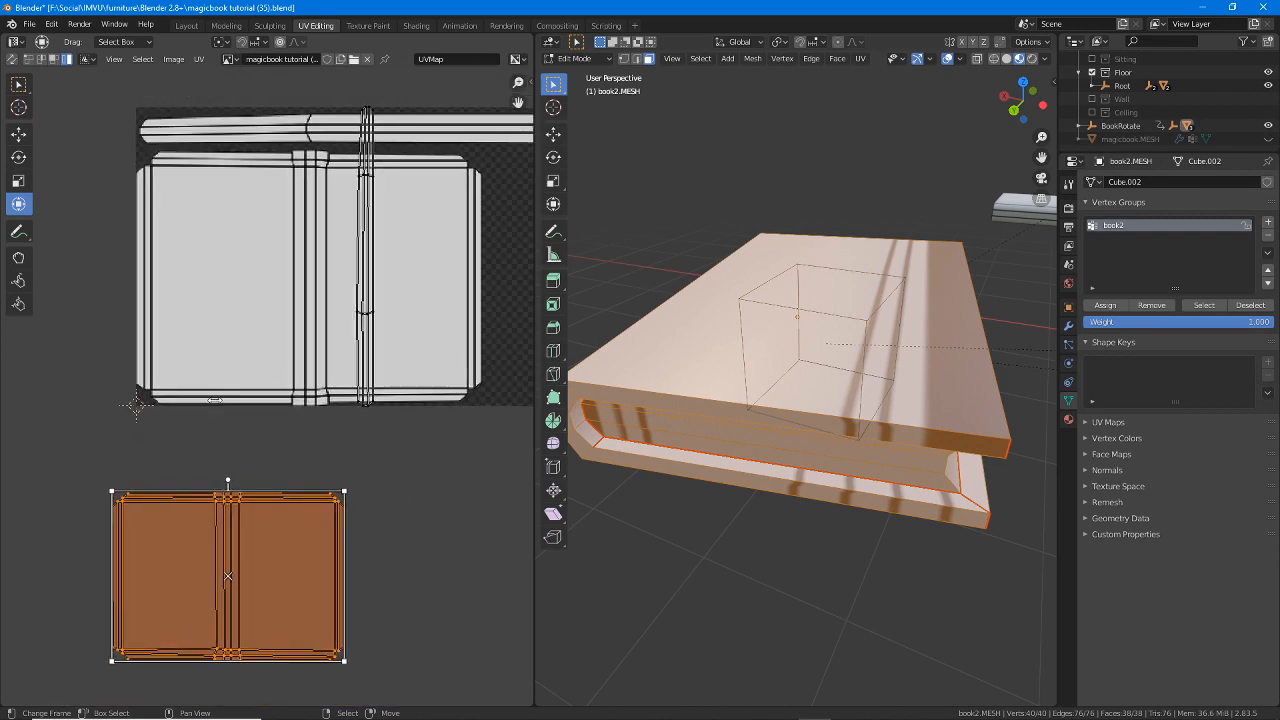
pyautogui.click(365, 372)
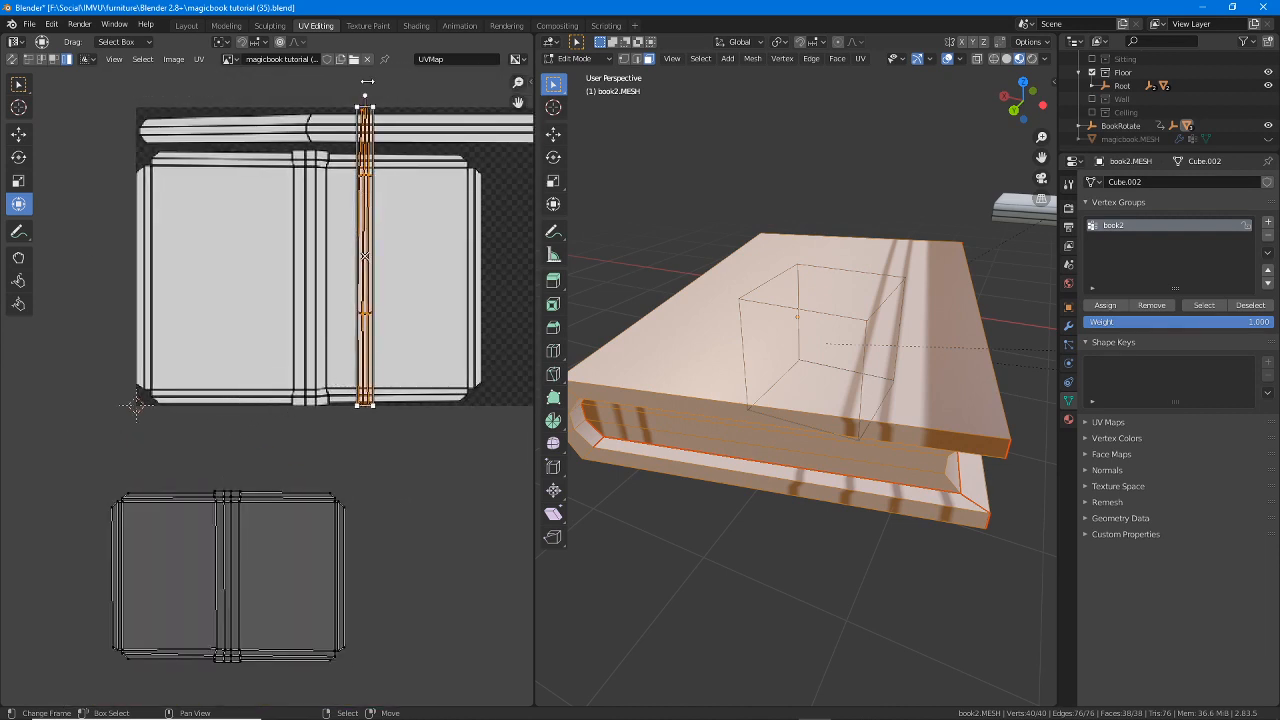
pyautogui.press('r')
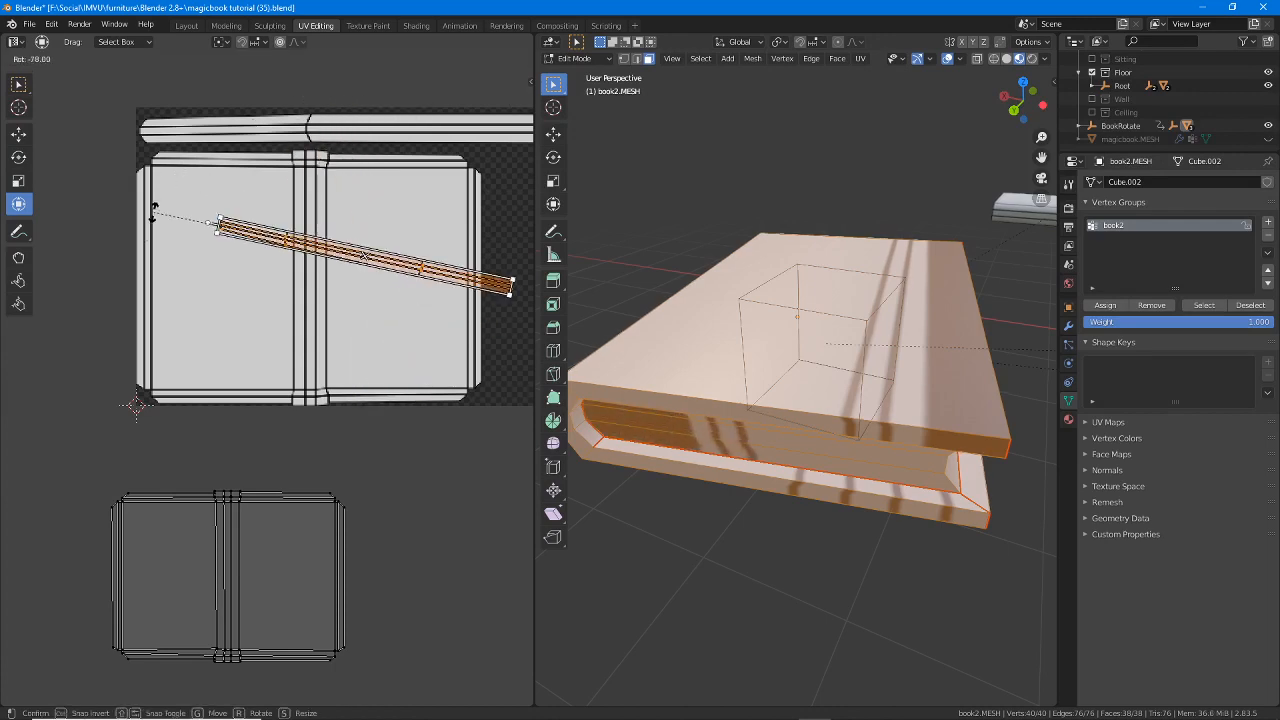
pyautogui.click(141, 258)
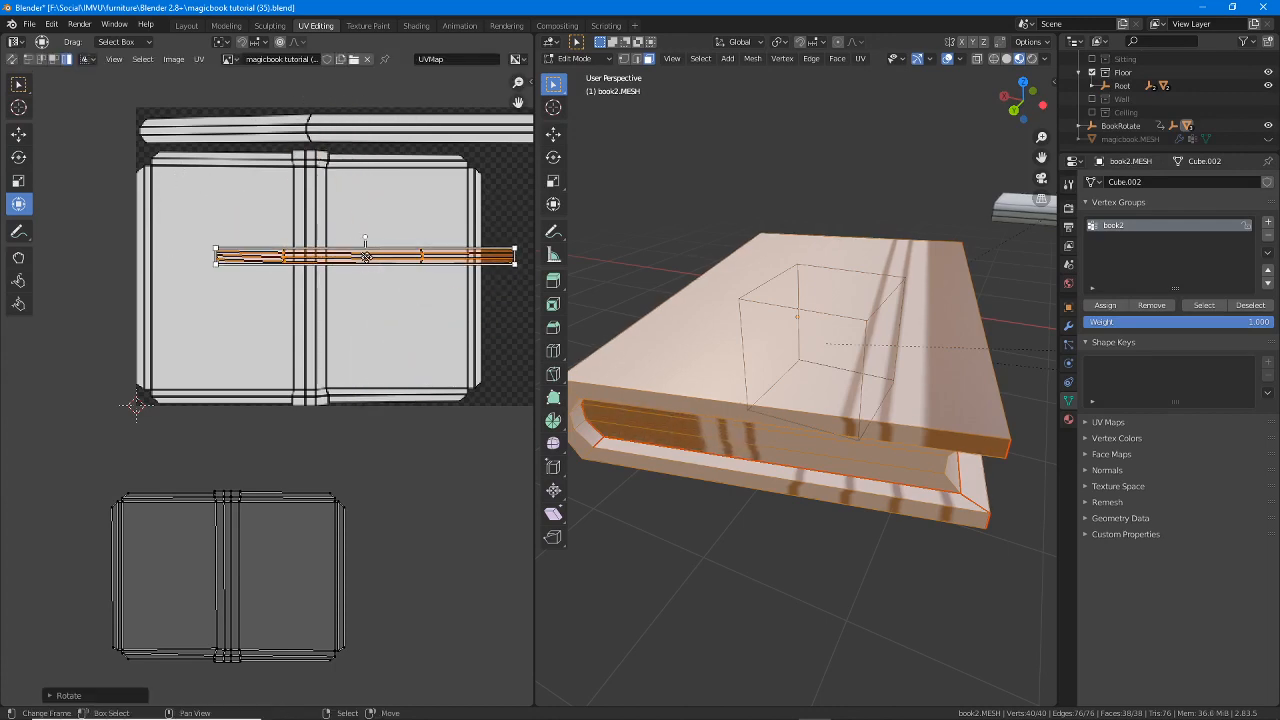
pyautogui.moveTo(365, 257); pyautogui.dragTo(293, 126)
# - Move the cover UV island over the texture's cover drawing and scale it up to match the drawing's outline
pyautogui.click(258, 557)
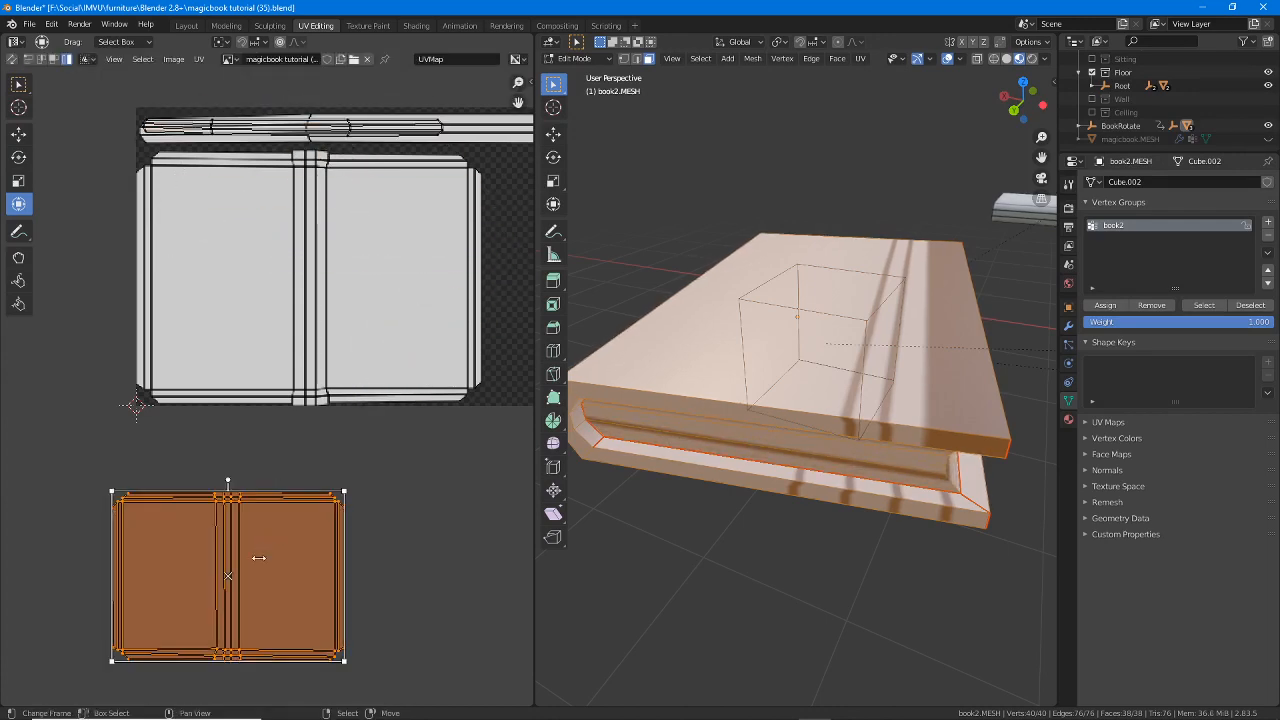
pyautogui.moveTo(228, 576); pyautogui.dragTo(253, 323)
pyautogui.press('s')
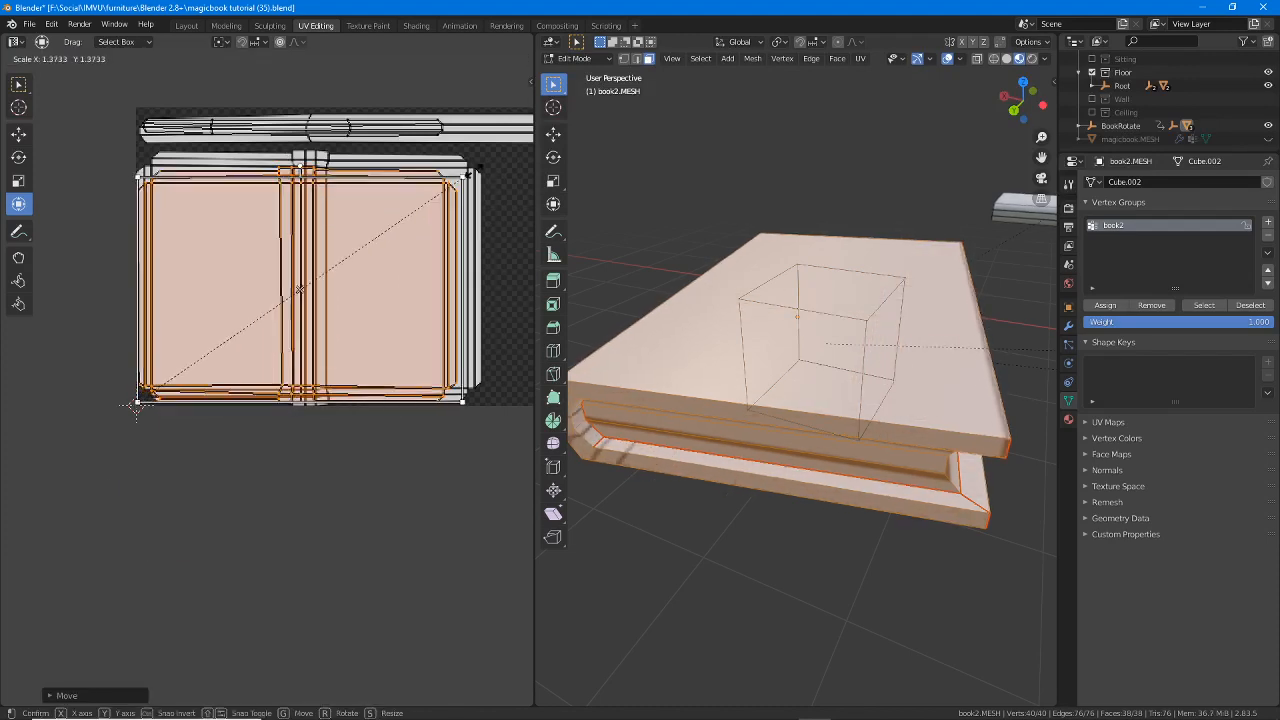
pyautogui.click(137, 404)
pyautogui.moveTo(137, 404); pyautogui.dragTo(42, 494, button='middle')
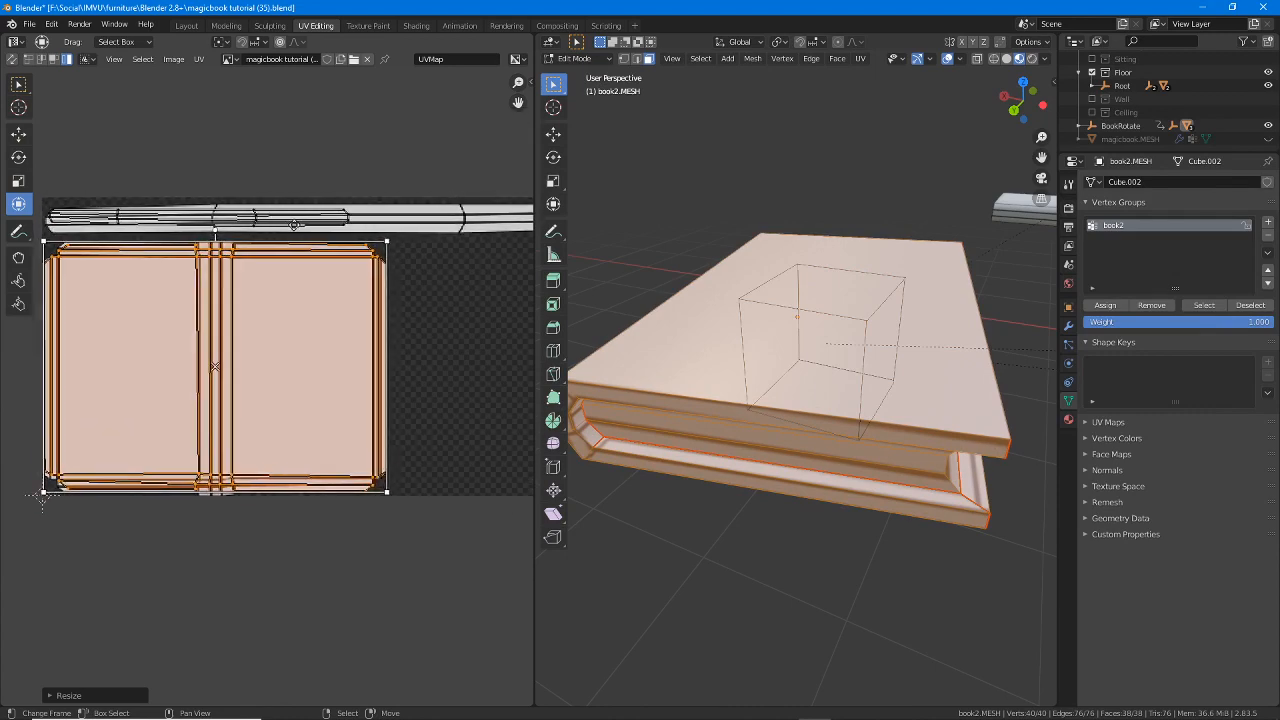
# - Stretch the page-edge UV island to span the full length and height of the texture's long page strip
pyautogui.moveTo(294, 226); pyautogui.dragTo(294, 240, button='middle')
pyautogui.click(302, 239)
pyautogui.moveTo(340, 309); pyautogui.dragTo(246, 344, button='middle')
pyautogui.scroll(-2, 256, 341)
pyautogui.moveTo(241, 314); pyautogui.dragTo(424, 316)
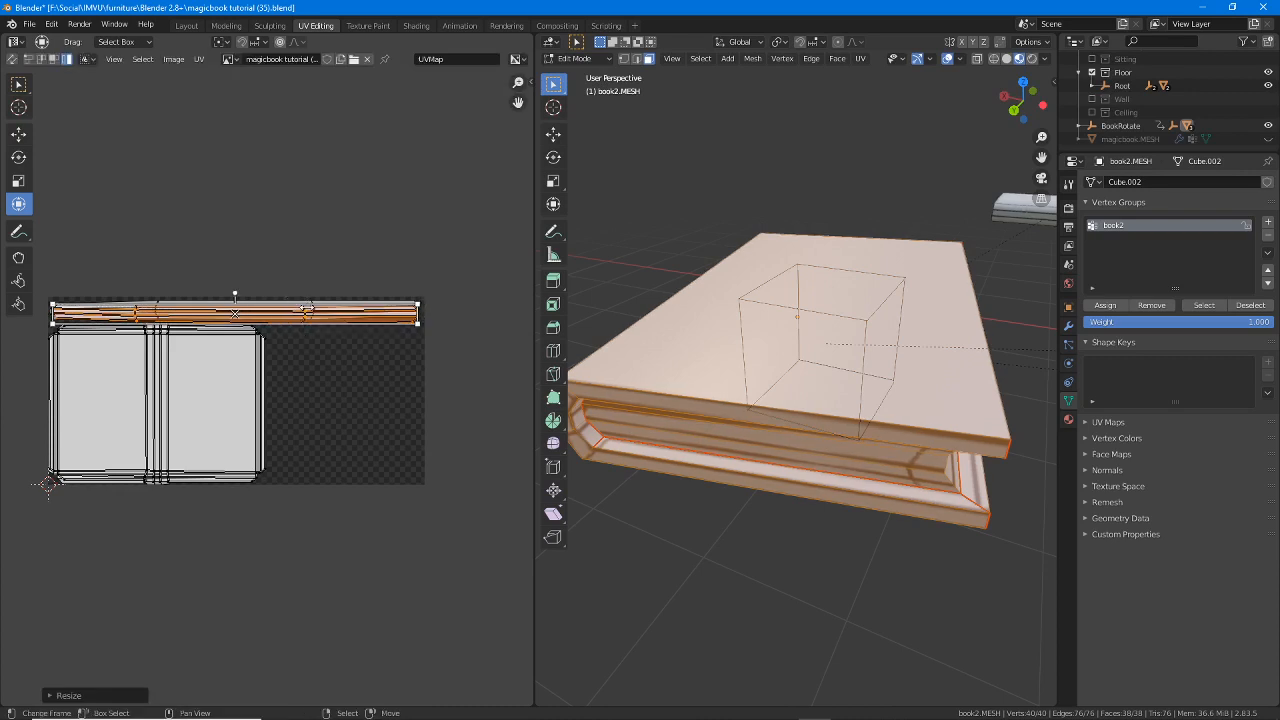
# - Switch UV selection to vertices and nudge the vertices at the cover island's upper-left corner onto the texture lines
pyautogui.scroll(5, 305, 311)
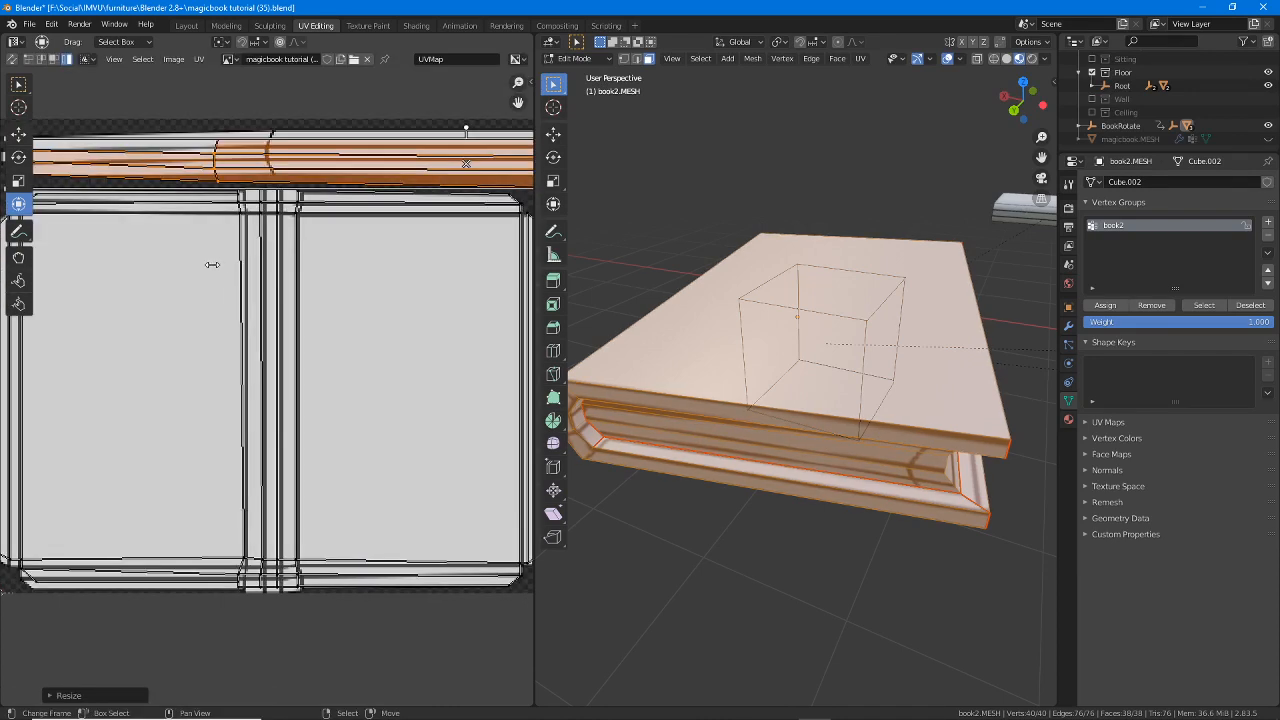
pyautogui.scroll(3, 212, 264)
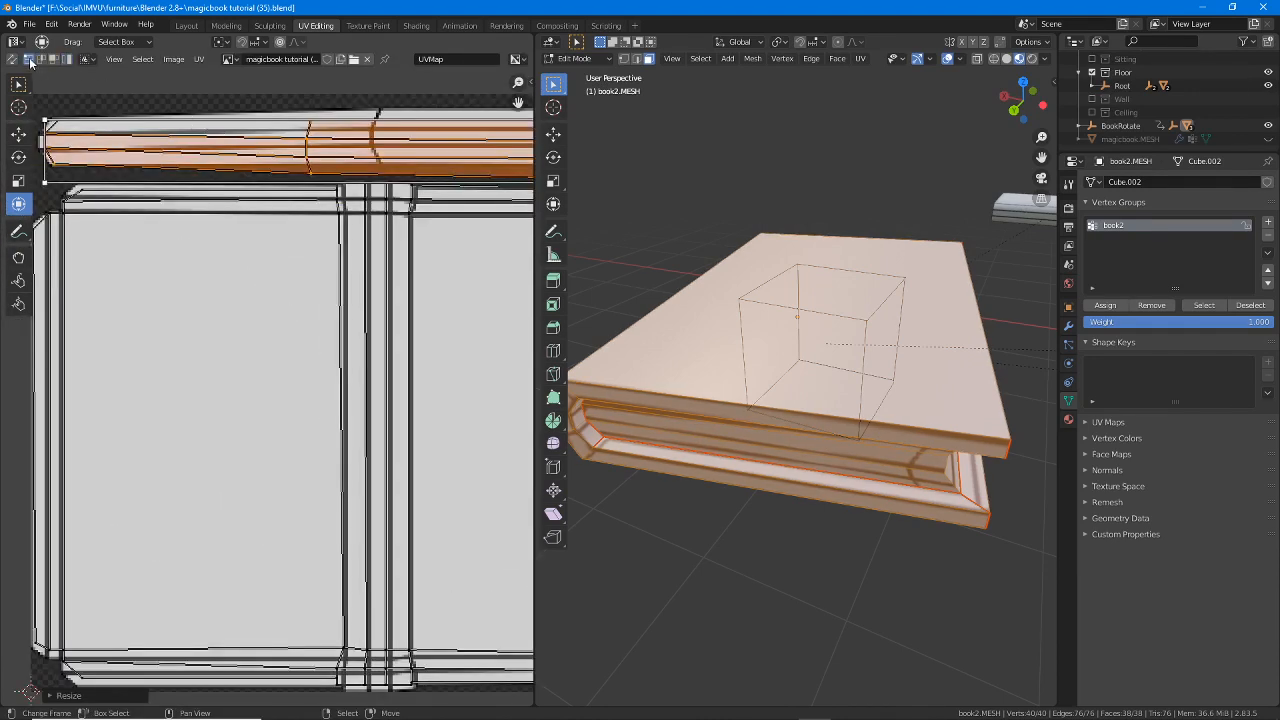
pyautogui.scroll(3, 166, 260)
pyautogui.rightClick(229, 210)
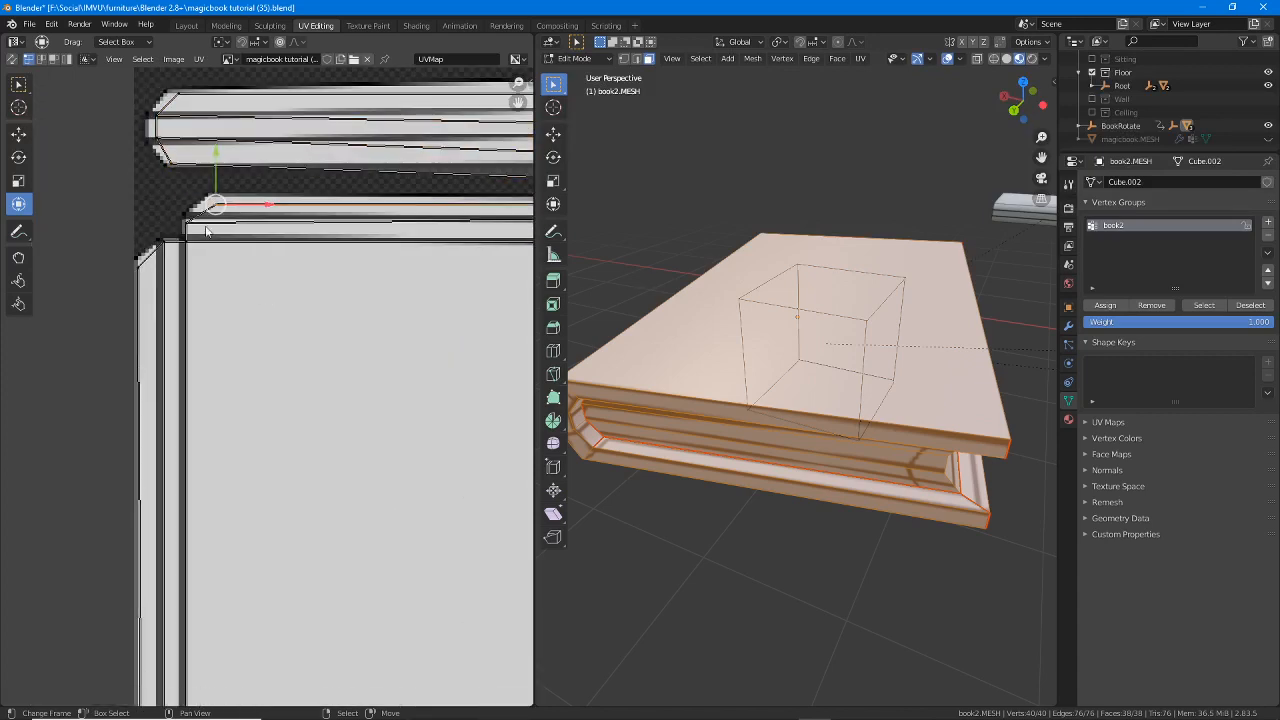
pyautogui.rightClick(194, 226)
pyautogui.press('g')
pyautogui.click(194, 222)
pyautogui.rightClick(219, 208)
pyautogui.press('g')
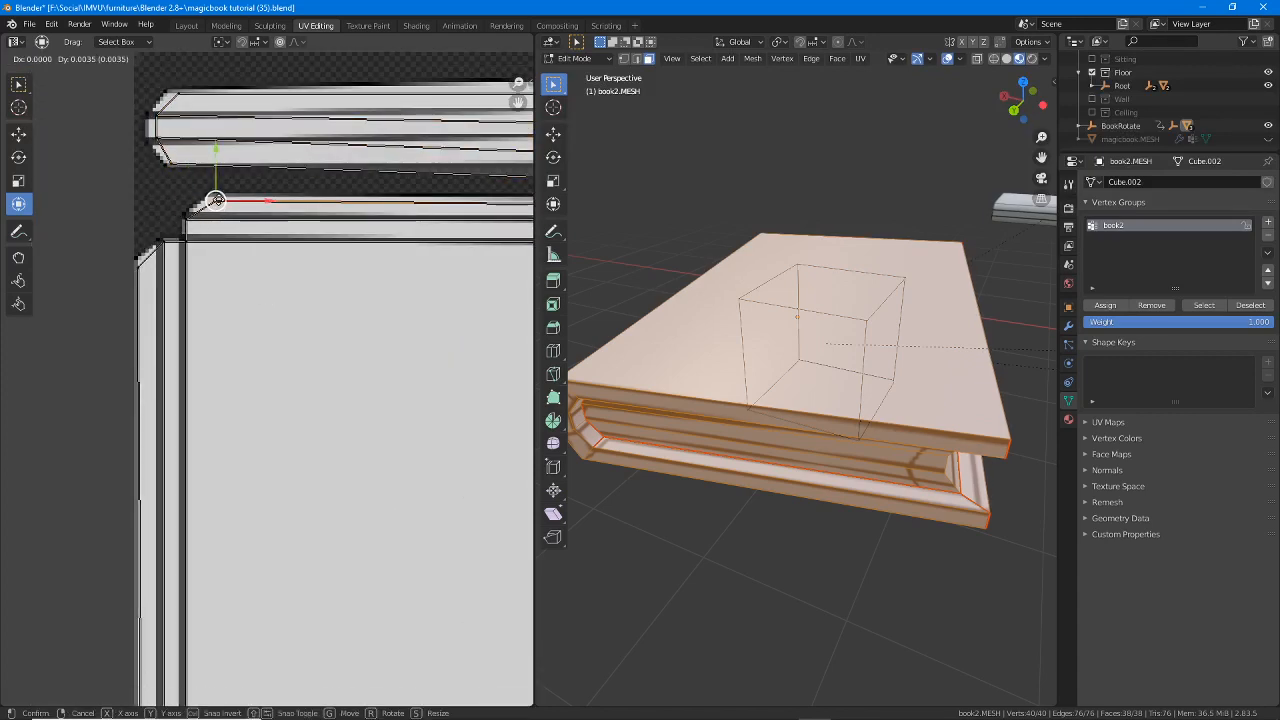
pyautogui.click(217, 201)
pyautogui.press('g')
pyautogui.click(214, 207)
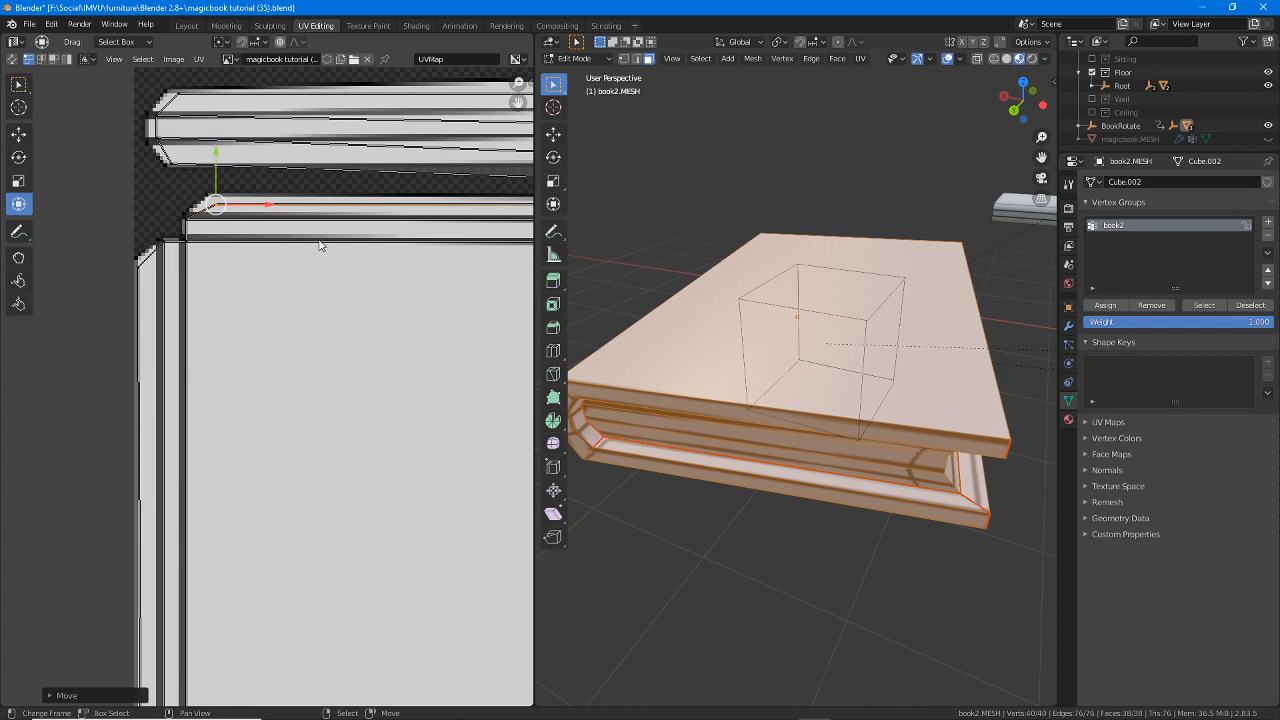
# - Nudge the cover island's upper-edge vertex at the left side of the spine onto the matching texture corner
pyautogui.moveTo(442, 264); pyautogui.dragTo(242, 282, button='middle')
pyautogui.rightClick(421, 222)
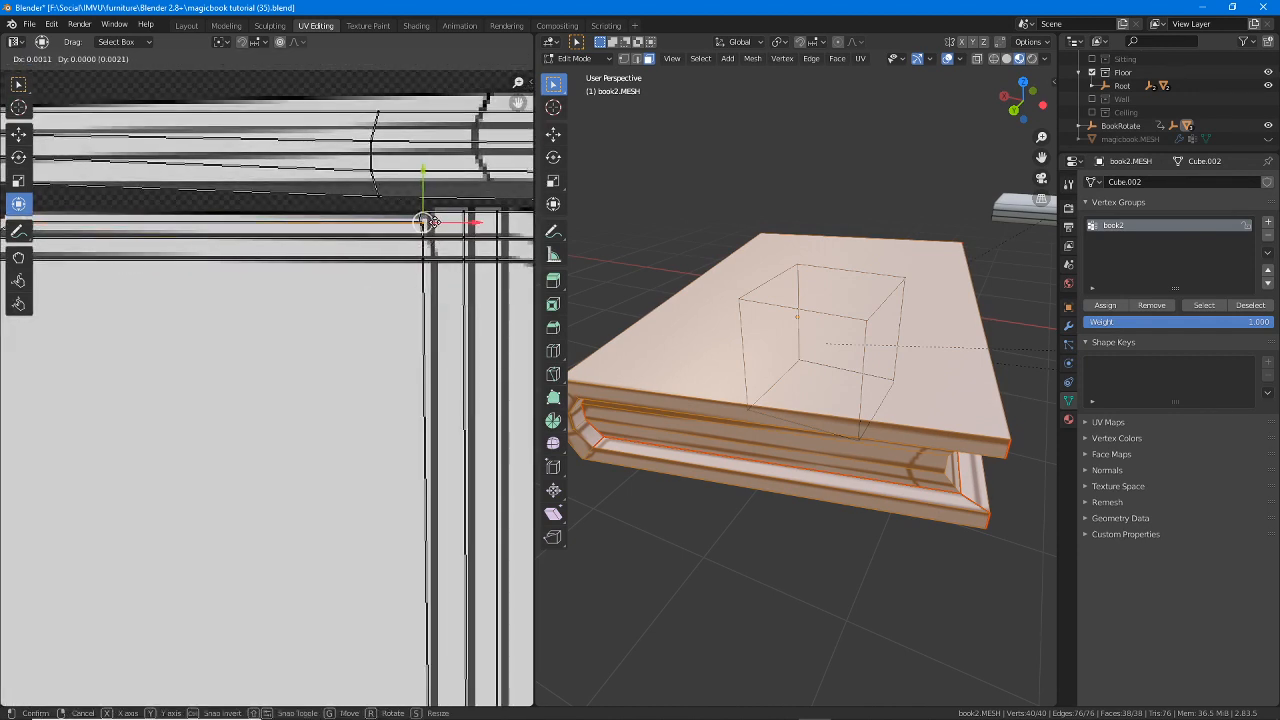
pyautogui.press('g')
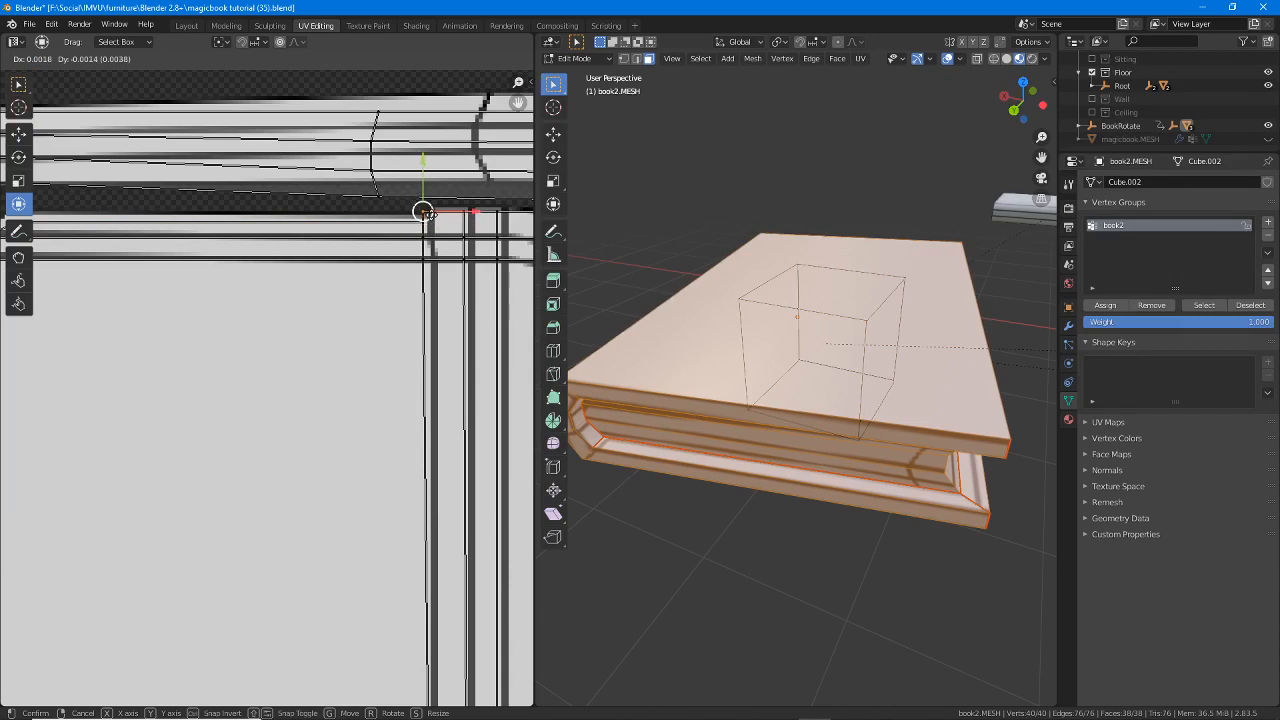
pyautogui.click(430, 216)
pyautogui.rightClick(424, 222)
pyautogui.press('g')
pyautogui.click(427, 218)
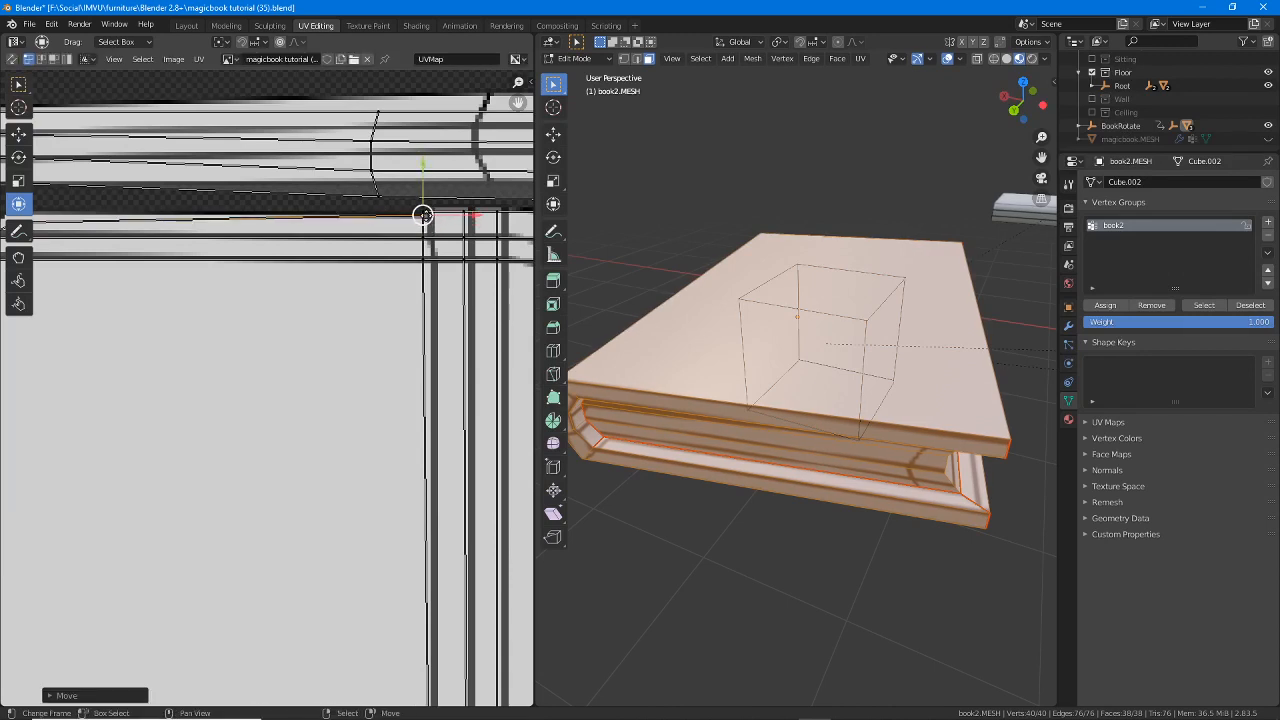
pyautogui.press('g')
pyautogui.click(434, 229)
# - Move the outermost vertex at the cover island's upper-left corner up to the outer edge of the texture drawing
pyautogui.moveTo(168, 332); pyautogui.dragTo(416, 324, button='middle')
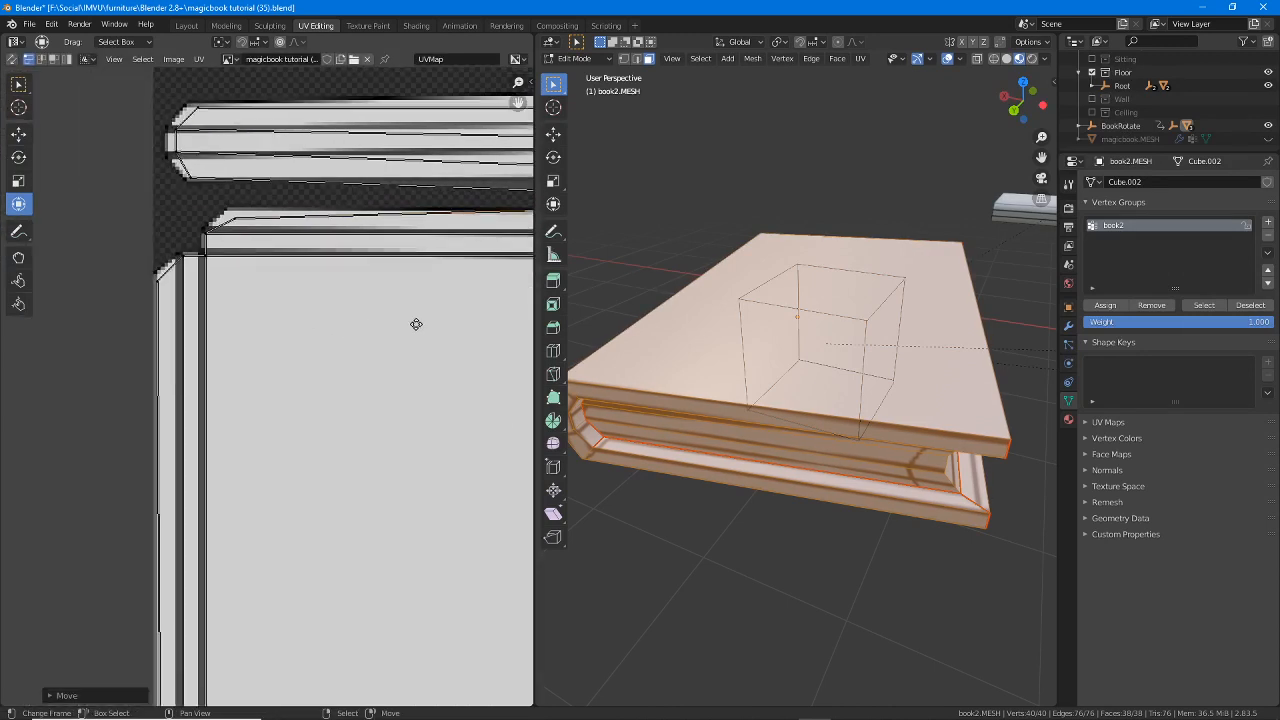
pyautogui.rightClick(284, 214)
pyautogui.press('g')
pyautogui.click(286, 212)
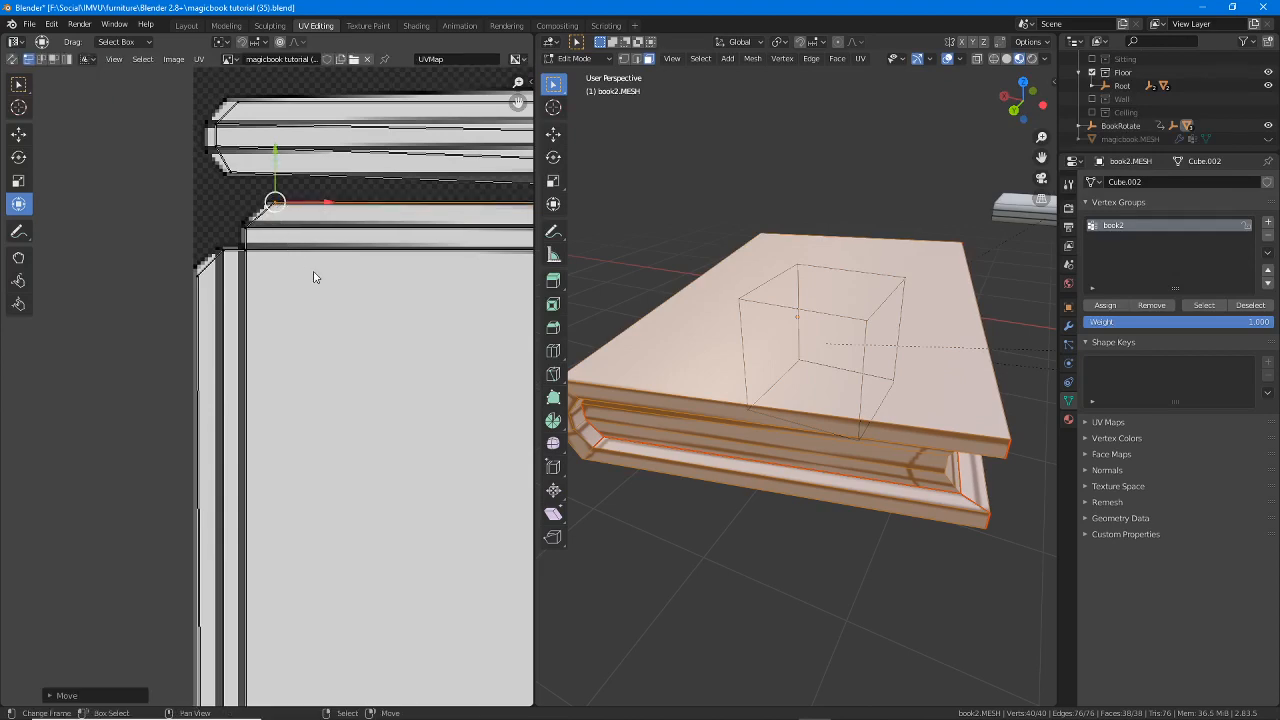
# - Move the cover island's upper-edge vertices at the right side of the spine onto the matching texture lines
pyautogui.moveTo(317, 277); pyautogui.dragTo(114, 354, button='middle')
pyautogui.moveTo(450, 371); pyautogui.dragTo(178, 336, button='middle')
pyautogui.moveTo(370, 308); pyautogui.dragTo(363, 300, button='middle')
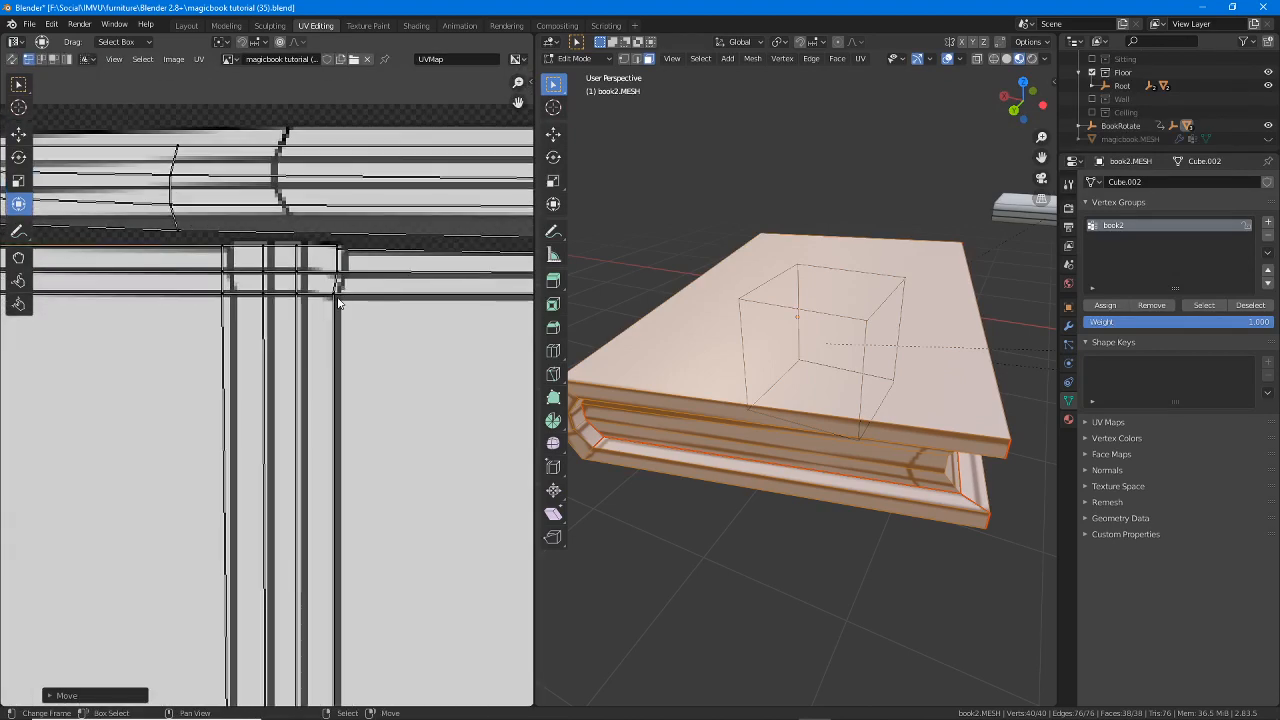
pyautogui.rightClick(336, 276)
pyautogui.press('g')
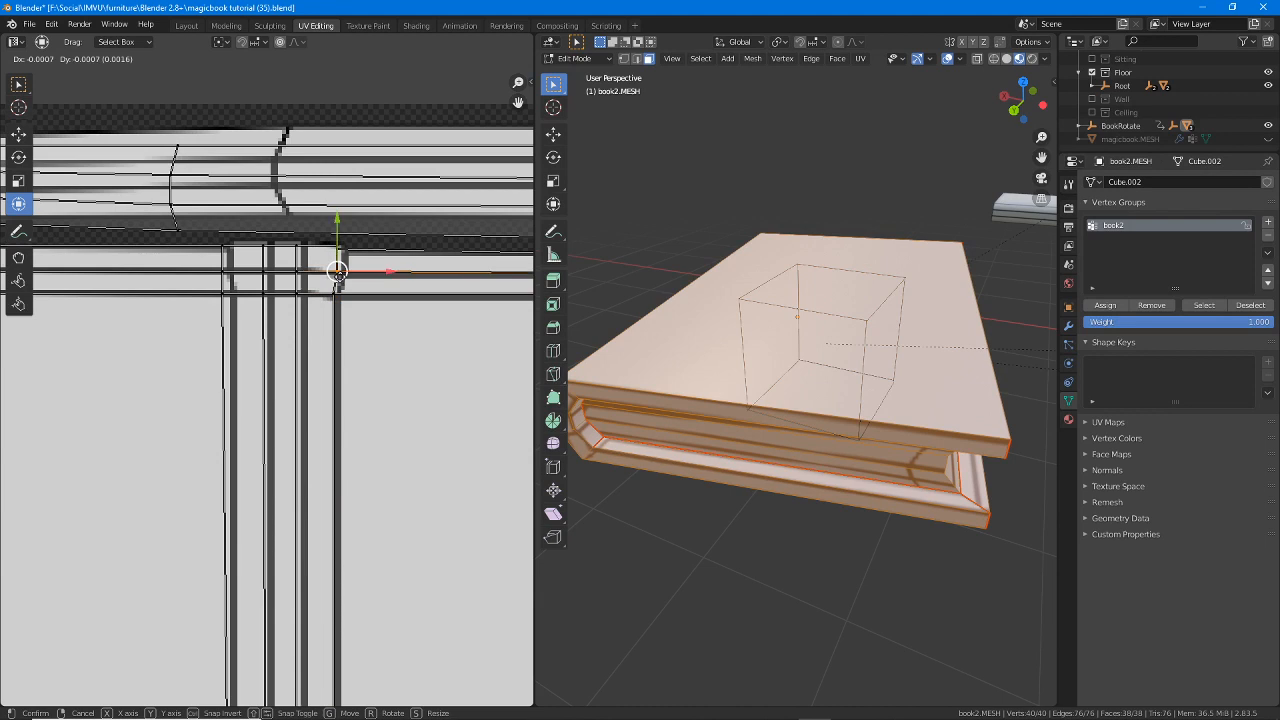
pyautogui.click(340, 276)
pyautogui.click(341, 256)
pyautogui.press('g')
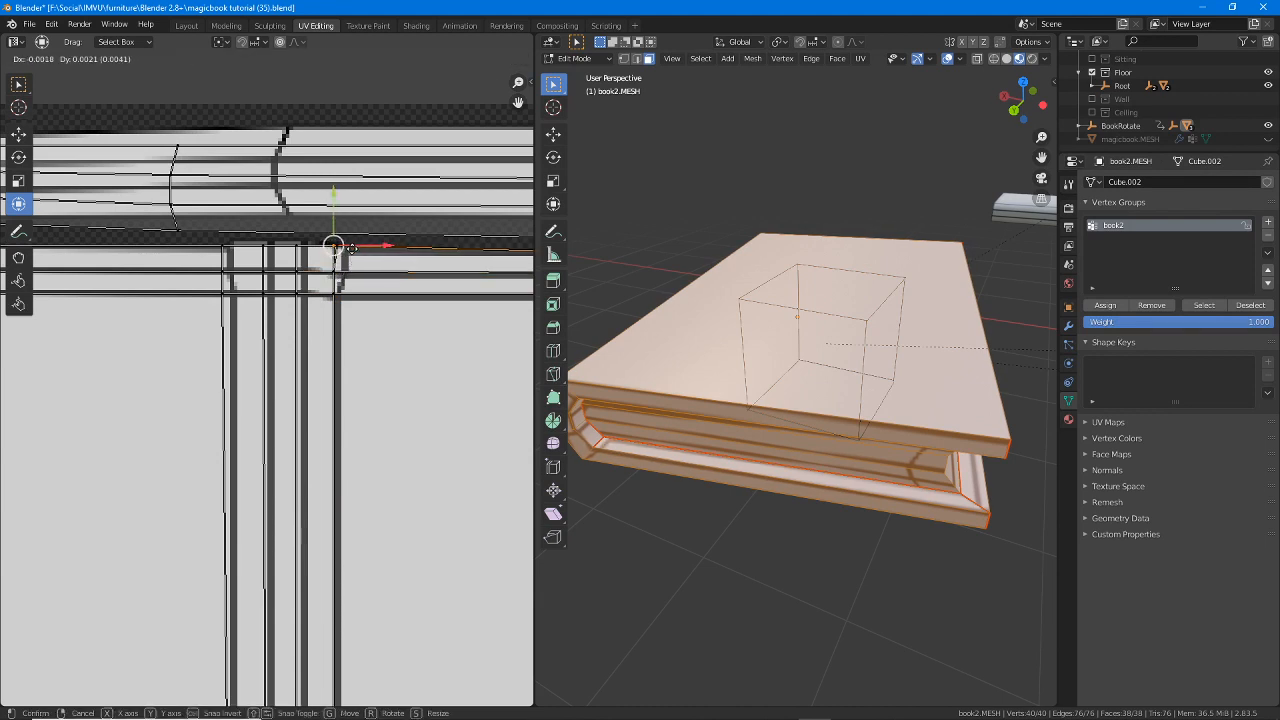
pyautogui.click(351, 254)
pyautogui.press('g')
pyautogui.click(341, 254)
# - Align the vertices at the cover island's upper-right corner with the corner lines of the texture drawing
pyautogui.moveTo(419, 397); pyautogui.dragTo(163, 409, button='middle')
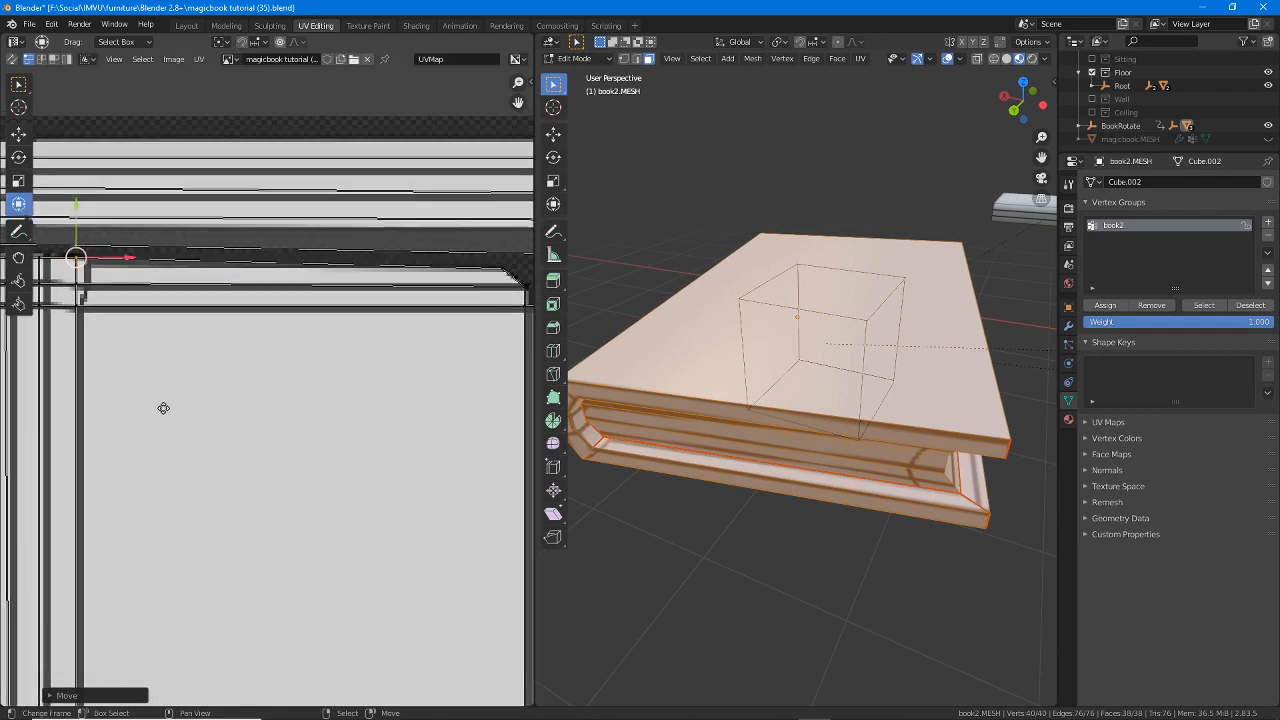
pyautogui.moveTo(353, 372); pyautogui.dragTo(231, 383, button='middle')
pyautogui.moveTo(390, 285); pyautogui.dragTo(390, 268, button='right')
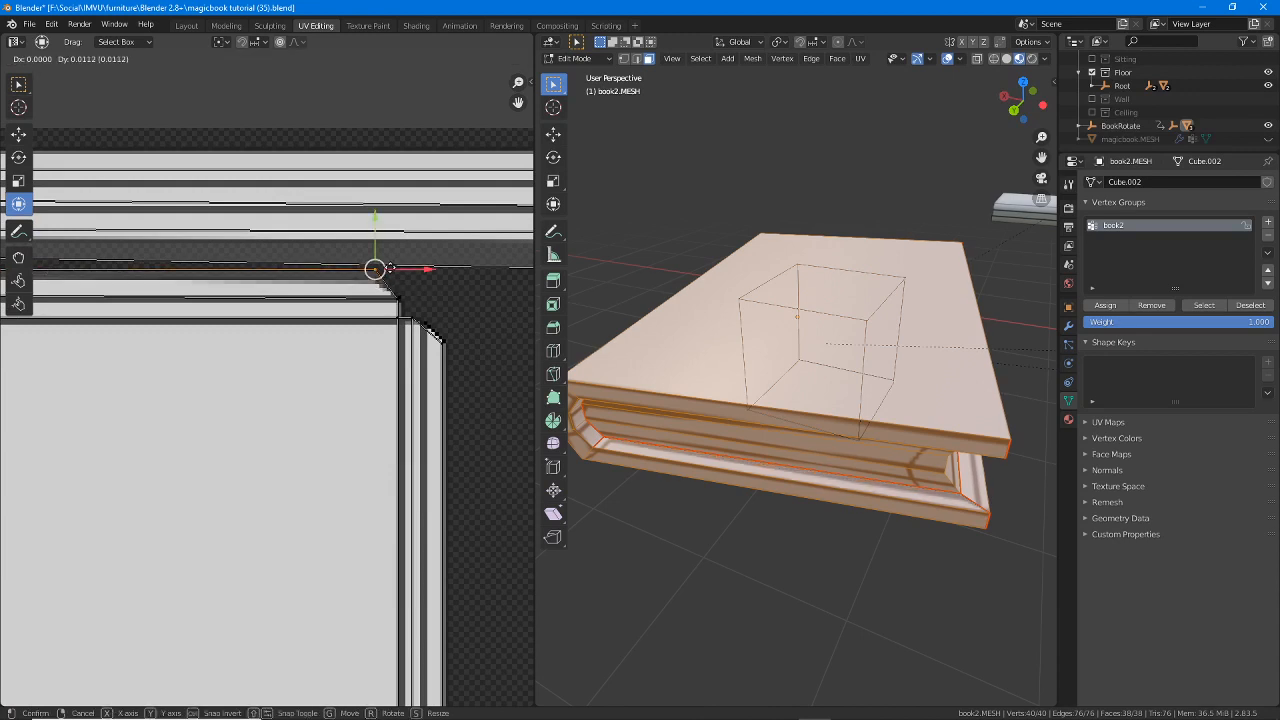
pyautogui.click(390, 268)
pyautogui.moveTo(277, 359); pyautogui.dragTo(357, 348, button='middle')
pyautogui.rightClick(499, 290)
pyautogui.press('g')
pyautogui.click(498, 289)
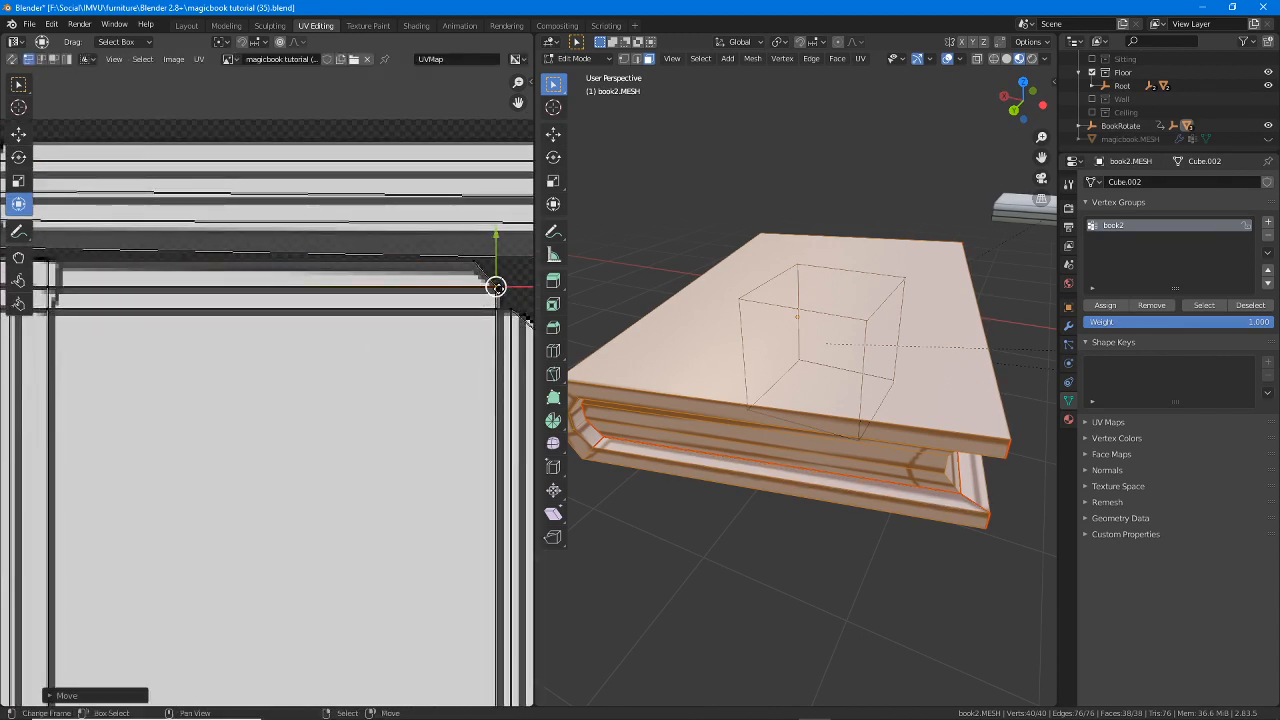
pyautogui.rightClick(498, 317)
pyautogui.moveTo(447, 333); pyautogui.dragTo(326, 321, button='middle')
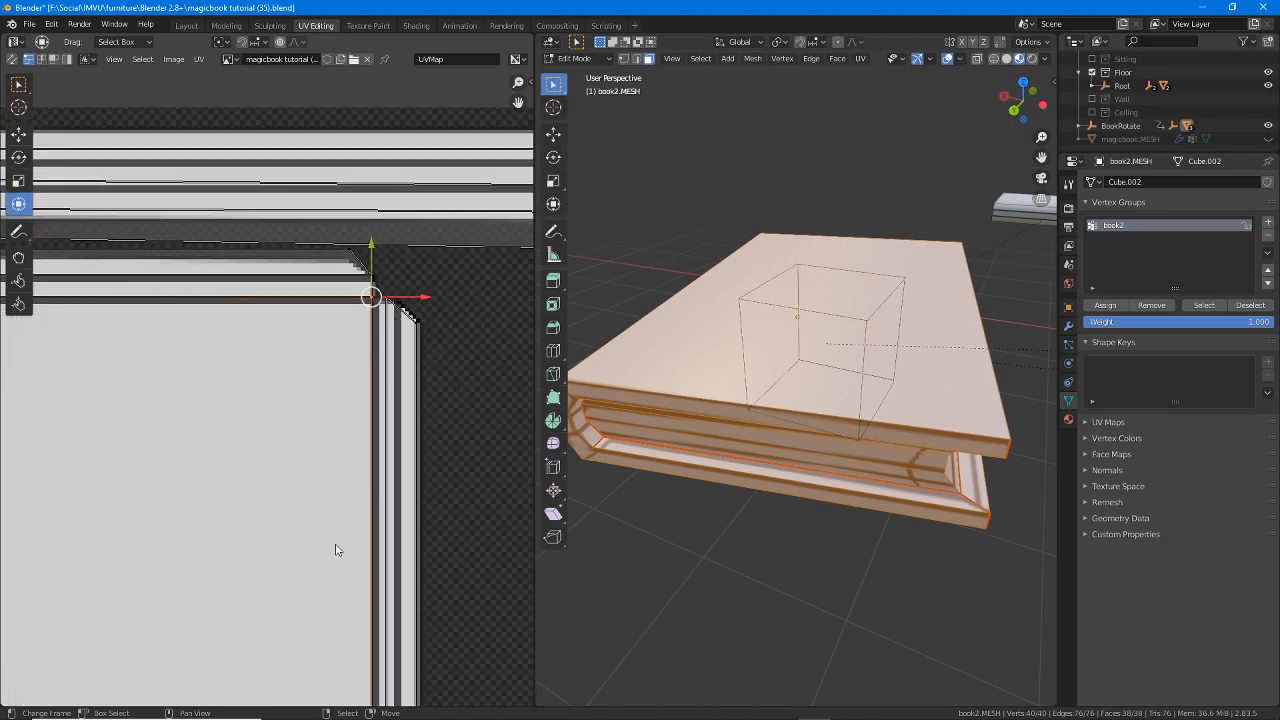
# - Move the cover island's lower-edge vertices at the right side of the spine onto the texture lines
pyautogui.moveTo(336, 550); pyautogui.dragTo(409, 314, button='middle')
pyautogui.moveTo(243, 391); pyautogui.dragTo(343, 391, button='middle')
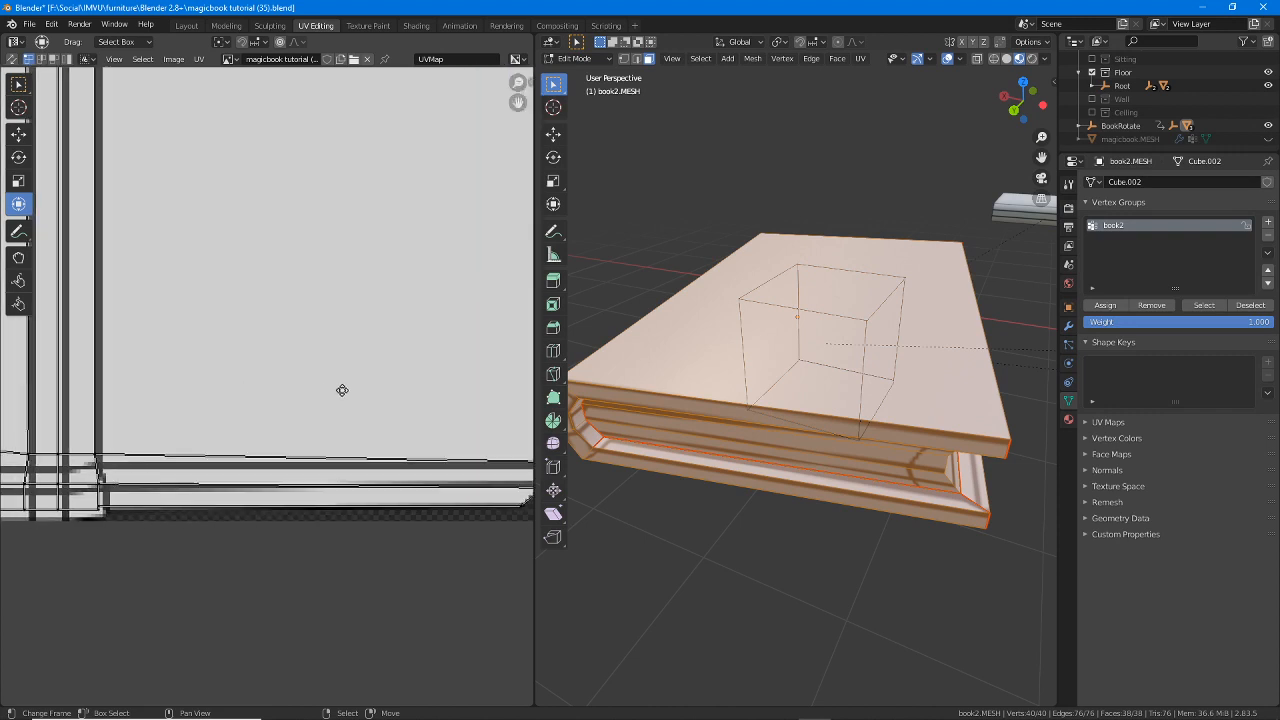
pyautogui.moveTo(138, 470); pyautogui.dragTo(310, 447, button='middle')
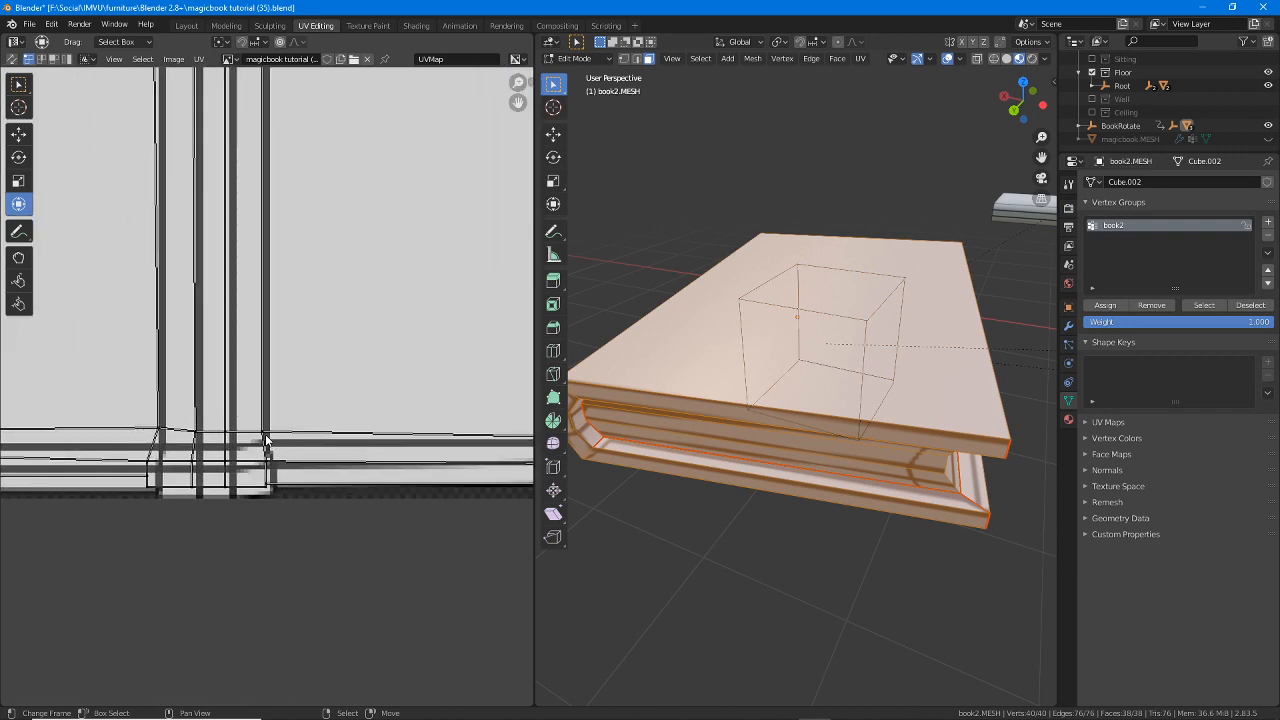
pyautogui.rightClick(265, 435)
pyautogui.moveTo(272, 465); pyautogui.dragTo(270, 430, button='right')
pyautogui.press('g')
# - Nudge the inner vertices at the cover island's lower-right corner onto the texture's corner lines
pyautogui.moveTo(314, 431); pyautogui.dragTo(93, 442, button='middle')
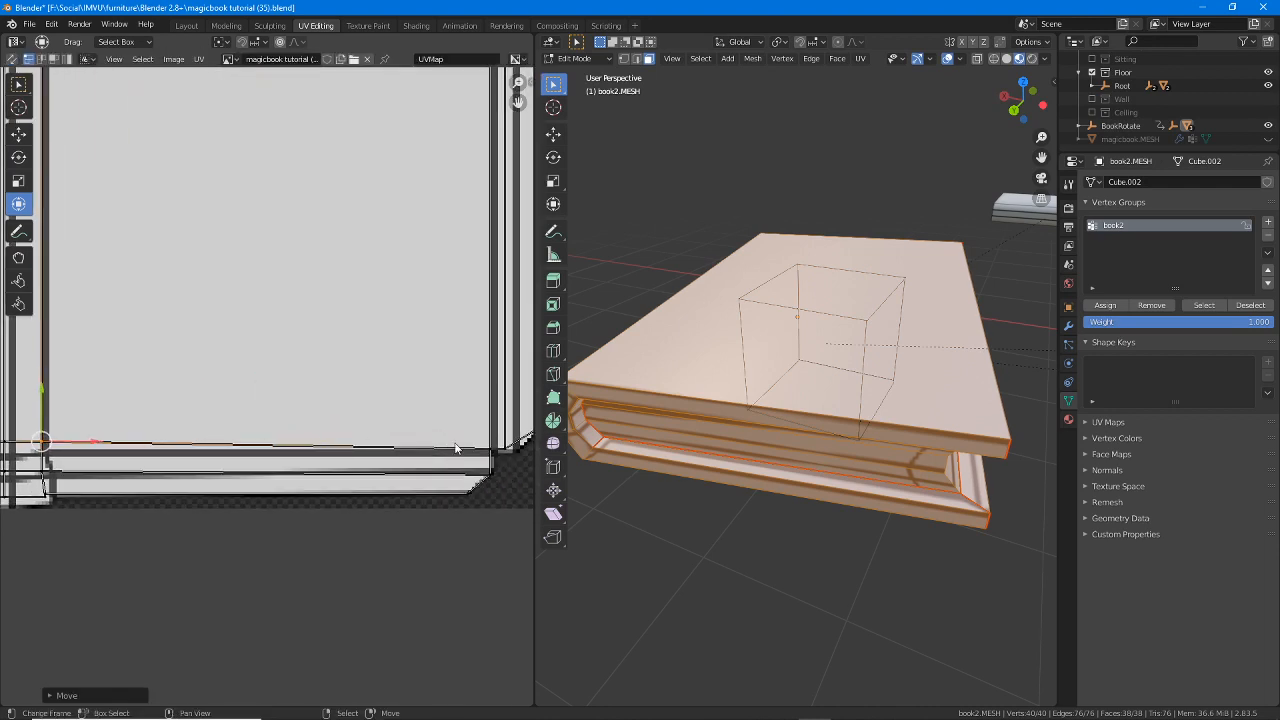
pyautogui.moveTo(492, 450); pyautogui.dragTo(509, 441, button='right')
pyautogui.moveTo(439, 408); pyautogui.dragTo(397, 398, button='middle')
pyautogui.moveTo(454, 459); pyautogui.dragTo(457, 452, button='right')
# - Pull the cover island's bottommost vertices, from the right side of the spine to the lower-right corner, down to the drawing's outer edge
pyautogui.moveTo(134, 470); pyautogui.dragTo(194, 471, button='middle')
pyautogui.moveTo(60, 484); pyautogui.dragTo(264, 471, button='middle')
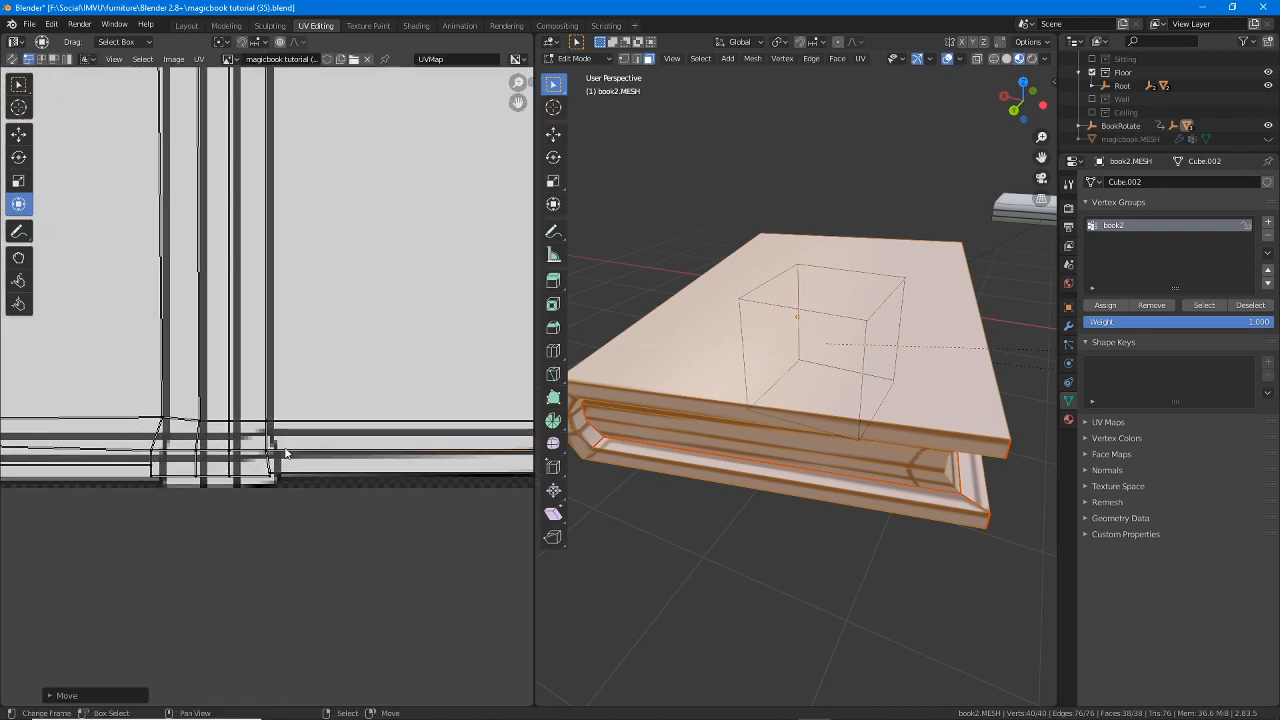
pyautogui.rightClick(266, 472)
pyautogui.moveTo(265, 476); pyautogui.dragTo(265, 480, button='right')
pyautogui.moveTo(278, 473); pyautogui.dragTo(279, 477, button='right')
pyautogui.moveTo(371, 486); pyautogui.dragTo(127, 493, button='middle')
pyautogui.moveTo(436, 484); pyautogui.dragTo(437, 489, button='right')
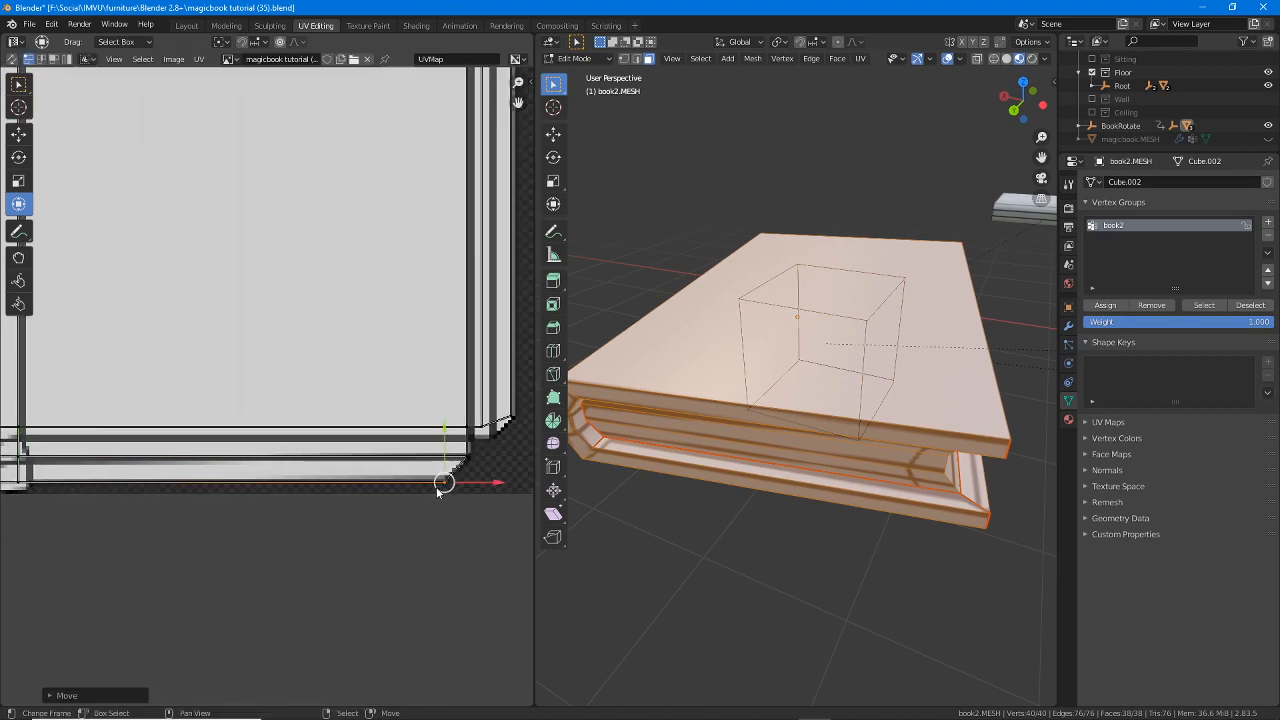
# - Align the cover island's lower-edge vertices at the left side of the spine with the texture lines
pyautogui.moveTo(219, 488); pyautogui.dragTo(395, 488, button='middle')
pyautogui.rightClick(360, 423)
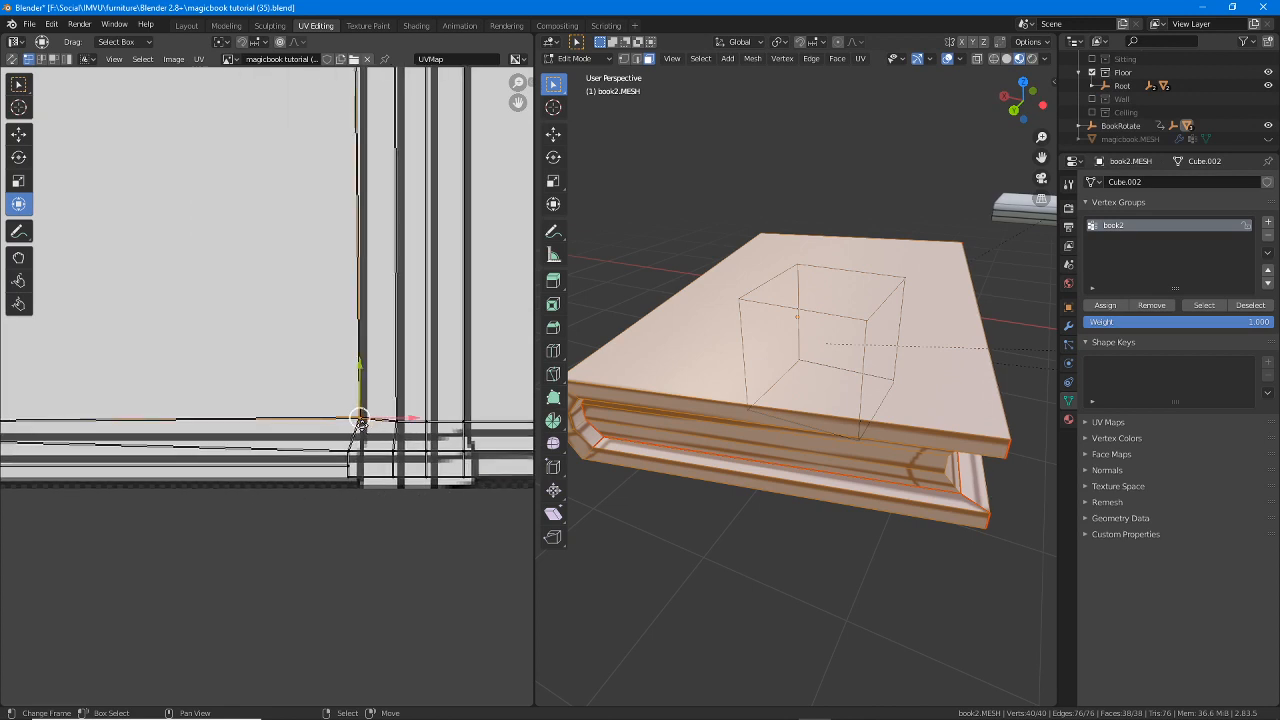
pyautogui.moveTo(360, 423); pyautogui.dragTo(401, 480, button='right')
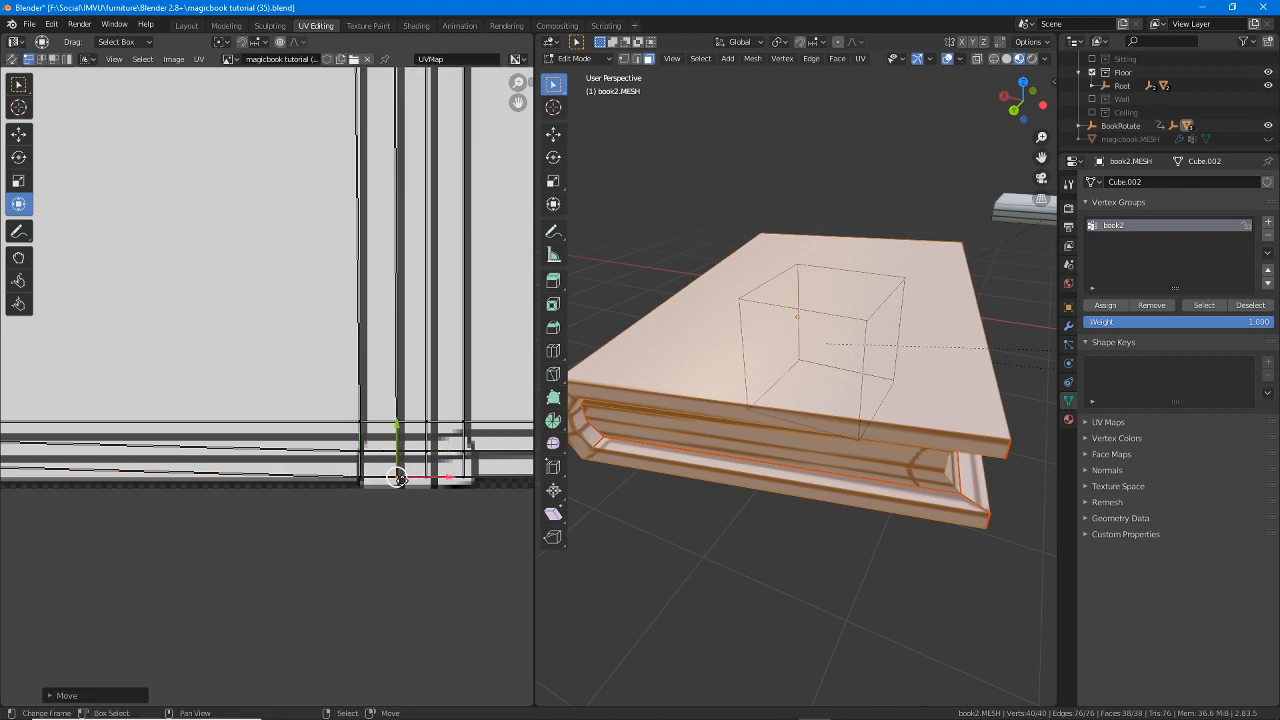
# - Align the vertices at the cover island's lower-left corner, including the outermost left-edge vertex, with the texture's corner outline
pyautogui.moveTo(64, 478); pyautogui.dragTo(283, 469, button='middle')
pyautogui.moveTo(210, 463); pyautogui.dragTo(210, 477, button='right')
pyautogui.moveTo(358, 474); pyautogui.dragTo(324, 475, button='middle')
pyautogui.rightClick(147, 440)
pyautogui.moveTo(147, 440); pyautogui.dragTo(148, 453, button='right')
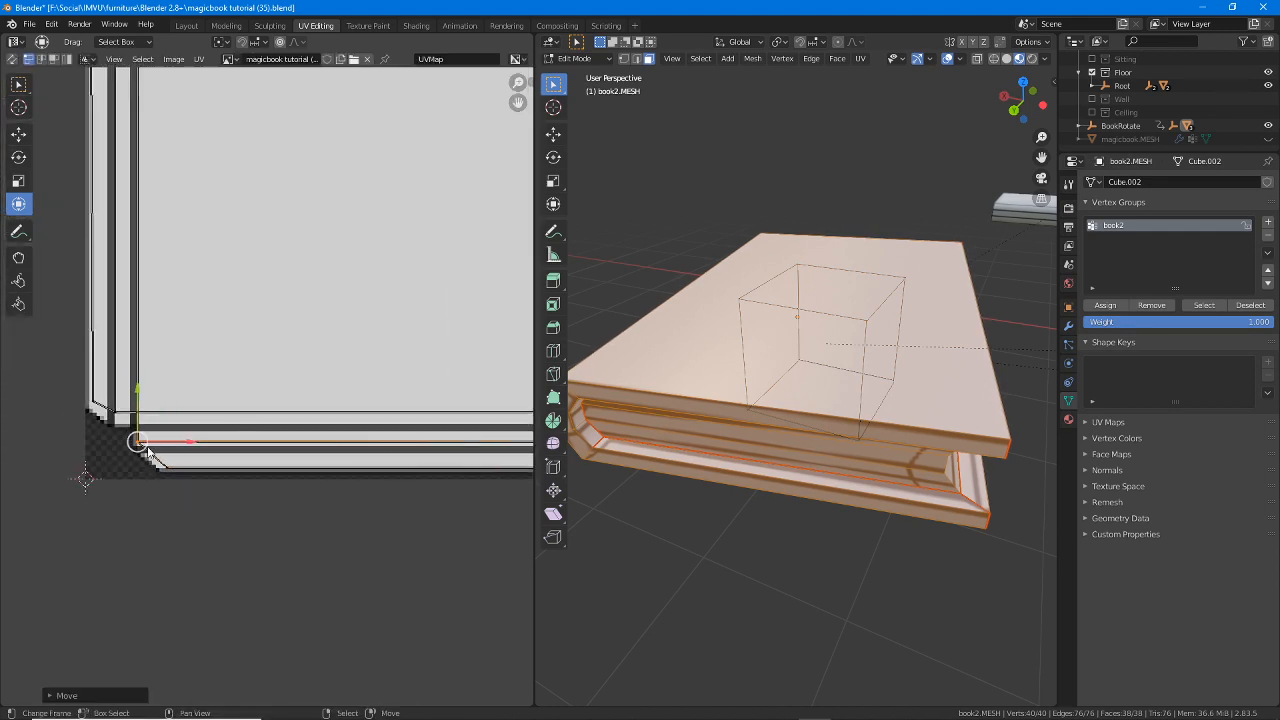
pyautogui.moveTo(220, 411); pyautogui.dragTo(284, 609, button='middle')
pyautogui.moveTo(164, 150); pyautogui.dragTo(290, 194, button='middle')
pyautogui.press('g')
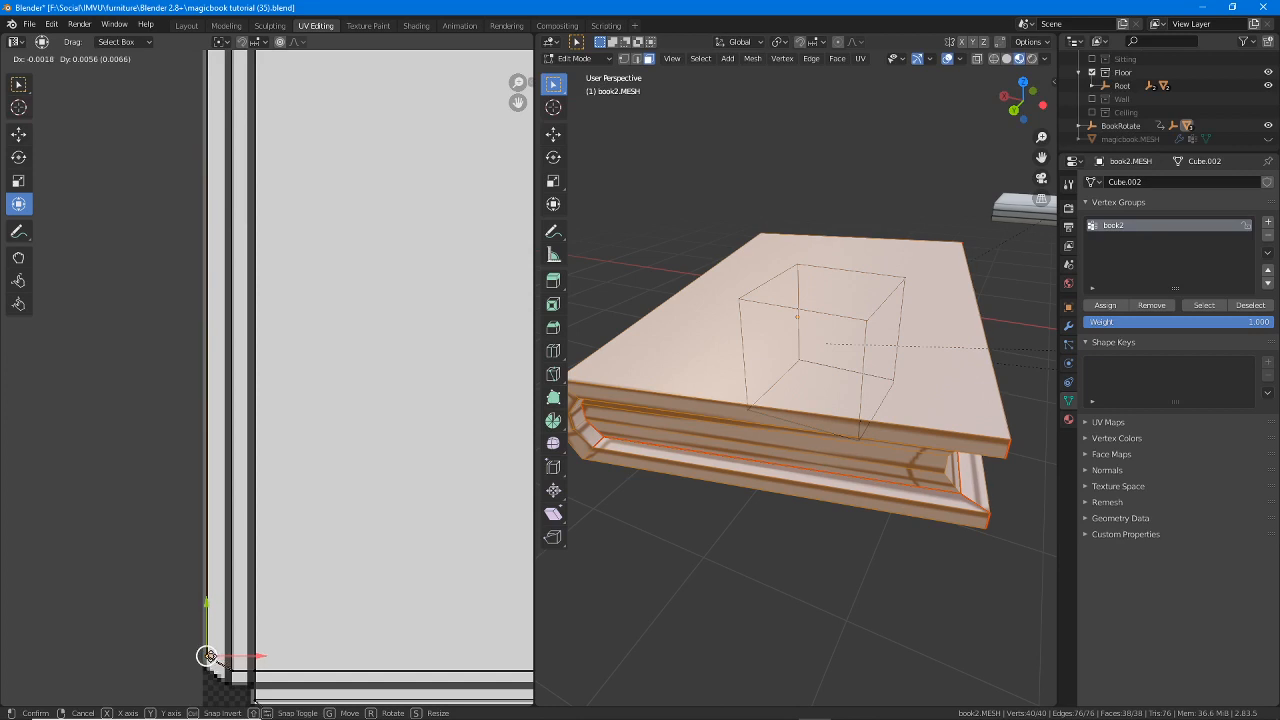
pyautogui.click(207, 660)
# - Nudge the vertices at the right end of the page-edge island onto the strip's end lines
pyautogui.moveTo(309, 188); pyautogui.dragTo(273, 543, button='middle')
pyautogui.scroll(-2, 357, 463)
pyautogui.moveTo(434, 448); pyautogui.dragTo(94, 435, button='middle')
pyautogui.moveTo(312, 381); pyautogui.dragTo(226, 403, button='middle')
pyautogui.scroll(2, 350, 373)
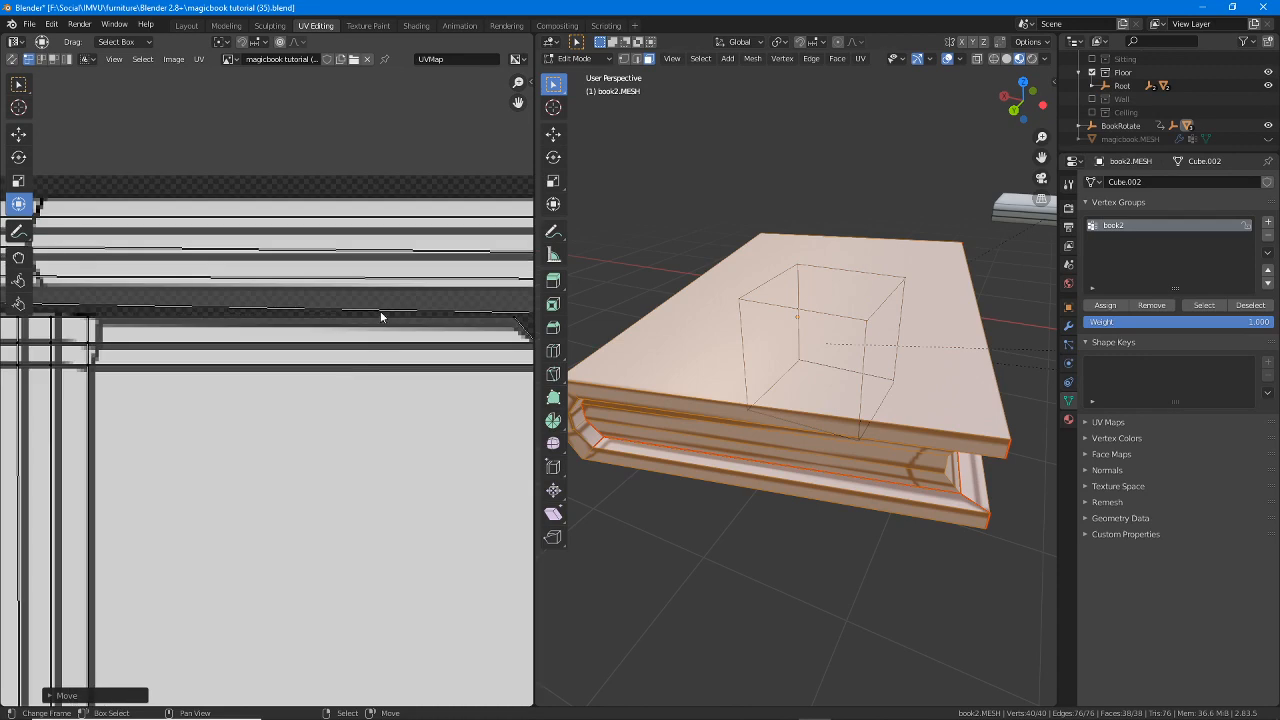
pyautogui.moveTo(380, 311); pyautogui.dragTo(152, 379, button='middle')
pyautogui.scroll(-2, 225, 371)
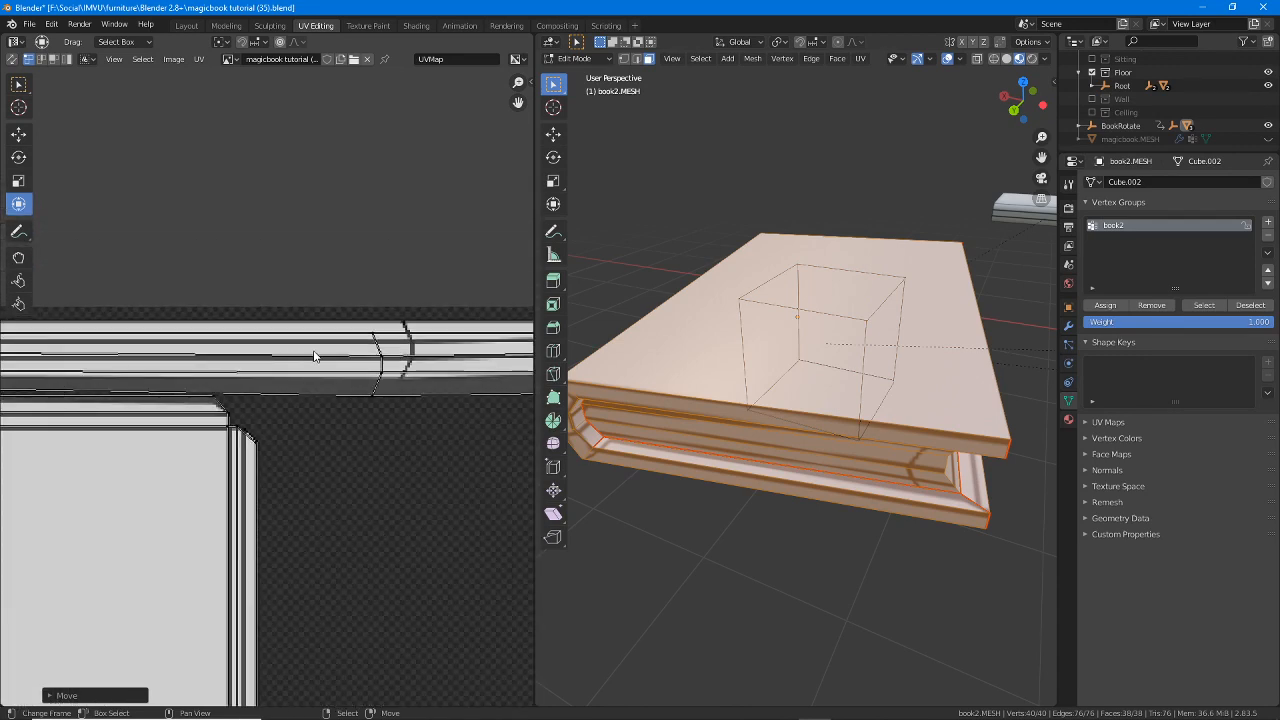
pyautogui.moveTo(400, 410); pyautogui.dragTo(251, 400, button='middle')
pyautogui.click(409, 375)
pyautogui.moveTo(409, 376); pyautogui.dragTo(399, 392)
pyautogui.moveTo(428, 341); pyautogui.dragTo(427, 345)
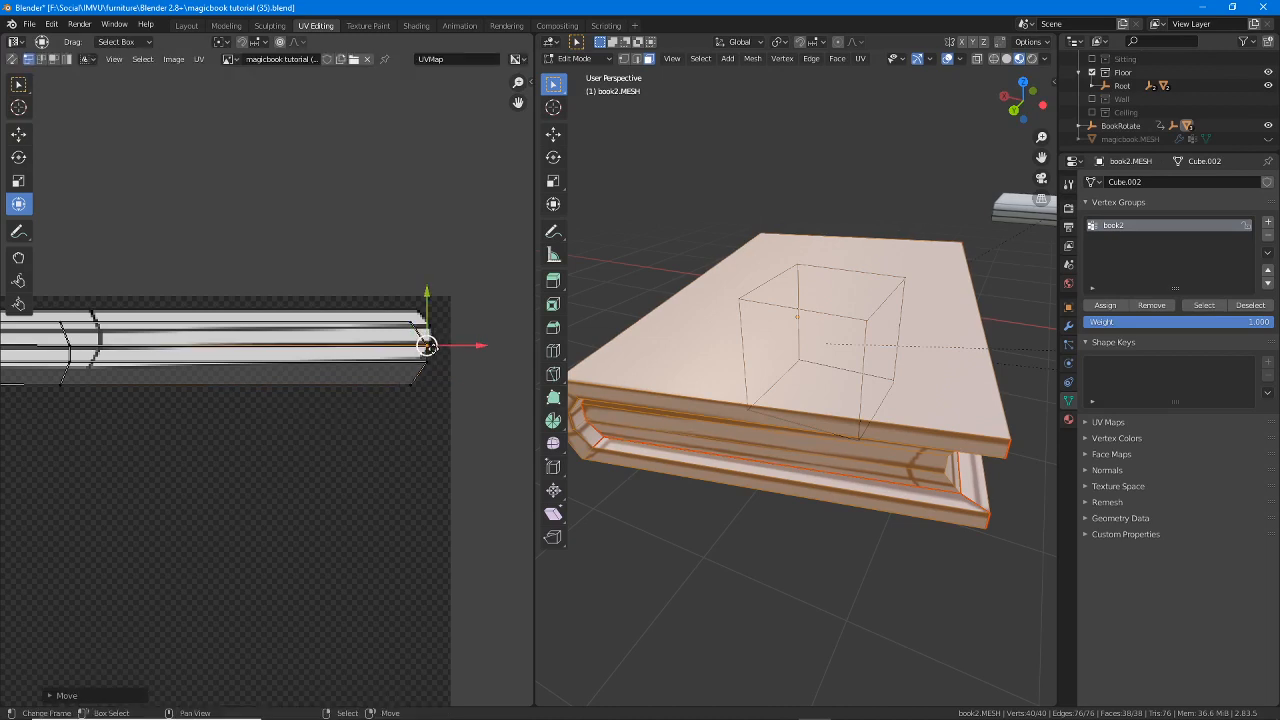
# - Select the page-edge island's vertices along its right-hand division and right end, and move them together up onto the texture strip
pyautogui.scroll(5, 220, 395)
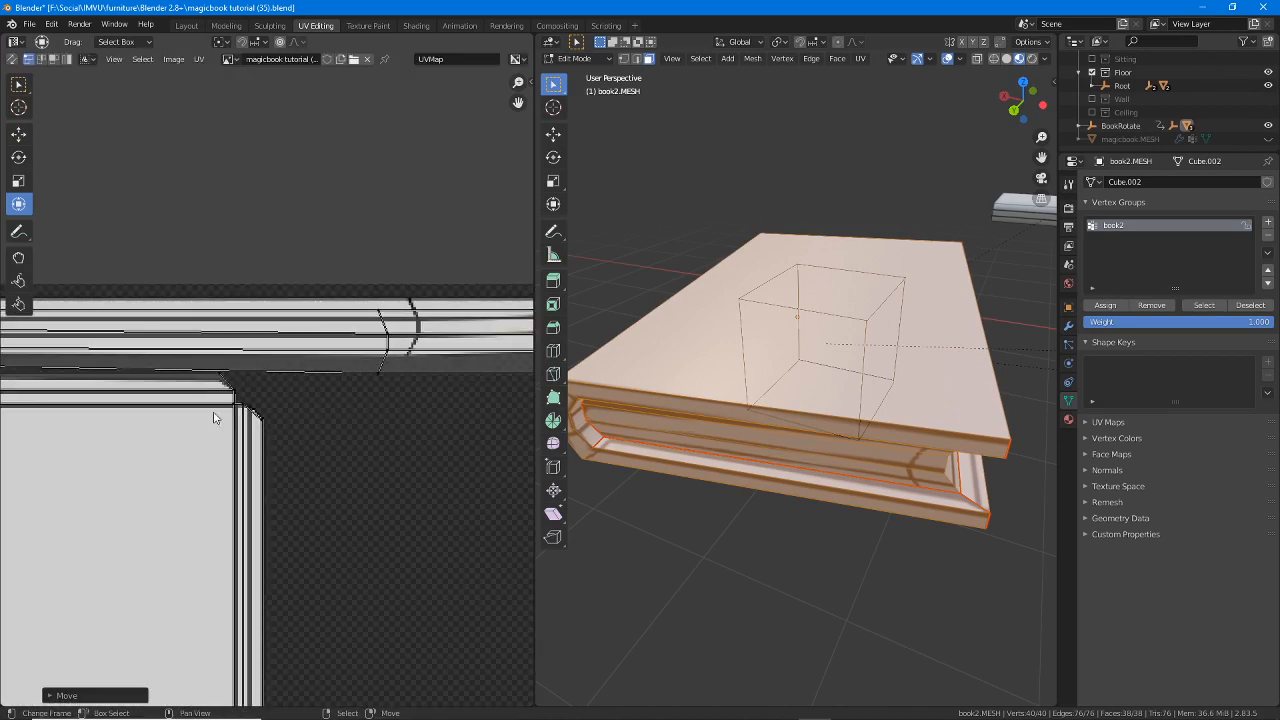
pyautogui.moveTo(378, 412); pyautogui.dragTo(276, 423, button='middle')
pyautogui.rightClick(458, 313)
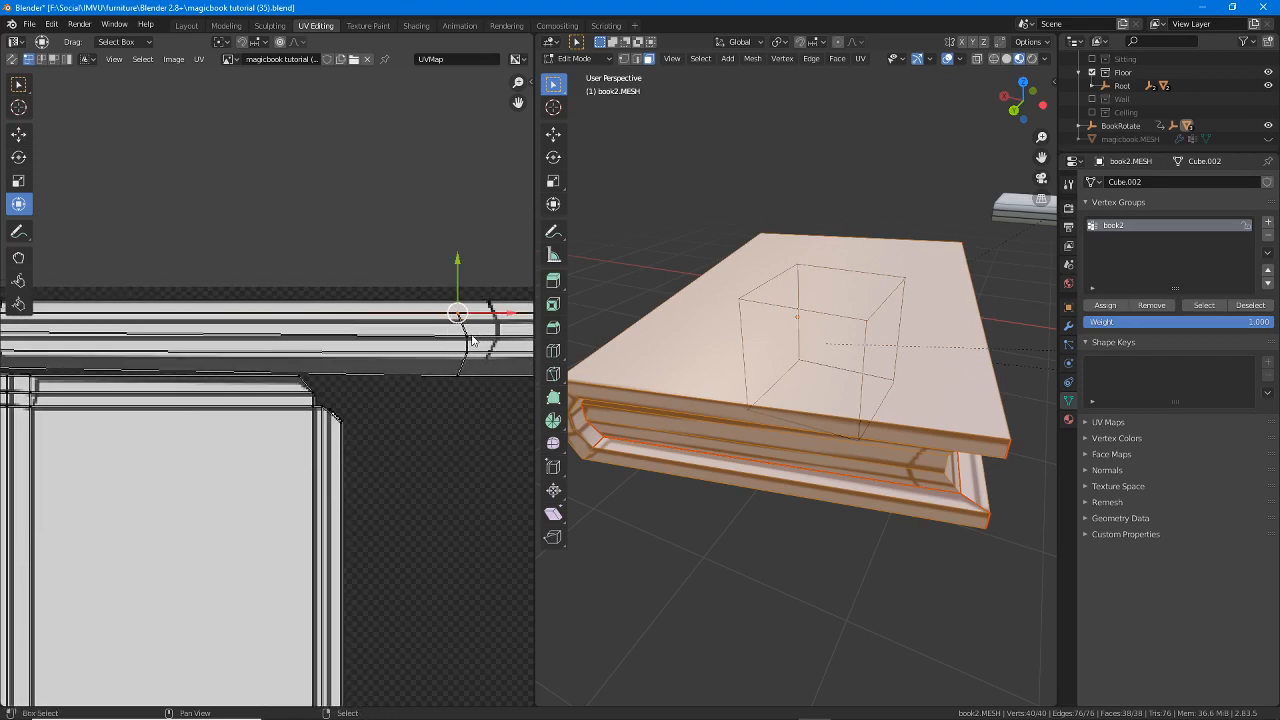
pyautogui.keyDown('shift'); pyautogui.rightClick(467, 336); pyautogui.keyUp('shift')
pyautogui.keyDown('shift'); pyautogui.rightClick(467, 351); pyautogui.keyUp('shift')
pyautogui.keyDown('shift'); pyautogui.rightClick(459, 375); pyautogui.keyUp('shift')
pyautogui.moveTo(490, 374); pyautogui.dragTo(374, 357, button='middle')
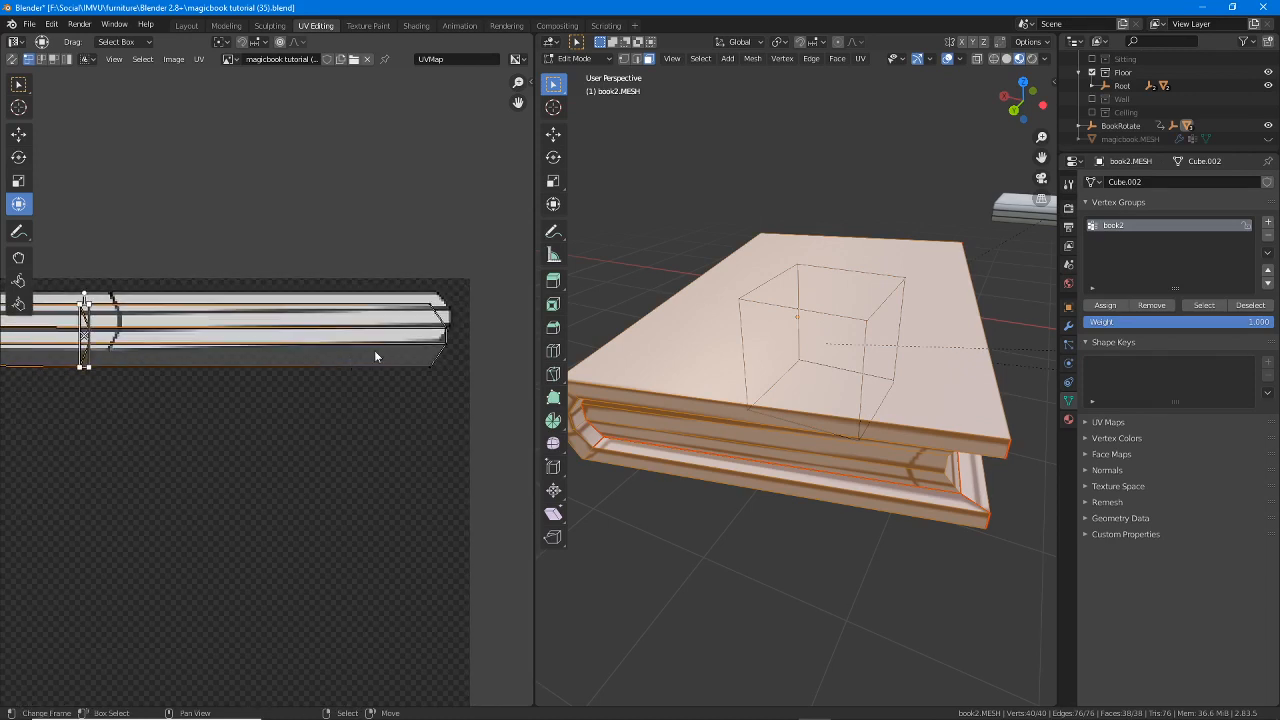
pyautogui.keyDown('shift'); pyautogui.rightClick(431, 305); pyautogui.keyUp('shift')
pyautogui.keyDown('shift'); pyautogui.rightClick(444, 328); pyautogui.keyUp('shift')
pyautogui.keyDown('shift'); pyautogui.rightClick(444, 344); pyautogui.keyUp('shift')
pyautogui.keyDown('shift'); pyautogui.rightClick(427, 368); pyautogui.keyUp('shift')
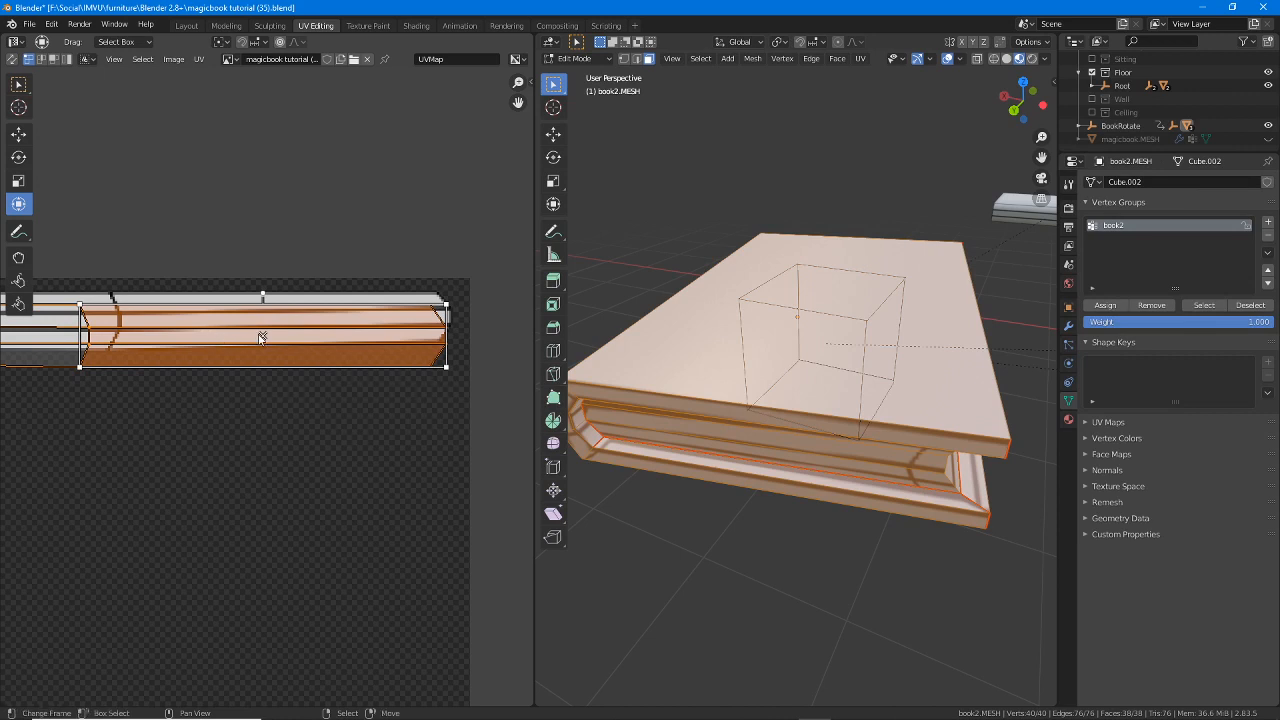
pyautogui.press('g')
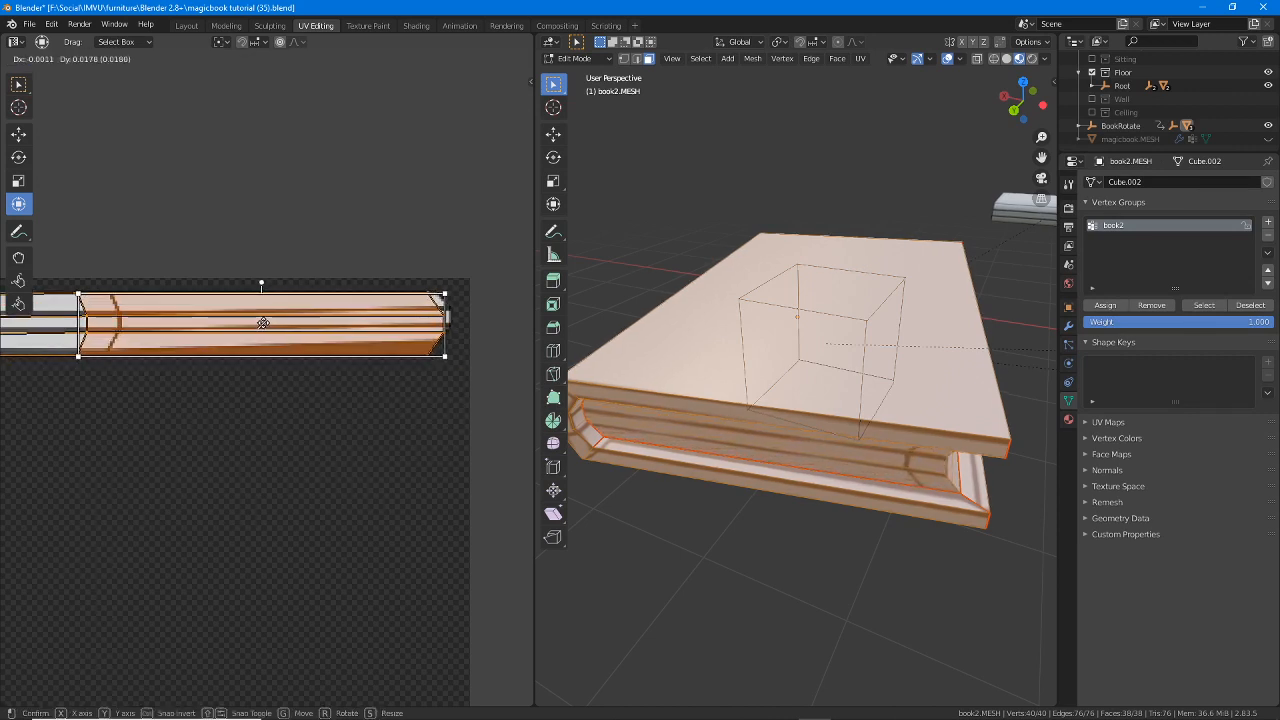
pyautogui.click(265, 323)
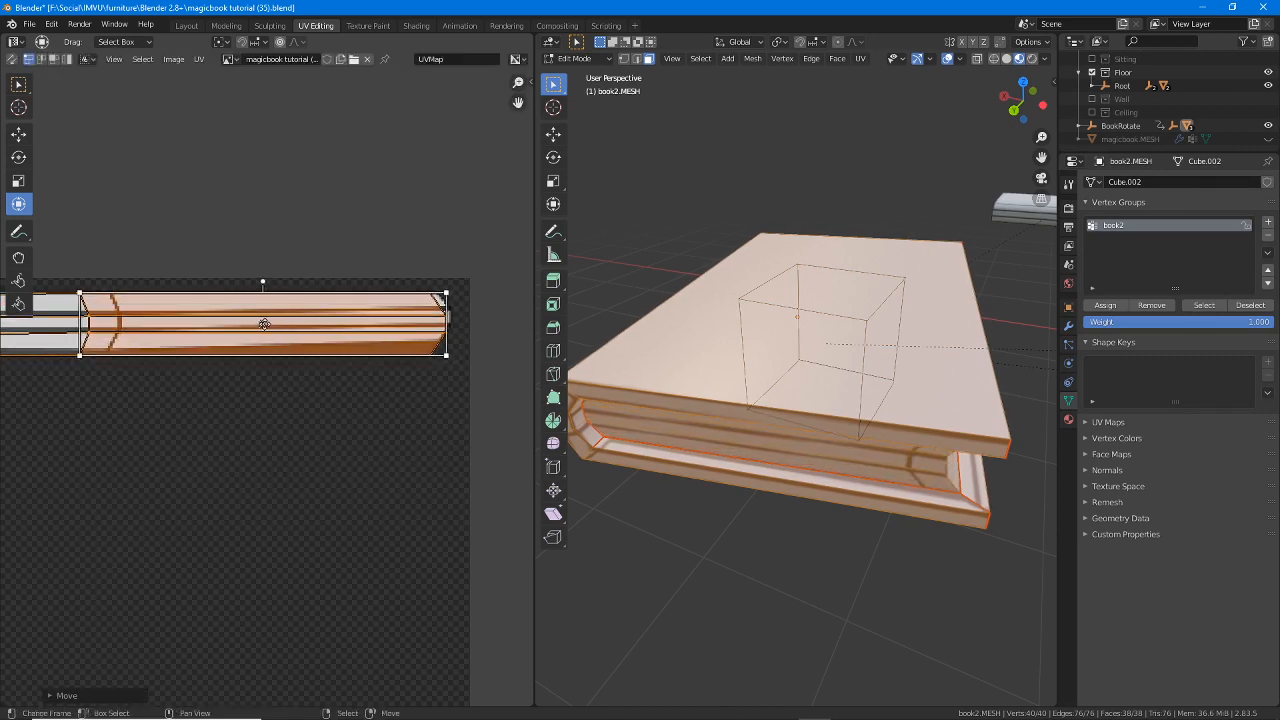
# - Move the four vertices along the page-edge island's left-hand division vertically onto the strip's horizontal lines
pyautogui.moveTo(158, 419); pyautogui.dragTo(410, 427, button='middle')
pyautogui.moveTo(253, 427); pyautogui.dragTo(445, 419, button='middle')
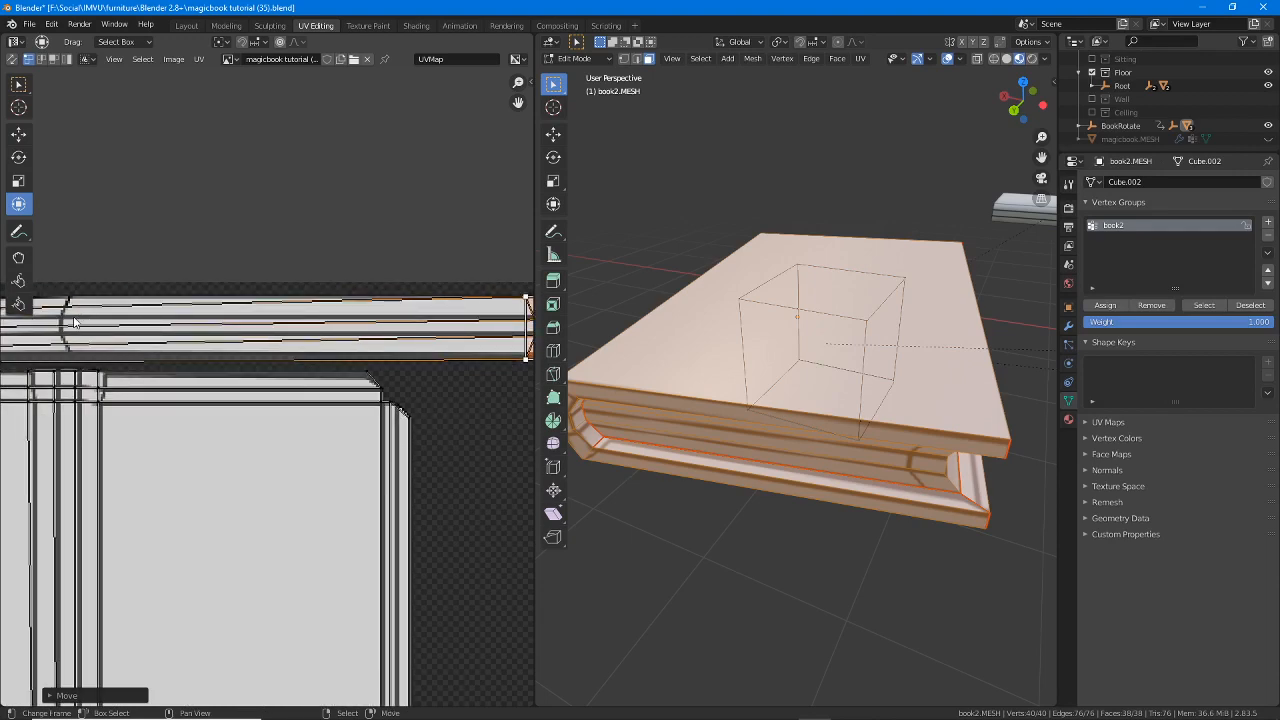
pyautogui.moveTo(73, 321); pyautogui.dragTo(333, 321, button='middle')
pyautogui.click(264, 312)
pyautogui.press('g')
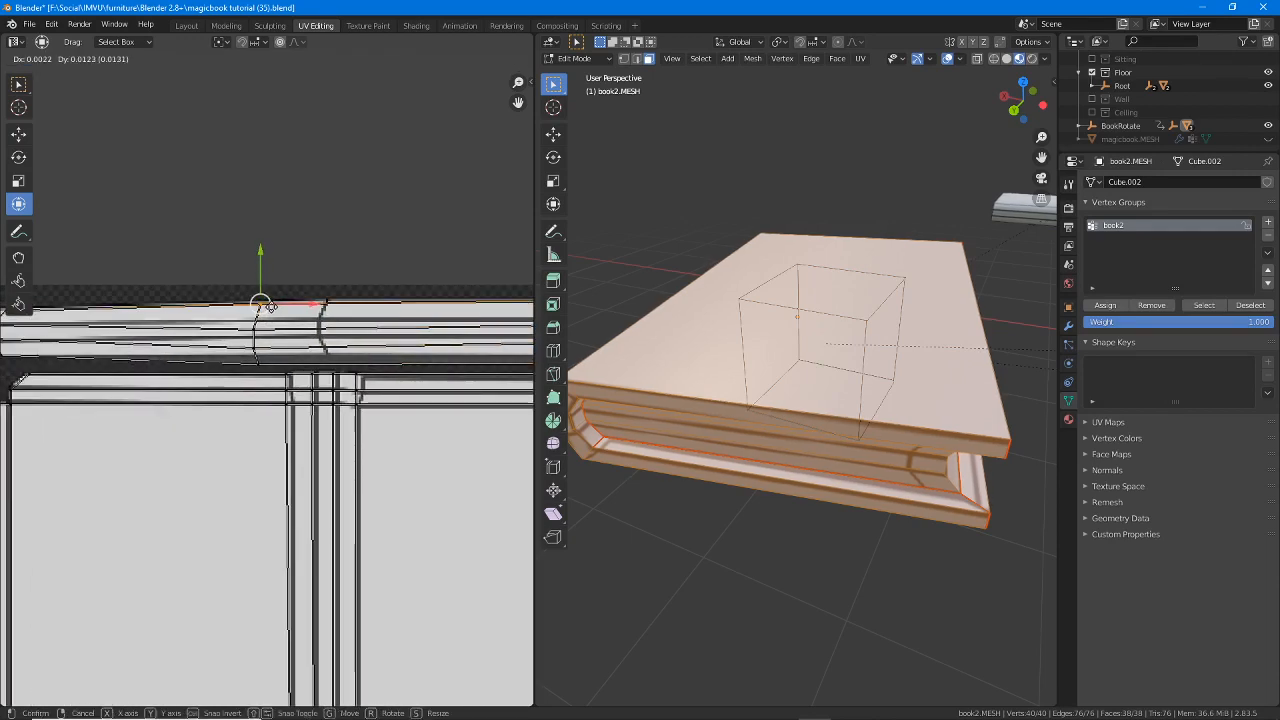
pyautogui.click(270, 312)
pyautogui.press('g')
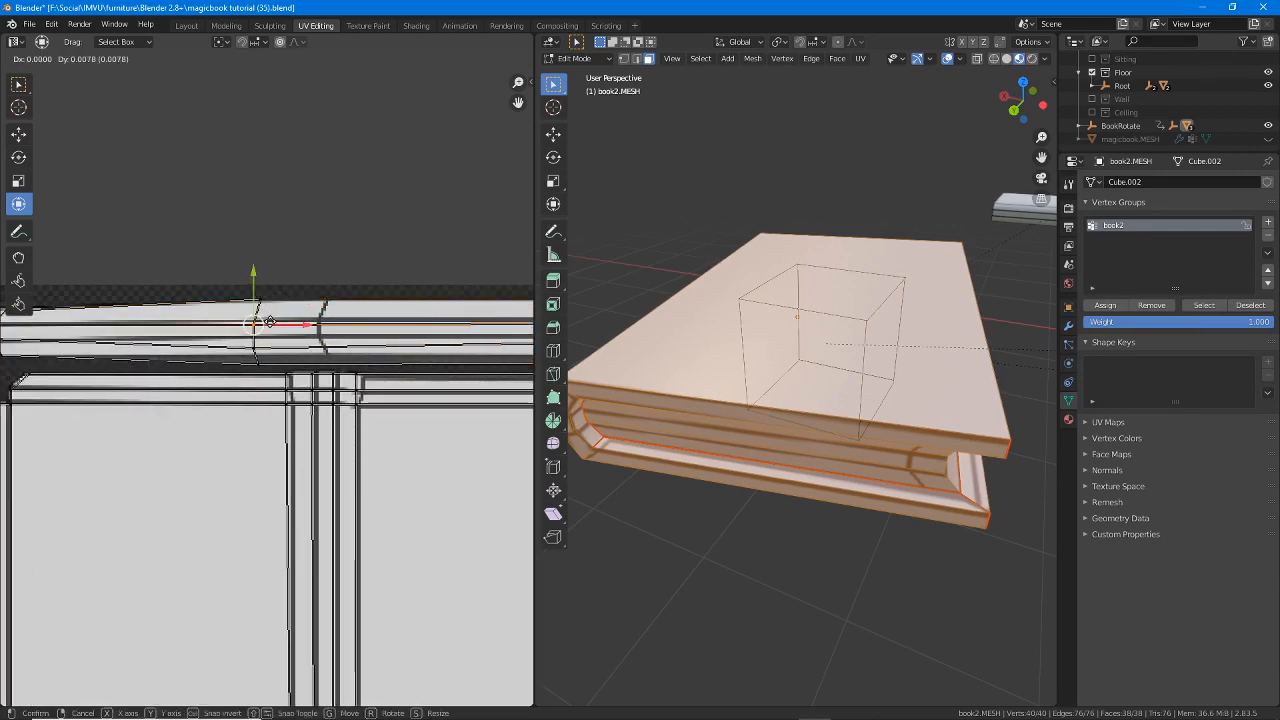
pyautogui.click(268, 348)
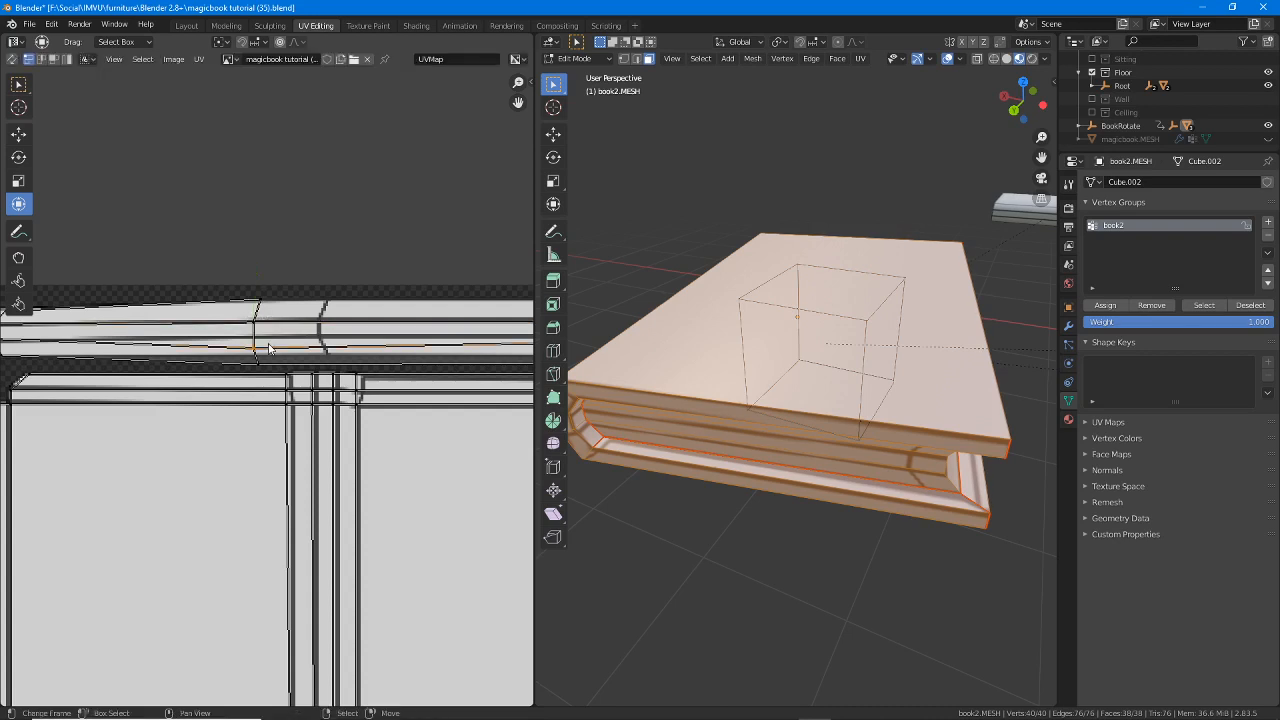
pyautogui.press('g')
pyautogui.click(266, 340)
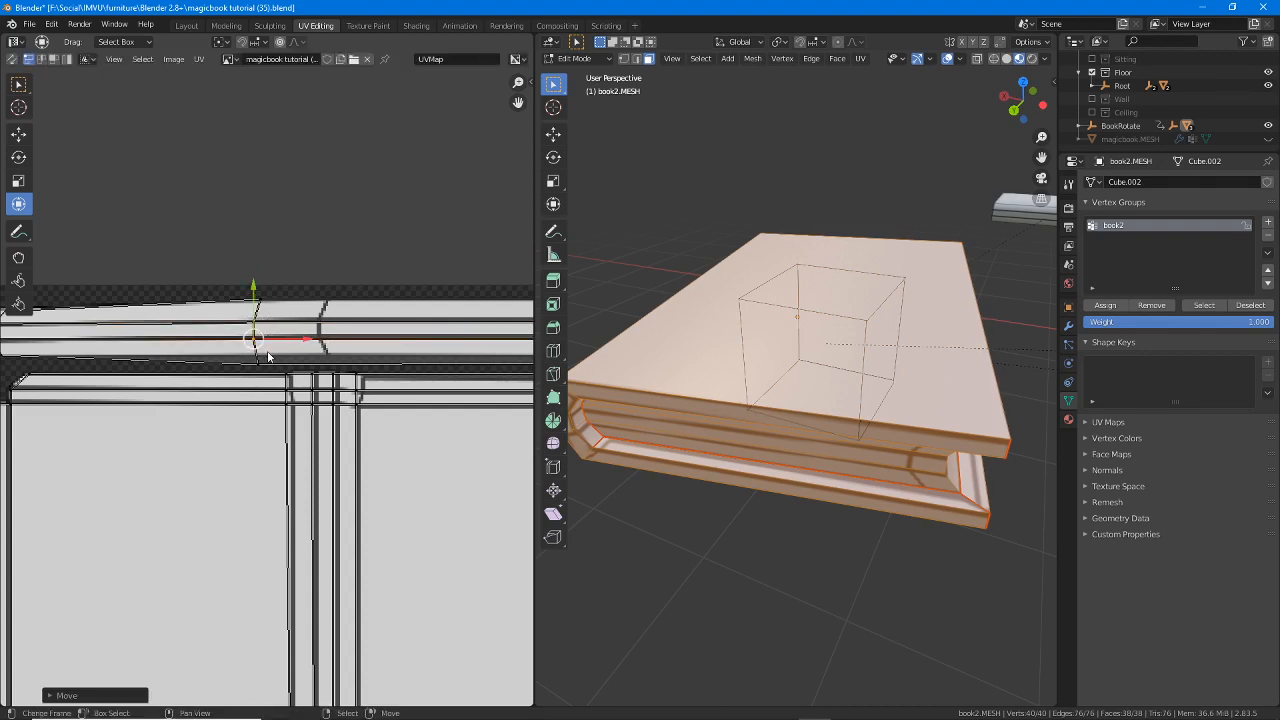
pyautogui.press('g')
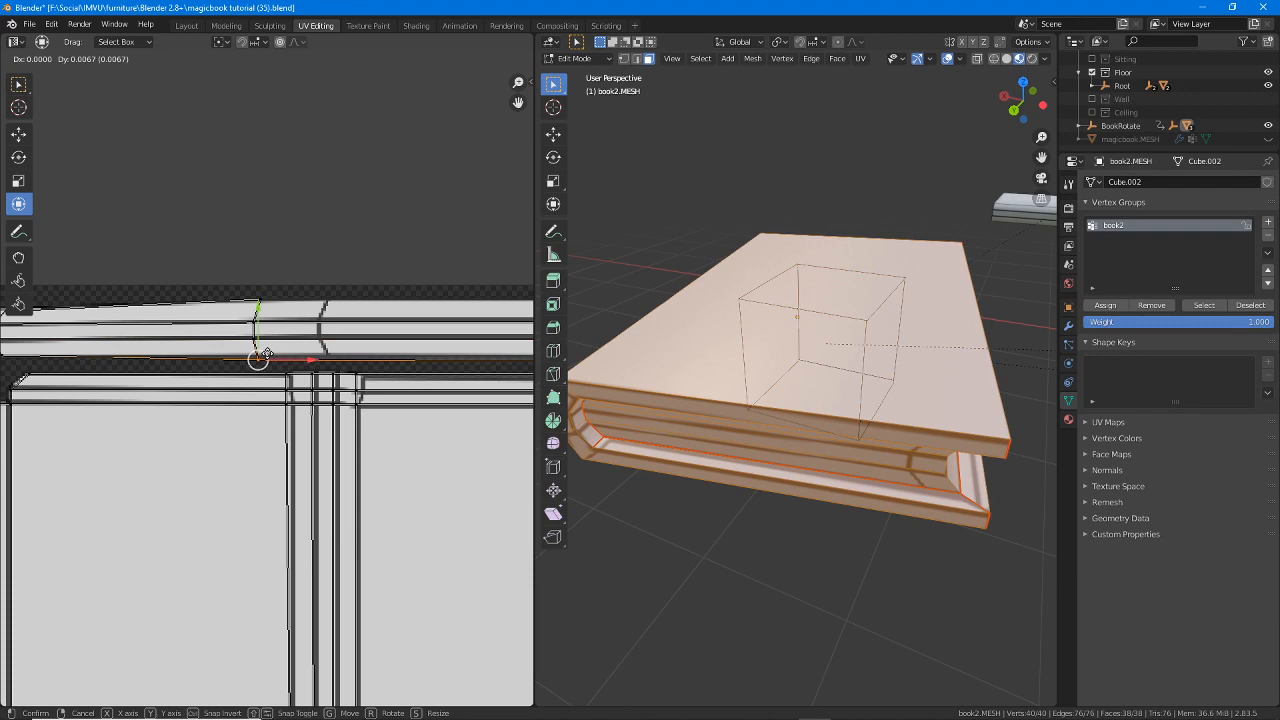
pyautogui.click(268, 360)
# - Move the outer upper and lower corner vertices at the page-edge island's left end vertically onto the texture strip's outline
pyautogui.moveTo(381, 391); pyautogui.dragTo(249, 405, button='middle')
pyautogui.press('g')
pyautogui.click(220, 402)
pyautogui.click(122, 319)
pyautogui.press('g')
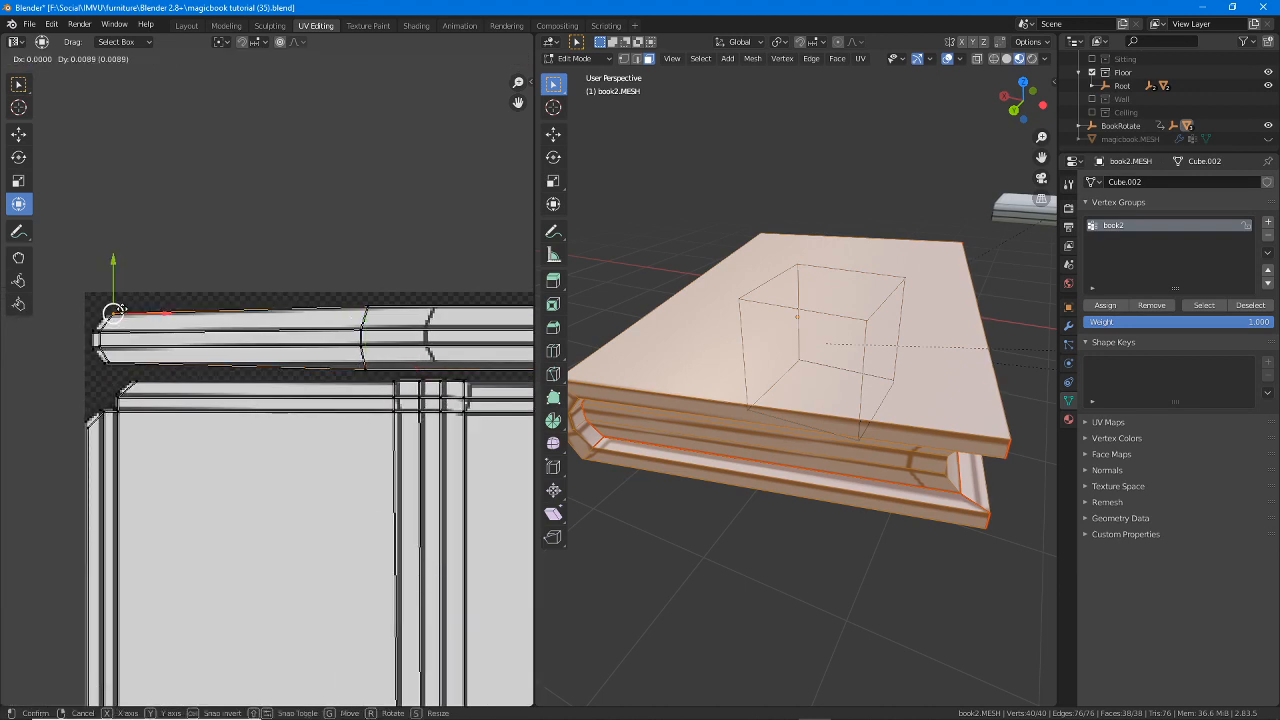
pyautogui.click(123, 308)
pyautogui.rightClick(120, 366)
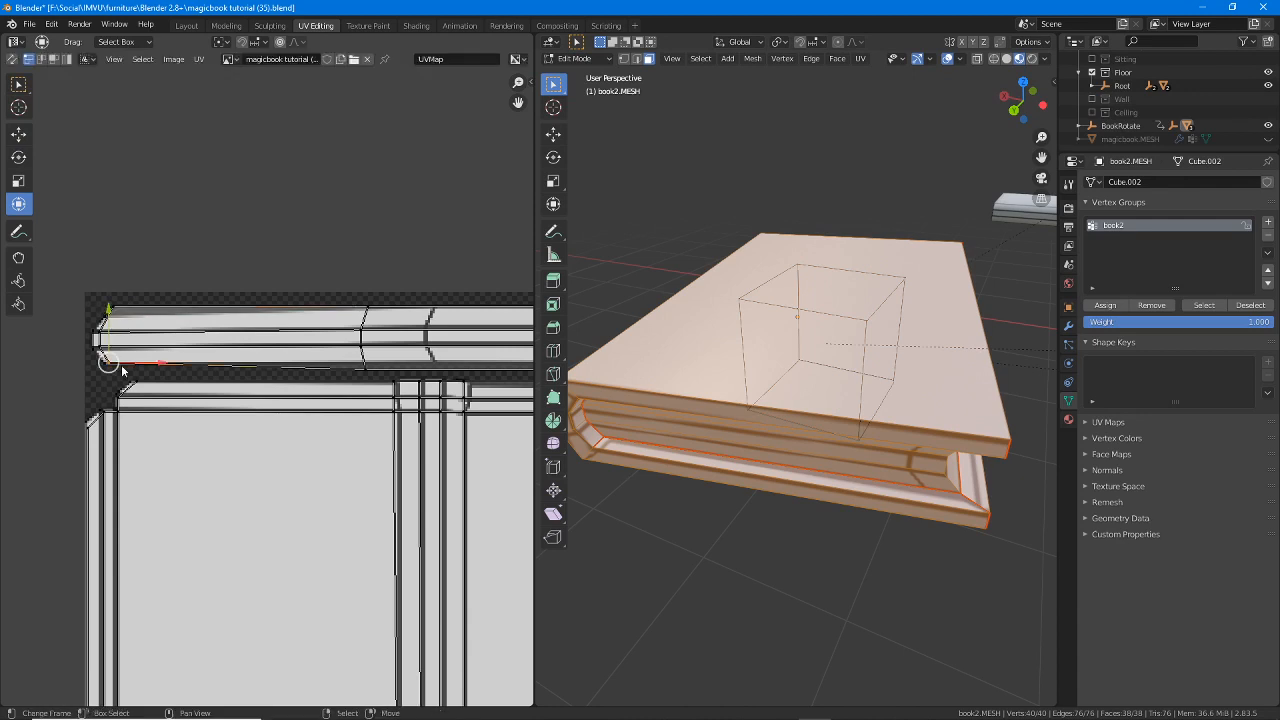
pyautogui.press('g')
pyautogui.click(122, 374)
# - Move the upper inner vertex at the page-edge island's left end vertically onto the strip's horizontal line
pyautogui.moveTo(128, 371); pyautogui.dragTo(178, 379, button='middle')
pyautogui.scroll(4, 178, 379)
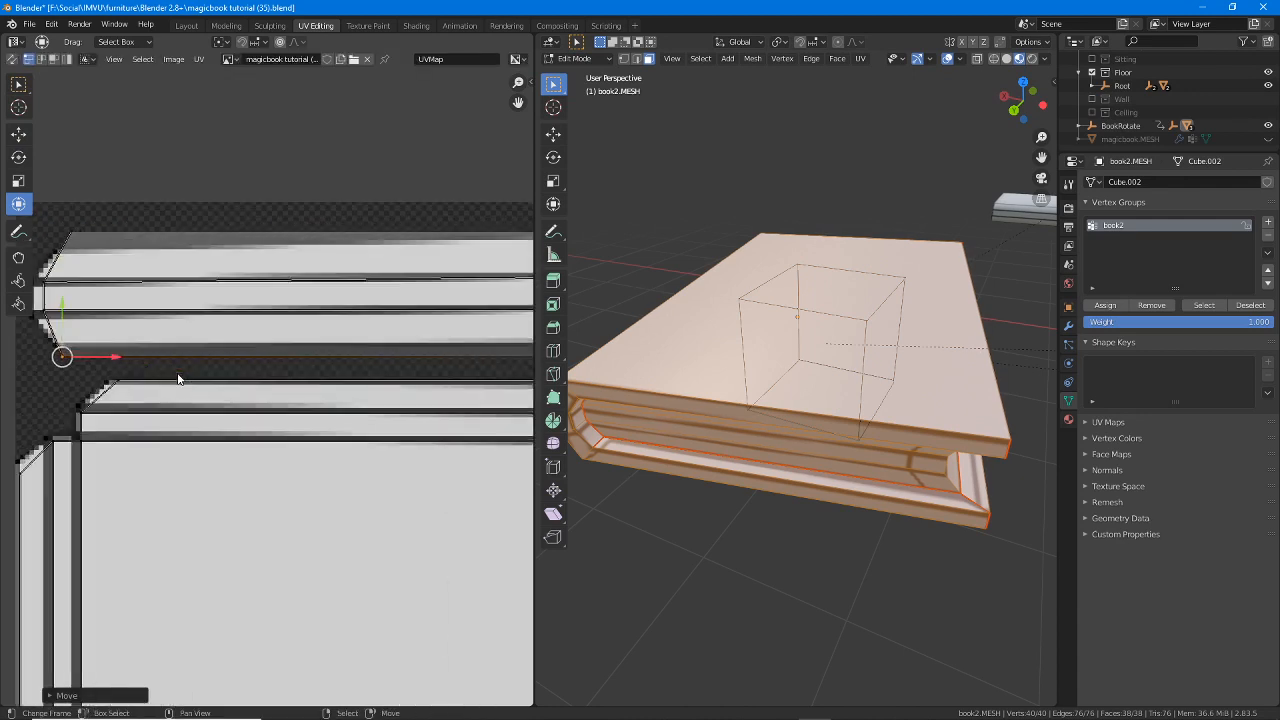
pyautogui.rightClick(73, 288)
pyautogui.press('g')
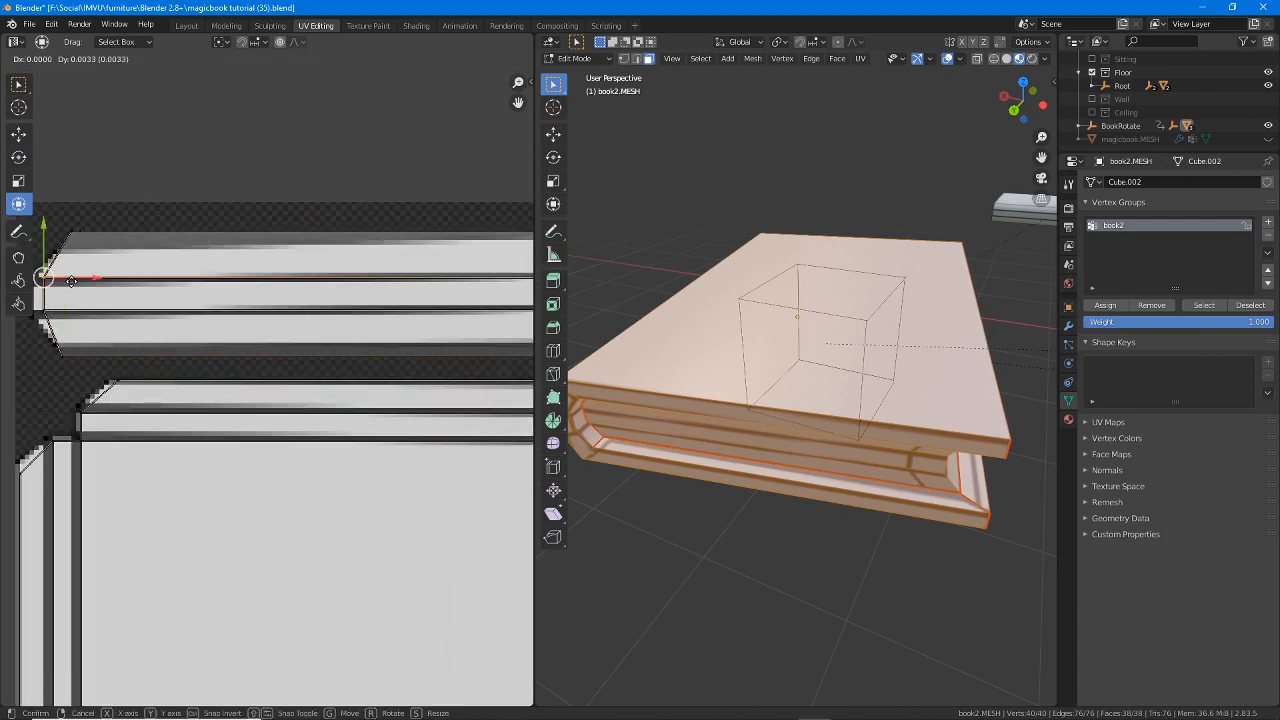
pyautogui.click(71, 283)
# - Examine the alignment of the cover and page-edge islands with the texture lines across the whole UV layout
pyautogui.scroll(-2, 277, 403)
pyautogui.moveTo(387, 410); pyautogui.dragTo(232, 395, button='middle')
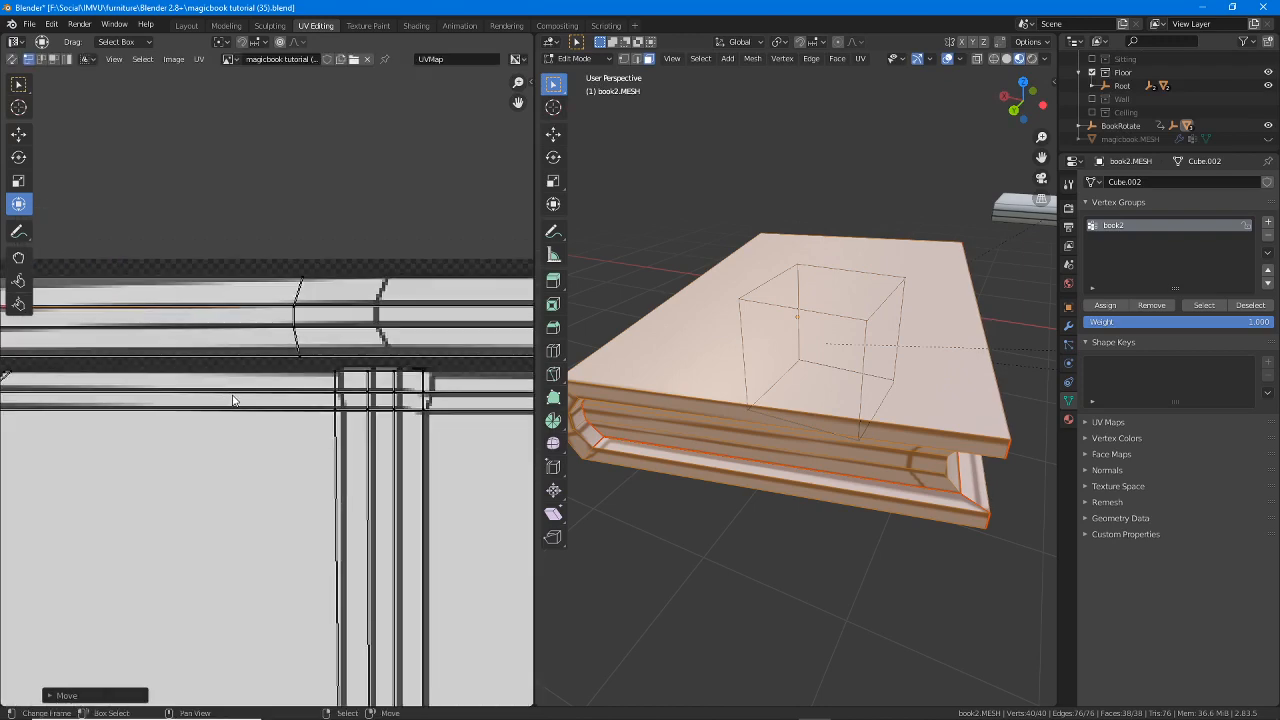
pyautogui.scroll(-3, 232, 395)
pyautogui.moveTo(395, 444); pyautogui.dragTo(191, 386, button='middle')
pyautogui.moveTo(295, 456); pyautogui.dragTo(354, 423, button='middle')
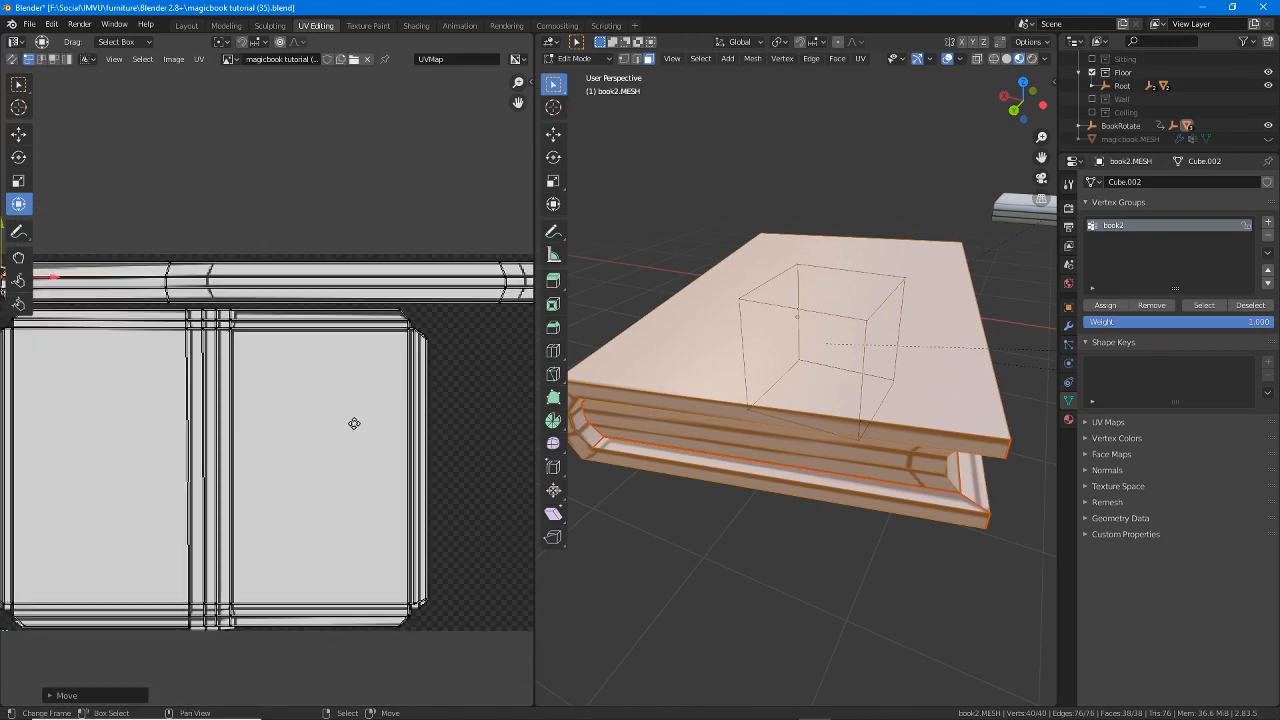
pyautogui.moveTo(285, 473); pyautogui.dragTo(330, 426, button='middle')
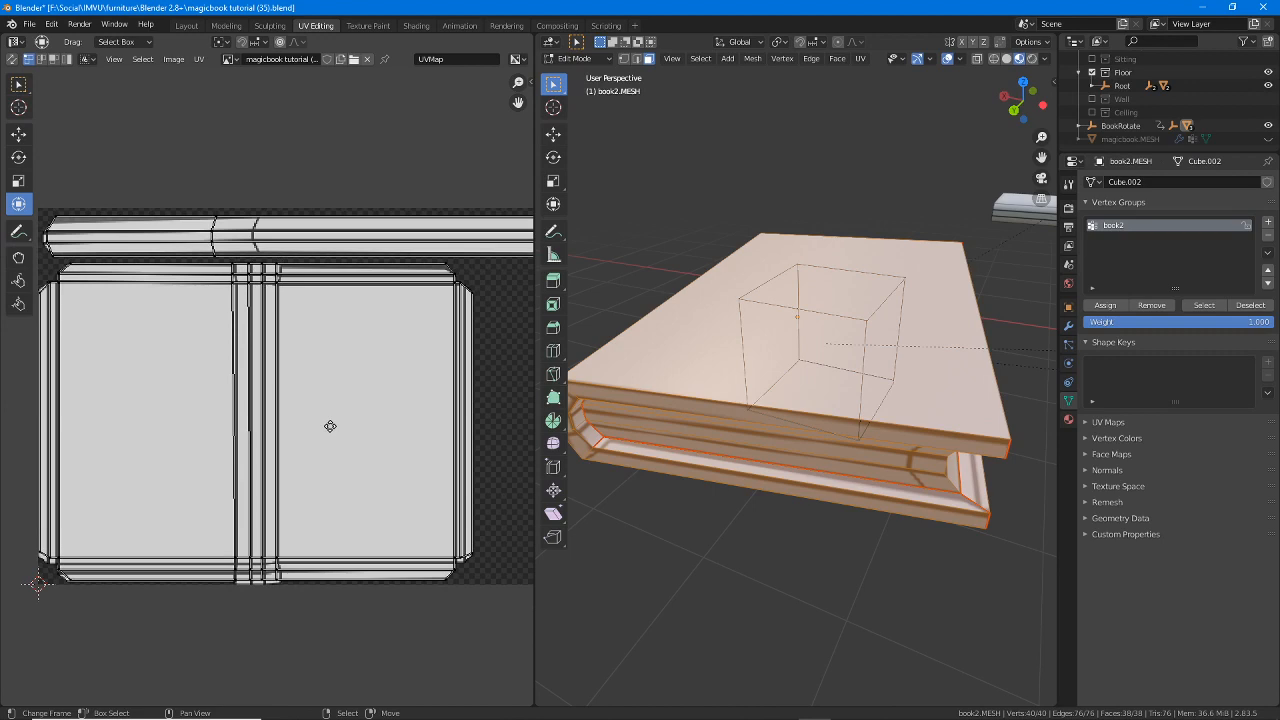
pyautogui.moveTo(247, 397); pyautogui.dragTo(150, 474, button='middle')
pyautogui.moveTo(371, 472); pyautogui.dragTo(417, 462, button='middle')
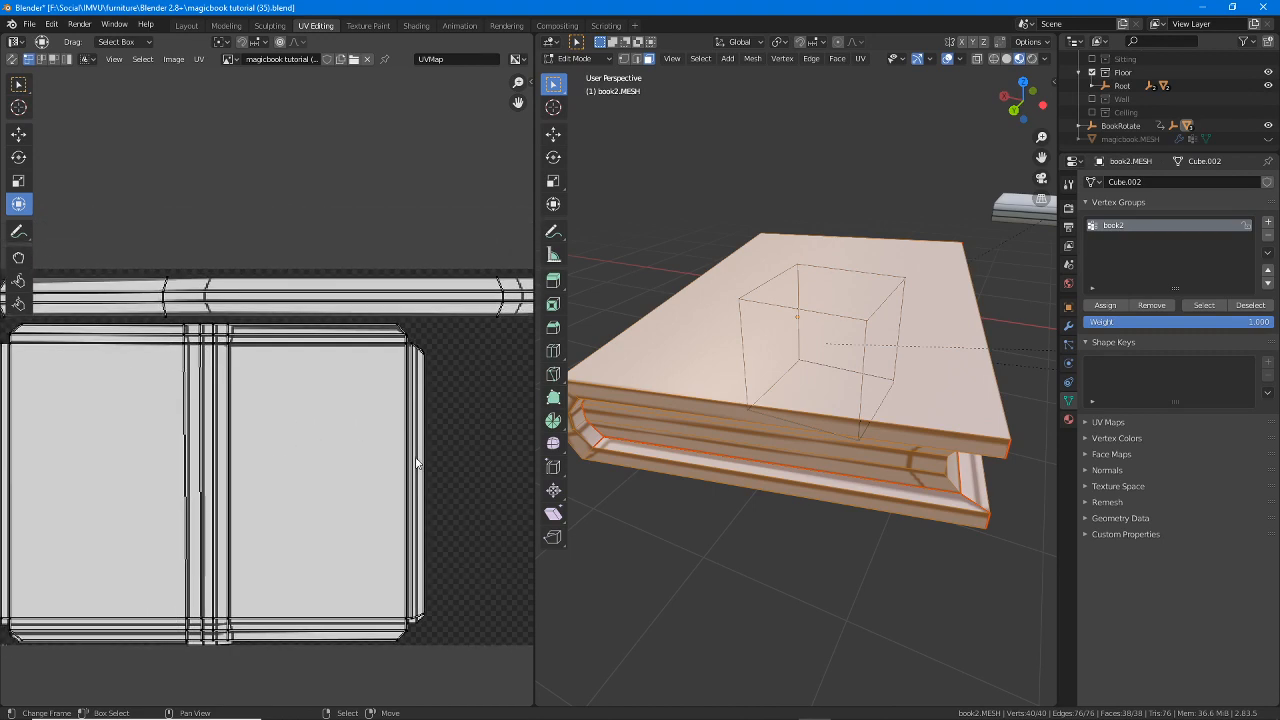
pyautogui.scroll(-1, 434, 440)
pyautogui.moveTo(393, 420); pyautogui.dragTo(259, 412, button='middle')
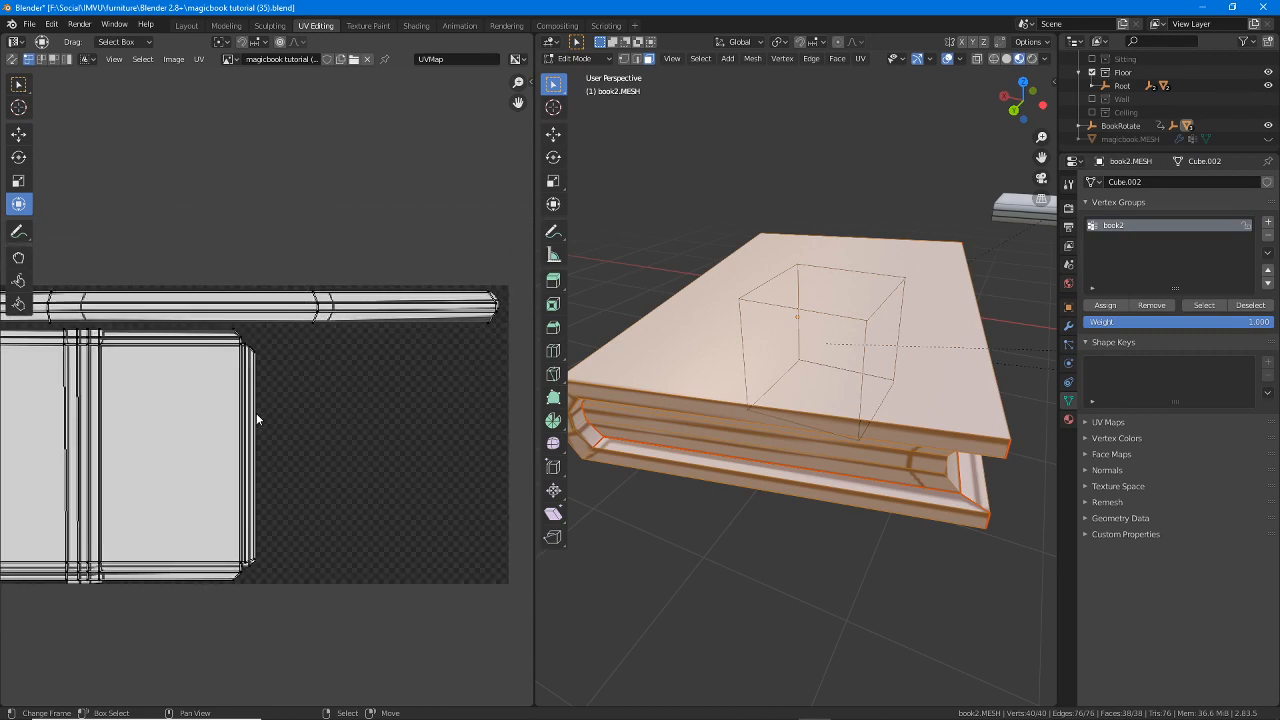
pyautogui.moveTo(353, 366); pyautogui.dragTo(286, 391, button='middle')
pyautogui.scroll(1, 286, 391)
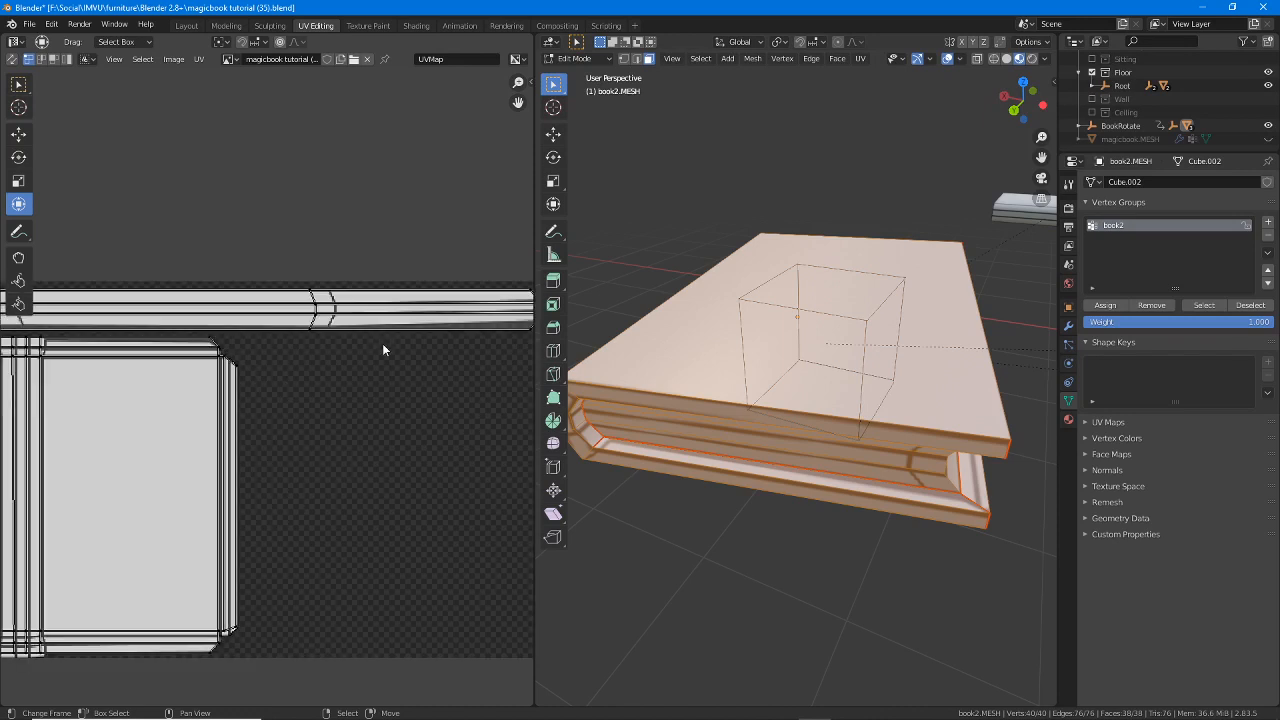
# - Select the four vertices at the page-edge island's right end and move them horizontally outward onto the strip's end
pyautogui.moveTo(446, 333); pyautogui.dragTo(322, 355, button='middle')
pyautogui.click(399, 351)
pyautogui.keyDown('shift'); pyautogui.click(417, 338); pyautogui.keyUp('shift')
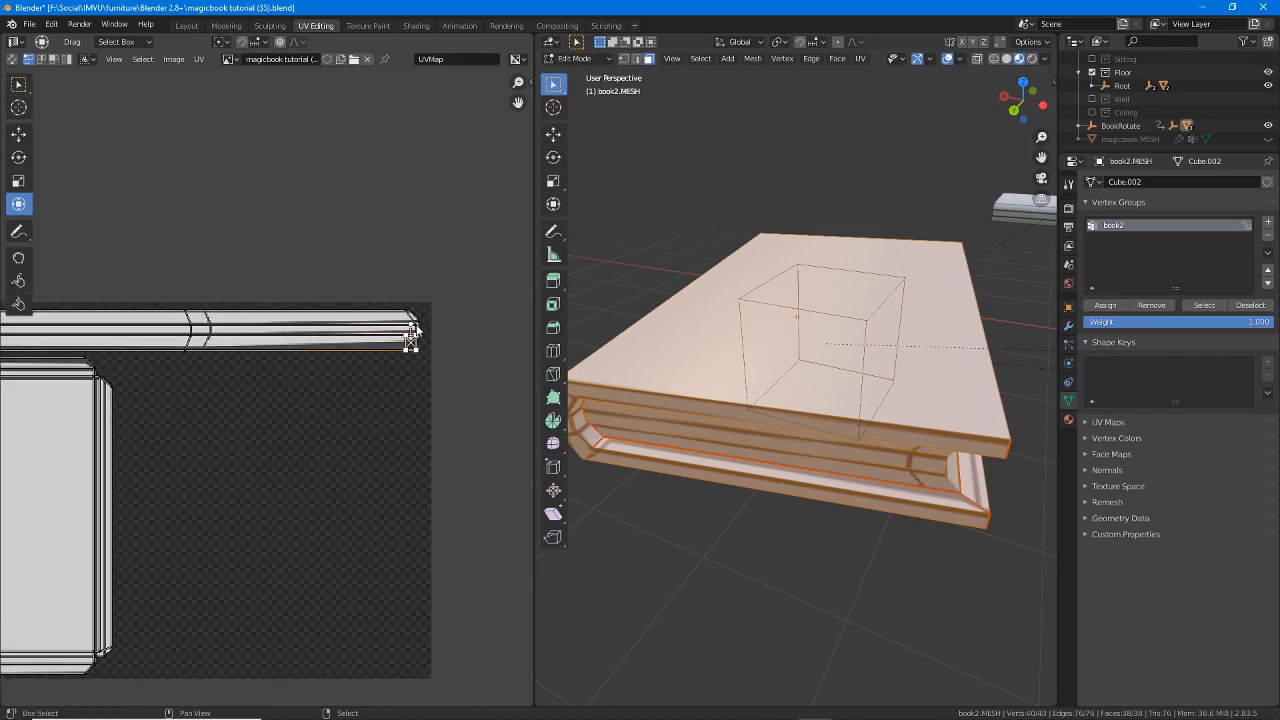
pyautogui.keyDown('shift'); pyautogui.click(419, 323); pyautogui.keyUp('shift')
pyautogui.keyDown('shift'); pyautogui.click(409, 308); pyautogui.keyUp('shift')
pyautogui.moveTo(411, 330); pyautogui.dragTo(420, 330)
# - Select the four vertices along the page-edge island's right-hand division and move them right onto the texture's division line
pyautogui.moveTo(265, 363); pyautogui.dragTo(360, 363, button='middle')
pyautogui.click(284, 351)
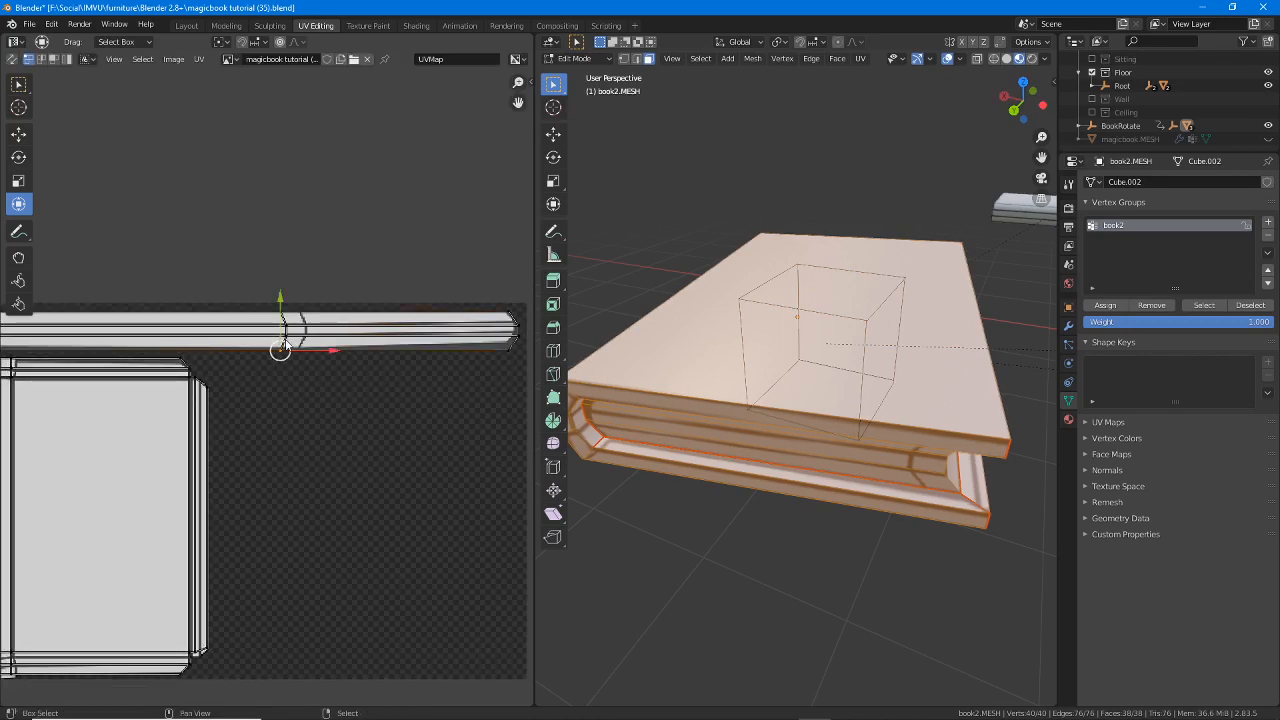
pyautogui.keyDown('shift'); pyautogui.click(287, 337); pyautogui.keyUp('shift')
pyautogui.keyDown('shift'); pyautogui.click(286, 325); pyautogui.keyUp('shift')
pyautogui.keyDown('shift'); pyautogui.click(285, 312); pyautogui.keyUp('shift')
pyautogui.moveTo(285, 330); pyautogui.dragTo(304, 330)
# - Select the four vertices along the page-edge island's left-hand division and move them right onto the texture's division line
pyautogui.moveTo(164, 378); pyautogui.dragTo(331, 374, button='middle')
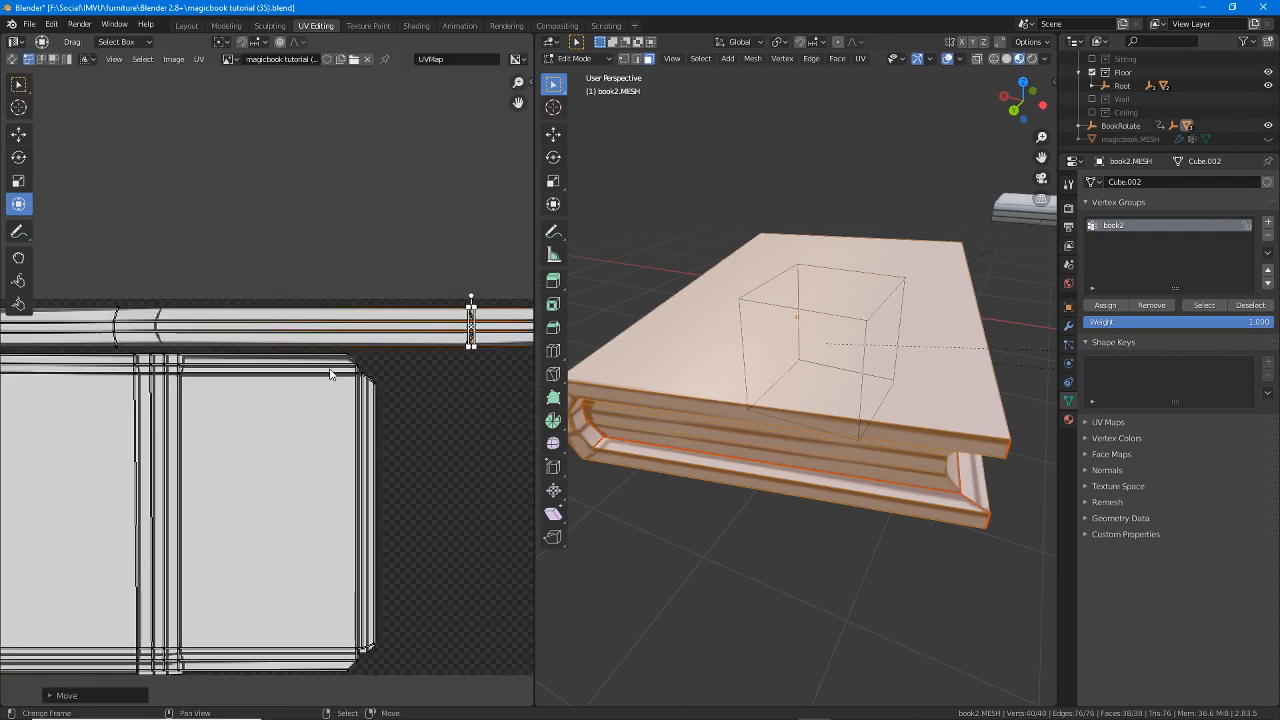
pyautogui.rightClick(118, 343)
pyautogui.keyDown('shift'); pyautogui.rightClick(115, 332); pyautogui.keyUp('shift')
pyautogui.keyDown('shift'); pyautogui.rightClick(115, 320); pyautogui.keyUp('shift')
pyautogui.keyDown('shift'); pyautogui.rightClick(118, 309); pyautogui.keyUp('shift')
pyautogui.moveTo(116, 328); pyautogui.dragTo(157, 327)
# - Select all the UVs of the book and start exporting the UV layout
pyautogui.moveTo(120, 369); pyautogui.dragTo(346, 374, button='middle')
pyautogui.moveTo(456, 377); pyautogui.dragTo(338, 289, button='middle')
pyautogui.scroll(-1, 337, 291)
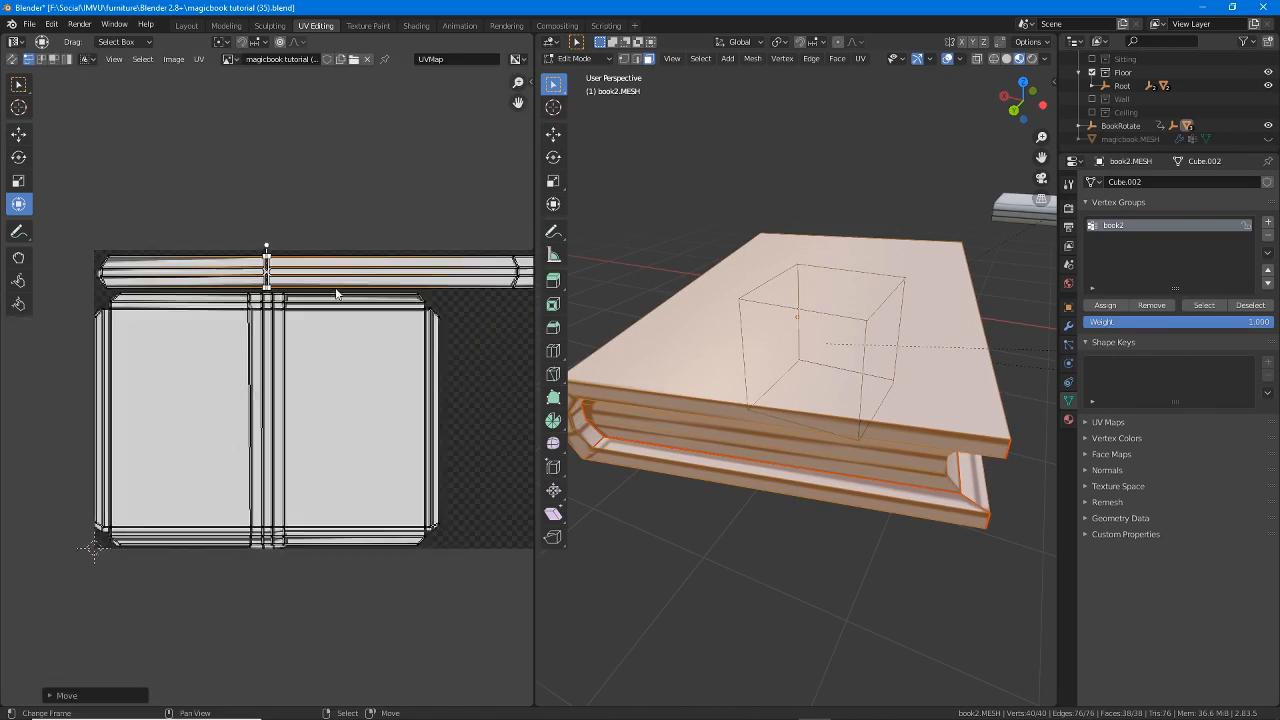
pyautogui.moveTo(319, 336); pyautogui.dragTo(255, 381, button='middle')
pyautogui.click(143, 59)
pyautogui.click(150, 75)
pyautogui.scroll(-1, 258, 385)
pyautogui.moveTo(300, 440); pyautogui.dragTo(282, 418, button='middle')
pyautogui.click(199, 59)
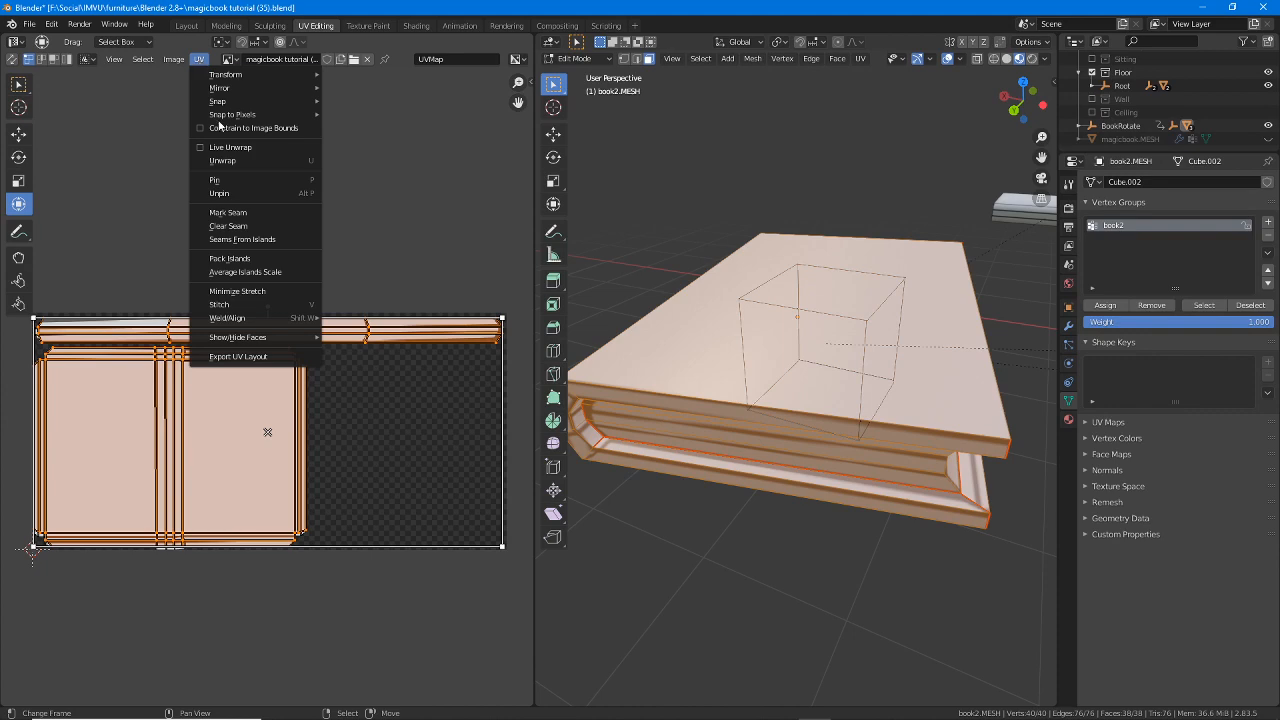
pyautogui.click(248, 358)
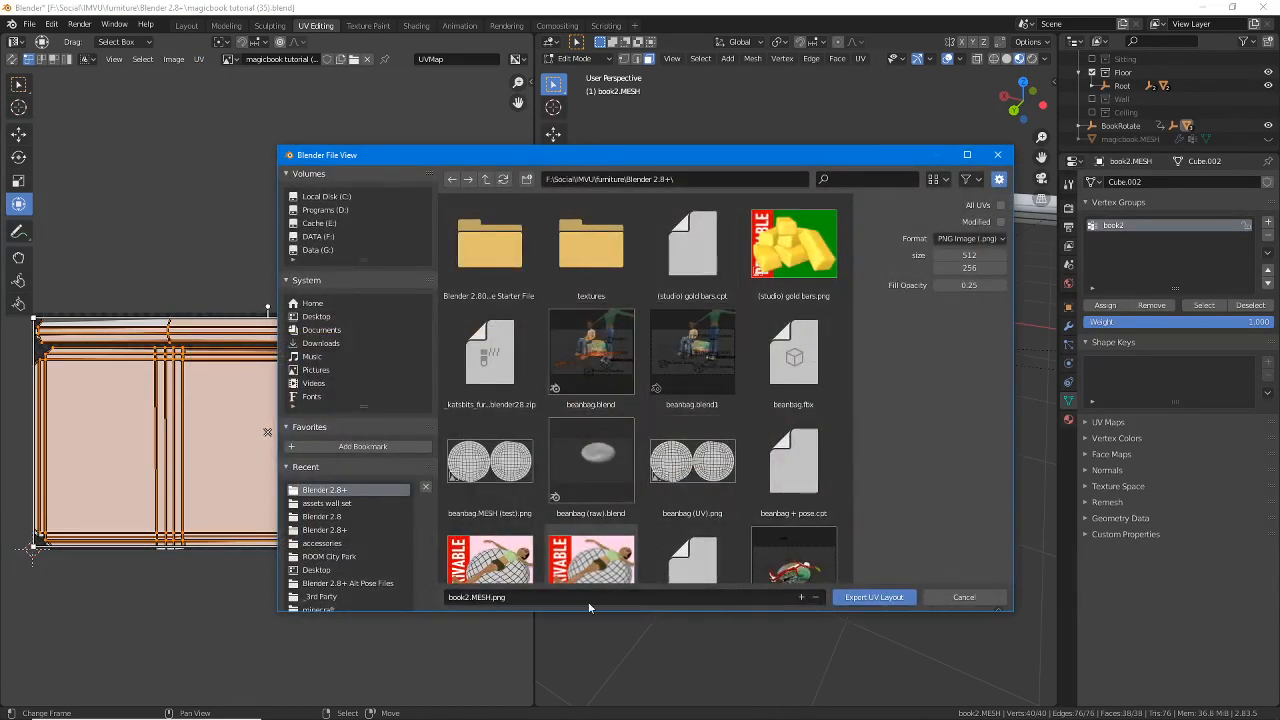
# - Name the exported UV layout file magicbook (UV2).png
pyautogui.click(515, 598)
pyautogui.click(494, 598)
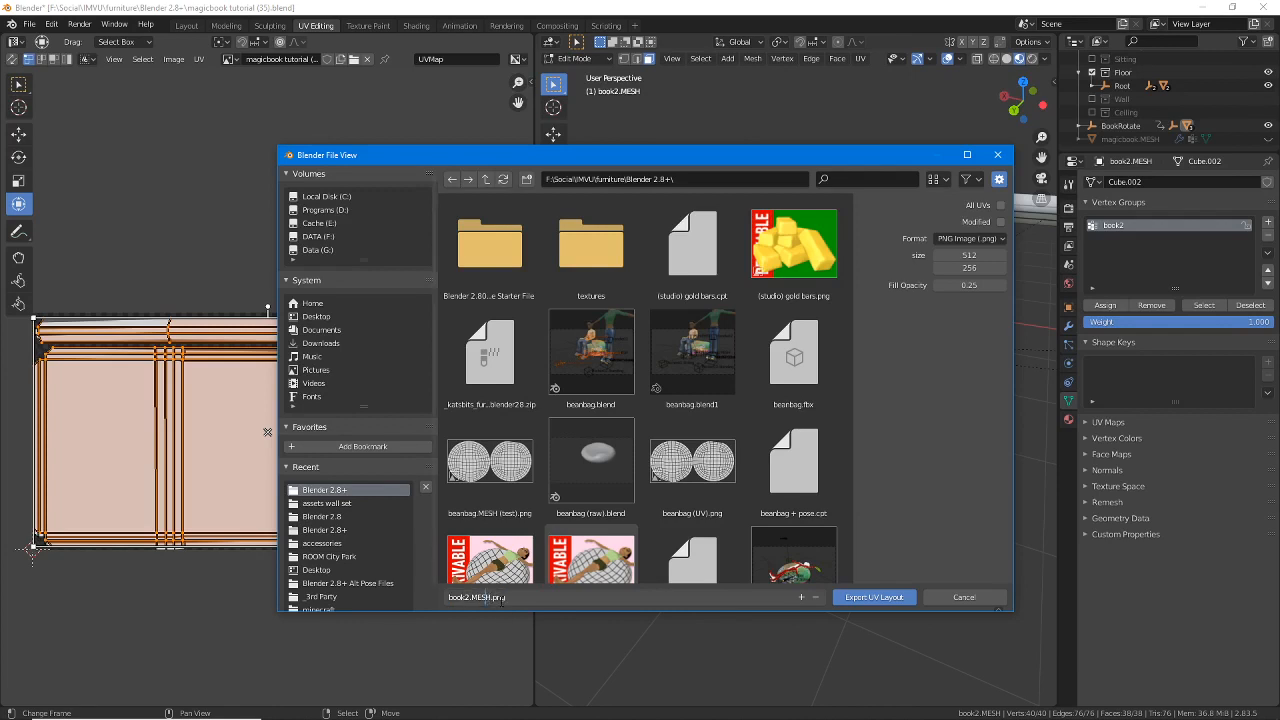
pyautogui.moveTo(503, 598); pyautogui.dragTo(449, 597)
pyautogui.write('magicbook (UV2')
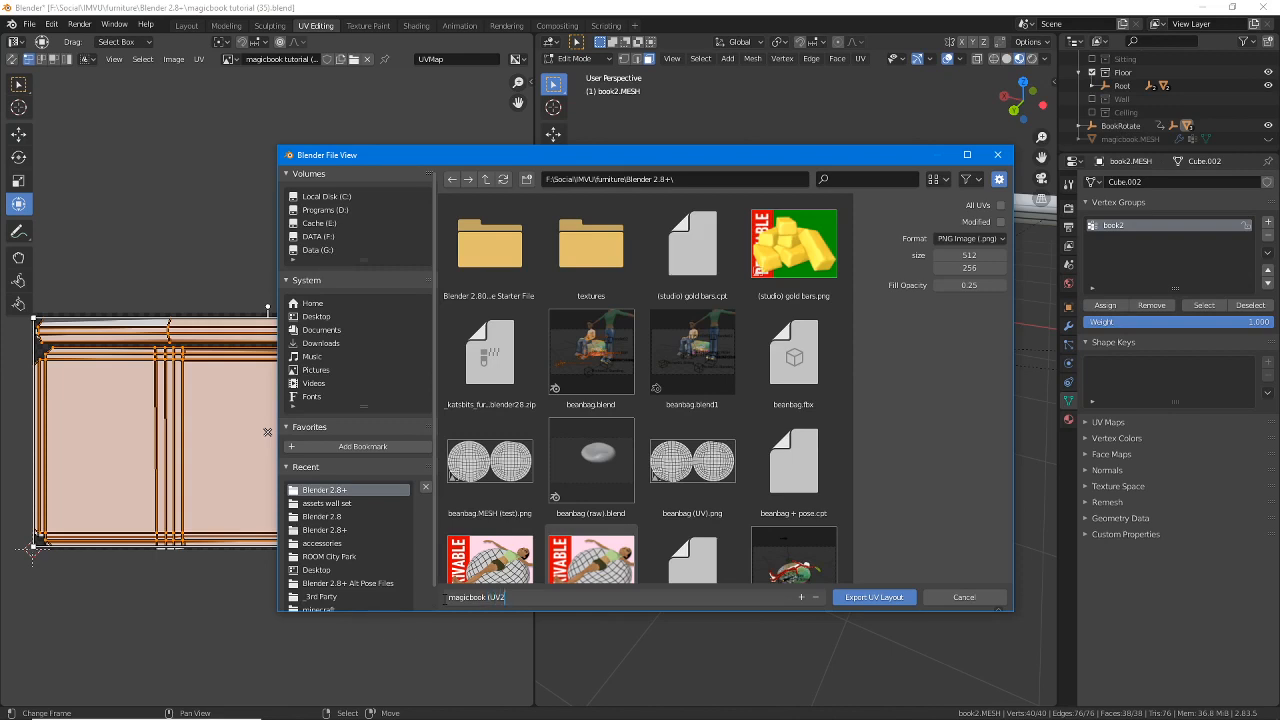
pyautogui.press('Return')
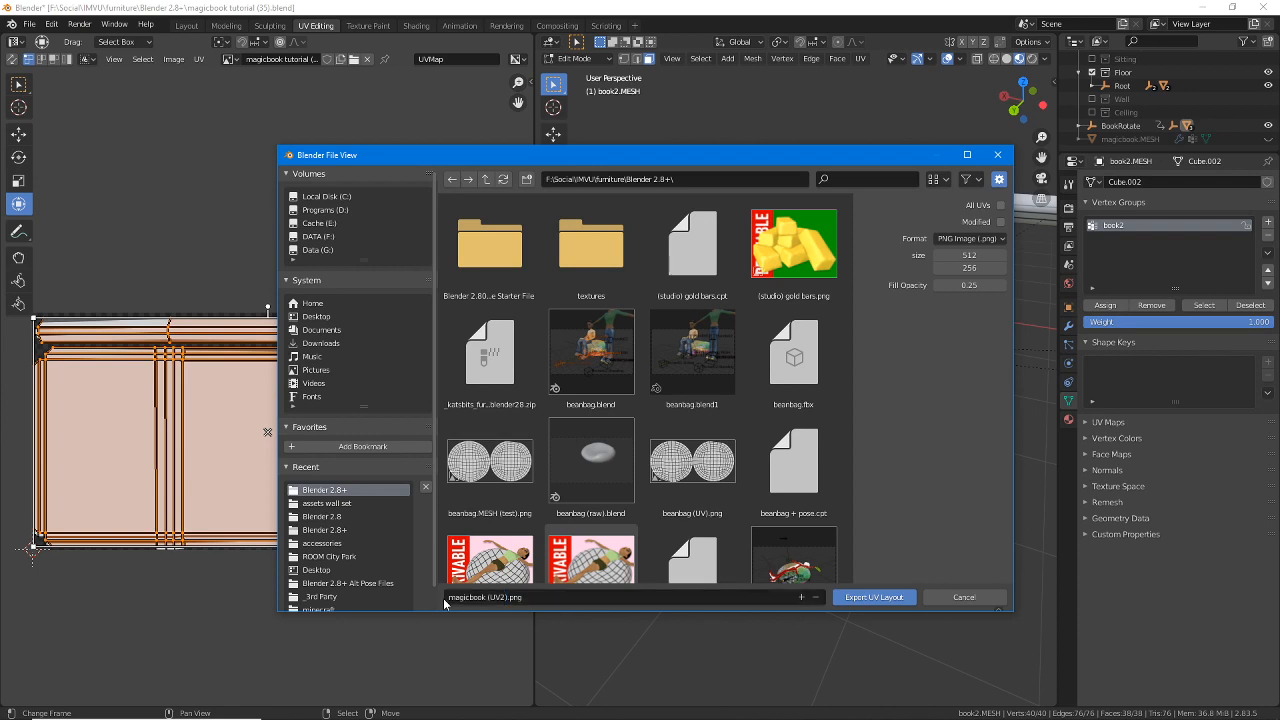
# - Set the layout's format to PNG Image and its fill opacity to 1.00, and export it
pyautogui.click(968, 238)
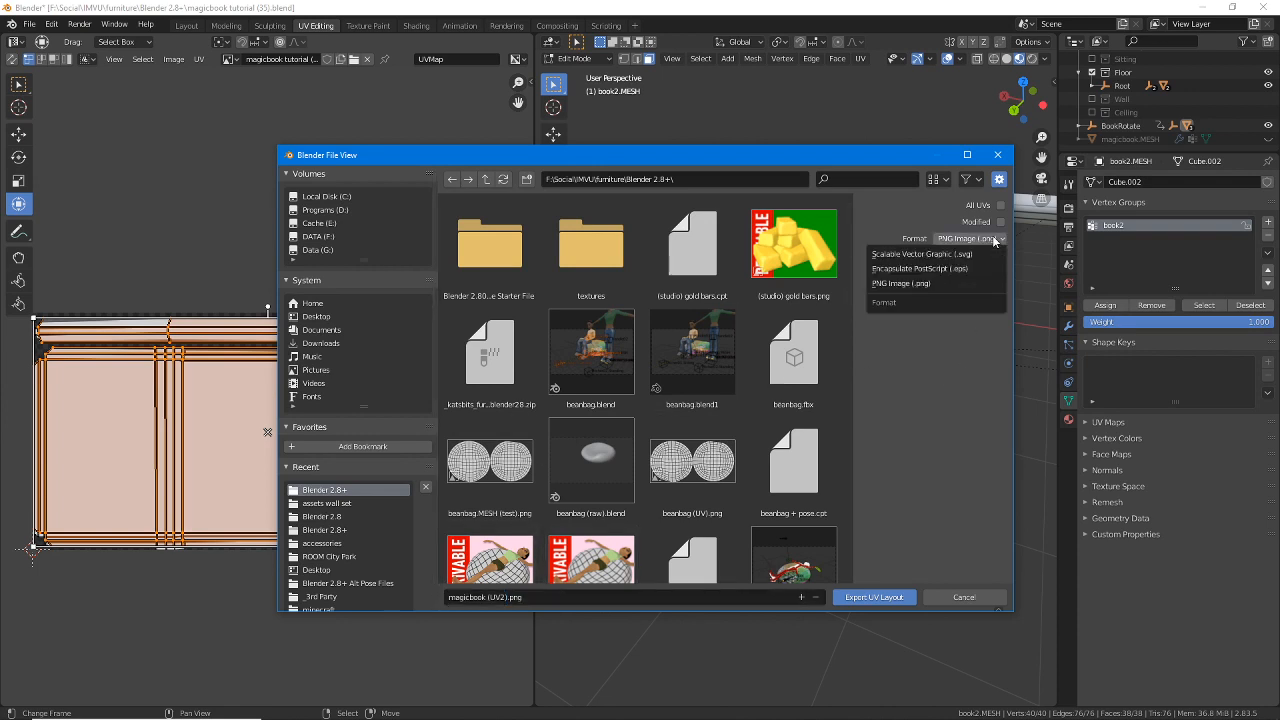
pyautogui.click(899, 284)
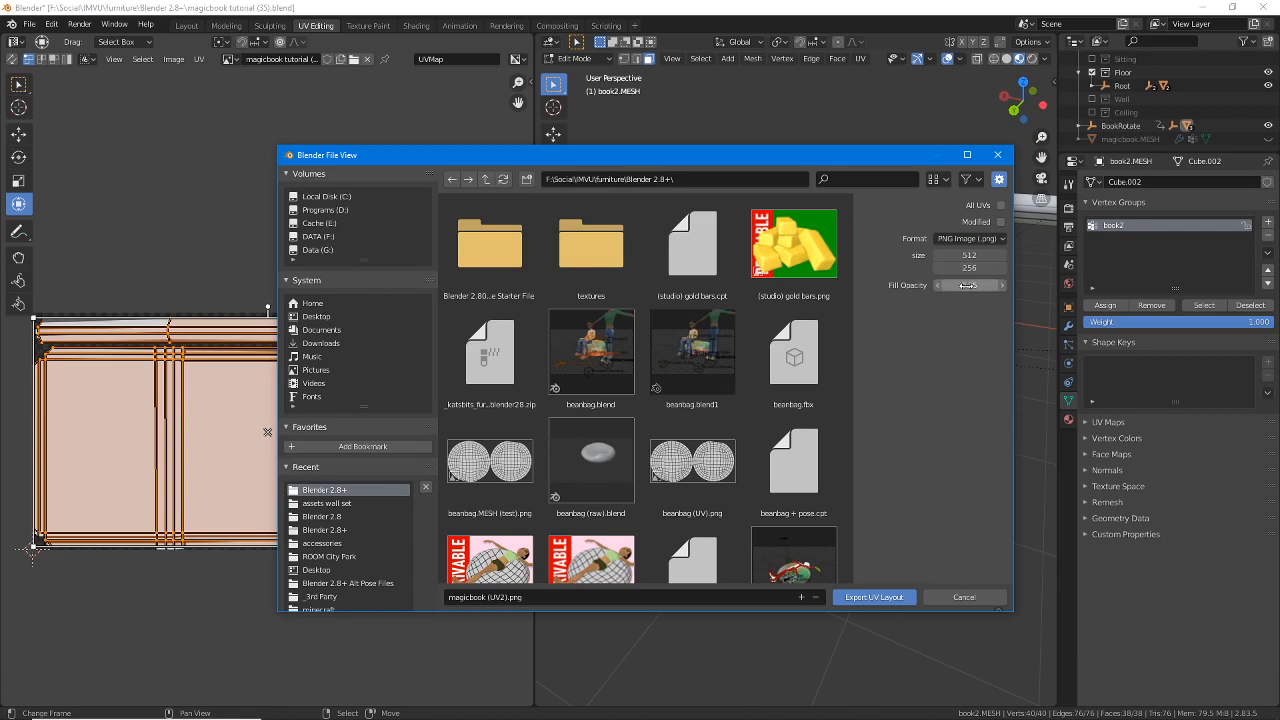
pyautogui.moveTo(967, 286); pyautogui.dragTo(870, 286)
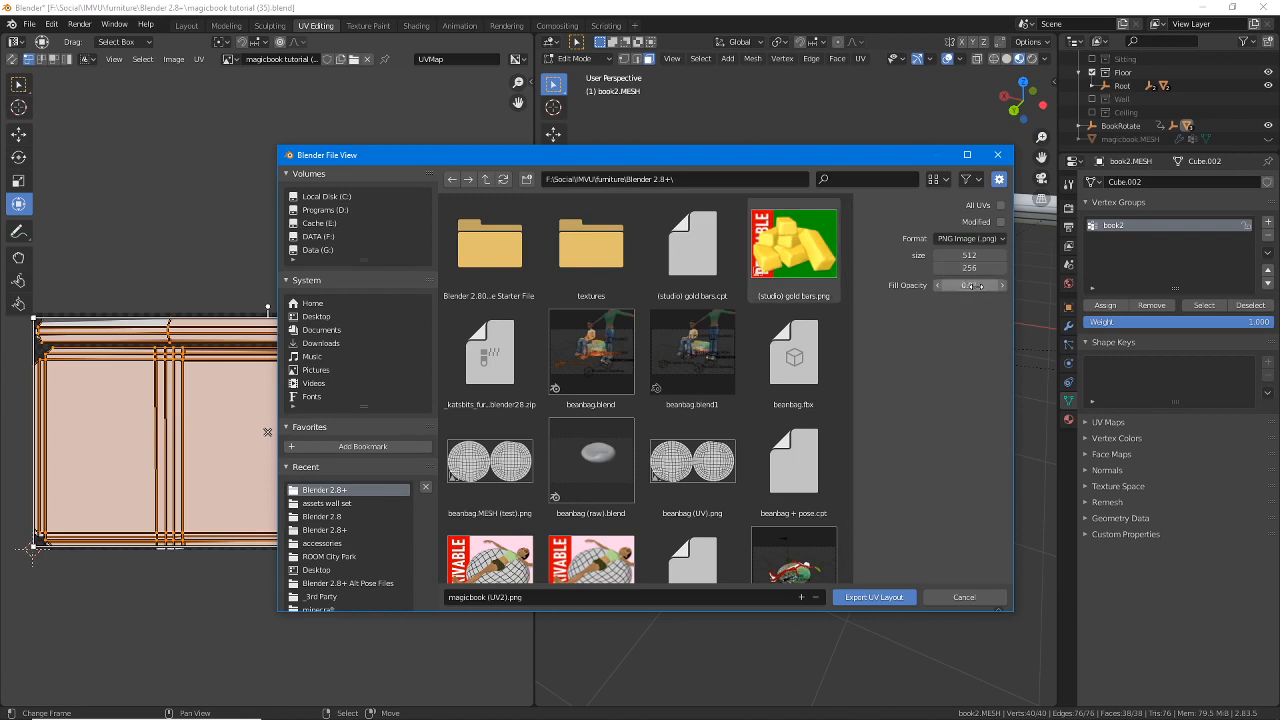
pyautogui.moveTo(975, 286); pyautogui.dragTo(986, 286)
pyautogui.click(936, 285)
pyautogui.moveTo(964, 284); pyautogui.dragTo(970, 284)
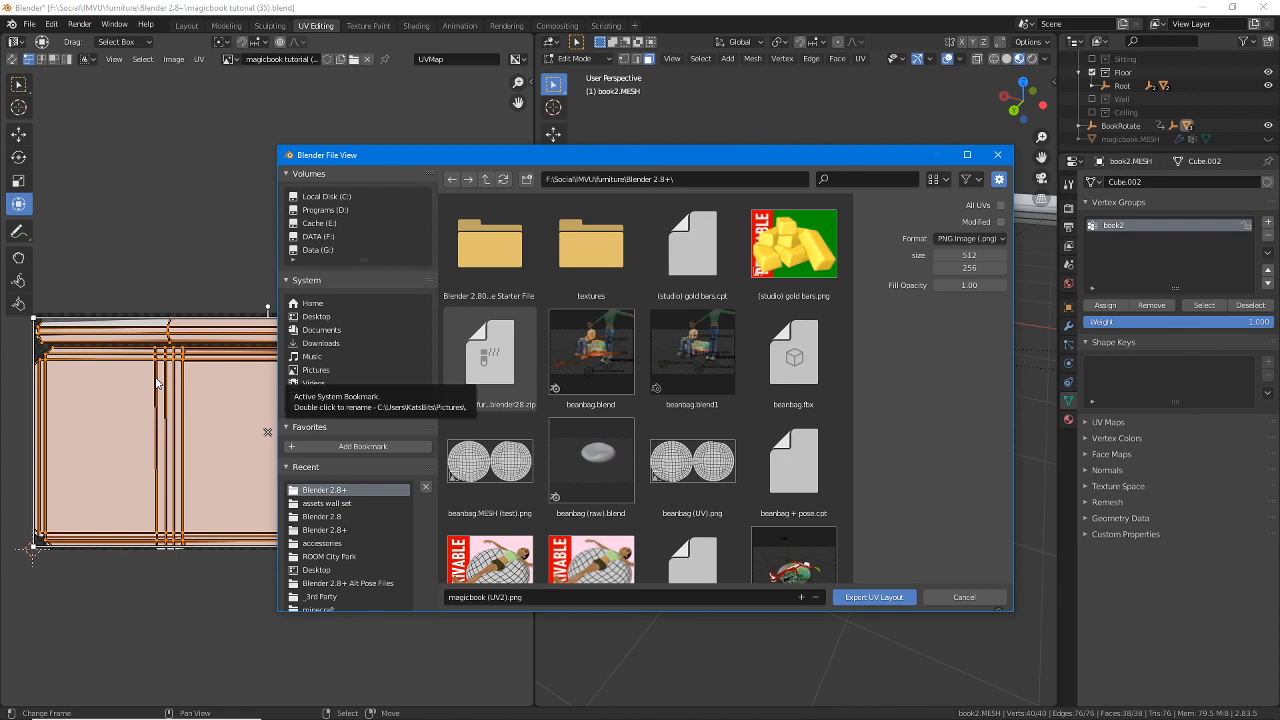
pyautogui.click(872, 598)
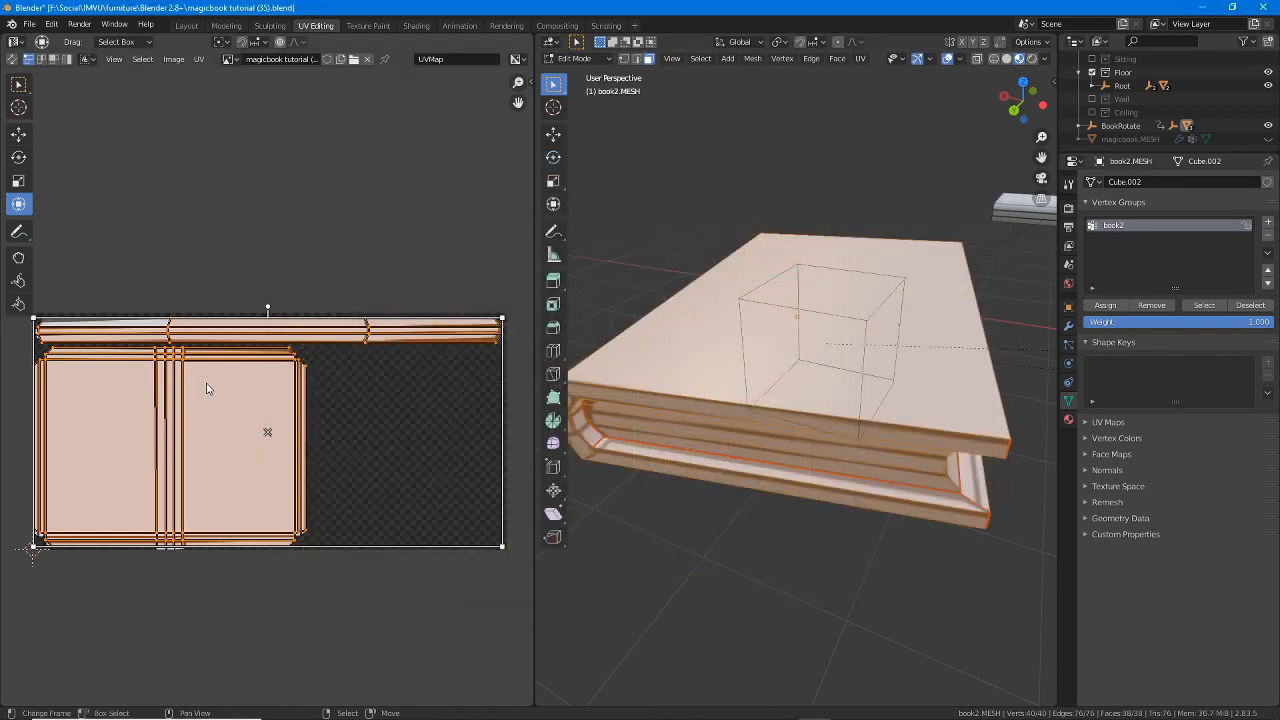
# - Start saving the project under a new name and check which numbered magicbook tutorial files already exist in the folder
pyautogui.click(29, 24)
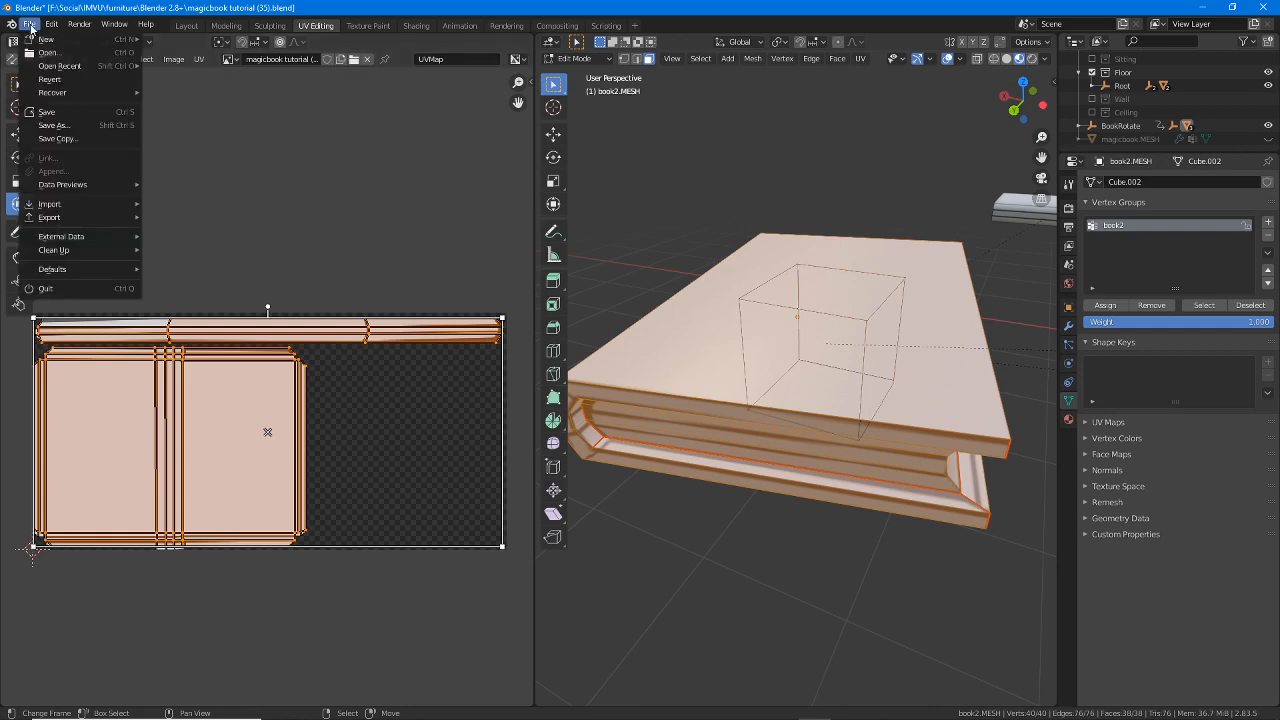
pyautogui.click(53, 125)
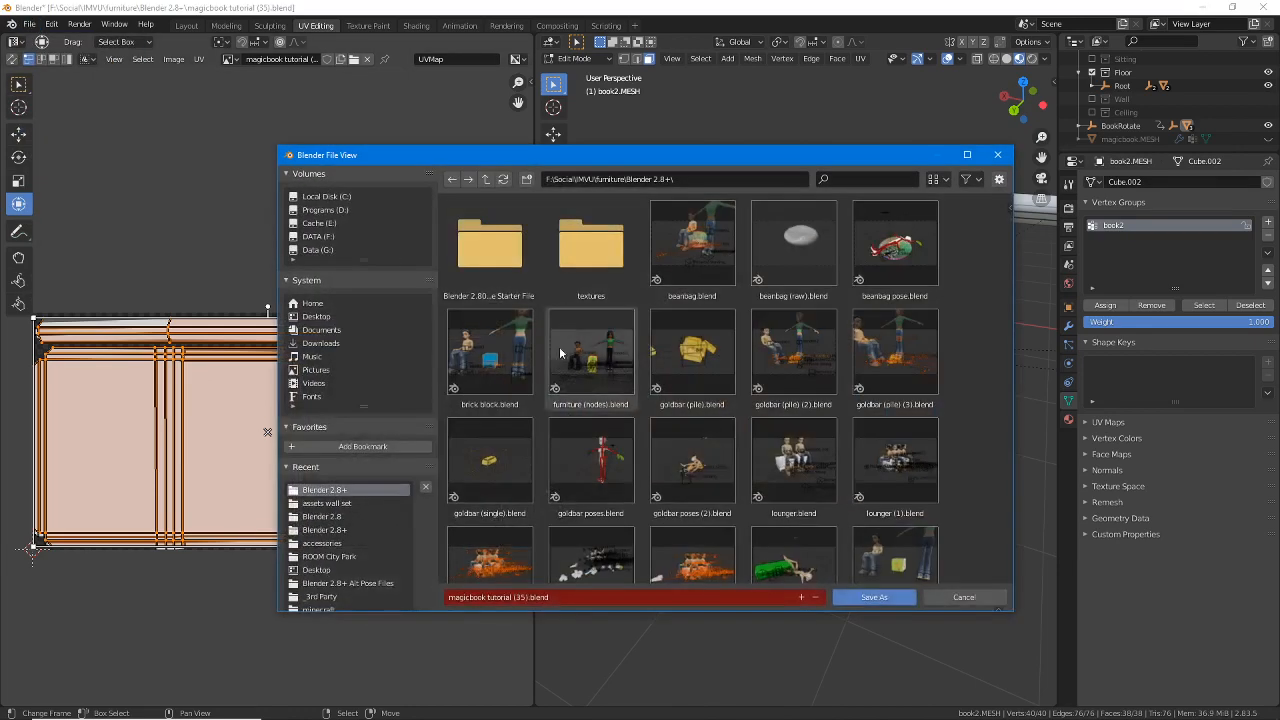
pyautogui.click(545, 597)
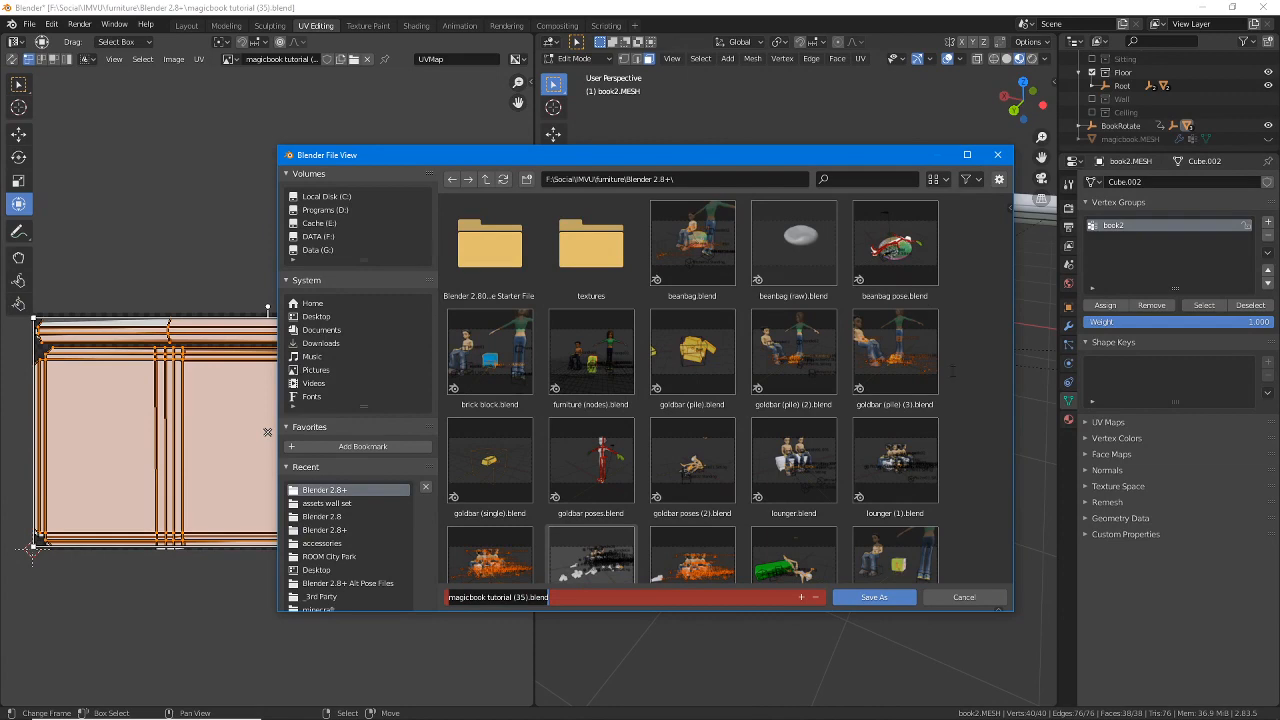
pyautogui.click(982, 495)
pyautogui.scroll(-4, 995, 254)
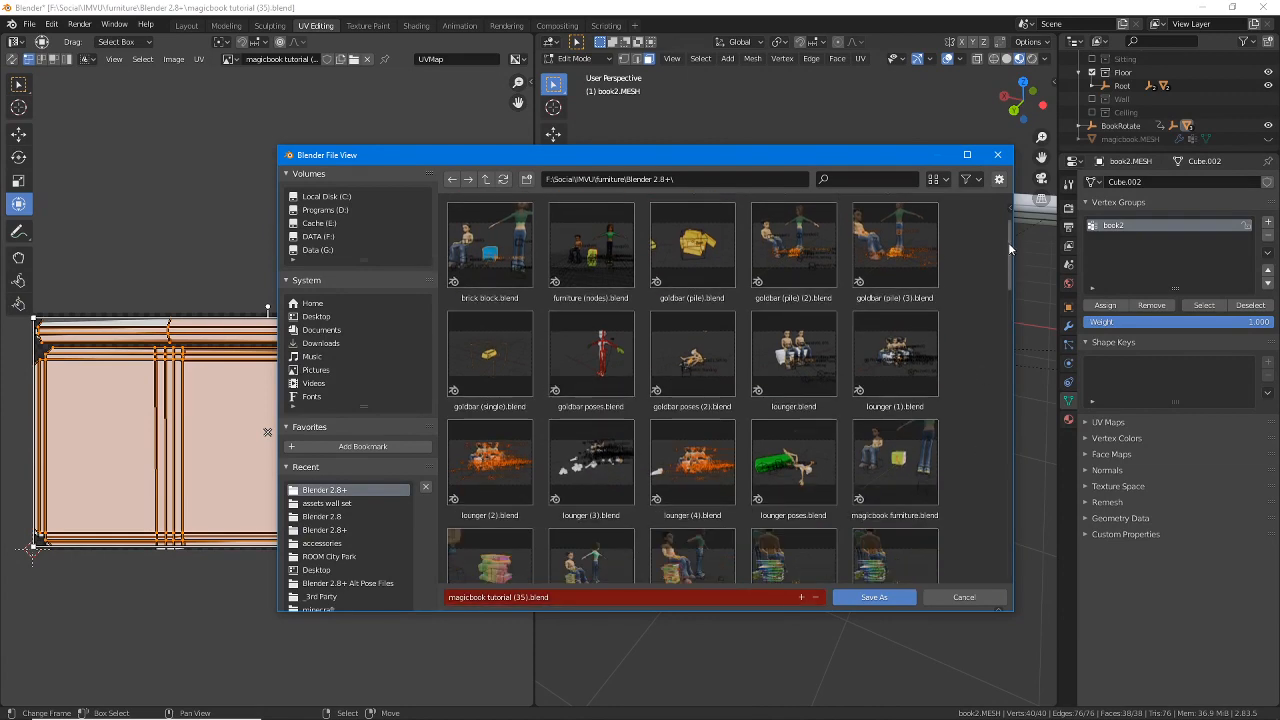
pyautogui.moveTo(1010, 248); pyautogui.dragTo(1006, 490)
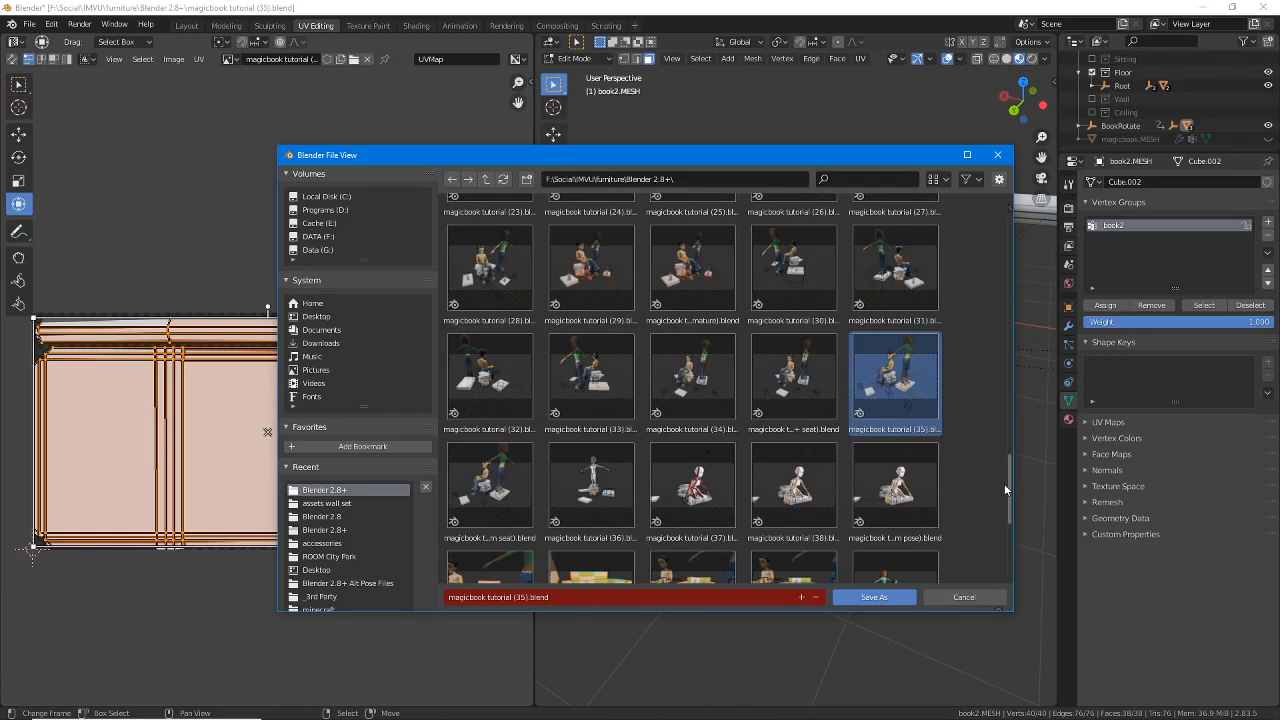
pyautogui.moveTo(1006, 490); pyautogui.dragTo(1008, 500)
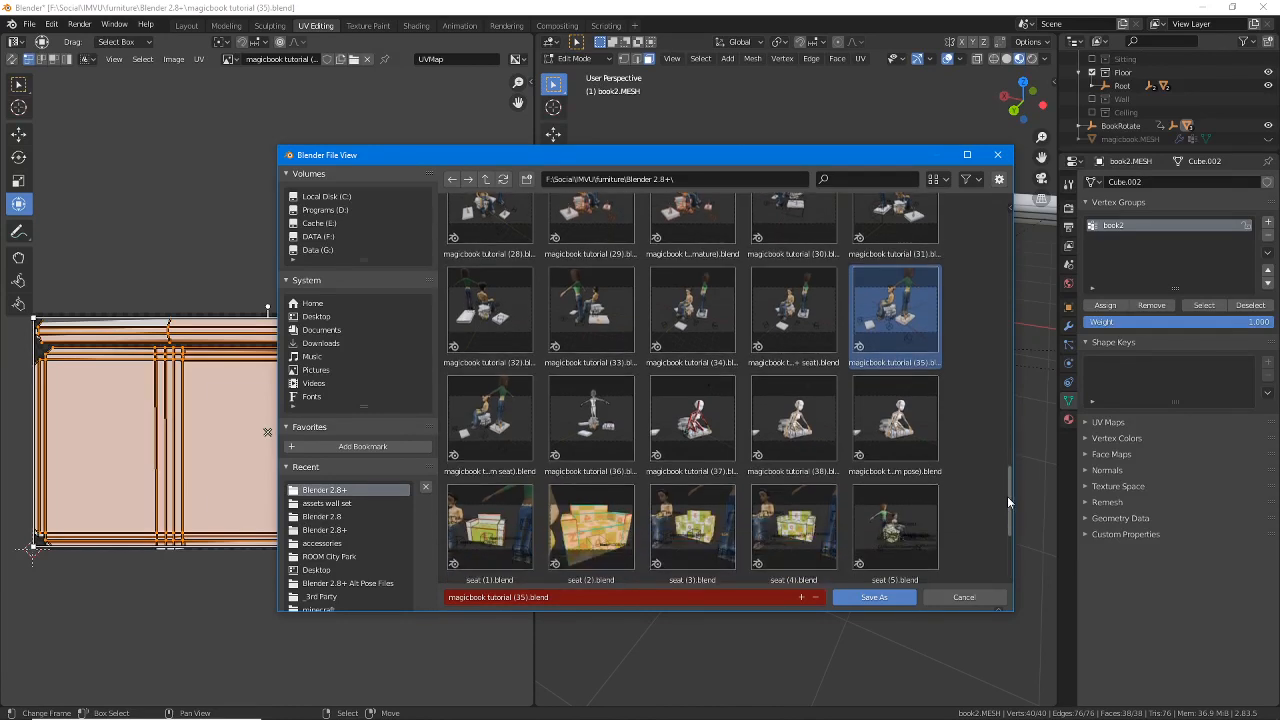
pyautogui.scroll(-1, 1007, 496)
# - Change the file number to 40 and save the project as magicbook tutorial (40).blend
pyautogui.click(514, 597)
pyautogui.click(514, 597)
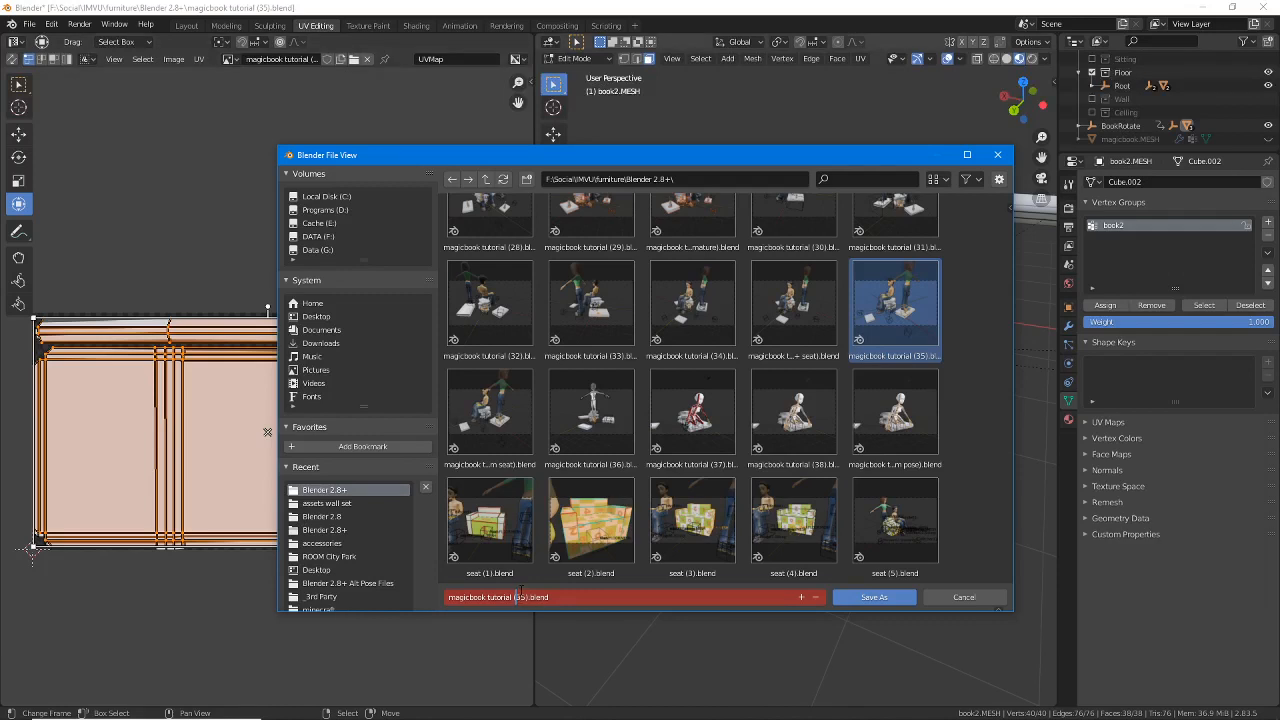
pyautogui.press('Delete')
pyautogui.write('40')
pyautogui.press('Return')
pyautogui.click(874, 597)
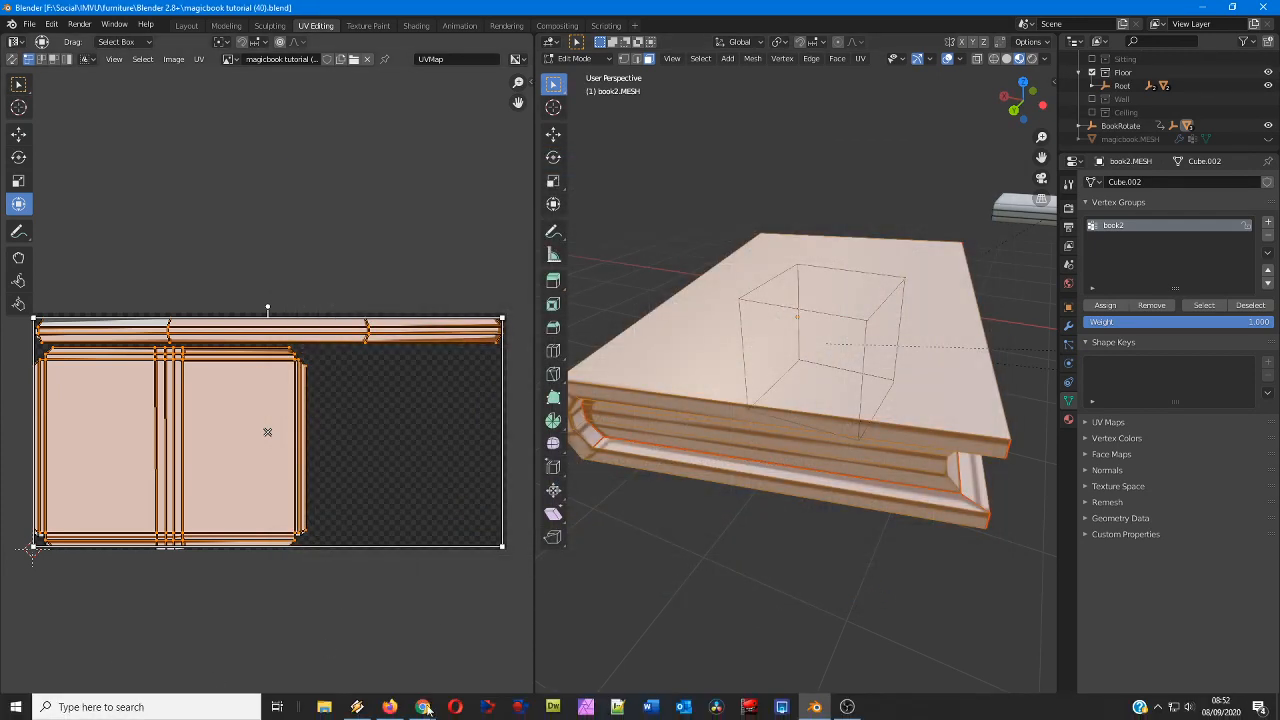
pyautogui.click(389, 712)
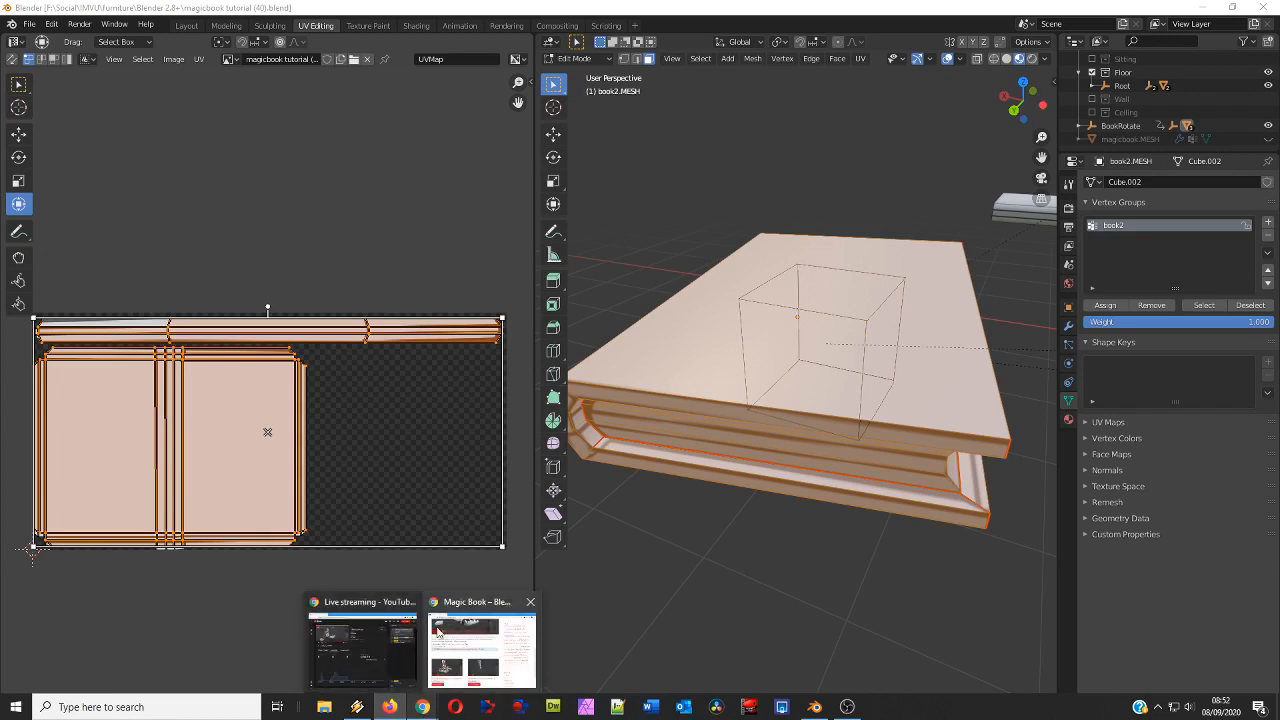
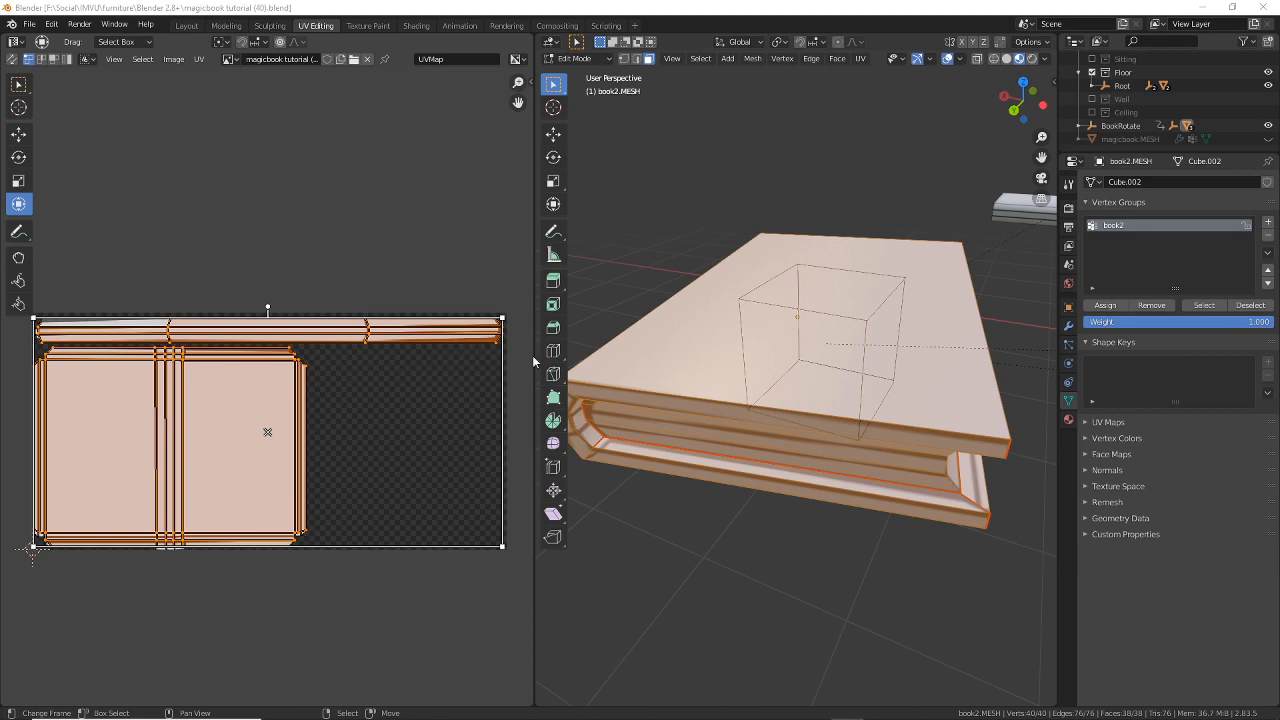
pyautogui.moveTo(790, 400); pyautogui.dragTo(882, 416, button='middle')
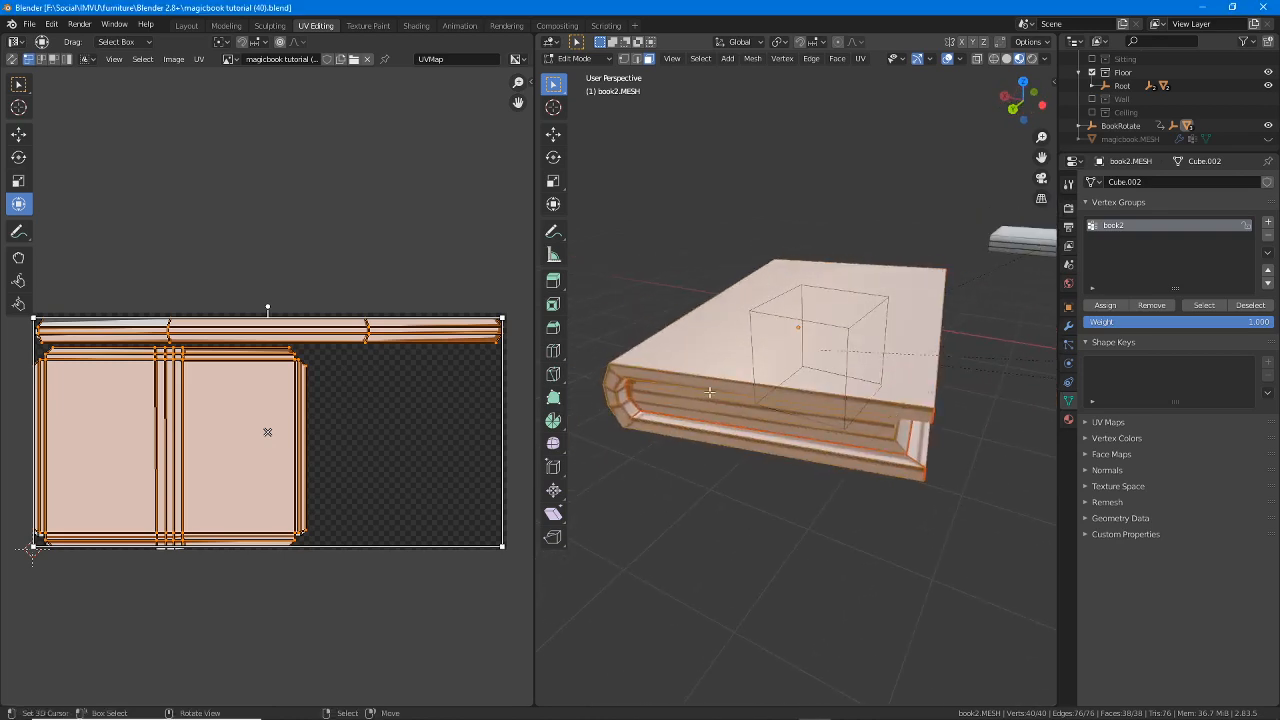
# - Switch to the Layout workspace and reveal all hidden objects in the scene
pyautogui.moveTo(710, 392)
pyautogui.mouseDown(button='middle')
pyautogui.moveTo(705, 370)
pyautogui.moveTo(702, 420)
pyautogui.moveTo(707, 404)
pyautogui.mouseUp(button='middle')
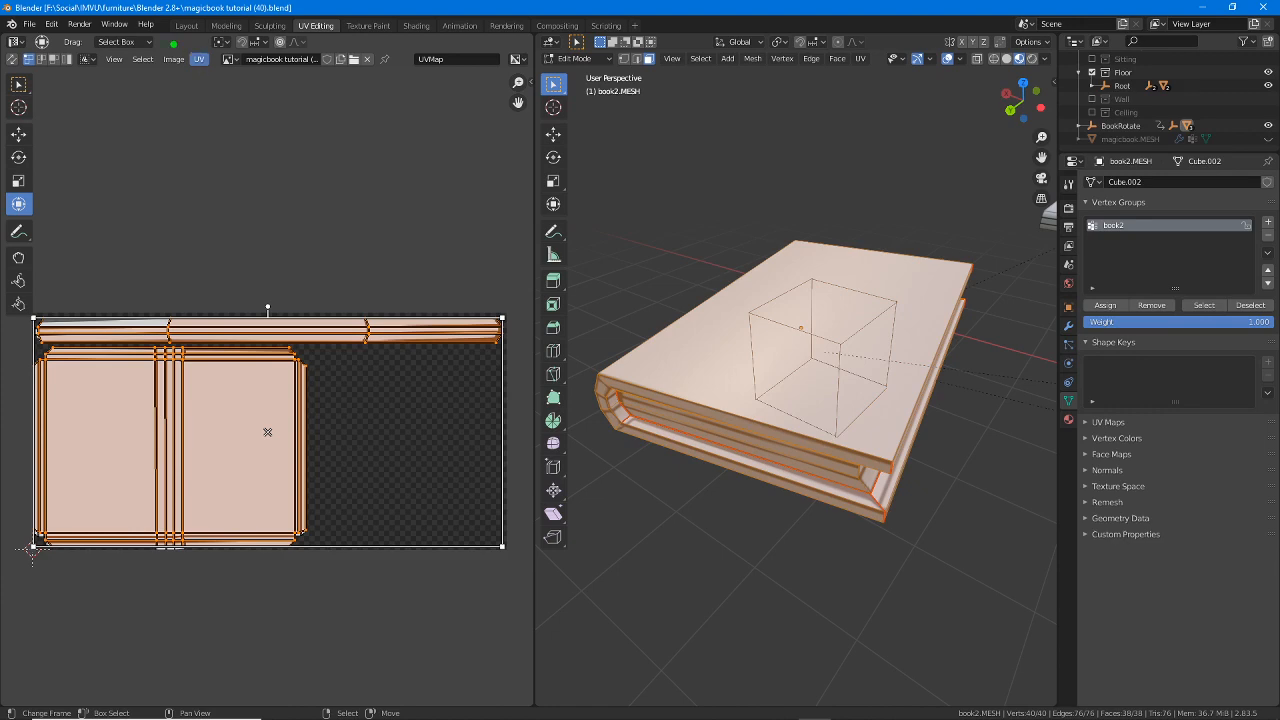
pyautogui.moveTo(171, 39); pyautogui.dragTo(197, 41)
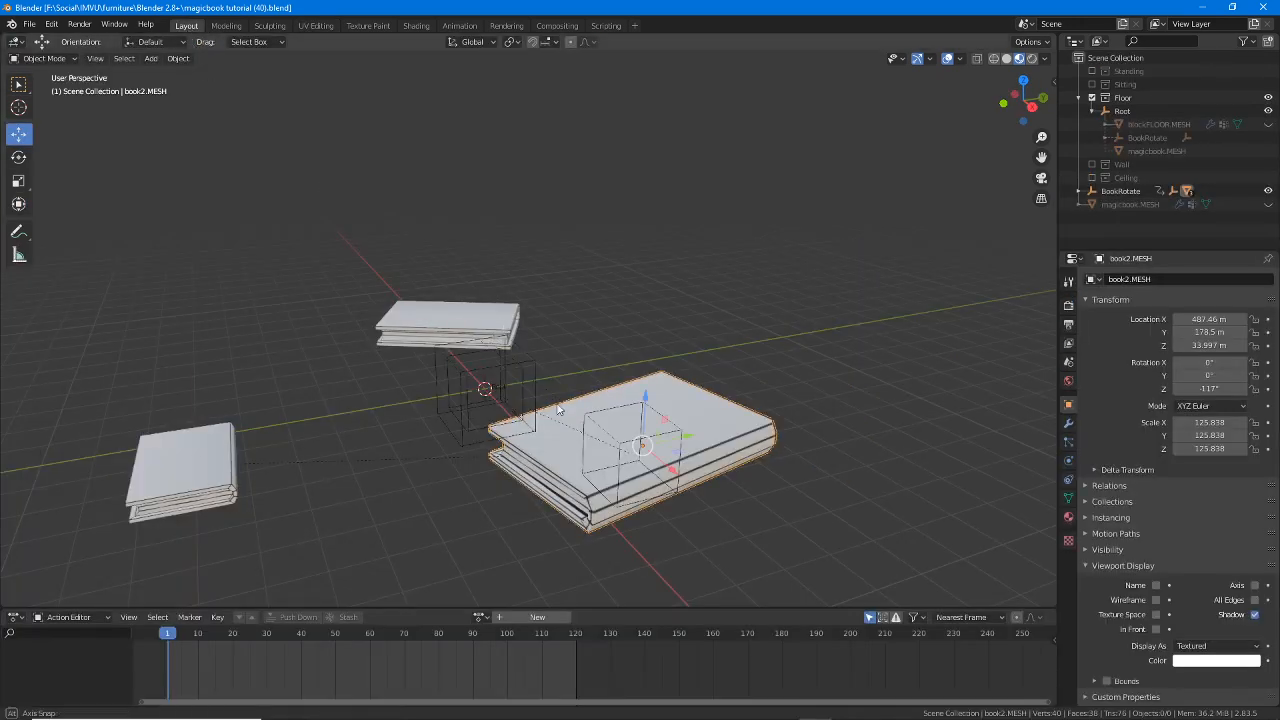
pyautogui.moveTo(558, 410); pyautogui.dragTo(476, 393, button='middle')
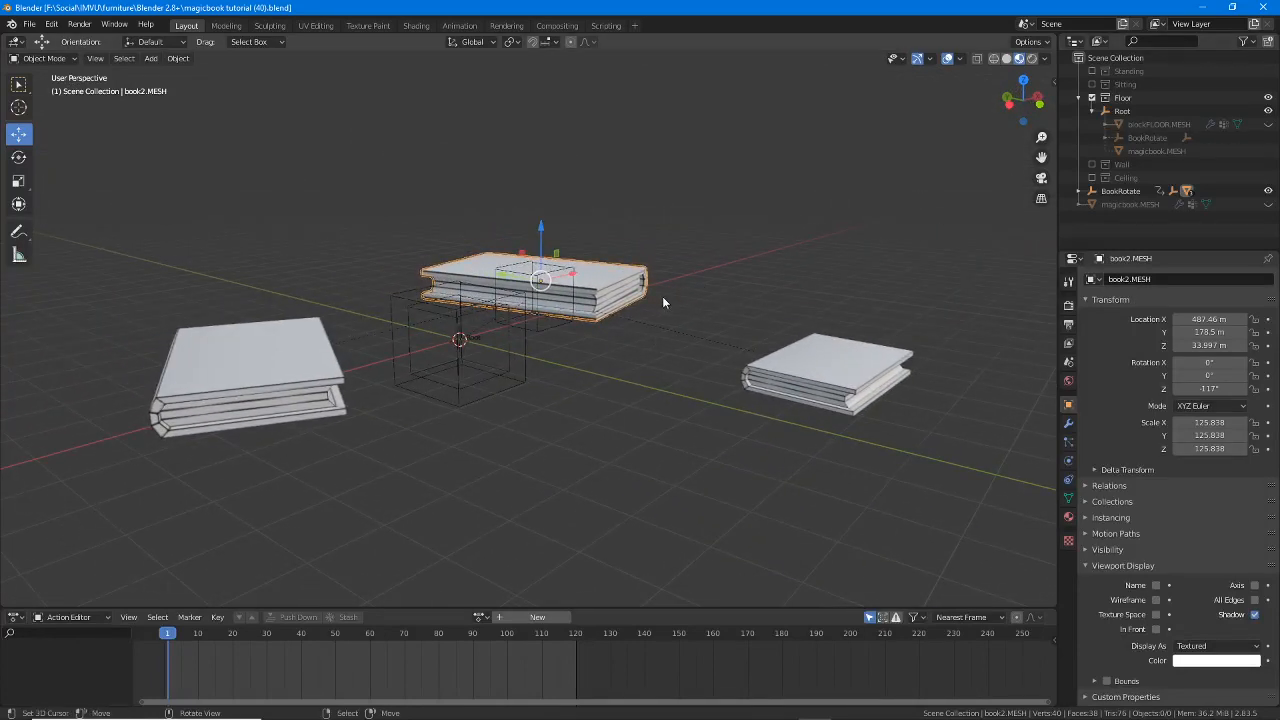
pyautogui.press('alt')
pyautogui.moveTo(512, 383); pyautogui.dragTo(498, 323, button='middle')
pyautogui.hotkey('alt', 'h')
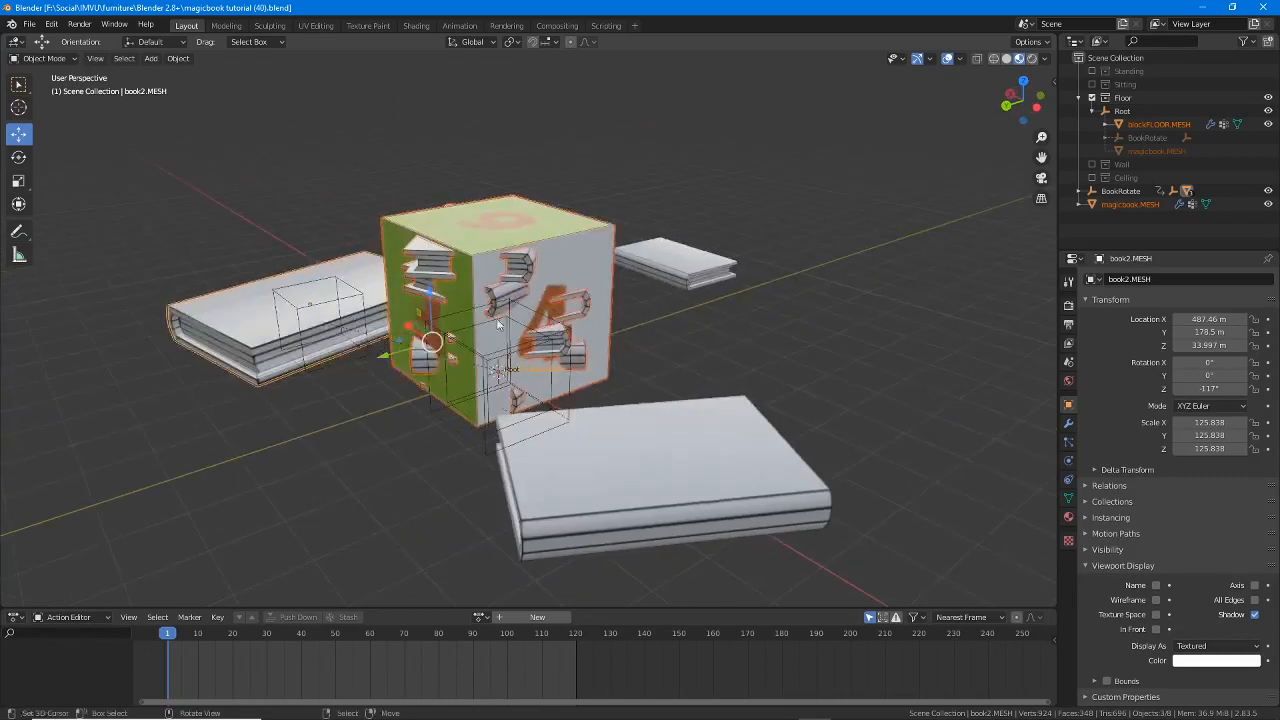
# - Deselect the revealed objects and hide the numbered blockFLOOR.MESH cube
pyautogui.rightClick(473, 242)
pyautogui.moveTo(473, 242); pyautogui.dragTo(500, 376, button='middle')
pyautogui.scroll(1, 539, 303)
pyautogui.click(1268, 124)
# - Preview the books' rotation by moving the animation to frame 20 and back to frame 1
pyautogui.click(232, 634)
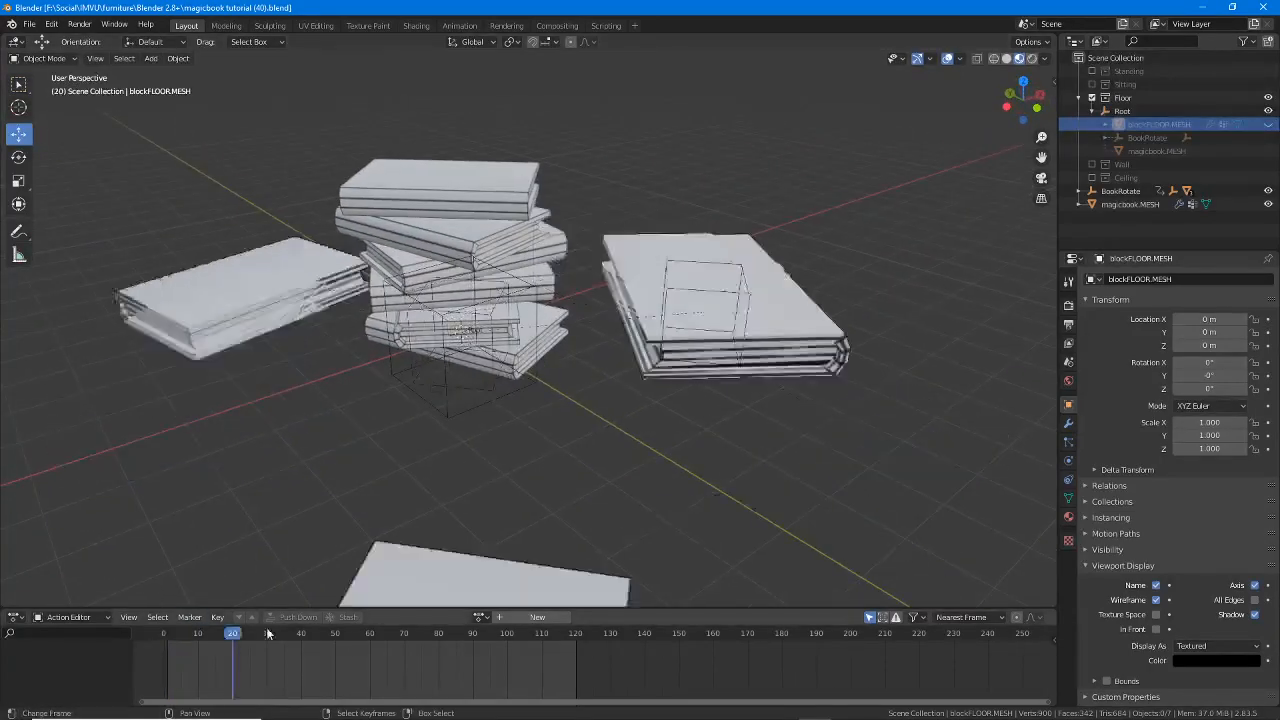
pyautogui.moveTo(268, 634); pyautogui.dragTo(170, 654)
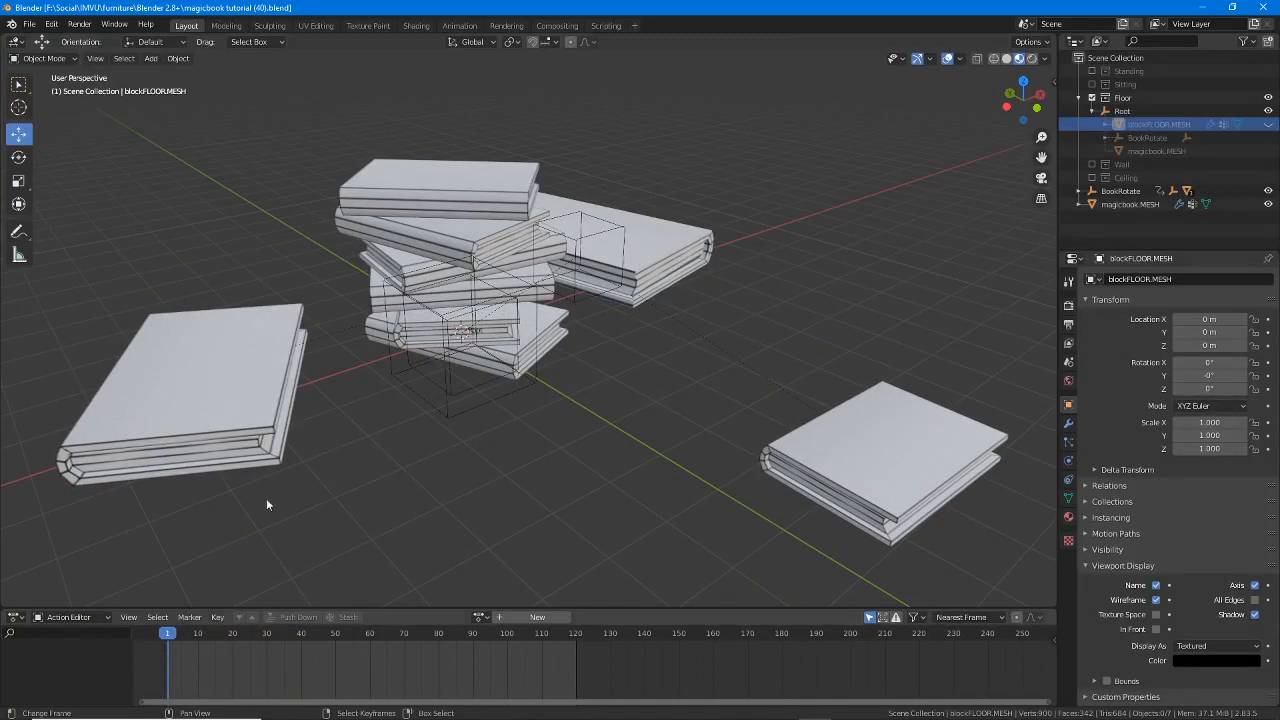
pyautogui.moveTo(266, 500); pyautogui.dragTo(495, 382, button='middle')
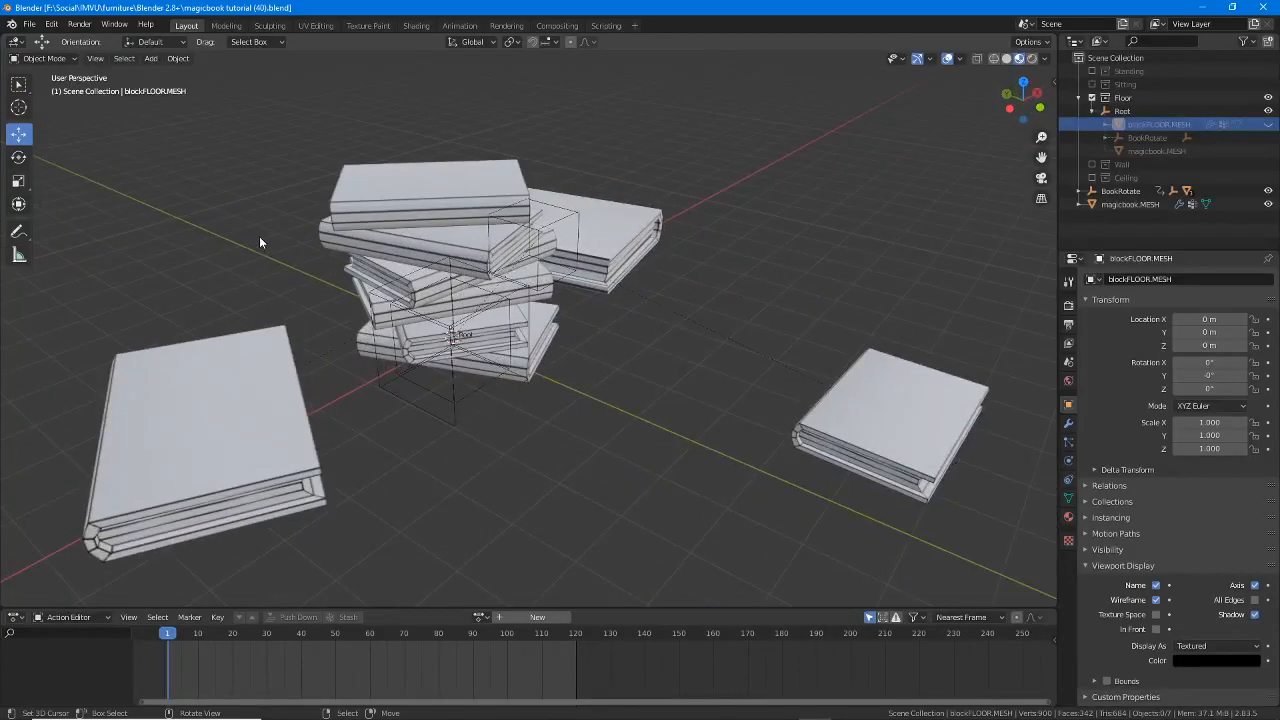
# - Add a cube mesh at the scene's origin
pyautogui.click(150, 59)
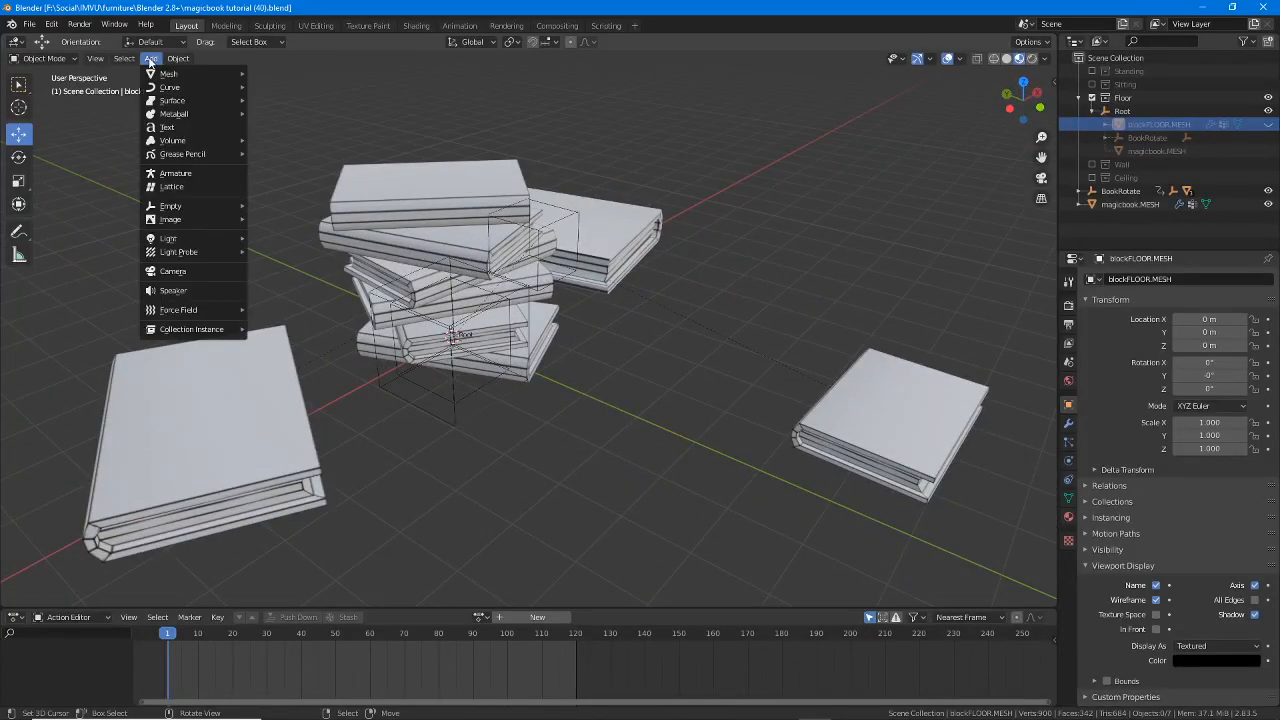
pyautogui.moveTo(170, 78)
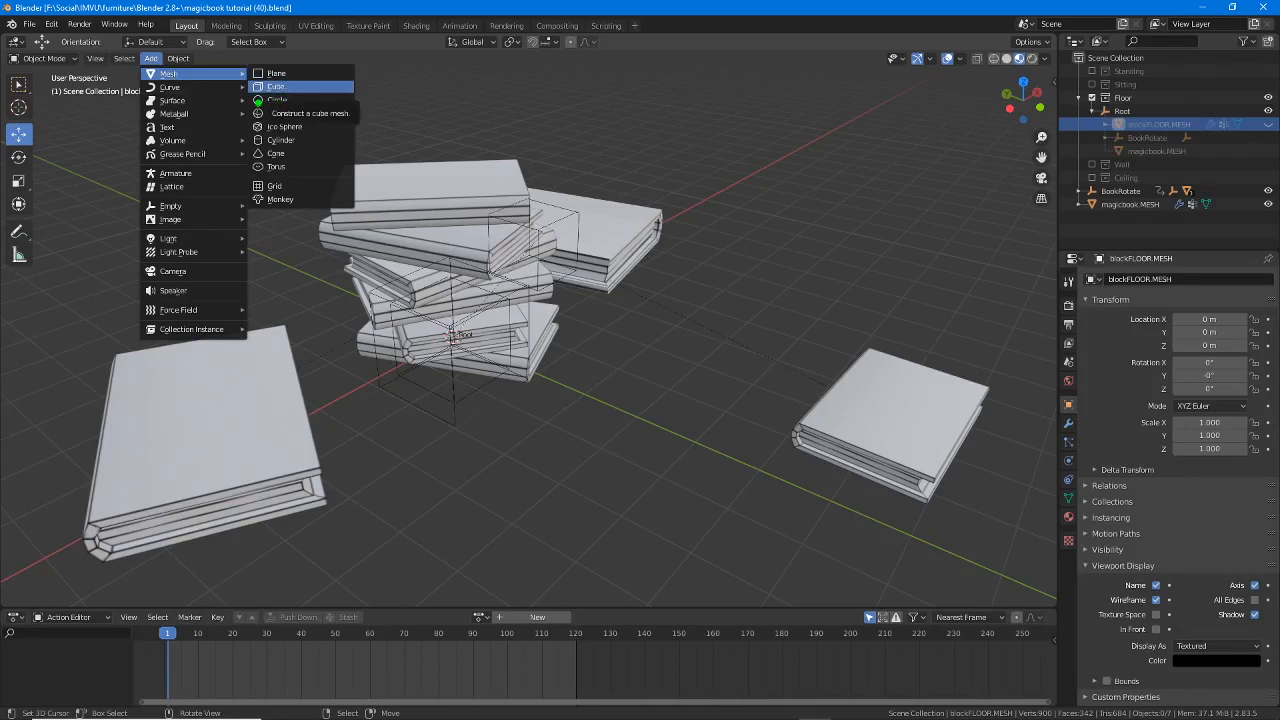
pyautogui.moveTo(258, 100); pyautogui.dragTo(302, 99)
pyautogui.moveTo(148, 88)
pyautogui.mouseDown()
pyautogui.moveTo(206, 87)
pyautogui.moveTo(167, 69)
pyautogui.mouseUp()
pyautogui.press('Escape')
pyautogui.click(280, 89)
pyautogui.moveTo(390, 330); pyautogui.dragTo(431, 210, button='middle')
# - Select the stack of books, magicbook.MESH, and hide it to expose the new cube
pyautogui.click(431, 210)
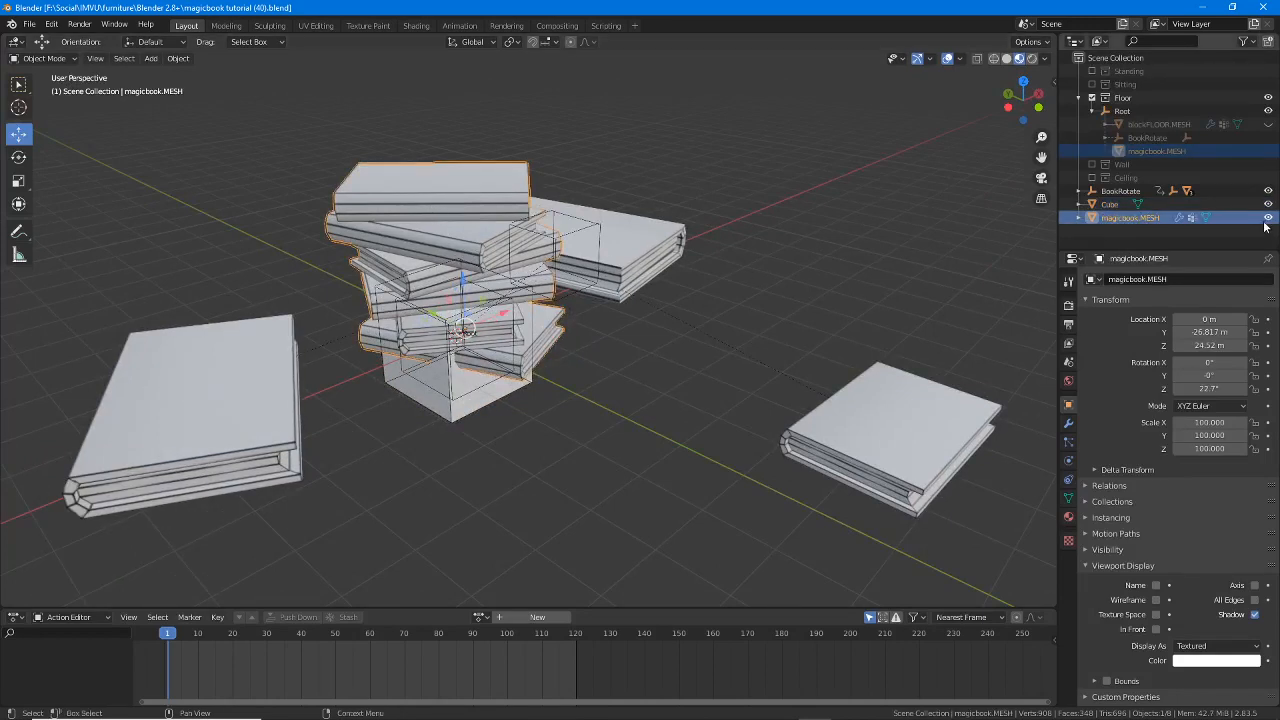
pyautogui.moveTo(1071, 102); pyautogui.dragTo(1071, 242)
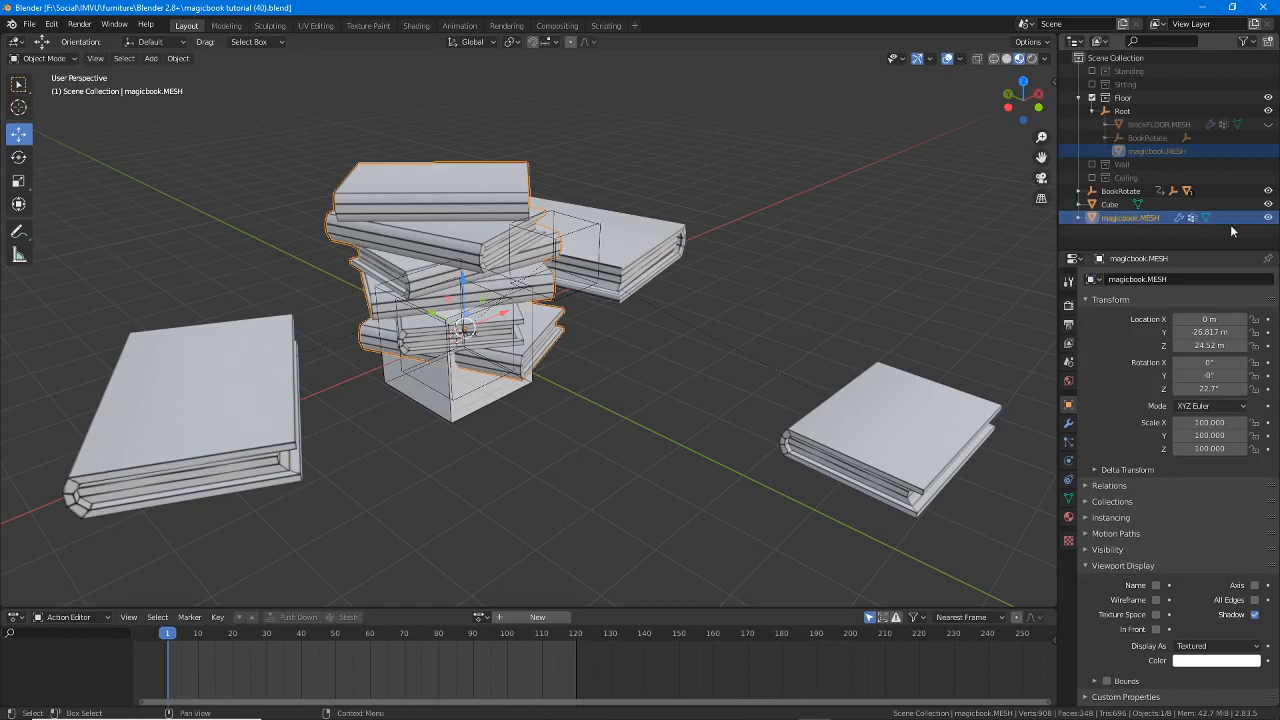
pyautogui.click(1268, 218)
# - Scale the new cube with the Scale tool to about 0.326 along Z and about 1.499 along X
pyautogui.moveTo(490, 434)
pyautogui.mouseDown(button='middle')
pyautogui.moveTo(519, 443)
pyautogui.moveTo(494, 446)
pyautogui.mouseUp(button='middle')
pyautogui.scroll(4, 515, 447)
pyautogui.click(409, 473)
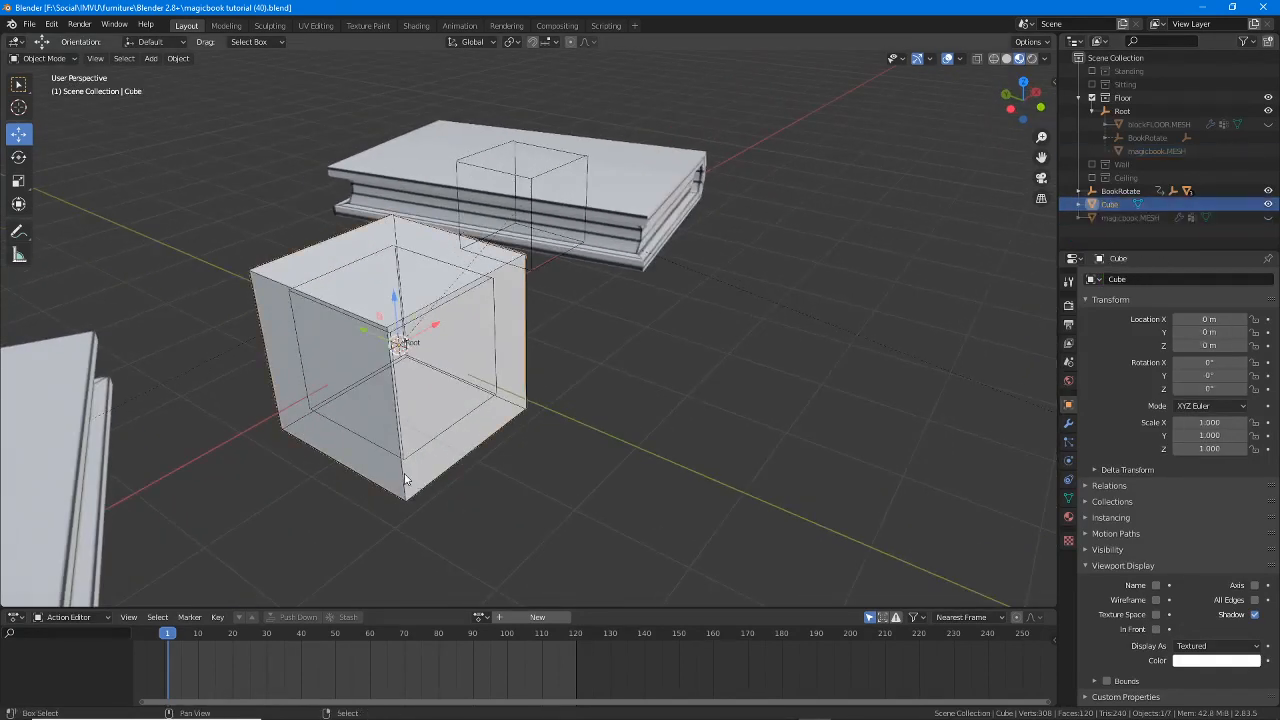
pyautogui.keyDown('shift'); pyautogui.moveTo(406, 472); pyautogui.dragTo(390, 390, button='middle'); pyautogui.keyUp('shift')
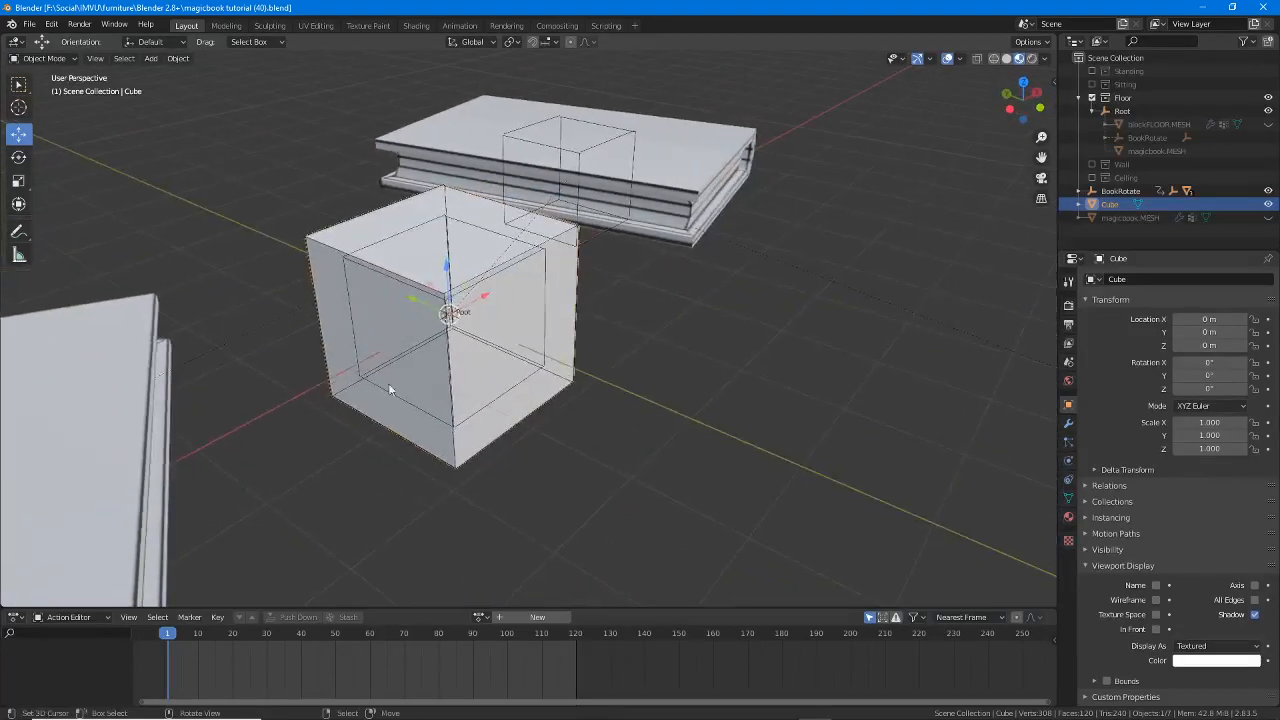
pyautogui.moveTo(41, 184)
pyautogui.mouseDown()
pyautogui.moveTo(110, 184)
pyautogui.moveTo(56, 200)
pyautogui.moveTo(38, 183)
pyautogui.mouseUp()
pyautogui.press('Escape')
pyautogui.click(20, 182)
pyautogui.moveTo(386, 415); pyautogui.dragTo(380, 375, button='middle')
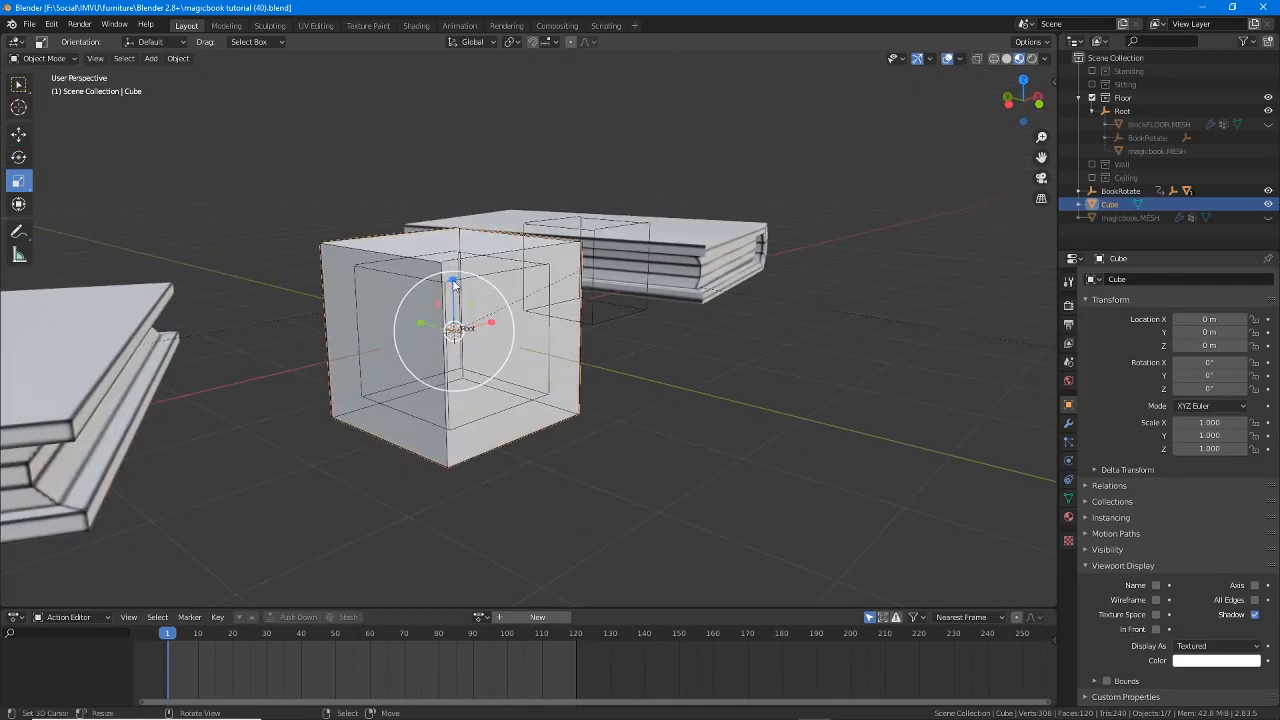
pyautogui.click(453, 281)
pyautogui.moveTo(453, 281); pyautogui.dragTo(455, 322)
pyautogui.moveTo(455, 330); pyautogui.dragTo(556, 253, button='middle')
pyautogui.moveTo(556, 253); pyautogui.dragTo(588, 243)
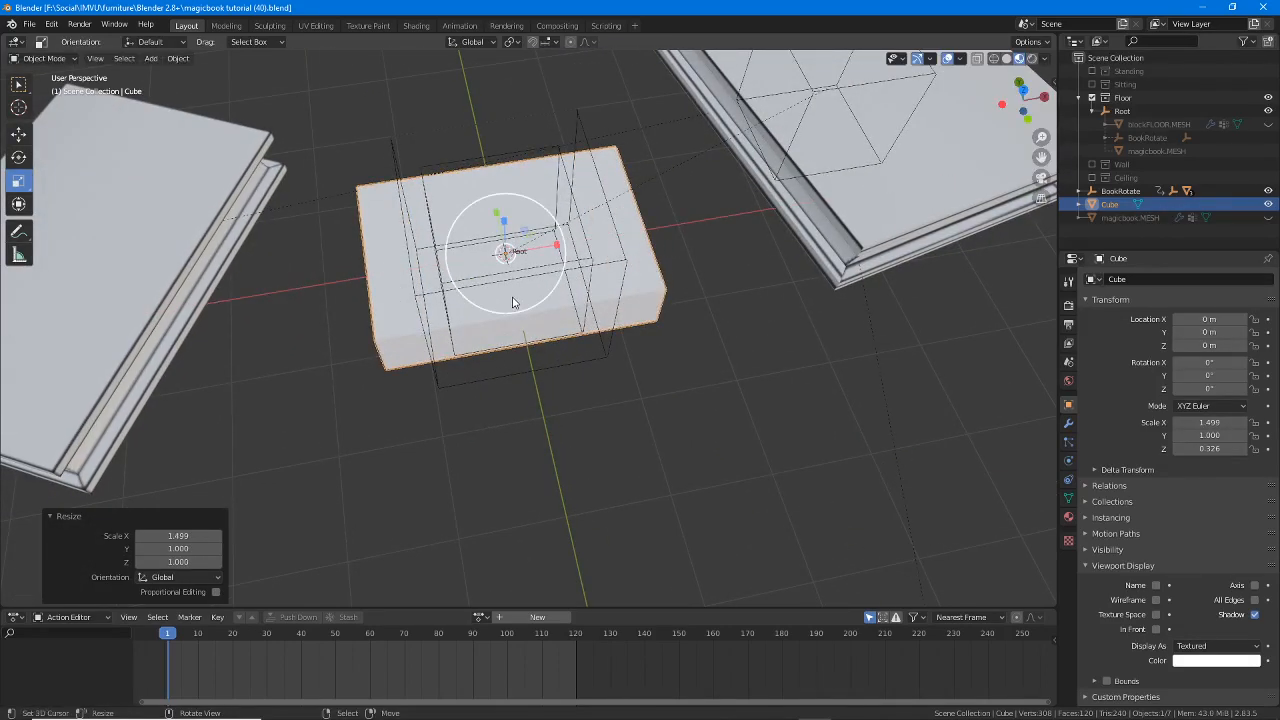
# - Thicken the flattened cube along Z to a scale of about 0.414
pyautogui.moveTo(588, 243); pyautogui.dragTo(444, 285, button='middle')
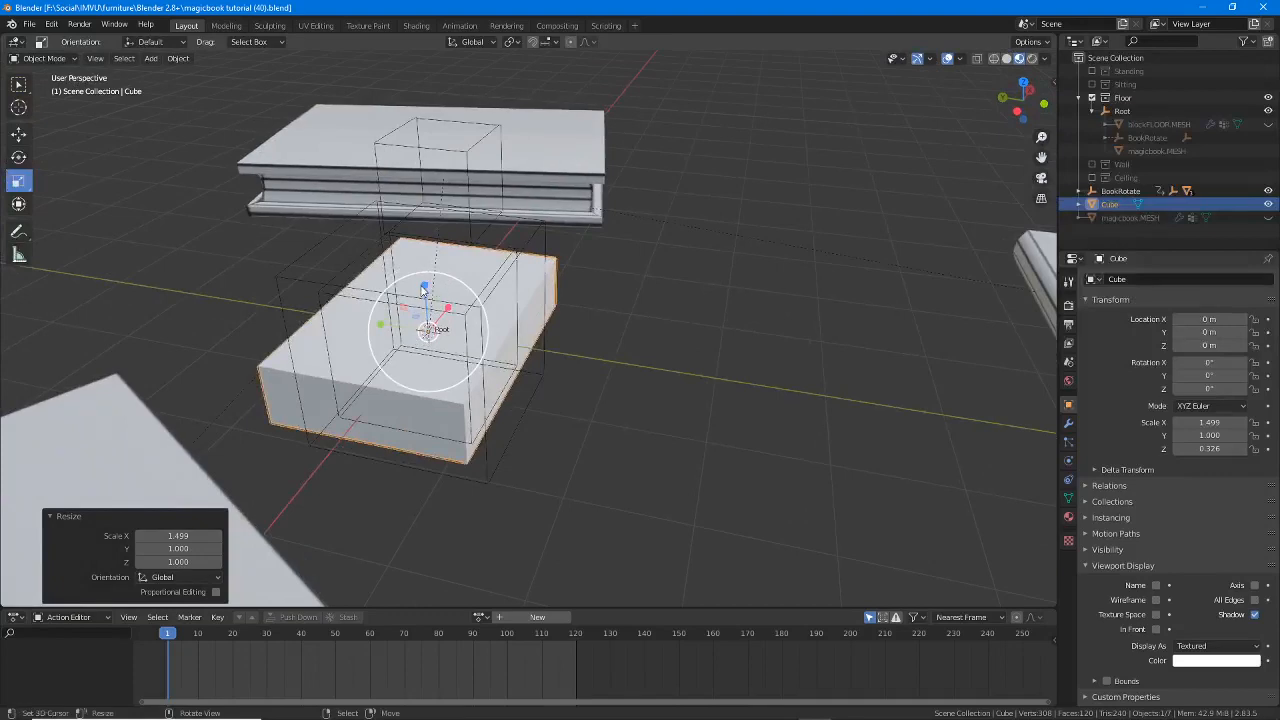
pyautogui.moveTo(425, 288); pyautogui.dragTo(426, 280)
pyautogui.moveTo(426, 280); pyautogui.dragTo(496, 400, button='middle')
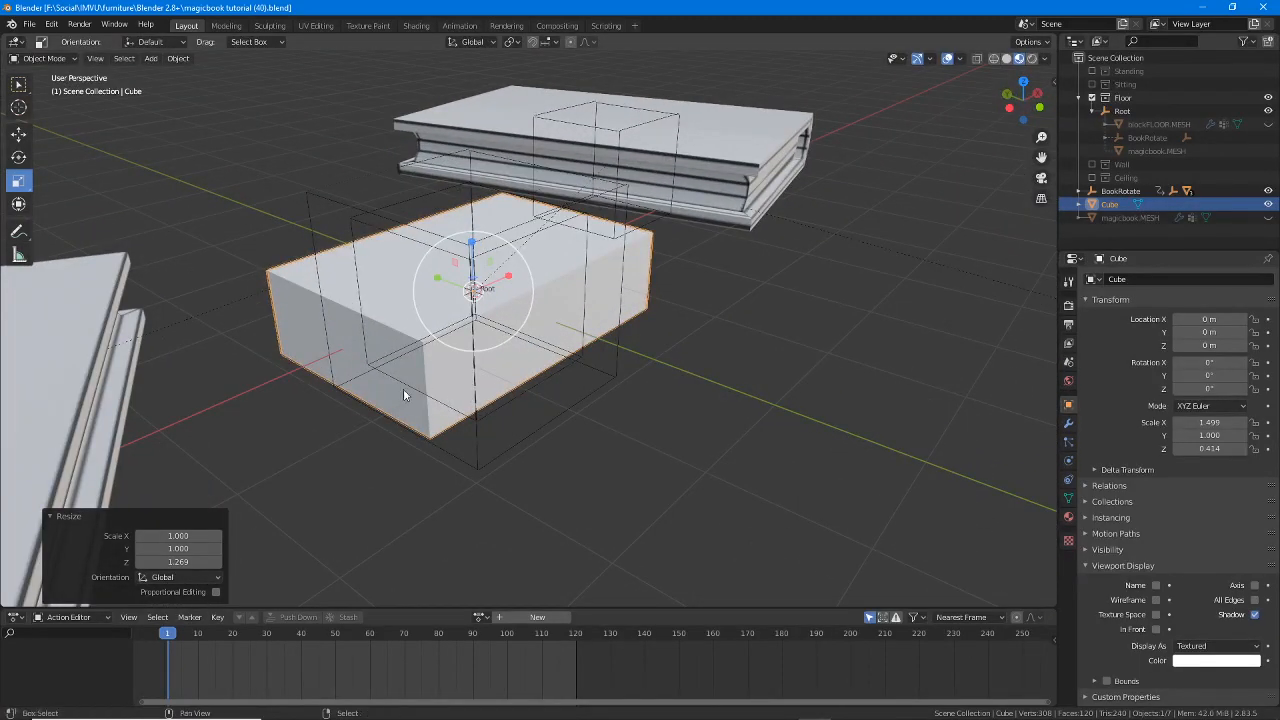
# - Undo the cube's X and Z scaling and redo all of those scale changes
pyautogui.moveTo(420, 389); pyautogui.dragTo(458, 262, button='middle')
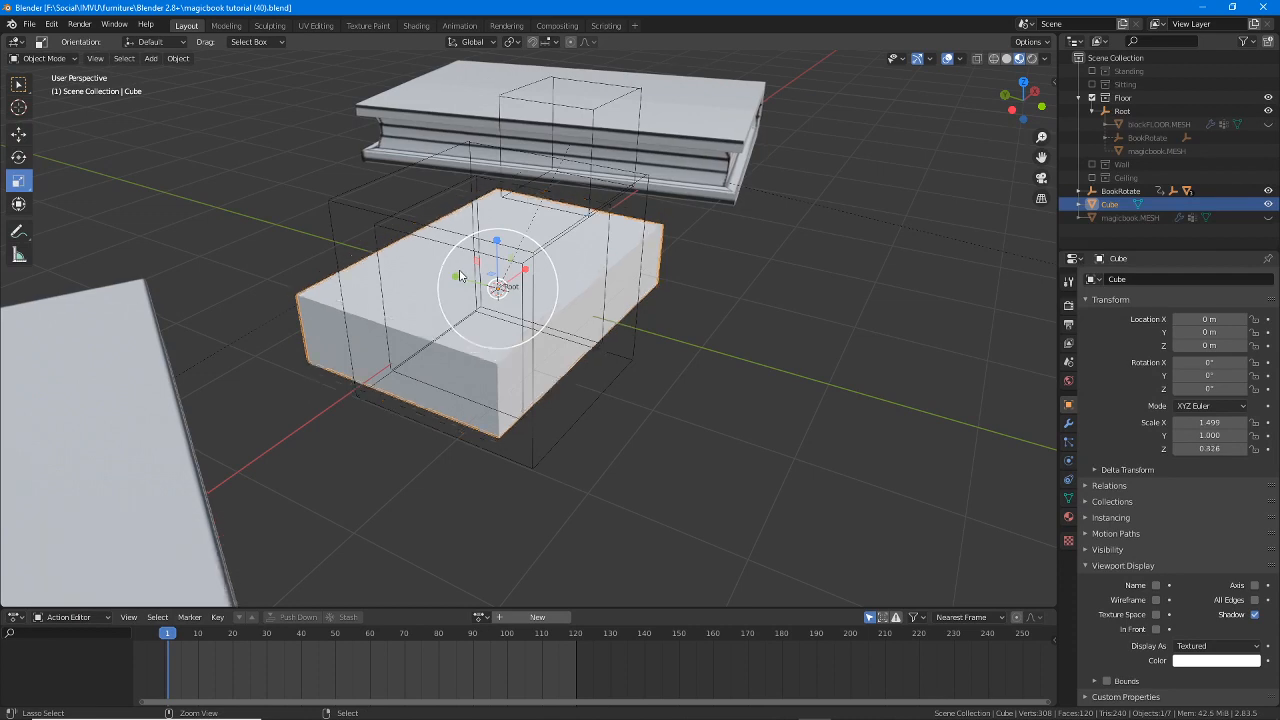
pyautogui.hotkey('ctrl', 'z')
pyautogui.hotkey('ctrl', 'z')
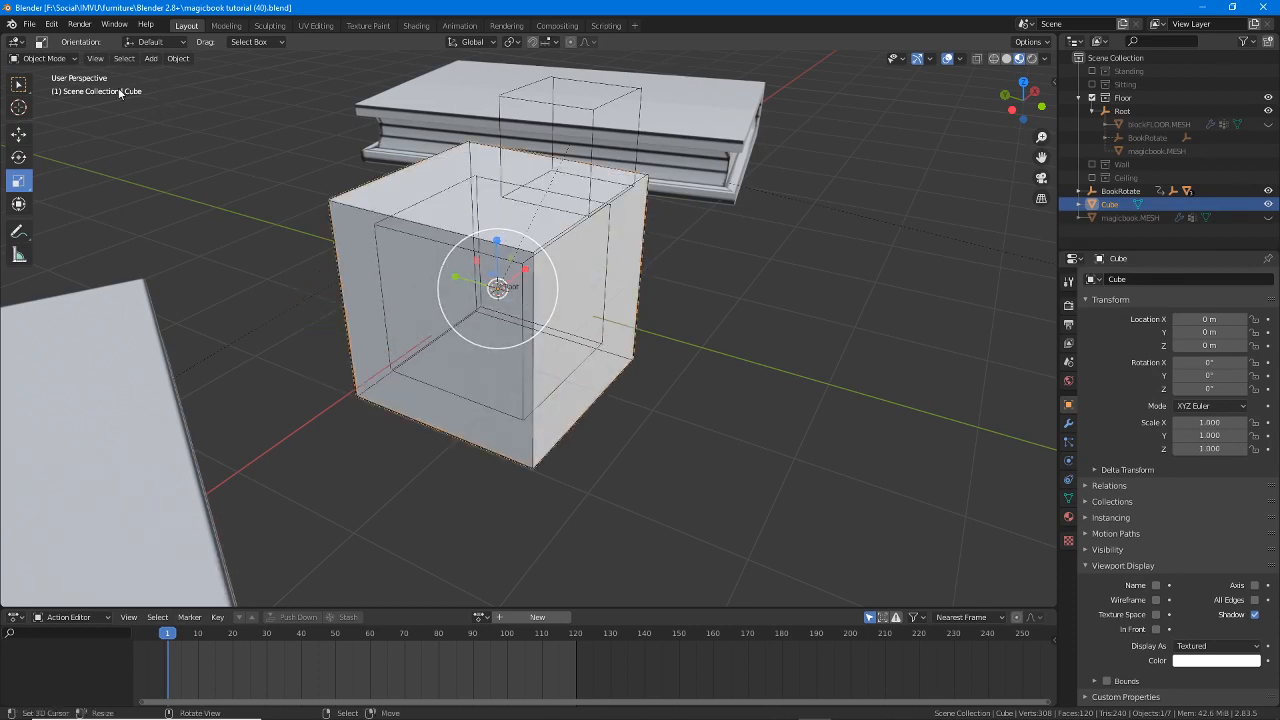
pyautogui.click(51, 24)
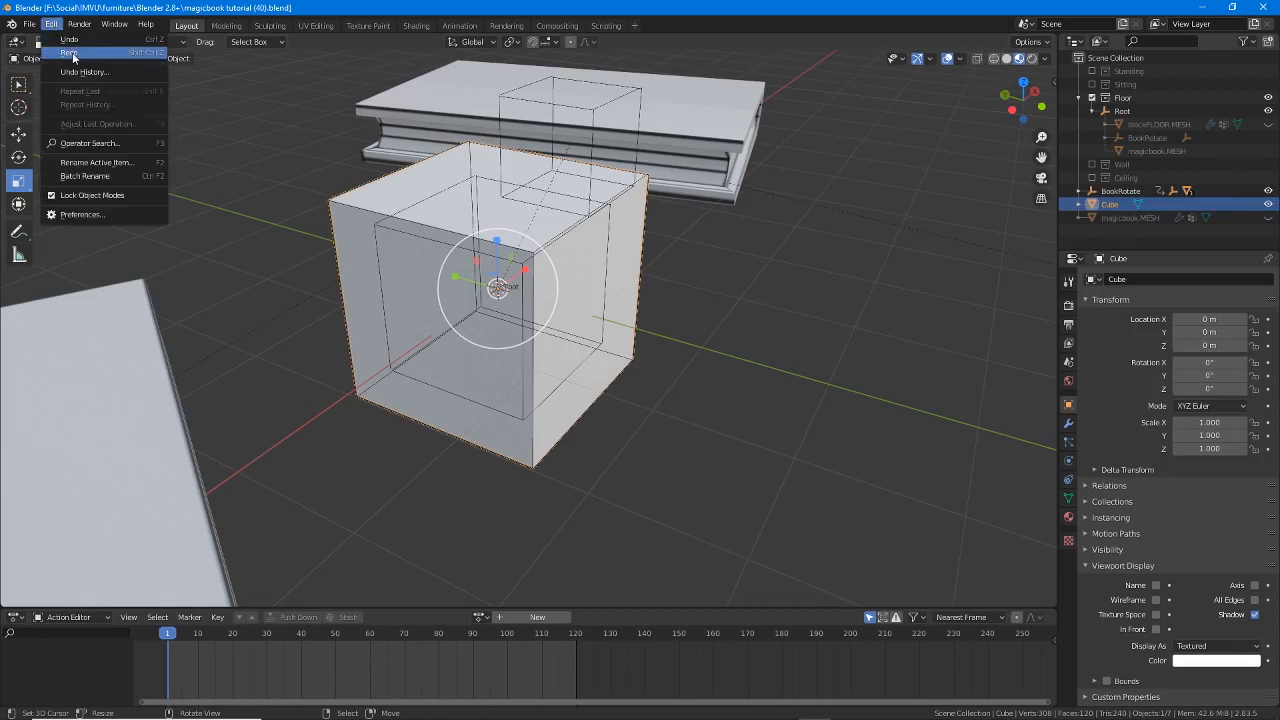
pyautogui.click(68, 52)
pyautogui.click(51, 24)
pyautogui.click(68, 52)
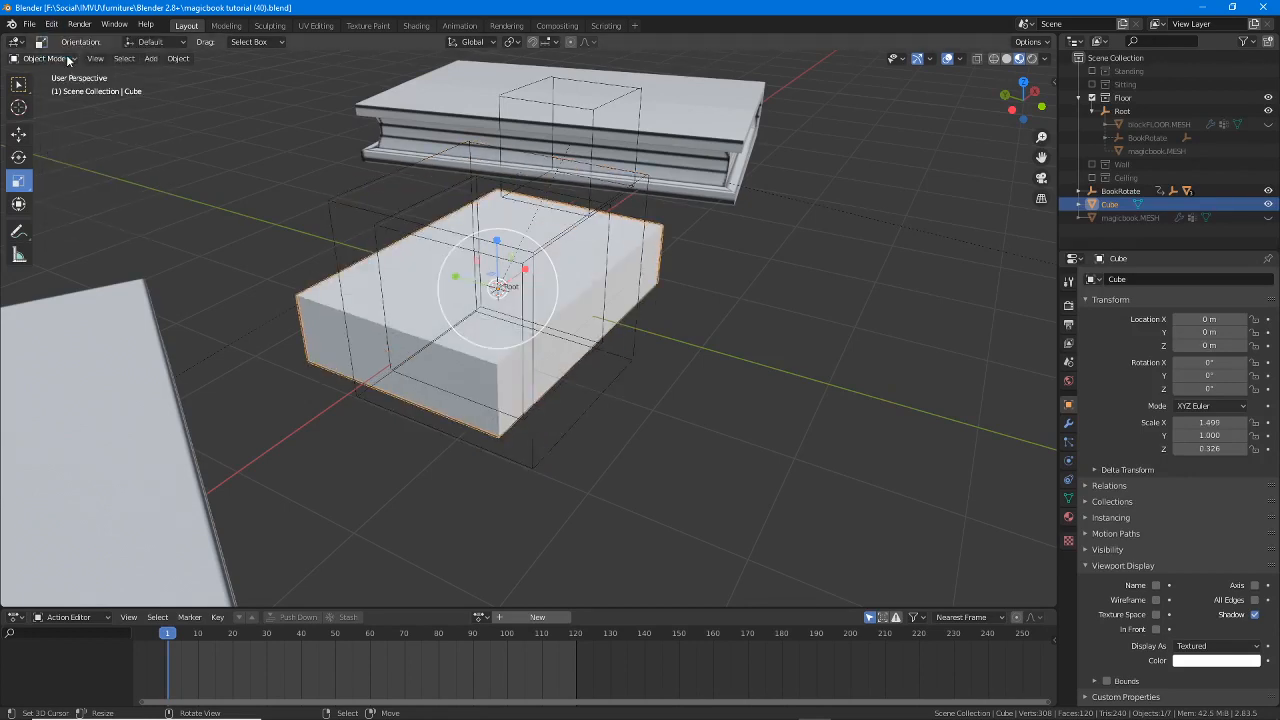
pyautogui.moveTo(417, 291)
pyautogui.mouseDown(button='middle')
pyautogui.moveTo(414, 276)
pyautogui.moveTo(416, 288)
pyautogui.mouseUp(button='middle')
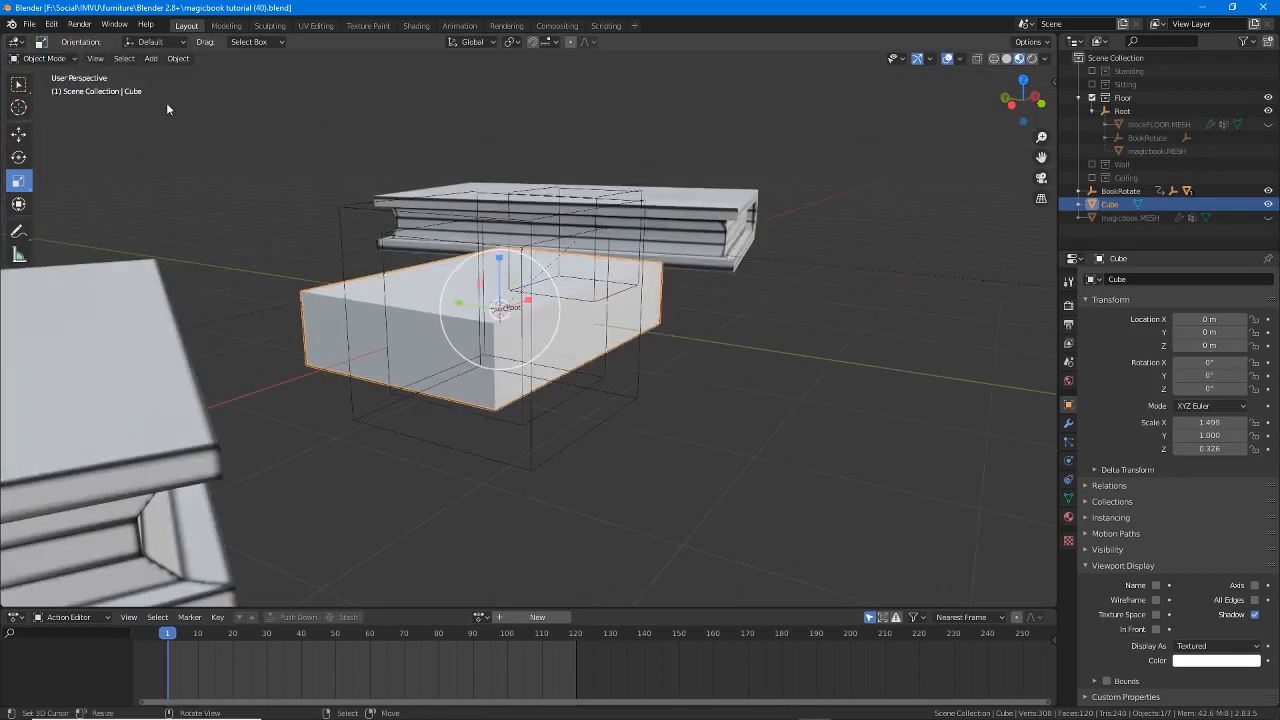
pyautogui.click(51, 25)
pyautogui.click(69, 53)
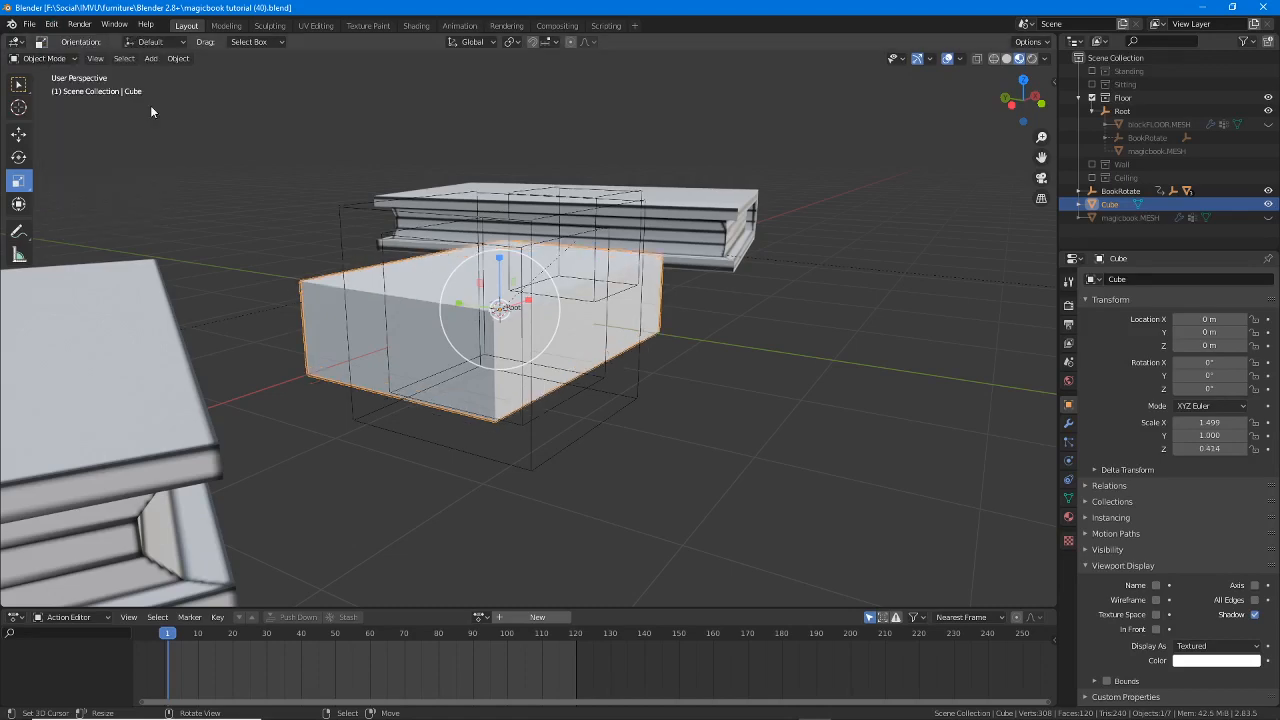
pyautogui.moveTo(481, 319); pyautogui.dragTo(420, 318, button='middle')
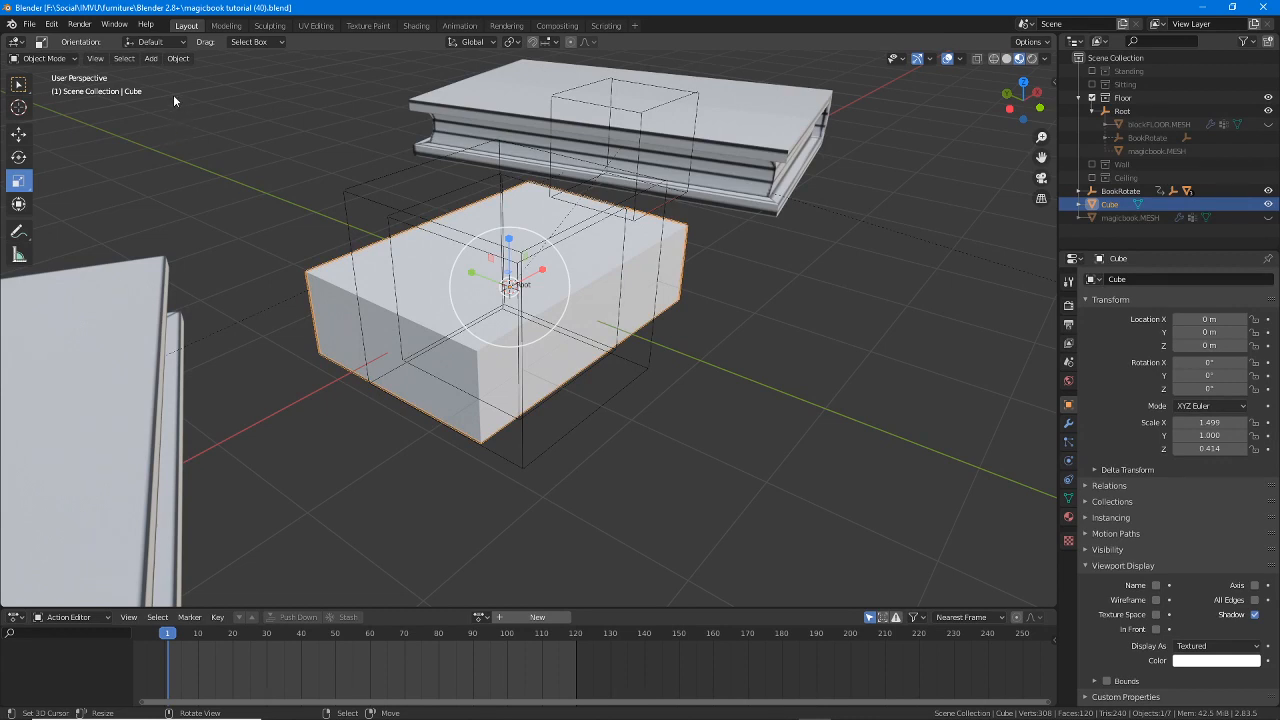
# - Apply Rotation & Scale to the resized cube
pyautogui.click(176, 62)
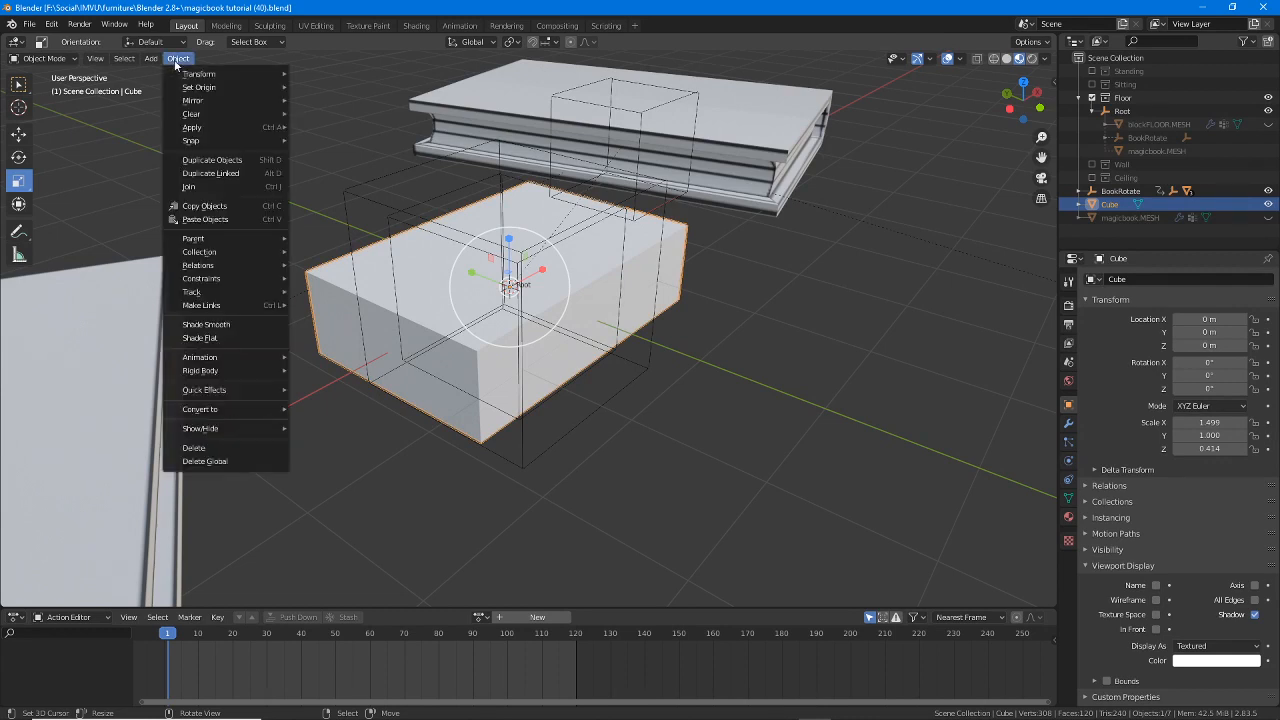
pyautogui.moveTo(211, 131)
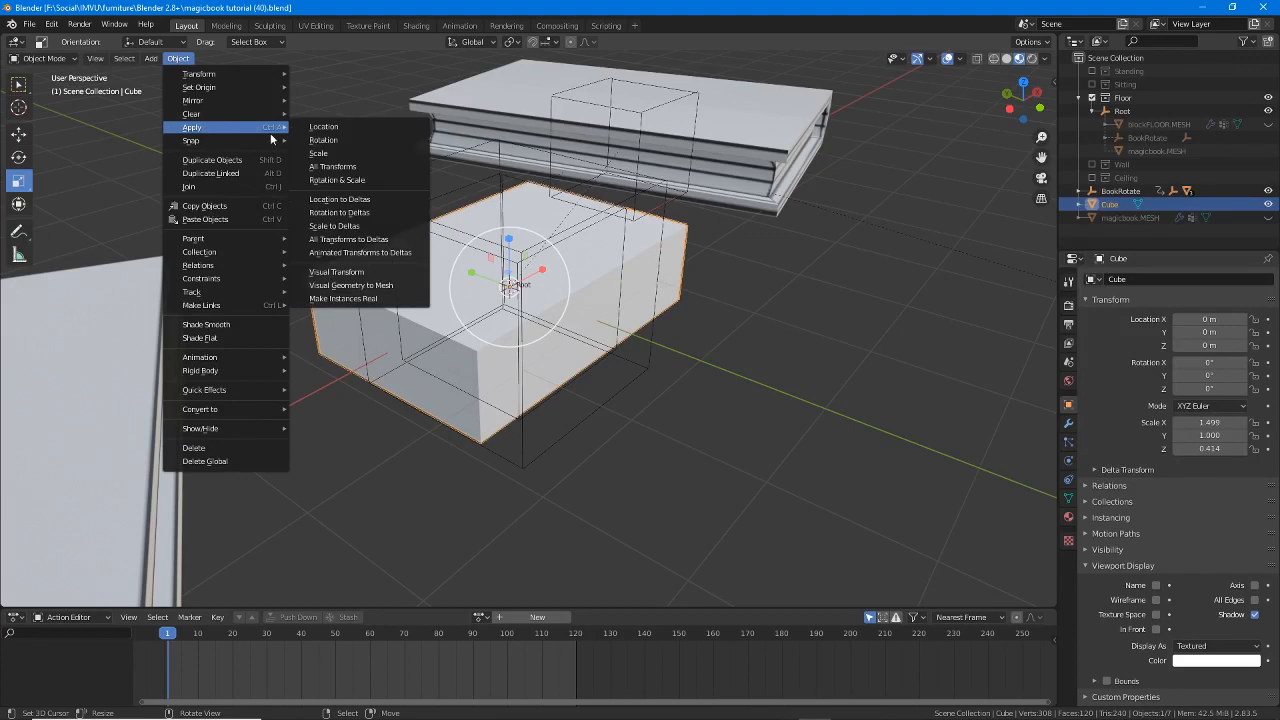
pyautogui.moveTo(297, 195); pyautogui.dragTo(384, 193)
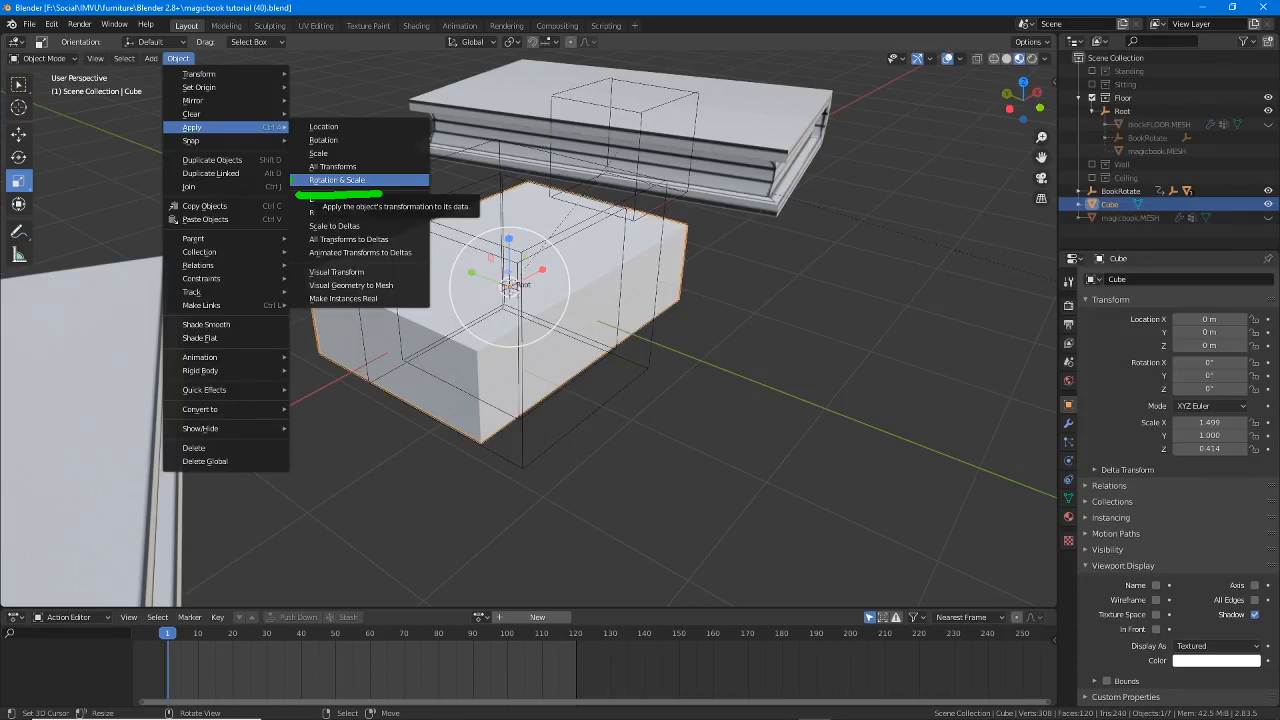
pyautogui.moveTo(175, 137); pyautogui.dragTo(217, 132)
pyautogui.moveTo(168, 67); pyautogui.dragTo(199, 65)
pyautogui.press('Escape')
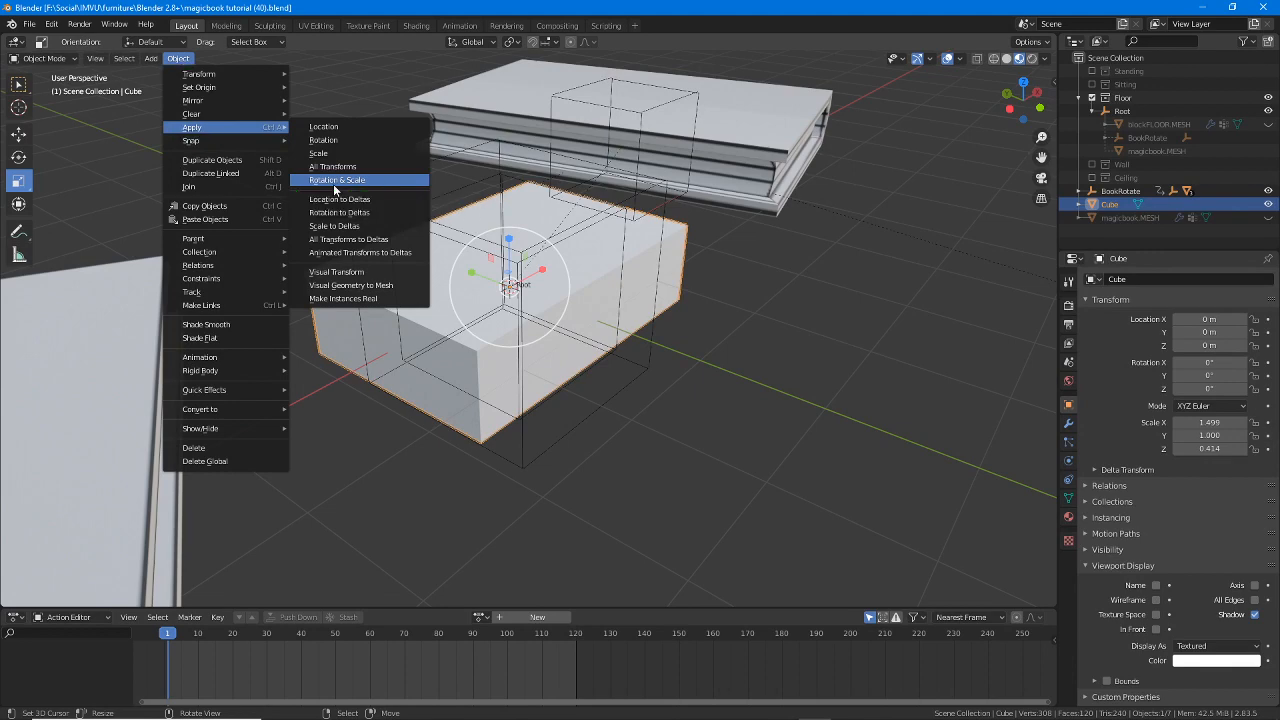
pyautogui.click(339, 180)
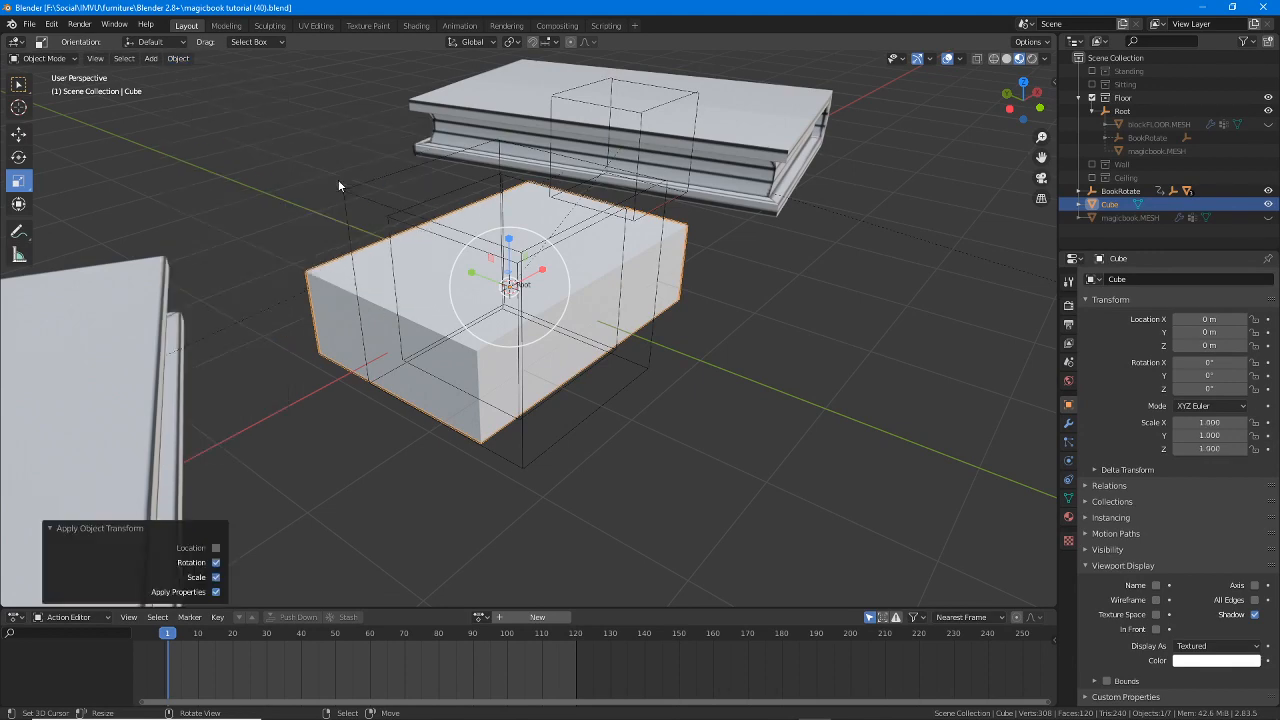
# - Put the flattened cube into Edit Mode
pyautogui.moveTo(527, 370); pyautogui.dragTo(489, 357, button='middle')
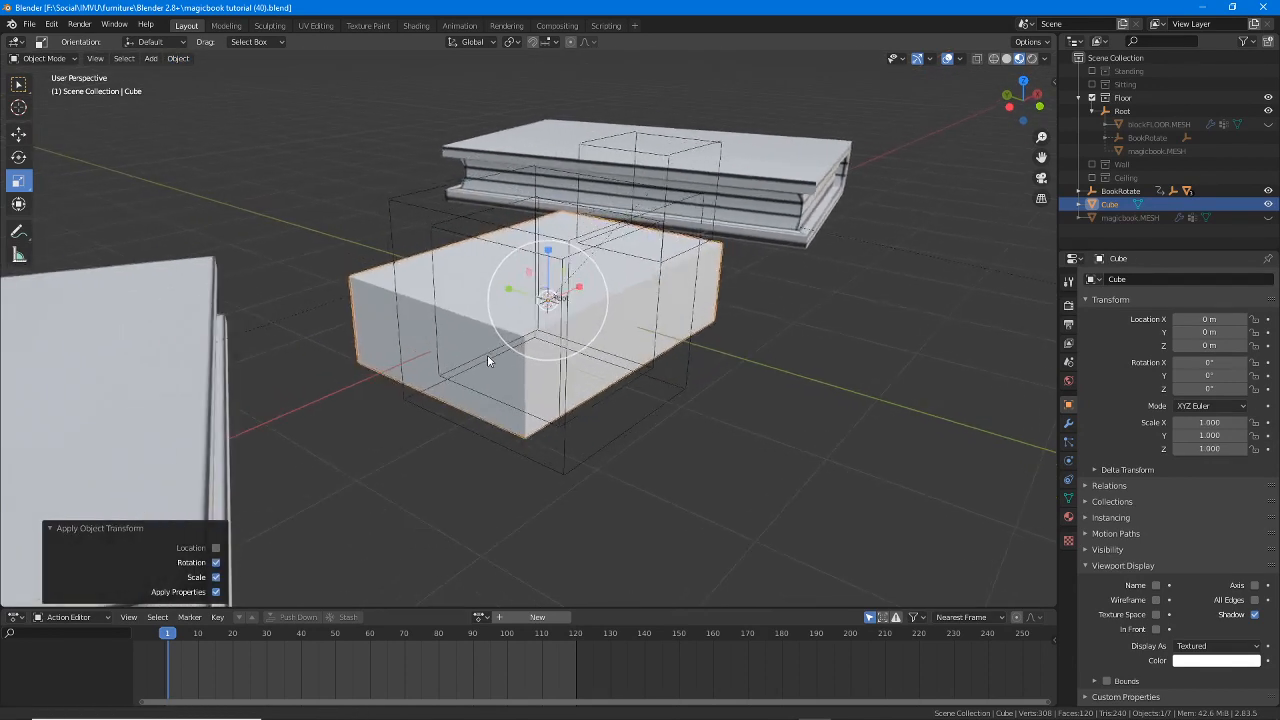
pyautogui.moveTo(416, 397); pyautogui.dragTo(463, 428, button='middle')
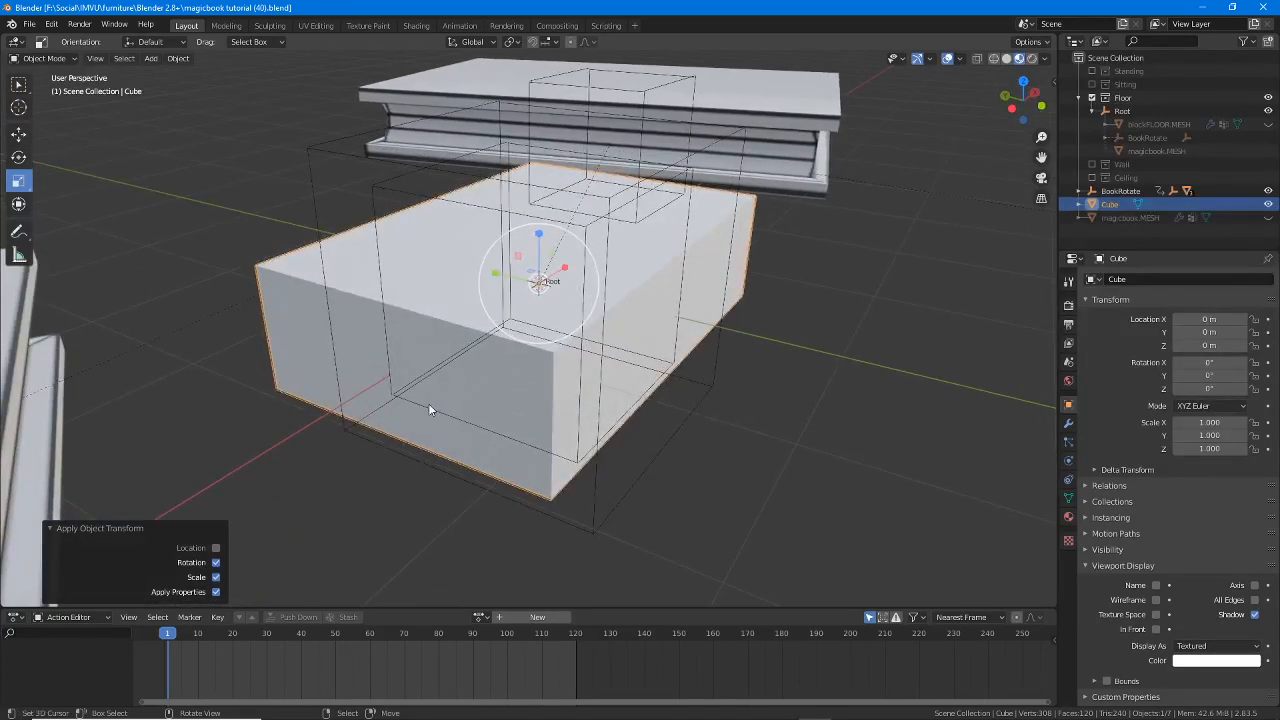
pyautogui.click(45, 58)
pyautogui.click(43, 89)
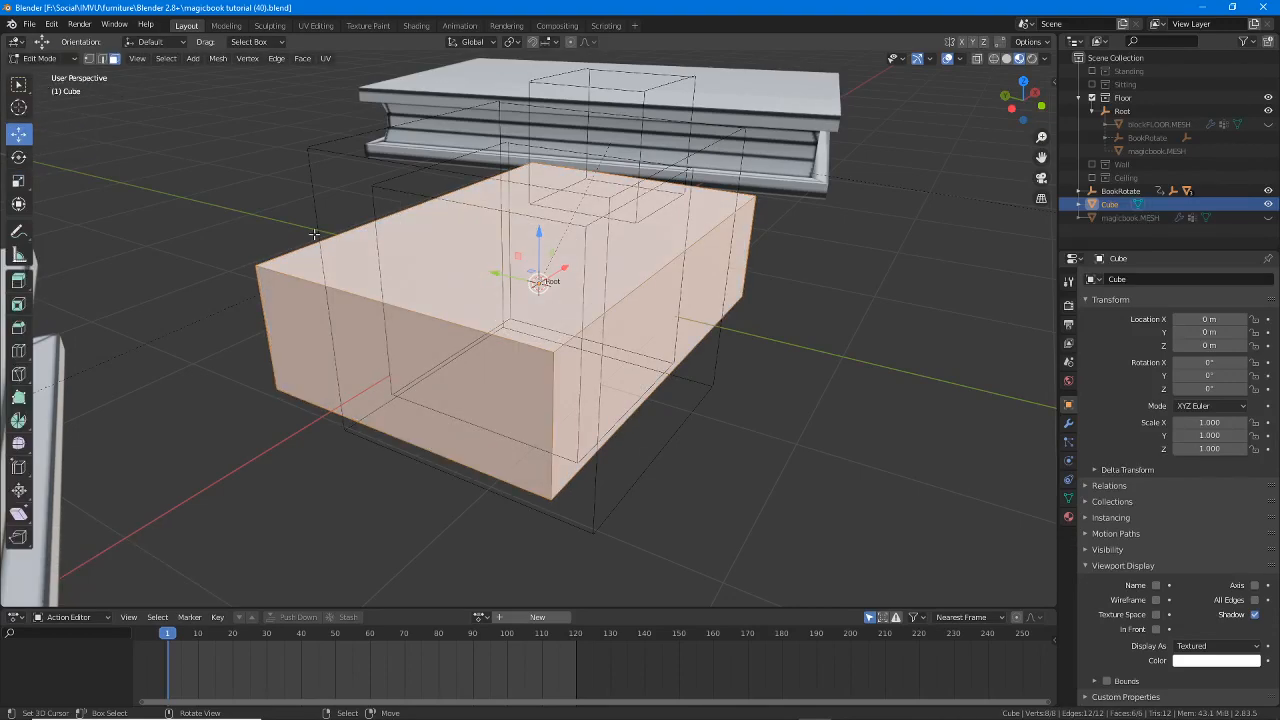
pyautogui.moveTo(490, 356); pyautogui.dragTo(450, 335, button='middle')
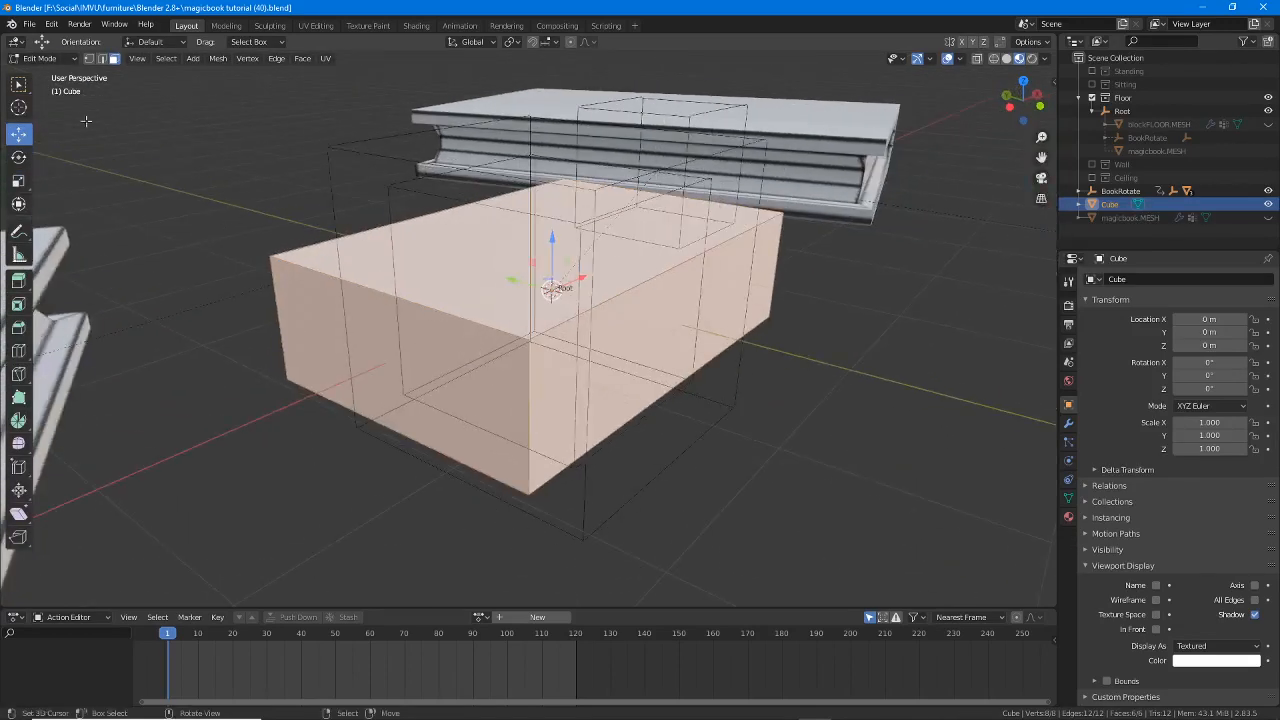
pyautogui.moveTo(18, 72); pyautogui.dragTo(80, 72)
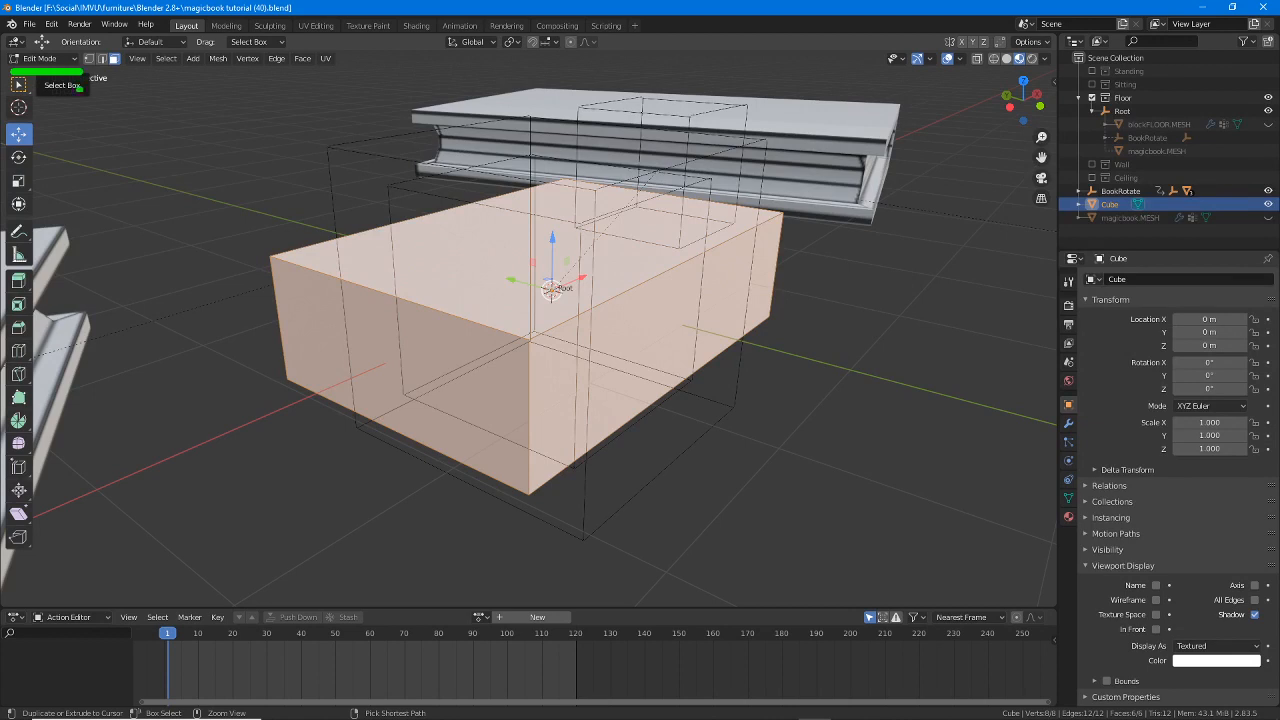
pyautogui.click(47, 58)
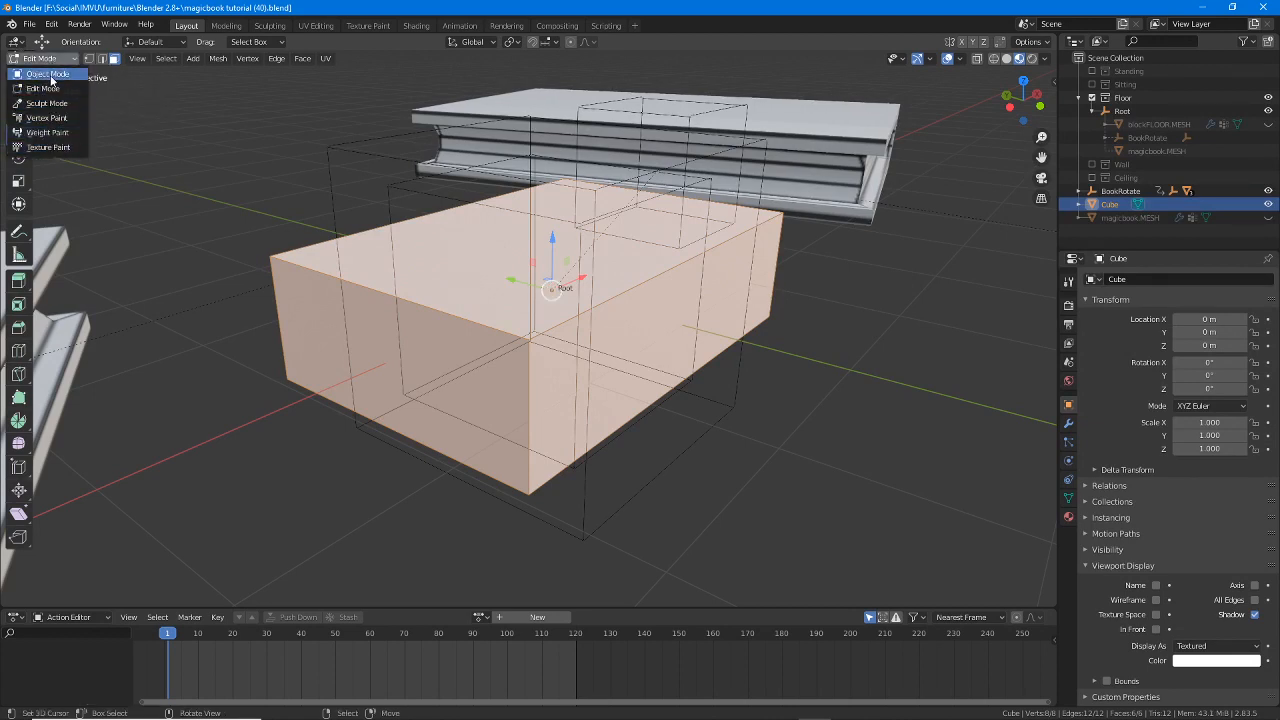
pyautogui.click(47, 89)
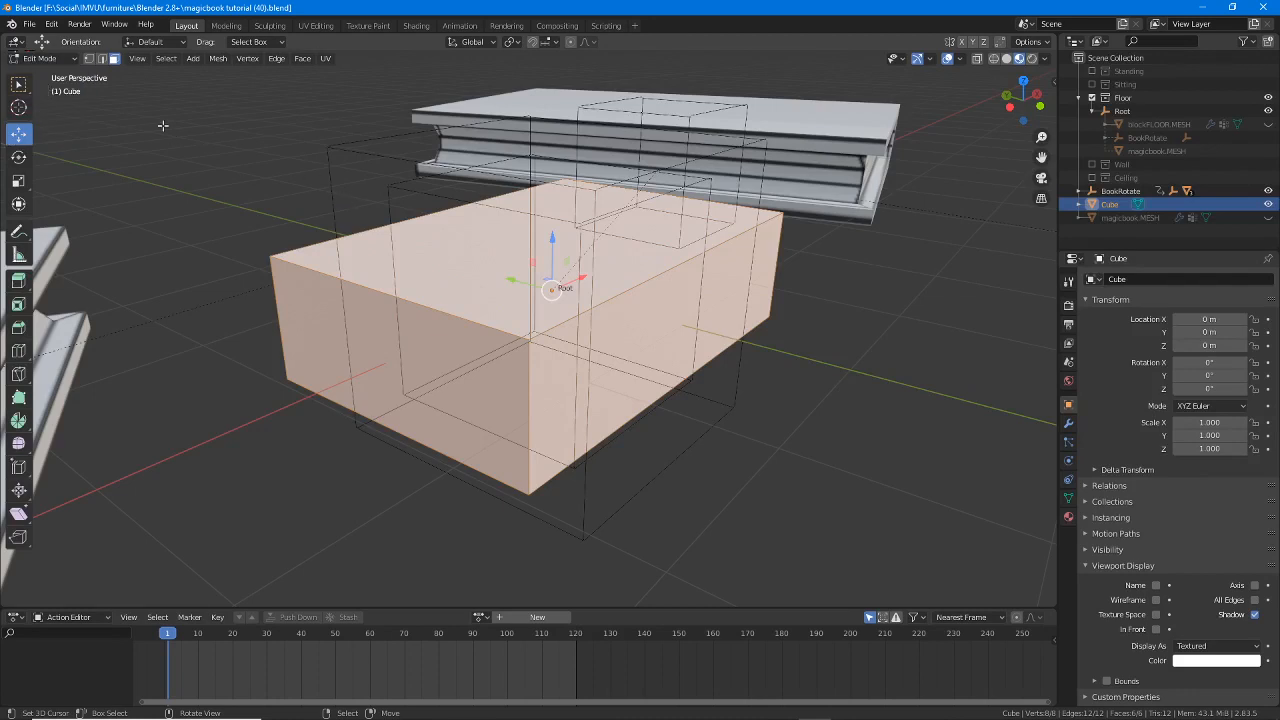
# - Select only the box's two end faces and the long side between them, checking them in wireframe before restoring Material Preview shading
pyautogui.press('ctrl')
pyautogui.hotkey('alt', 'a')
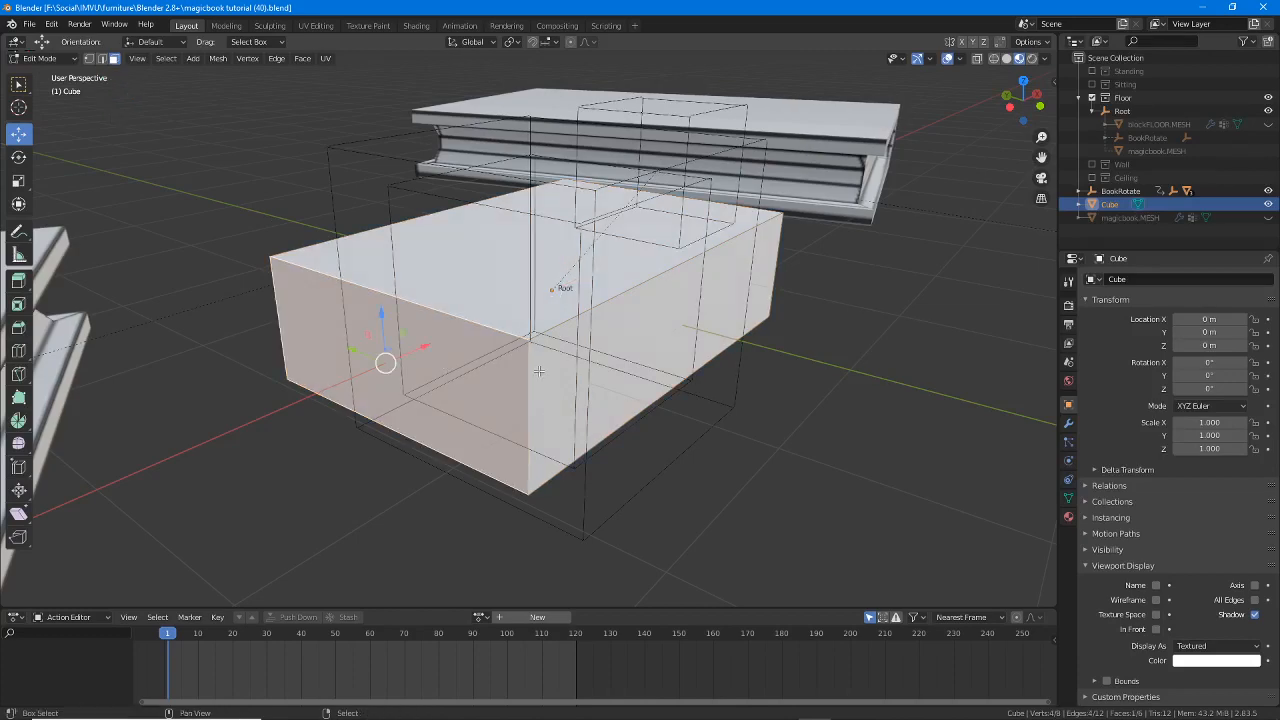
pyautogui.press('a')
pyautogui.moveTo(580, 380); pyautogui.dragTo(555, 335, button='middle')
pyautogui.moveTo(672, 340)
pyautogui.mouseDown(button='middle')
pyautogui.moveTo(420, 380)
pyautogui.moveTo(280, 358)
pyautogui.mouseUp(button='middle')
pyautogui.click(993, 57)
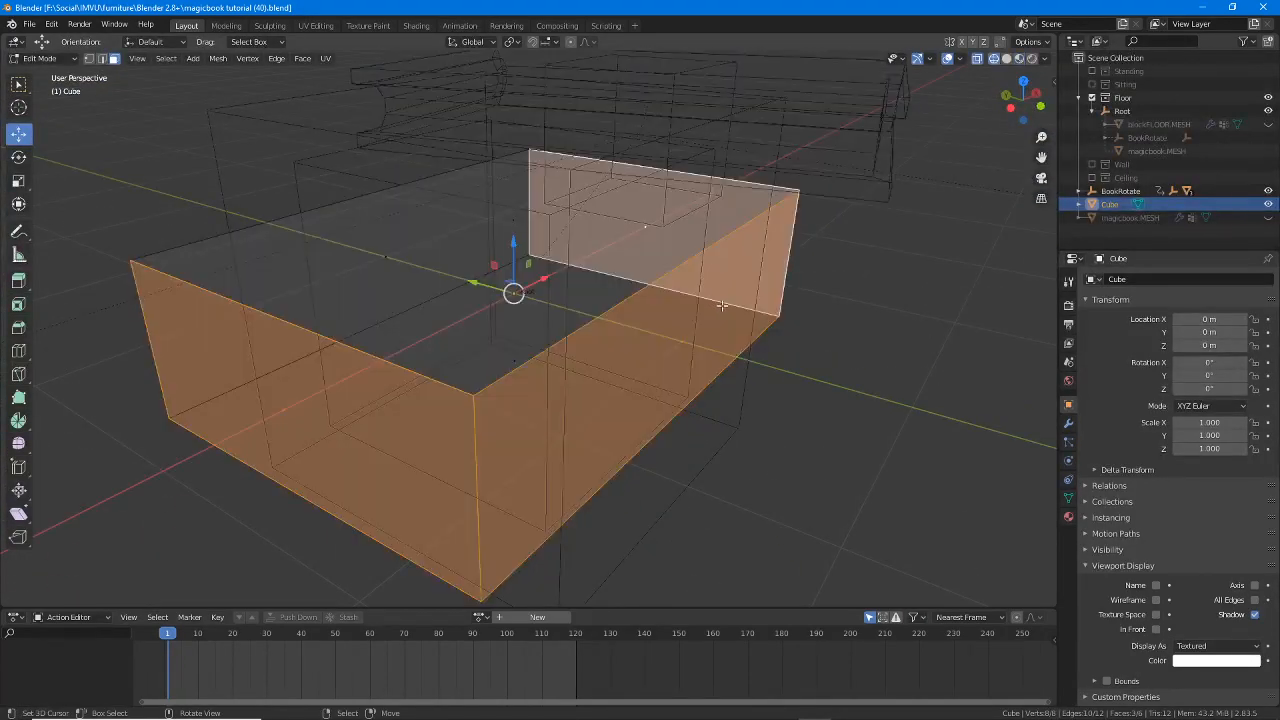
pyautogui.moveTo(700, 320)
pyautogui.mouseDown(button='middle')
pyautogui.moveTo(649, 329)
pyautogui.moveTo(706, 326)
pyautogui.moveTo(706, 354)
pyautogui.moveTo(700, 340)
pyautogui.mouseUp(button='middle')
pyautogui.click(1005, 58)
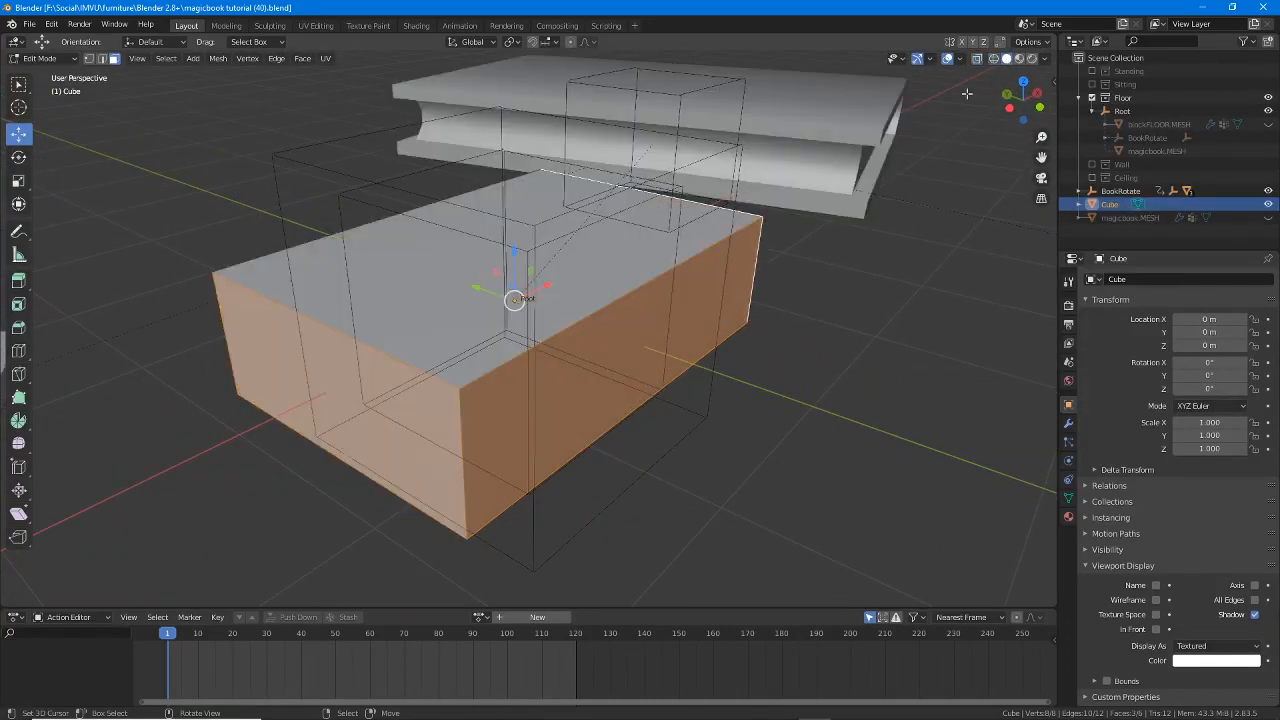
pyautogui.click(1019, 58)
pyautogui.moveTo(706, 358); pyautogui.dragTo(678, 378, button='middle')
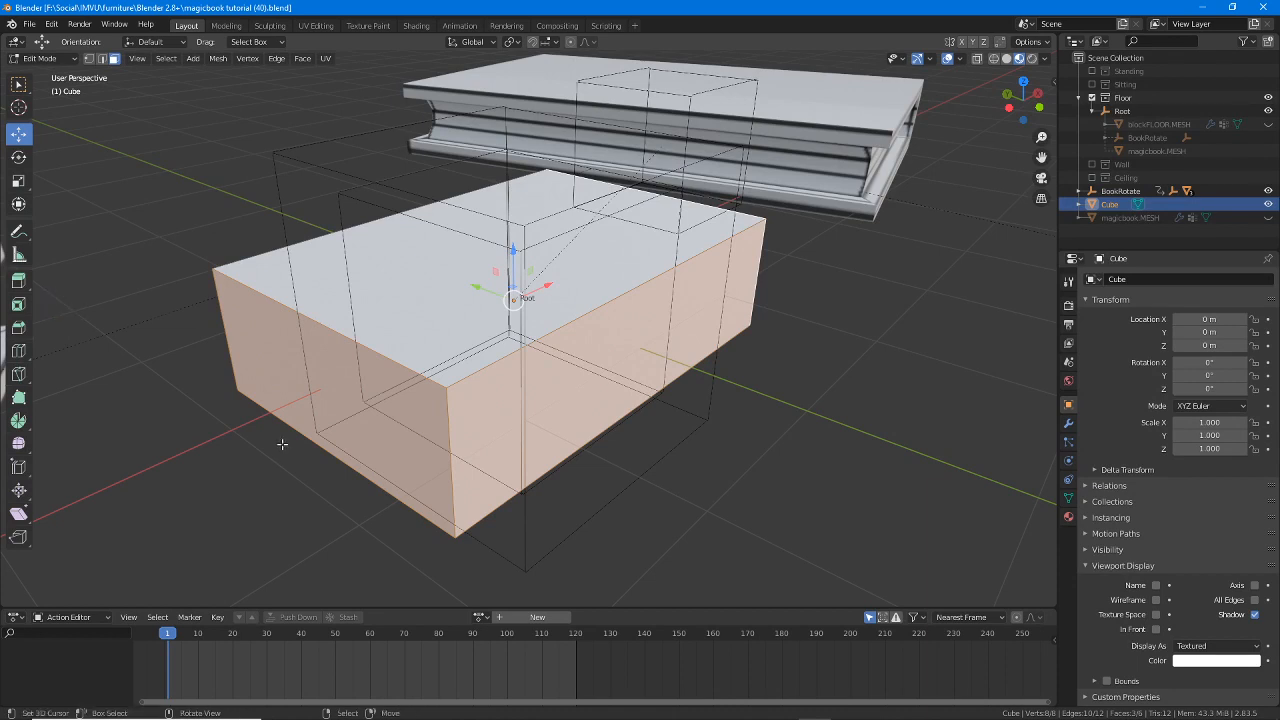
# - Inset the three selected side faces together by about 6.8 m with the Inset Faces tool
pyautogui.click(17, 305)
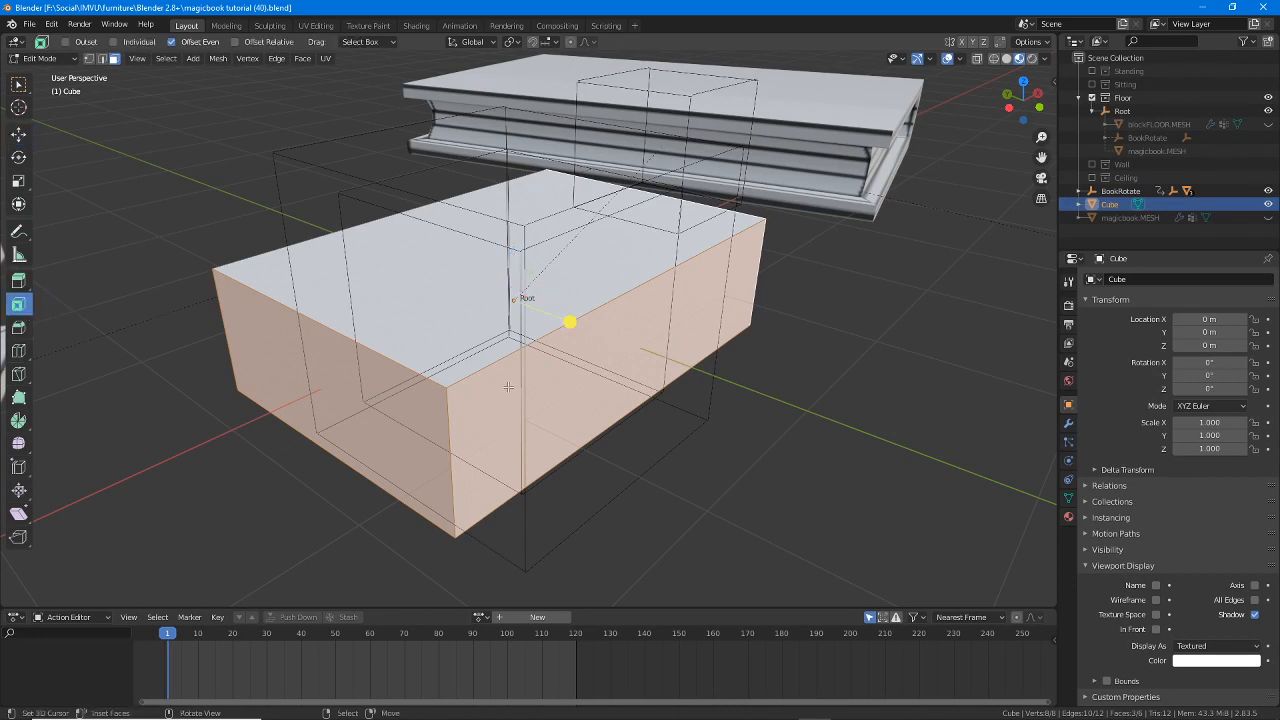
pyautogui.moveTo(576, 342); pyautogui.dragTo(590, 350, button='middle')
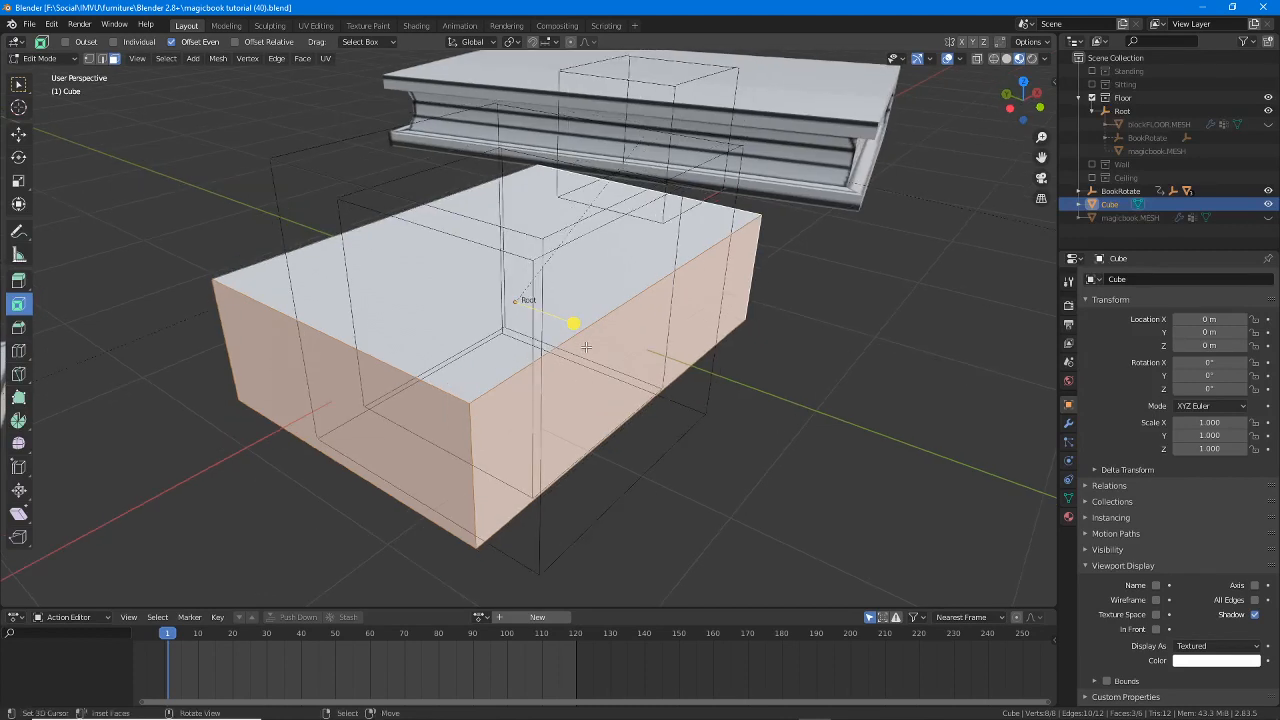
pyautogui.hotkey('ctrl', '2')
pyautogui.moveTo(504, 291)
pyautogui.mouseDown()
pyautogui.moveTo(574, 293)
pyautogui.moveTo(522, 300)
pyautogui.mouseUp()
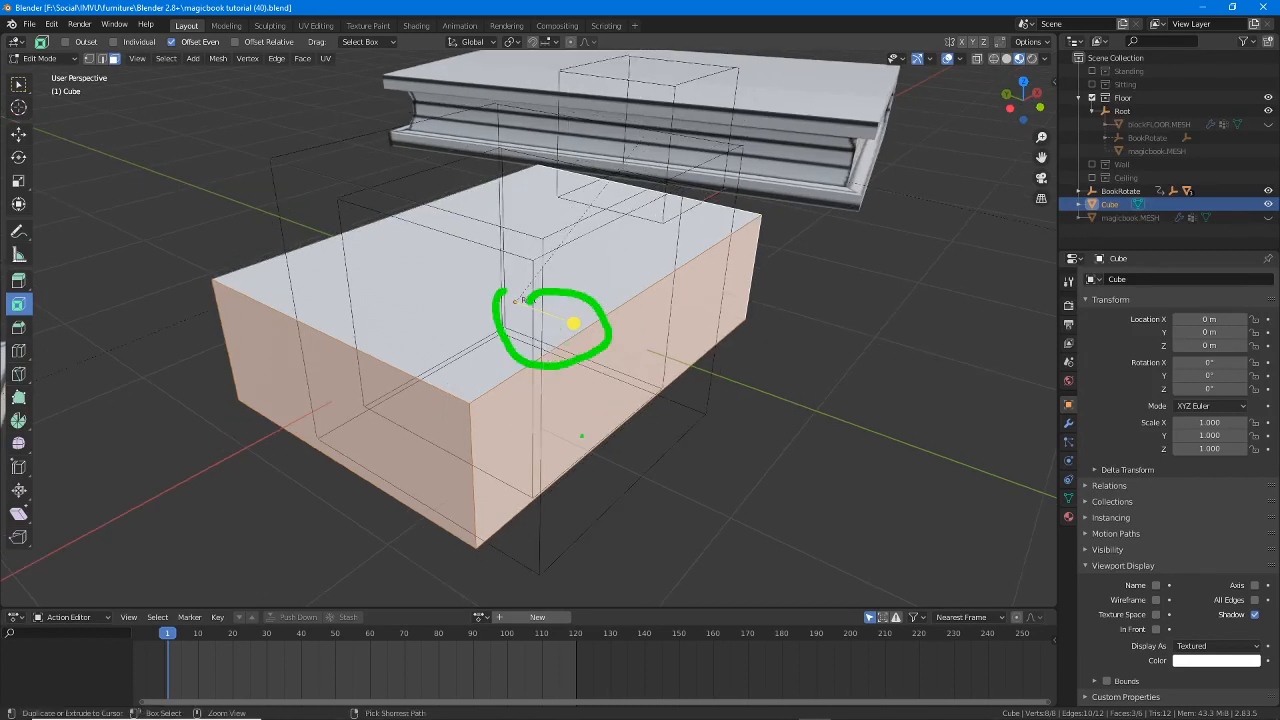
pyautogui.press('Escape')
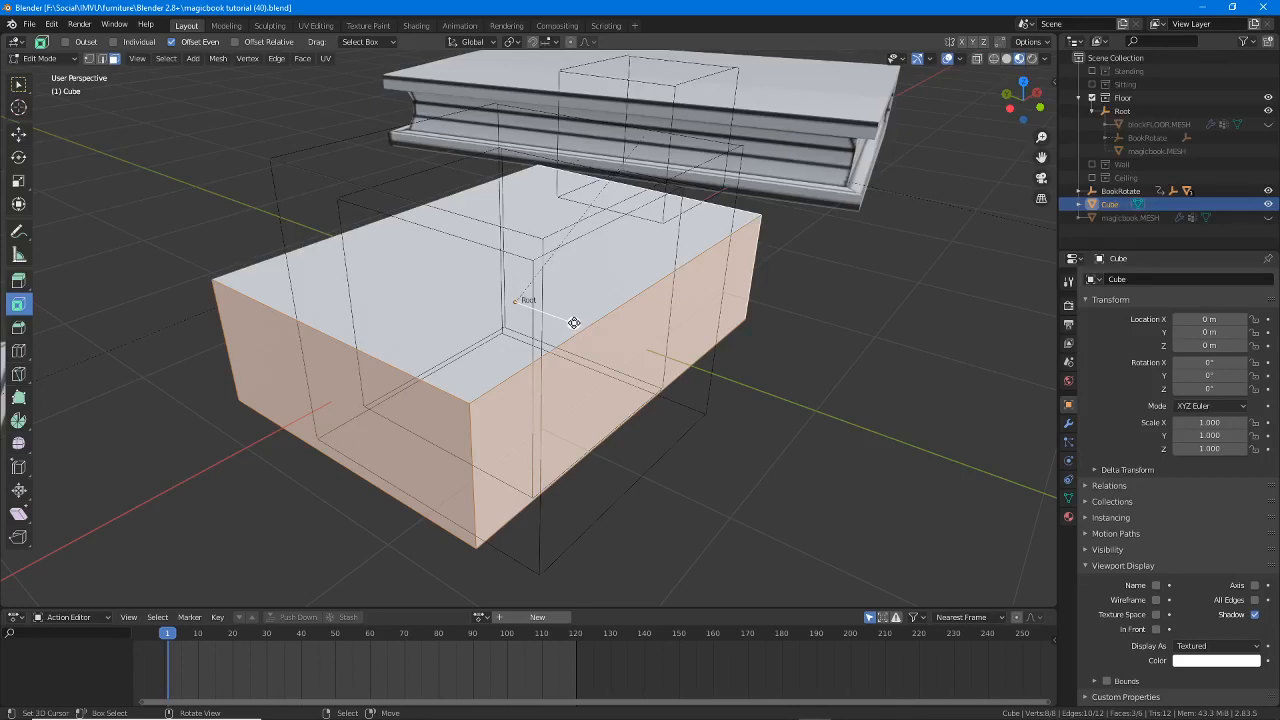
pyautogui.moveTo(574, 323)
pyautogui.mouseDown()
pyautogui.moveTo(591, 338)
pyautogui.moveTo(551, 307)
pyautogui.moveTo(559, 316)
pyautogui.mouseUp()
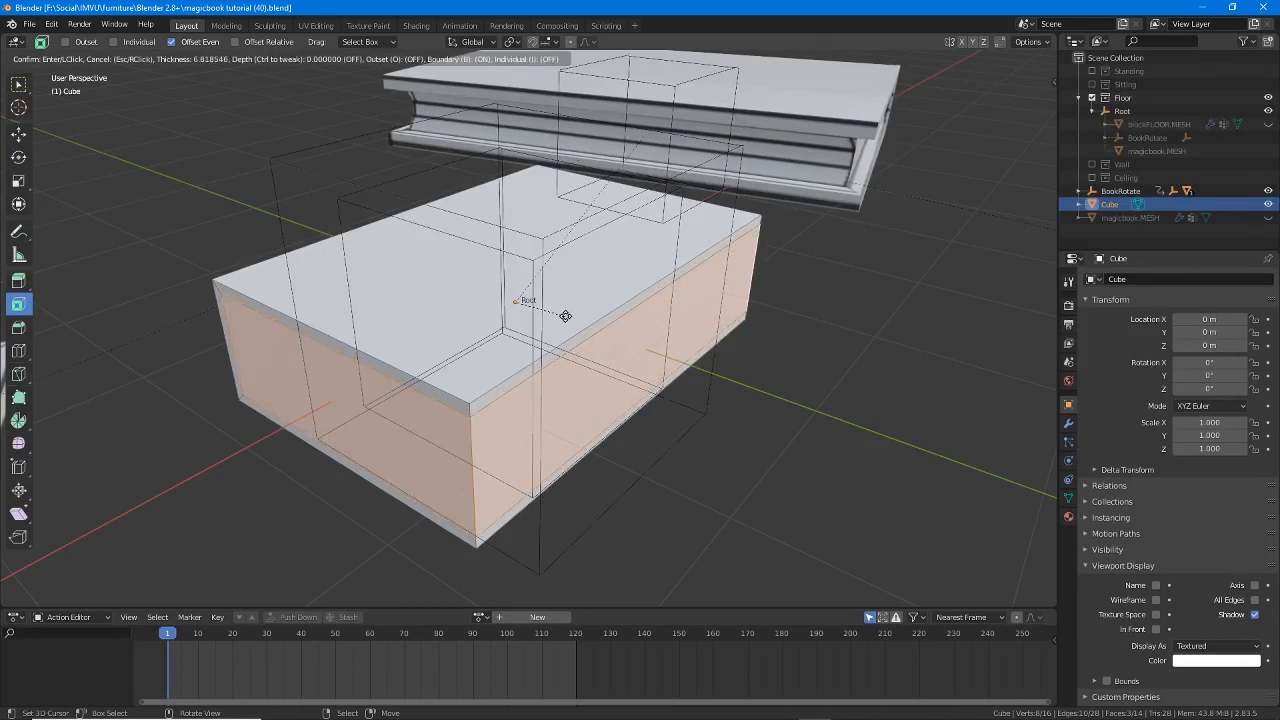
# - Try inset thicknesses of 0.5 m and 5 m on the selected side faces
pyautogui.write('.5')
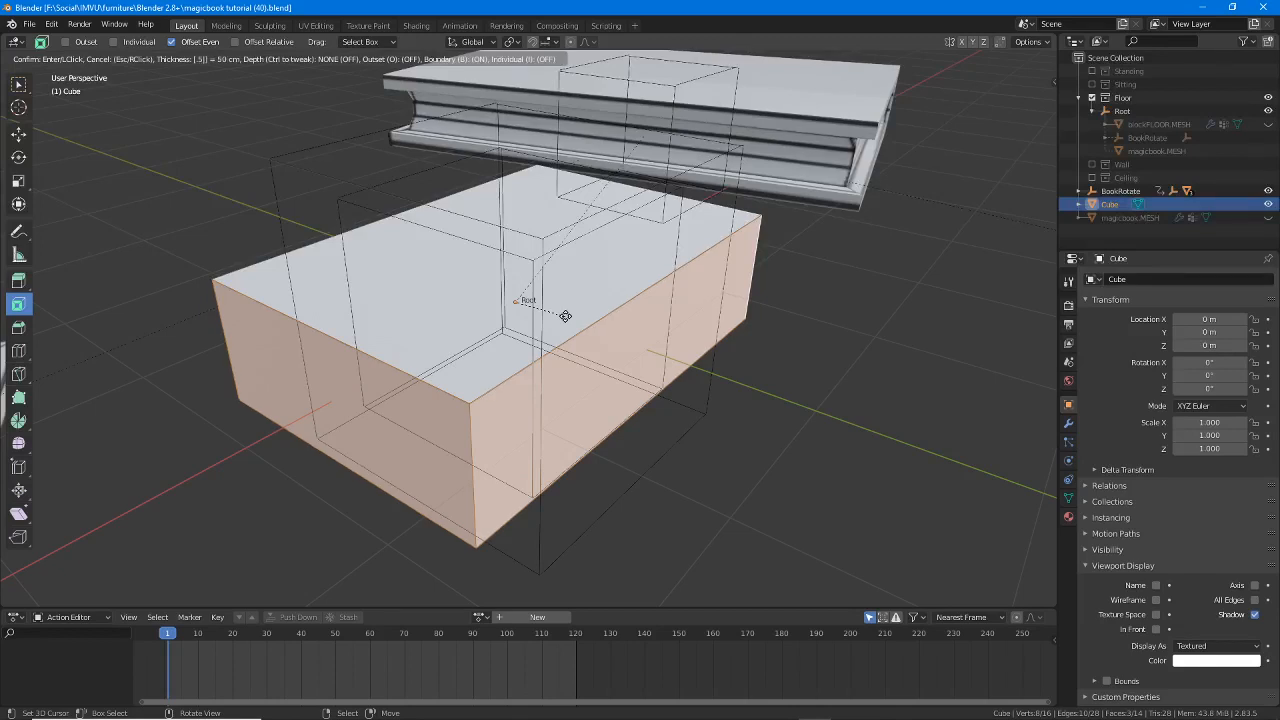
pyautogui.press('BackSpace')
pyautogui.press('BackSpace')
pyautogui.press('BackSpace')
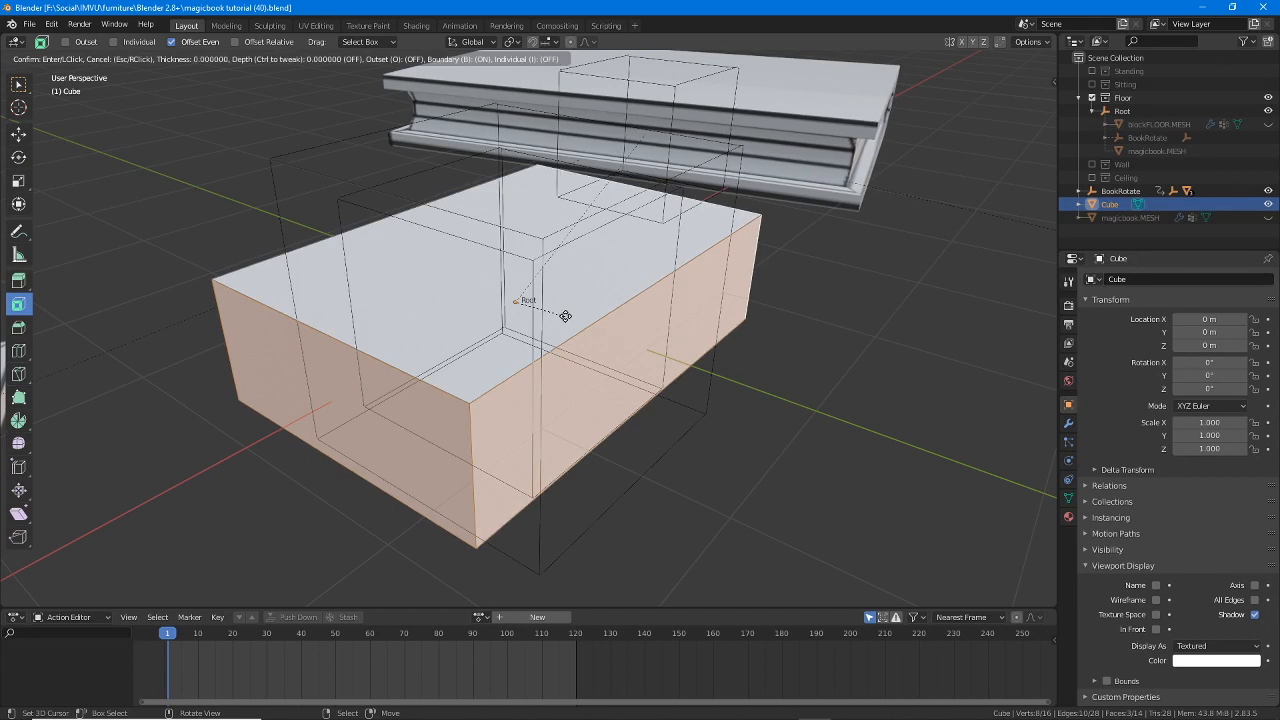
pyautogui.press('BackSpace')
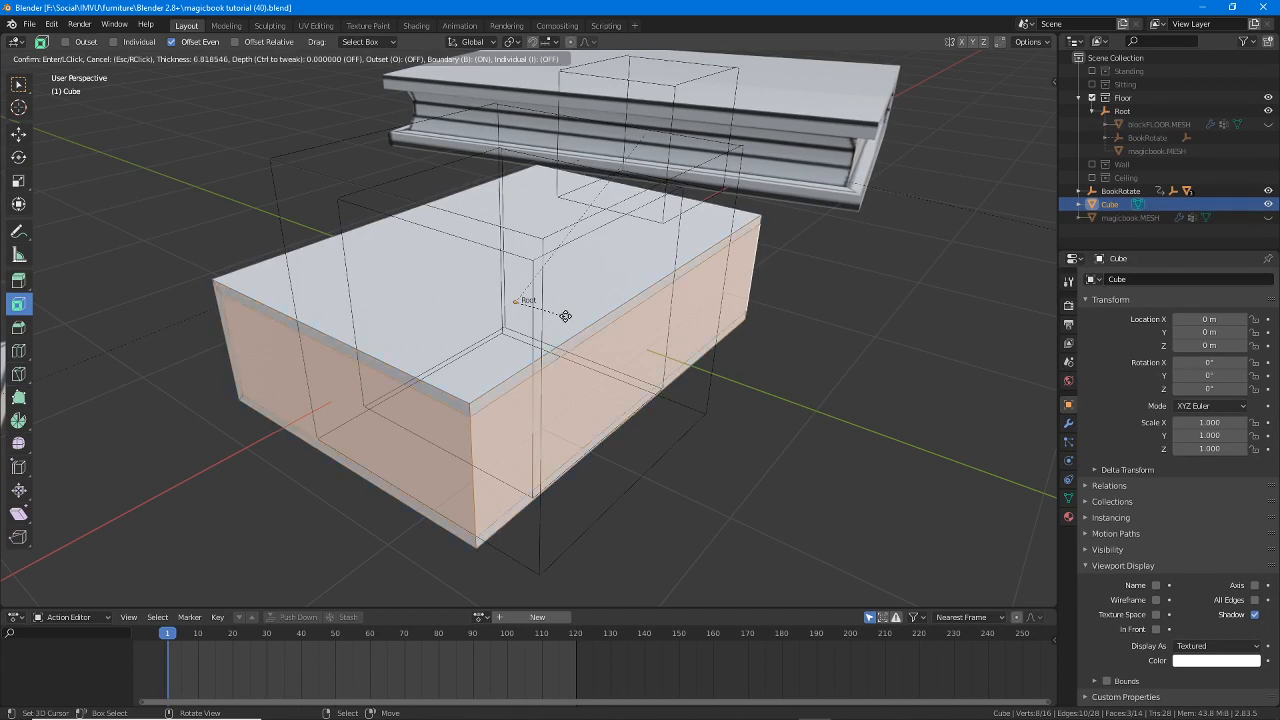
pyautogui.write('5')
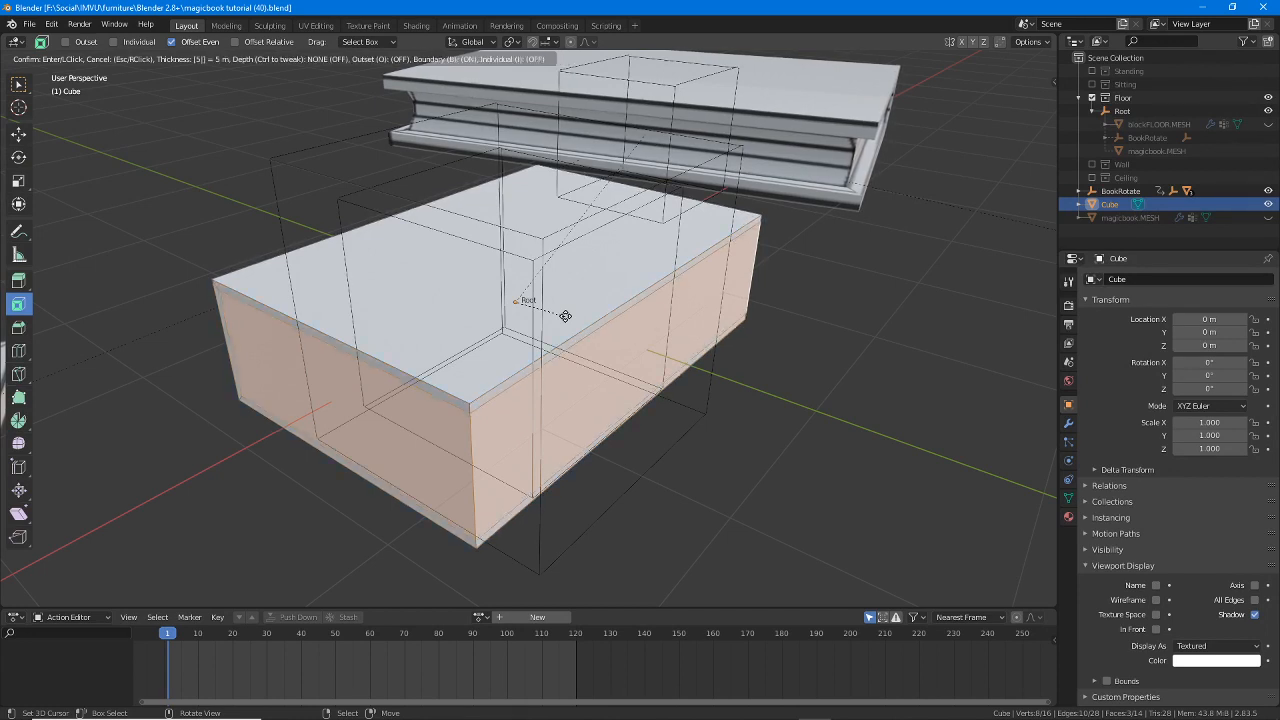
pyautogui.press('BackSpace')
pyautogui.press('BackSpace')
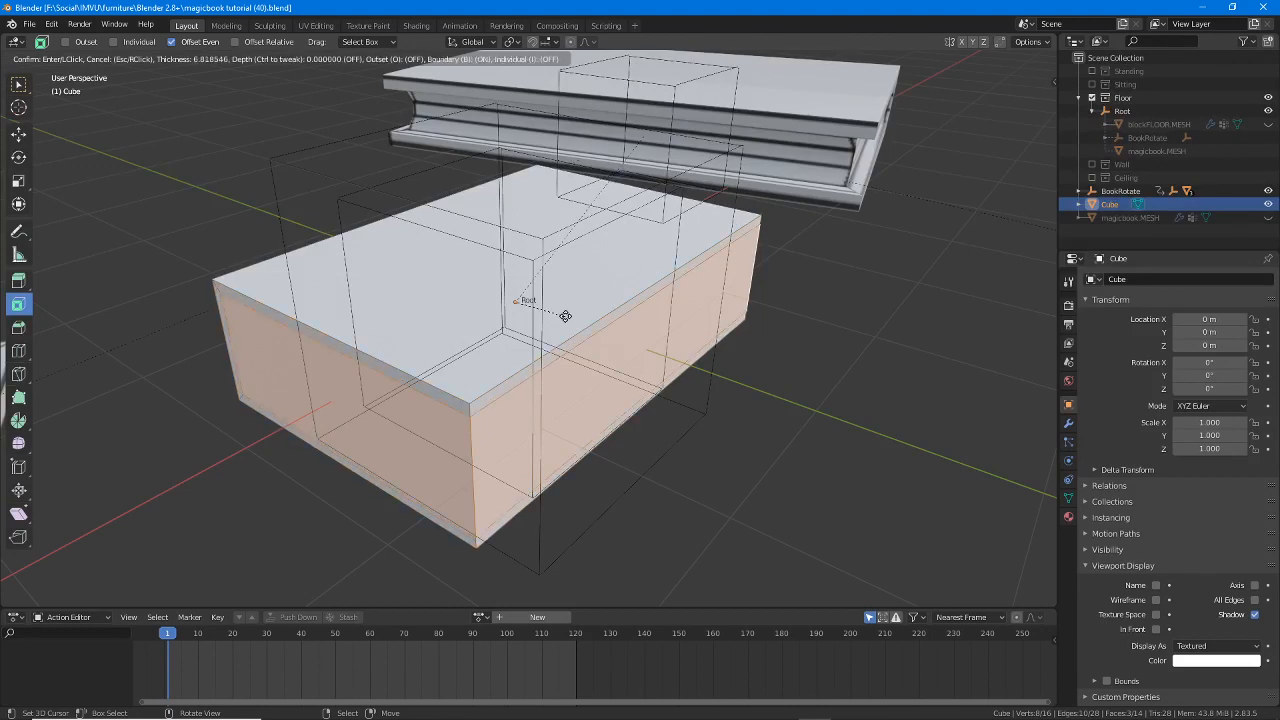
# - Set the side faces' inset thickness to 10 m and finish the inset
pyautogui.write('10')
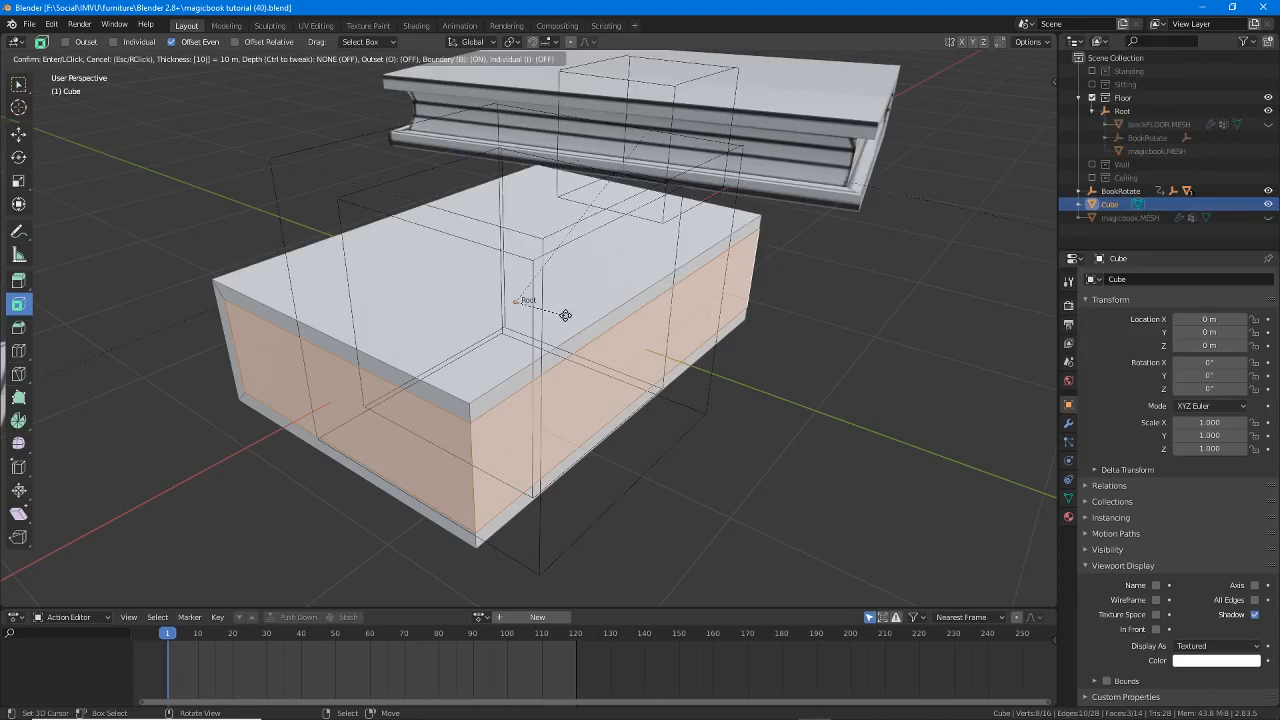
pyautogui.click(578, 323)
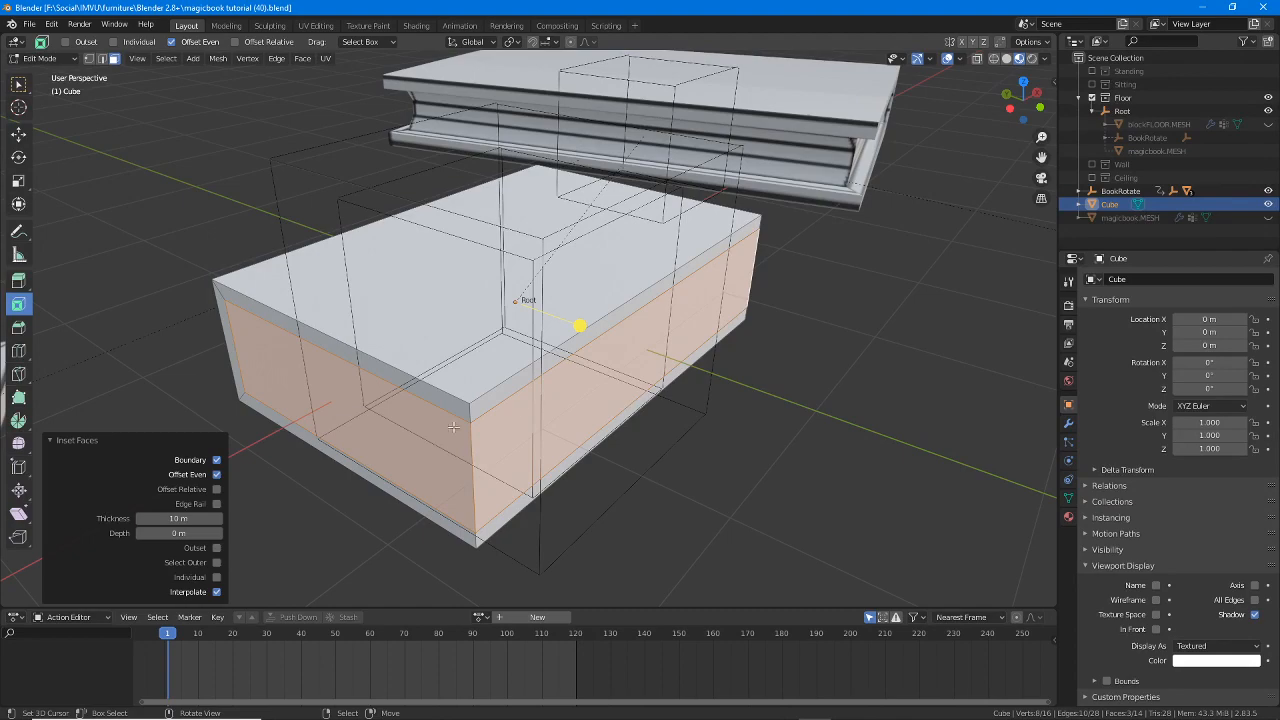
pyautogui.moveTo(640, 423); pyautogui.dragTo(671, 410, button='middle')
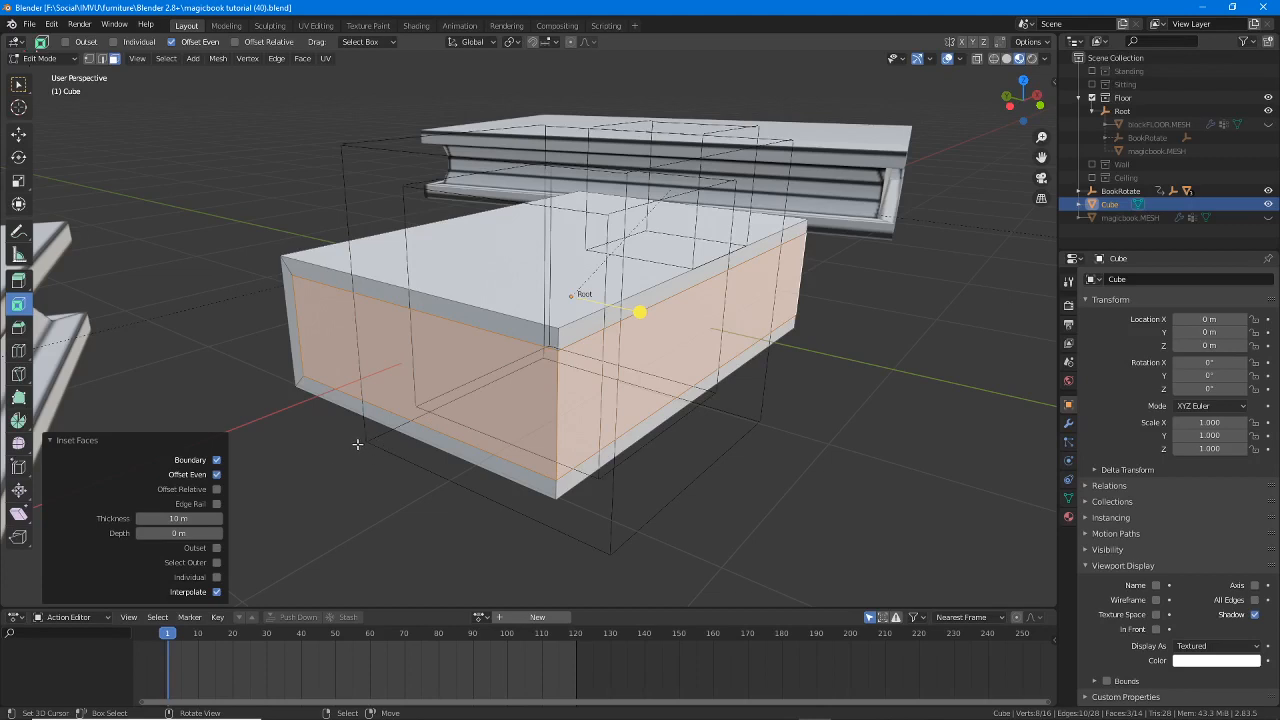
# - Switch from Inset Faces to the Extrude Along Normals tool for the inset side faces
pyautogui.moveTo(42, 280)
pyautogui.mouseDown()
pyautogui.moveTo(99, 280)
pyautogui.moveTo(44, 292)
pyautogui.moveTo(12, 259)
pyautogui.mouseUp()
pyautogui.press('Escape')
pyautogui.click(18, 281)
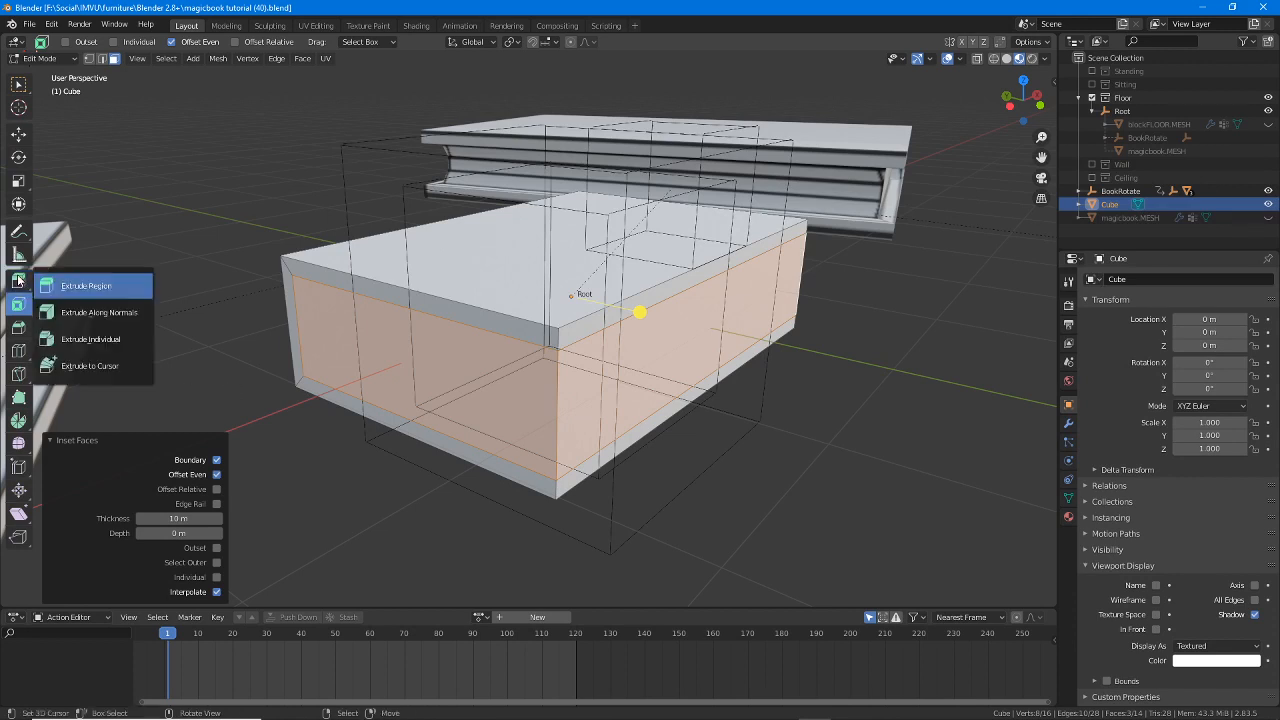
pyautogui.click(18, 281)
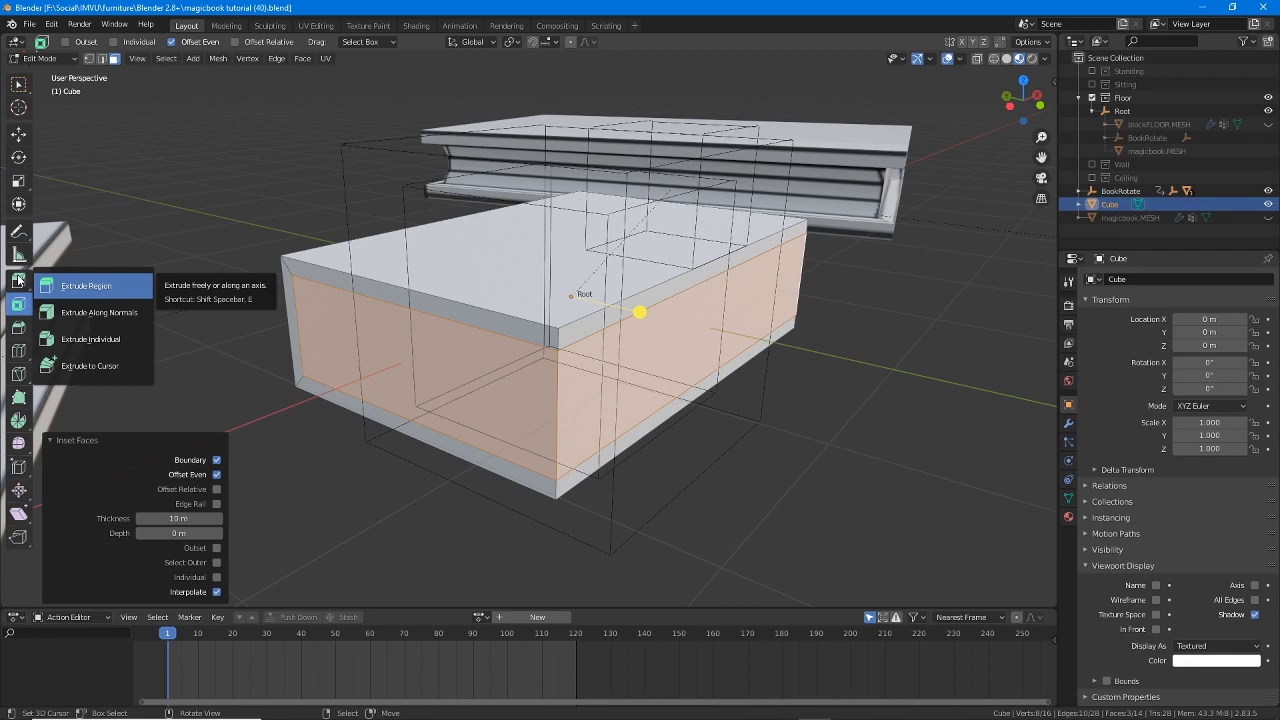
pyautogui.click(86, 312)
pyautogui.moveTo(657, 345); pyautogui.dragTo(590, 320, button='middle')
pyautogui.hotkey('ctrl', '2')
pyautogui.moveTo(567, 295); pyautogui.dragTo(554, 290)
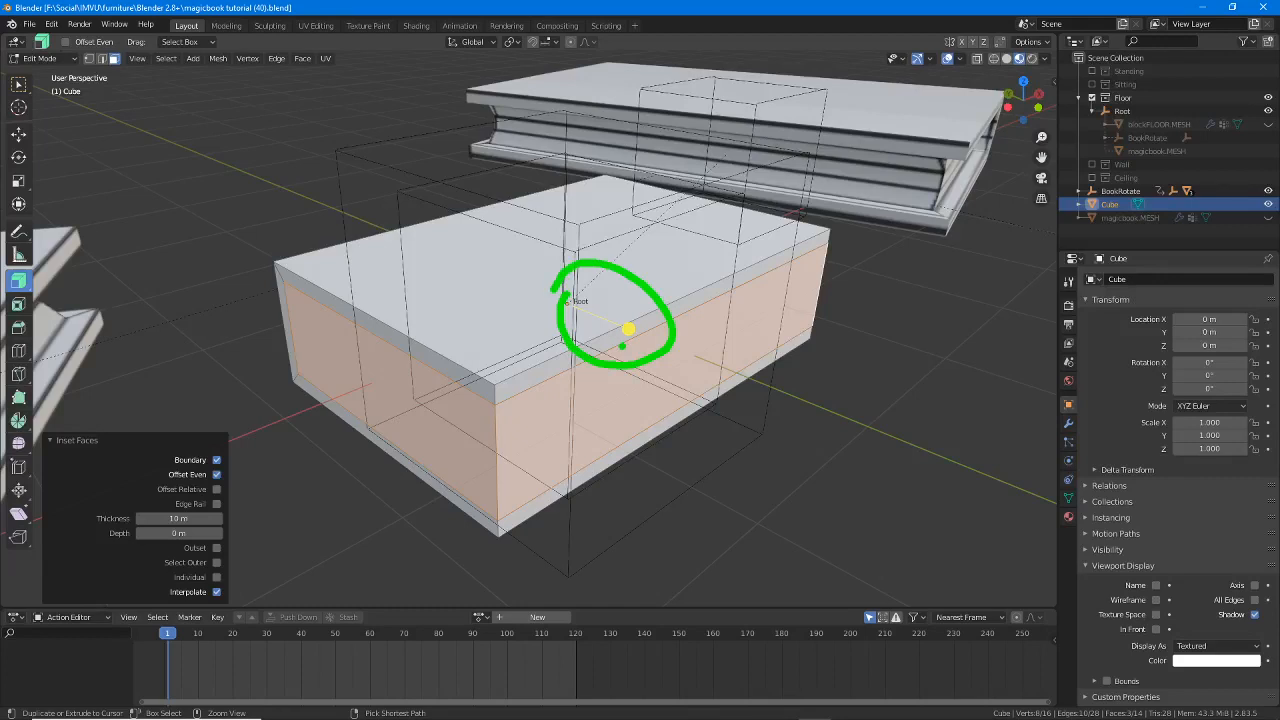
pyautogui.press('Escape')
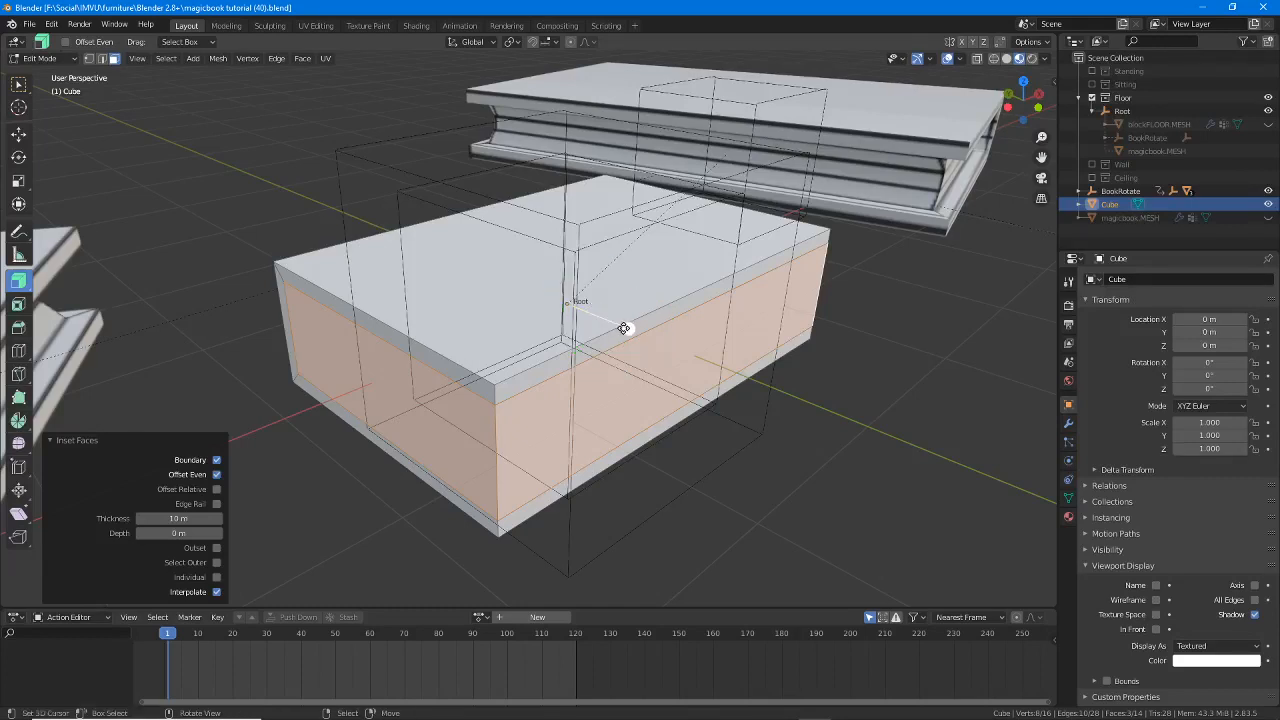
# - Extrude the inset side faces inward along their normals by 17 m to recess the page block between the covers
pyautogui.moveTo(623, 328); pyautogui.dragTo(647, 340)
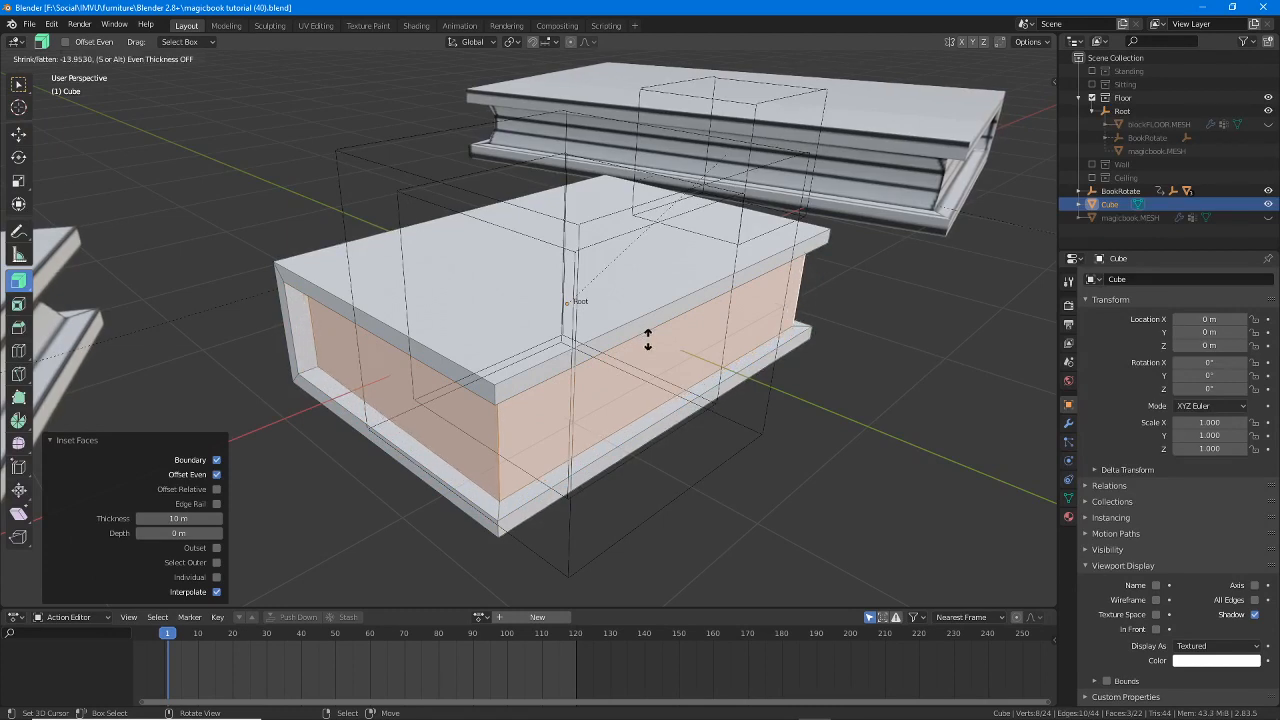
pyautogui.moveTo(647, 340); pyautogui.dragTo(645, 338)
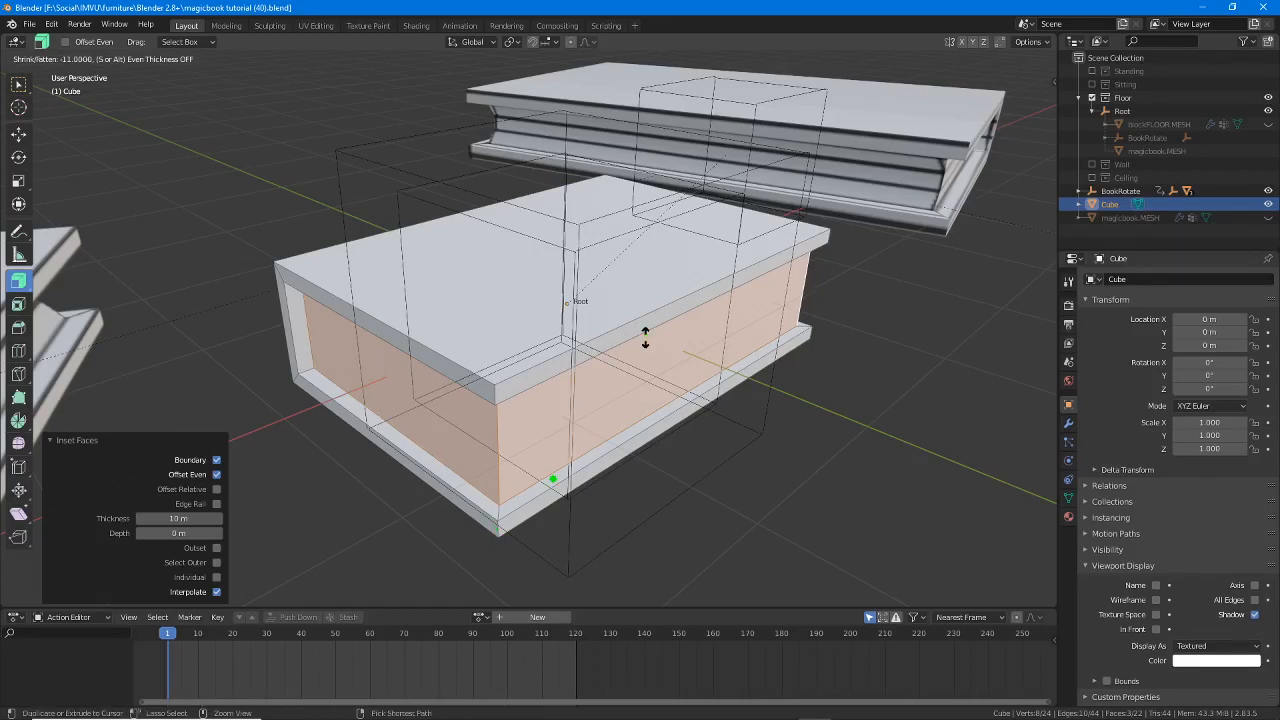
pyautogui.moveTo(570, 460)
pyautogui.mouseDown()
pyautogui.moveTo(534, 475)
pyautogui.moveTo(548, 487)
pyautogui.mouseUp()
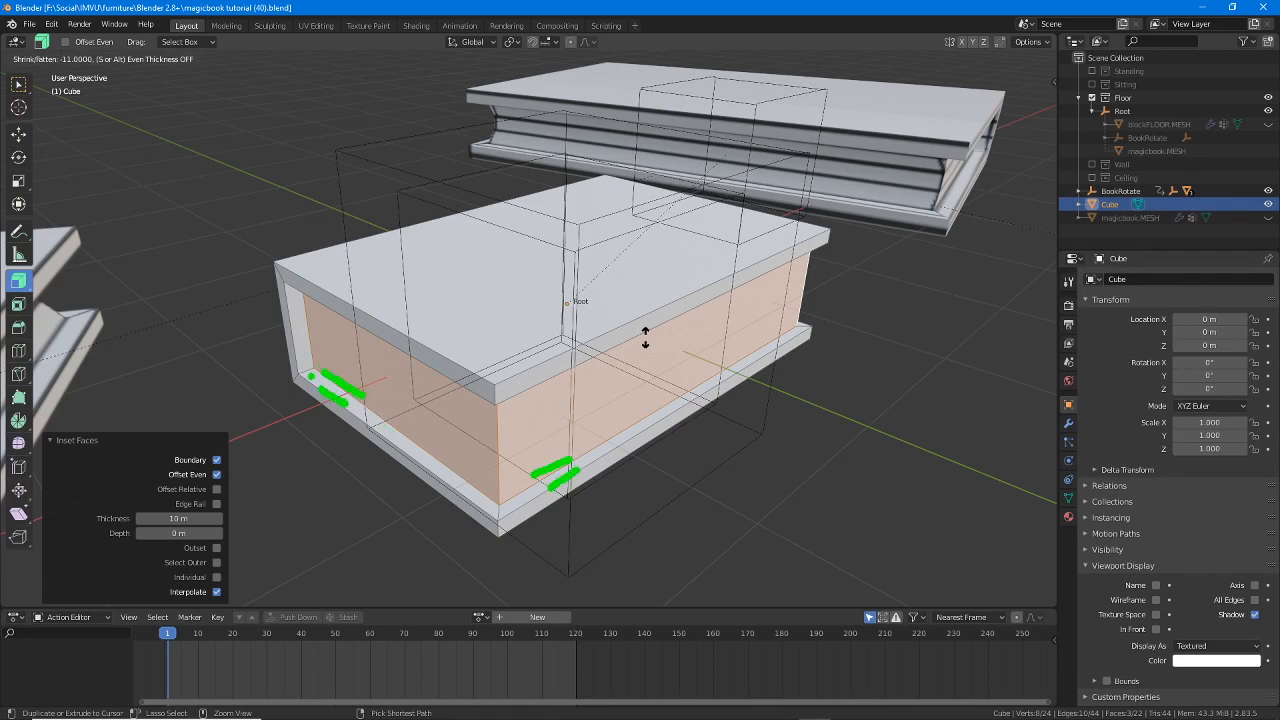
pyautogui.moveTo(306, 354)
pyautogui.mouseDown()
pyautogui.moveTo(300, 402)
pyautogui.moveTo(300, 352)
pyautogui.mouseUp()
pyautogui.moveTo(576, 452)
pyautogui.mouseDown()
pyautogui.moveTo(560, 512)
pyautogui.moveTo(540, 448)
pyautogui.mouseUp()
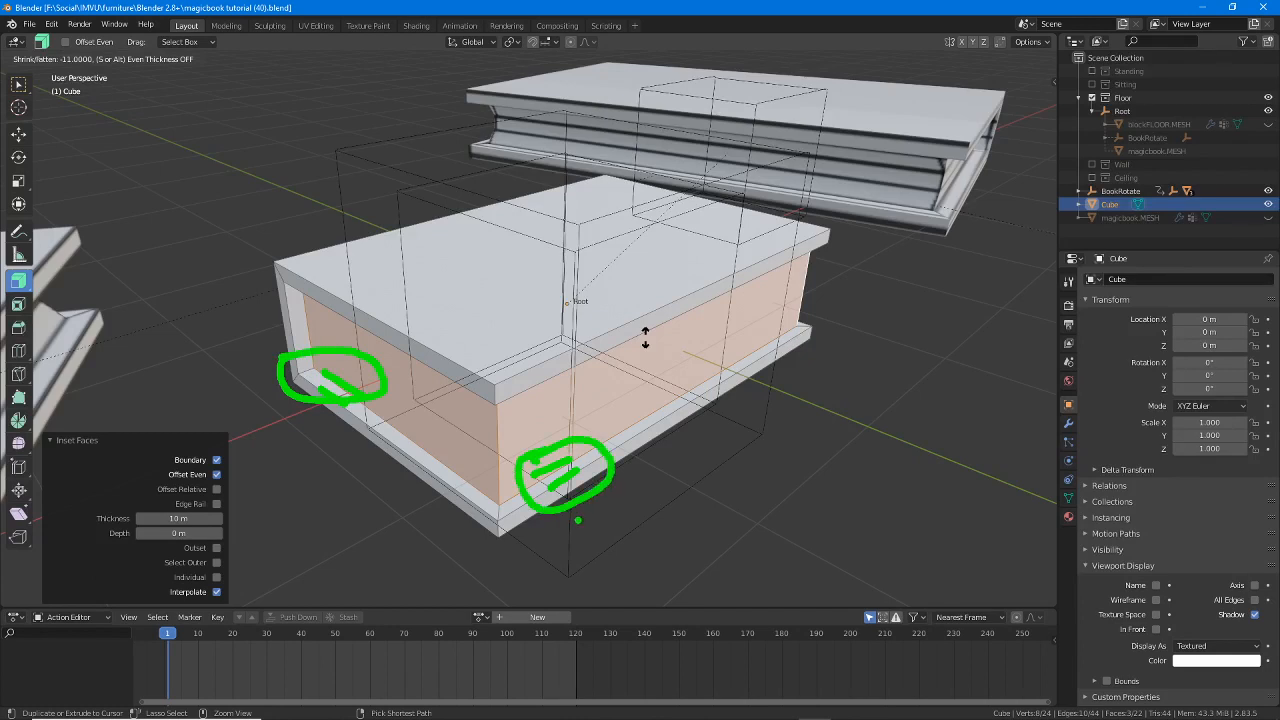
pyautogui.press('Escape')
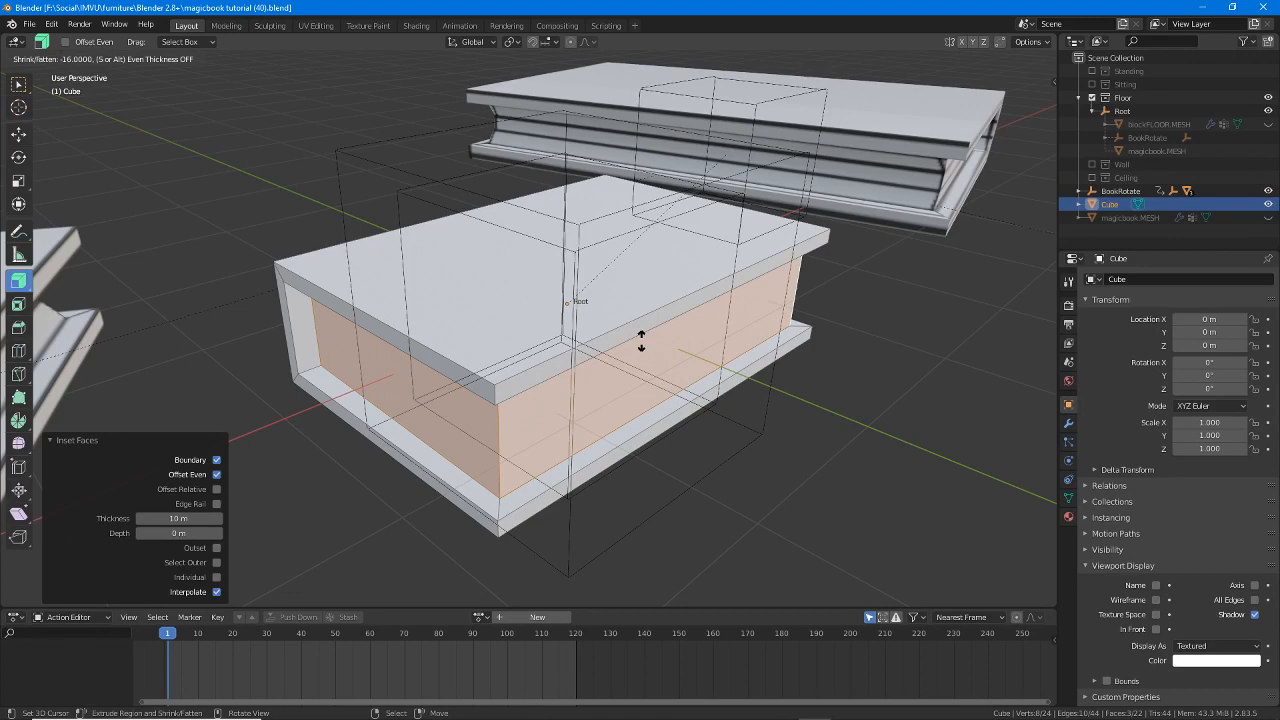
pyautogui.click(641, 341)
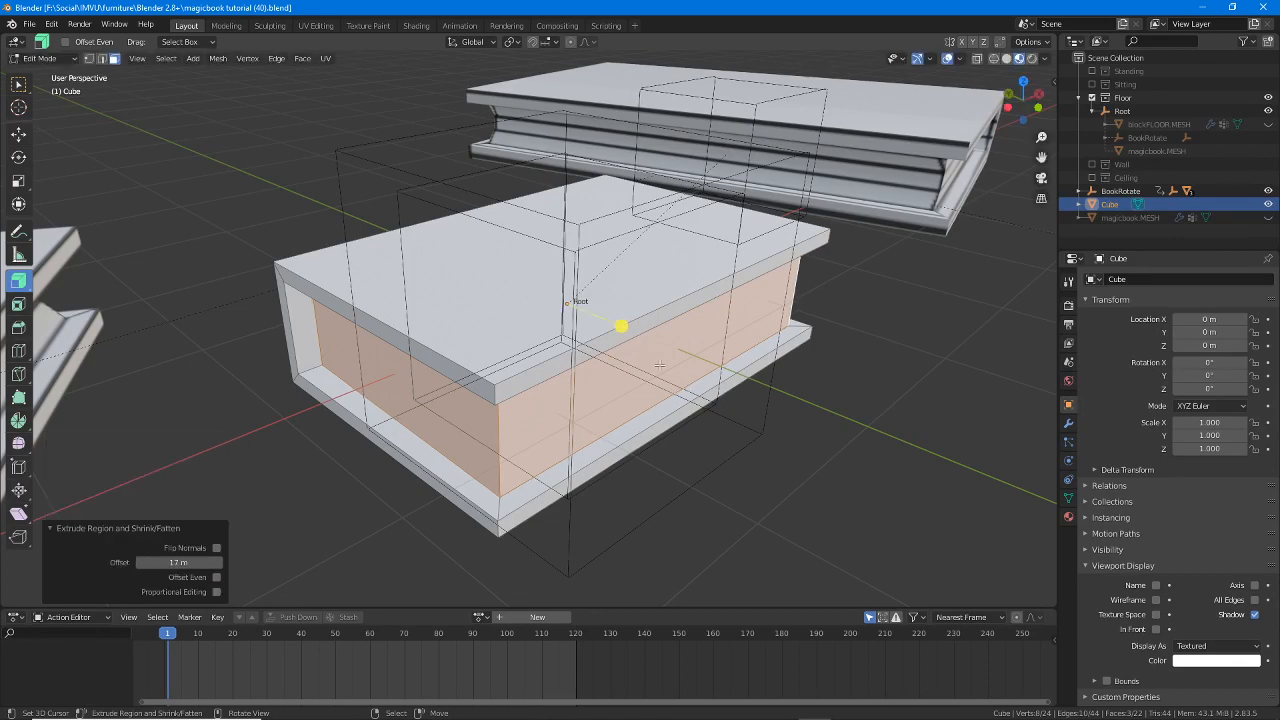
pyautogui.moveTo(620, 329); pyautogui.dragTo(453, 321, button='middle')
pyautogui.moveTo(556, 374); pyautogui.dragTo(706, 400, button='middle')
pyautogui.scroll(1, 698, 452)
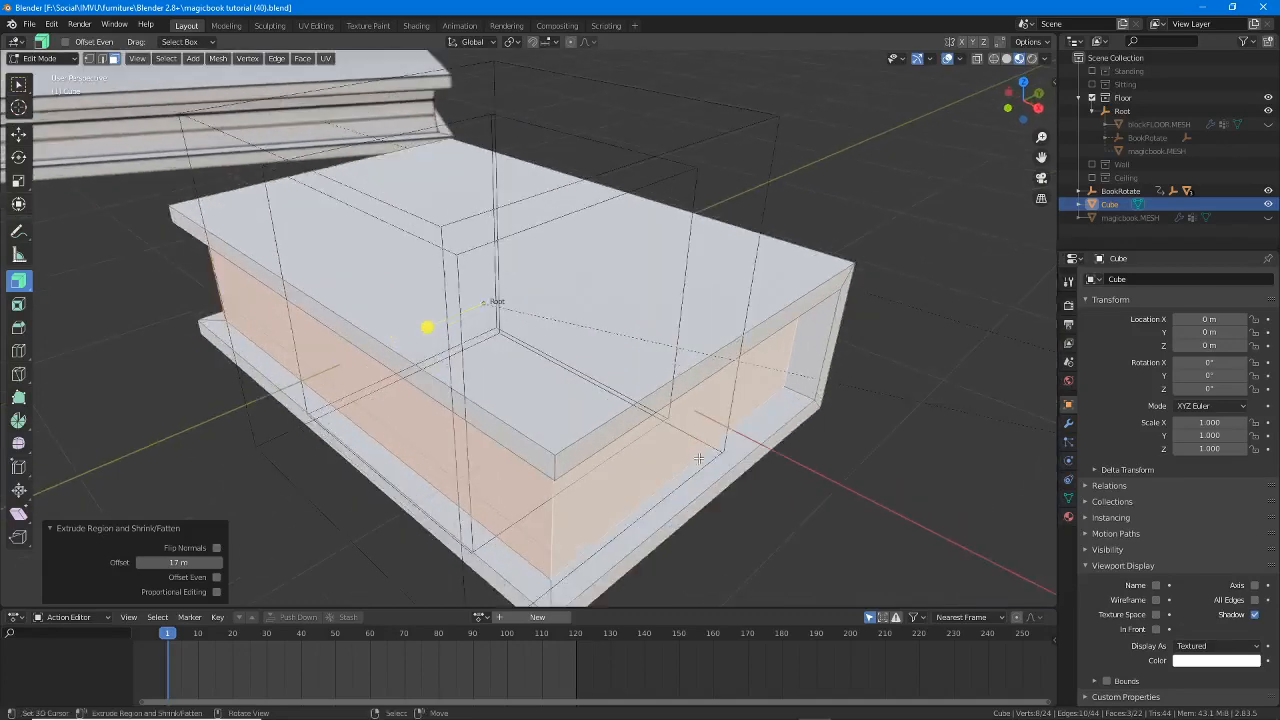
pyautogui.keyDown('shift'); pyautogui.moveTo(698, 457); pyautogui.dragTo(750, 284, button='middle'); pyautogui.keyUp('shift')
pyautogui.hotkey('ctrl', '2')
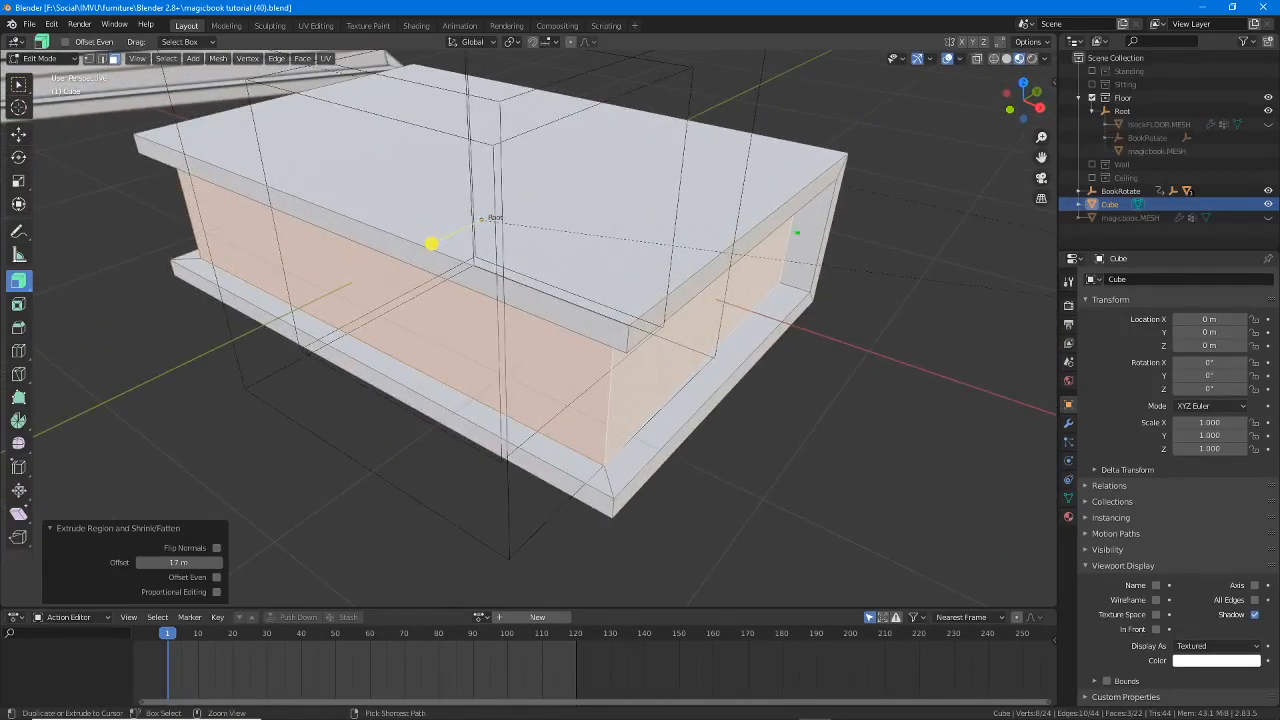
pyautogui.moveTo(793, 223)
pyautogui.mouseDown()
pyautogui.moveTo(785, 264)
pyautogui.moveTo(825, 234)
pyautogui.moveTo(825, 258)
pyautogui.mouseUp()
pyautogui.moveTo(545, 436)
pyautogui.mouseDown()
pyautogui.moveTo(582, 457)
pyautogui.moveTo(577, 474)
pyautogui.mouseUp()
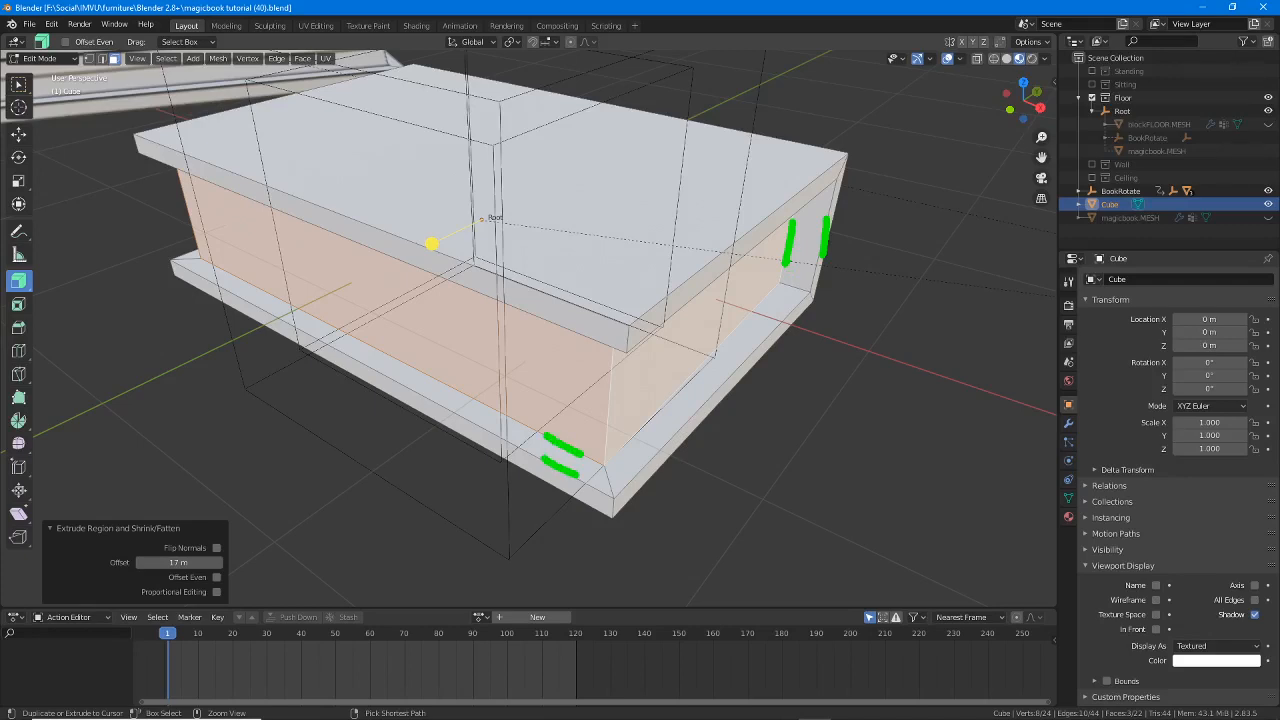
pyautogui.moveTo(573, 427); pyautogui.dragTo(549, 492)
pyautogui.moveTo(786, 250); pyautogui.dragTo(852, 237)
pyautogui.press('Escape')
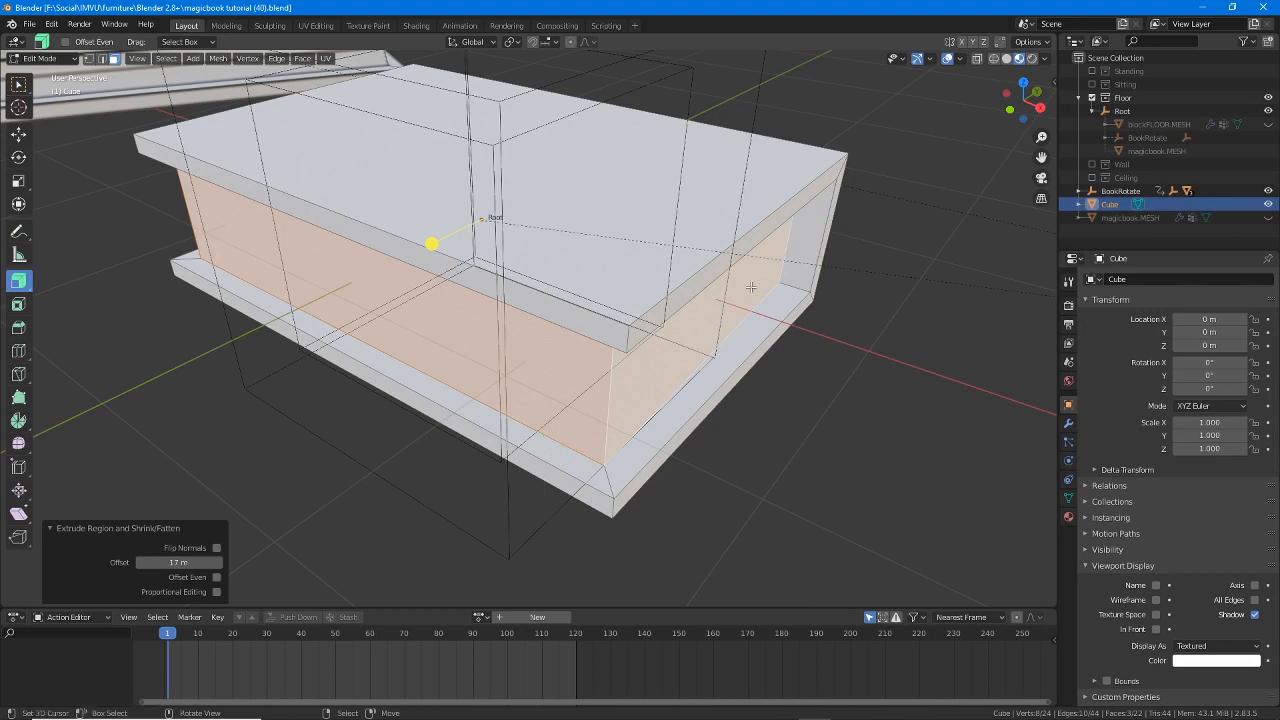
# - Switch to edge selection and select the spine's two outer vertical edges
pyautogui.click(101, 59)
pyautogui.keyDown('ctrl'); pyautogui.moveTo(104, 70); pyautogui.dragTo(104, 140); pyautogui.keyUp('ctrl')
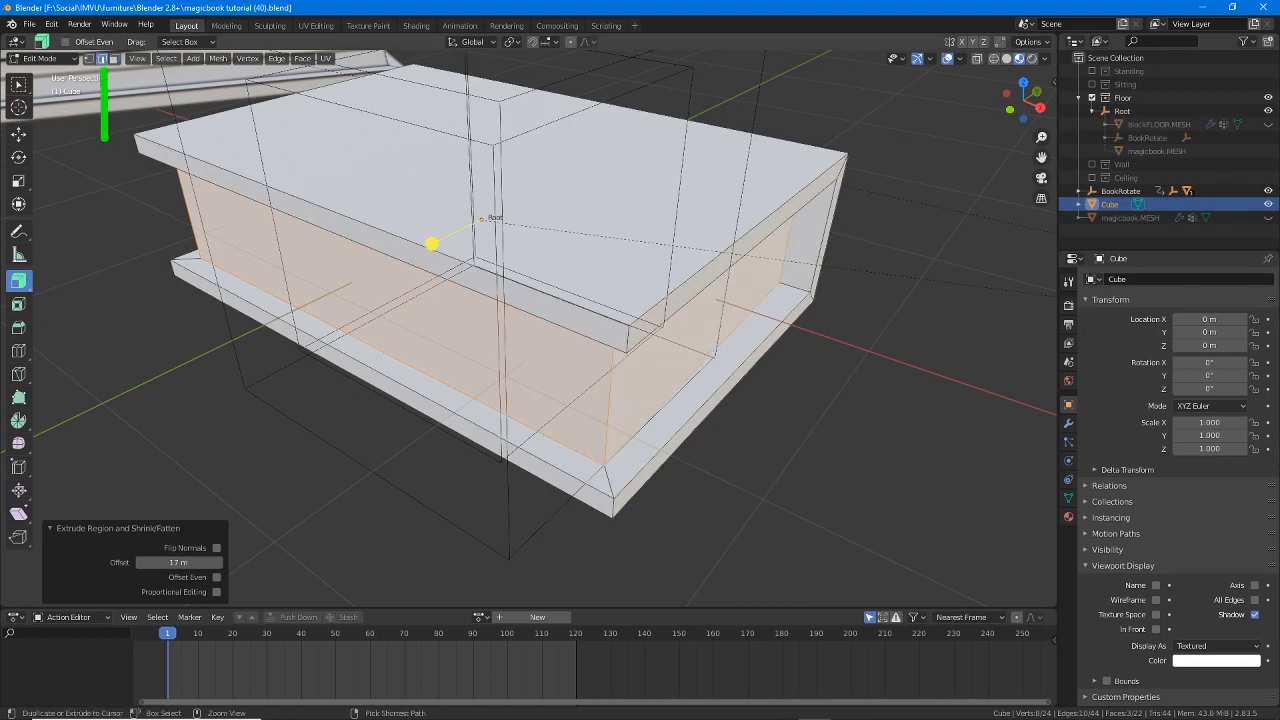
pyautogui.moveTo(95, 82); pyautogui.dragTo(103, 70)
pyautogui.moveTo(105, 70); pyautogui.dragTo(113, 85)
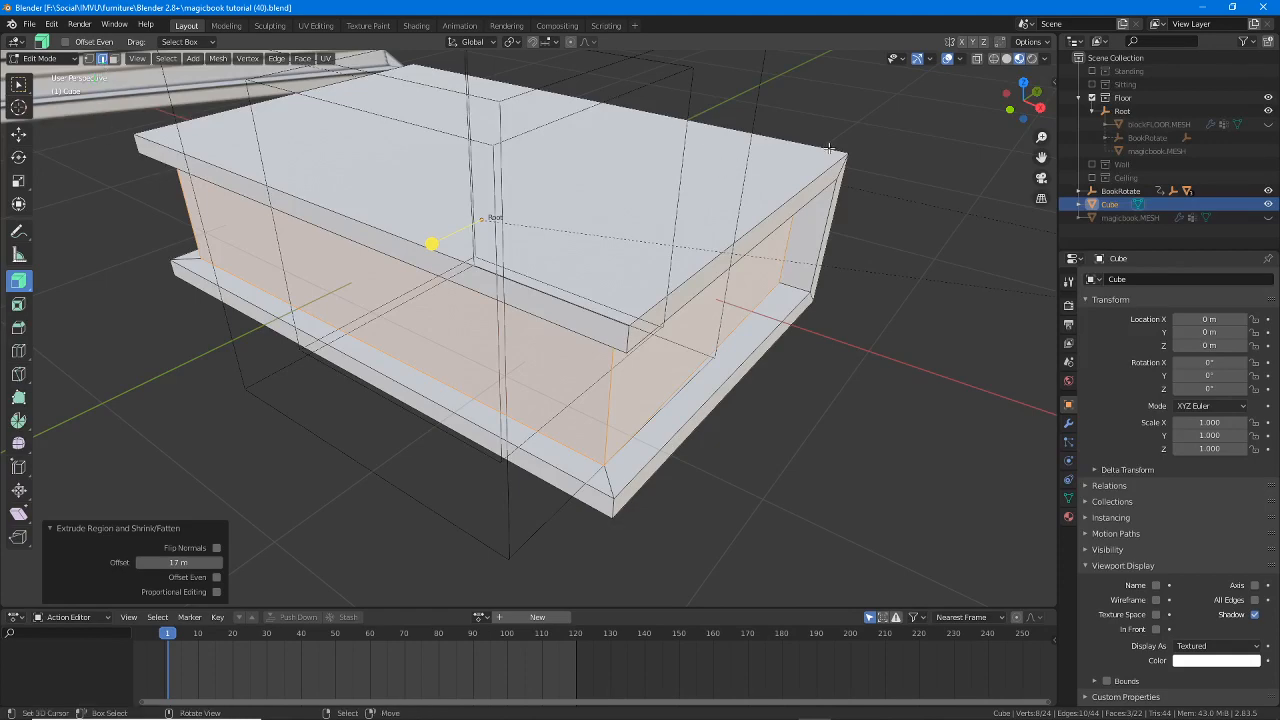
pyautogui.click(822, 262)
pyautogui.moveTo(506, 240); pyautogui.dragTo(378, 244, button='middle')
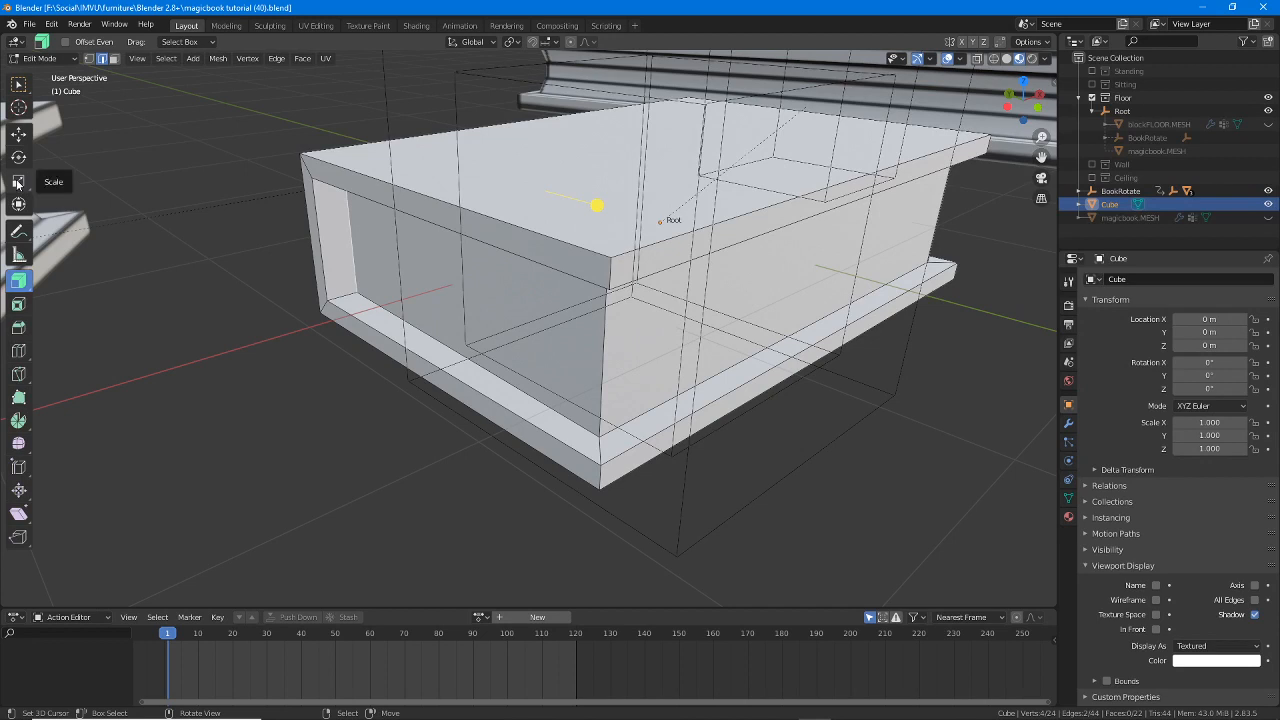
# - Scale the selected spine edges along the X axis to about 1.038 with the Scale tool
pyautogui.hotkey('ctrl', '2')
pyautogui.moveTo(40, 181)
pyautogui.mouseDown()
pyautogui.moveTo(88, 181)
pyautogui.moveTo(48, 190)
pyautogui.mouseUp()
pyautogui.press('Escape')
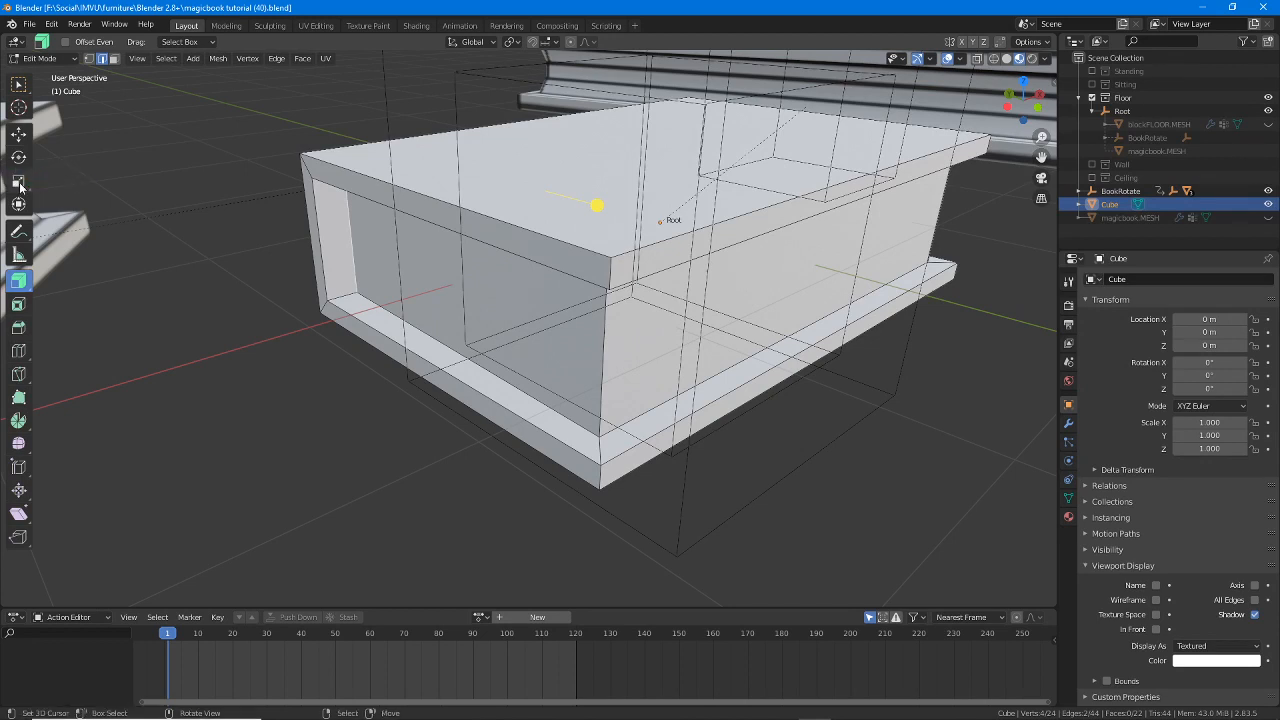
pyautogui.click(21, 188)
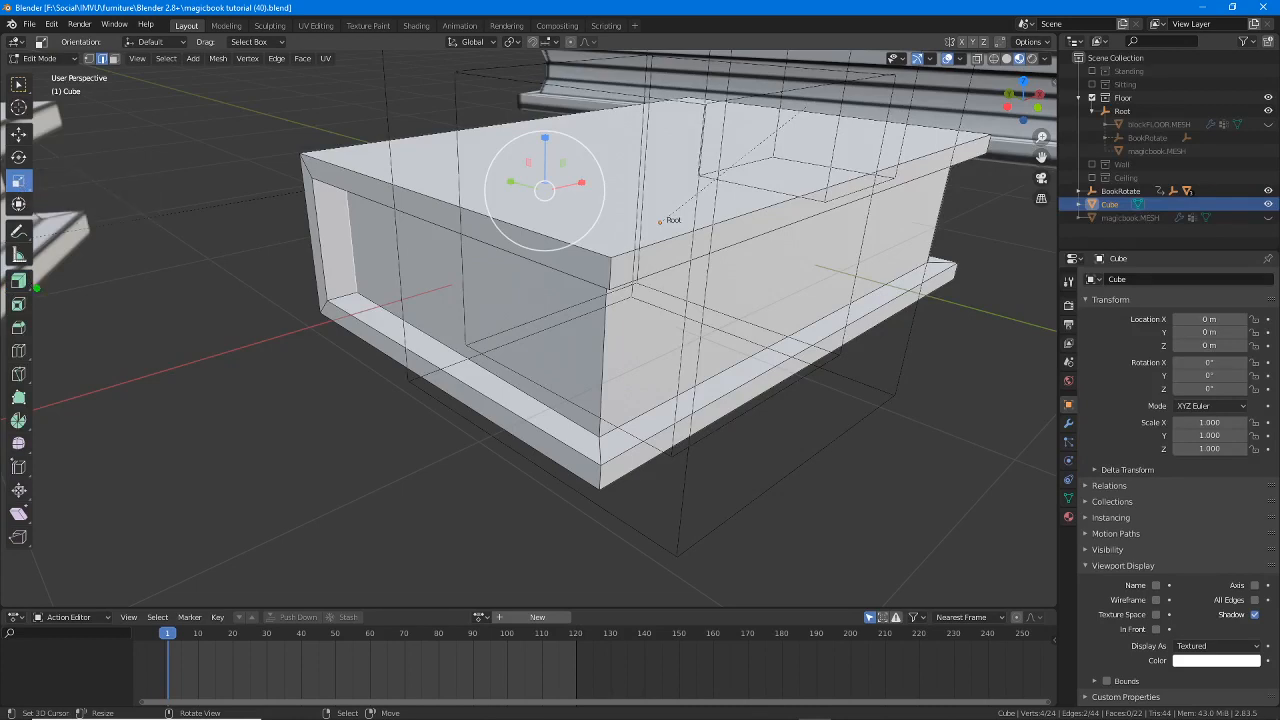
pyautogui.moveTo(38, 272); pyautogui.dragTo(39, 377)
pyautogui.moveTo(268, 268); pyautogui.dragTo(414, 276, button='middle')
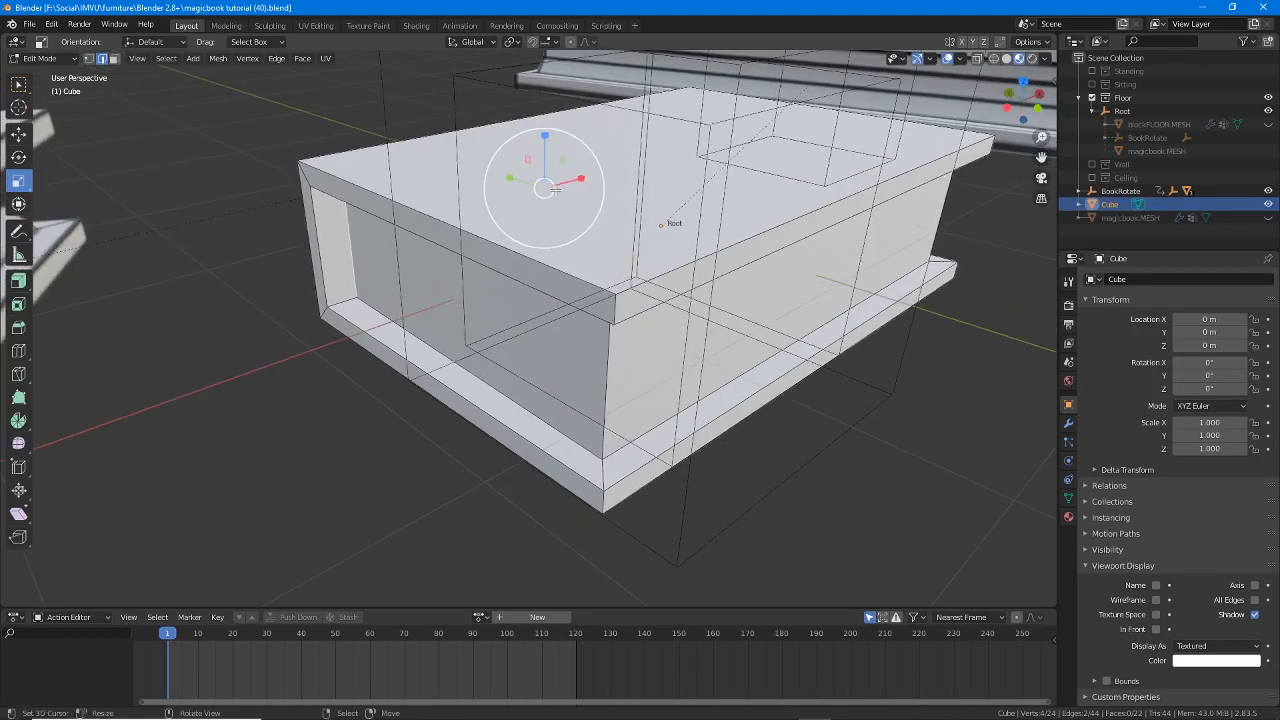
pyautogui.moveTo(583, 178); pyautogui.dragTo(577, 198, button='middle')
pyautogui.moveTo(586, 171); pyautogui.dragTo(590, 170)
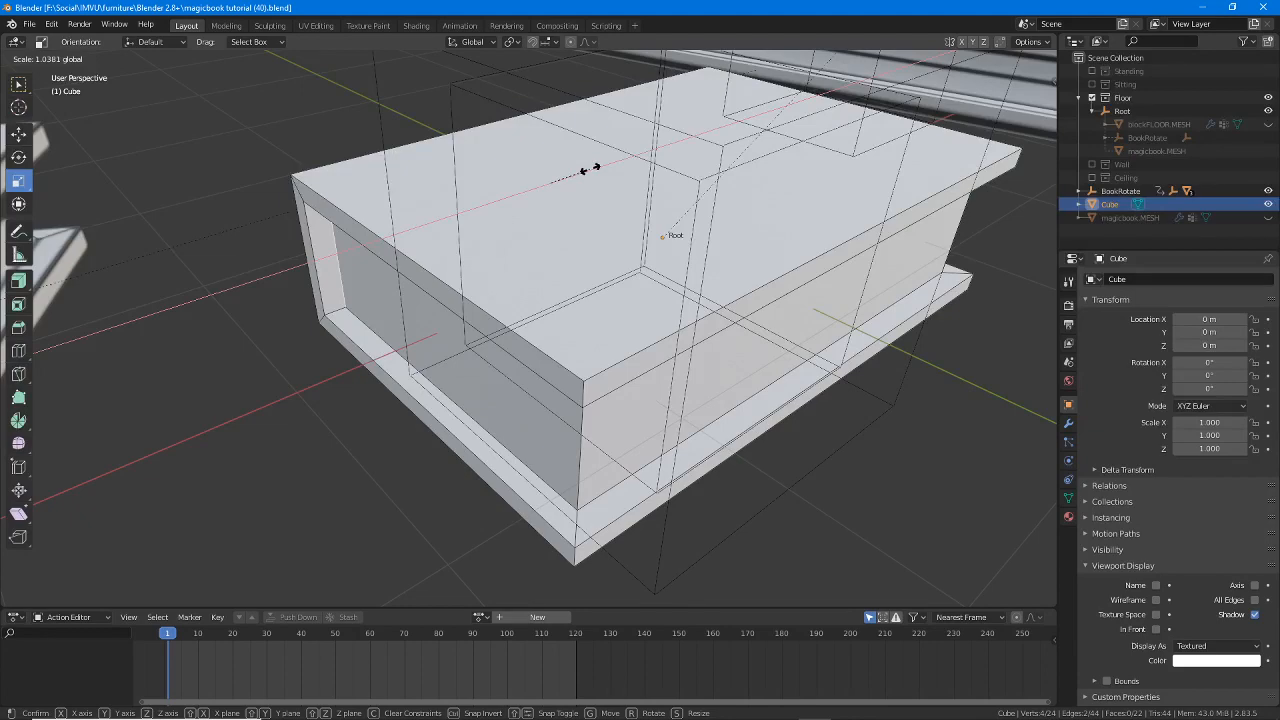
pyautogui.moveTo(590, 170); pyautogui.dragTo(590, 170)
# - Return to Object Mode and hide the three detailed book meshes surrounding the new book
pyautogui.moveTo(461, 350); pyautogui.dragTo(620, 370, button='middle')
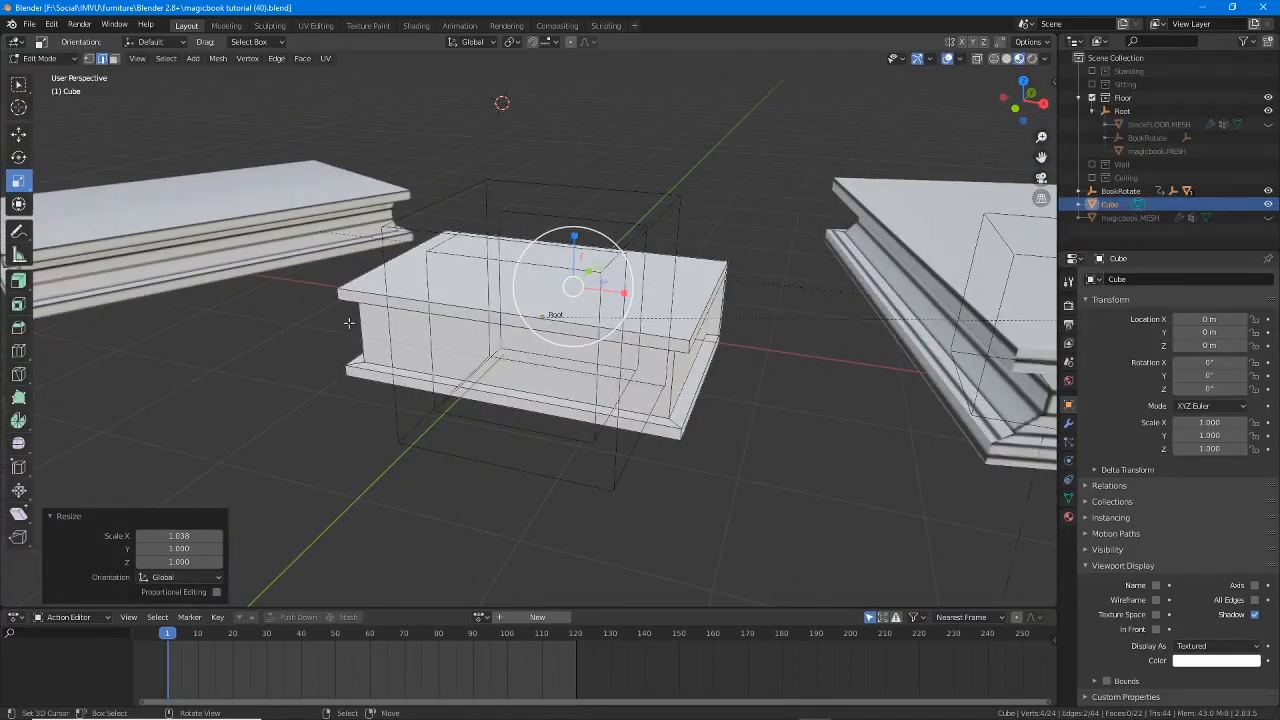
pyautogui.click(42, 59)
pyautogui.click(47, 74)
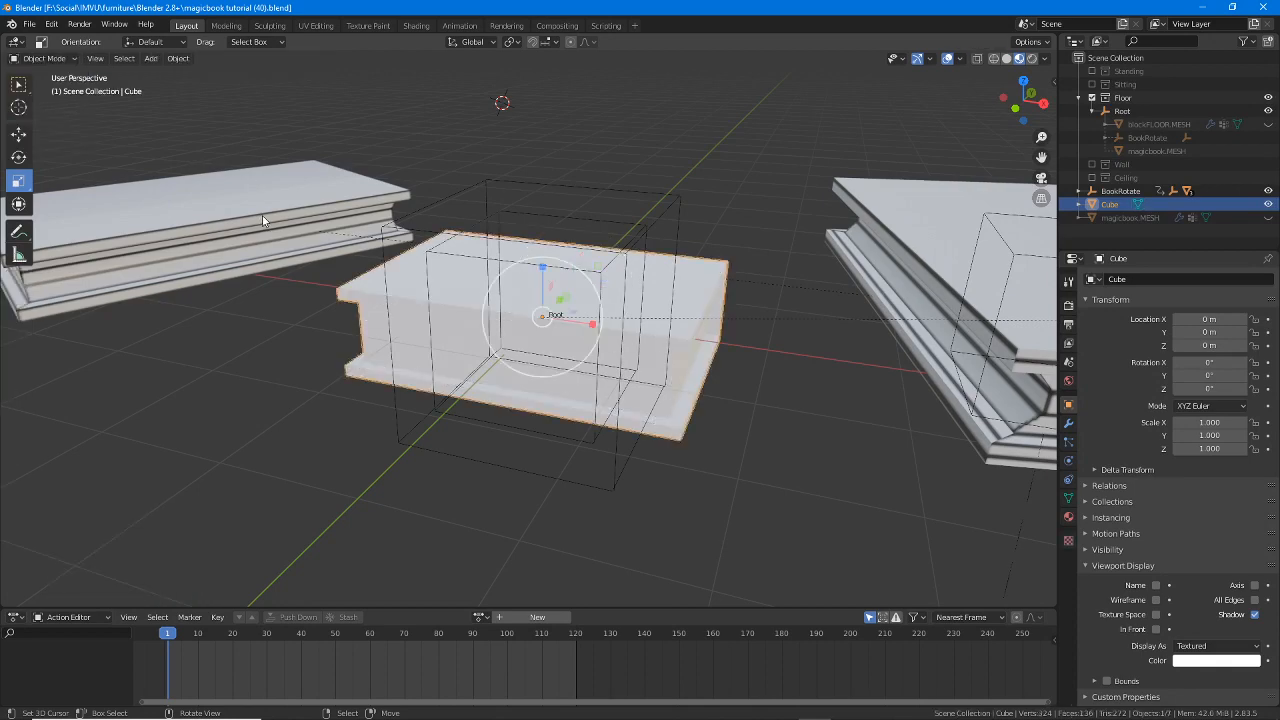
pyautogui.click(262, 215)
pyautogui.keyDown('shift'); pyautogui.rightClick(917, 253); pyautogui.keyUp('shift')
pyautogui.moveTo(666, 317); pyautogui.dragTo(846, 317, button='middle')
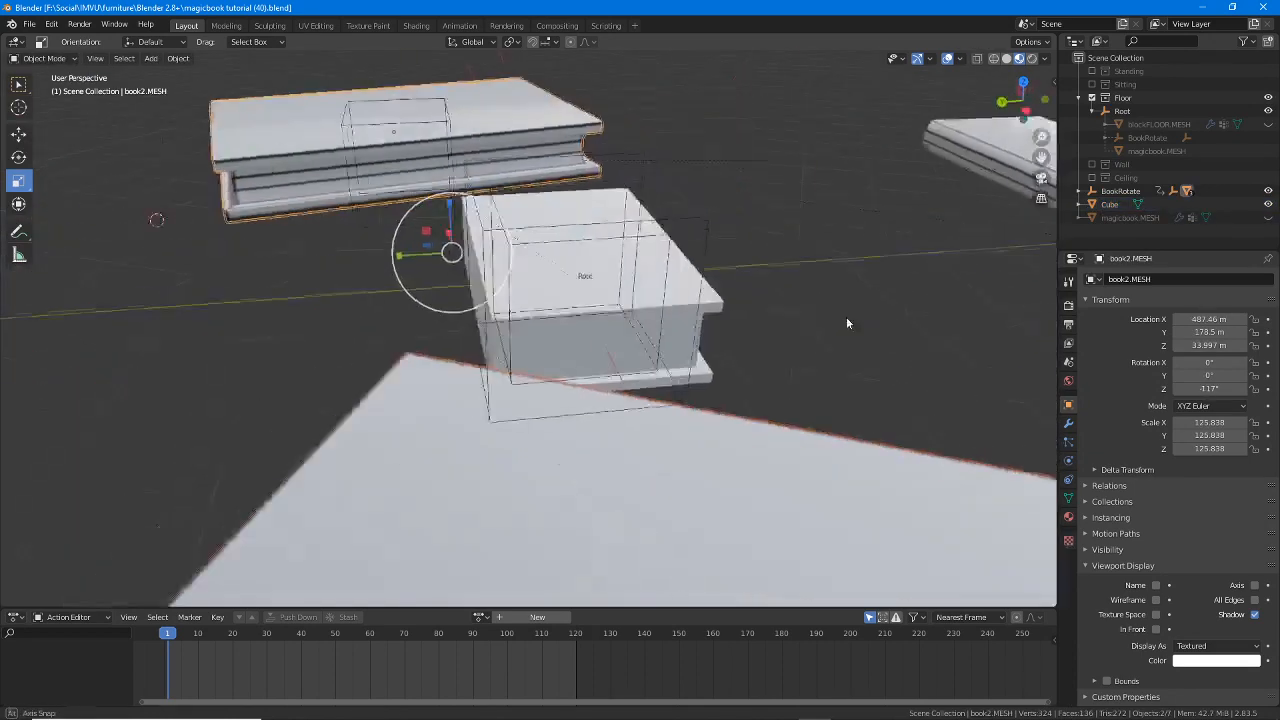
pyautogui.keyDown('shift'); pyautogui.rightClick(997, 158); pyautogui.keyUp('shift')
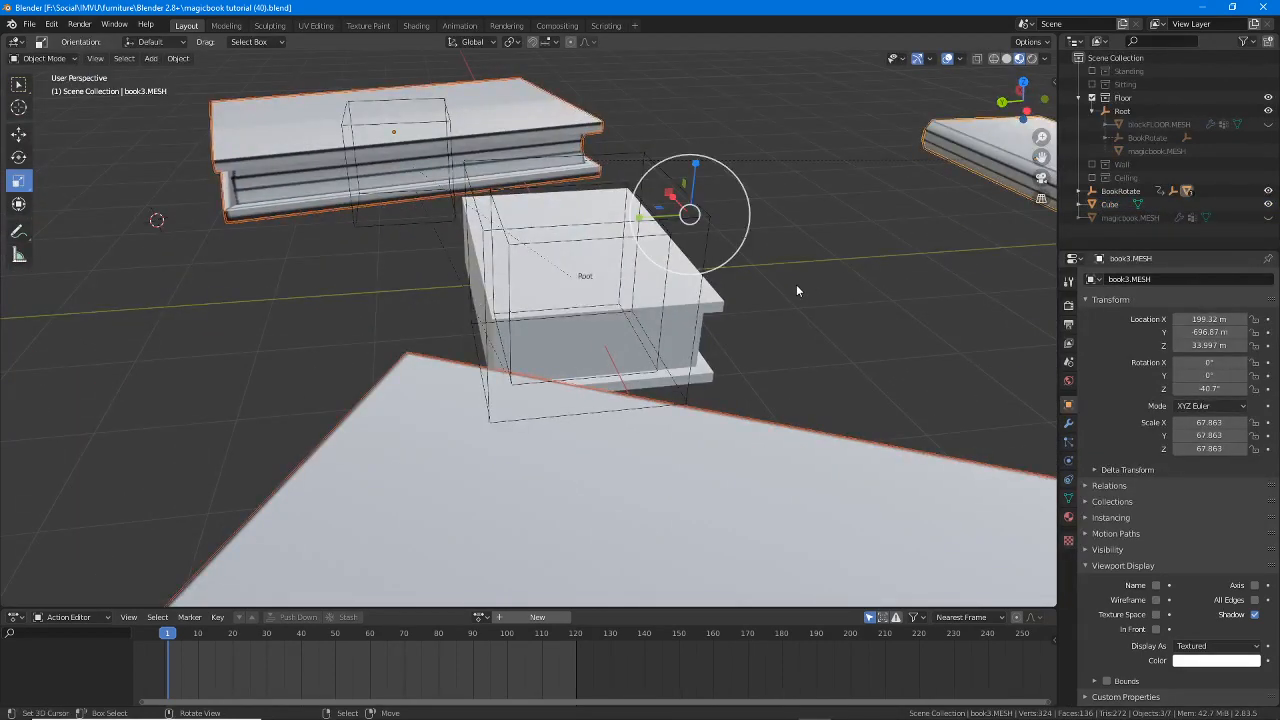
pyautogui.press('h')
# - Hide the Root, BookRotate and AvatarCtrl empties around the new book
pyautogui.moveTo(796, 290); pyautogui.dragTo(506, 329, button='middle')
pyautogui.rightClick(500, 369)
pyautogui.scroll(2, 505, 370)
pyautogui.rightClick(436, 130)
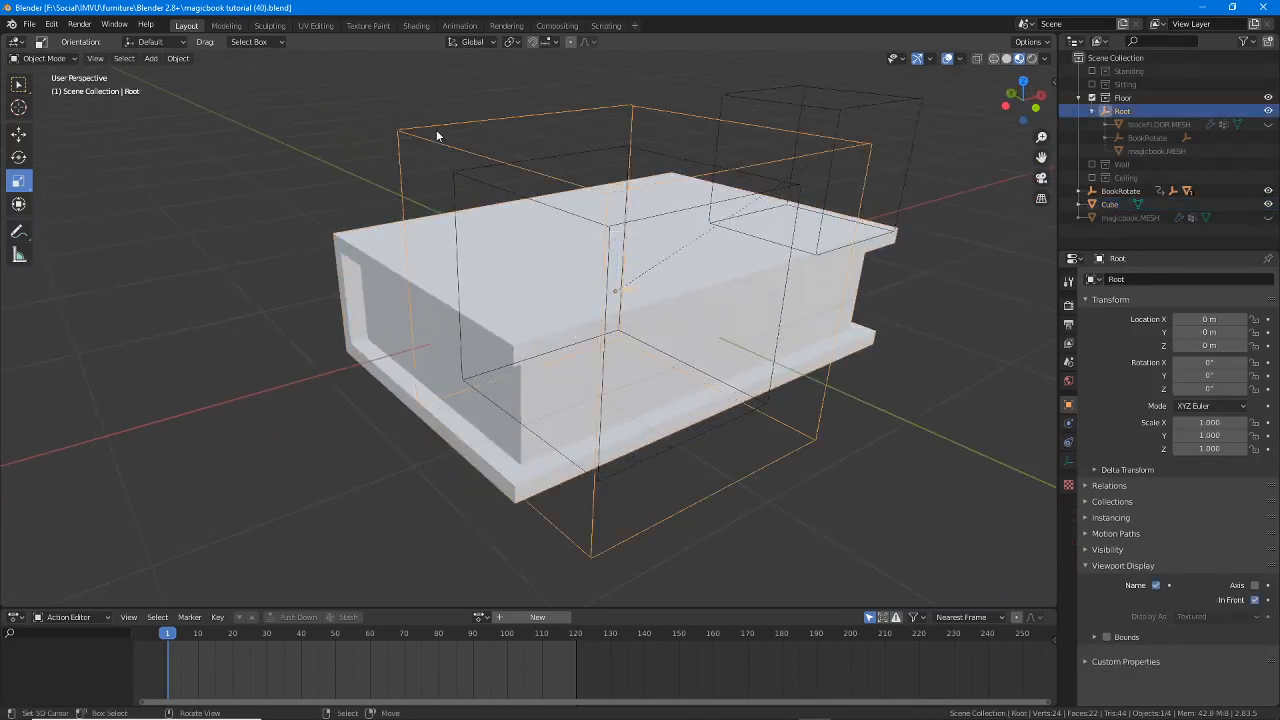
pyautogui.keyDown('shift'); pyautogui.rightClick(798, 106); pyautogui.keyUp('shift')
pyautogui.keyDown('shift'); pyautogui.rightClick(812, 152); pyautogui.keyUp('shift')
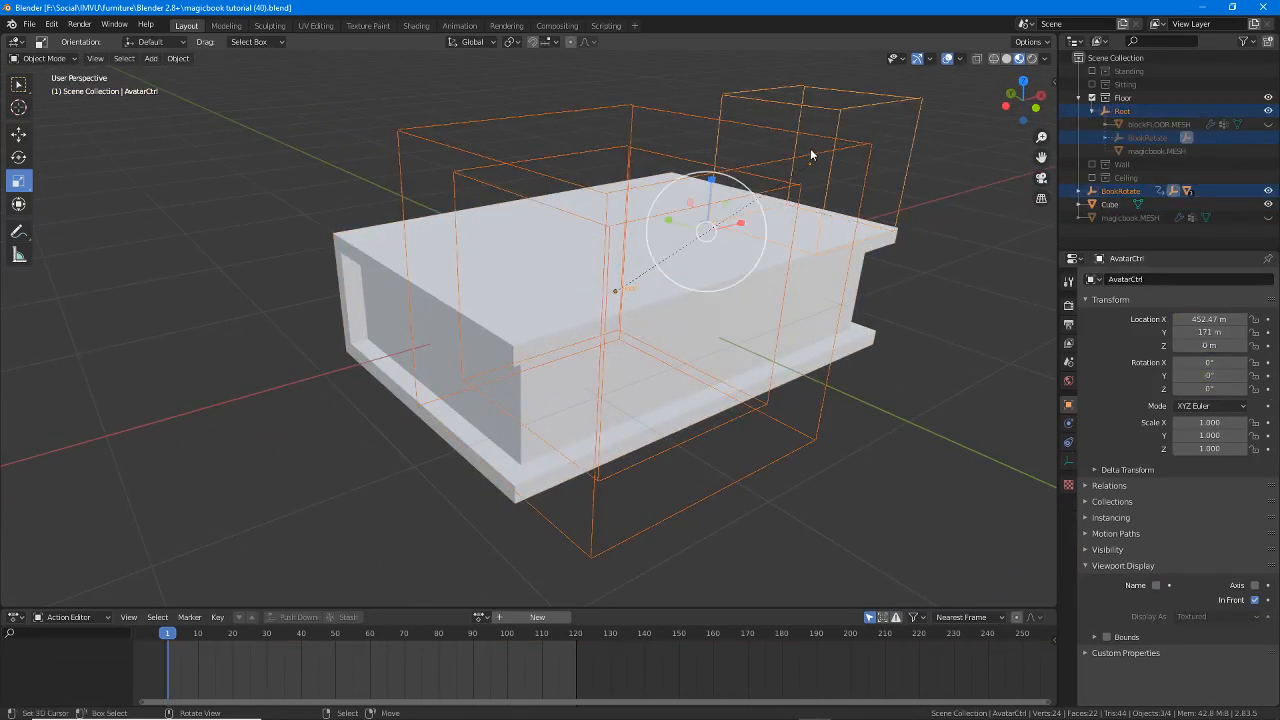
pyautogui.press('h')
# - Select the new book's Cube object and return to Edit Mode
pyautogui.rightClick(537, 354)
pyautogui.moveTo(537, 354); pyautogui.dragTo(421, 355, button='middle')
pyautogui.click(46, 63)
pyautogui.click(43, 90)
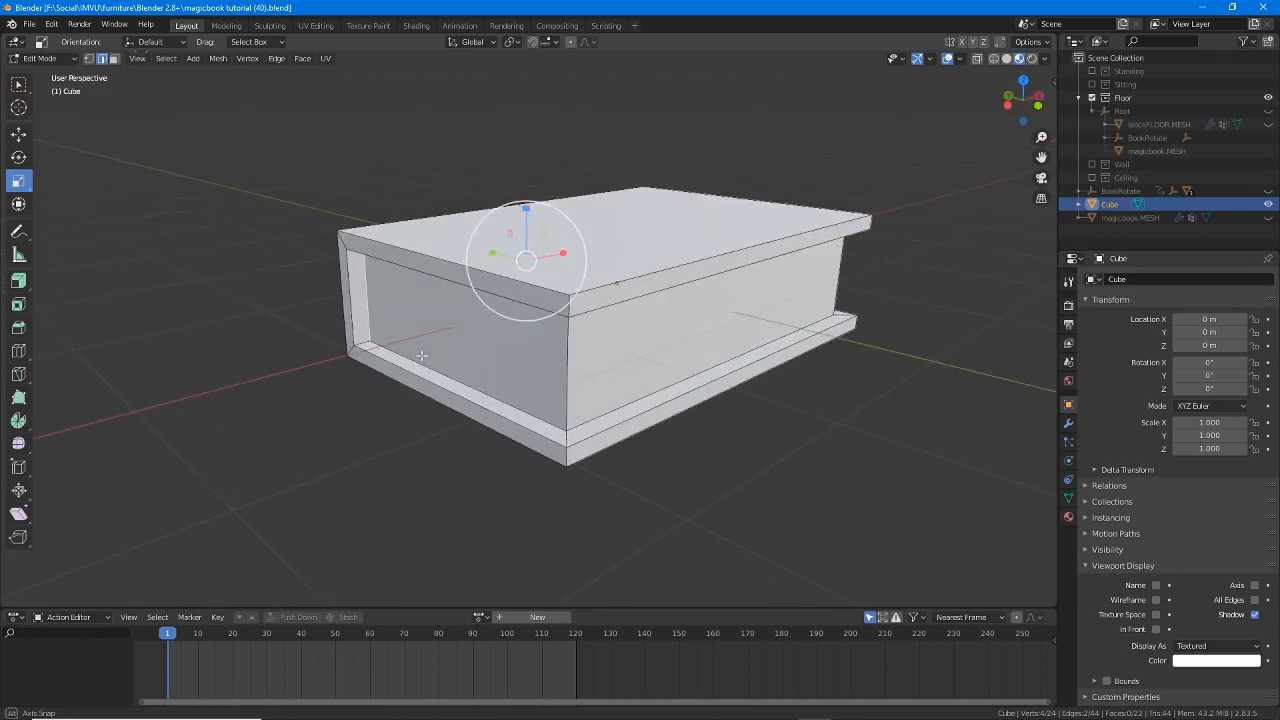
# - Set the Loop Cut tool to 2 cuts and add two horizontal edge loops around the page block and spine
pyautogui.moveTo(480, 386); pyautogui.dragTo(432, 408, button='middle')
pyautogui.scroll(1, 492, 400)
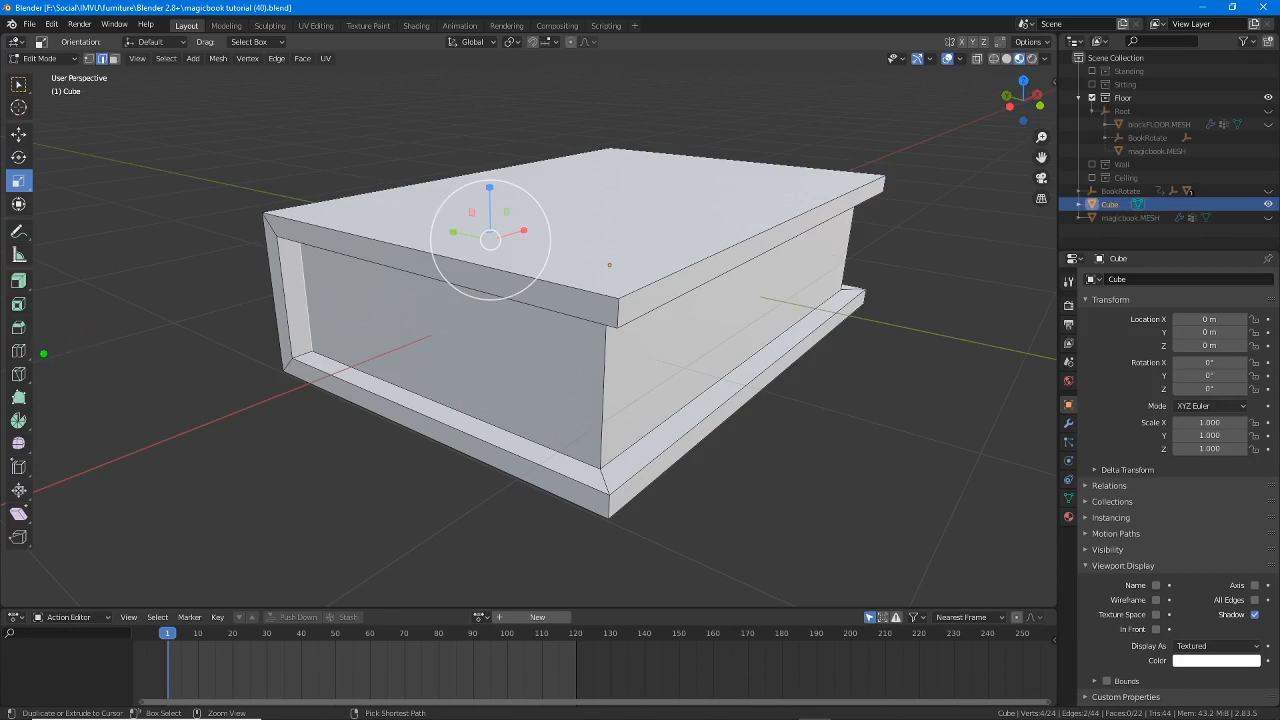
pyautogui.moveTo(43, 353)
pyautogui.mouseDown()
pyautogui.moveTo(105, 353)
pyautogui.moveTo(37, 355)
pyautogui.moveTo(64, 362)
pyautogui.mouseUp()
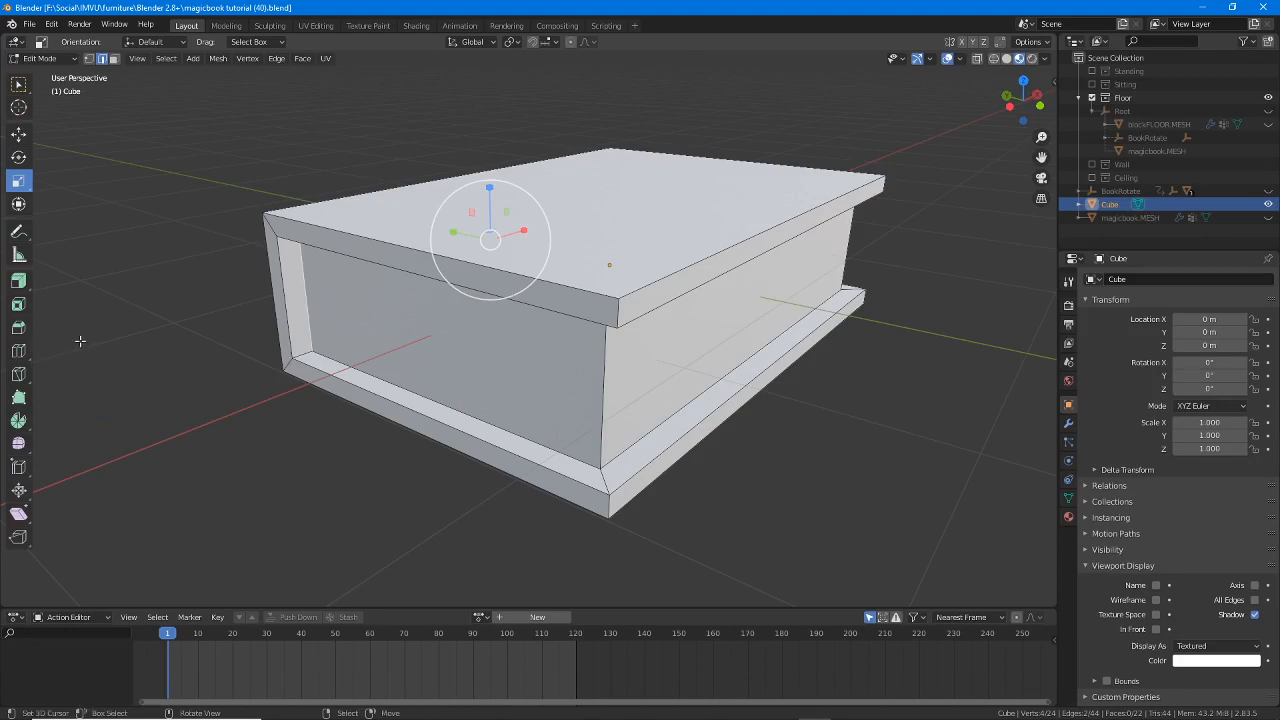
pyautogui.click(19, 351)
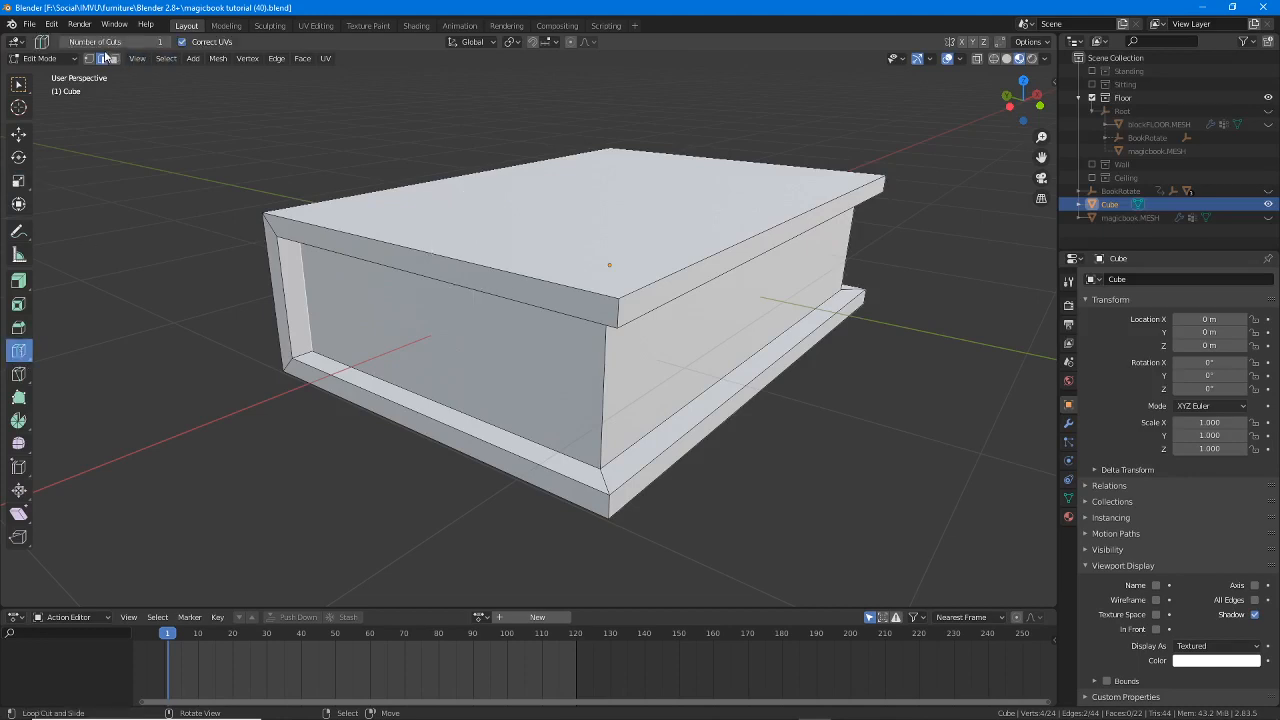
pyautogui.moveTo(52, 52); pyautogui.dragTo(180, 45)
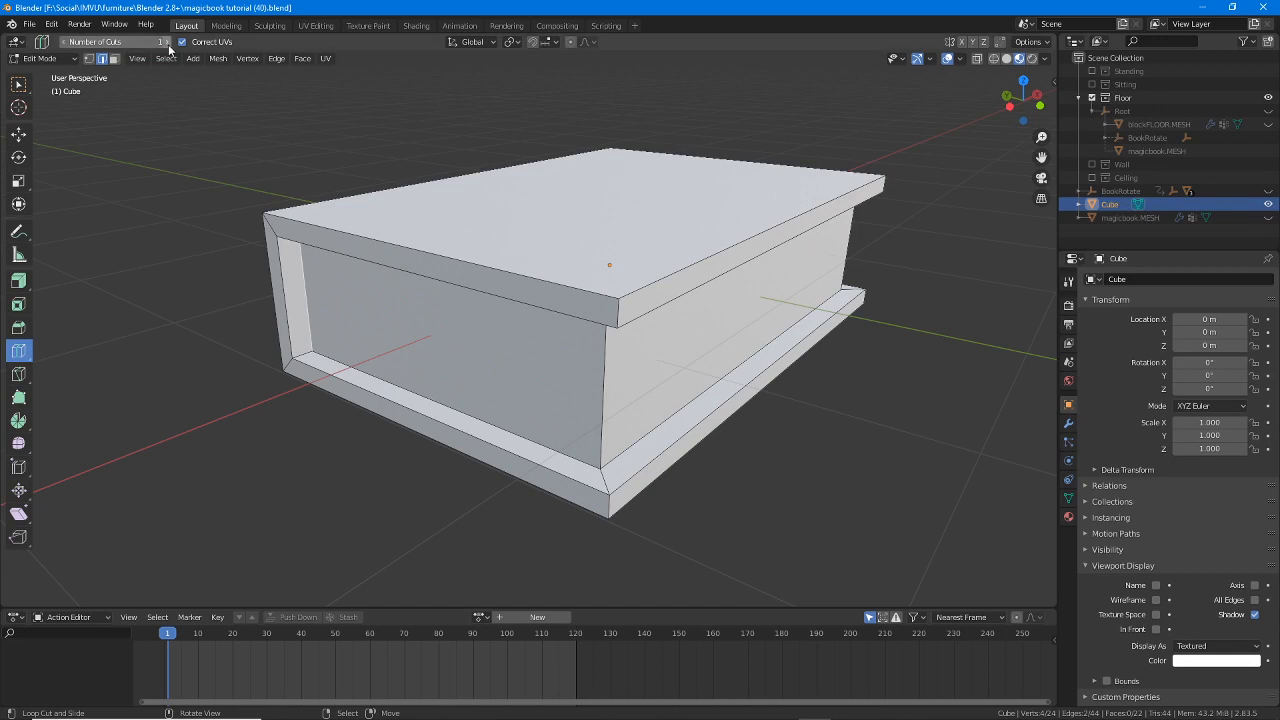
pyautogui.moveTo(167, 55); pyautogui.dragTo(167, 76)
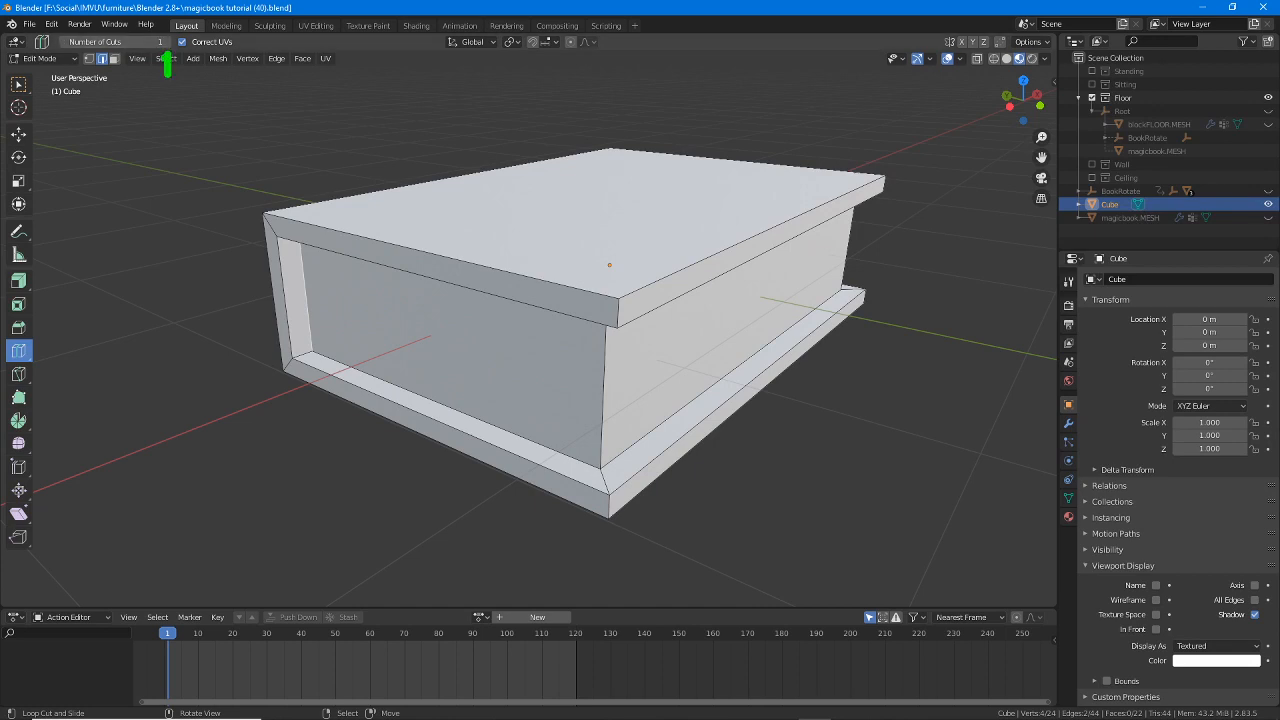
pyautogui.moveTo(65, 53); pyautogui.dragTo(65, 74)
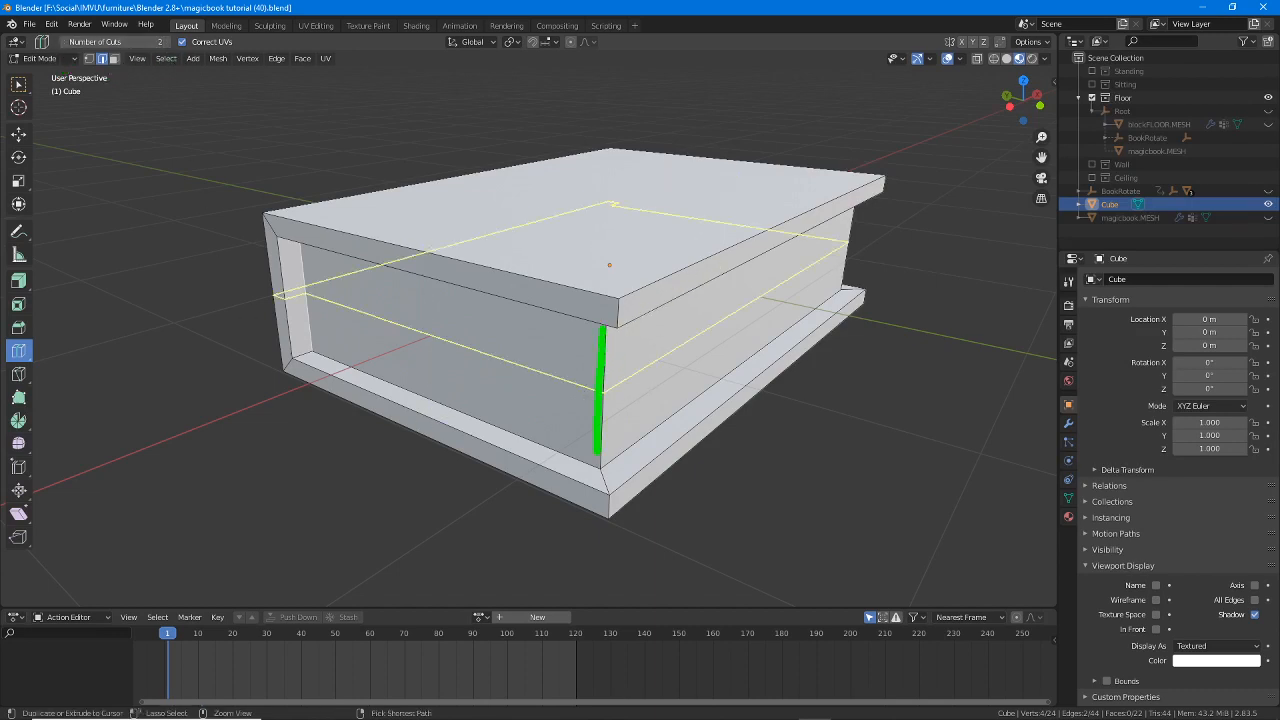
pyautogui.moveTo(276, 283); pyautogui.dragTo(482, 358)
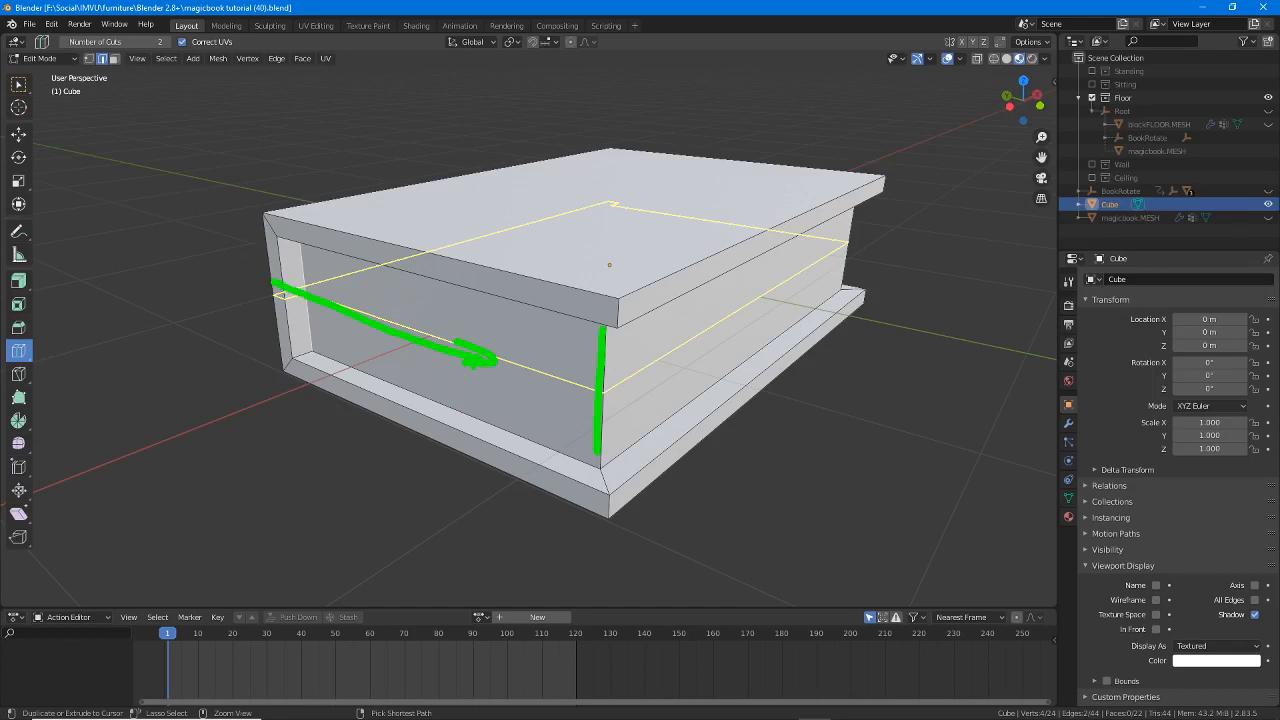
pyautogui.moveTo(581, 391)
pyautogui.mouseDown()
pyautogui.moveTo(612, 396)
pyautogui.moveTo(656, 370)
pyautogui.mouseUp()
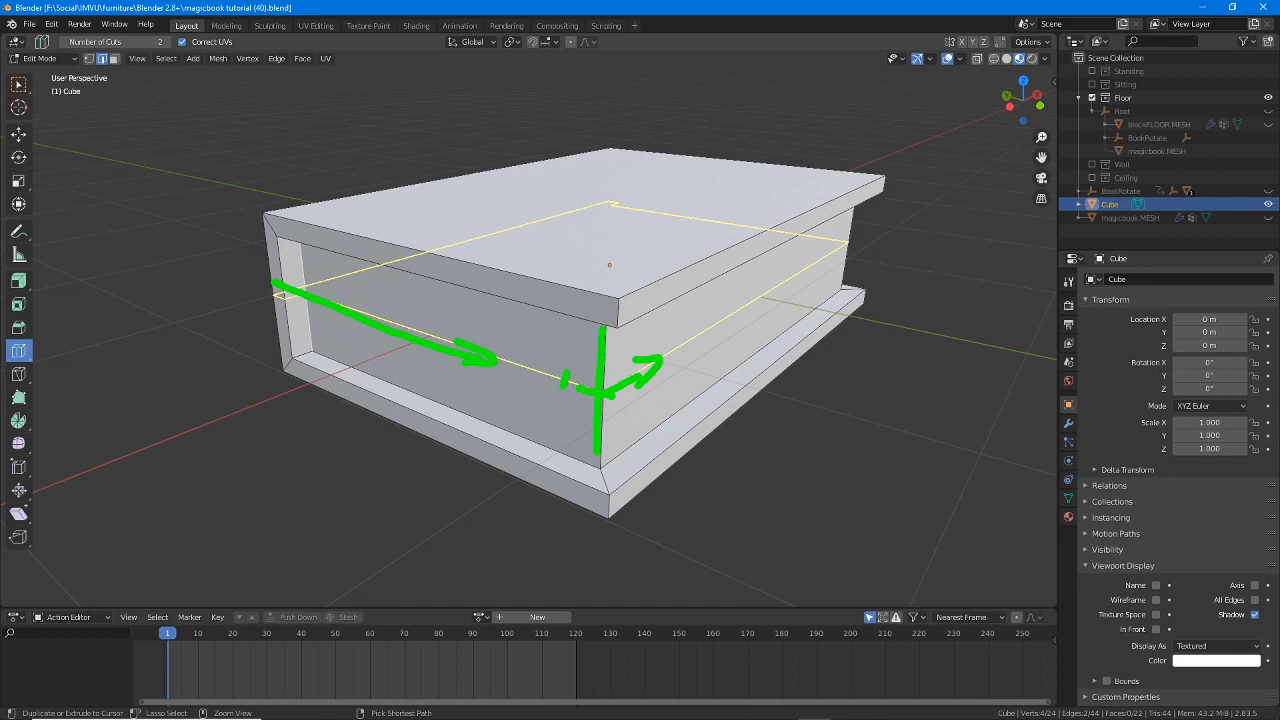
pyautogui.press('Escape')
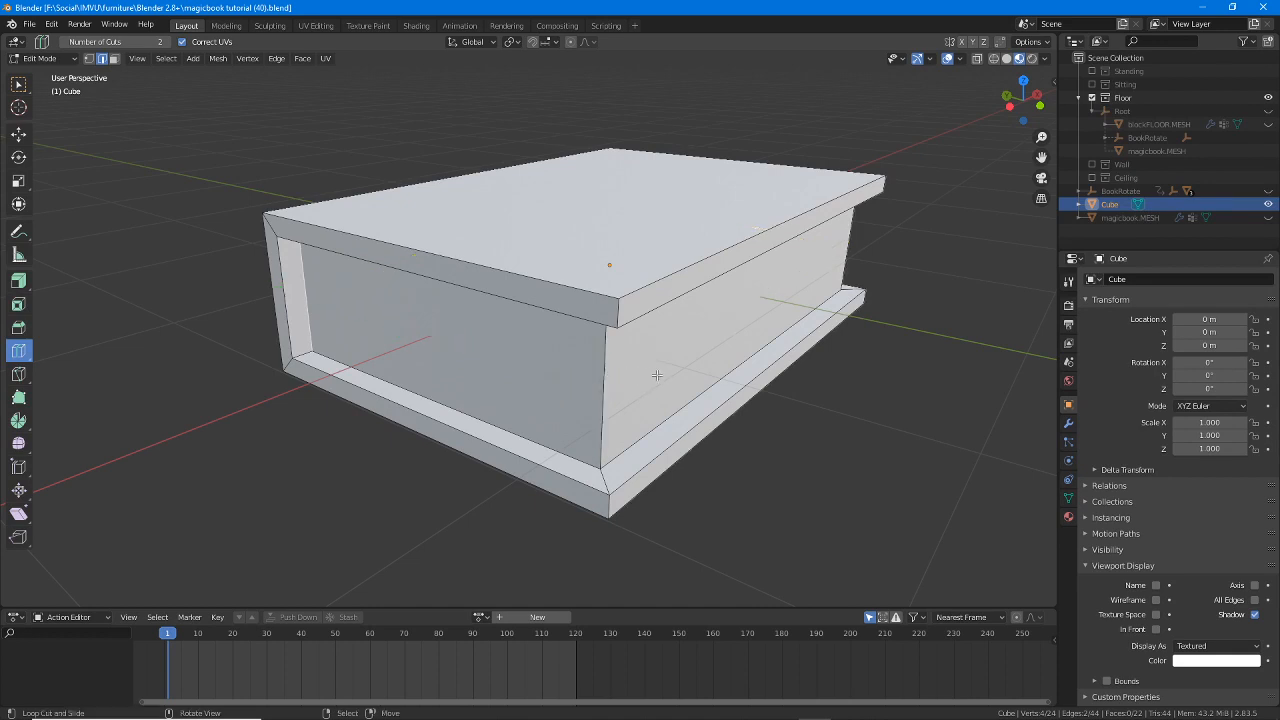
pyautogui.click(603, 387)
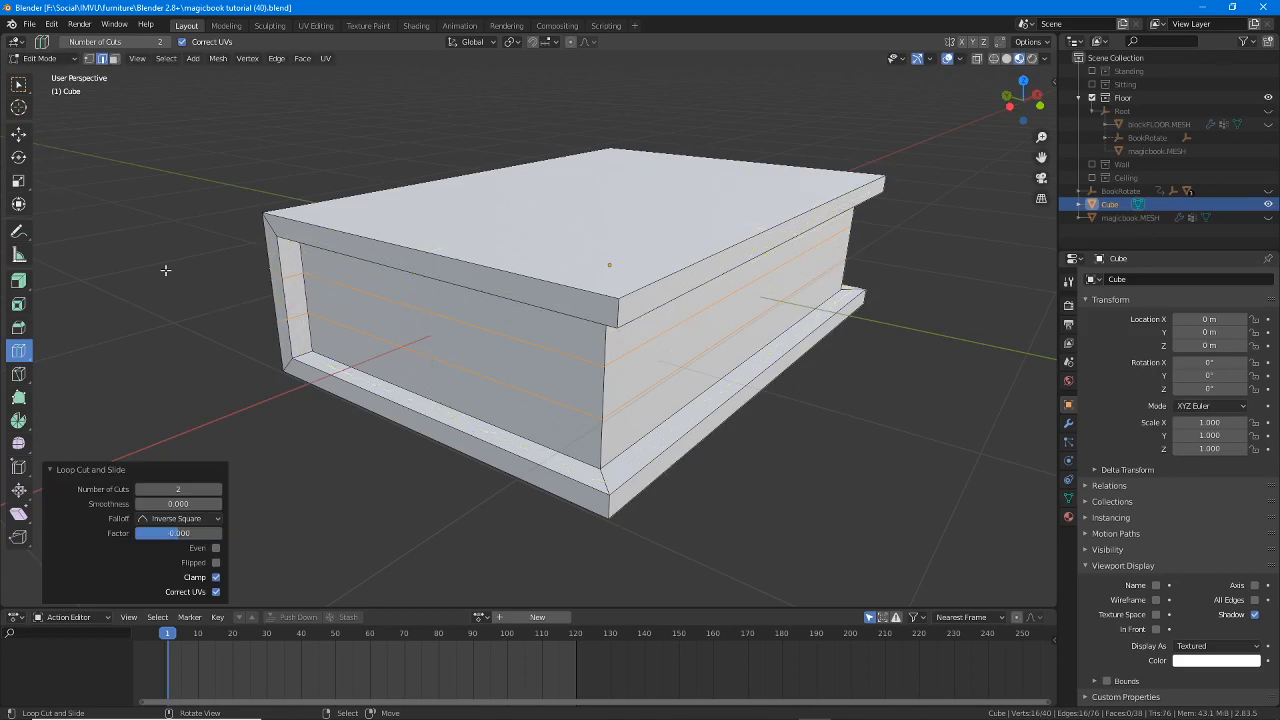
# - Switch to the Move tool for the two new horizontal edge loops
pyautogui.click(19, 133)
pyautogui.moveTo(401, 327); pyautogui.dragTo(472, 272, button='middle')
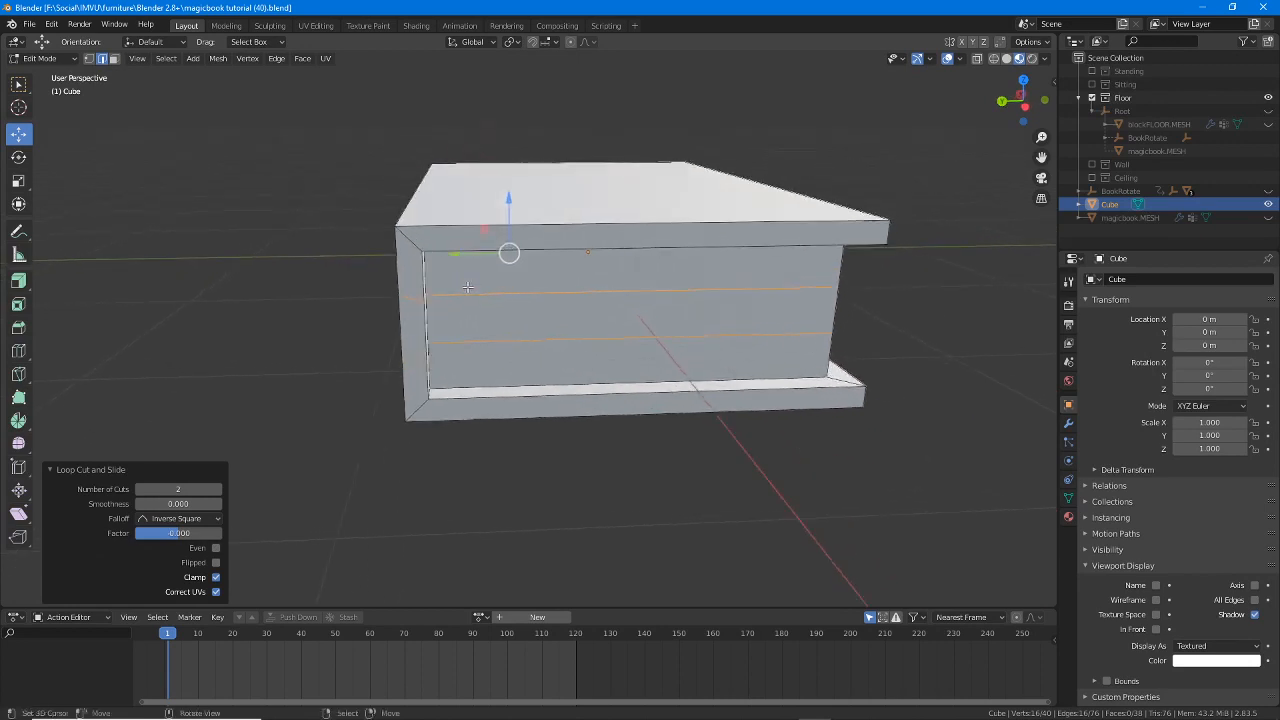
# - Move the two new edge loops about 12.9 m along the Y axis to round the book's spine outward
pyautogui.moveTo(447, 258); pyautogui.dragTo(431, 256)
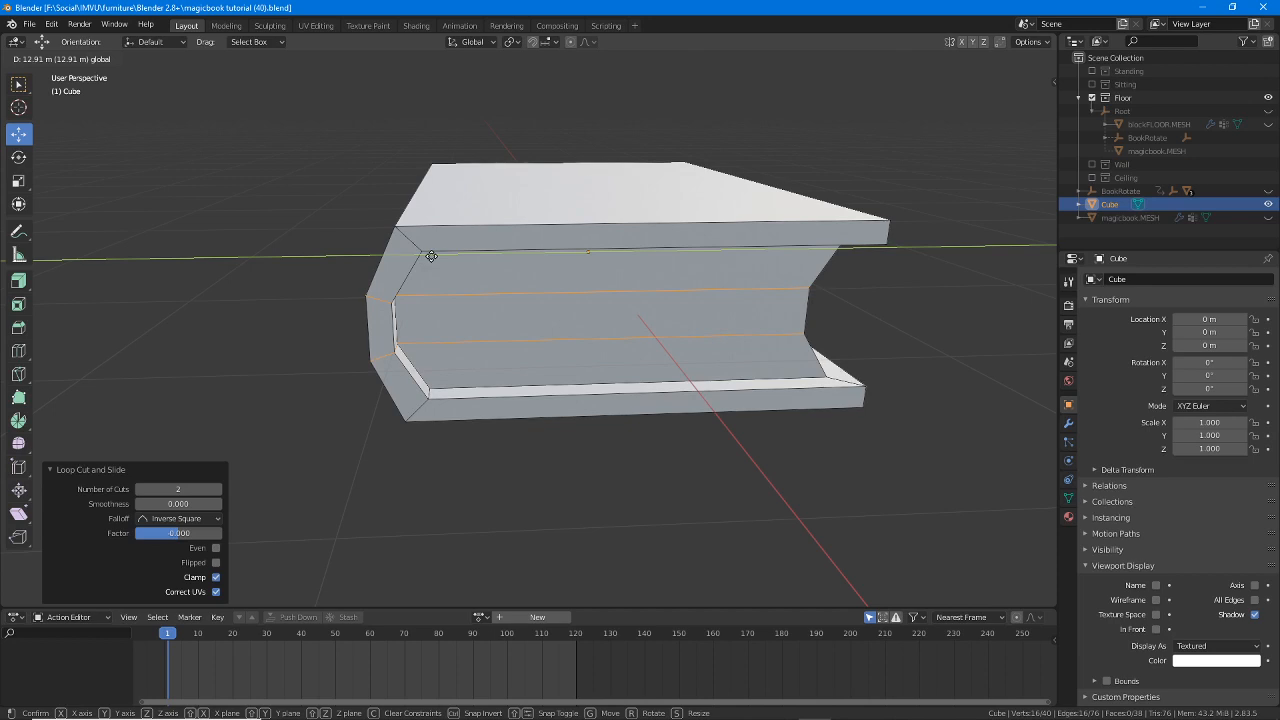
pyautogui.moveTo(431, 256); pyautogui.dragTo(430, 255)
pyautogui.moveTo(562, 283)
pyautogui.mouseDown(button='middle')
pyautogui.moveTo(649, 277)
pyautogui.moveTo(404, 301)
pyautogui.moveTo(407, 254)
pyautogui.moveTo(425, 272)
pyautogui.moveTo(464, 251)
pyautogui.moveTo(406, 258)
pyautogui.moveTo(538, 327)
pyautogui.moveTo(484, 348)
pyautogui.moveTo(490, 372)
pyautogui.moveTo(443, 322)
pyautogui.mouseUp(button='middle')
# - Switch to Object Mode and apply smooth shading to the book
pyautogui.click(40, 58)
pyautogui.click(44, 74)
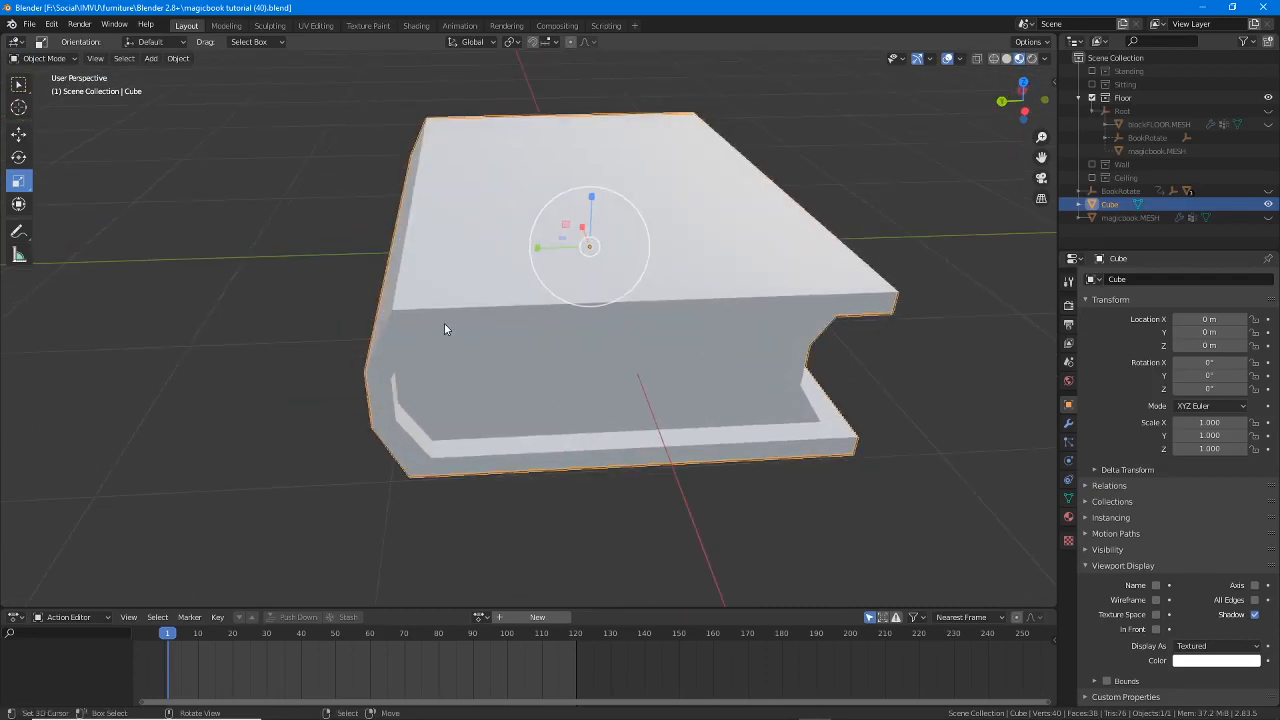
pyautogui.moveTo(420, 320); pyautogui.dragTo(352, 309, button='middle')
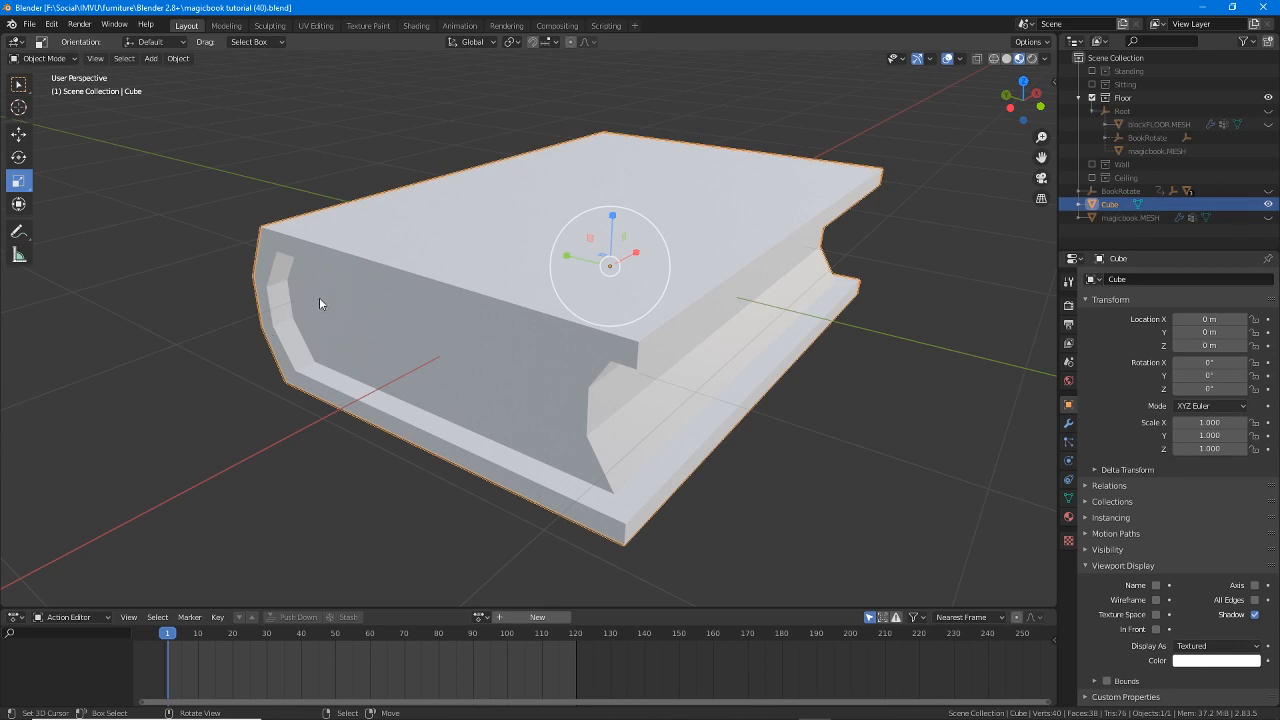
pyautogui.moveTo(322, 300); pyautogui.dragTo(319, 266, button='middle')
pyautogui.click(177, 59)
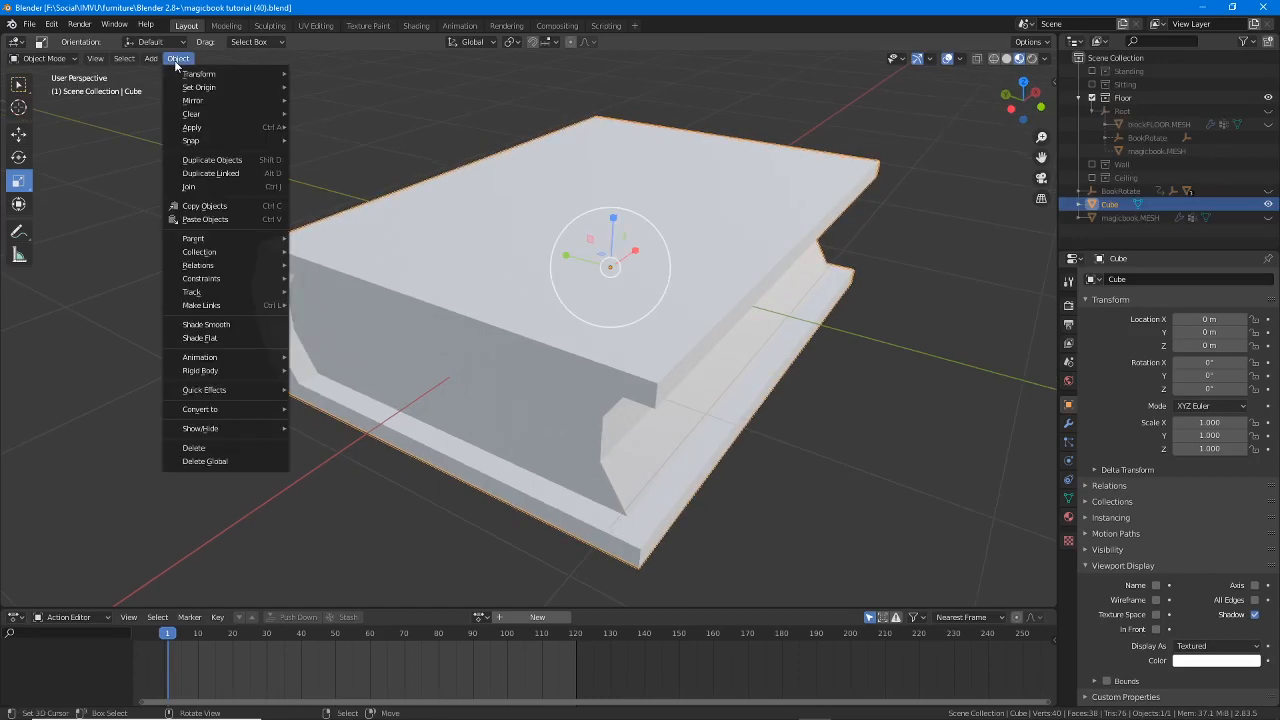
pyautogui.click(208, 326)
pyautogui.moveTo(208, 330)
pyautogui.mouseDown(button='middle')
pyautogui.moveTo(400, 286)
pyautogui.moveTo(370, 258)
pyautogui.moveTo(286, 250)
pyautogui.moveTo(597, 251)
pyautogui.moveTo(552, 241)
pyautogui.moveTo(505, 200)
pyautogui.mouseUp(button='middle')
# - In Edit Mode, select the edges where the pages meet the cover at one end, along the spine and front of the top cover
pyautogui.click(45, 58)
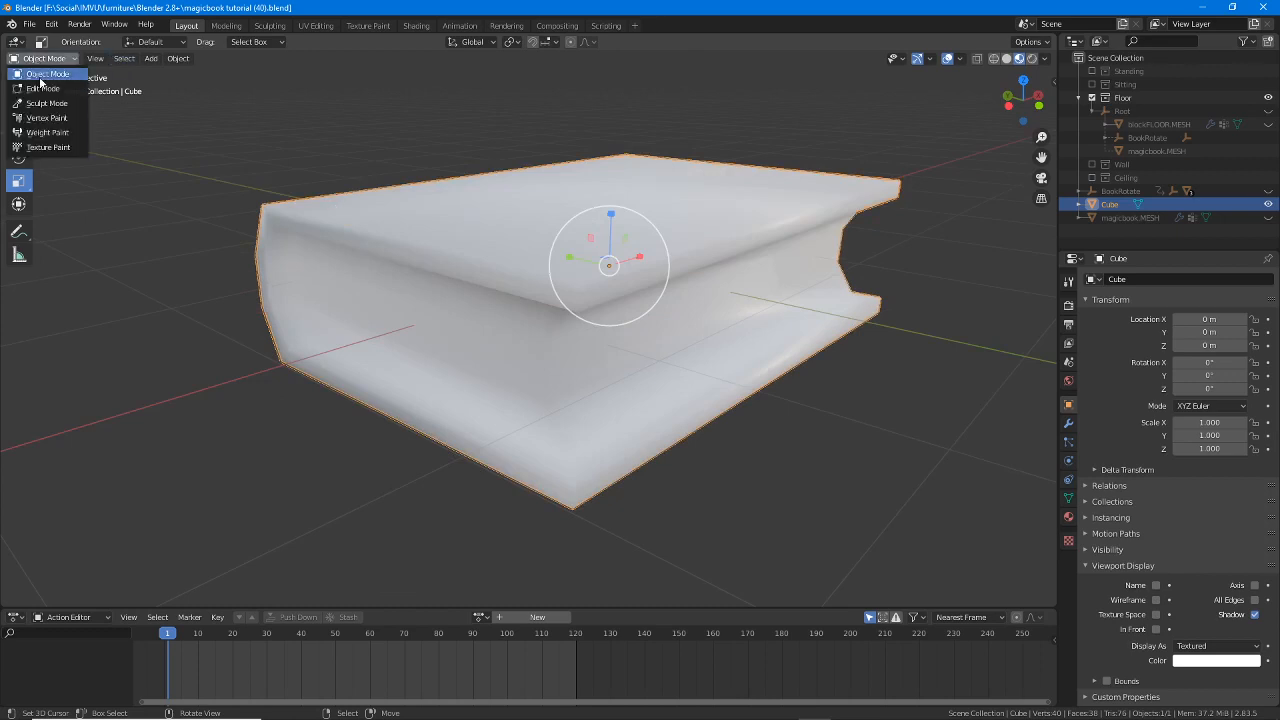
pyautogui.click(38, 83)
pyautogui.moveTo(371, 342); pyautogui.dragTo(366, 306, button='middle')
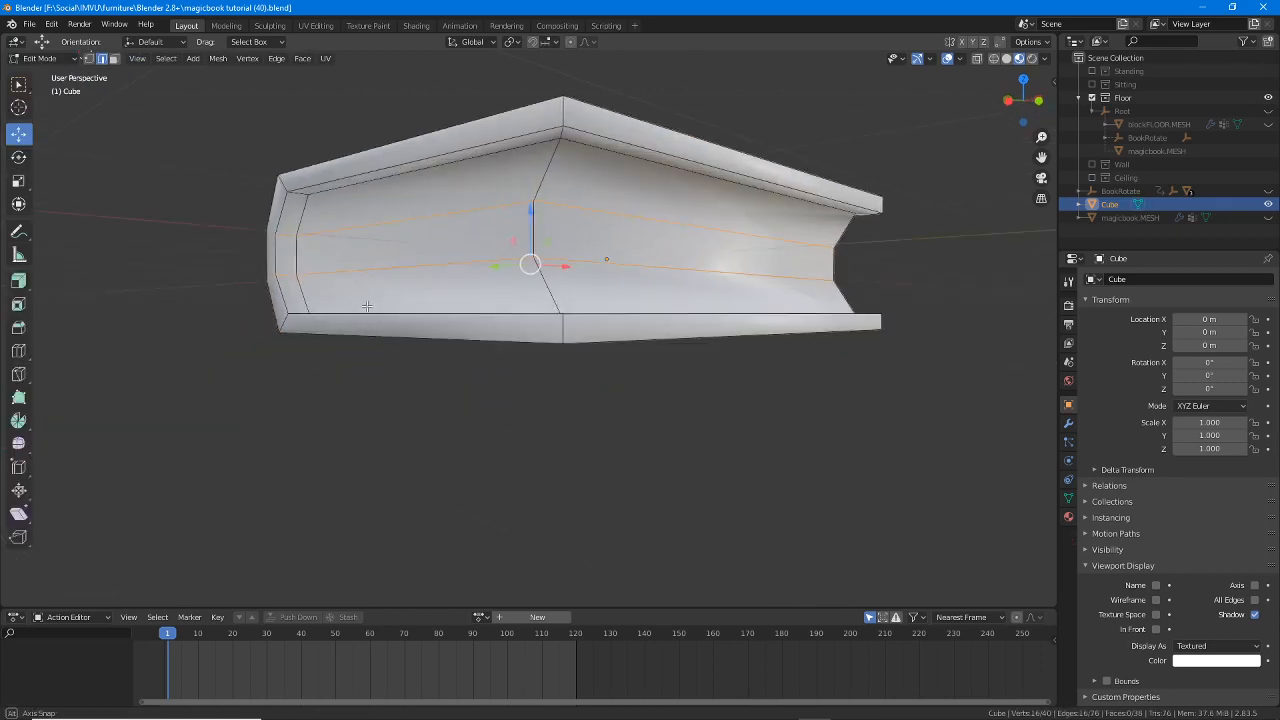
pyautogui.rightClick(306, 215)
pyautogui.keyDown('shift'); pyautogui.rightClick(340, 190); pyautogui.keyUp('shift')
pyautogui.keyDown('shift'); pyautogui.rightClick(298, 260); pyautogui.keyUp('shift')
pyautogui.keyDown('shift'); pyautogui.rightClick(301, 283); pyautogui.keyUp('shift')
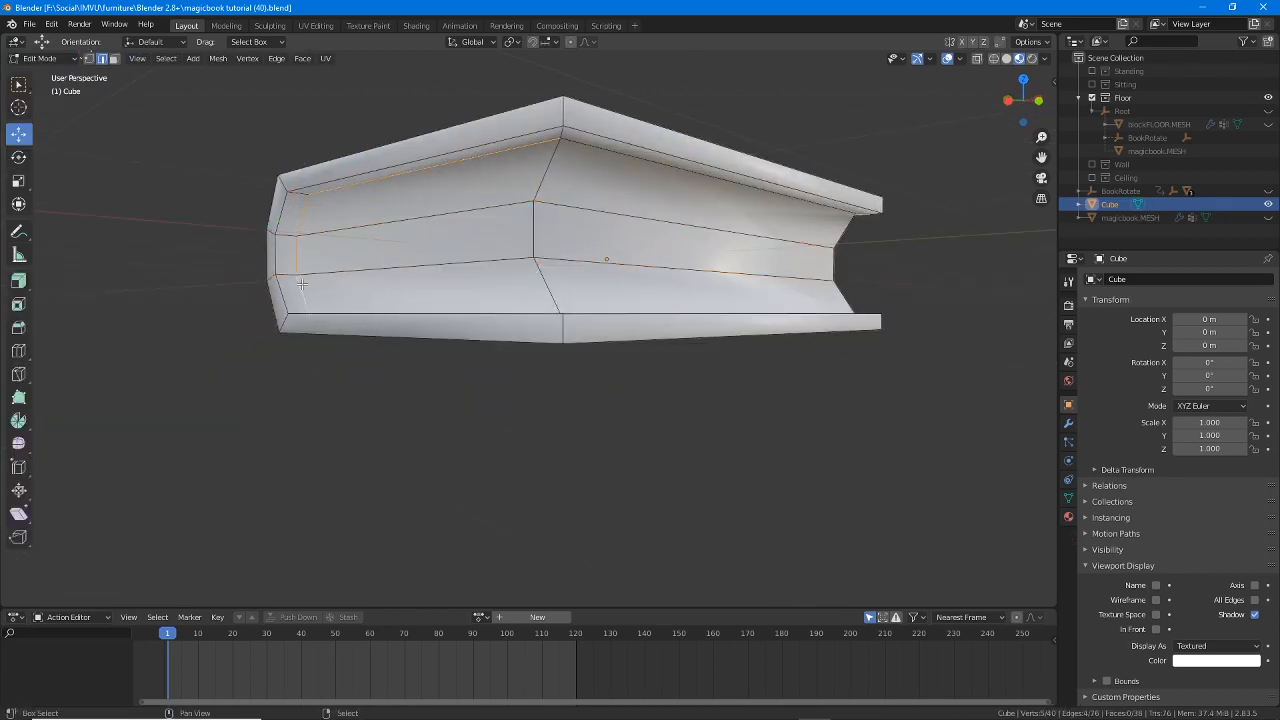
pyautogui.keyDown('shift'); pyautogui.rightClick(598, 155); pyautogui.keyUp('shift')
# - Add the page-to-cover edges at the book's opposite end to the selection, along the top cover and the inner spine
pyautogui.moveTo(682, 216); pyautogui.dragTo(541, 222, button='middle')
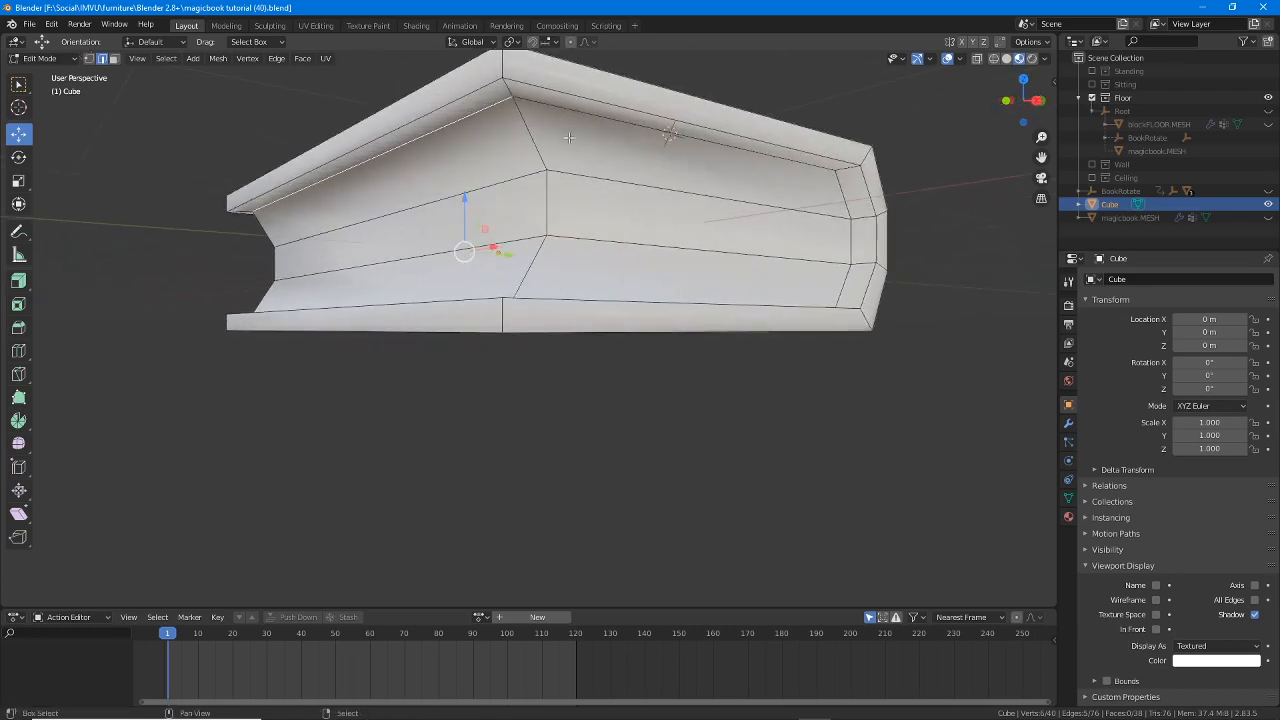
pyautogui.keyDown('shift'); pyautogui.rightClick(568, 118); pyautogui.keyUp('shift')
pyautogui.keyDown('shift'); pyautogui.rightClick(826, 195); pyautogui.keyUp('shift')
pyautogui.keyDown('shift'); pyautogui.rightClick(864, 248); pyautogui.keyUp('shift')
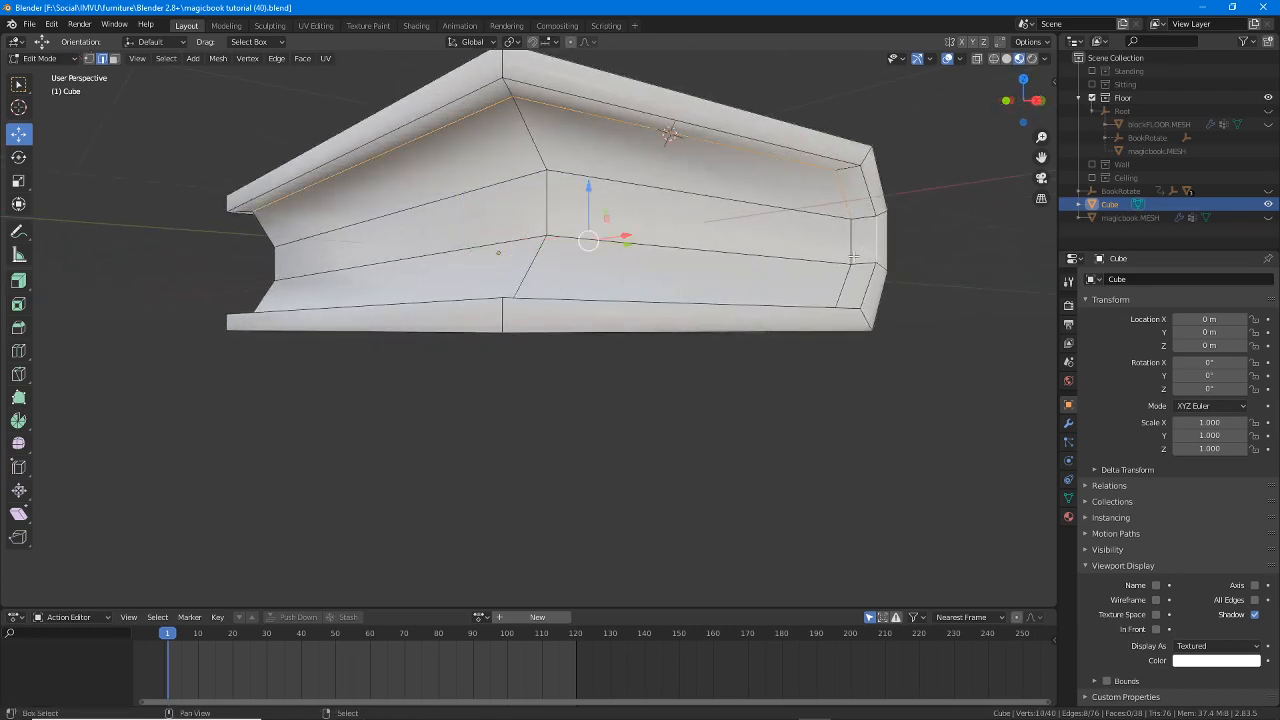
pyautogui.keyDown('shift'); pyautogui.rightClick(873, 238); pyautogui.keyUp('shift')
pyautogui.keyDown('shift'); pyautogui.rightClick(838, 239); pyautogui.keyUp('shift')
pyautogui.moveTo(837, 238); pyautogui.dragTo(829, 277, button='middle')
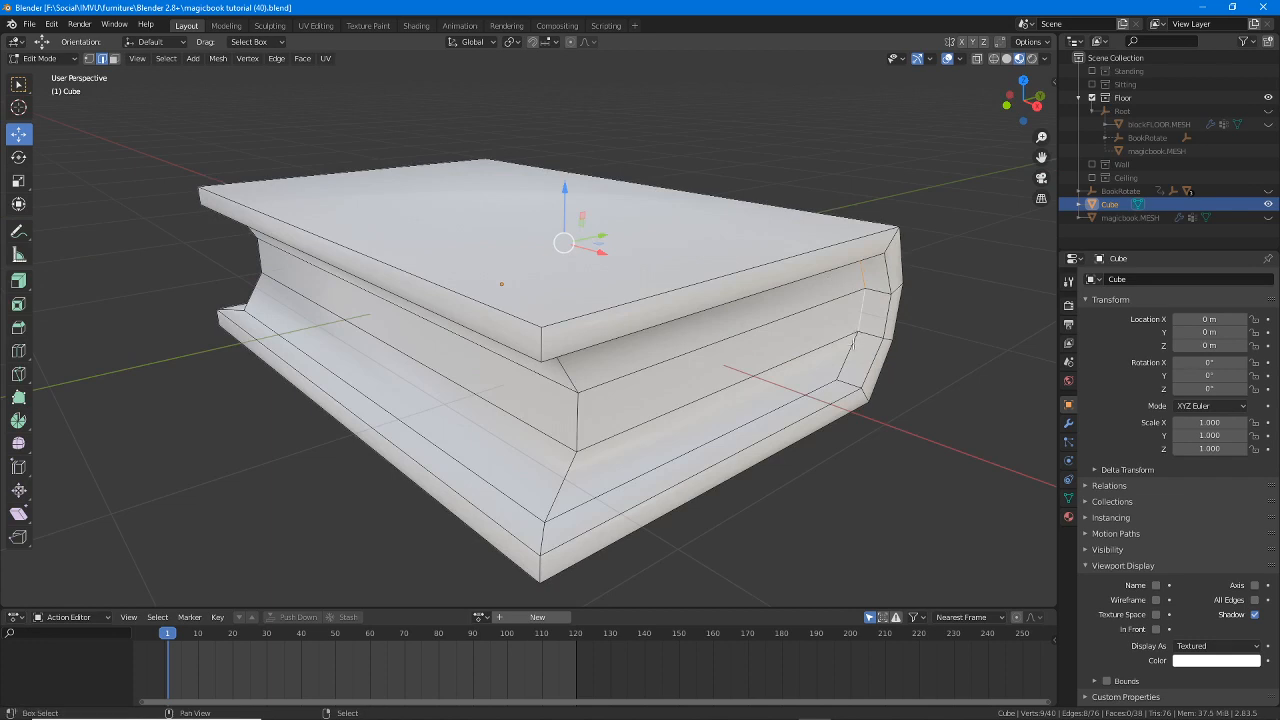
# - Complete the selection with the lower page-to-cover edges, check it in wireframe, and mark the whole outline sharp
pyautogui.keyDown('shift'); pyautogui.rightClick(848, 357); pyautogui.keyUp('shift')
pyautogui.keyDown('shift'); pyautogui.rightClick(798, 400); pyautogui.keyUp('shift')
pyautogui.keyDown('shift'); pyautogui.rightClick(493, 485); pyautogui.keyUp('shift')
pyautogui.moveTo(493, 485); pyautogui.dragTo(340, 355, button='middle')
pyautogui.keyDown('shift'); pyautogui.rightClick(335, 352); pyautogui.keyUp('shift')
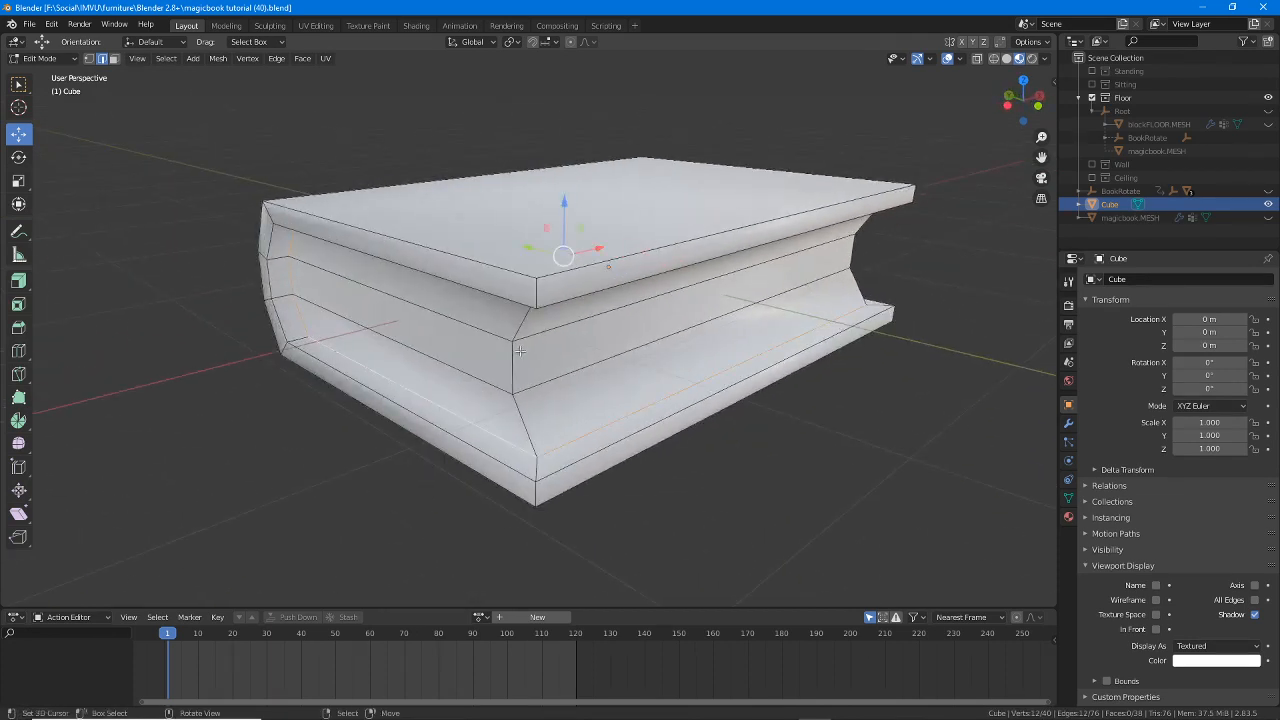
pyautogui.moveTo(519, 351); pyautogui.dragTo(560, 340, button='middle')
pyautogui.click(994, 59)
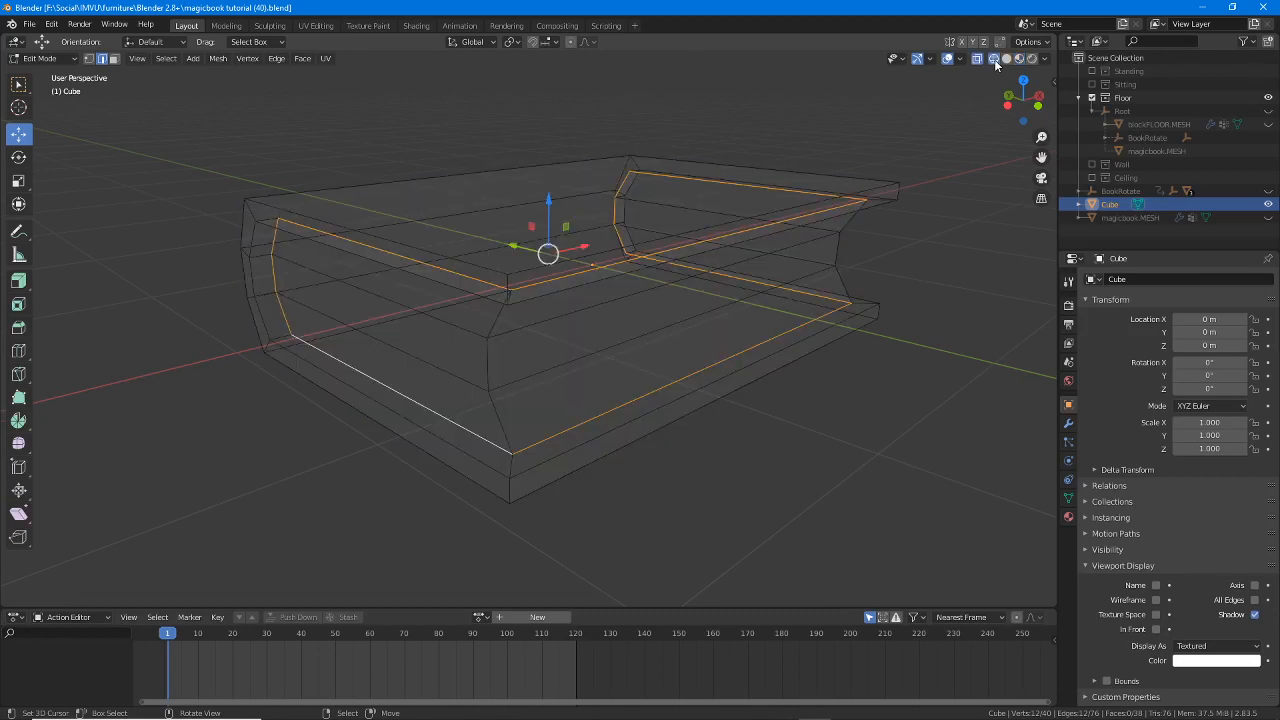
pyautogui.click(1019, 58)
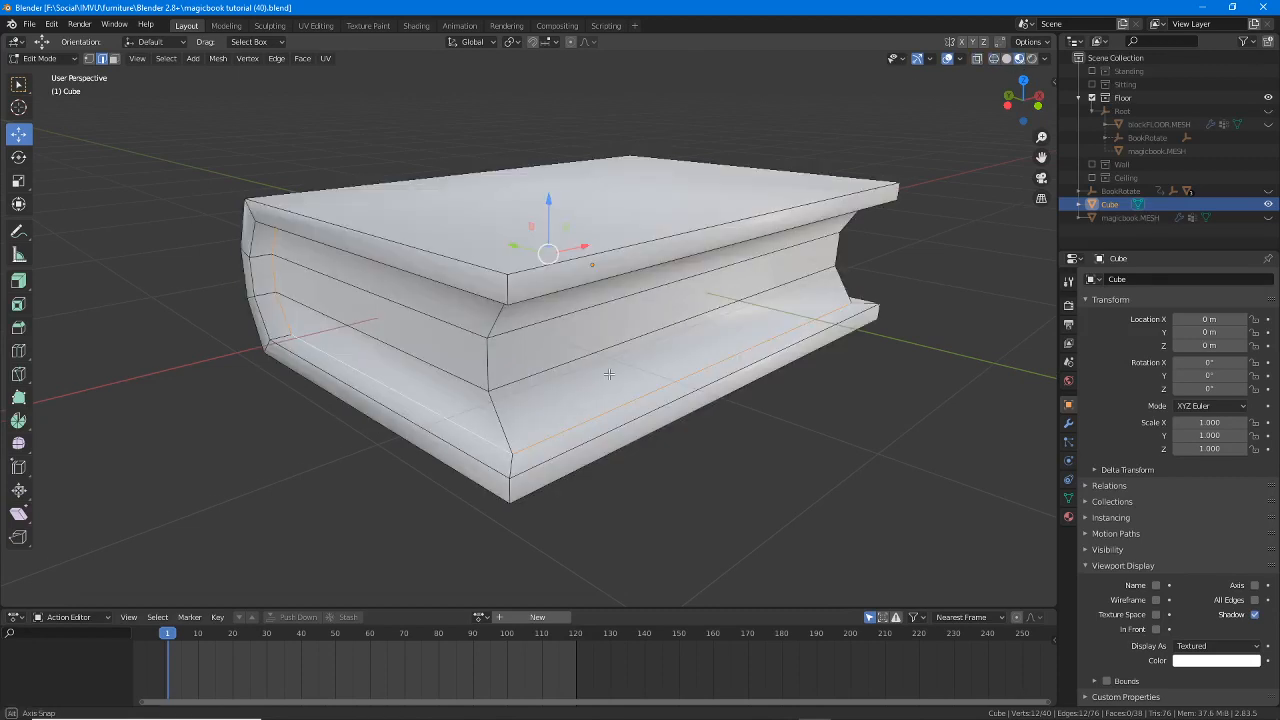
pyautogui.click(276, 59)
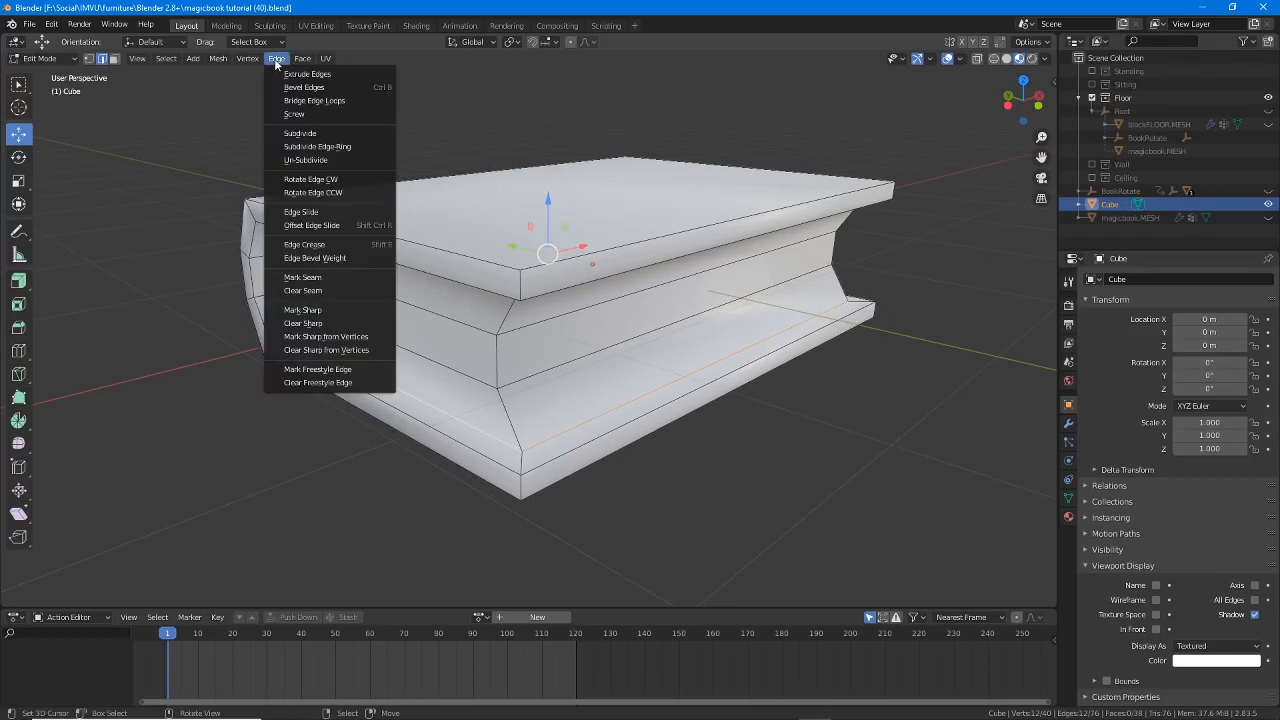
pyautogui.click(305, 312)
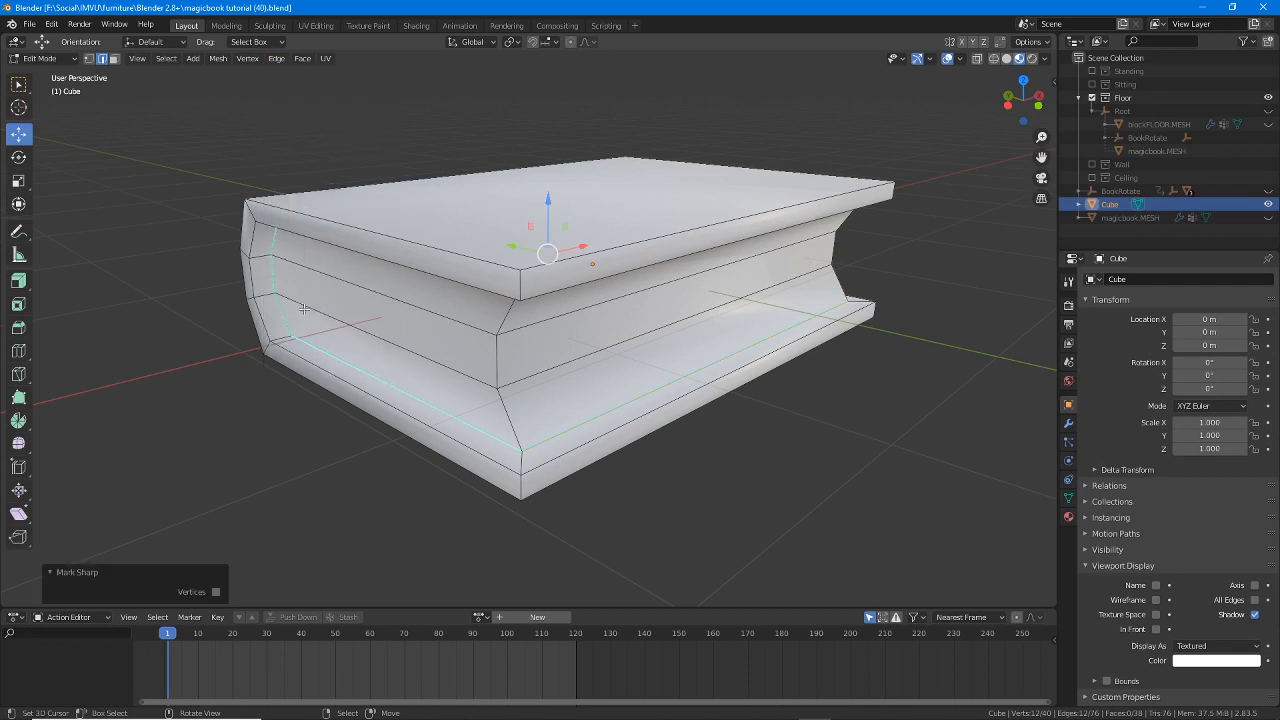
pyautogui.moveTo(469, 324)
pyautogui.mouseDown(button='middle')
pyautogui.moveTo(467, 286)
pyautogui.moveTo(473, 334)
pyautogui.mouseUp(button='middle')
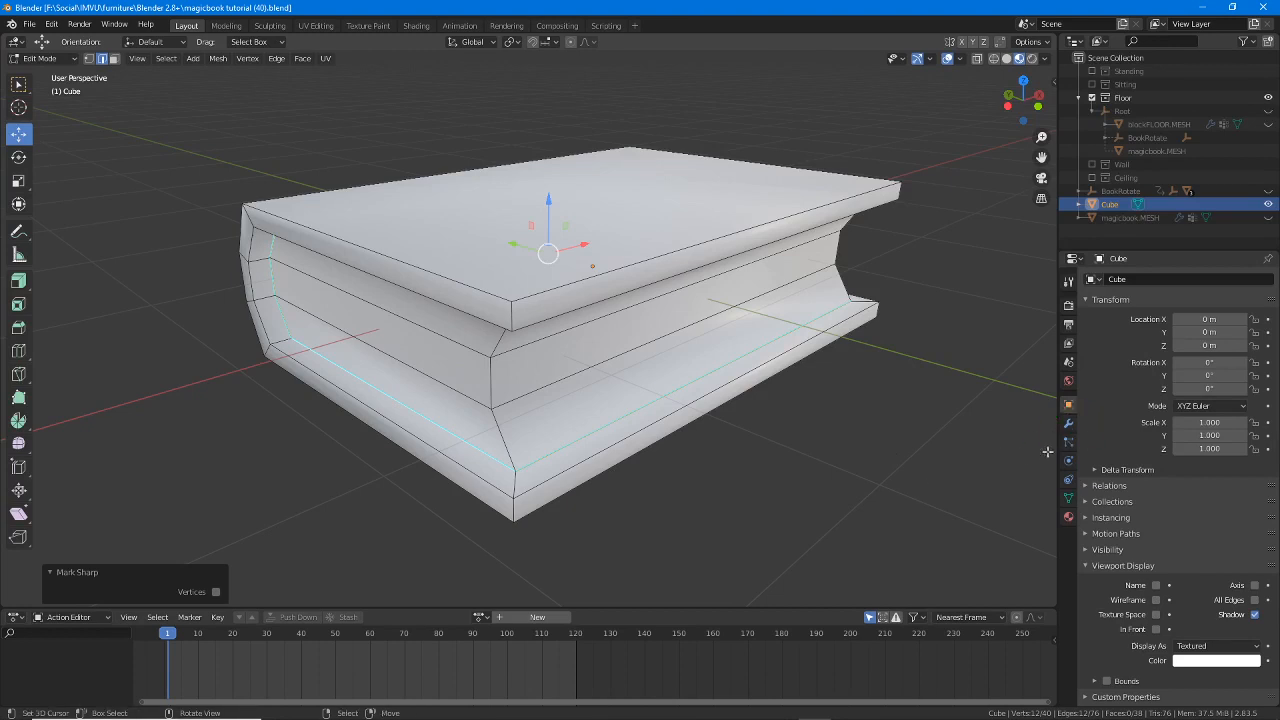
# - Add an Edge Split modifier to the book and disable its Edge Angle option, leaving only Sharp Edges active
pyautogui.click(1068, 424)
pyautogui.click(1140, 279)
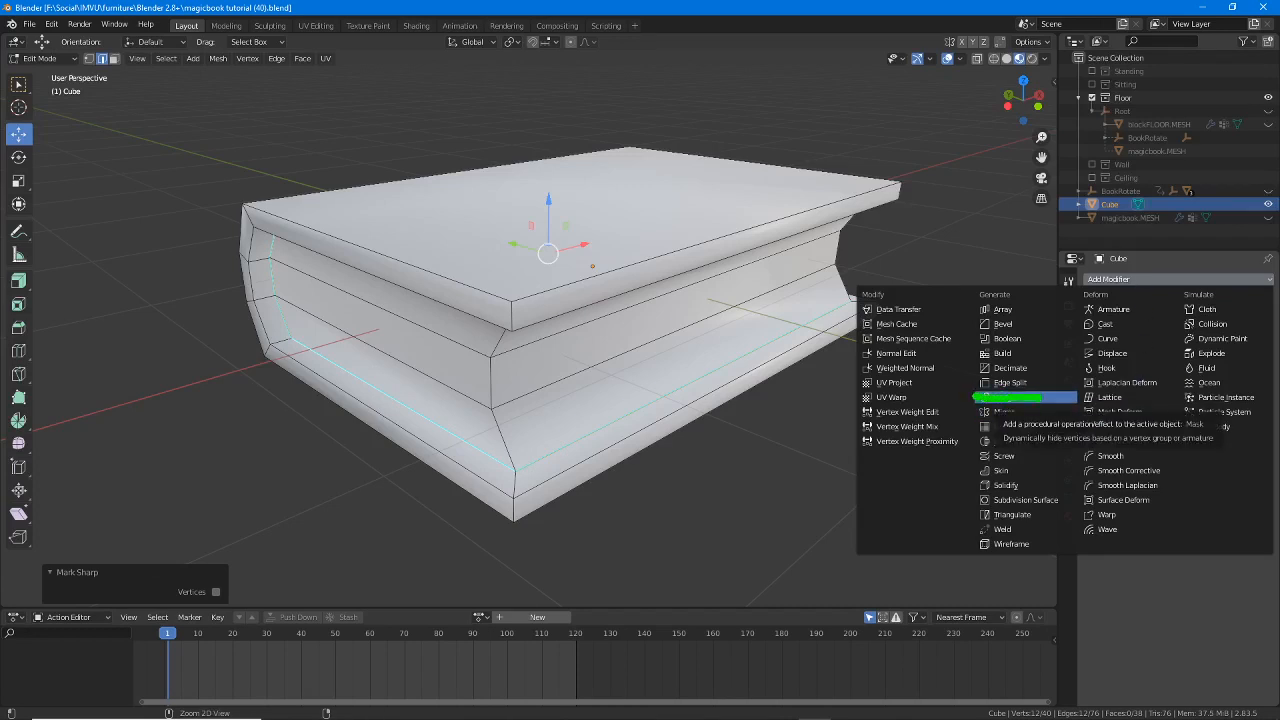
pyautogui.click(1012, 383)
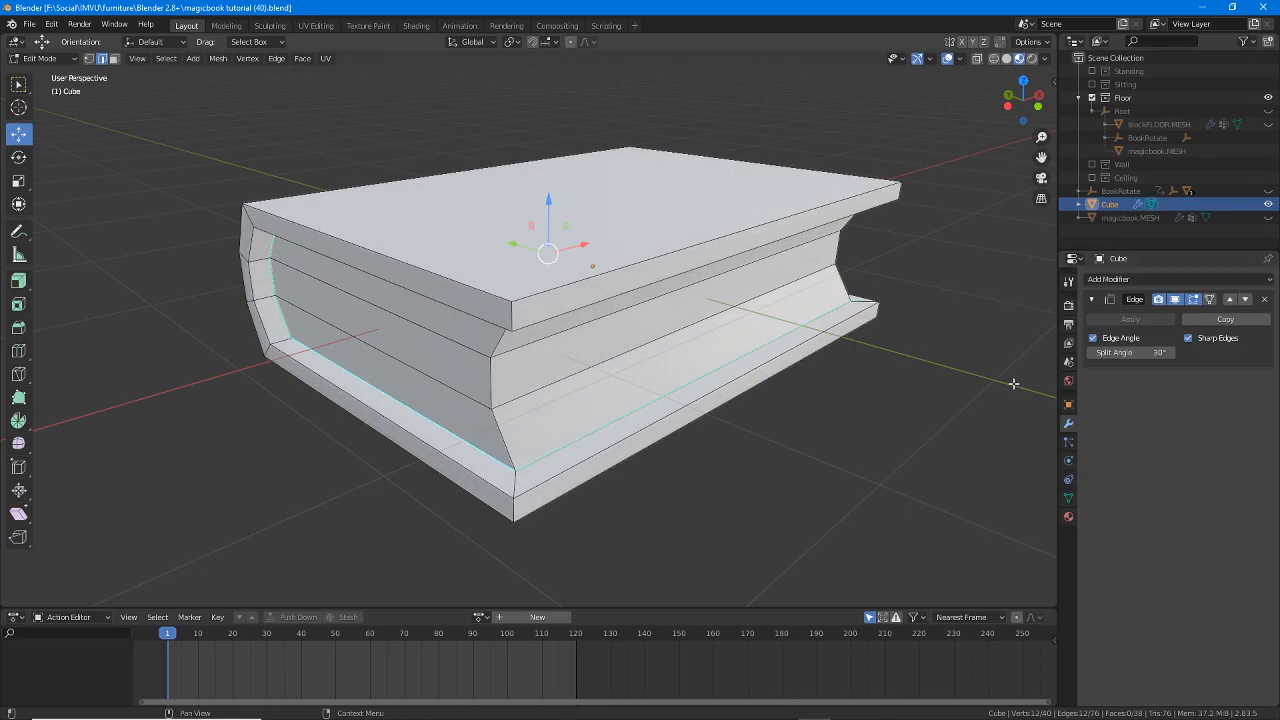
pyautogui.moveTo(620, 450); pyautogui.dragTo(797, 474, button='middle')
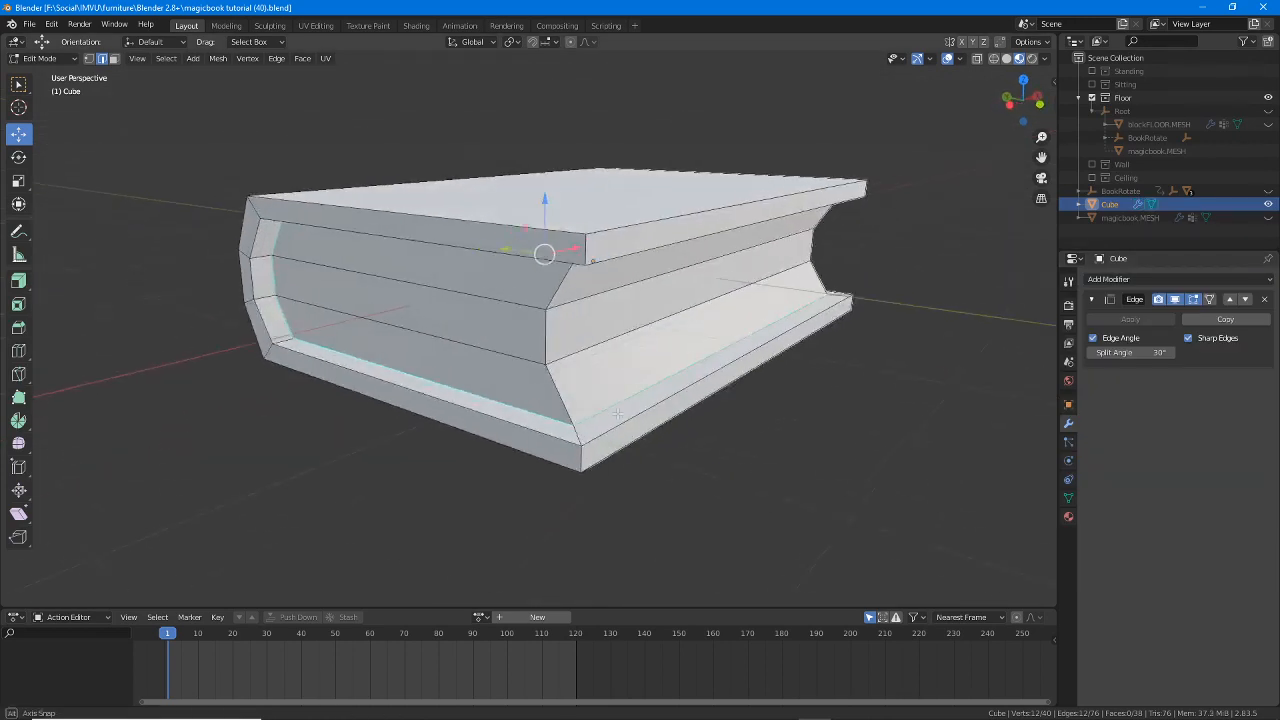
pyautogui.click(1093, 338)
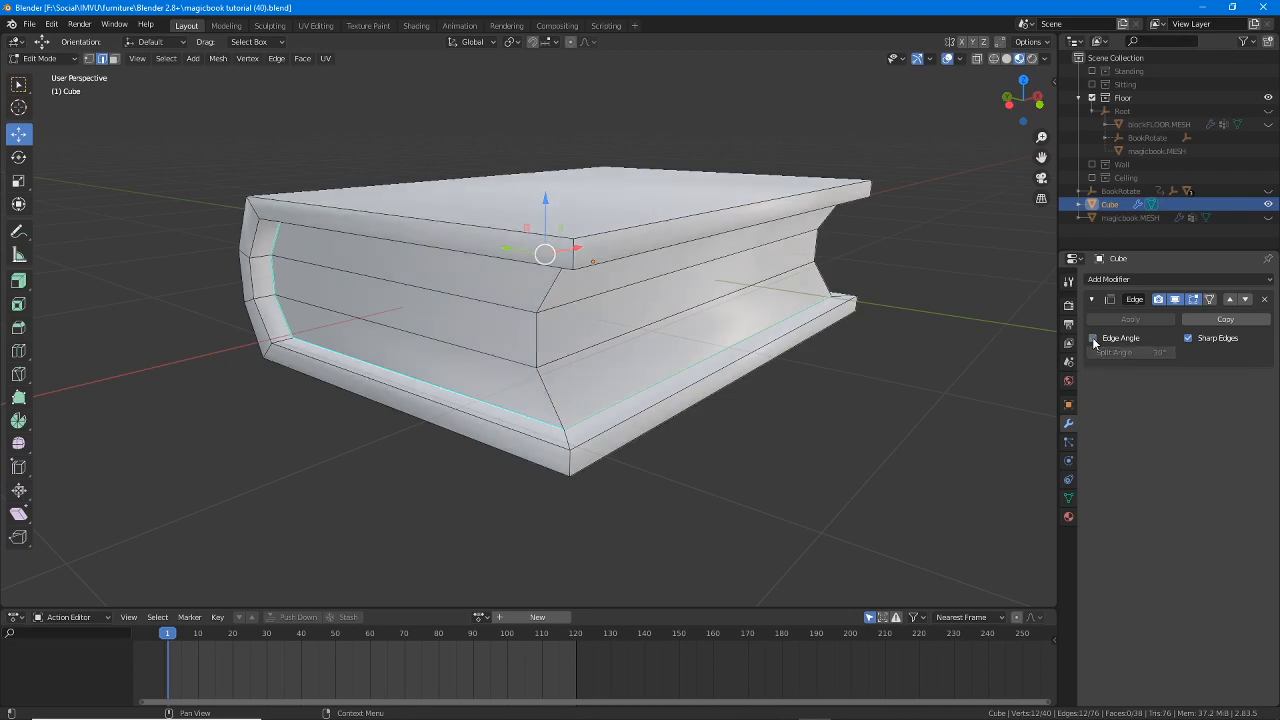
# - Select the three corner edges at each end of the pages' front side and mark them sharp
pyautogui.moveTo(509, 466); pyautogui.dragTo(479, 306, button='middle')
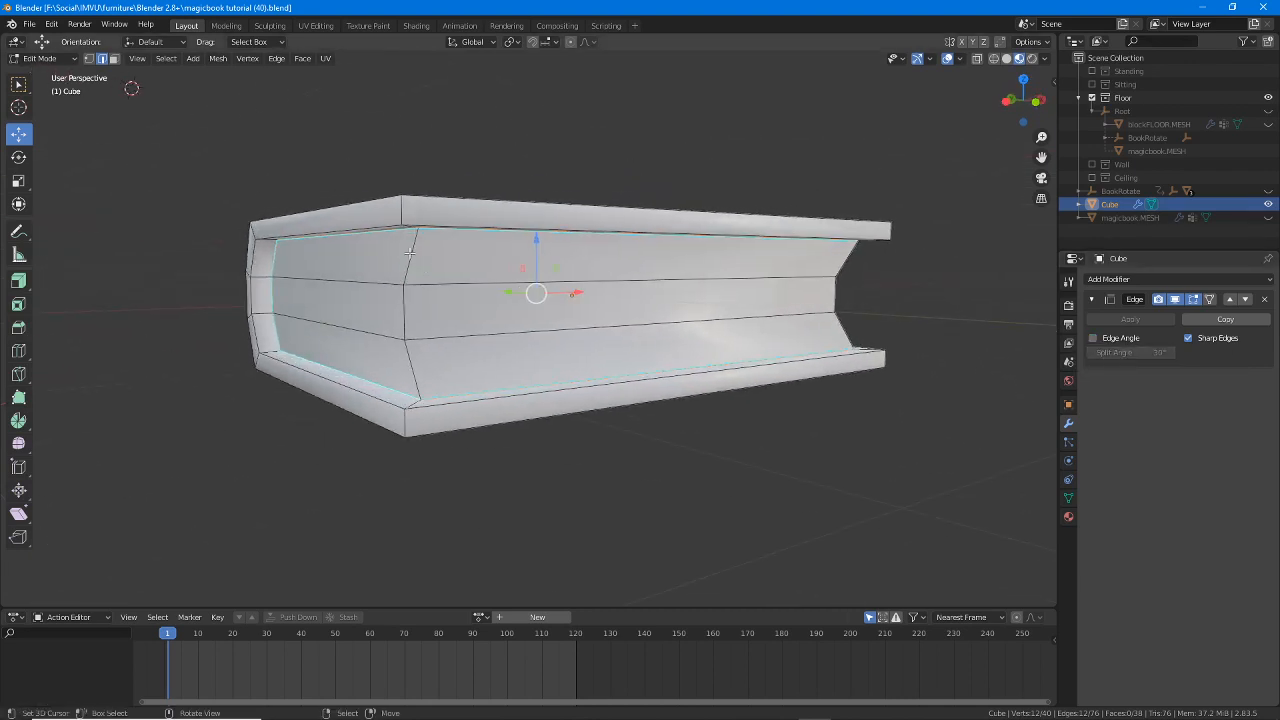
pyautogui.click(410, 257)
pyautogui.keyDown('shift'); pyautogui.click(406, 312); pyautogui.keyUp('shift')
pyautogui.keyDown('shift'); pyautogui.click(412, 366); pyautogui.keyUp('shift')
pyautogui.moveTo(609, 312); pyautogui.dragTo(672, 372, button='middle')
pyautogui.keyDown('shift'); pyautogui.click(659, 416); pyautogui.keyUp('shift')
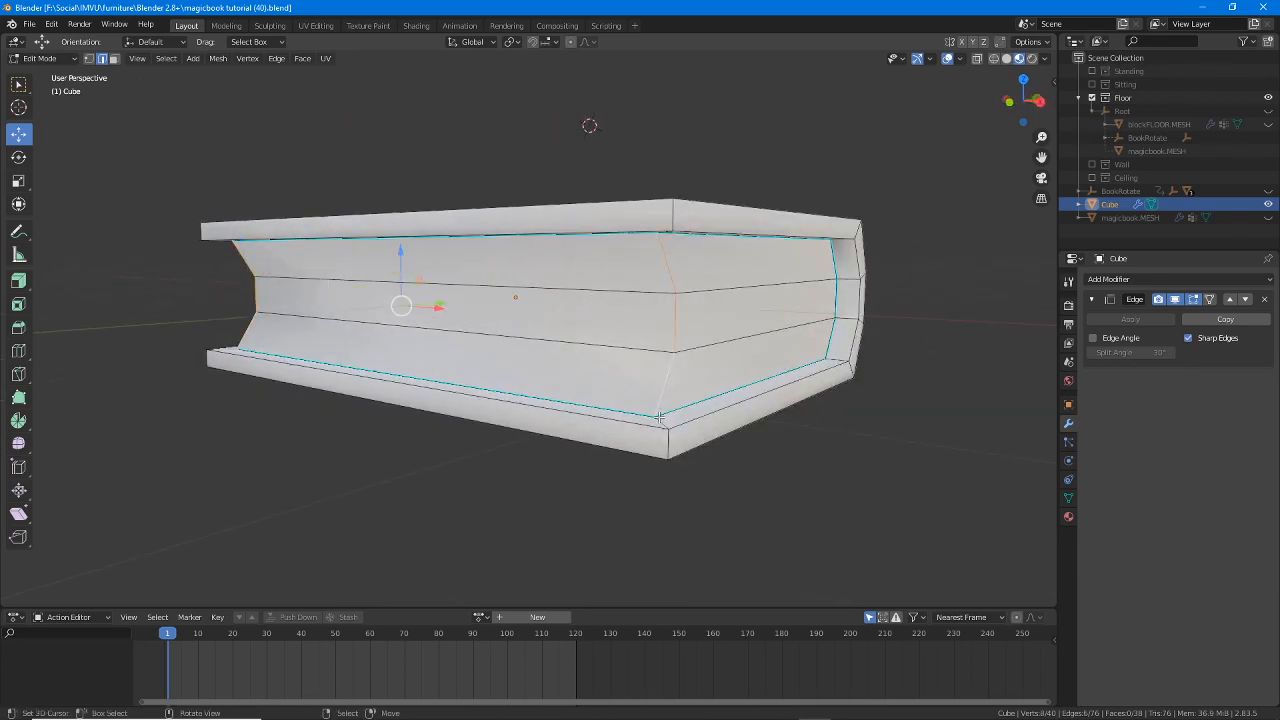
pyautogui.moveTo(701, 407); pyautogui.dragTo(835, 412, button='middle')
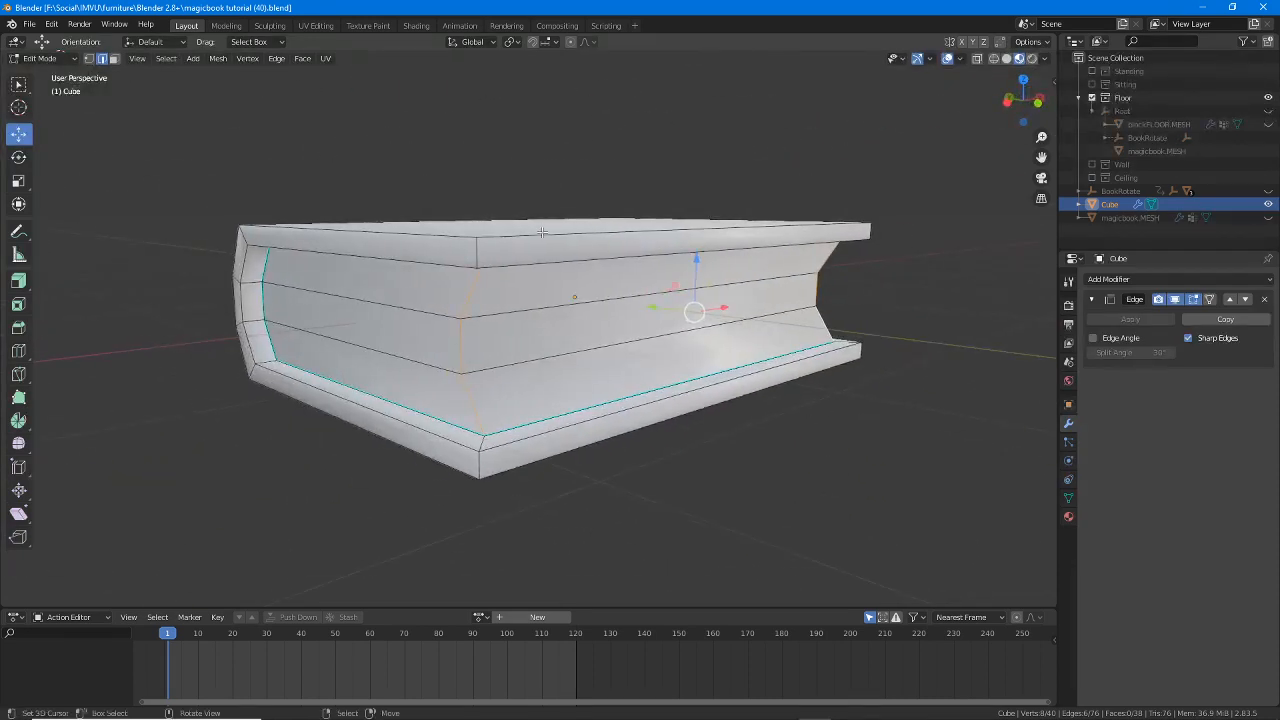
pyautogui.click(277, 59)
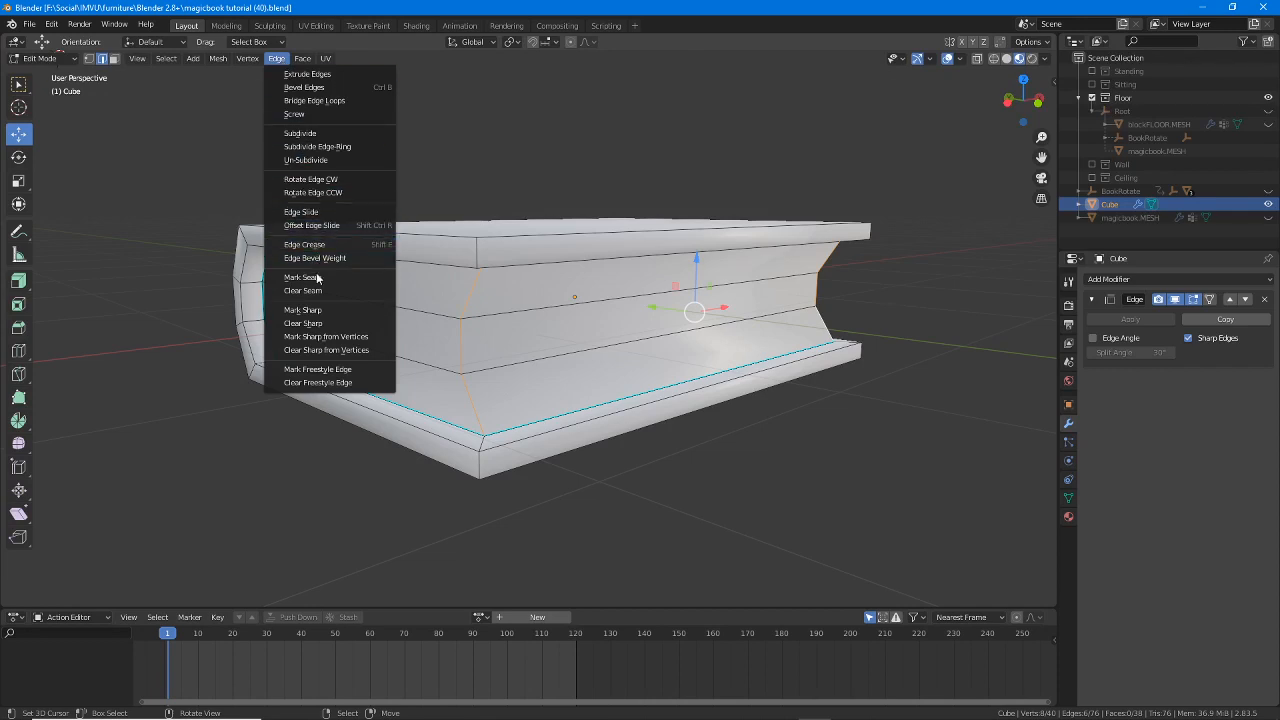
pyautogui.click(319, 316)
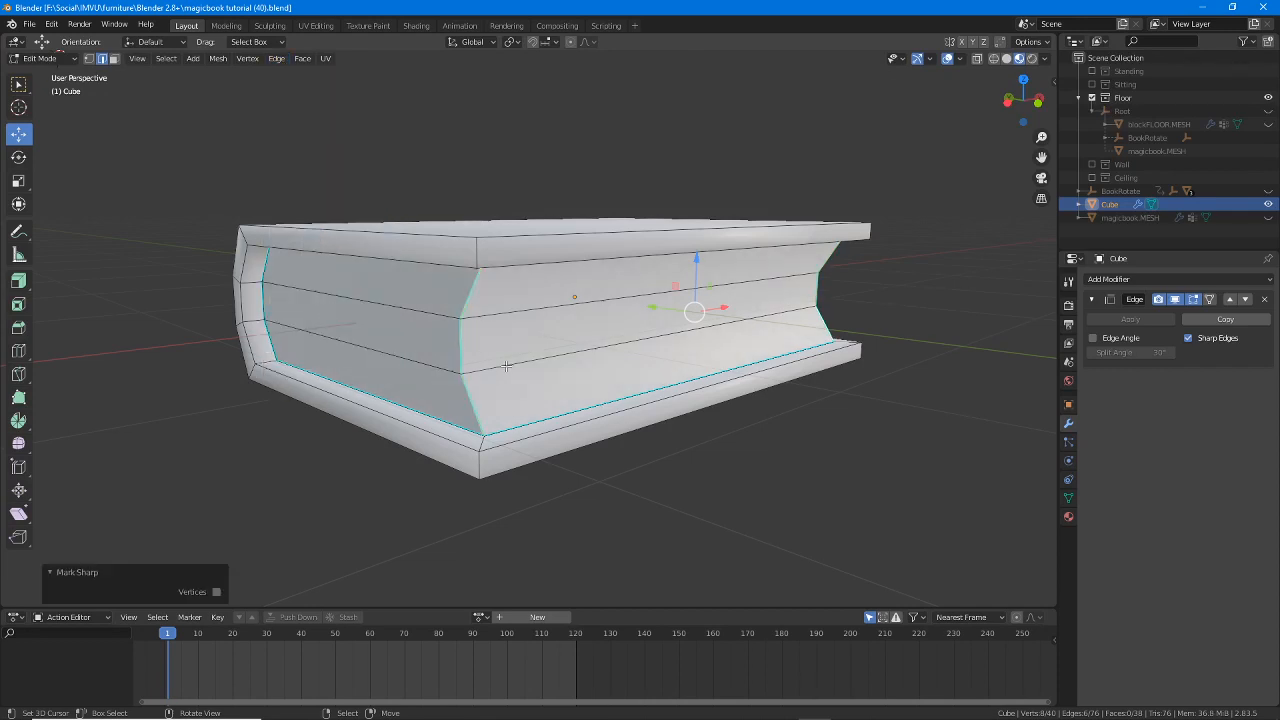
# - Clear the sharp marking from the page corner edges to compare the shading, and mark them sharp again
pyautogui.moveTo(506, 366); pyautogui.dragTo(602, 404, button='middle')
pyautogui.scroll(2, 530, 384)
pyautogui.click(276, 58)
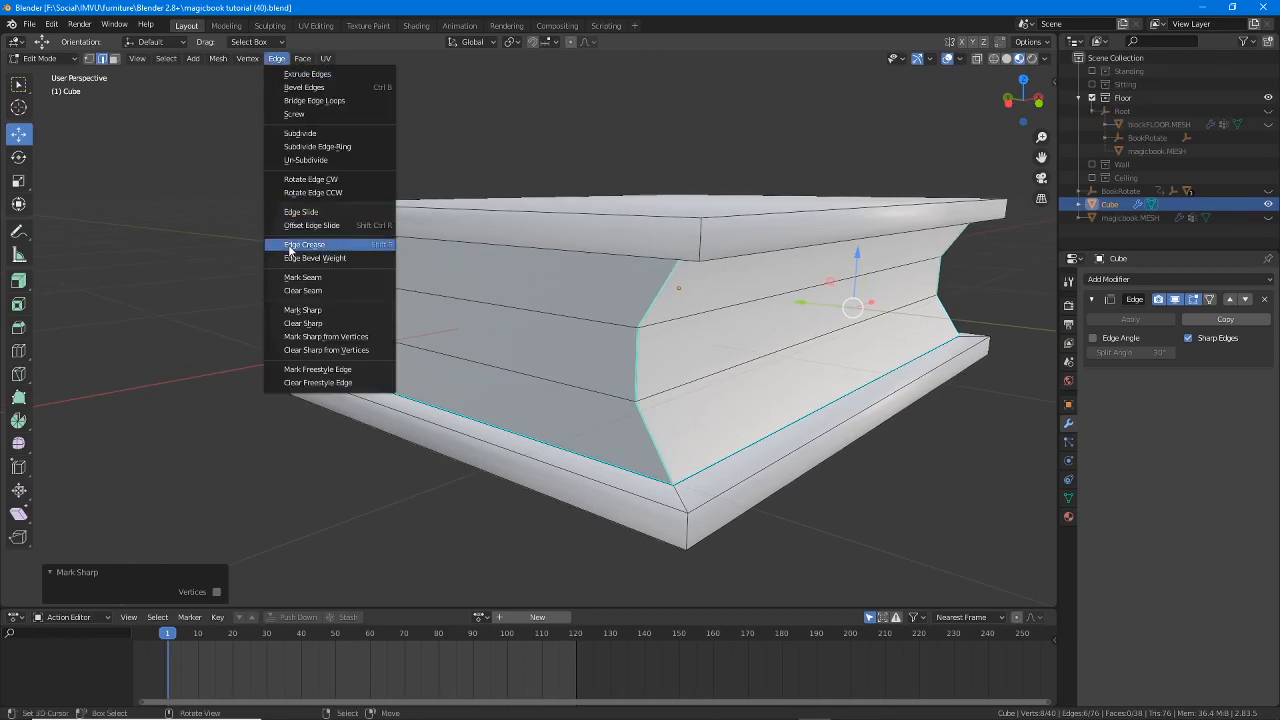
pyautogui.click(295, 323)
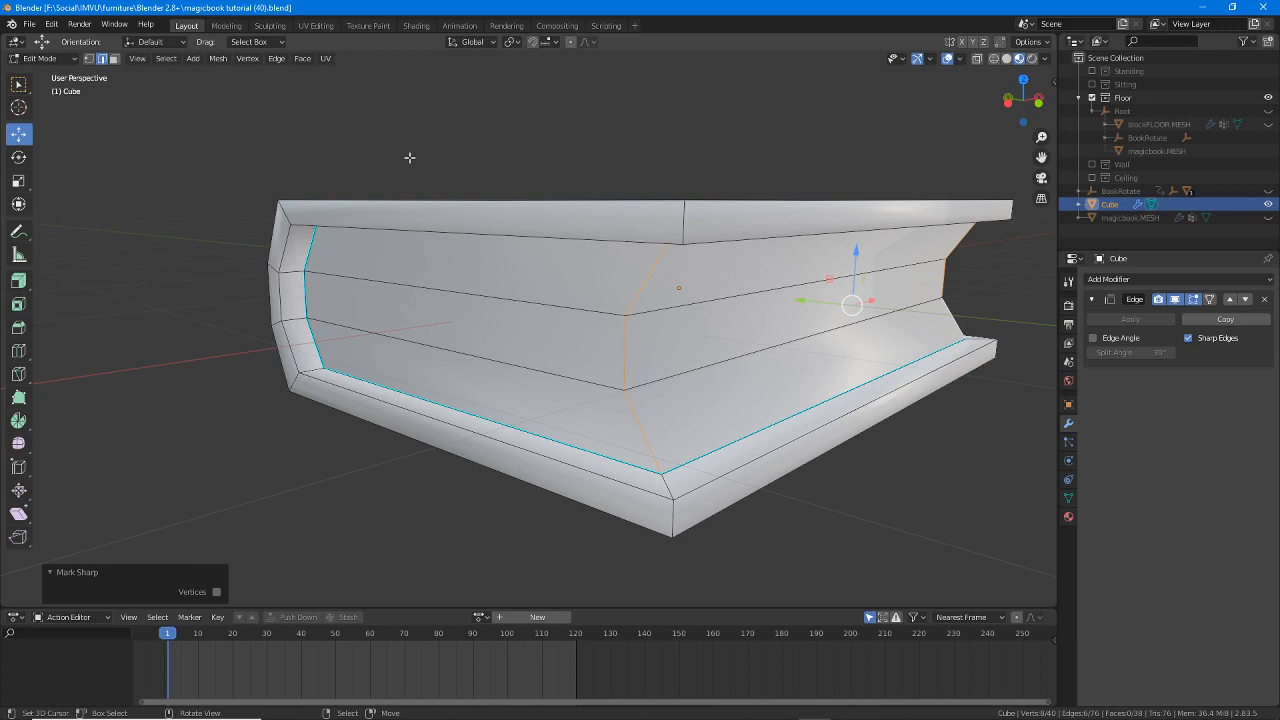
pyautogui.click(276, 58)
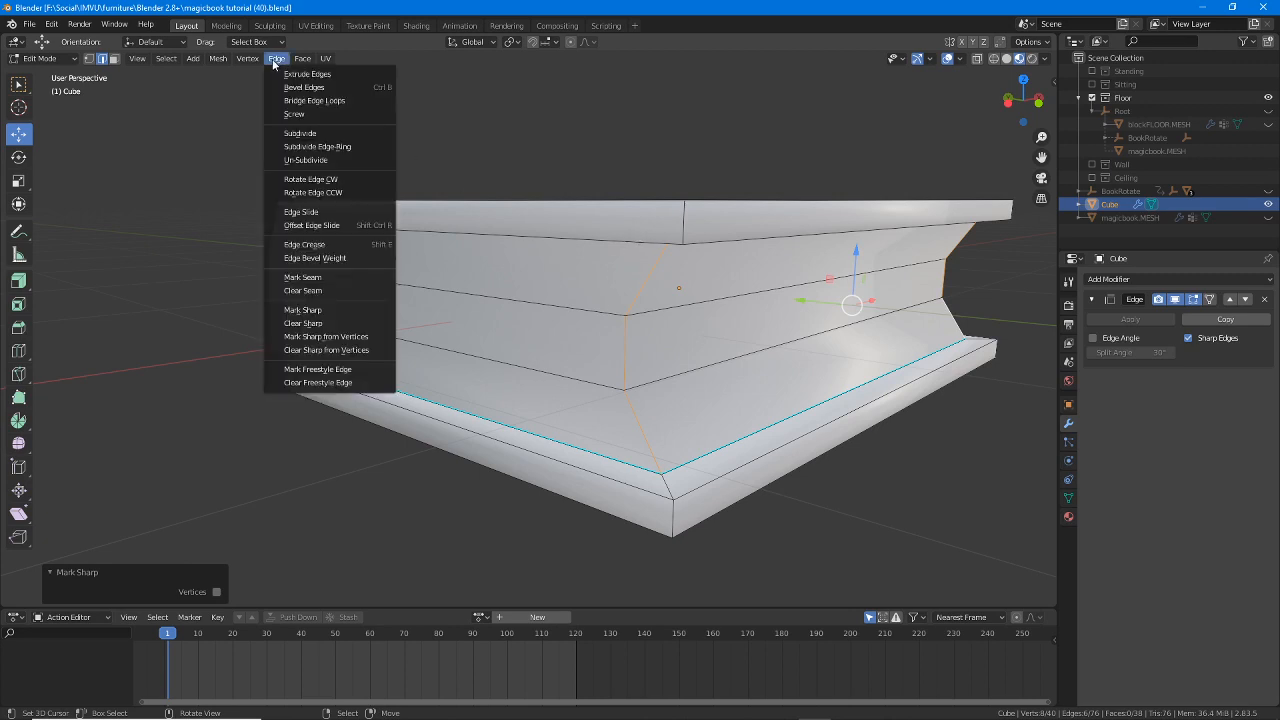
pyautogui.click(304, 311)
# - Select the edge loop around the cover's inner rim, check it in wireframe, and mark it sharp
pyautogui.moveTo(588, 378); pyautogui.dragTo(614, 370, button='middle')
pyautogui.keyDown('alt'); pyautogui.rightClick(298, 362); pyautogui.keyUp('alt')
pyautogui.moveTo(810, 326); pyautogui.dragTo(835, 280, button='middle')
pyautogui.scroll(-3, 848, 280)
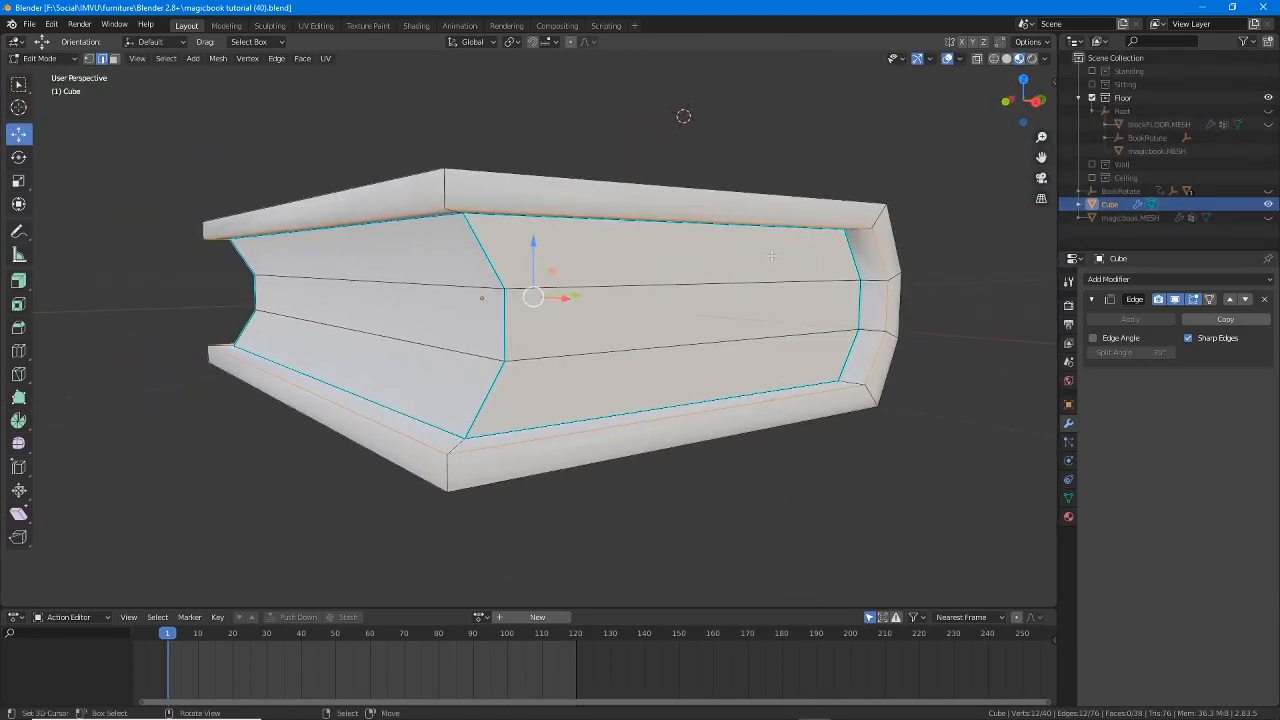
pyautogui.moveTo(740, 209); pyautogui.dragTo(767, 228, button='middle')
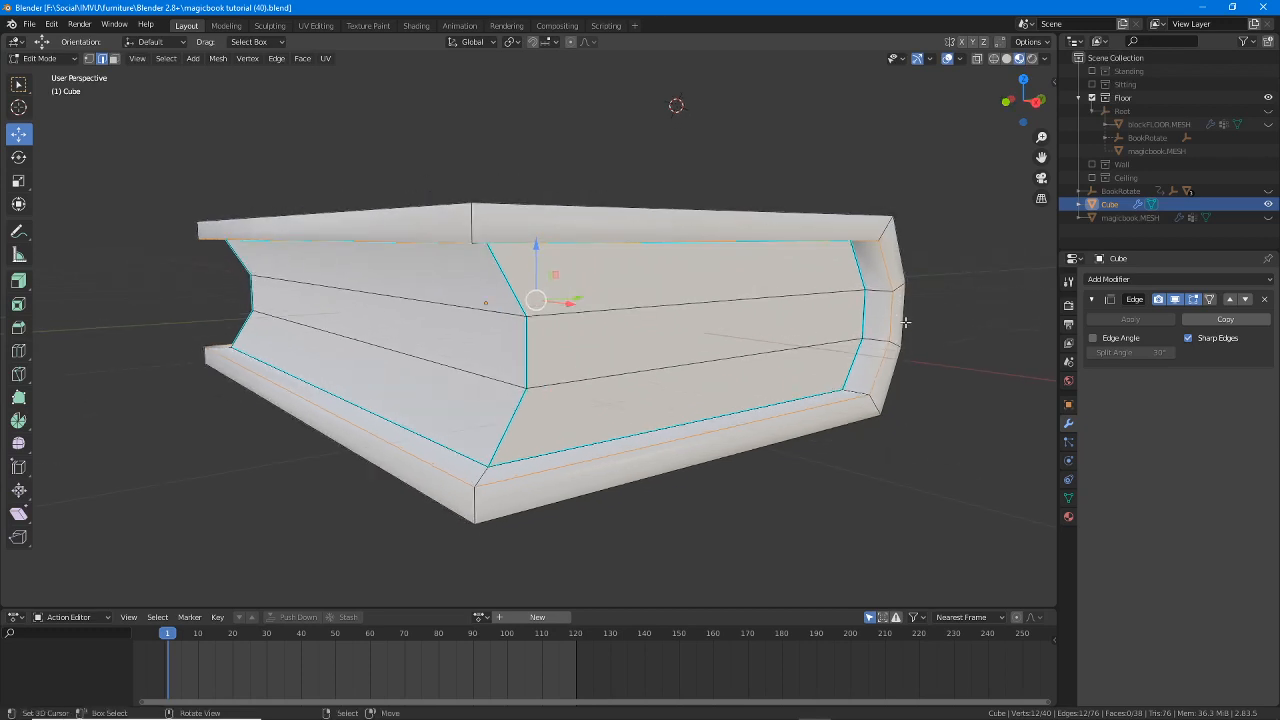
pyautogui.click(994, 58)
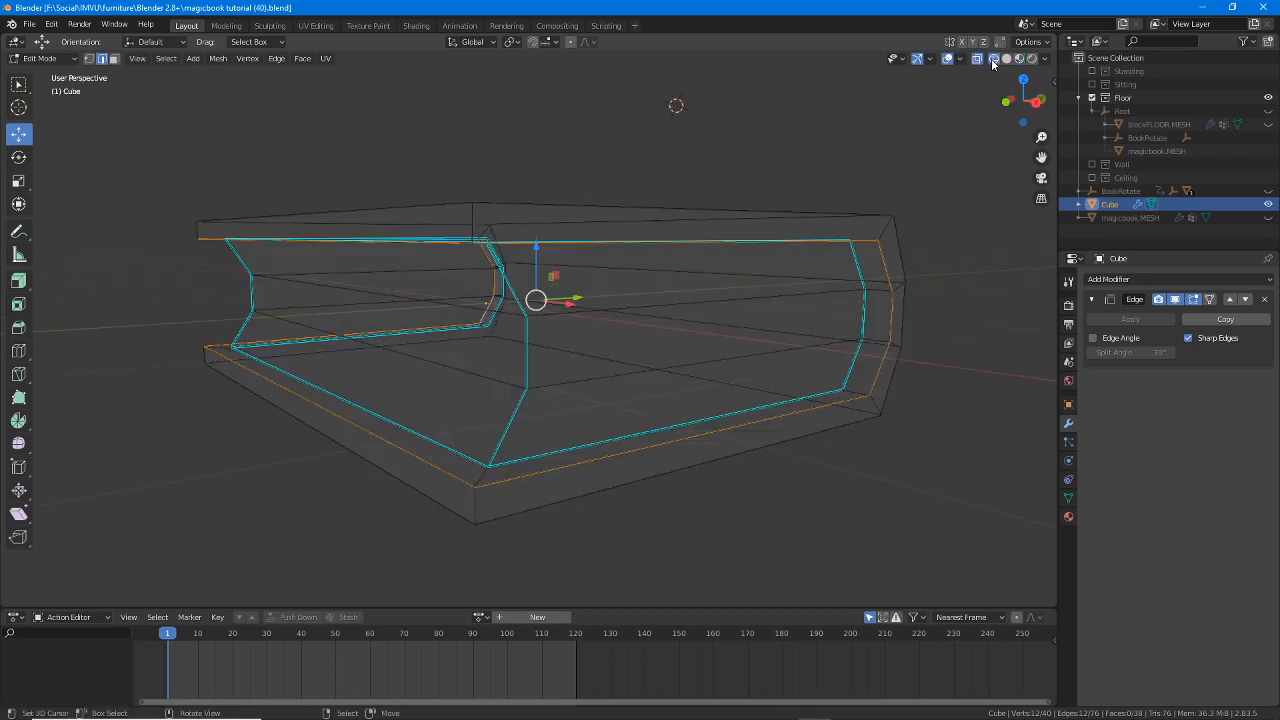
pyautogui.moveTo(715, 312)
pyautogui.mouseDown(button='middle')
pyautogui.moveTo(714, 357)
pyautogui.moveTo(714, 338)
pyautogui.mouseUp(button='middle')
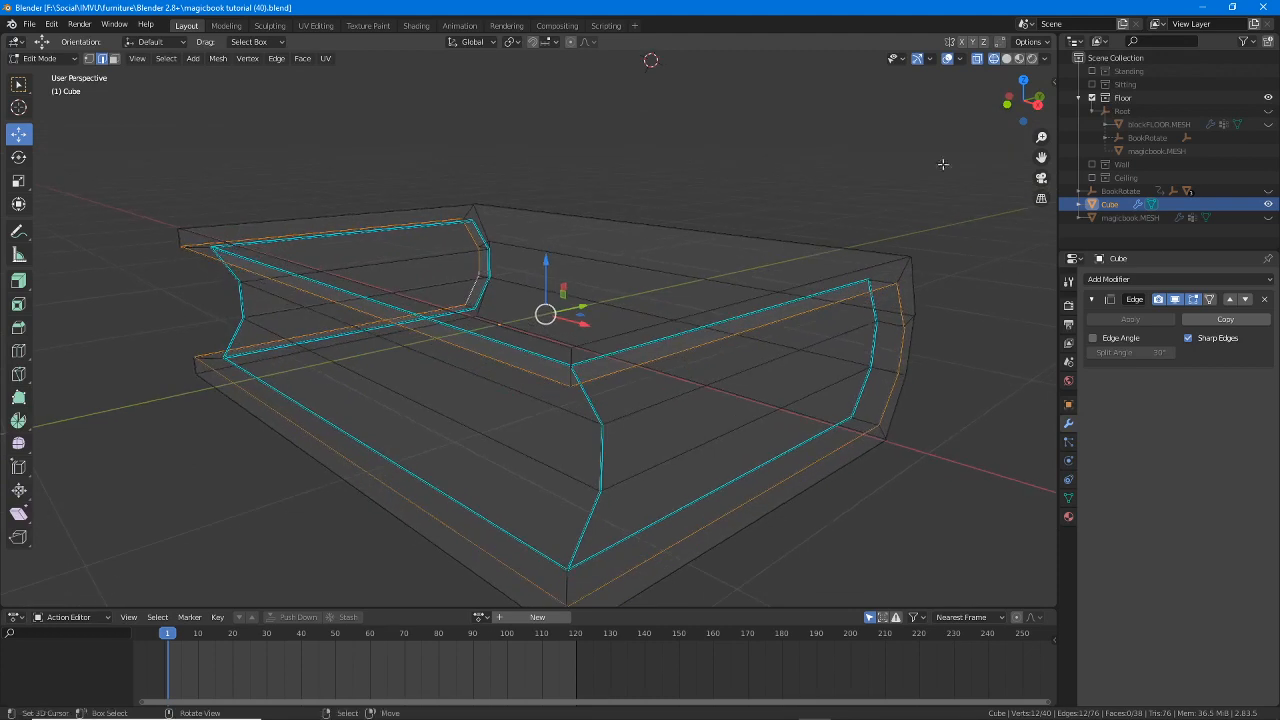
pyautogui.click(1015, 58)
pyautogui.click(302, 58)
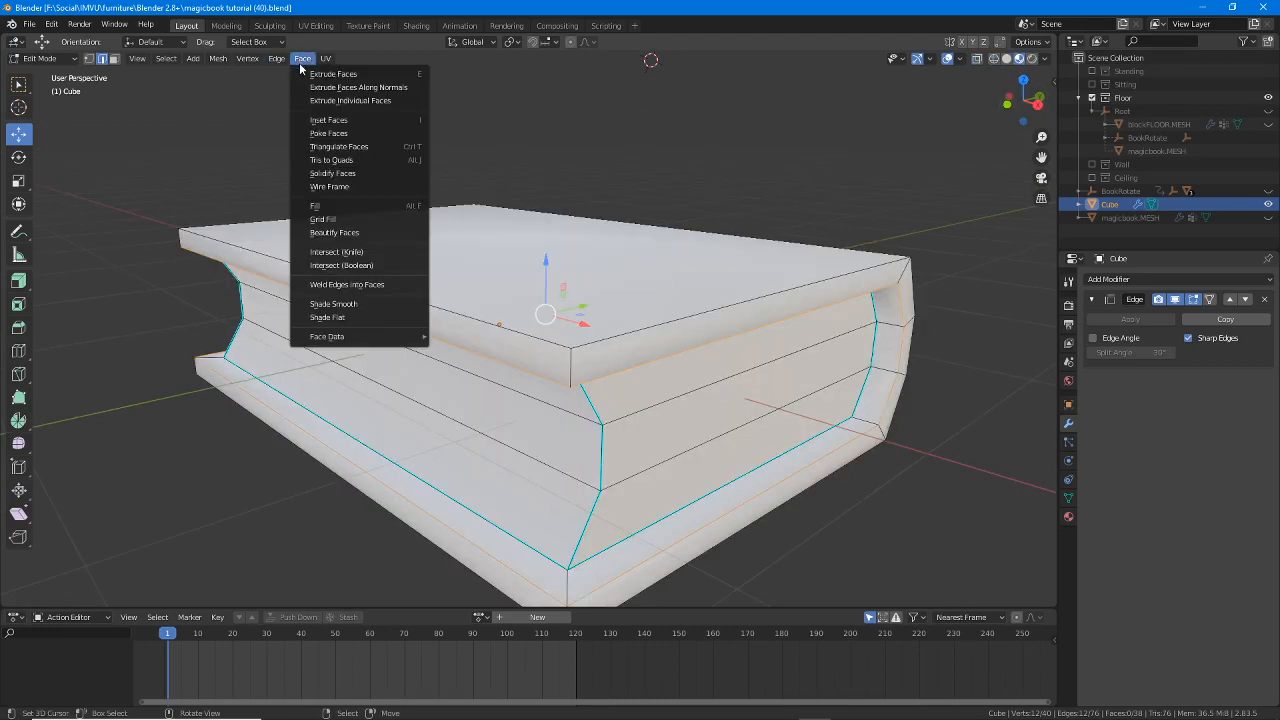
pyautogui.moveTo(279, 58)
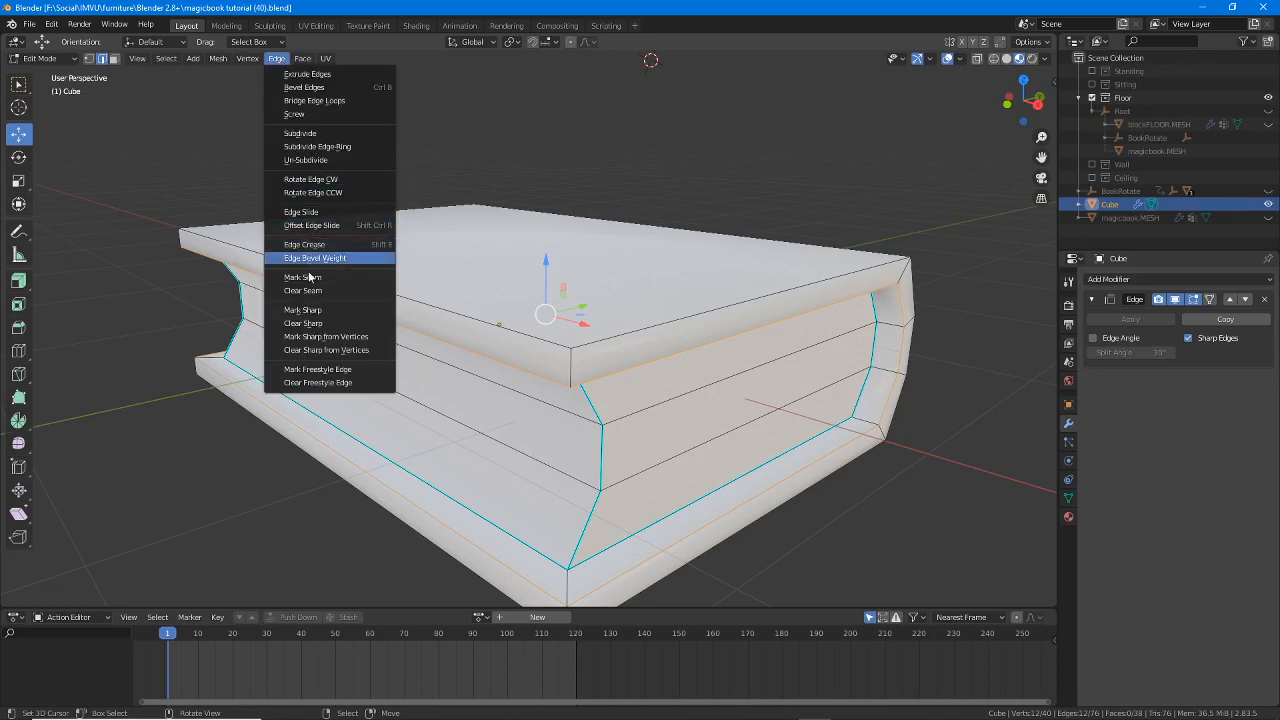
pyautogui.click(320, 313)
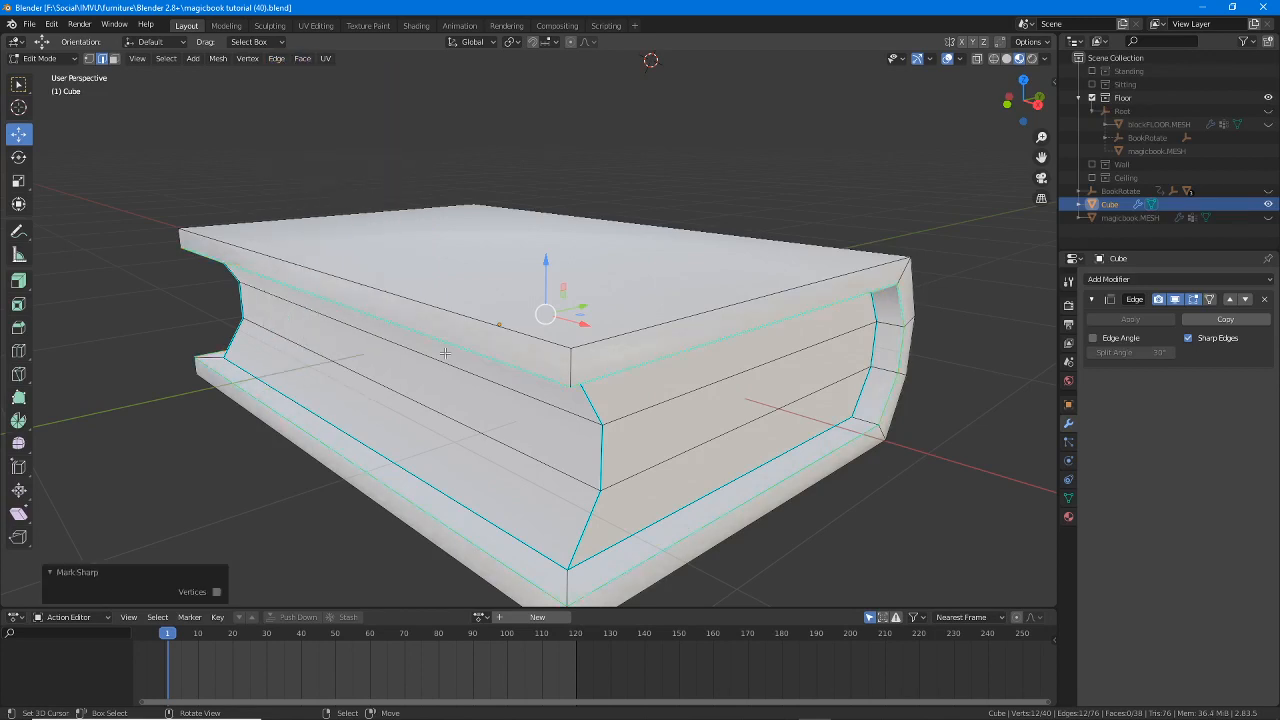
# - Select the outer edge loop around one end of the book cover and mark it sharp
pyautogui.keyDown('alt'); pyautogui.click(706, 310); pyautogui.keyUp('alt')
pyautogui.click(277, 58)
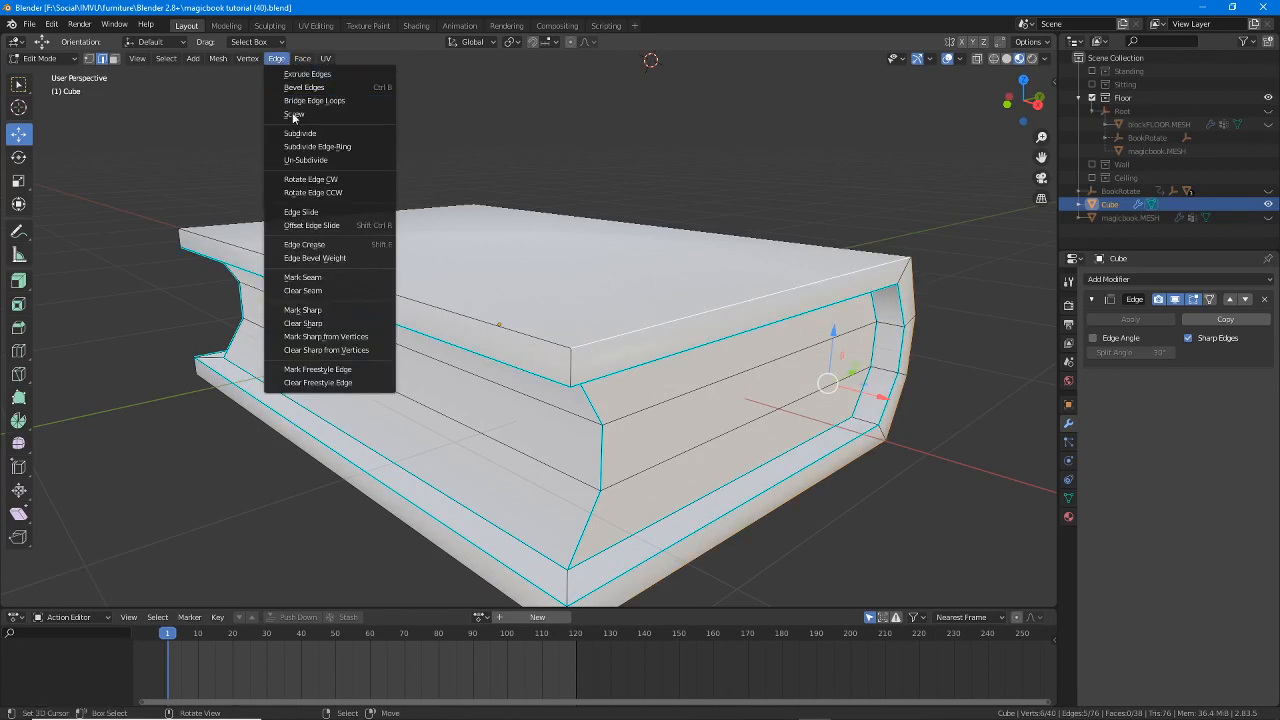
pyautogui.click(310, 310)
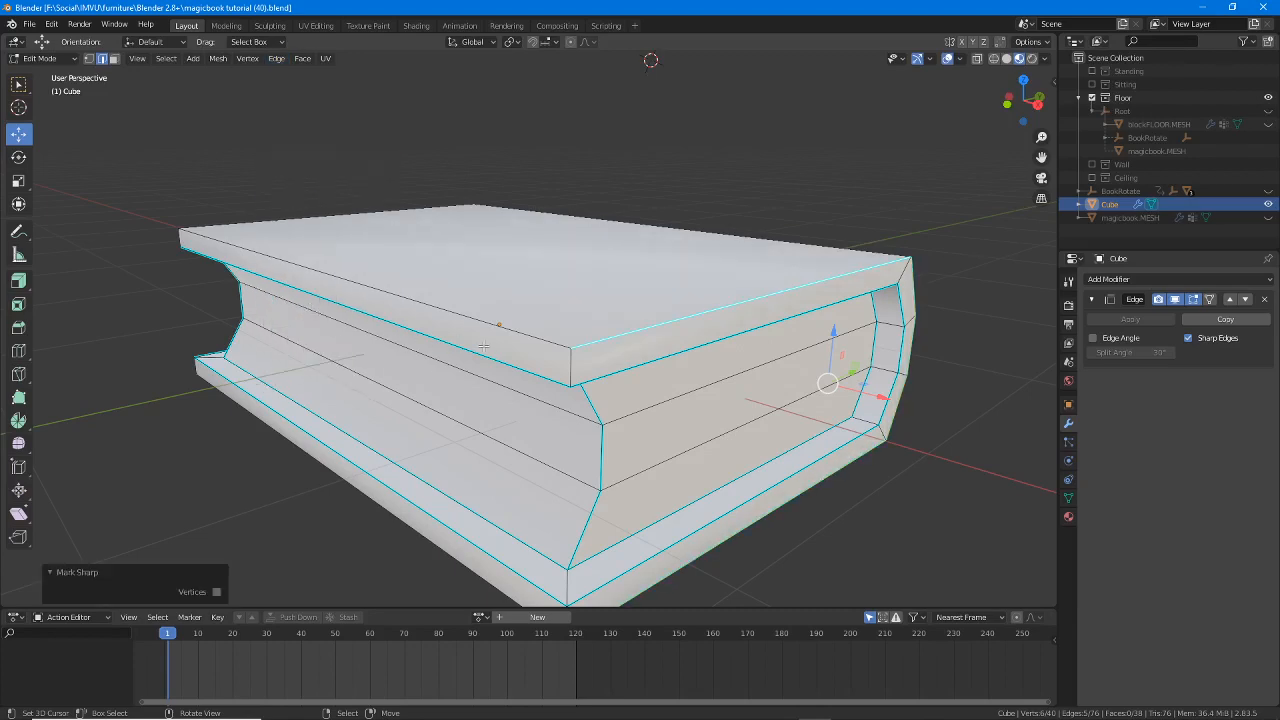
# - Select the outer cover edges around the opposite end and along the front of both covers, and mark them sharp
pyautogui.moveTo(565, 342); pyautogui.dragTo(454, 194, button='middle')
pyautogui.keyDown('alt'); pyautogui.keyDown('shift'); pyautogui.click(454, 190); pyautogui.keyUp('shift'); pyautogui.keyUp('alt')
pyautogui.moveTo(748, 224); pyautogui.dragTo(535, 240, button='middle')
pyautogui.keyDown('alt'); pyautogui.keyDown('shift'); pyautogui.click(512, 183); pyautogui.keyUp('shift'); pyautogui.keyUp('alt')
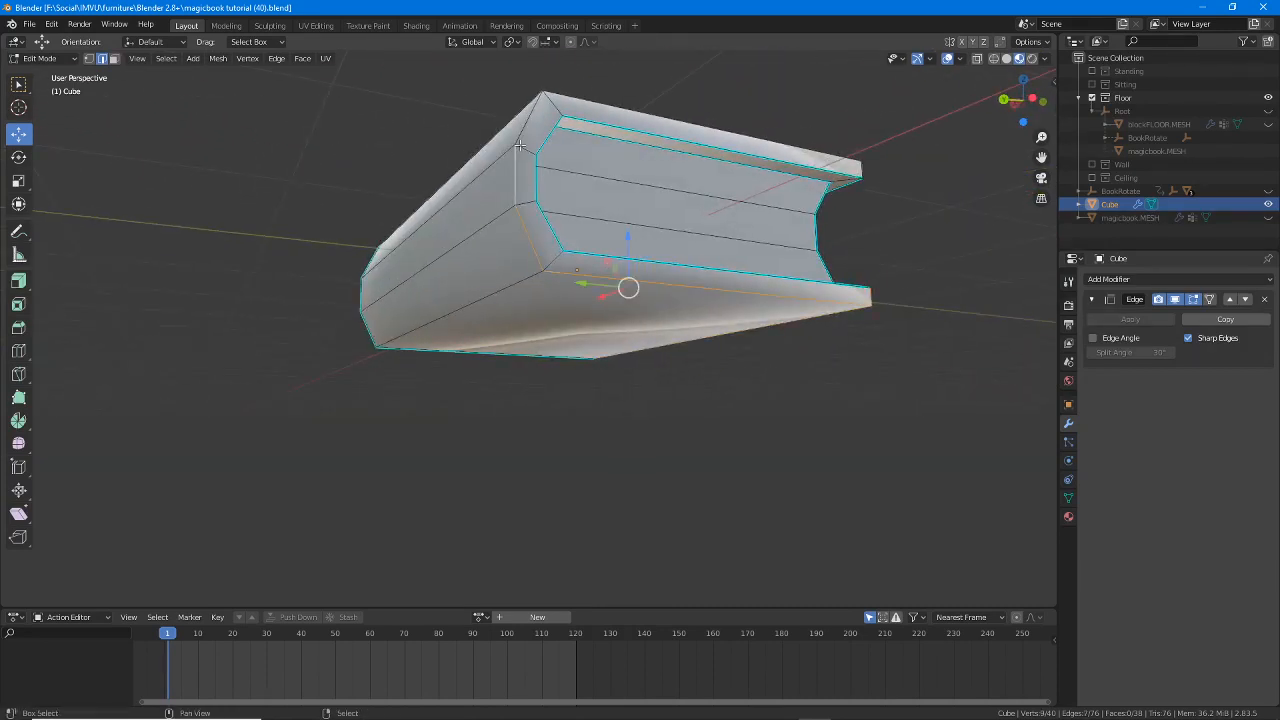
pyautogui.keyDown('alt'); pyautogui.keyDown('shift'); pyautogui.click(554, 104); pyautogui.keyUp('shift'); pyautogui.keyUp('alt')
pyautogui.moveTo(556, 106); pyautogui.dragTo(665, 237, button='middle')
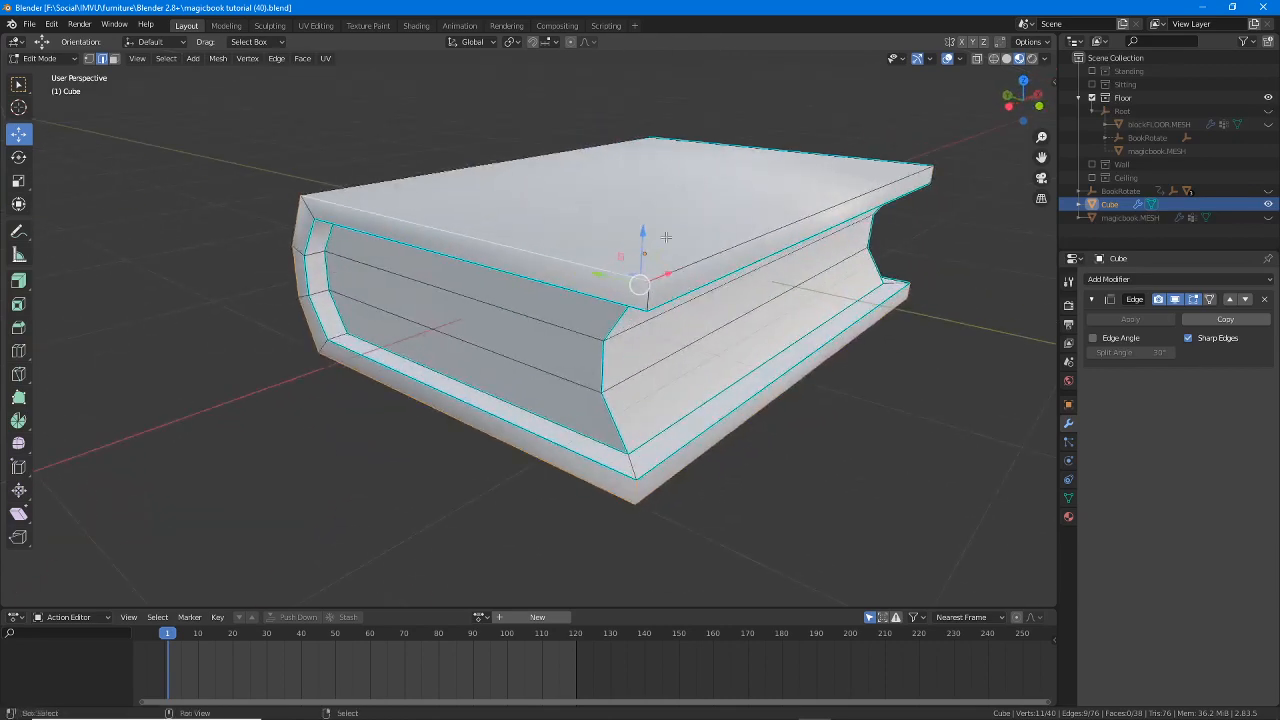
pyautogui.keyDown('shift'); pyautogui.click(648, 296); pyautogui.keyUp('shift')
pyautogui.keyDown('shift'); pyautogui.click(722, 257); pyautogui.keyUp('shift')
pyautogui.moveTo(810, 259)
pyautogui.mouseDown(button='middle')
pyautogui.moveTo(686, 252)
pyautogui.moveTo(800, 257)
pyautogui.mouseUp(button='middle')
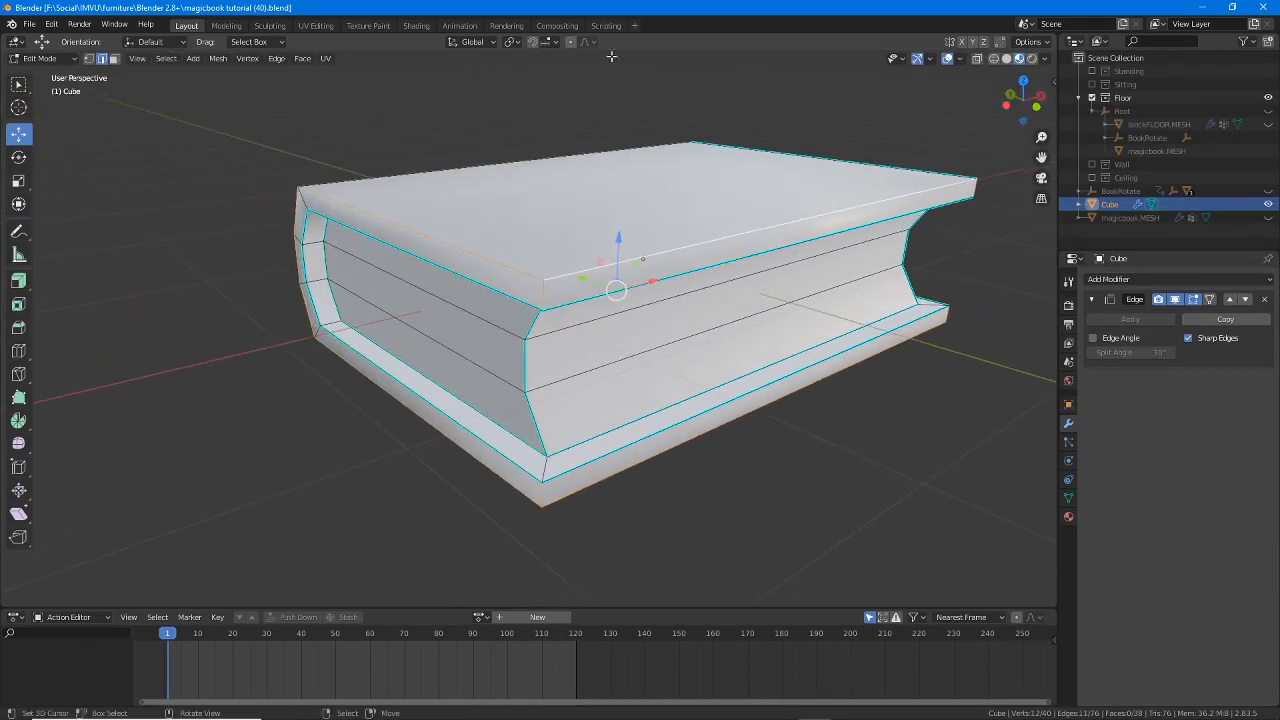
pyautogui.click(277, 58)
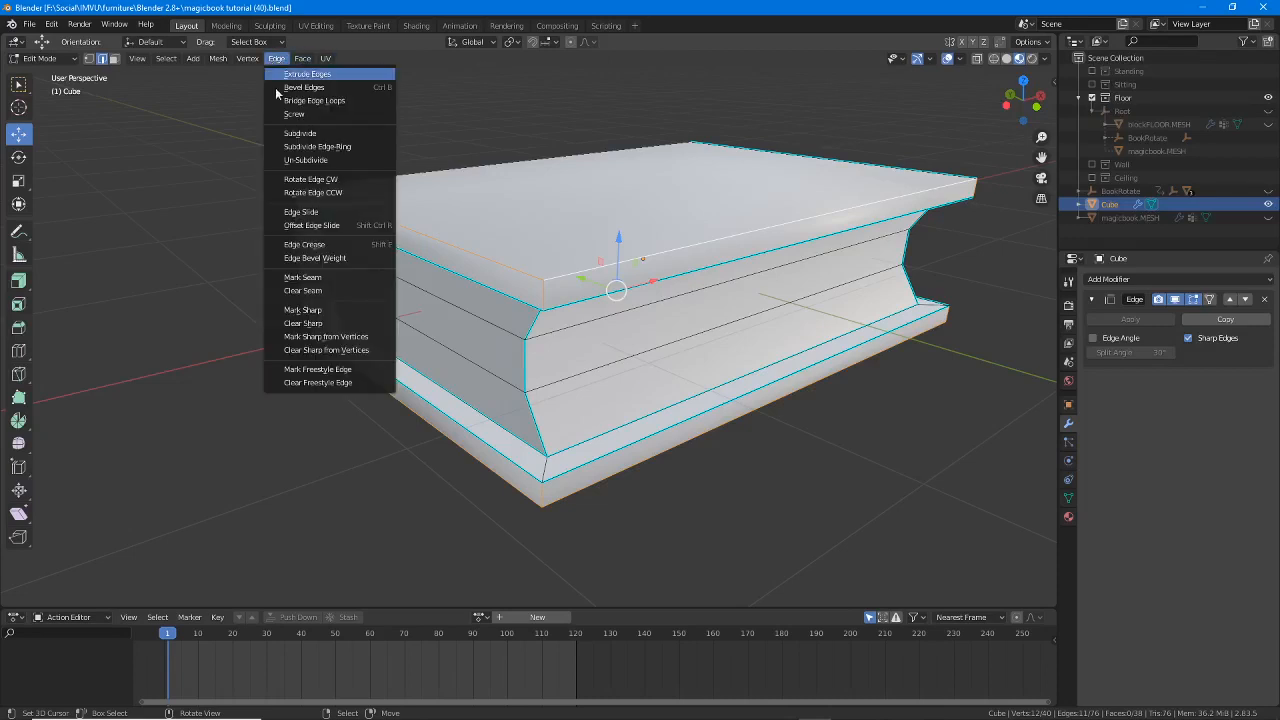
pyautogui.click(296, 310)
# - Return to Object Mode and inspect the book's shading from the spine side and the front
pyautogui.moveTo(480, 280); pyautogui.dragTo(441, 268, button='middle')
pyautogui.press('Tab')
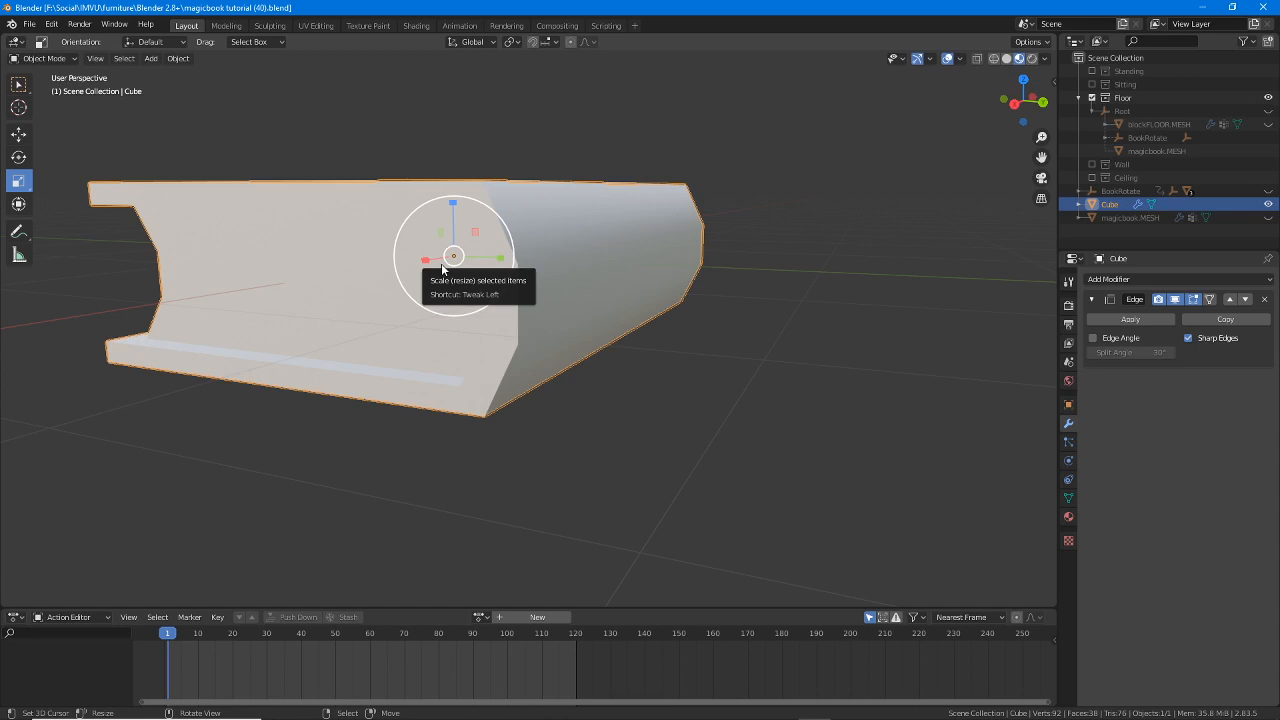
pyautogui.moveTo(391, 303); pyautogui.dragTo(477, 334, button='middle')
pyautogui.moveTo(424, 202); pyautogui.dragTo(426, 215, button='middle')
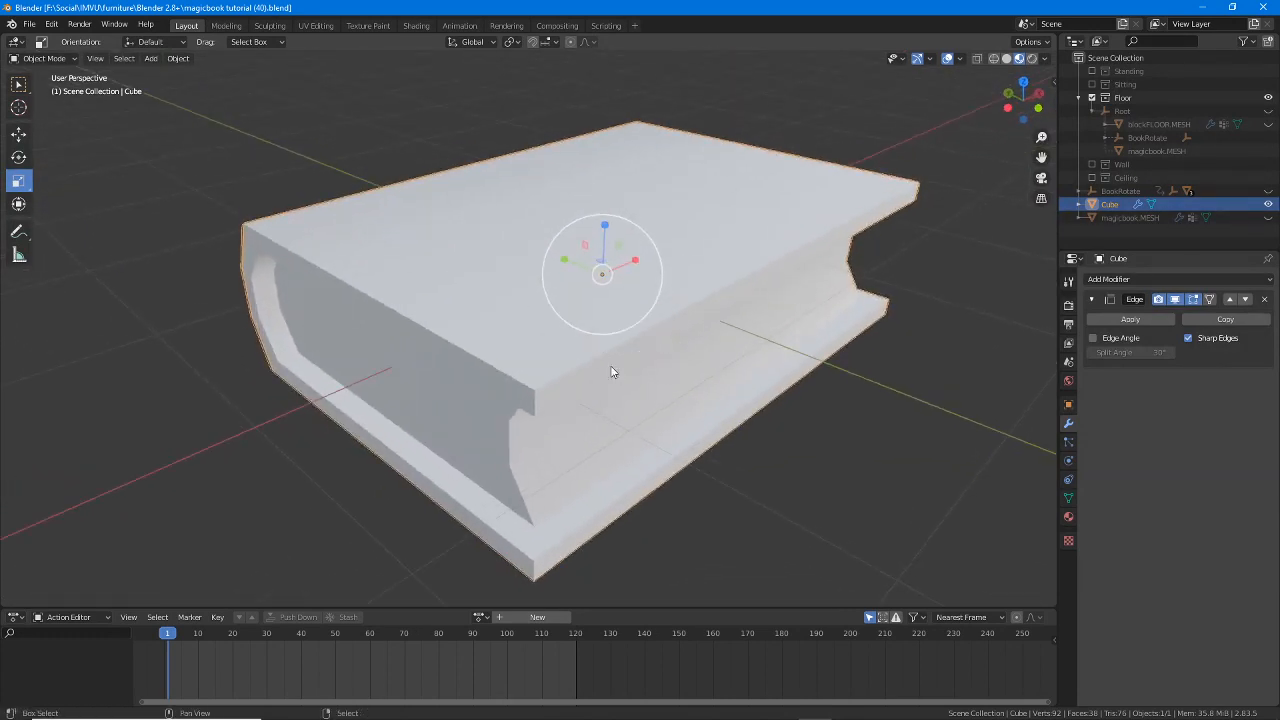
pyautogui.keyDown('shift'); pyautogui.moveTo(612, 369); pyautogui.dragTo(585, 357, button='middle'); pyautogui.keyUp('shift')
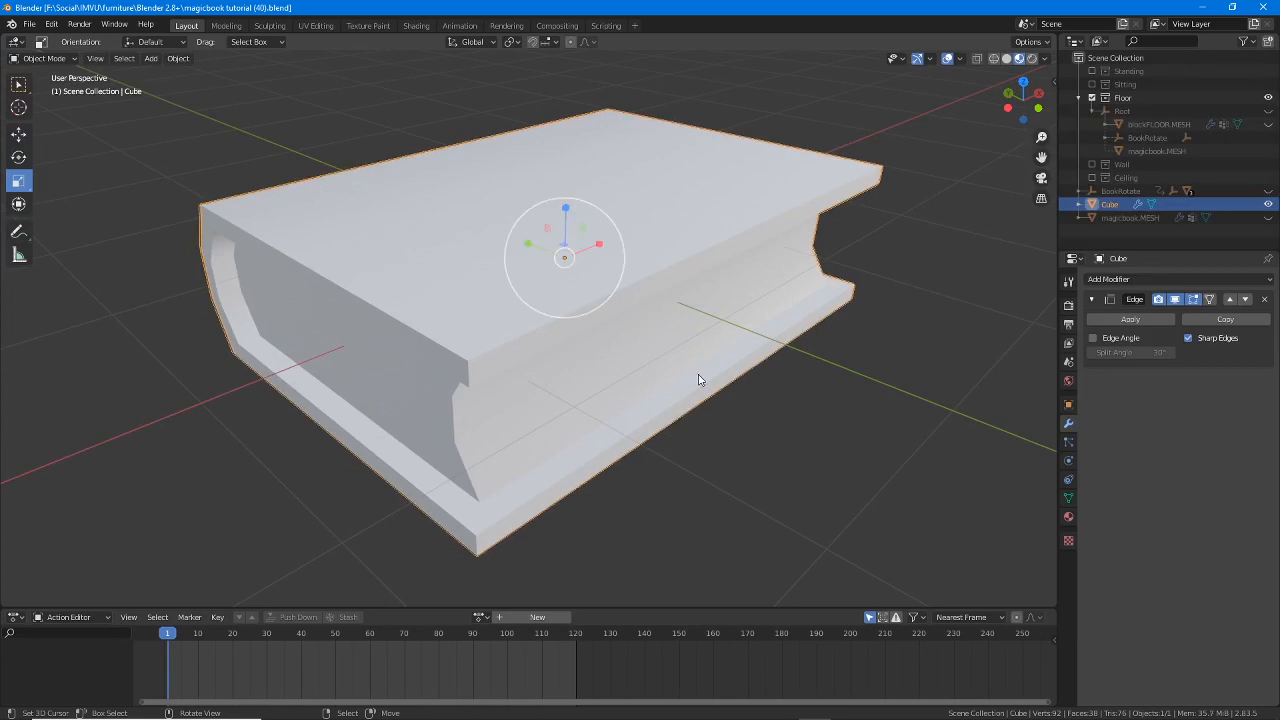
# - Display the material properties of the book
pyautogui.hotkey('ctrl', '2')
pyautogui.moveTo(1045, 510)
pyautogui.mouseDown()
pyautogui.moveTo(1090, 510)
pyautogui.moveTo(1032, 499)
pyautogui.mouseUp()
pyautogui.click(1068, 518)
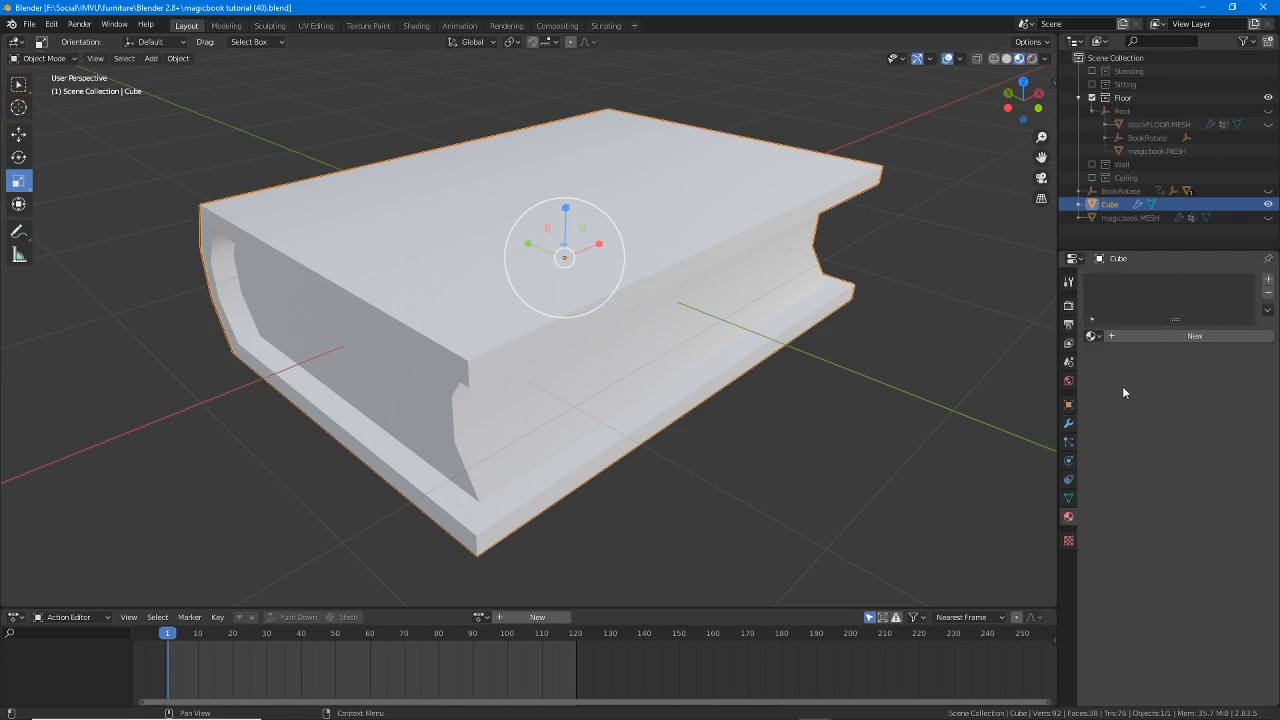
pyautogui.moveTo(1256, 273)
pyautogui.mouseDown()
pyautogui.moveTo(1278, 296)
pyautogui.moveTo(1258, 263)
pyautogui.mouseUp()
pyautogui.moveTo(1181, 353); pyautogui.dragTo(1237, 352)
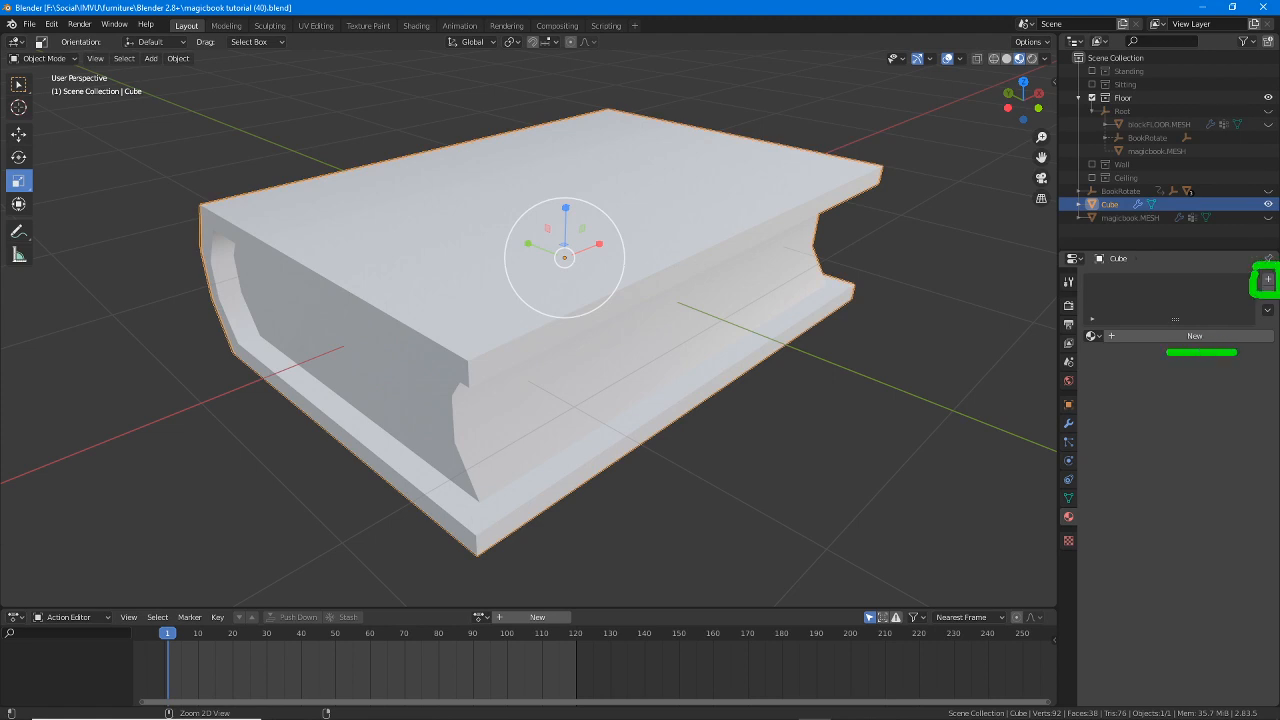
pyautogui.press('Escape')
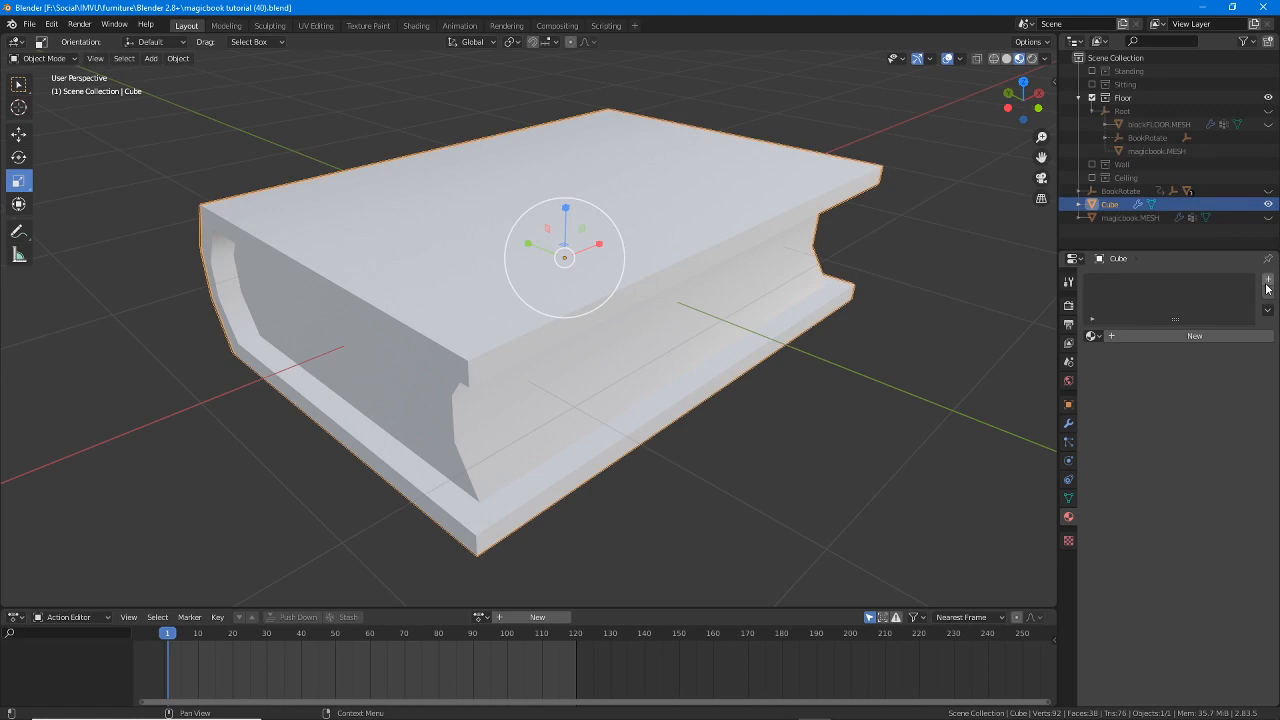
pyautogui.moveTo(1257, 277)
pyautogui.mouseDown()
pyautogui.moveTo(1262, 298)
pyautogui.moveTo(1262, 266)
pyautogui.mouseUp()
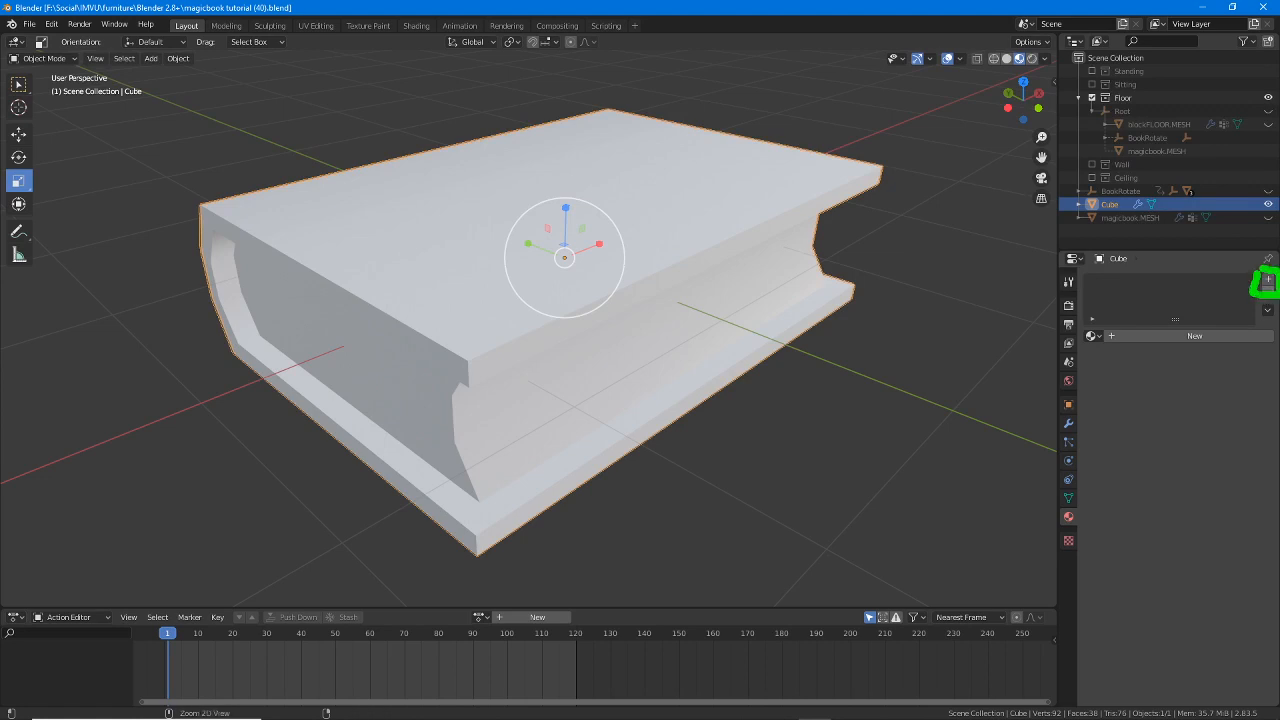
pyautogui.moveTo(1098, 280); pyautogui.dragTo(1174, 283)
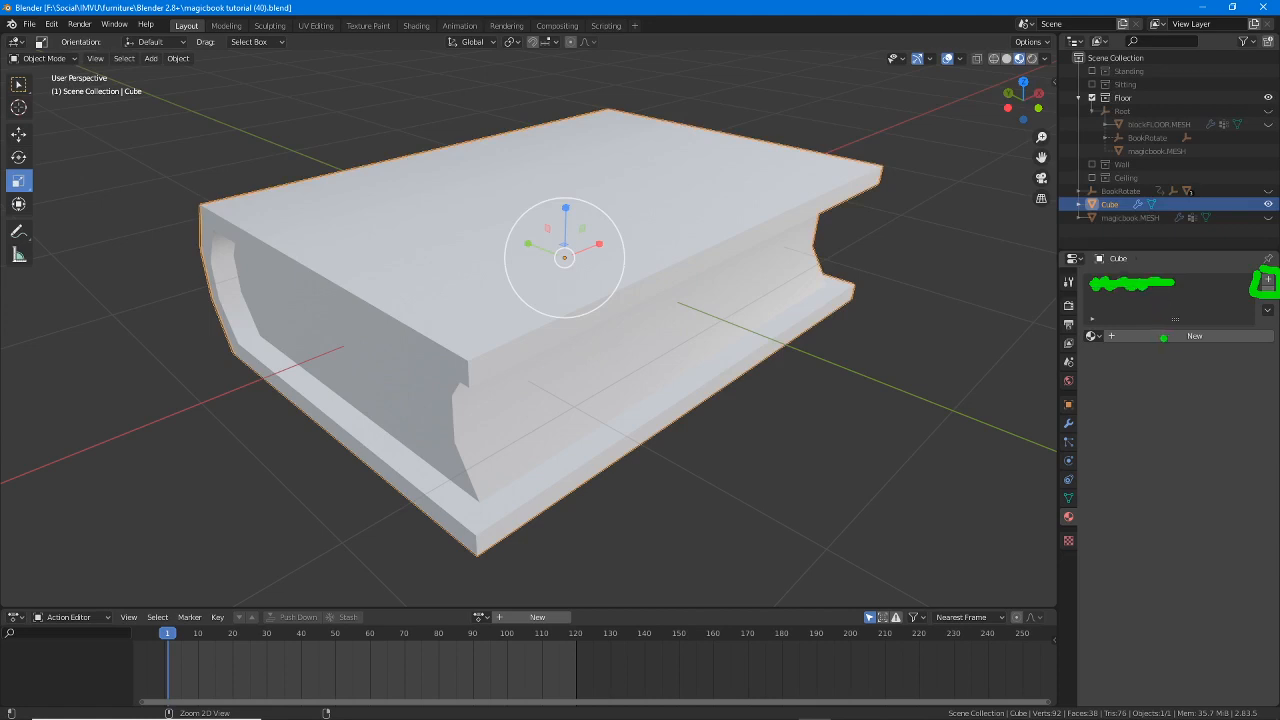
pyautogui.moveTo(1167, 348); pyautogui.dragTo(1219, 348)
pyautogui.moveTo(1103, 303)
pyautogui.mouseDown()
pyautogui.moveTo(1218, 296)
pyautogui.moveTo(1142, 290)
pyautogui.moveTo(1172, 318)
pyautogui.mouseUp()
pyautogui.moveTo(1186, 366)
pyautogui.mouseDown()
pyautogui.moveTo(1195, 545)
pyautogui.moveTo(1178, 624)
pyautogui.mouseUp()
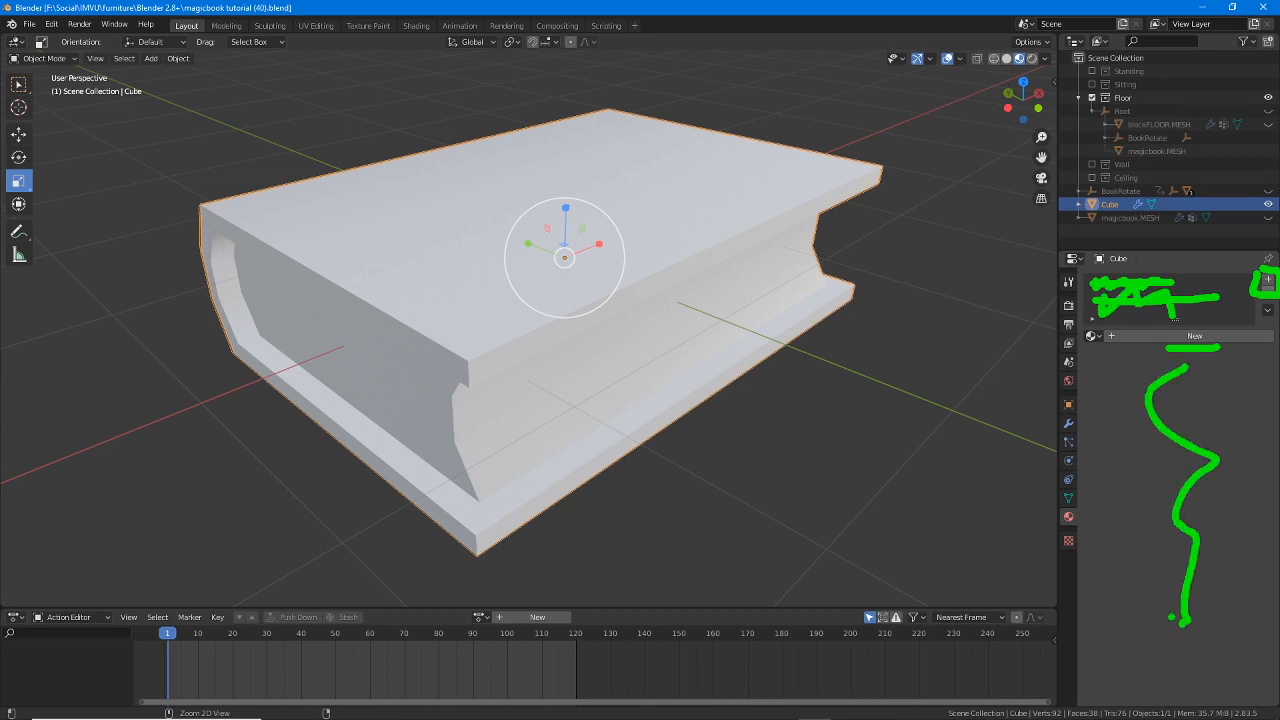
# - Create a new material on the book and name it bigbook
pyautogui.click(1191, 337)
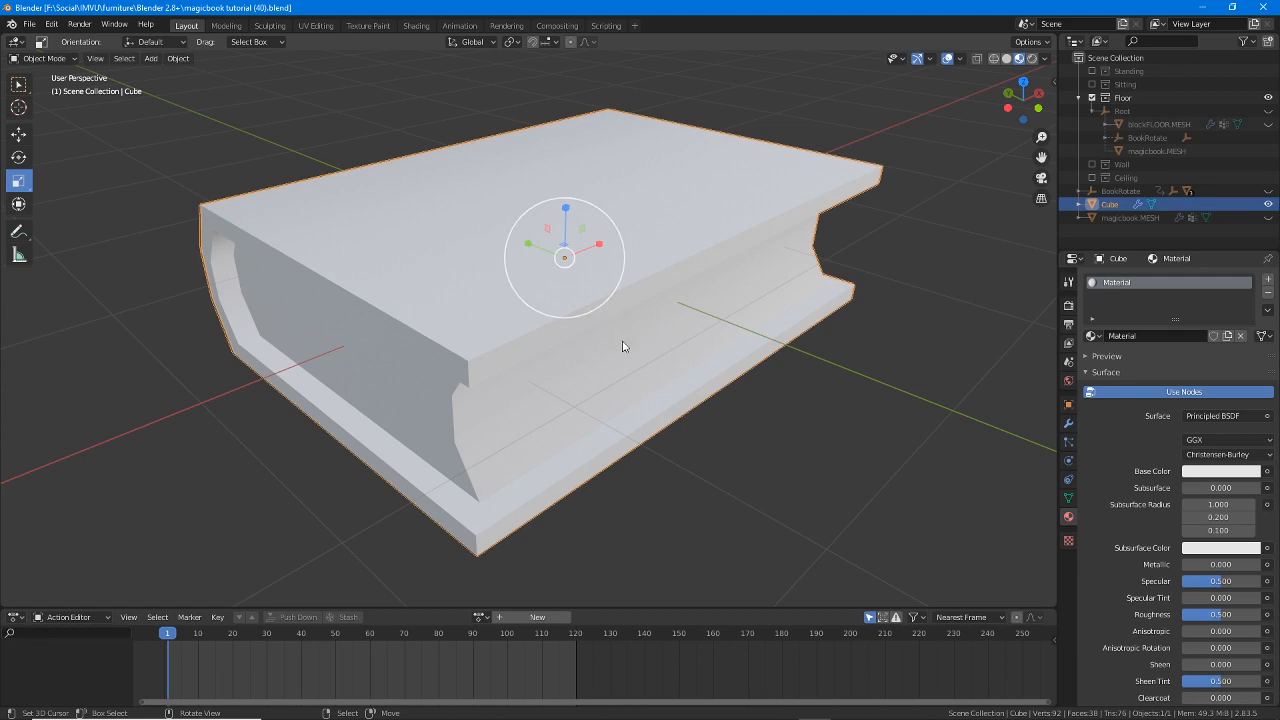
pyautogui.doubleClick(1151, 337)
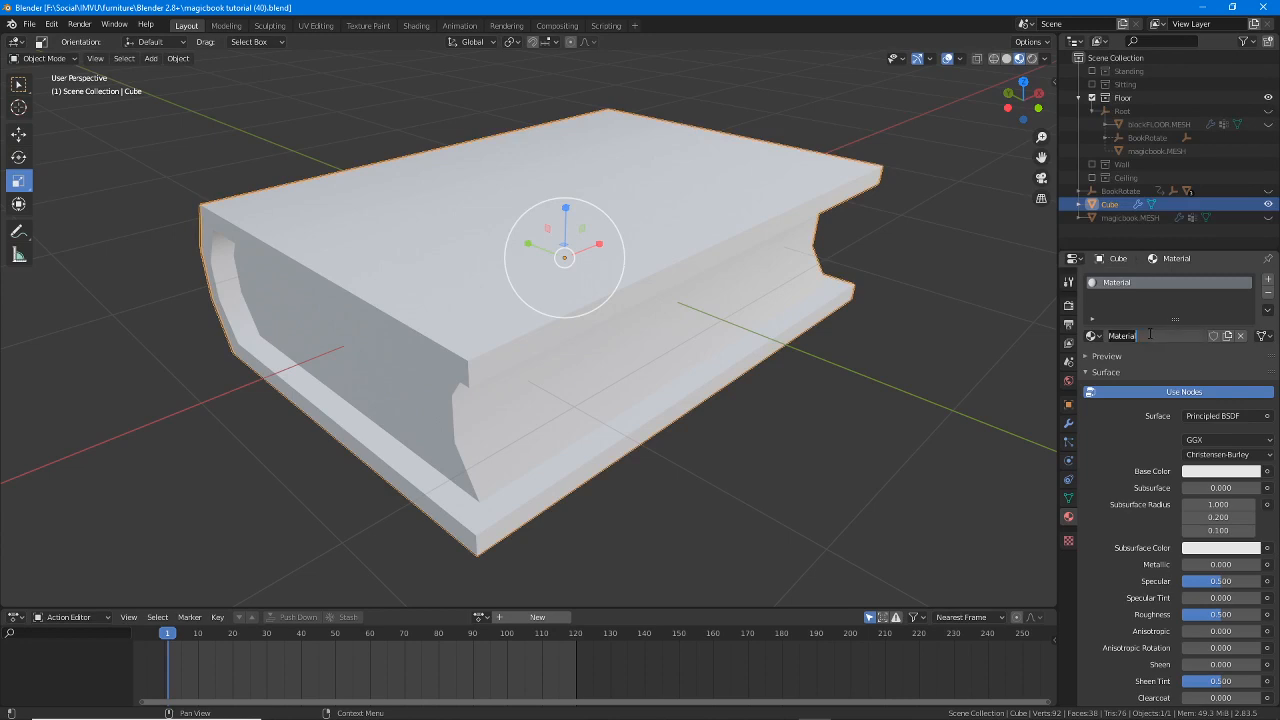
pyautogui.write('bigbook')
pyautogui.press('Return')
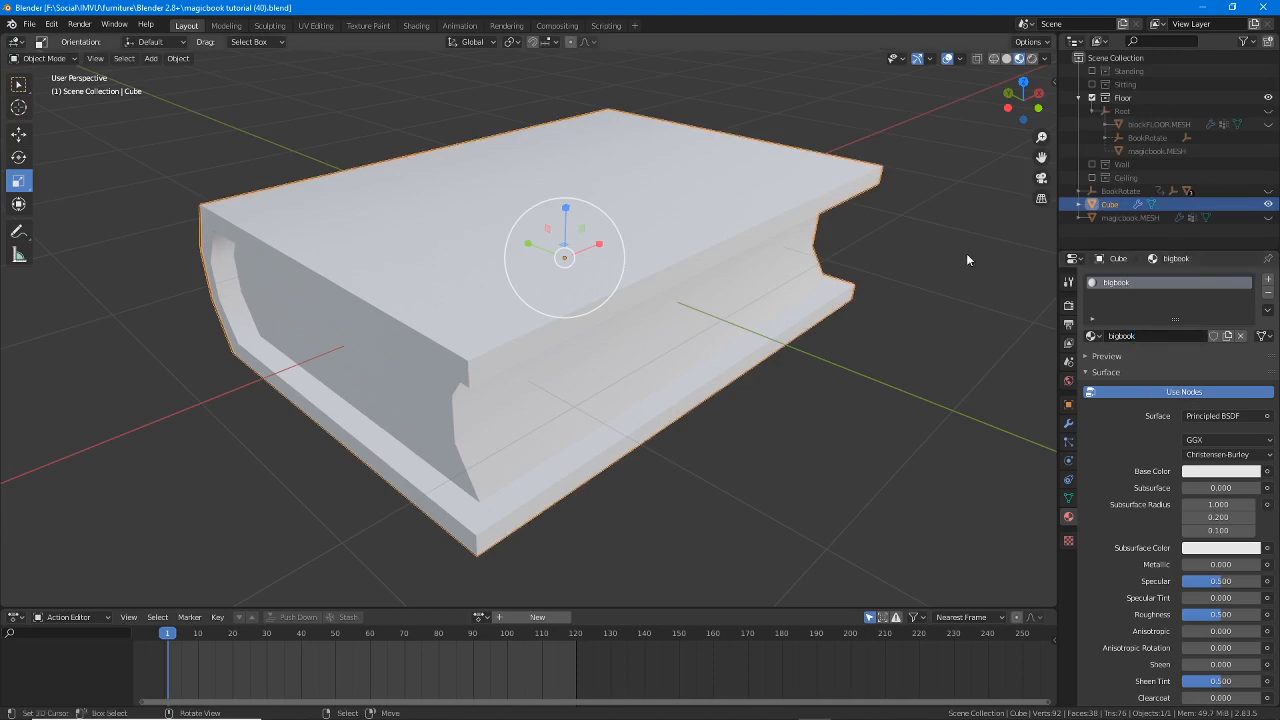
pyautogui.moveTo(393, 40)
pyautogui.mouseDown()
pyautogui.moveTo(446, 44)
pyautogui.moveTo(416, 102)
pyautogui.mouseUp()
pyautogui.moveTo(415, 53)
pyautogui.mouseDown()
pyautogui.moveTo(405, 71)
pyautogui.moveTo(429, 70)
pyautogui.mouseUp()
pyautogui.press('Escape')
# - Switch to the Shading workspace and bring the whole book and the bigbook material nodes into view
pyautogui.click(417, 26)
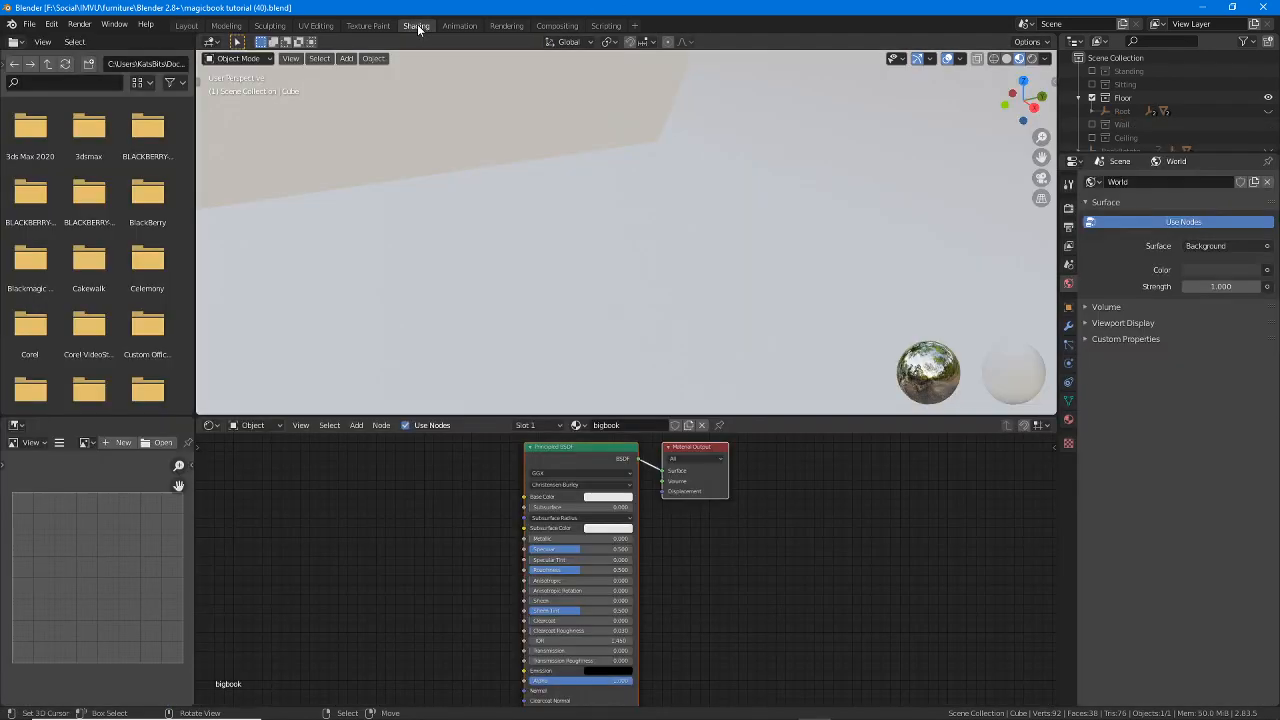
pyautogui.scroll(-10, 575, 226)
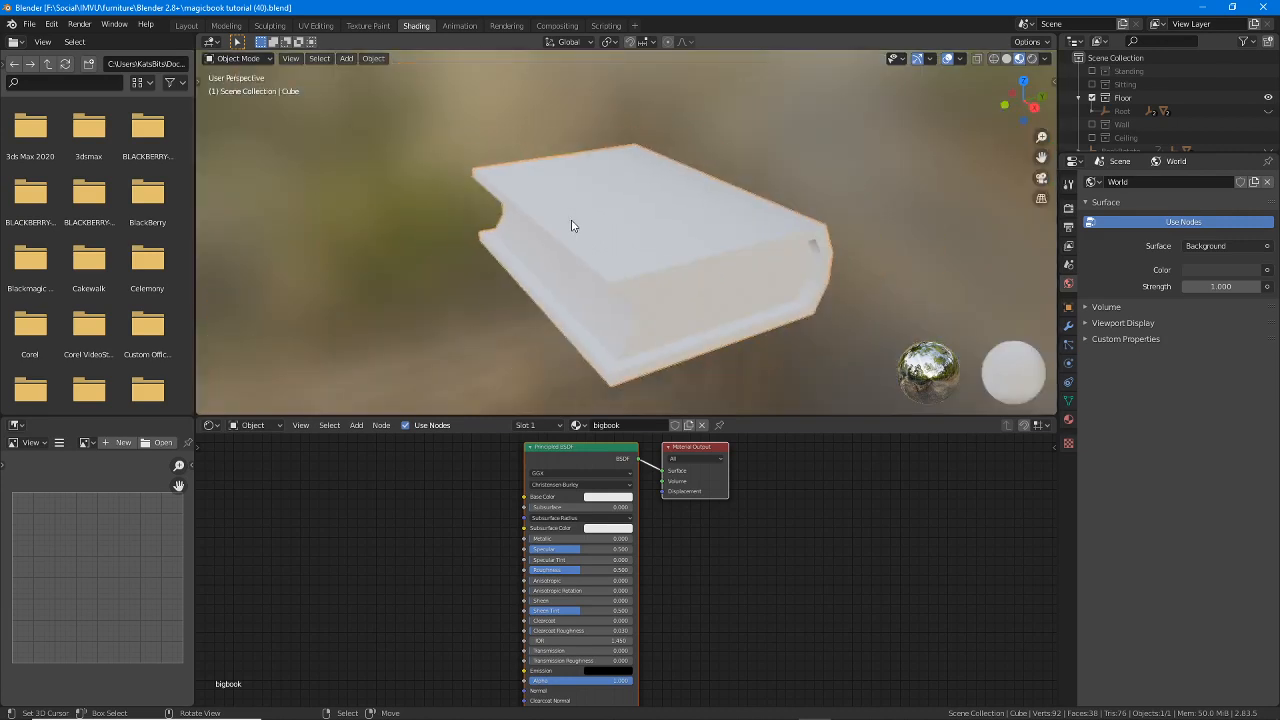
pyautogui.scroll(2, 564, 235)
pyautogui.moveTo(562, 237); pyautogui.dragTo(737, 228, button='middle')
pyautogui.scroll(2, 553, 484)
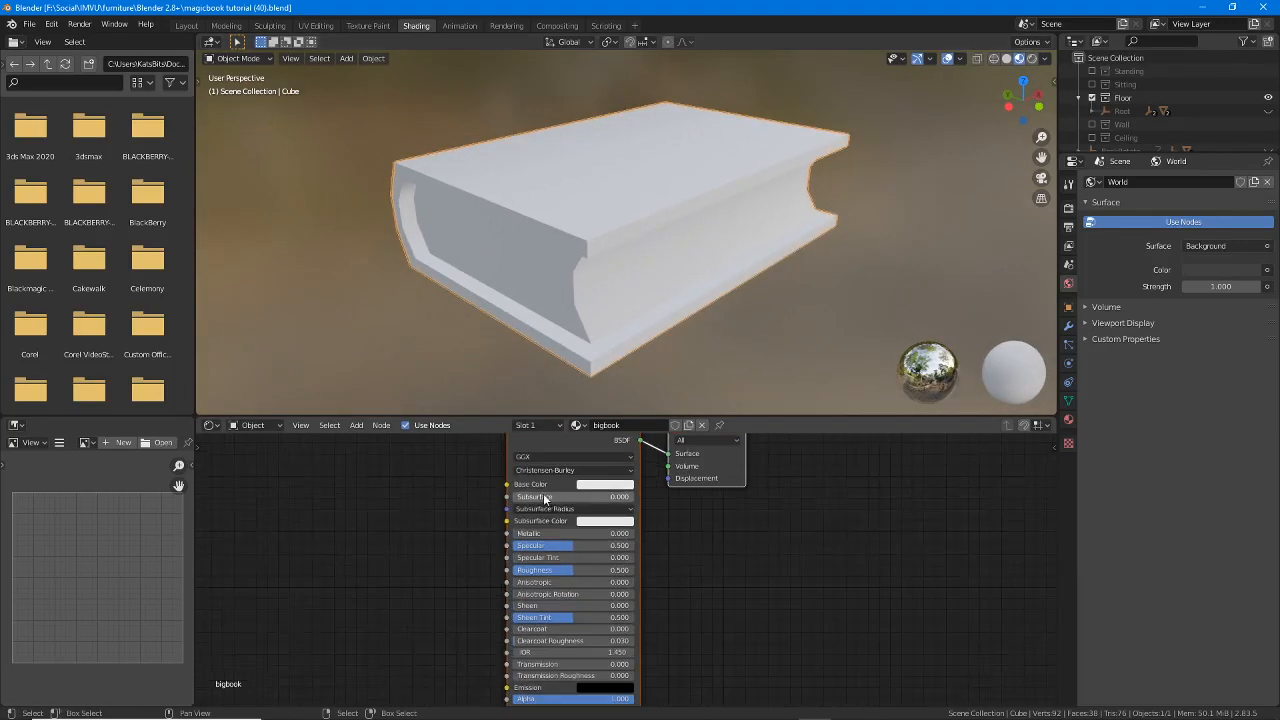
pyautogui.moveTo(547, 491); pyautogui.dragTo(567, 531, button='middle')
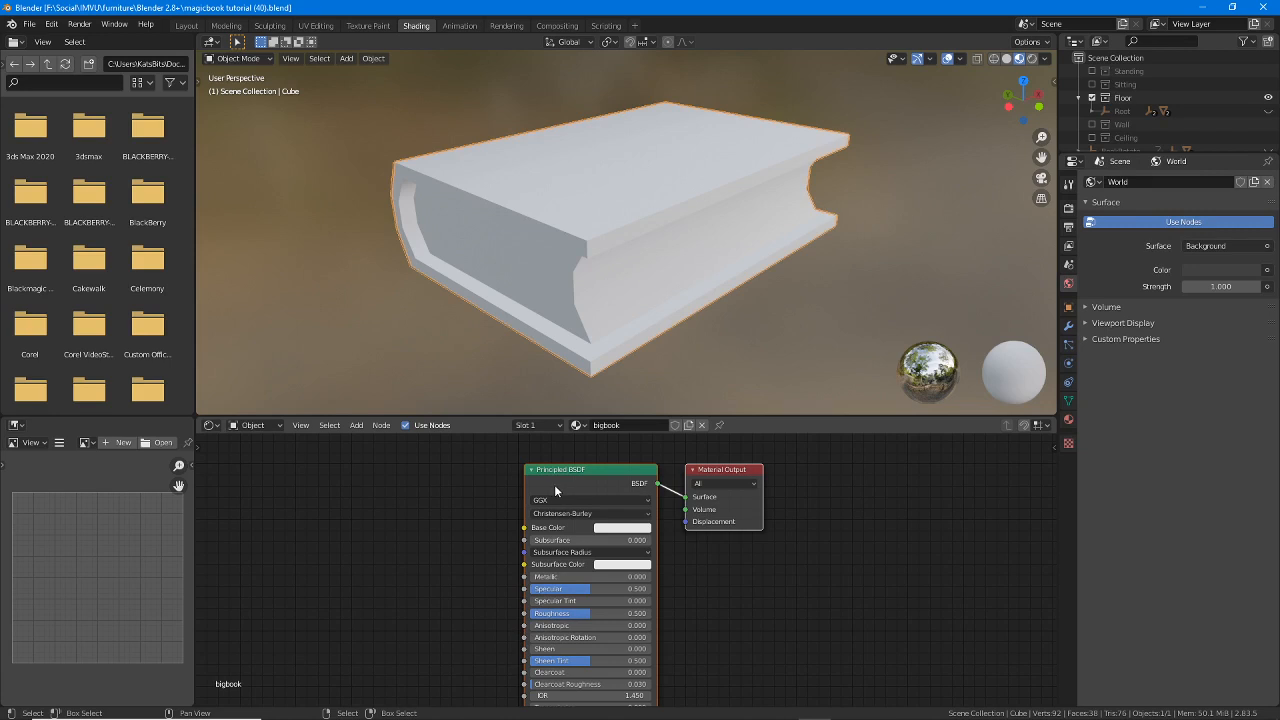
# - Add an Image Texture node and place it on the input side of the Principled BSDF node
pyautogui.click(354, 427)
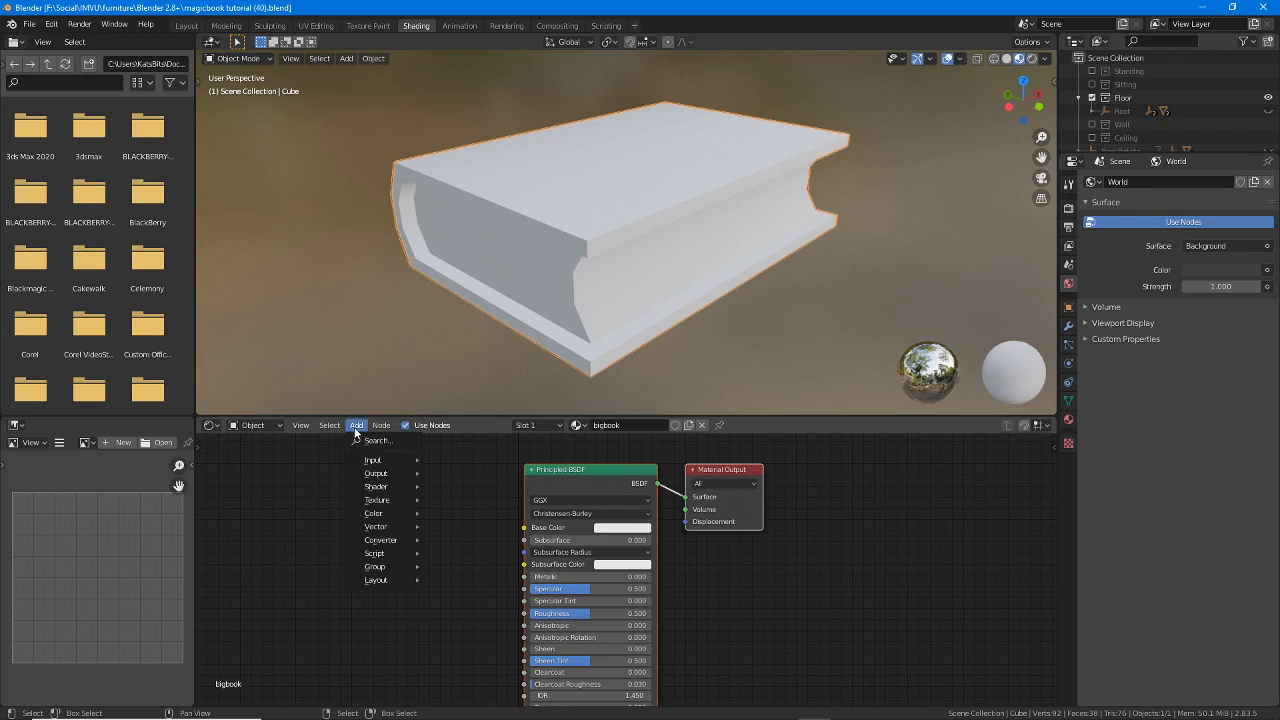
pyautogui.moveTo(363, 501)
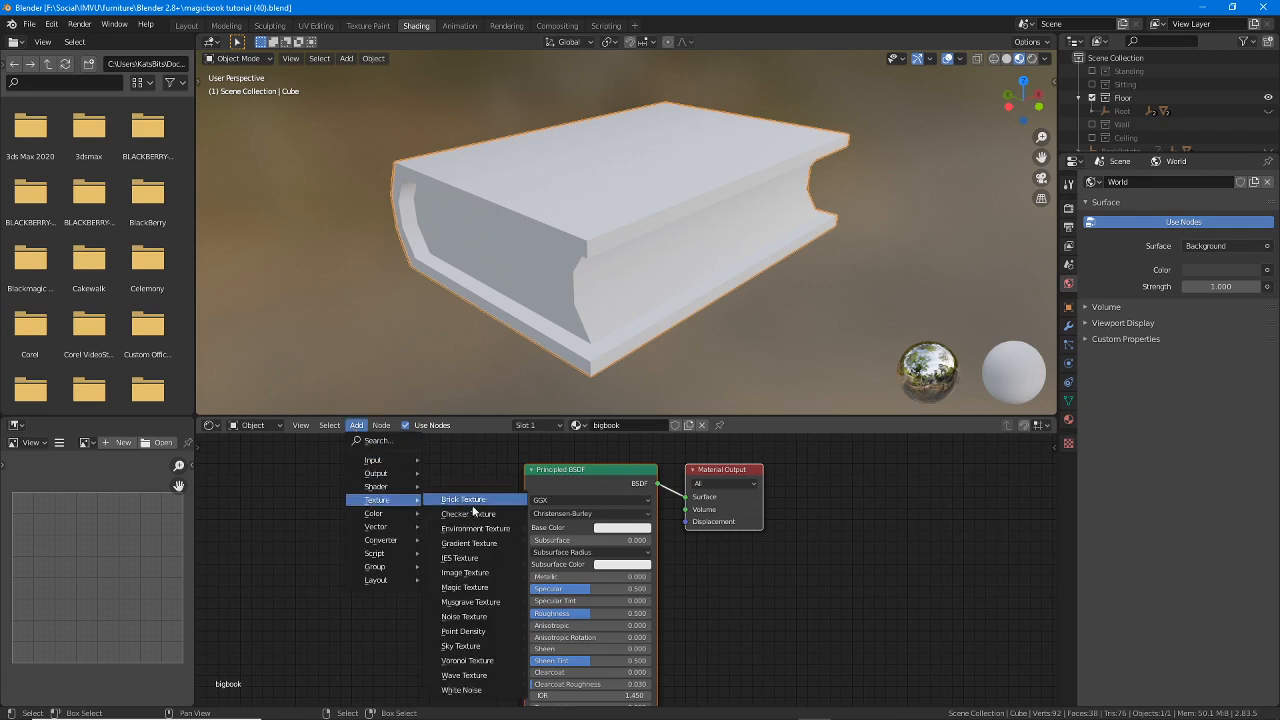
pyautogui.moveTo(433, 582); pyautogui.dragTo(500, 582)
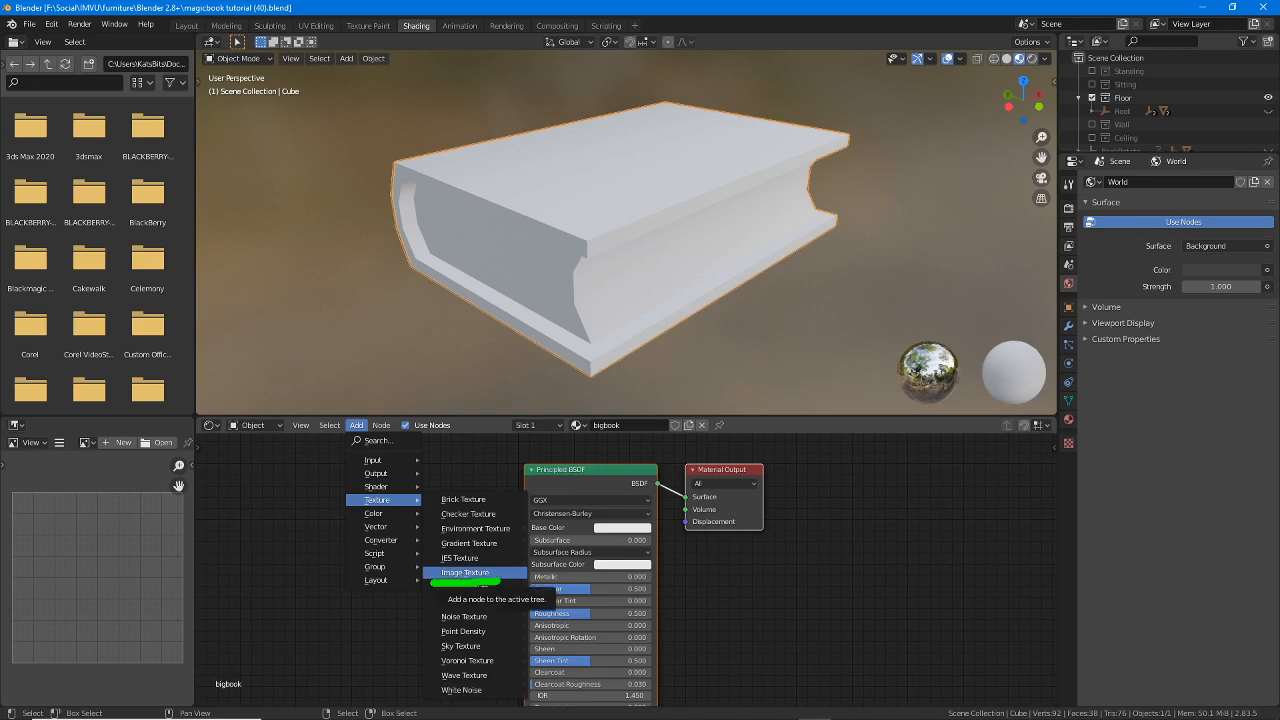
pyautogui.moveTo(356, 511); pyautogui.dragTo(400, 511)
pyautogui.moveTo(345, 438); pyautogui.dragTo(376, 437)
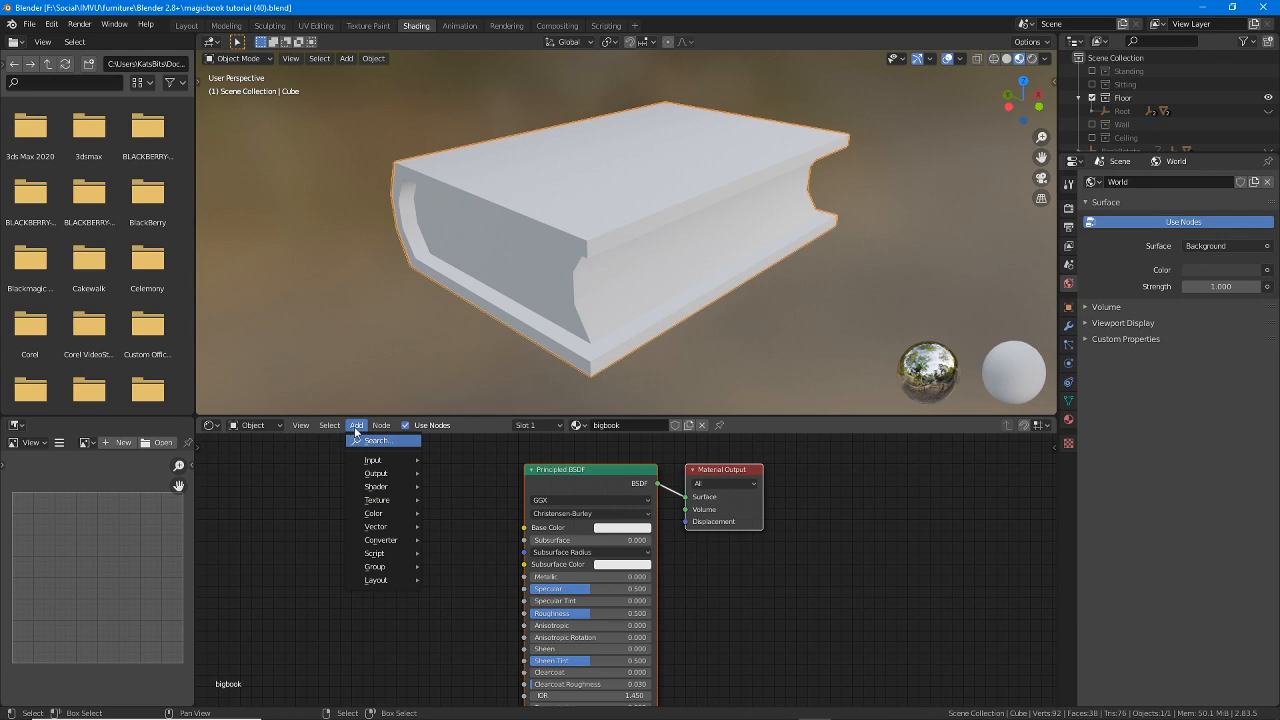
pyautogui.moveTo(367, 500)
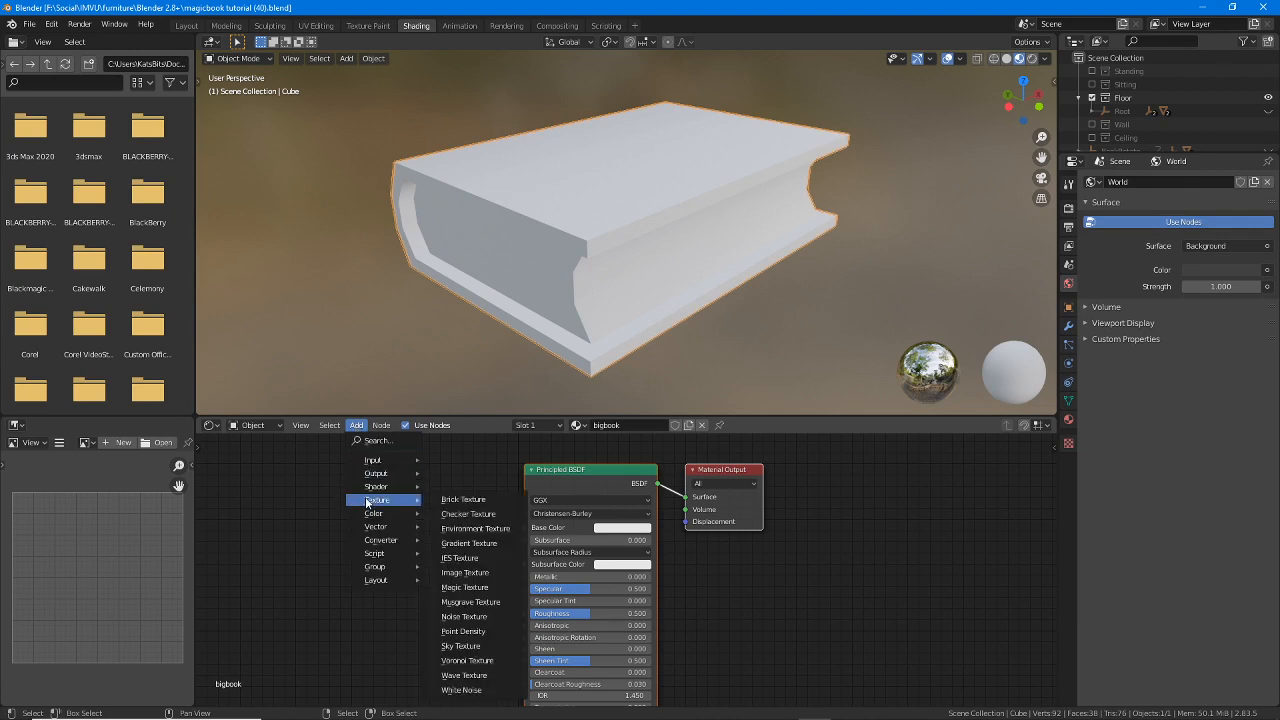
pyautogui.click(470, 573)
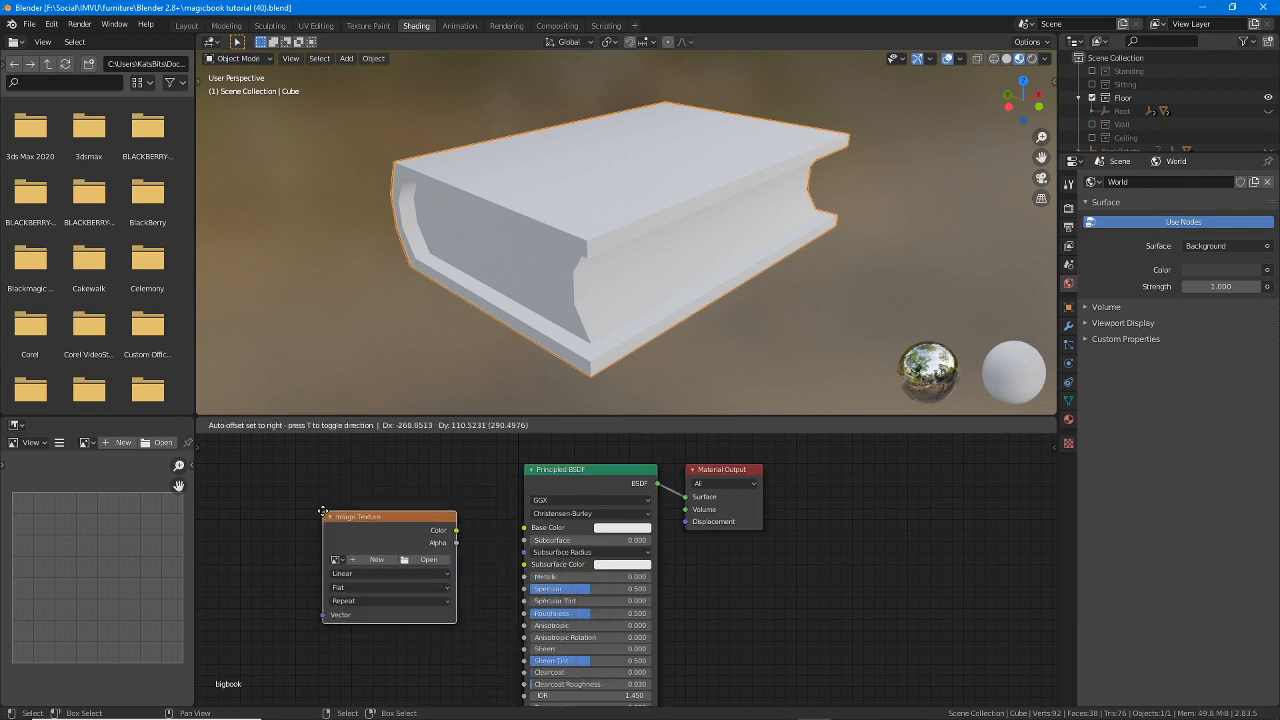
pyautogui.click(323, 511)
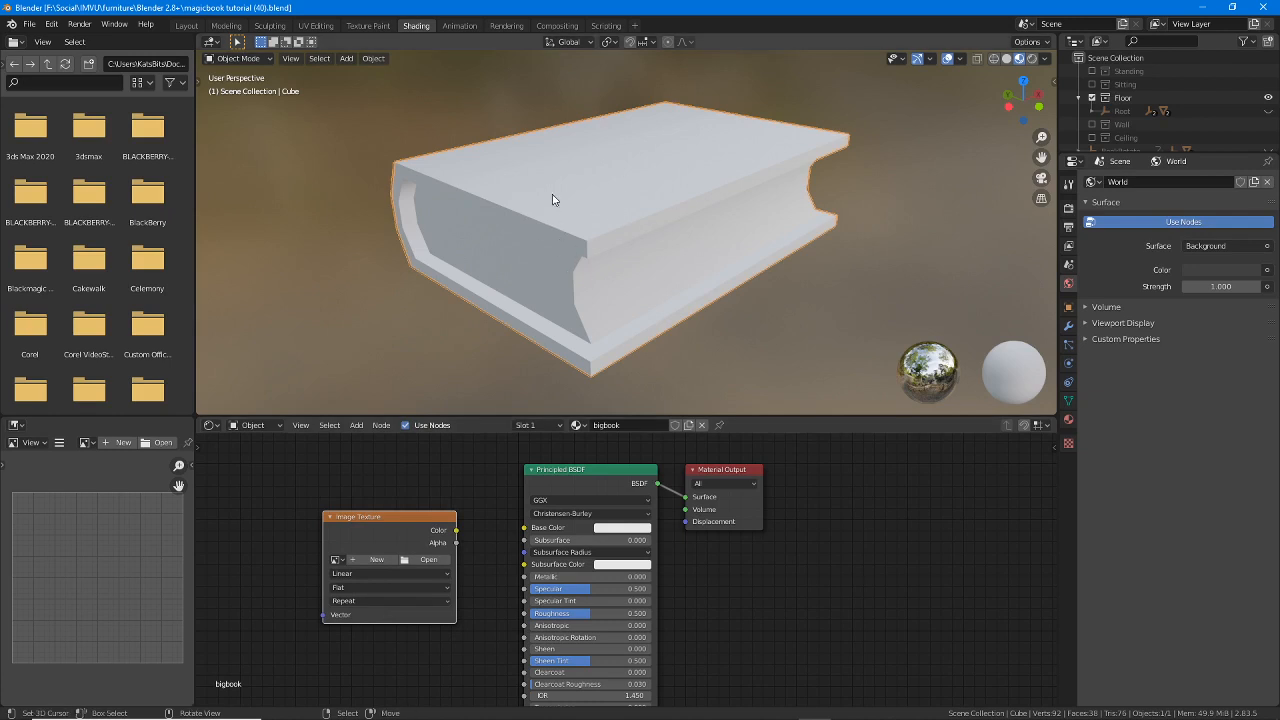
# - Start a new image in the Image Texture node, named bigbook, with a width of 512 px and a height of 256 px
pyautogui.moveTo(330, 550)
pyautogui.mouseDown()
pyautogui.moveTo(328, 576)
pyautogui.moveTo(408, 560)
pyautogui.moveTo(316, 547)
pyautogui.mouseUp()
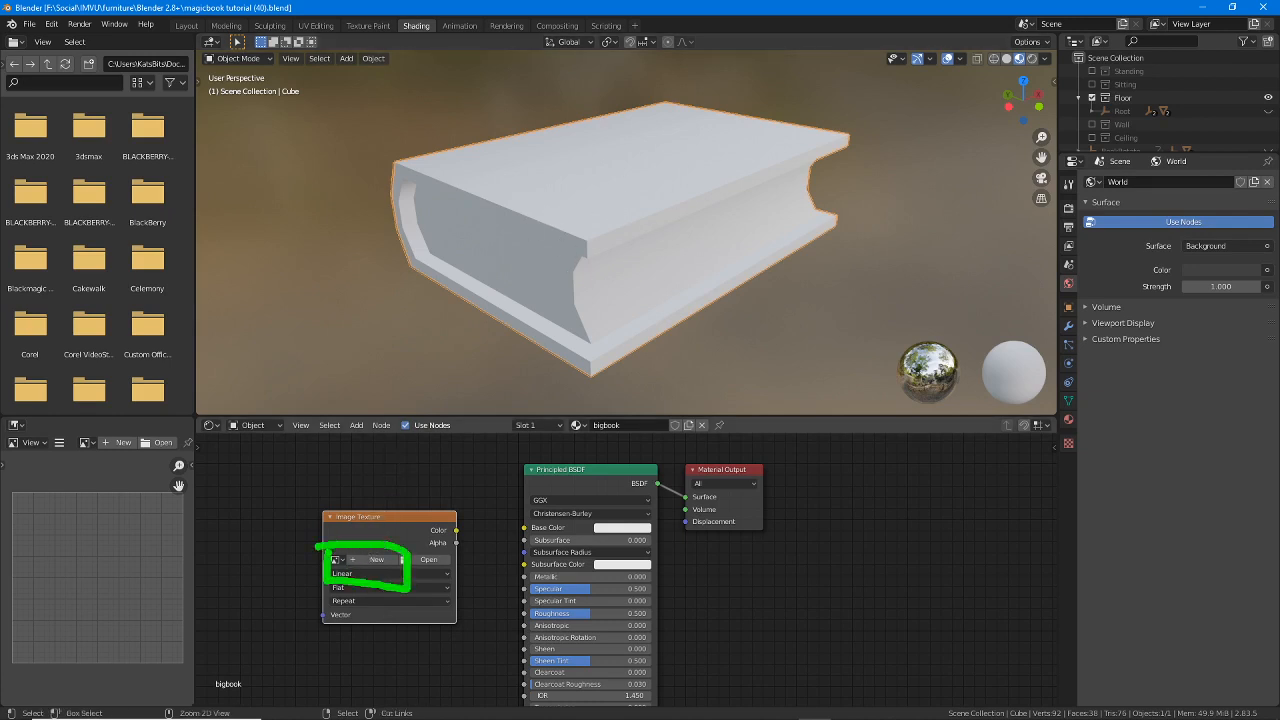
pyautogui.click(368, 557)
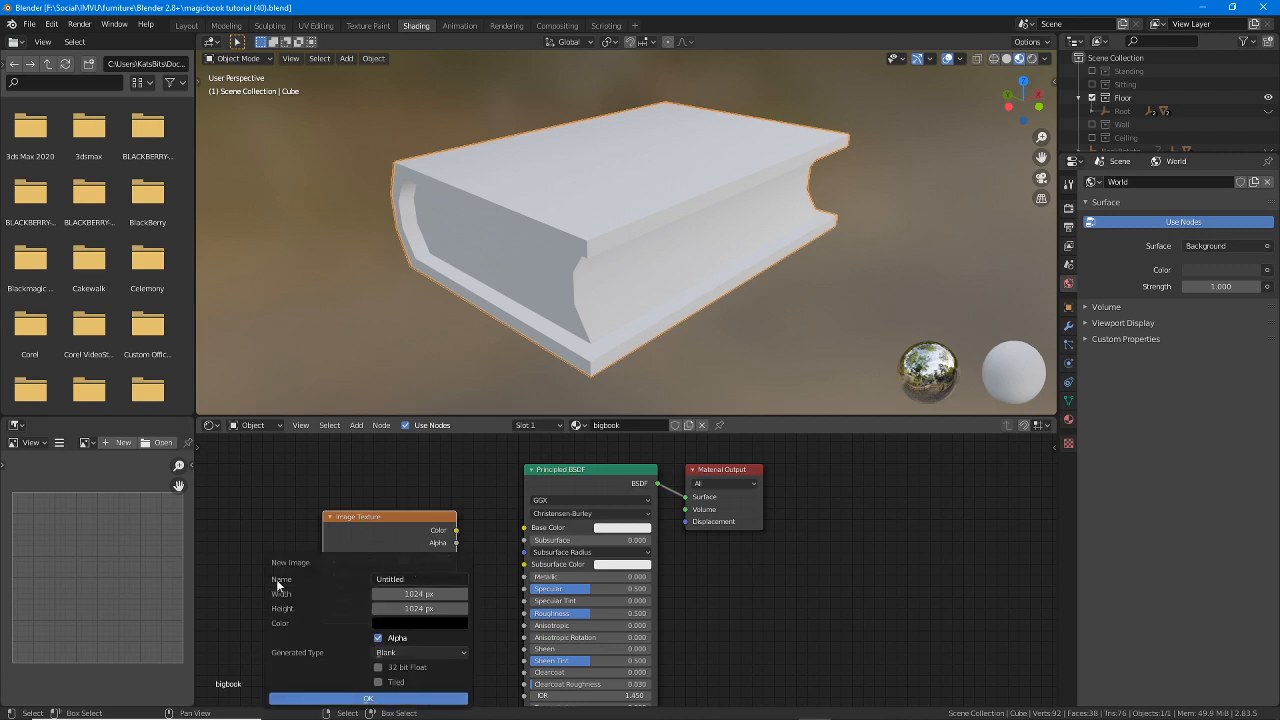
pyautogui.click(426, 580)
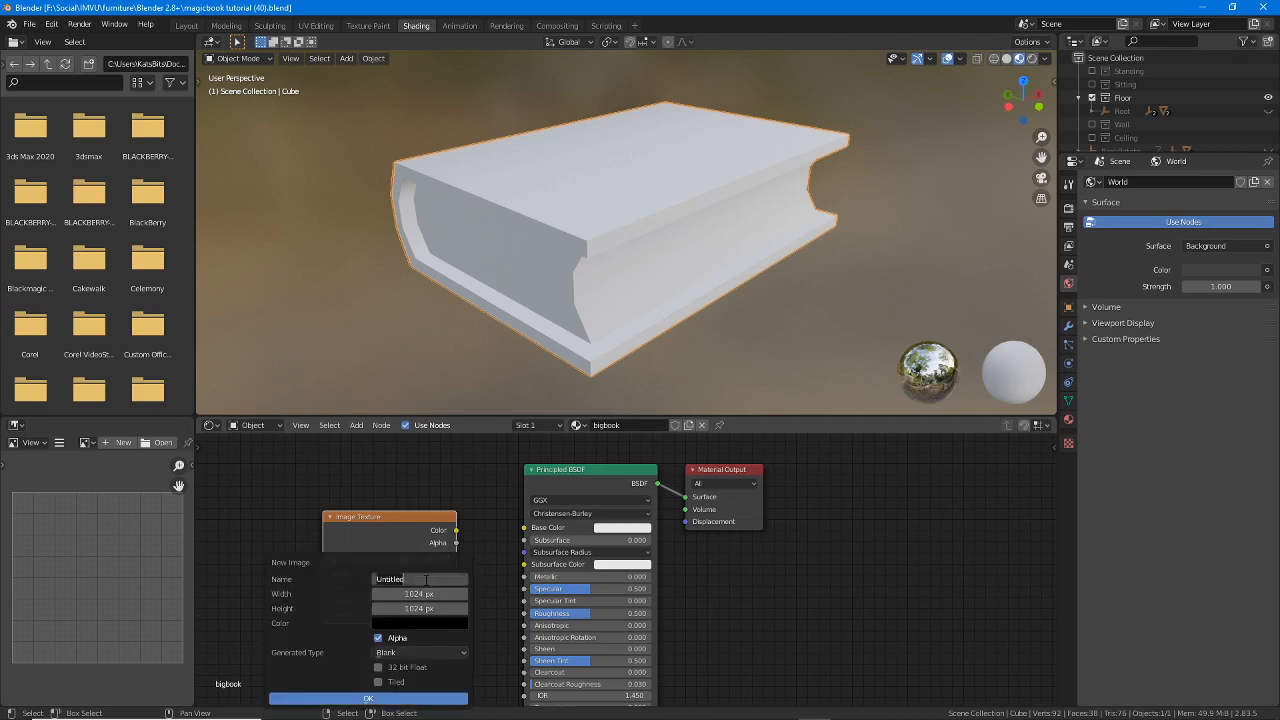
pyautogui.write('bigbook')
pyautogui.press('Tab')
pyautogui.write('512')
pyautogui.press('Tab')
pyautogui.click(424, 609)
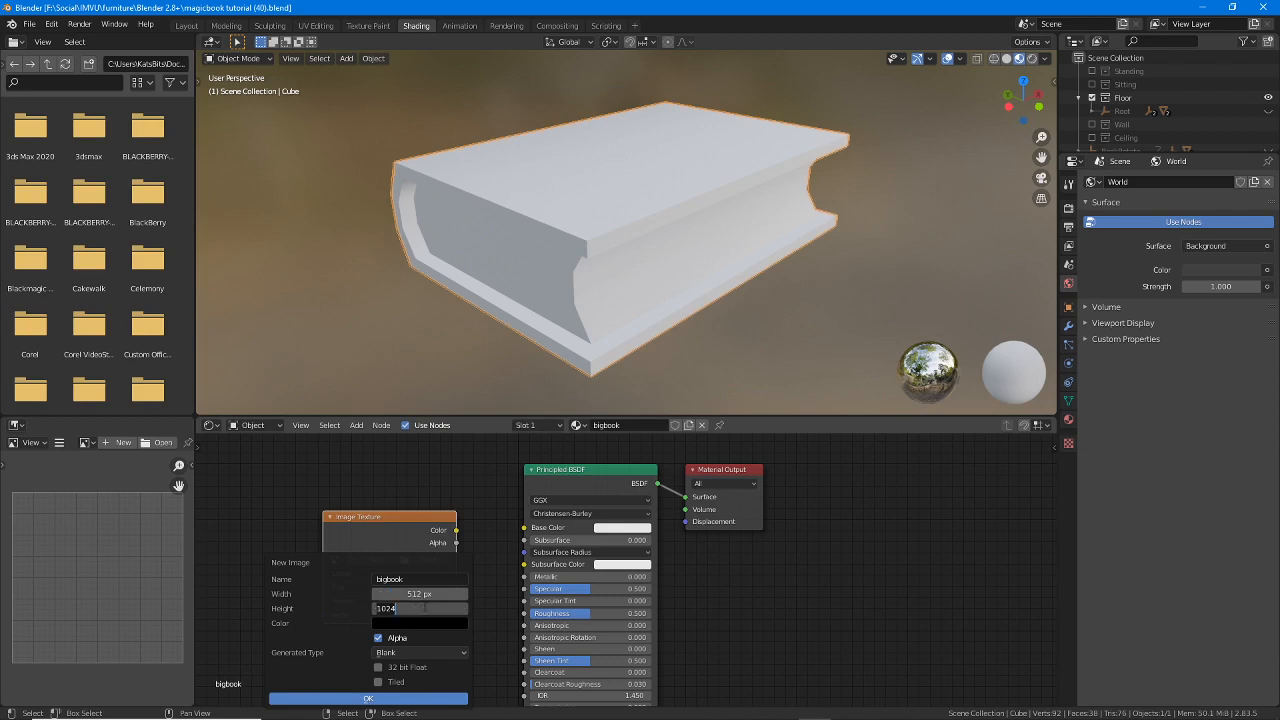
pyautogui.press('BackSpace')
pyautogui.press('BackSpace')
pyautogui.press('BackSpace')
pyautogui.press('BackSpace')
pyautogui.write('256')
pyautogui.press('Return')
# - Create the bigbook image with the Color Grid generated type and connect its Color output to the Principled BSDF's Base Color
pyautogui.moveTo(283, 664); pyautogui.dragTo(425, 666)
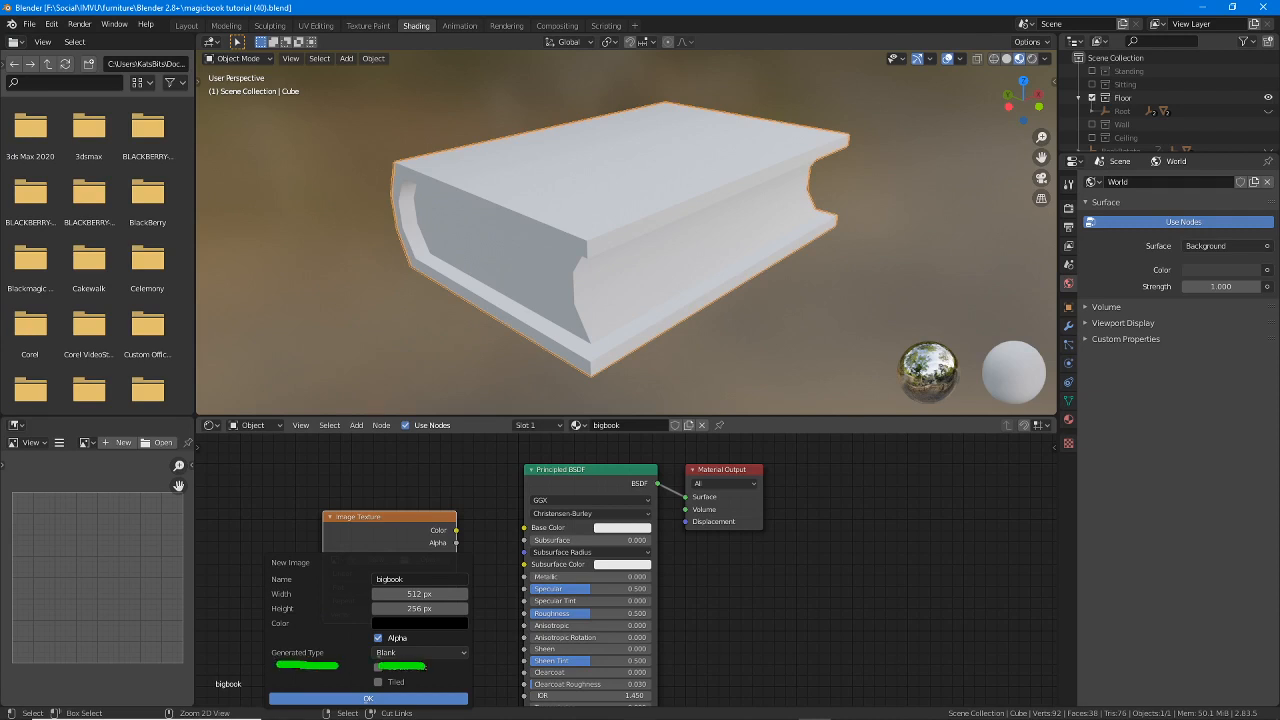
pyautogui.click(396, 653)
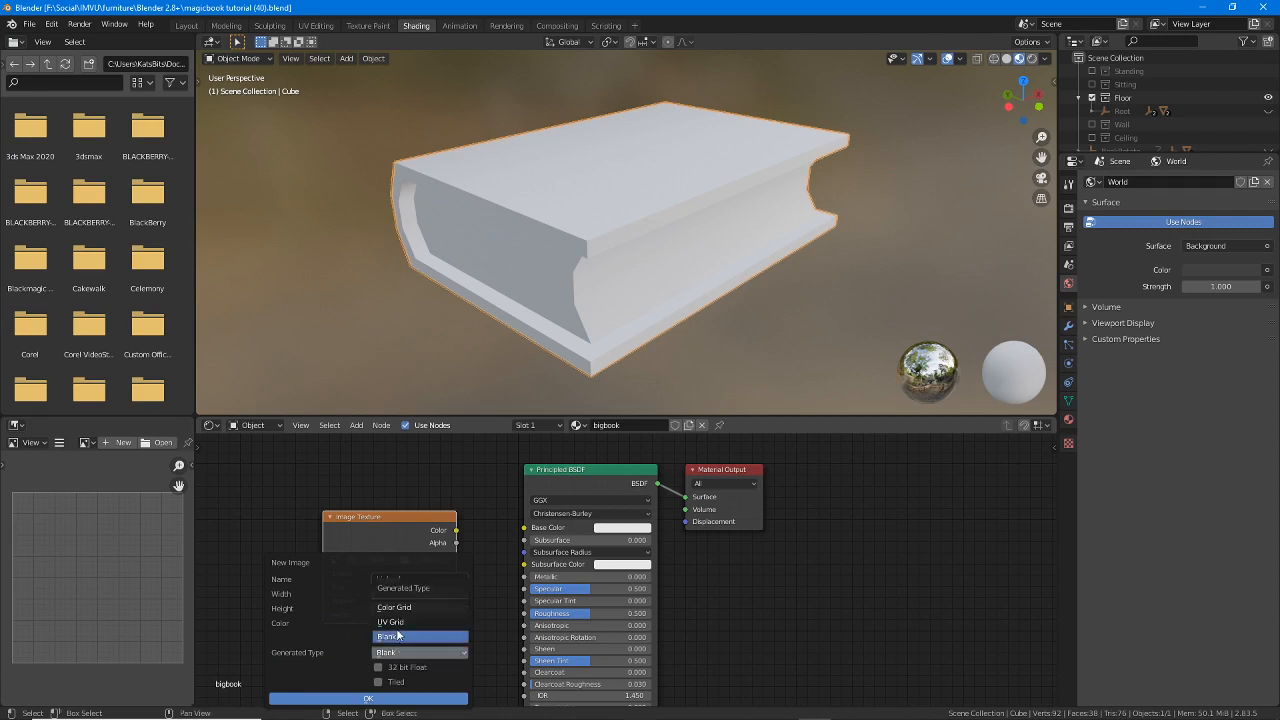
pyautogui.click(396, 608)
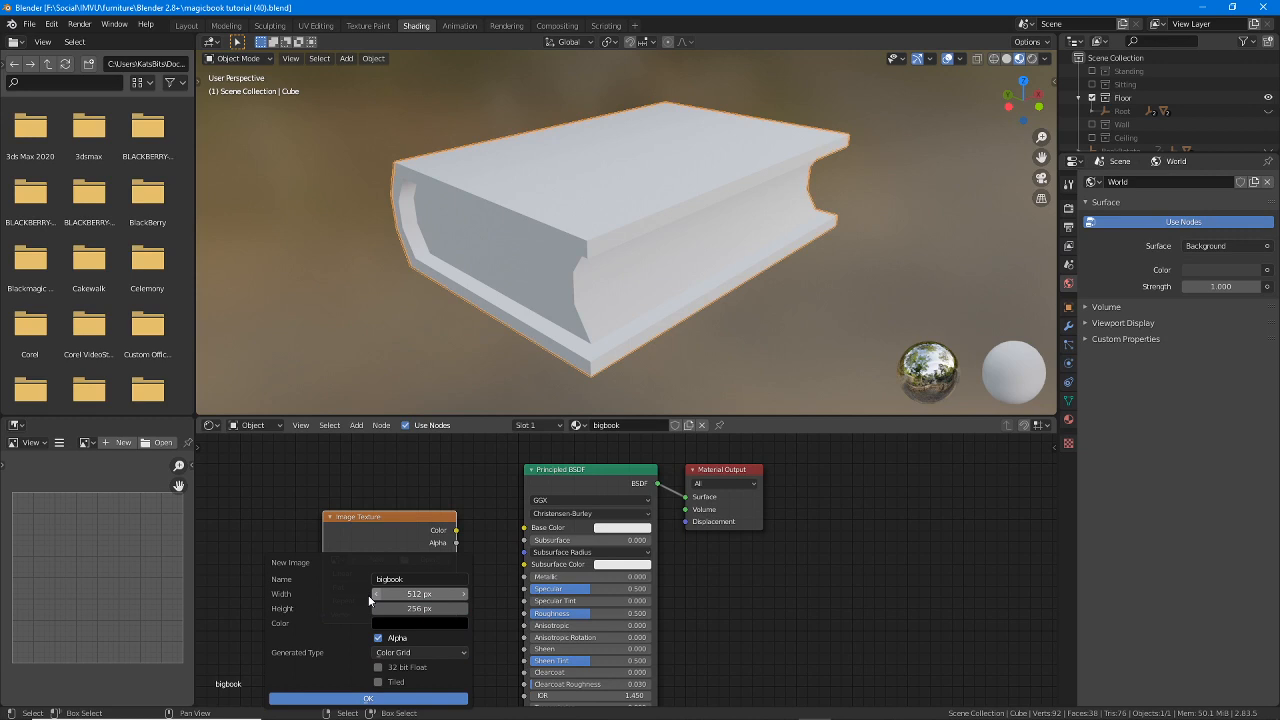
pyautogui.click(365, 699)
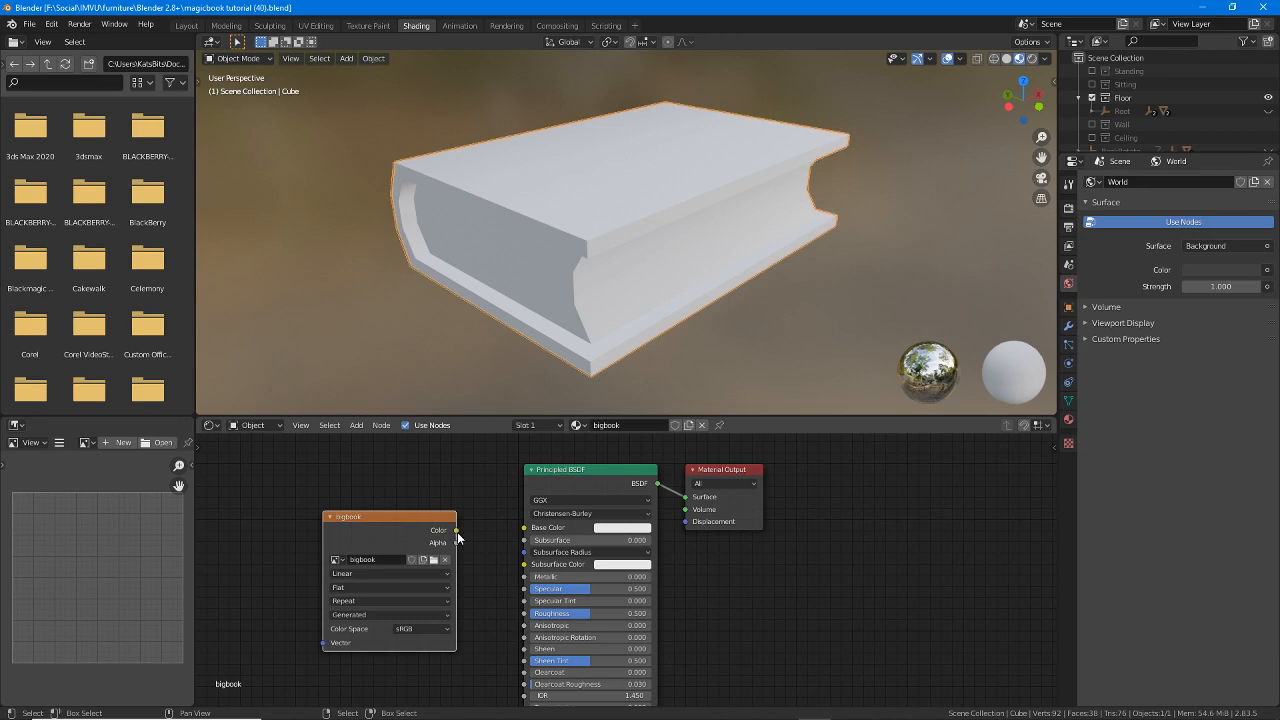
pyautogui.moveTo(456, 531); pyautogui.dragTo(523, 534)
pyautogui.moveTo(430, 248); pyautogui.dragTo(363, 177, button='middle')
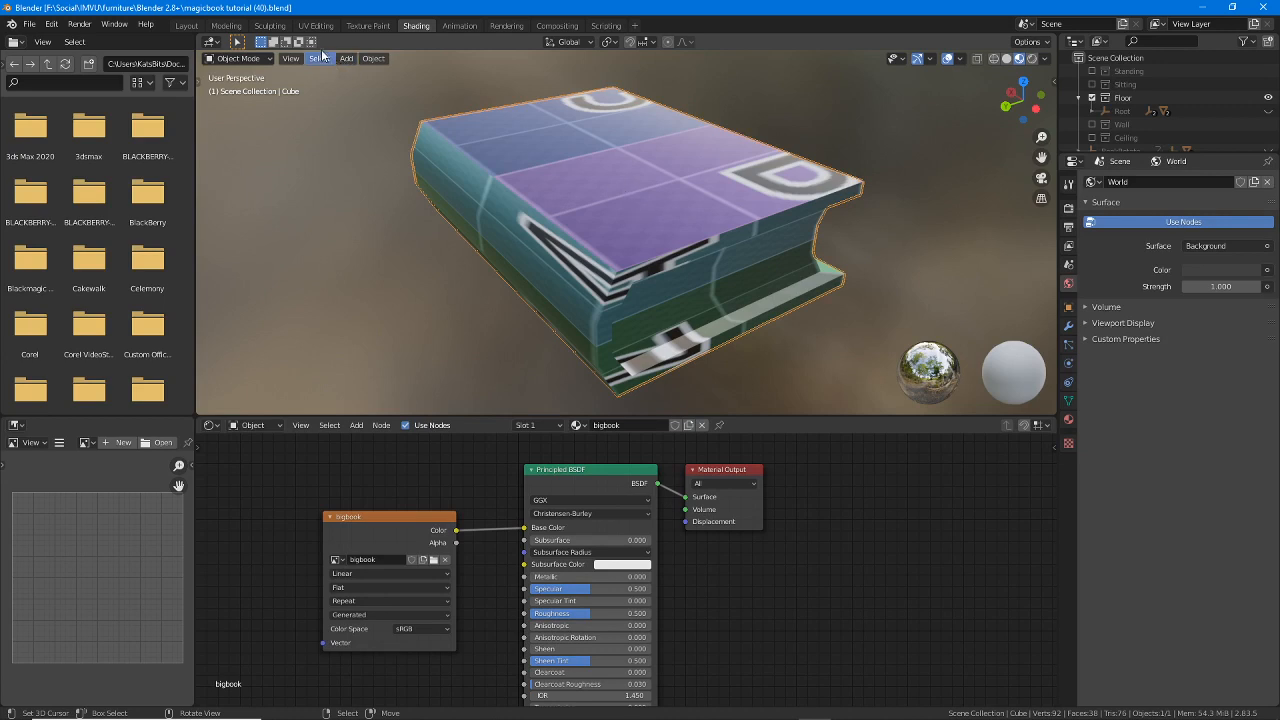
# - Switch to the UV Editing workspace and bring the whole book into view in the 3D viewport
pyautogui.moveTo(292, 42)
pyautogui.mouseDown()
pyautogui.moveTo(335, 42)
pyautogui.moveTo(308, 92)
pyautogui.moveTo(330, 62)
pyautogui.mouseUp()
pyautogui.click(315, 25)
pyautogui.scroll(-4, 797, 350)
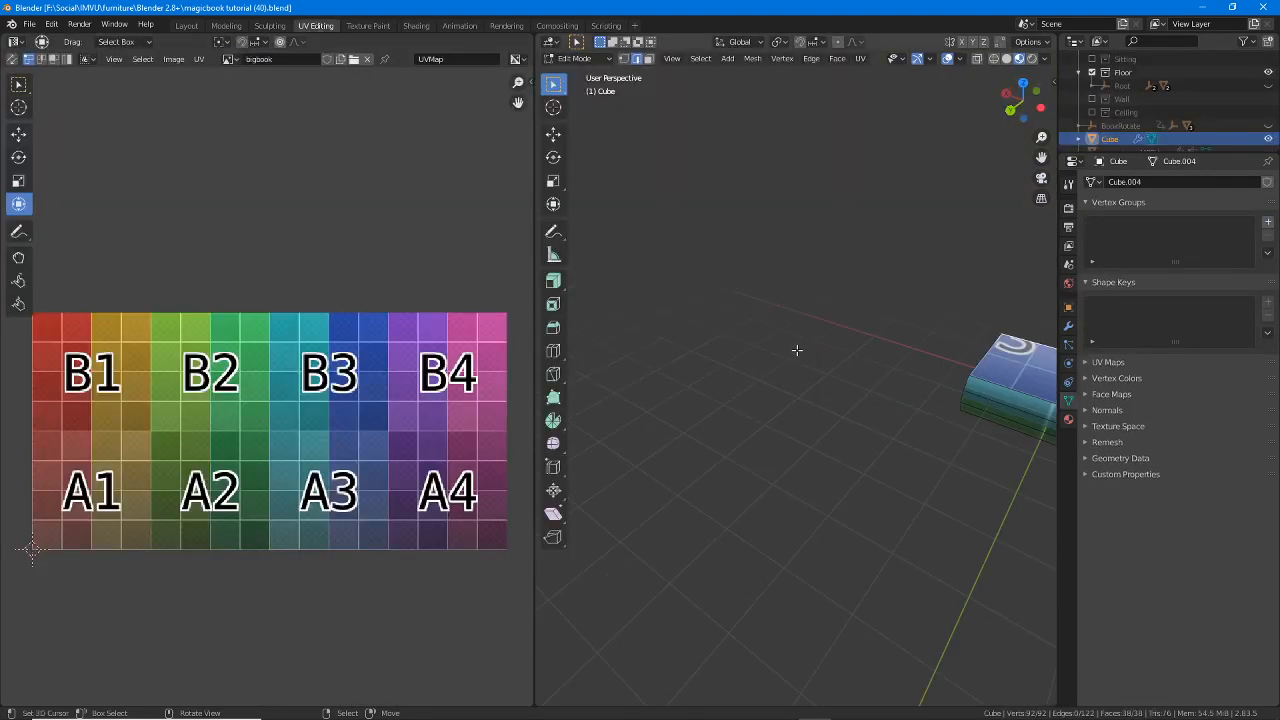
pyautogui.keyDown('shift'); pyautogui.moveTo(963, 394); pyautogui.dragTo(779, 368, button='middle'); pyautogui.keyUp('shift')
pyautogui.scroll(5, 793, 336)
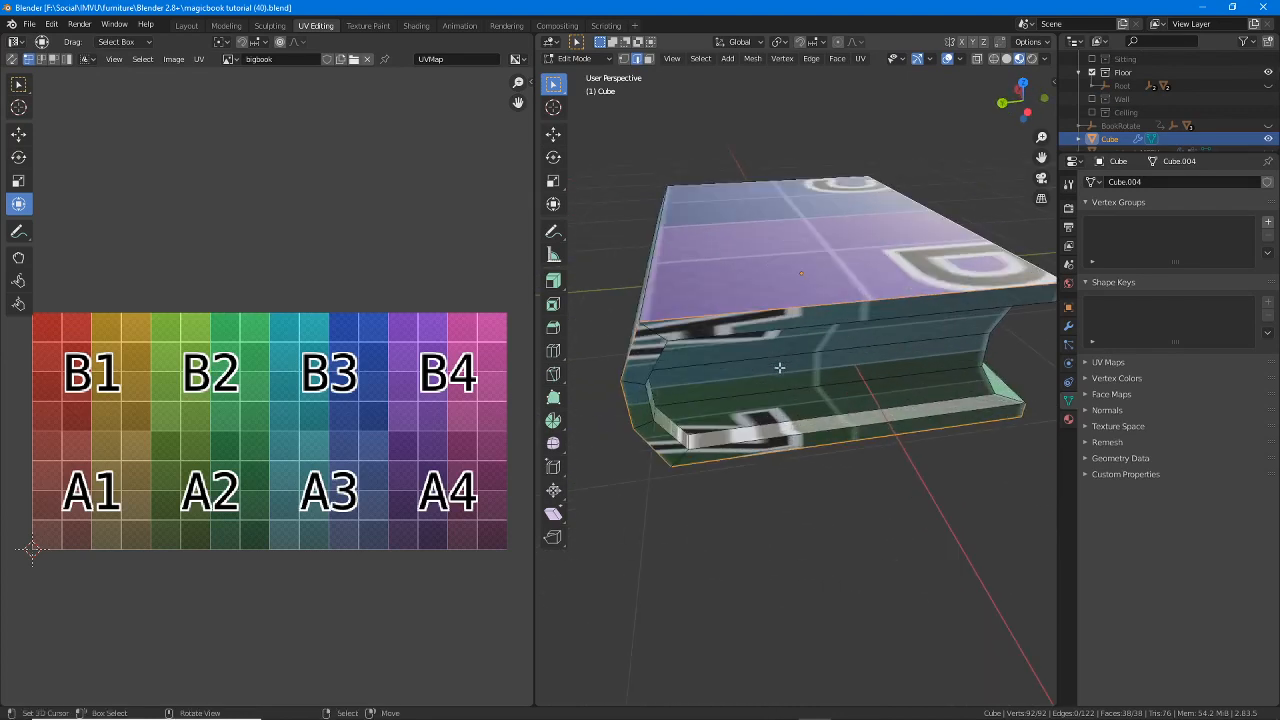
# - Select the whole book mesh and all of its UVs, and try moving the UV layout above the image
pyautogui.click(700, 58)
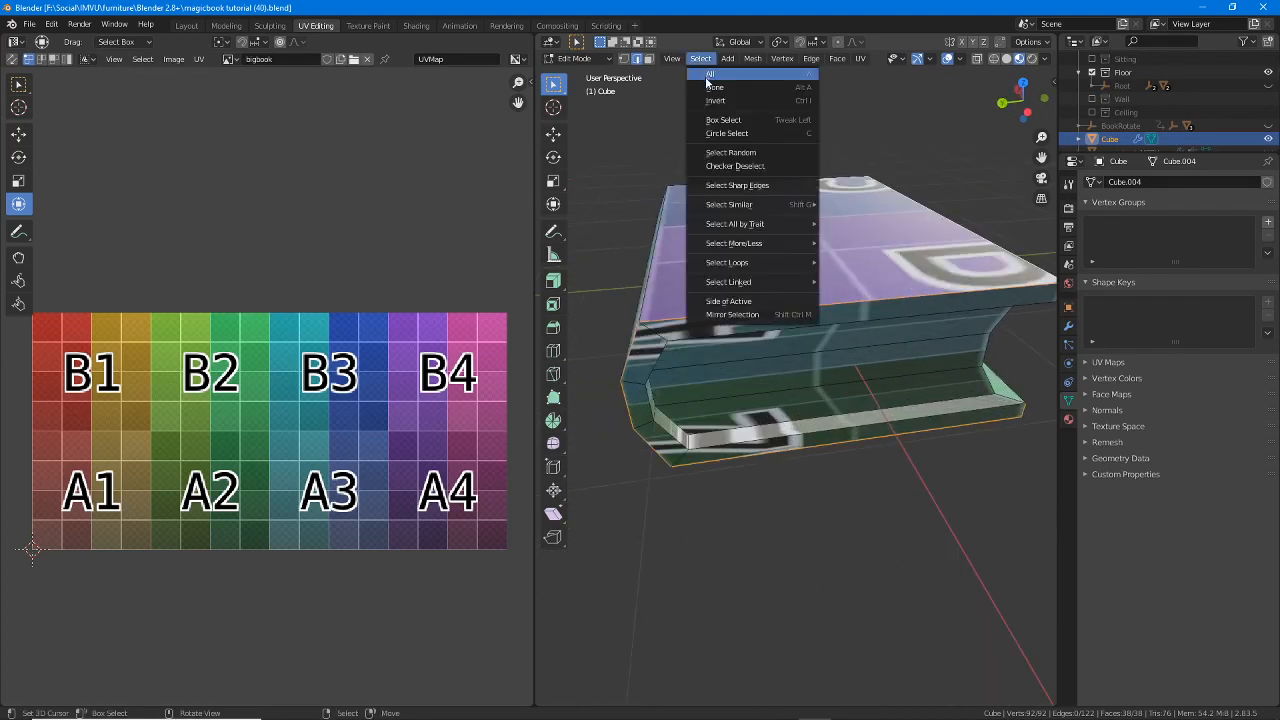
pyautogui.click(710, 80)
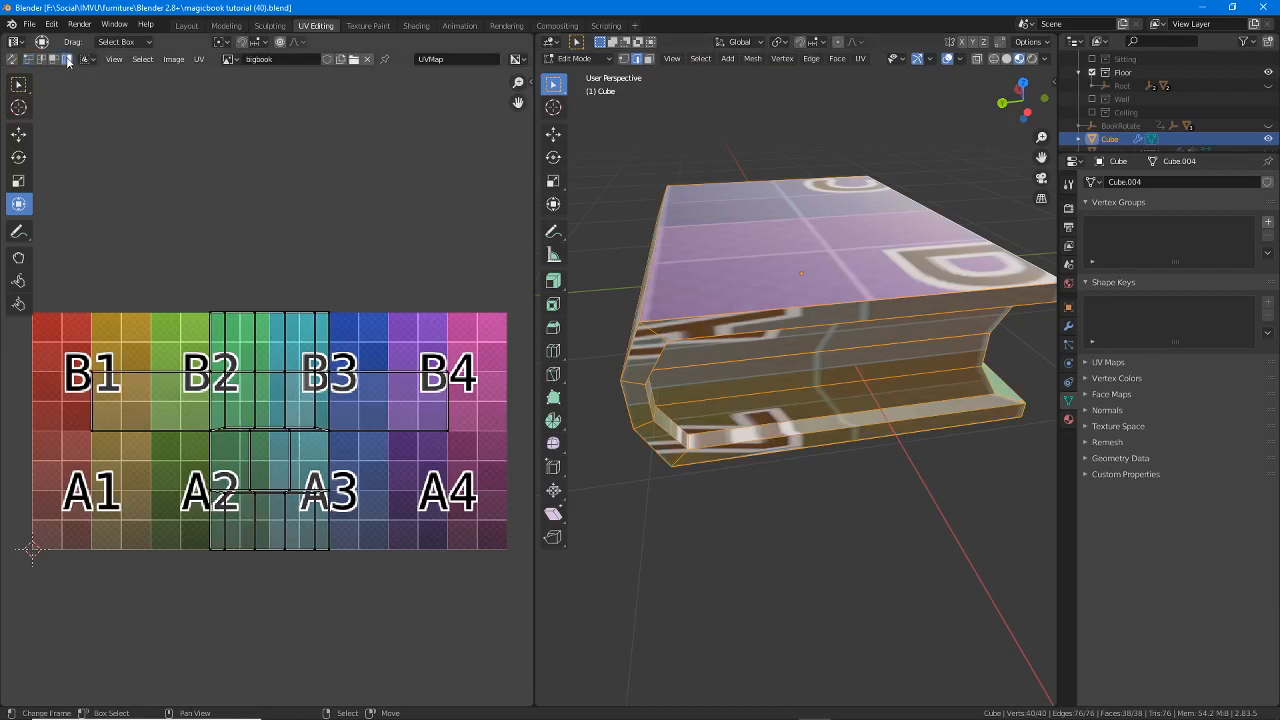
pyautogui.moveTo(209, 242); pyautogui.dragTo(211, 273, button='middle')
pyautogui.press('a')
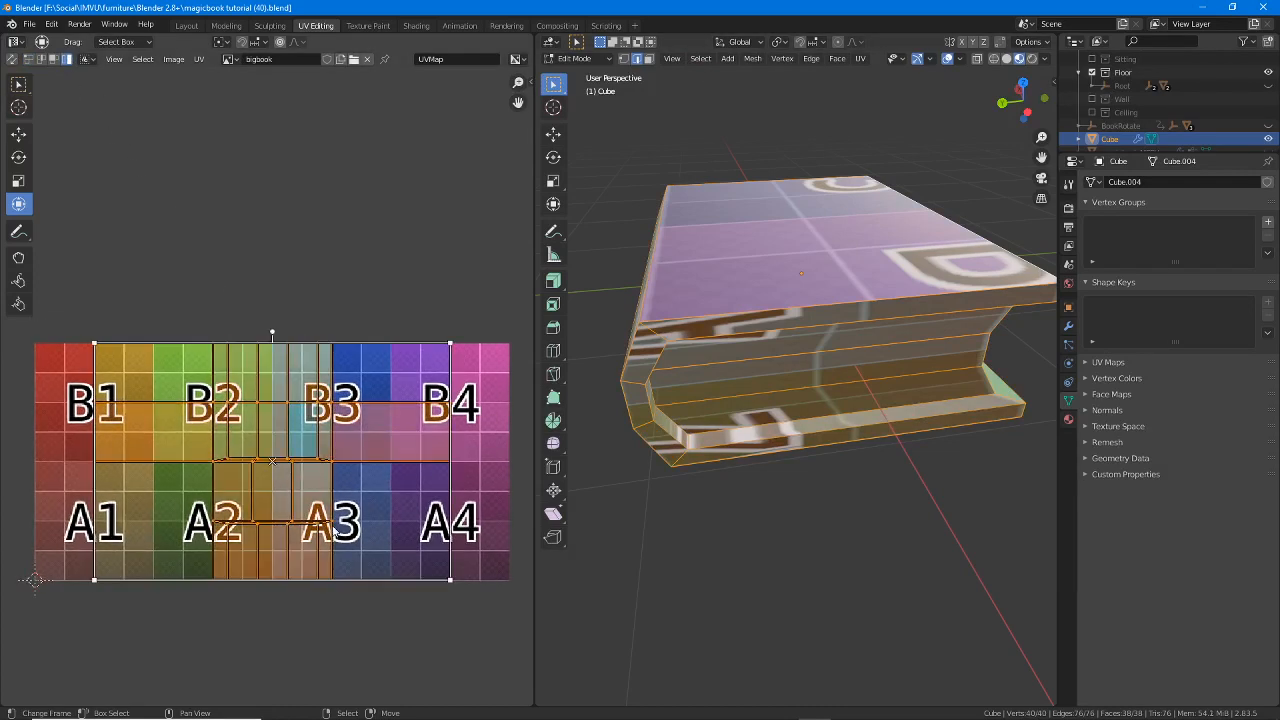
pyautogui.moveTo(332, 516); pyautogui.dragTo(332, 264)
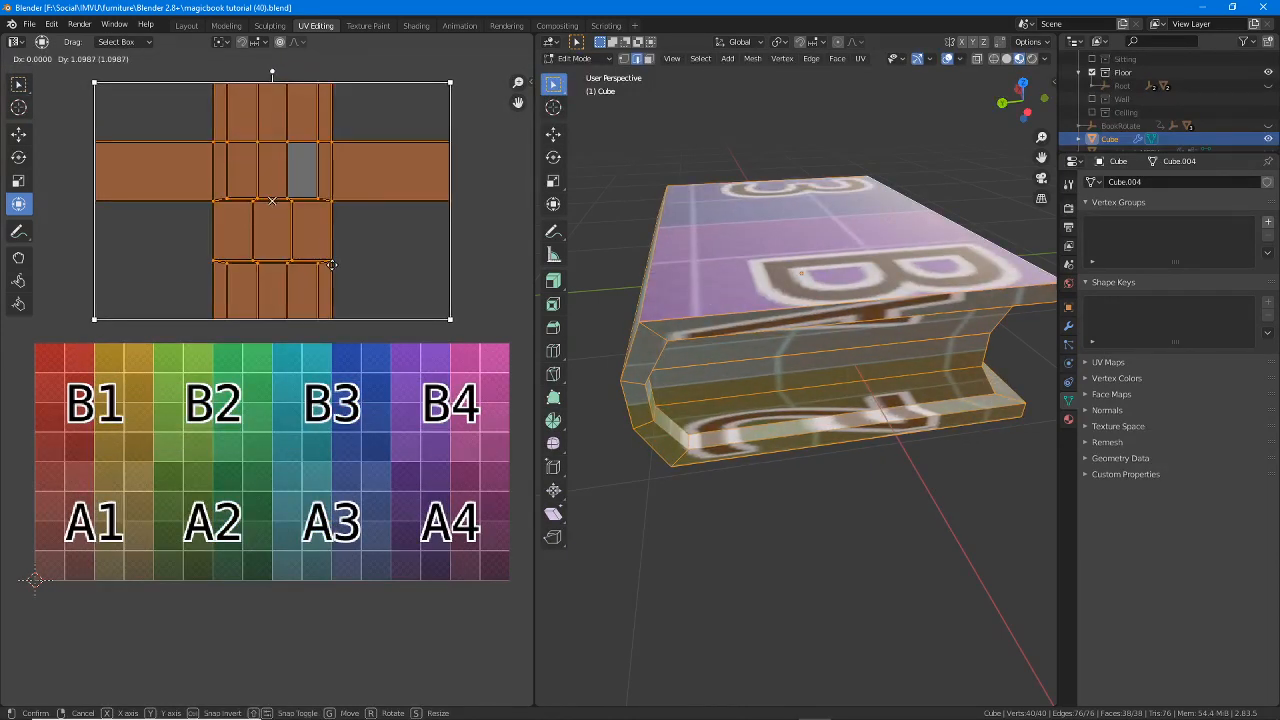
pyautogui.rightClick(332, 265)
# - Mark seams on all edges where the page block meets the inside of the cover, switching the viewport to wireframe with X-ray
pyautogui.moveTo(893, 386); pyautogui.dragTo(820, 374, button='middle')
pyautogui.moveTo(758, 308); pyautogui.dragTo(768, 350, button='middle')
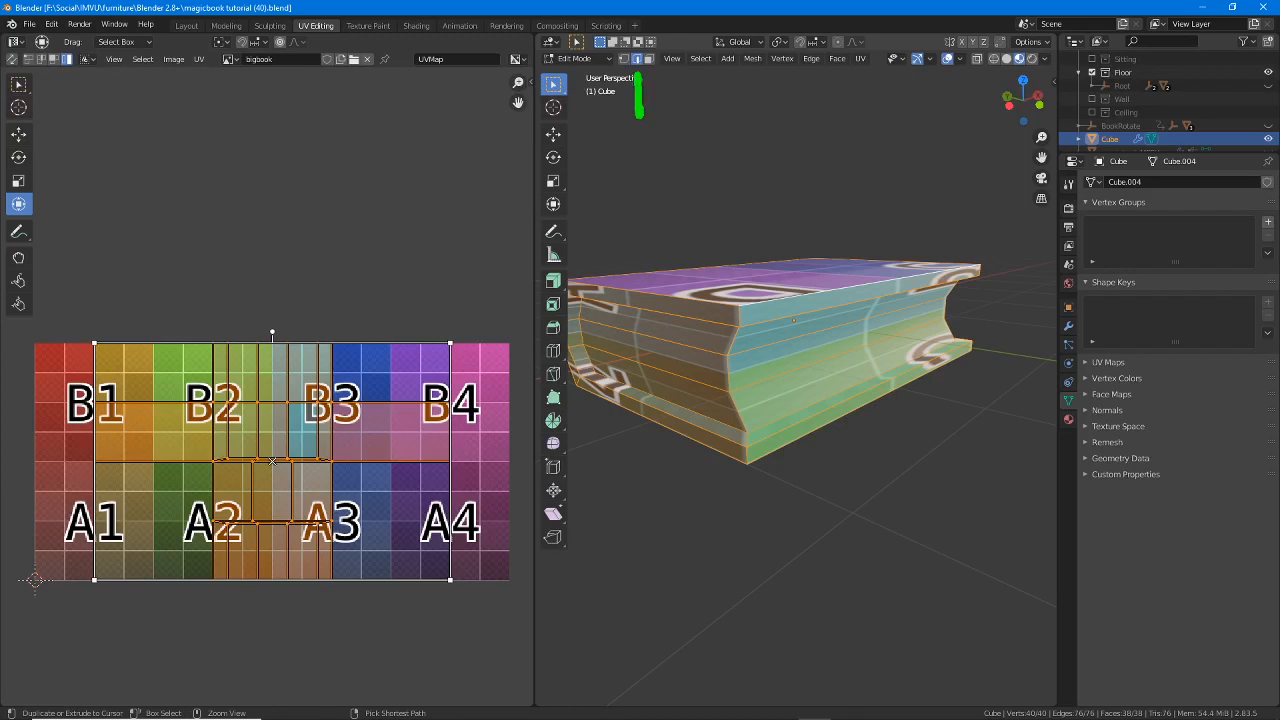
pyautogui.keyDown('alt'); pyautogui.click(734, 341); pyautogui.keyUp('alt')
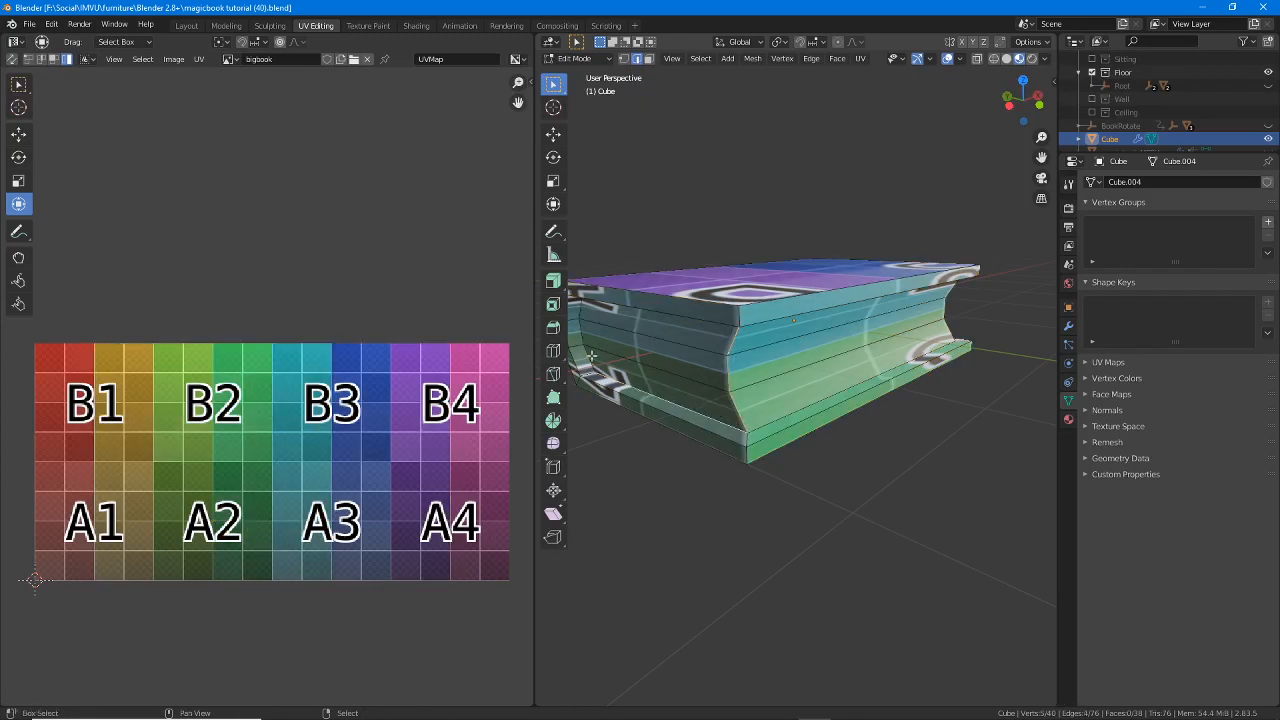
pyautogui.moveTo(606, 328); pyautogui.dragTo(704, 321, button='middle')
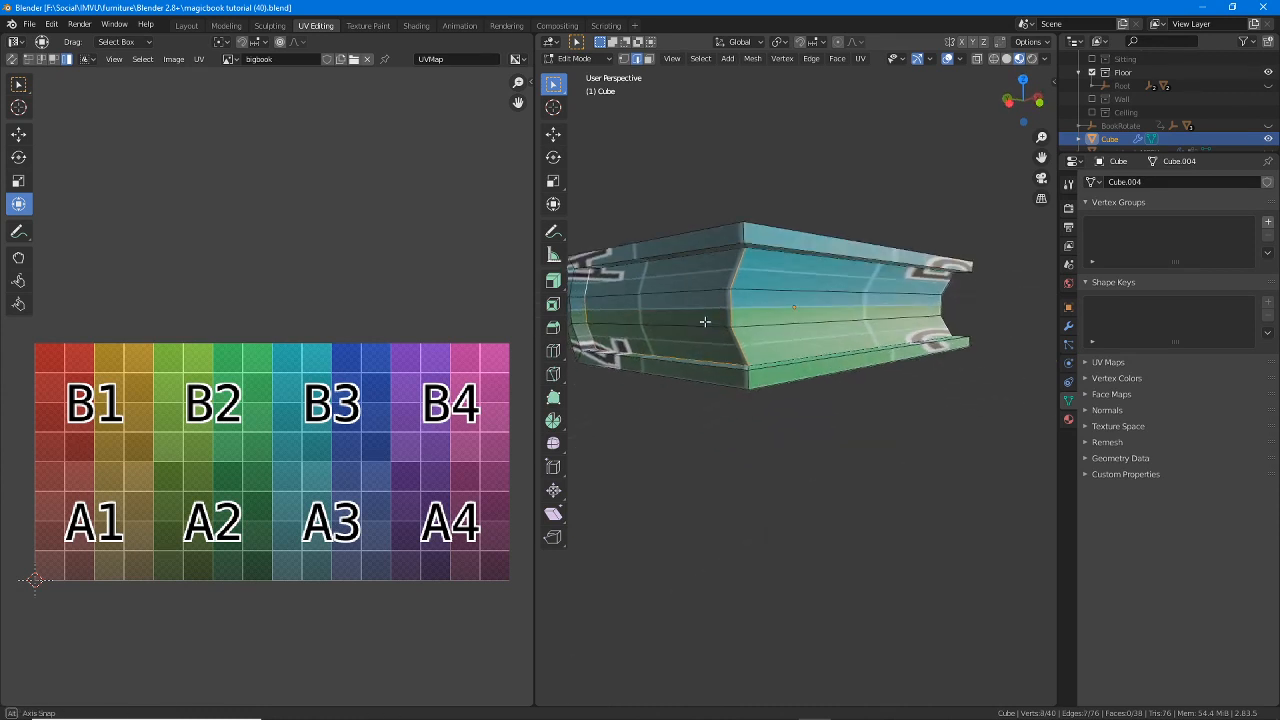
pyautogui.keyDown('alt'); pyautogui.click(718, 268); pyautogui.keyUp('alt')
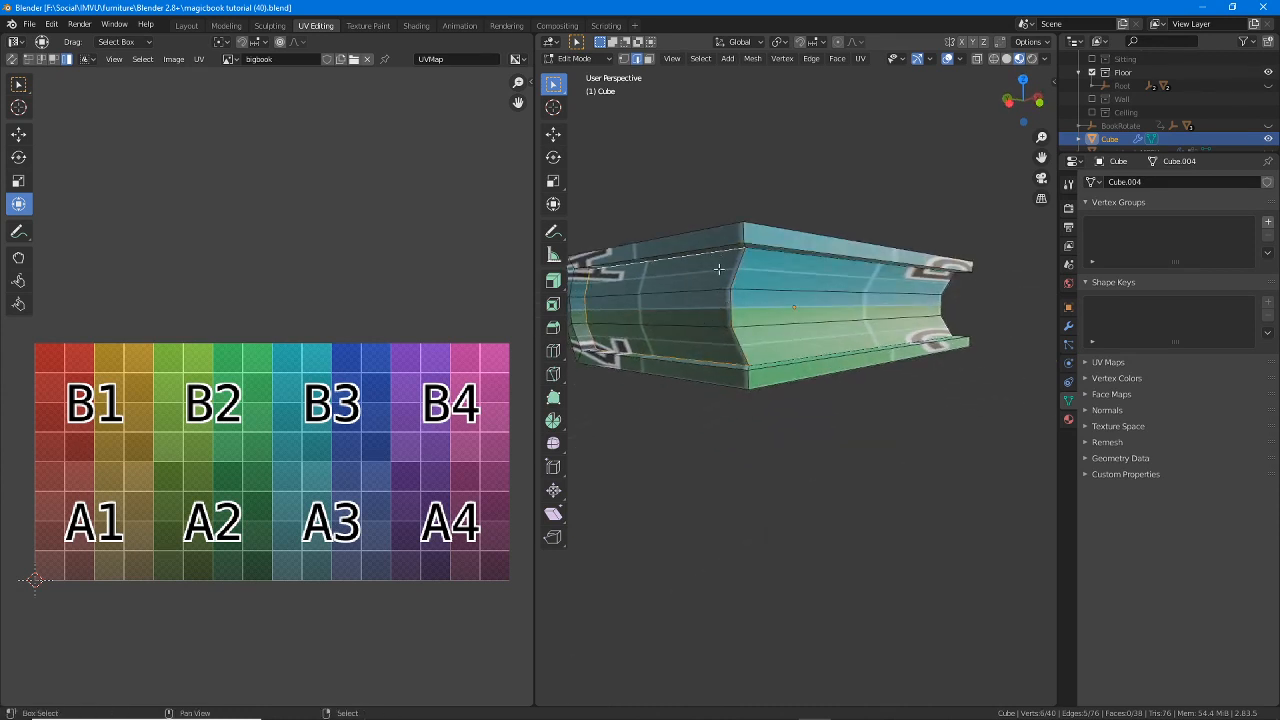
pyautogui.keyDown('shift'); pyautogui.click(779, 252); pyautogui.keyUp('shift')
pyautogui.keyDown('shift'); pyautogui.click(795, 356); pyautogui.keyUp('shift')
pyautogui.moveTo(795, 356); pyautogui.dragTo(854, 231, button='middle')
pyautogui.keyDown('shift'); pyautogui.click(914, 328); pyautogui.keyUp('shift')
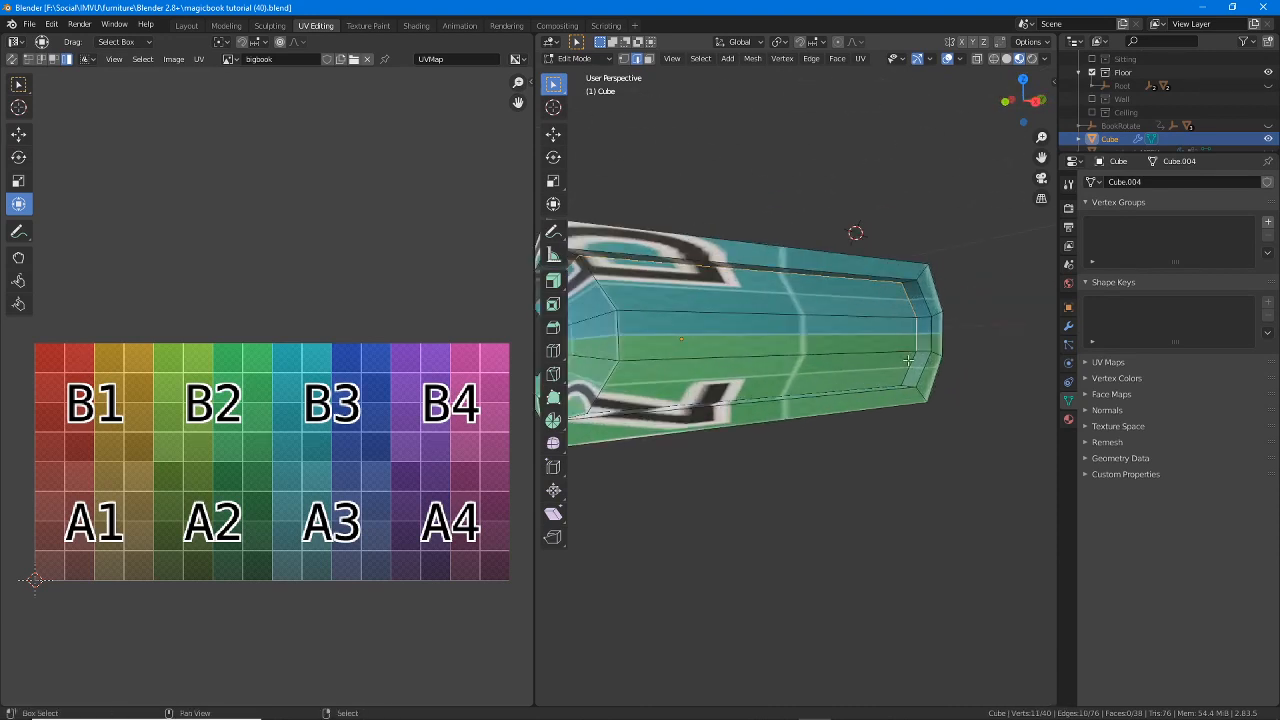
pyautogui.keyDown('shift'); pyautogui.click(908, 360); pyautogui.keyUp('shift')
pyautogui.moveTo(908, 360); pyautogui.dragTo(885, 408, button='middle')
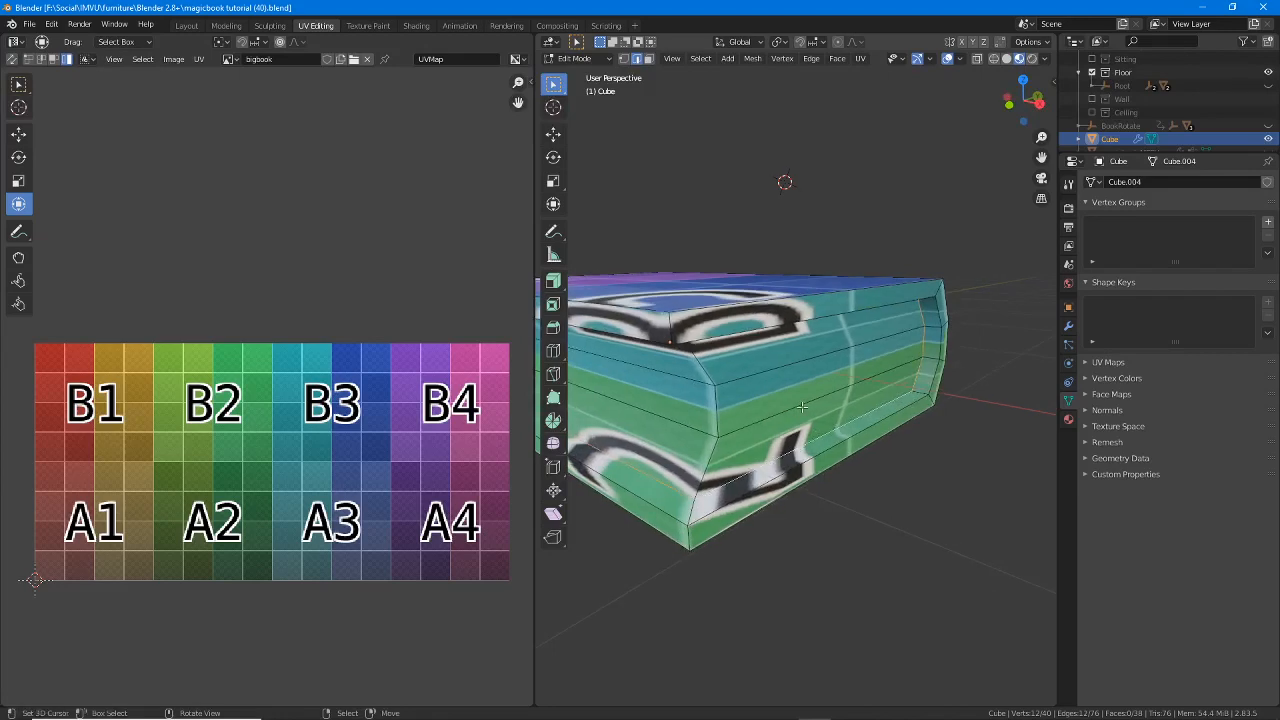
pyautogui.moveTo(774, 397); pyautogui.dragTo(852, 424, button='middle')
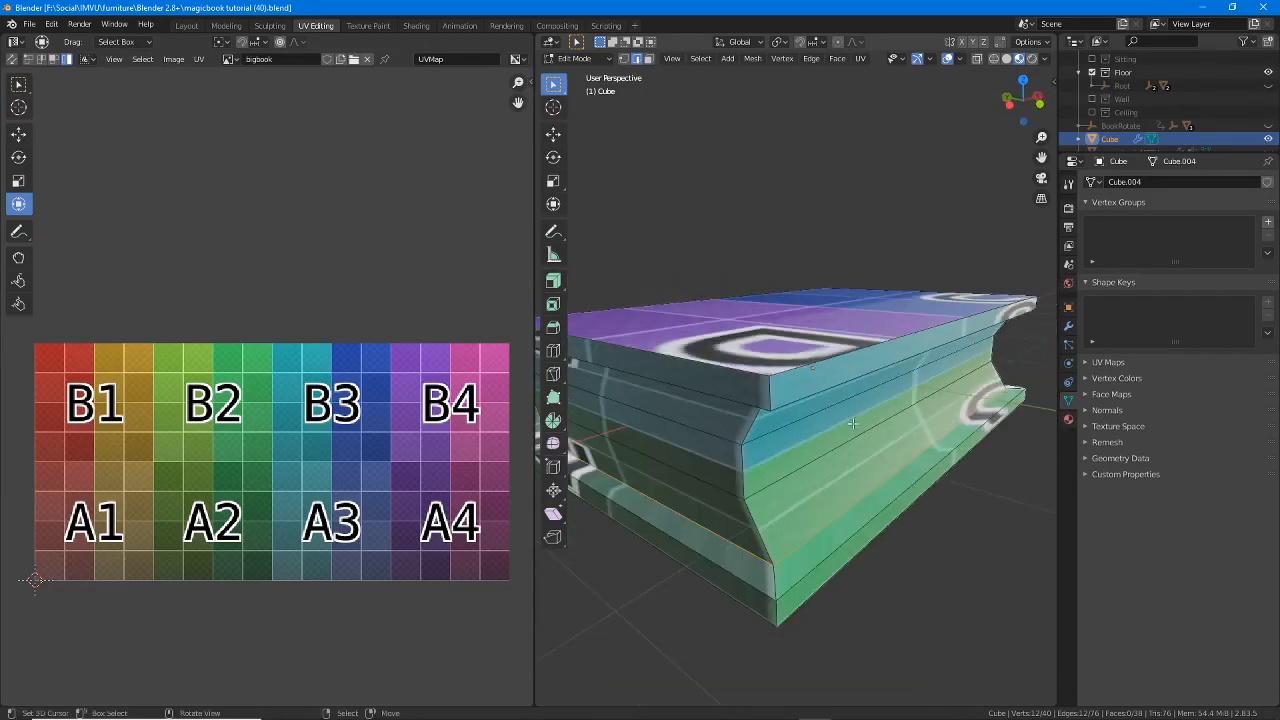
pyautogui.click(993, 61)
pyautogui.moveTo(882, 328); pyautogui.dragTo(880, 346, button='middle')
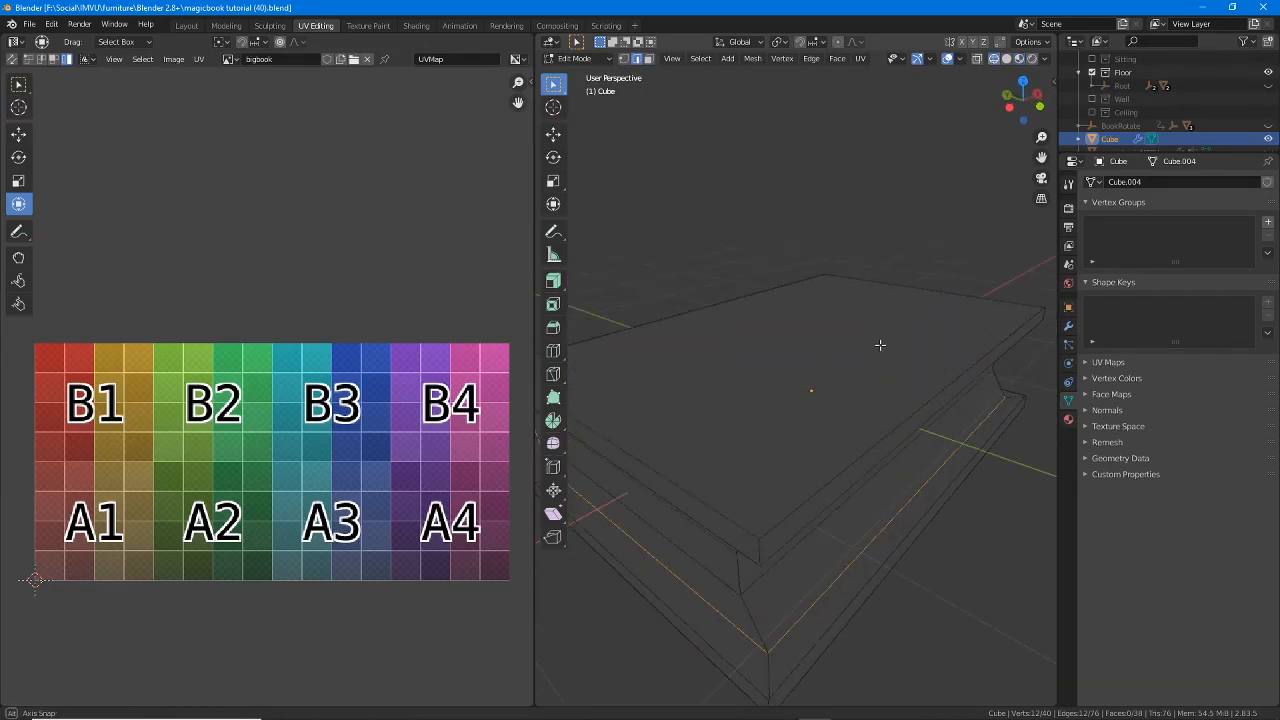
pyautogui.click(977, 60)
pyautogui.moveTo(946, 302); pyautogui.dragTo(832, 342, button='middle')
pyautogui.click(811, 59)
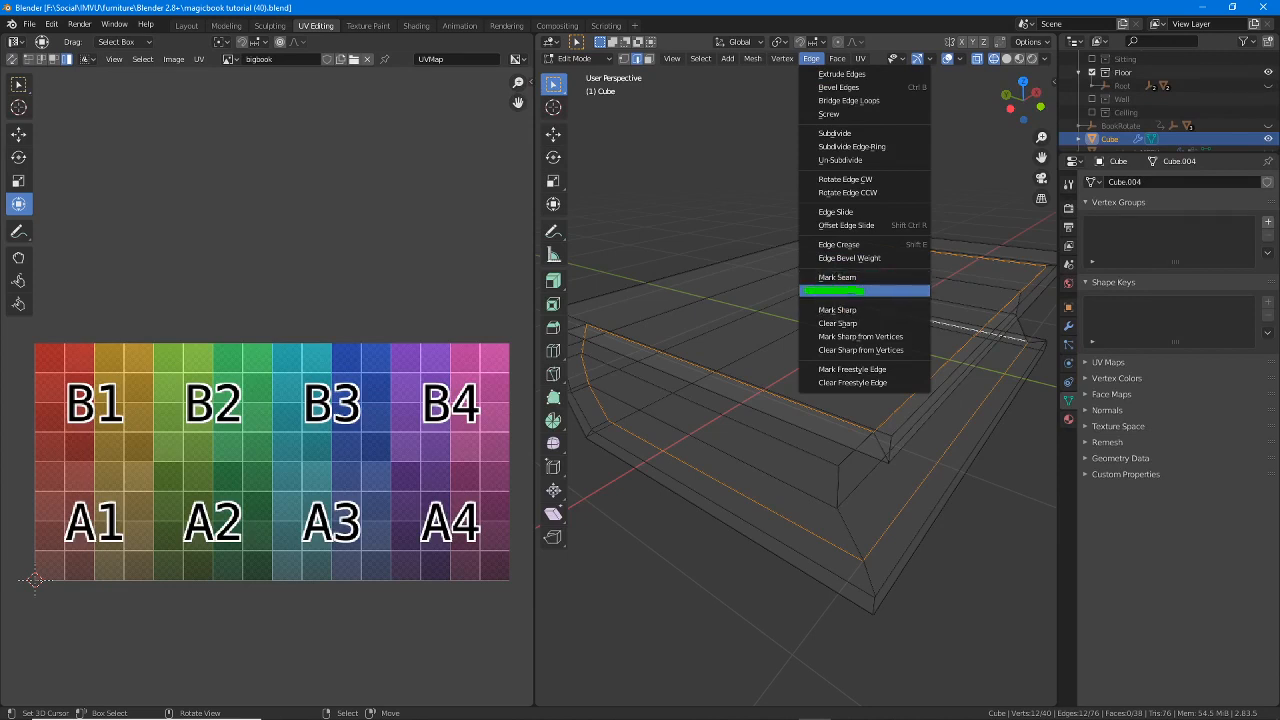
pyautogui.click(837, 278)
pyautogui.moveTo(886, 349); pyautogui.dragTo(767, 377, button='middle')
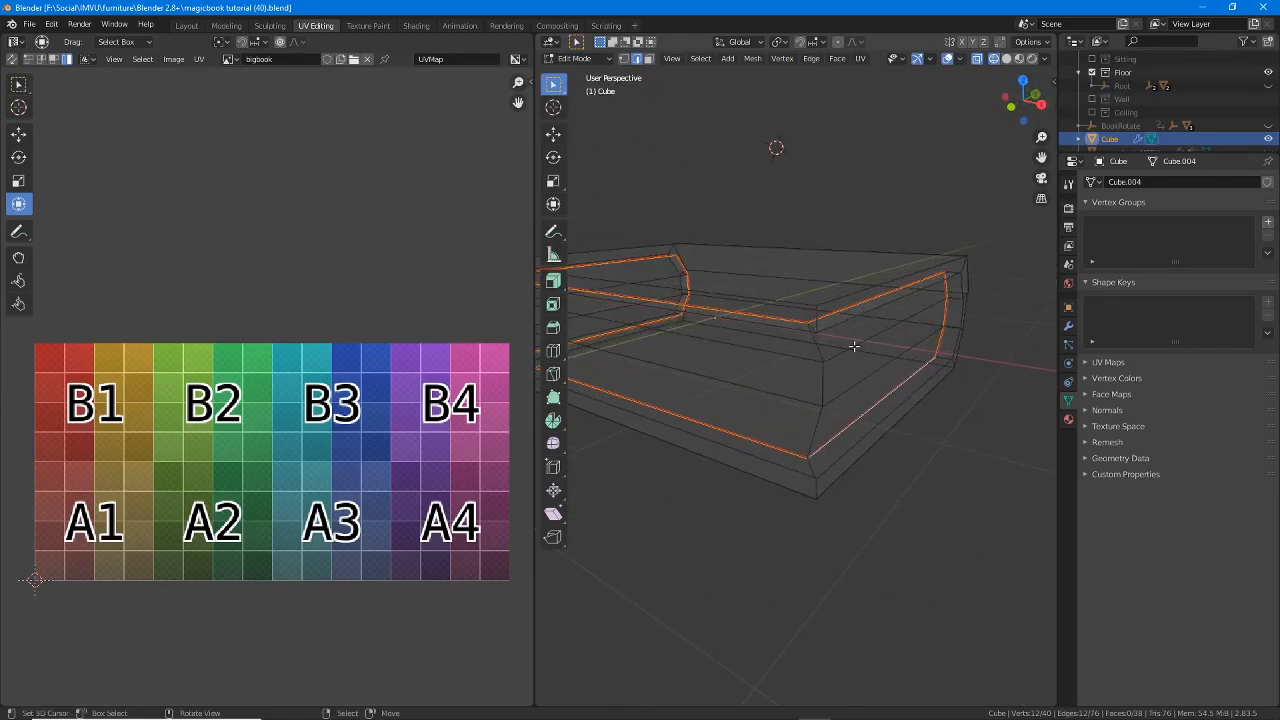
# - Mark seams on the short corner edges across the cover's thickness at the four open corners of the front and back covers
pyautogui.moveTo(854, 346); pyautogui.dragTo(725, 425, button='middle')
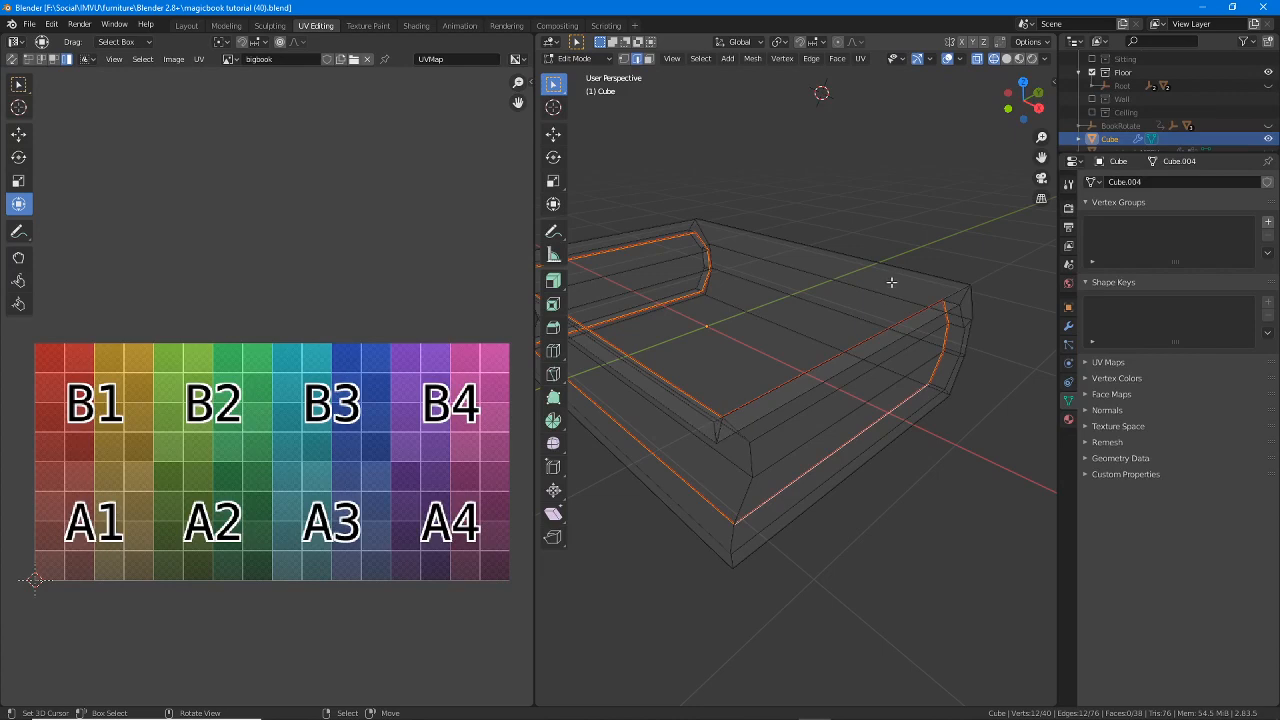
pyautogui.click(716, 429)
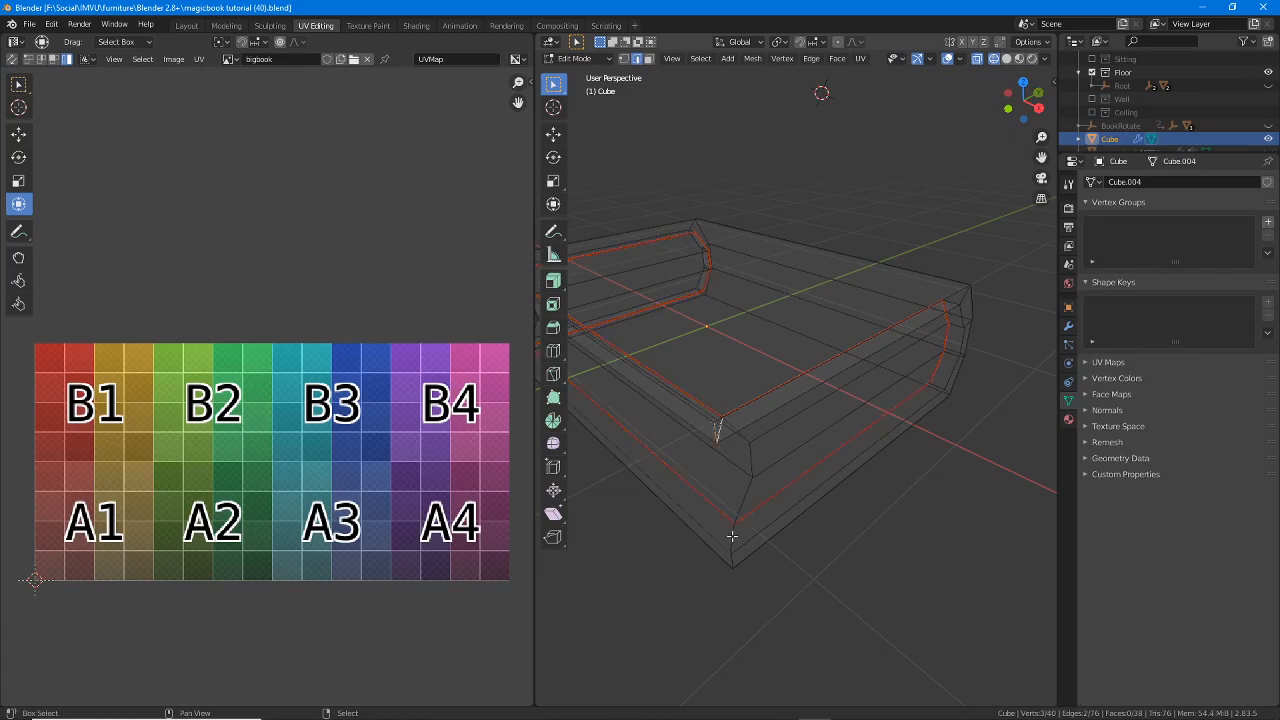
pyautogui.moveTo(737, 558); pyautogui.dragTo(893, 443, button='middle')
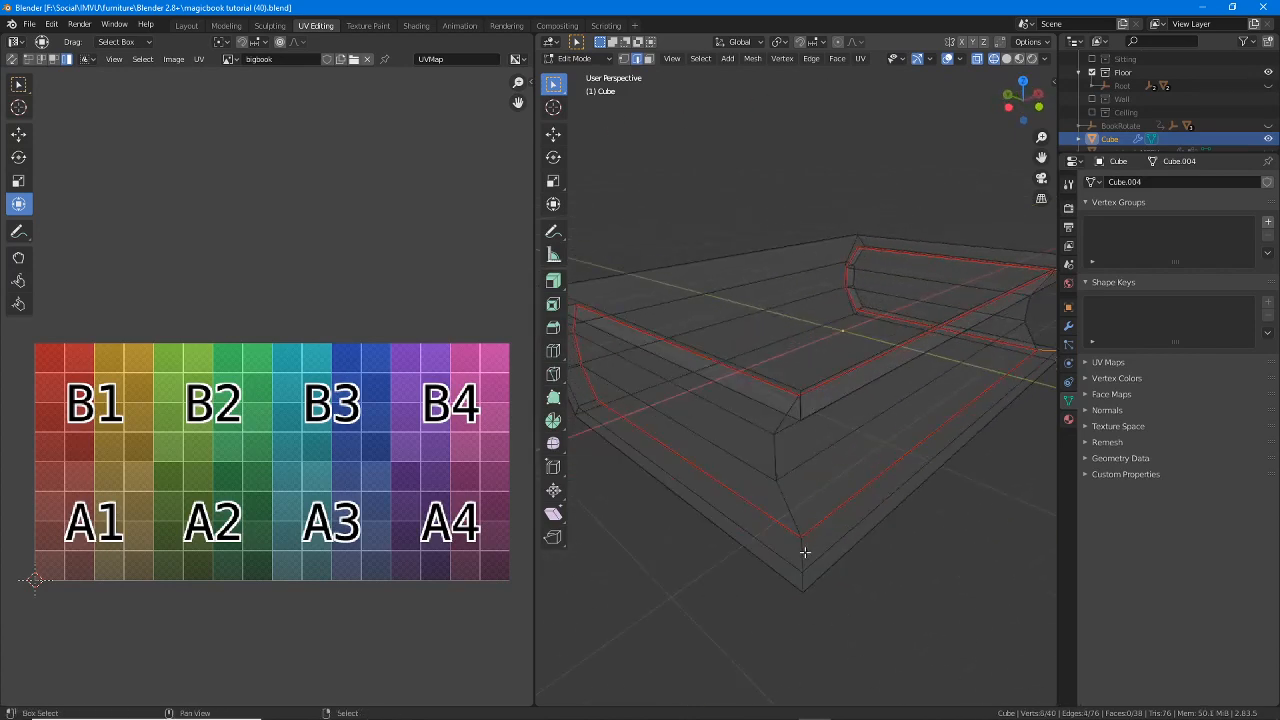
pyautogui.keyDown('shift'); pyautogui.click(805, 556); pyautogui.keyUp('shift')
pyautogui.keyDown('shift'); pyautogui.click(800, 581); pyautogui.keyUp('shift')
pyautogui.keyDown('shift'); pyautogui.click(797, 411); pyautogui.keyUp('shift')
pyautogui.moveTo(797, 414); pyautogui.dragTo(797, 326, button='middle')
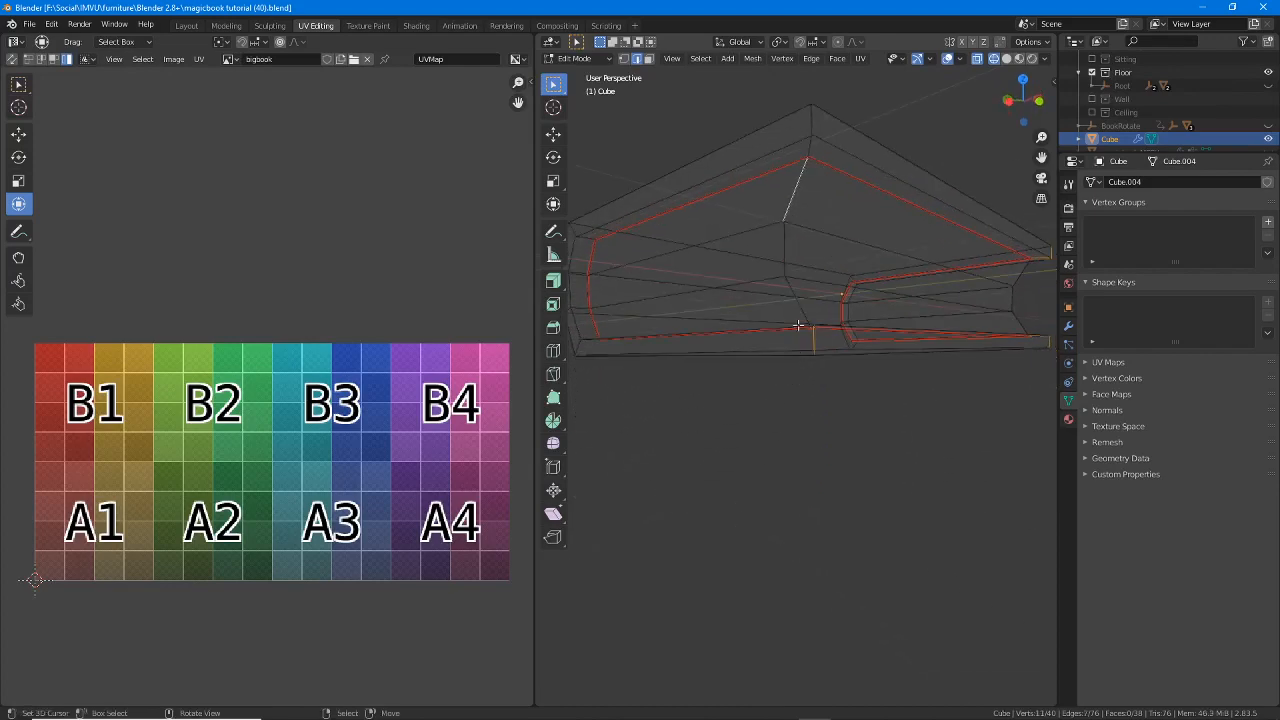
pyautogui.keyDown('shift'); pyautogui.click(790, 193); pyautogui.keyUp('shift')
pyautogui.keyDown('shift'); pyautogui.click(813, 147); pyautogui.keyUp('shift')
pyautogui.keyDown('shift'); pyautogui.click(812, 120); pyautogui.keyUp('shift')
pyautogui.moveTo(795, 195); pyautogui.dragTo(796, 270, button='middle')
pyautogui.moveTo(789, 349); pyautogui.dragTo(782, 360, button='middle')
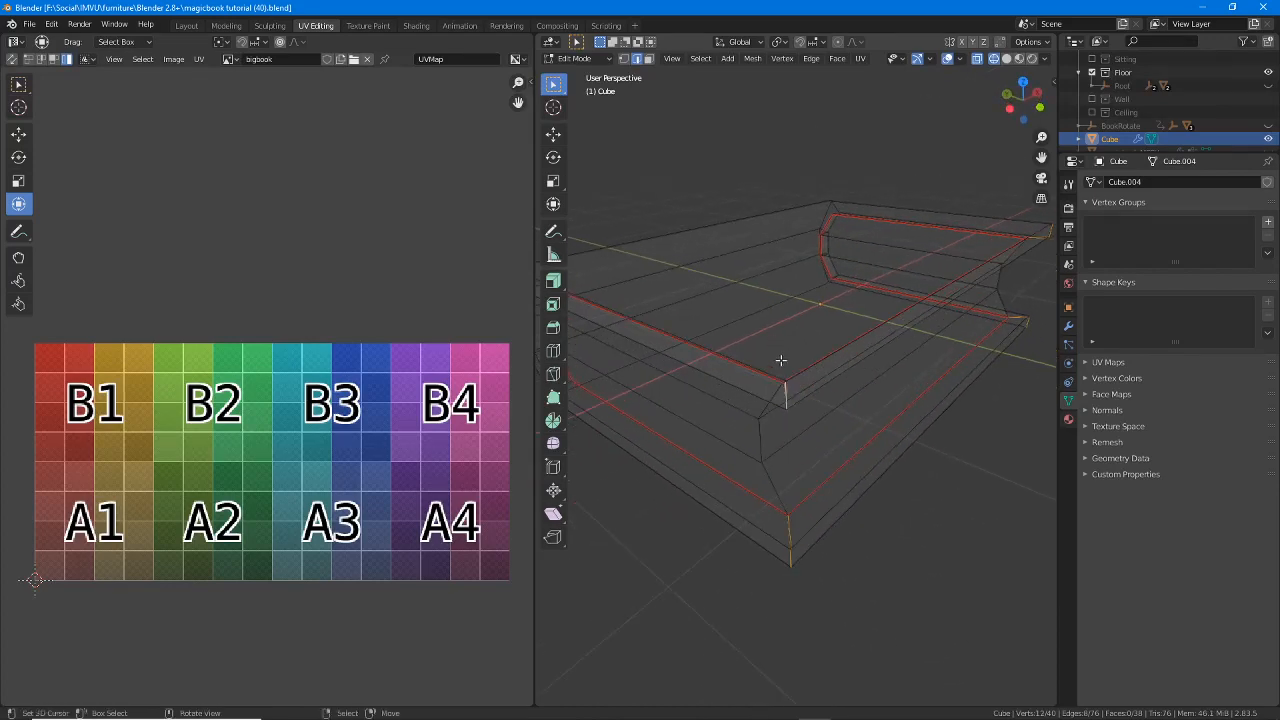
pyautogui.click(810, 59)
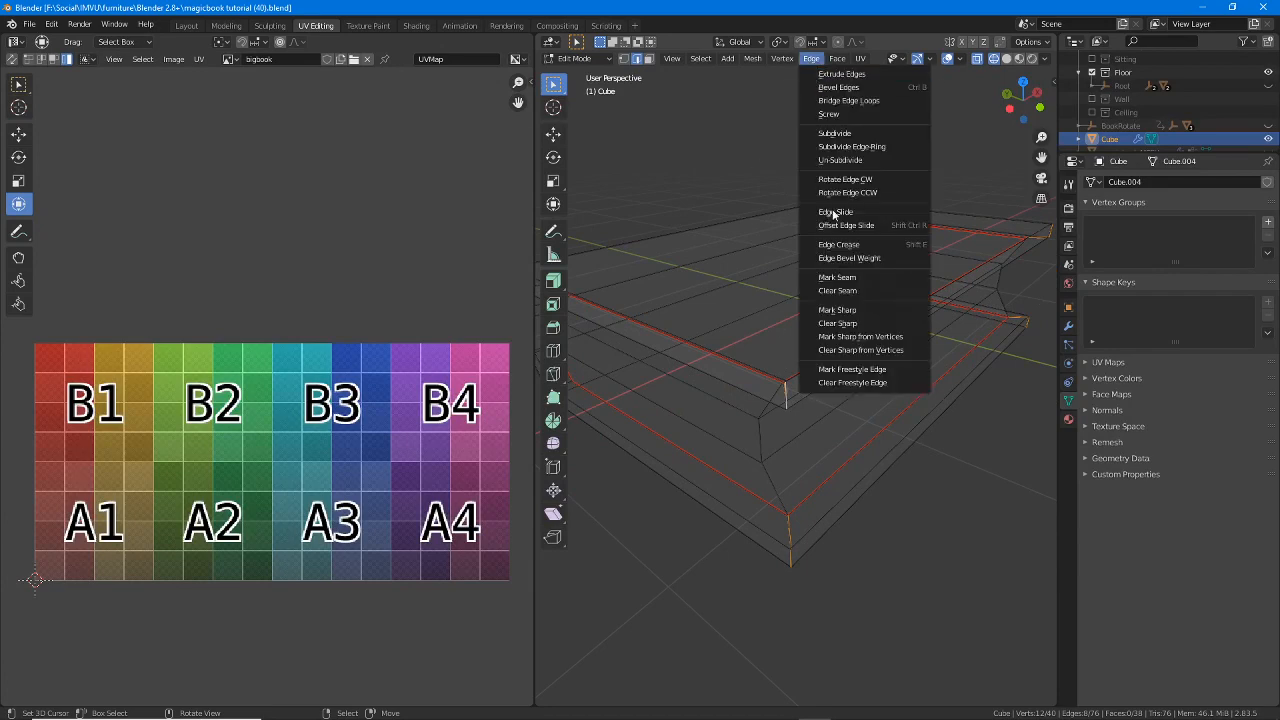
pyautogui.click(841, 277)
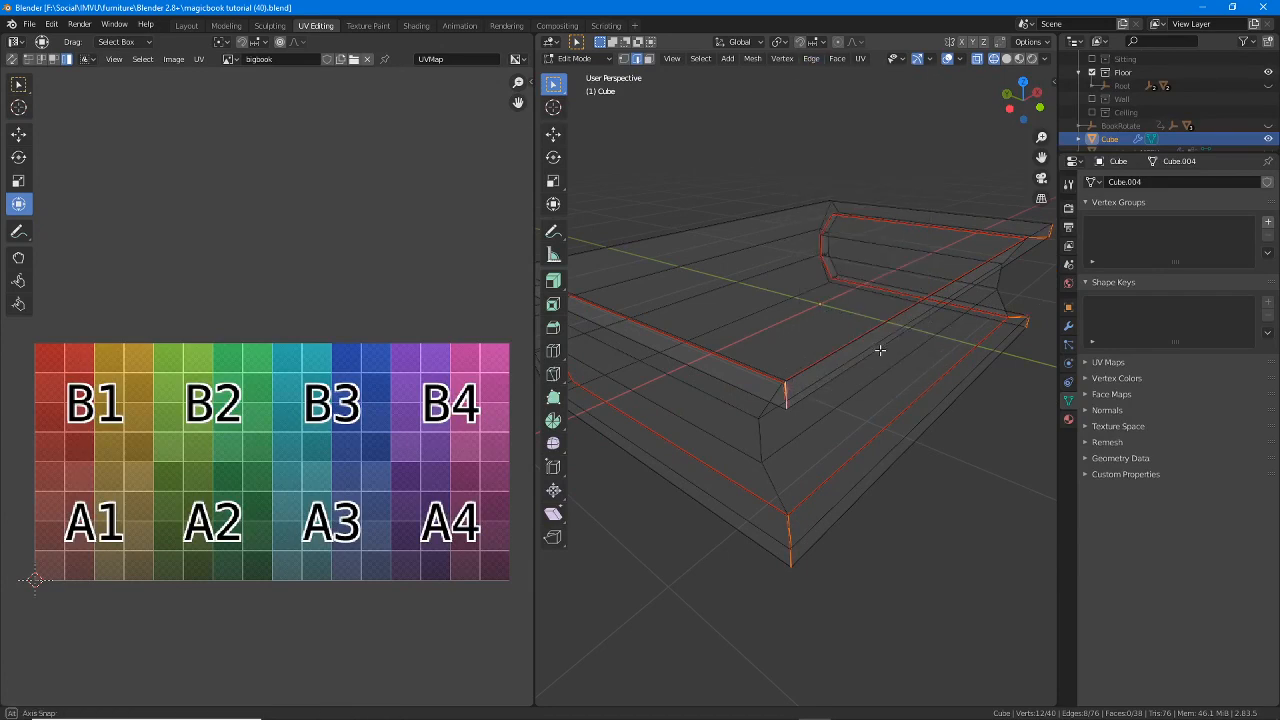
# - Select the entire book mesh and unwrap it along the marked seams
pyautogui.moveTo(880, 349); pyautogui.dragTo(794, 210, button='middle')
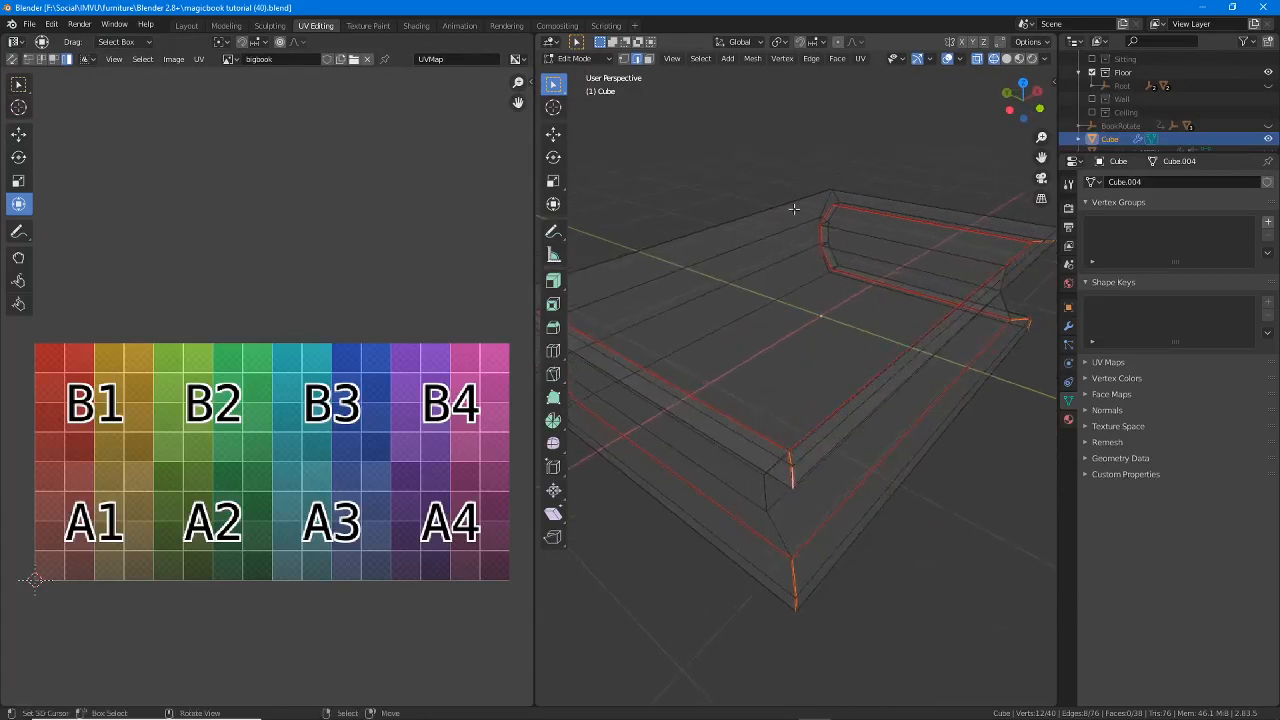
pyautogui.click(700, 59)
pyautogui.click(713, 77)
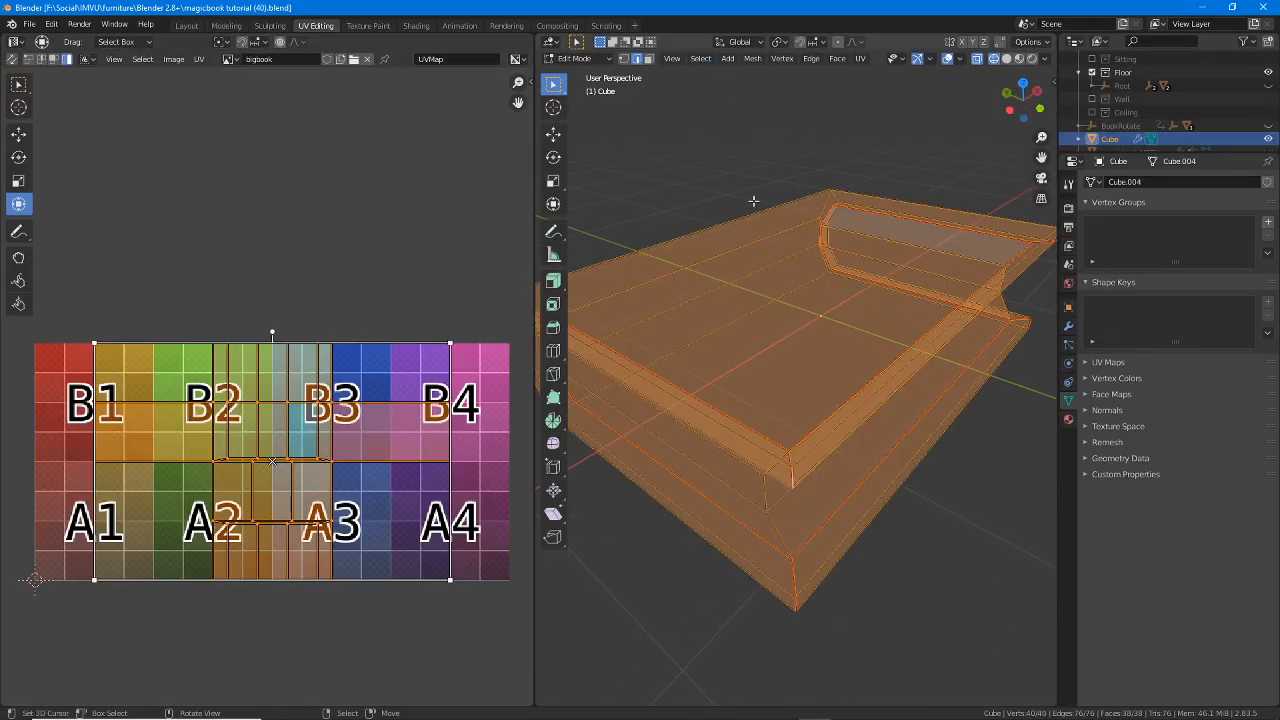
pyautogui.click(860, 59)
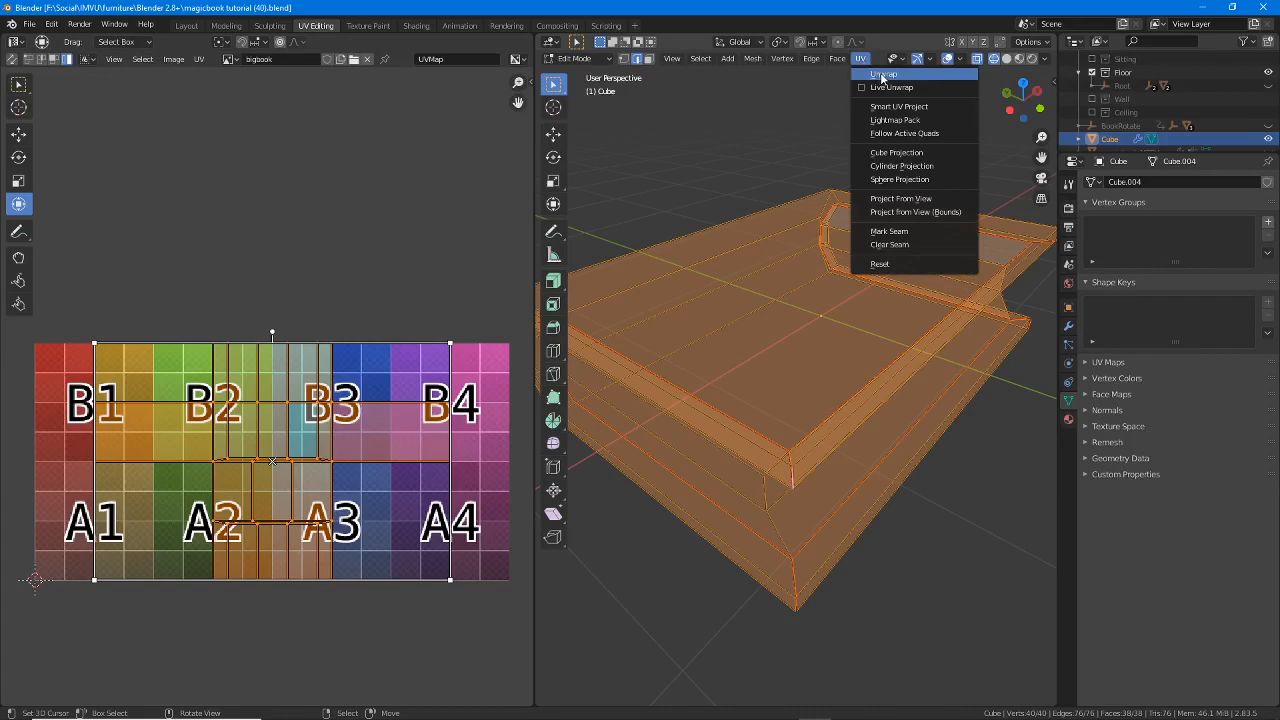
pyautogui.click(881, 75)
pyautogui.moveTo(316, 469); pyautogui.dragTo(347, 423, button='middle')
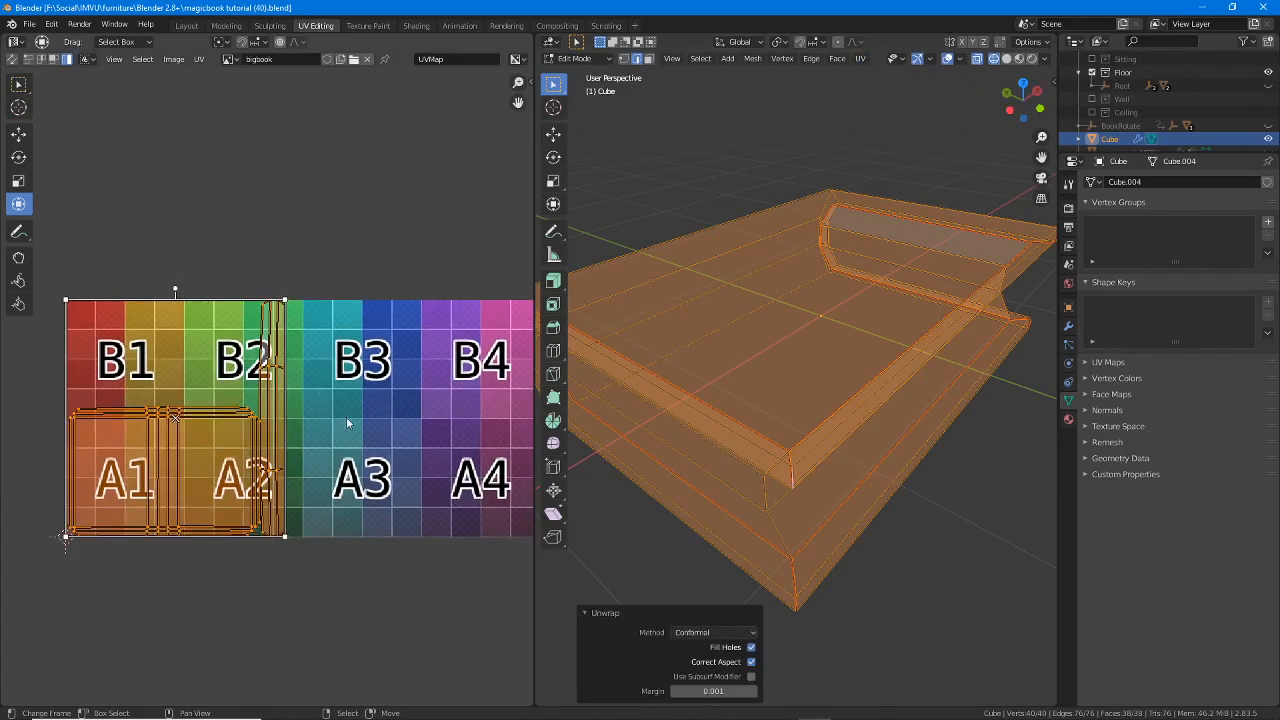
# - Set the Unwrap operation's method to Angle Based
pyautogui.click(696, 633)
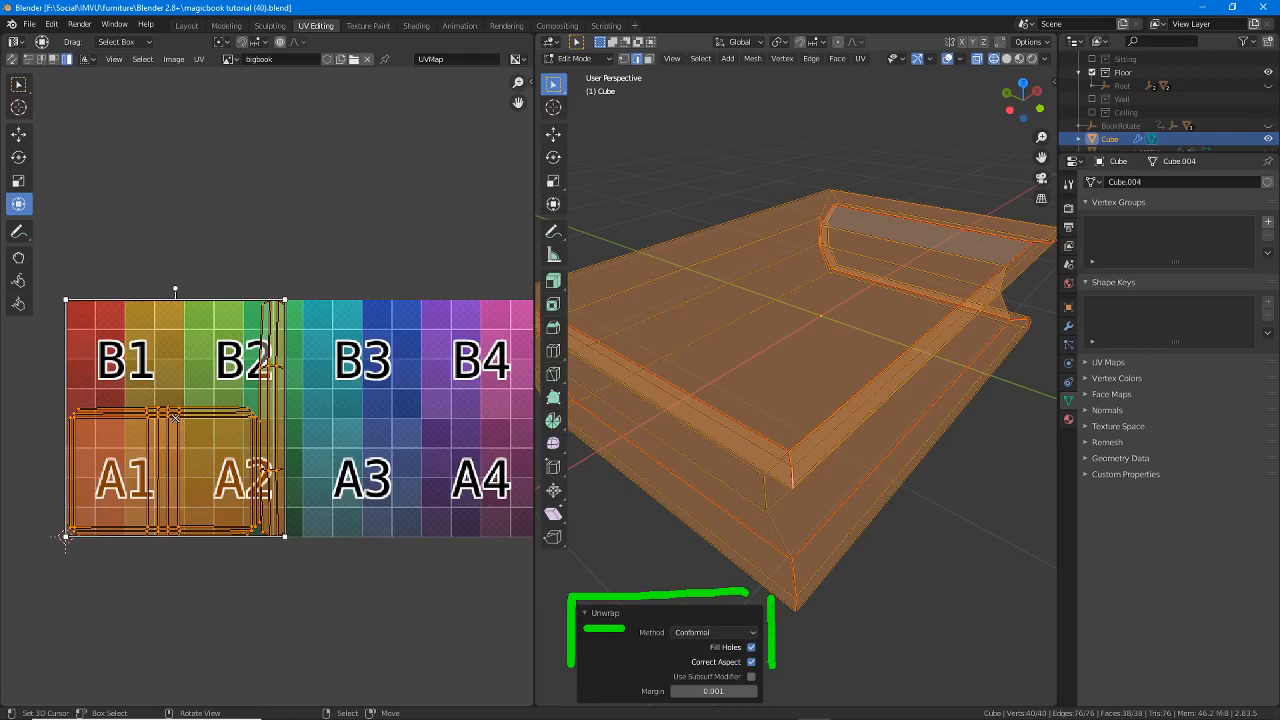
pyautogui.click(700, 633)
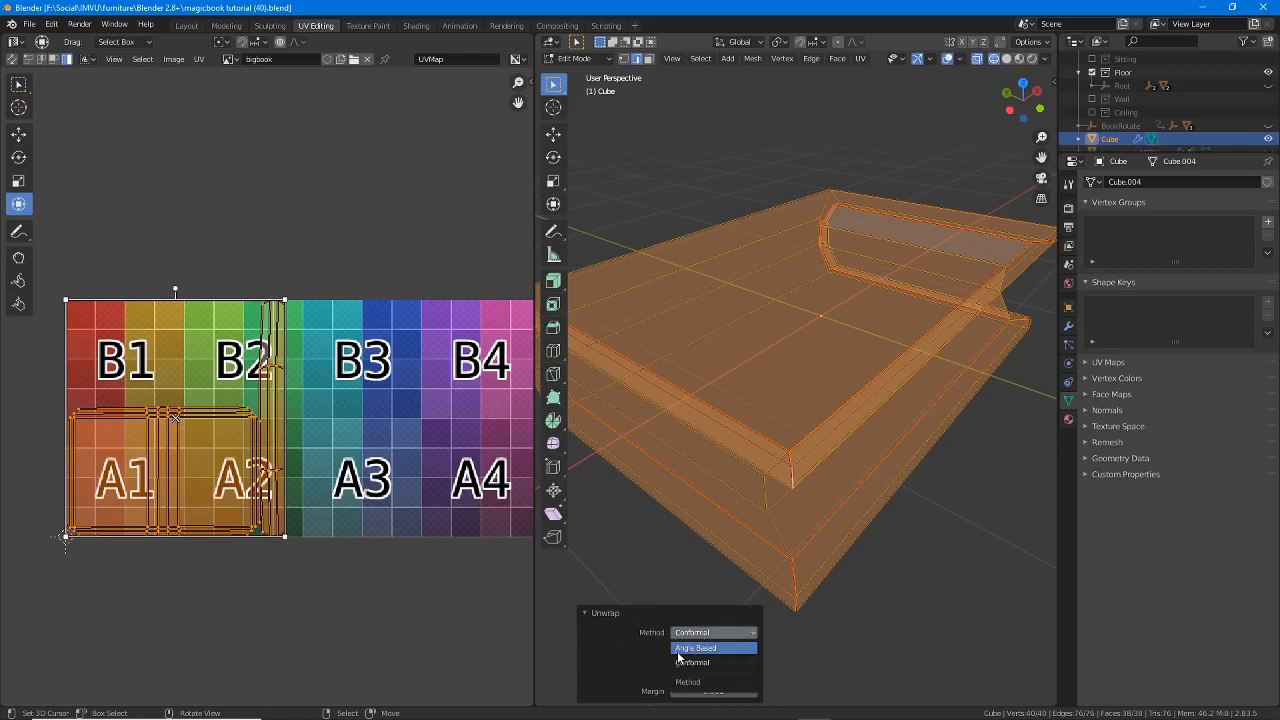
pyautogui.click(700, 633)
pyautogui.click(698, 649)
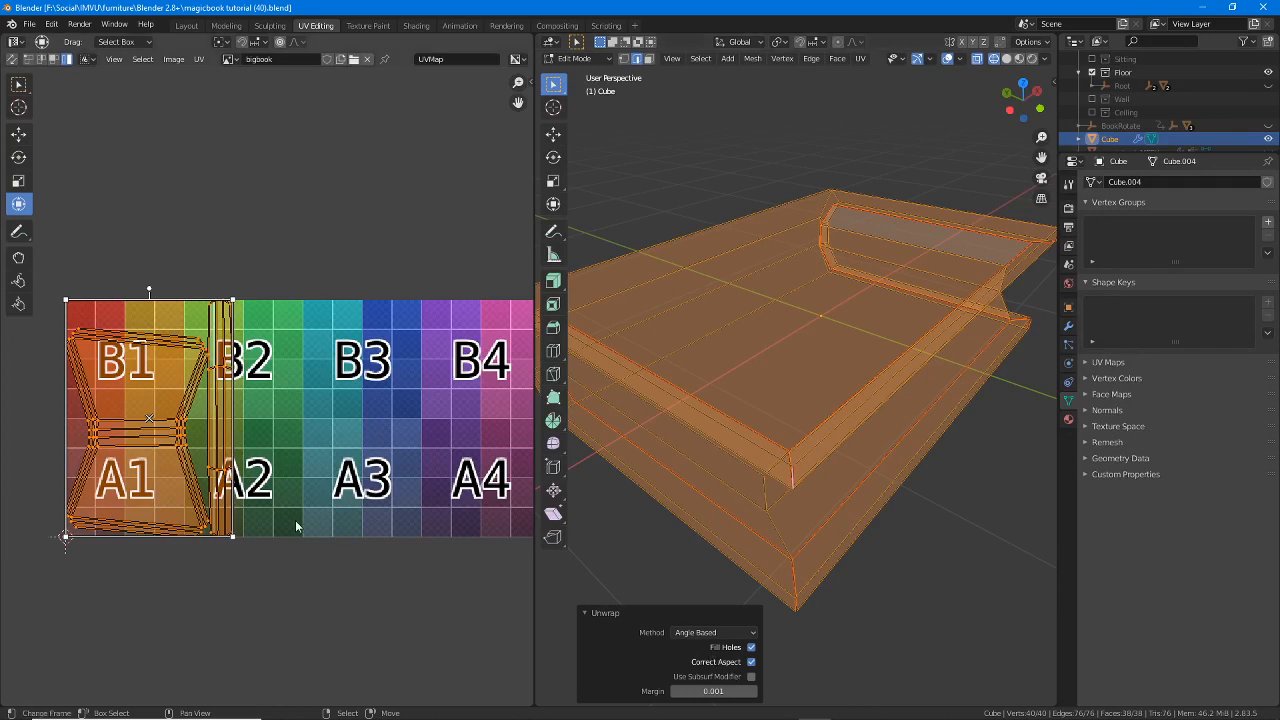
# - Change the Unwrap operation's method to Conformal
pyautogui.scroll(2, 297, 523)
pyautogui.moveTo(237, 499); pyautogui.dragTo(397, 474, button='middle')
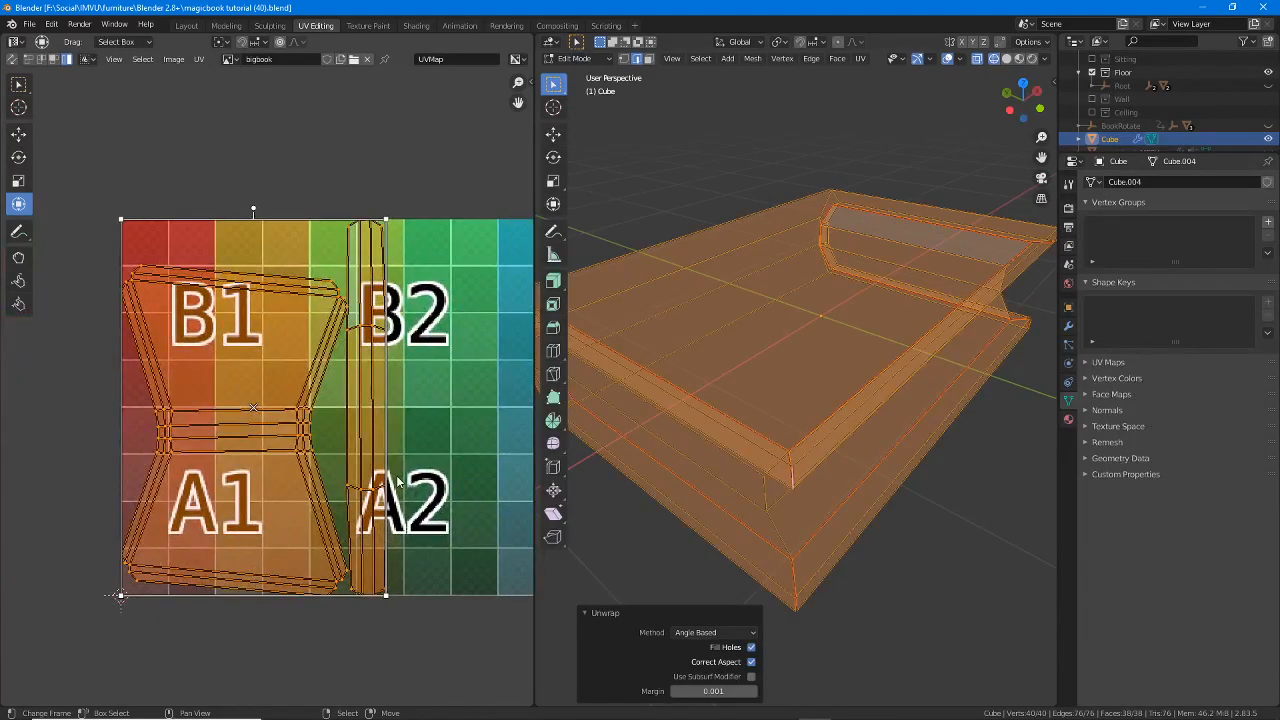
pyautogui.scroll(1, 397, 482)
pyautogui.click(710, 634)
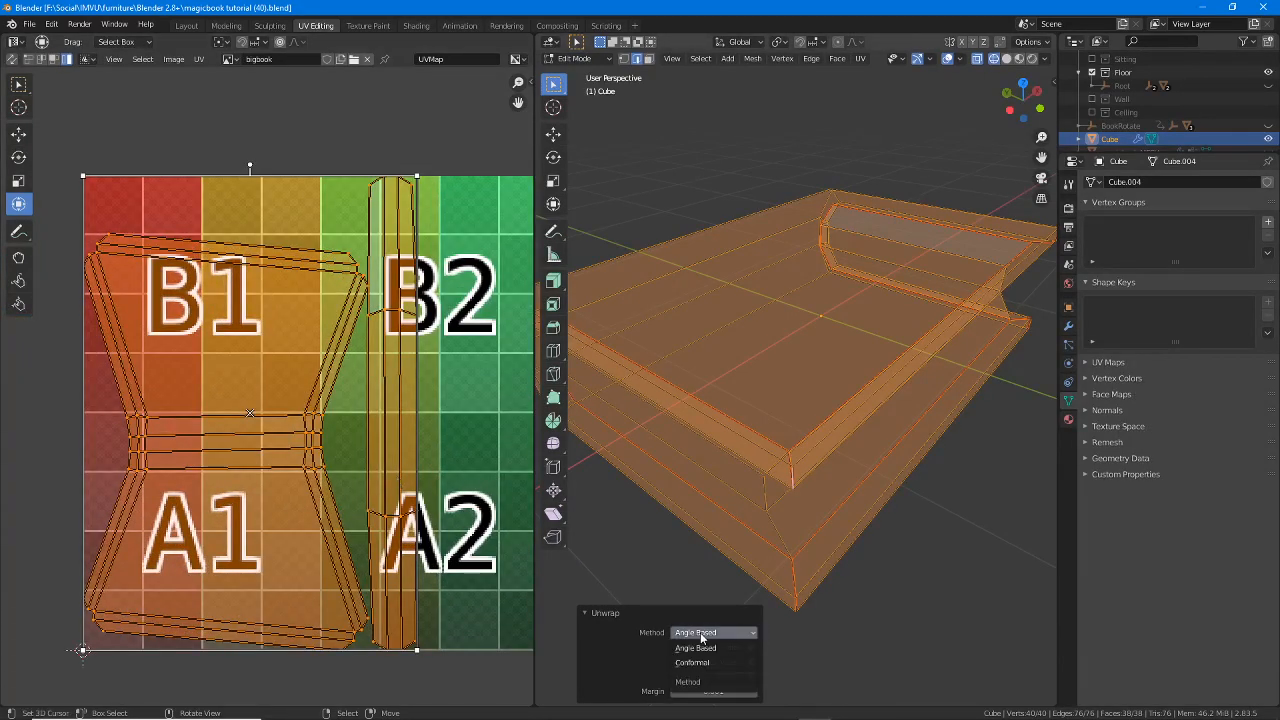
pyautogui.click(700, 663)
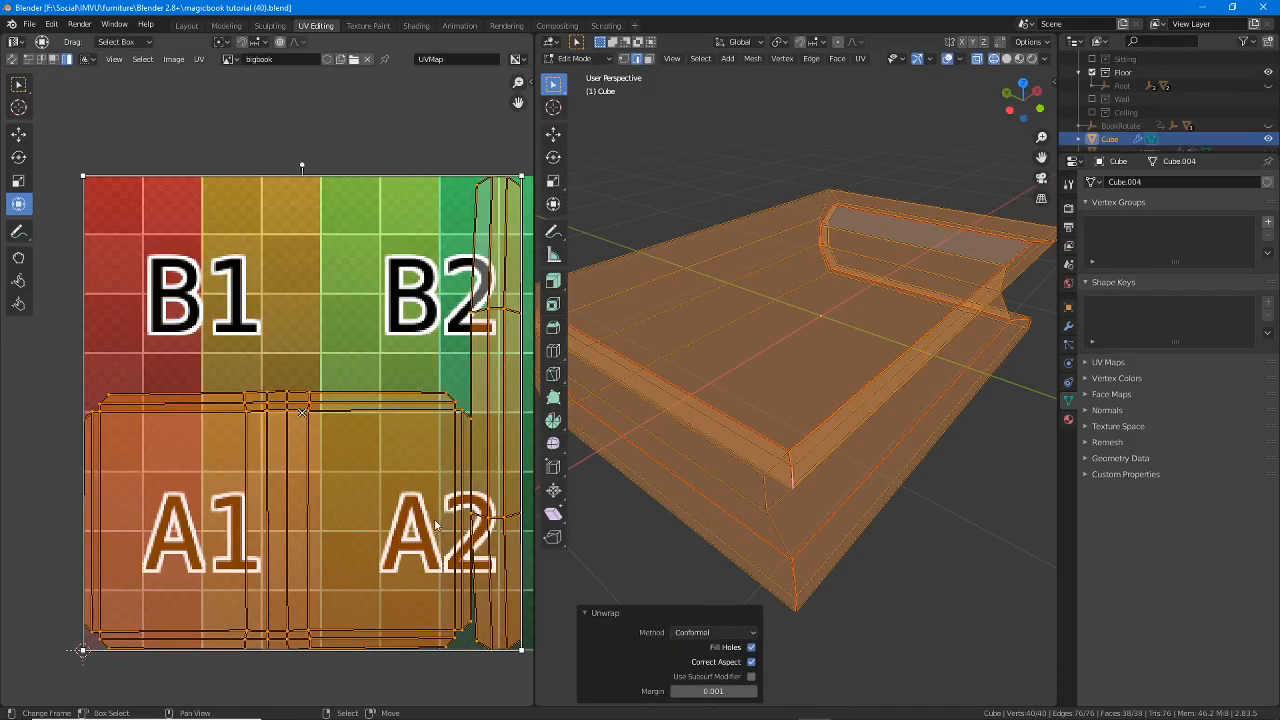
pyautogui.moveTo(436, 526); pyautogui.dragTo(396, 506, button='middle')
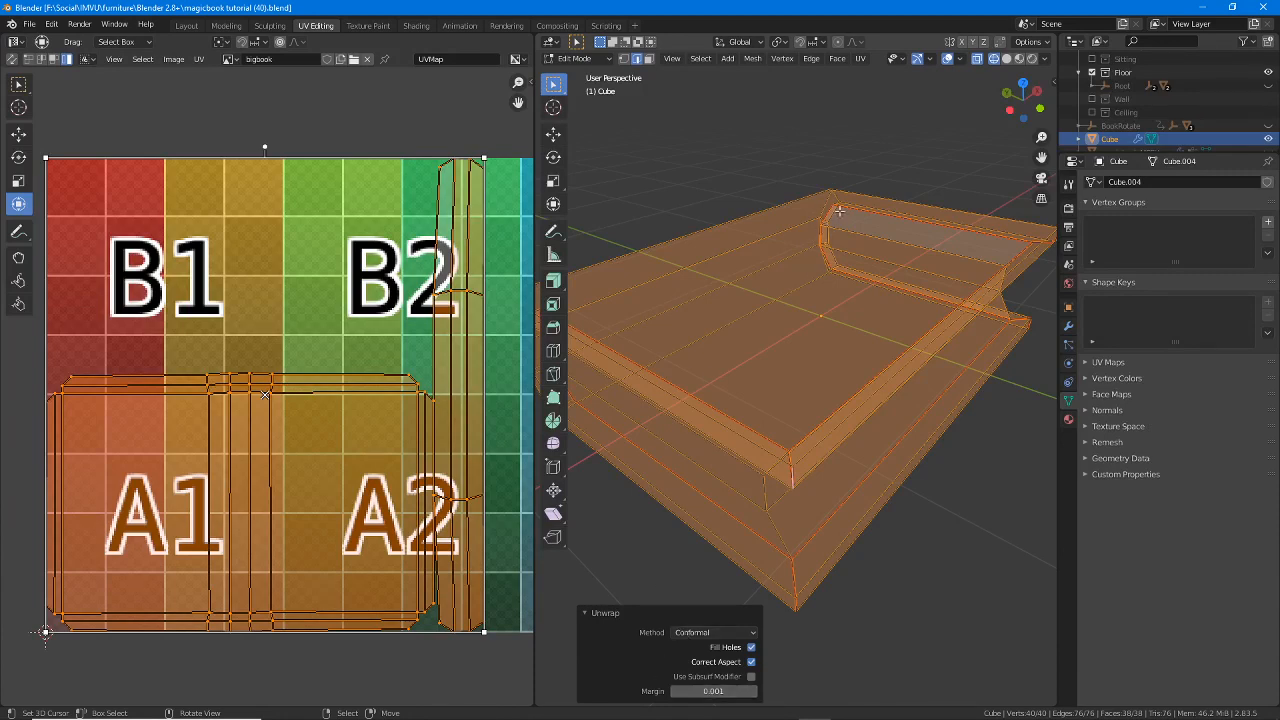
# - Switch the 3D viewport to Material Preview shading to show the grid texture on the book's cover and spine
pyautogui.moveTo(840, 210); pyautogui.dragTo(974, 146, button='middle')
pyautogui.click(1019, 58)
pyautogui.moveTo(894, 290)
pyautogui.mouseDown(button='middle')
pyautogui.moveTo(828, 427)
pyautogui.moveTo(912, 473)
pyautogui.moveTo(833, 282)
pyautogui.moveTo(860, 394)
pyautogui.moveTo(691, 447)
pyautogui.moveTo(710, 440)
pyautogui.mouseUp(button='middle')
pyautogui.scroll(-1, 388, 487)
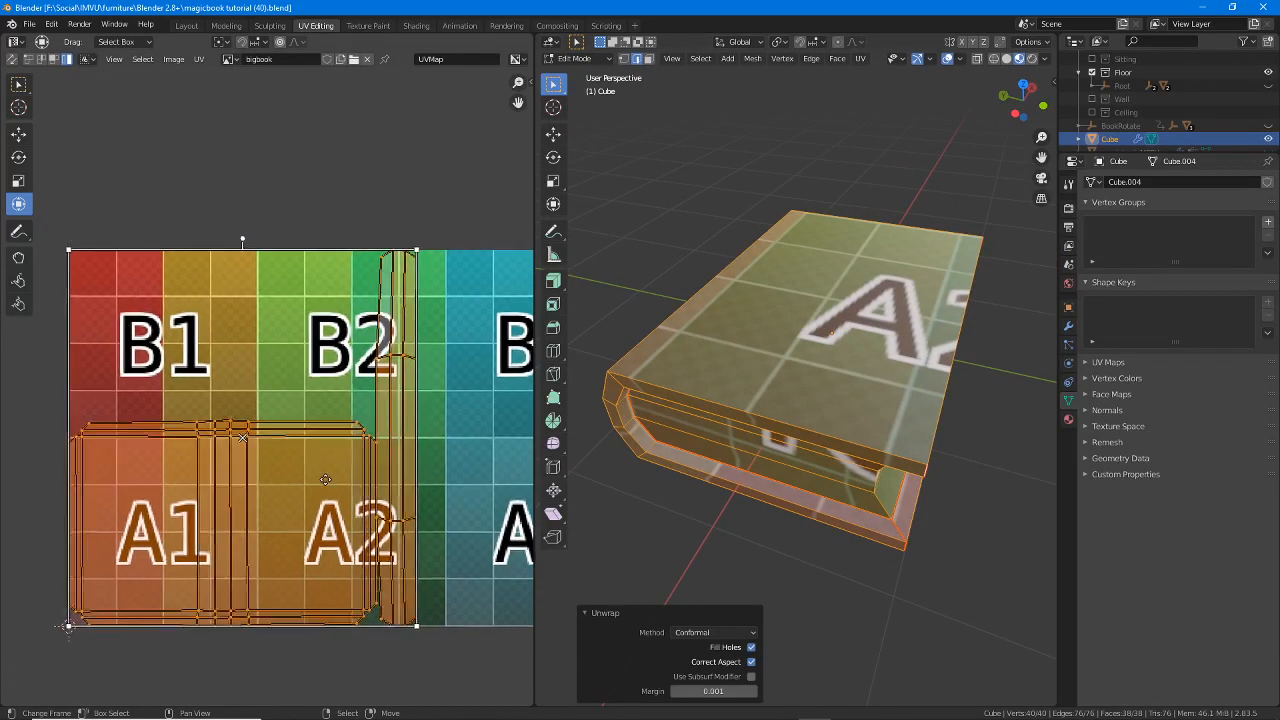
# - Select the page block's long UV island in island selection mode and try moving it over the texture
pyautogui.click(397, 450)
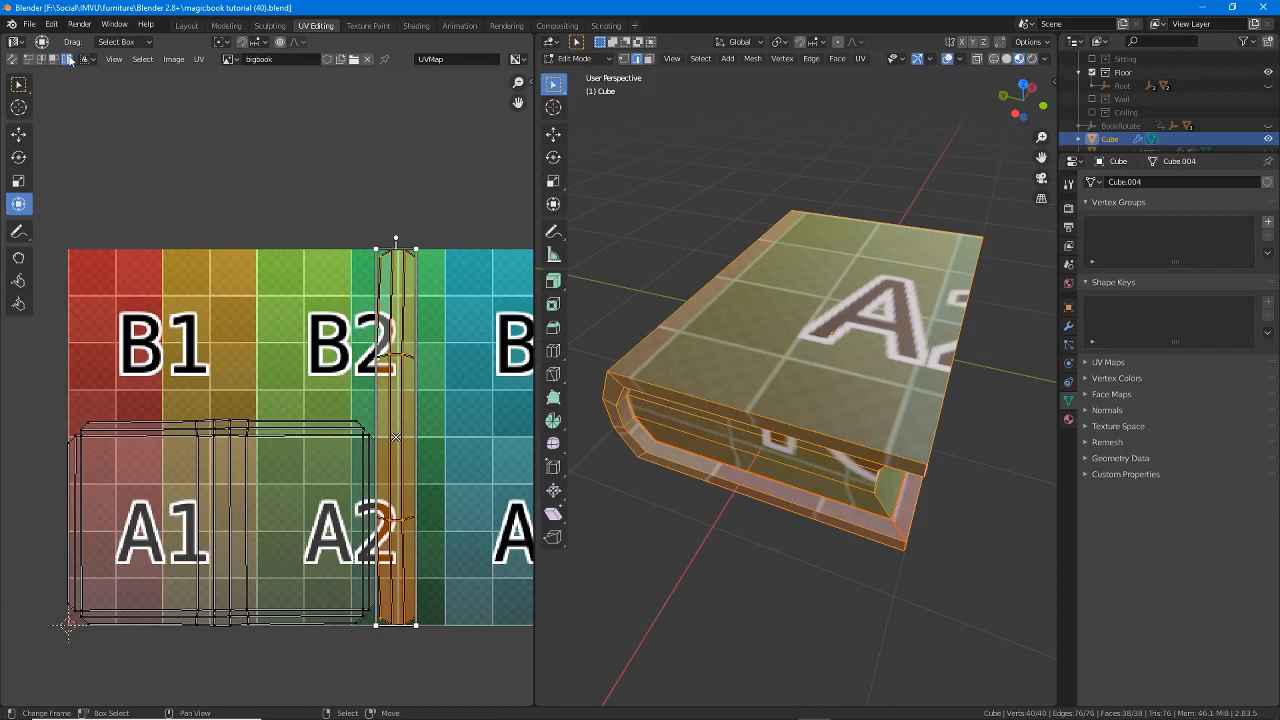
pyautogui.moveTo(65, 73); pyautogui.dragTo(64, 120)
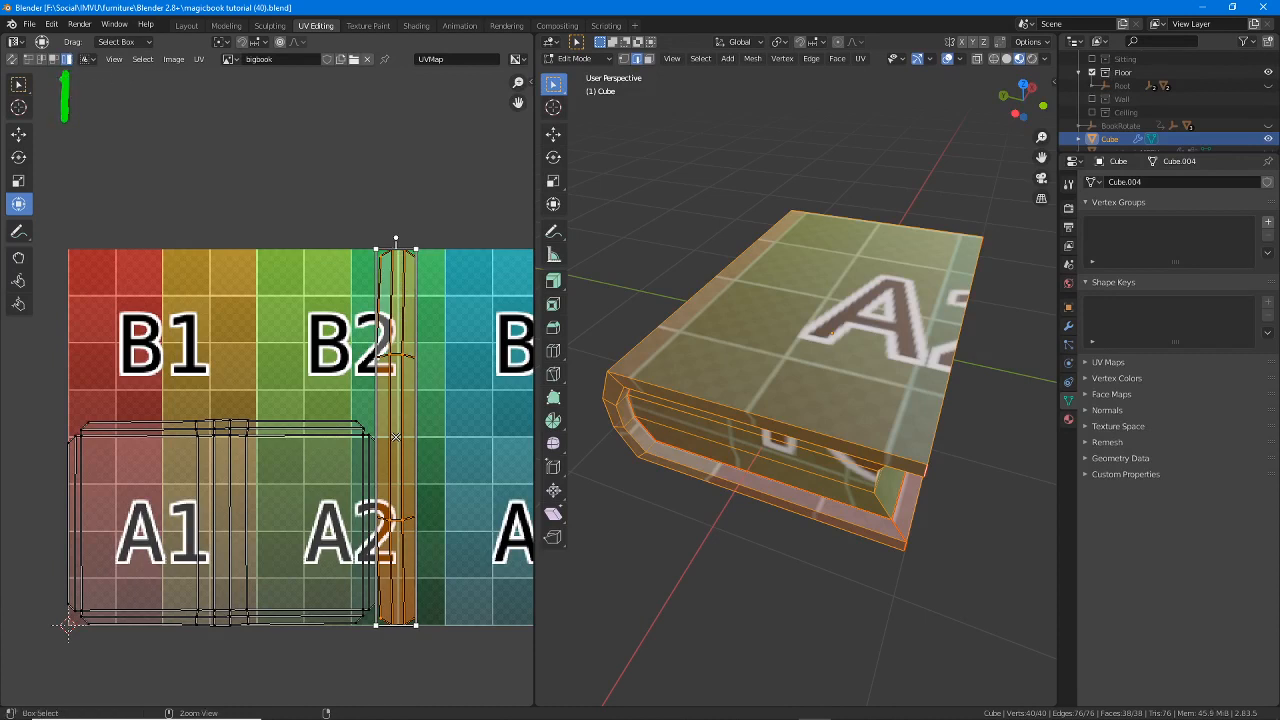
pyautogui.press('Escape')
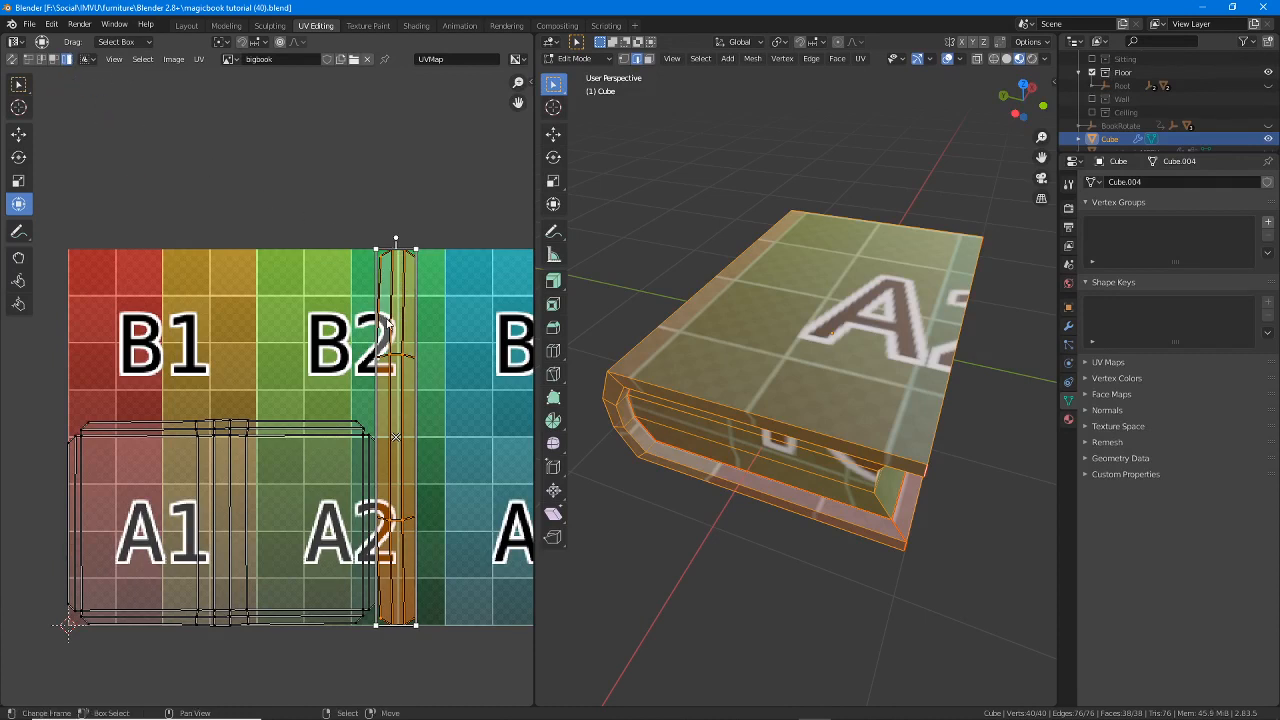
pyautogui.moveTo(803, 392); pyautogui.dragTo(792, 343, button='middle')
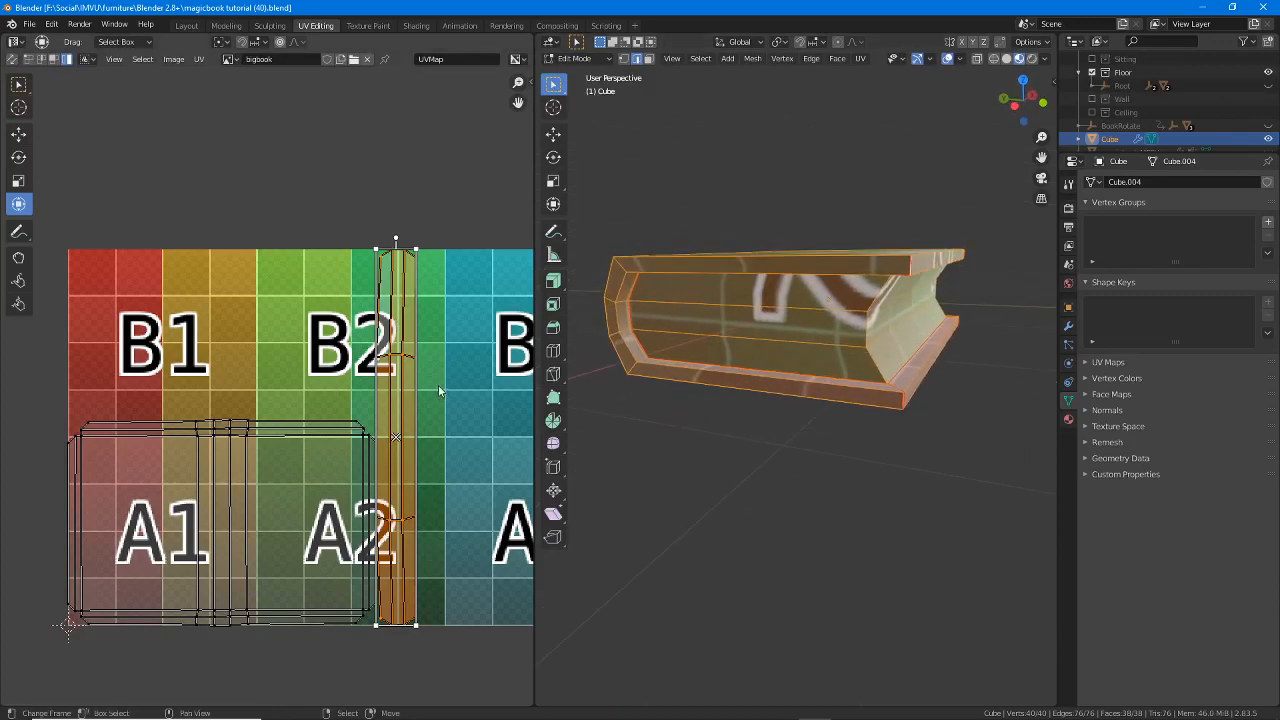
pyautogui.press('g')
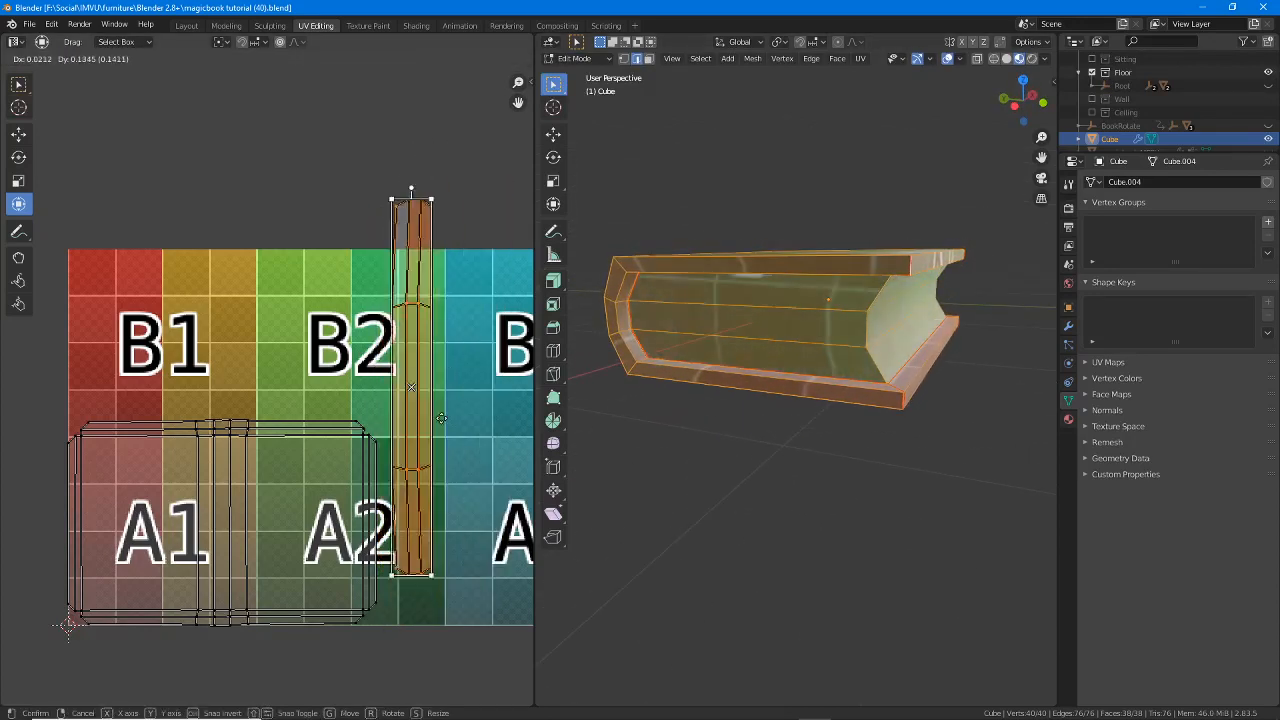
pyautogui.rightClick(435, 404)
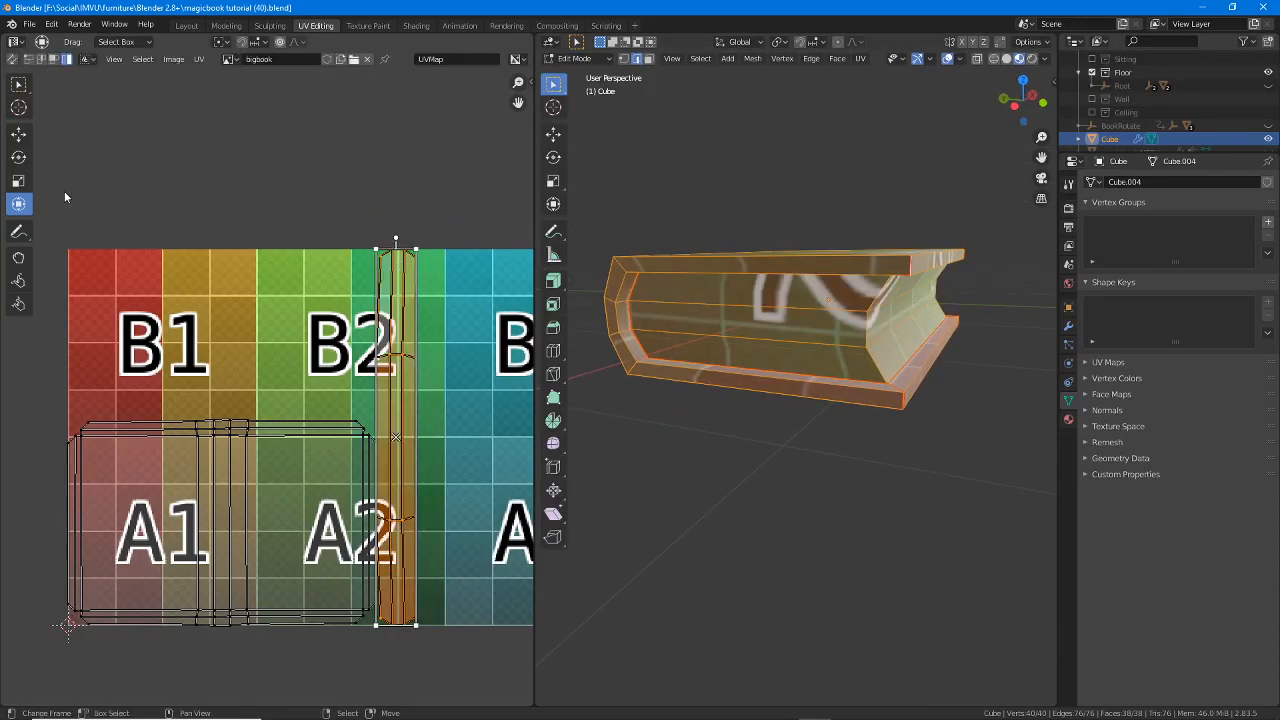
pyautogui.hotkey('ctrl', '2')
pyautogui.moveTo(41, 202); pyautogui.dragTo(72, 202)
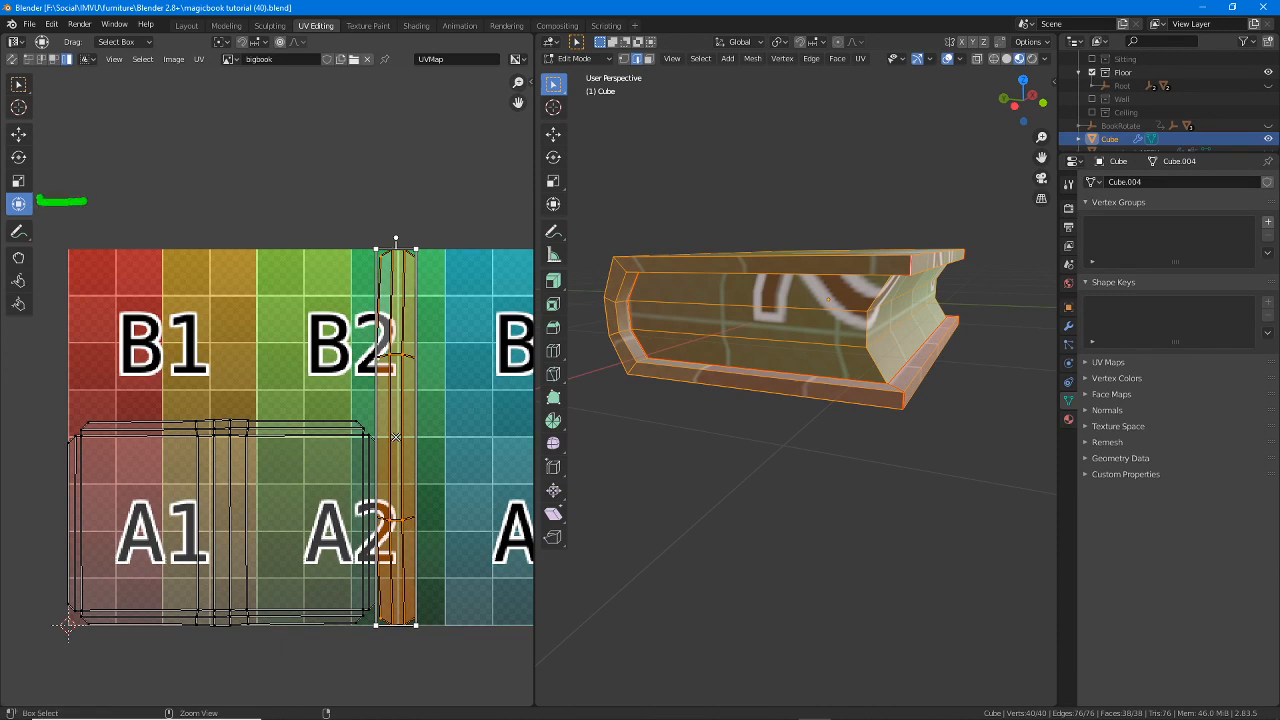
pyautogui.press('Escape')
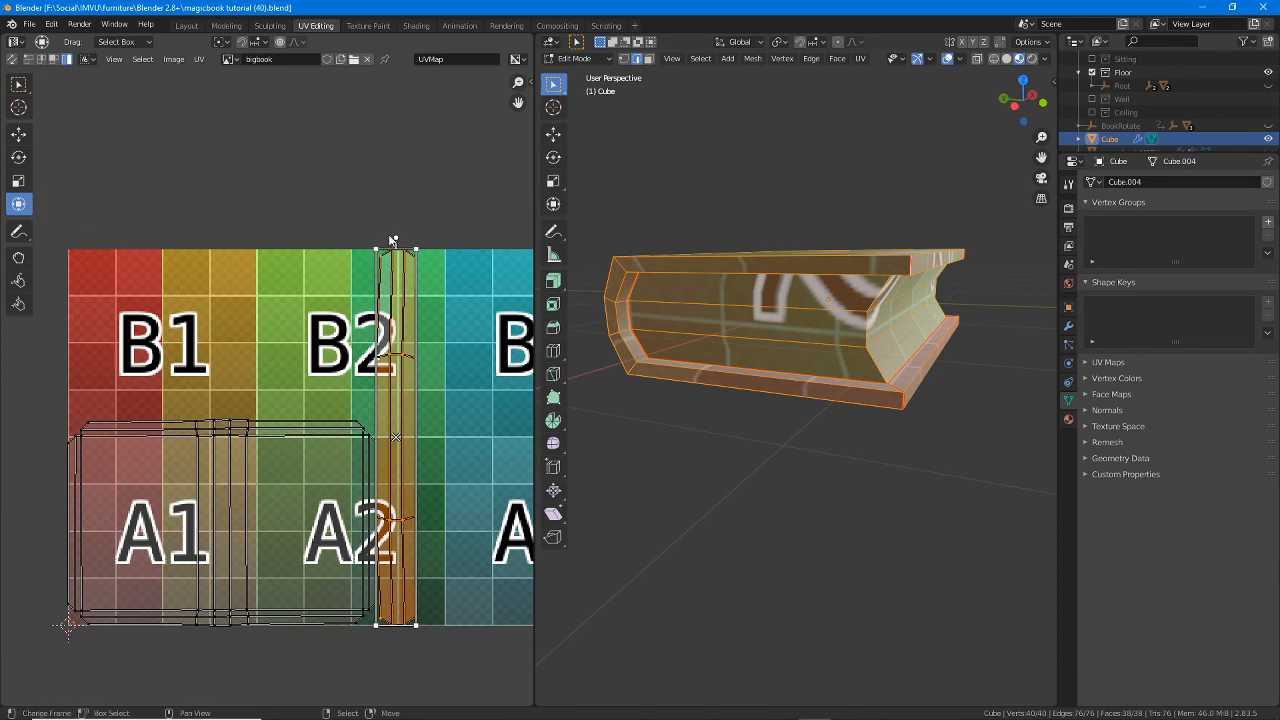
# - Rotate the page block's UV island 90 degrees to horizontal and move it to the upper-left corner of the texture
pyautogui.press('r')
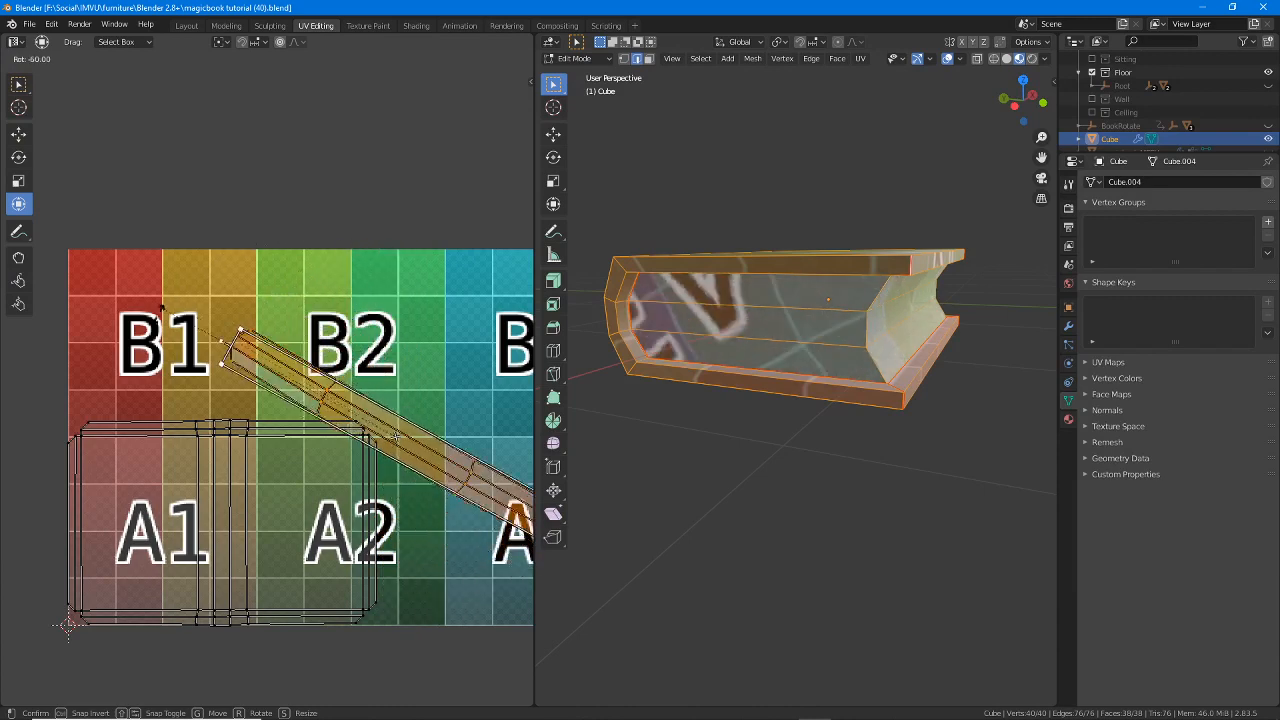
pyautogui.click(395, 453)
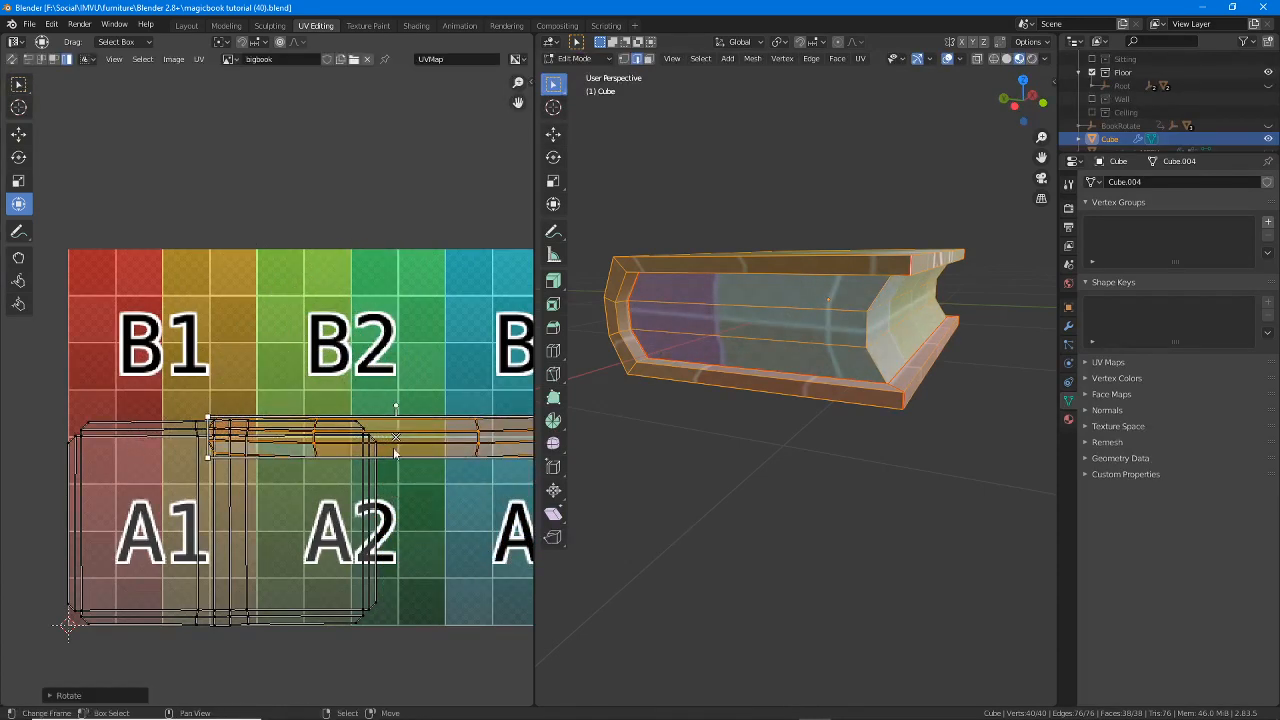
pyautogui.moveTo(396, 437); pyautogui.dragTo(293, 283)
pyautogui.moveTo(442, 349); pyautogui.dragTo(216, 419, button='middle')
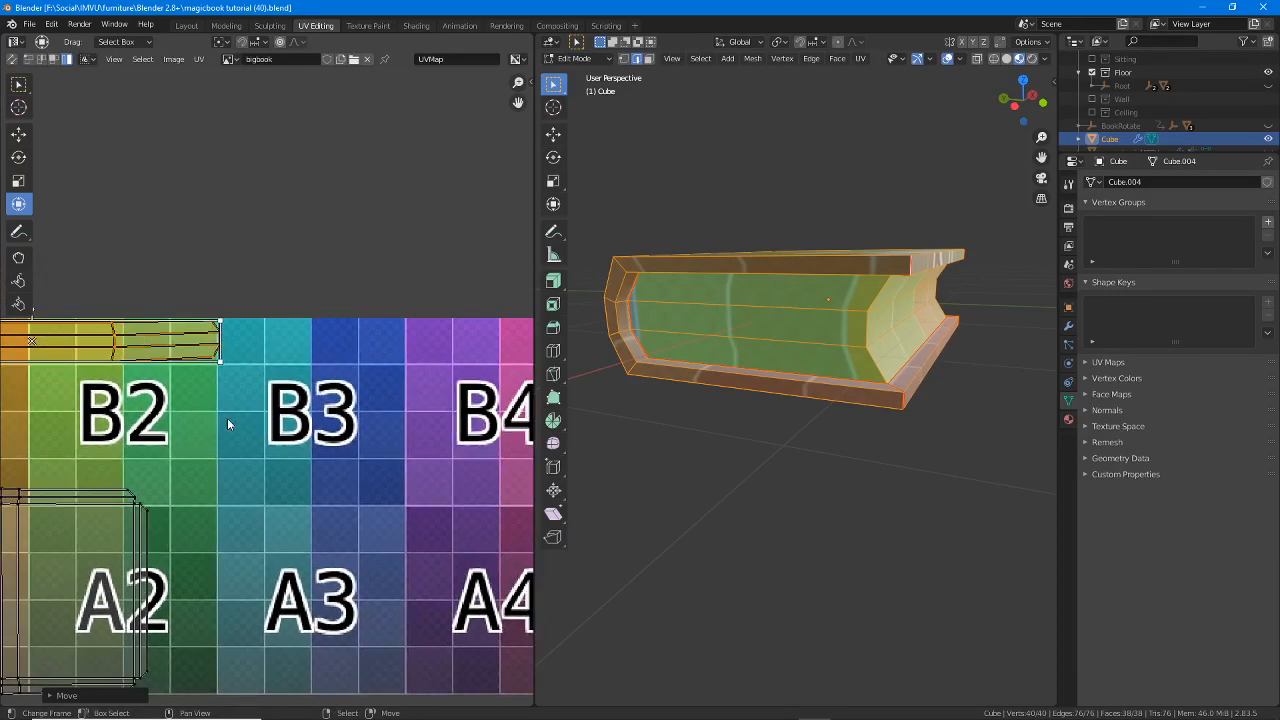
# - Enlarge the page block's UV island from its lower-right corner so it stretches along the texture's upper edge
pyautogui.scroll(-1, 224, 373)
pyautogui.moveTo(224, 370); pyautogui.dragTo(213, 331, button='middle')
pyautogui.moveTo(210, 327); pyautogui.dragTo(505, 389)
# - Enlarge the cover's UV island to fill the height below the page island and nudge it inside the texture's edges
pyautogui.moveTo(178, 404); pyautogui.dragTo(313, 316, button='middle')
pyautogui.click(222, 370)
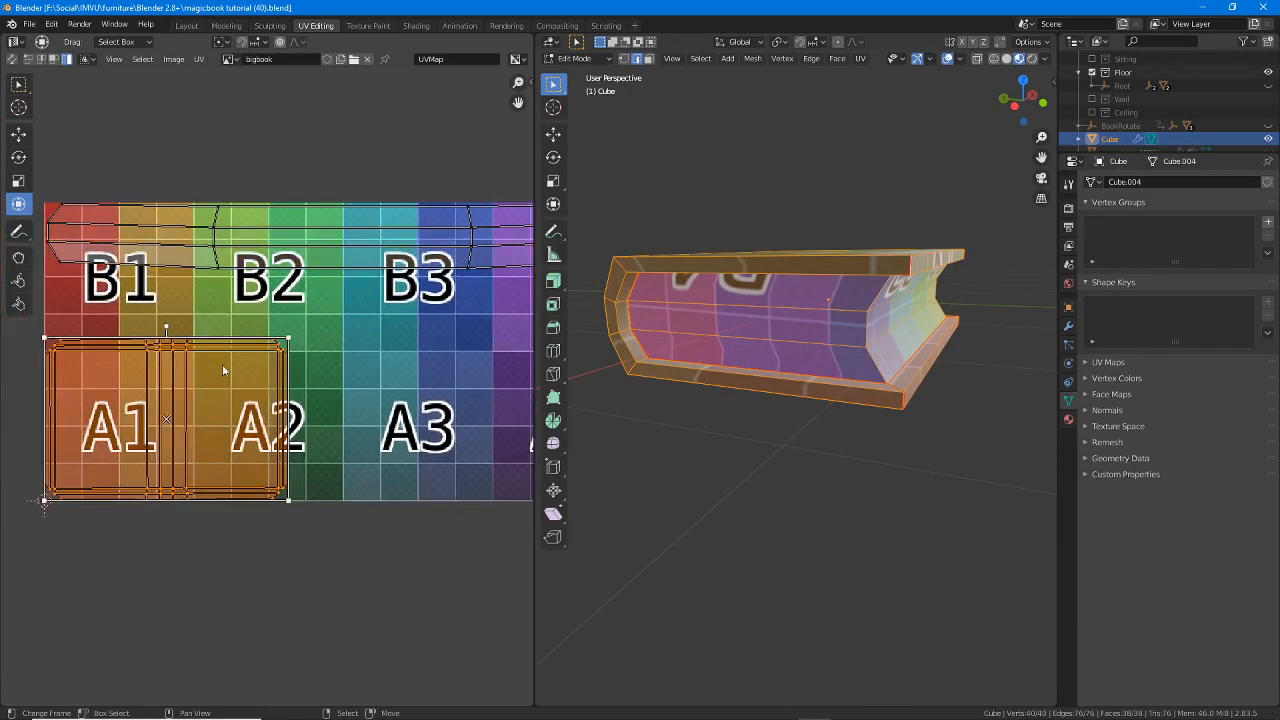
pyautogui.moveTo(288, 338); pyautogui.dragTo(377, 279)
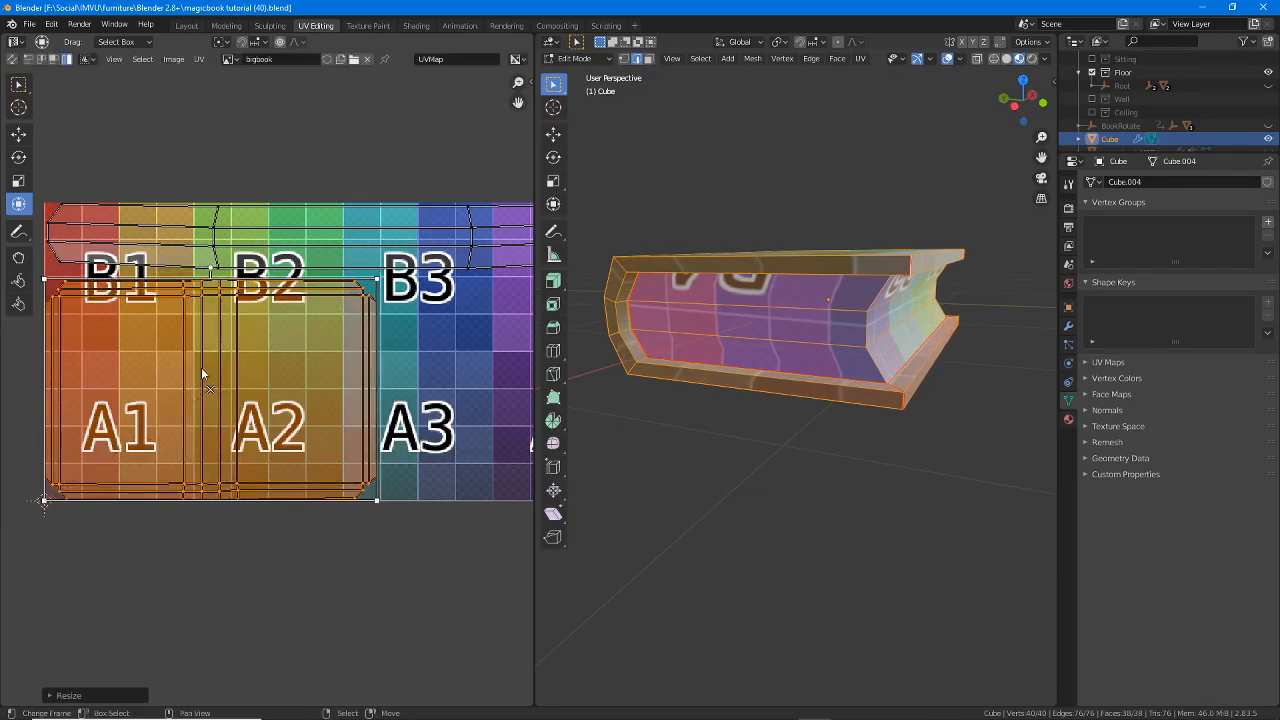
pyautogui.moveTo(201, 367); pyautogui.dragTo(216, 384)
pyautogui.click(296, 334)
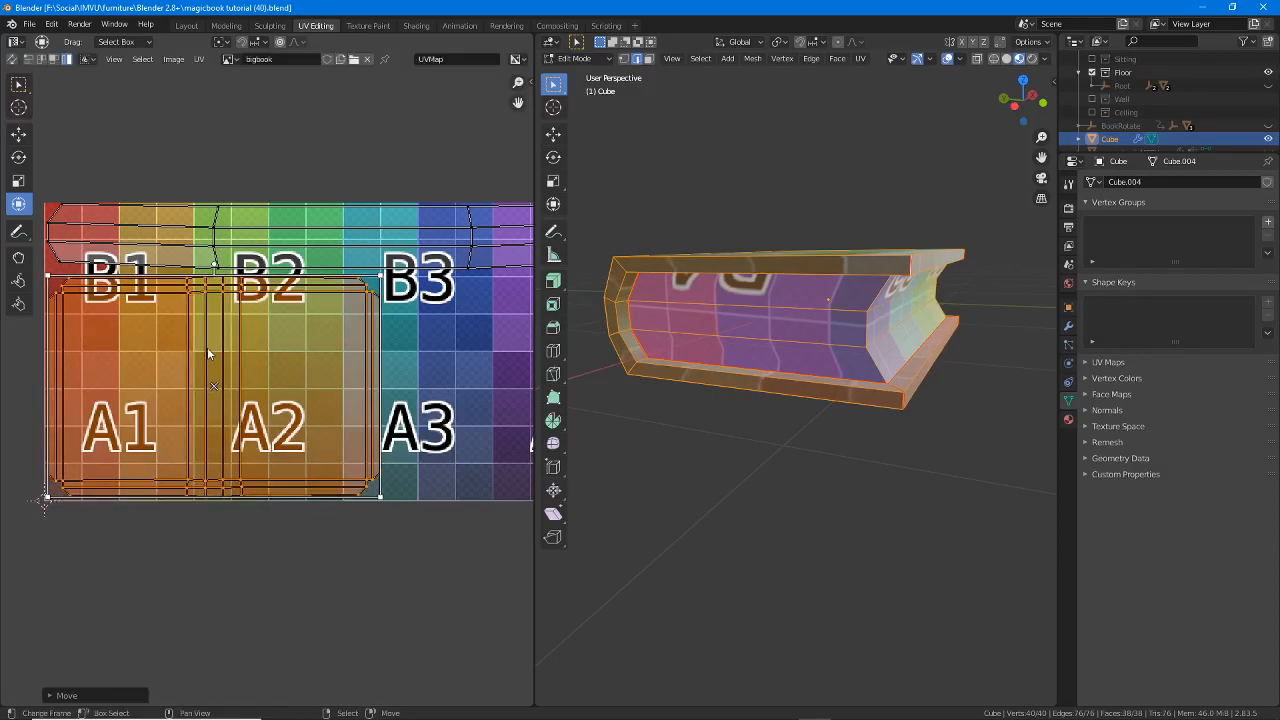
pyautogui.moveTo(207, 350); pyautogui.dragTo(234, 389, button='middle')
pyautogui.moveTo(727, 342)
pyautogui.mouseDown(button='middle')
pyautogui.moveTo(728, 404)
pyautogui.moveTo(730, 330)
pyautogui.moveTo(732, 350)
pyautogui.mouseUp(button='middle')
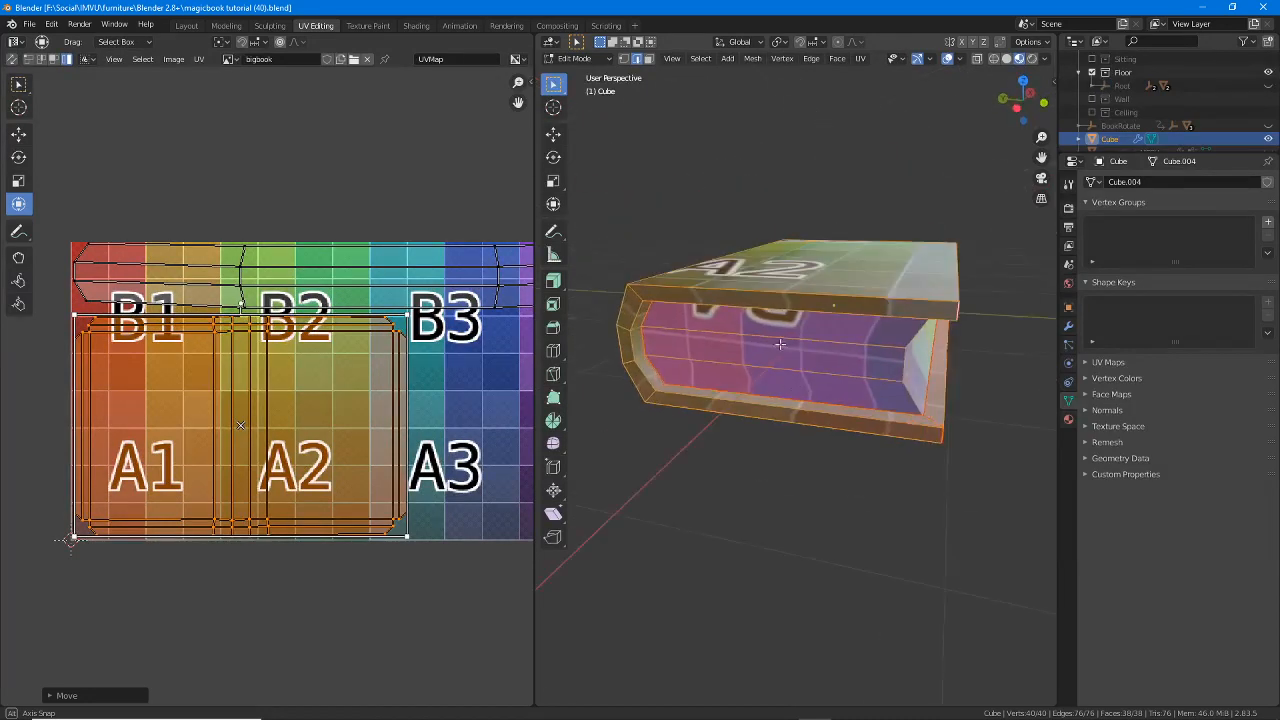
# - In UV vertex selection, move the upper and middle vertices at the page island's first bend vertically to straighten its long edges
pyautogui.click(29, 59)
pyautogui.scroll(3, 314, 285)
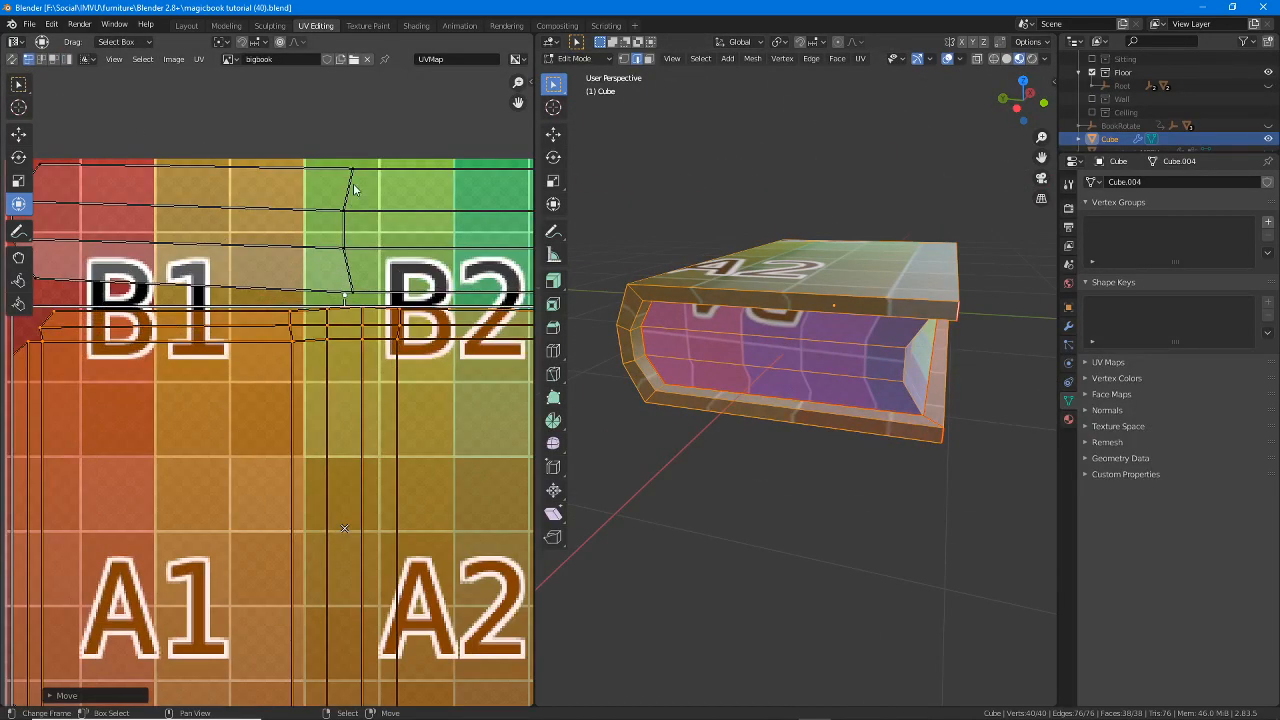
pyautogui.rightClick(355, 186)
pyautogui.press('g')
pyautogui.click(368, 187)
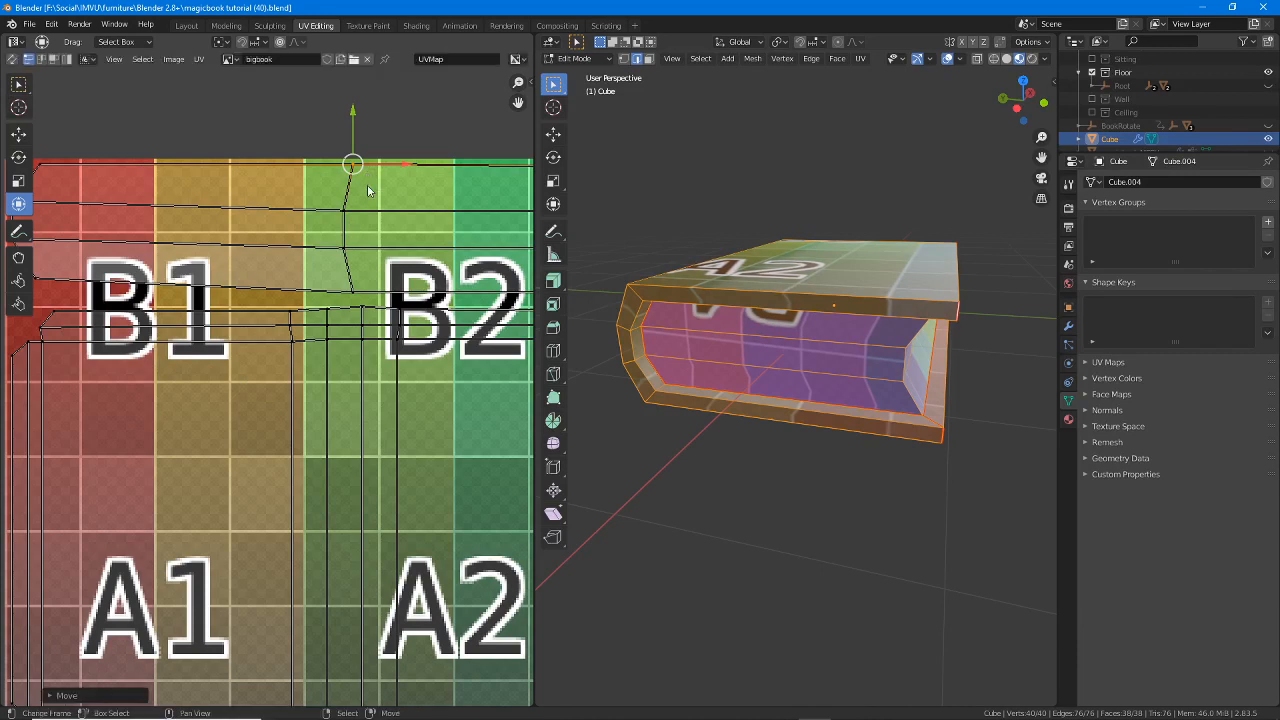
pyautogui.rightClick(345, 207)
pyautogui.press('g')
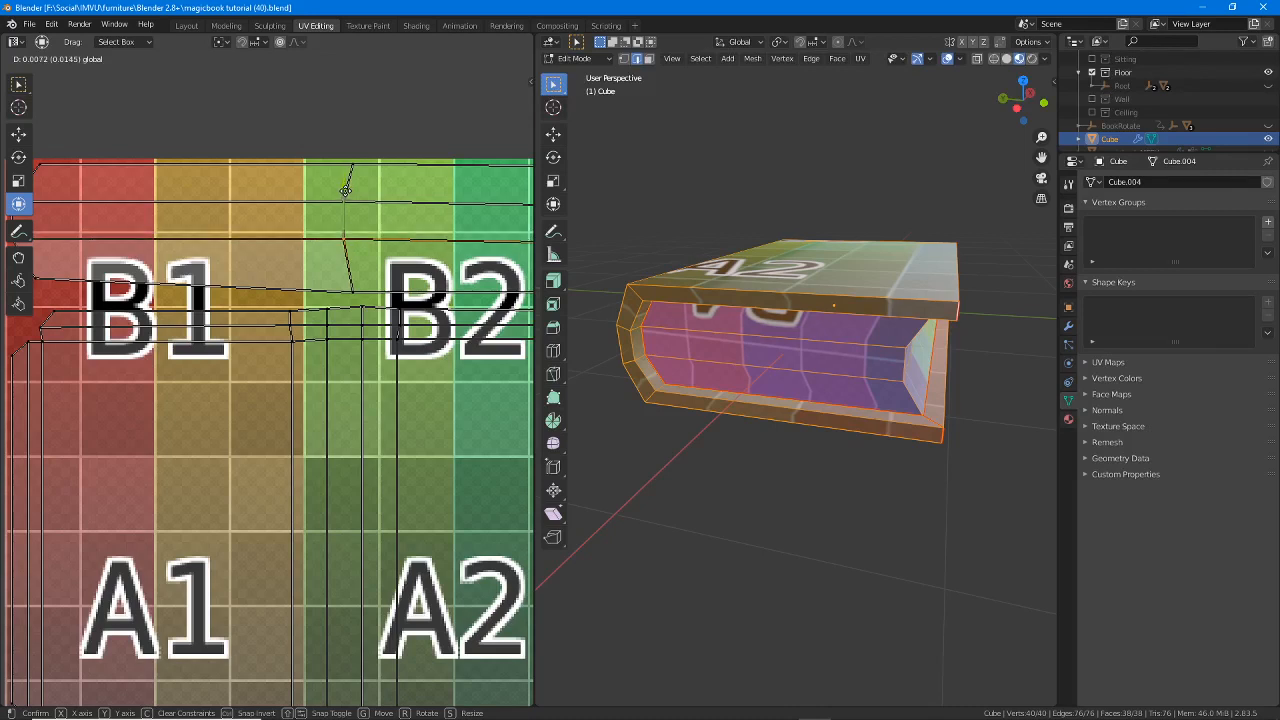
pyautogui.click(345, 190)
# - Examine the UV editor's Snap to Pixels and Constrain to Image Bounds settings
pyautogui.rightClick(353, 290)
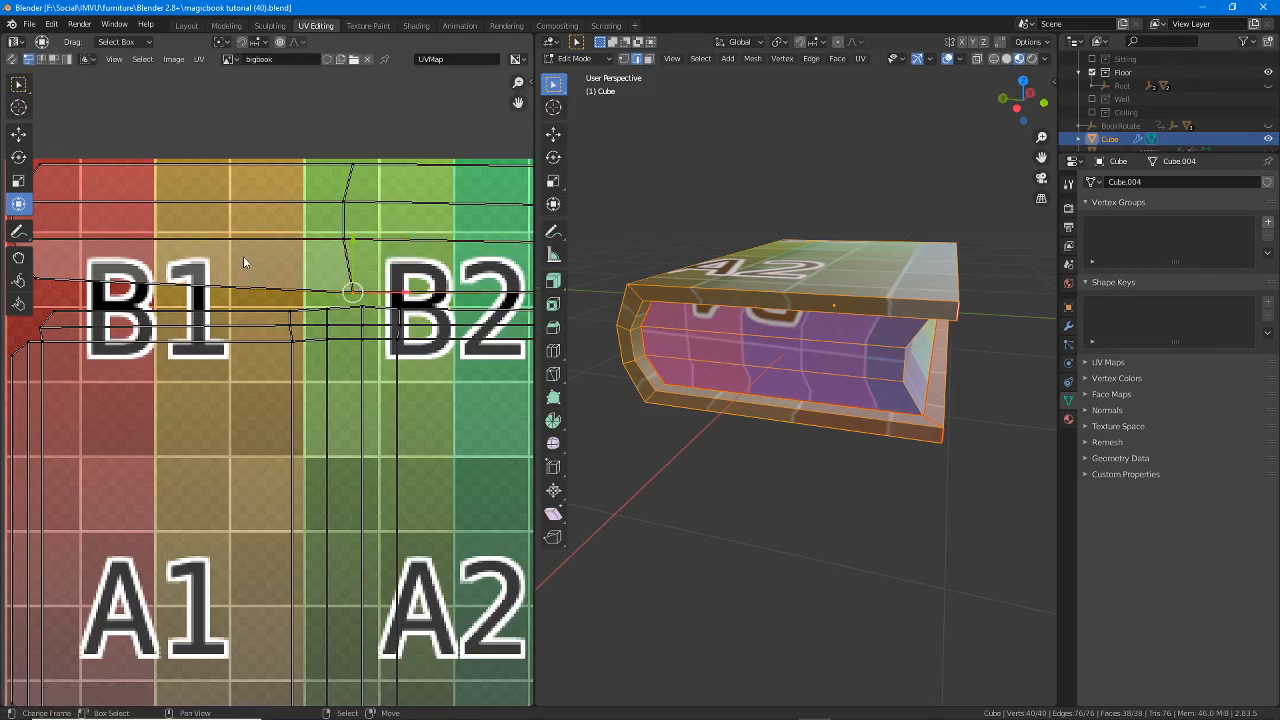
pyautogui.click(199, 60)
pyautogui.moveTo(236, 116)
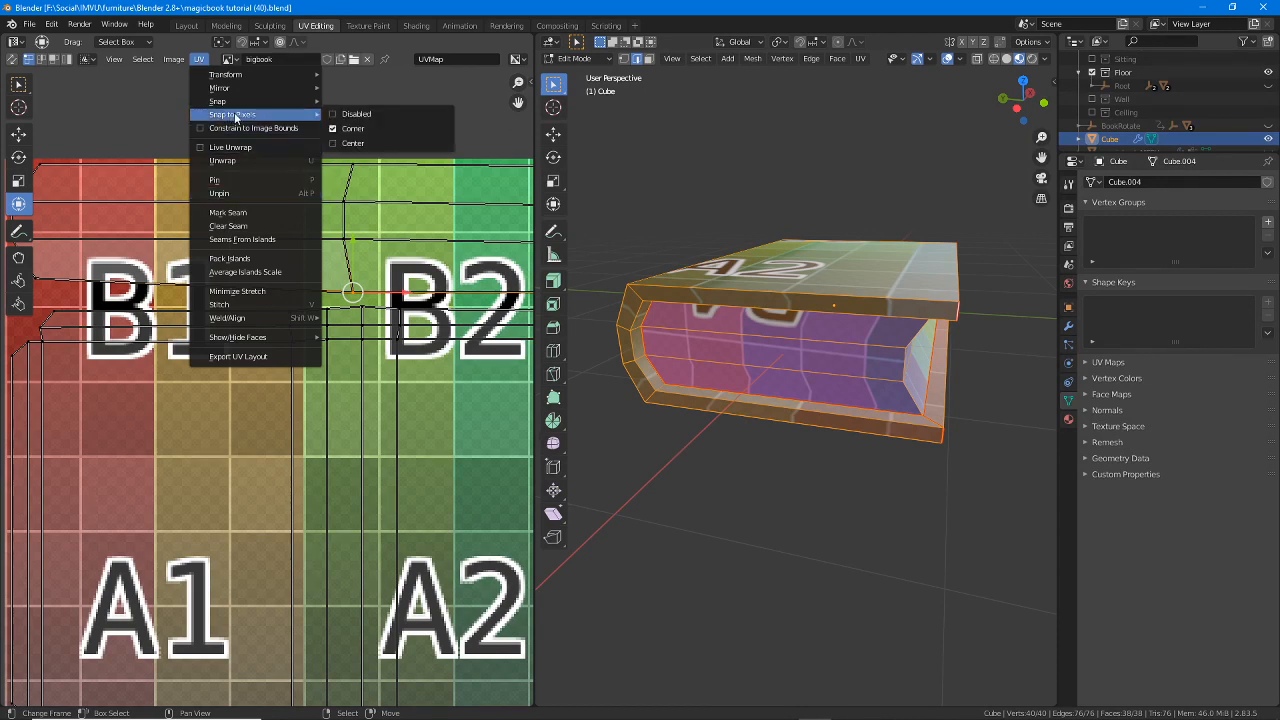
pyautogui.moveTo(332, 138); pyautogui.dragTo(368, 141)
pyautogui.moveTo(190, 130); pyautogui.dragTo(275, 129)
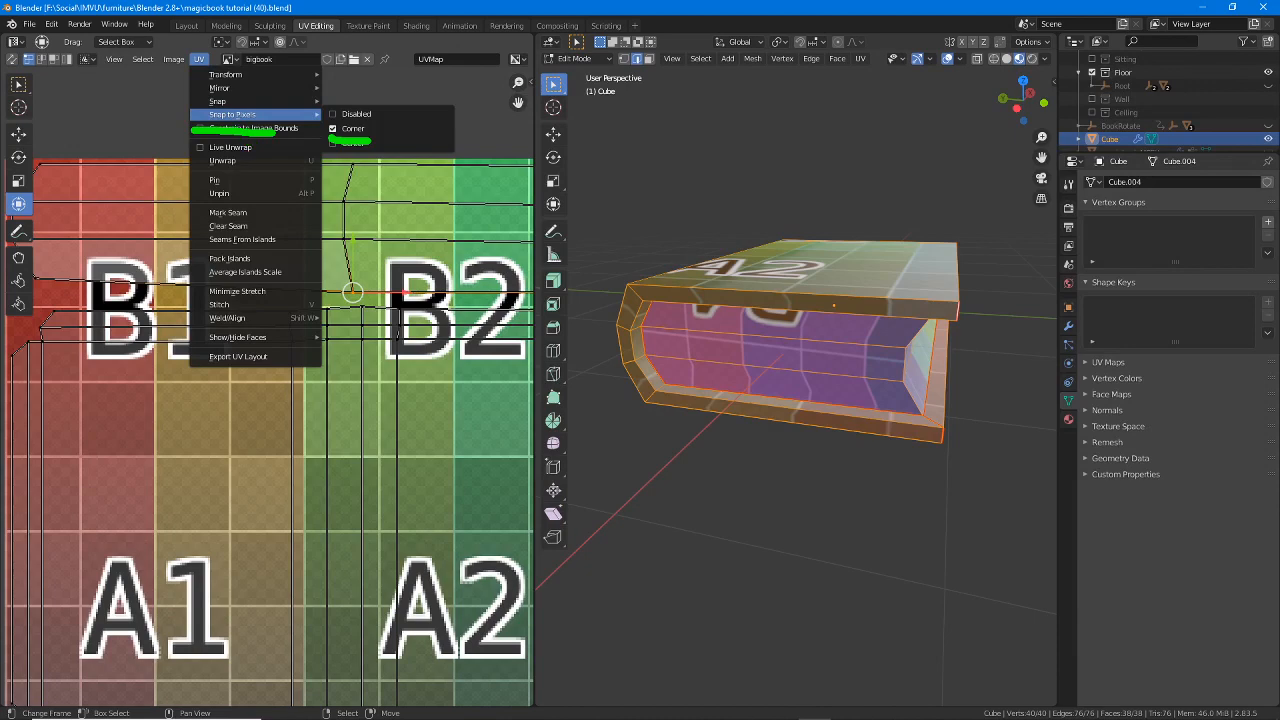
pyautogui.press('Escape')
# - Move the page island's lower-left vertex down to level its lower edge with the first bend
pyautogui.moveTo(388, 272); pyautogui.dragTo(458, 246, button='middle')
pyautogui.rightClick(108, 254)
pyautogui.moveTo(107, 203); pyautogui.dragTo(107, 217)
pyautogui.rightClick(90, 213)
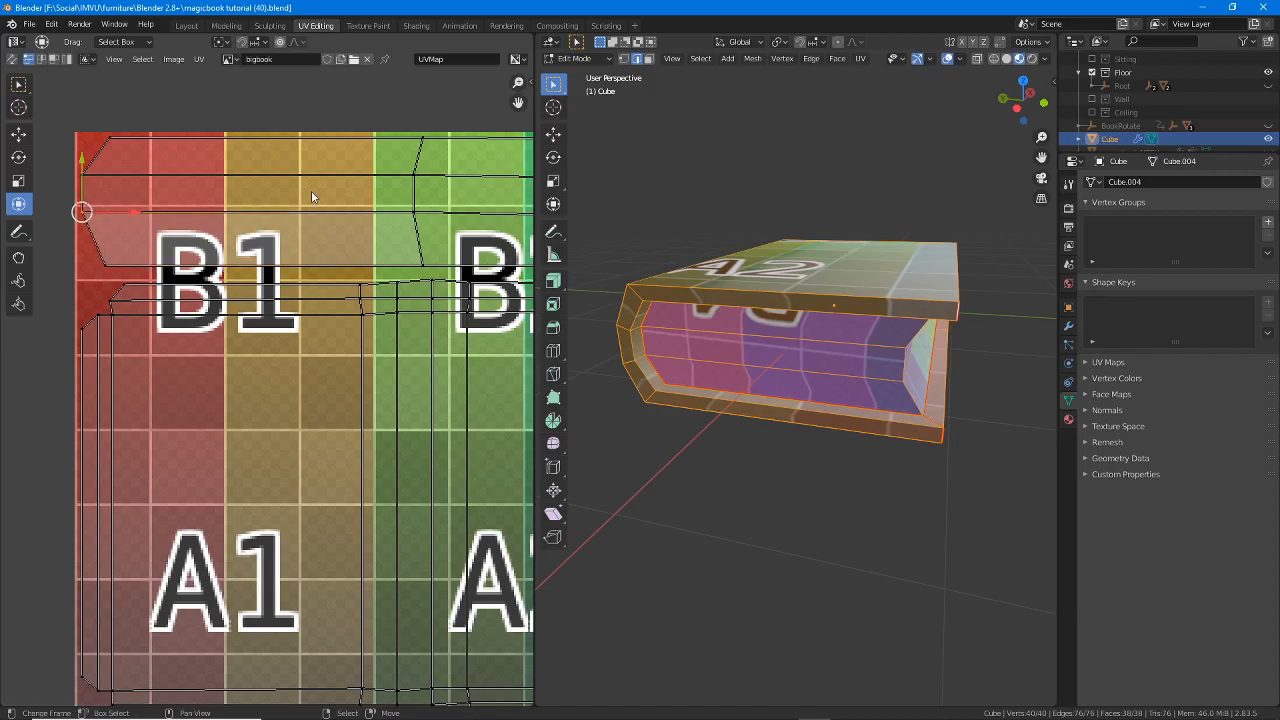
pyautogui.moveTo(409, 203); pyautogui.dragTo(274, 213, button='middle')
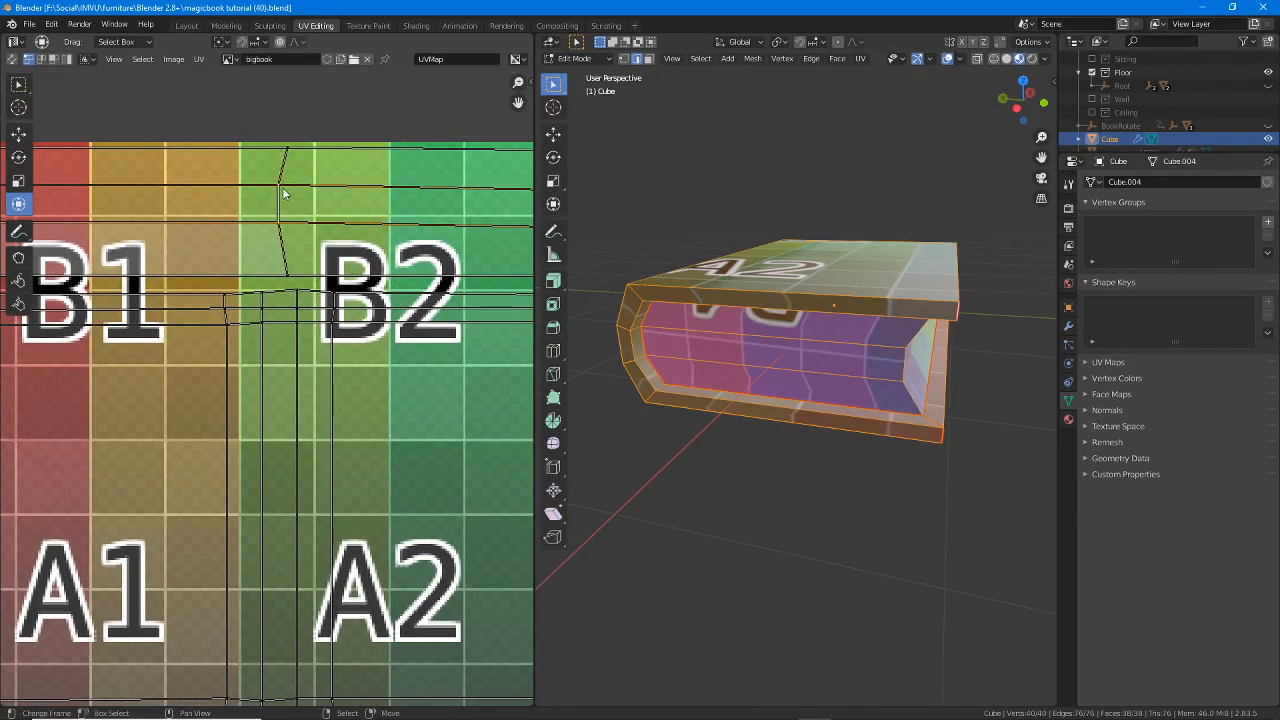
pyautogui.moveTo(283, 193); pyautogui.dragTo(352, 216, button='middle')
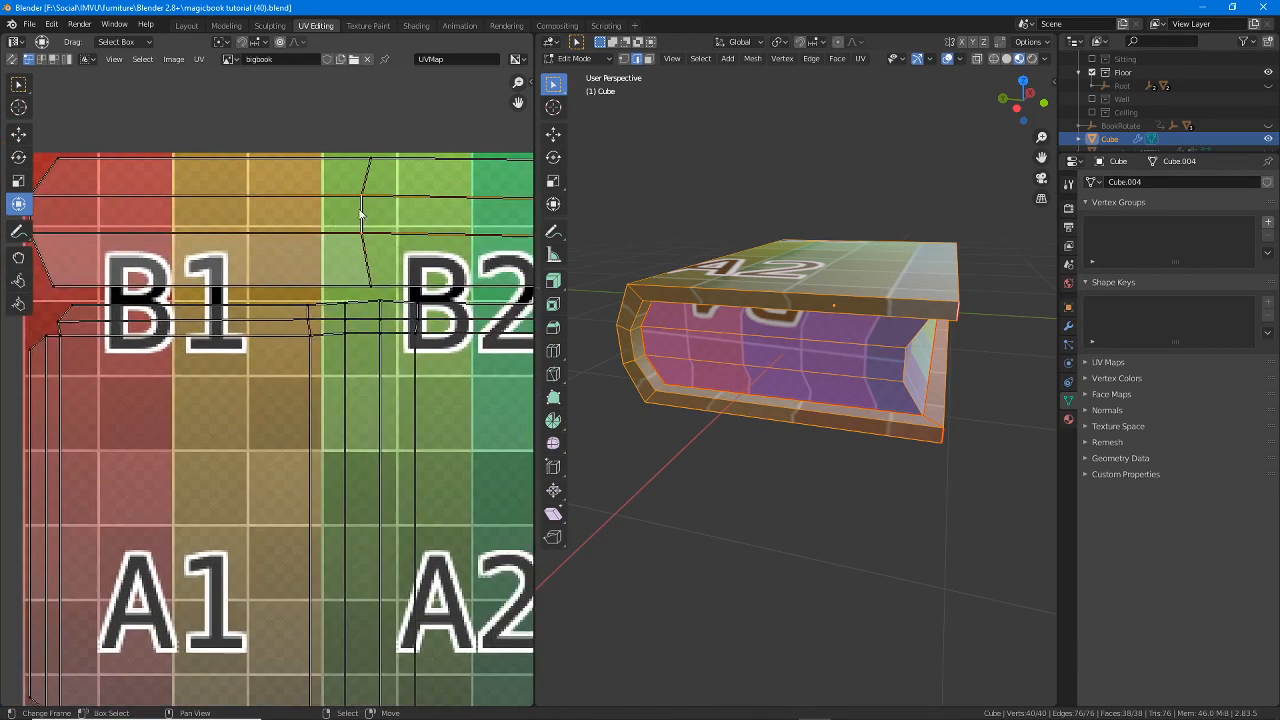
# - Select the three upper vertices of the page island's first bend with the Transform tool active
pyautogui.click(17, 203)
pyautogui.rightClick(365, 239)
pyautogui.keyDown('shift'); pyautogui.rightClick(371, 204); pyautogui.keyUp('shift')
pyautogui.keyDown('shift'); pyautogui.rightClick(371, 162); pyautogui.keyUp('shift')
pyautogui.moveTo(421, 233); pyautogui.dragTo(325, 259, button='middle')
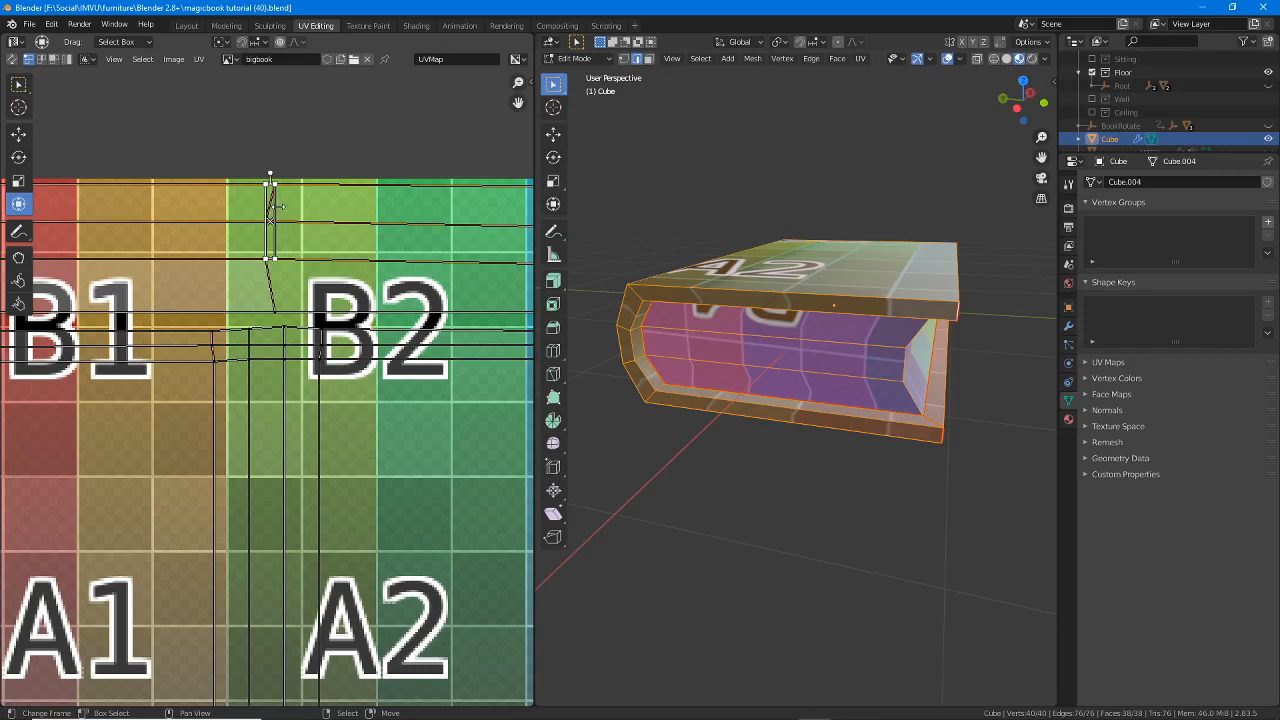
pyautogui.scroll(2, 258, 190)
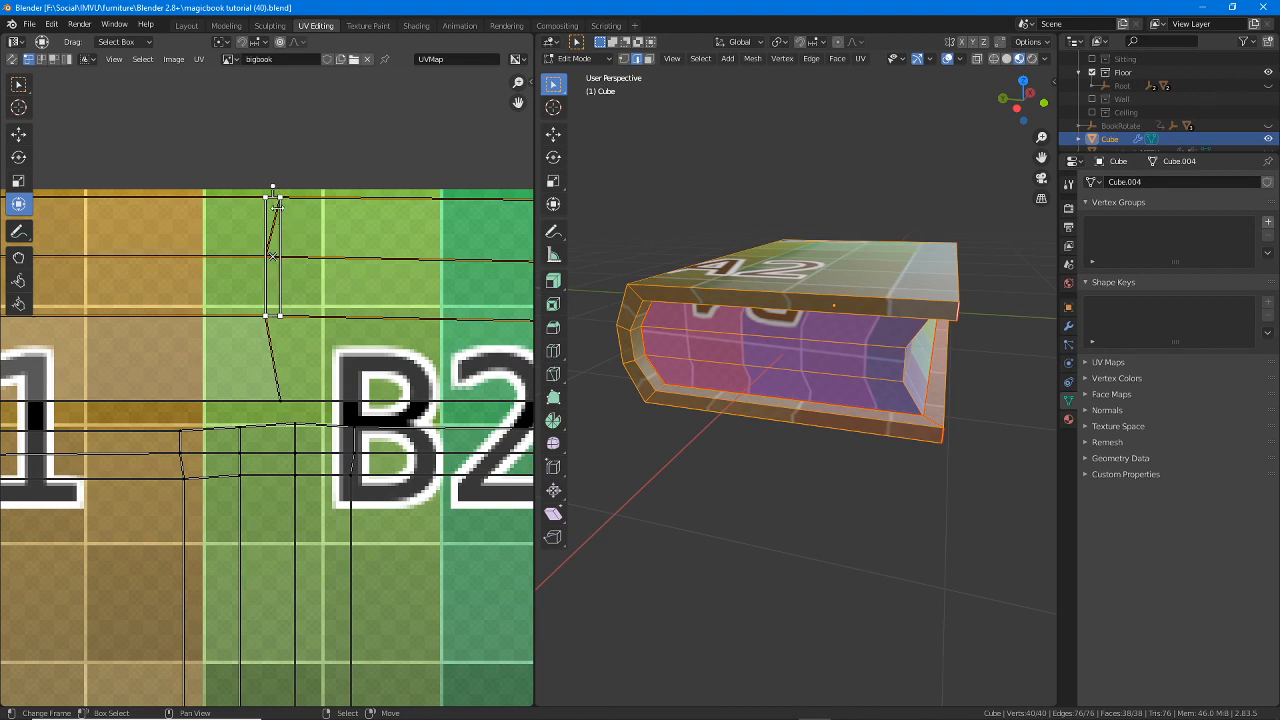
# - Switch to the Move tool and shift the two middle vertices of the page island's first bend horizontally
pyautogui.click(267, 322)
pyautogui.hotkey('ctrl', '2')
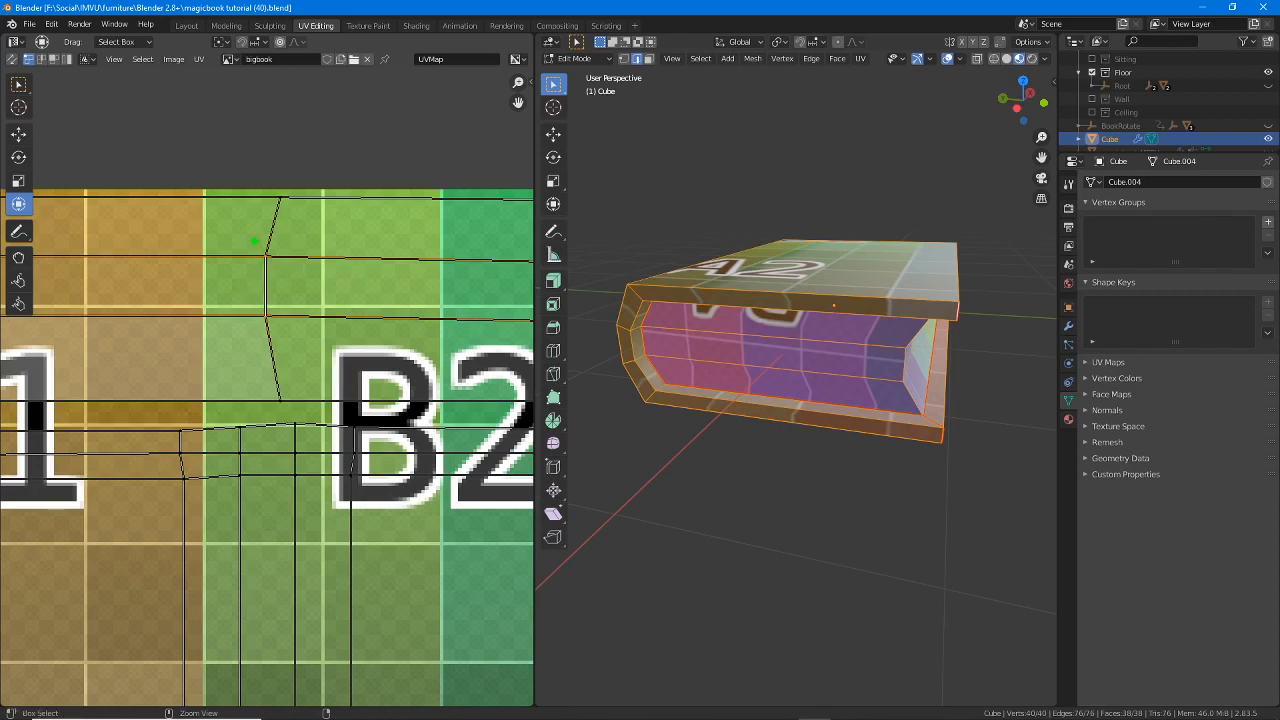
pyautogui.moveTo(255, 242); pyautogui.dragTo(303, 334)
pyautogui.press('Escape')
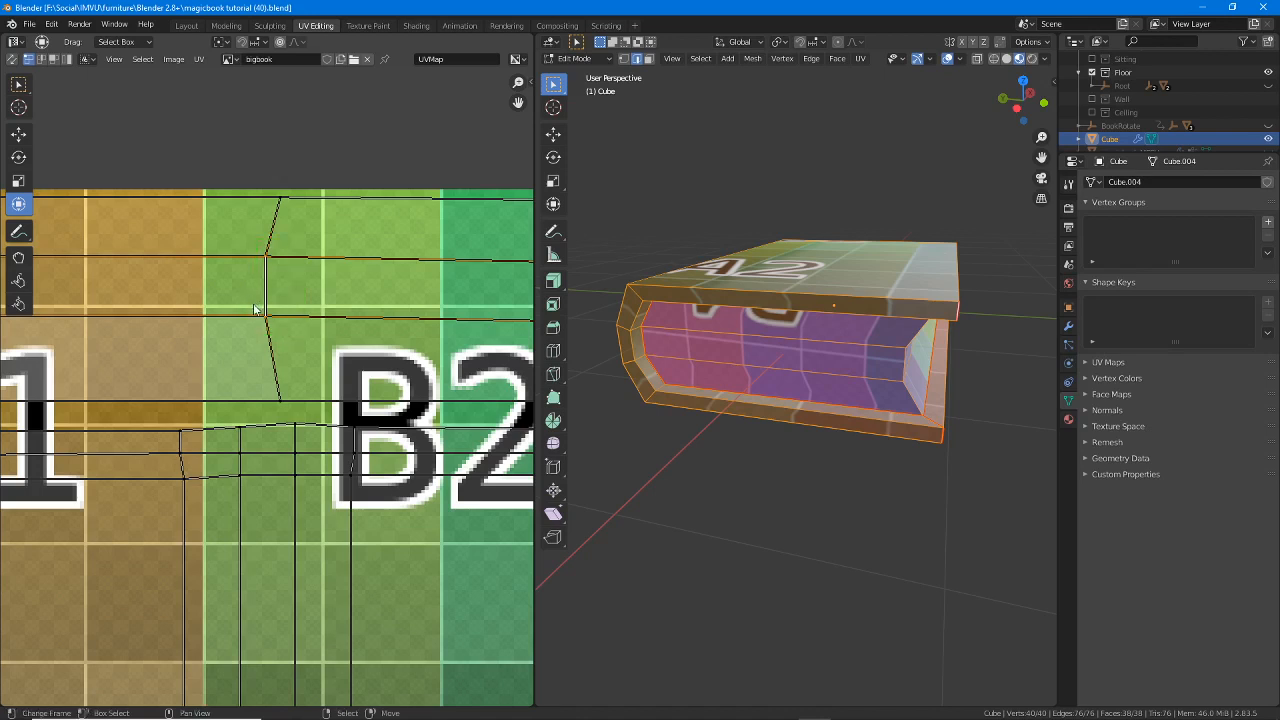
pyautogui.click(19, 134)
pyautogui.press('g')
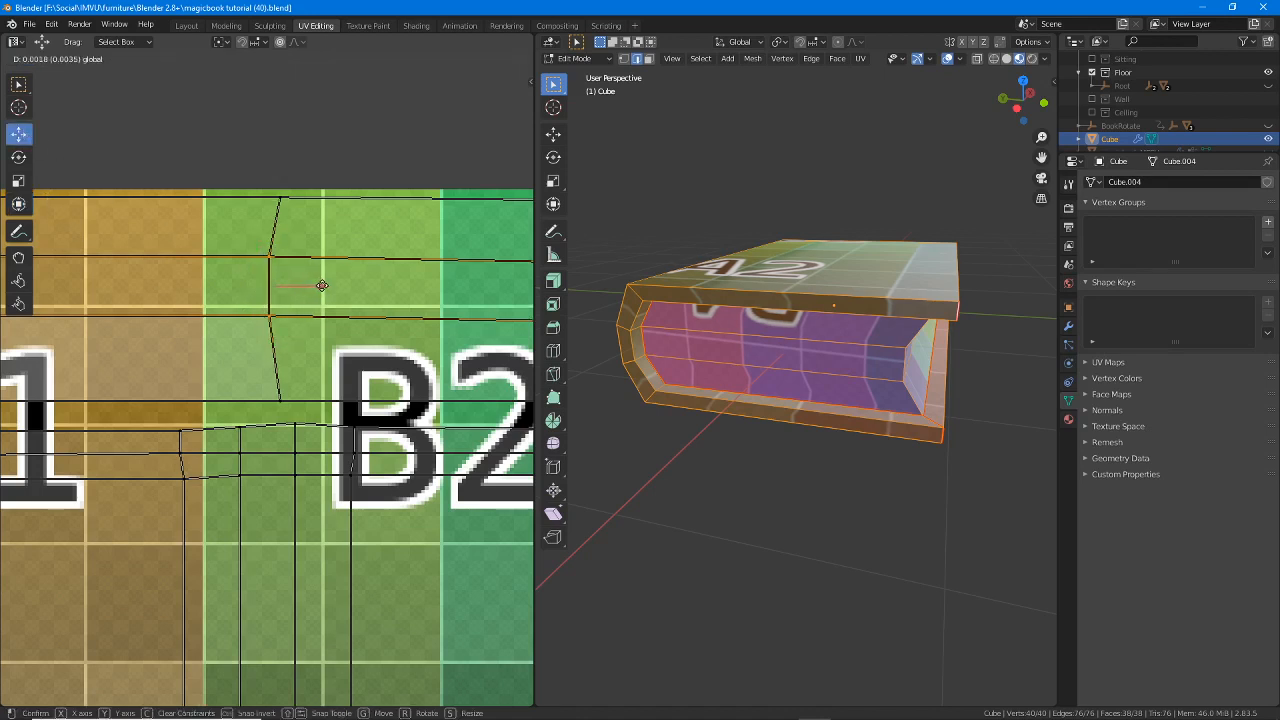
pyautogui.click(291, 263)
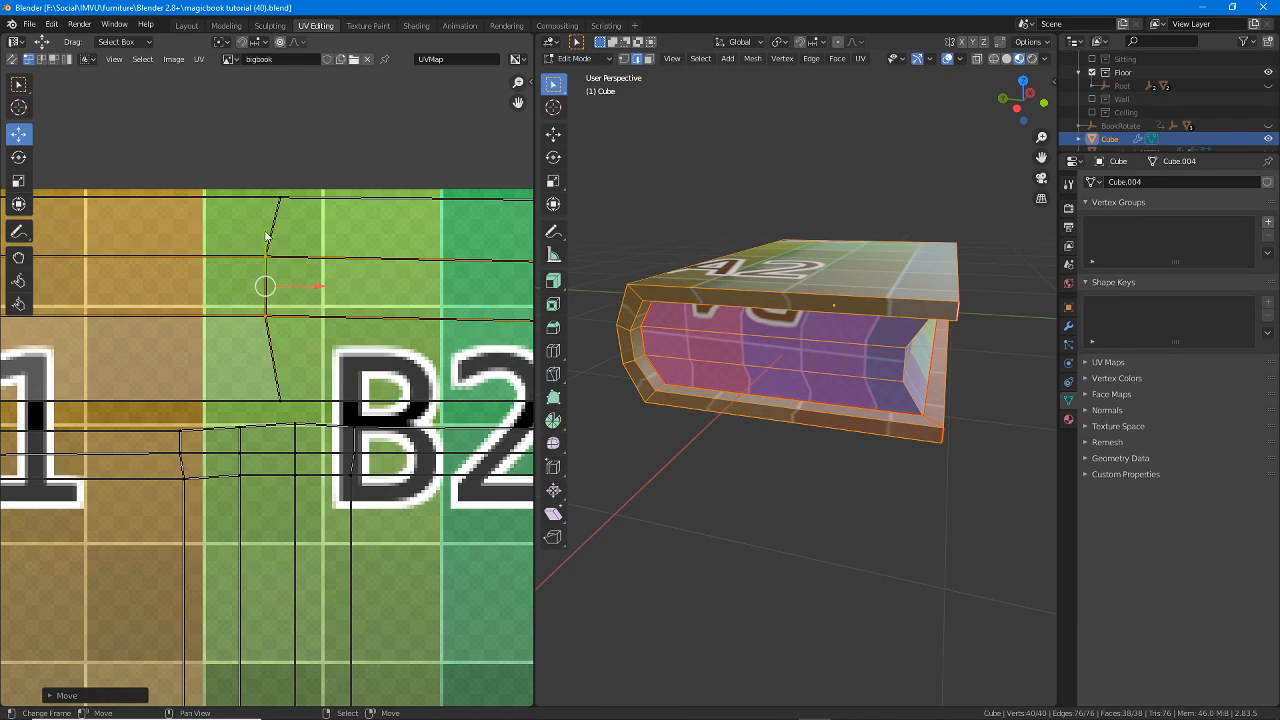
# - Move the two middle vertices at the page island's left end down to level its inner horizontal lines
pyautogui.moveTo(22, 289); pyautogui.dragTo(201, 270, button='middle')
pyautogui.click(201, 269)
pyautogui.keyDown('shift'); pyautogui.click(201, 325); pyautogui.keyUp('shift')
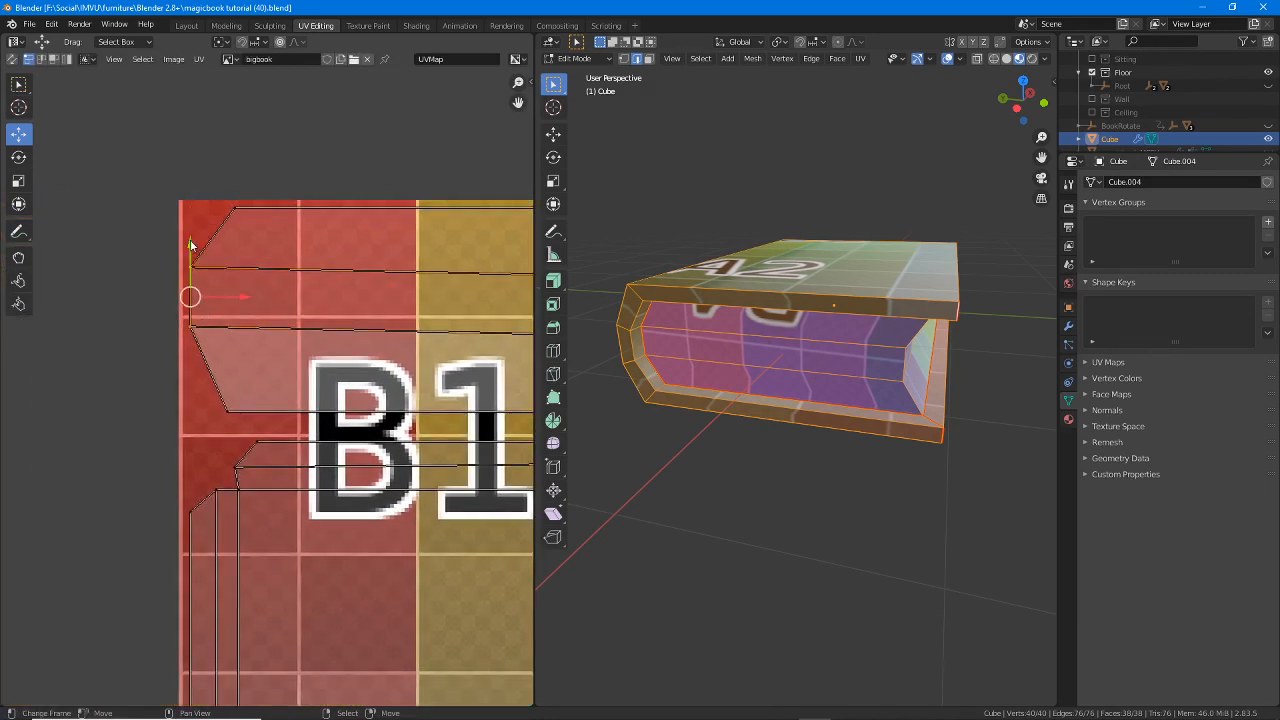
pyautogui.press('g')
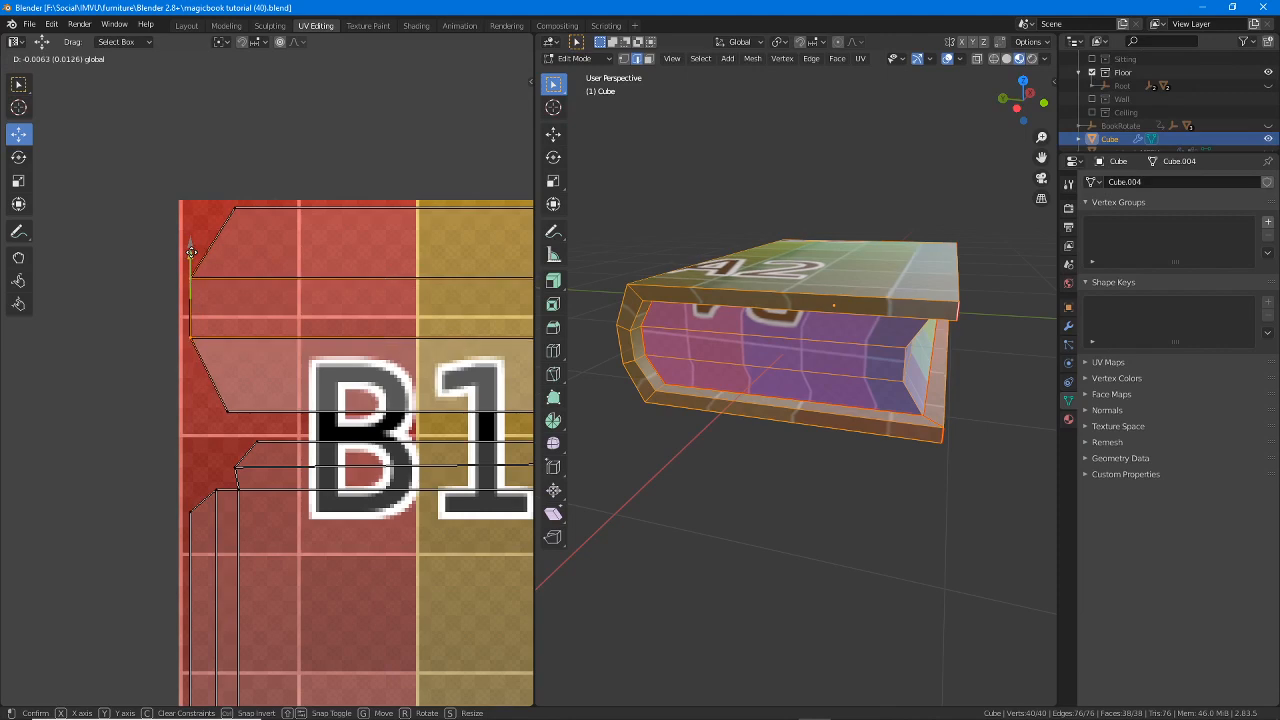
pyautogui.moveTo(191, 252); pyautogui.dragTo(191, 252)
# - Adjust the middle vertices of the page island's second bend vertically to level the lines between the bends
pyautogui.moveTo(378, 382); pyautogui.dragTo(300, 372, button='middle')
pyautogui.scroll(-1, 376, 398)
pyautogui.moveTo(450, 352); pyautogui.dragTo(277, 347, button='middle')
pyautogui.scroll(-2, 411, 347)
pyautogui.moveTo(415, 326); pyautogui.dragTo(304, 330, button='middle')
pyautogui.moveTo(403, 294)
pyautogui.mouseDown()
pyautogui.moveTo(402, 251)
pyautogui.moveTo(408, 311)
pyautogui.mouseUp()
pyautogui.click(410, 334)
pyautogui.click(413, 395)
# - Adjust the vertices at the page island's right end vertically to line them up with the straightened rows
pyautogui.moveTo(400, 392); pyautogui.dragTo(161, 360, button='middle')
pyautogui.rightClick(357, 353)
pyautogui.moveTo(358, 294); pyautogui.dragTo(376, 240)
pyautogui.rightClick(376, 314)
pyautogui.rightClick(377, 283)
# - Select the upper vertices of the cover island's left spine line and move them up slightly
pyautogui.moveTo(155, 368); pyautogui.dragTo(351, 355, button='middle')
pyautogui.moveTo(174, 510); pyautogui.dragTo(352, 414, button='middle')
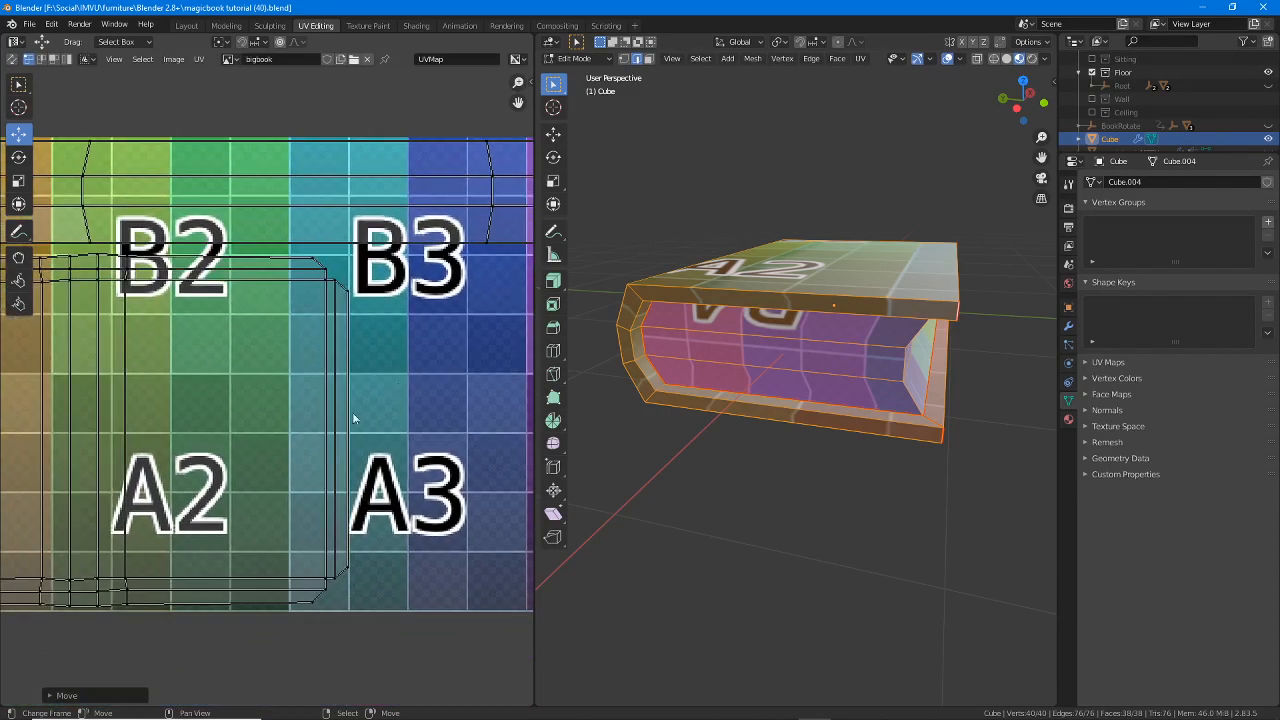
pyautogui.moveTo(218, 430); pyautogui.dragTo(357, 446, button='middle')
pyautogui.scroll(2, 278, 388)
pyautogui.moveTo(212, 314); pyautogui.dragTo(335, 373, button='middle')
pyautogui.moveTo(254, 312); pyautogui.dragTo(408, 388, button='middle')
pyautogui.rightClick(393, 375)
pyautogui.keyDown('shift'); pyautogui.rightClick(393, 358); pyautogui.keyUp('shift')
pyautogui.keyDown('shift'); pyautogui.rightClick(392, 340); pyautogui.keyUp('shift')
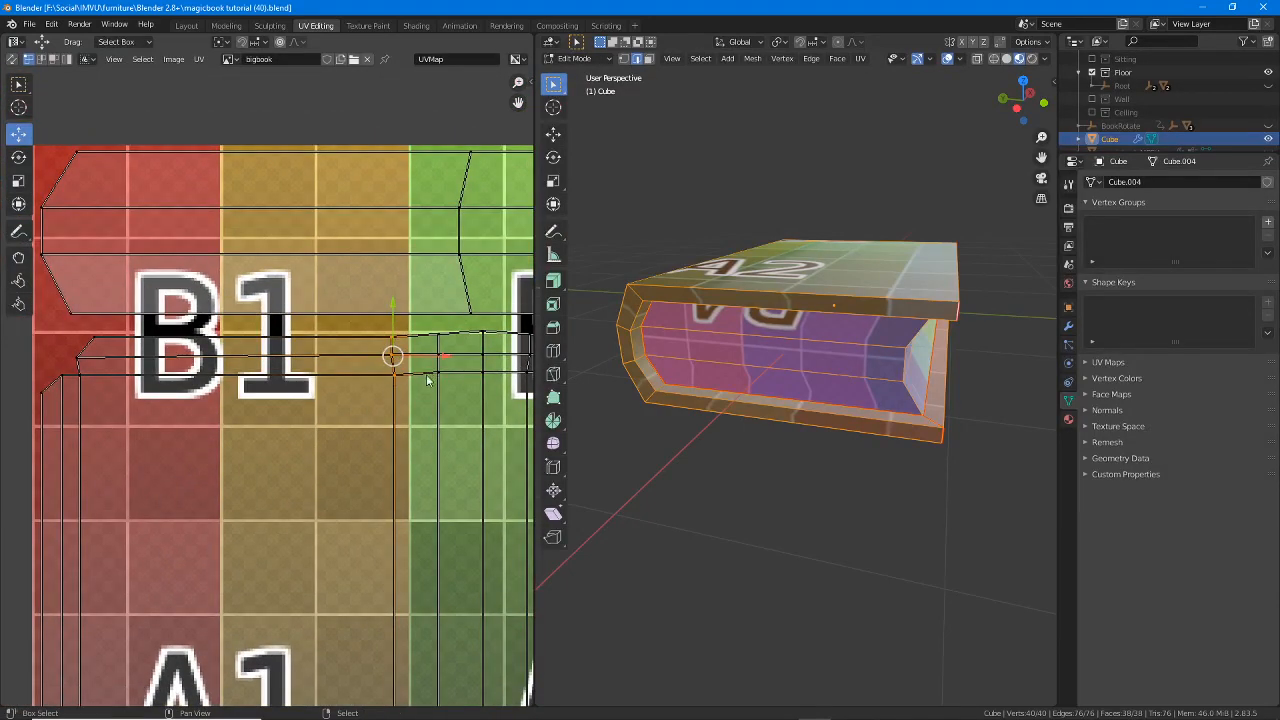
pyautogui.moveTo(393, 302); pyautogui.dragTo(393, 297)
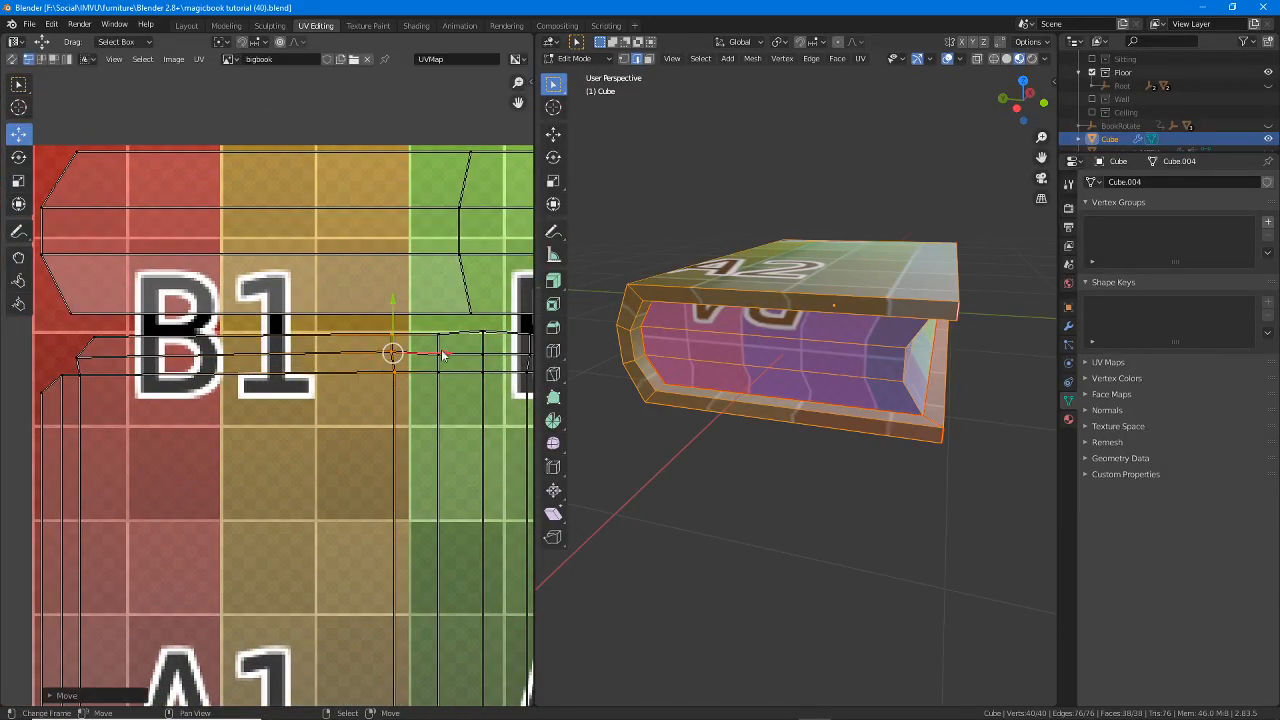
# - Move the cover island's upper-left corner and left spine vertices up to level that half of its upper edge
pyautogui.rightClick(439, 353)
pyautogui.rightClick(439, 335)
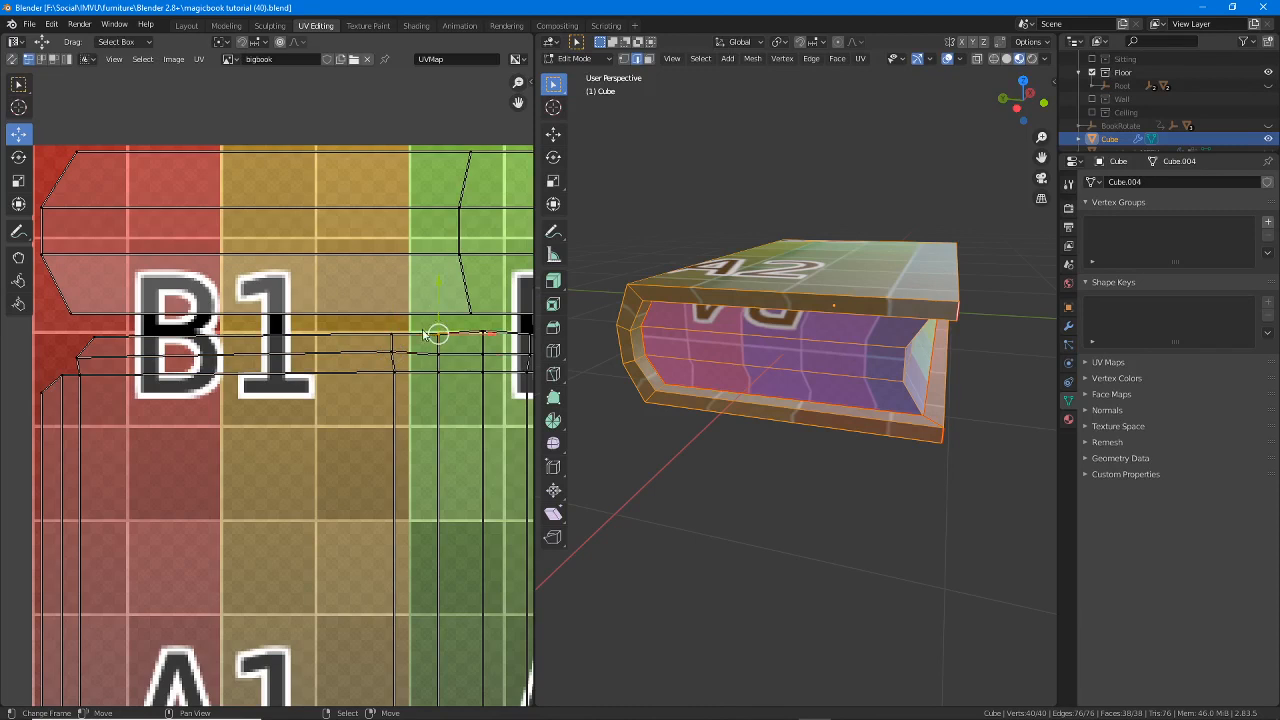
pyautogui.keyDown('shift'); pyautogui.rightClick(391, 339); pyautogui.keyUp('shift')
pyautogui.keyDown('shift'); pyautogui.rightClick(92, 341); pyautogui.keyUp('shift')
pyautogui.moveTo(266, 284); pyautogui.dragTo(266, 278)
pyautogui.rightClick(96, 334)
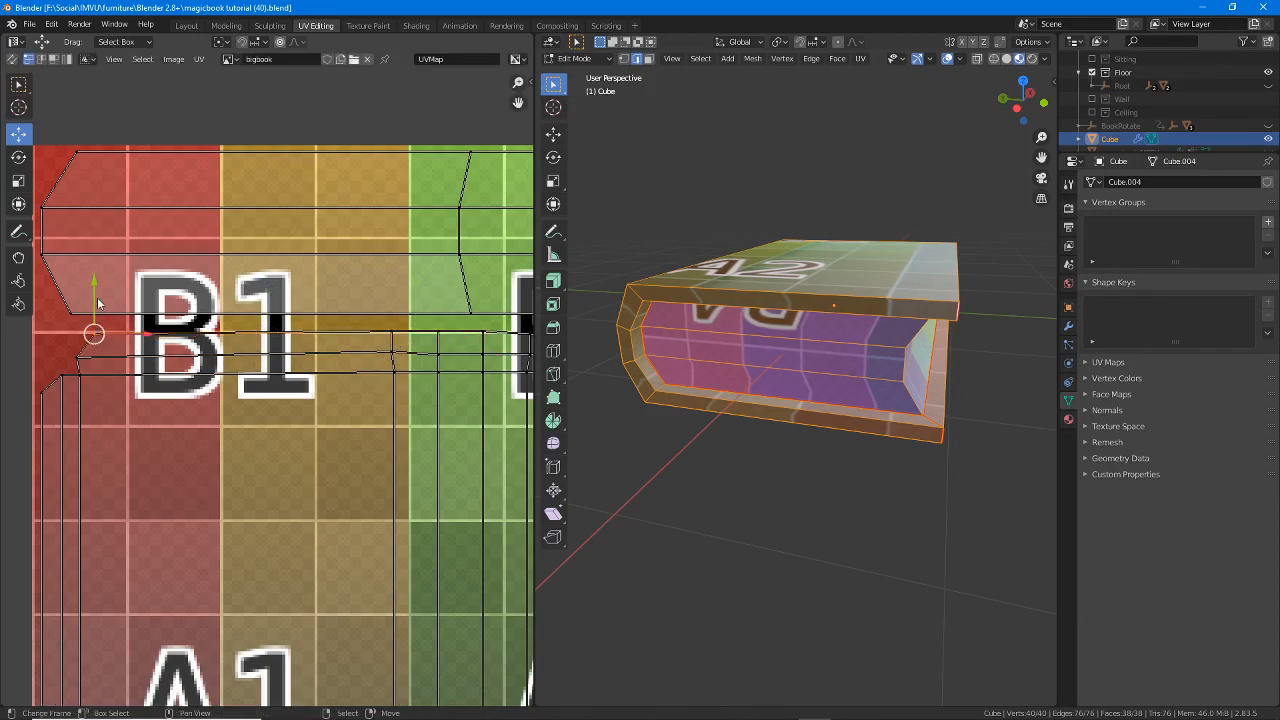
pyautogui.moveTo(318, 370); pyautogui.dragTo(264, 372, button='middle')
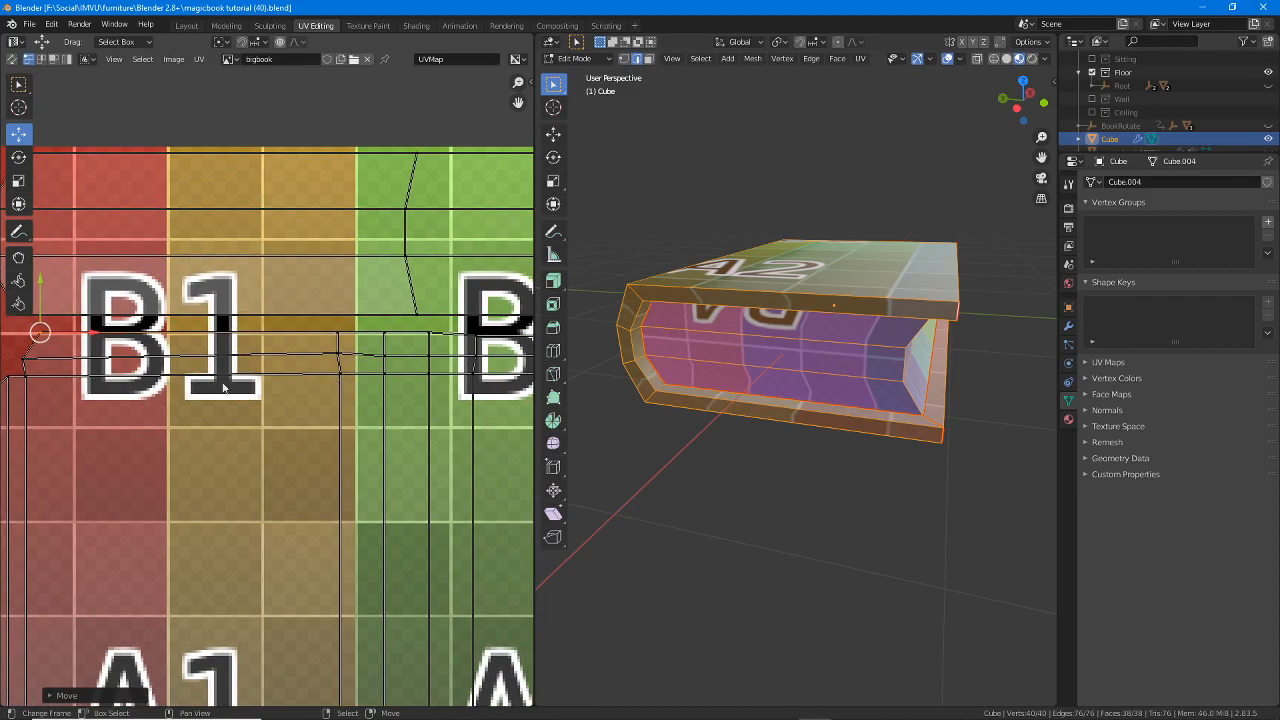
# - Level the second row of the cover island's upper-left half and shift its left spine vertices right to straighten the line
pyautogui.moveTo(26, 341); pyautogui.dragTo(226, 344, button='middle')
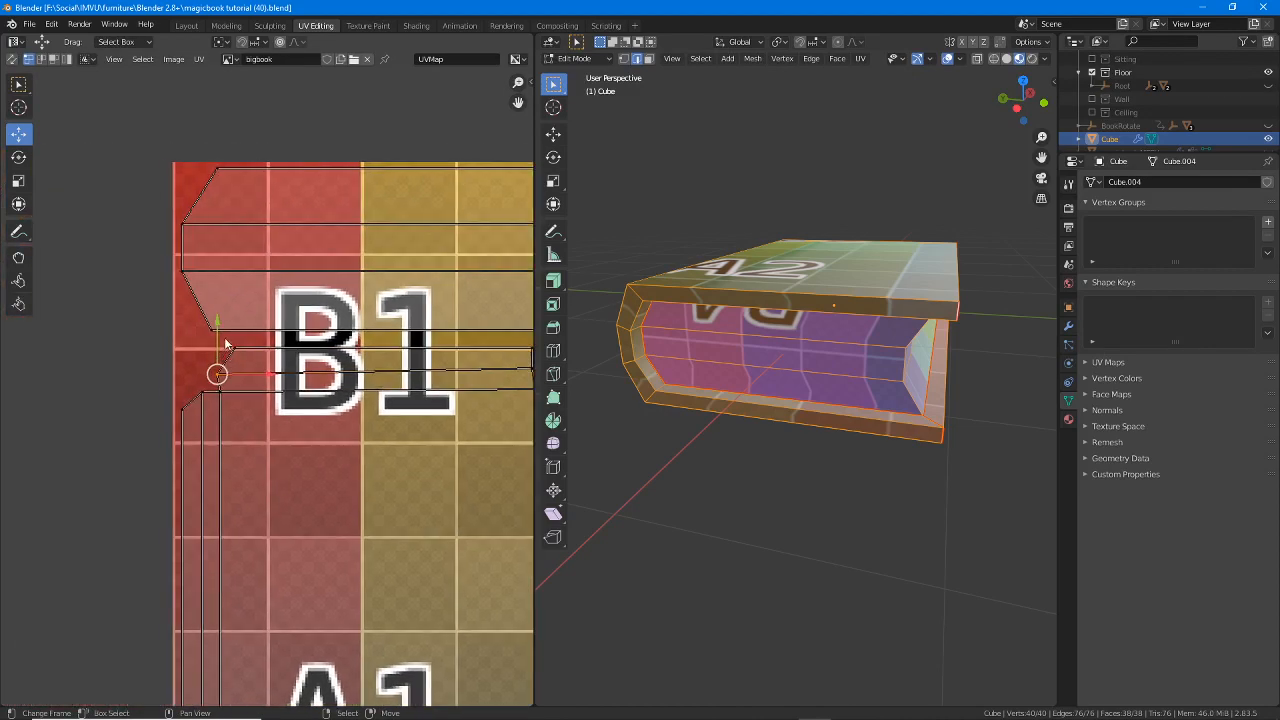
pyautogui.moveTo(232, 374); pyautogui.dragTo(233, 366)
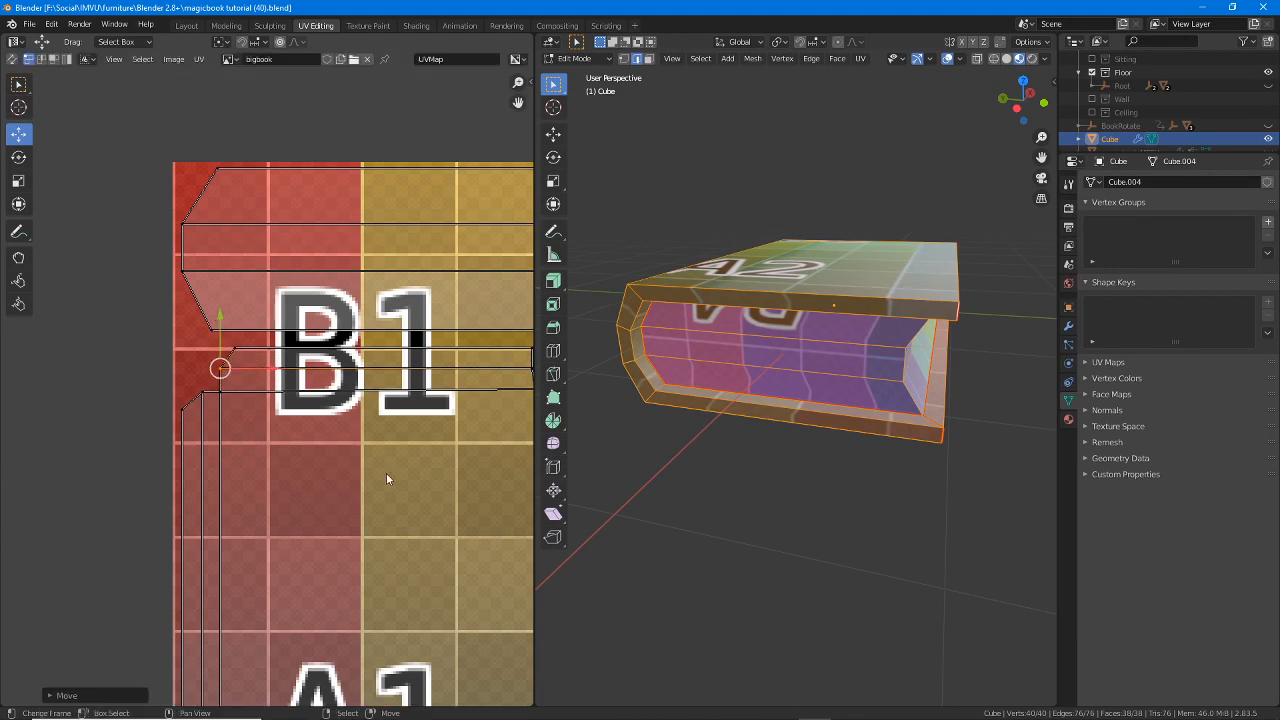
pyautogui.moveTo(530, 456); pyautogui.dragTo(333, 433, button='middle')
pyautogui.click(423, 381)
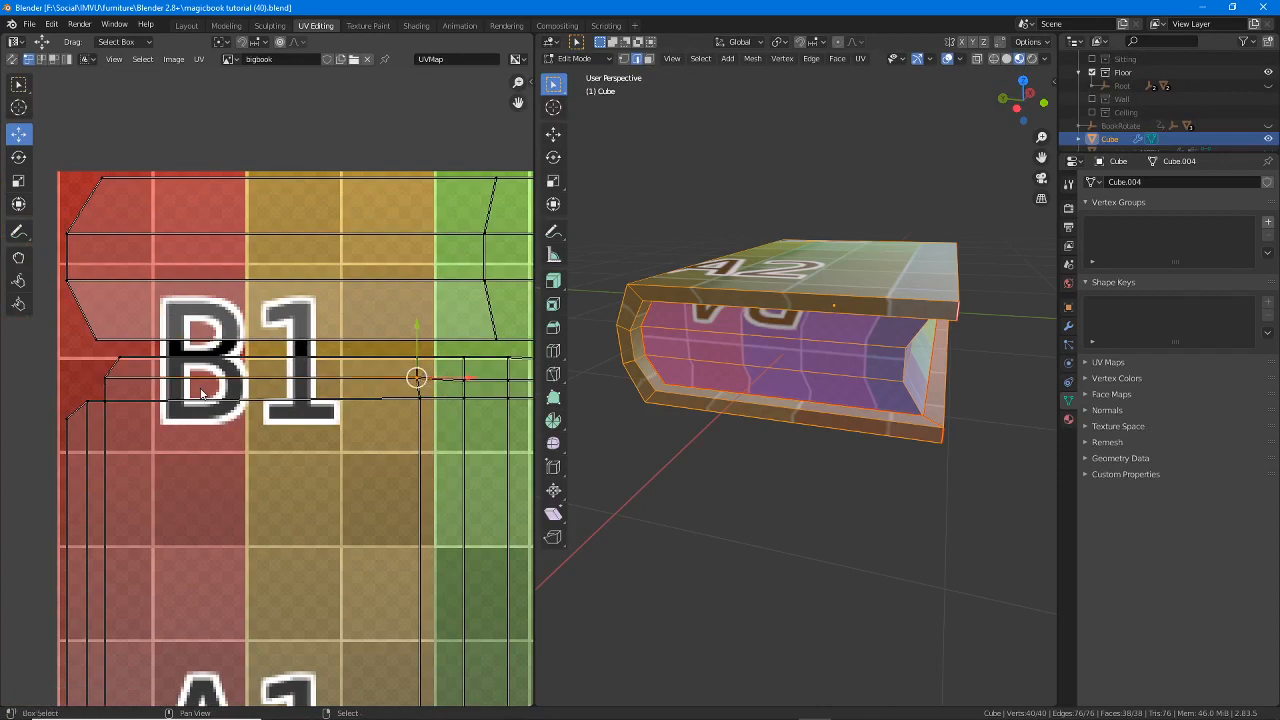
pyautogui.keyDown('shift'); pyautogui.click(113, 385); pyautogui.keyUp('shift')
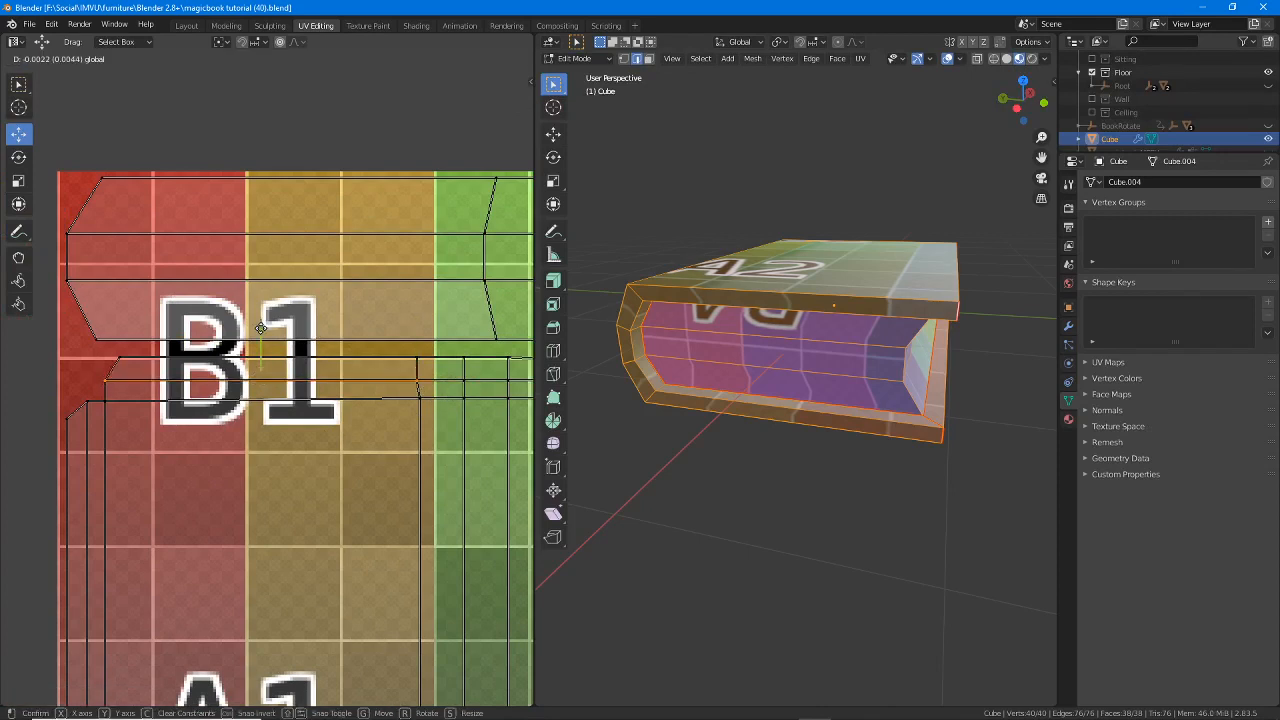
pyautogui.click(418, 373)
pyautogui.moveTo(468, 370); pyautogui.dragTo(472, 370)
# - Move the cover island's right spine and upper-right corner vertices up to level the right half of its upper edge
pyautogui.moveTo(492, 418); pyautogui.dragTo(279, 424, button='middle')
pyautogui.click(339, 372)
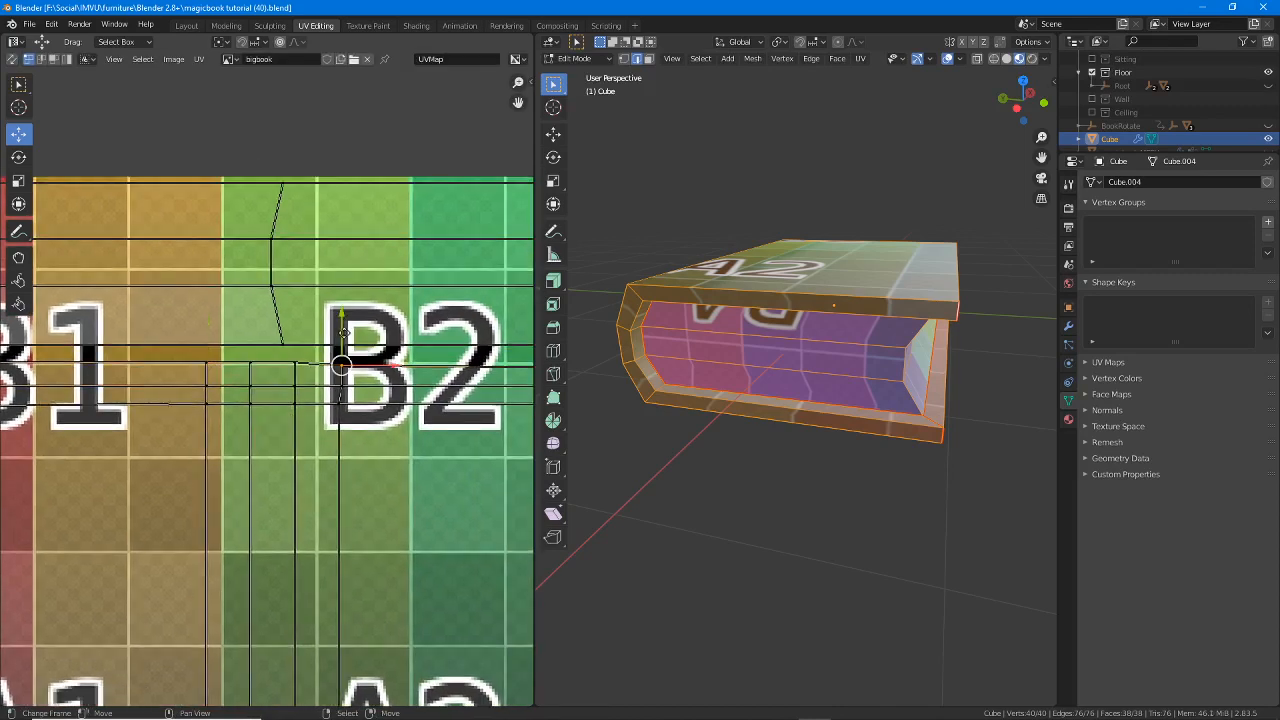
pyautogui.moveTo(410, 420); pyautogui.dragTo(169, 409, button='middle')
pyautogui.click(392, 367)
pyautogui.moveTo(392, 313); pyautogui.dragTo(392, 306)
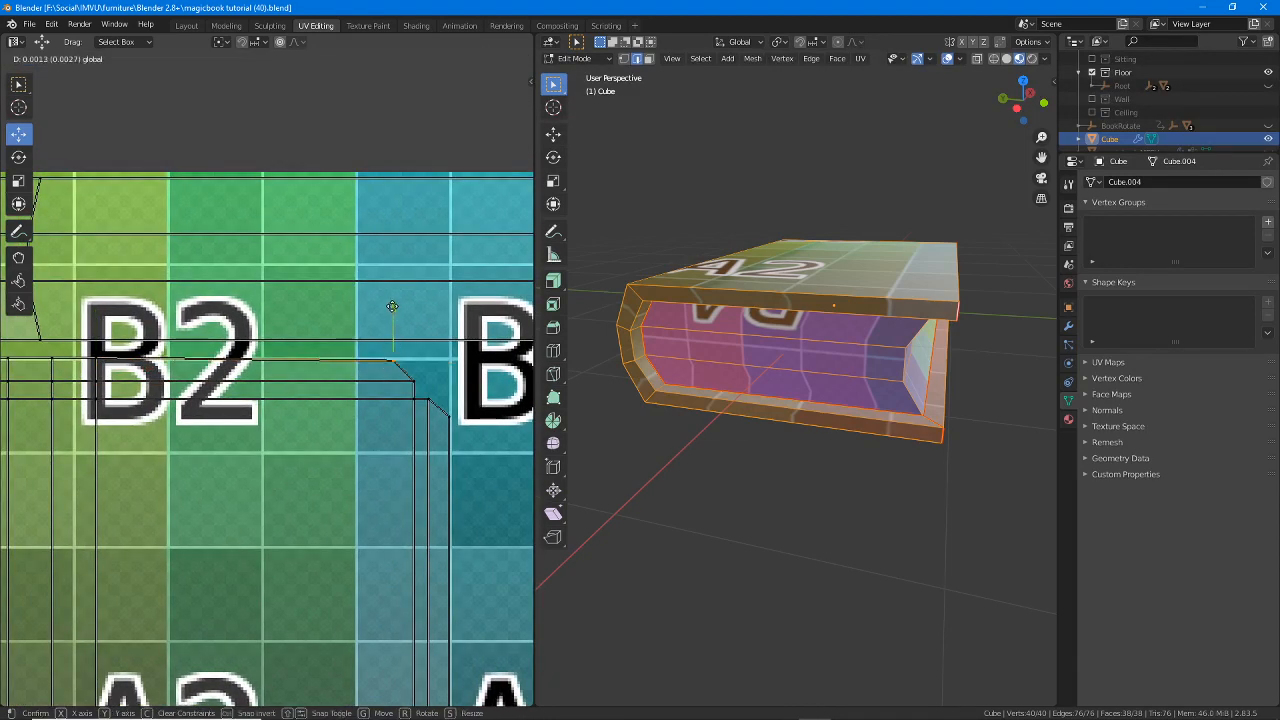
pyautogui.click(413, 377)
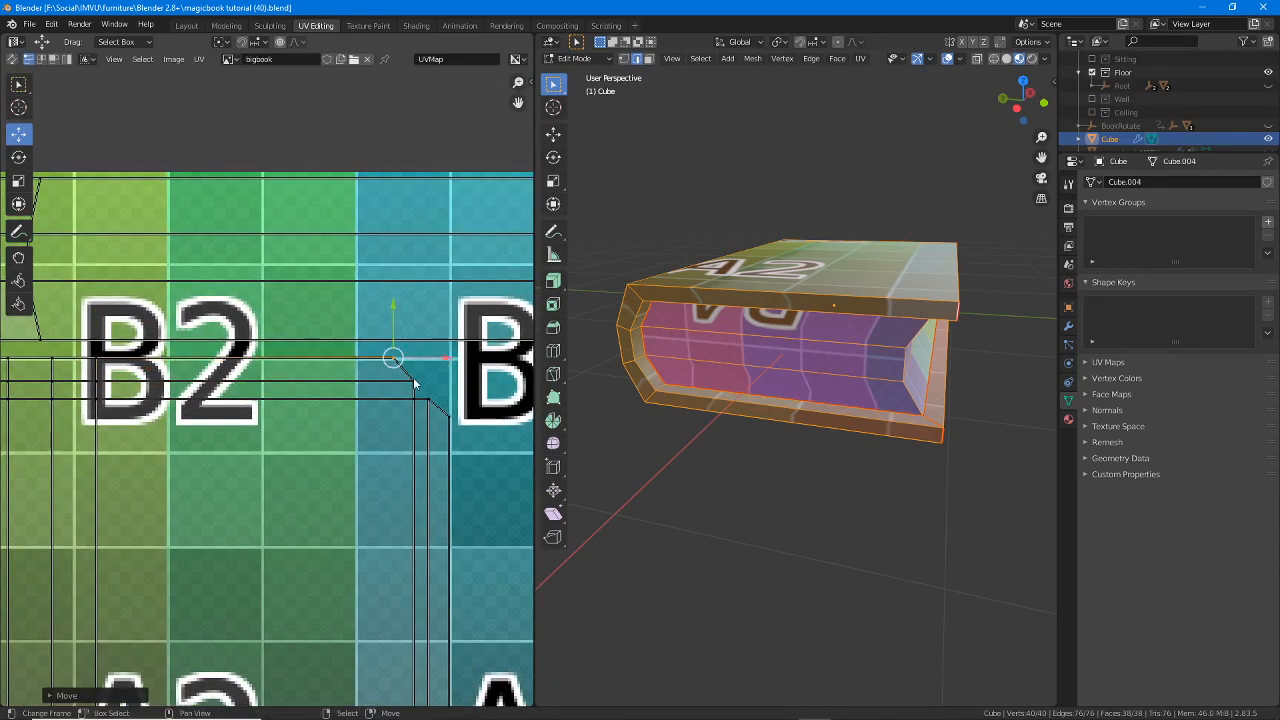
# - Adjust the lower spine vertices of the cover island vertically to line up its lower rows
pyautogui.moveTo(430, 433); pyautogui.dragTo(431, 340, button='middle')
pyautogui.moveTo(280, 574); pyautogui.dragTo(299, 337, button='middle')
pyautogui.moveTo(214, 492)
pyautogui.mouseDown(button='middle')
pyautogui.moveTo(249, 500)
pyautogui.moveTo(232, 521)
pyautogui.mouseUp(button='middle')
pyautogui.click(190, 515)
pyautogui.moveTo(202, 467); pyautogui.dragTo(202, 464)
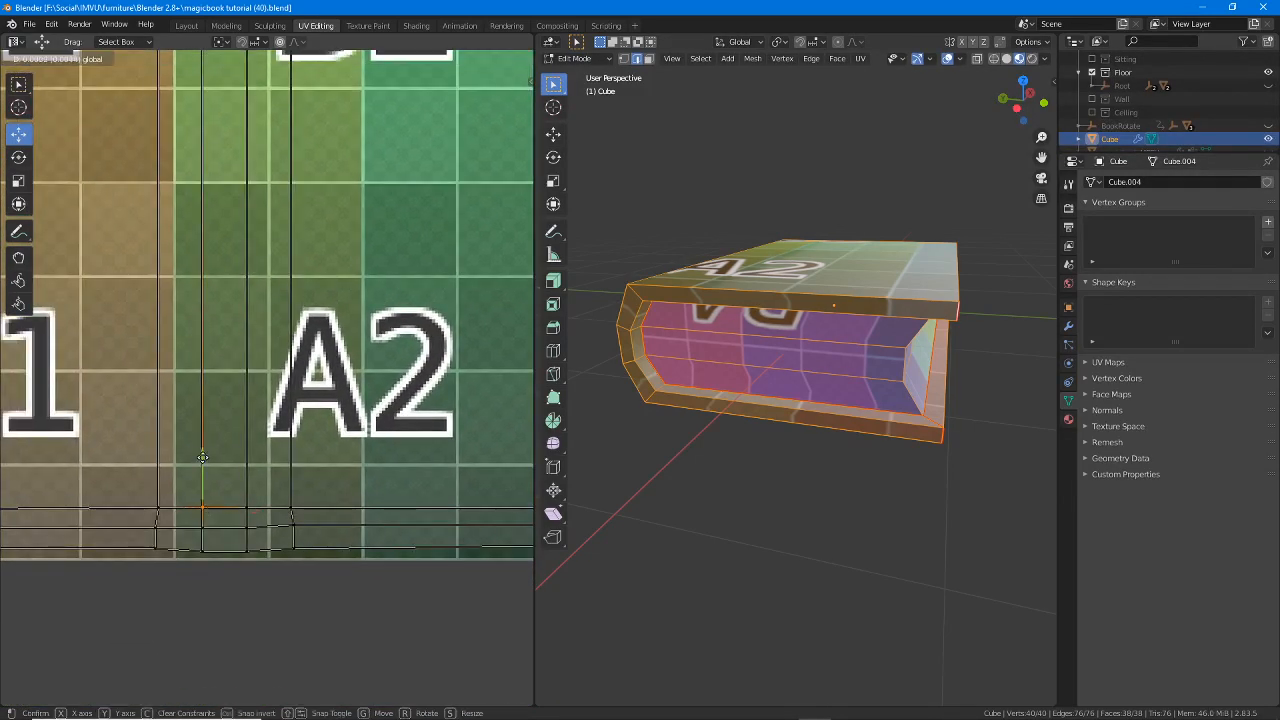
pyautogui.click(291, 535)
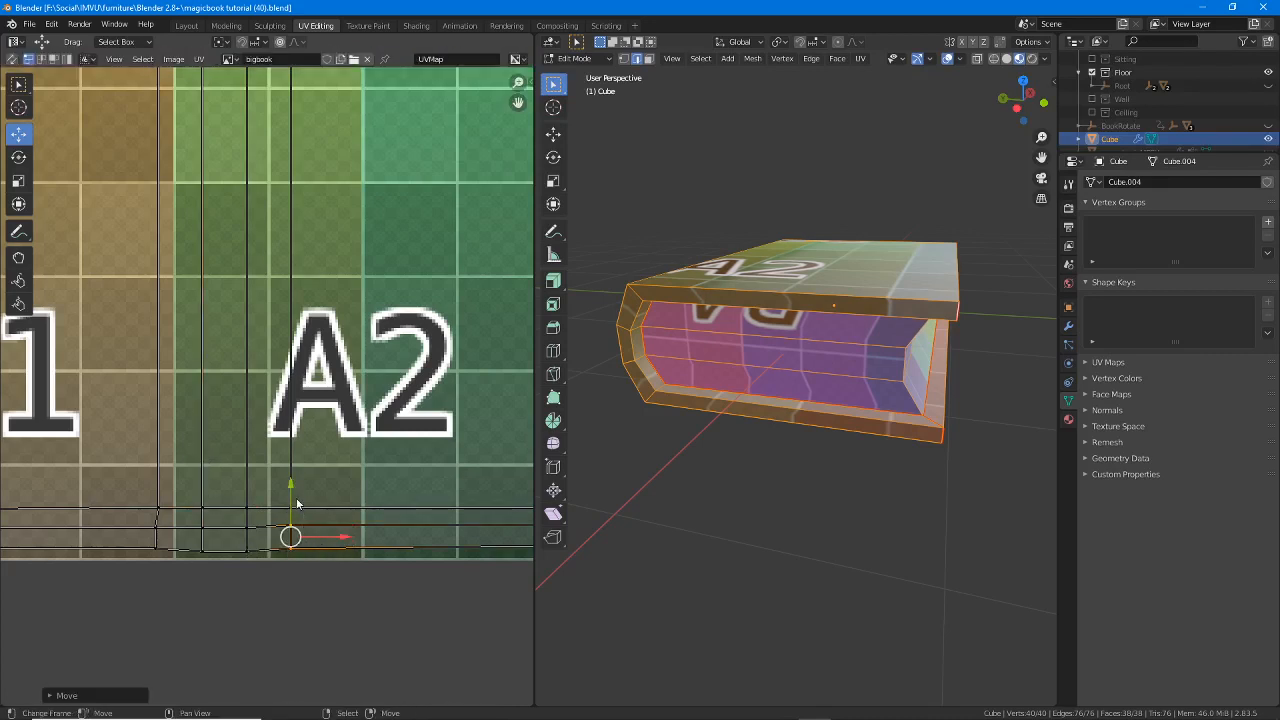
pyautogui.moveTo(291, 487); pyautogui.dragTo(291, 490)
# - Move the cover island's lower-right corner vertices down to level the right half of its lower rows
pyautogui.moveTo(394, 570); pyautogui.dragTo(245, 573, button='middle')
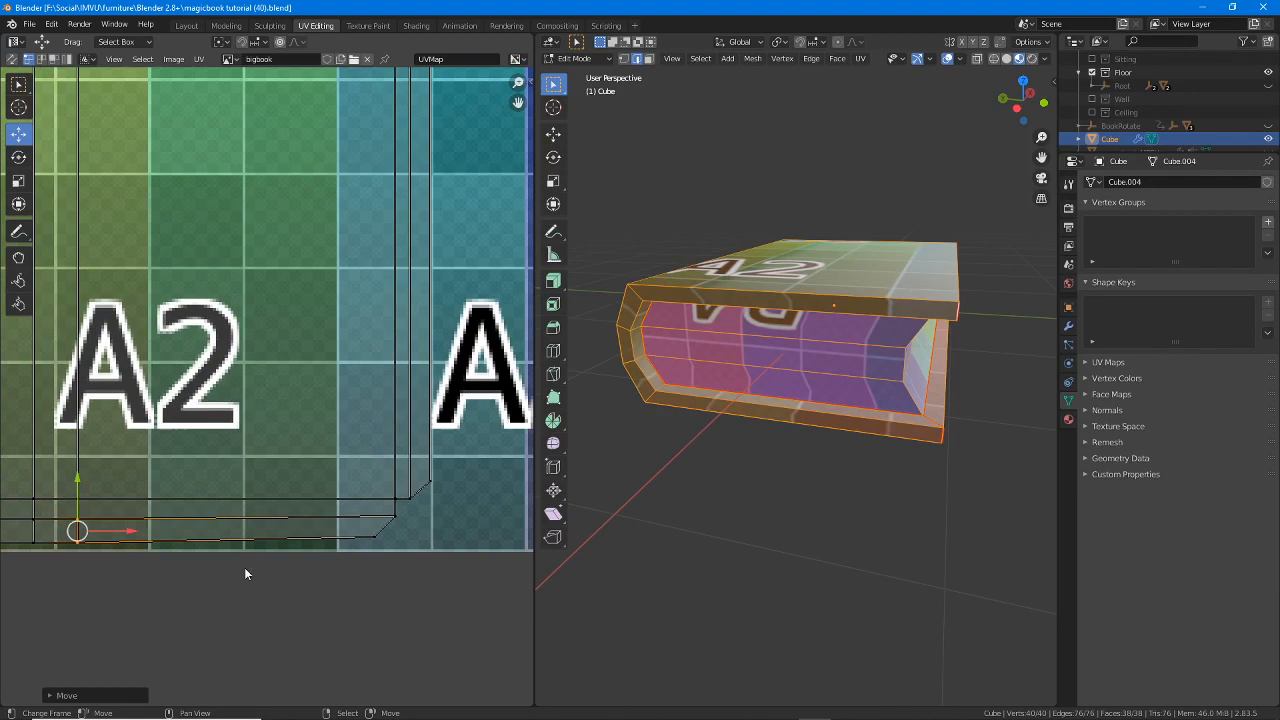
pyautogui.click(396, 517)
pyautogui.press('g')
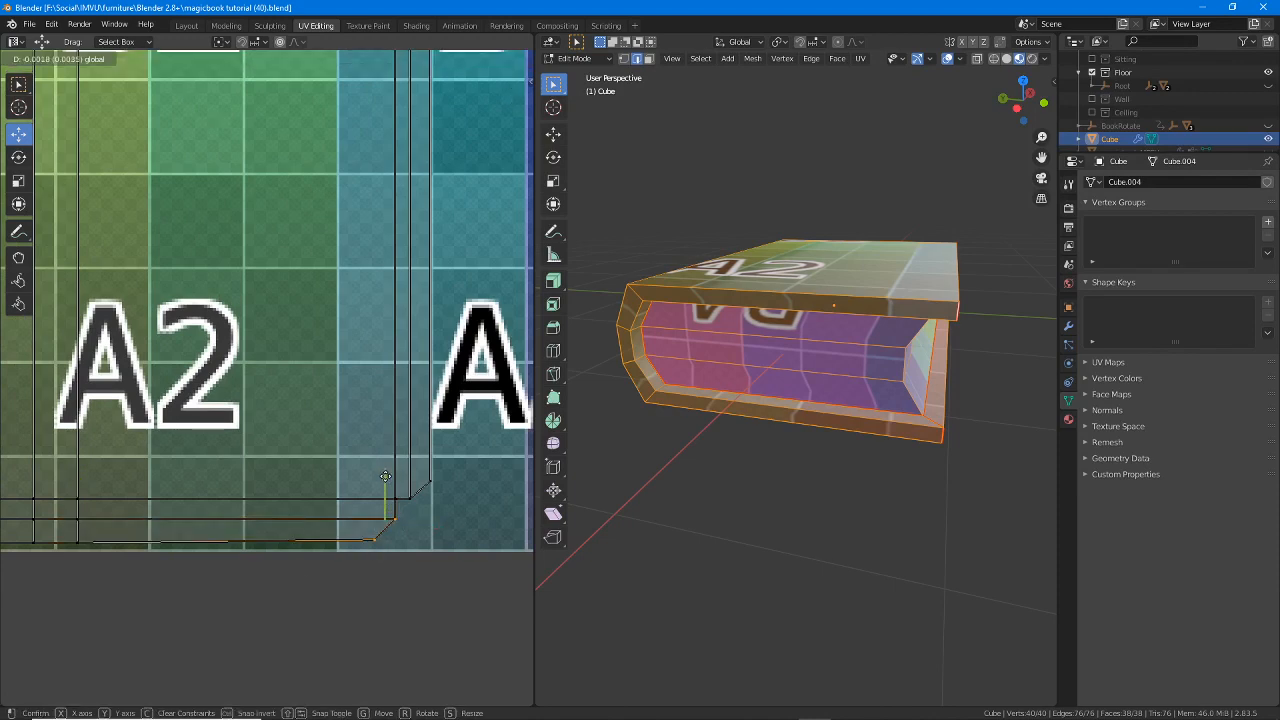
pyautogui.click(376, 492)
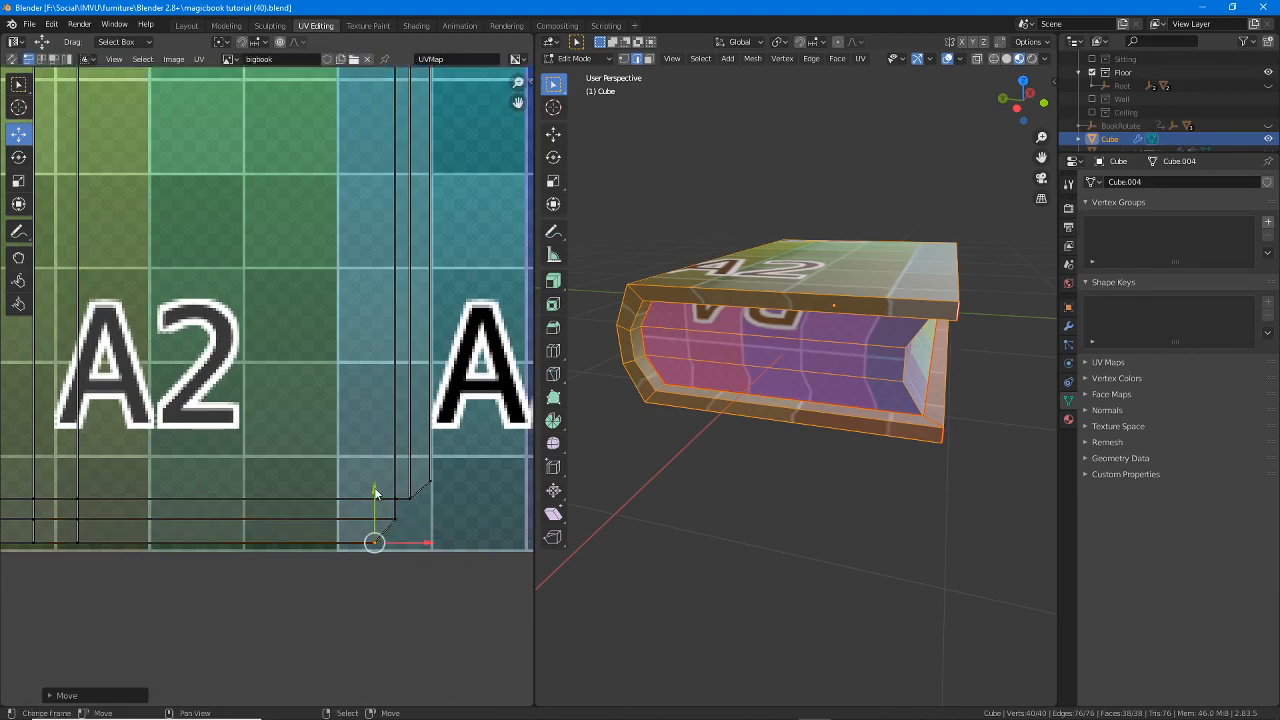
# - Move the lower vertices of the cover island's left spine line down and right to straighten it
pyautogui.moveTo(177, 538); pyautogui.dragTo(438, 528, button='middle')
pyautogui.moveTo(214, 531); pyautogui.dragTo(300, 533, button='middle')
pyautogui.rightClick(294, 533)
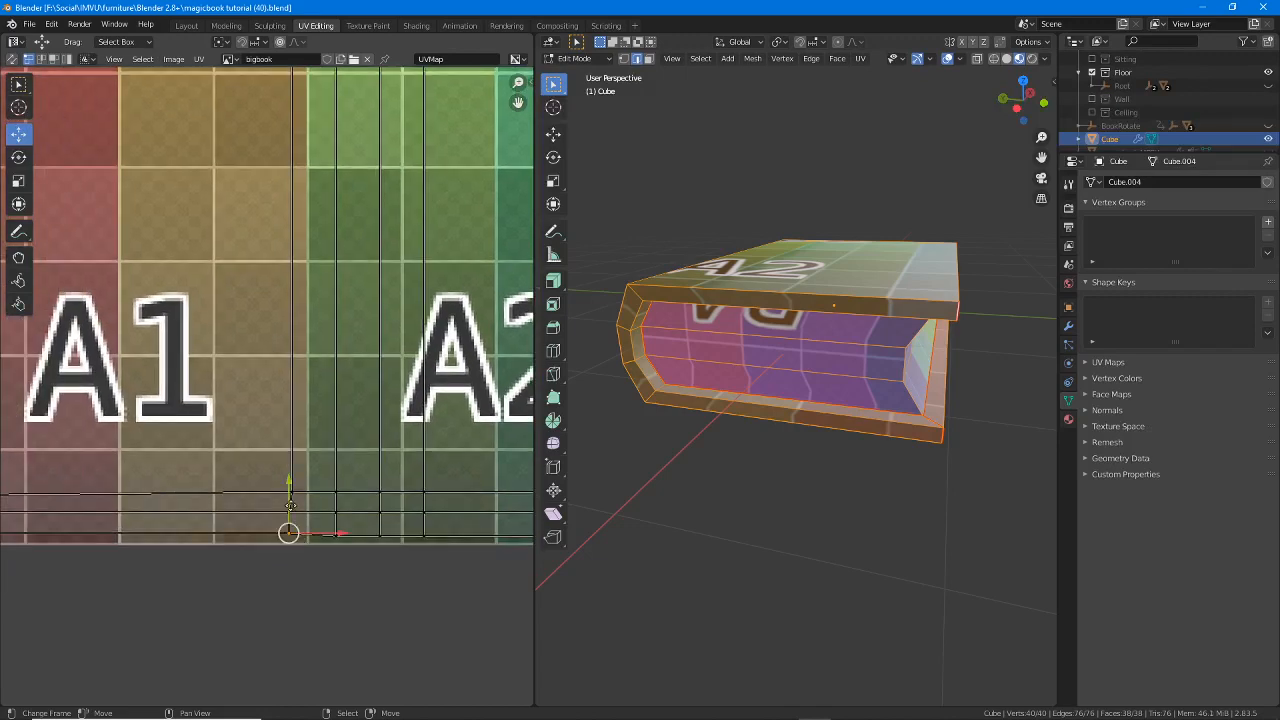
pyautogui.moveTo(290, 484); pyautogui.dragTo(290, 487)
pyautogui.moveTo(301, 515); pyautogui.dragTo(405, 527, button='middle')
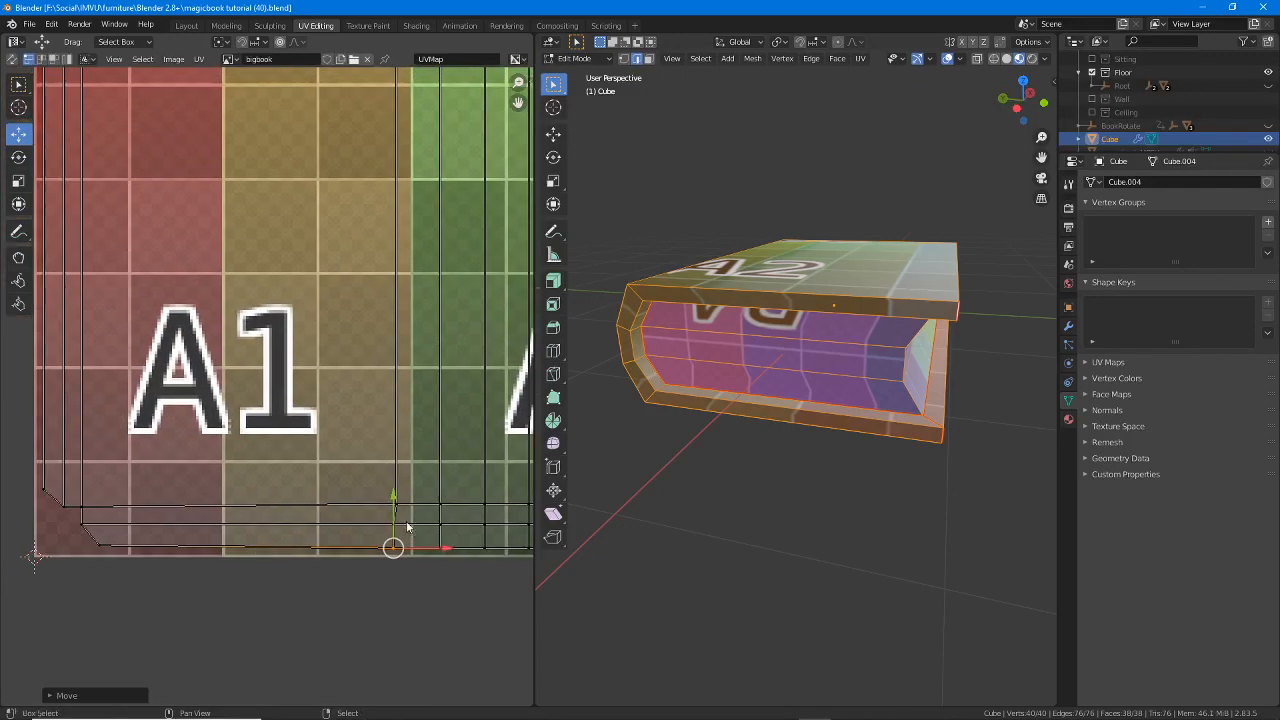
pyautogui.keyDown('shift'); pyautogui.rightClick(400, 523); pyautogui.keyUp('shift')
pyautogui.moveTo(443, 535); pyautogui.dragTo(446, 535)
# - Adjust the cover island's lower-left corner vertices vertically to level the left half of its lower edge and inner rows
pyautogui.moveTo(201, 539); pyautogui.dragTo(272, 539, button='middle')
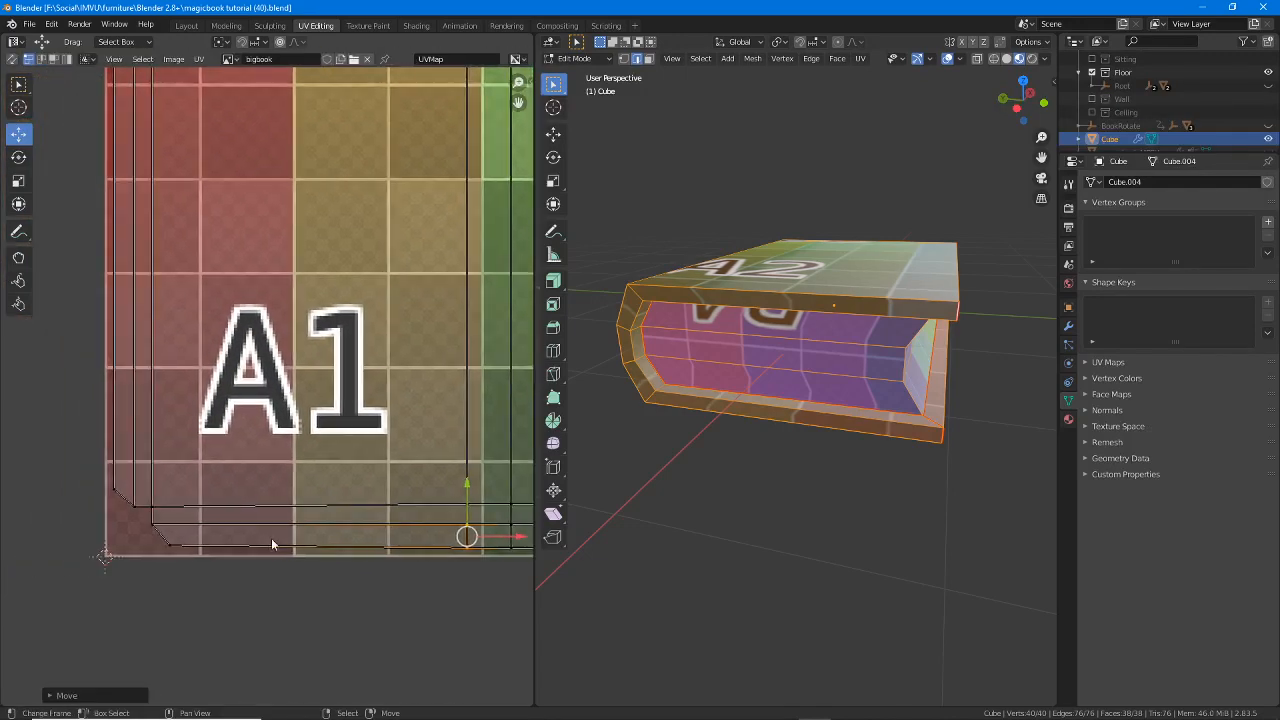
pyautogui.rightClick(170, 547)
pyautogui.moveTo(170, 500); pyautogui.dragTo(171, 500)
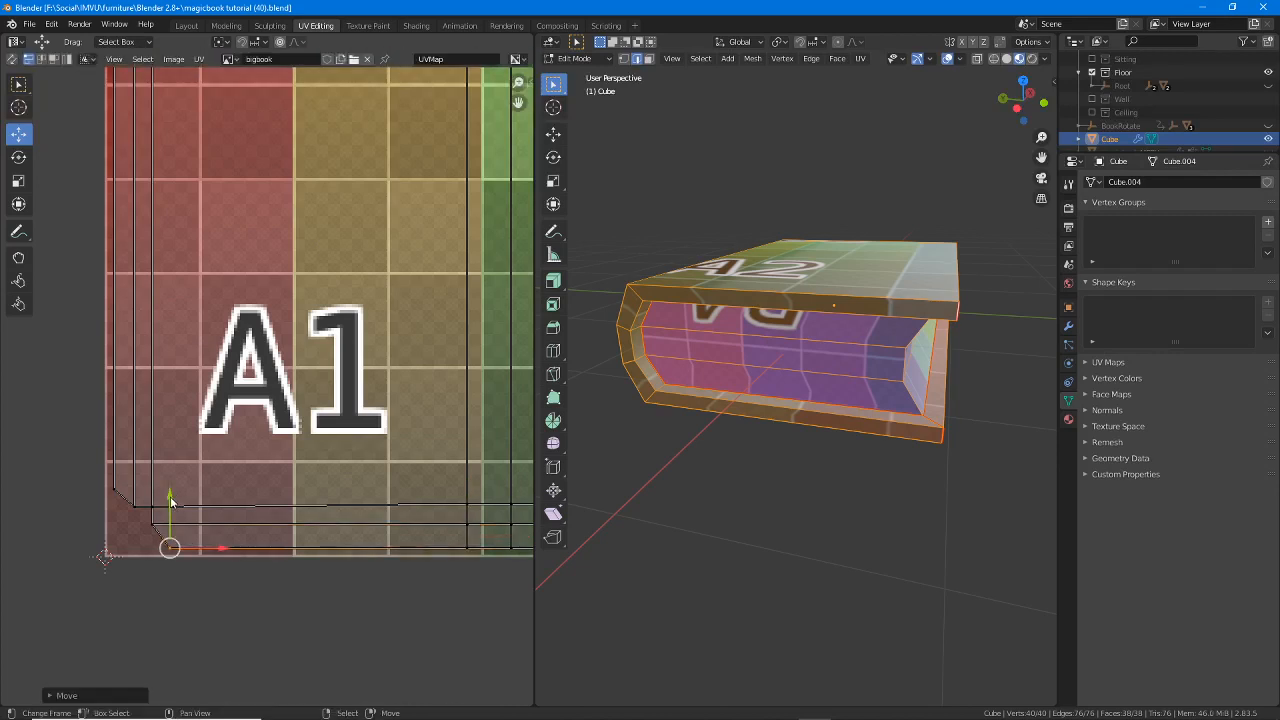
pyautogui.rightClick(154, 507)
pyautogui.keyDown('shift'); pyautogui.rightClick(135, 508); pyautogui.keyUp('shift')
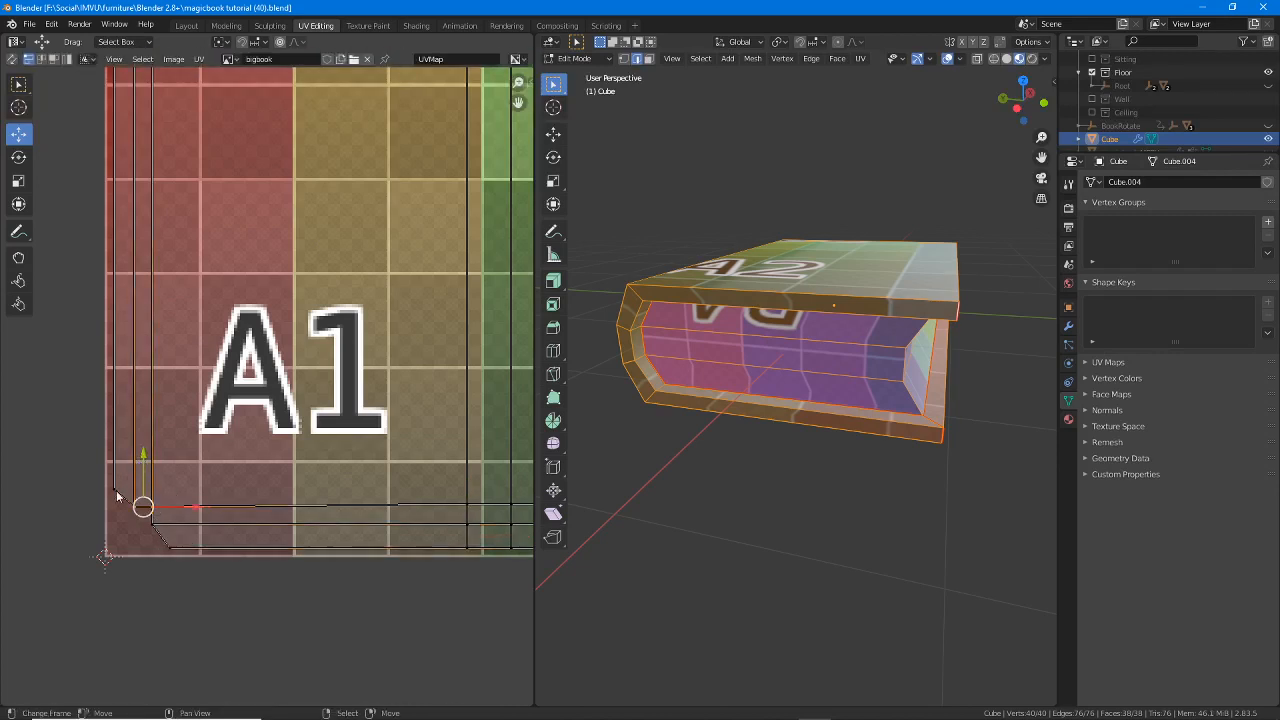
pyautogui.press('g')
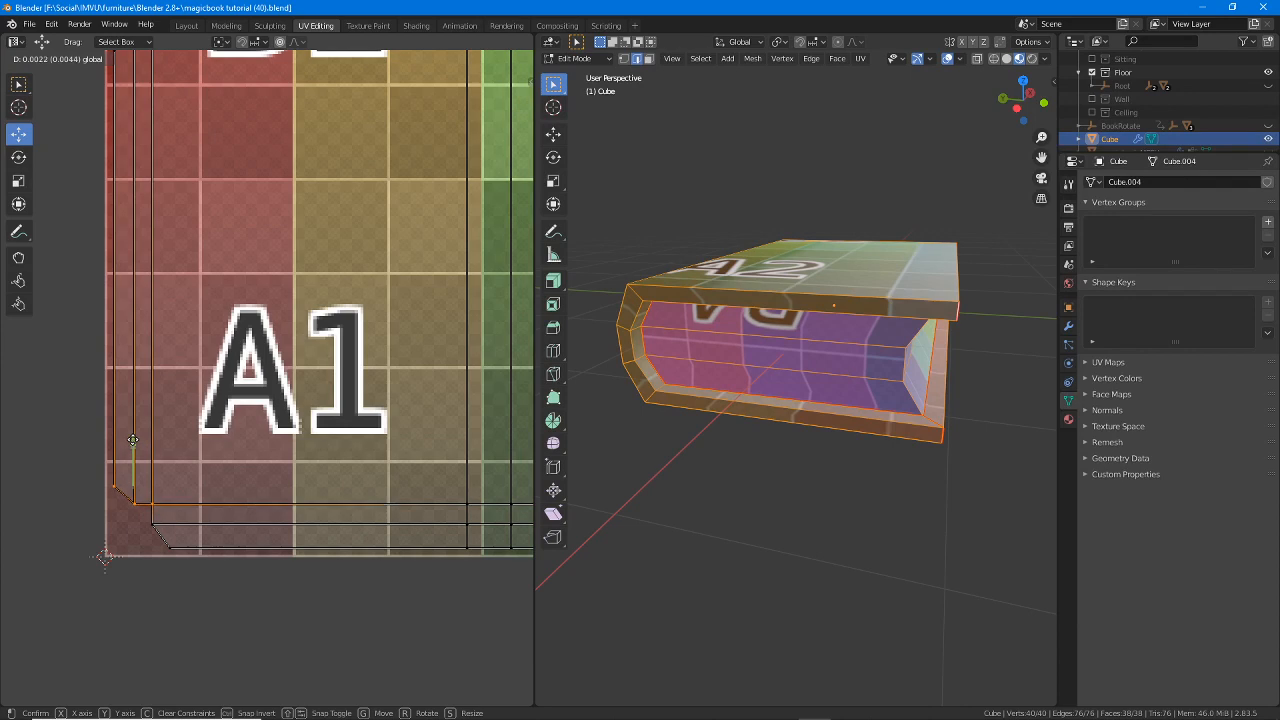
pyautogui.moveTo(133, 440); pyautogui.dragTo(133, 439)
# - Move the two outer vertices at the cover island's upper-left corner up to level its third row
pyautogui.scroll(-1, 400, 473)
pyautogui.moveTo(428, 340); pyautogui.dragTo(285, 463, button='middle')
pyautogui.moveTo(270, 351); pyautogui.dragTo(401, 418, button='middle')
pyautogui.moveTo(315, 322); pyautogui.dragTo(315, 417, button='middle')
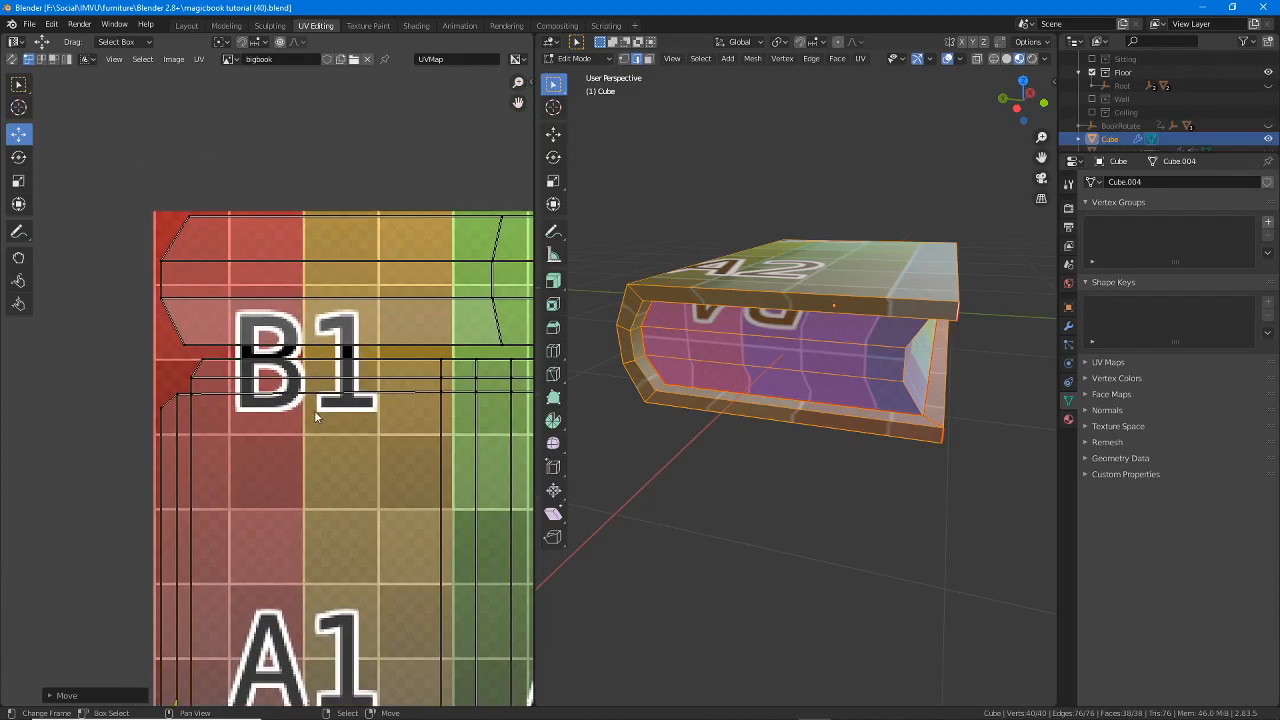
pyautogui.click(177, 397)
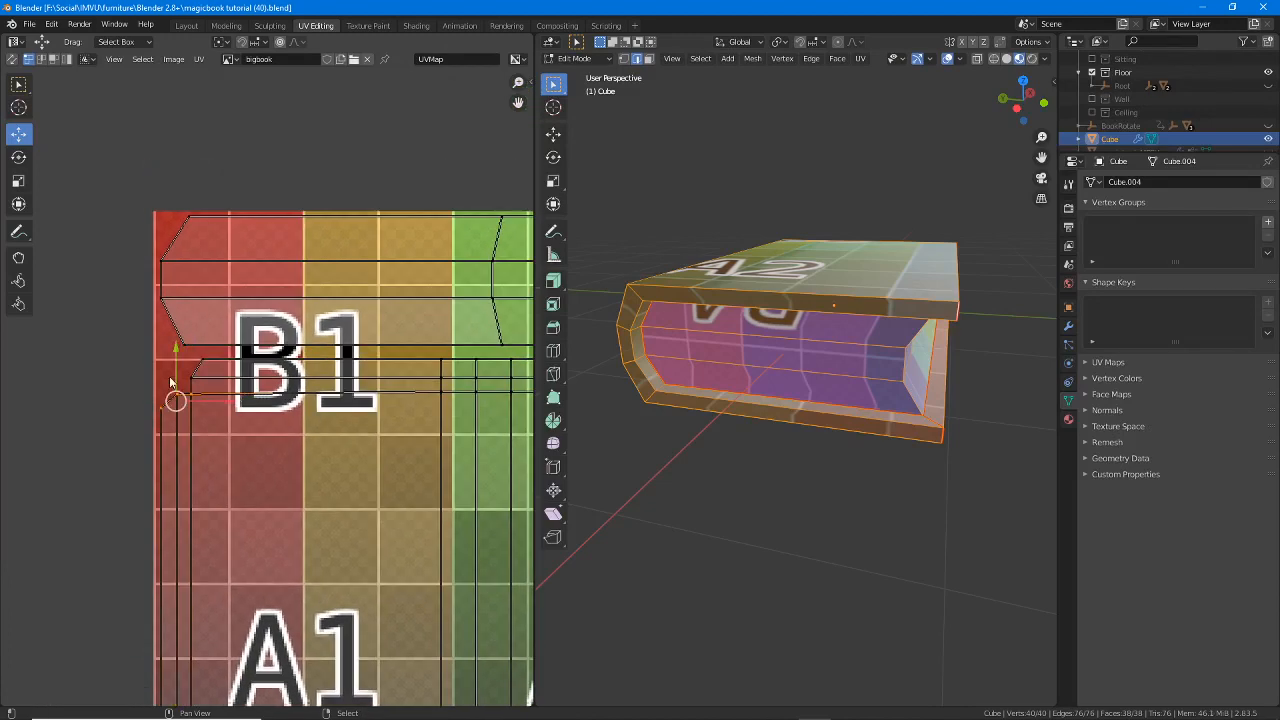
pyautogui.moveTo(170, 382); pyautogui.dragTo(172, 385)
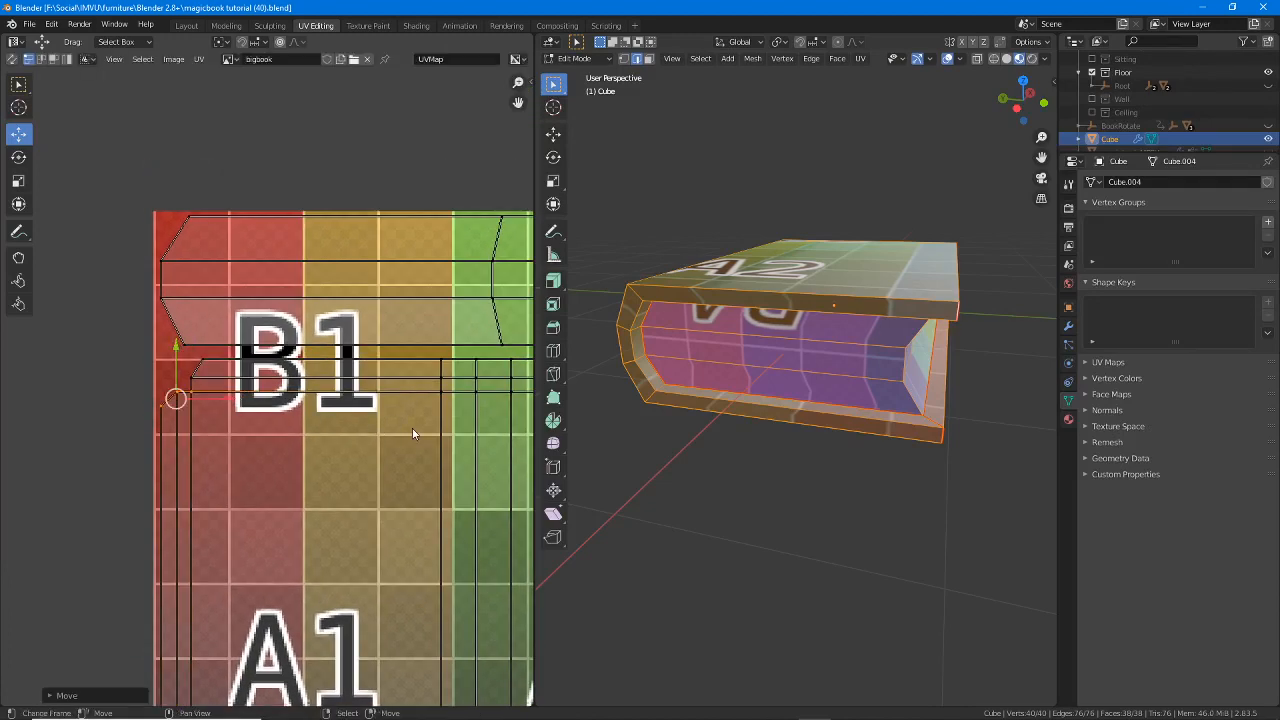
# - Check the straightened cover and page islands, and show the UV editor's sidebar
pyautogui.moveTo(413, 430); pyautogui.dragTo(297, 420, button='middle')
pyautogui.moveTo(472, 440); pyautogui.dragTo(239, 450, button='middle')
pyautogui.moveTo(434, 458); pyautogui.dragTo(418, 347, button='middle')
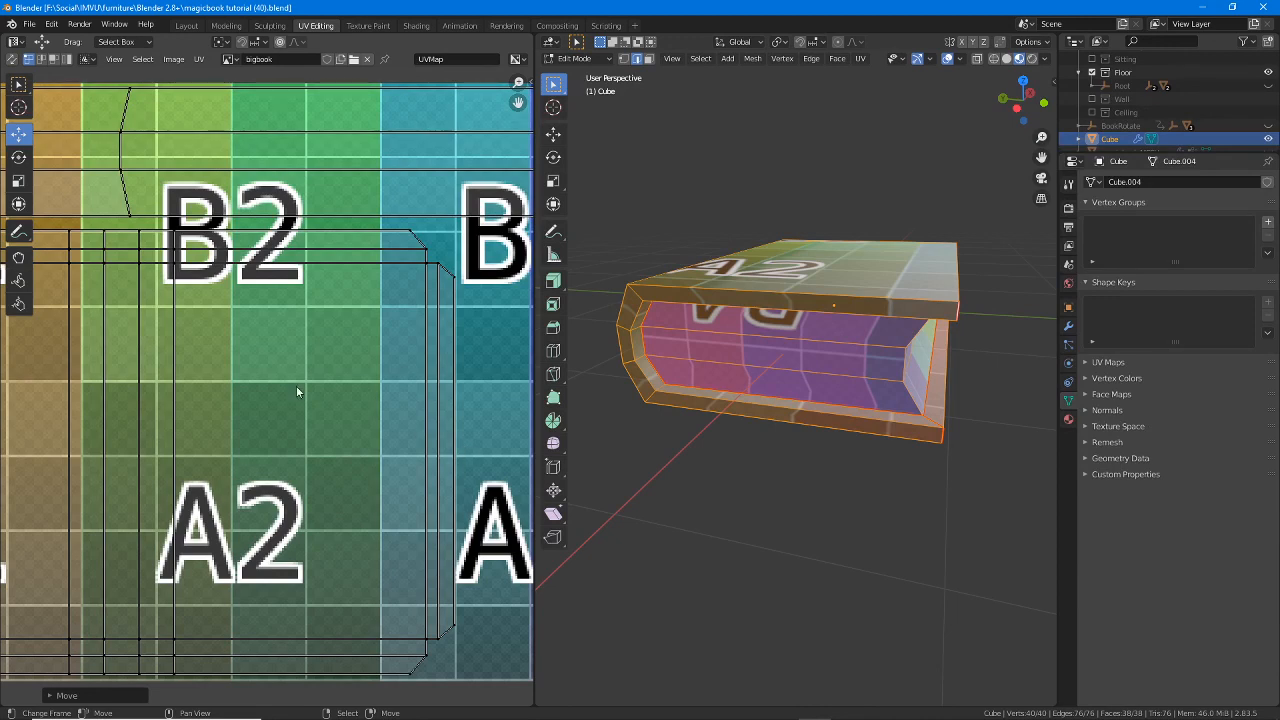
pyautogui.moveTo(214, 363); pyautogui.dragTo(257, 380, button='middle')
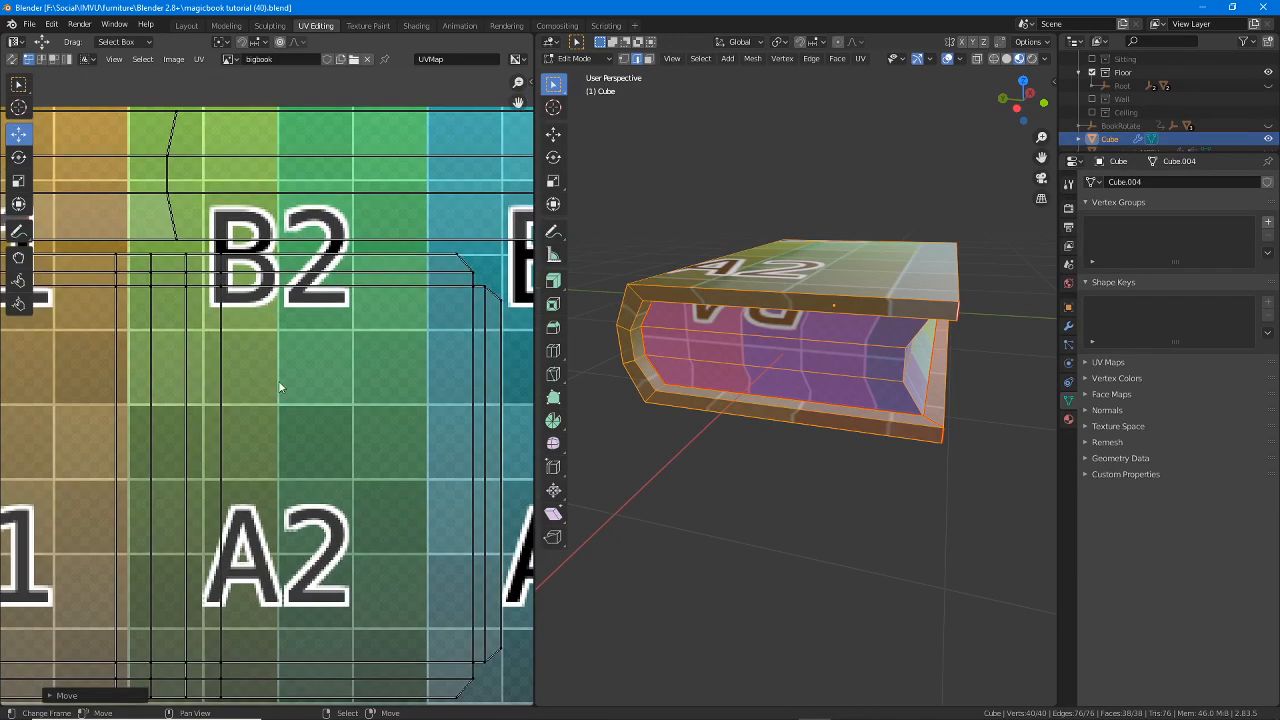
pyautogui.scroll(-1, 309, 385)
pyautogui.moveTo(408, 385); pyautogui.dragTo(207, 385, button='middle')
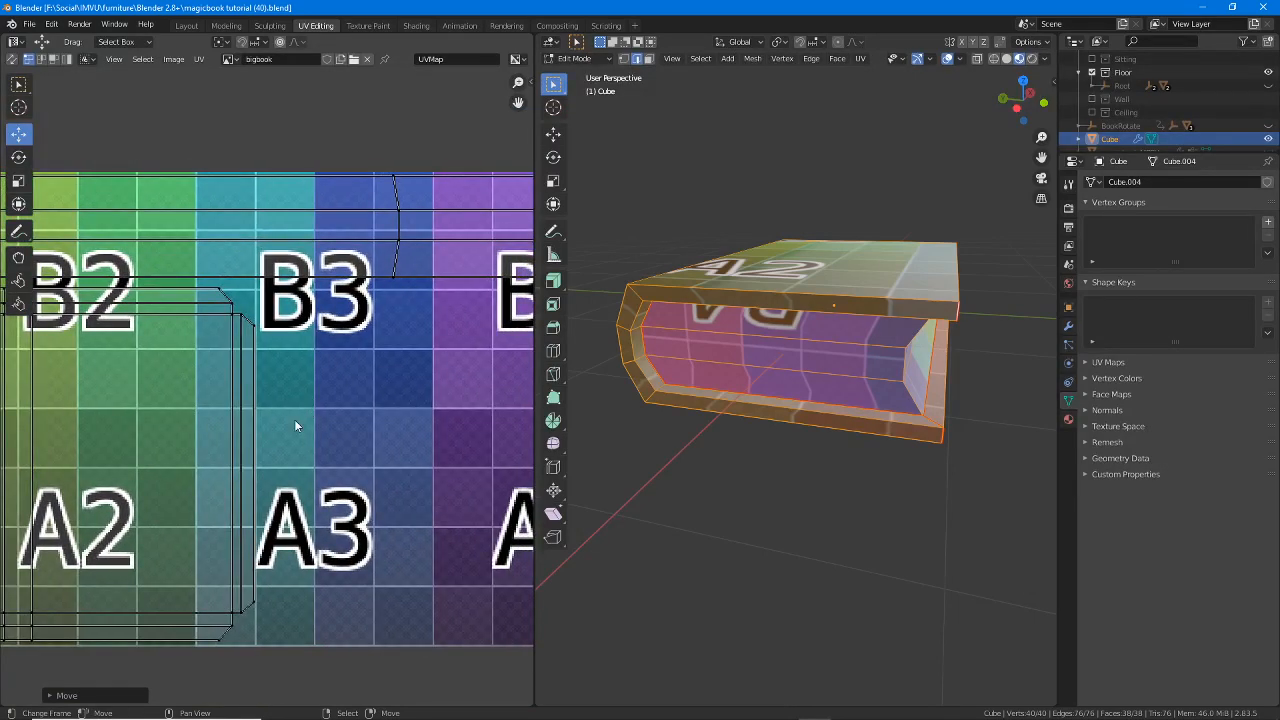
pyautogui.moveTo(294, 419); pyautogui.dragTo(339, 463, button='middle')
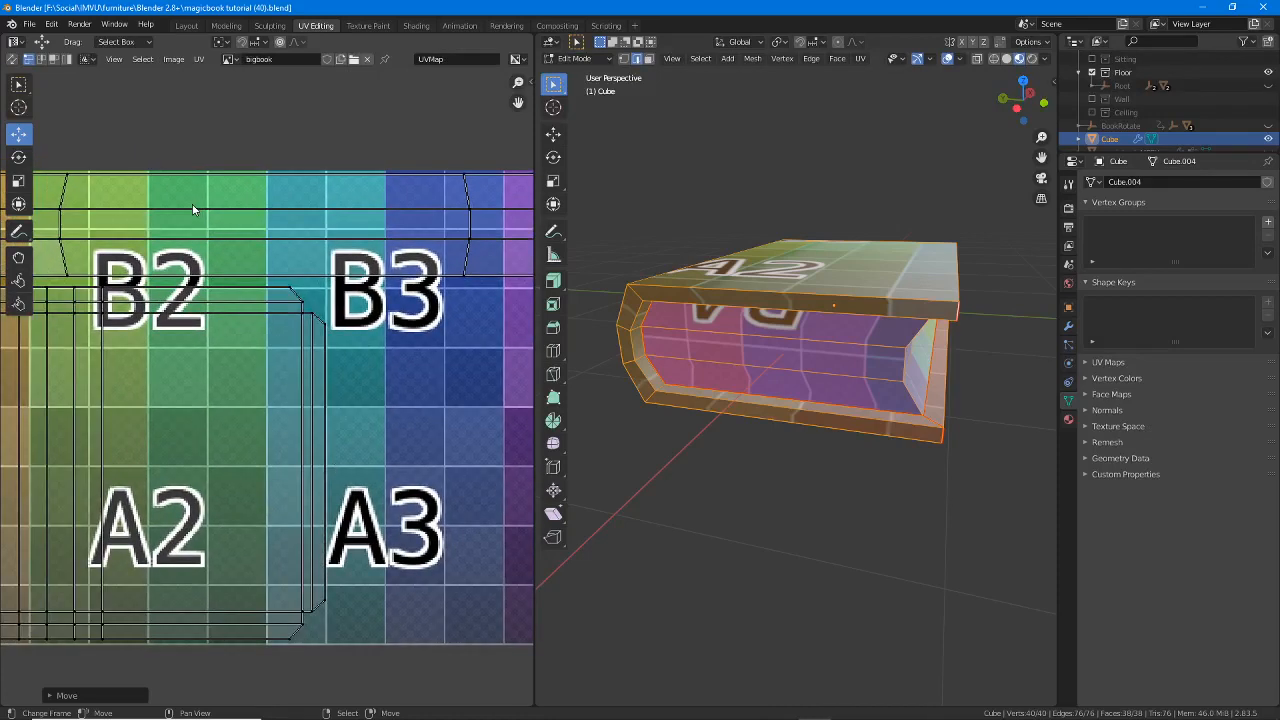
pyautogui.click(116, 61)
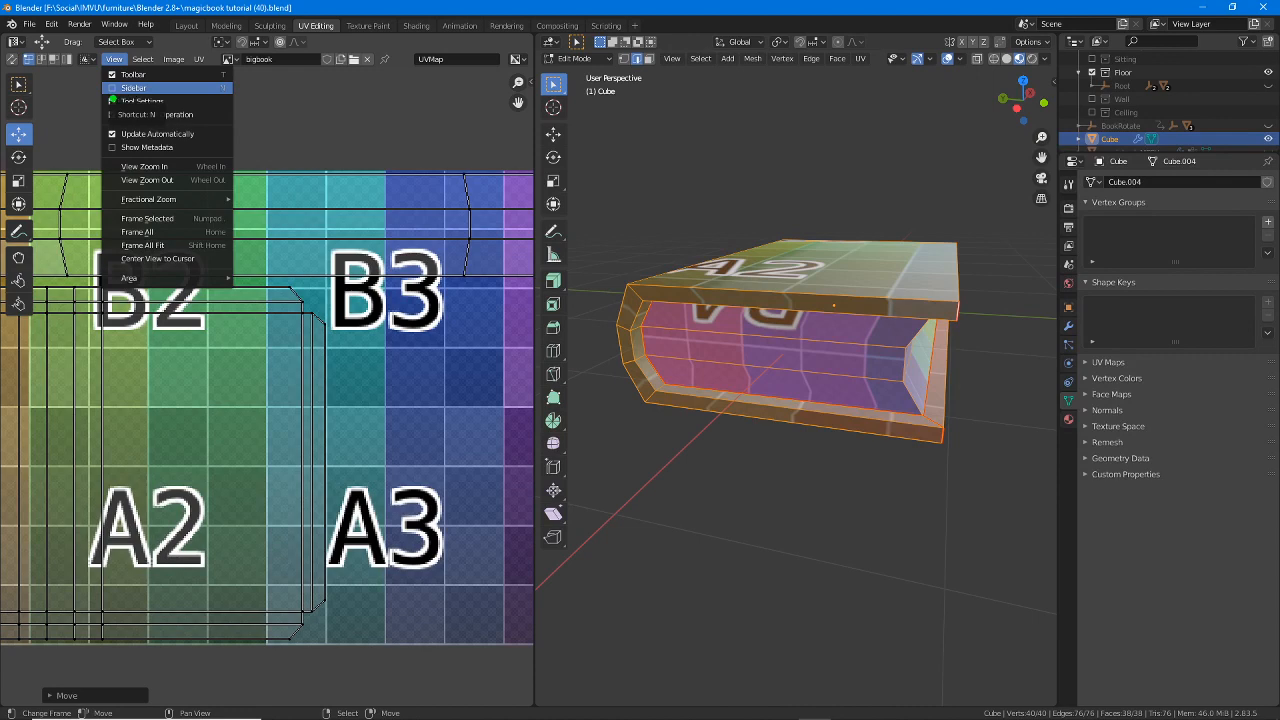
pyautogui.click(130, 88)
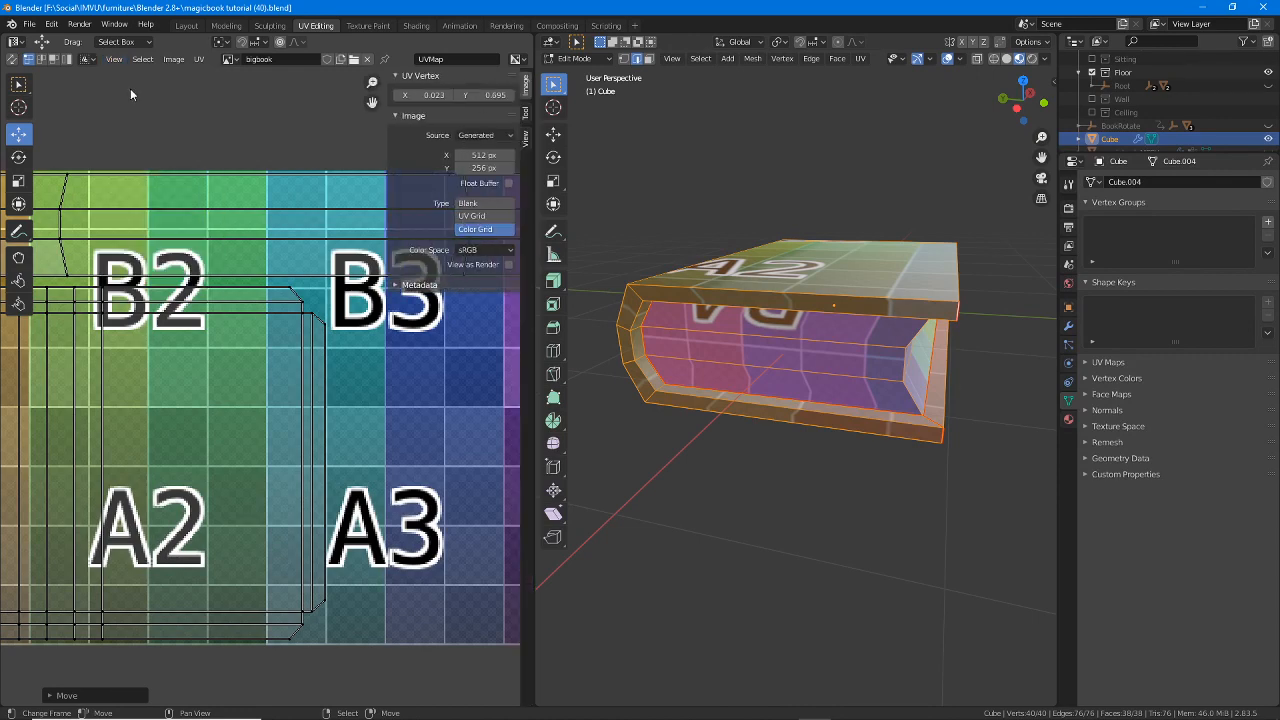
pyautogui.scroll(-1, 404, 462)
pyautogui.moveTo(419, 430); pyautogui.dragTo(305, 419, button='middle')
pyautogui.scroll(-1, 258, 415)
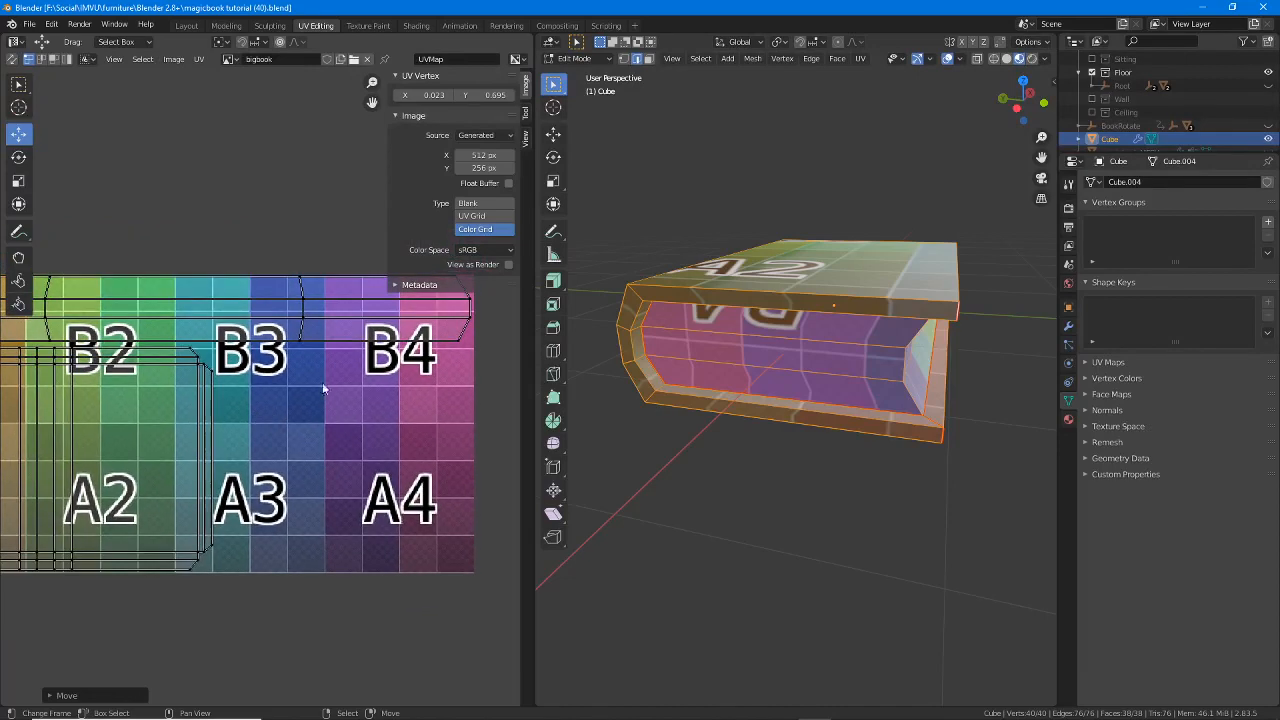
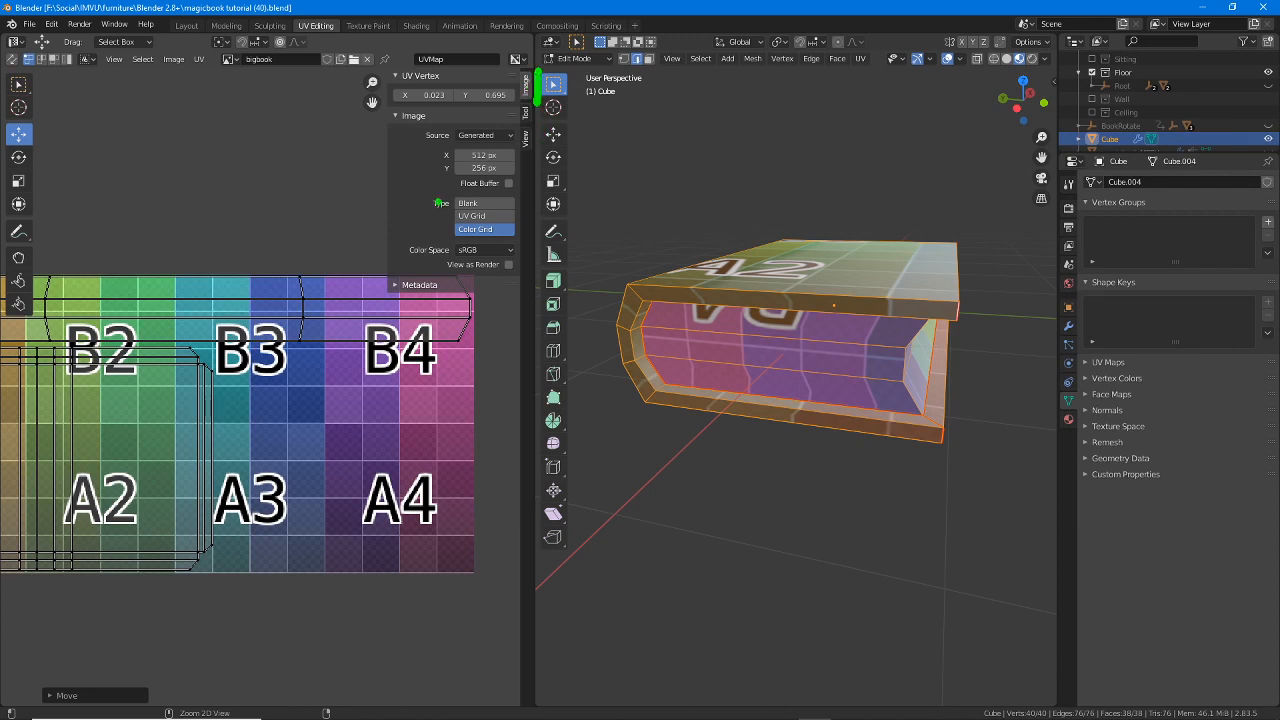
pyautogui.moveTo(423, 199)
pyautogui.mouseDown()
pyautogui.moveTo(419, 218)
pyautogui.moveTo(384, 210)
pyautogui.mouseUp()
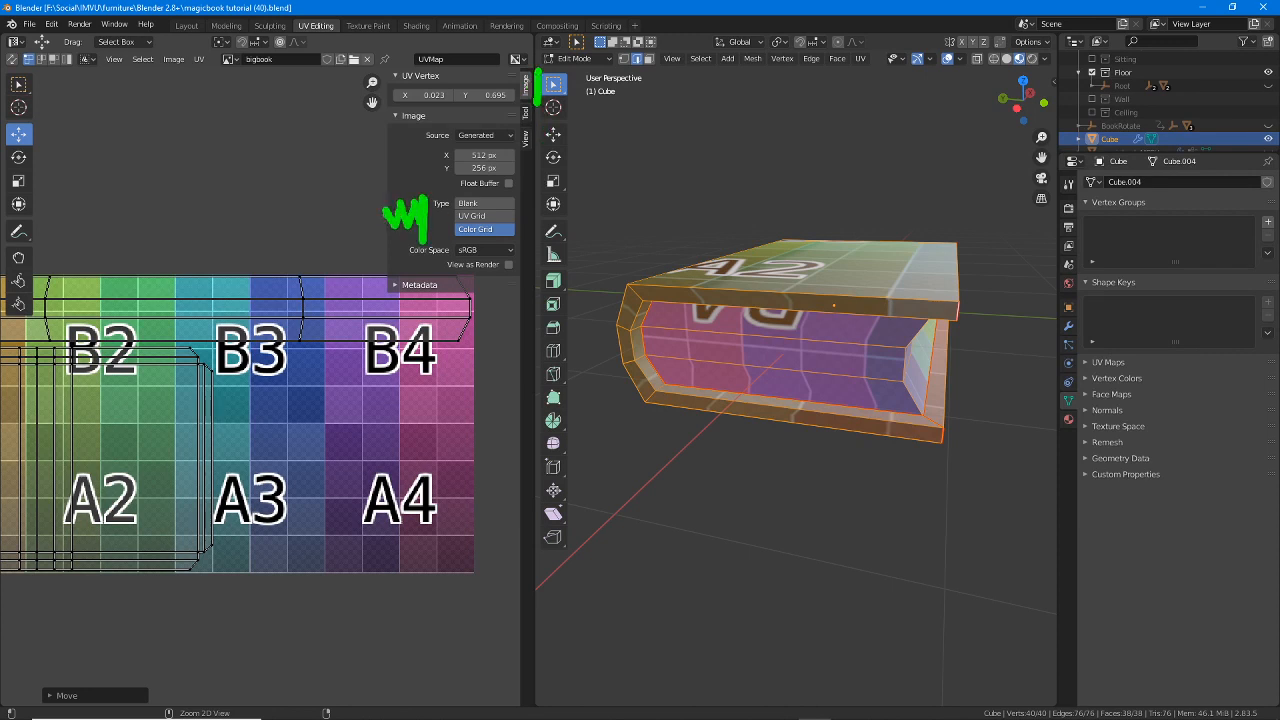
pyautogui.press('Escape')
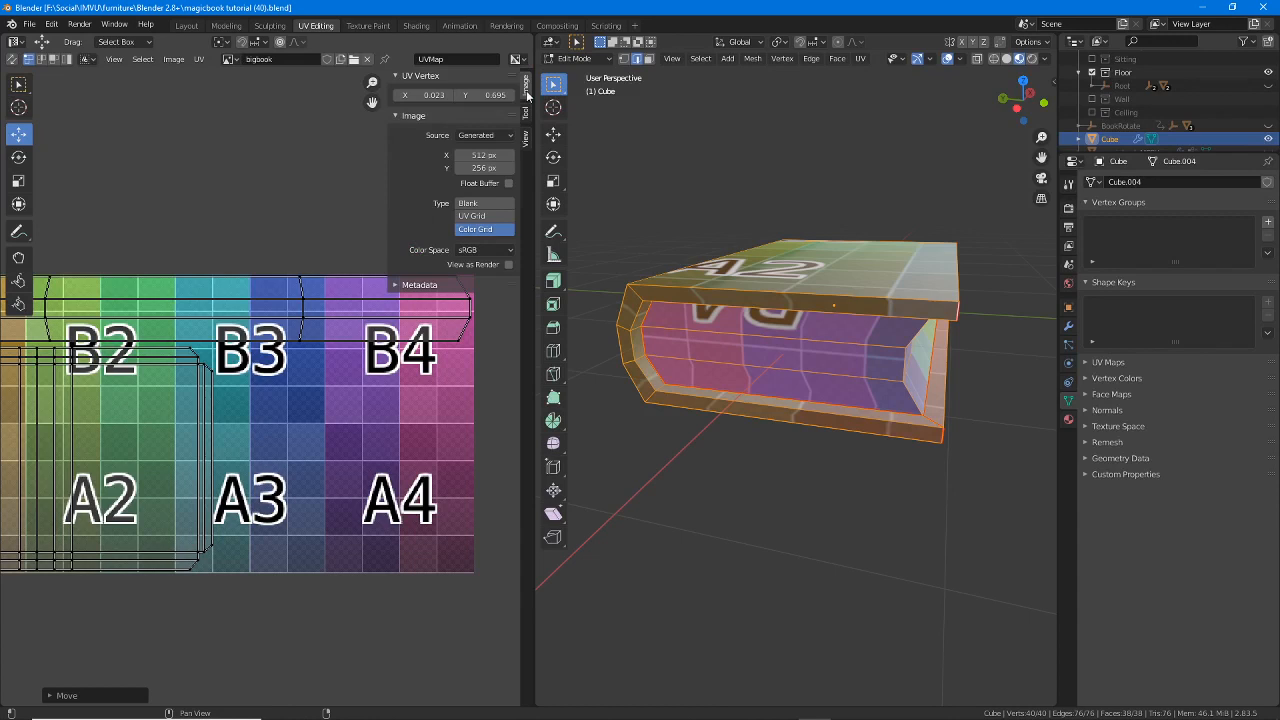
# - Switch the generated bigbook image to the Blank type and check its fill colour options
pyautogui.click(473, 206)
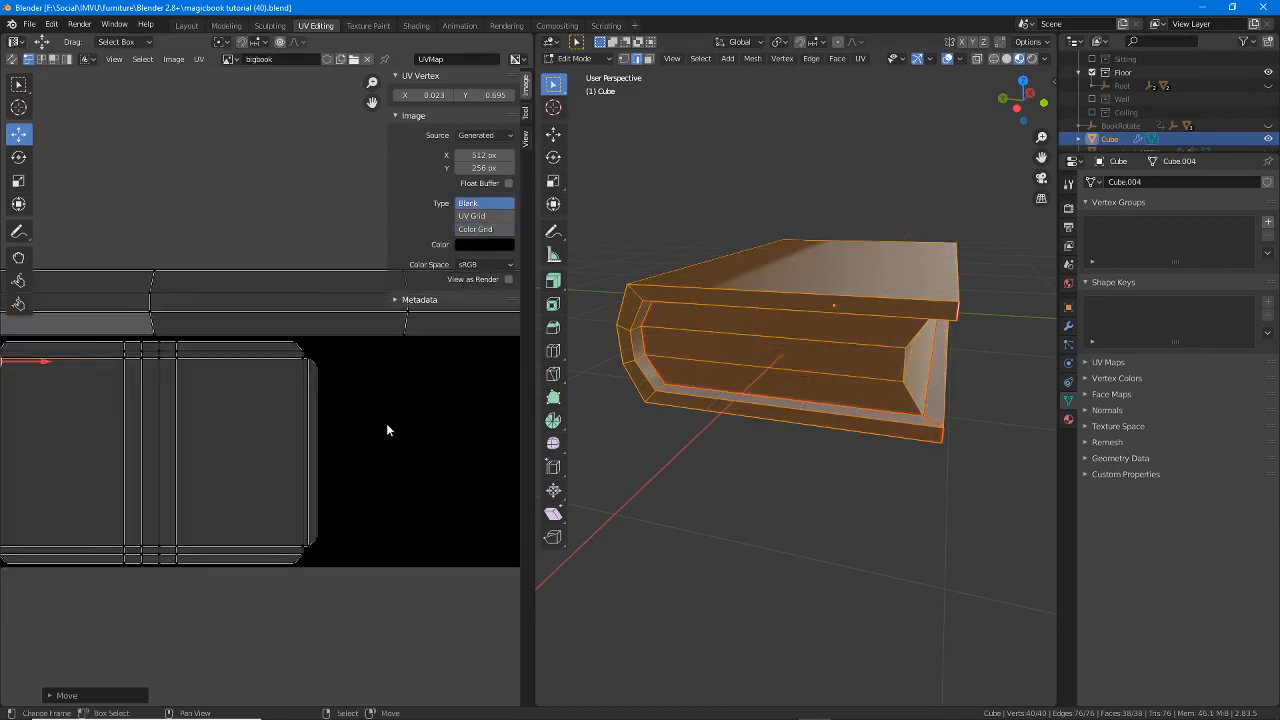
pyautogui.moveTo(320, 434)
pyautogui.mouseDown(button='middle')
pyautogui.moveTo(368, 438)
pyautogui.moveTo(327, 453)
pyautogui.mouseUp(button='middle')
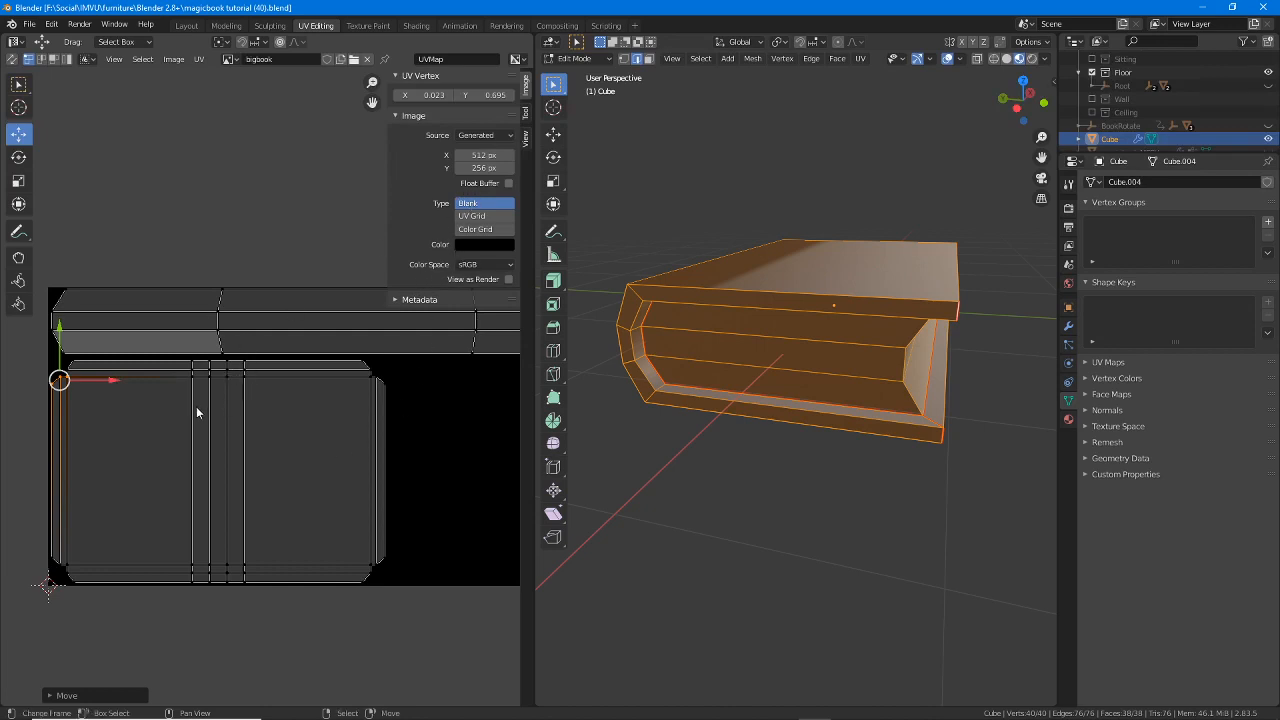
pyautogui.click(477, 246)
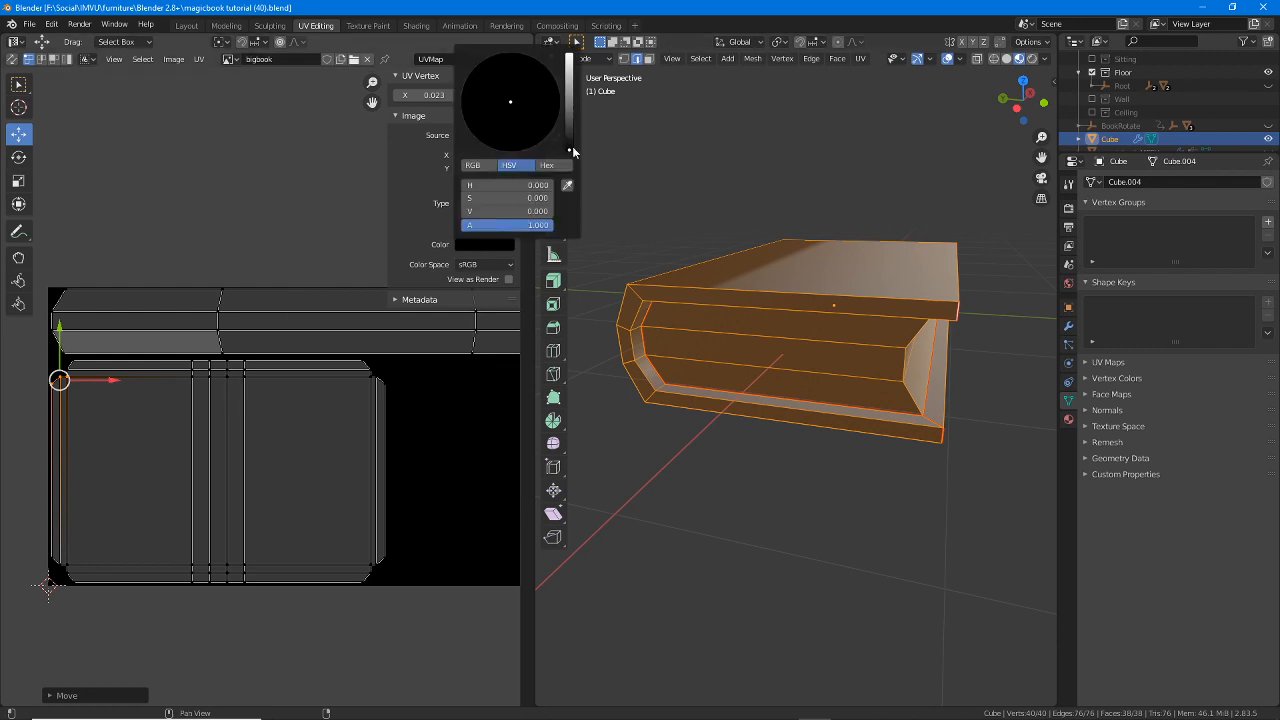
pyautogui.moveTo(574, 152)
pyautogui.mouseDown()
pyautogui.moveTo(569, 57)
pyautogui.moveTo(569, 150)
pyautogui.mouseUp()
pyautogui.click(485, 203)
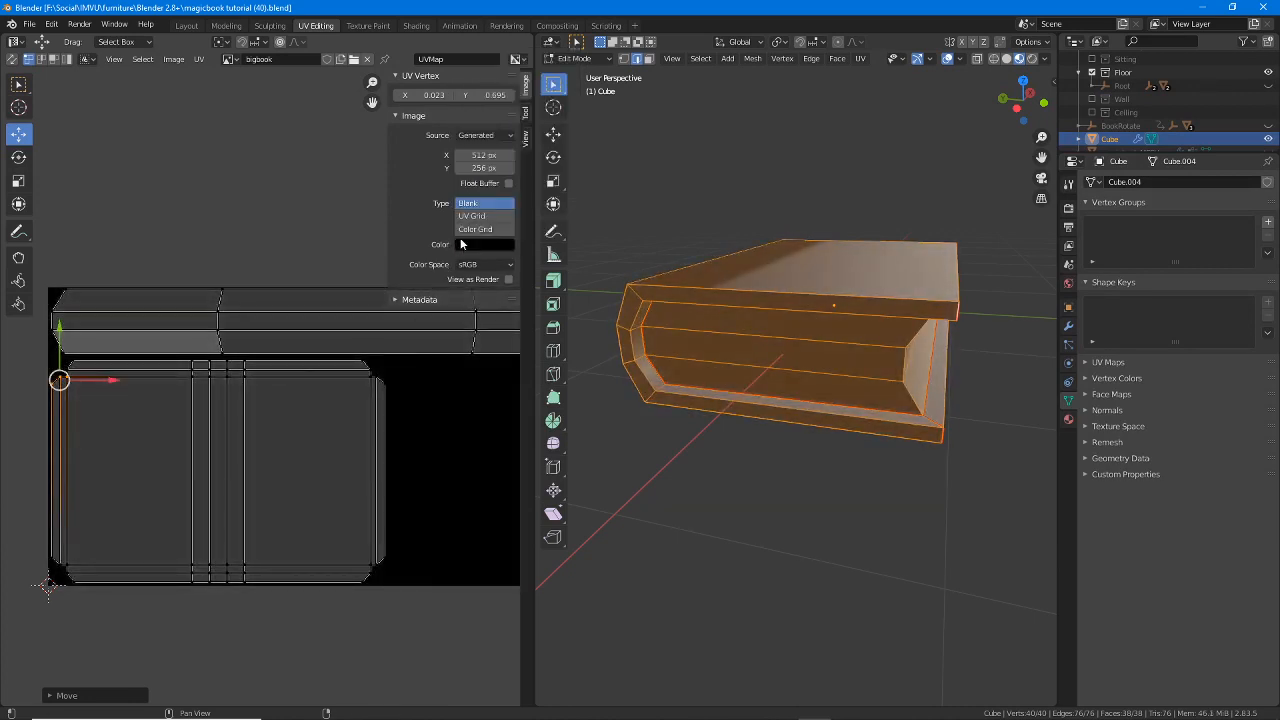
# - Compare the UV Grid, Color Grid and Blank types on the book, ending on Color Grid
pyautogui.click(482, 216)
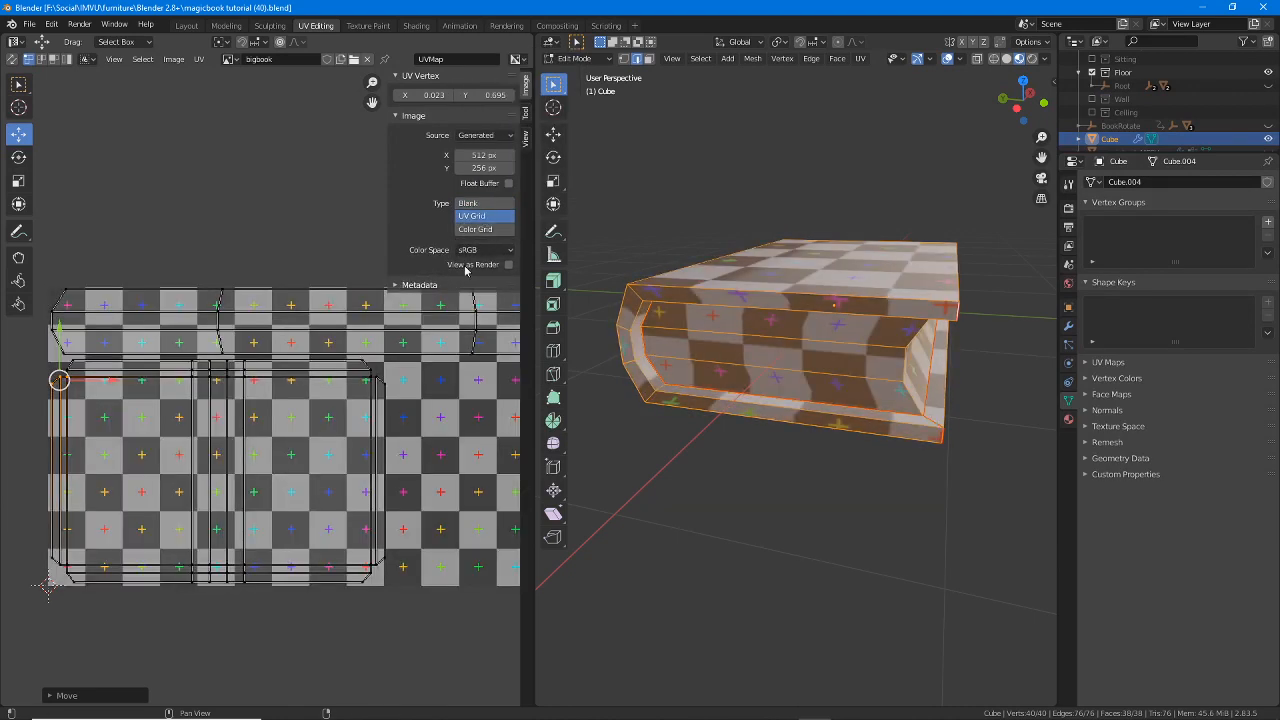
pyautogui.click(481, 230)
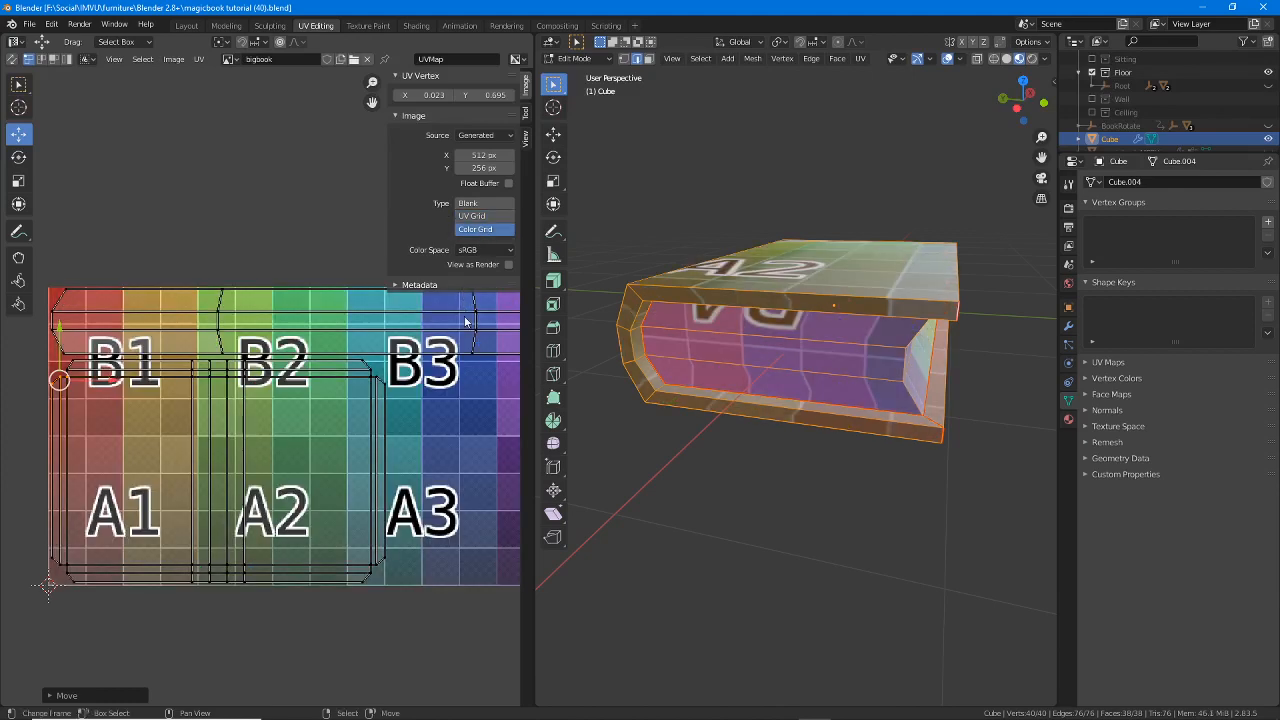
pyautogui.moveTo(790, 330); pyautogui.dragTo(760, 350, button='middle')
pyautogui.click(472, 216)
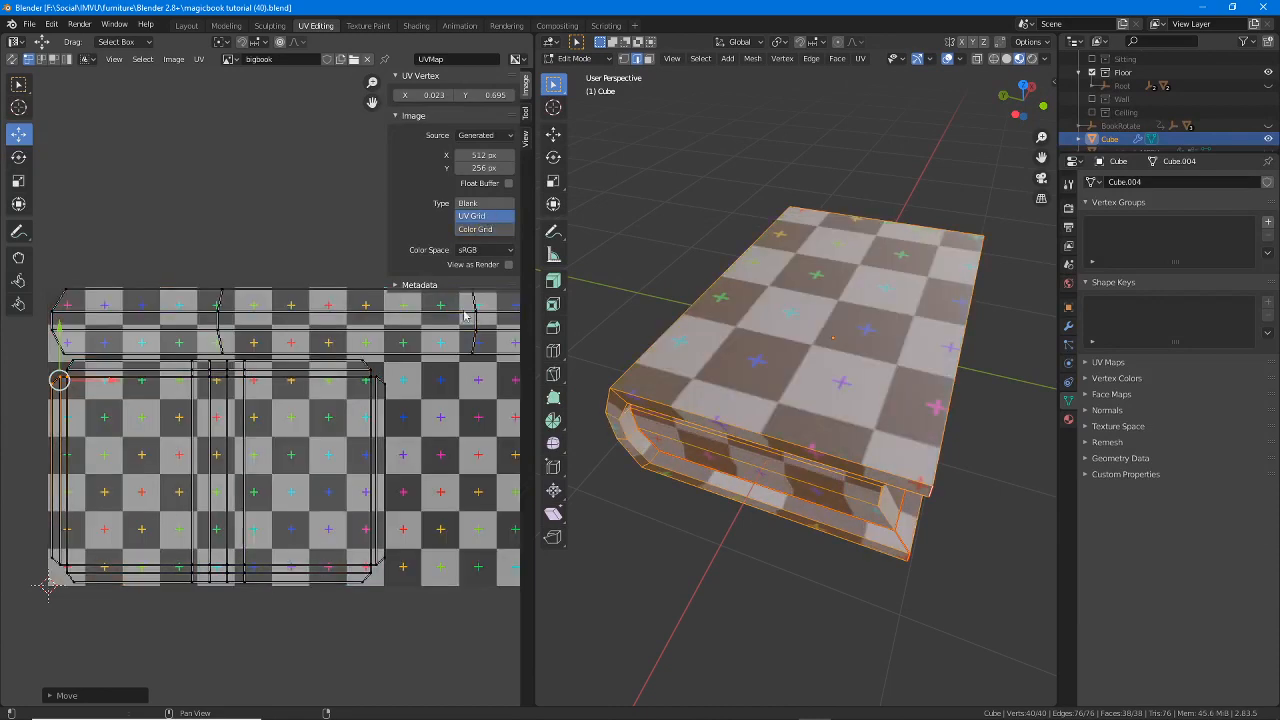
pyautogui.click(476, 204)
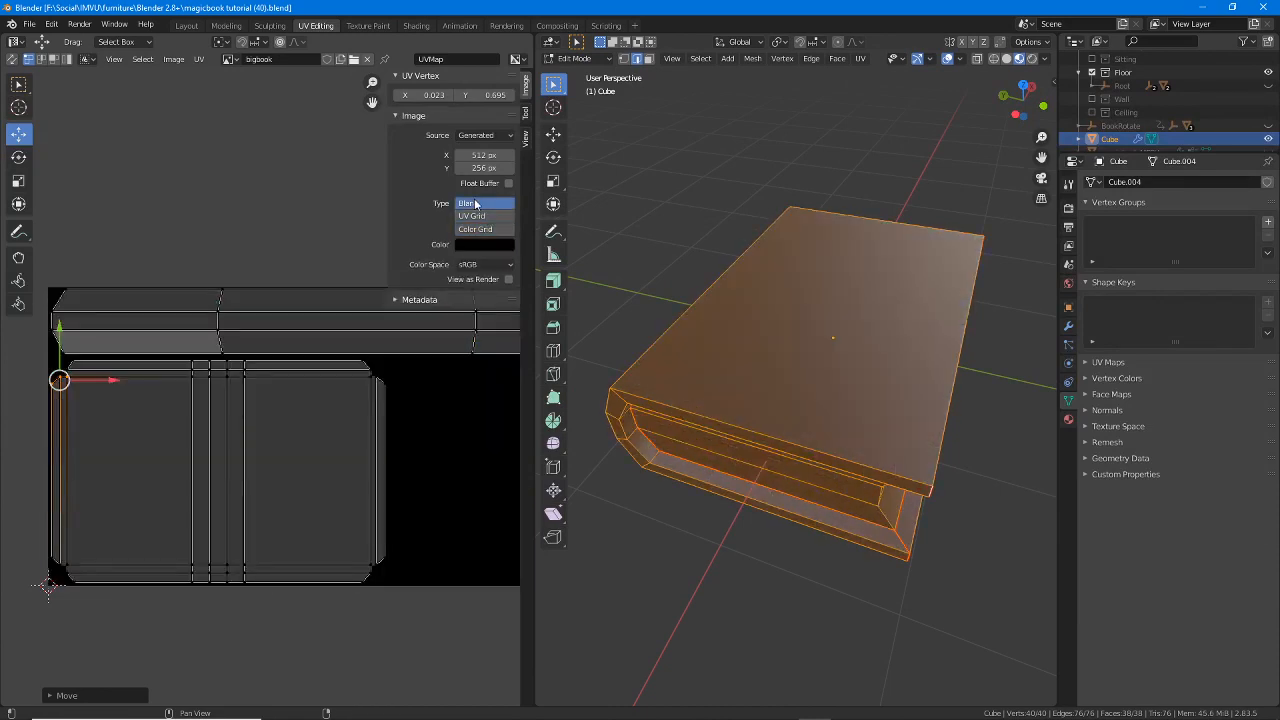
pyautogui.click(481, 230)
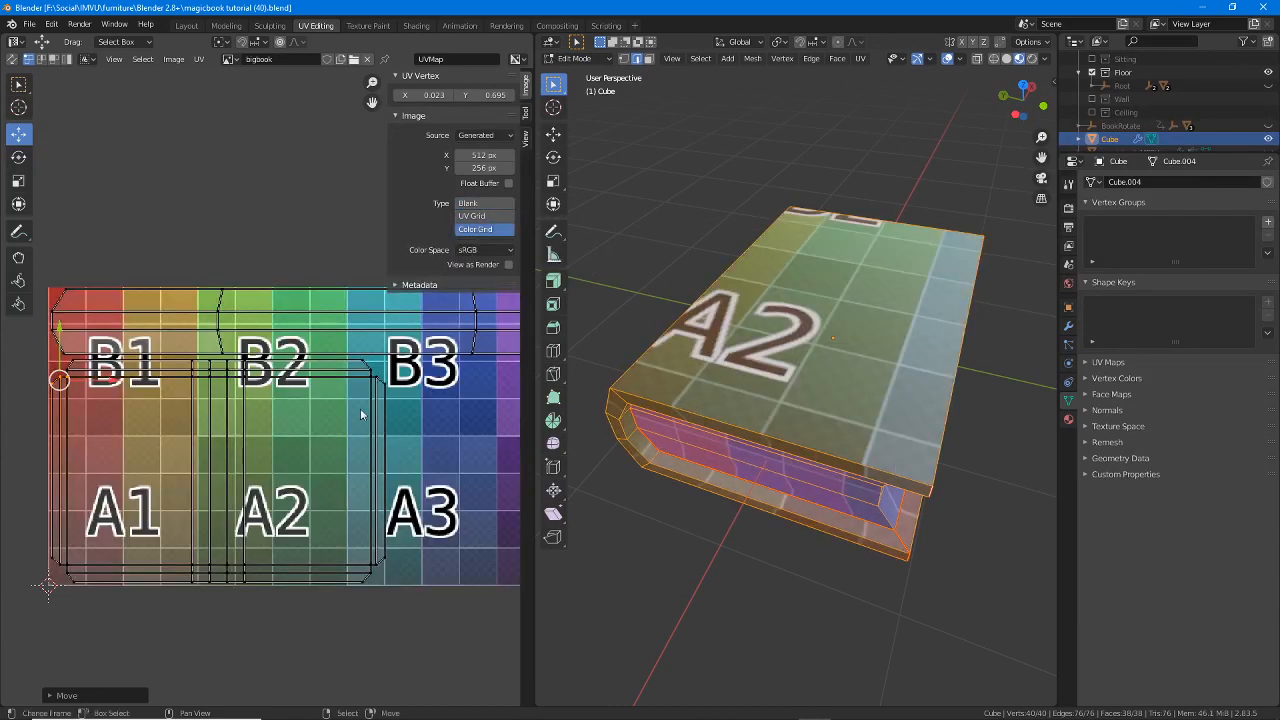
# - Select all of the book's UVs across the cover and page islands
pyautogui.moveTo(386, 478)
pyautogui.mouseDown(button='middle')
pyautogui.moveTo(357, 491)
pyautogui.moveTo(351, 470)
pyautogui.moveTo(370, 466)
pyautogui.mouseUp(button='middle')
pyautogui.scroll(-1, 357, 491)
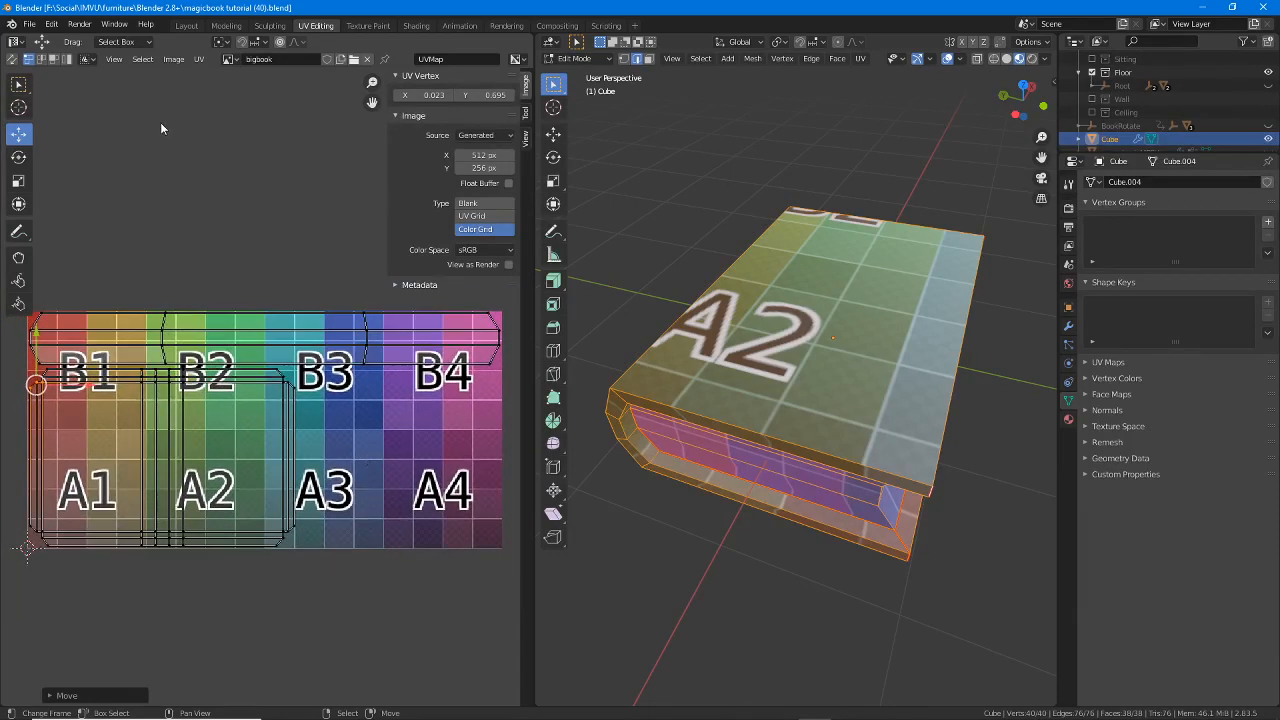
pyautogui.click(140, 59)
pyautogui.click(153, 77)
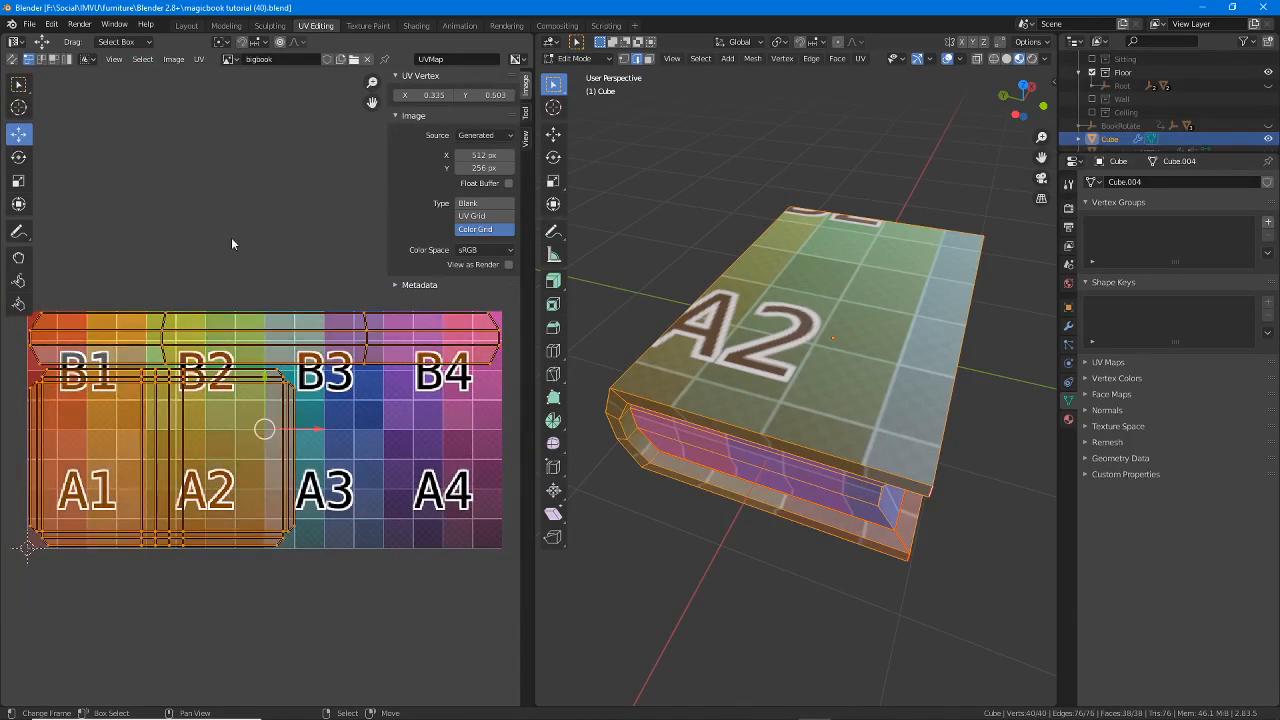
# - Export the UV layout as the PNG image bigbook (UV).png at 512 x 256 with fill opacity 1.00
pyautogui.click(199, 60)
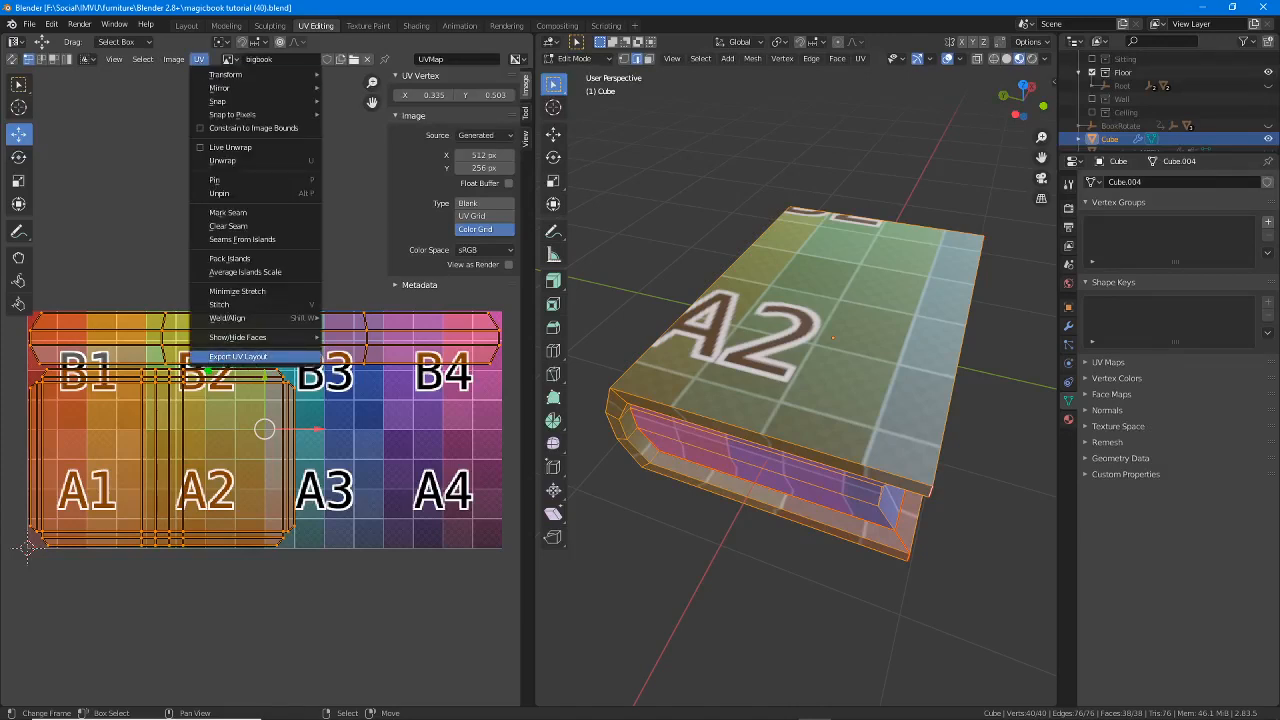
pyautogui.click(240, 357)
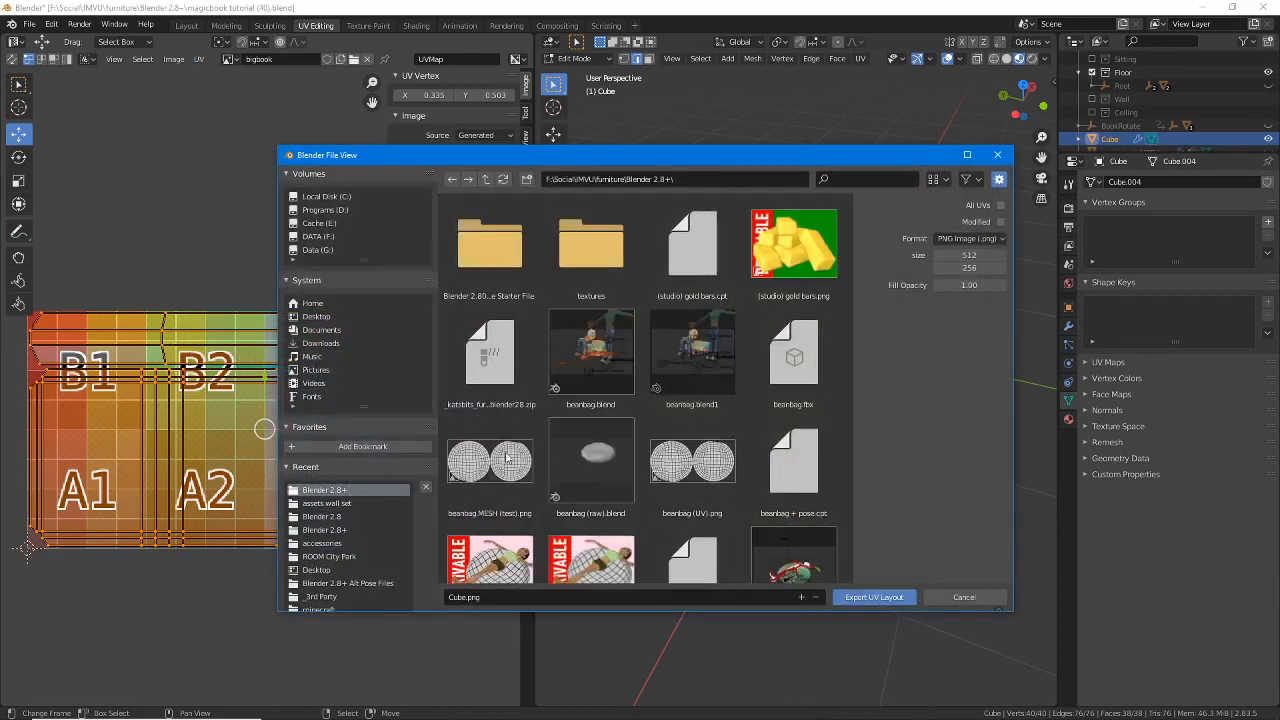
pyautogui.click(507, 598)
pyautogui.write('b')
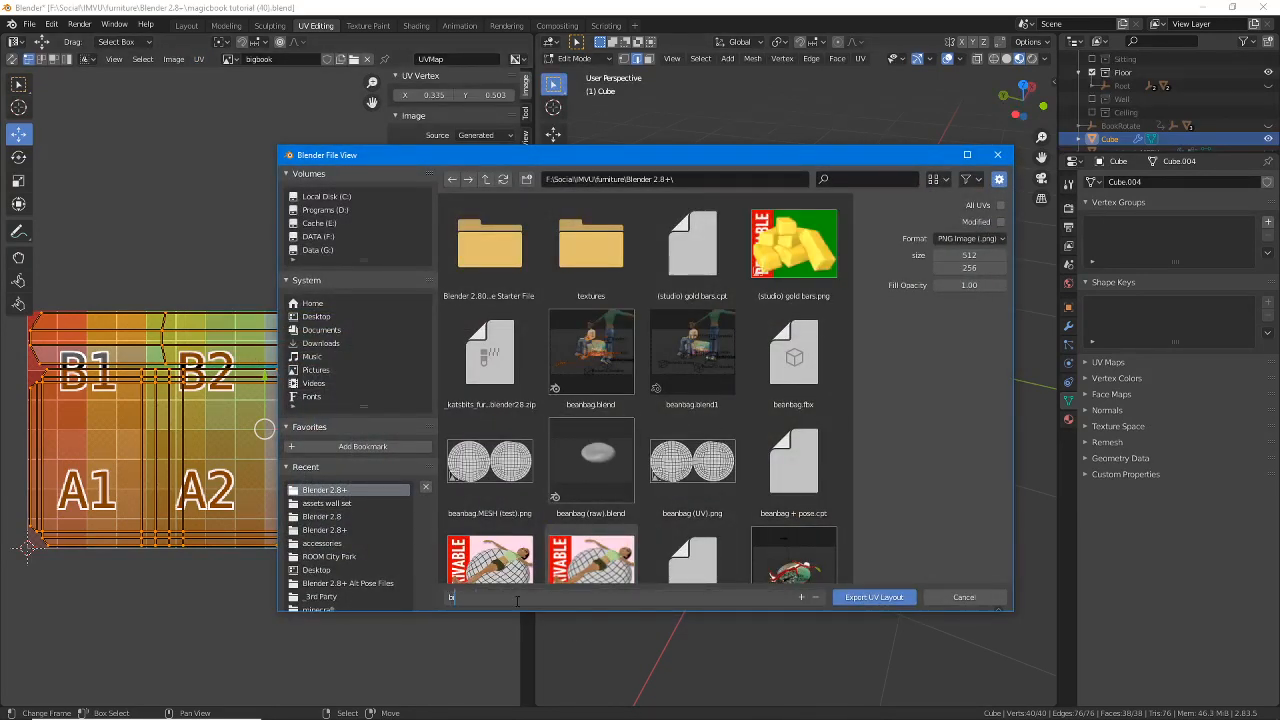
pyautogui.write('igbook (UV)')
pyautogui.press('Return')
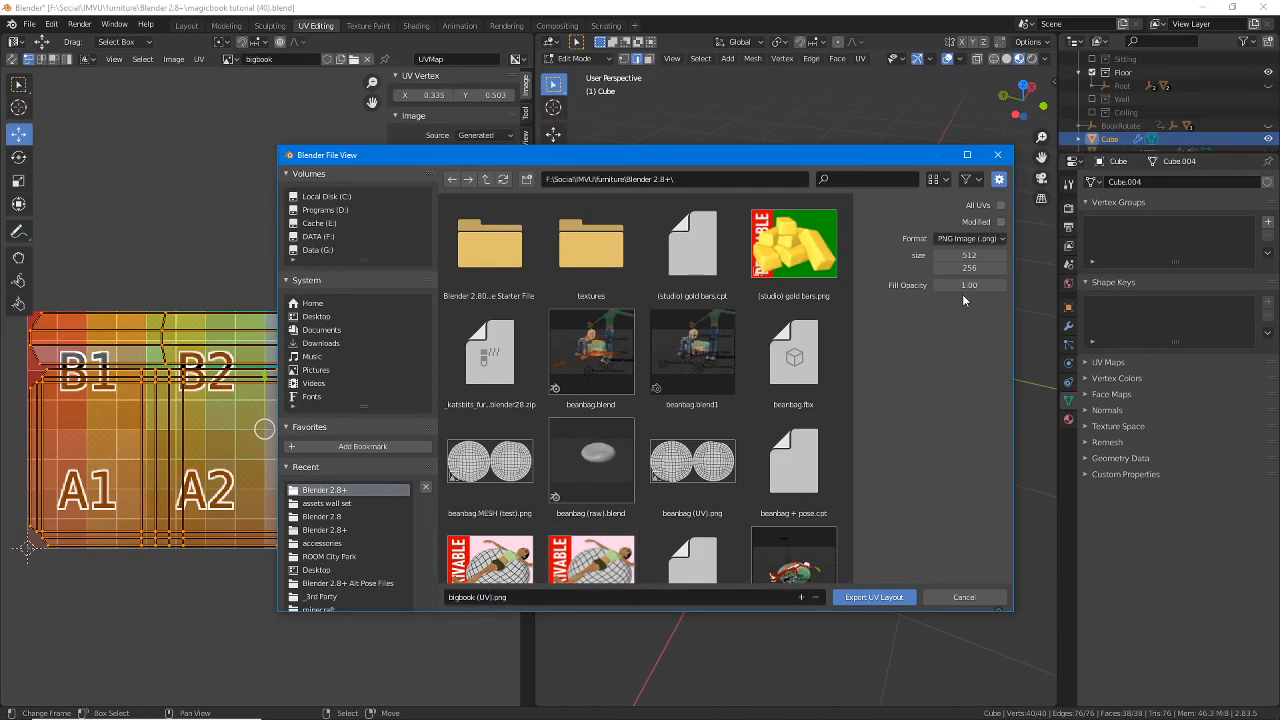
pyautogui.click(874, 598)
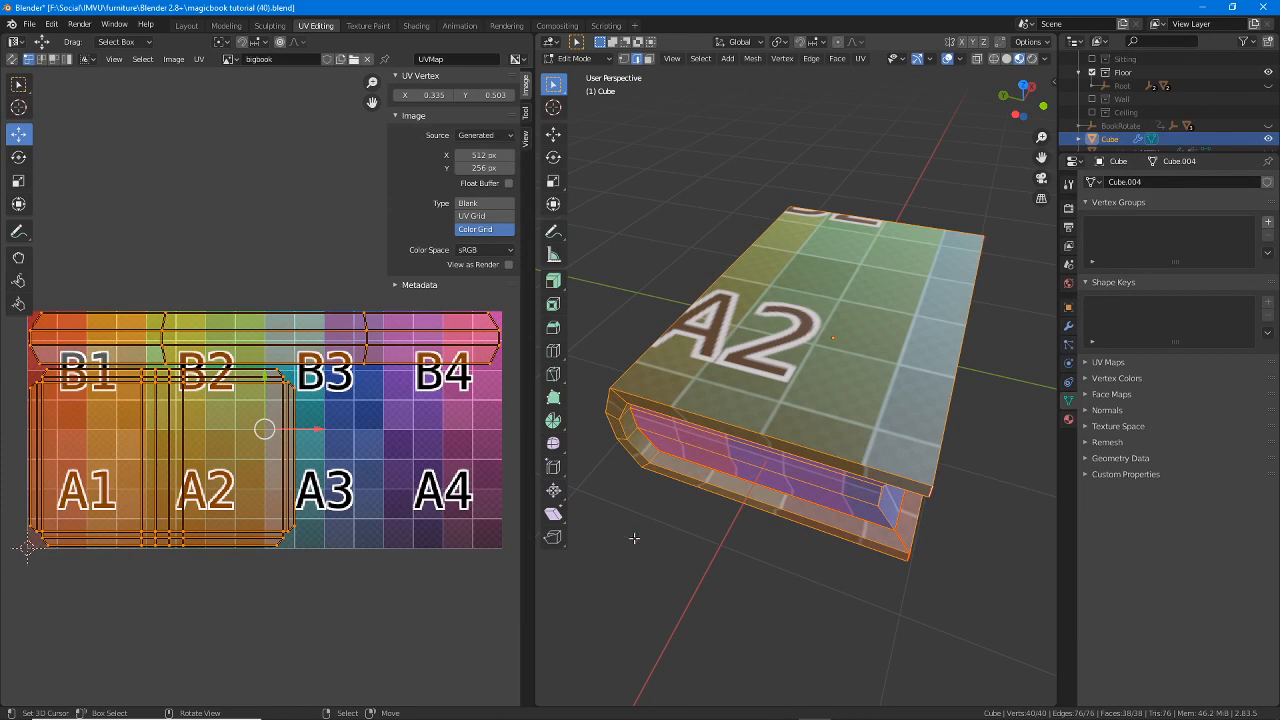
# - Switch to Affinity Photo, dismiss its welcome panel, and return to Blender
pyautogui.click(588, 706)
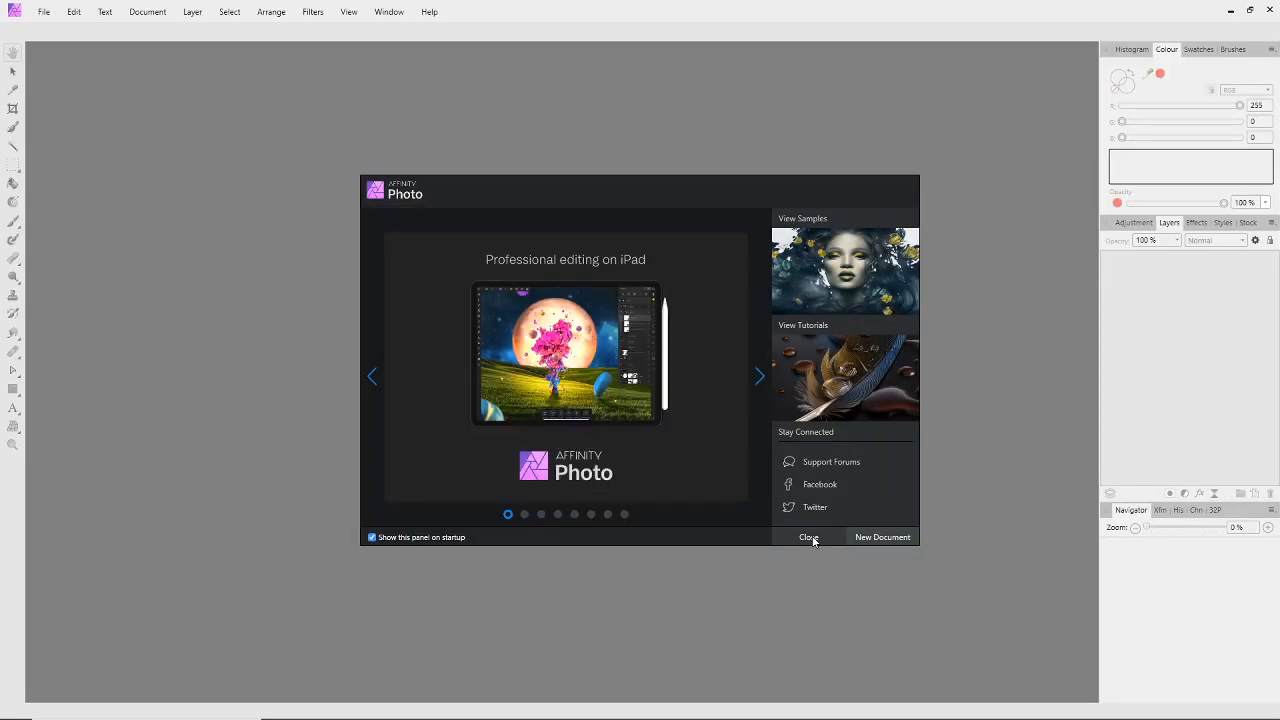
pyautogui.click(808, 537)
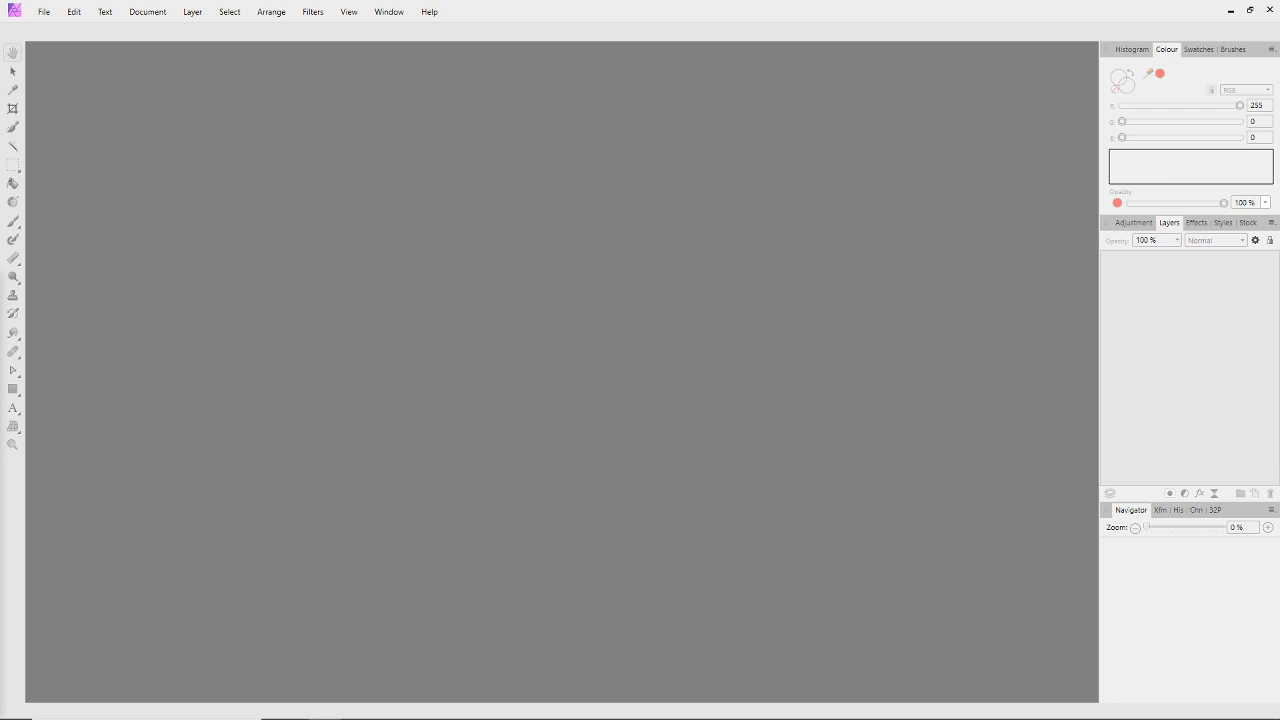
pyautogui.click(815, 707)
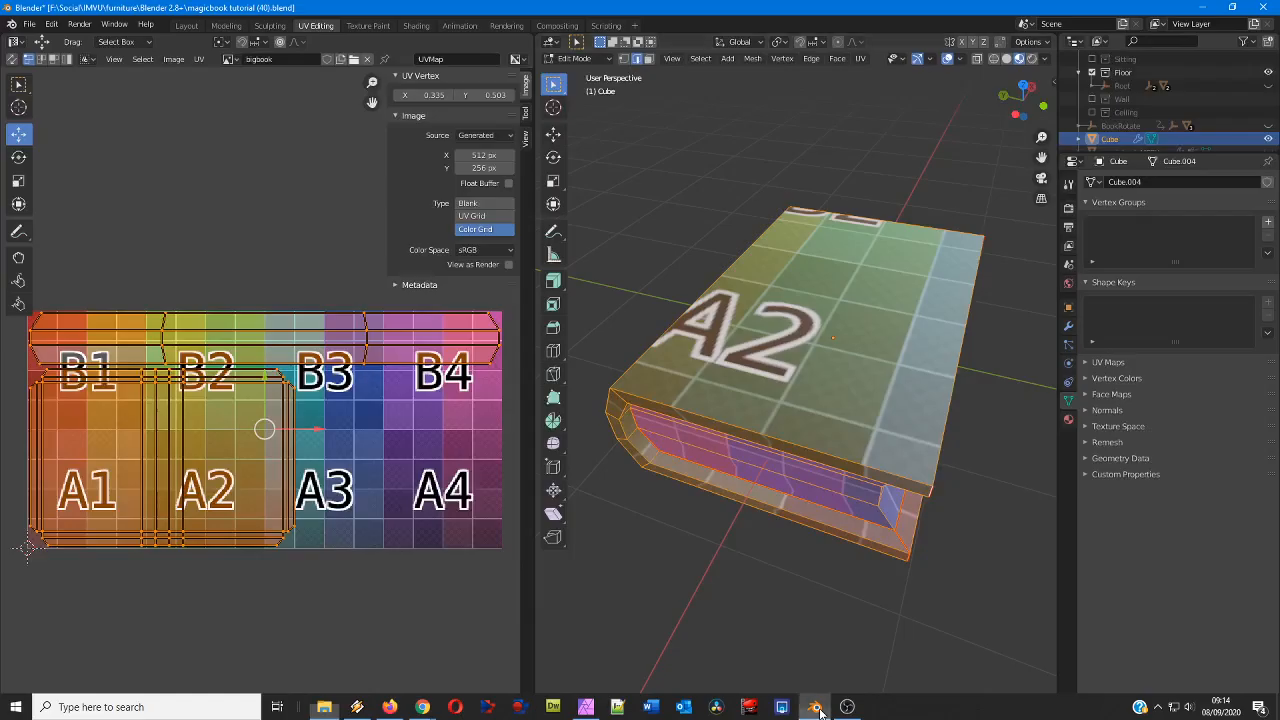
# - Reopen the UV layout export dialog to review its settings, and leave it without exporting
pyautogui.click(198, 59)
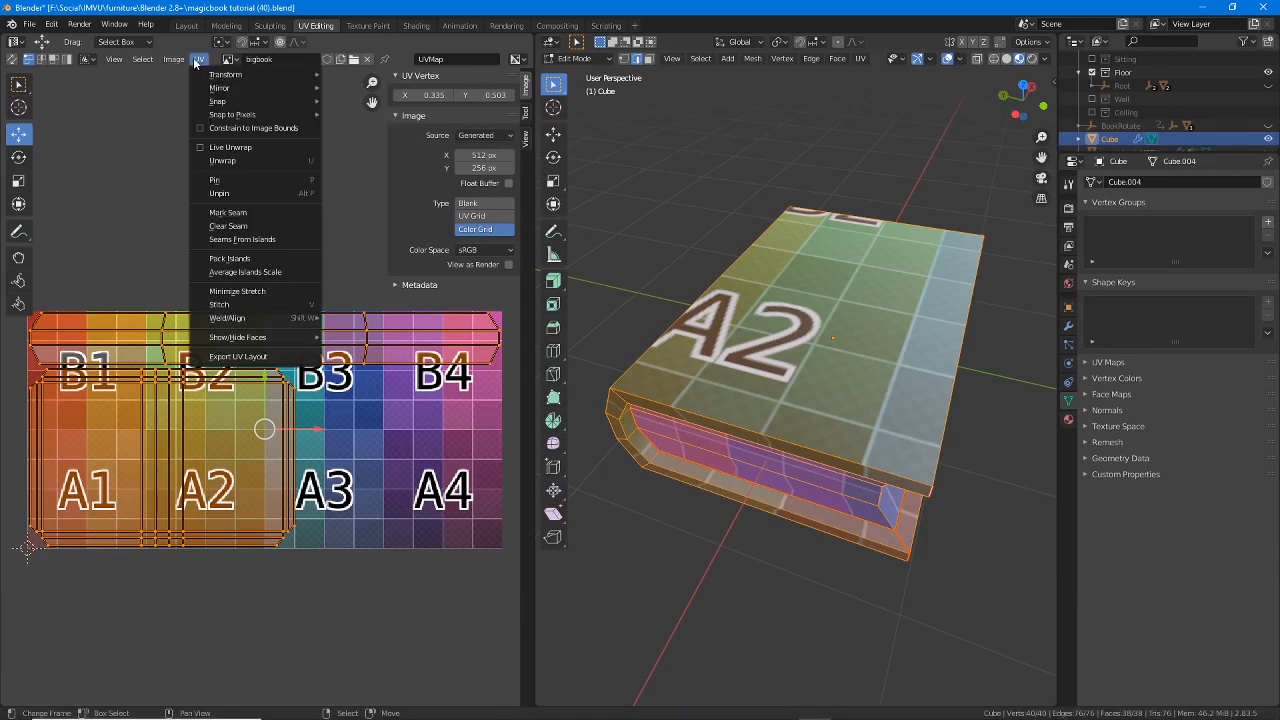
pyautogui.click(224, 365)
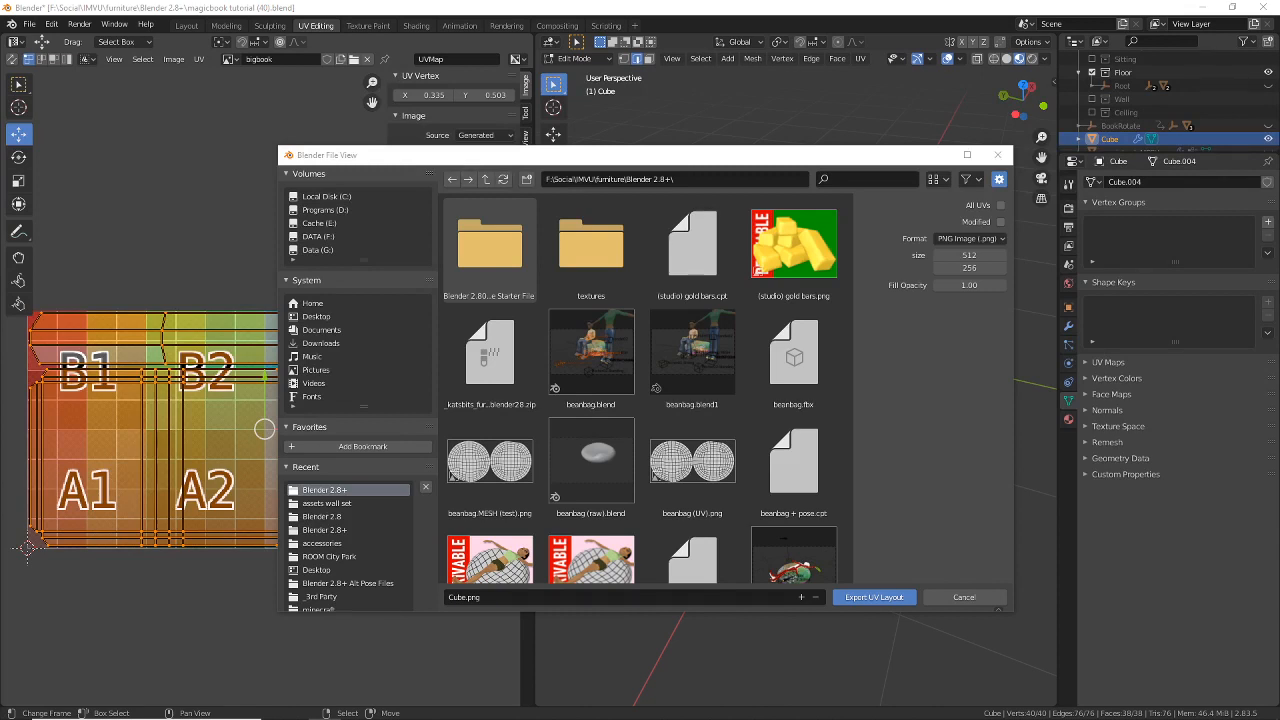
pyautogui.moveTo(710, 715)
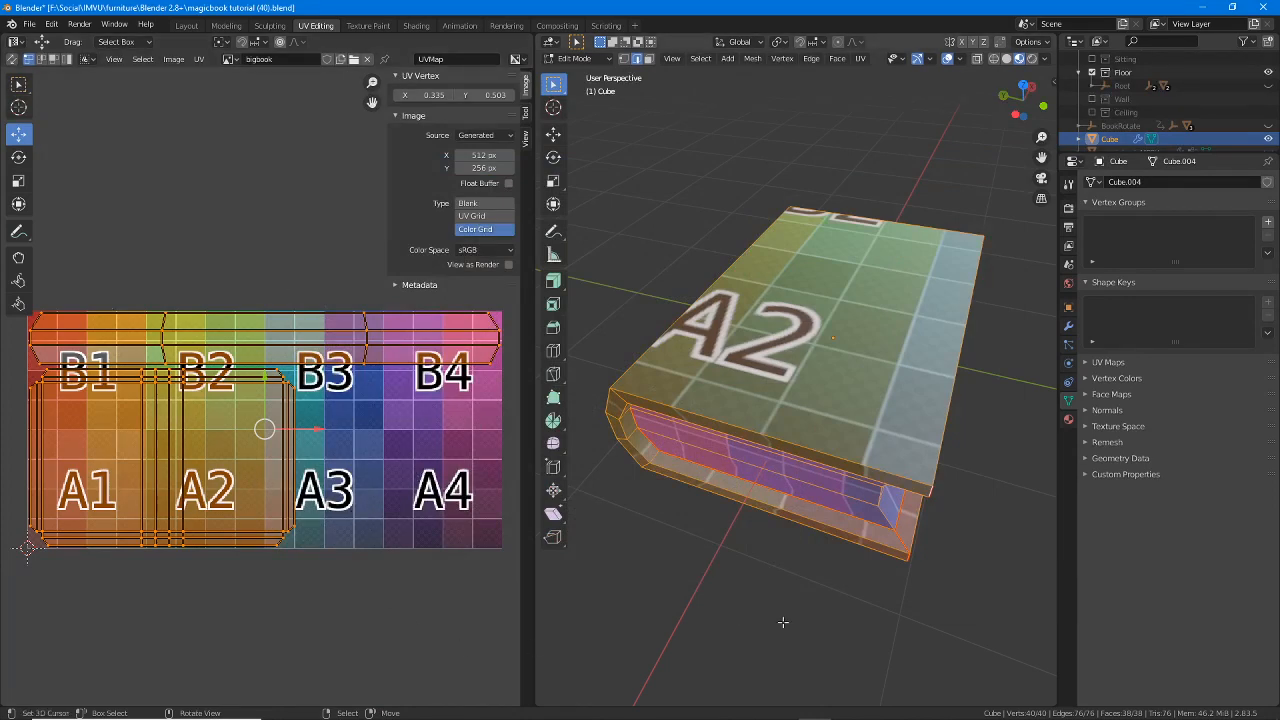
# - Switch to Affinity Photo and examine the exported layout image bigbook (UV).png
pyautogui.moveTo(808, 718)
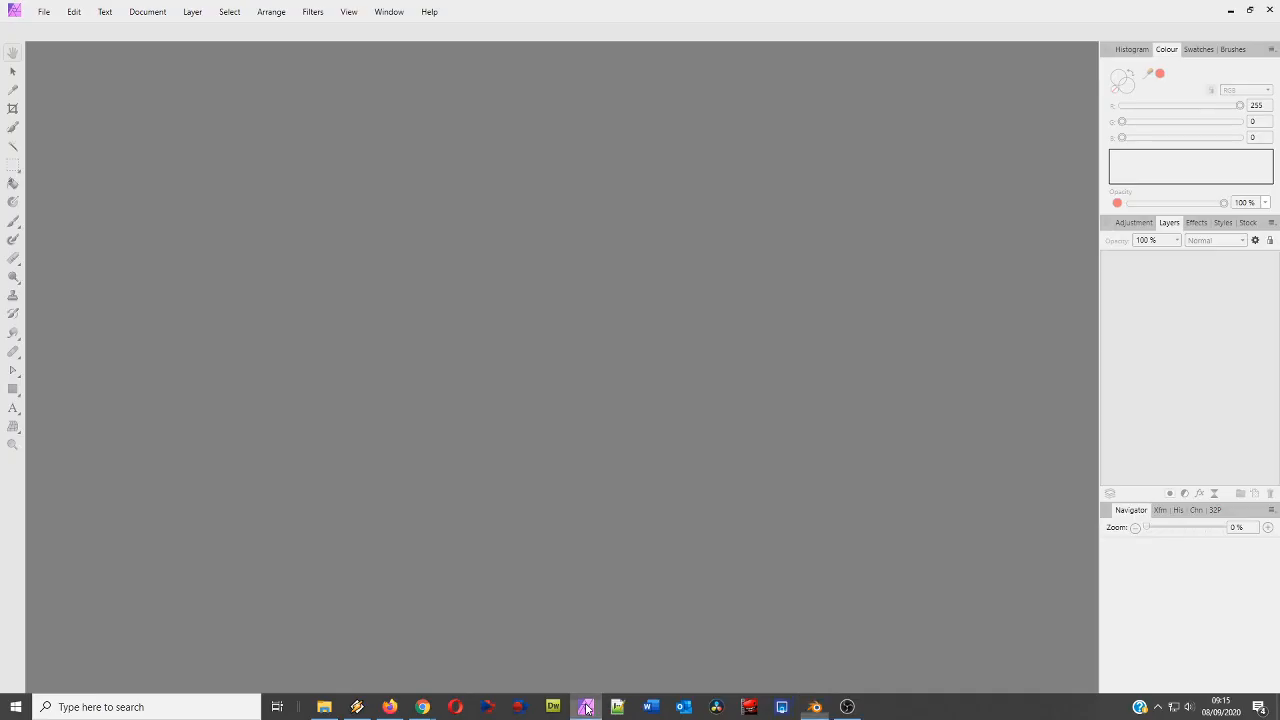
pyautogui.click(586, 711)
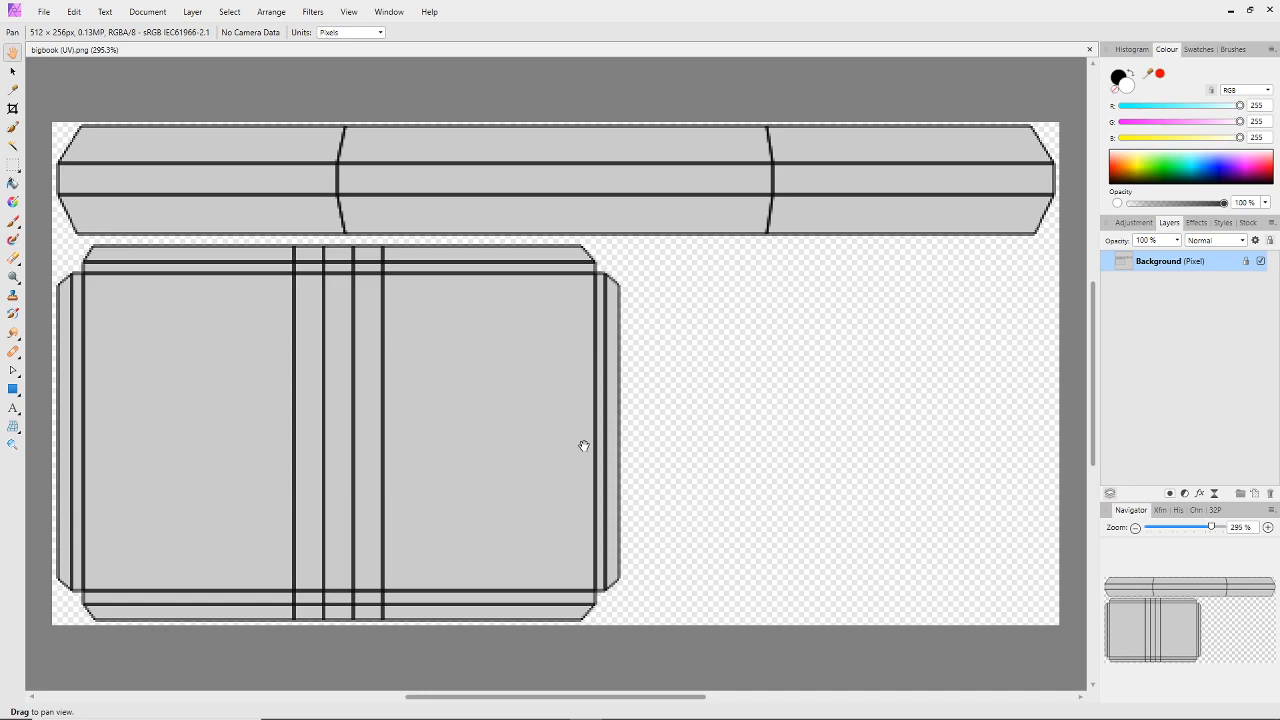
# - Return to Blender and replace the generated bigbook image with the exported file bigbook (UV).png
pyautogui.moveTo(690, 716)
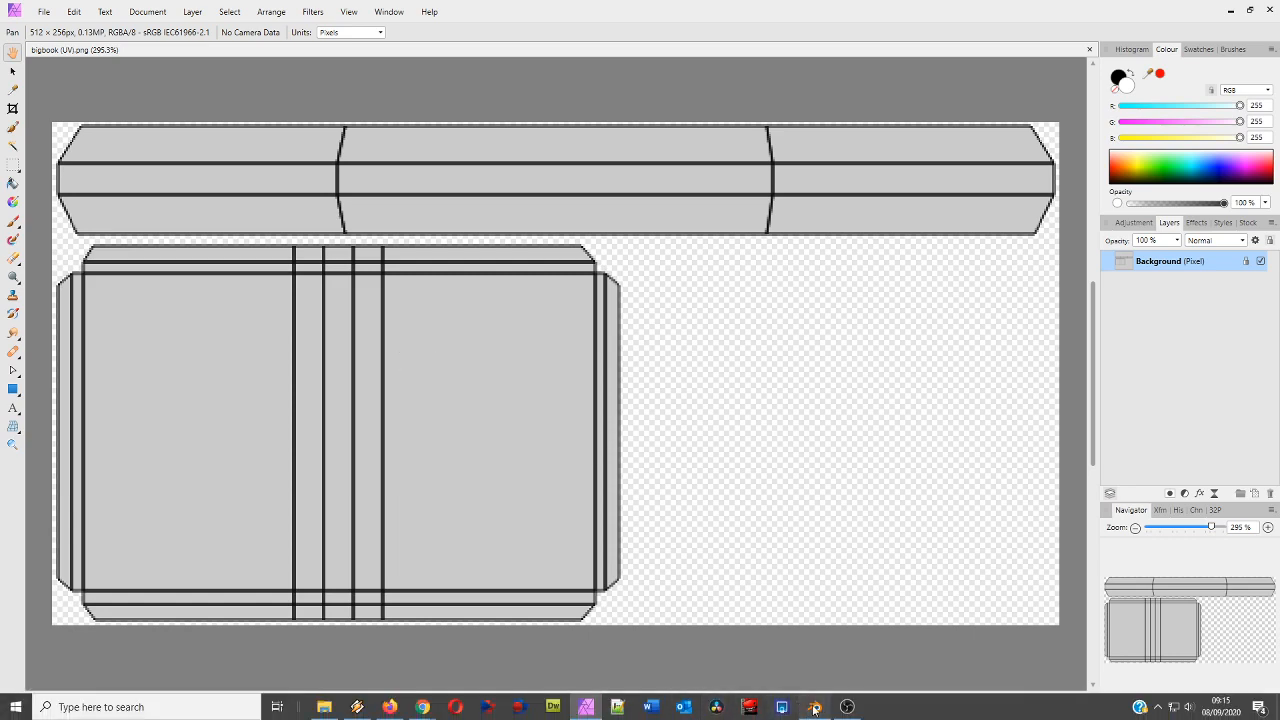
pyautogui.click(815, 707)
pyautogui.moveTo(259, 461); pyautogui.dragTo(262, 471, button='middle')
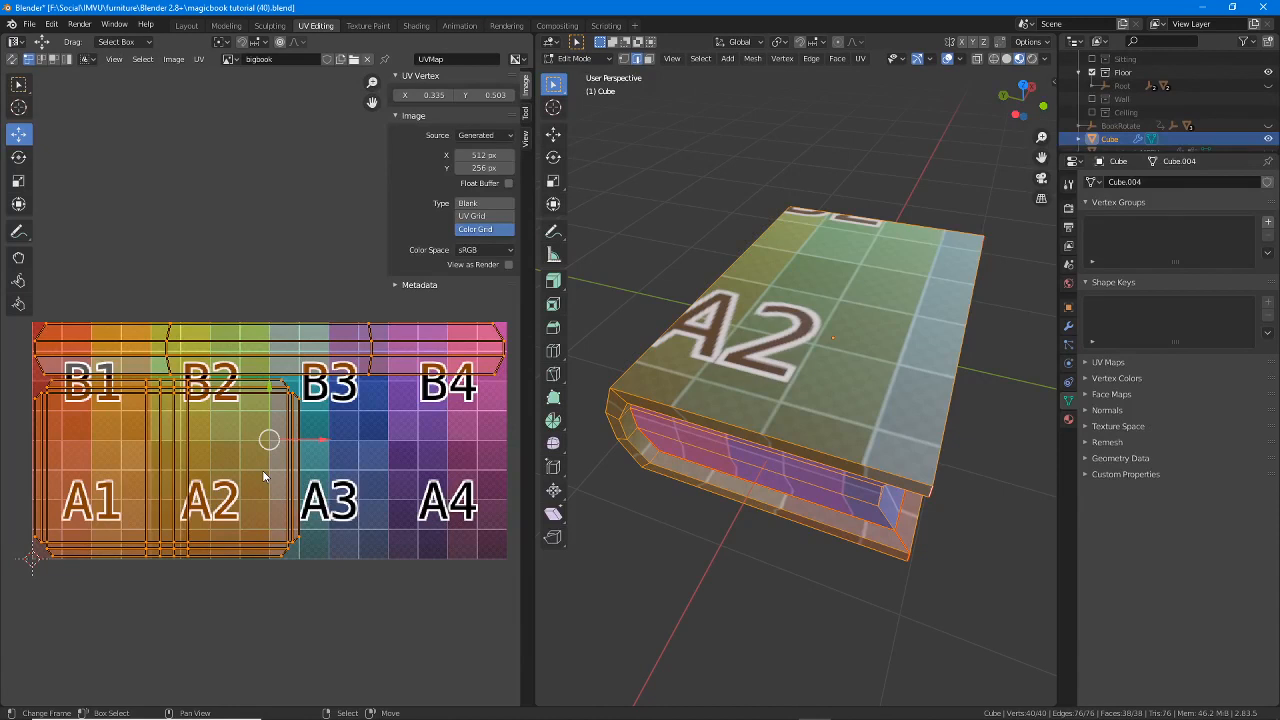
pyautogui.click(174, 62)
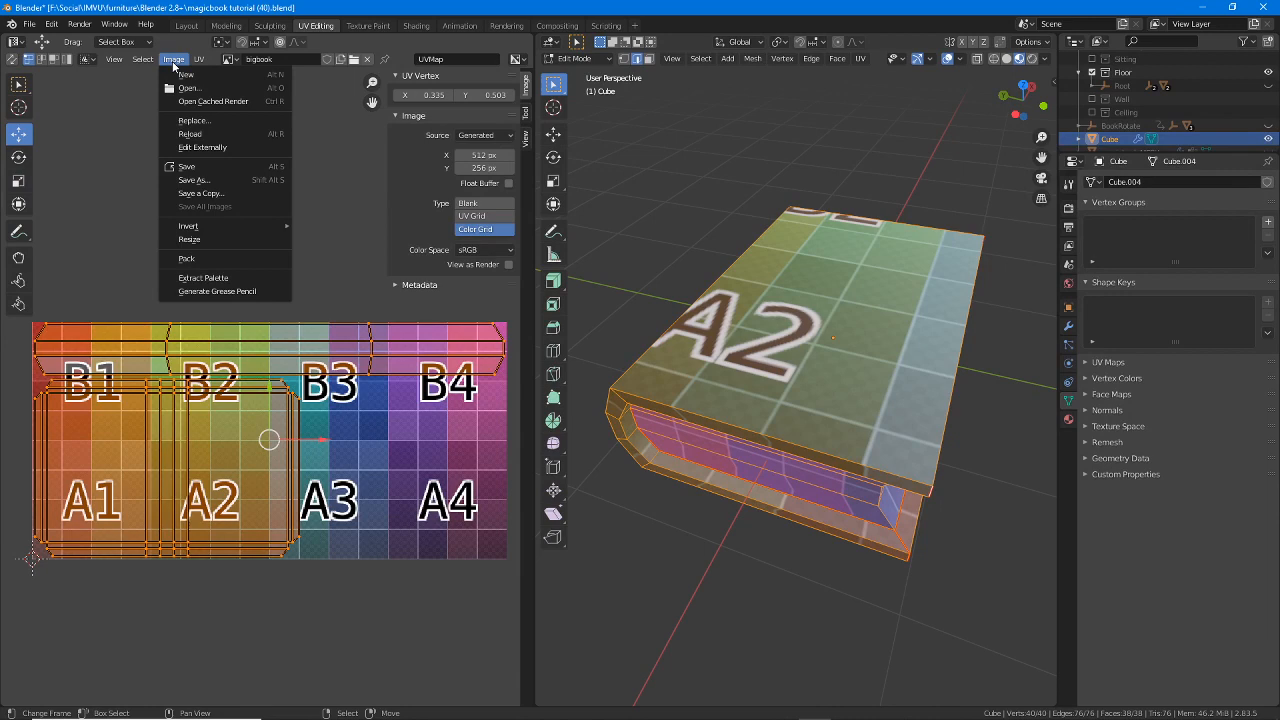
pyautogui.click(196, 122)
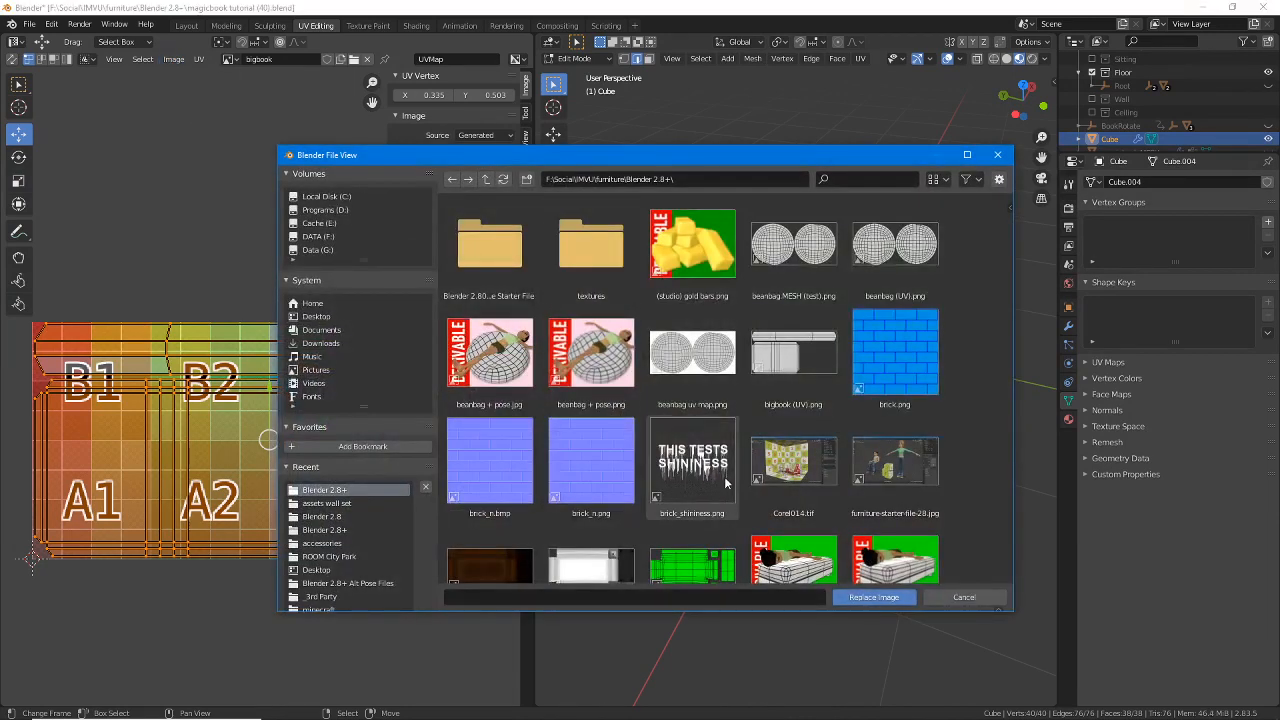
pyautogui.click(790, 355)
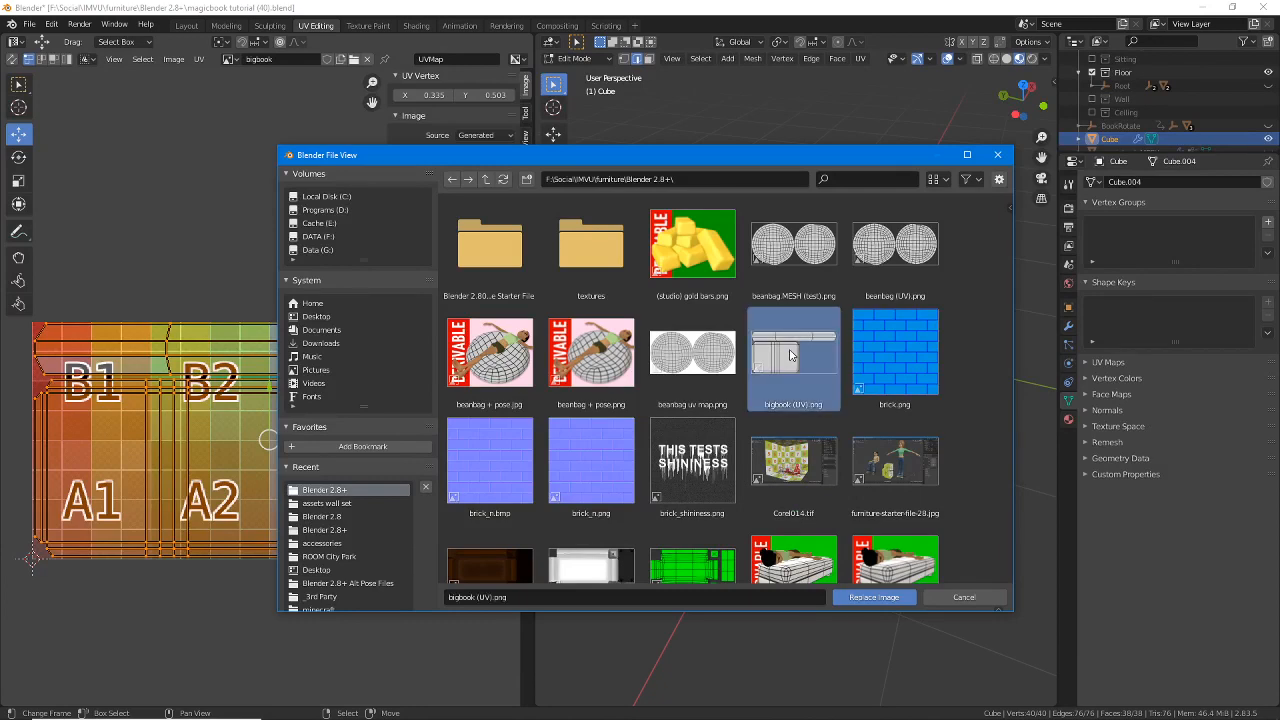
pyautogui.click(872, 597)
pyautogui.moveTo(871, 600); pyautogui.dragTo(679, 447, button='middle')
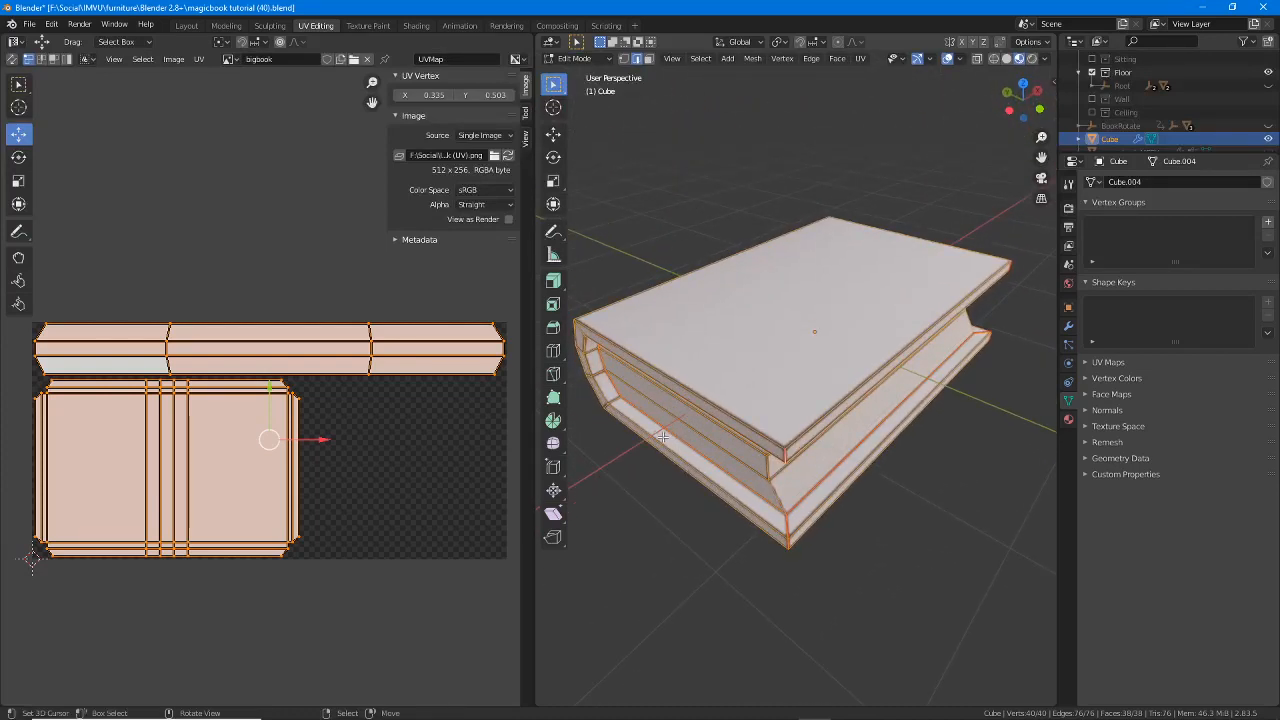
pyautogui.moveTo(395, 41); pyautogui.dragTo(439, 42)
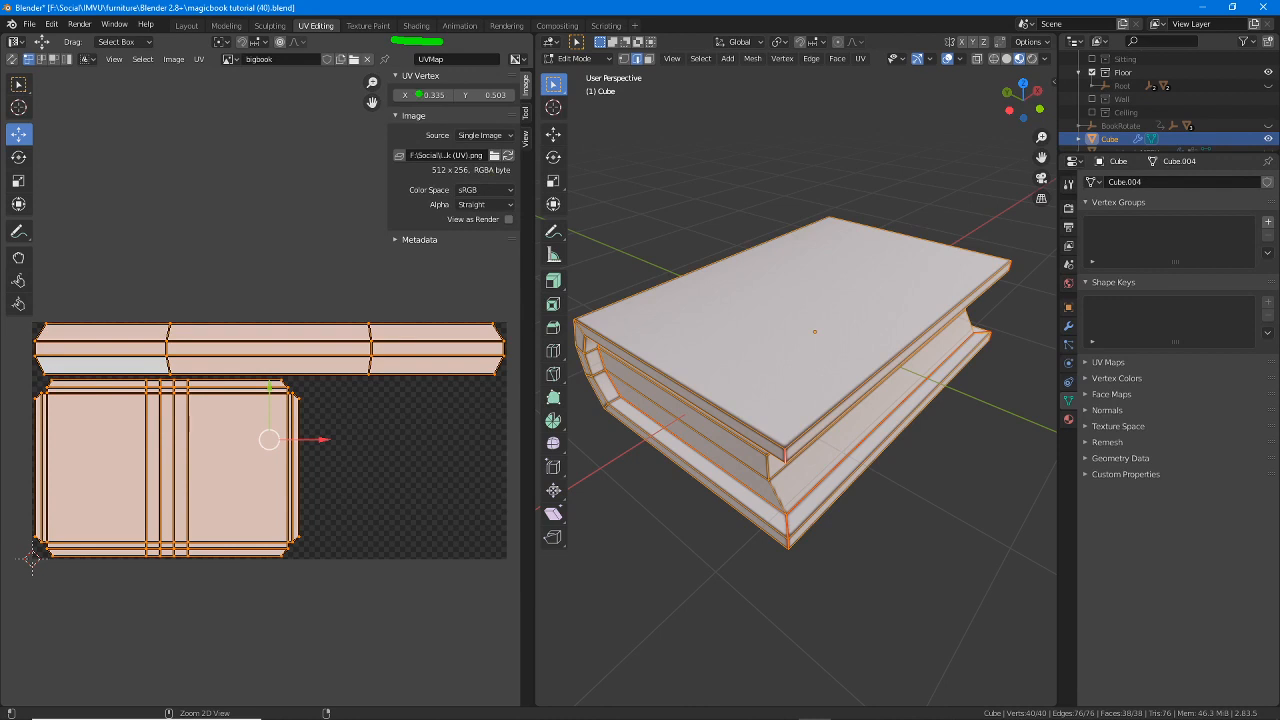
# - In the Shading workspace, look through the images available to the book's texture node and pick bigbook
pyautogui.click(416, 25)
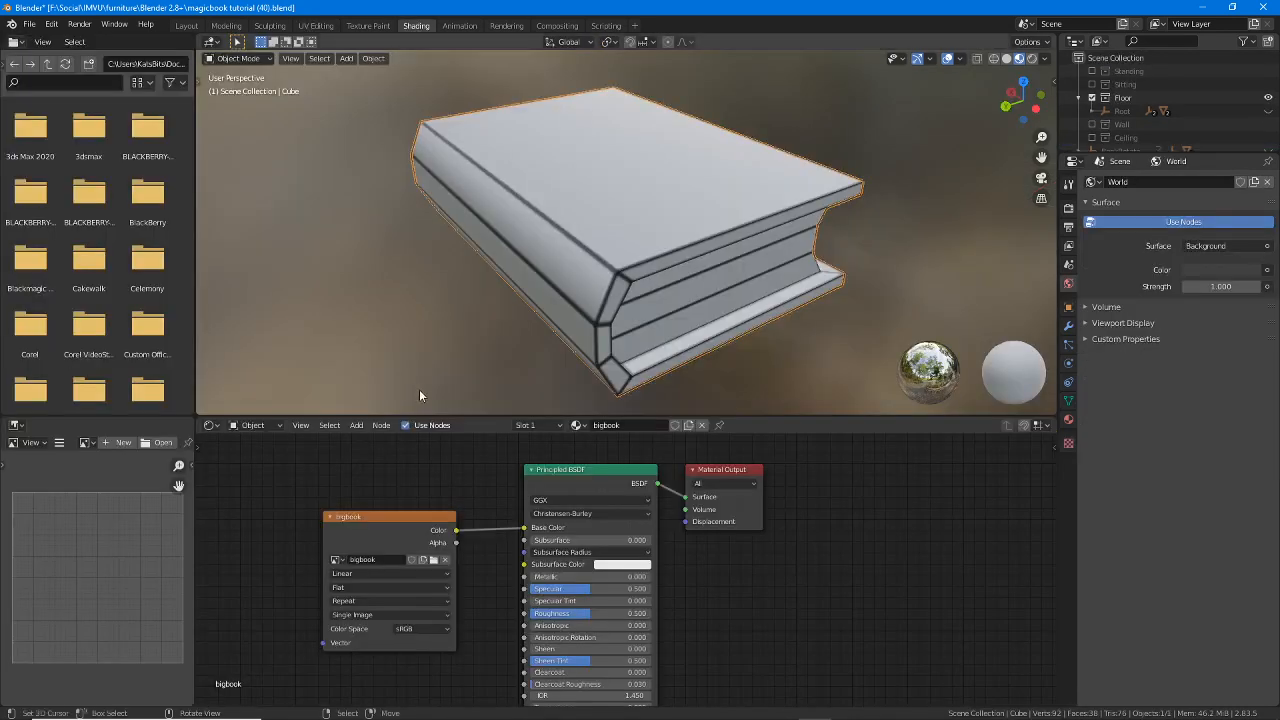
pyautogui.click(337, 559)
pyautogui.scroll(-13, 362, 578)
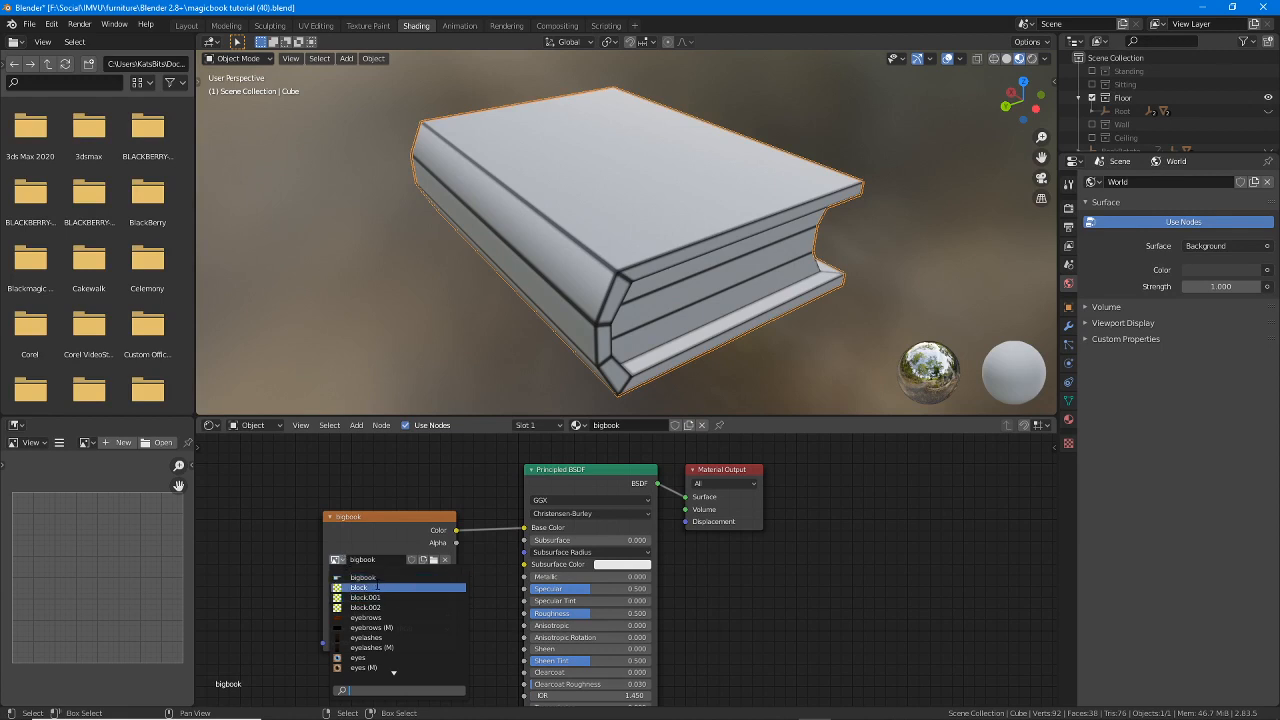
pyautogui.scroll(-9, 380, 654)
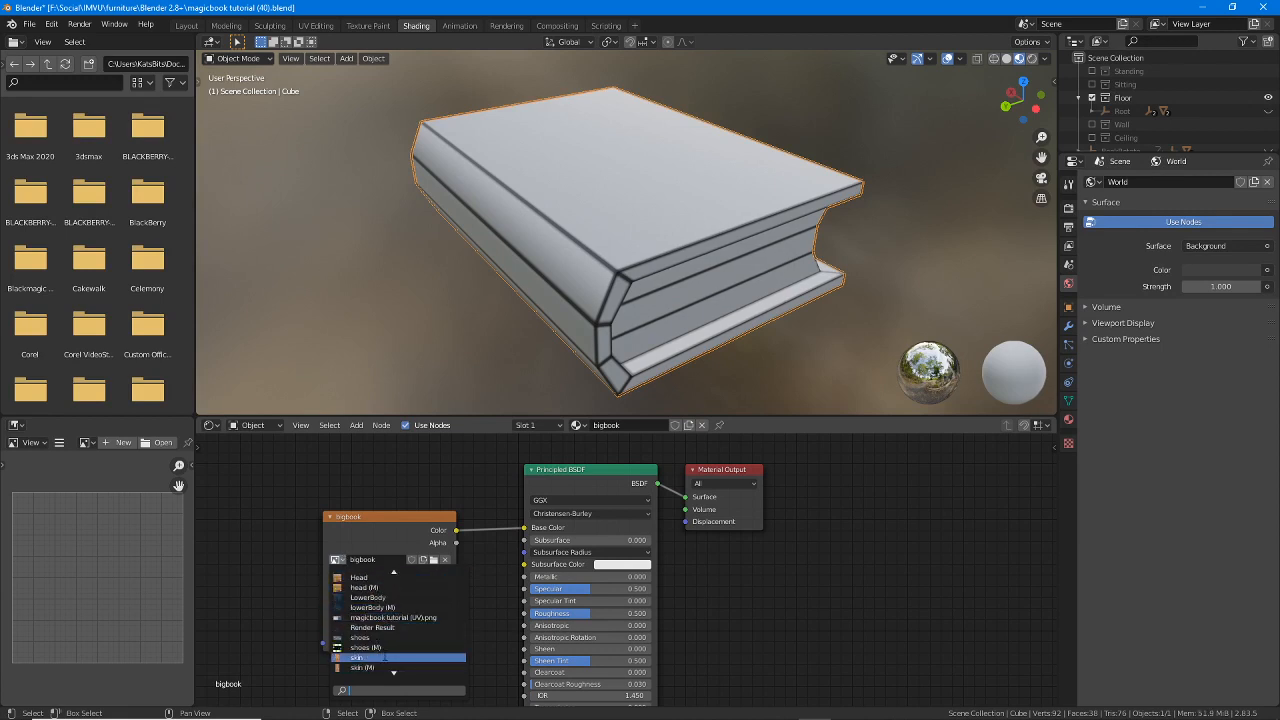
pyautogui.scroll(20, 384, 657)
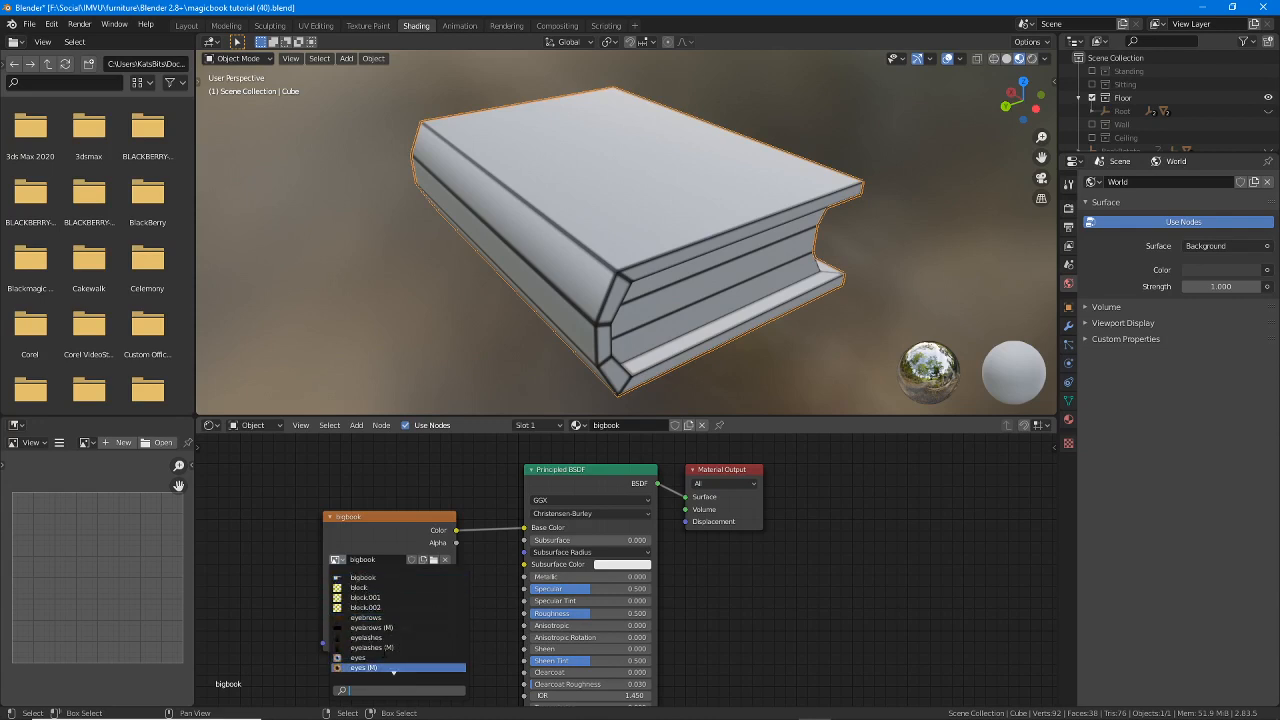
pyautogui.scroll(-4, 384, 652)
pyautogui.scroll(-10, 384, 652)
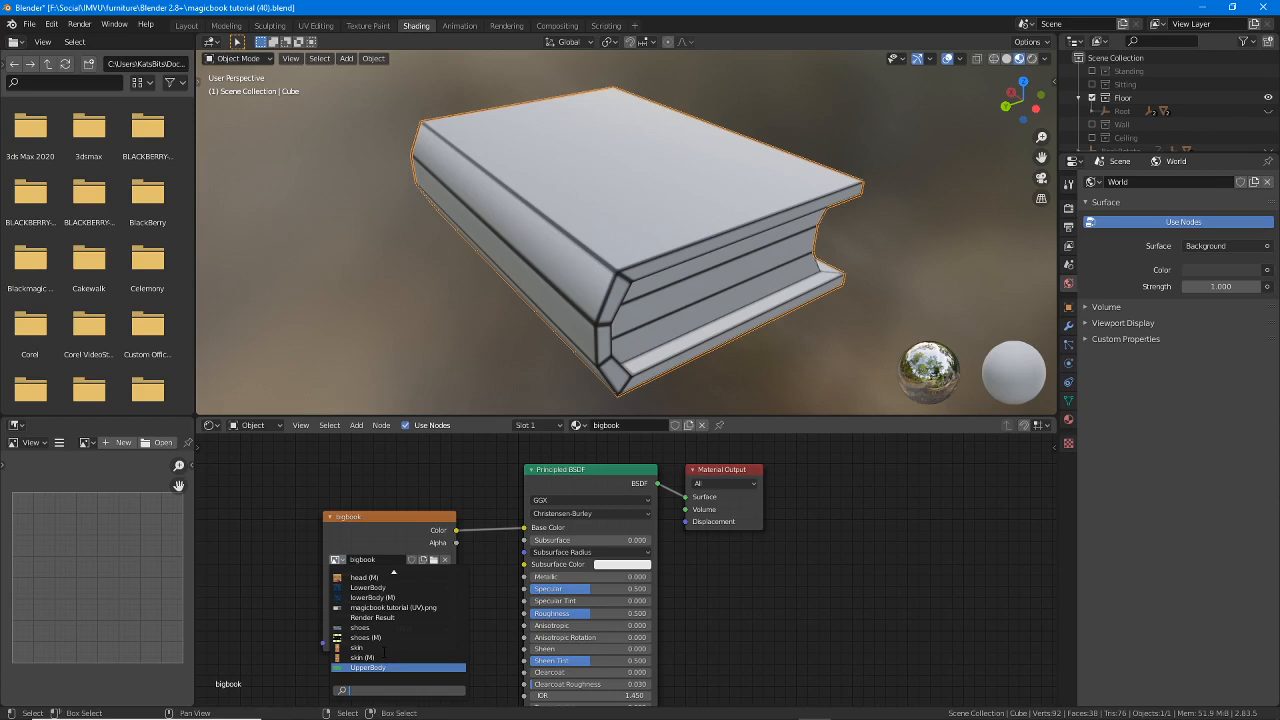
pyautogui.scroll(14, 384, 652)
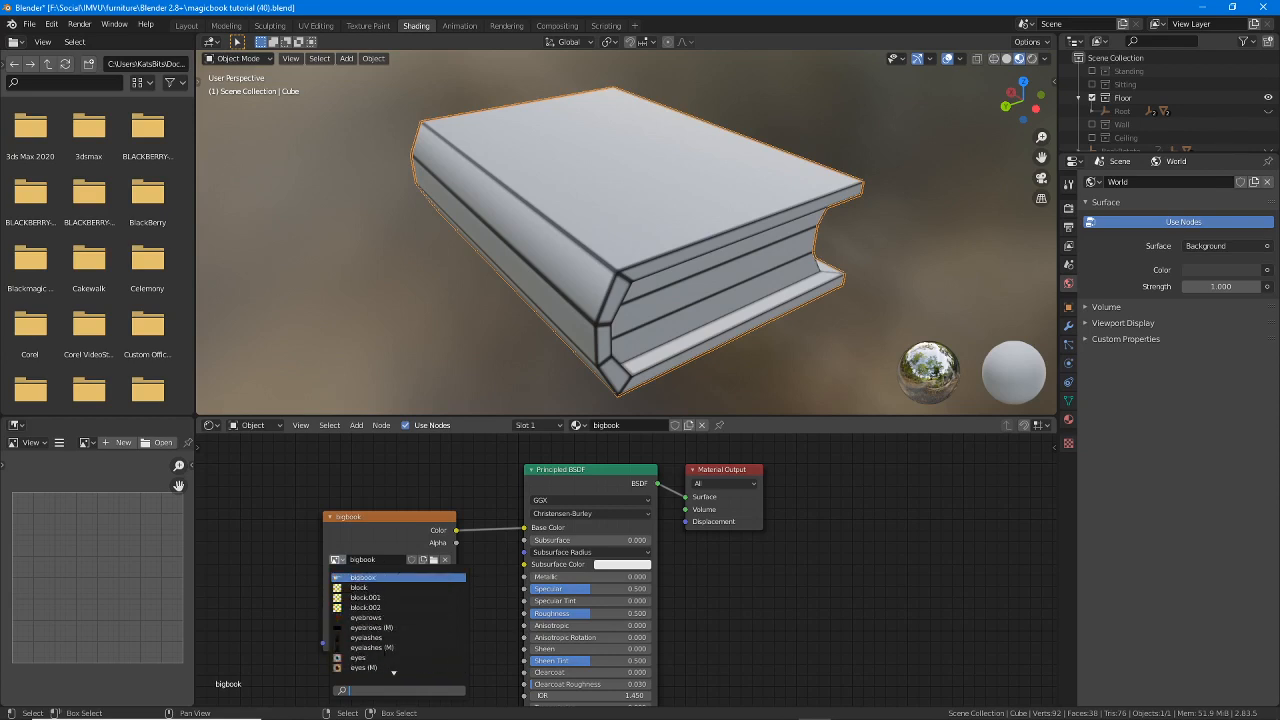
pyautogui.click(360, 577)
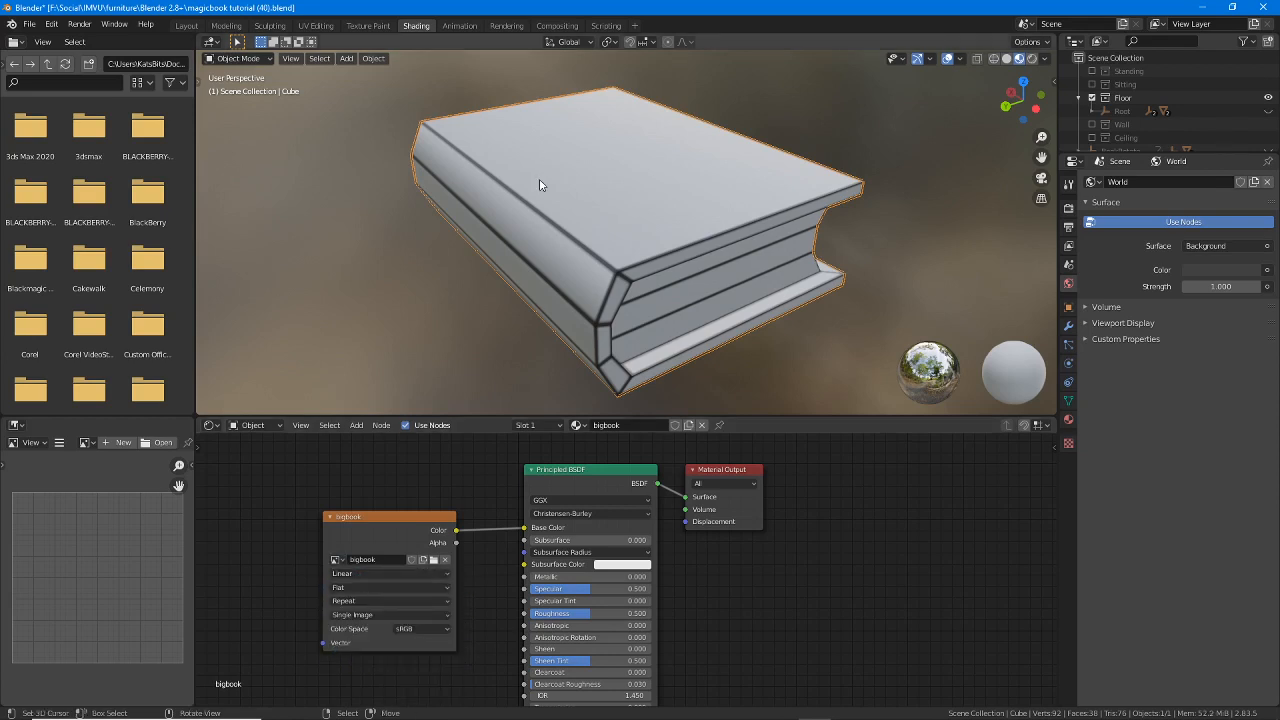
# - Compare the book's texture display between the UV Editing and Shading workspaces, viewing the mesh from several angles
pyautogui.click(315, 25)
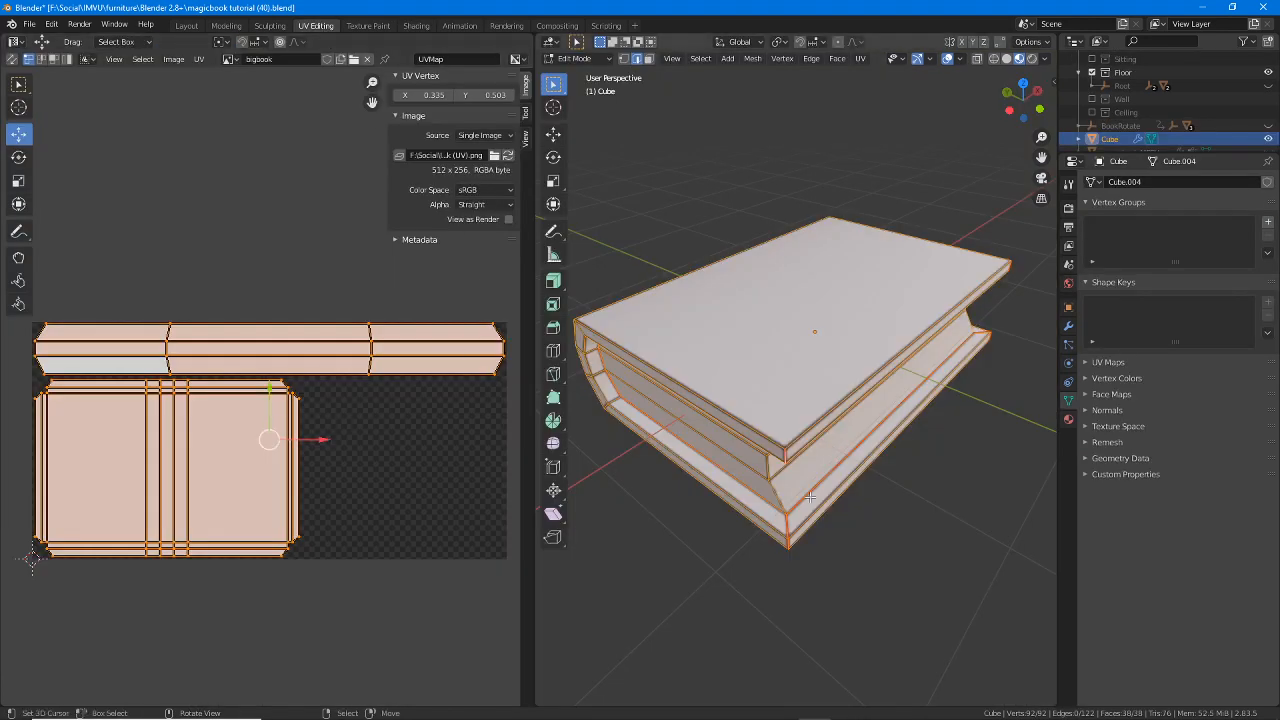
pyautogui.moveTo(717, 464)
pyautogui.mouseDown(button='middle')
pyautogui.moveTo(751, 386)
pyautogui.moveTo(722, 466)
pyautogui.mouseUp(button='middle')
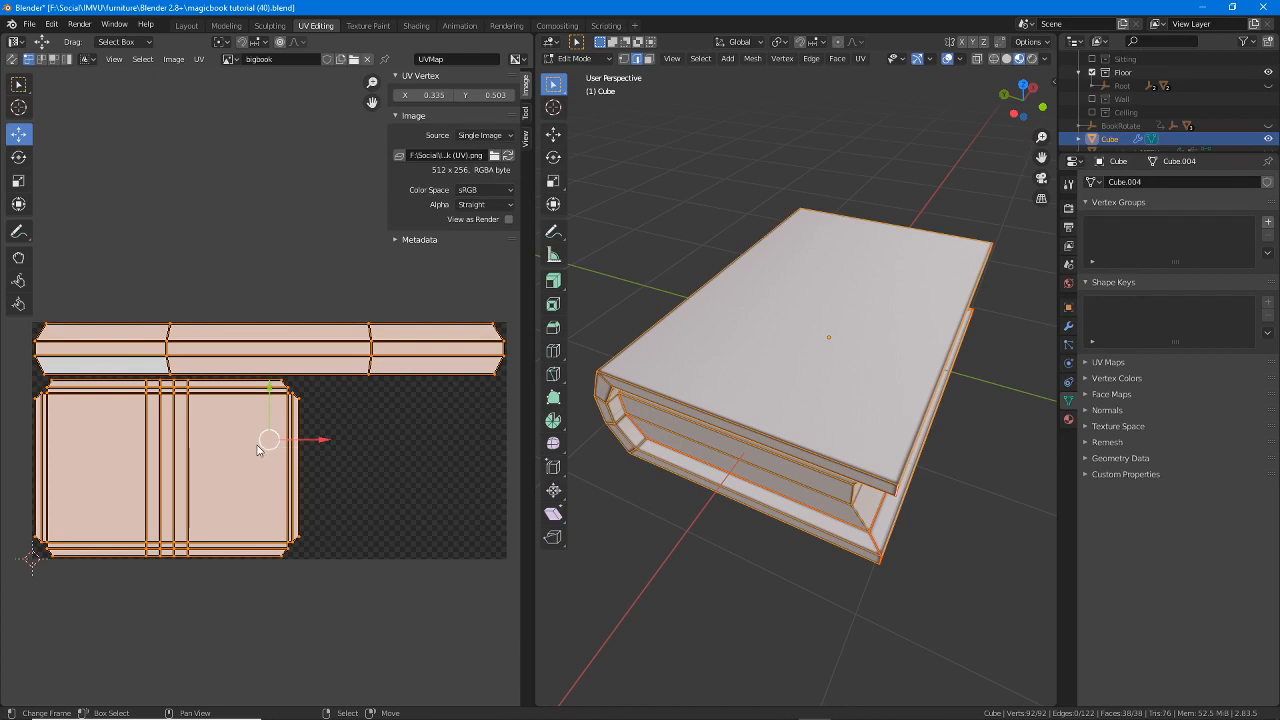
pyautogui.click(412, 26)
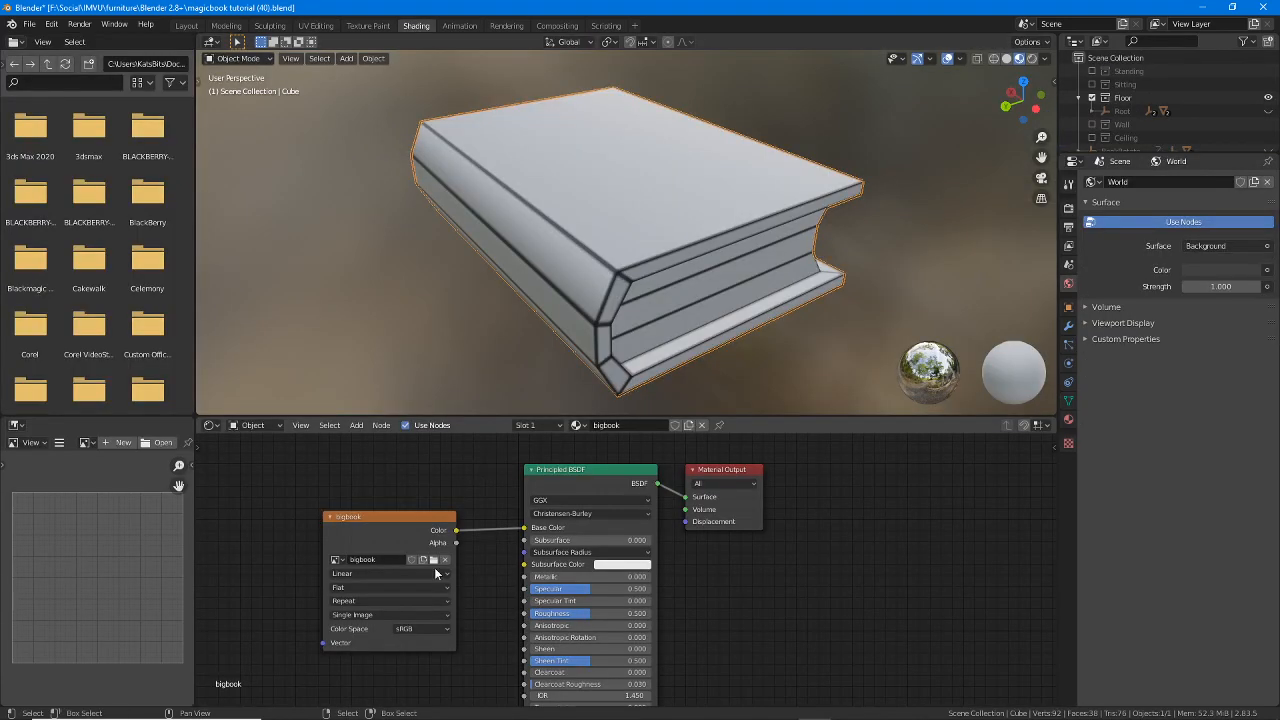
pyautogui.scroll(1, 421, 590)
pyautogui.moveTo(421, 590); pyautogui.dragTo(449, 585, button='middle')
pyautogui.moveTo(620, 320); pyautogui.dragTo(538, 341, button='middle')
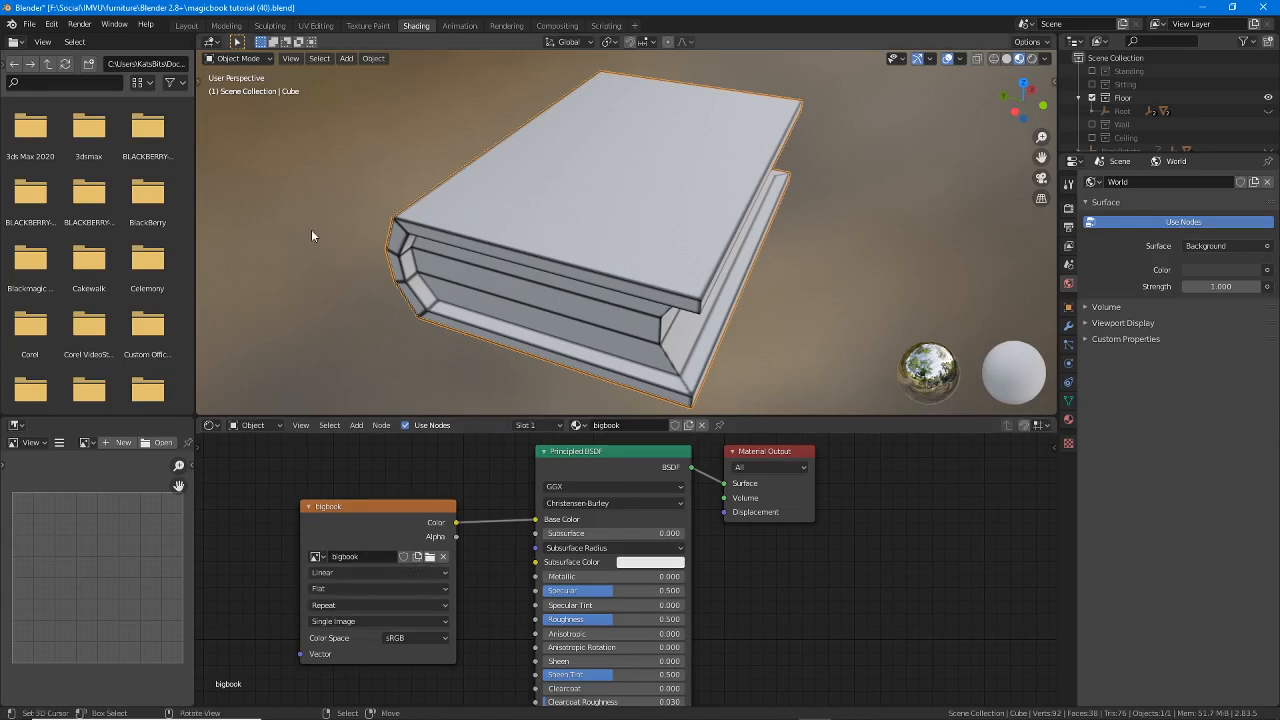
pyautogui.click(315, 25)
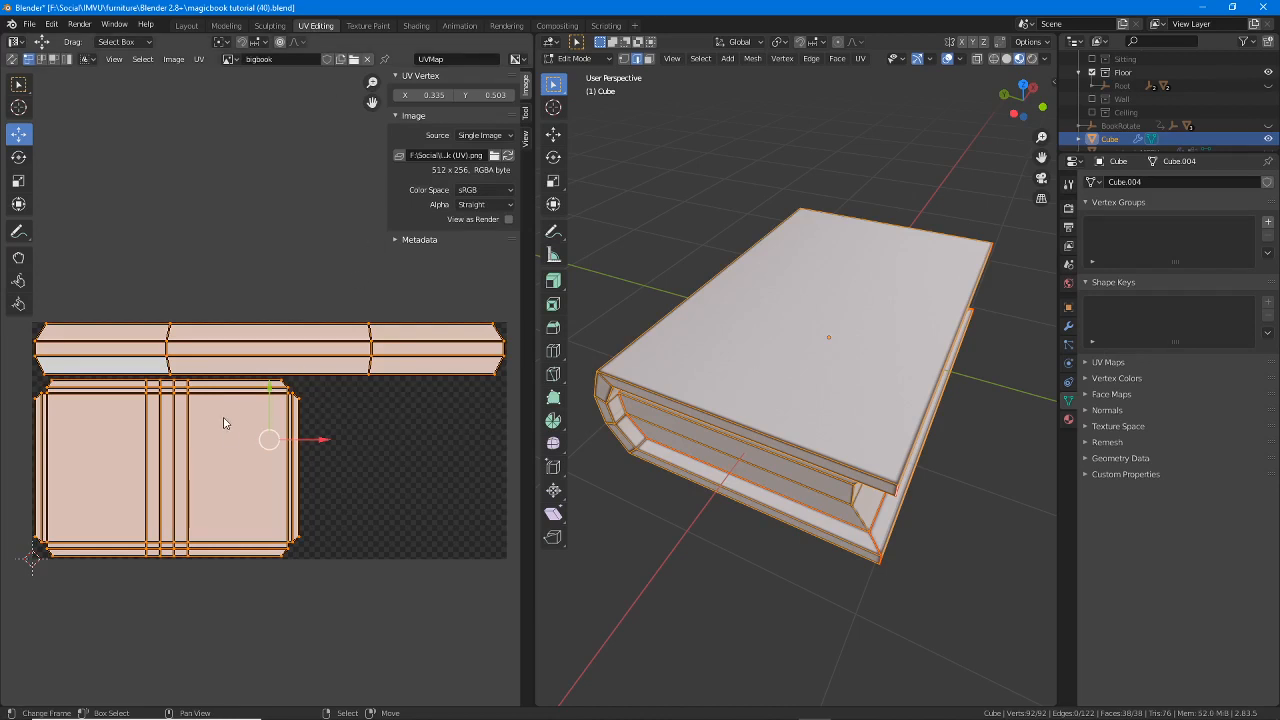
pyautogui.moveTo(760, 362); pyautogui.dragTo(800, 420, button='middle')
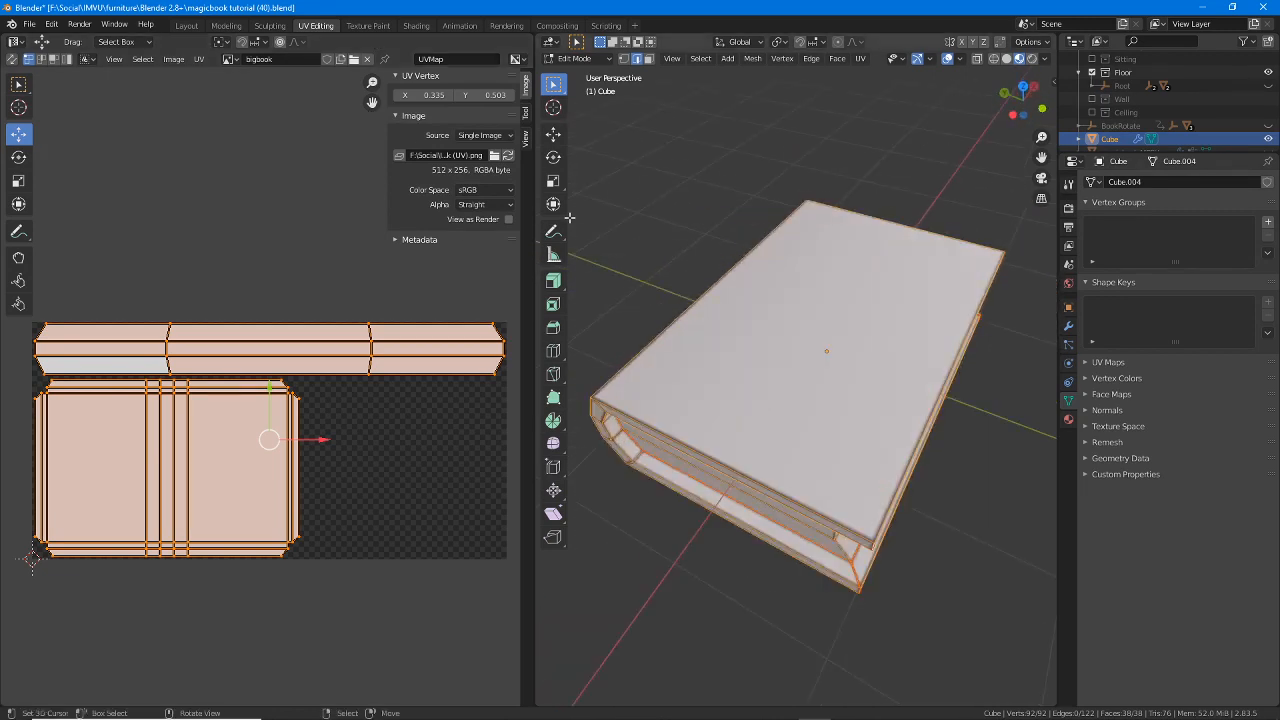
# - Examine the textured book in the Layout workspace
pyautogui.click(187, 27)
pyautogui.scroll(-2, 520, 440)
pyautogui.moveTo(513, 416)
pyautogui.mouseDown(button='middle')
pyautogui.moveTo(535, 438)
pyautogui.moveTo(734, 414)
pyautogui.moveTo(691, 357)
pyautogui.moveTo(498, 406)
pyautogui.moveTo(519, 427)
pyautogui.mouseUp(button='middle')
pyautogui.scroll(1, 535, 440)
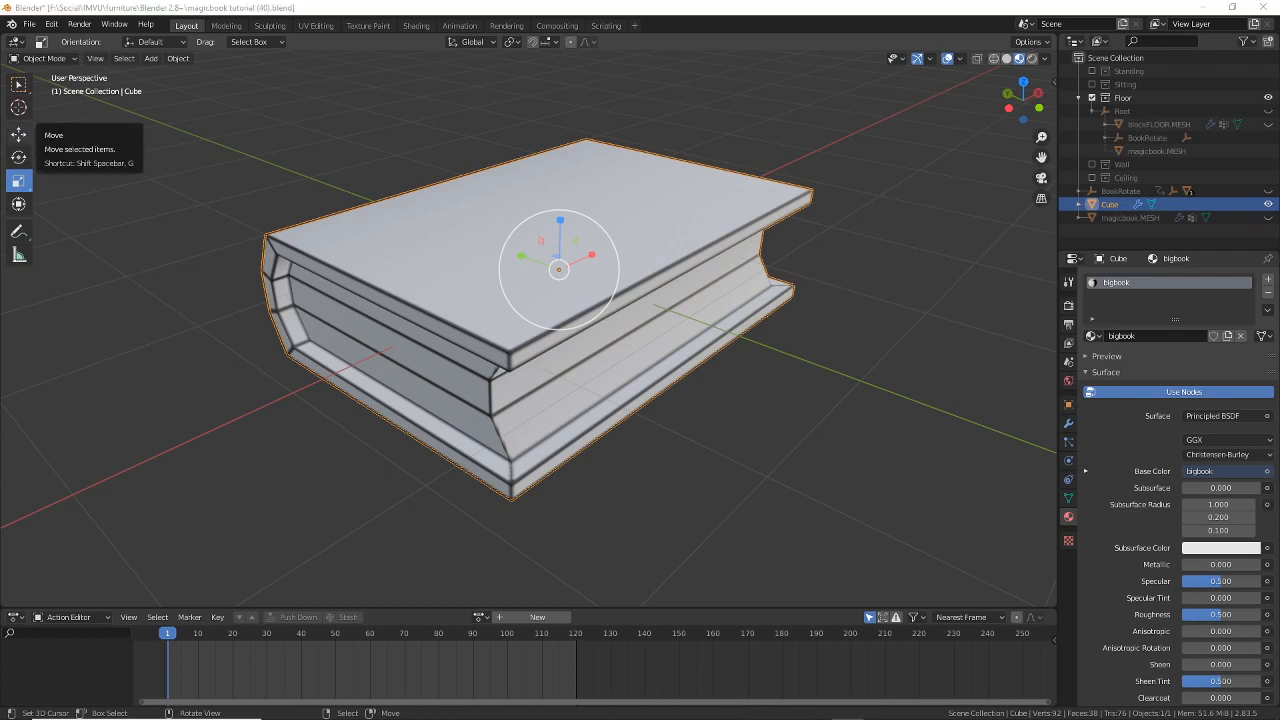
pyautogui.moveTo(398, 415)
pyautogui.mouseDown(button='middle')
pyautogui.moveTo(589, 402)
pyautogui.moveTo(519, 401)
pyautogui.moveTo(380, 366)
pyautogui.moveTo(324, 379)
pyautogui.moveTo(417, 411)
pyautogui.mouseUp(button='middle')
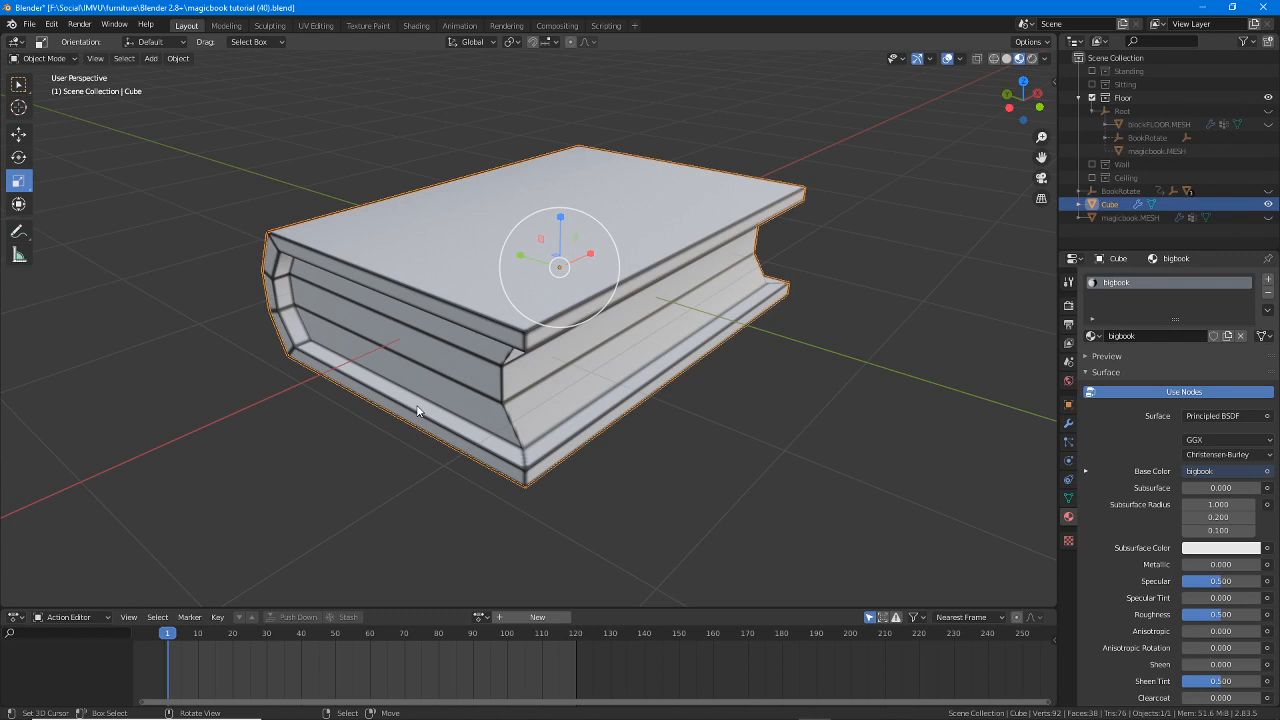
# - Add a 200 m cube mesh to the scene at the 3D cursor
pyautogui.click(151, 58)
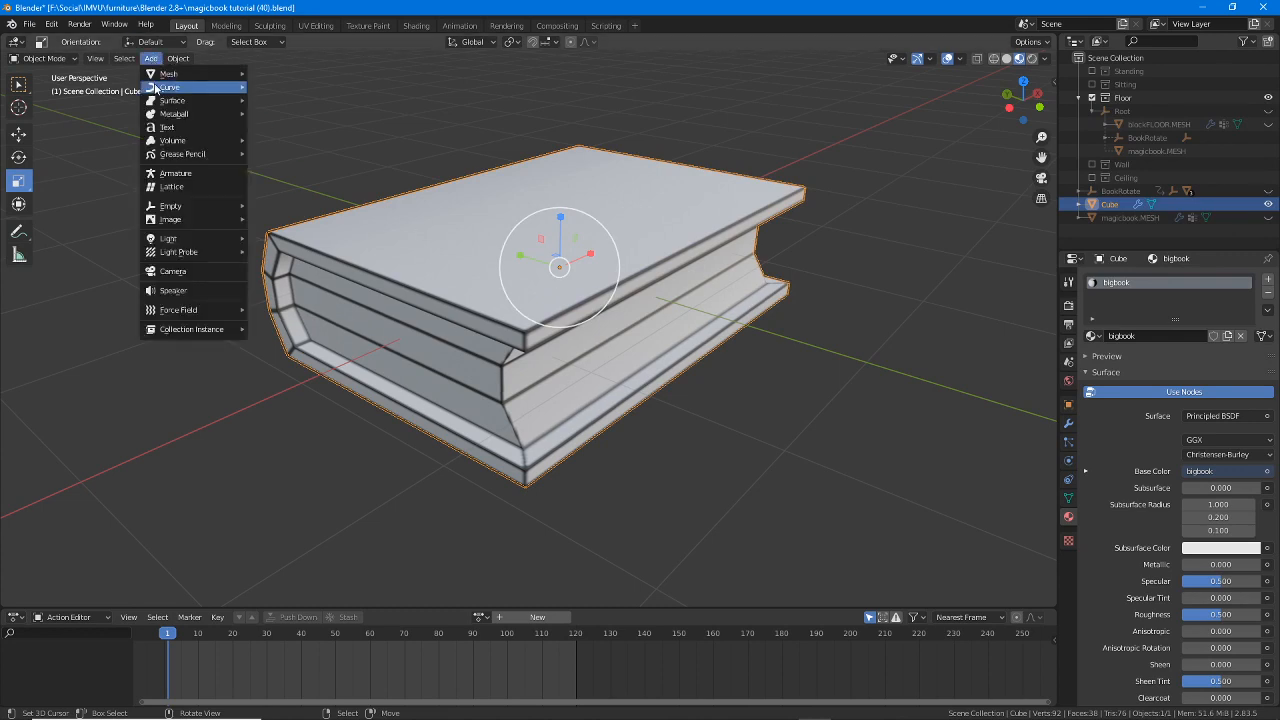
pyautogui.moveTo(170, 74)
pyautogui.click(276, 86)
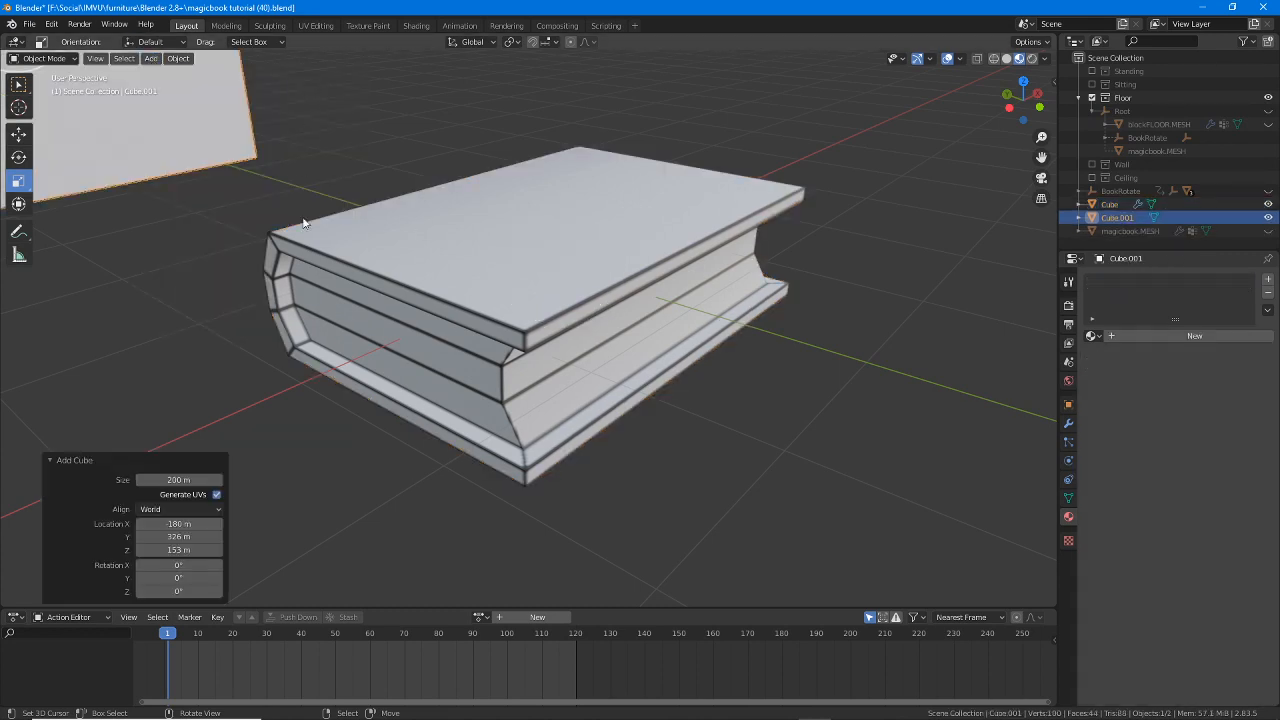
pyautogui.scroll(-4, 308, 283)
pyautogui.moveTo(354, 310)
pyautogui.mouseDown(button='middle')
pyautogui.moveTo(386, 314)
pyautogui.moveTo(354, 320)
pyautogui.moveTo(454, 288)
pyautogui.moveTo(561, 296)
pyautogui.moveTo(363, 312)
pyautogui.mouseUp(button='middle')
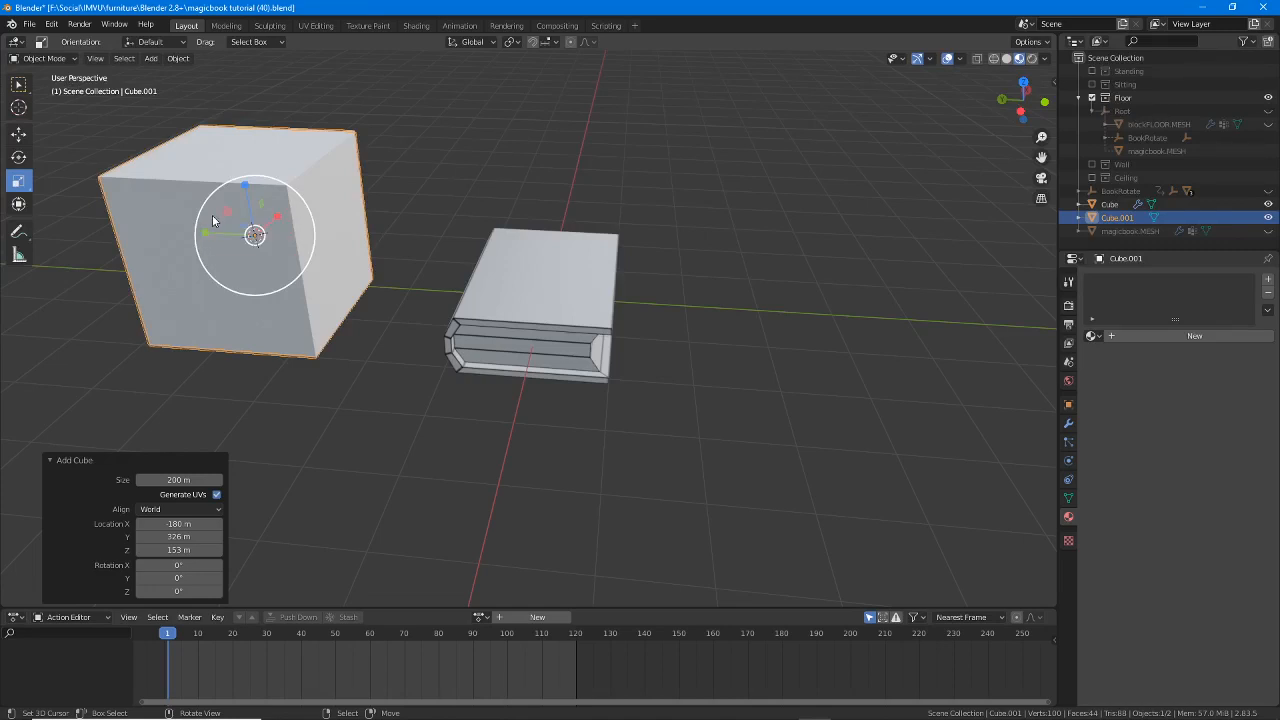
# - Select the book and move it up 50 m along the Z axis
pyautogui.moveTo(455, 281); pyautogui.dragTo(630, 373, button='middle')
pyautogui.click(630, 370)
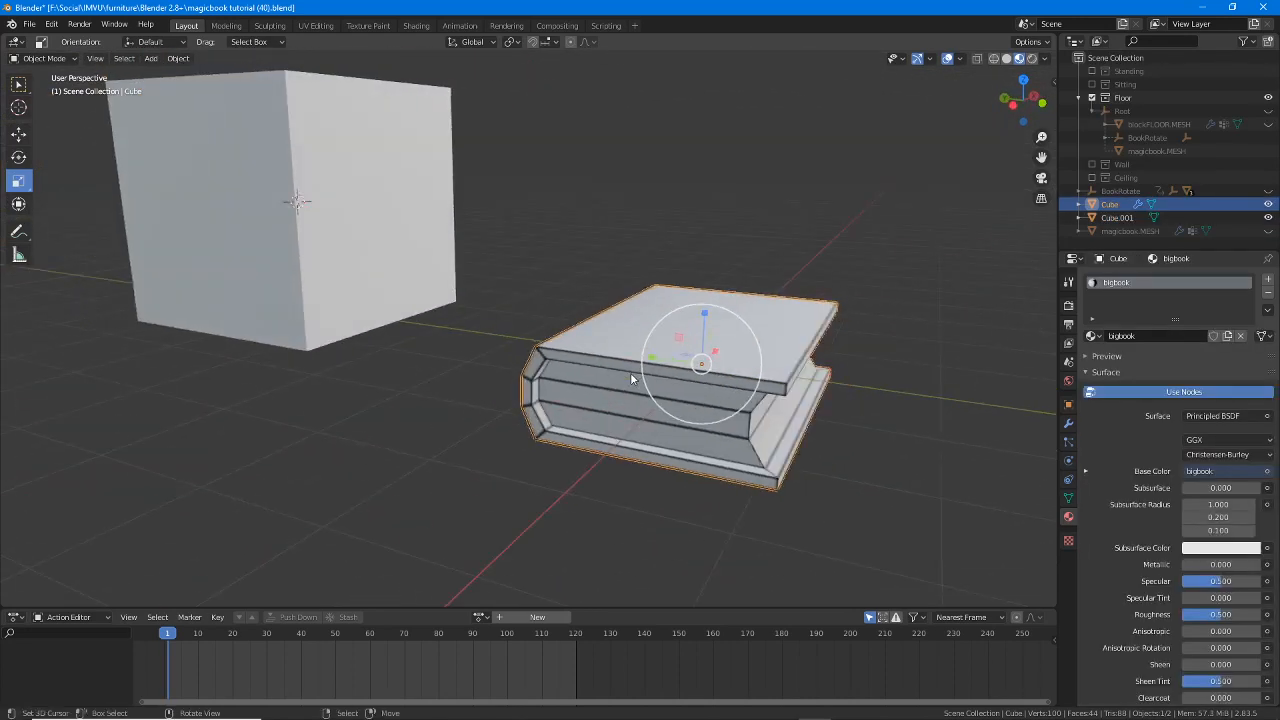
pyautogui.click(18, 133)
pyautogui.moveTo(703, 312); pyautogui.dragTo(708, 276)
pyautogui.moveTo(710, 348); pyautogui.dragTo(138, 117, button='middle')
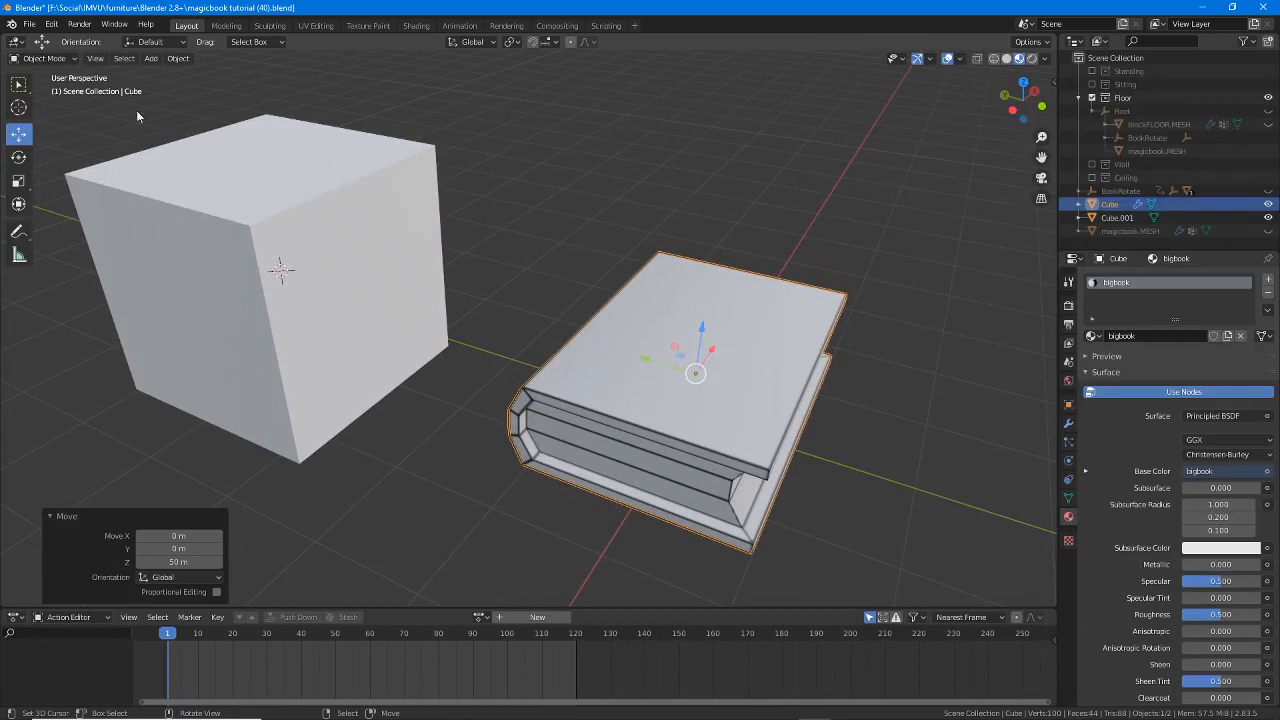
# - Save the scene as a new file named magicbook tutorial (41).blend
pyautogui.click(29, 24)
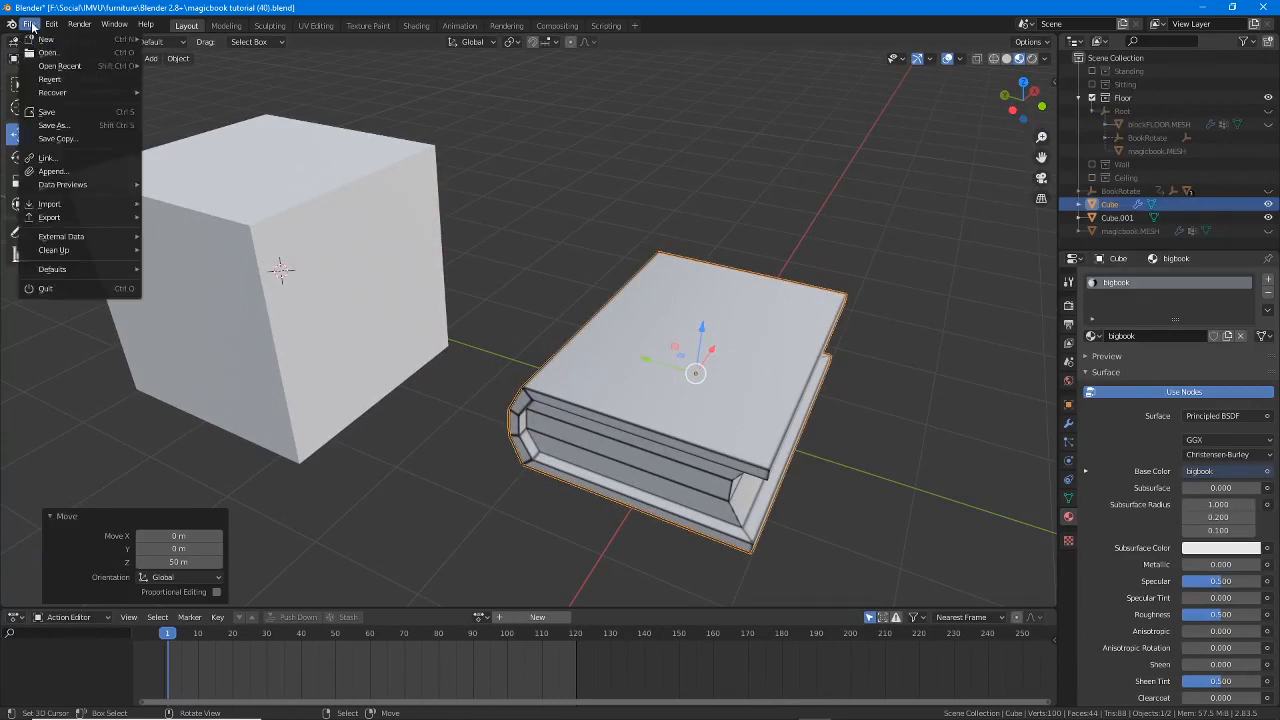
pyautogui.click(52, 126)
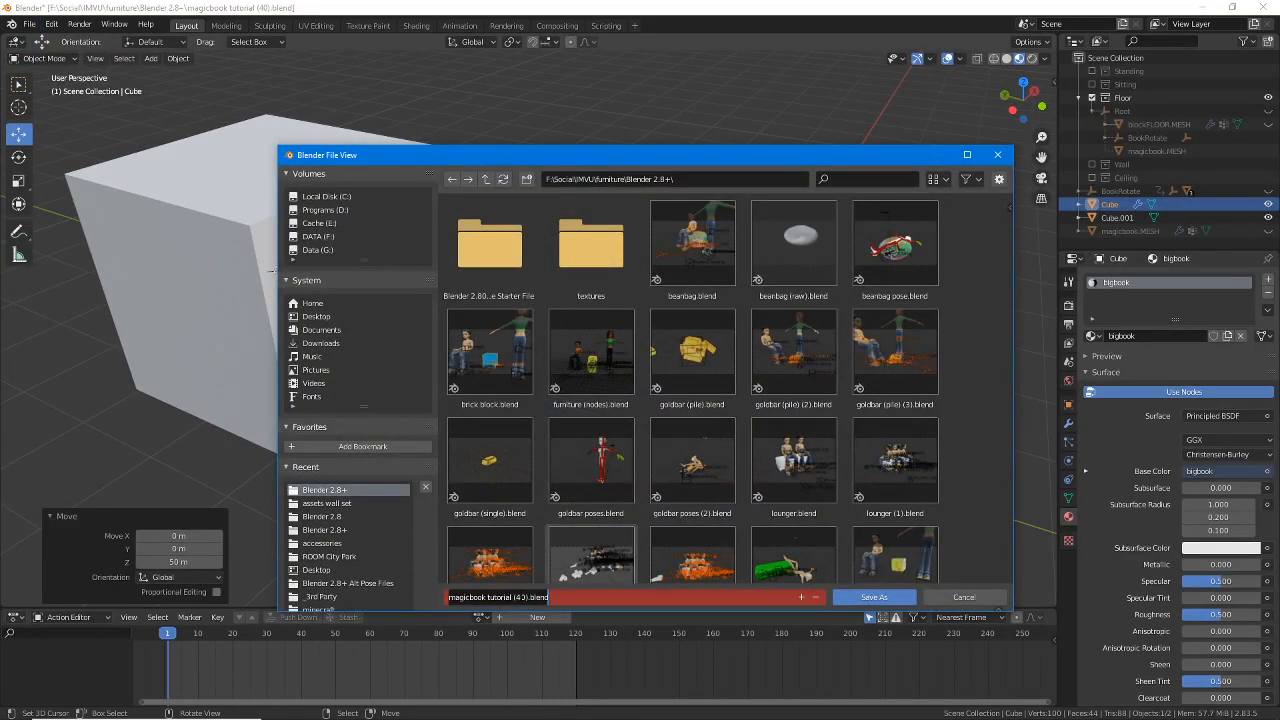
pyautogui.click(522, 597)
pyautogui.press('BackSpace')
pyautogui.write('1')
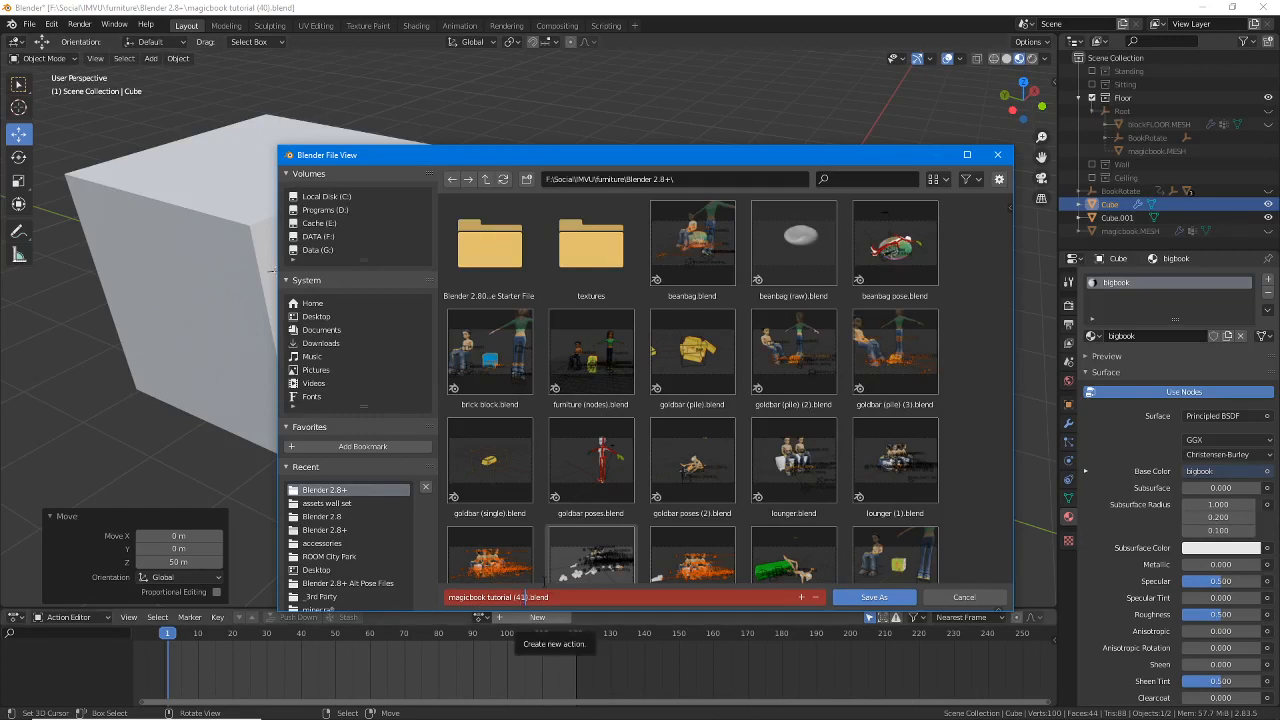
pyautogui.click(567, 589)
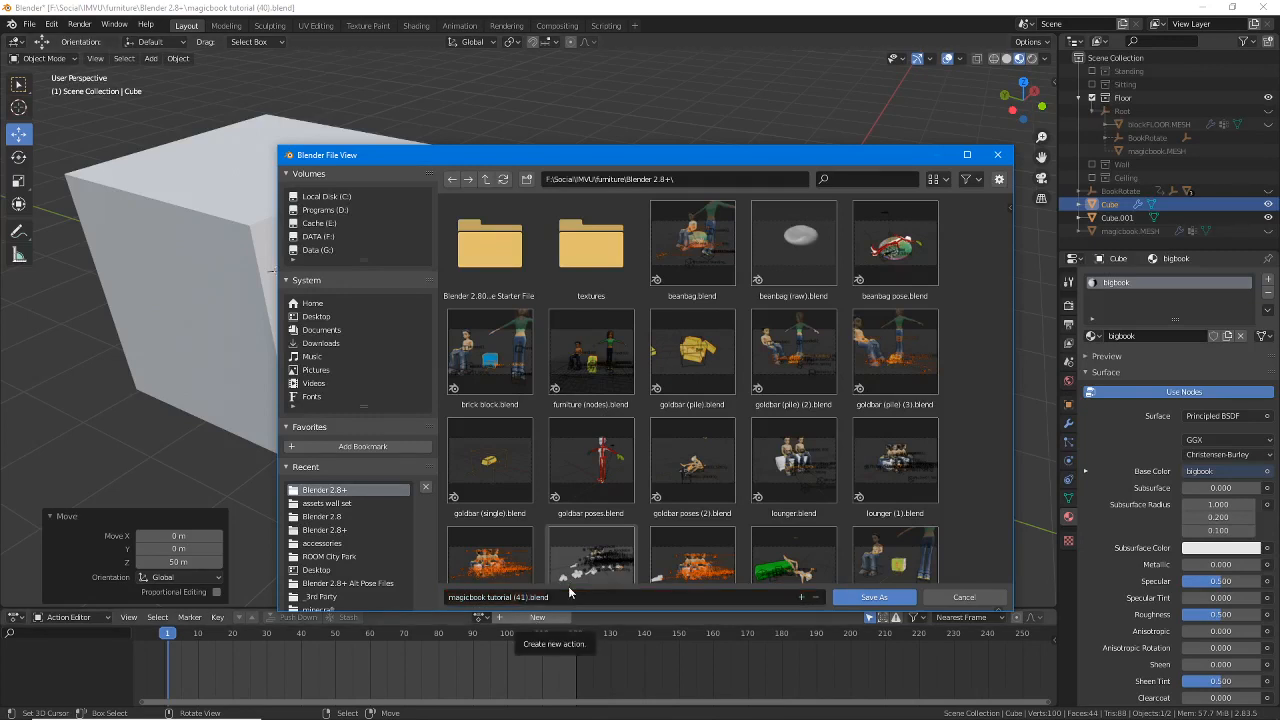
pyautogui.click(874, 598)
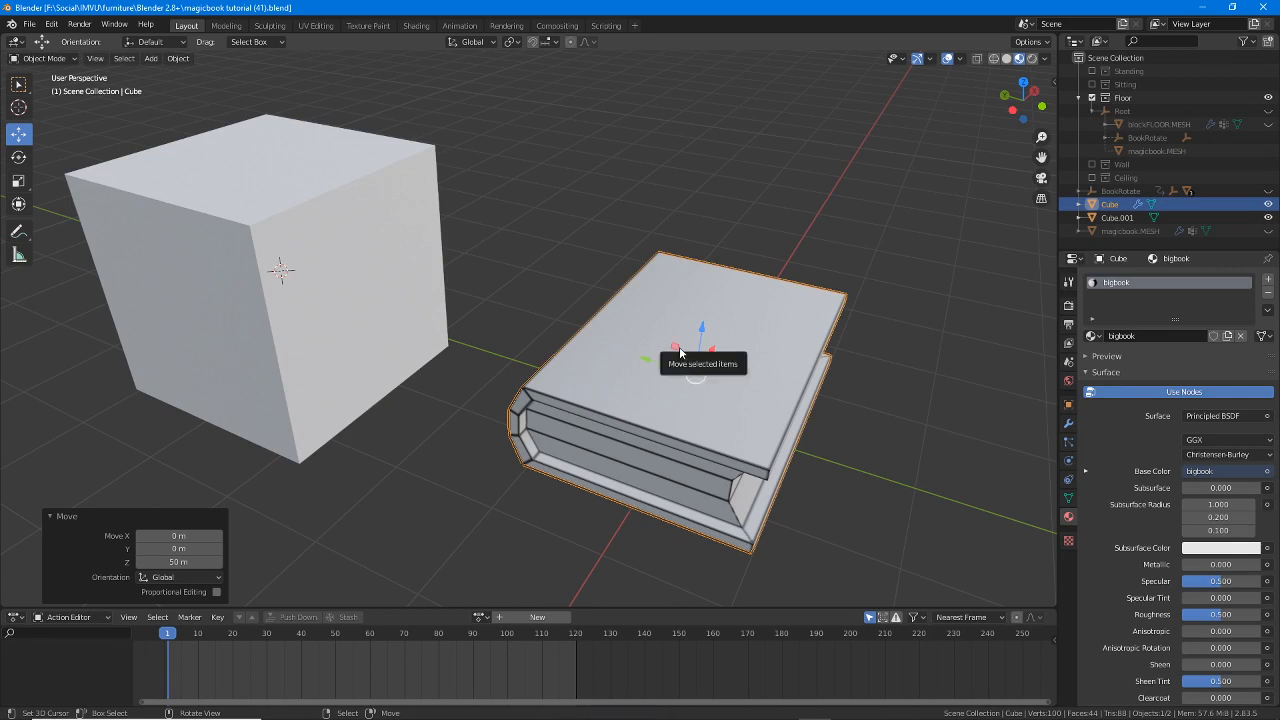
# - In the UV Editing workspace, switch to face selection and select the three stacked page faces on the book's near short end
pyautogui.moveTo(616, 422); pyautogui.dragTo(588, 405, button='middle')
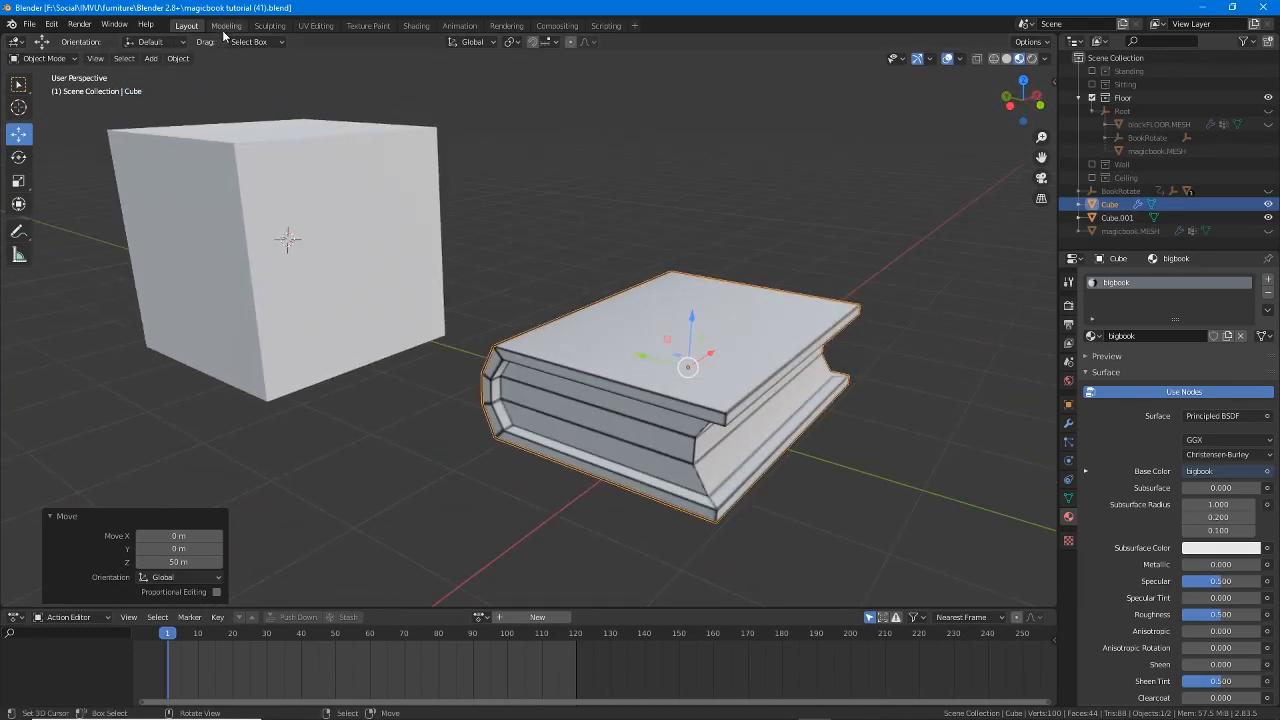
pyautogui.click(315, 25)
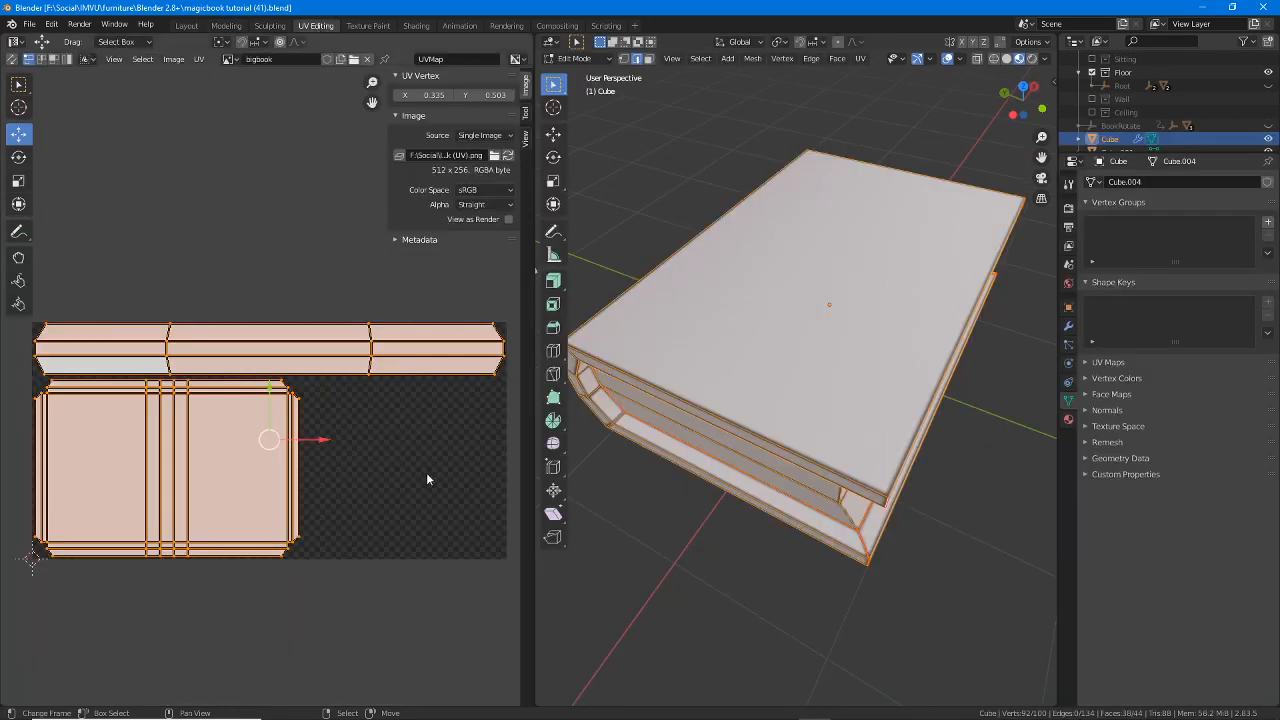
pyautogui.moveTo(767, 431)
pyautogui.mouseDown(button='middle')
pyautogui.moveTo(786, 391)
pyautogui.moveTo(756, 403)
pyautogui.moveTo(747, 428)
pyautogui.mouseUp(button='middle')
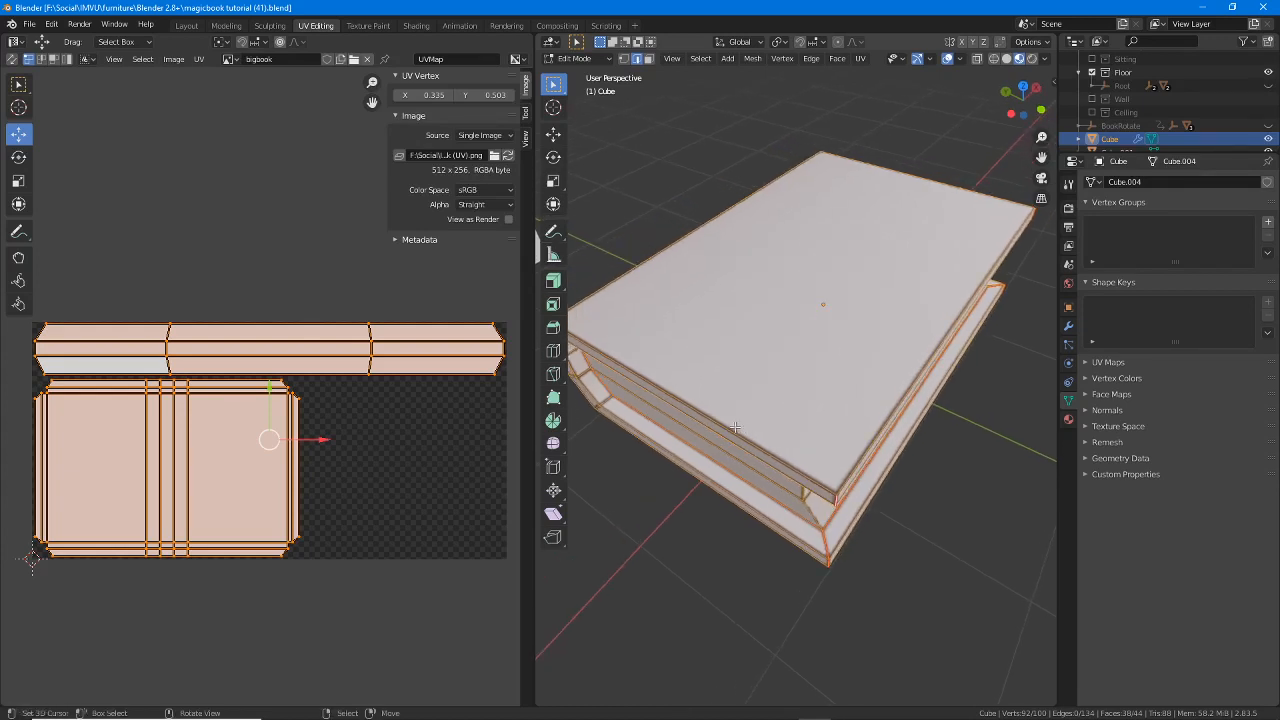
pyautogui.moveTo(719, 425); pyautogui.dragTo(724, 303, button='middle')
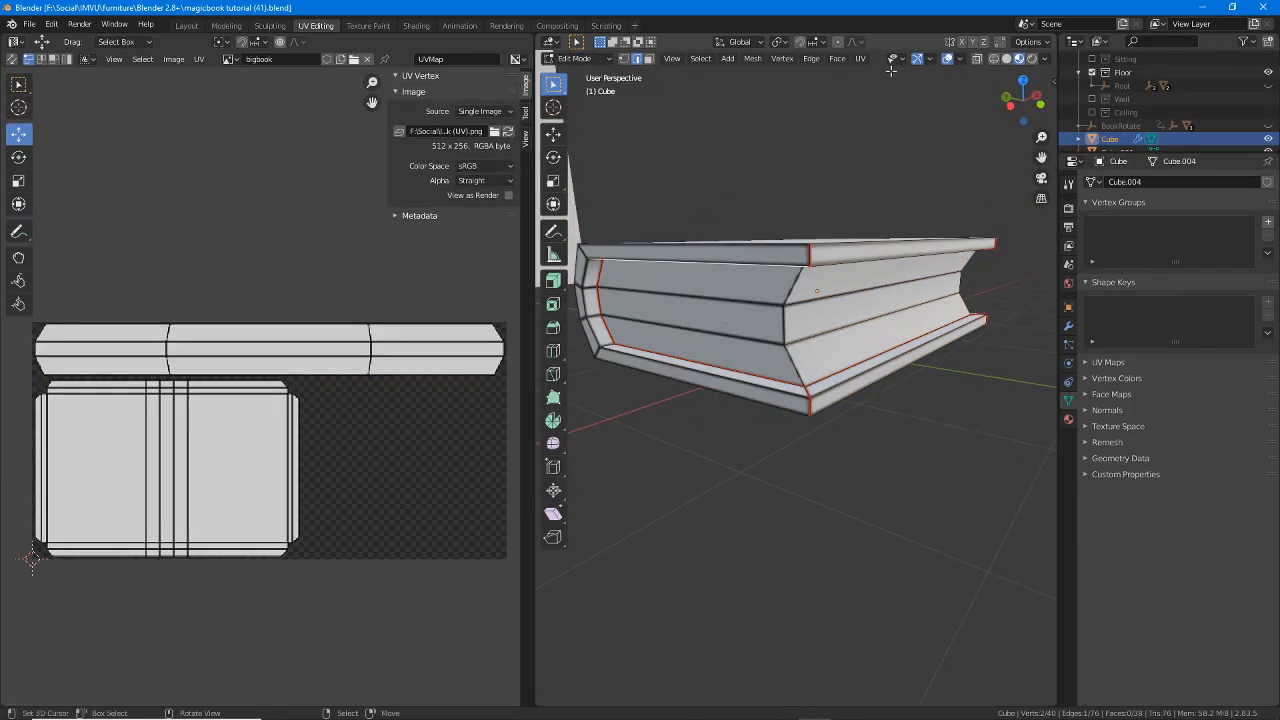
pyautogui.click(649, 58)
pyautogui.rightClick(740, 289)
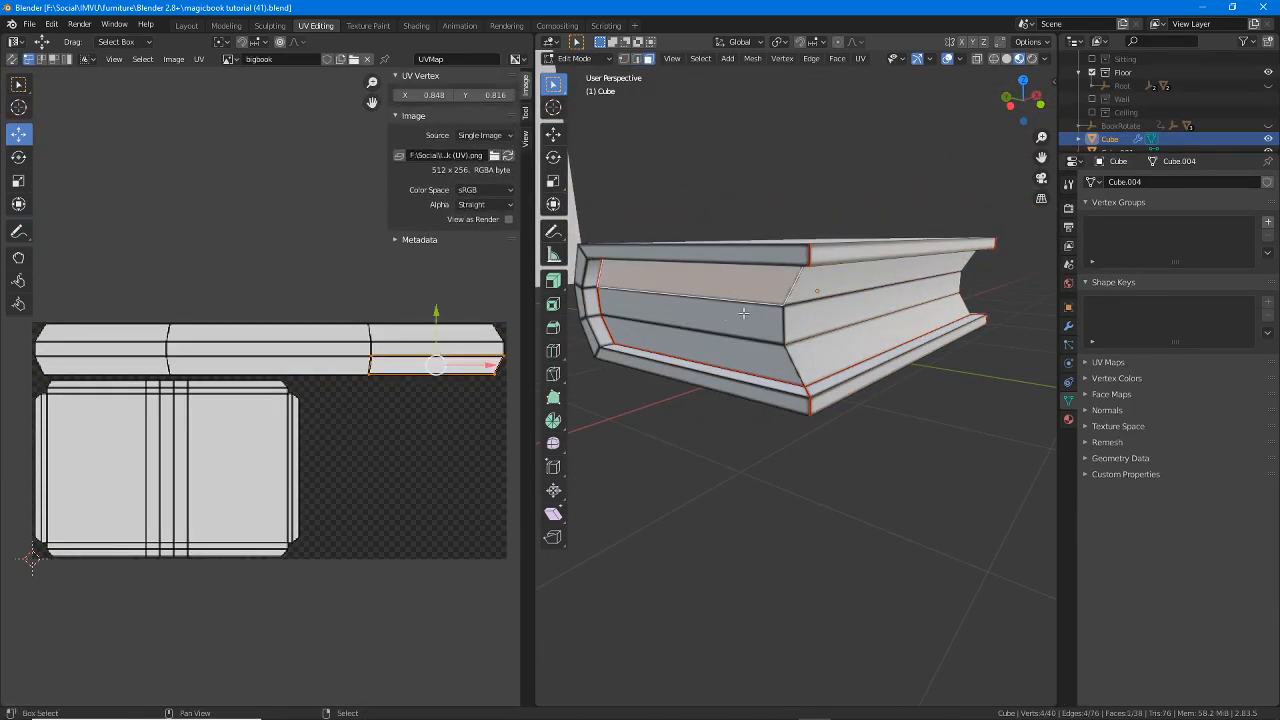
pyautogui.keyDown('shift'); pyautogui.rightClick(746, 314); pyautogui.keyUp('shift')
pyautogui.keyDown('shift'); pyautogui.rightClick(751, 348); pyautogui.keyUp('shift')
# - Add the three stacked page faces on the book's opposite short end to the selection
pyautogui.moveTo(945, 322); pyautogui.dragTo(782, 310, button='middle')
pyautogui.keyDown('shift'); pyautogui.rightClick(799, 280); pyautogui.keyUp('shift')
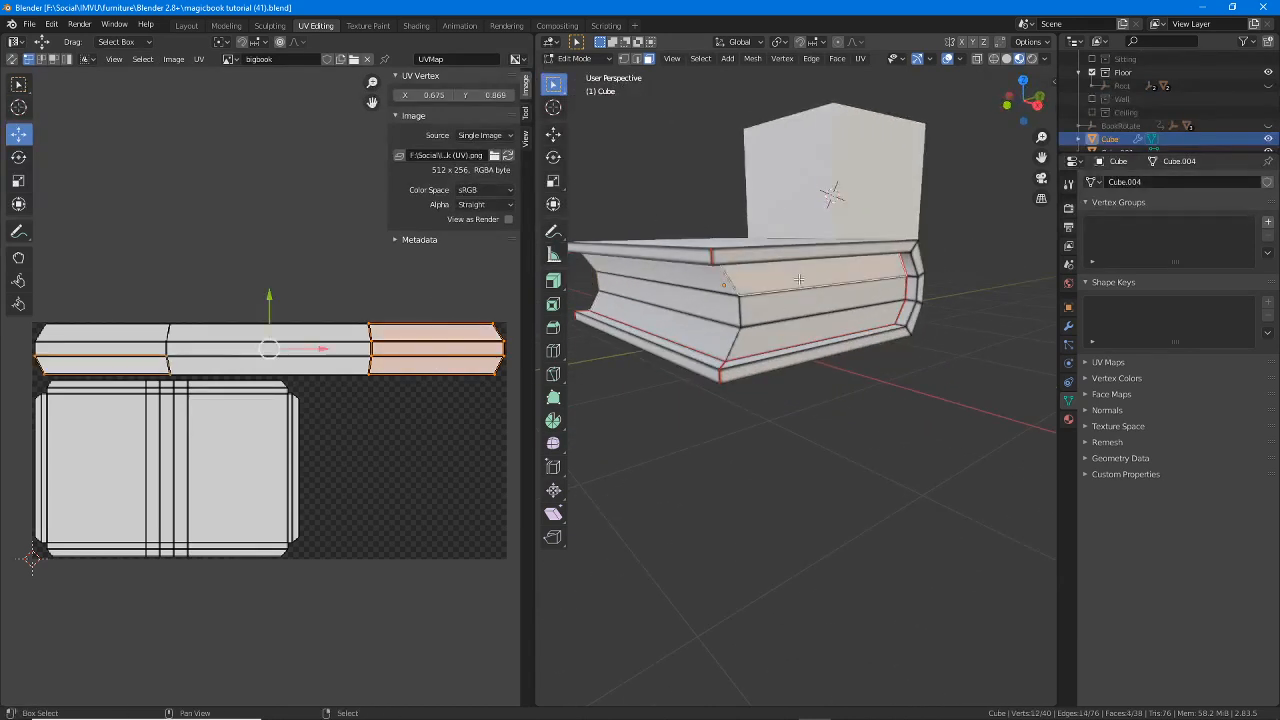
pyautogui.keyDown('shift'); pyautogui.rightClick(800, 303); pyautogui.keyUp('shift')
pyautogui.keyDown('shift'); pyautogui.rightClick(801, 327); pyautogui.keyUp('shift')
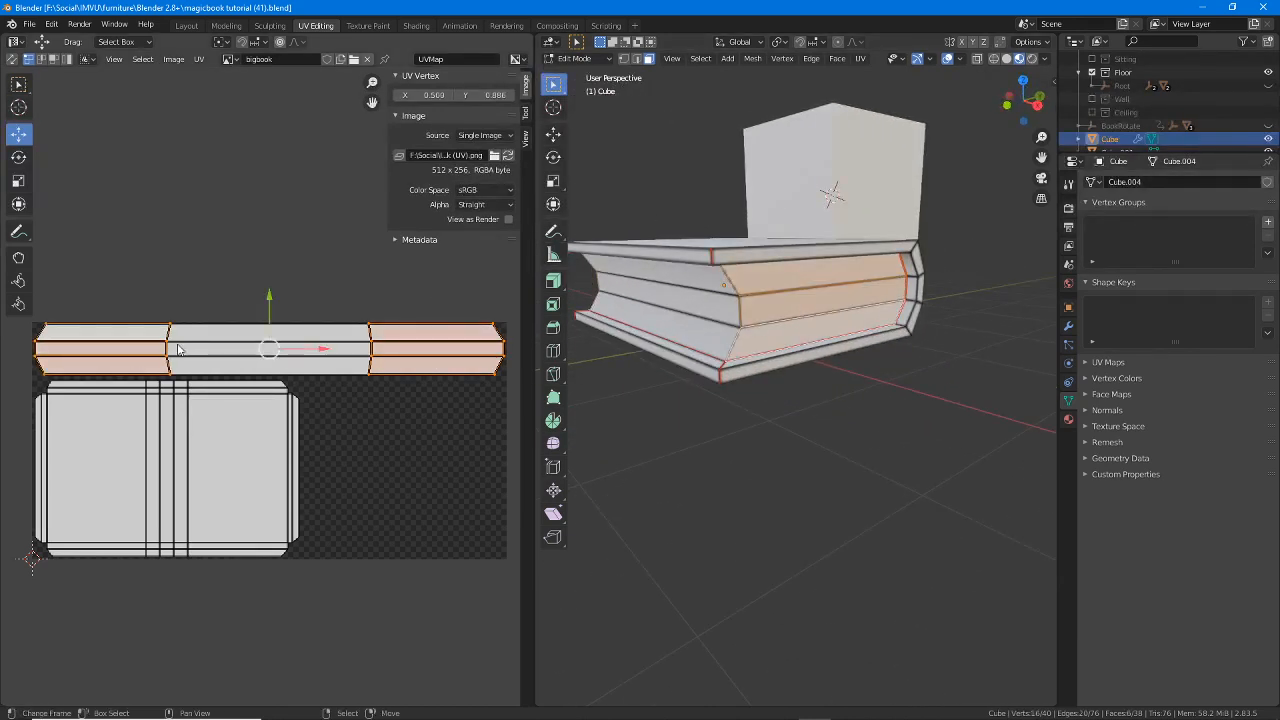
pyautogui.moveTo(314, 447); pyautogui.dragTo(306, 446, button='middle')
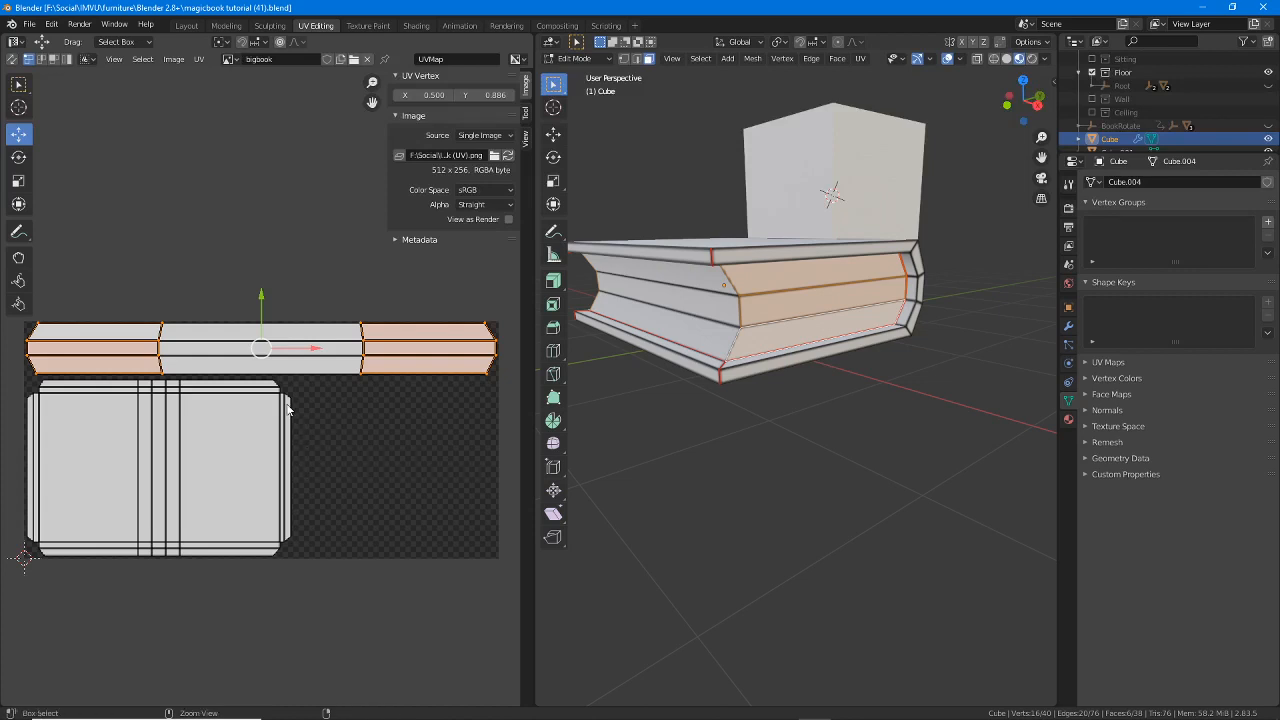
pyautogui.moveTo(453, 357)
pyautogui.mouseDown()
pyautogui.moveTo(448, 546)
pyautogui.moveTo(514, 414)
pyautogui.moveTo(462, 330)
pyautogui.moveTo(396, 558)
pyautogui.moveTo(455, 372)
pyautogui.moveTo(404, 323)
pyautogui.mouseUp()
pyautogui.moveTo(328, 330)
pyautogui.mouseDown()
pyautogui.moveTo(322, 550)
pyautogui.moveTo(390, 346)
pyautogui.moveTo(330, 332)
pyautogui.moveTo(292, 510)
pyautogui.moveTo(142, 556)
pyautogui.moveTo(28, 478)
pyautogui.moveTo(28, 318)
pyautogui.moveTo(290, 323)
pyautogui.mouseUp()
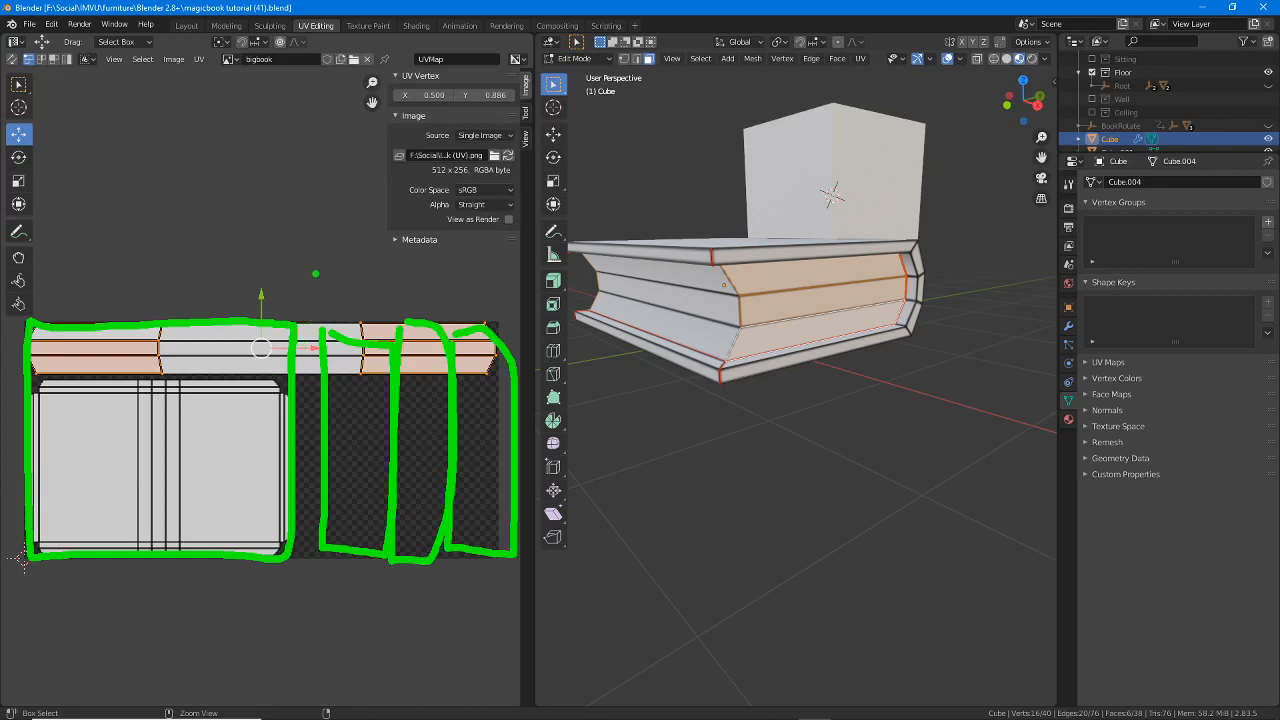
pyautogui.moveTo(312, 277)
pyautogui.mouseDown()
pyautogui.moveTo(300, 384)
pyautogui.moveTo(315, 582)
pyautogui.mouseUp()
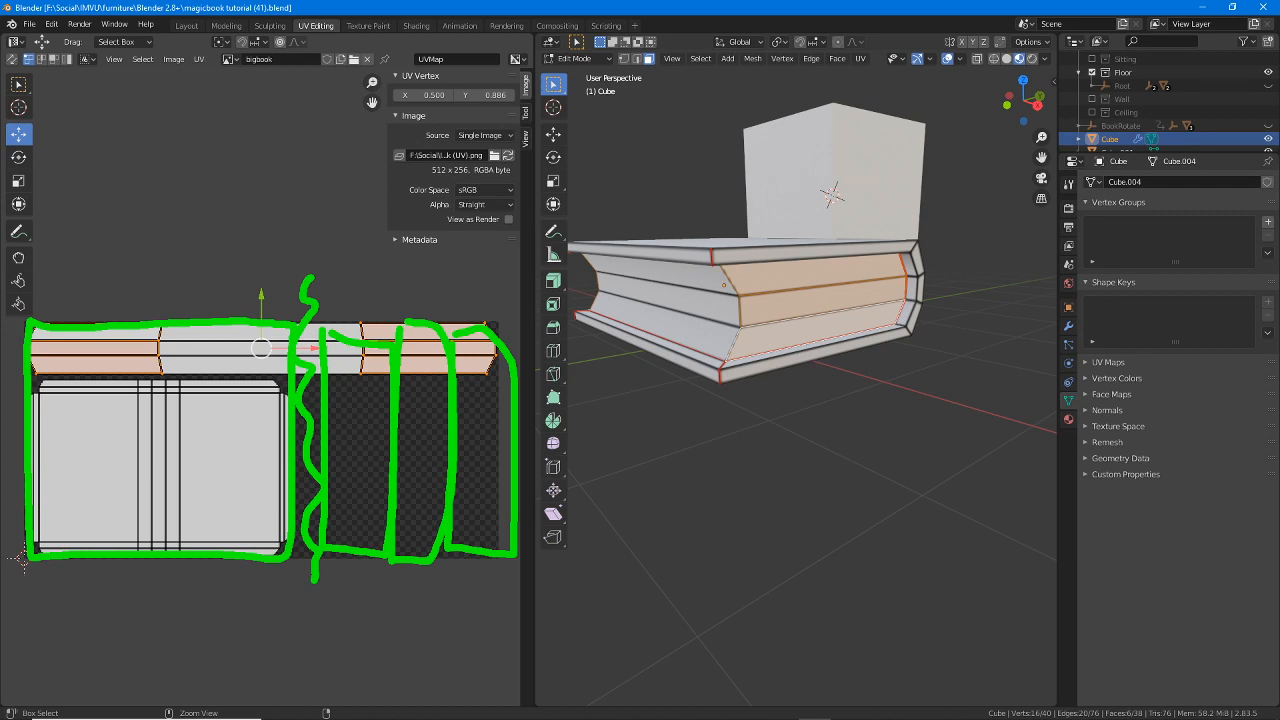
pyautogui.press('Escape')
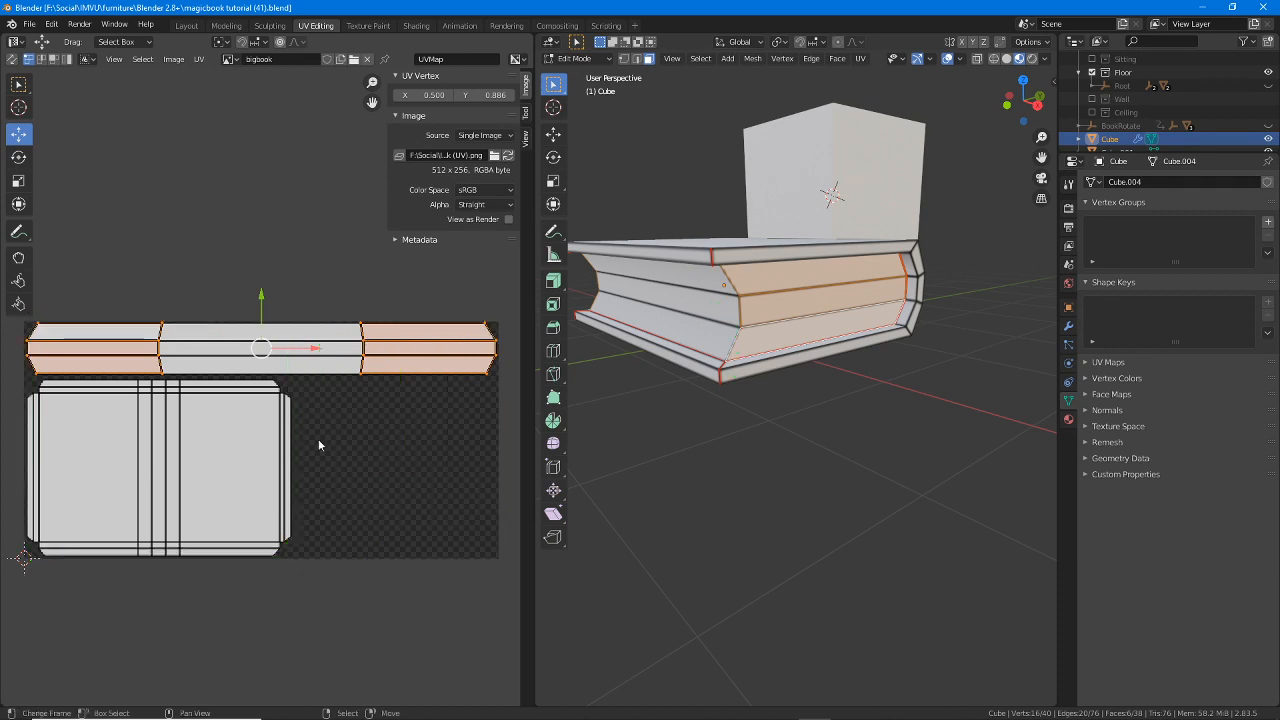
pyautogui.moveTo(715, 306); pyautogui.dragTo(718, 310, button='middle')
pyautogui.moveTo(740, 457); pyautogui.dragTo(742, 460, button='middle')
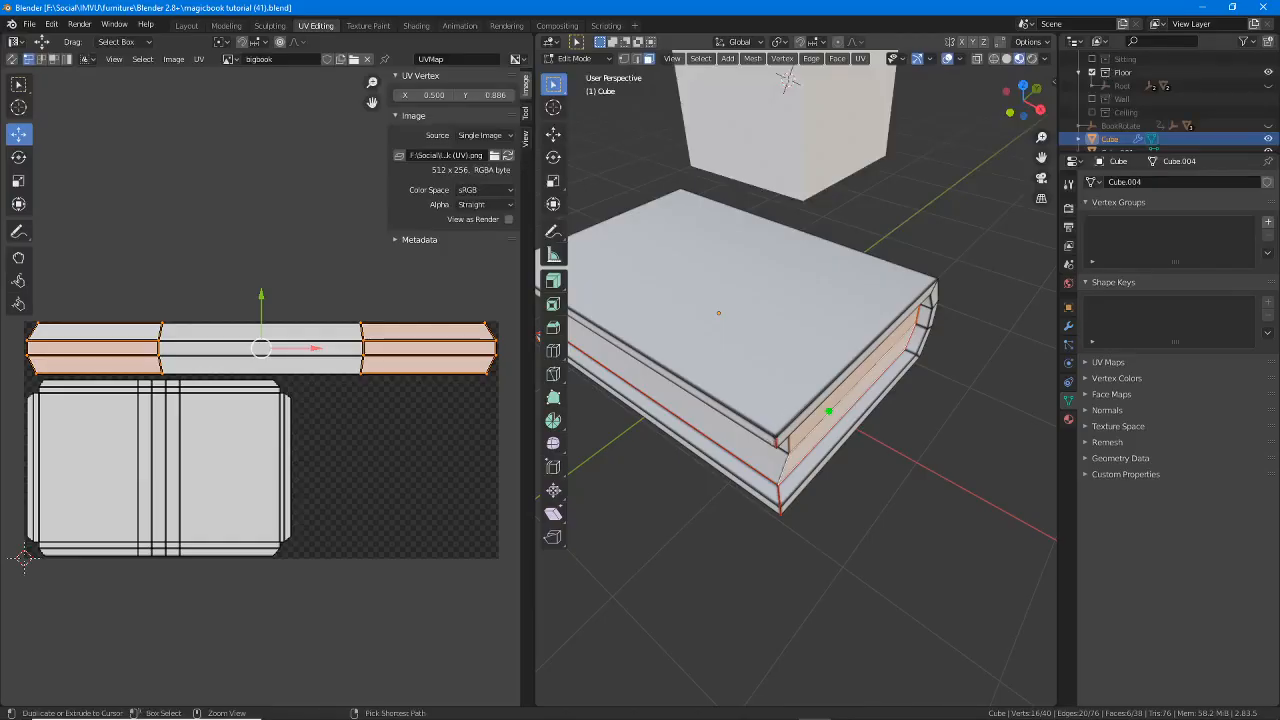
pyautogui.moveTo(826, 396)
pyautogui.mouseDown()
pyautogui.moveTo(810, 362)
pyautogui.moveTo(776, 382)
pyautogui.moveTo(706, 382)
pyautogui.moveTo(700, 400)
pyautogui.moveTo(784, 445)
pyautogui.moveTo(826, 398)
pyautogui.moveTo(770, 432)
pyautogui.moveTo(720, 412)
pyautogui.moveTo(768, 424)
pyautogui.mouseUp()
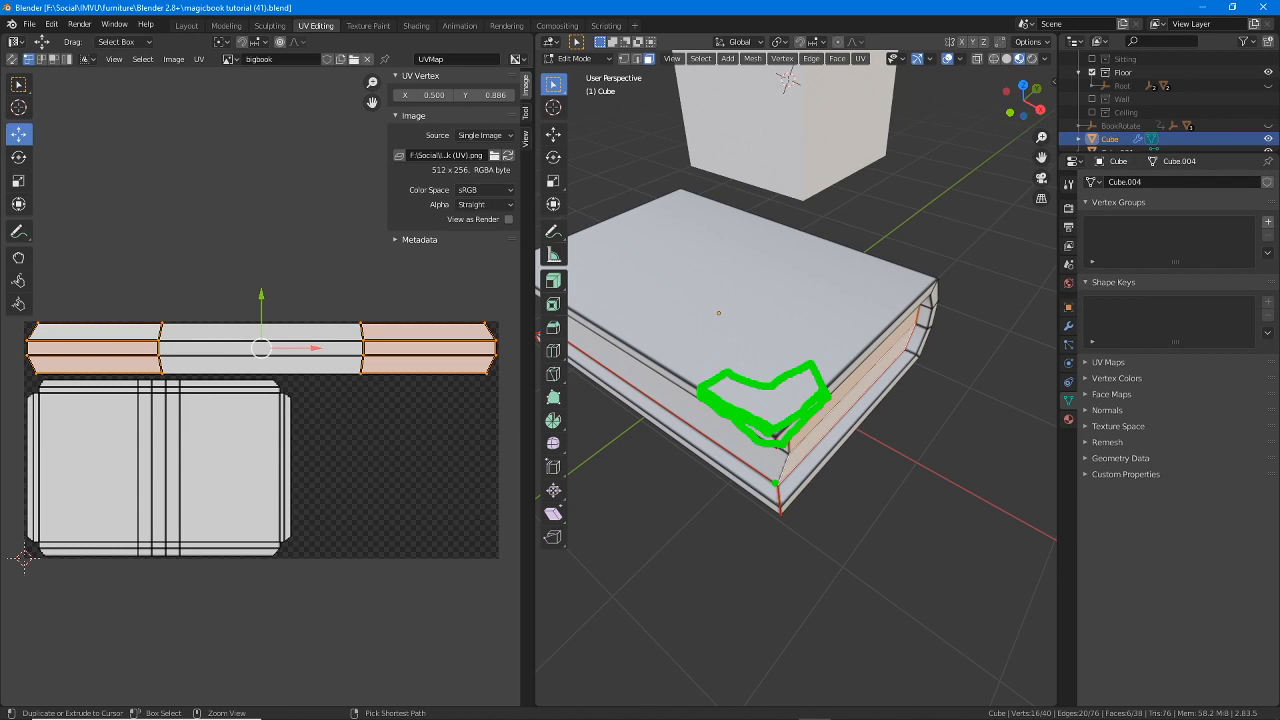
pyautogui.moveTo(776, 483)
pyautogui.mouseDown()
pyautogui.moveTo(832, 446)
pyautogui.moveTo(802, 490)
pyautogui.moveTo(765, 497)
pyautogui.moveTo(728, 466)
pyautogui.moveTo(782, 512)
pyautogui.moveTo(830, 466)
pyautogui.moveTo(734, 459)
pyautogui.mouseUp()
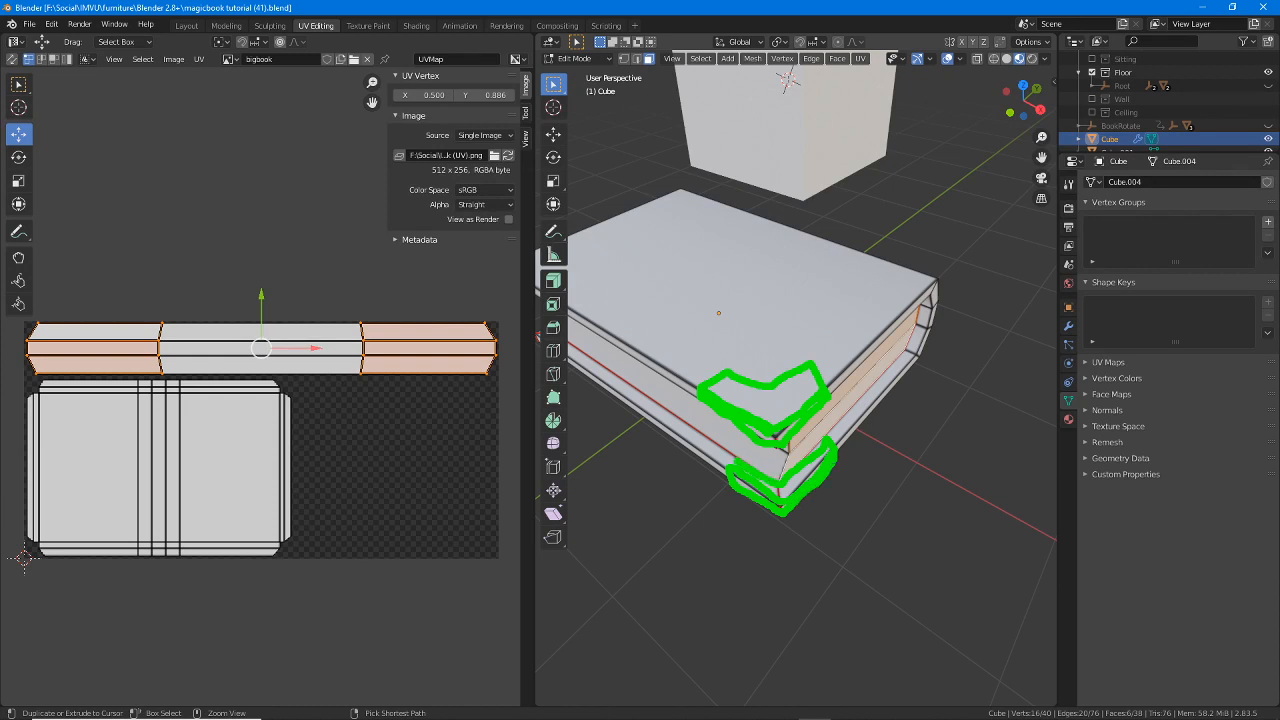
pyautogui.moveTo(714, 382)
pyautogui.mouseDown()
pyautogui.moveTo(736, 402)
pyautogui.moveTo(818, 372)
pyautogui.mouseUp()
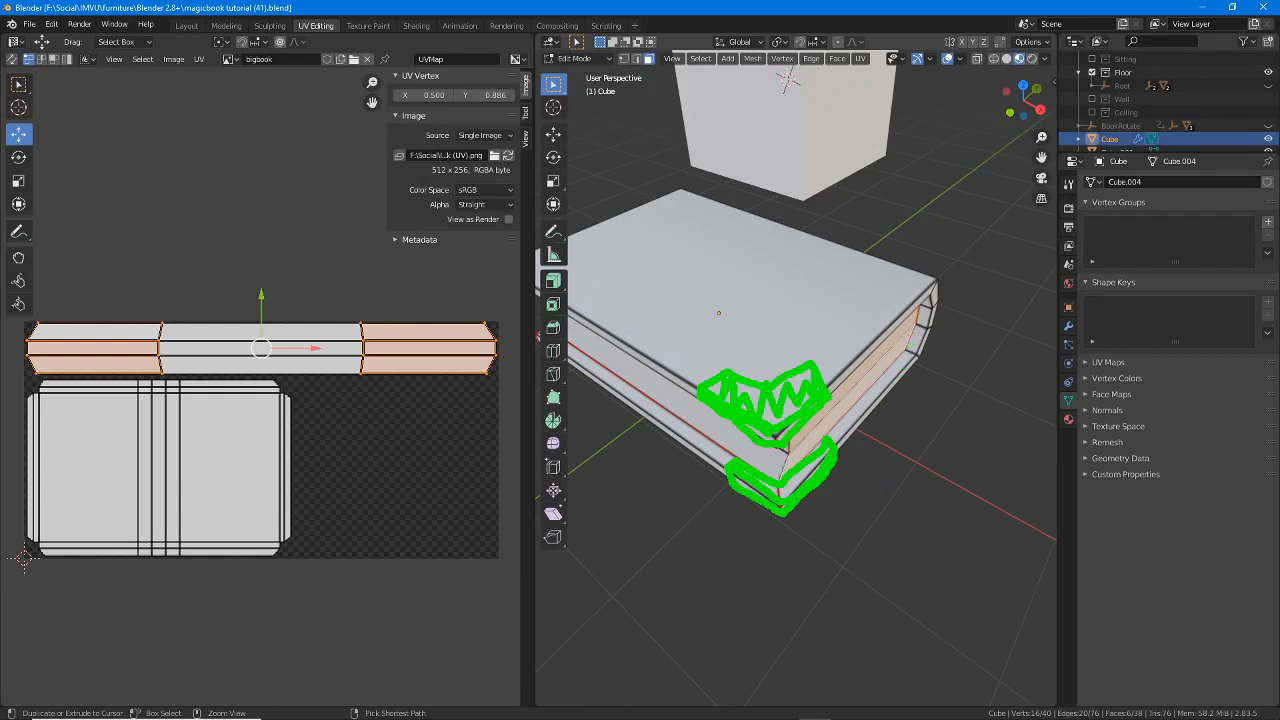
pyautogui.moveTo(450, 352)
pyautogui.mouseDown()
pyautogui.moveTo(450, 518)
pyautogui.moveTo(484, 494)
pyautogui.moveTo(484, 512)
pyautogui.mouseUp()
pyautogui.moveTo(388, 355)
pyautogui.mouseDown()
pyautogui.moveTo(407, 545)
pyautogui.moveTo(408, 364)
pyautogui.mouseUp()
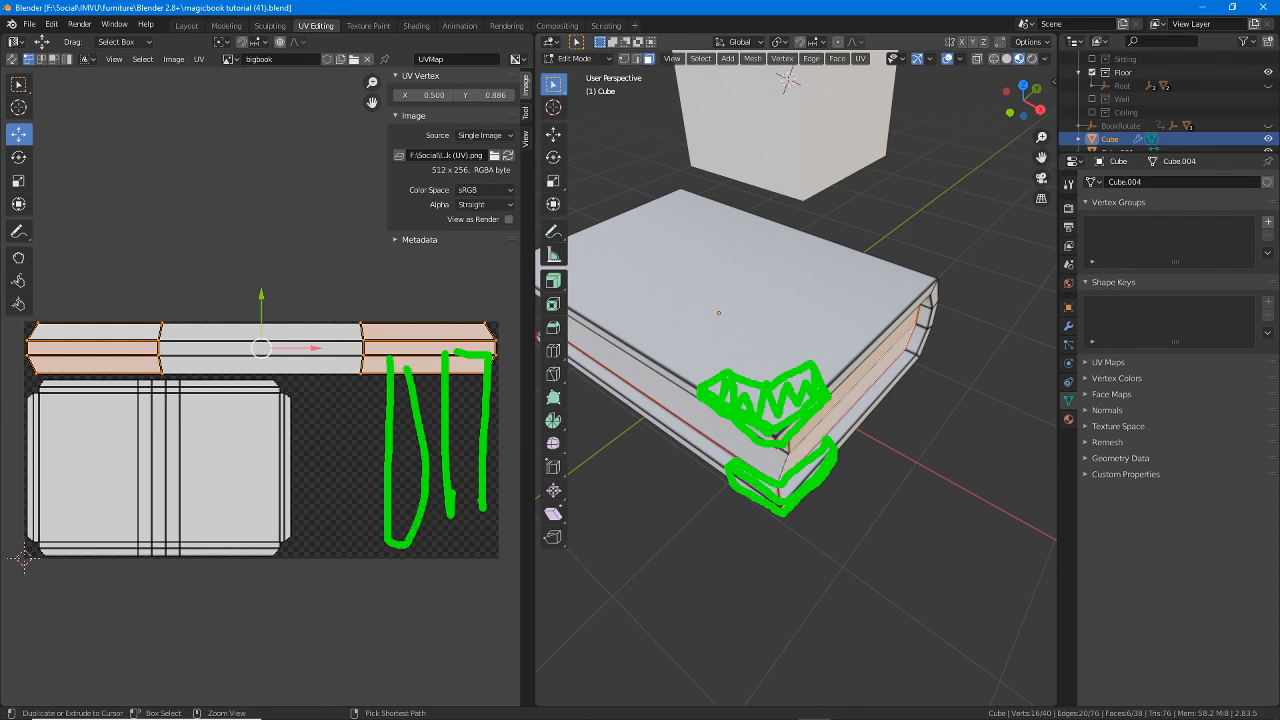
pyautogui.moveTo(319, 362)
pyautogui.mouseDown()
pyautogui.moveTo(322, 510)
pyautogui.moveTo(369, 406)
pyautogui.moveTo(330, 350)
pyautogui.moveTo(384, 498)
pyautogui.mouseUp()
pyautogui.moveTo(406, 388); pyautogui.dragTo(411, 531)
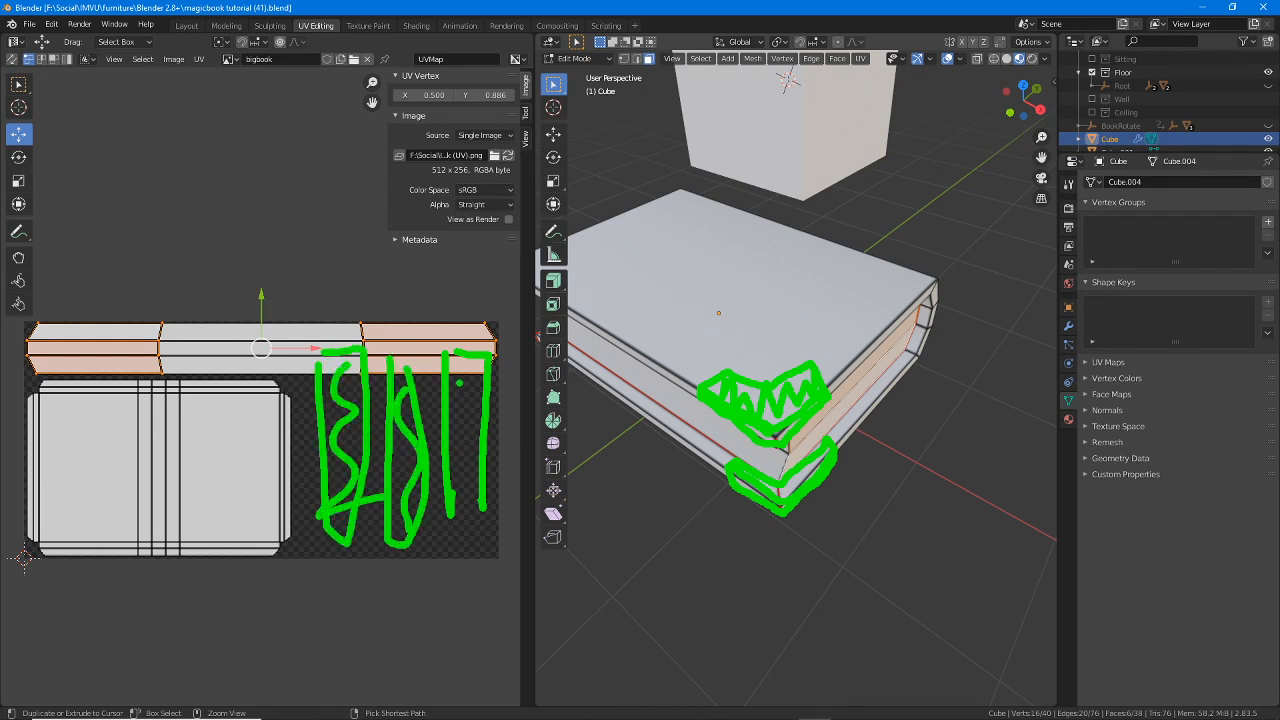
pyautogui.moveTo(465, 372); pyautogui.dragTo(468, 524)
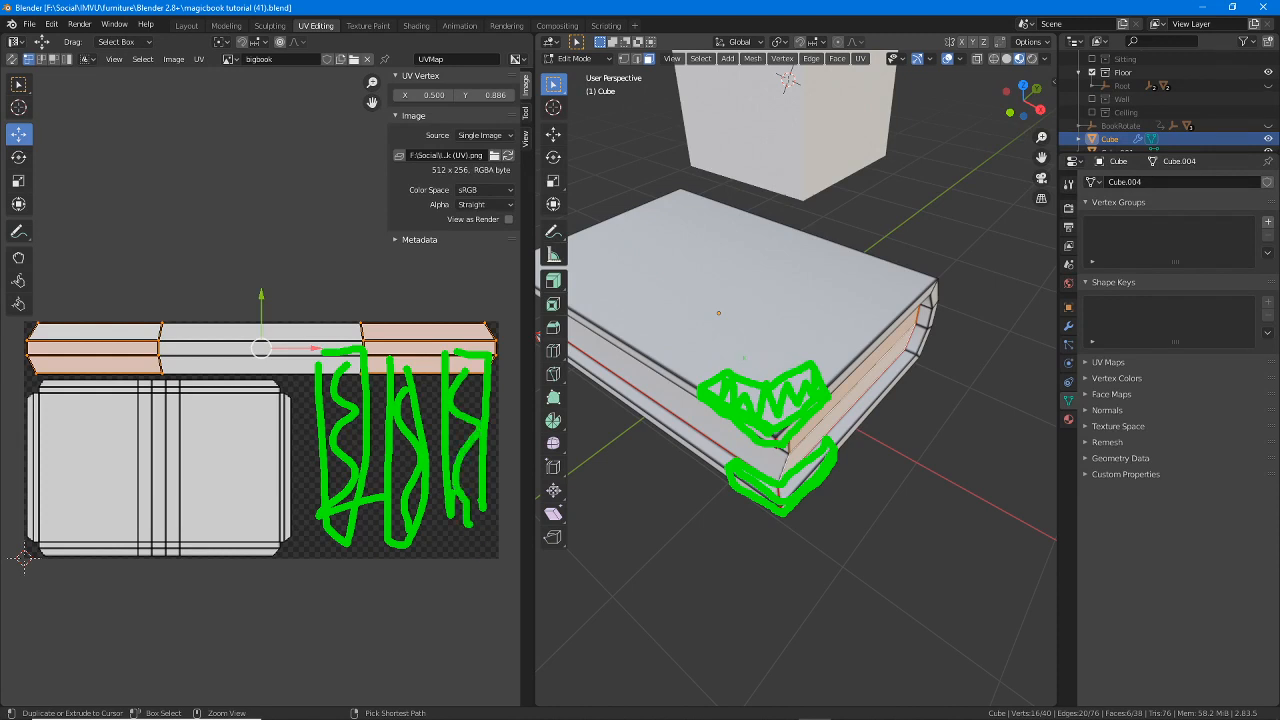
pyautogui.moveTo(714, 362)
pyautogui.mouseDown()
pyautogui.moveTo(688, 376)
pyautogui.moveTo(806, 444)
pyautogui.moveTo(708, 352)
pyautogui.moveTo(700, 376)
pyautogui.mouseUp()
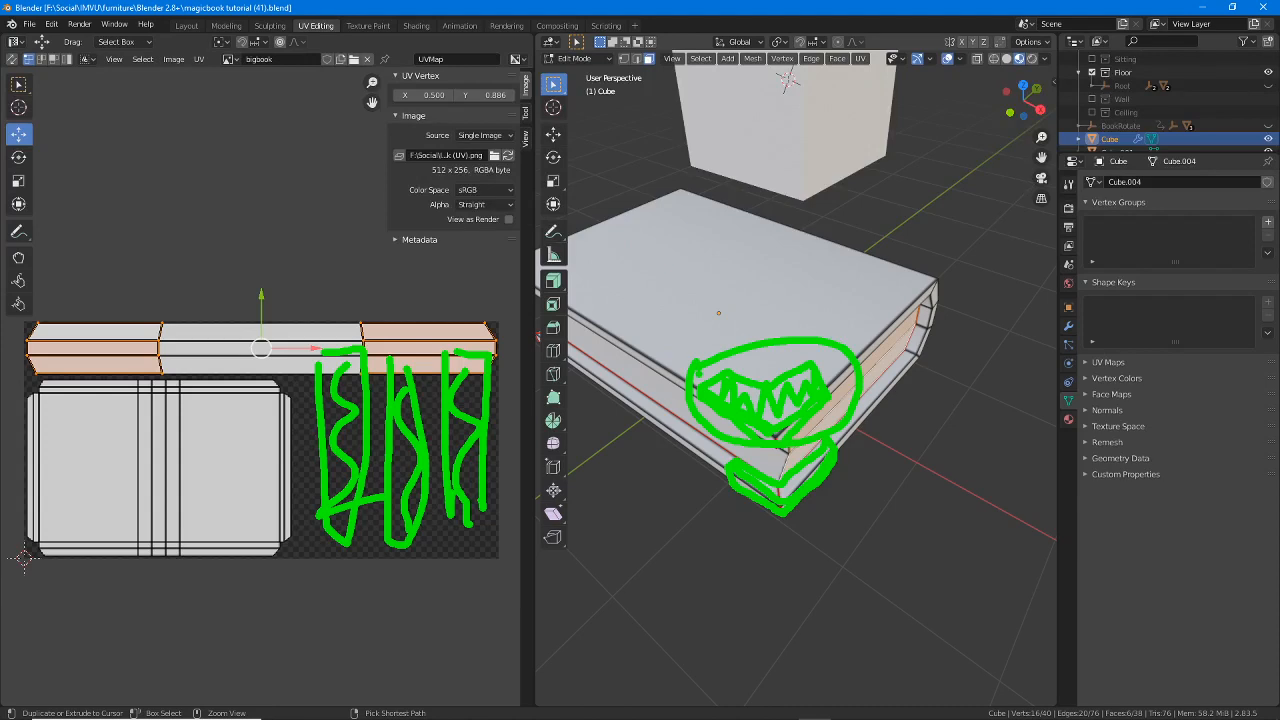
pyautogui.moveTo(270, 368)
pyautogui.mouseDown()
pyautogui.moveTo(250, 368)
pyautogui.moveTo(316, 438)
pyautogui.moveTo(314, 360)
pyautogui.mouseUp()
pyautogui.moveTo(273, 510)
pyautogui.mouseDown()
pyautogui.moveTo(242, 524)
pyautogui.moveTo(318, 535)
pyautogui.moveTo(238, 504)
pyautogui.mouseUp()
pyautogui.moveTo(20, 517)
pyautogui.mouseDown()
pyautogui.moveTo(22, 562)
pyautogui.moveTo(45, 515)
pyautogui.moveTo(20, 518)
pyautogui.mouseUp()
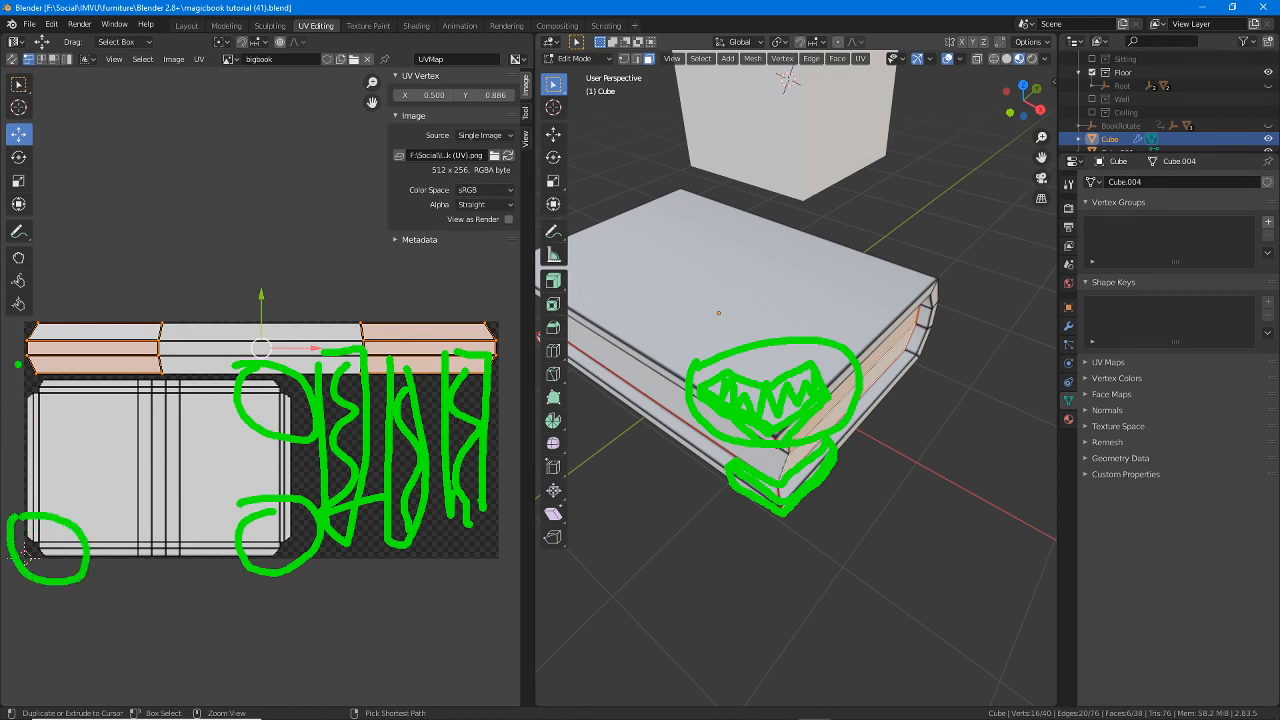
pyautogui.moveTo(18, 363)
pyautogui.mouseDown()
pyautogui.moveTo(76, 386)
pyautogui.moveTo(20, 370)
pyautogui.mouseUp()
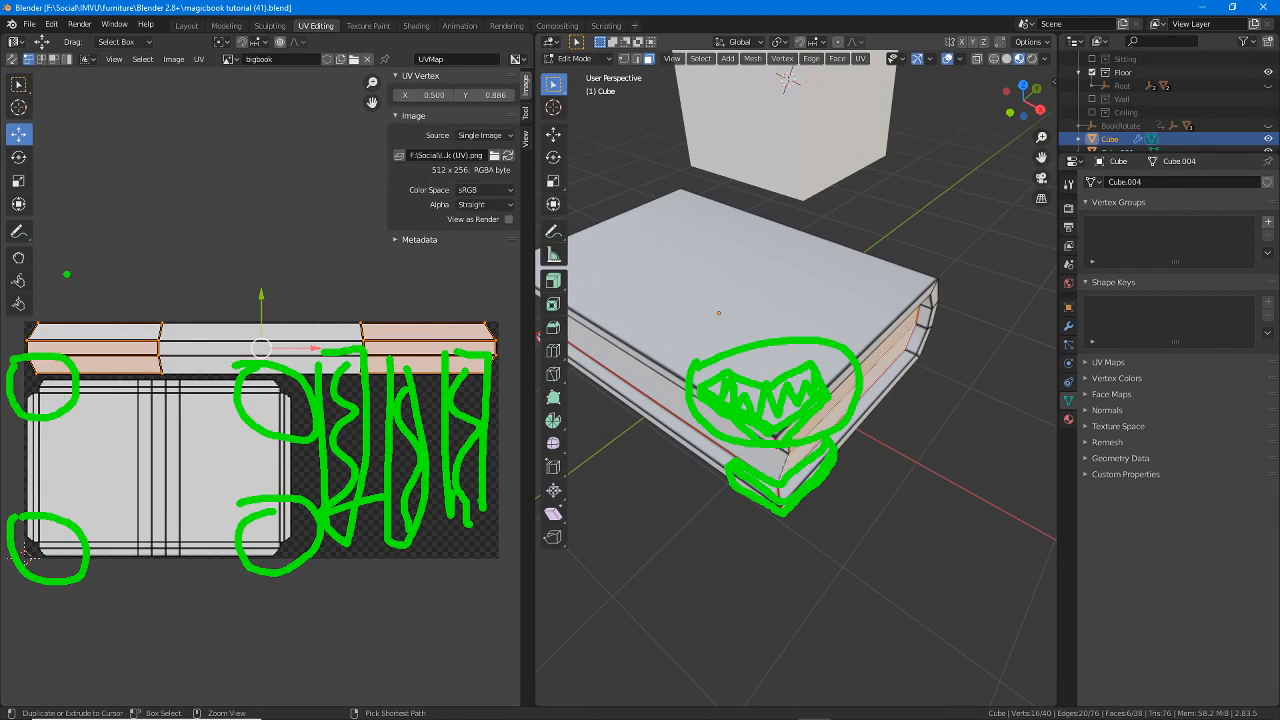
pyautogui.moveTo(67, 248)
pyautogui.mouseDown()
pyautogui.moveTo(57, 352)
pyautogui.moveTo(80, 326)
pyautogui.mouseUp()
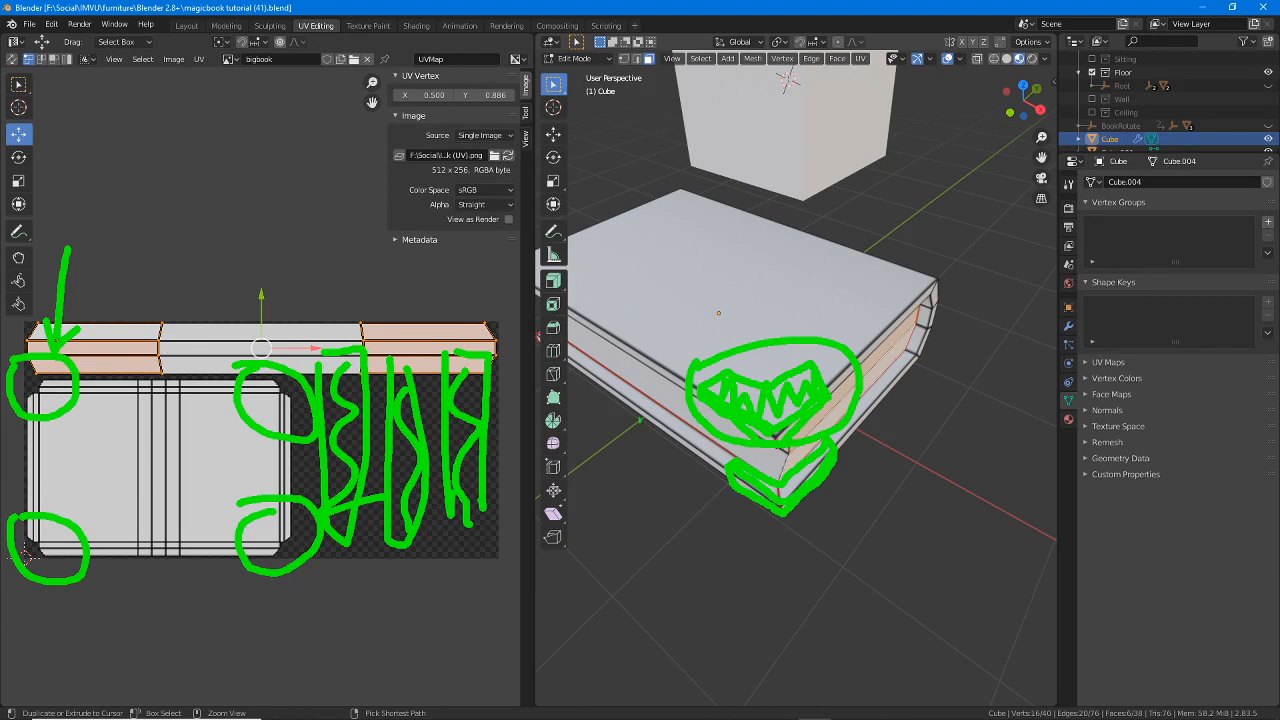
pyautogui.moveTo(740, 368)
pyautogui.mouseDown()
pyautogui.moveTo(728, 362)
pyautogui.moveTo(705, 434)
pyautogui.moveTo(830, 410)
pyautogui.moveTo(724, 359)
pyautogui.mouseUp()
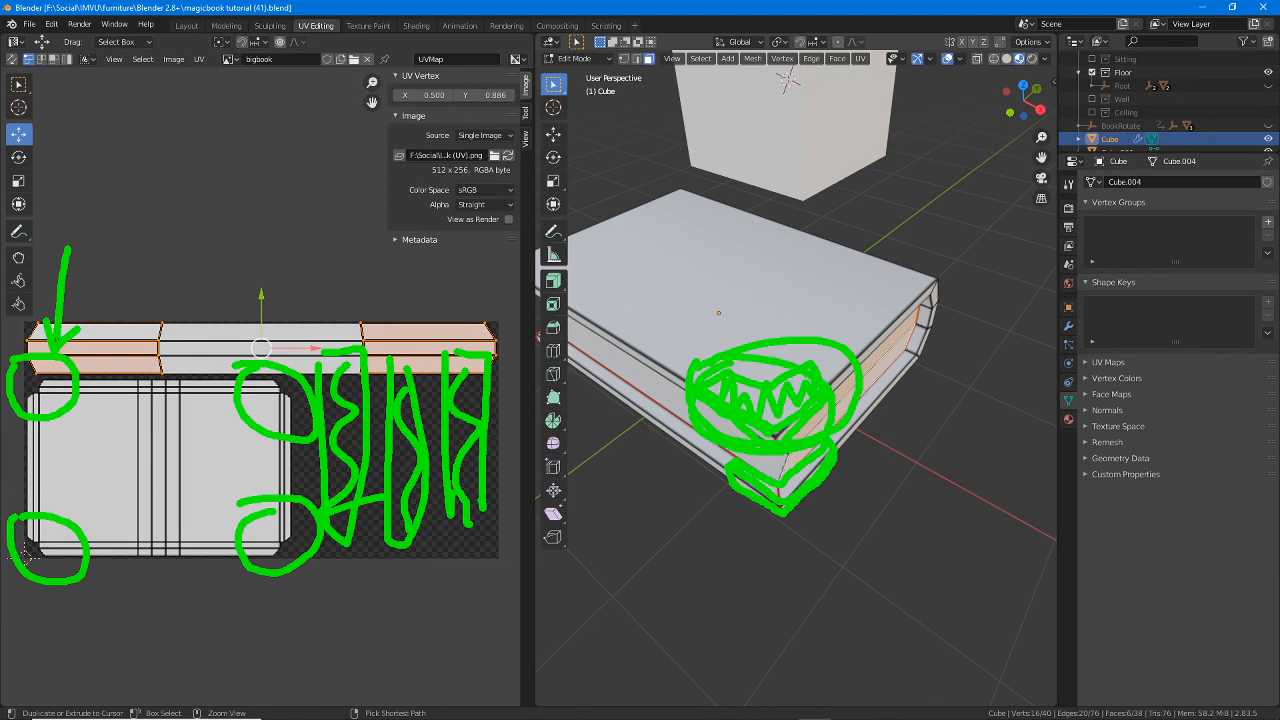
pyautogui.press('Escape')
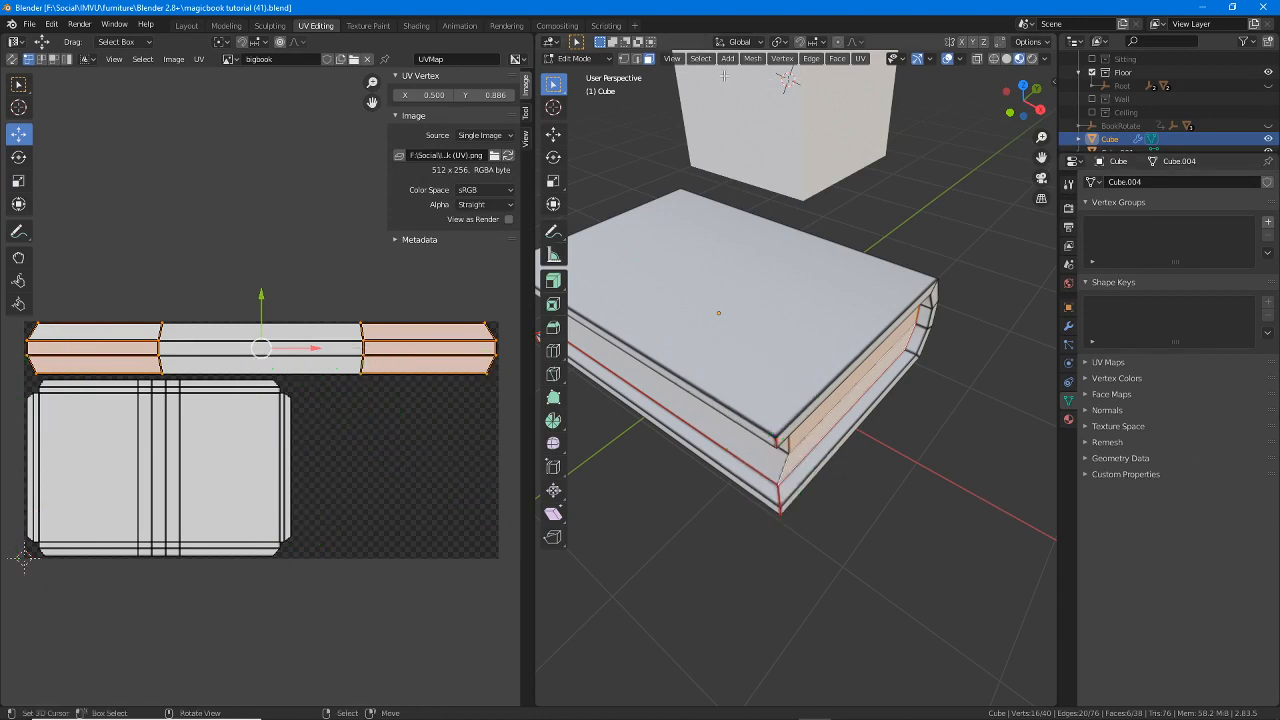
# - Select all faces of the book mesh so that all its UV islands are displayed
pyautogui.click(700, 58)
pyautogui.click(705, 72)
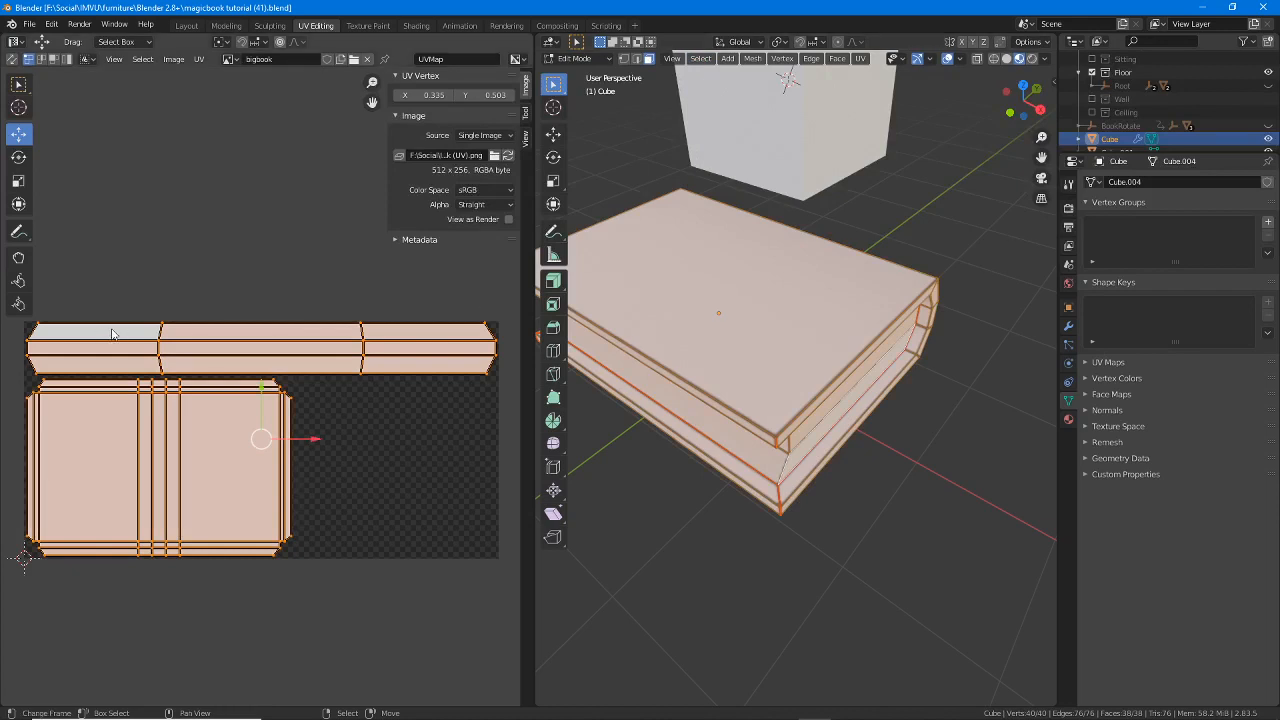
pyautogui.moveTo(304, 383)
pyautogui.mouseDown()
pyautogui.moveTo(297, 555)
pyautogui.moveTo(494, 572)
pyautogui.moveTo(506, 416)
pyautogui.moveTo(423, 384)
pyautogui.moveTo(312, 383)
pyautogui.mouseUp()
pyautogui.moveTo(317, 427)
pyautogui.mouseDown()
pyautogui.moveTo(318, 464)
pyautogui.moveTo(319, 403)
pyautogui.moveTo(383, 404)
pyautogui.moveTo(322, 468)
pyautogui.mouseUp()
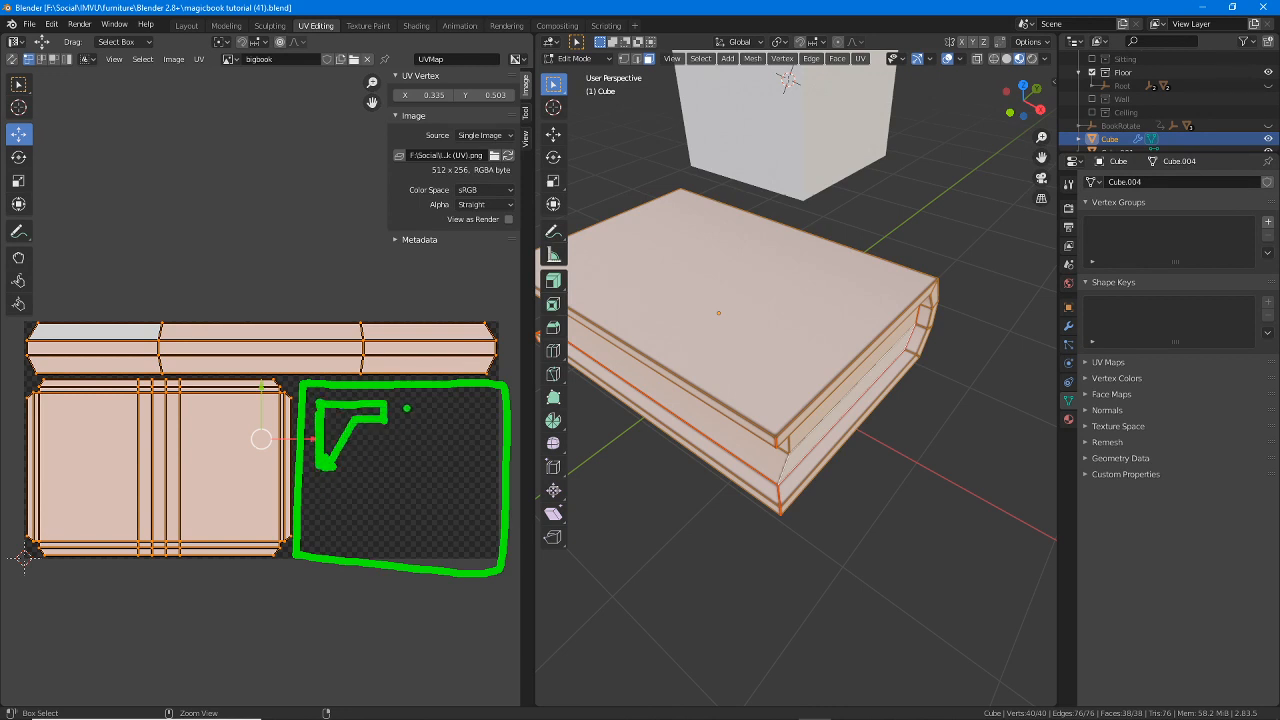
pyautogui.moveTo(404, 404)
pyautogui.mouseDown()
pyautogui.moveTo(403, 419)
pyautogui.moveTo(461, 420)
pyautogui.moveTo(488, 480)
pyautogui.moveTo(430, 405)
pyautogui.moveTo(480, 398)
pyautogui.moveTo(496, 484)
pyautogui.moveTo(484, 489)
pyautogui.mouseUp()
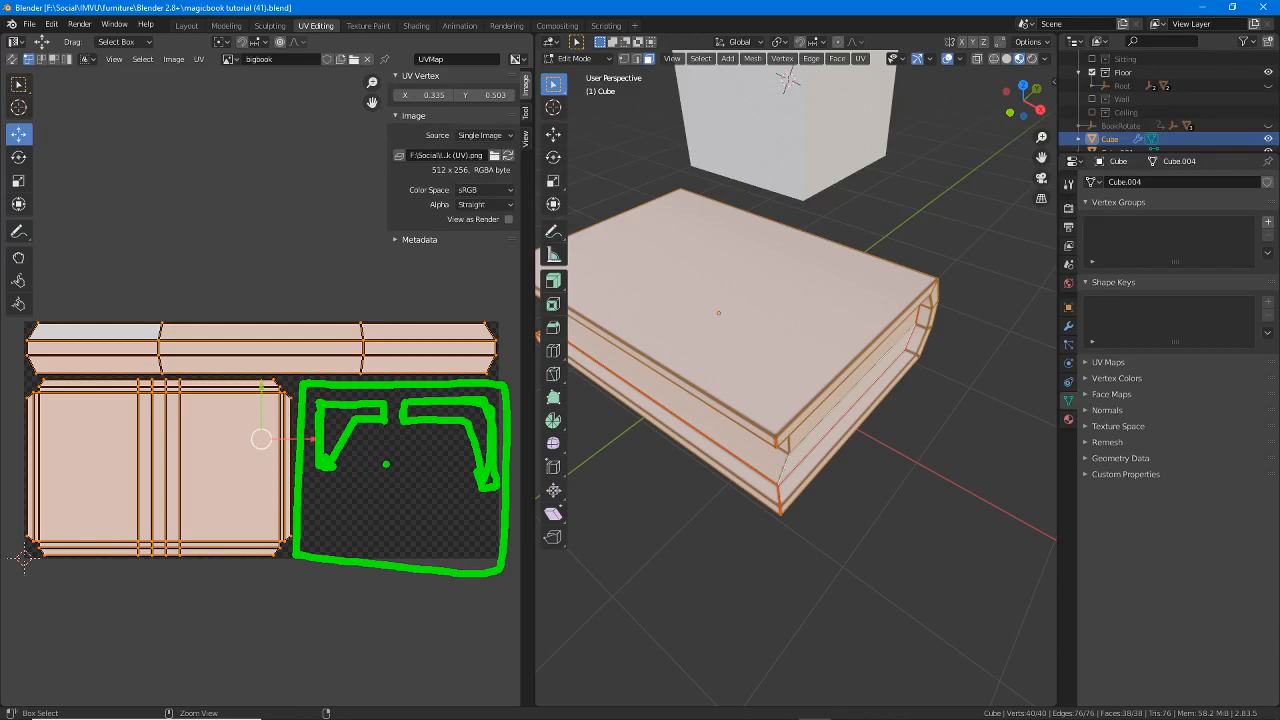
pyautogui.moveTo(387, 463)
pyautogui.mouseDown()
pyautogui.moveTo(386, 538)
pyautogui.moveTo(301, 528)
pyautogui.moveTo(344, 514)
pyautogui.moveTo(381, 455)
pyautogui.moveTo(404, 466)
pyautogui.moveTo(404, 536)
pyautogui.moveTo(488, 534)
pyautogui.moveTo(410, 468)
pyautogui.moveTo(428, 500)
pyautogui.moveTo(465, 518)
pyautogui.mouseUp()
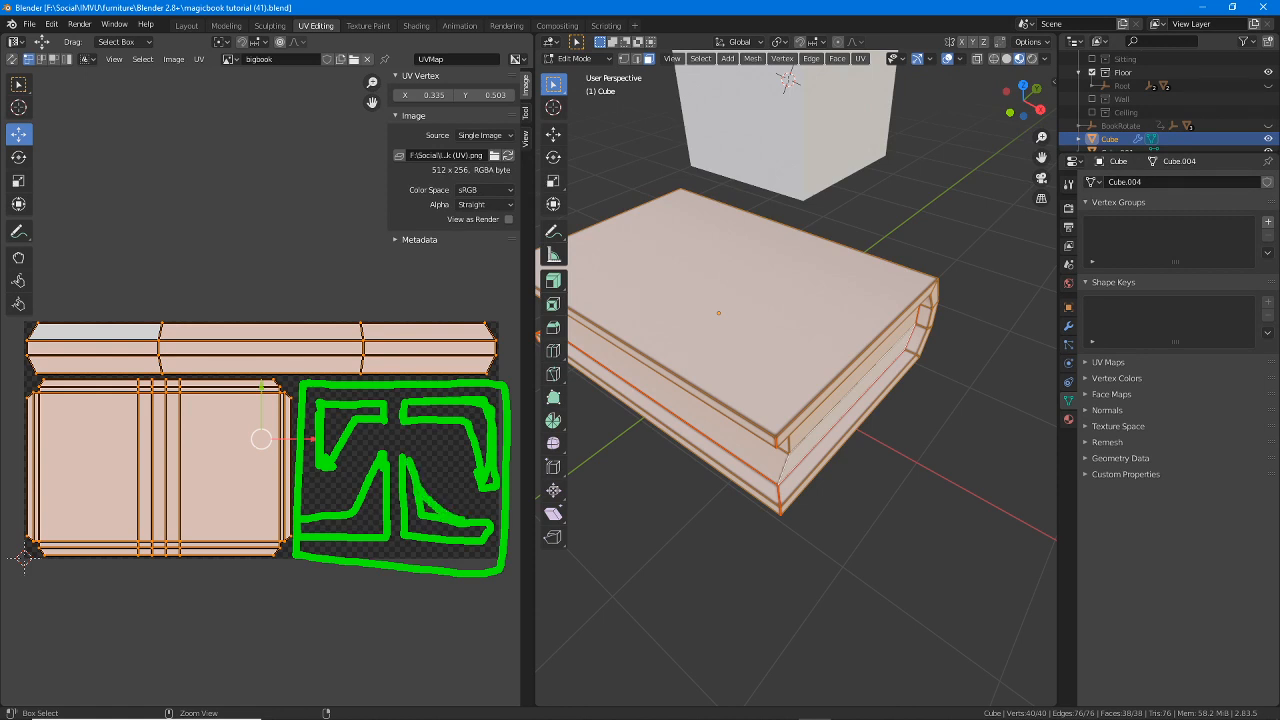
pyautogui.moveTo(410, 464)
pyautogui.mouseDown()
pyautogui.moveTo(420, 532)
pyautogui.moveTo(446, 524)
pyautogui.moveTo(308, 526)
pyautogui.mouseUp()
pyautogui.moveTo(332, 456)
pyautogui.mouseDown()
pyautogui.moveTo(330, 420)
pyautogui.moveTo(460, 410)
pyautogui.moveTo(484, 456)
pyautogui.mouseUp()
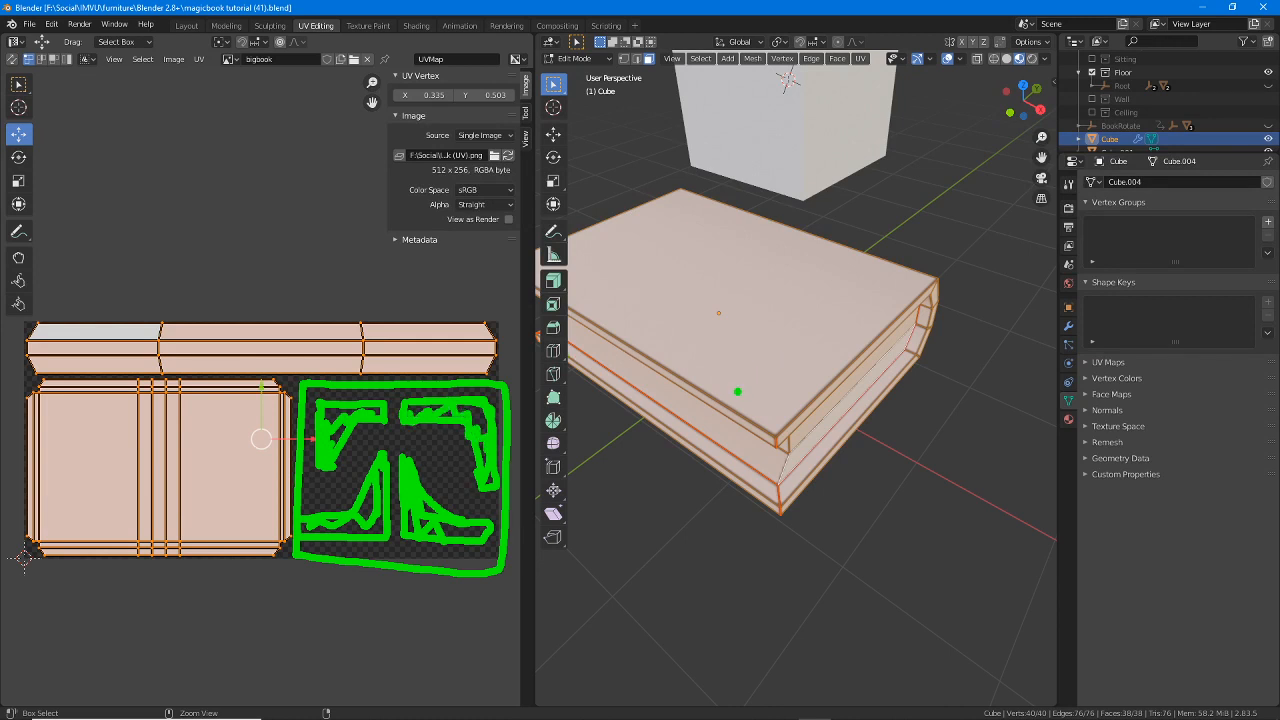
pyautogui.moveTo(737, 391); pyautogui.dragTo(818, 366)
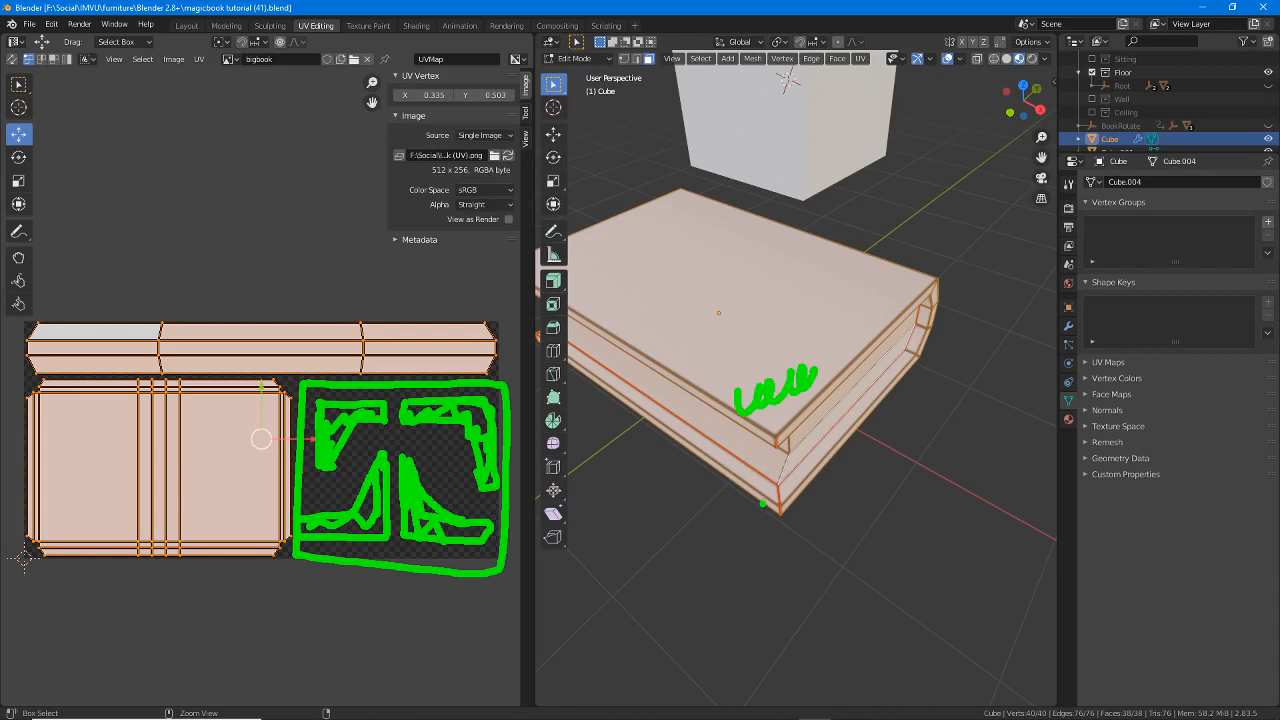
pyautogui.moveTo(756, 477)
pyautogui.mouseDown()
pyautogui.moveTo(781, 490)
pyautogui.moveTo(820, 464)
pyautogui.moveTo(808, 468)
pyautogui.mouseUp()
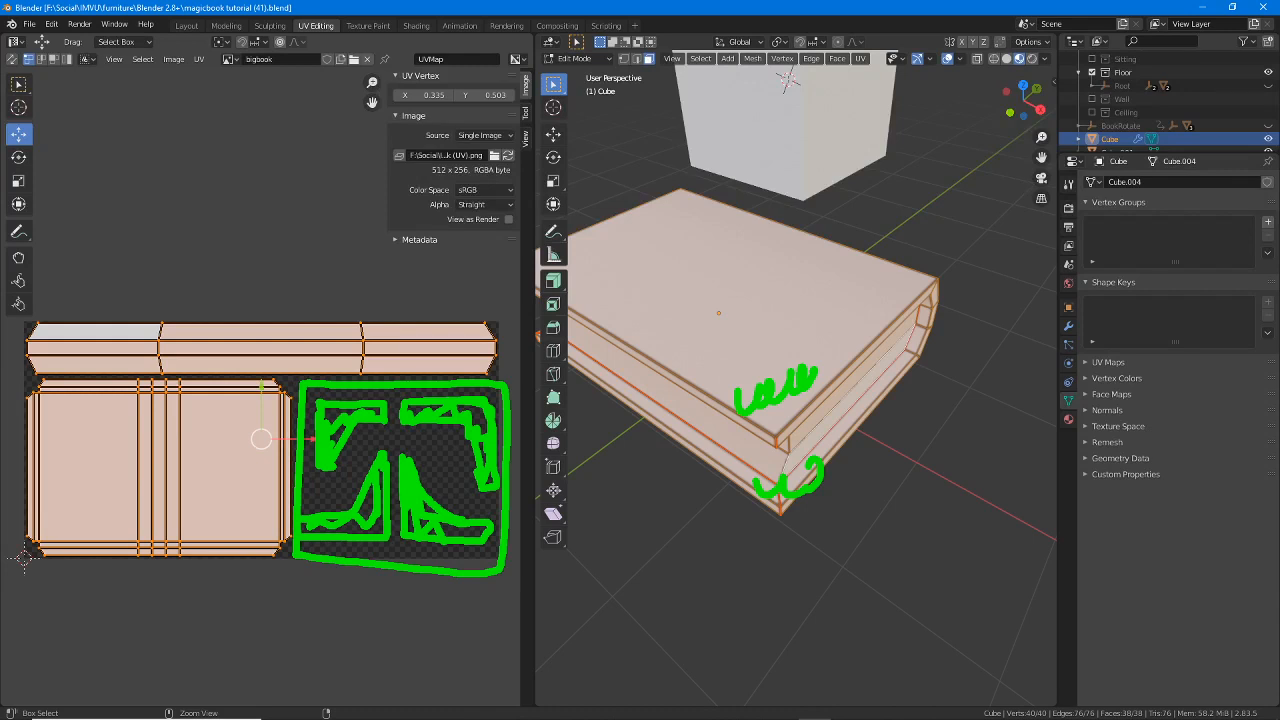
pyautogui.press('Escape')
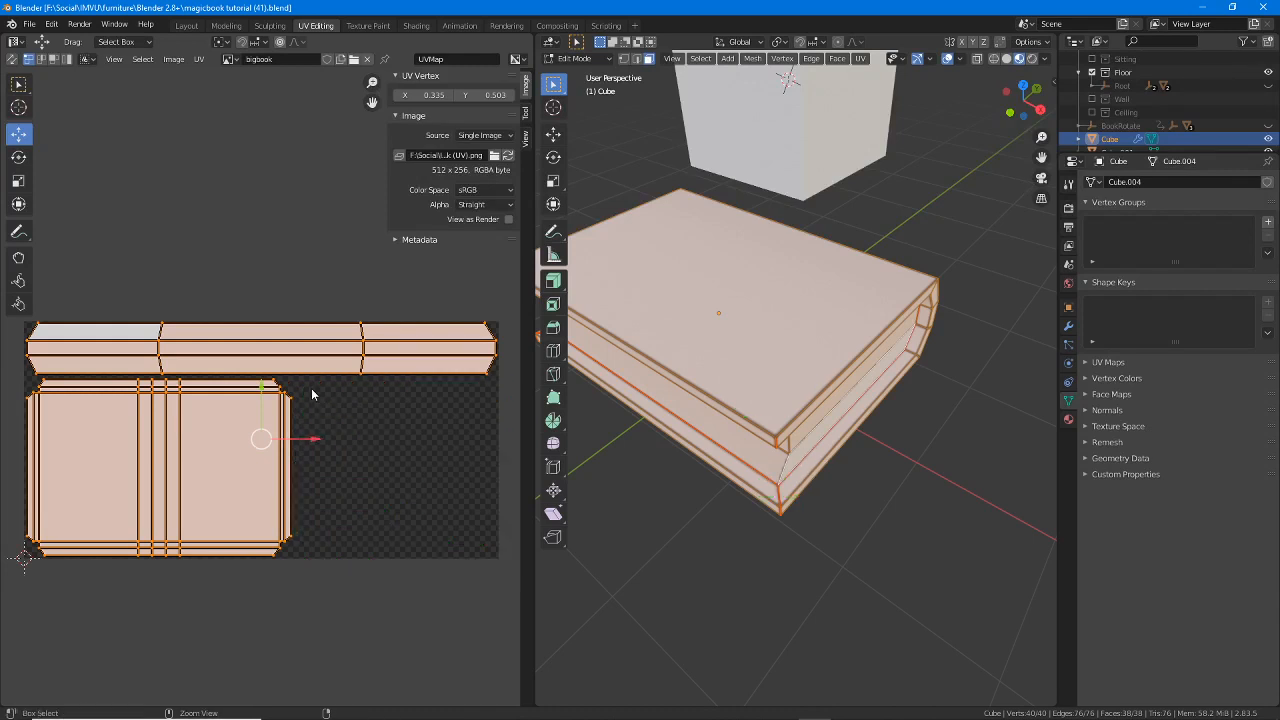
pyautogui.moveTo(22, 318)
pyautogui.mouseDown()
pyautogui.moveTo(9, 466)
pyautogui.moveTo(84, 573)
pyautogui.moveTo(482, 574)
pyautogui.moveTo(510, 388)
pyautogui.moveTo(430, 299)
pyautogui.moveTo(20, 301)
pyautogui.moveTo(19, 326)
pyautogui.mouseUp()
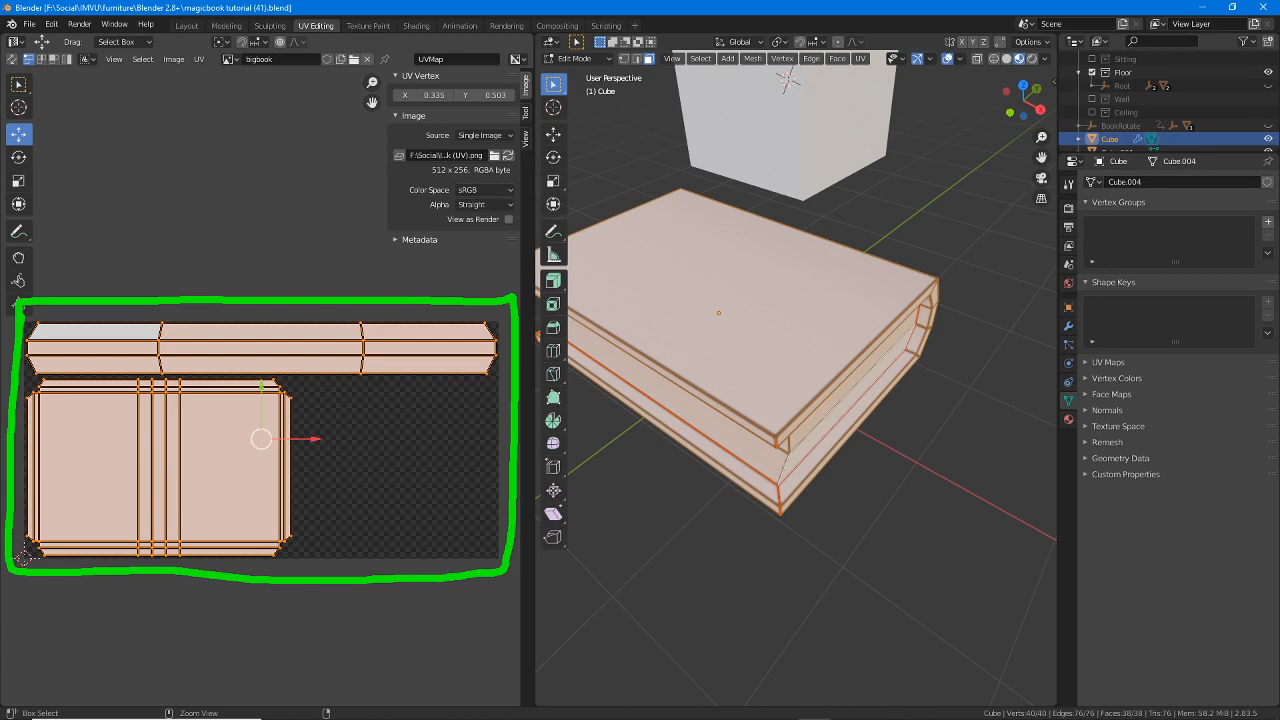
pyautogui.moveTo(938, 274)
pyautogui.mouseDown()
pyautogui.moveTo(804, 418)
pyautogui.moveTo(790, 414)
pyautogui.moveTo(840, 385)
pyautogui.mouseUp()
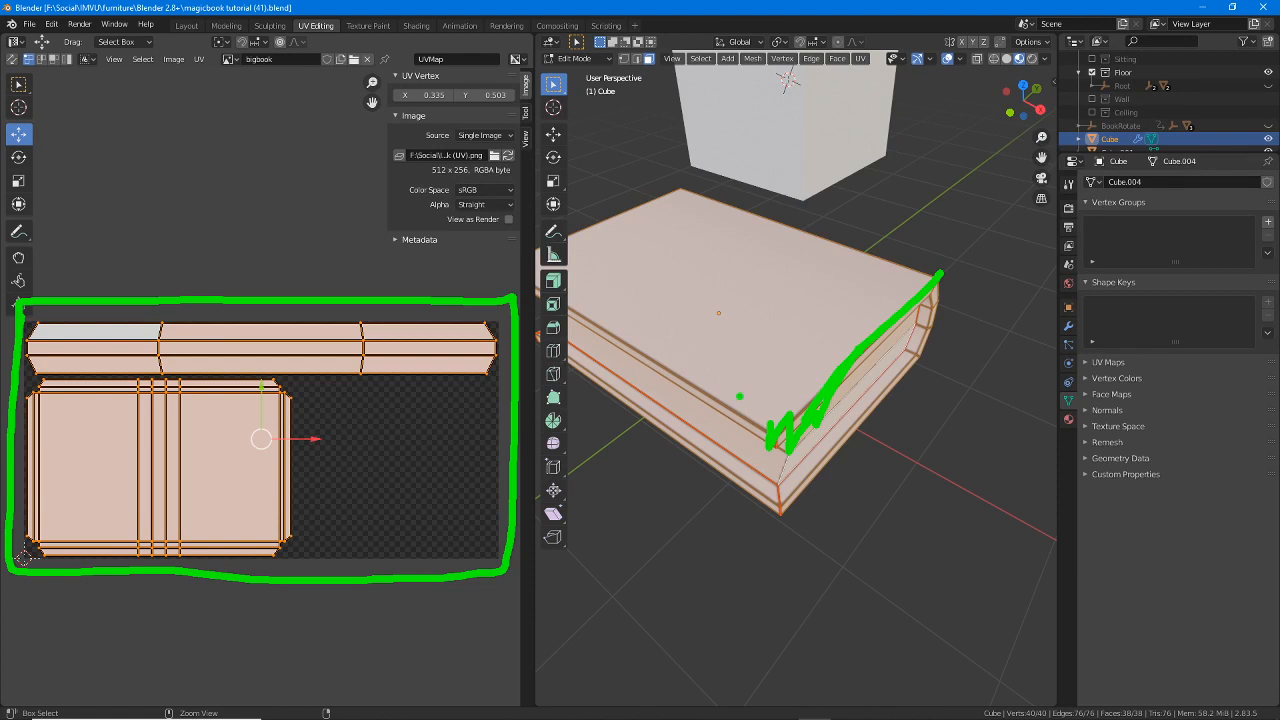
pyautogui.moveTo(739, 396)
pyautogui.mouseDown()
pyautogui.moveTo(724, 394)
pyautogui.moveTo(826, 372)
pyautogui.mouseUp()
pyautogui.moveTo(722, 400)
pyautogui.mouseDown()
pyautogui.moveTo(746, 430)
pyautogui.moveTo(784, 438)
pyautogui.mouseUp()
pyautogui.moveTo(298, 390); pyautogui.dragTo(304, 516)
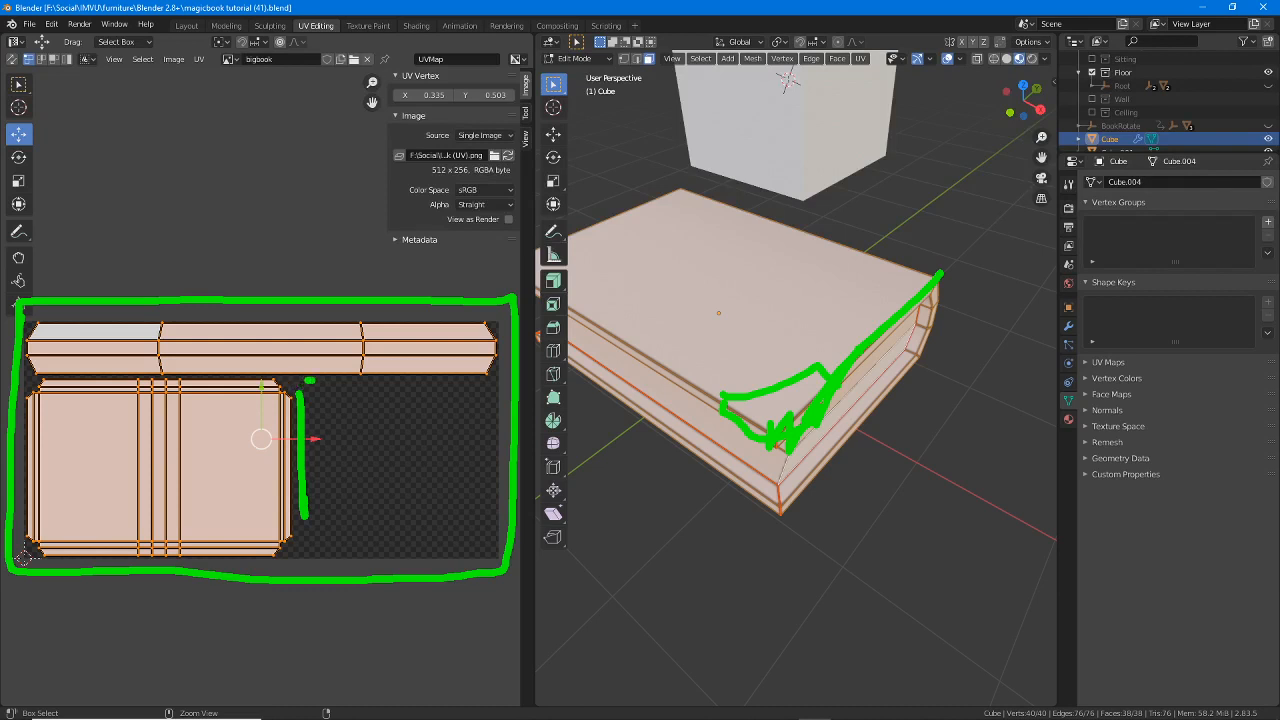
pyautogui.moveTo(306, 380); pyautogui.dragTo(475, 379)
pyautogui.moveTo(491, 380)
pyautogui.mouseDown()
pyautogui.moveTo(497, 555)
pyautogui.moveTo(312, 545)
pyautogui.moveTo(310, 436)
pyautogui.moveTo(468, 410)
pyautogui.moveTo(468, 543)
pyautogui.mouseUp()
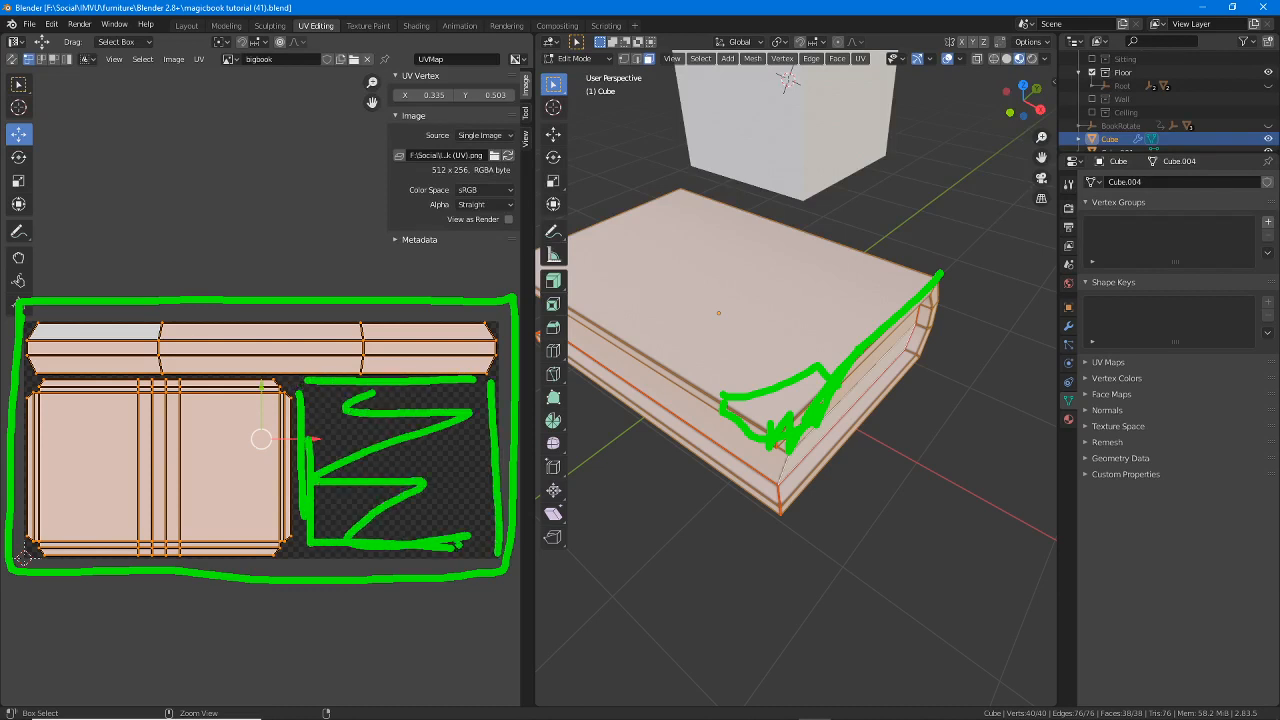
pyautogui.press('Escape')
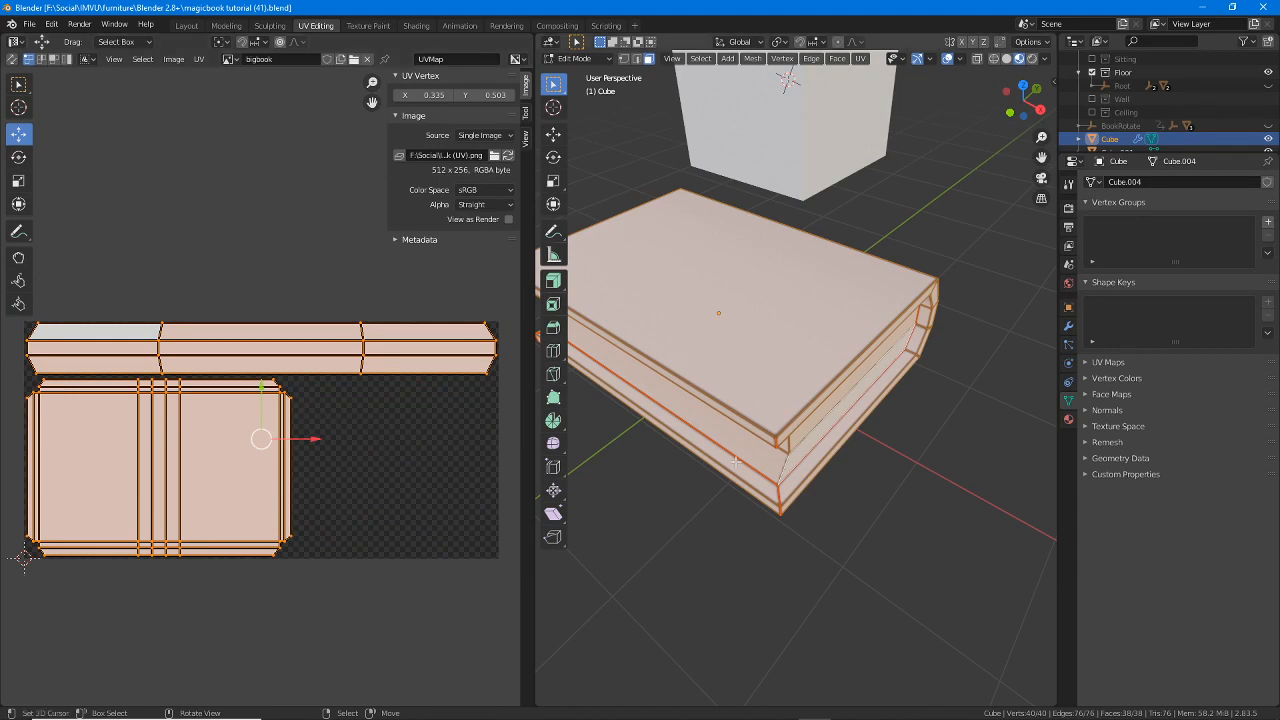
pyautogui.moveTo(693, 475); pyautogui.dragTo(851, 458, button='middle')
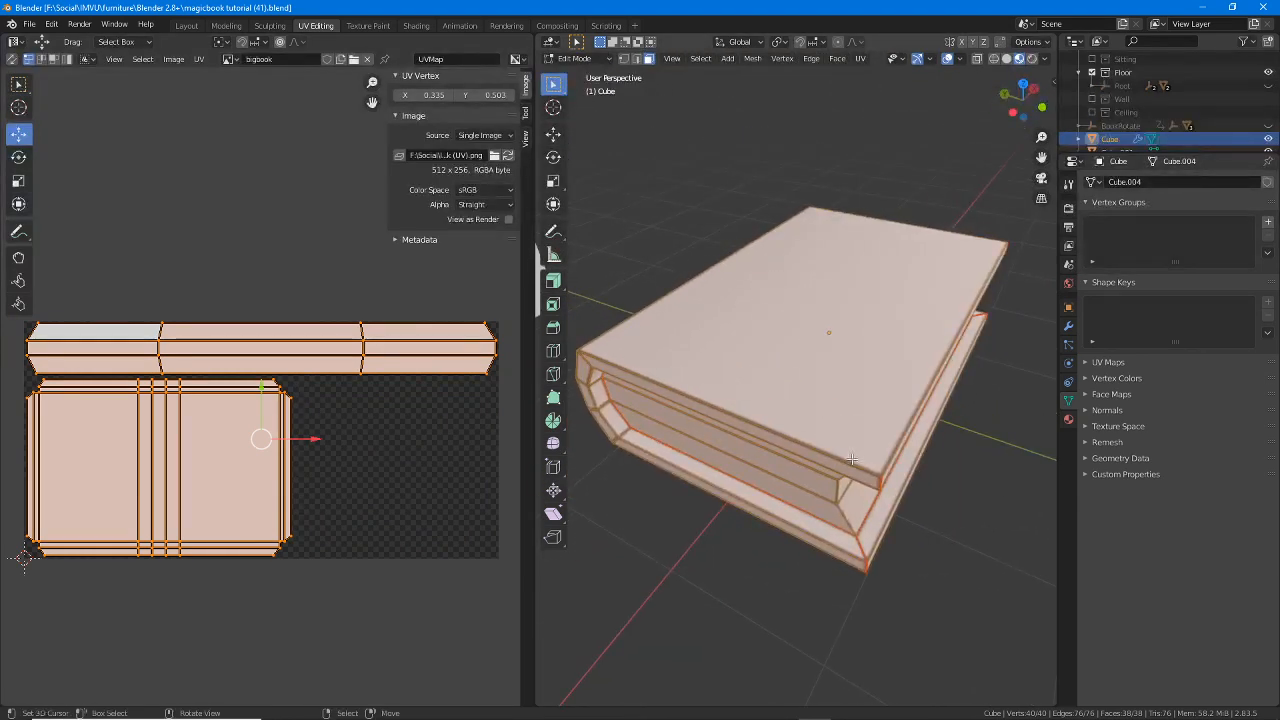
pyautogui.press('a')
pyautogui.moveTo(852, 458); pyautogui.dragTo(828, 367, button='middle')
pyautogui.moveTo(916, 347); pyautogui.dragTo(757, 413, button='middle')
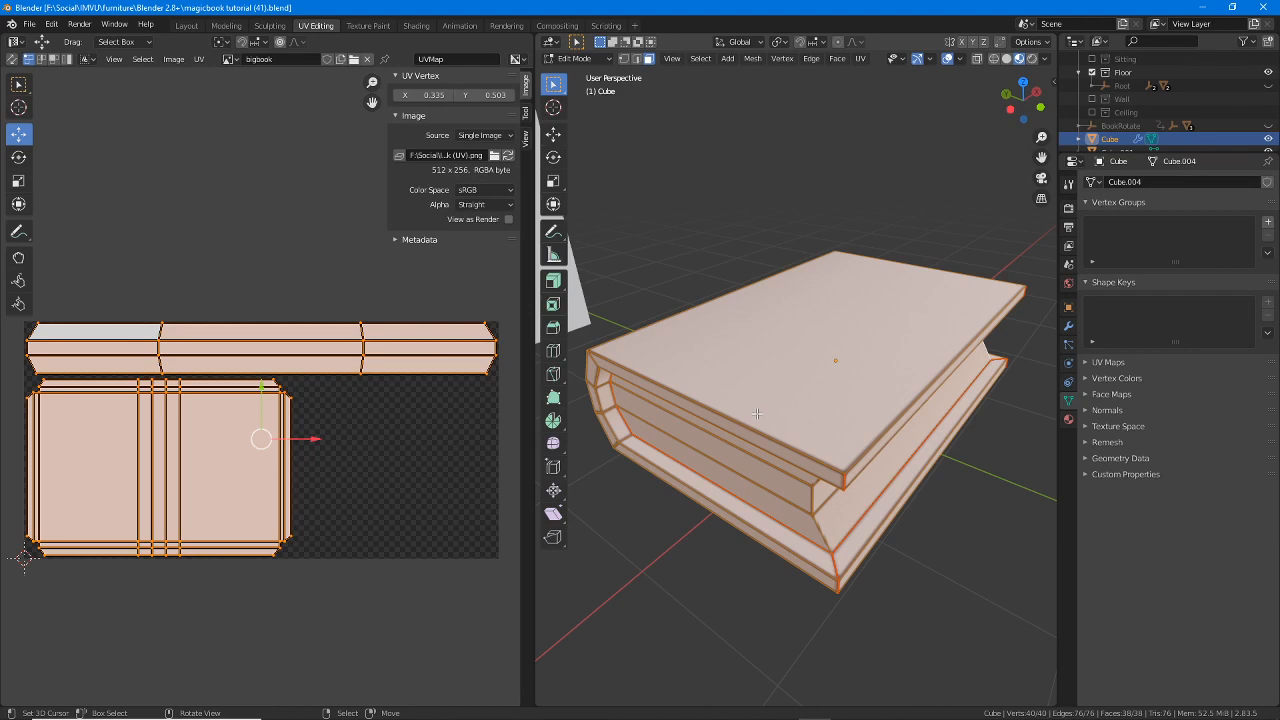
# - Return to the Layout workspace and show all hidden objects in the scene
pyautogui.click(186, 25)
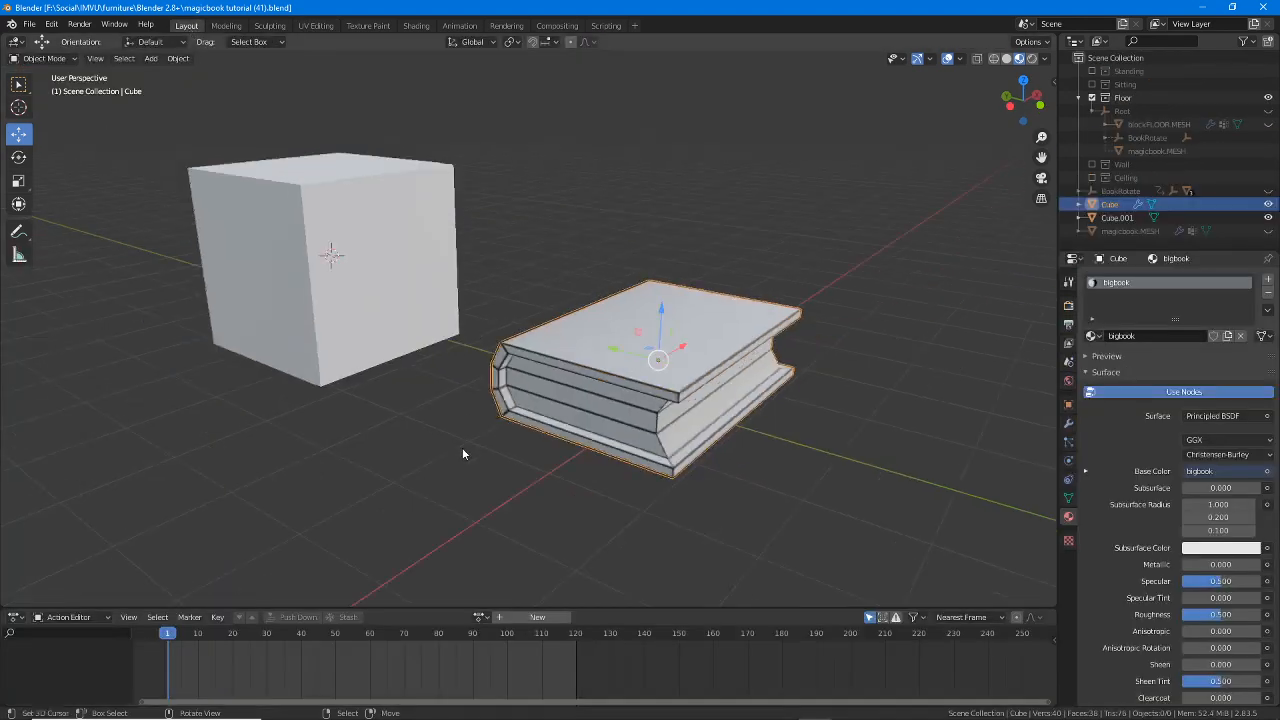
pyautogui.scroll(-1, 462, 449)
pyautogui.moveTo(462, 446)
pyautogui.mouseDown(button='middle')
pyautogui.moveTo(490, 426)
pyautogui.moveTo(455, 428)
pyautogui.mouseUp(button='middle')
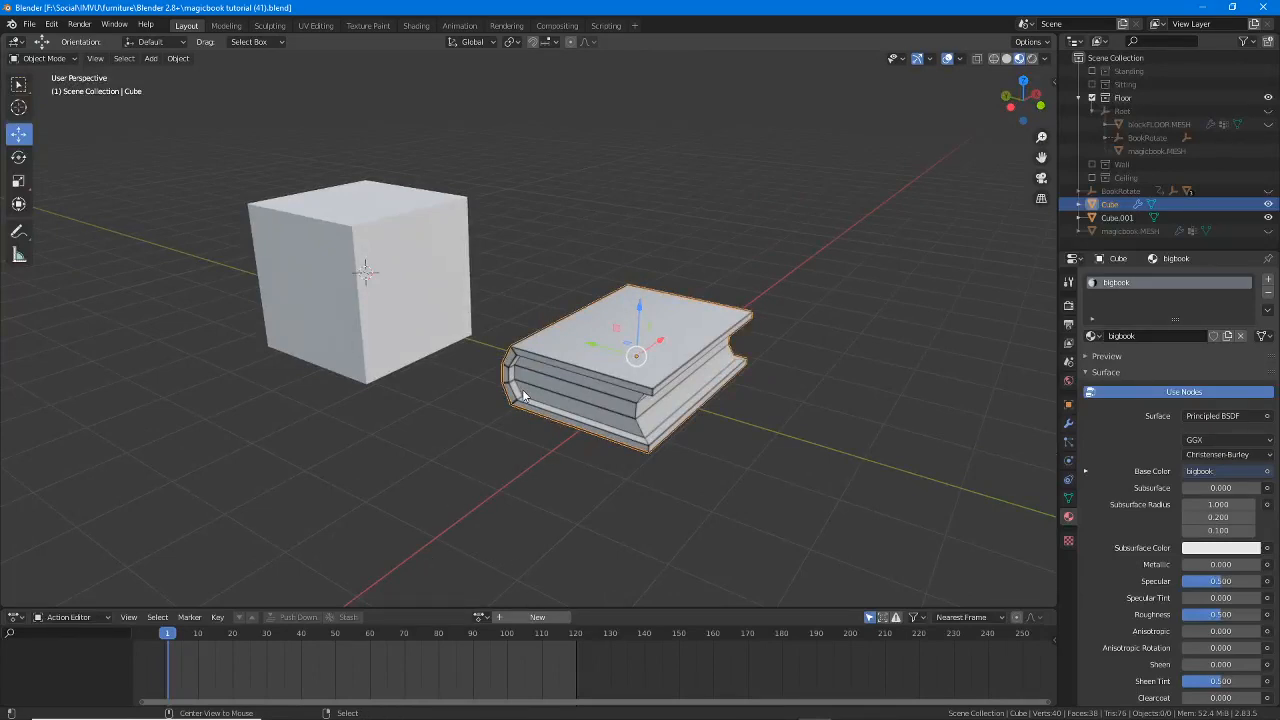
pyautogui.press('alt')
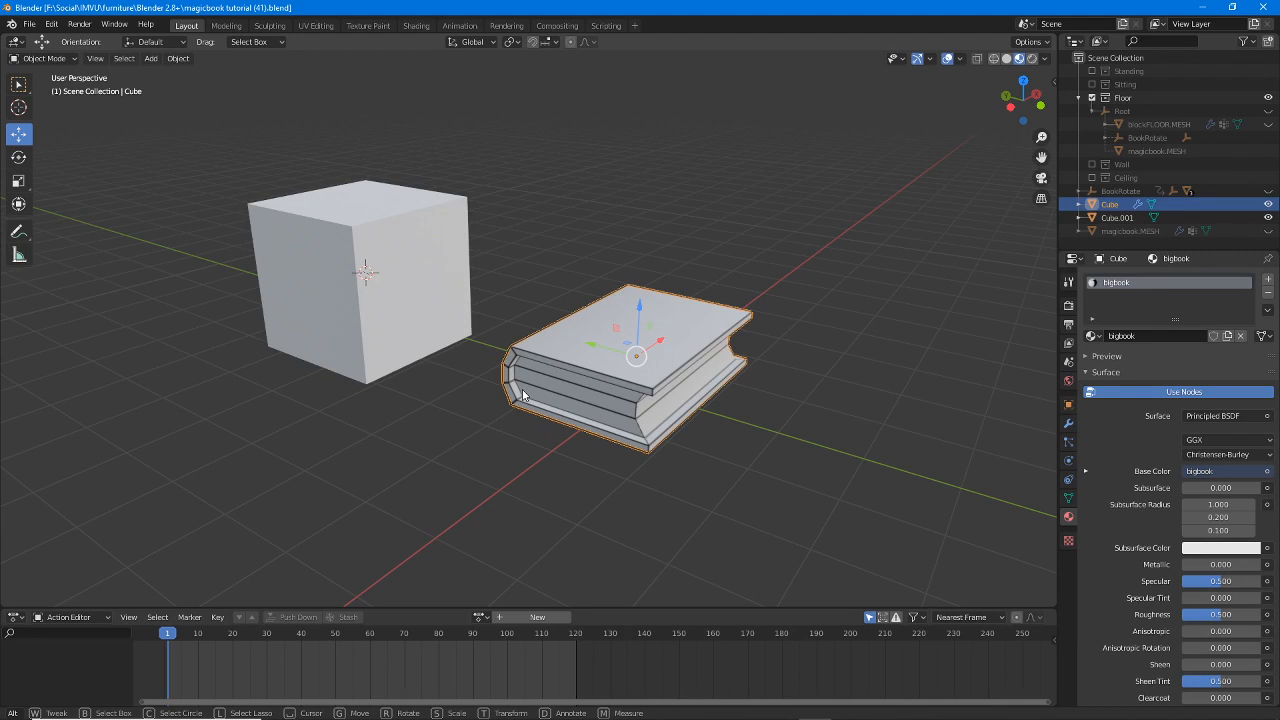
pyautogui.click(178, 58)
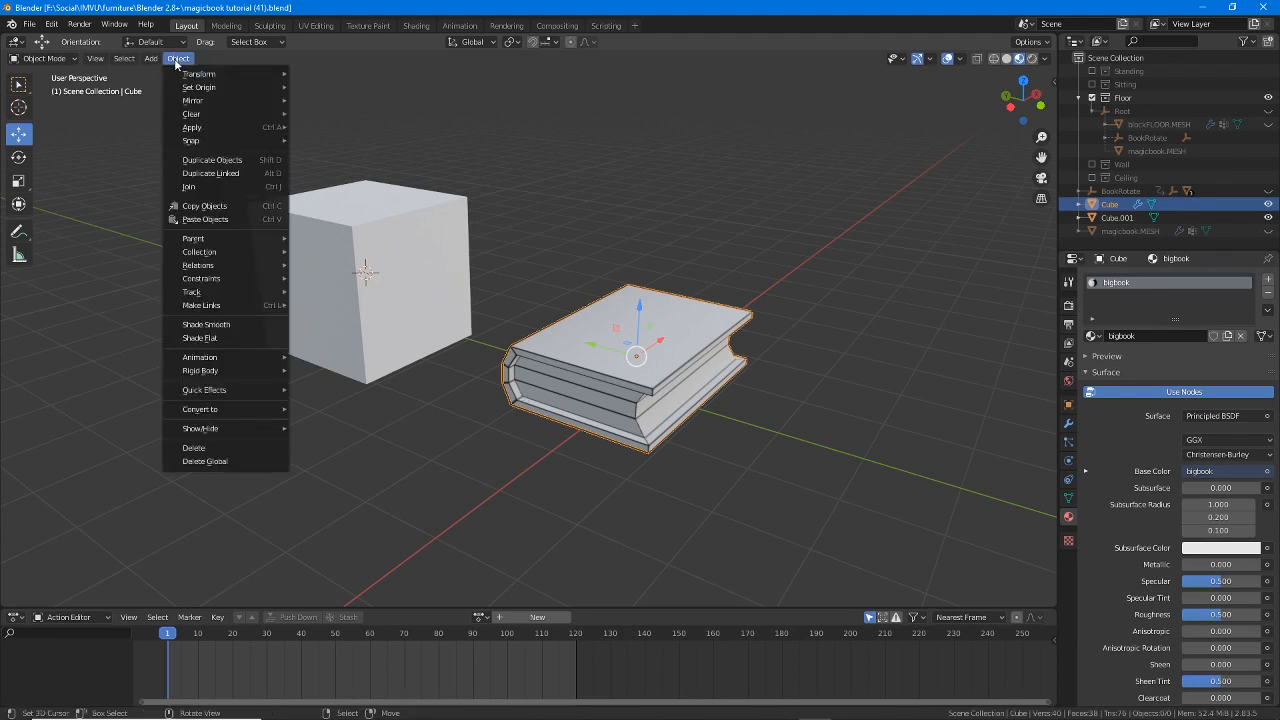
pyautogui.moveTo(180, 72)
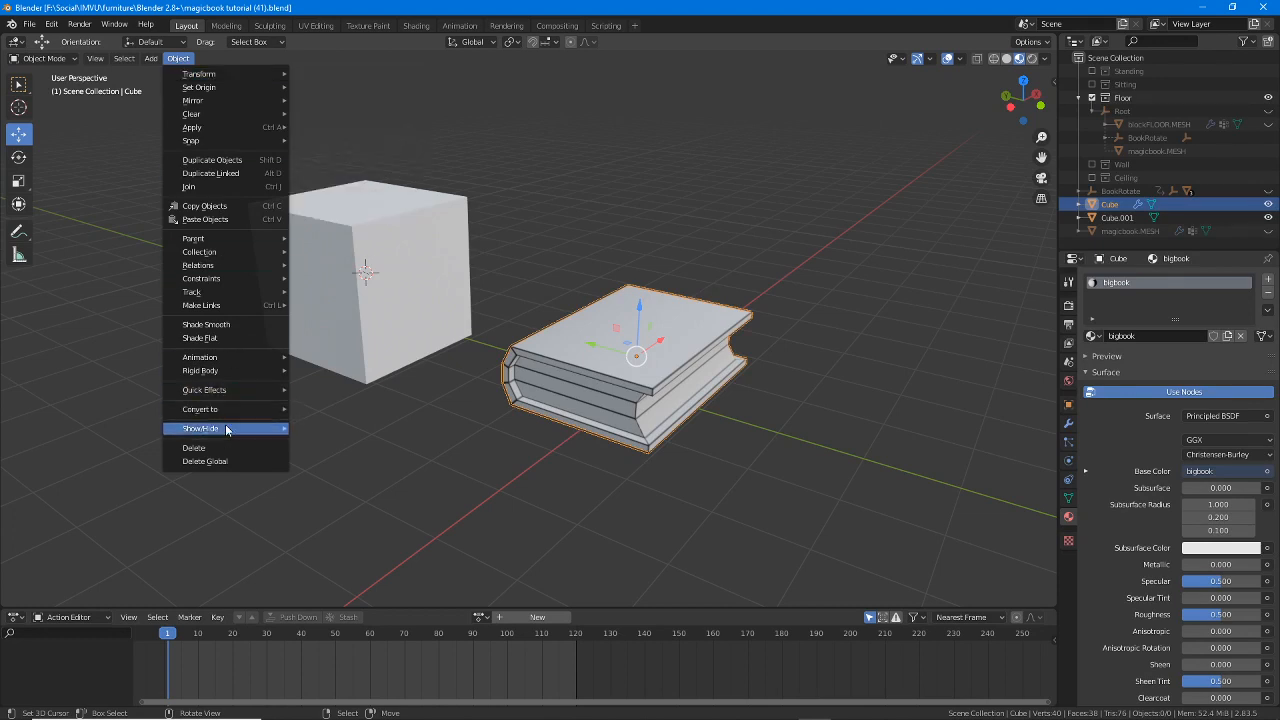
pyautogui.moveTo(250, 428)
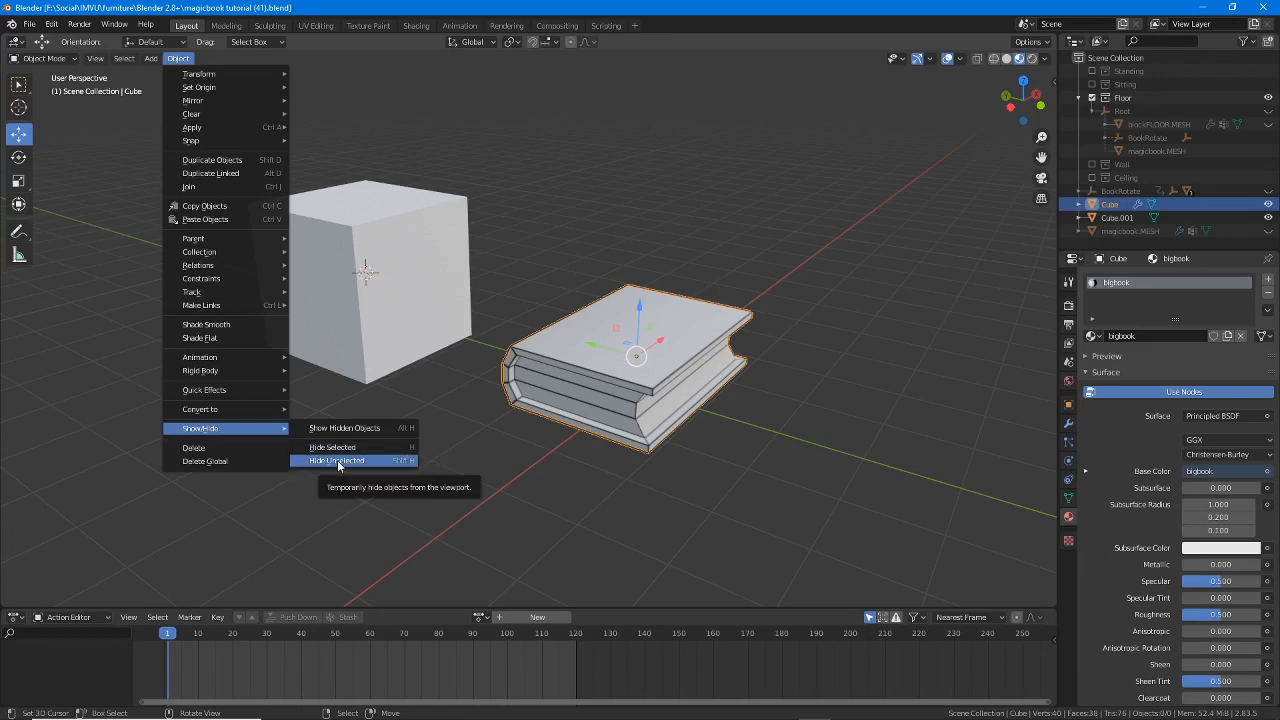
pyautogui.click(346, 428)
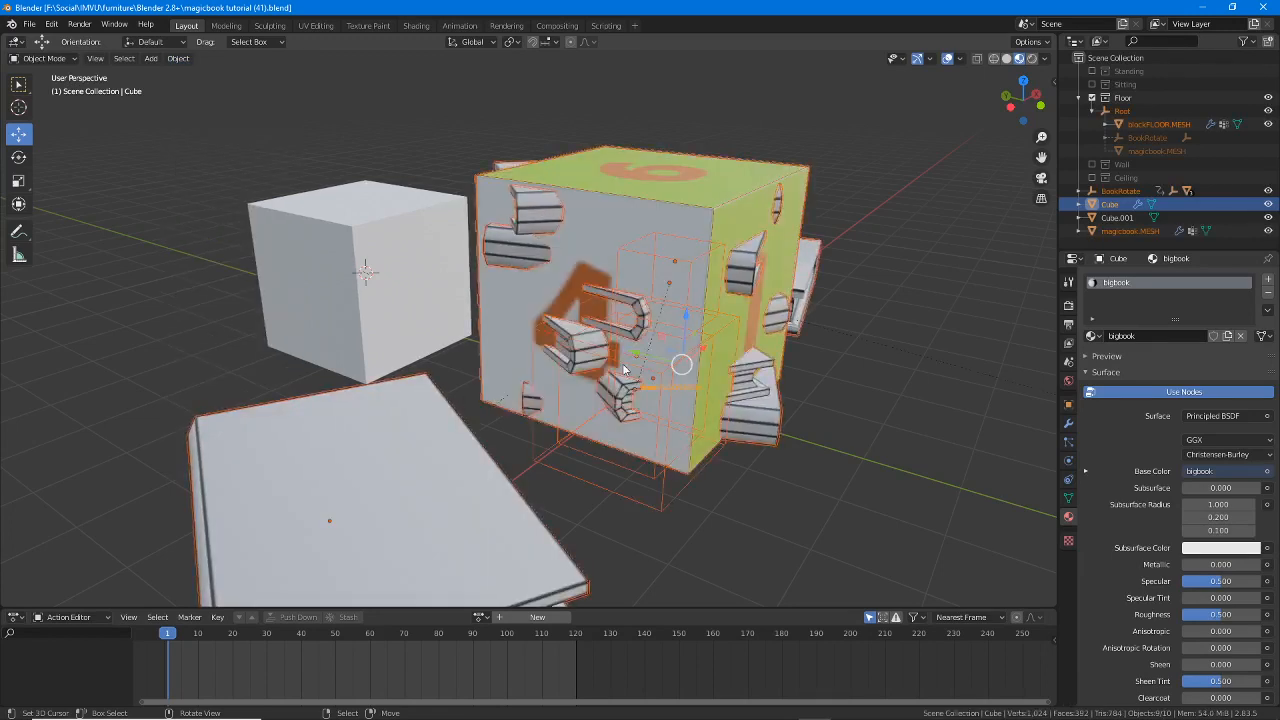
# - Select the numbered block blockFLOOR.MESH and hide it in the viewport
pyautogui.click(745, 192)
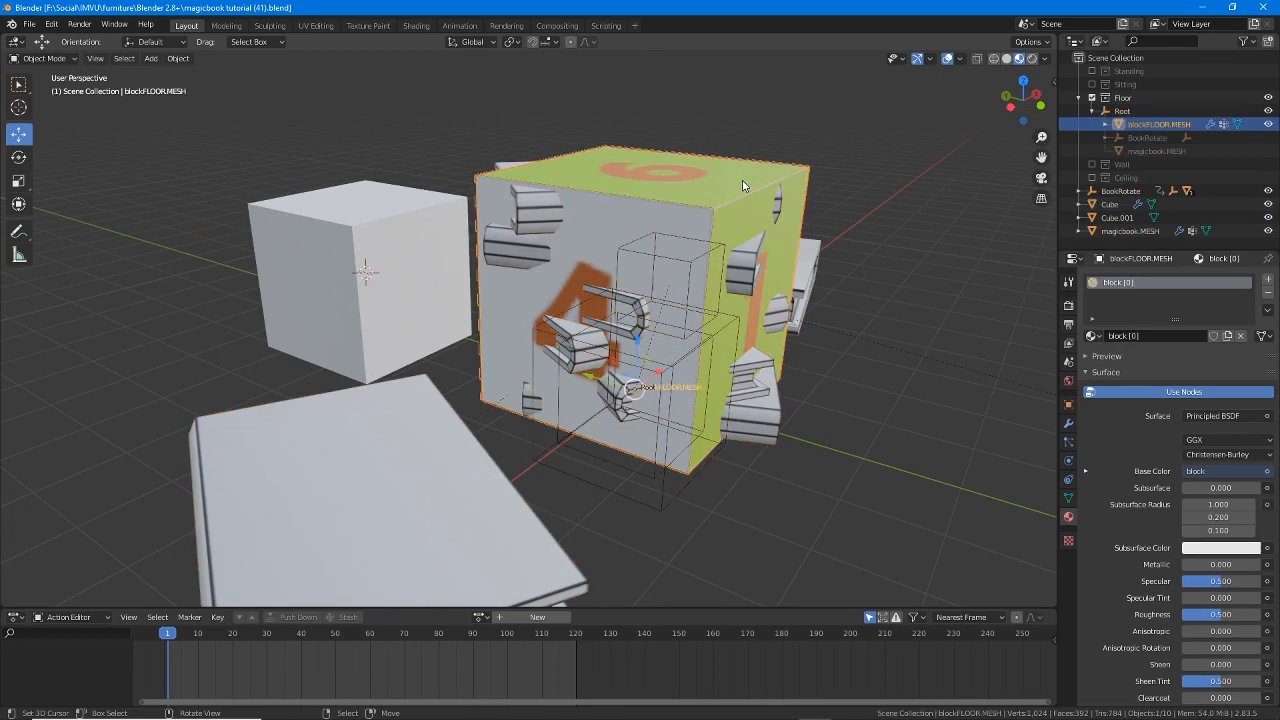
pyautogui.click(1268, 124)
pyautogui.moveTo(820, 280)
pyautogui.mouseDown(button='middle')
pyautogui.moveTo(737, 286)
pyautogui.moveTo(798, 291)
pyautogui.mouseUp(button='middle')
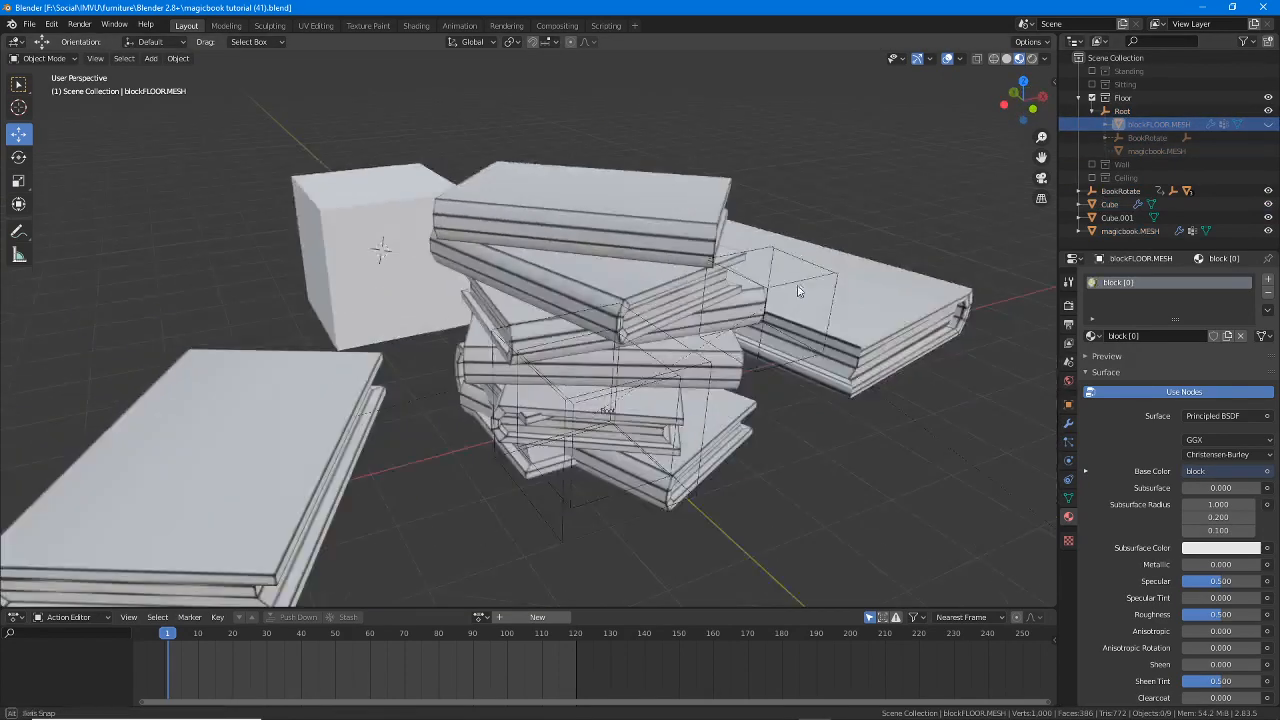
# - Move the big book -400 m along the global Y axis, clear of the book stack
pyautogui.click(523, 480)
pyautogui.moveTo(524, 477); pyautogui.dragTo(705, 455, button='middle')
pyautogui.press('g')
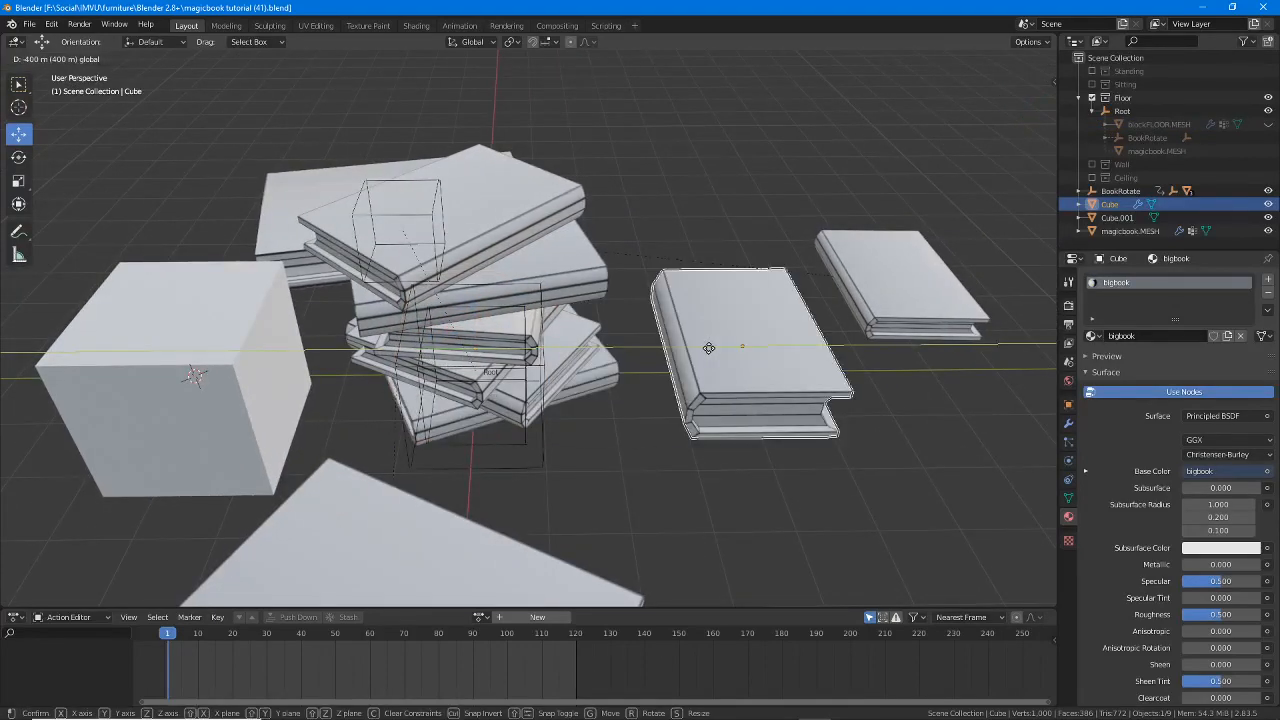
pyautogui.click(708, 347)
pyautogui.moveTo(737, 340); pyautogui.dragTo(581, 389, button='middle')
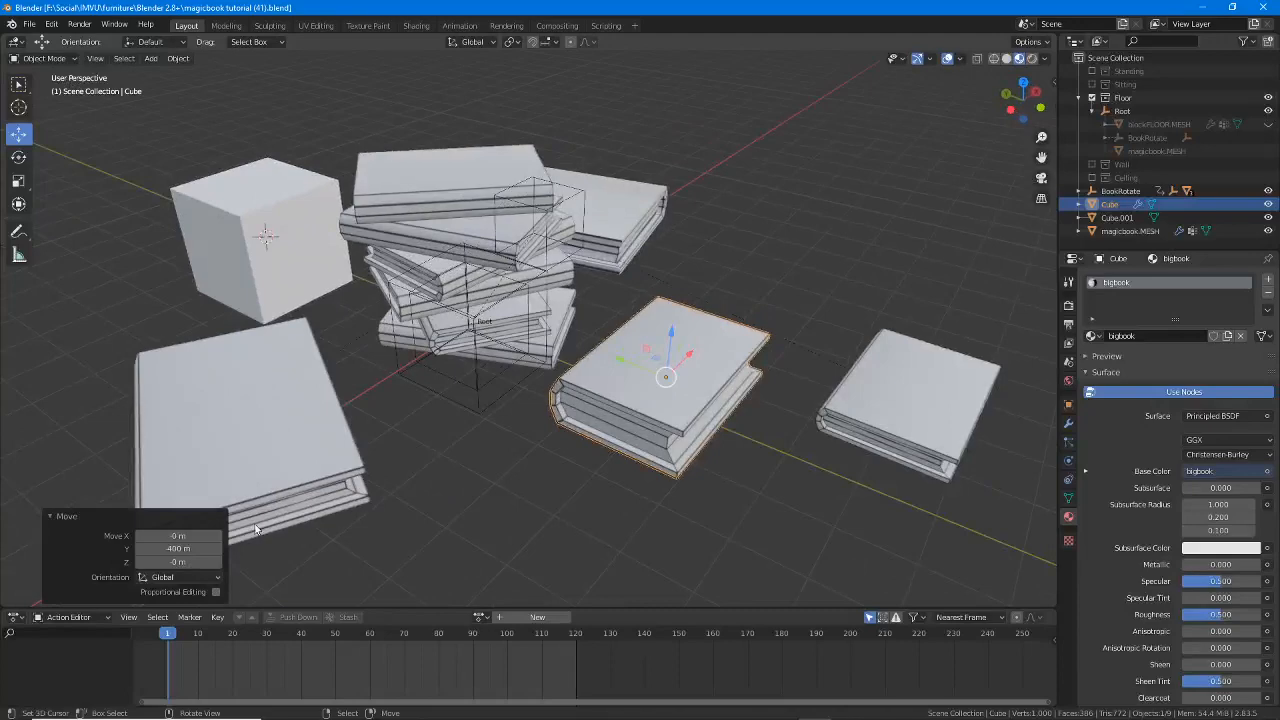
pyautogui.click(50, 518)
# - Examine the arrangement of books from several sides and select the BookRotate empty to review its animation keyframes
pyautogui.moveTo(460, 410); pyautogui.dragTo(498, 376, button='middle')
pyautogui.moveTo(166, 630)
pyautogui.mouseDown()
pyautogui.moveTo(569, 644)
pyautogui.moveTo(171, 651)
pyautogui.moveTo(572, 646)
pyautogui.moveTo(166, 652)
pyautogui.mouseUp()
pyautogui.moveTo(335, 436); pyautogui.dragTo(796, 404, button='middle')
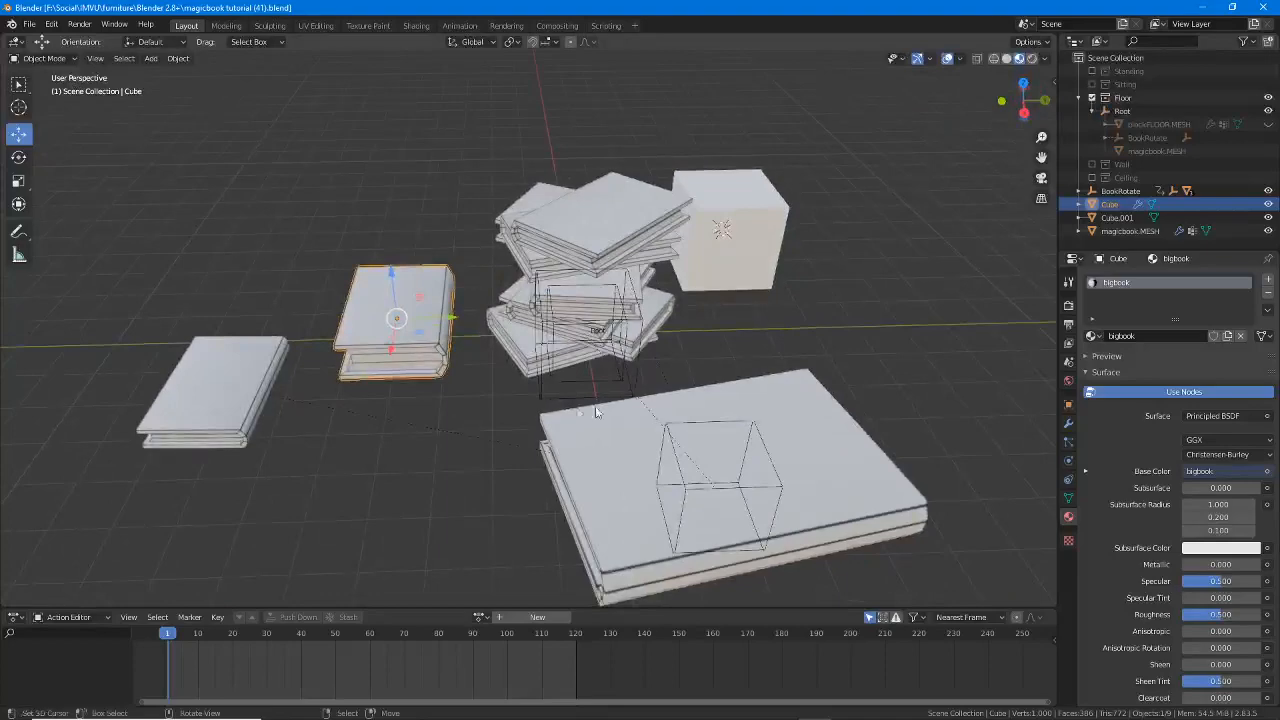
pyautogui.moveTo(538, 412); pyautogui.dragTo(568, 418, button='middle')
pyautogui.moveTo(180, 635); pyautogui.dragTo(166, 662)
pyautogui.click(577, 392)
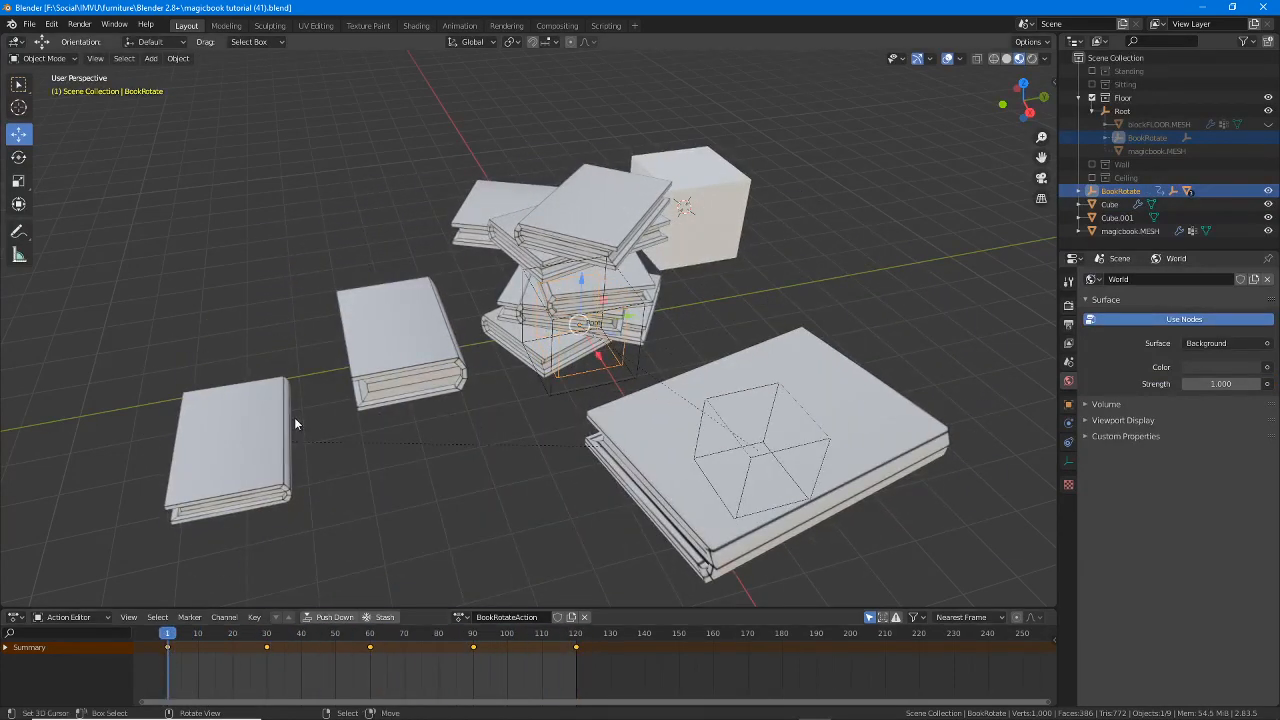
pyautogui.moveTo(297, 423); pyautogui.dragTo(471, 443, button='middle')
pyautogui.scroll(1, 510, 418)
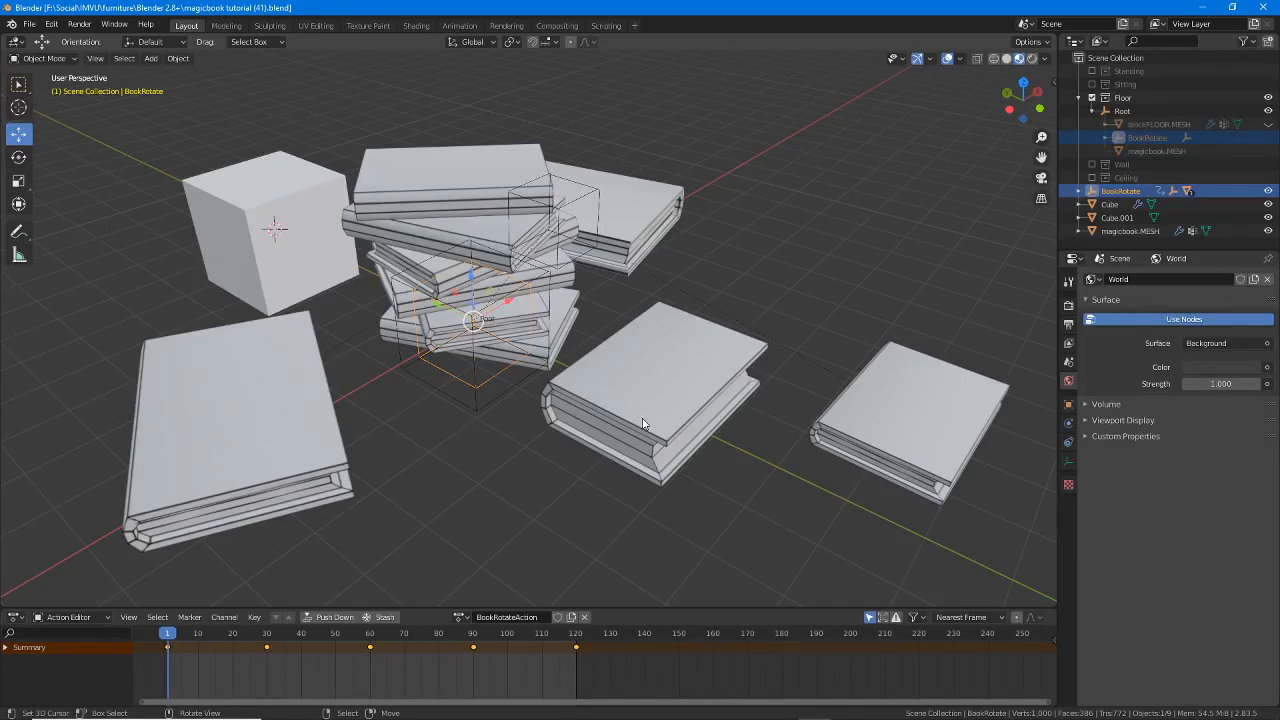
pyautogui.moveTo(643, 423); pyautogui.dragTo(593, 400, button='middle')
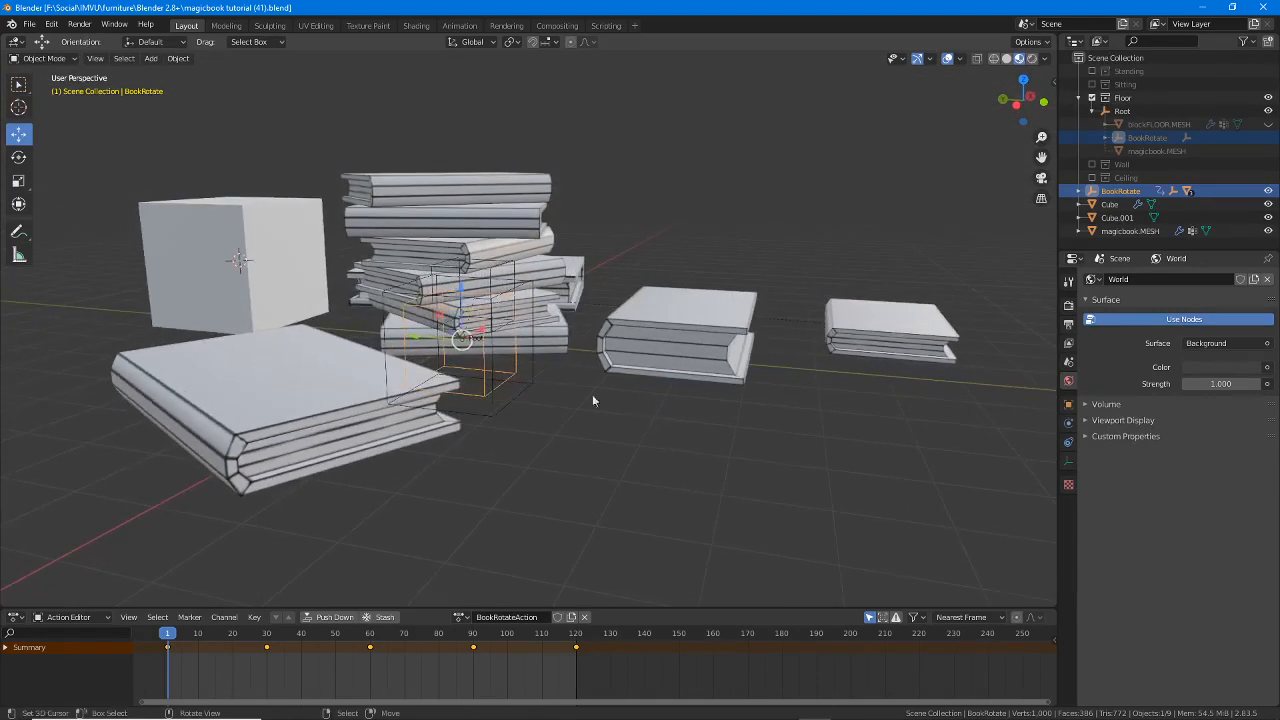
pyautogui.moveTo(598, 348); pyautogui.dragTo(573, 378, button='middle')
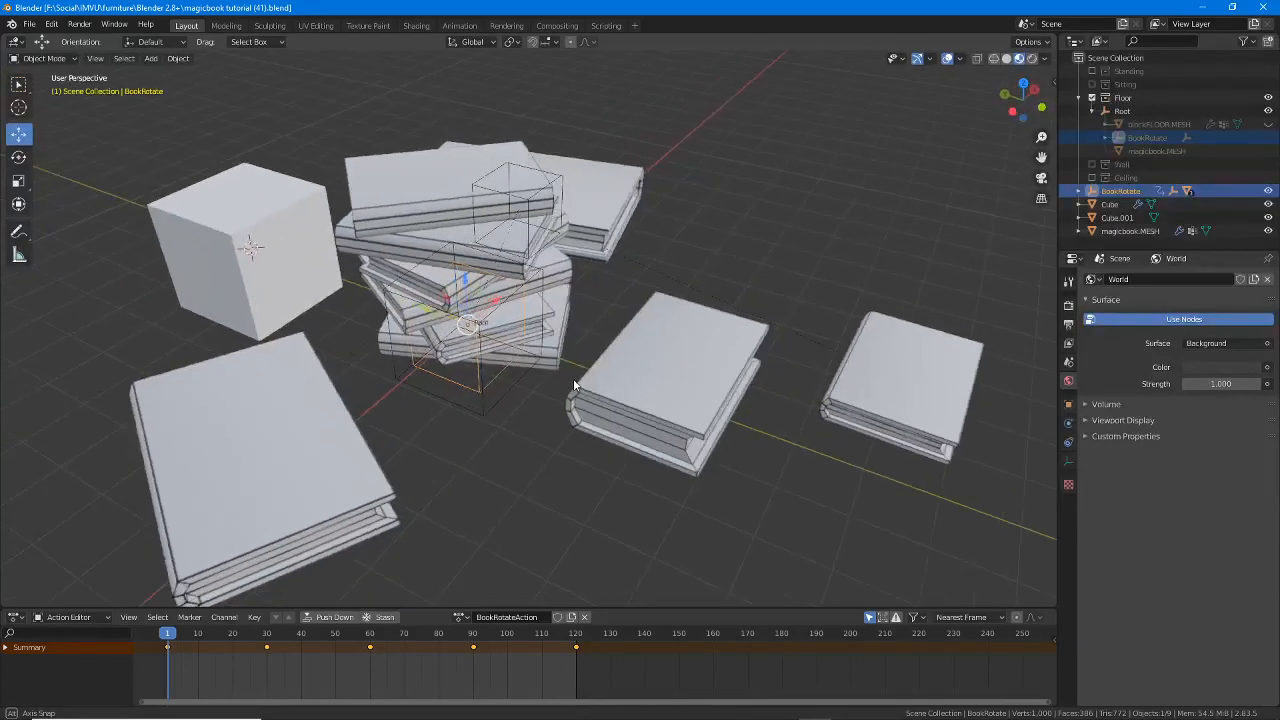
# - Select the surrounding books and the book stack in turn to compare their materials with the big book's, ending with the big book selected
pyautogui.click(310, 522)
pyautogui.click(628, 169)
pyautogui.click(452, 223)
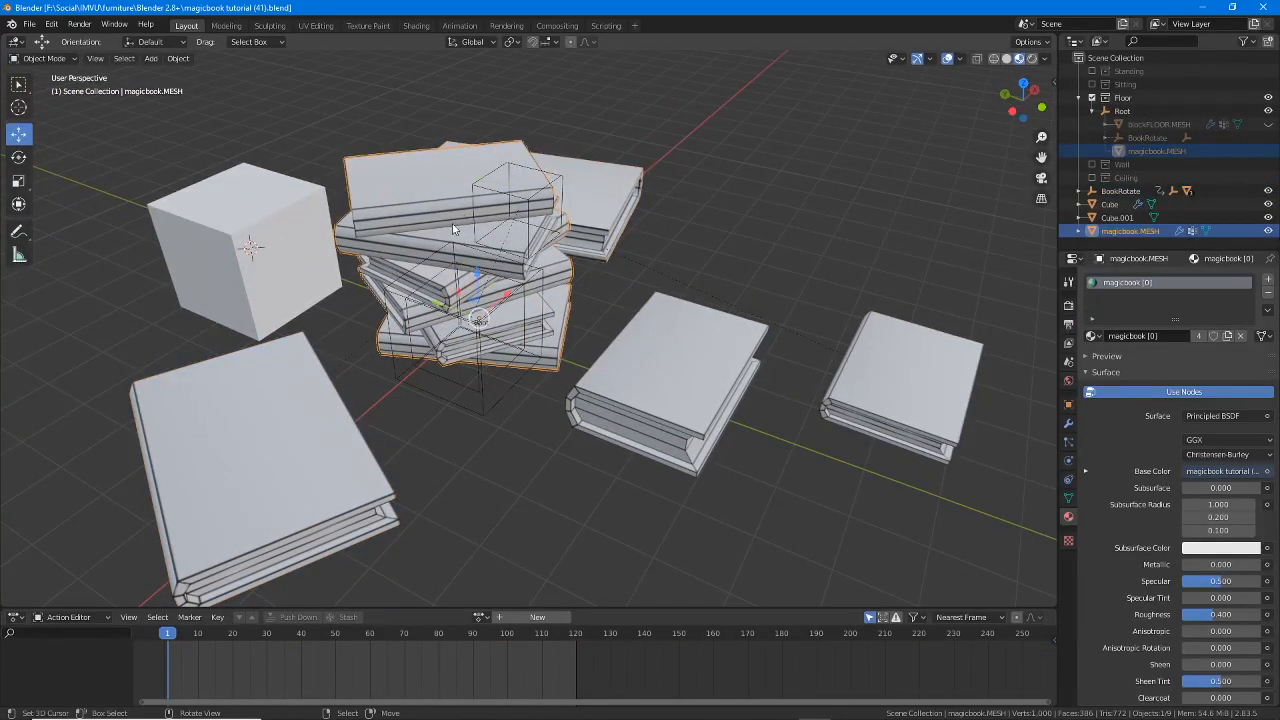
pyautogui.click(861, 375)
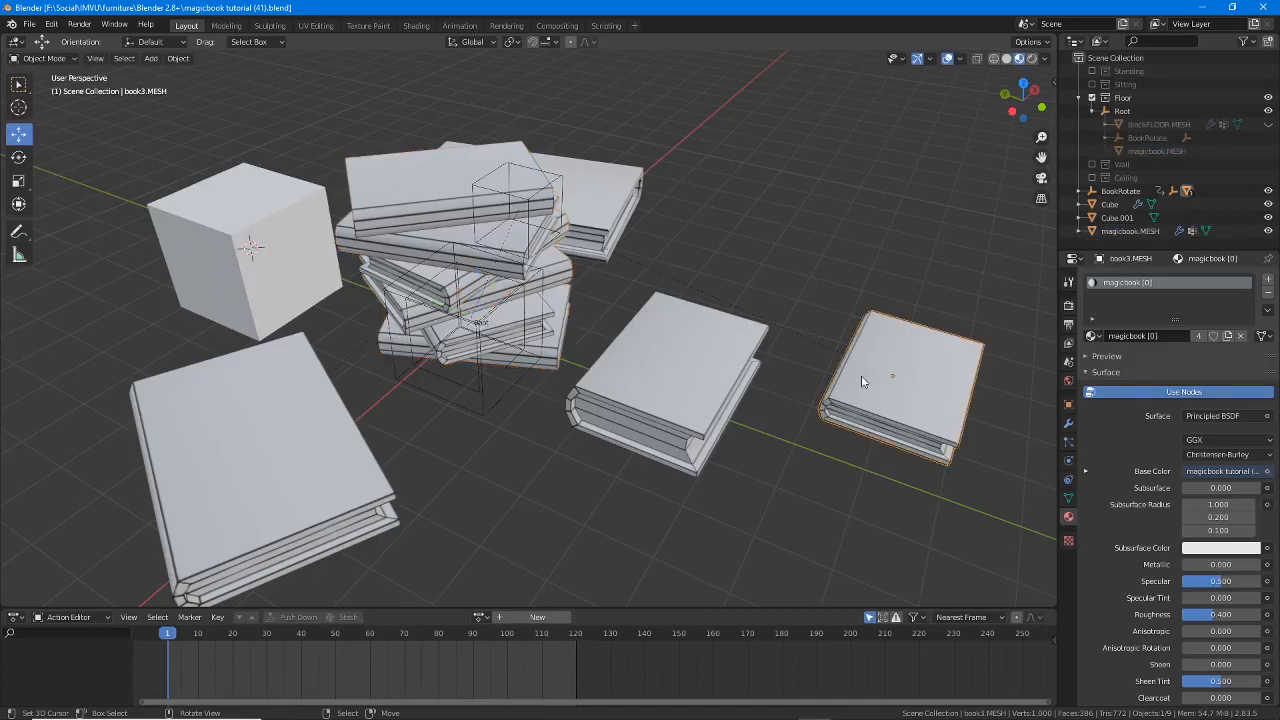
pyautogui.rightClick(602, 194)
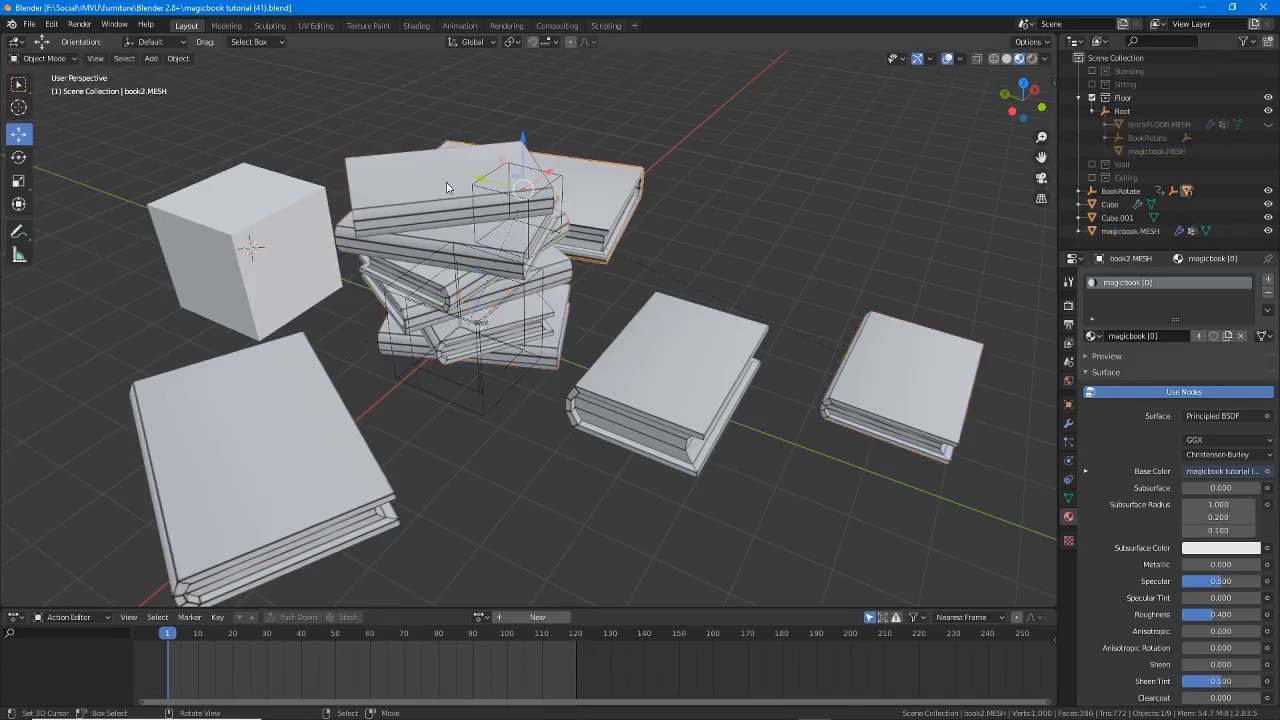
pyautogui.rightClick(430, 185)
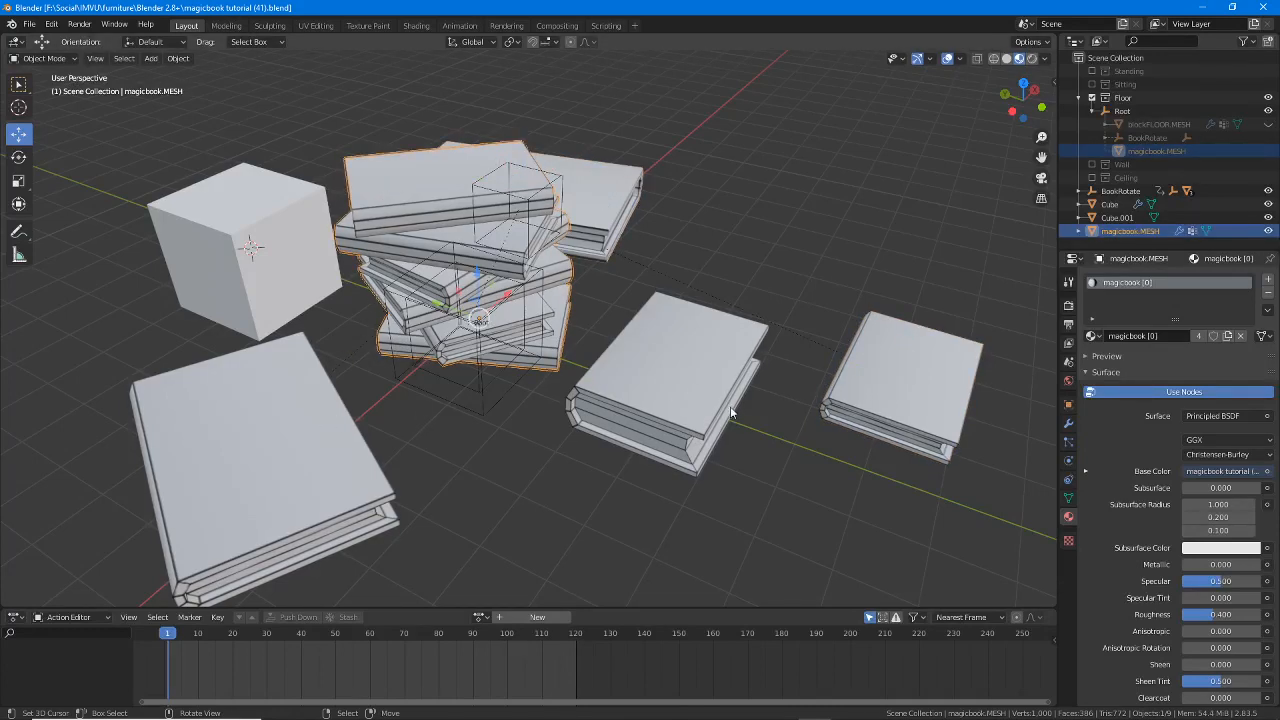
pyautogui.click(692, 412)
pyautogui.click(872, 410)
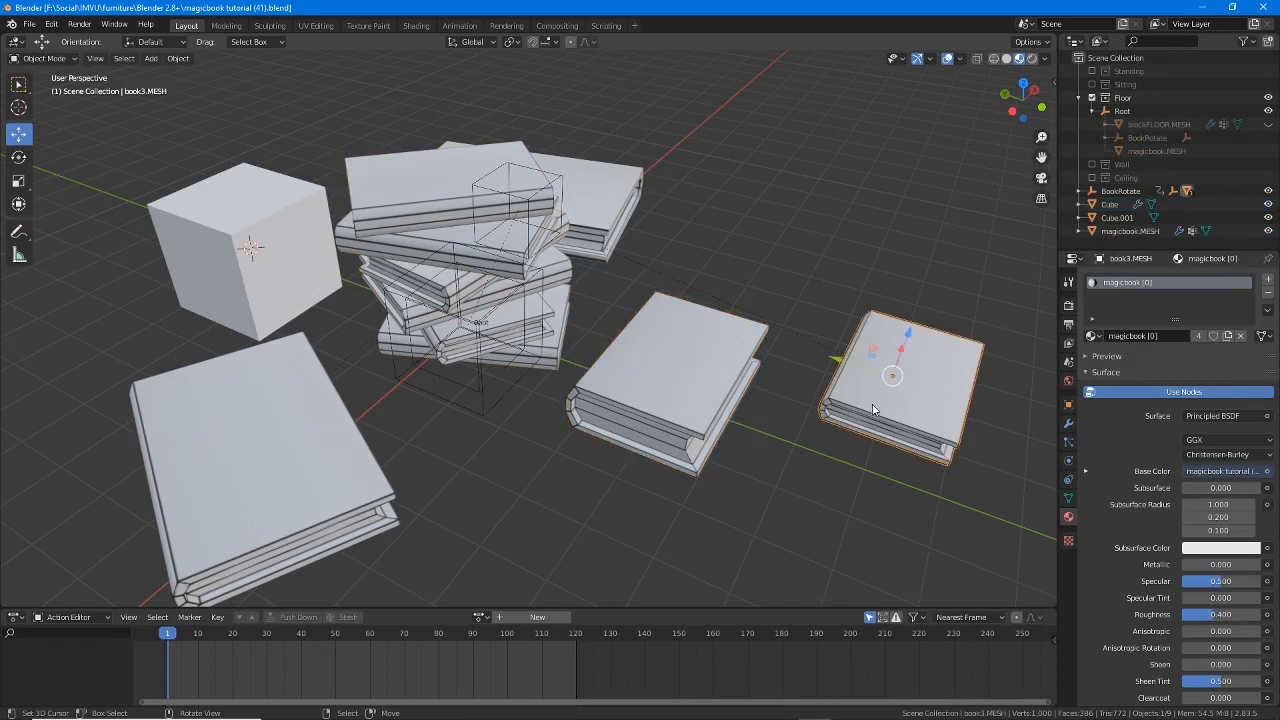
pyautogui.click(679, 430)
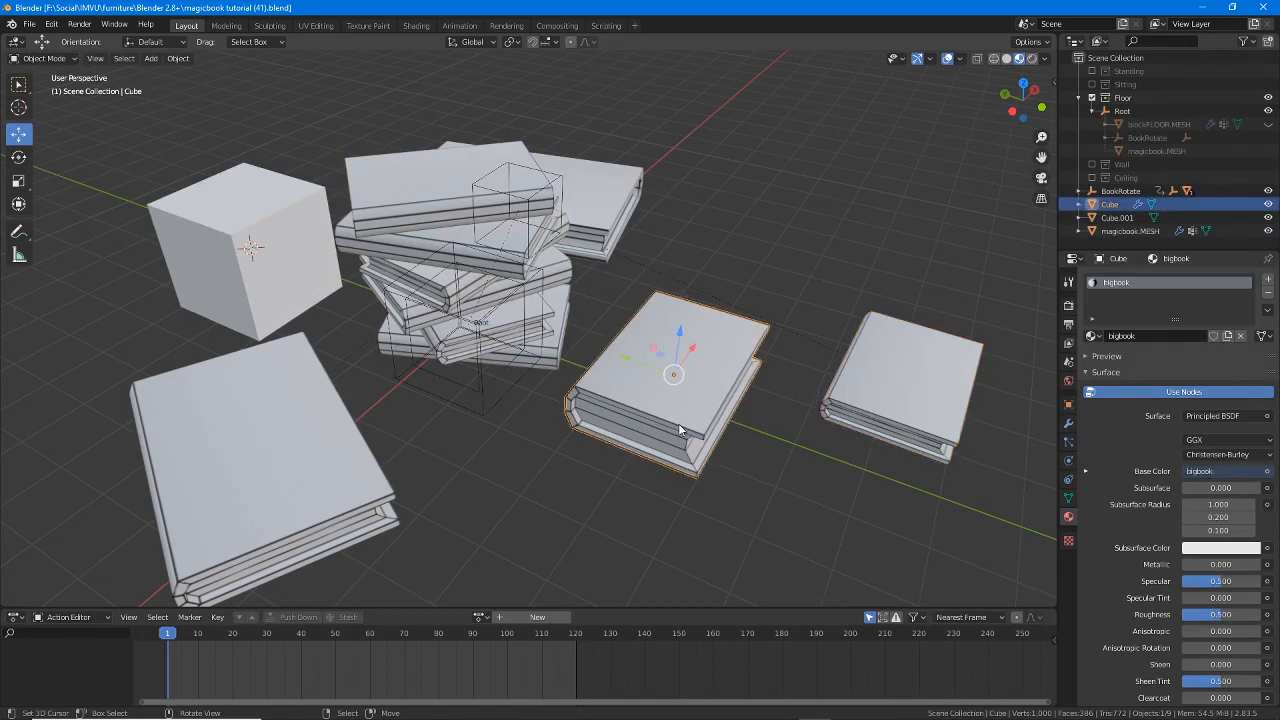